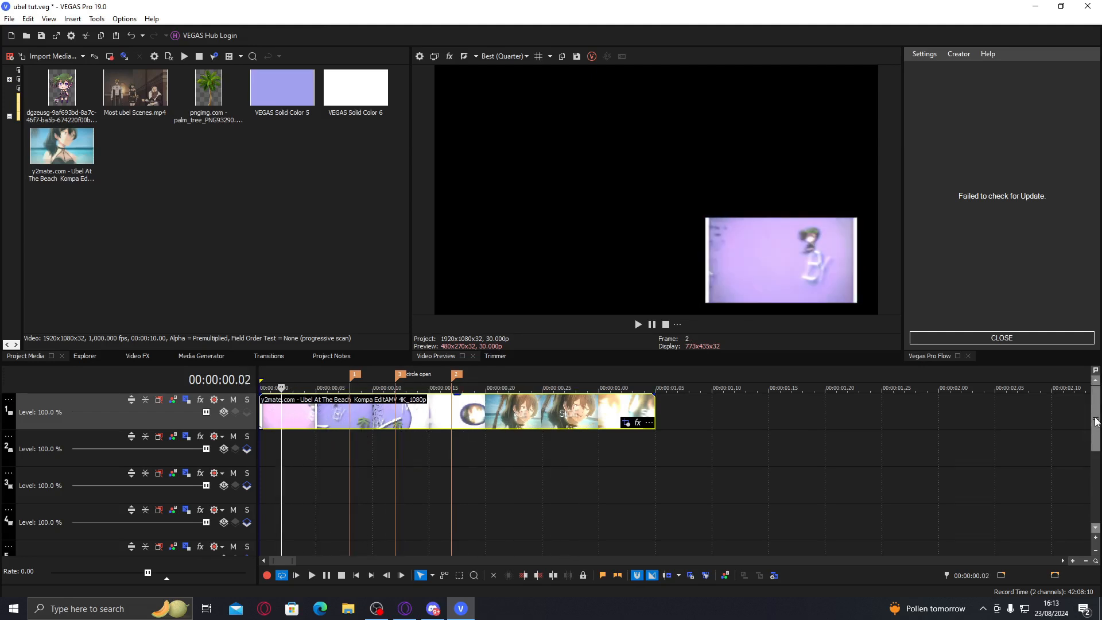
- Place VEGAS Solid Color 5 at the start of video track 6, just above the audio track
scroll(1095, 439, down, 1)
scroll(1094, 439, down, 1)
scroll(1094, 439, up, 2)
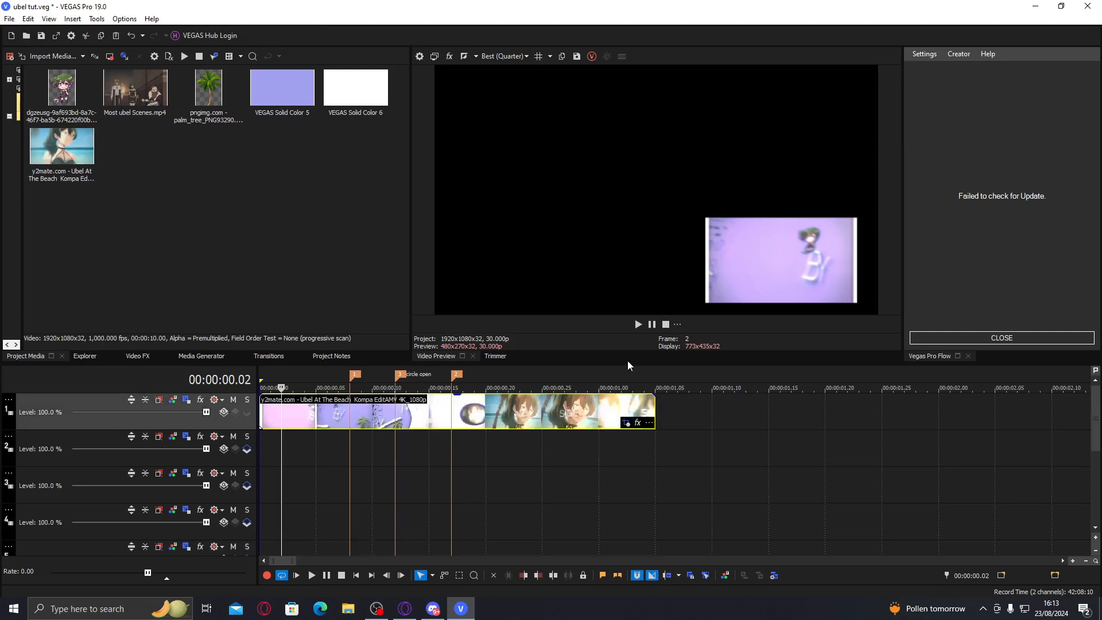
drag(630, 363, 630, 341)
scroll(1093, 459, down, 2)
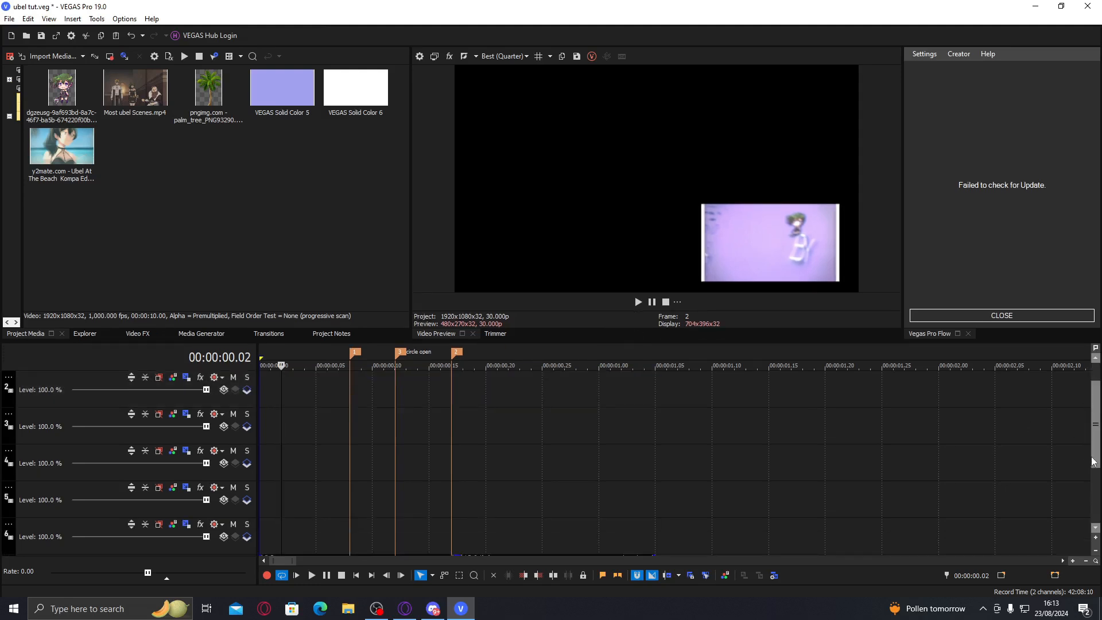
click(328, 509)
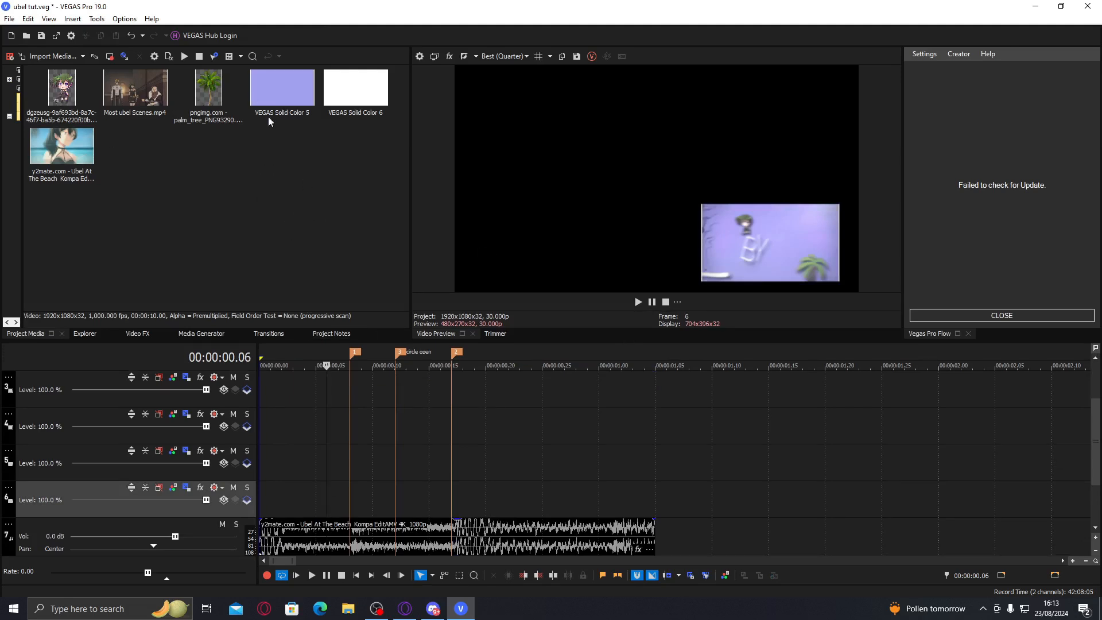
drag(327, 413, 350, 379)
drag(304, 119, 299, 115)
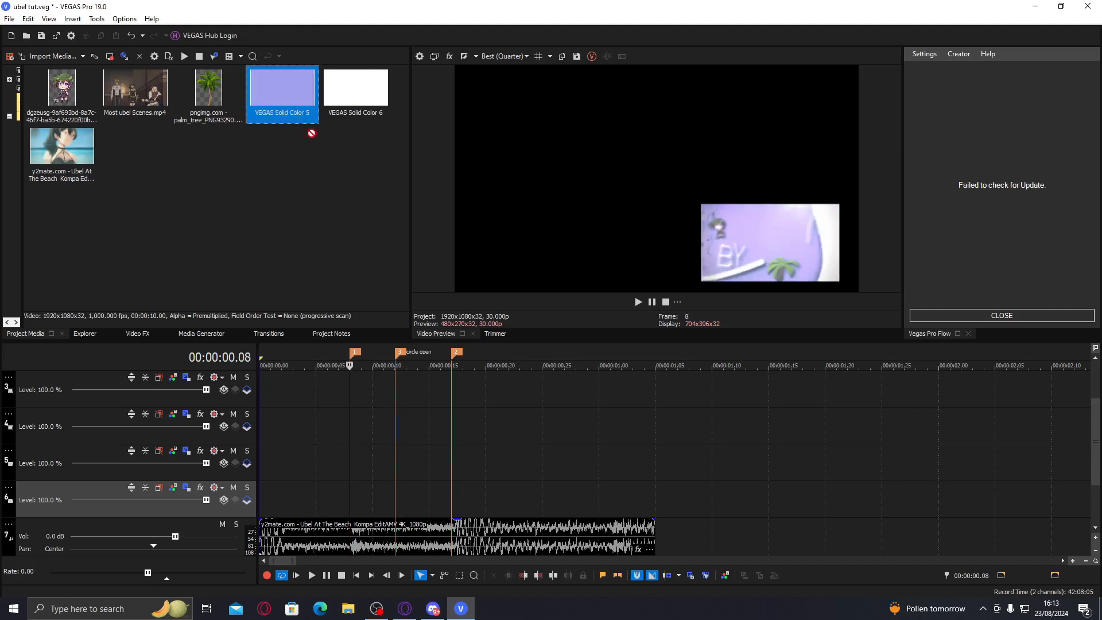
drag(280, 166, 264, 499)
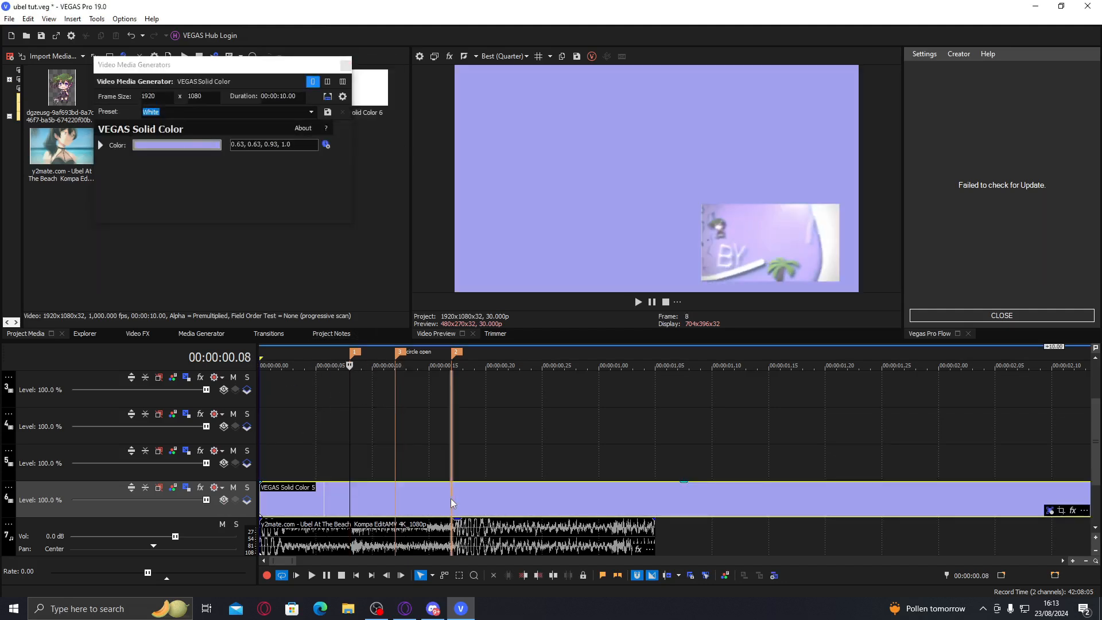
- Trim the end of the purple solid color clip to 00:00:00.20 and close its generator settings
click(452, 499)
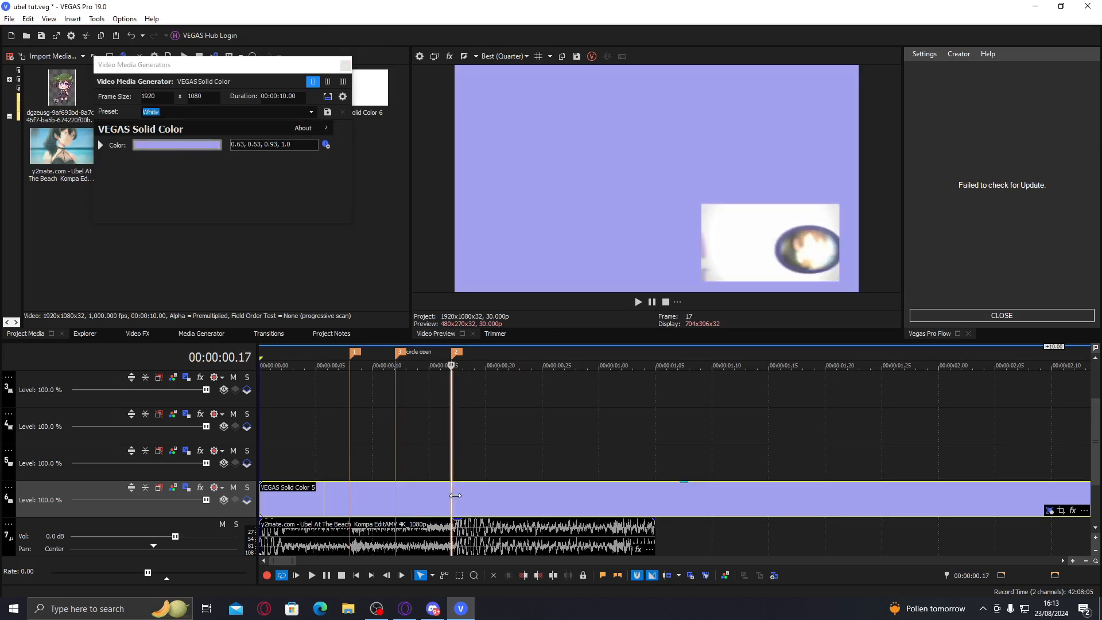
drag(453, 497, 486, 492)
click(339, 500)
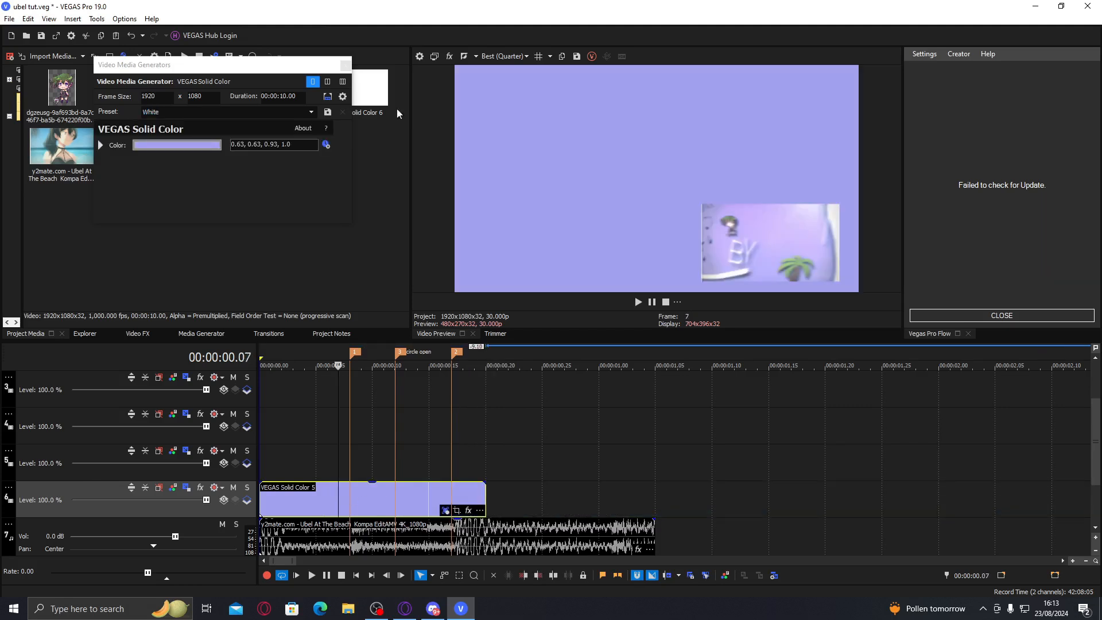
click(345, 64)
click(214, 173)
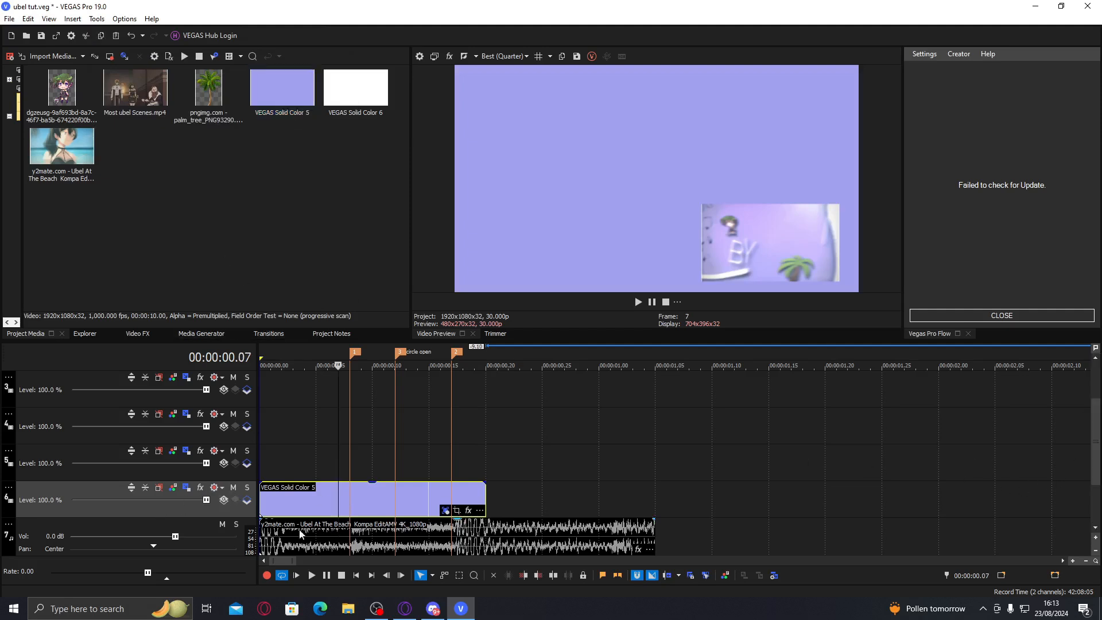
- Make tracks 3 to 6 compositing children of track 2 and set the parent's compositing modes to 3D Source Alpha
scroll(1095, 442, up, 2)
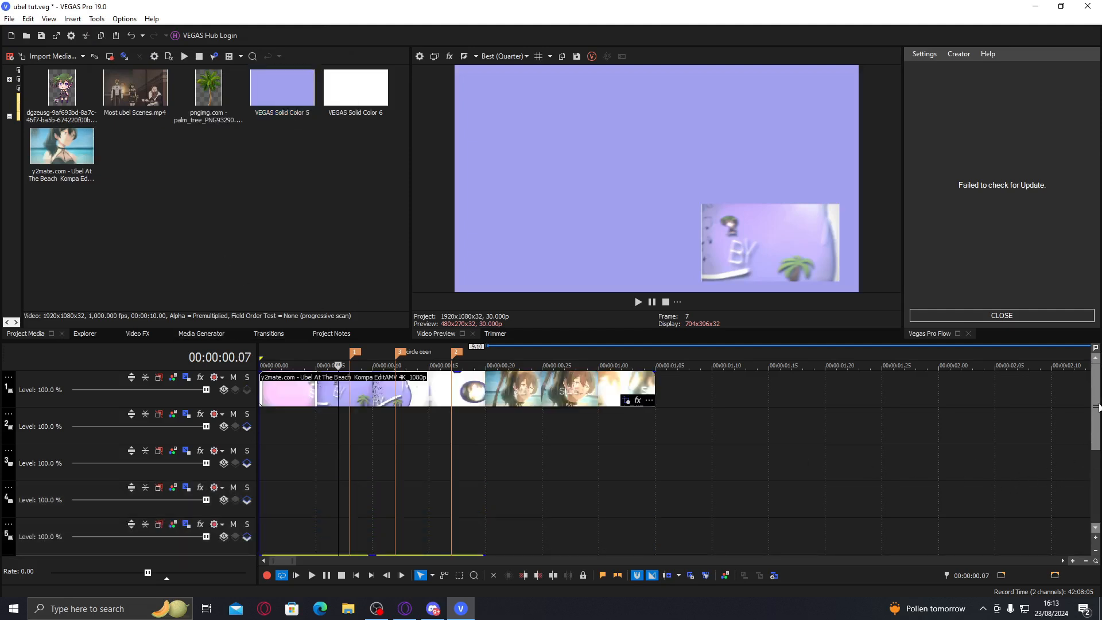
click(188, 451)
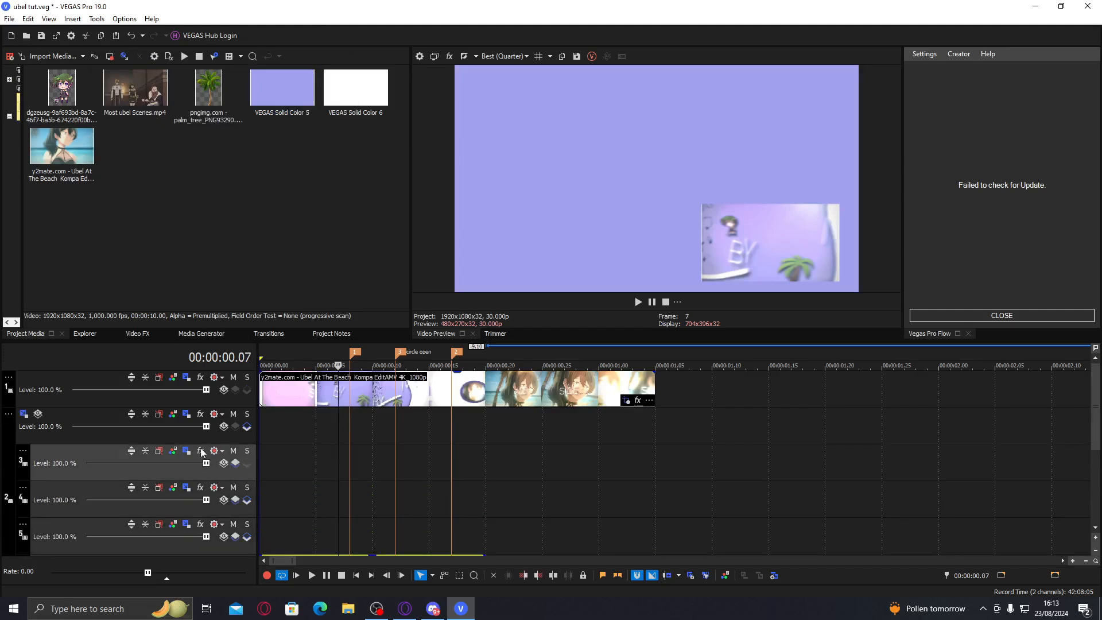
click(219, 436)
click(224, 428)
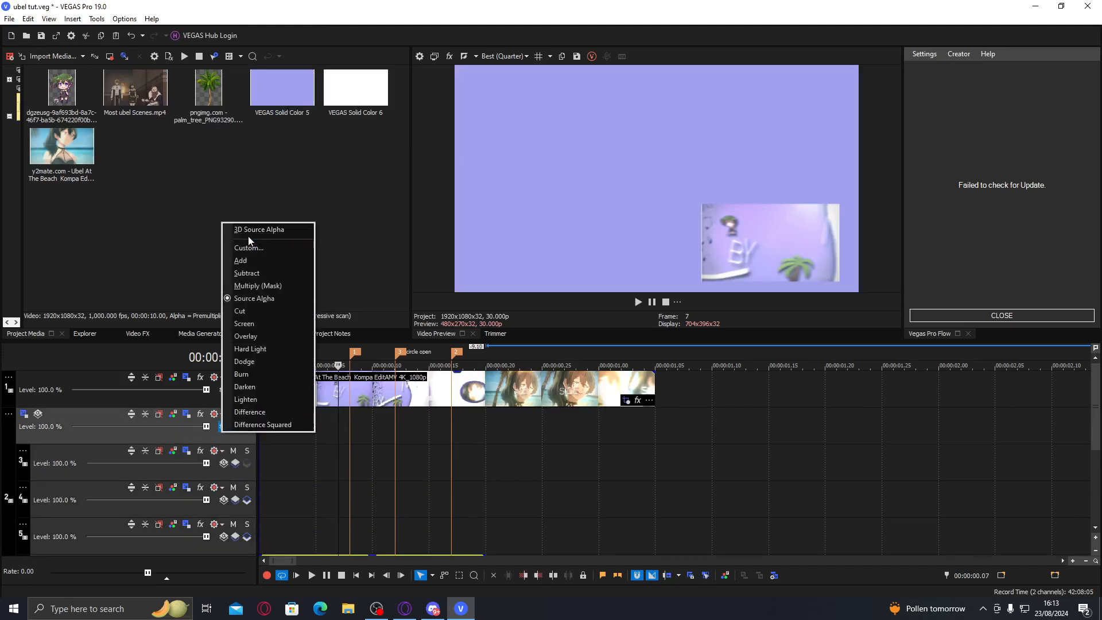
click(268, 230)
click(38, 414)
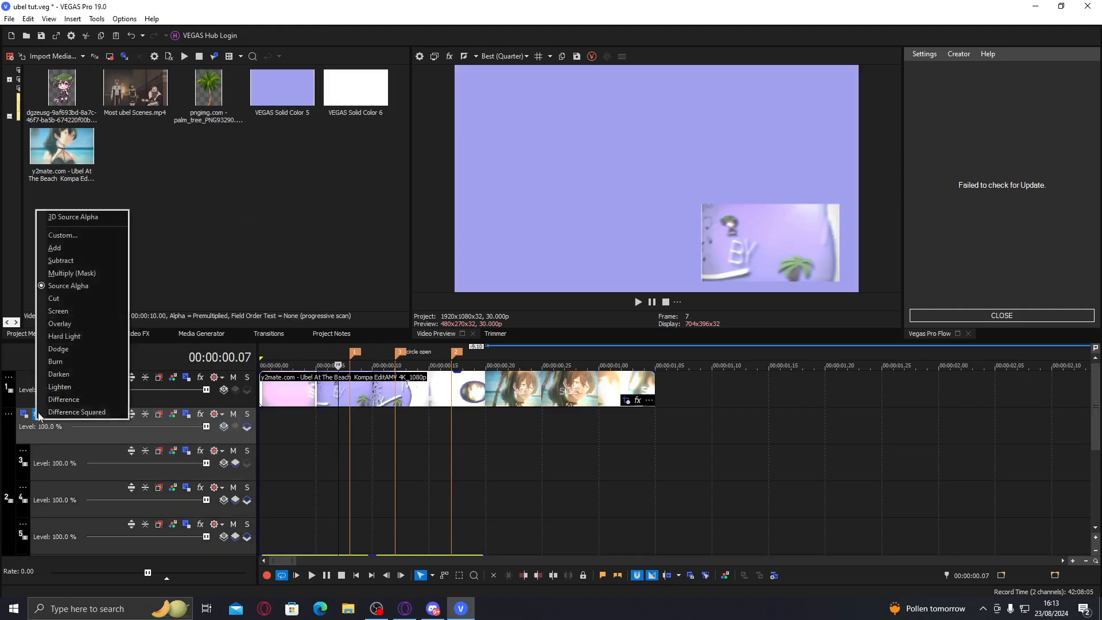
click(101, 218)
- Scale track 2's parent motion down evenly to about 426 in width, height and depth at the first frame
click(355, 531)
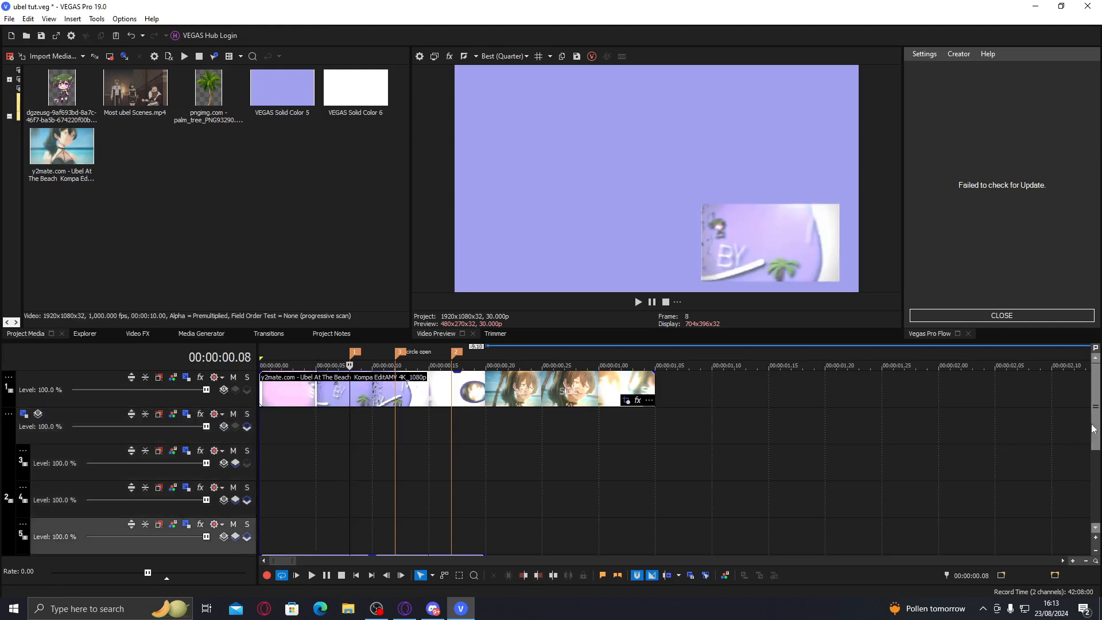
mouse_move(1092, 429)
mouse_down()
mouse_move(1092, 467)
mouse_move(1090, 441)
mouse_up()
click(281, 511)
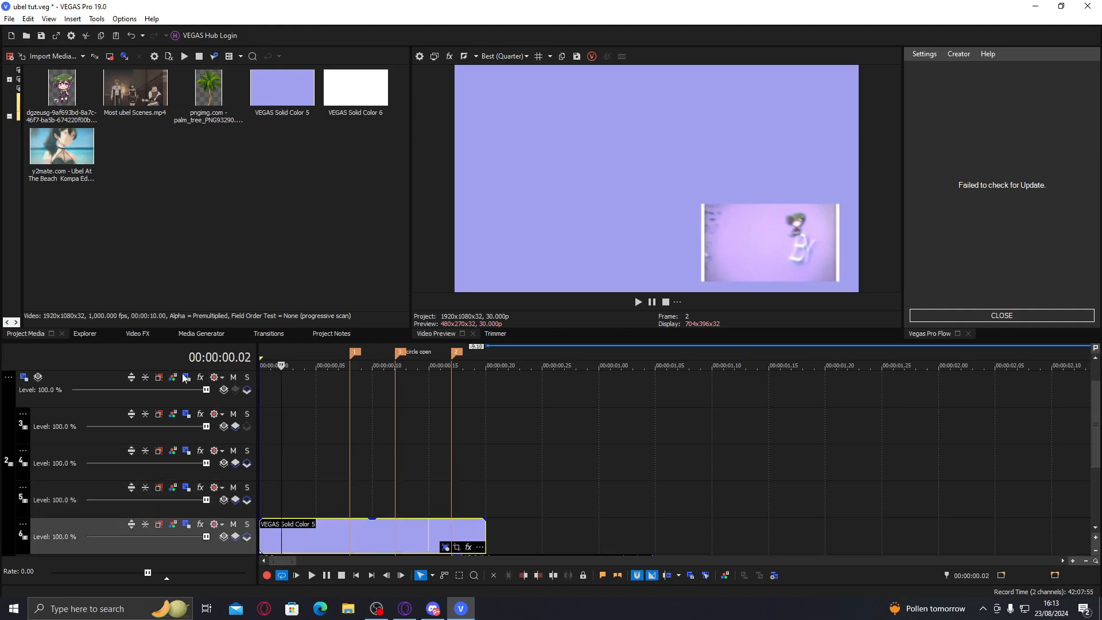
click(25, 377)
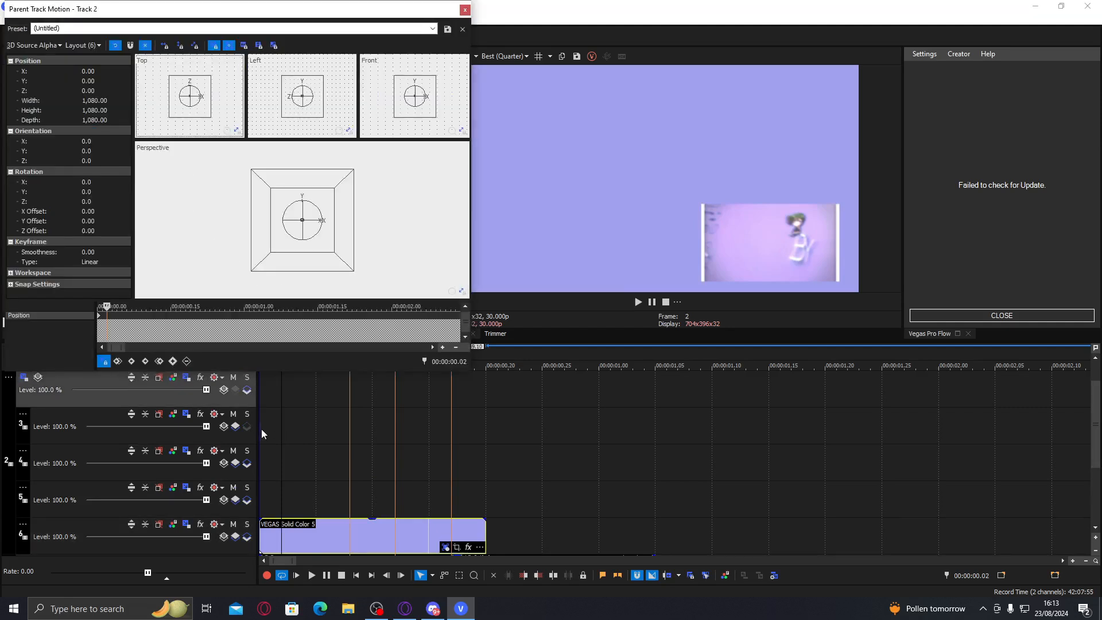
click(262, 429)
drag(353, 271, 314, 250)
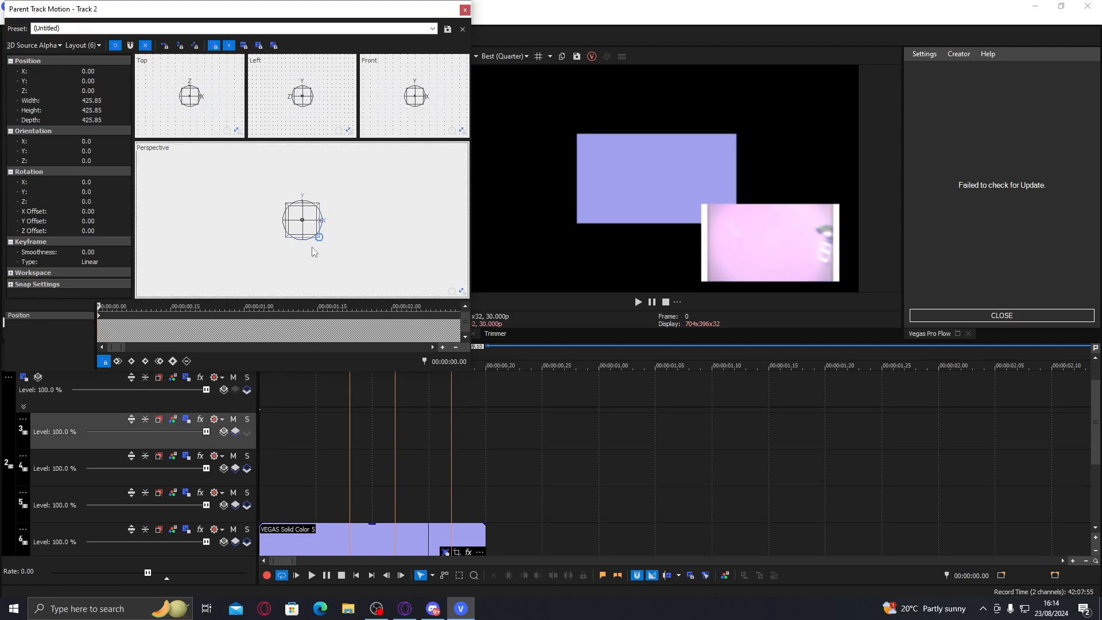
click(464, 10)
- Place the white VEGAS Solid Color 6 at the start of track 5 and trim its end to match the purple clip
click(295, 484)
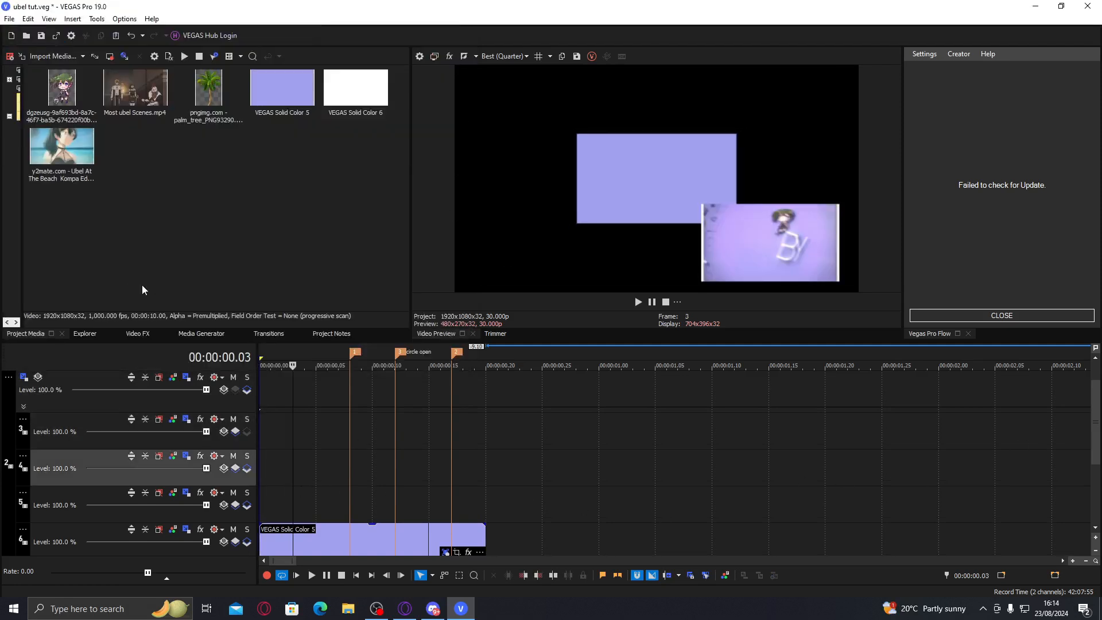
drag(357, 115, 264, 507)
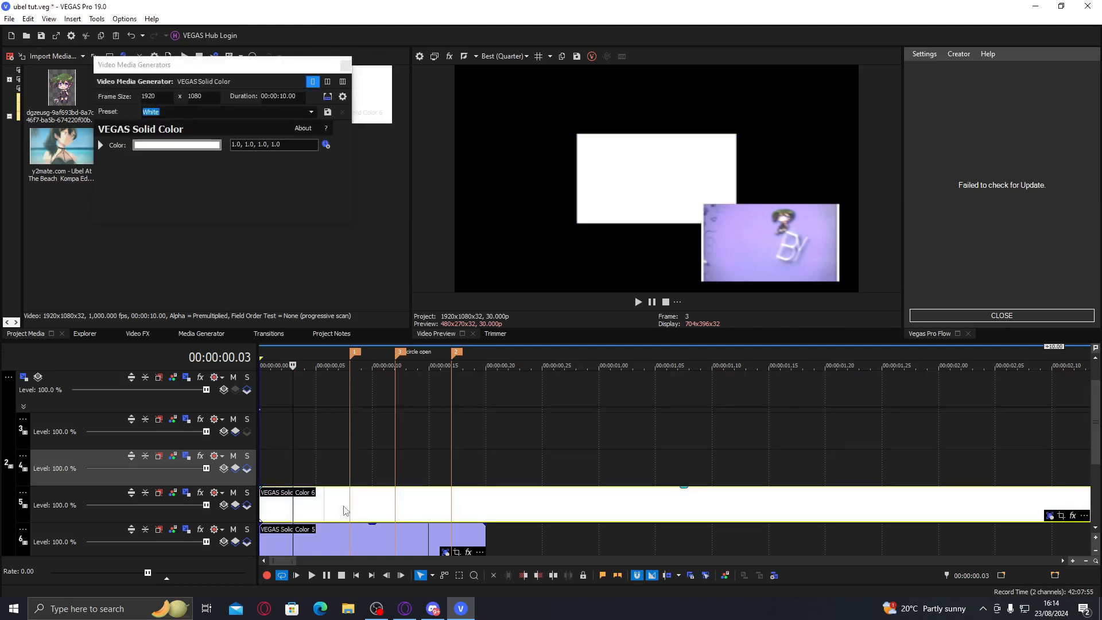
click(341, 509)
click(420, 507)
click(464, 507)
click(486, 509)
key(alt+])
click(316, 509)
click(376, 608)
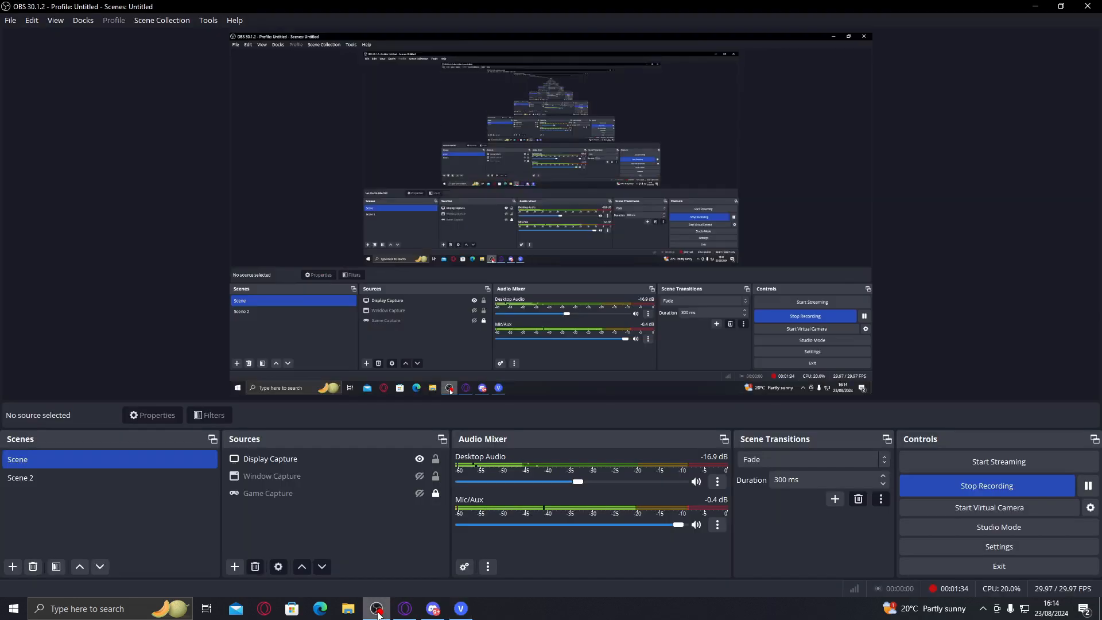
click(377, 610)
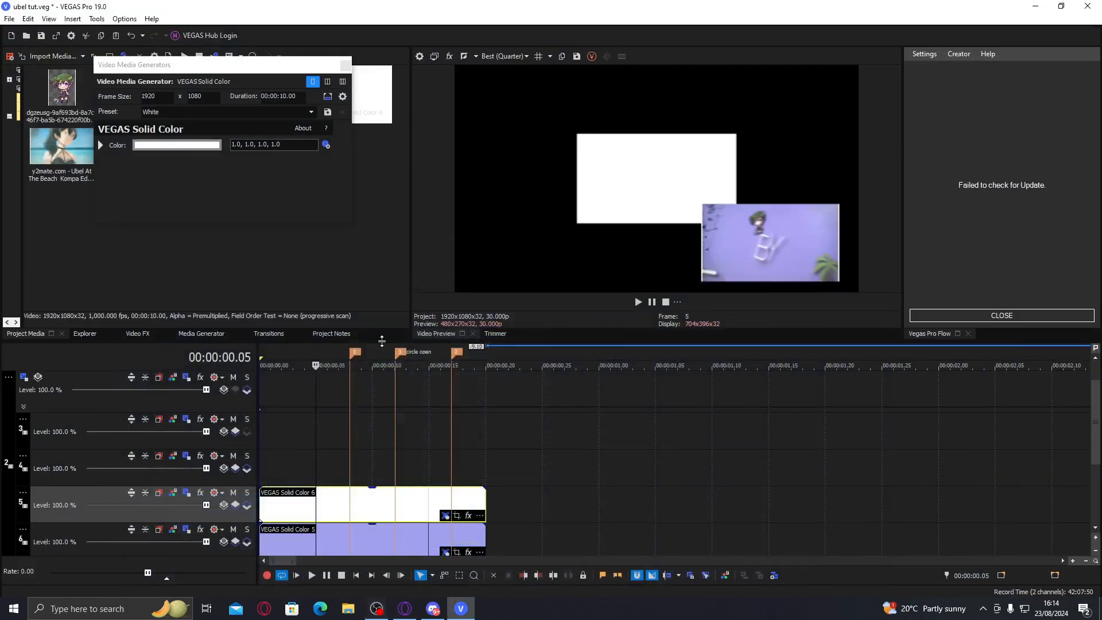
click(346, 66)
- Search the video effects for "mask" and apply the default Bézier Masking preset to the white clip
click(361, 530)
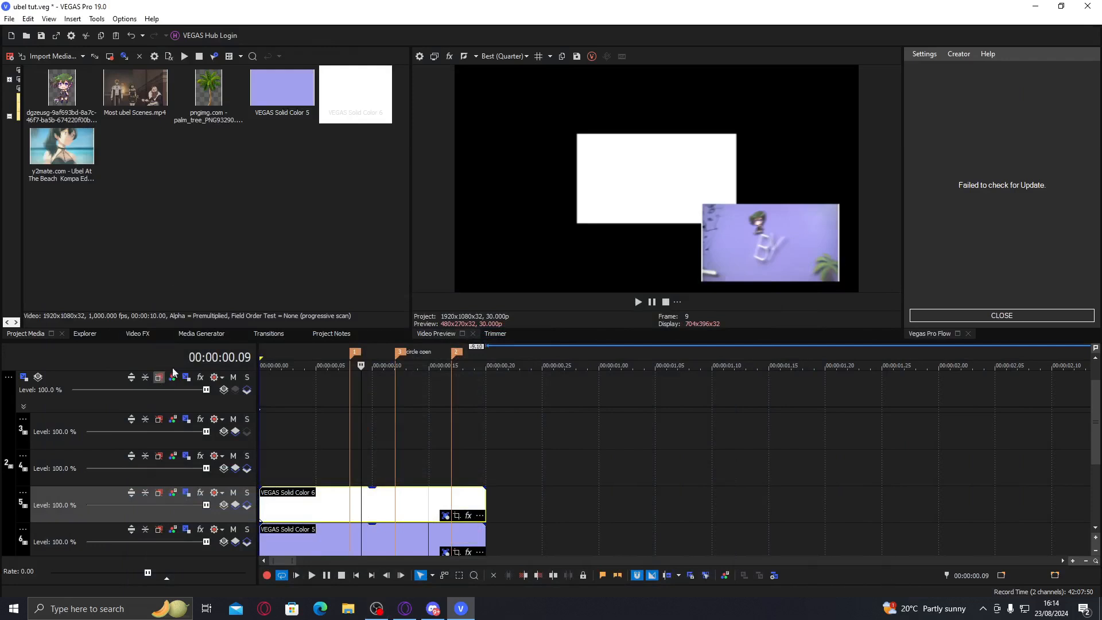
click(138, 334)
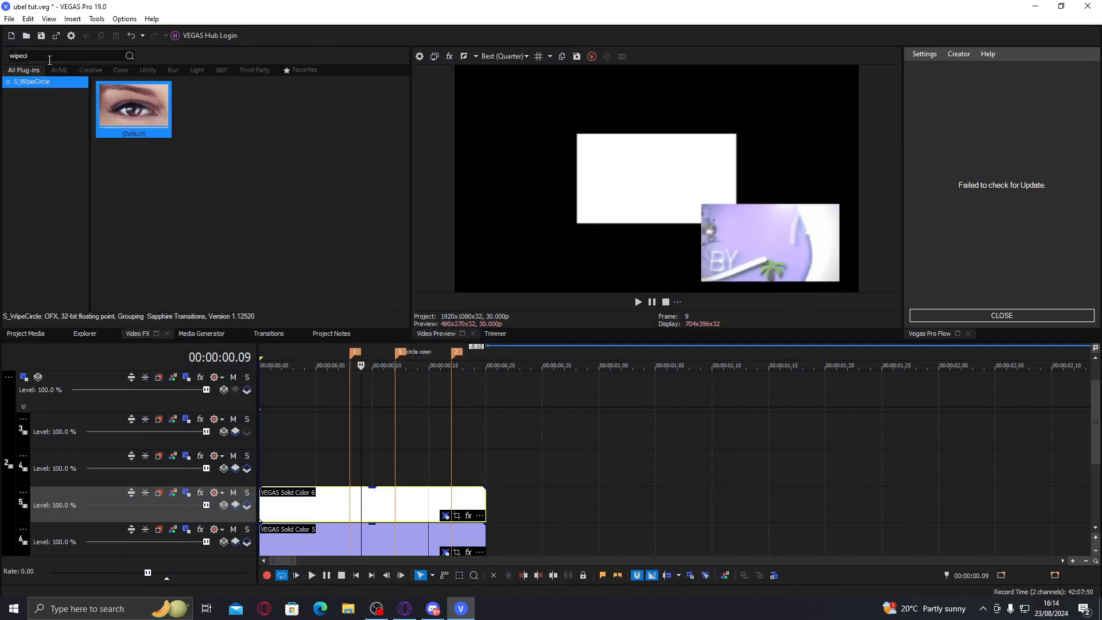
drag(34, 56, 2, 53)
text(mask)
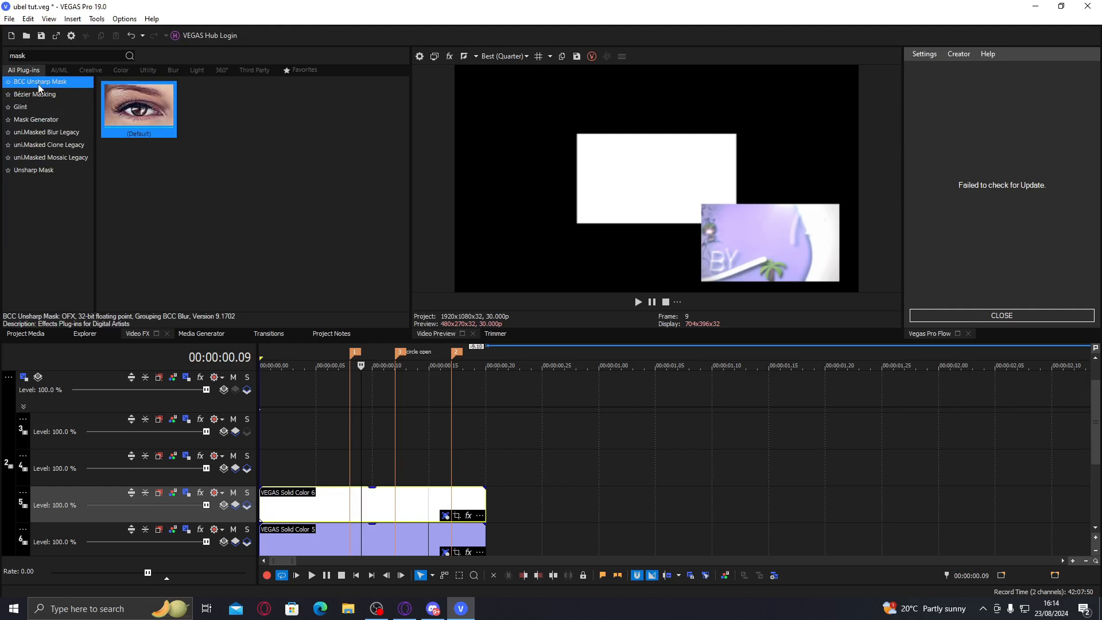
click(41, 95)
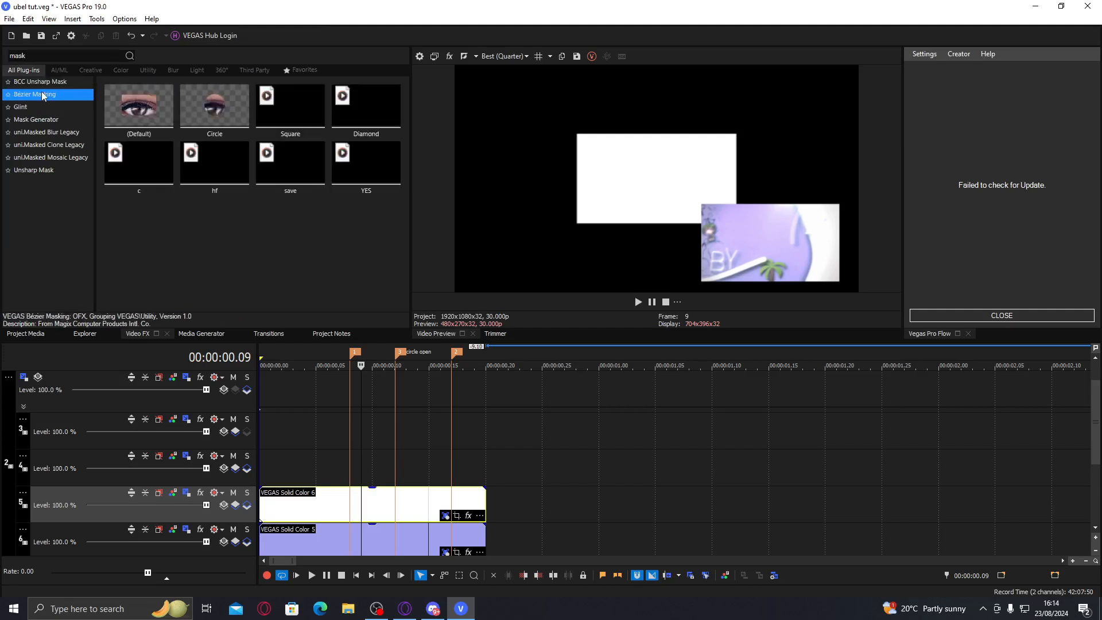
double_click(135, 115)
drag(361, 507, 270, 476)
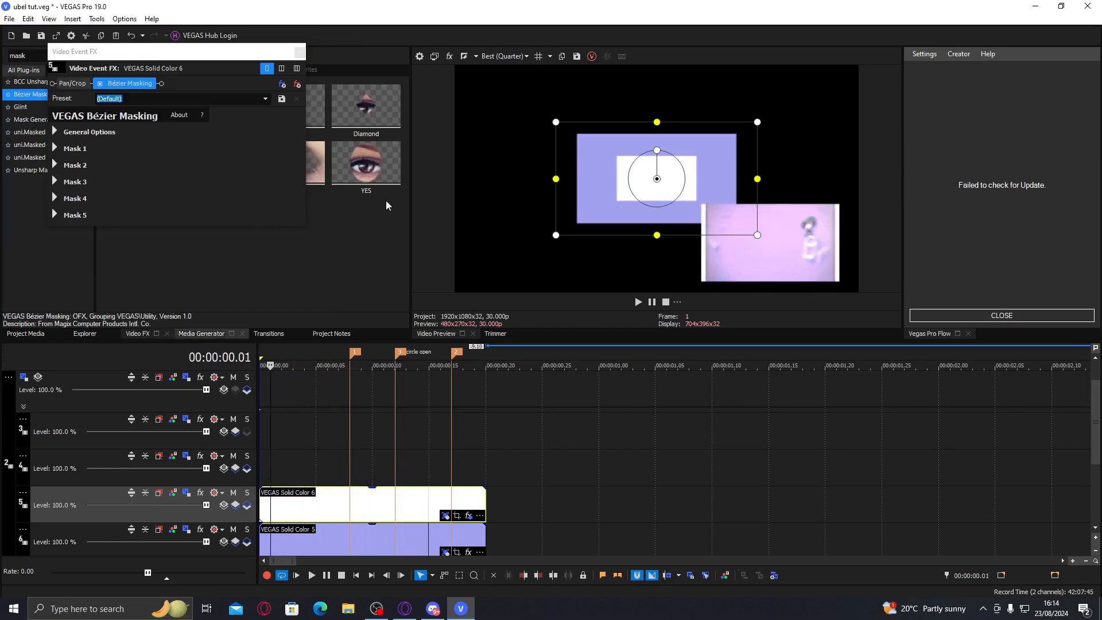
- Stretch the mask to the full frame height and shift it so only the right half of the clip stays white
drag(657, 234, 657, 290)
drag(608, 199, 700, 197)
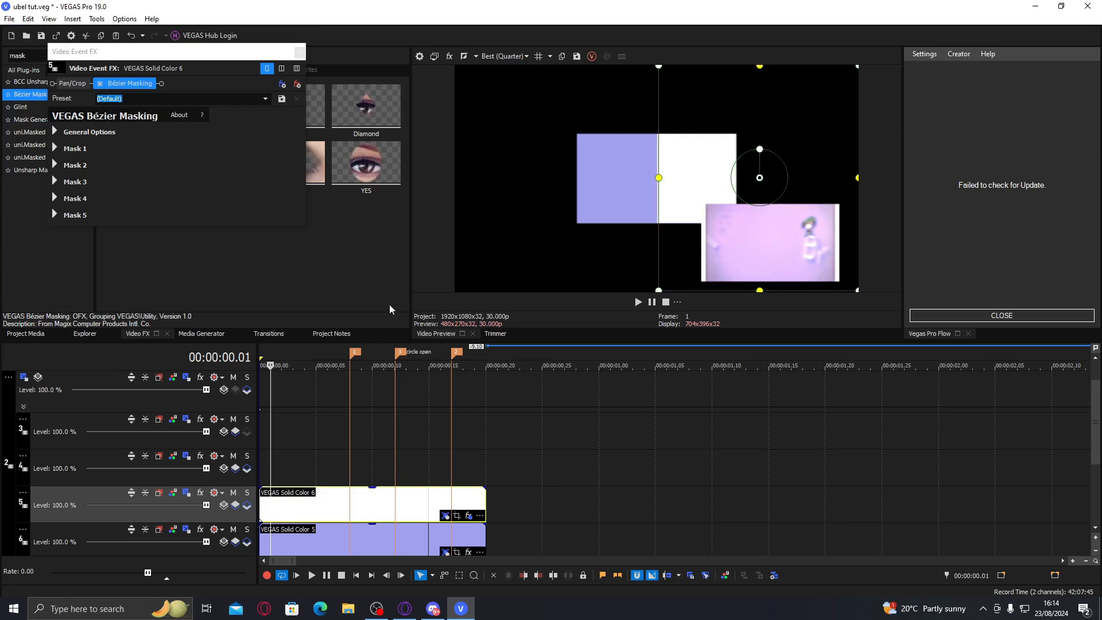
drag(279, 70, 374, 144)
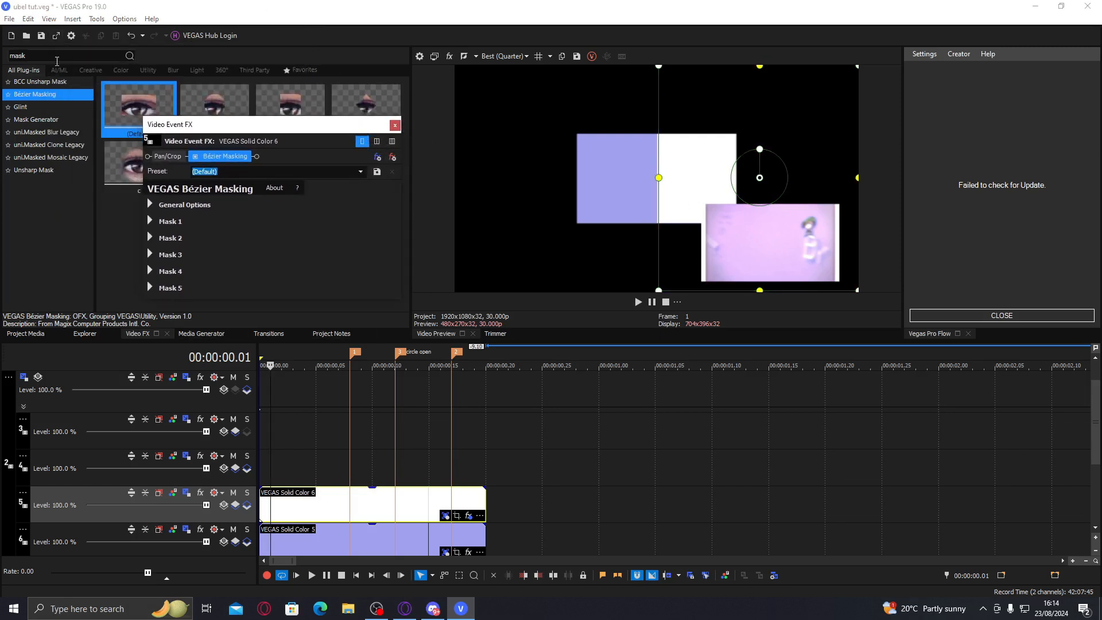
- Search the video effects for "bcc wave" and add BCC Wave with the gydd preset to the white clip
text(bcc wave)
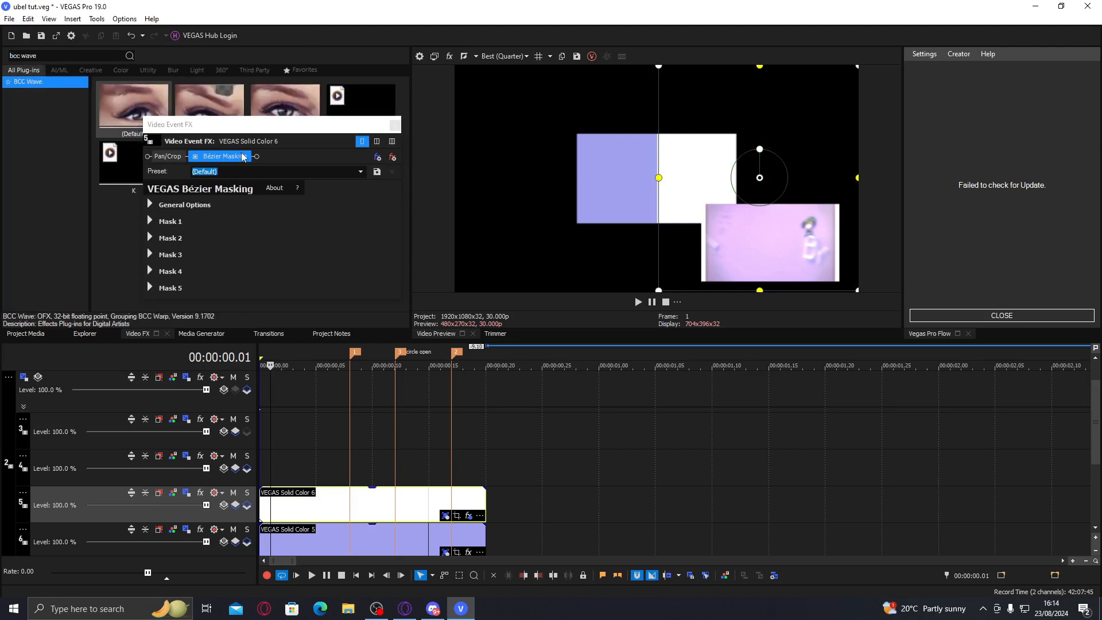
drag(245, 125, 251, 208)
drag(285, 107, 281, 206)
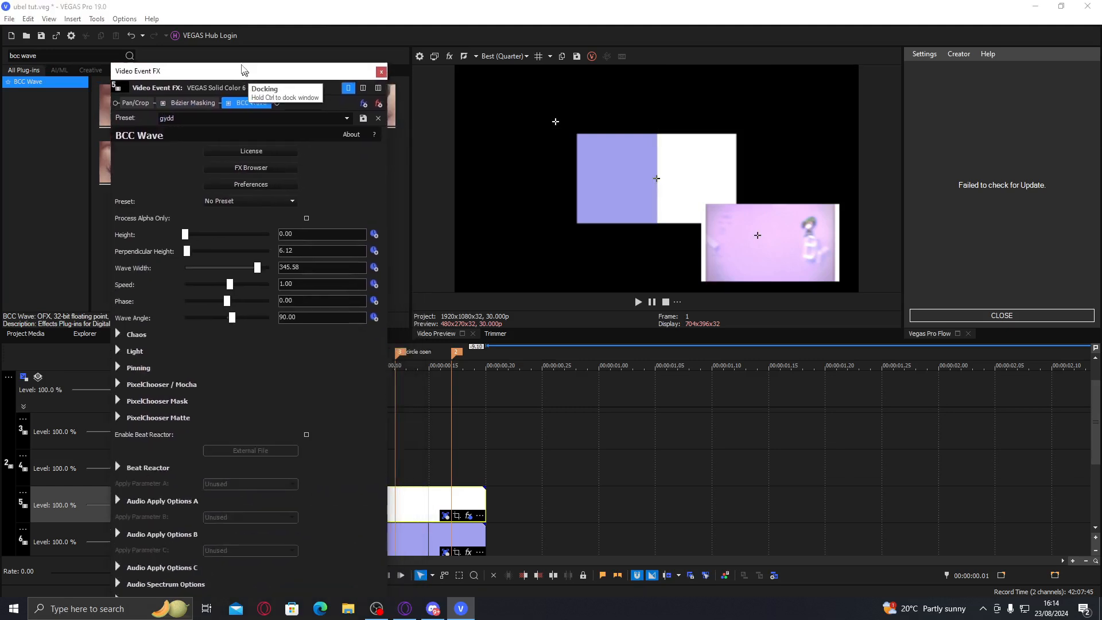
- Set BCC Wave's wave angle to 0, perpendicular height to 20.41, wave width to 400 and speed to 0.30
drag(303, 305, 68, 267)
text(0)
key(Return)
drag(182, 239, 190, 243)
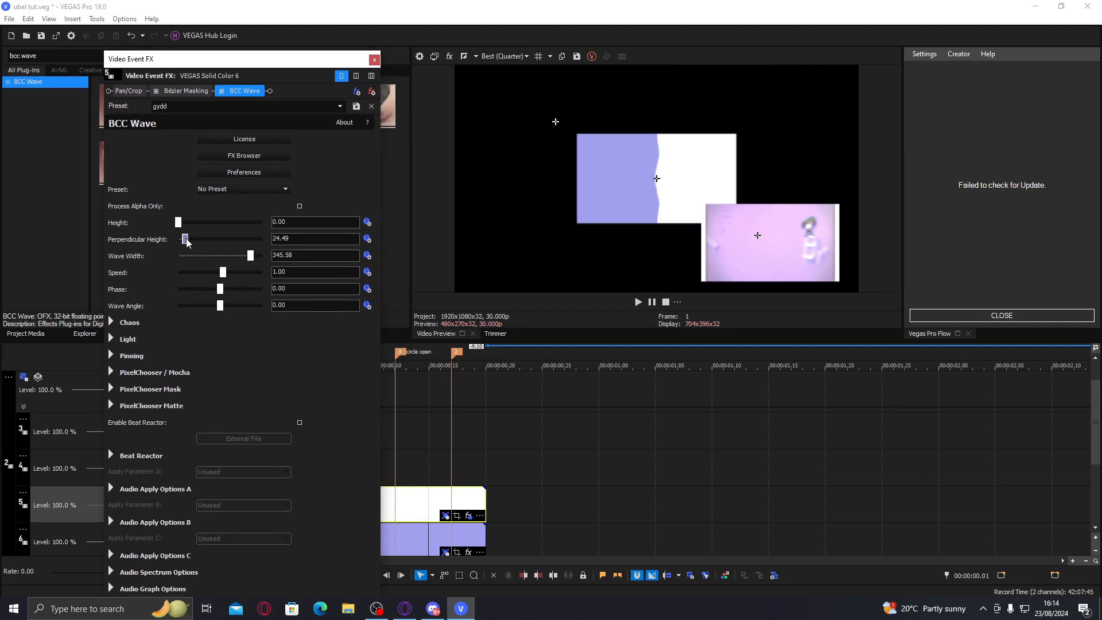
drag(251, 263, 289, 258)
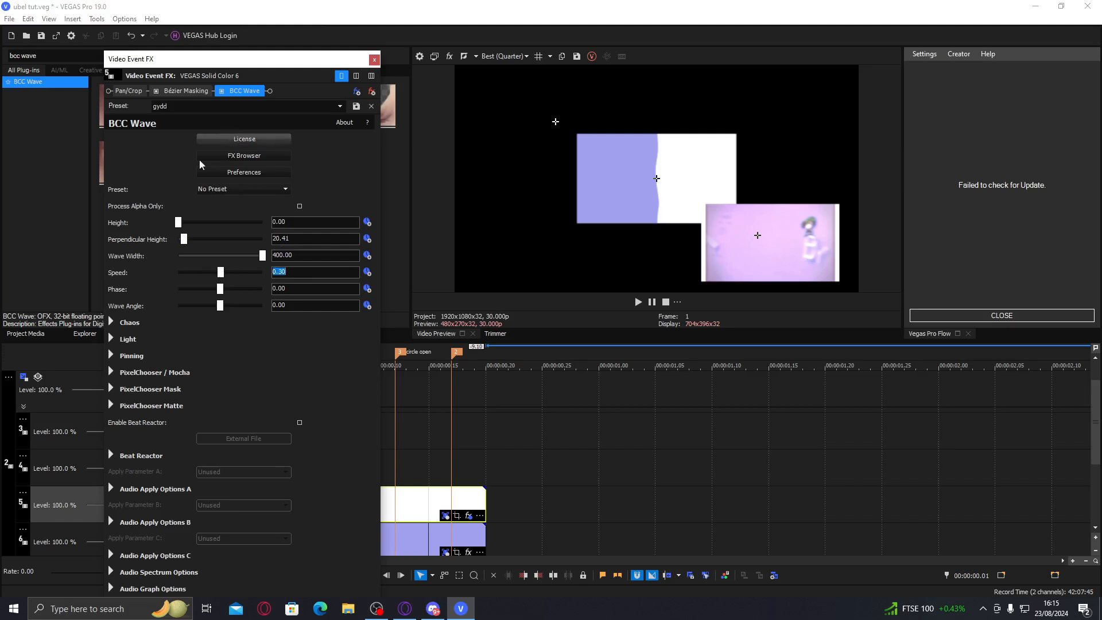
- Adjust the Bézier mask at the first frame so its wavy edge sits near the center and white reaches the clip's right edge
click(186, 90)
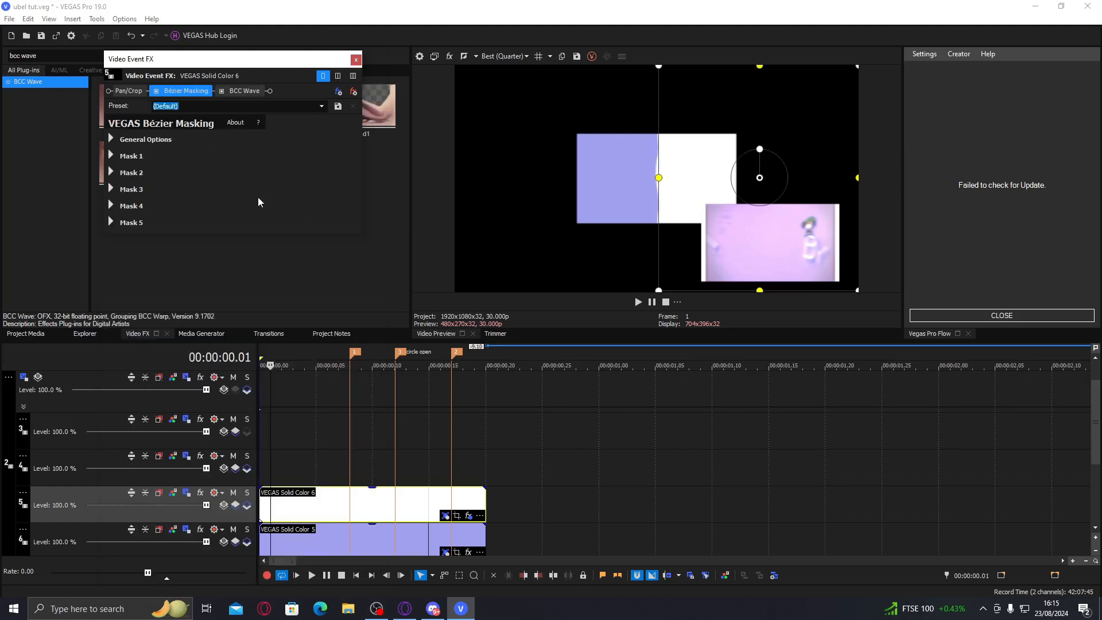
drag(857, 178, 849, 178)
drag(711, 217, 719, 217)
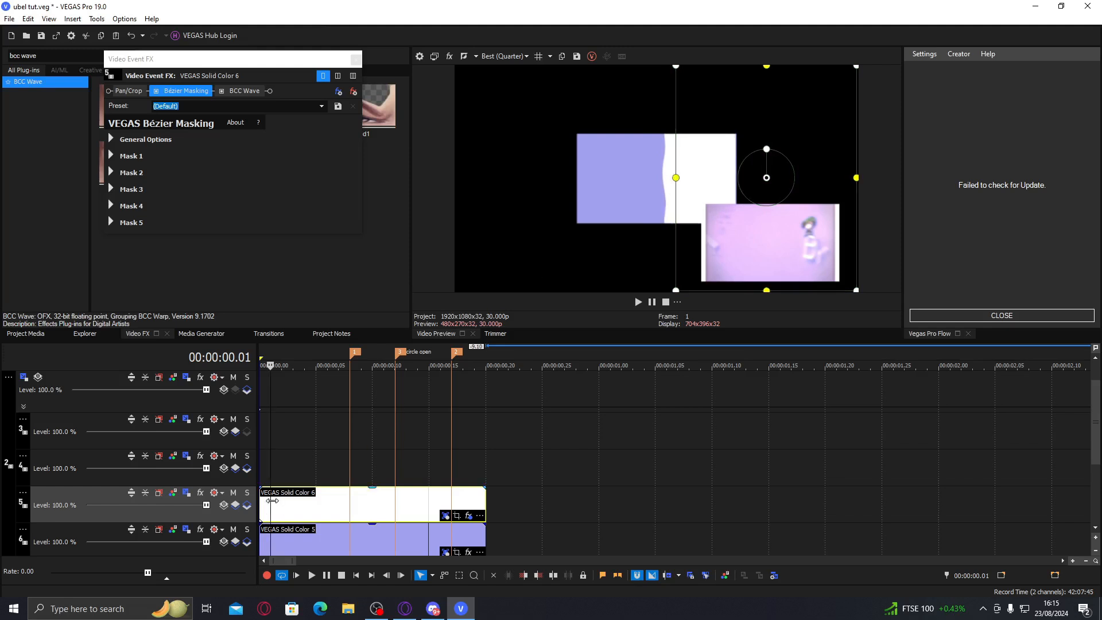
mouse_move(265, 500)
mouse_down()
mouse_move(490, 516)
mouse_move(309, 495)
mouse_move(428, 493)
mouse_move(252, 488)
mouse_up()
drag(691, 200, 670, 200)
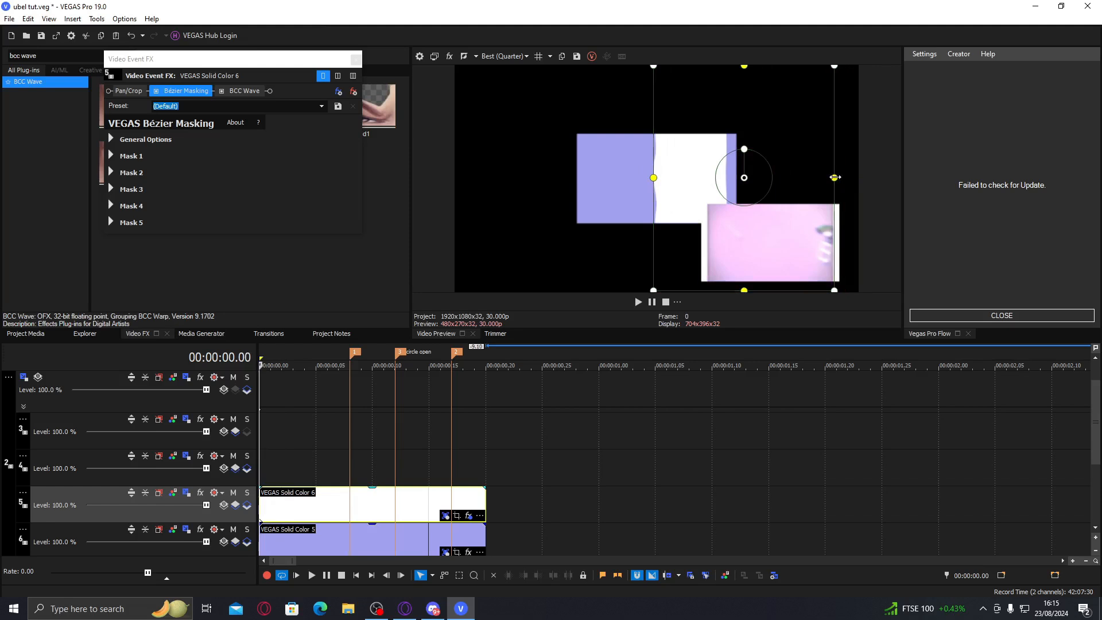
drag(834, 178, 866, 179)
drag(665, 198, 694, 199)
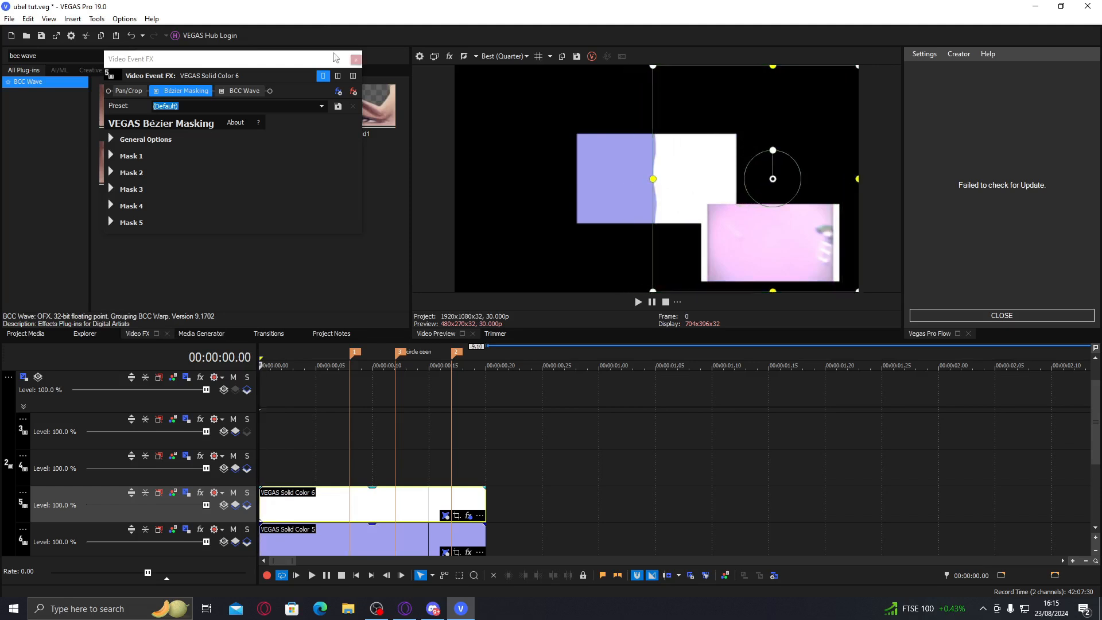
- Search the video effects for "dropsha" and add S_DropShadow with the default preset to the white clip
click(355, 59)
click(311, 498)
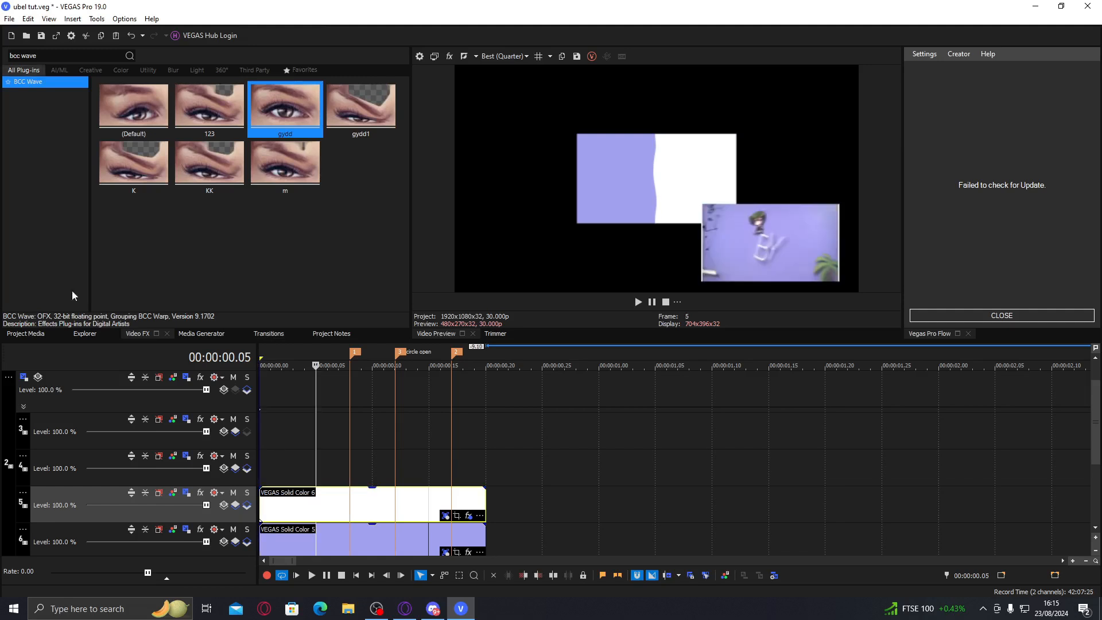
drag(62, 56, 1, 43)
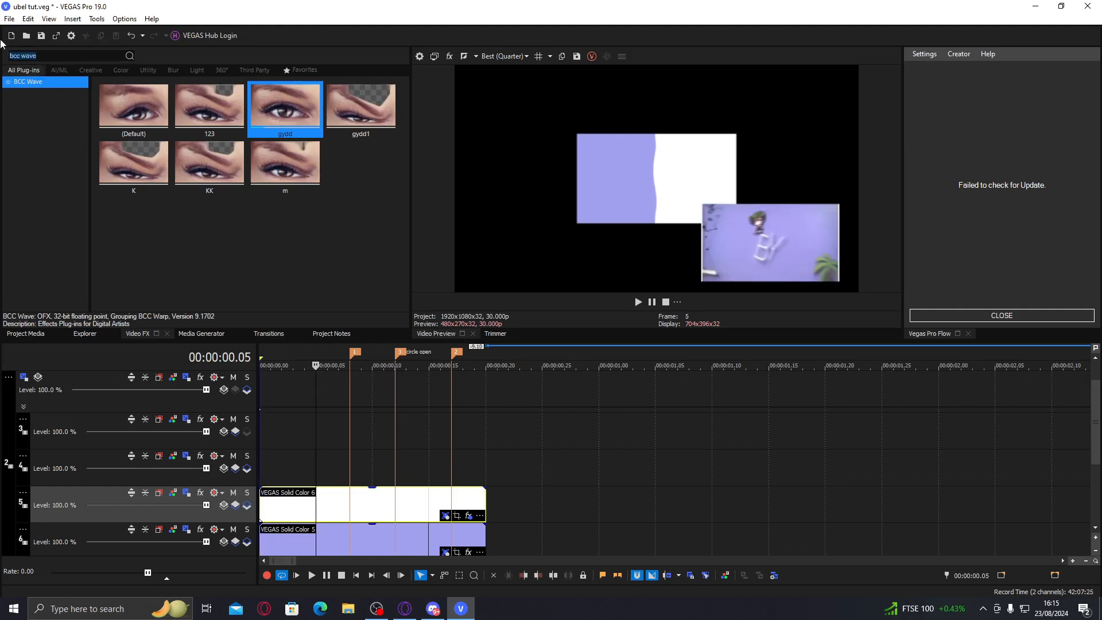
text(dropsha)
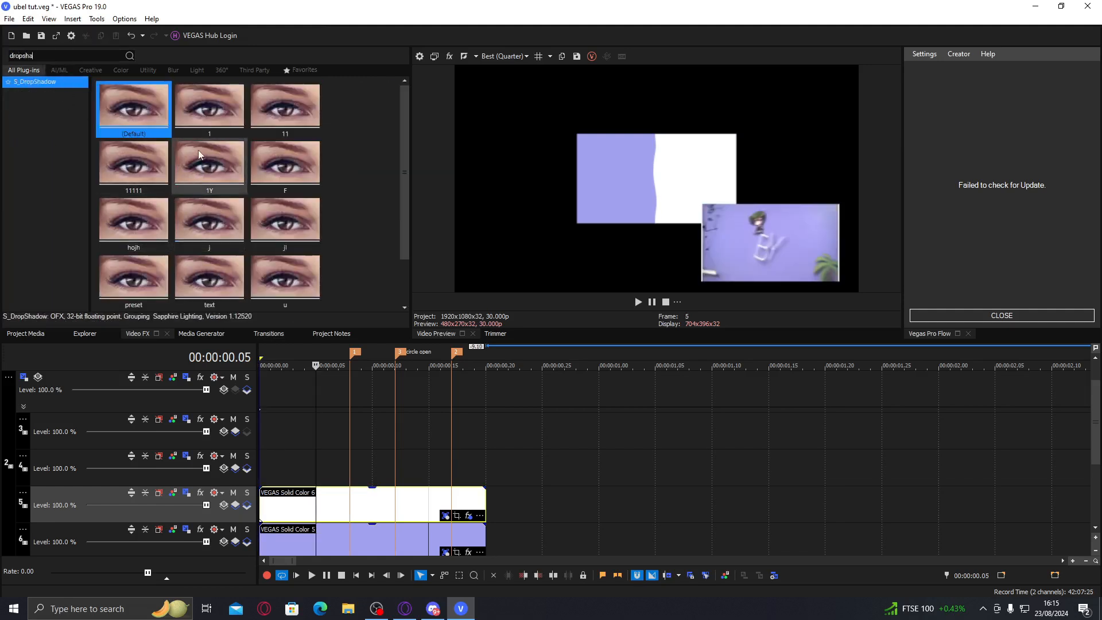
double_click(142, 101)
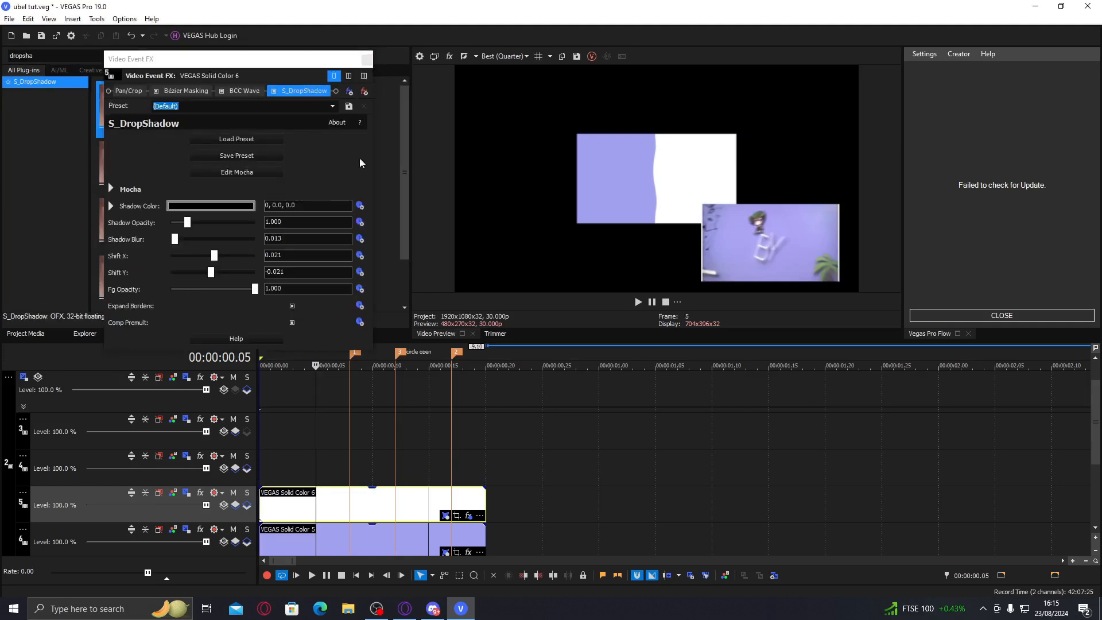
- Set the drop shadow's Shift X to -0.010, Shift Y to 0.000 and Shadow Opacity to about 0.306
drag(219, 258, 214, 259)
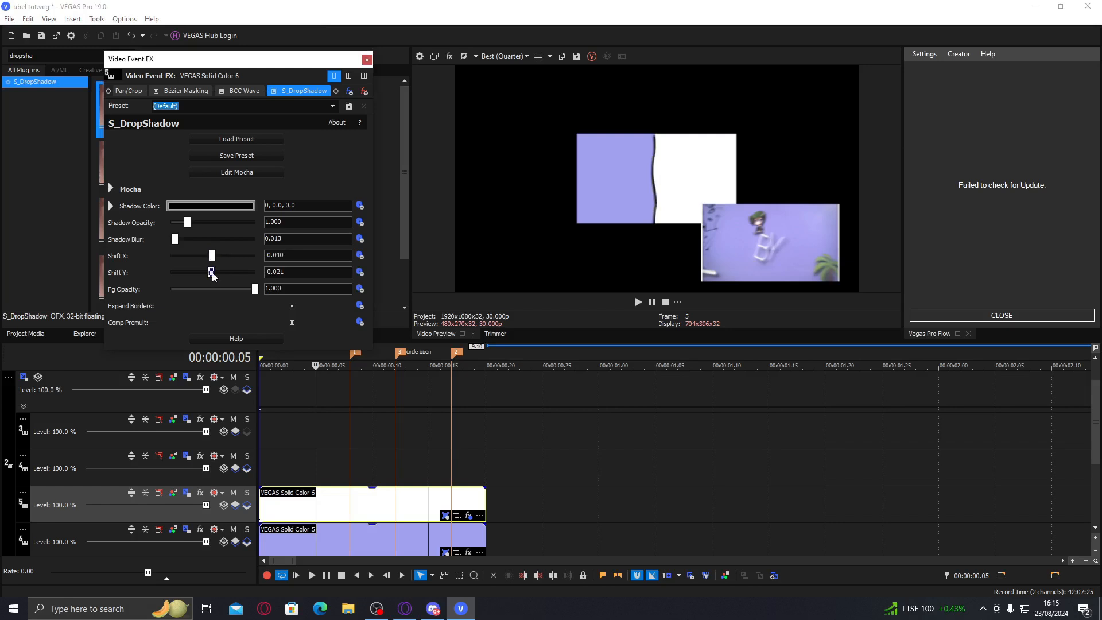
text(00)
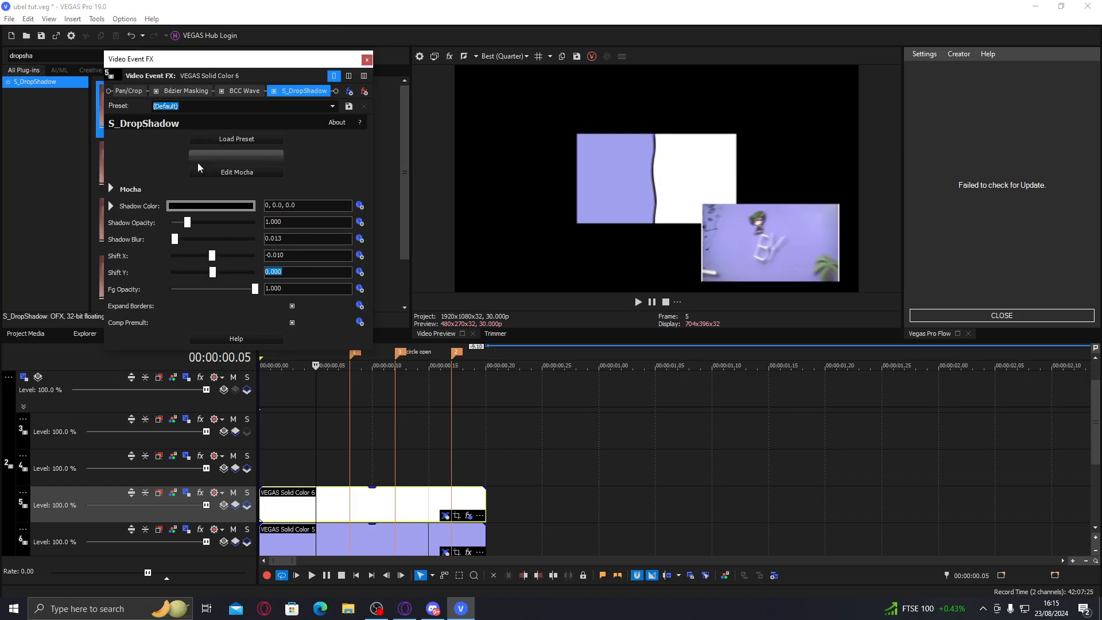
click(176, 225)
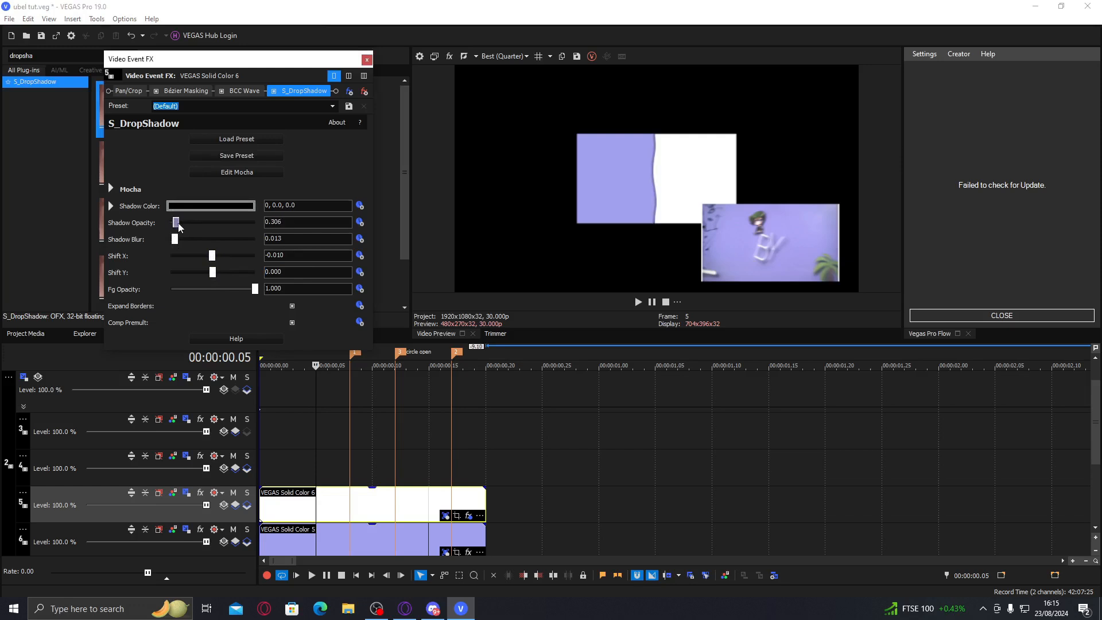
click(366, 60)
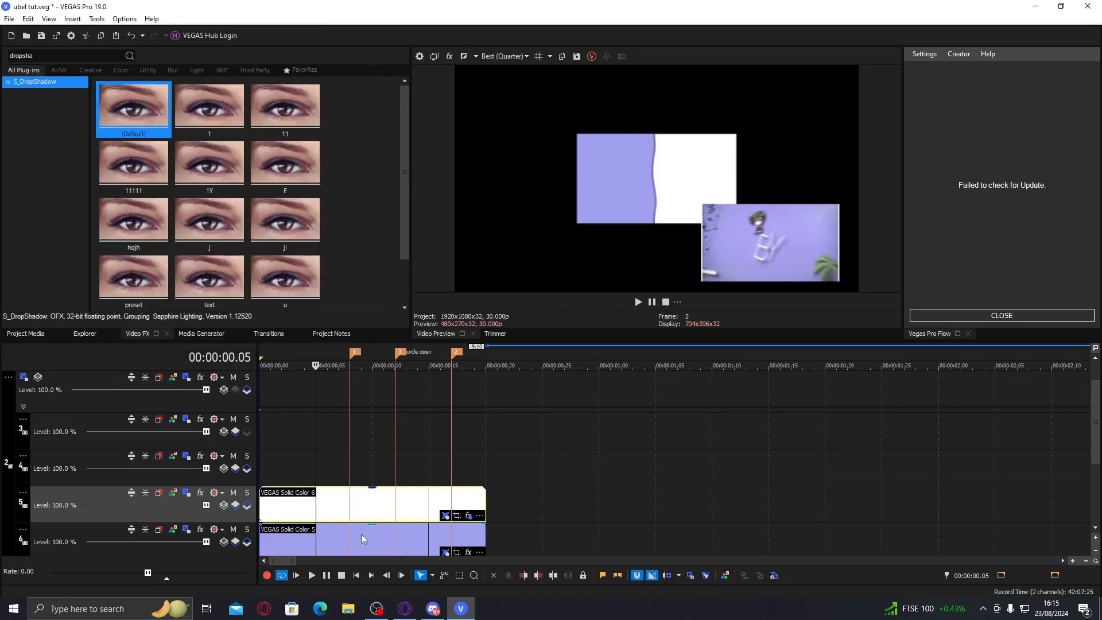
- Scale the parent track up to about 655 at the first frame in Parent Track Motion
double_click(260, 411)
drag(320, 239, 330, 248)
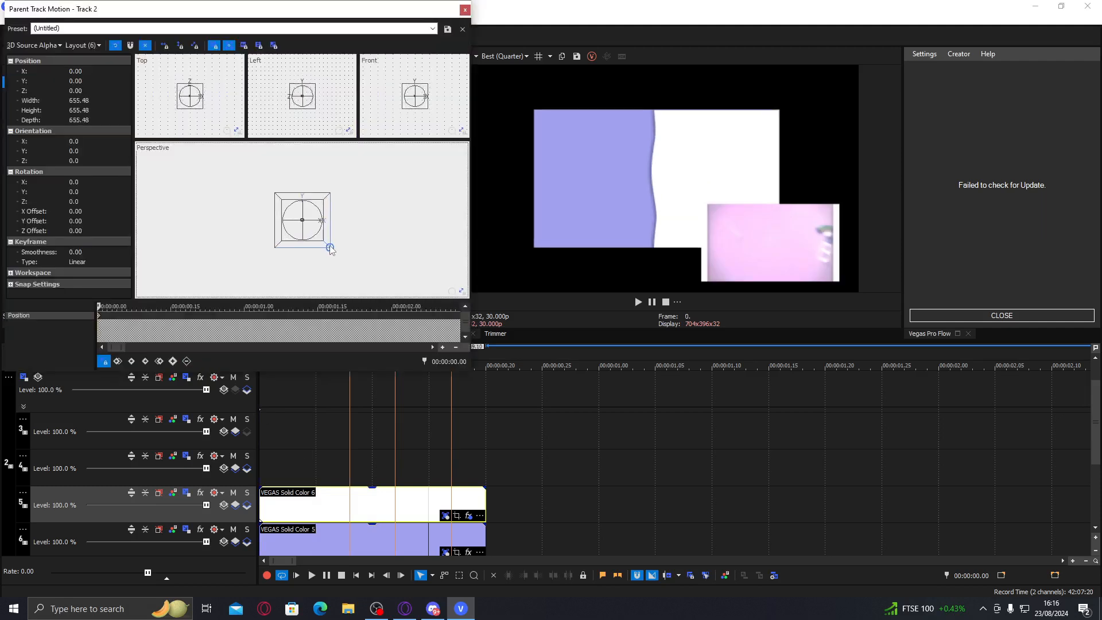
click(465, 11)
- Place the palm tree image on the empty track above the white clip and trim its end at frame 20
click(291, 481)
drag(292, 476, 338, 476)
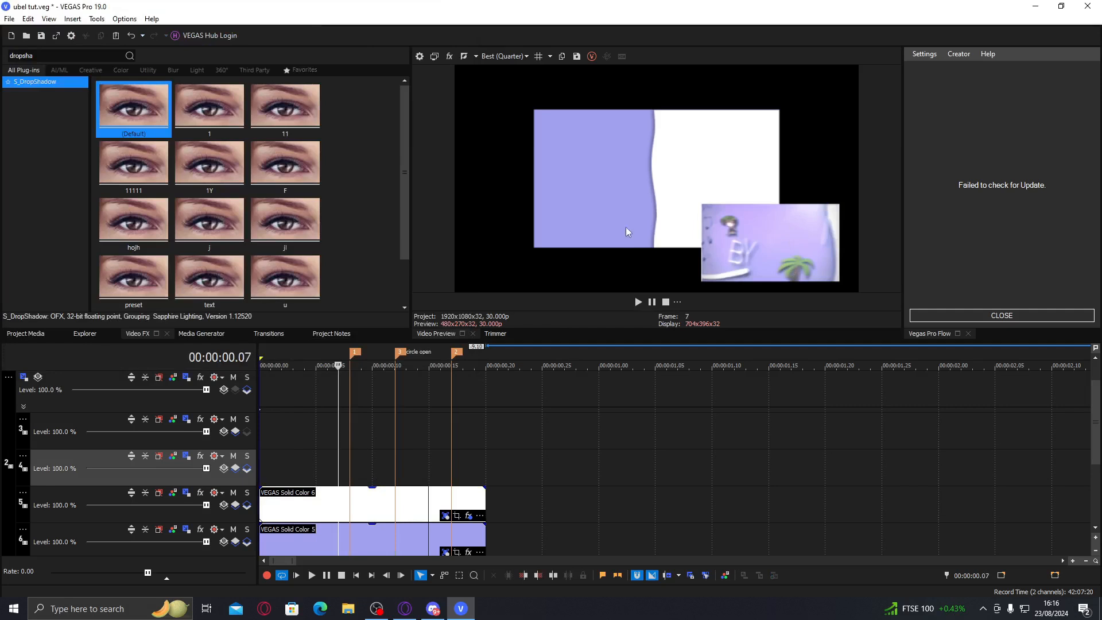
click(28, 336)
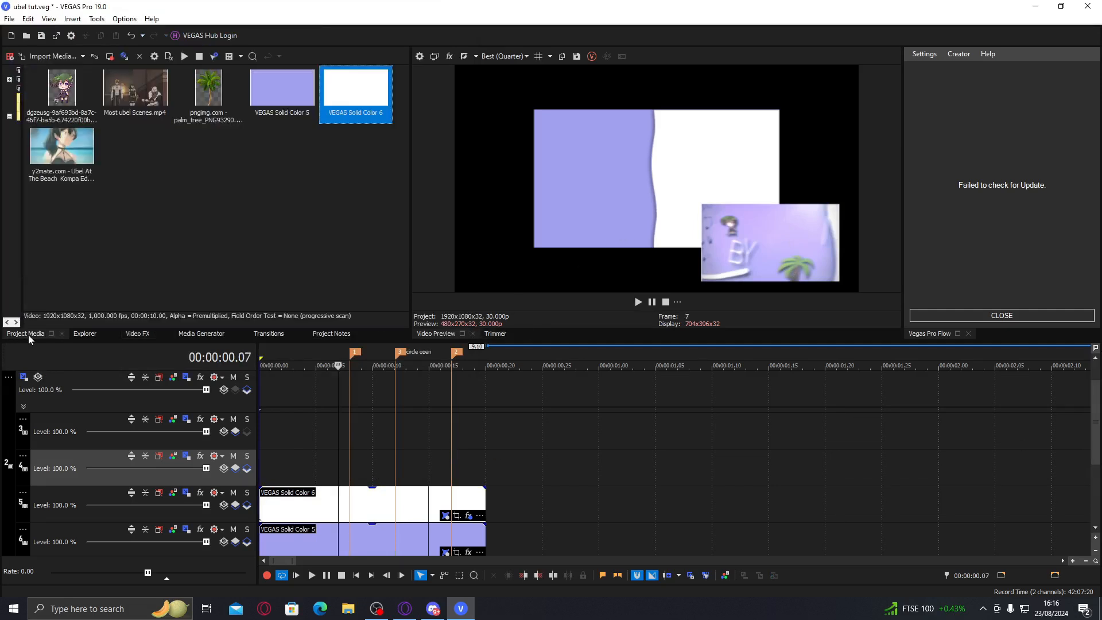
drag(208, 91, 463, 469)
click(486, 475)
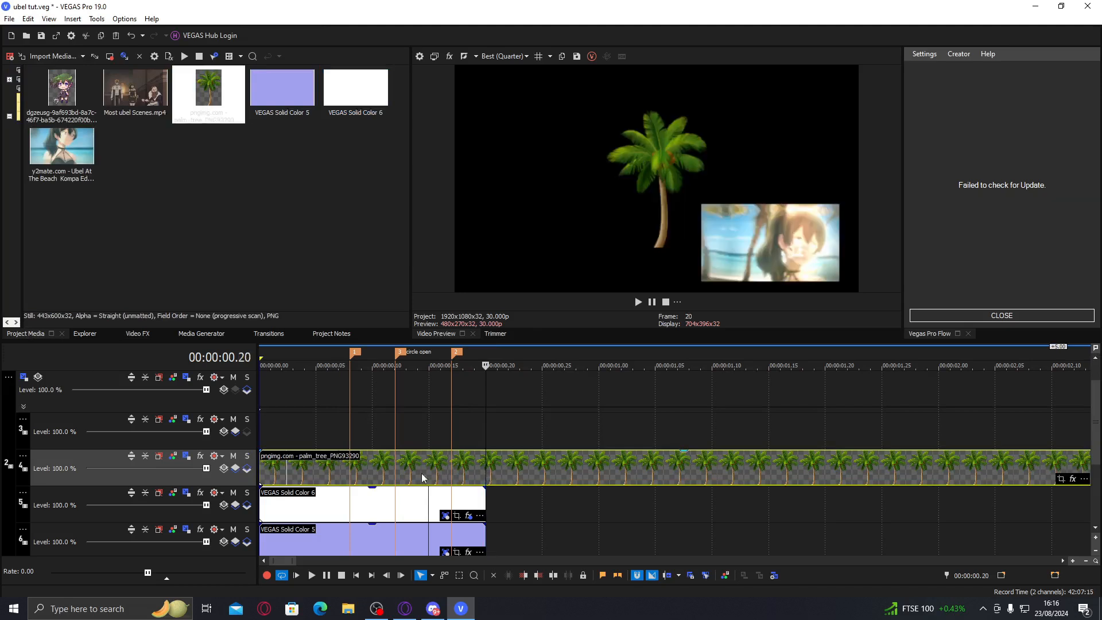
key(alt+])
- At frame 7, shrink the palm tree to about 670 × 377 and position it near X -247, Y -354 in Track Motion
click(339, 473)
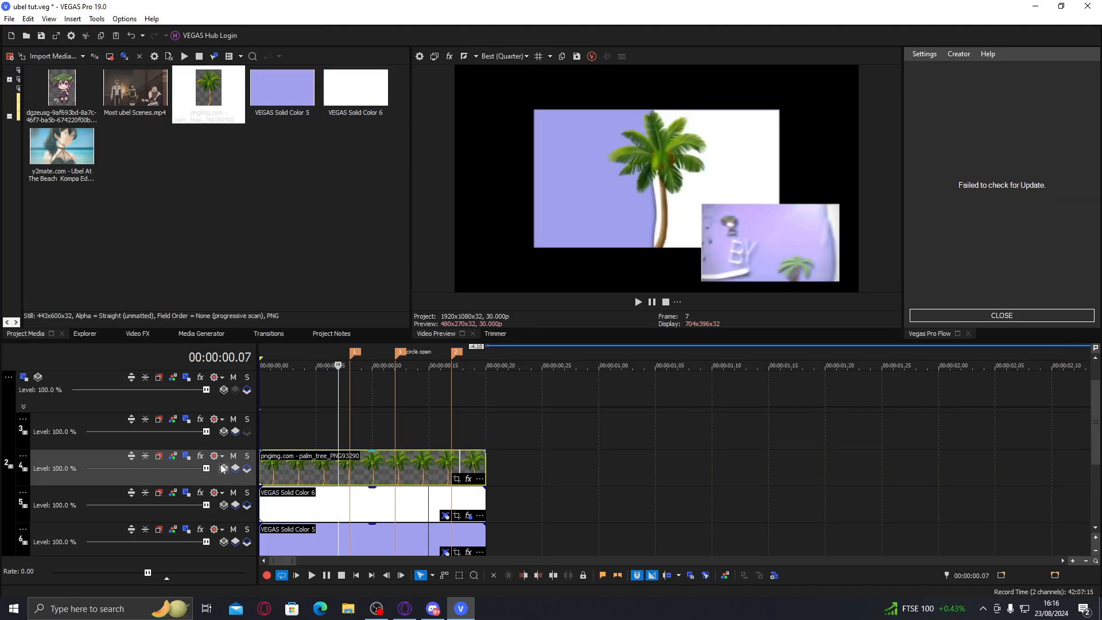
click(186, 457)
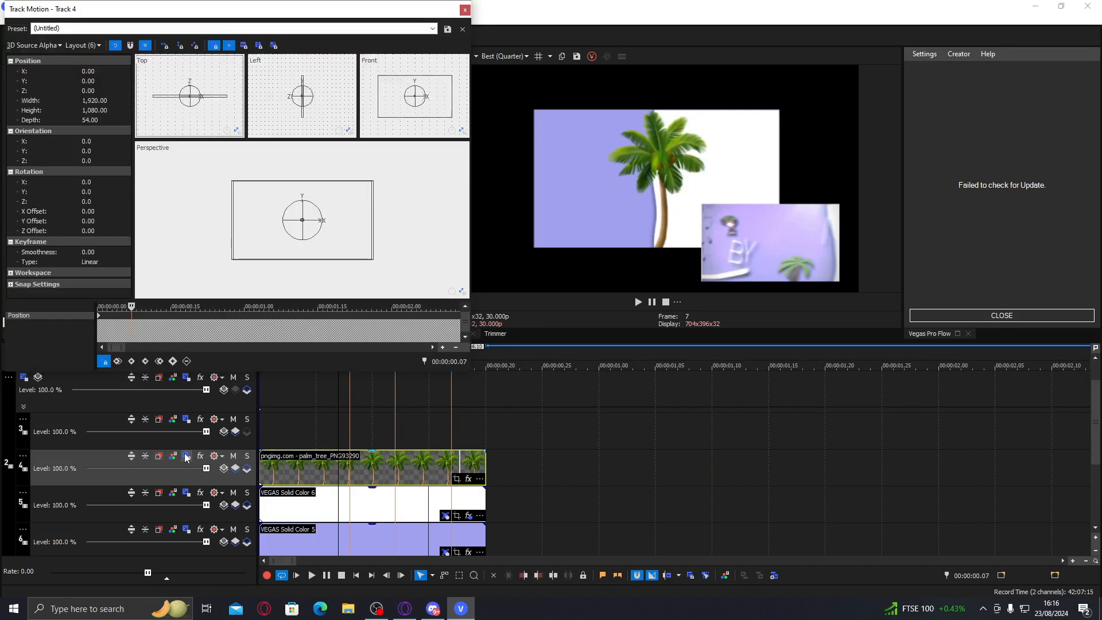
click(282, 238)
drag(232, 260, 250, 305)
scroll(354, 262, down, 3)
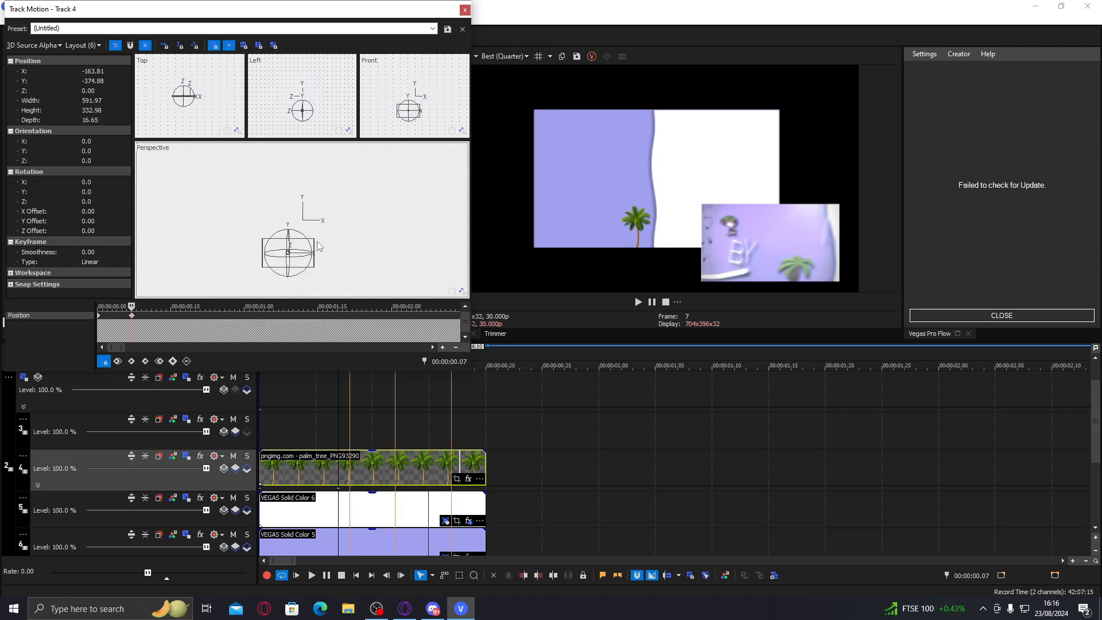
drag(314, 244, 325, 234)
scroll(276, 263, up, 1)
mouse_move(251, 262)
mouse_down()
mouse_move(236, 231)
mouse_move(243, 250)
mouse_up()
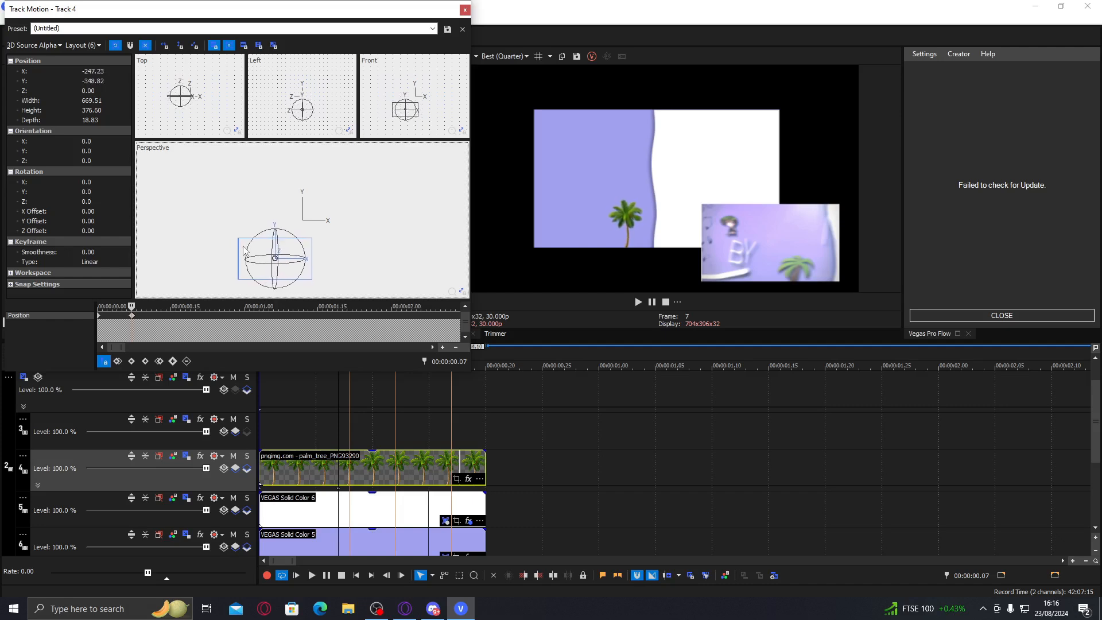
drag(243, 250, 243, 251)
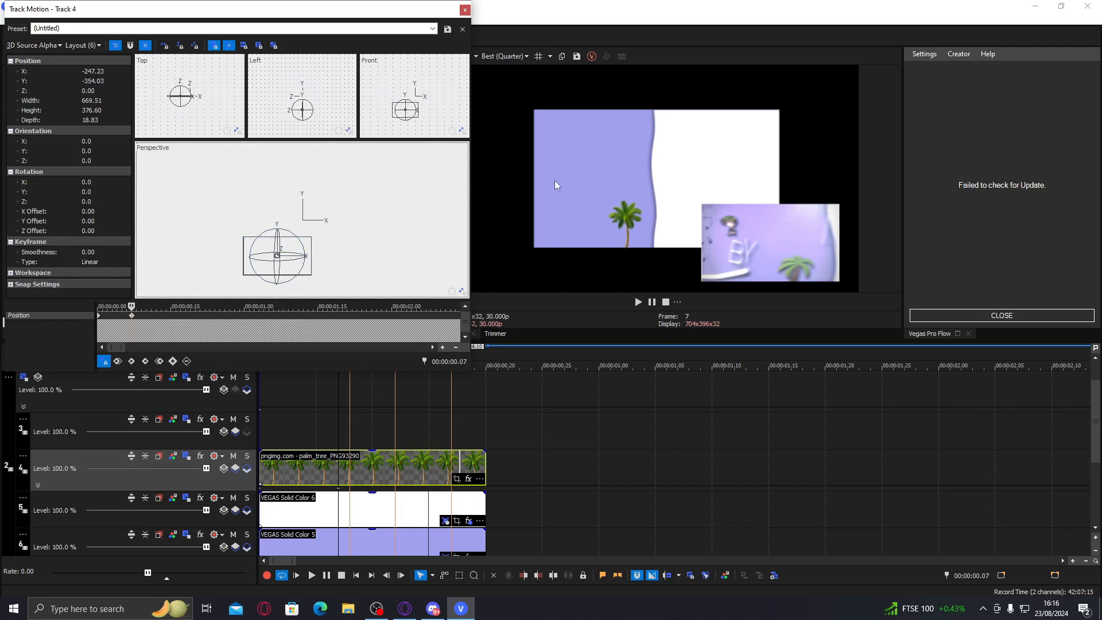
click(465, 10)
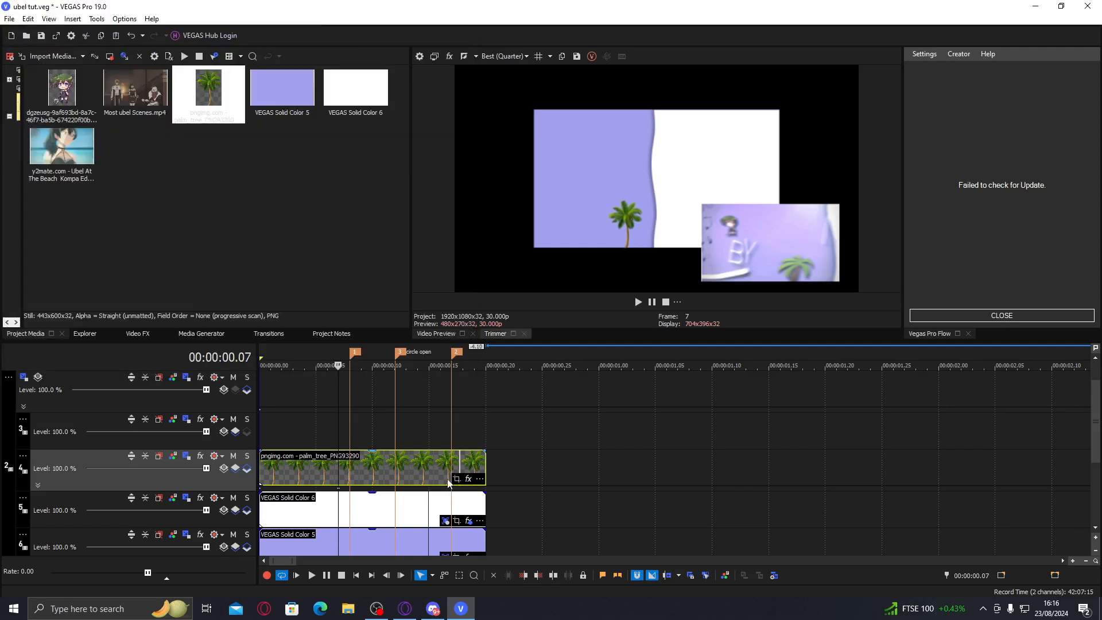
- Delete the palm tree track's first motion keyframe and move the remaining keyframe to frame 2
right_click(261, 490)
click(298, 498)
click(281, 490)
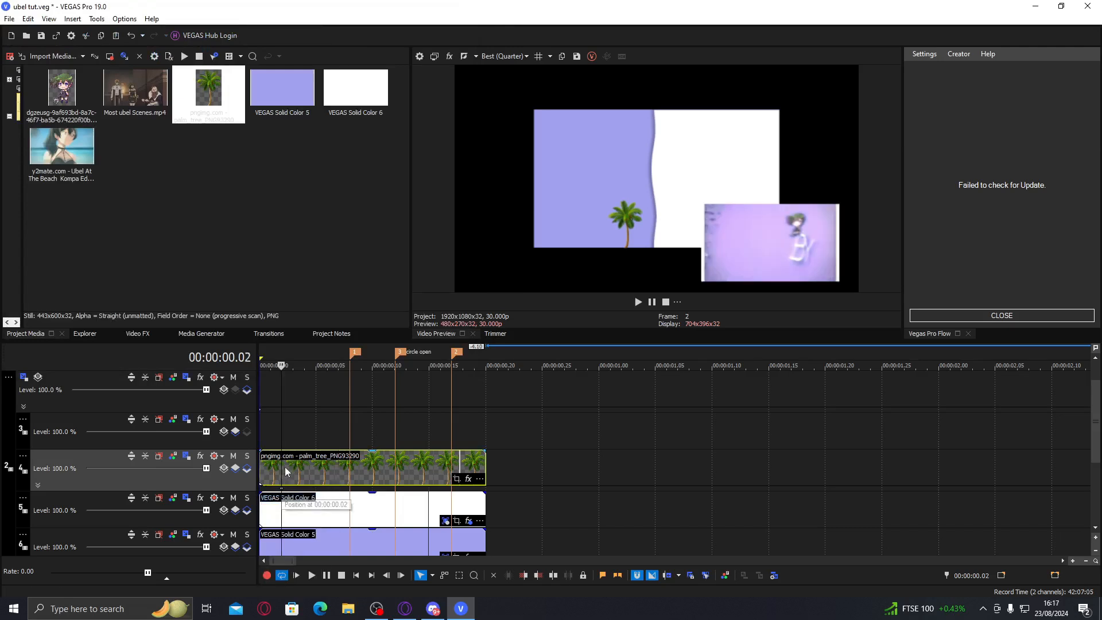
key(Left)
key(Left)
drag(260, 463, 283, 453)
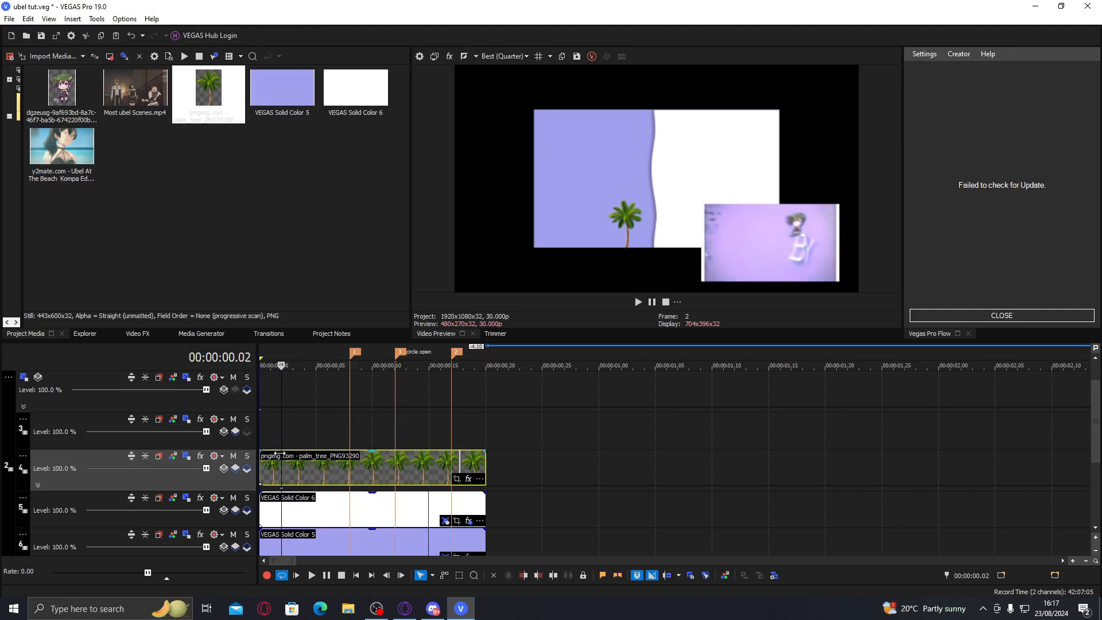
- Duplicate the purple solid color track
drag(1095, 442, 1095, 462)
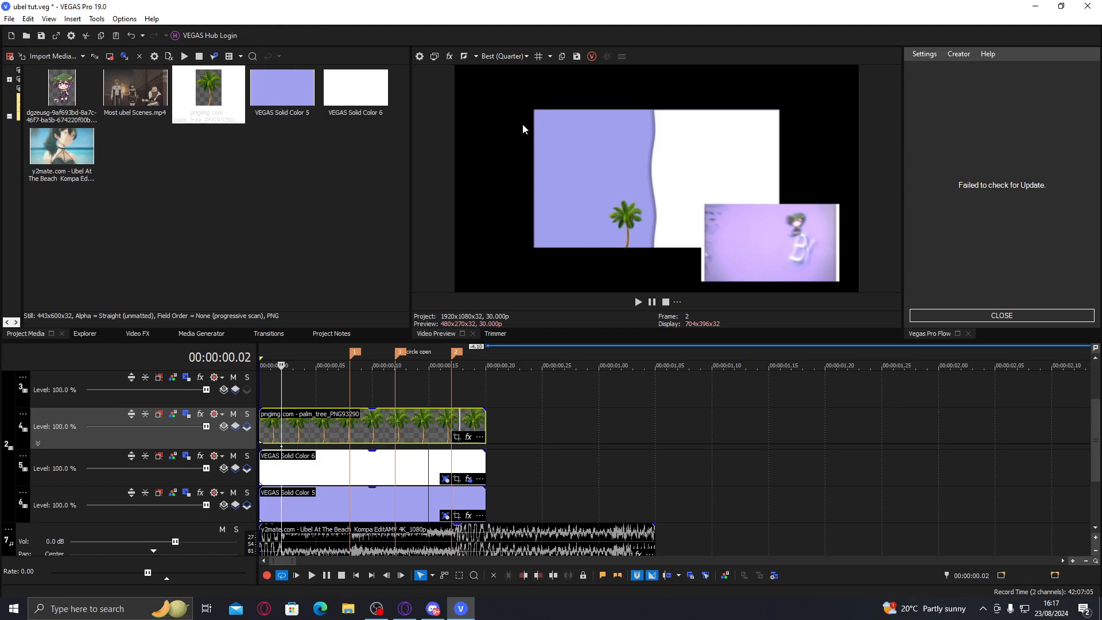
right_click(510, 505)
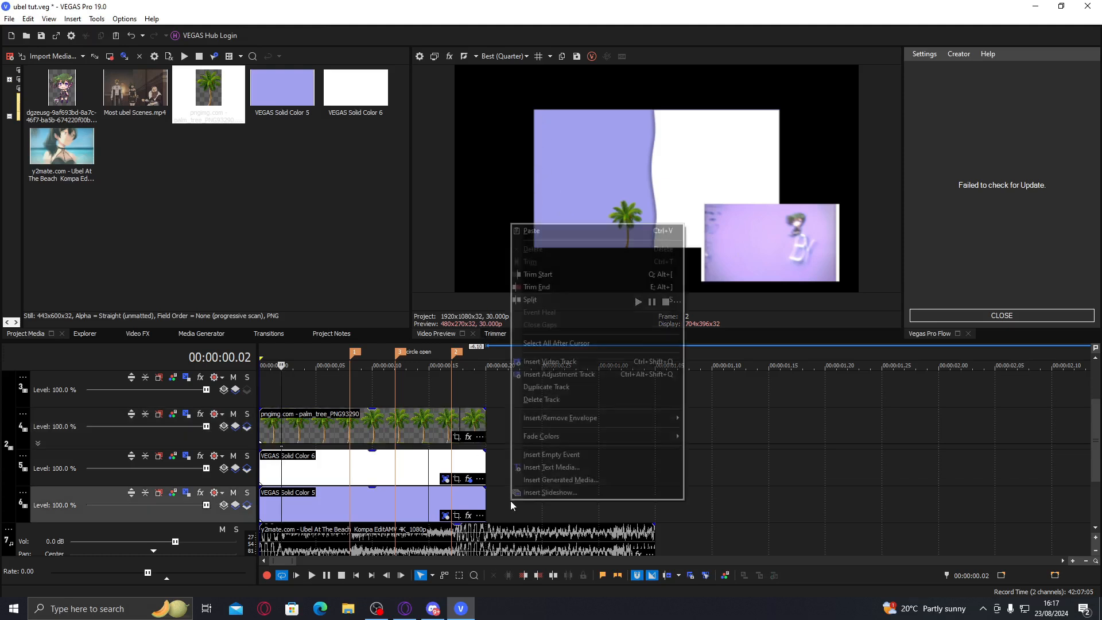
click(592, 386)
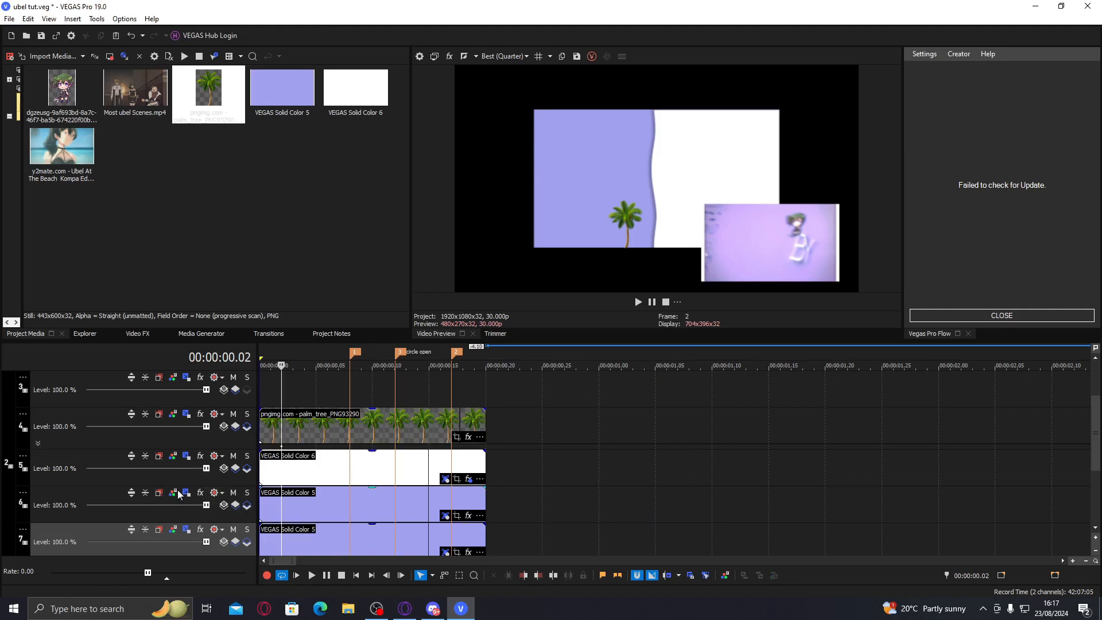
- Shift the upper purple track to about X -867 at the first frame, vertically aligned so purple extends past the left edge
click(159, 492)
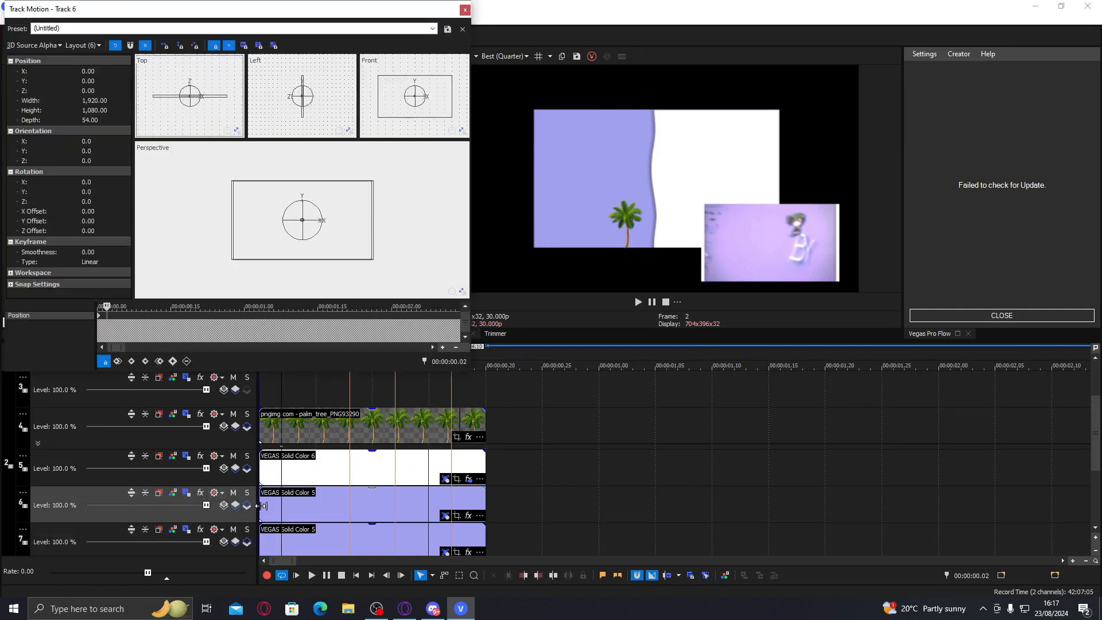
drag(276, 229, 213, 228)
key(Down)
key(Down)
key(Down)
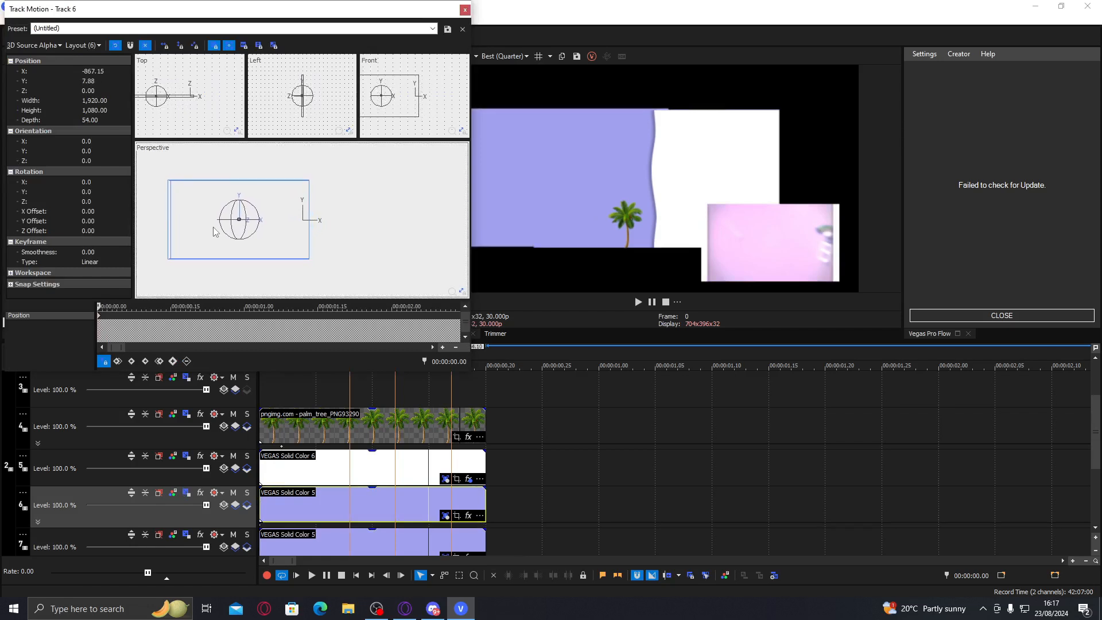
click(466, 10)
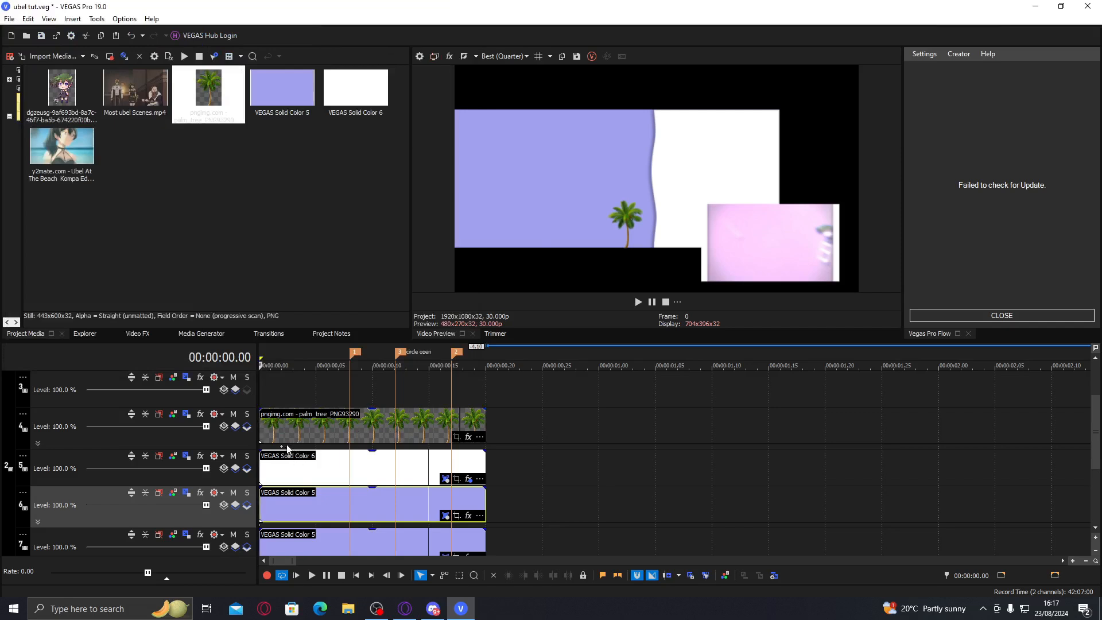
- Place the chibi character image on the empty track above the palm tree and trim its end at frame 20
click(315, 427)
click(384, 428)
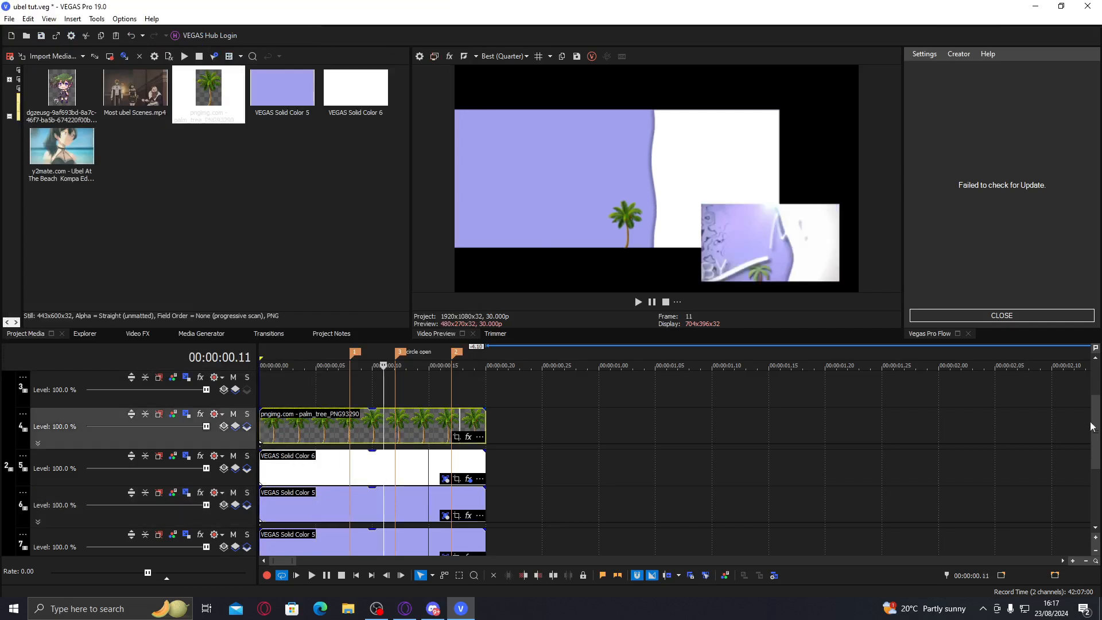
drag(1095, 426, 1097, 414)
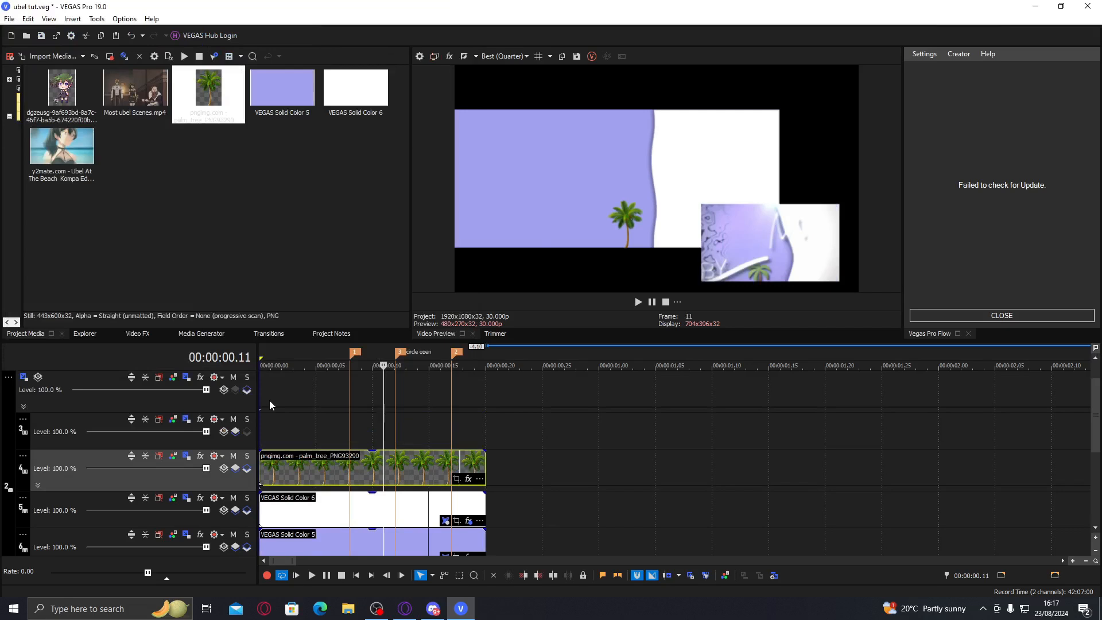
drag(68, 113, 261, 436)
click(486, 436)
key(alt+])
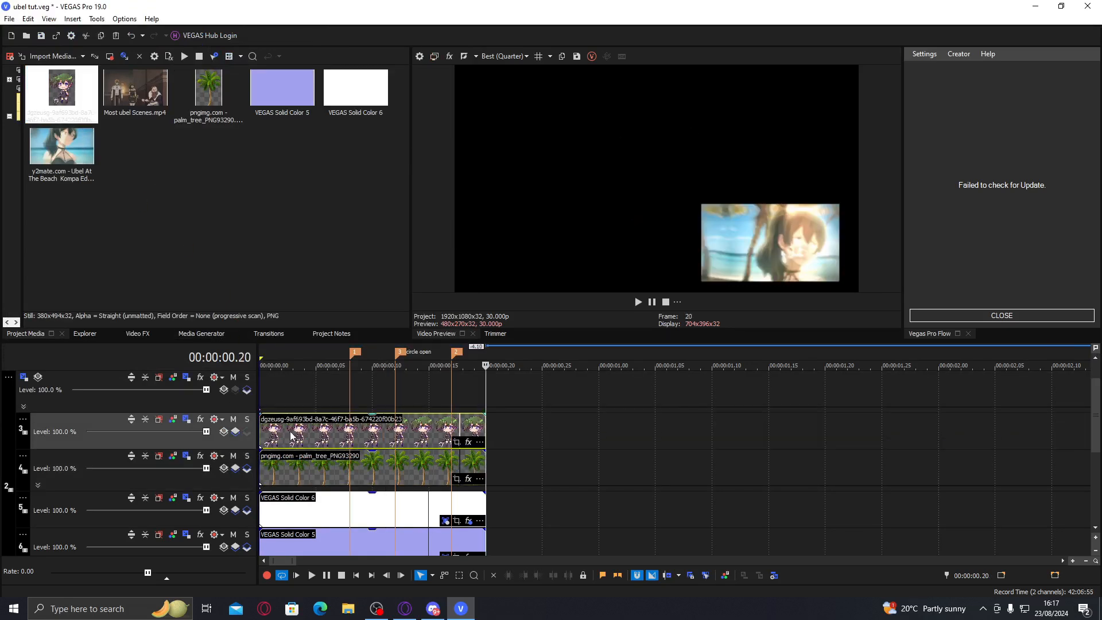
- At frame 8, shrink the chibi character to about 560 × 315 in Track Motion
click(291, 434)
click(186, 419)
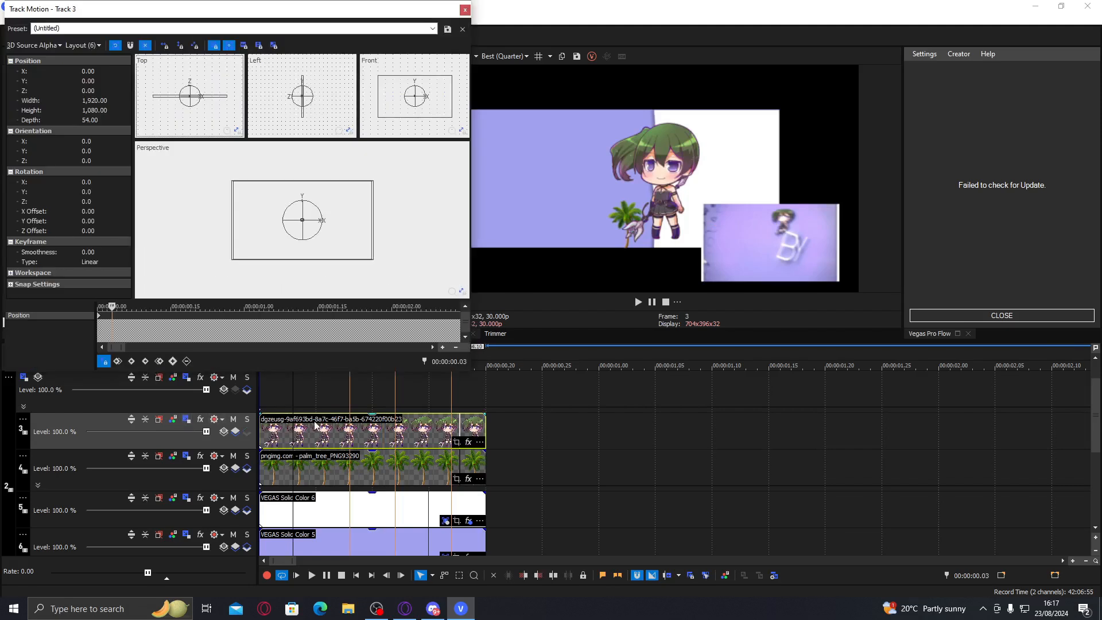
click(361, 437)
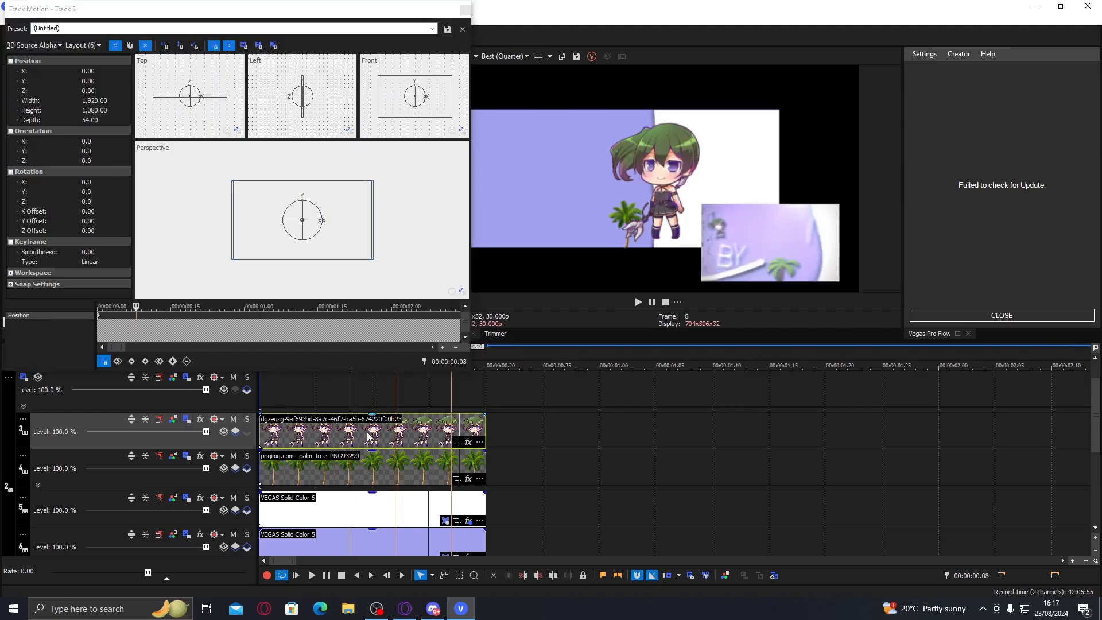
drag(373, 260, 321, 234)
- At frame 8, scale the parent track to about 1,120 and move it to about X 615, Y 39
drag(260, 409, 349, 410)
double_click(350, 410)
drag(330, 247, 379, 252)
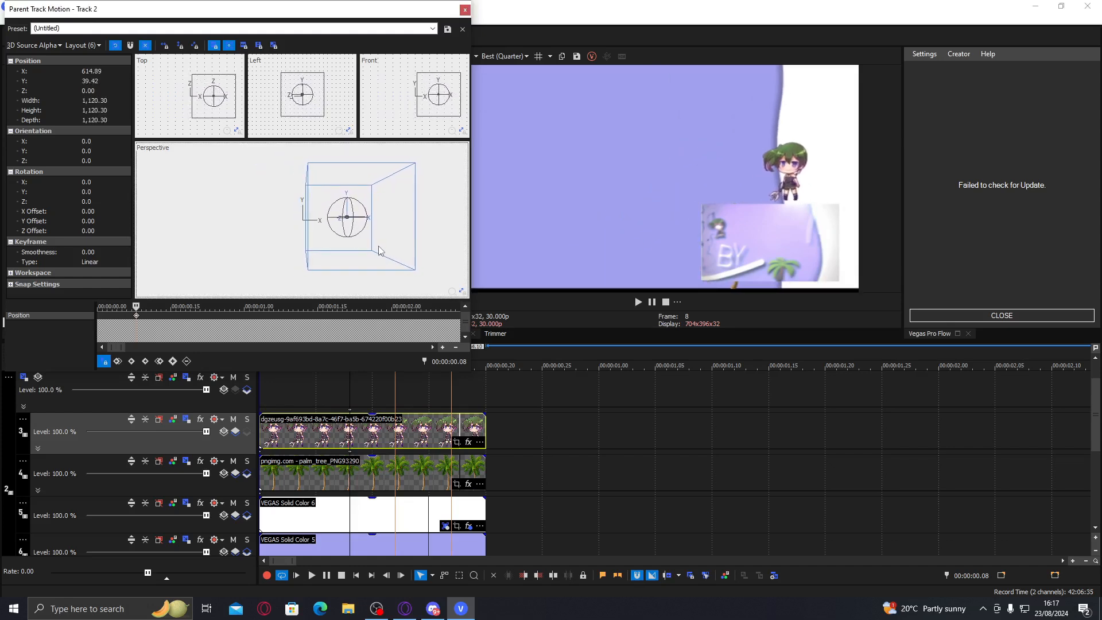
click(464, 10)
- At frame 8, move the chibi character to about X -958, Y 186 in its Track Motion
double_click(350, 451)
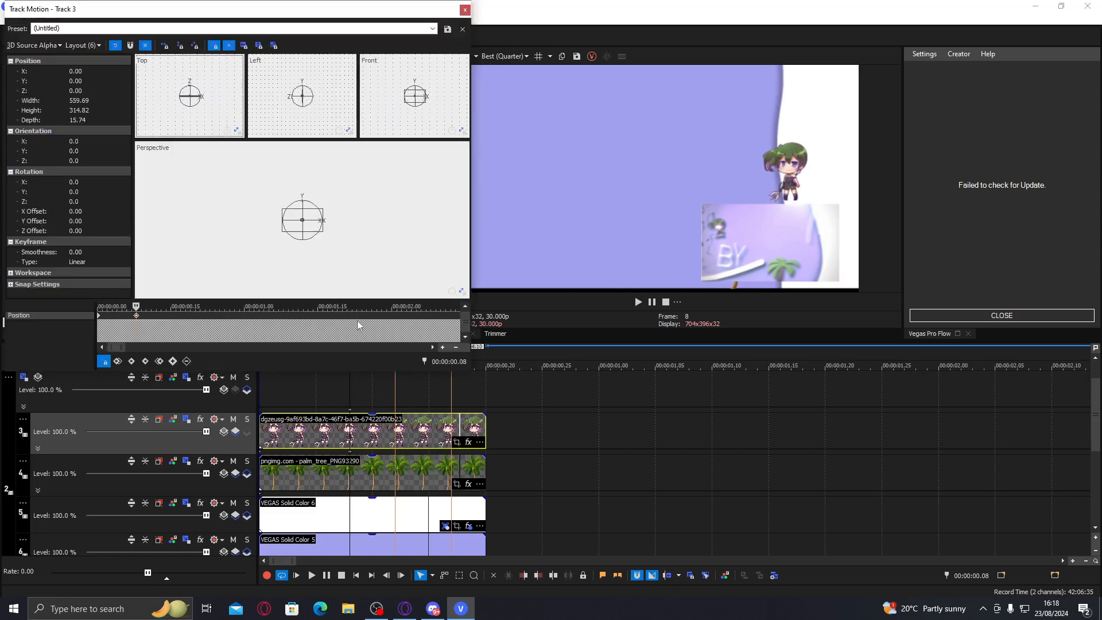
scroll(336, 241, up, 4)
drag(336, 242, 206, 209)
drag(335, 14, 241, 17)
drag(158, 223, 218, 220)
scroll(231, 204, up, 4)
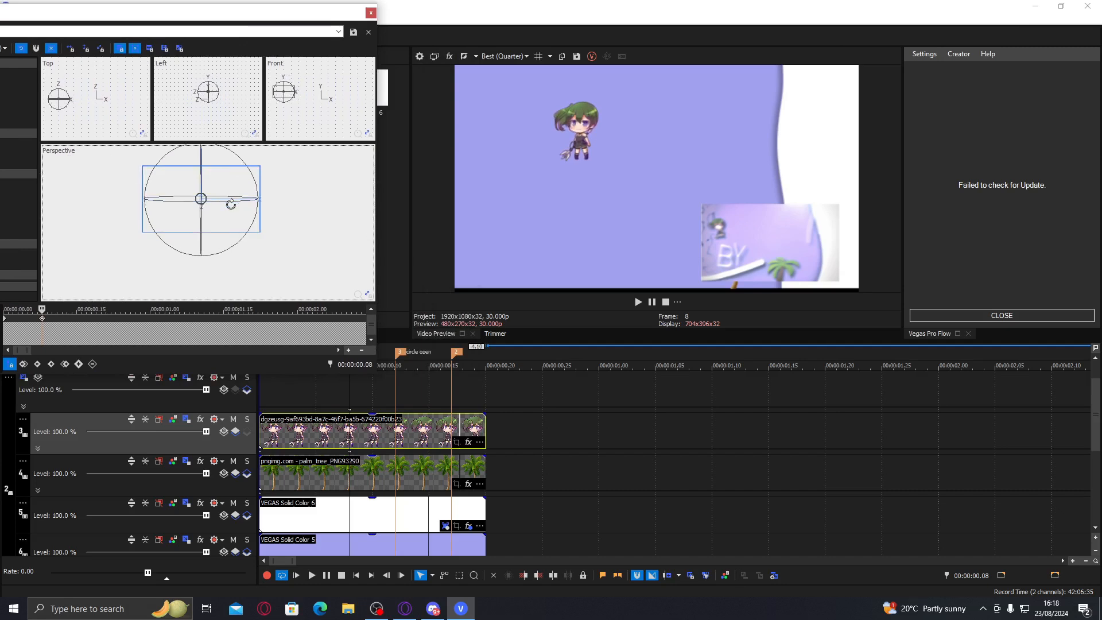
scroll(230, 198, up, 3)
scroll(227, 181, down, 3)
- Tilt the chibi character at frame 8 to a Z orientation of about -12.3
drag(304, 183, 302, 241)
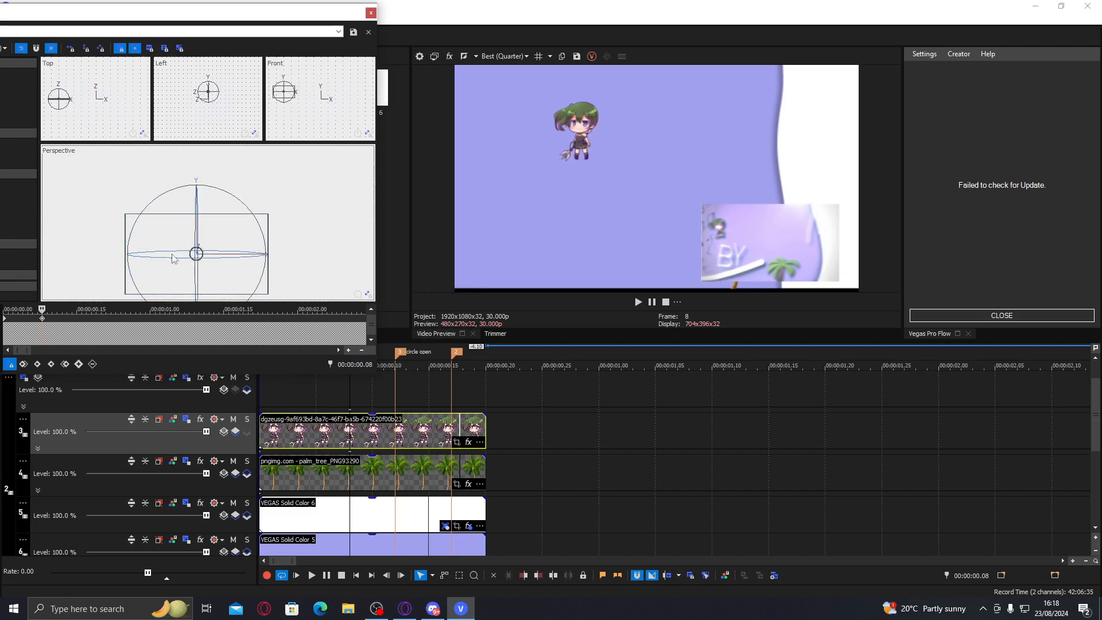
drag(155, 196, 136, 197)
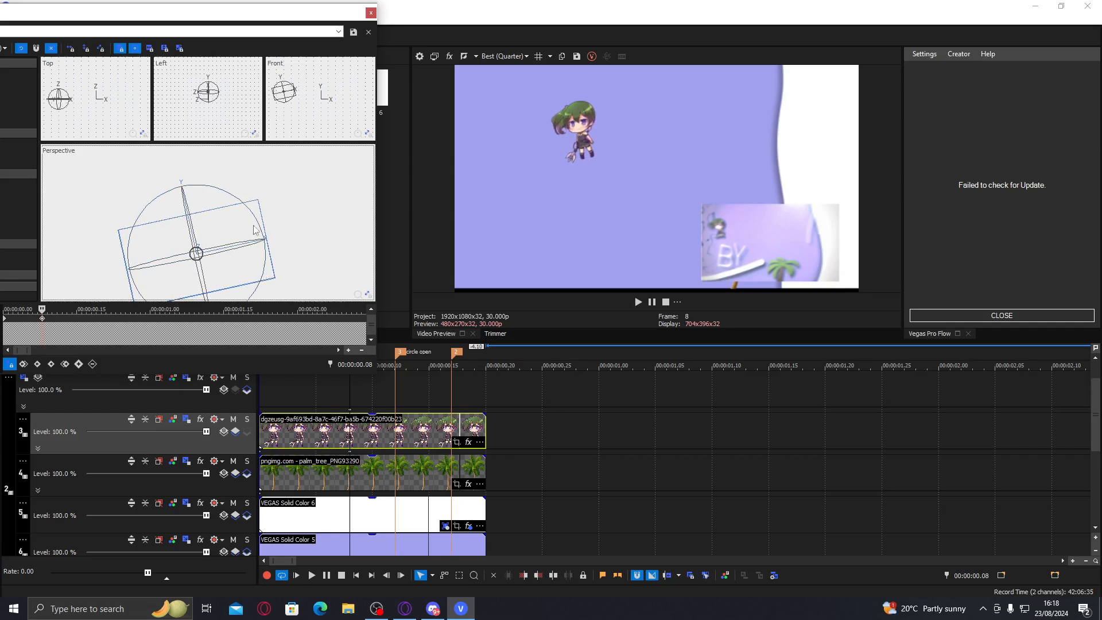
click(371, 12)
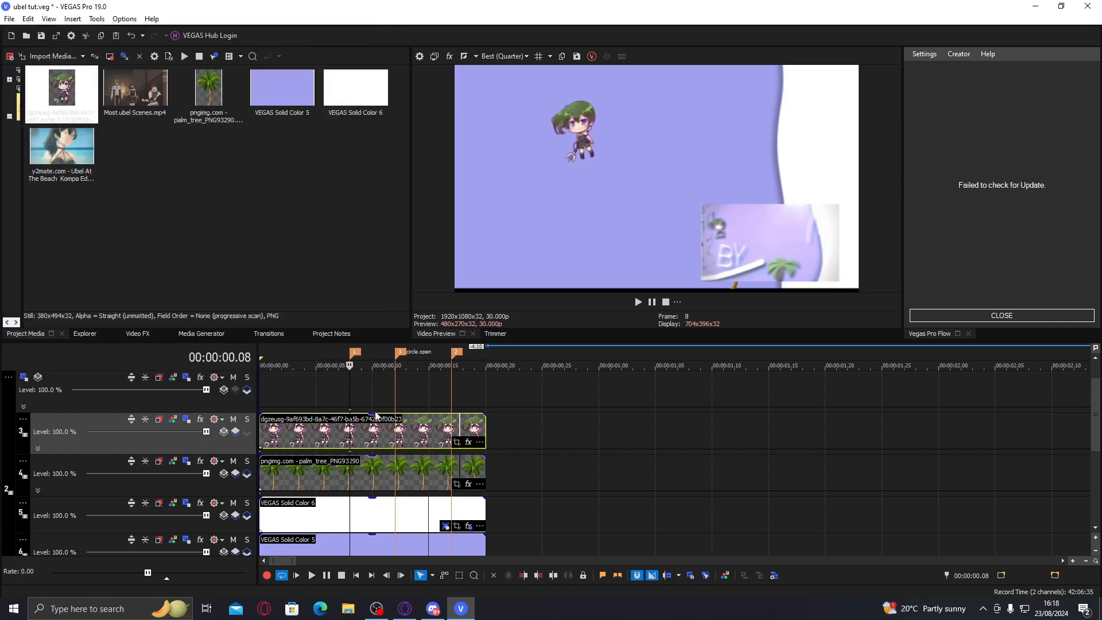
- Nudge the chibi character further left at frame 8 to about X -1,165
double_click(350, 452)
scroll(239, 216, up, 5)
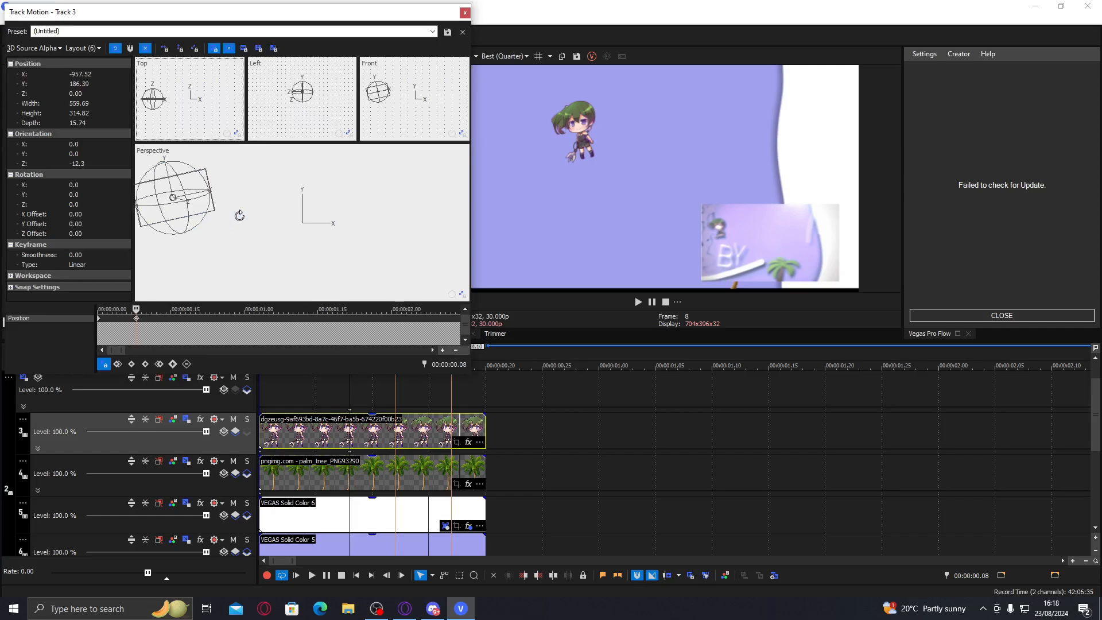
drag(234, 217, 358, 232)
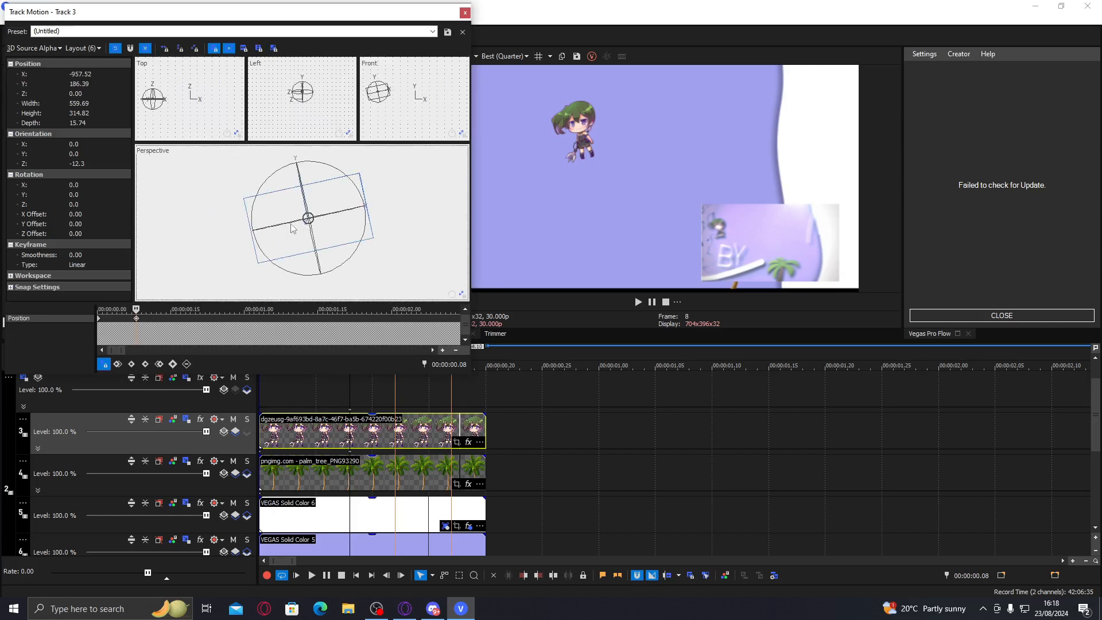
drag(165, 99, 163, 99)
key(Left)
key(Left)
key(Left)
key(Left)
key(Left)
key(Left)
key(Left)
key(Left)
key(Left)
key(Left)
key(Left)
key(Left)
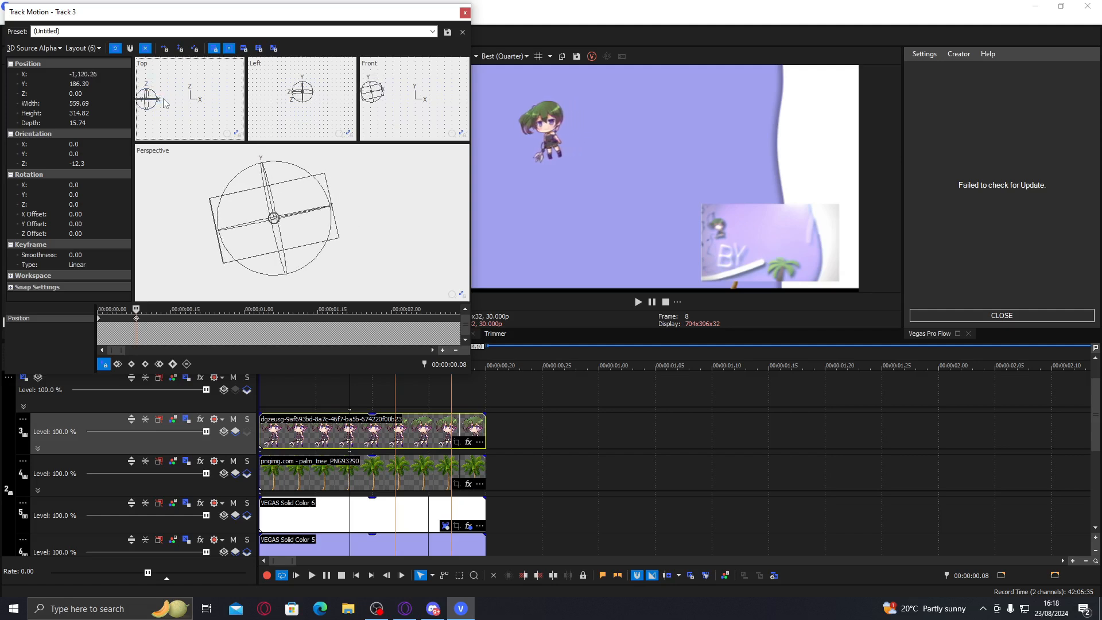
- Nudge the chibi character upward at frame 8 to about Y 260
click(285, 106)
key(Up)
key(Up)
key(Up)
key(Up)
key(Up)
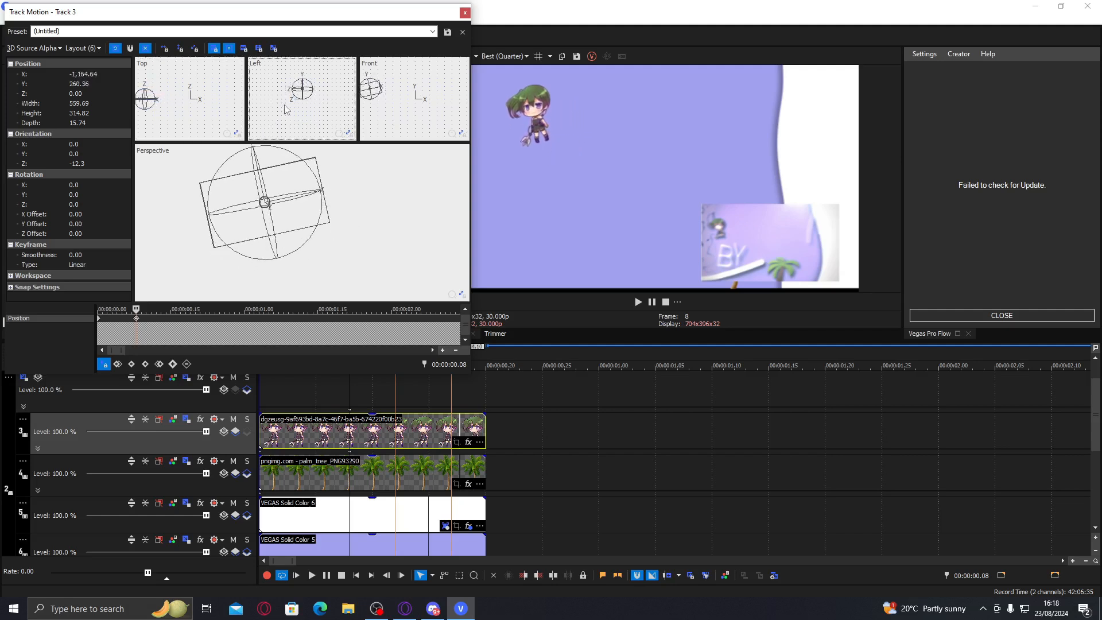
- Fine-tune the chibi character's horizontal position at frame 8 to about X -1,194
click(303, 208)
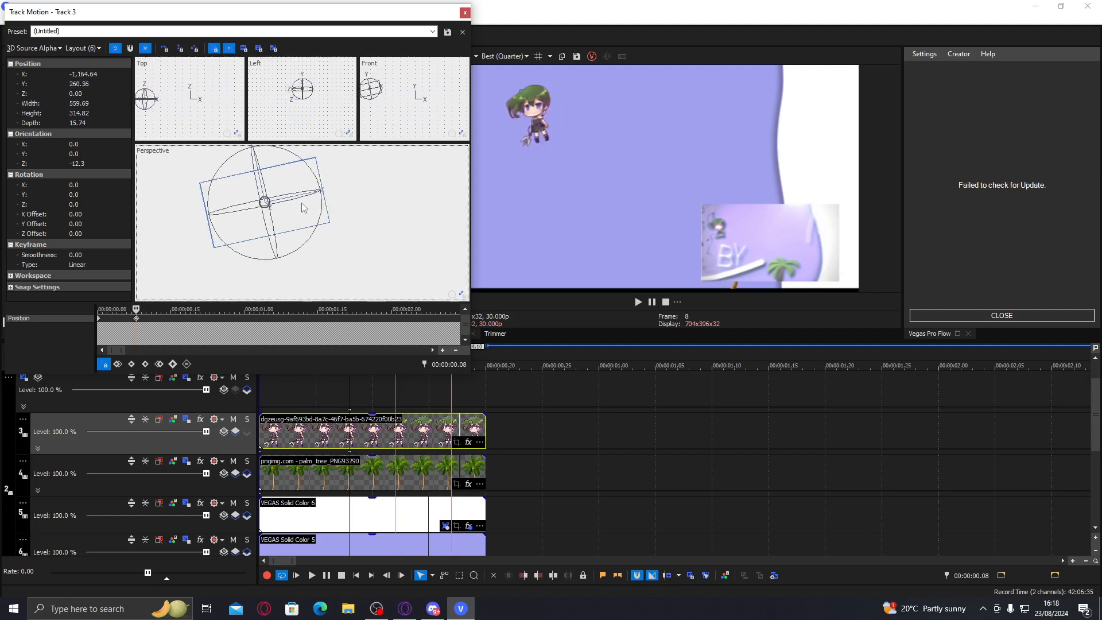
click(276, 106)
click(189, 124)
key(Left)
key(Left)
key(Left)
key(Left)
key(Left)
key(Left)
key(Left)
key(Right)
key(Right)
key(Right)
key(Right)
key(Right)
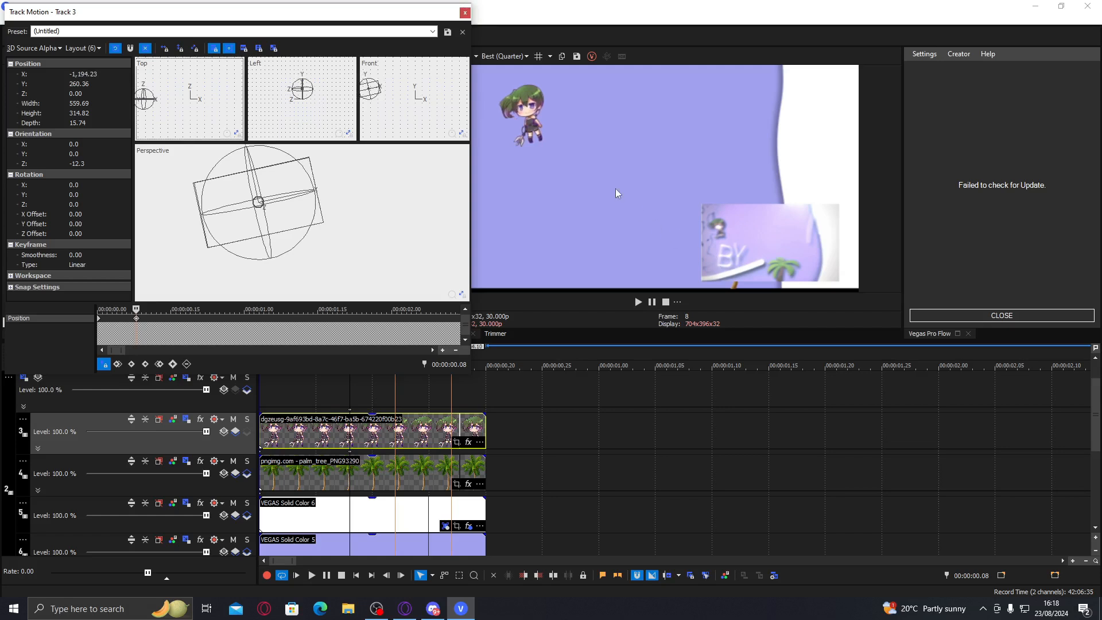
- Lower the opacity of the reference video event on the topmost track until it is fully transparent
double_click(1095, 405)
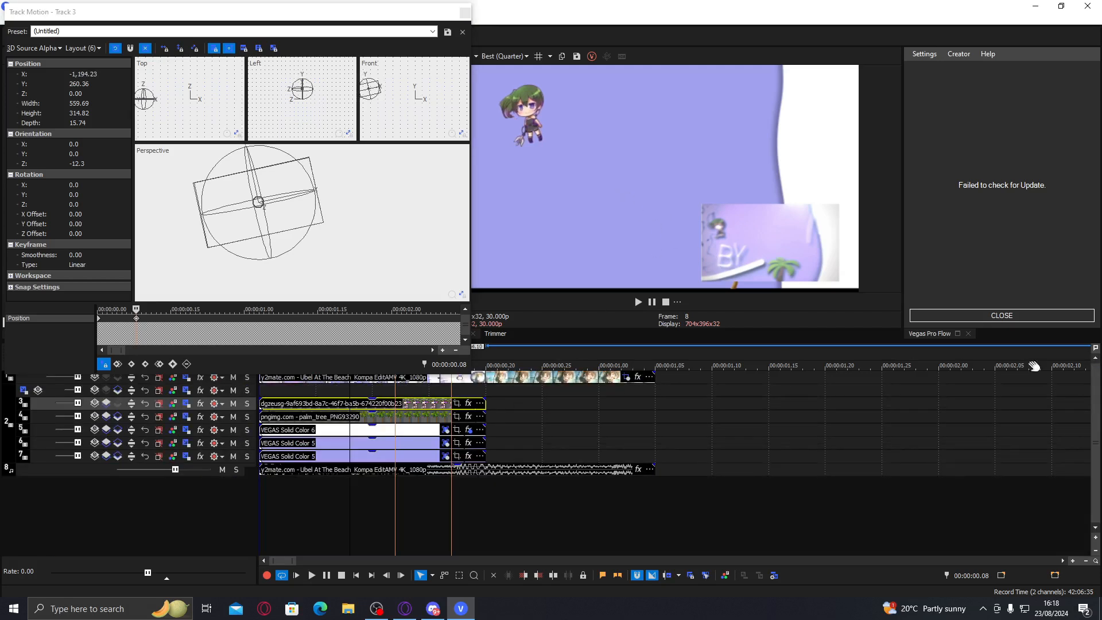
double_click(1095, 408)
mouse_move(500, 376)
mouse_down()
mouse_move(490, 436)
mouse_move(498, 374)
mouse_up()
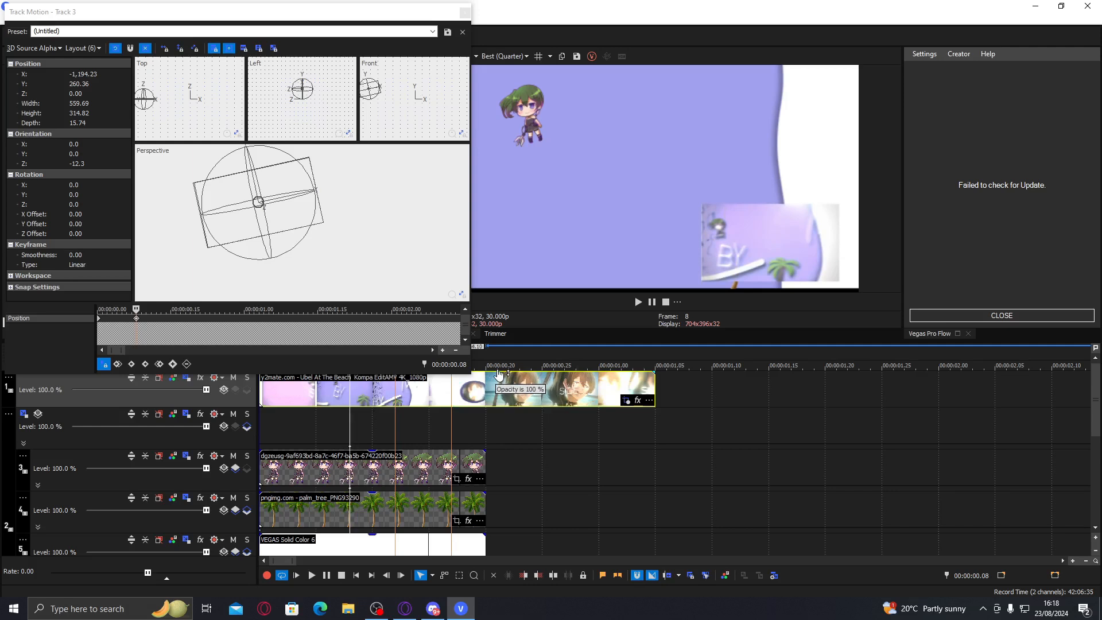
drag(498, 373, 498, 423)
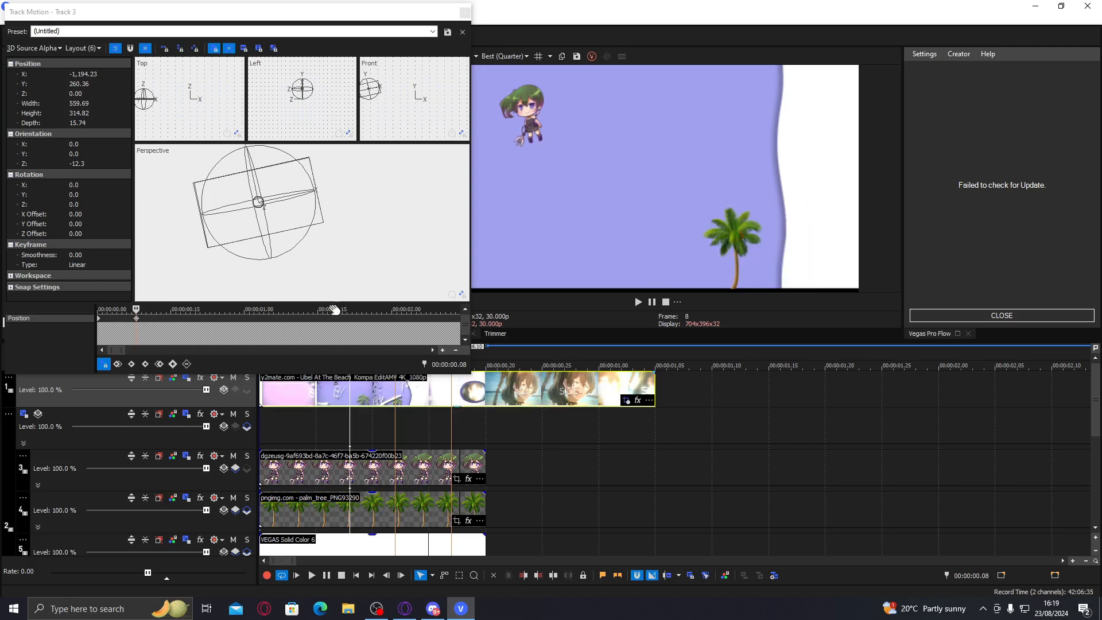
- At frame 8, shrink the chibi character to about 515 × 290 and shift its depth to about Z -14.8
drag(323, 224, 295, 223)
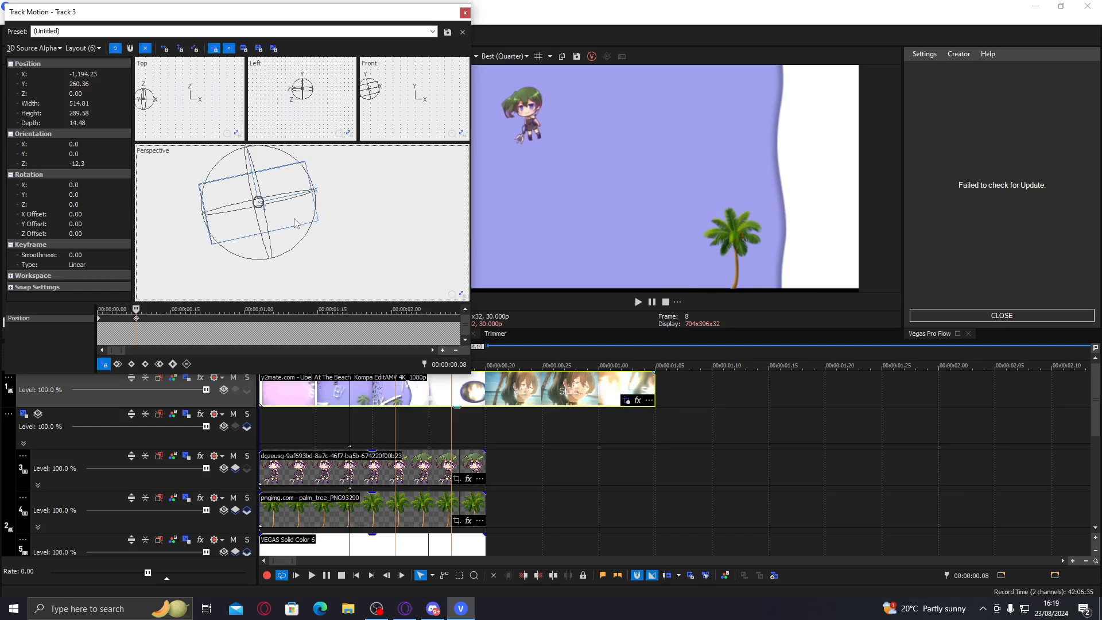
click(194, 108)
key(Left)
key(Up)
key(Right)
key(Right)
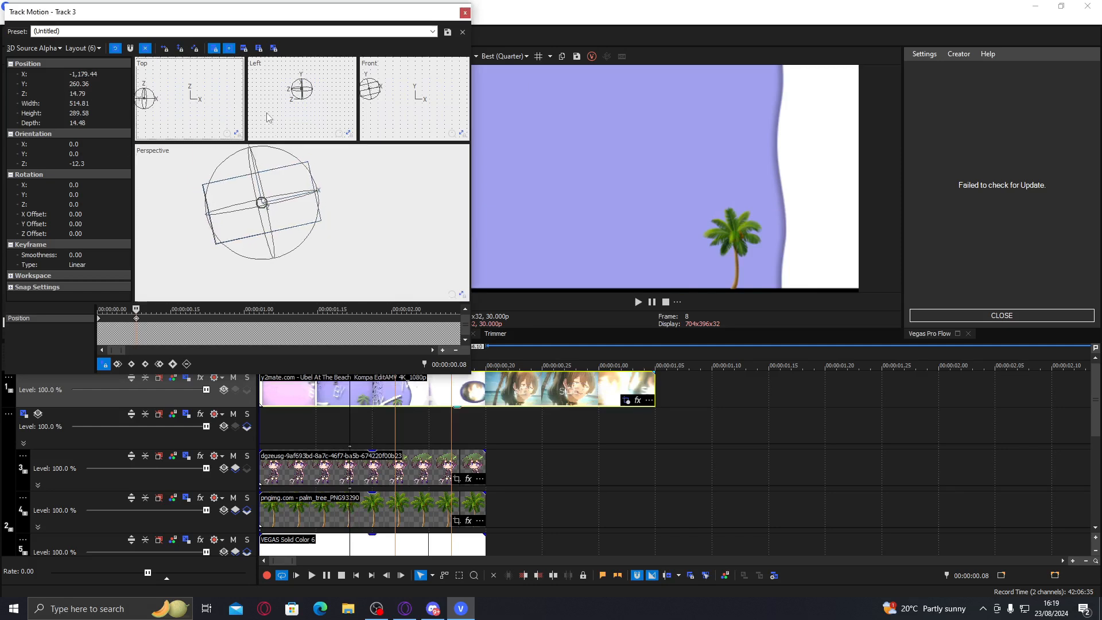
key(Left)
key(Down)
key(Down)
- Raise the chibi character at frame 8 to about Y 320
click(303, 108)
key(Up)
key(Up)
key(Up)
key(Up)
key(Up)
key(Down)
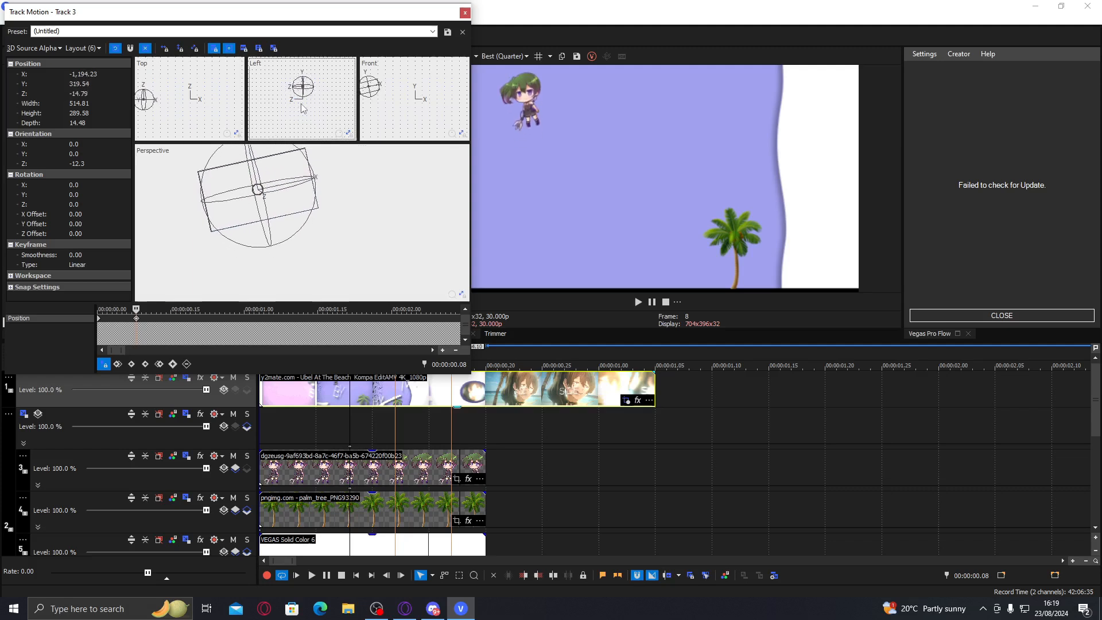
- At frame 8, size the palm tree to about 893 × 502 and move it to about X -321, Y -354
click(272, 512)
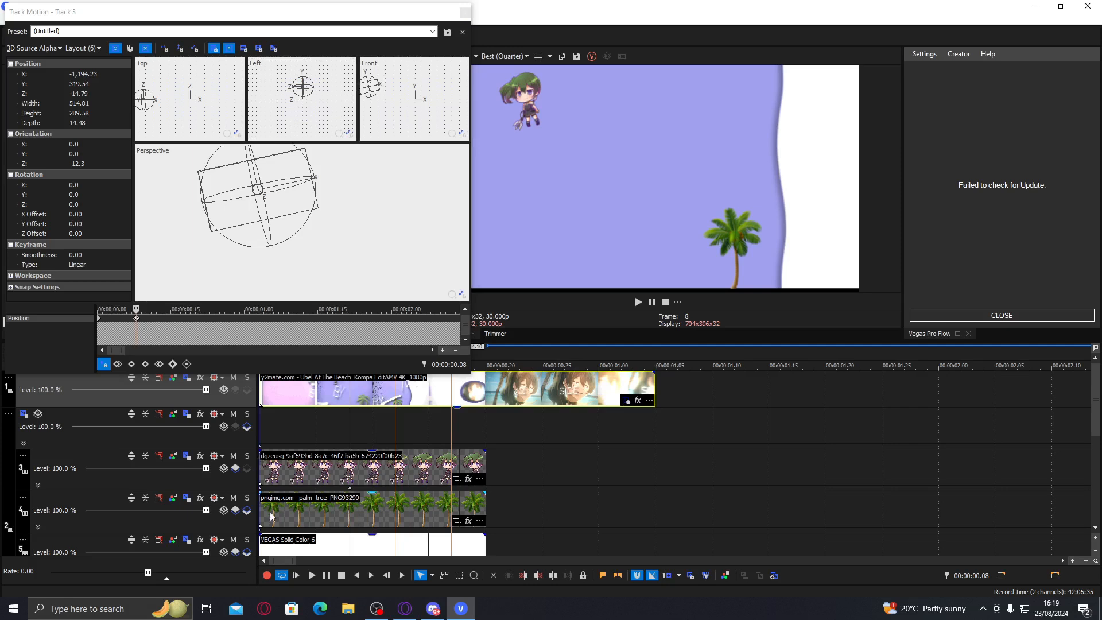
double_click(351, 531)
scroll(310, 267, up, 7)
drag(341, 263, 366, 198)
scroll(339, 242, up, 2)
drag(351, 251, 374, 262)
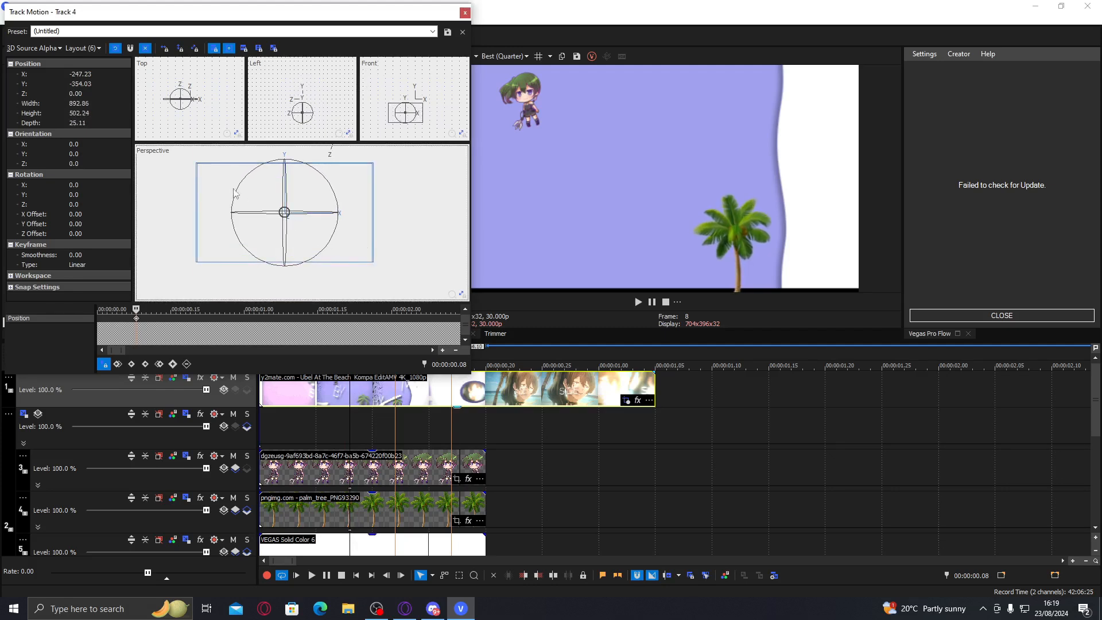
drag(190, 99, 190, 100)
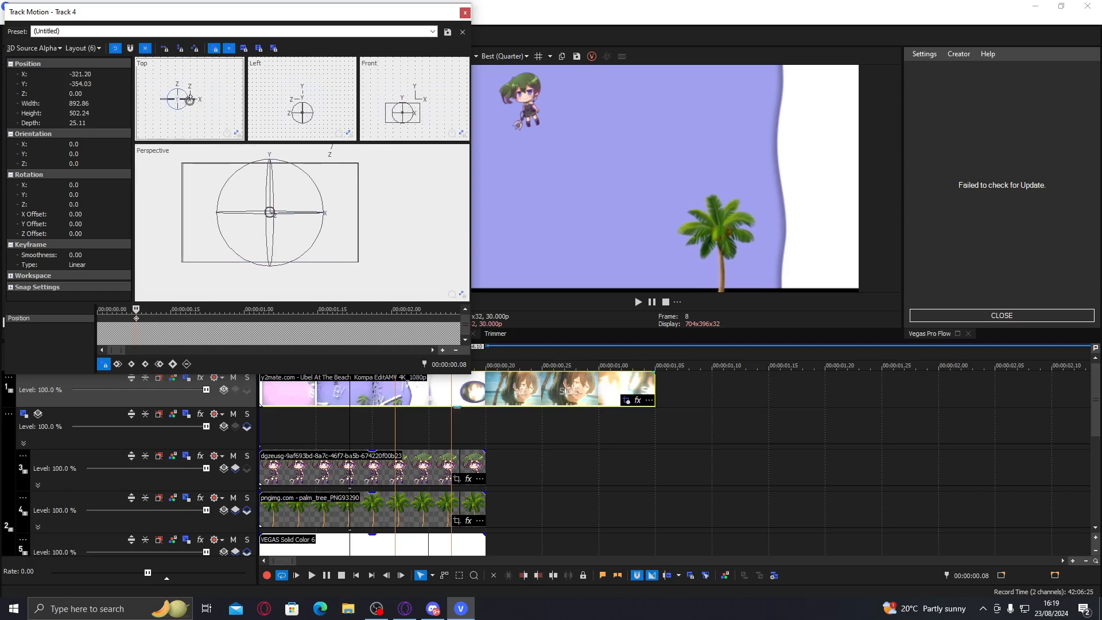
click(465, 12)
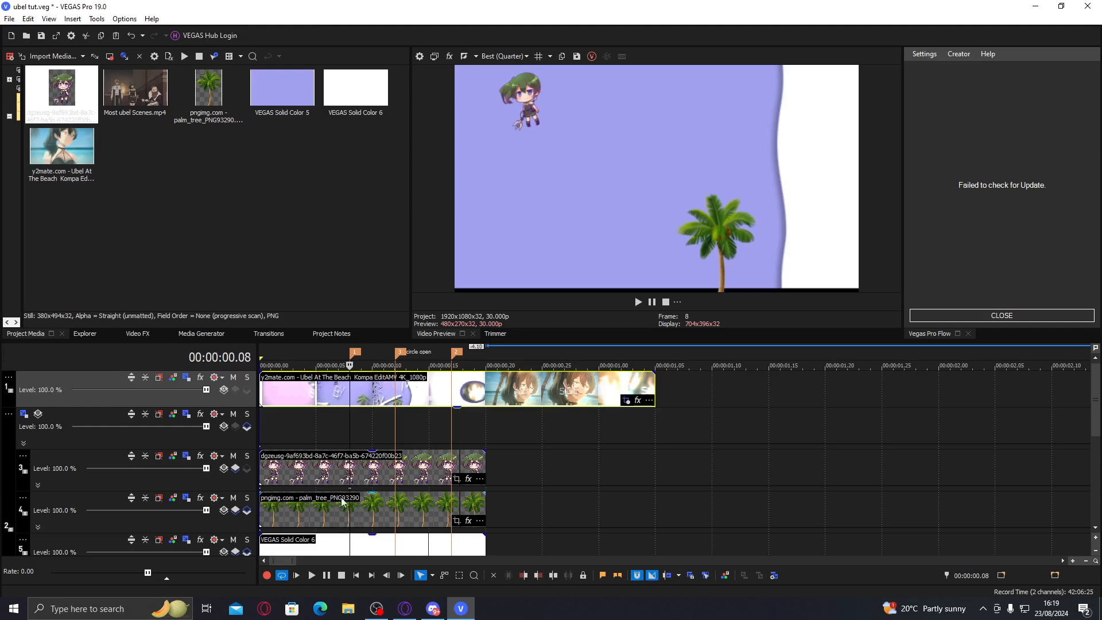
- Delete the chibi track's motion keyframe at the first frame and restore the reference video's opacity
right_click(263, 488)
right_click(260, 488)
click(277, 496)
click(23, 413)
click(515, 412)
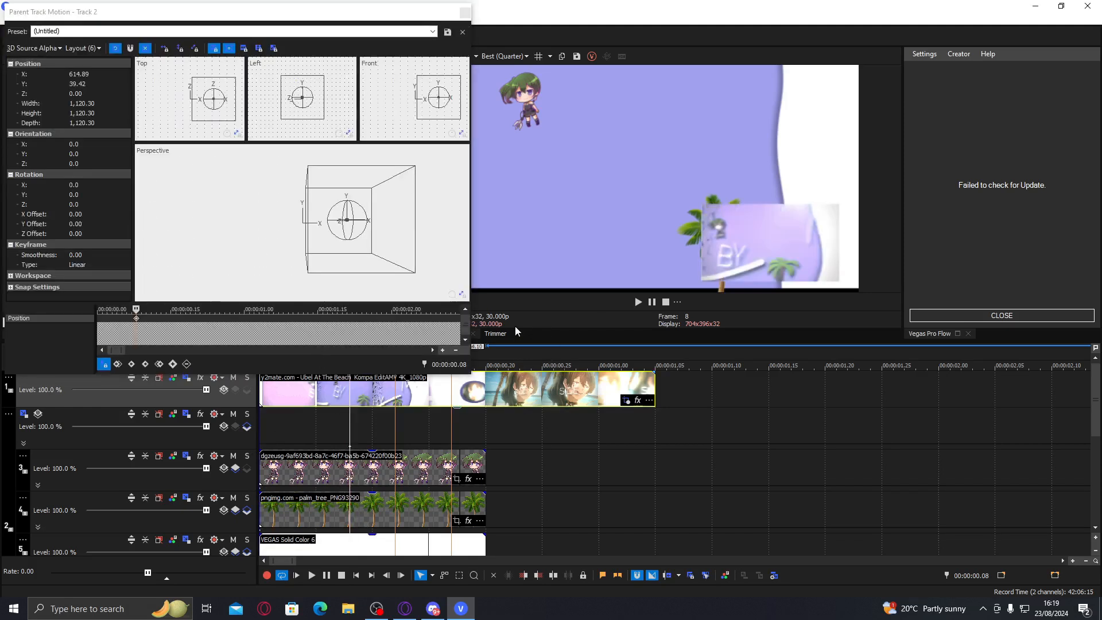
- At frame 8, restore the parent track's motion box, then scale it to about 670 and move it to about X 213
right_click(391, 237)
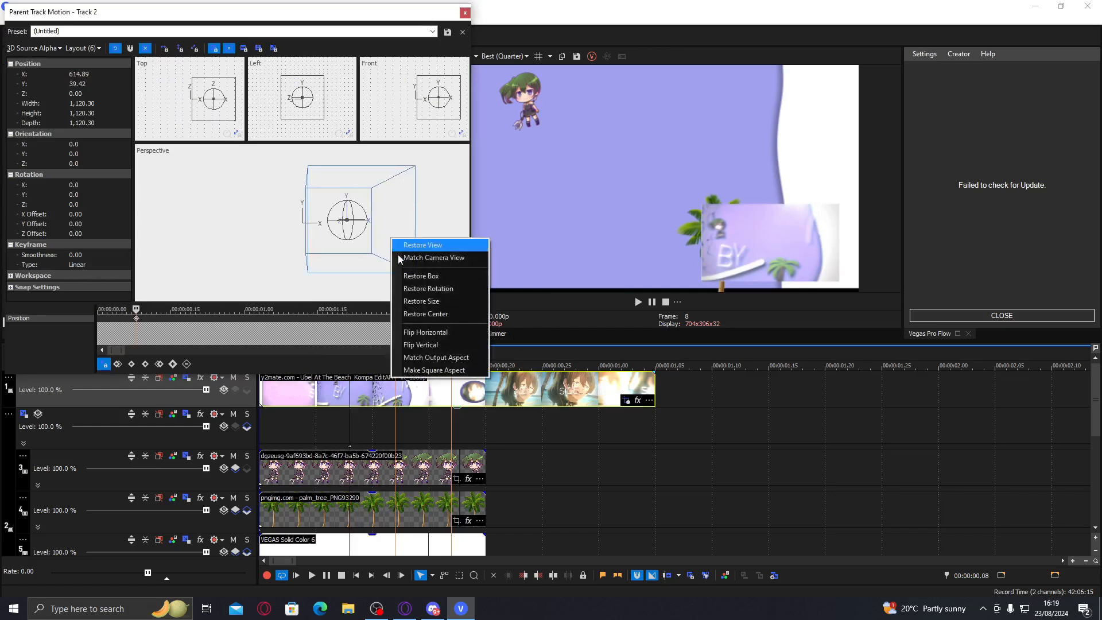
click(428, 276)
drag(356, 274, 340, 246)
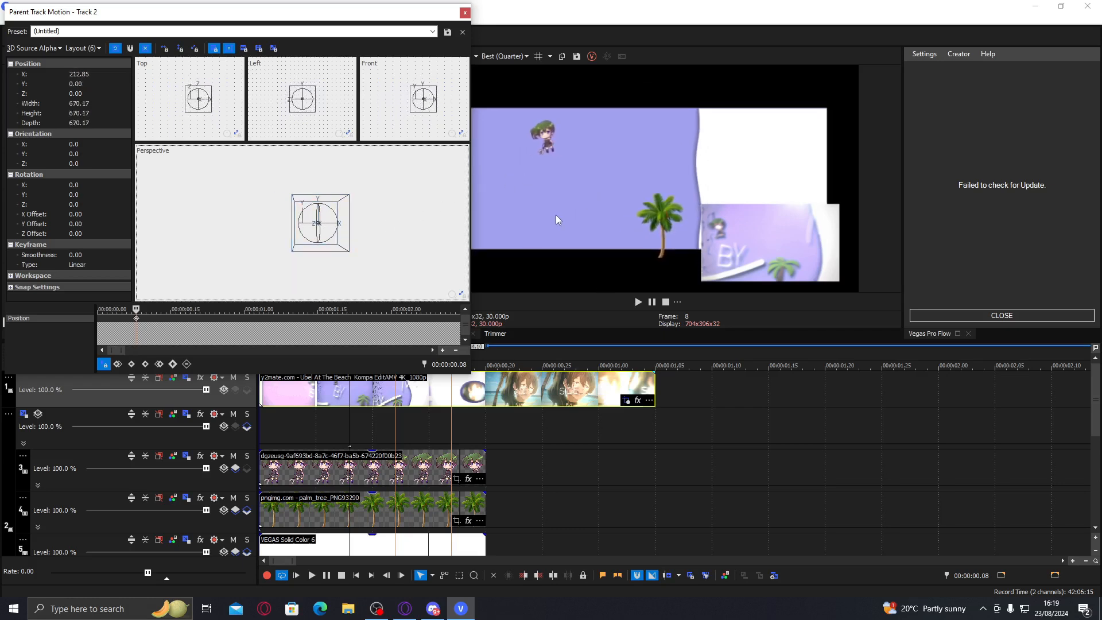
- At the frame 10 keyframe, move the chibi character to about X -916, Y 76
click(262, 490)
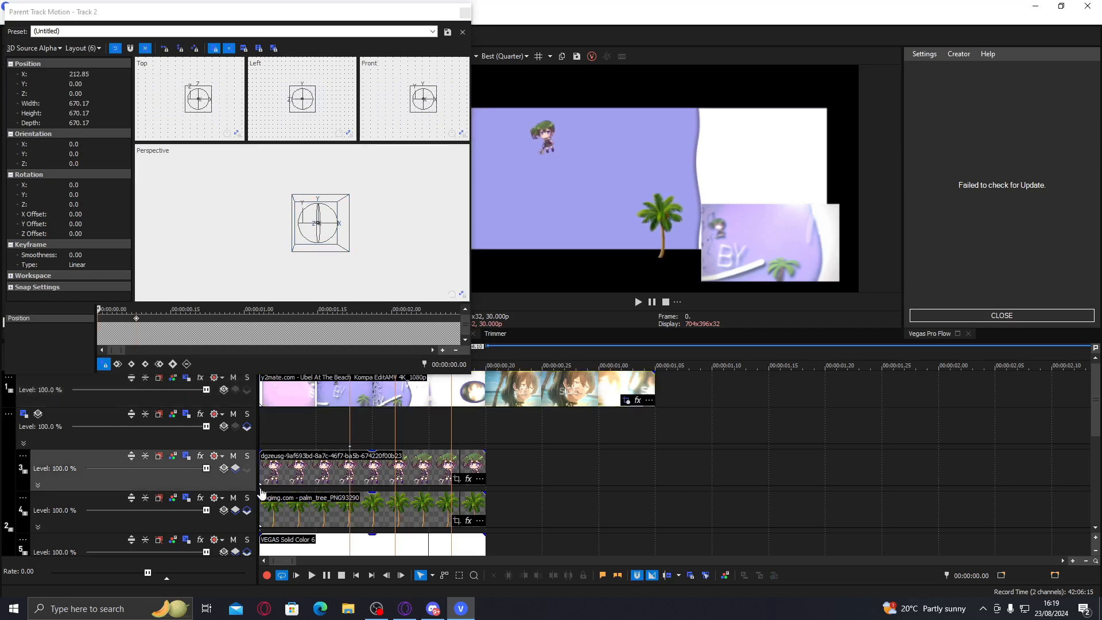
click(373, 492)
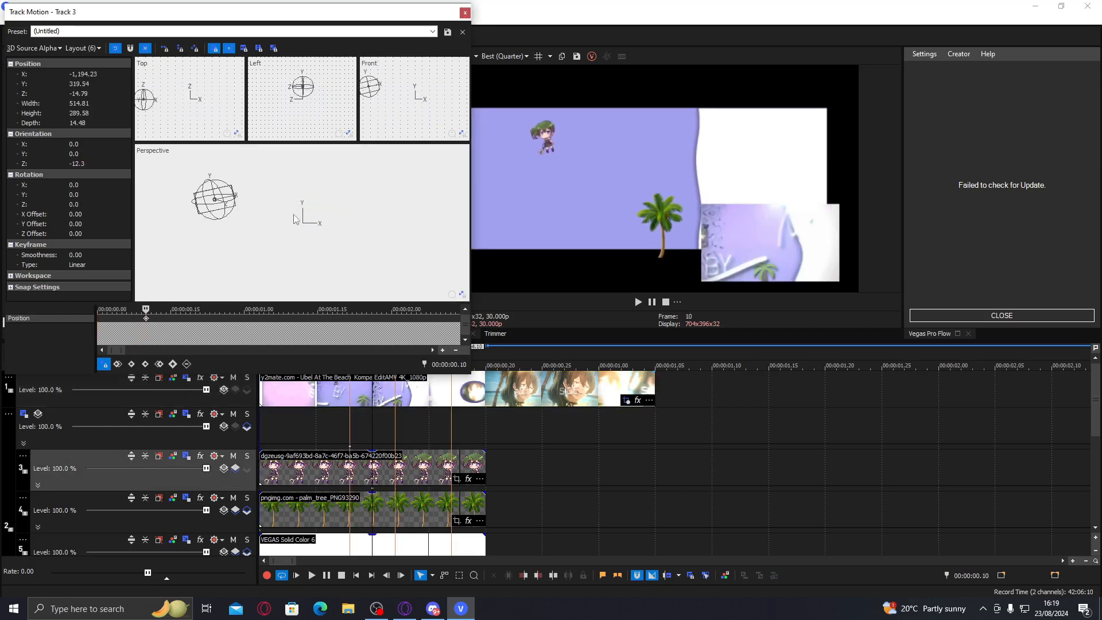
scroll(232, 216, up, 2)
drag(283, 228, 356, 233)
scroll(372, 236, down, 2)
drag(260, 205, 286, 228)
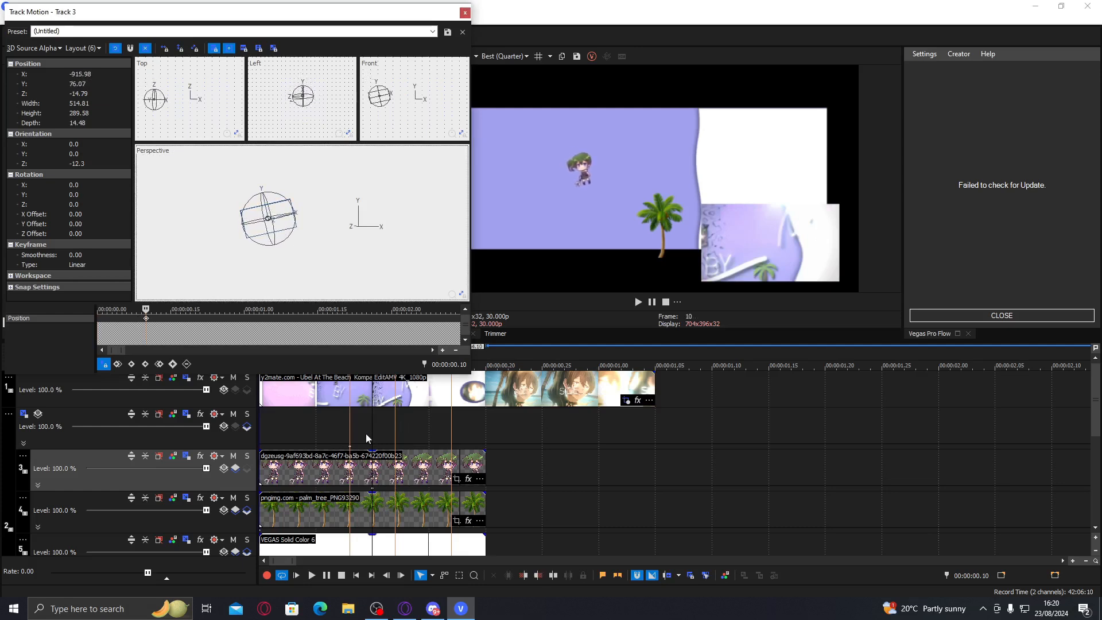
- At frame 8, move the chibi character to about X -864, Y 35
click(319, 437)
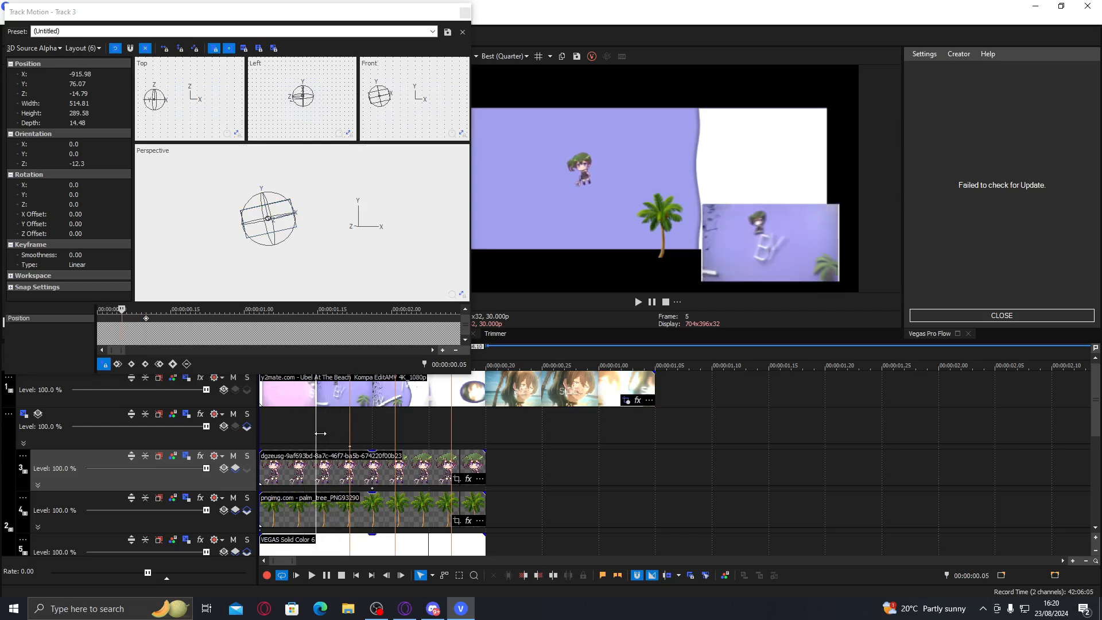
click(350, 453)
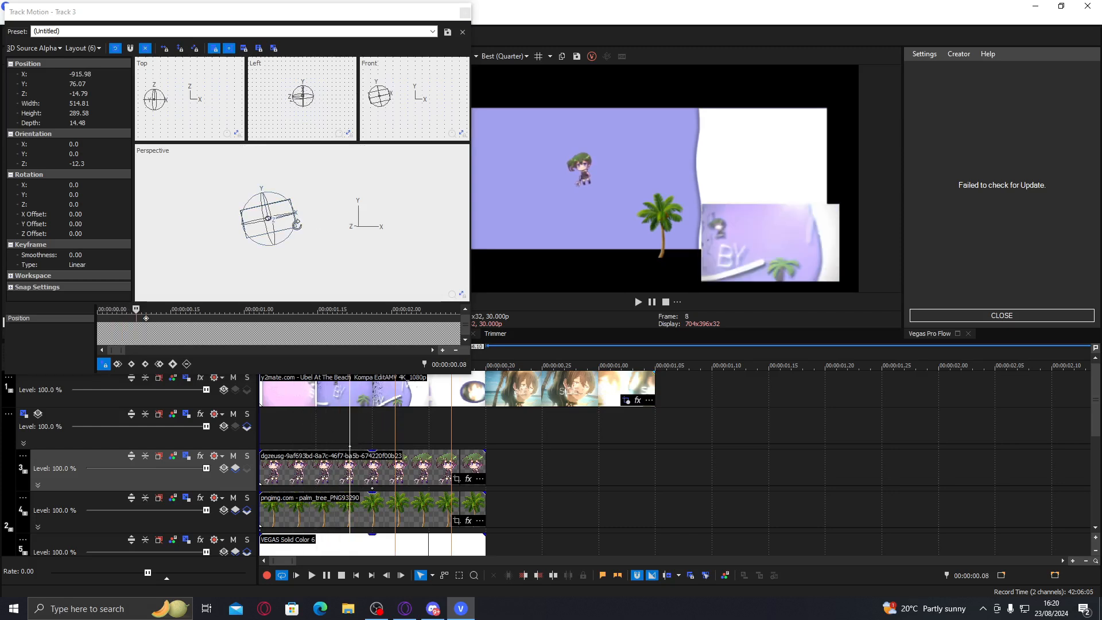
drag(287, 231, 292, 232)
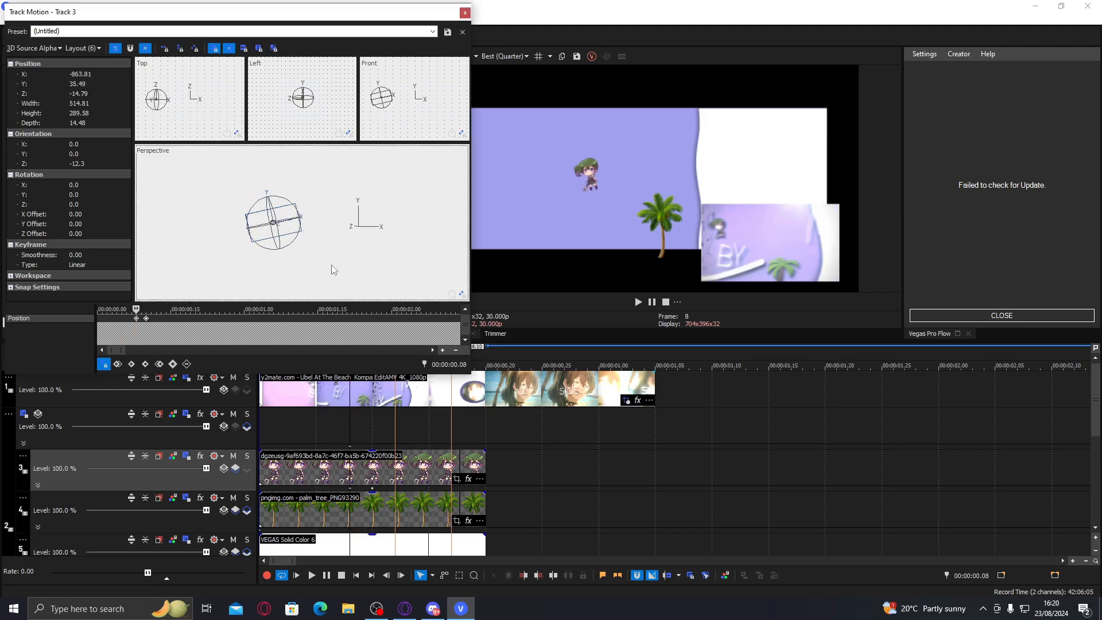
- Shift the palm tree slightly down and to the right at frame 8 in its Track Motion
click(261, 531)
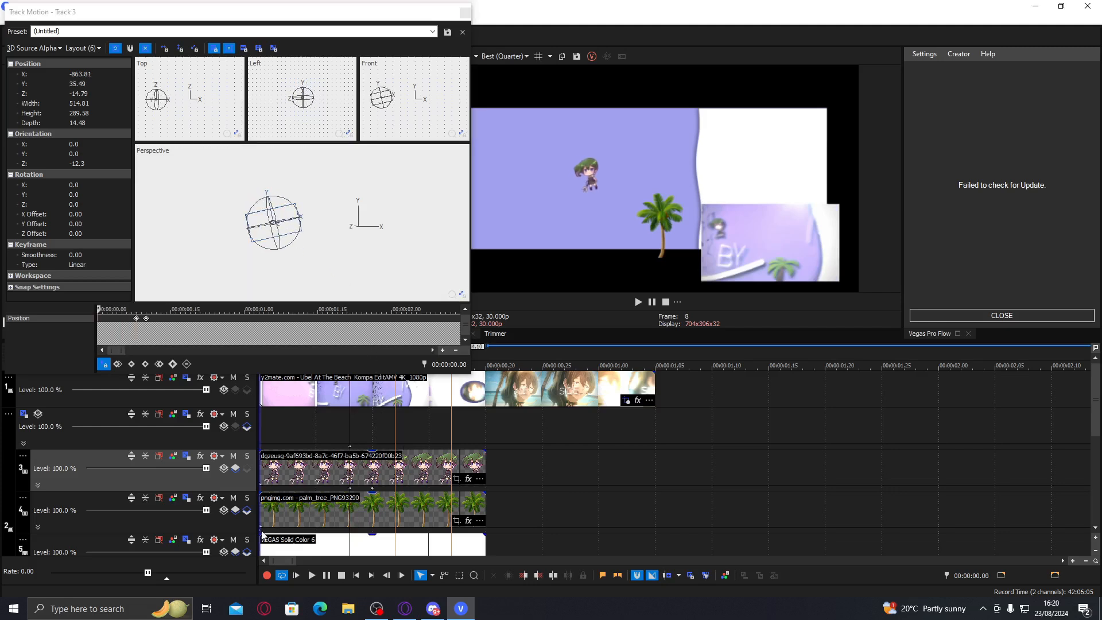
click(351, 530)
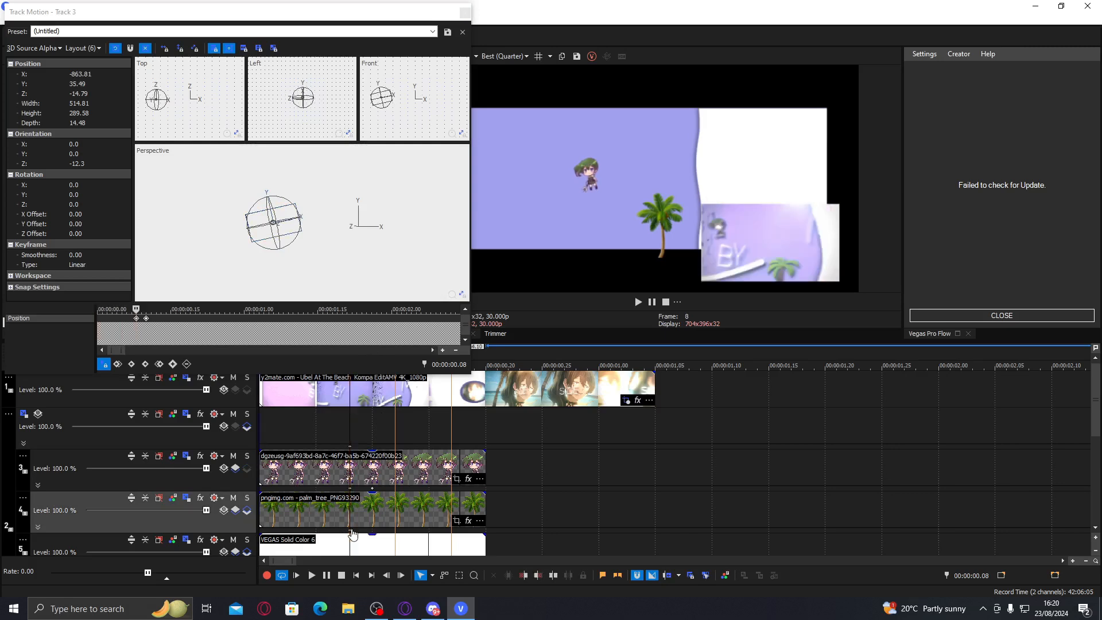
click(306, 260)
drag(306, 260, 309, 266)
- Raise the chibi character at frame 8 to about Y 67 and delete its motion keyframe at frame 10
double_click(349, 489)
drag(252, 221, 253, 223)
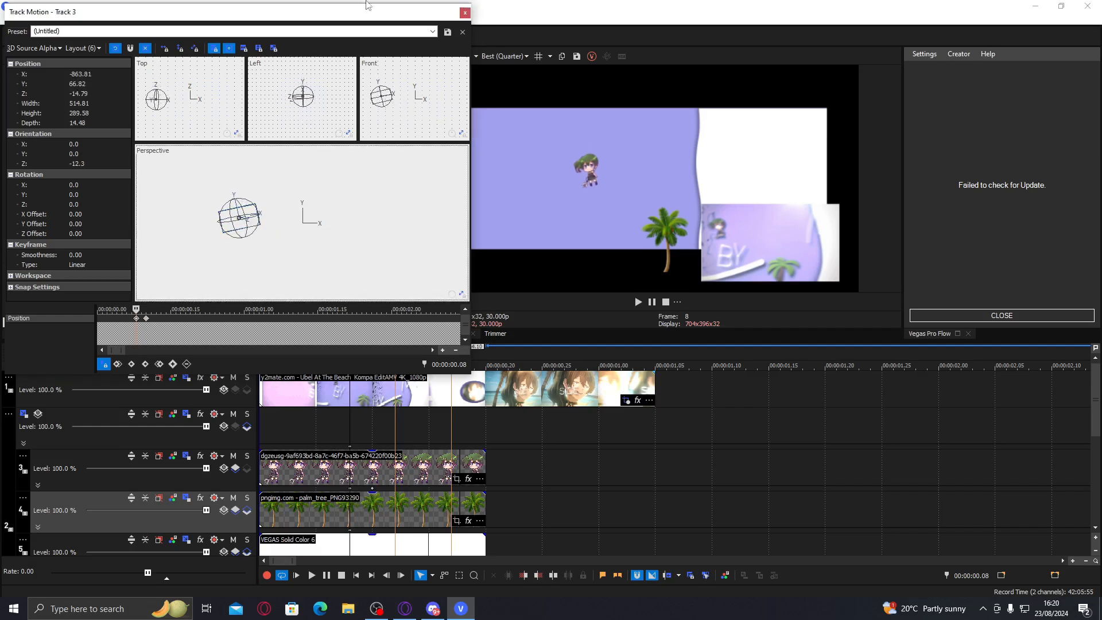
click(464, 13)
right_click(369, 486)
click(398, 501)
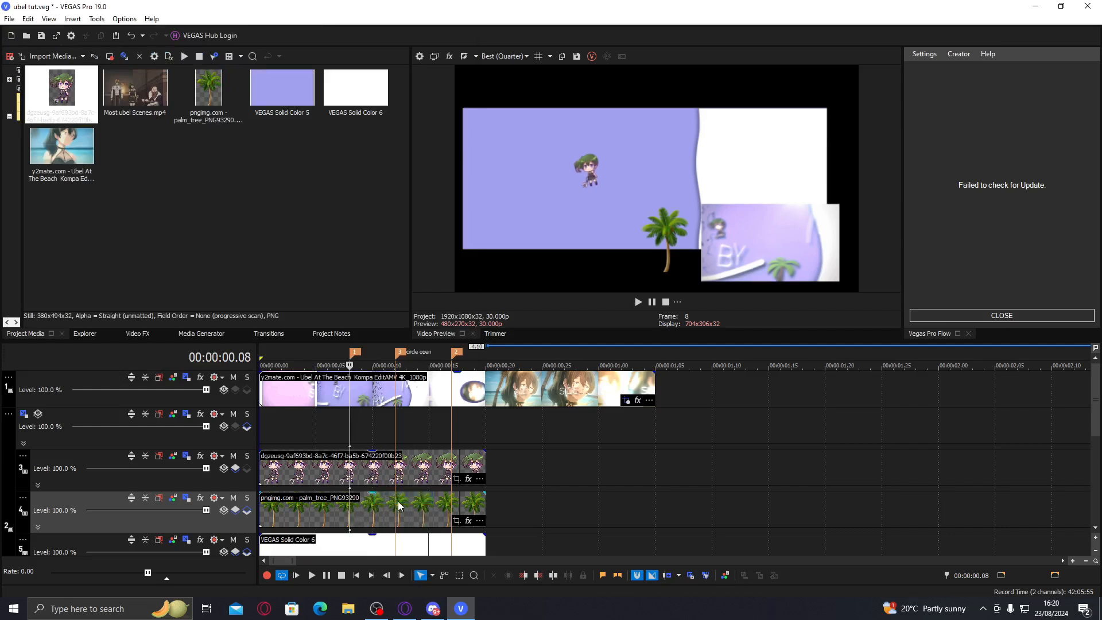
- Shrink the chibi character at frame 8 to about 429 × 241
double_click(350, 489)
scroll(239, 278, up, 5)
drag(272, 235, 301, 231)
scroll(312, 235, up, 2)
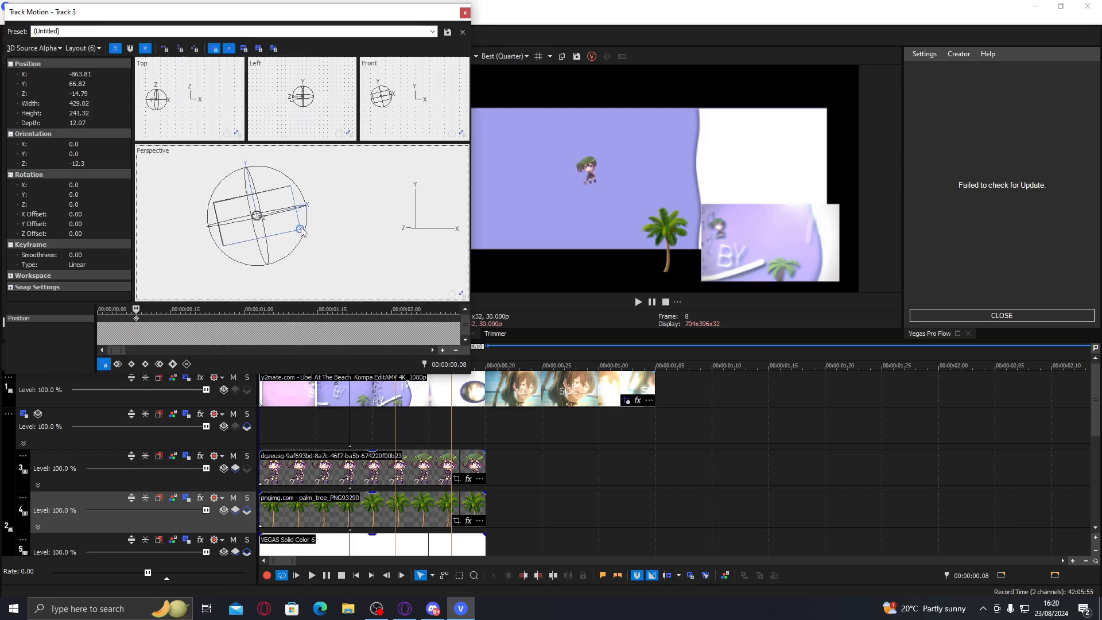
- Apply the S_DropShadow preset "1" to the chibi character clip, with a shadow blur of about 0.036
click(465, 13)
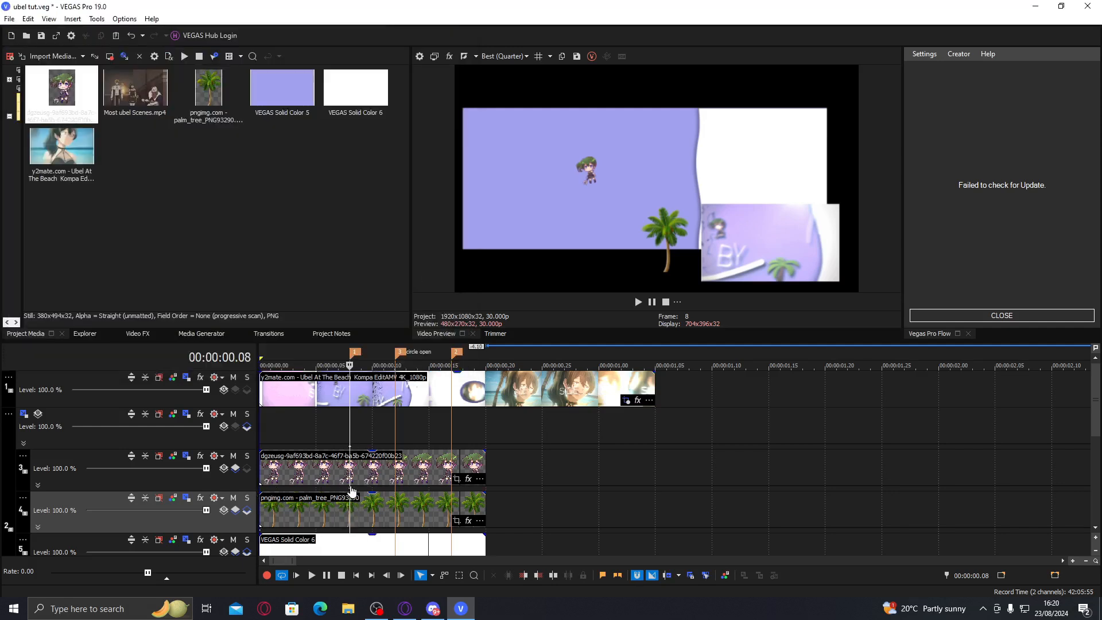
click(138, 334)
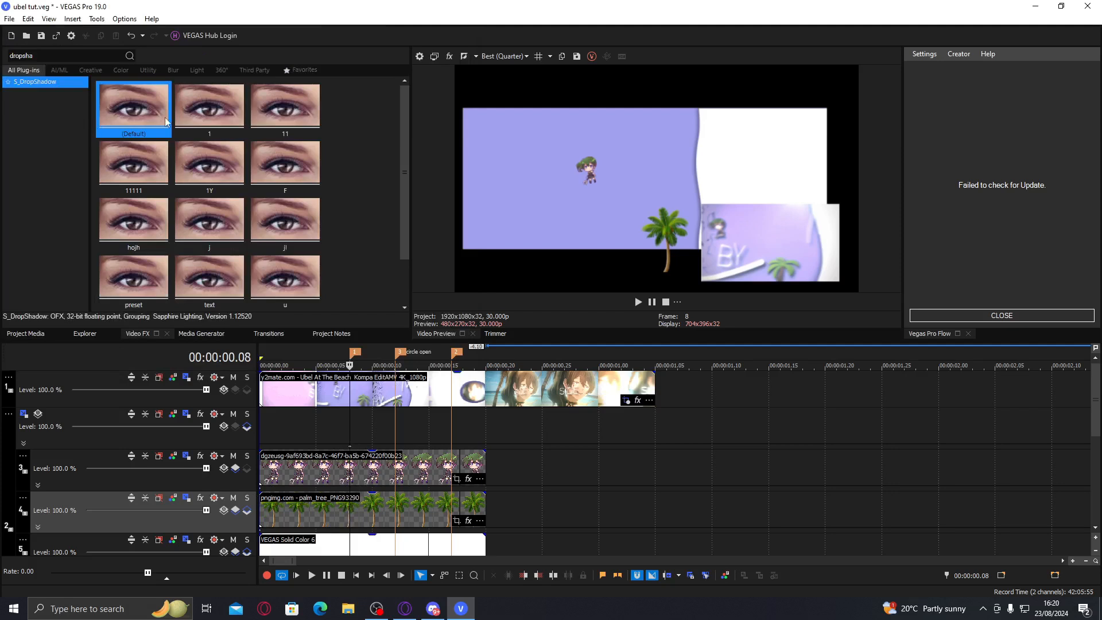
drag(207, 115, 356, 470)
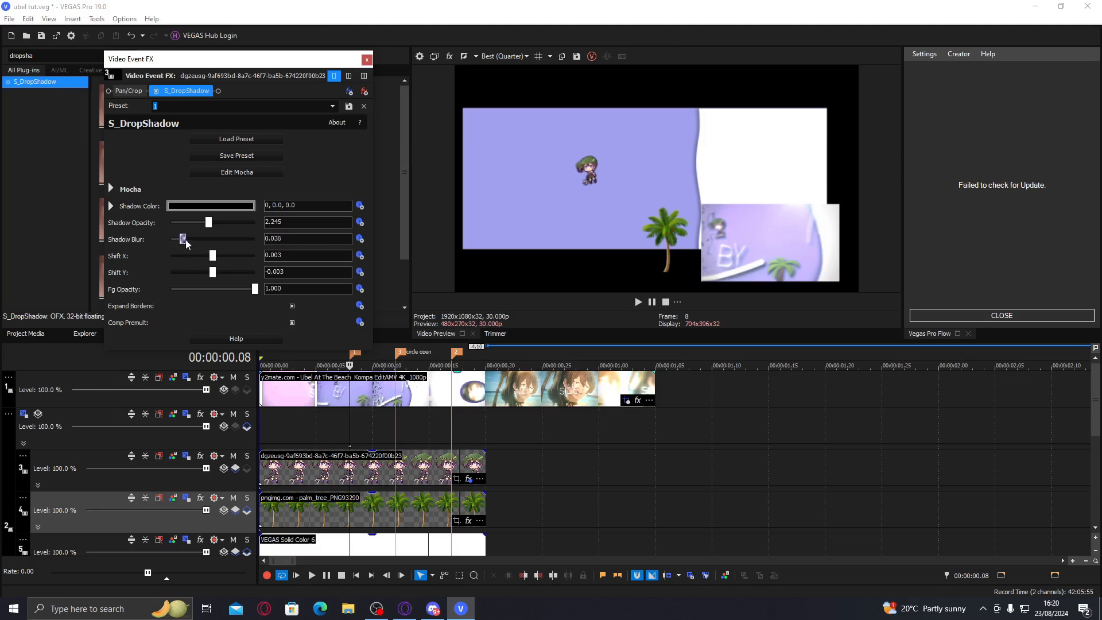
- Apply the S_DropShadow preset "j" to the palm tree clip, with shadow opacity about 0.476 and Shift X about -0.017
drag(189, 224, 331, 512)
click(366, 60)
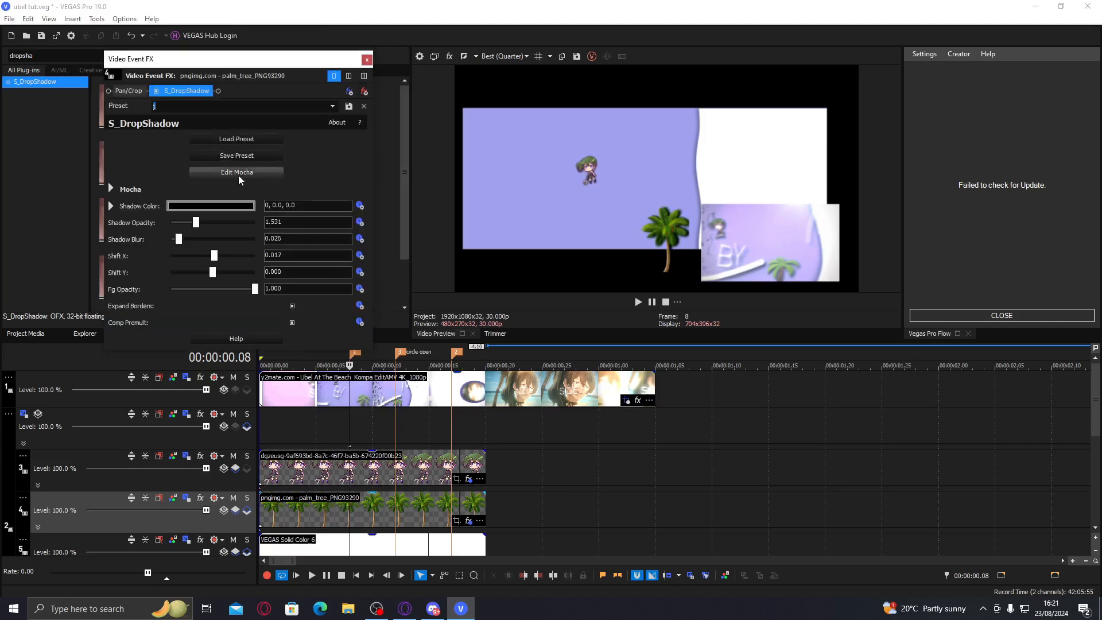
click(182, 223)
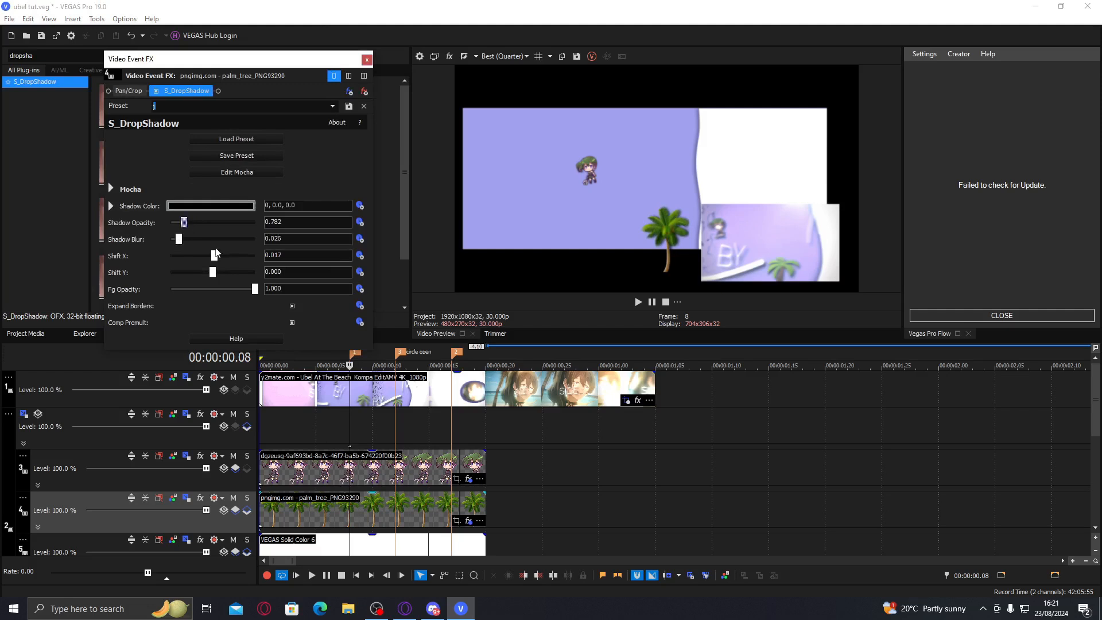
drag(214, 256, 212, 258)
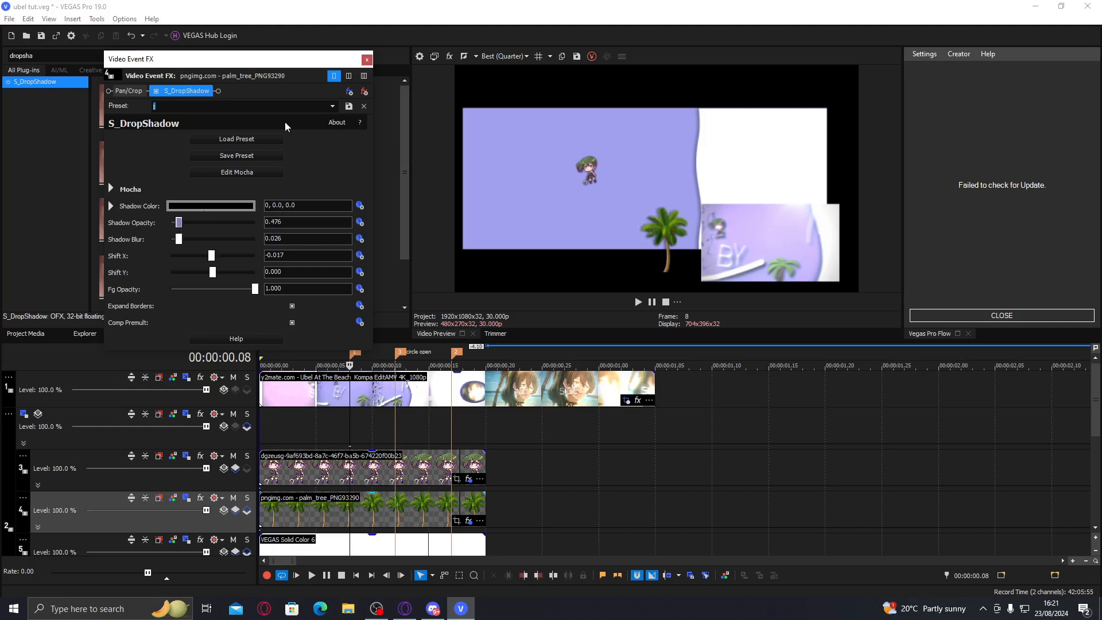
click(364, 60)
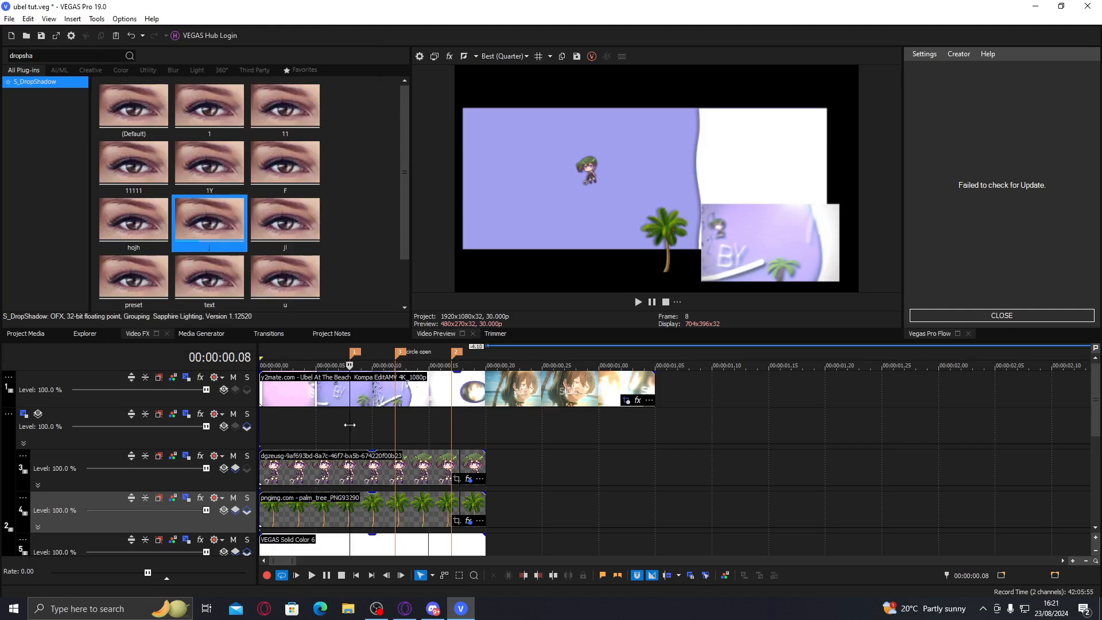
- At frame 8, insert a video track above the chibi character, make it a child of the parent track and set it to 3D Source Alpha
click(295, 423)
drag(296, 423, 338, 435)
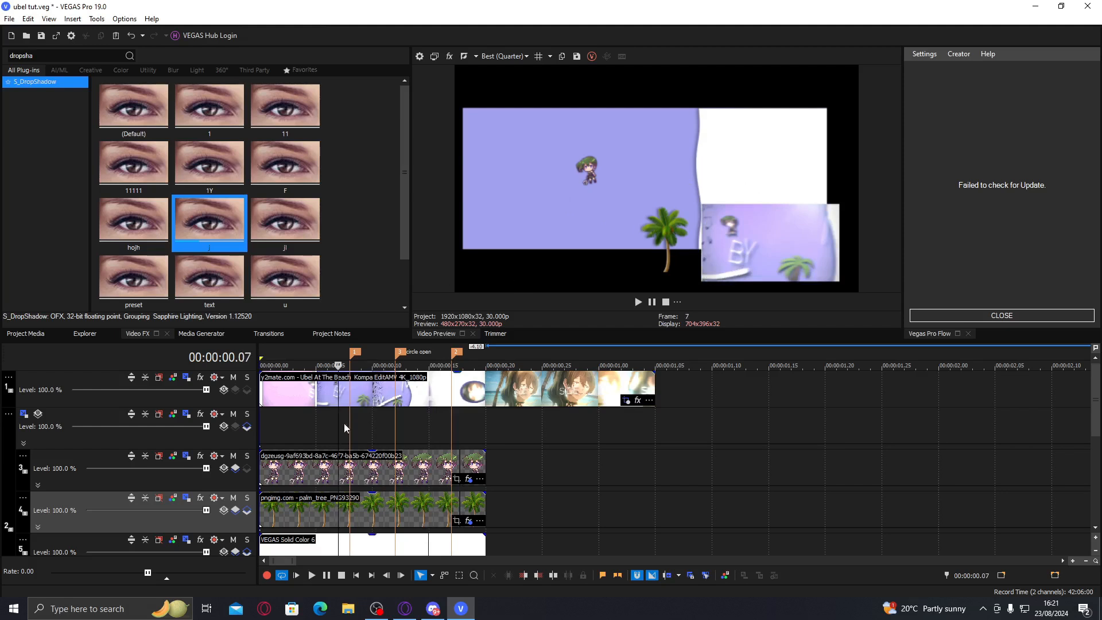
drag(339, 425, 360, 404)
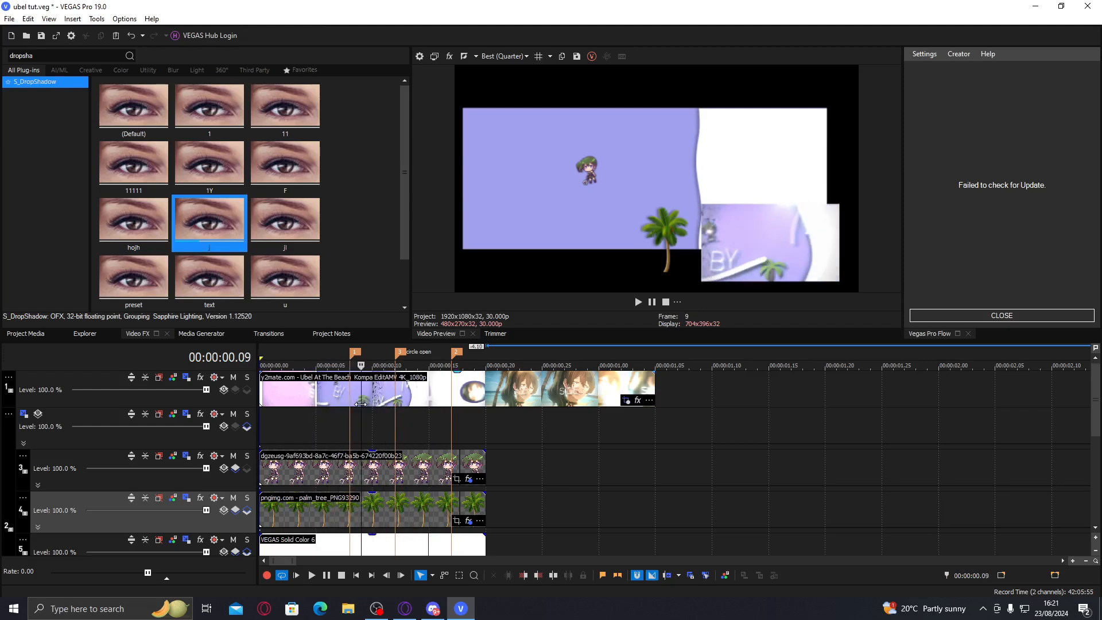
click(348, 469)
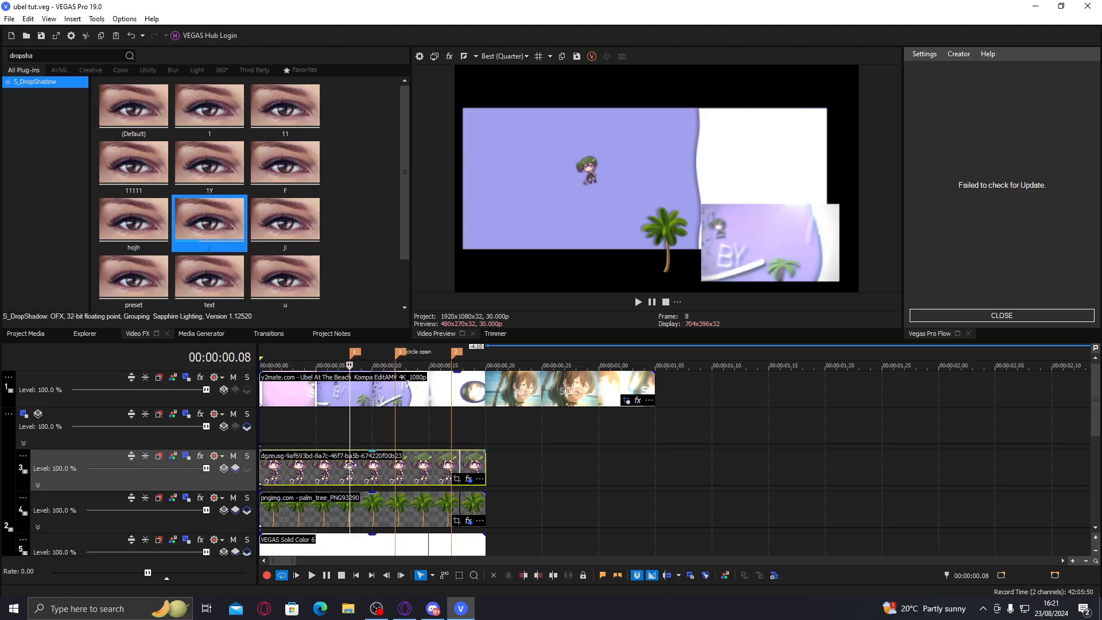
right_click(536, 461)
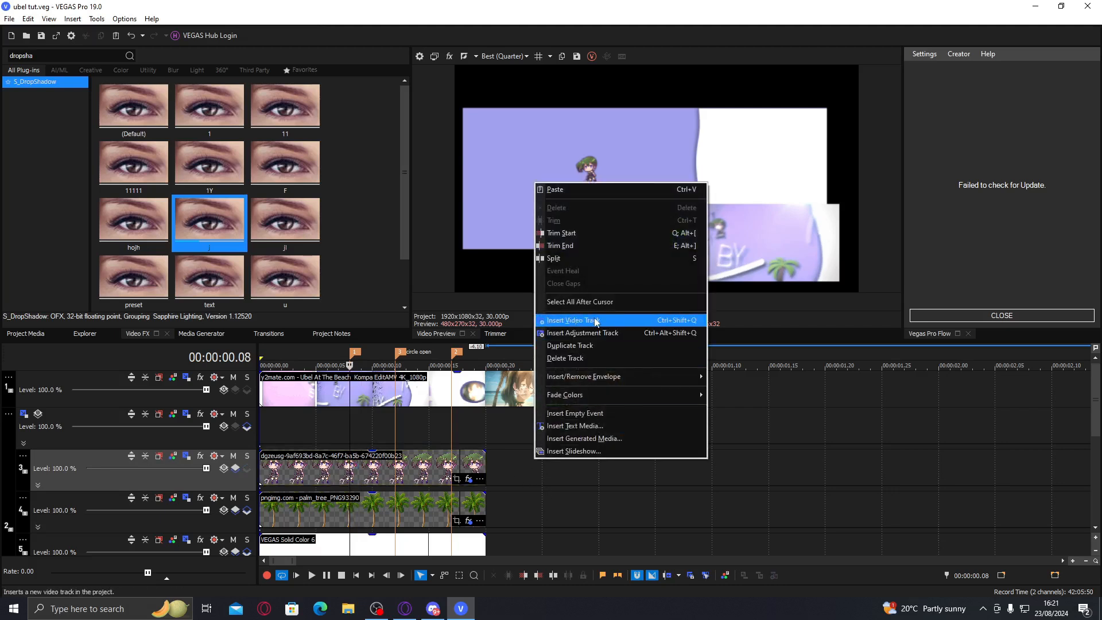
click(595, 322)
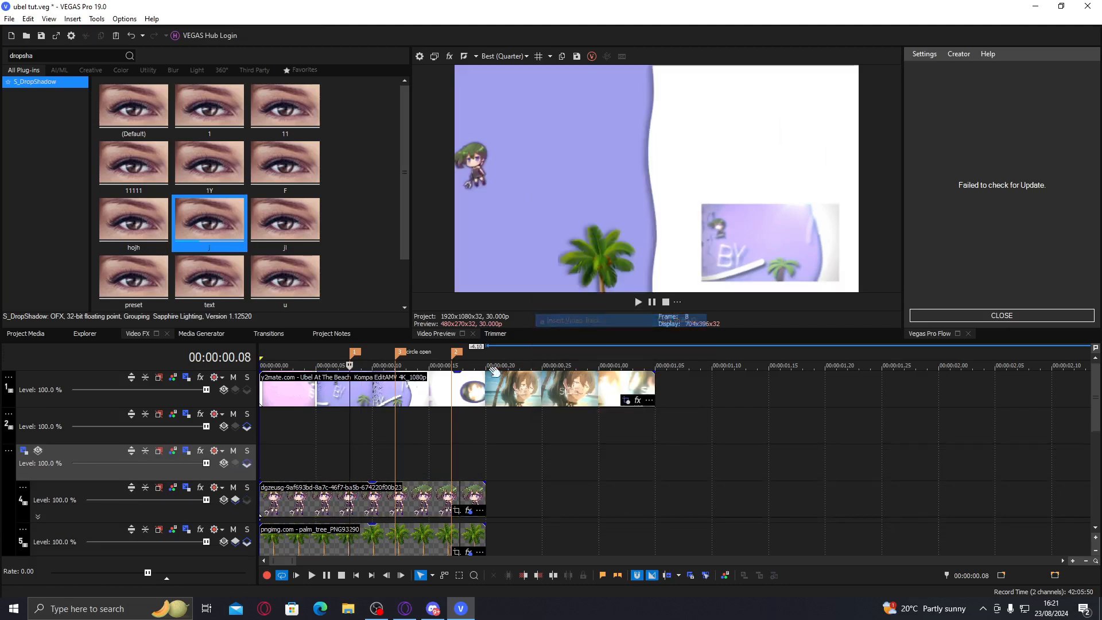
click(247, 464)
click(223, 469)
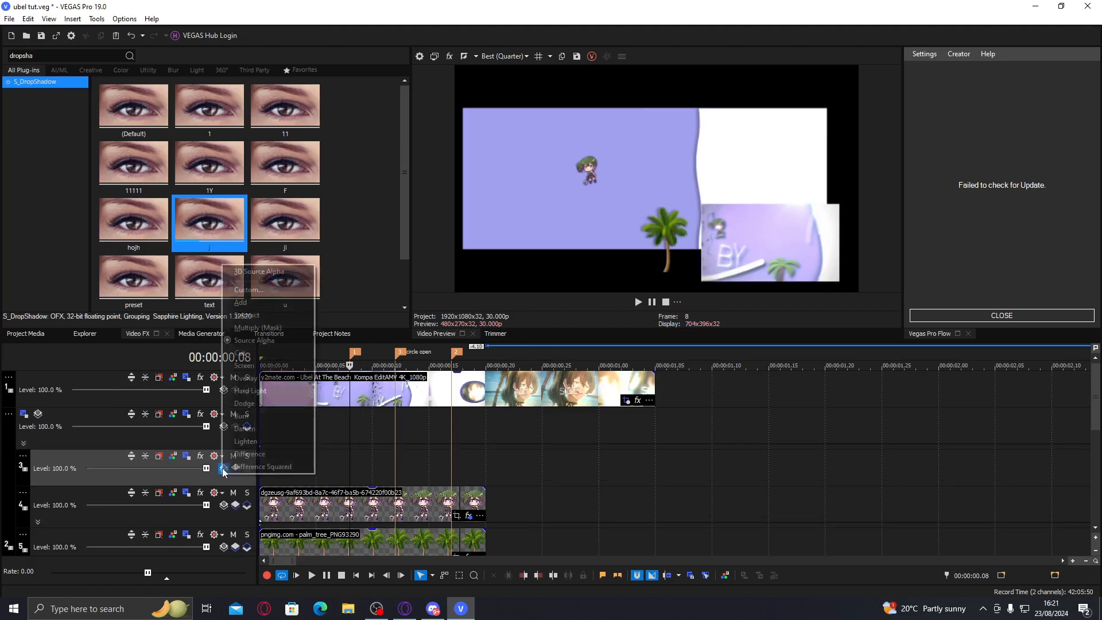
click(263, 273)
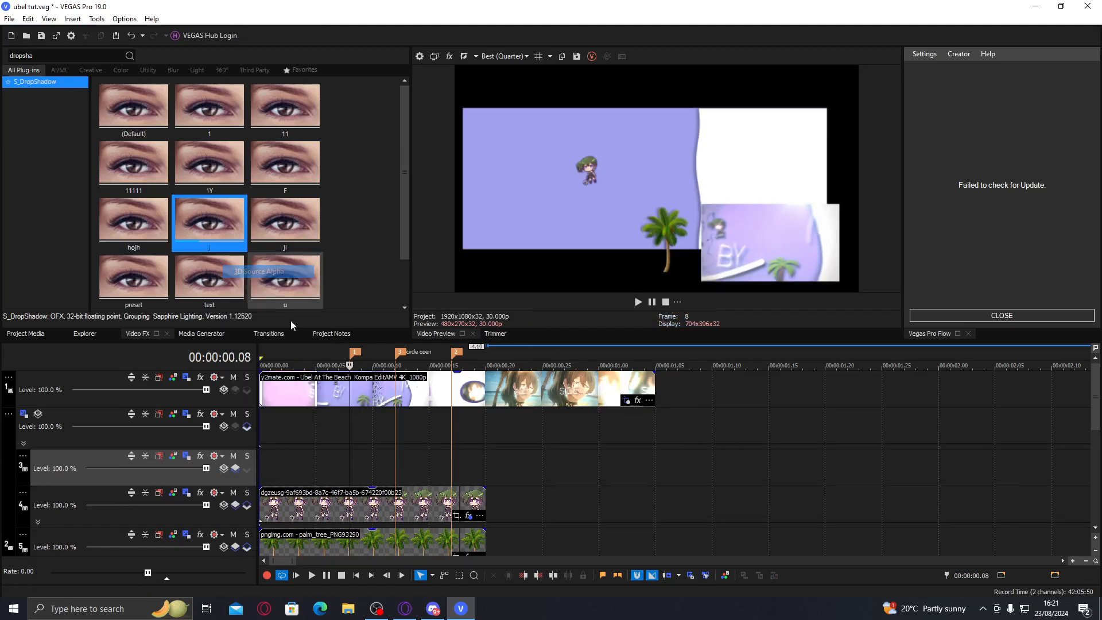
- Add a white Solid Color to the new track, running from the start to frame 20
click(194, 334)
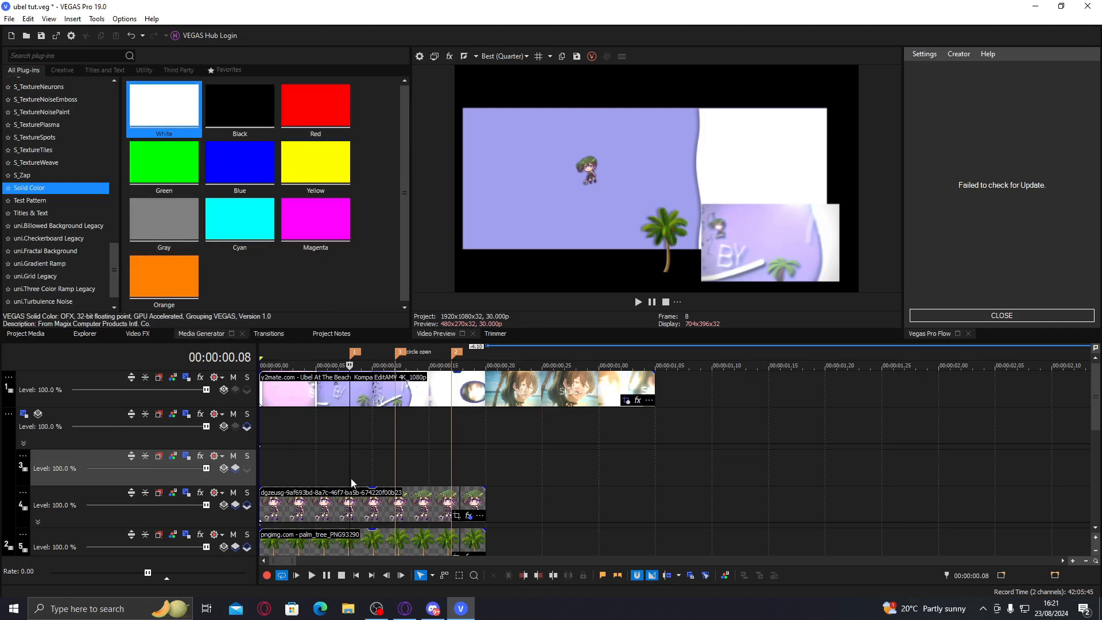
drag(189, 139, 450, 475)
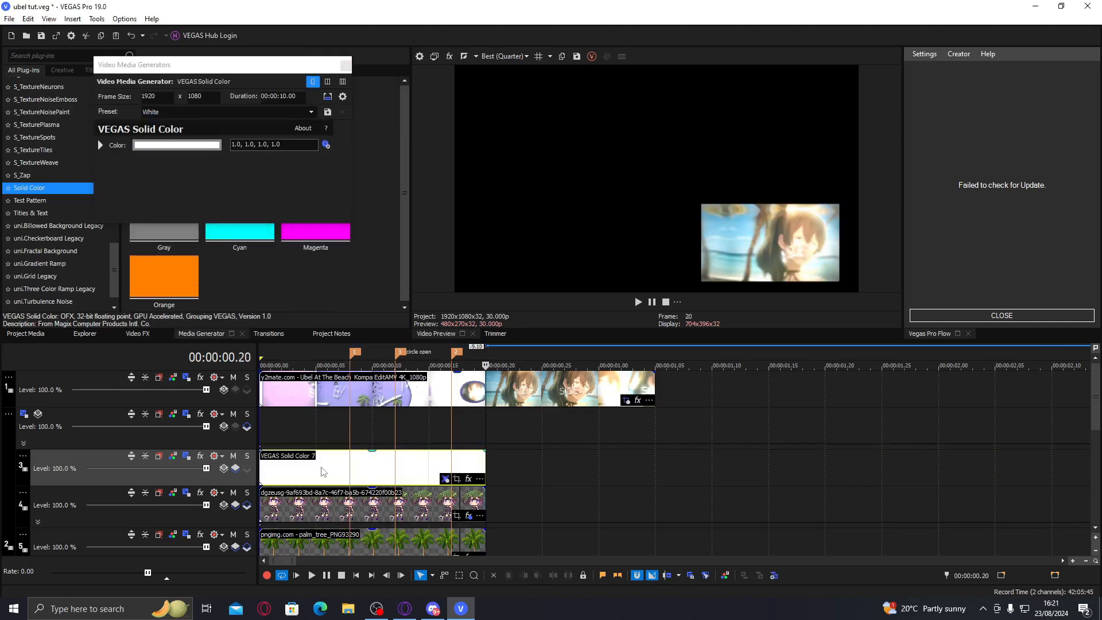
click(315, 466)
mouse_move(315, 466)
mouse_down()
mouse_move(265, 465)
mouse_move(303, 463)
mouse_up()
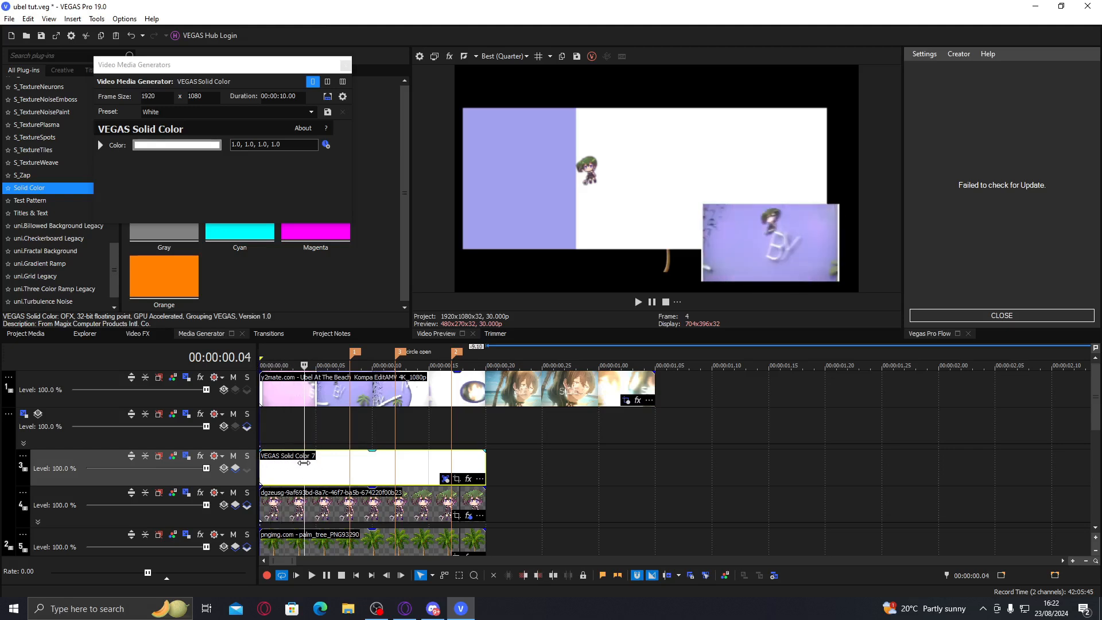
click(345, 65)
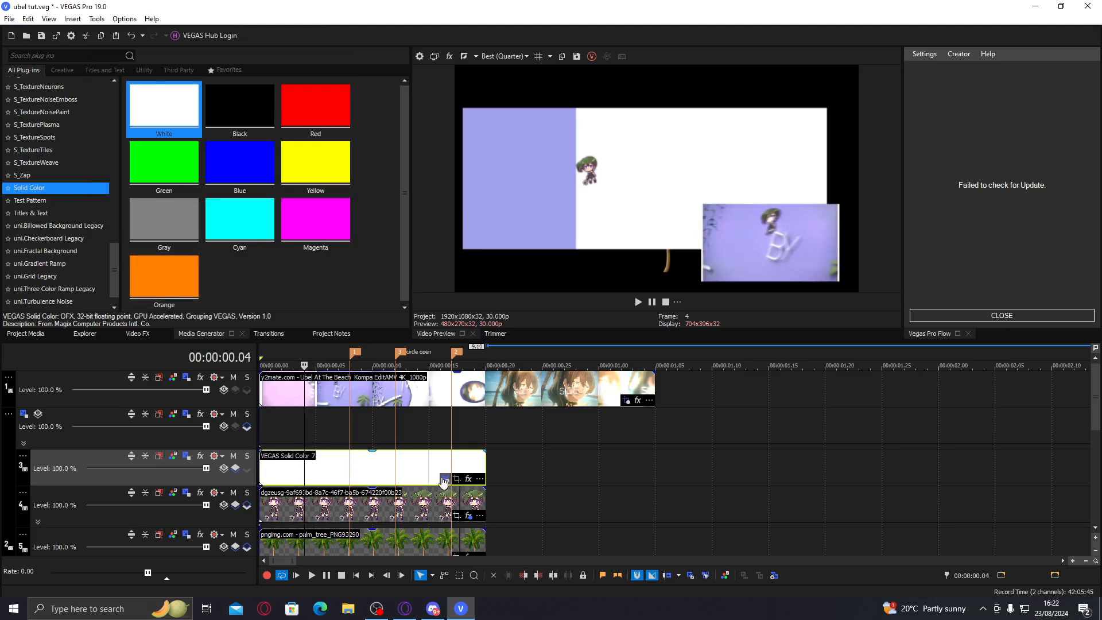
- Make the new white solid color fully transparent by reducing its alpha to zero
click(445, 478)
click(212, 146)
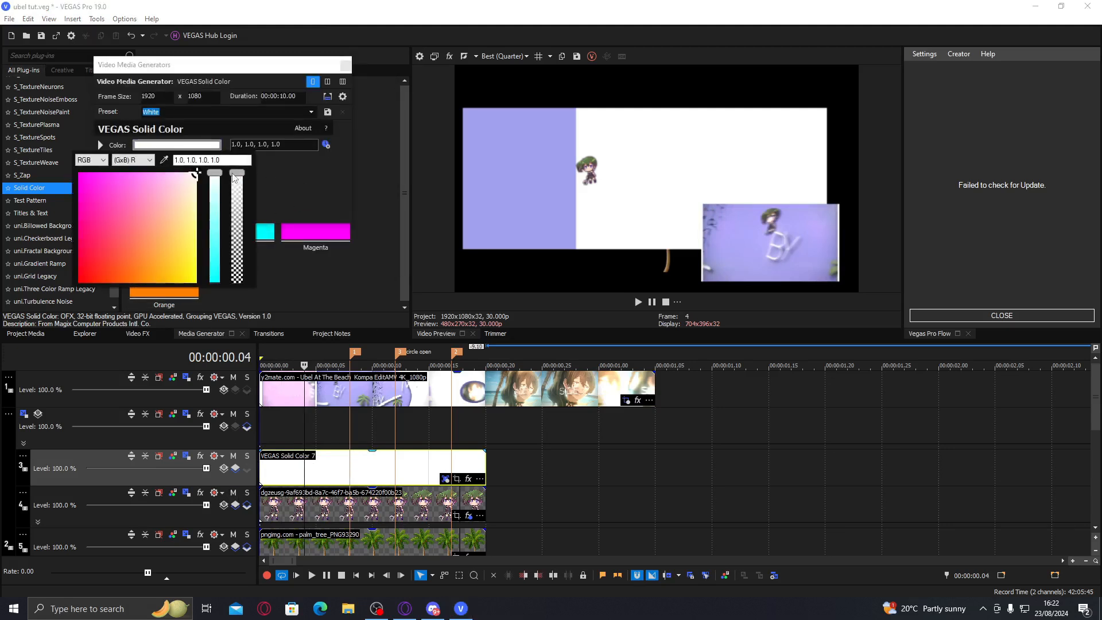
drag(234, 175, 236, 283)
click(345, 65)
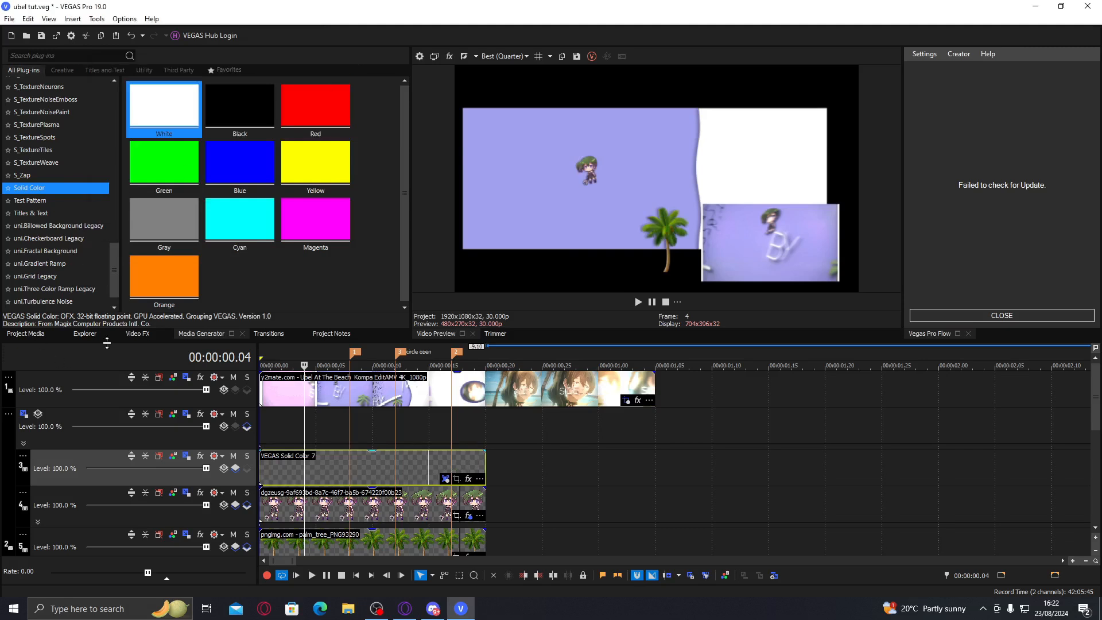
- Find the uni.Line effect and apply its default preset to the transparent solid color
click(137, 333)
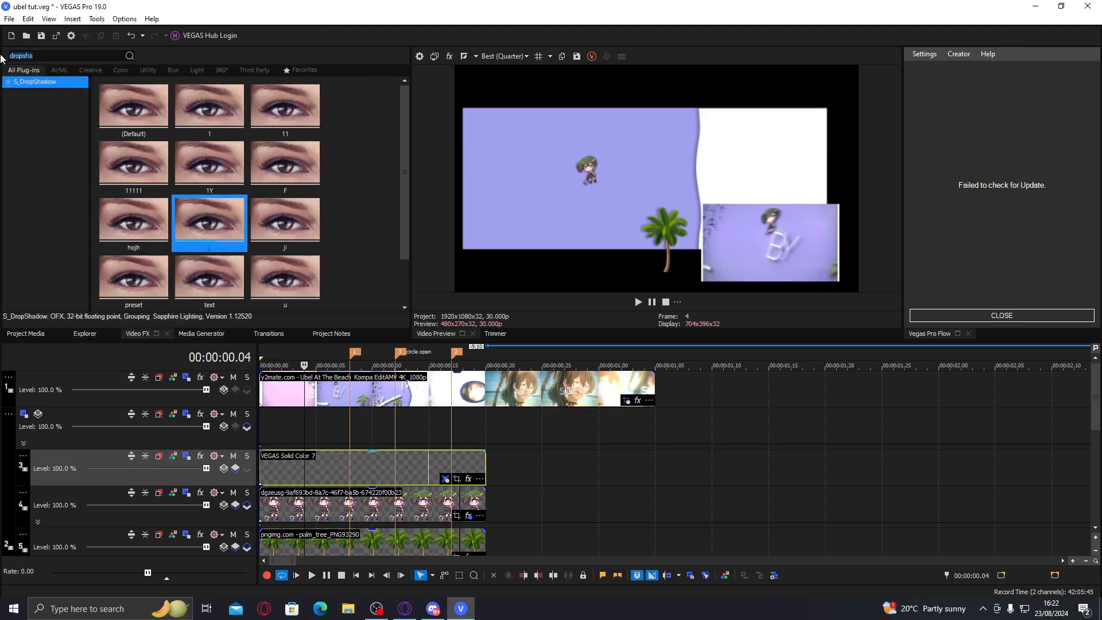
text(uni.li)
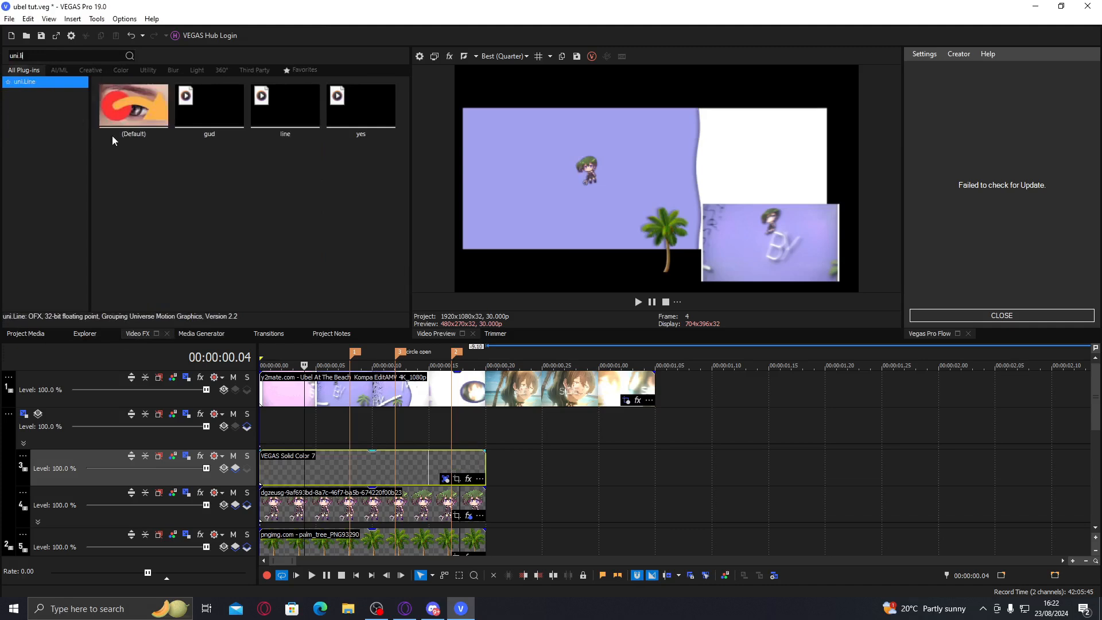
click(134, 117)
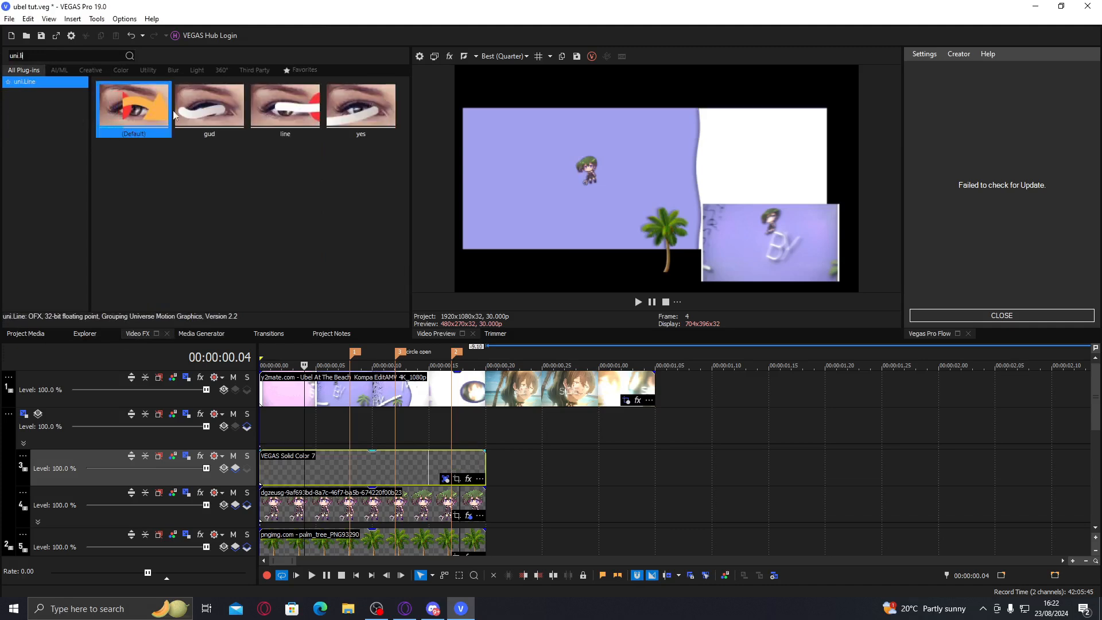
double_click(156, 118)
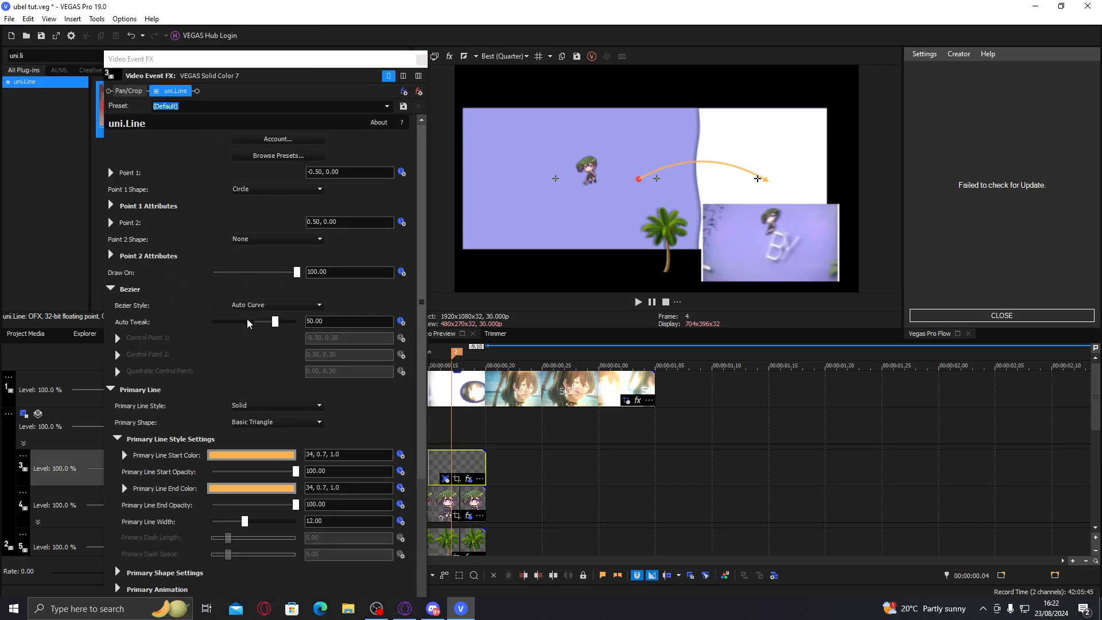
- Set the uni.Line primary shape to None and make the primary line's start and end colors white
click(253, 422)
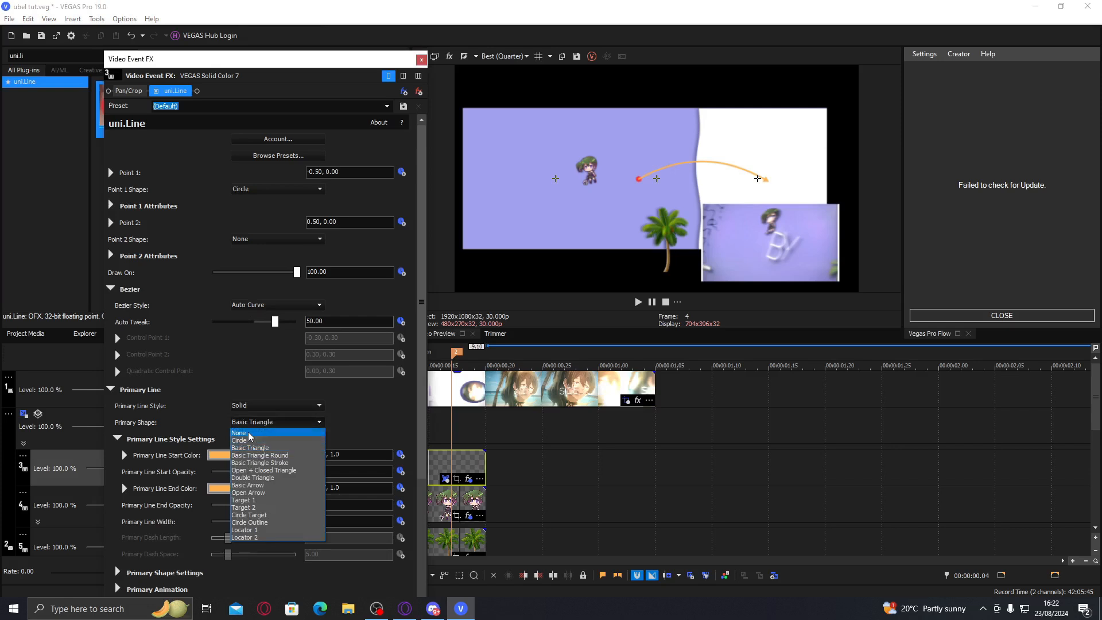
click(249, 434)
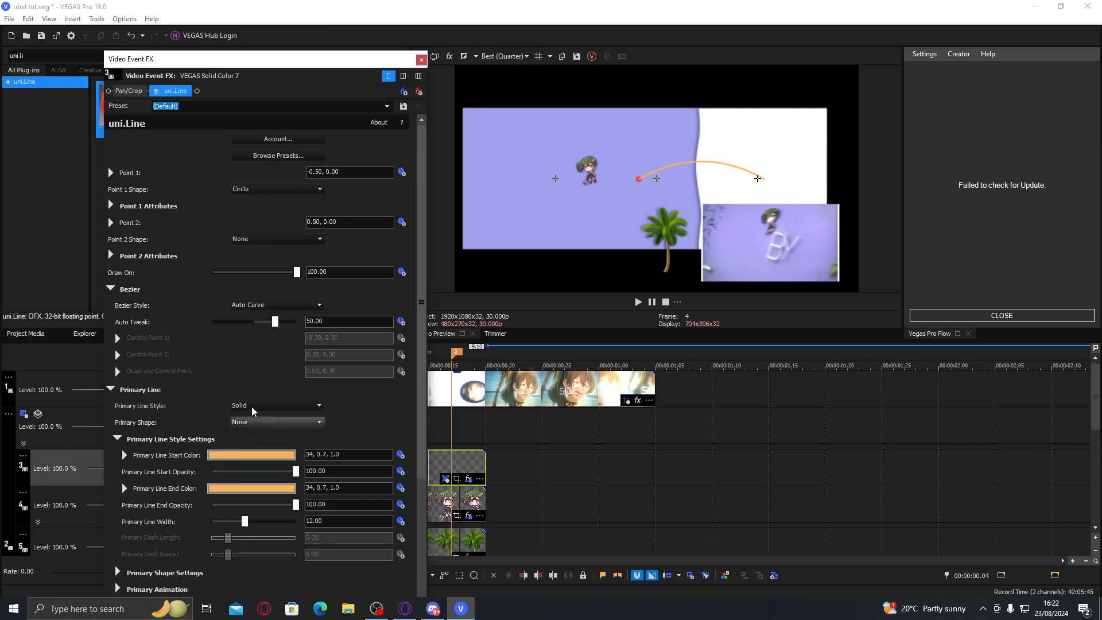
click(240, 457)
drag(166, 483, 91, 462)
click(246, 457)
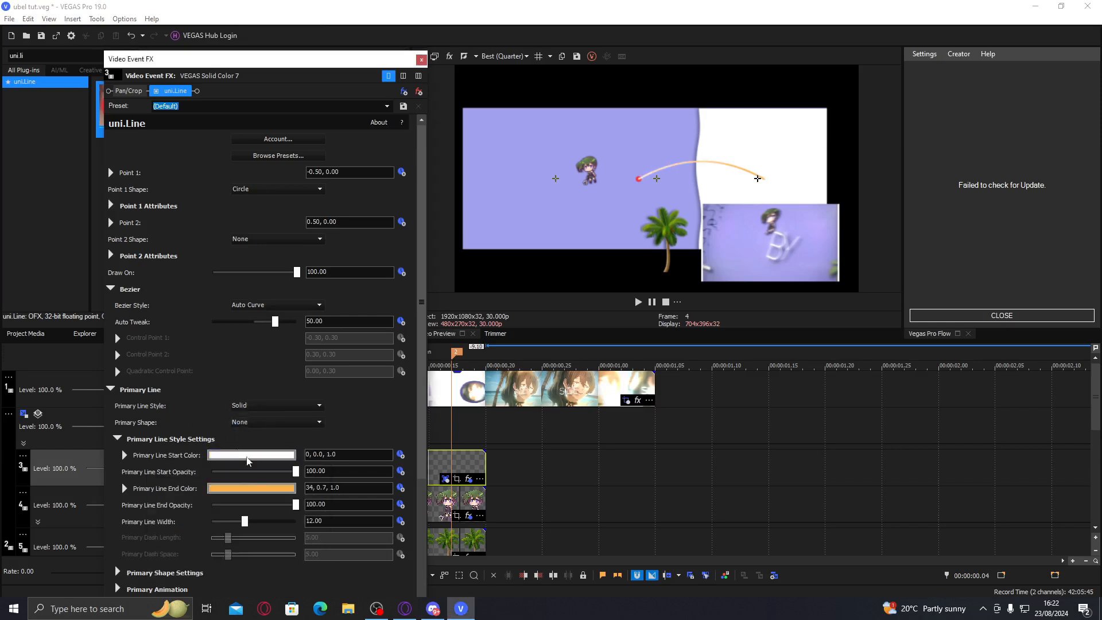
click(236, 488)
drag(234, 488, 146, 462)
click(170, 396)
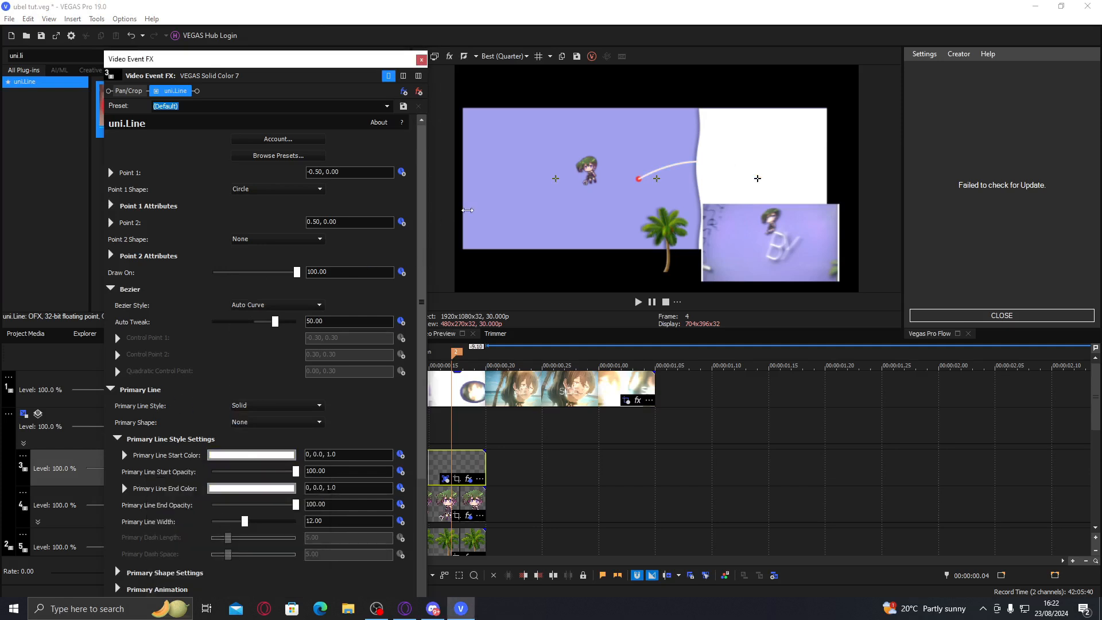
- Set the line's Point 1 Shape to None and close the effect settings
click(274, 189)
click(239, 200)
click(421, 60)
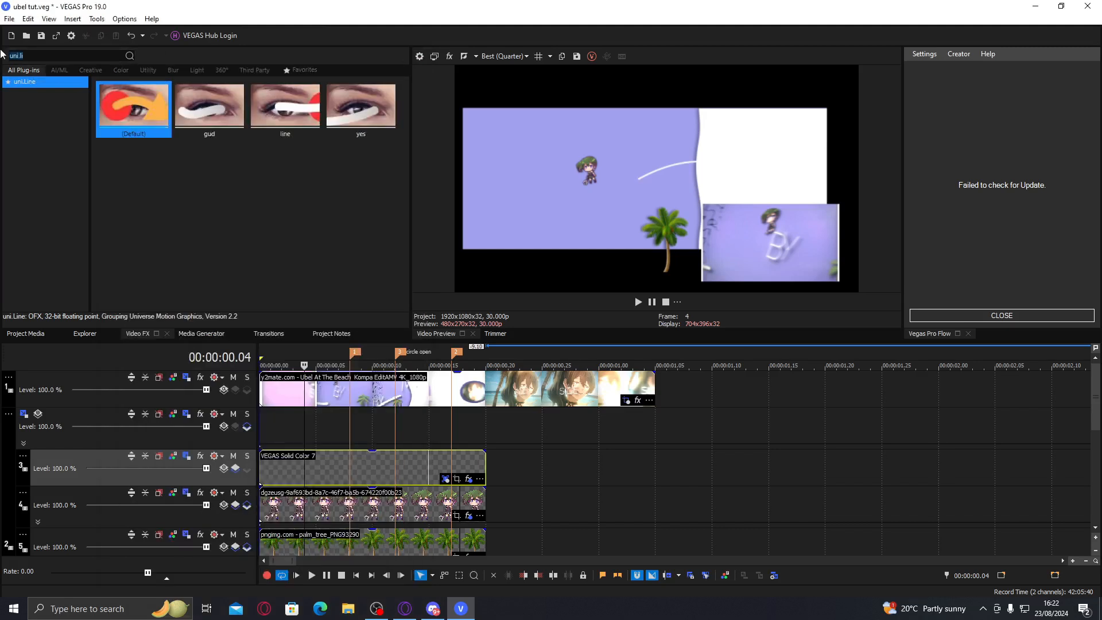
- Add the S_DropShadow preset "j" to the line's solid color, with shadow blur about 0.012 and shadow opacity about 0.714
text(dropsha)
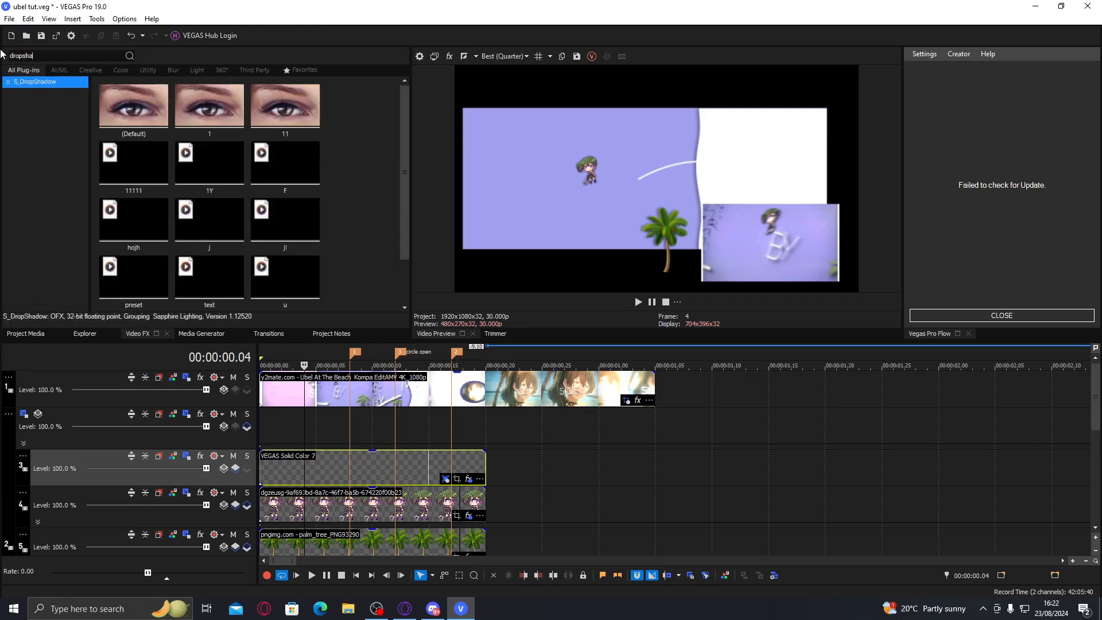
click(215, 228)
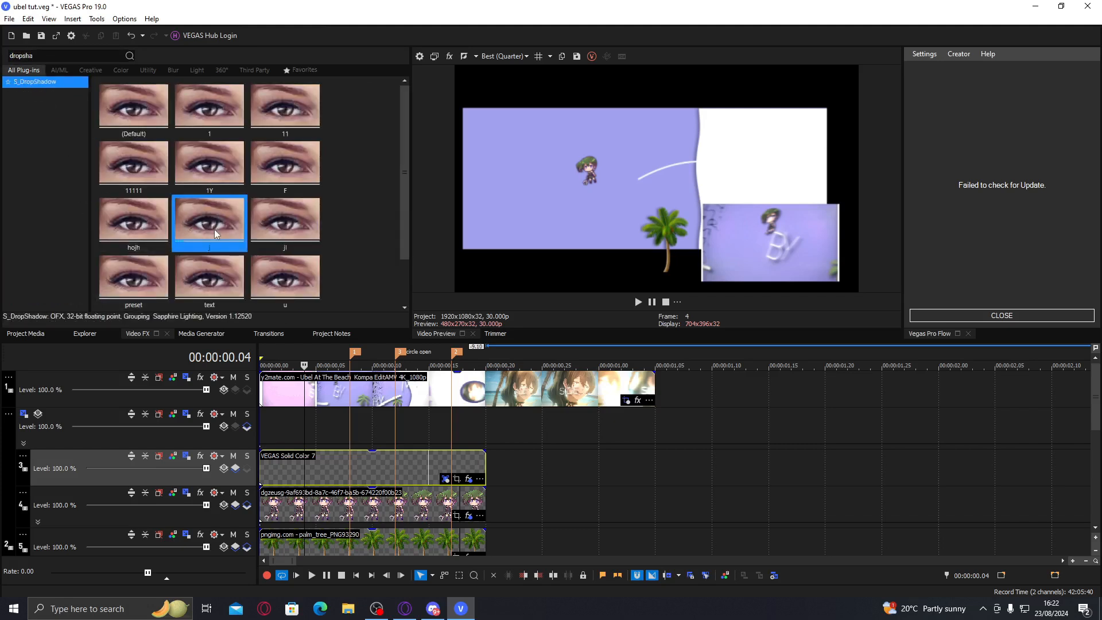
double_click(215, 229)
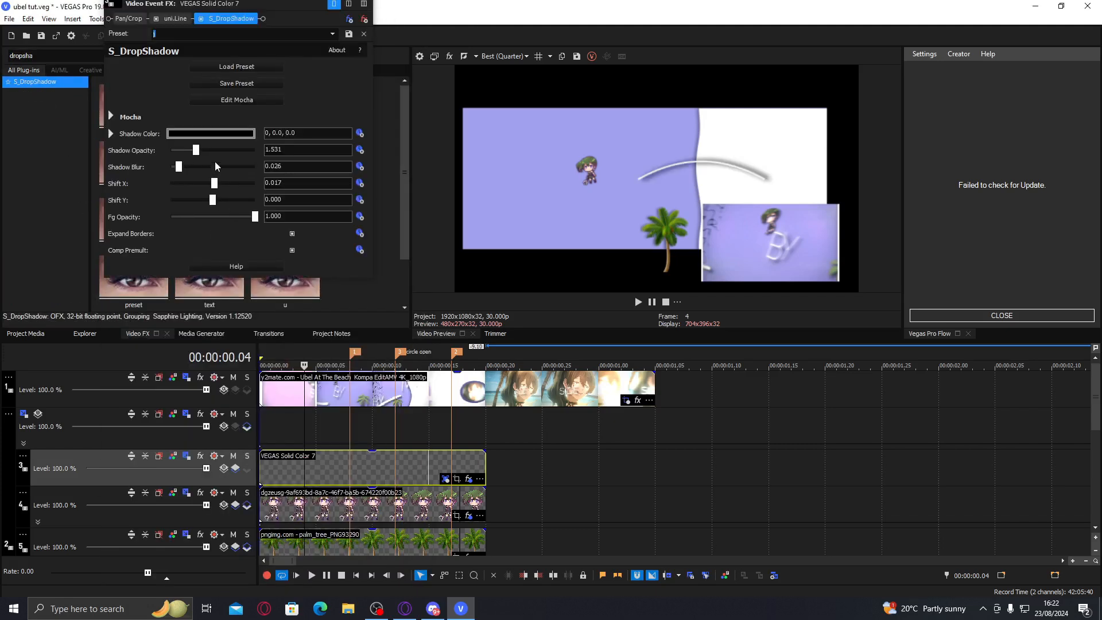
drag(179, 166, 175, 167)
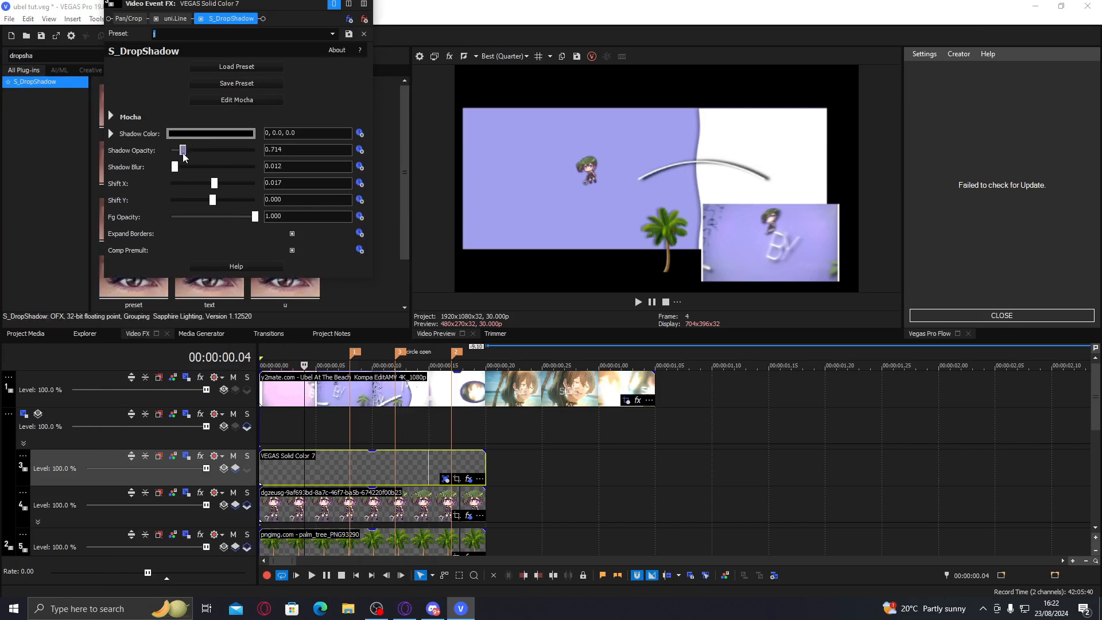
- Set the uni.Line Bezier Style to 4-Point Bezier and move Control Point 1 to about -0.32, -0.33
click(173, 20)
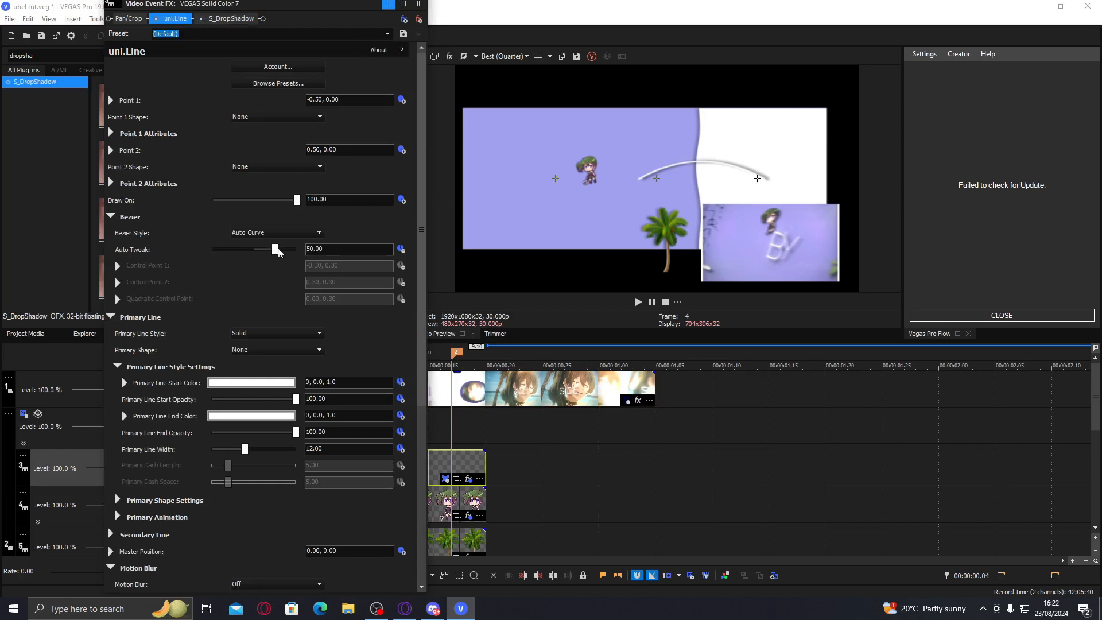
click(260, 232)
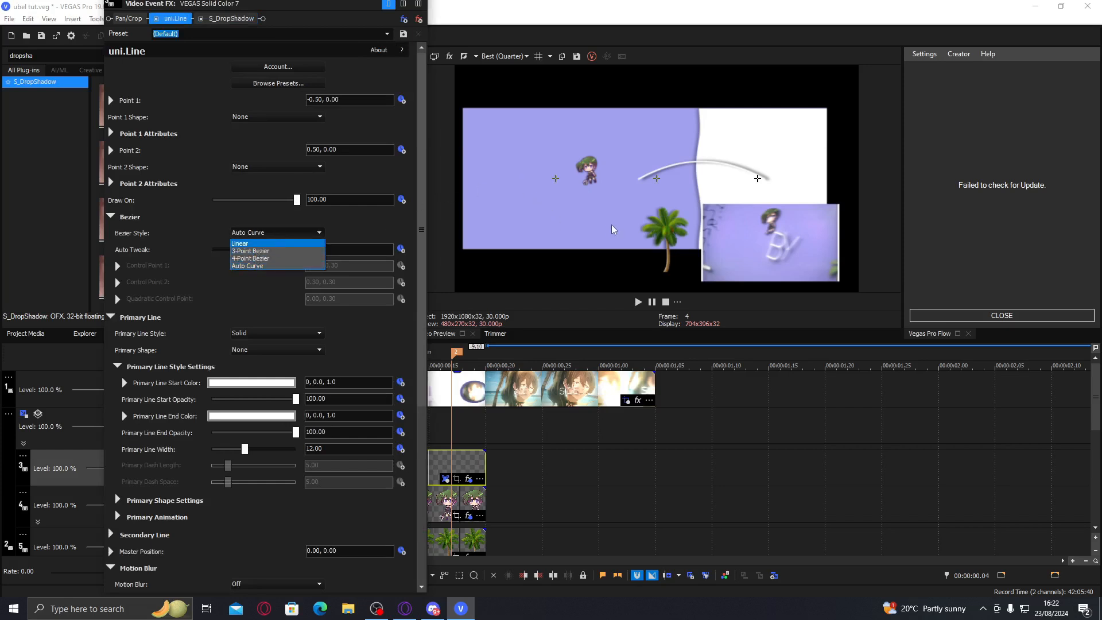
click(255, 258)
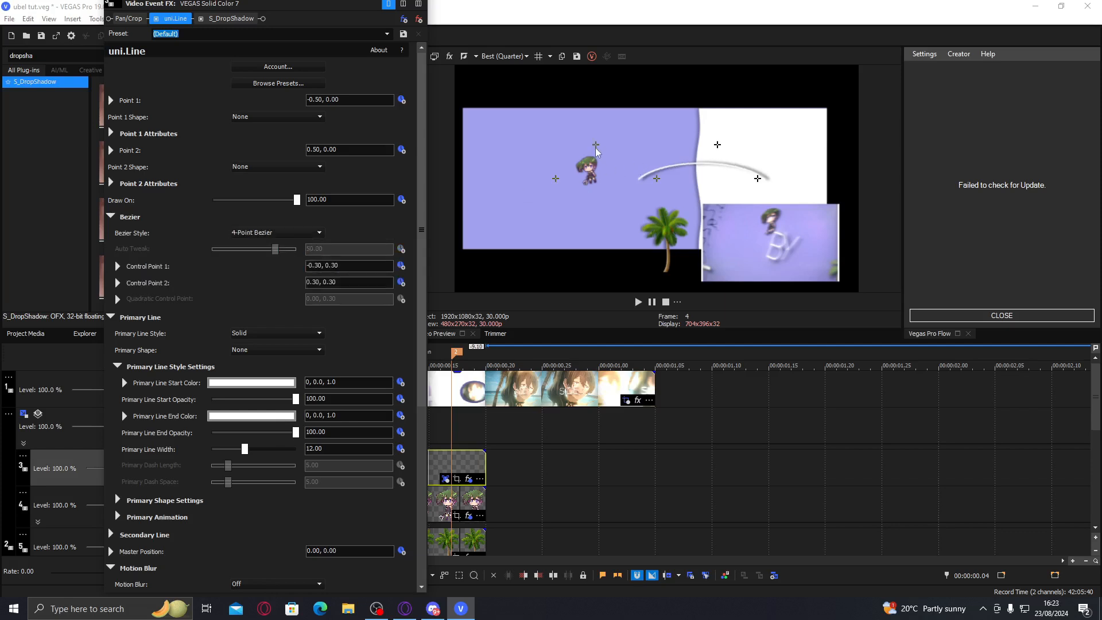
drag(596, 149, 595, 225)
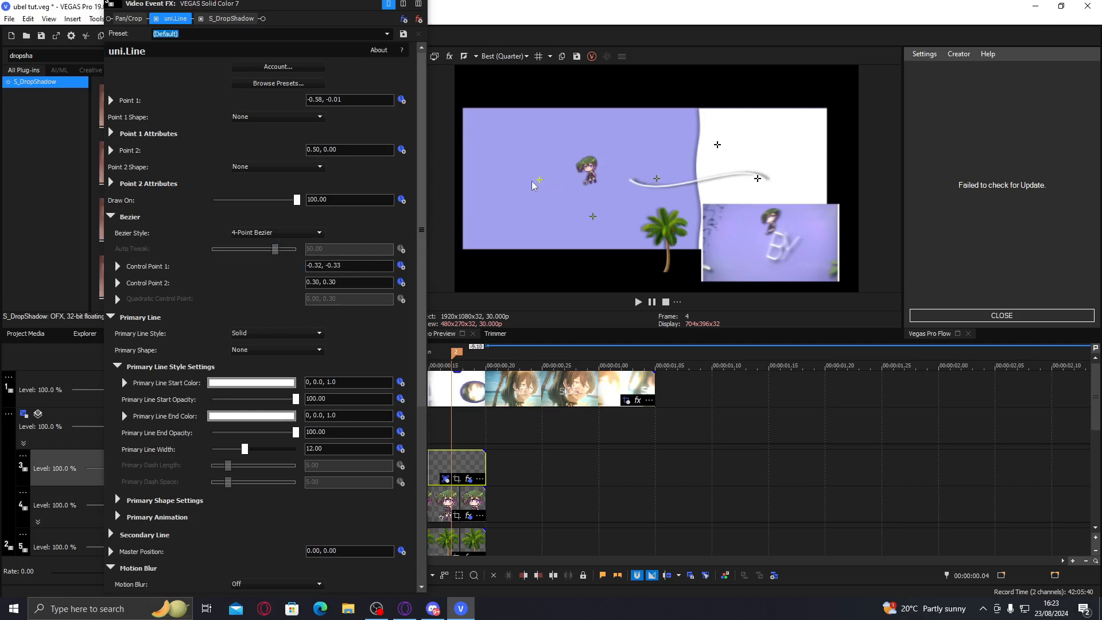
- Place the line's Point 1 at about -0.83, -0.05, Point 2 at 0.61, -0.13 and Master Position at -0.12, -0.07, and close the effect settings
mouse_move(487, 197)
mouse_down()
mouse_move(389, 190)
mouse_move(503, 189)
mouse_move(491, 185)
mouse_up()
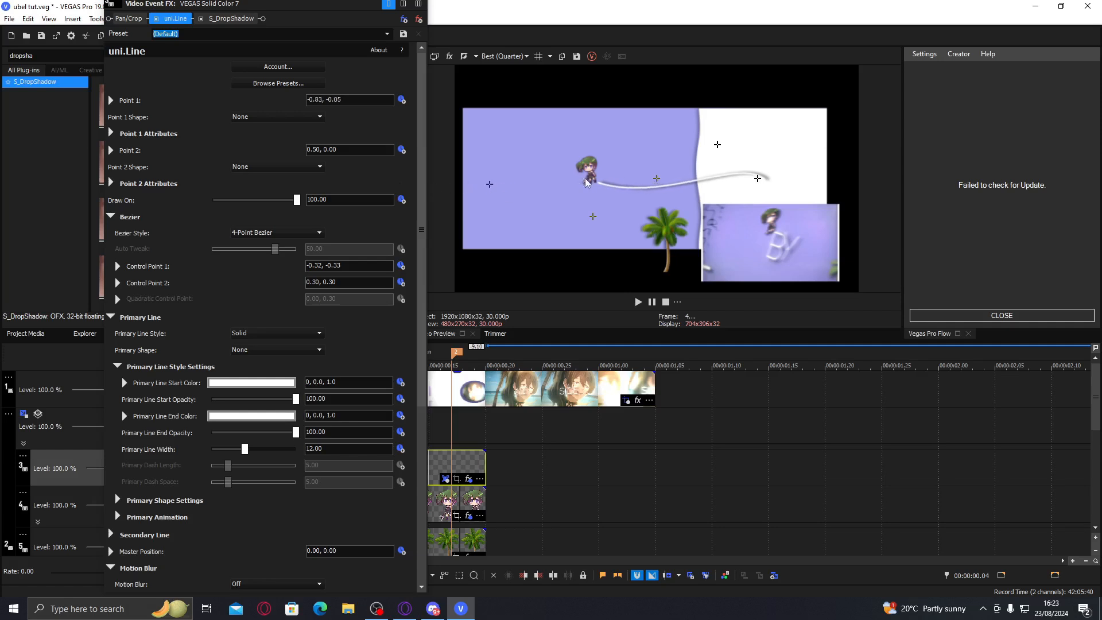
drag(651, 183, 633, 188)
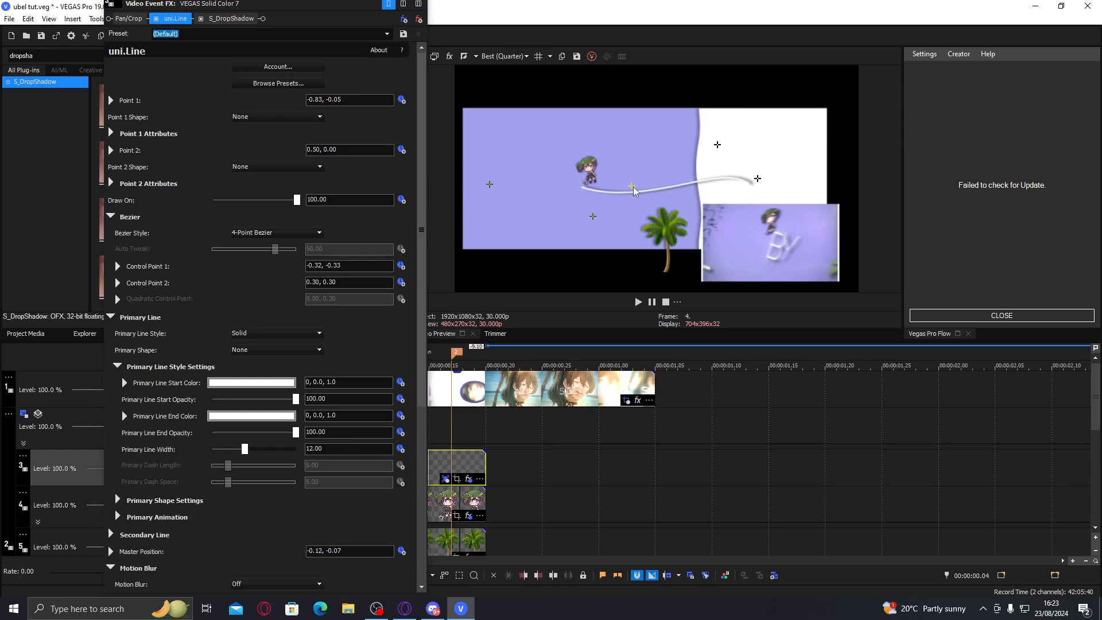
drag(758, 183, 781, 198)
click(418, 4)
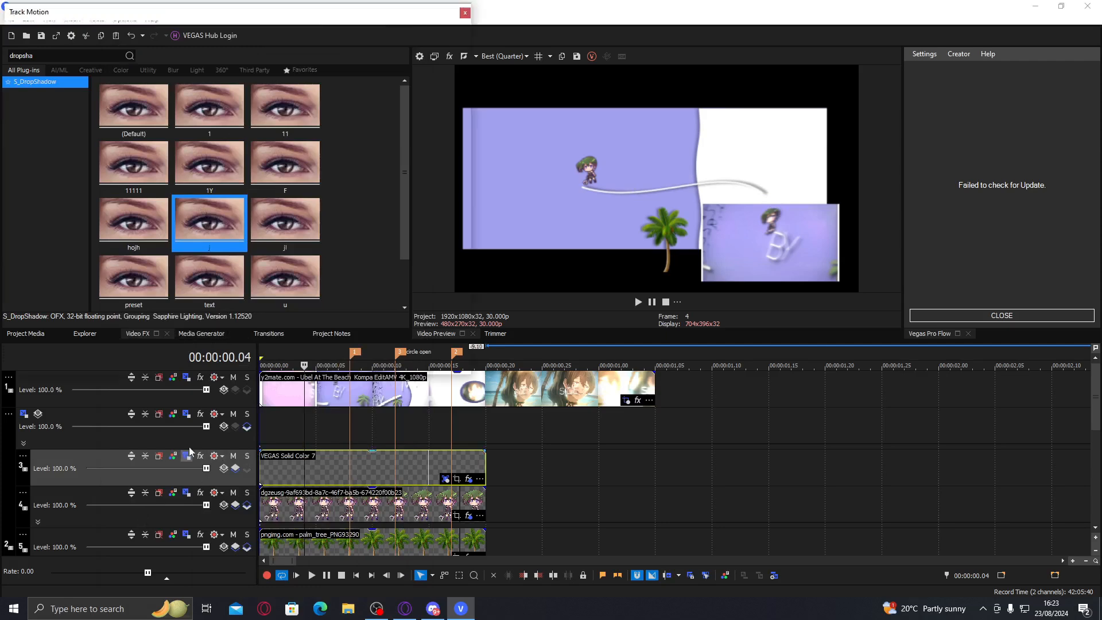
- Enlarge the line's track in Track Motion to about 3,137.82 by 1,765.02 and cut the first position keyframe
click(186, 456)
drag(369, 261, 414, 286)
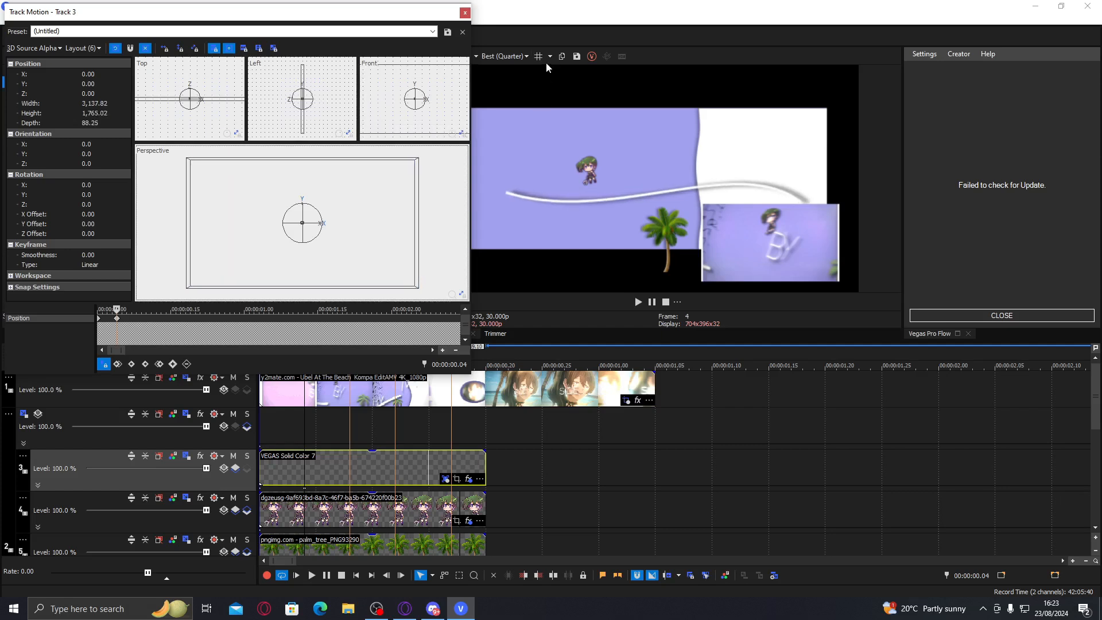
right_click(99, 319)
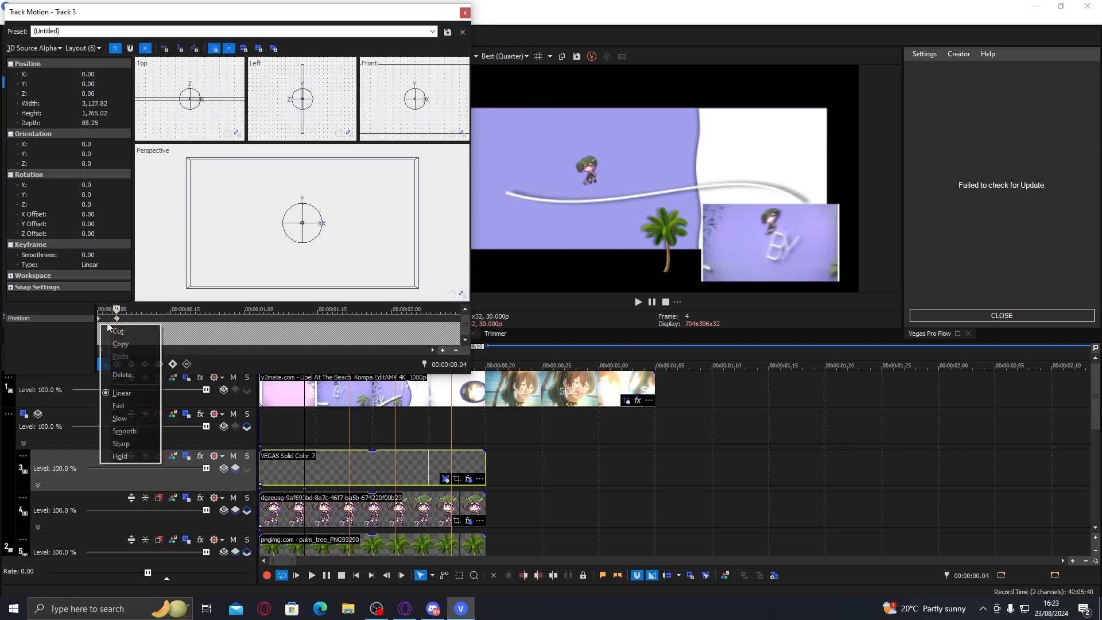
click(122, 332)
click(466, 13)
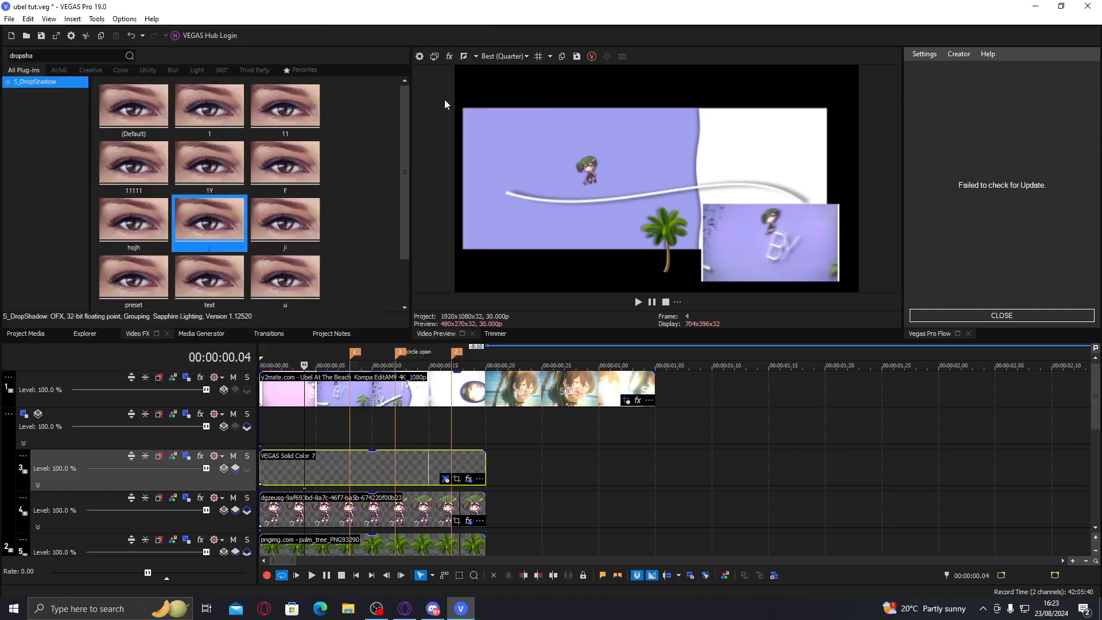
- Reopen the line's effect settings and reshape its start with Point 1 at about -0.72, -0.14 and Control Point 1 at -0.35, -0.73
click(468, 479)
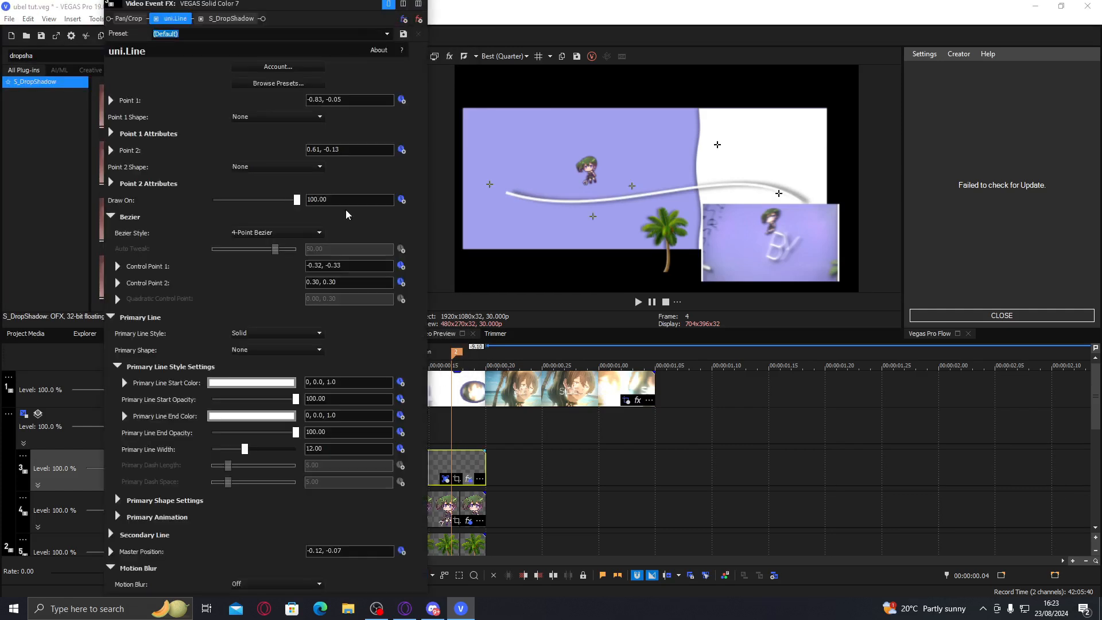
drag(489, 186, 518, 199)
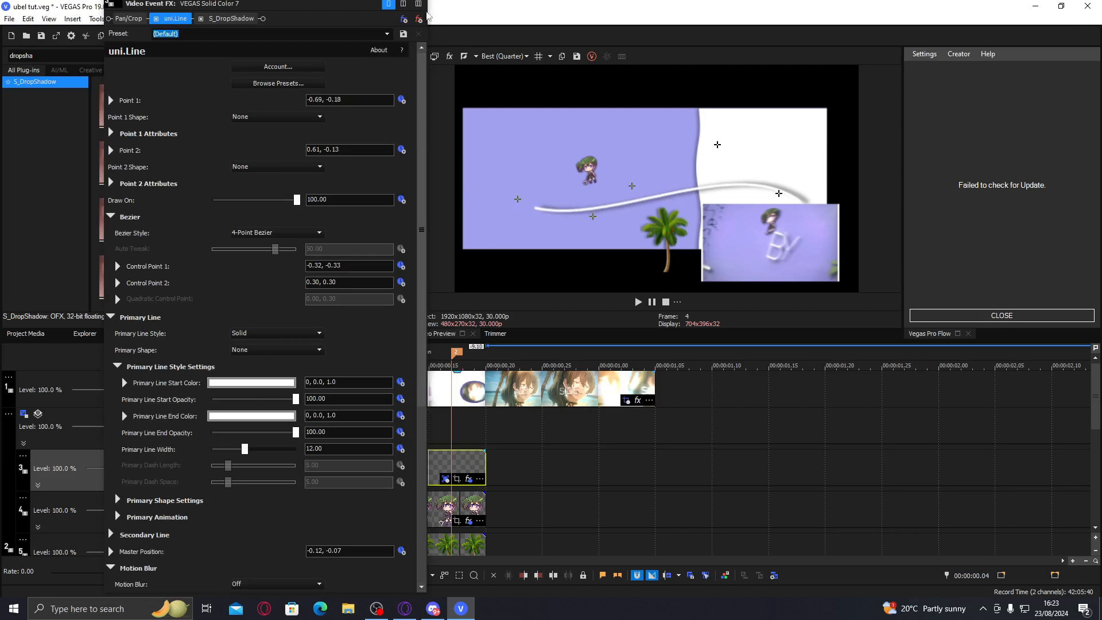
drag(426, 10, 190, 29)
mouse_move(306, 431)
mouse_down()
mouse_move(266, 429)
mouse_move(305, 431)
mouse_up()
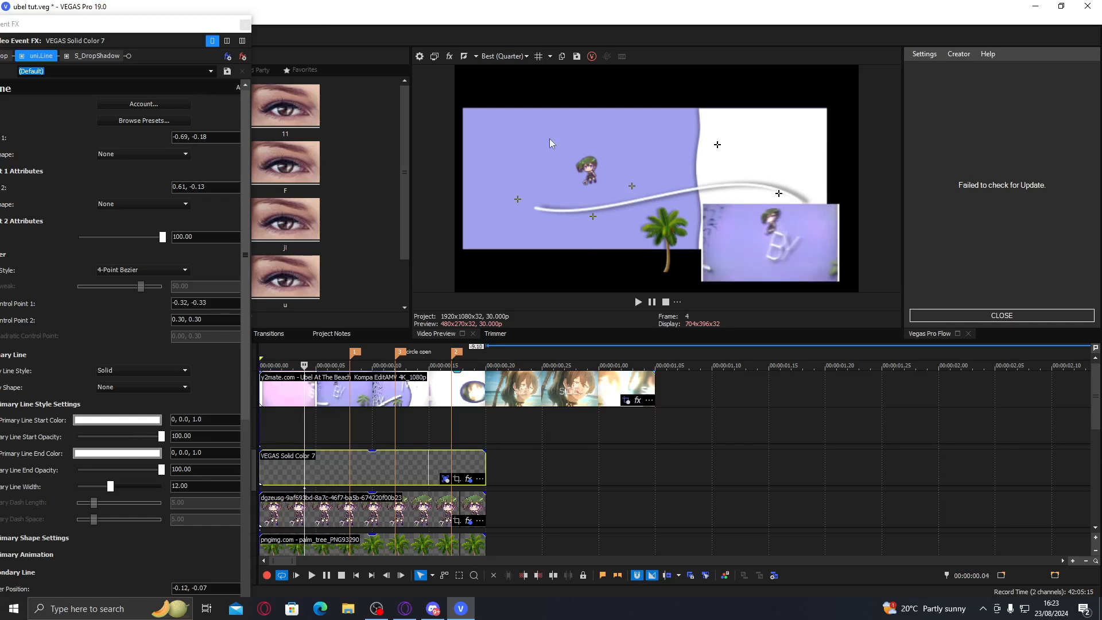
drag(517, 199, 511, 196)
drag(593, 216, 585, 261)
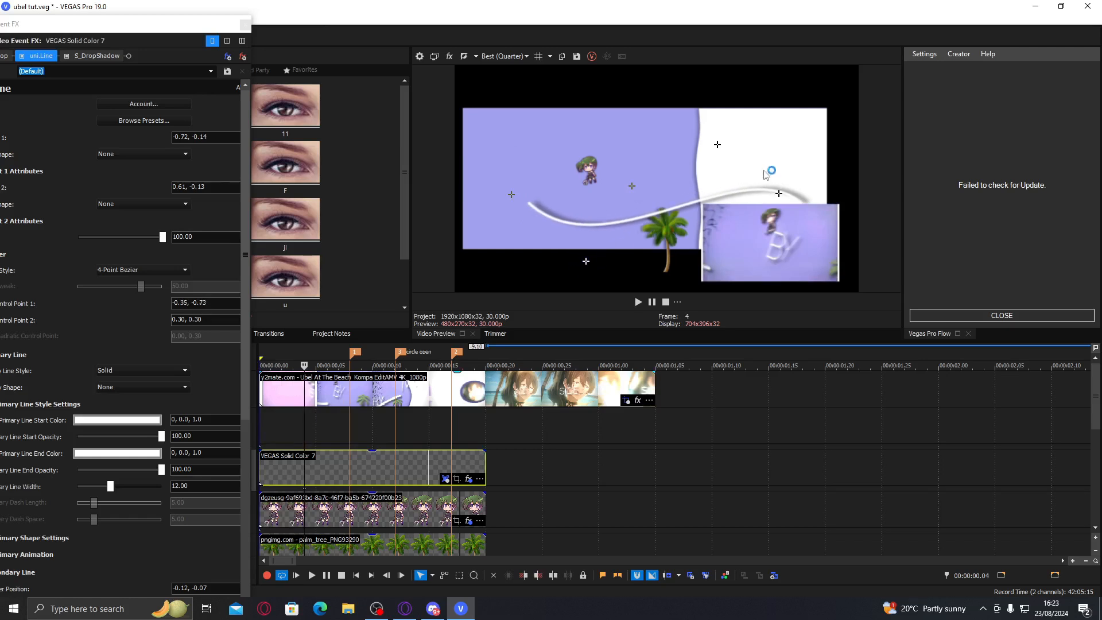
- Refine the curve with Point 2 at about 0.41, 0.00, Control Point 1 at -0.18, -0.85, Control Point 2 at -0.05, 0.37 and Master Position at -0.14, -0.04
drag(779, 195, 747, 179)
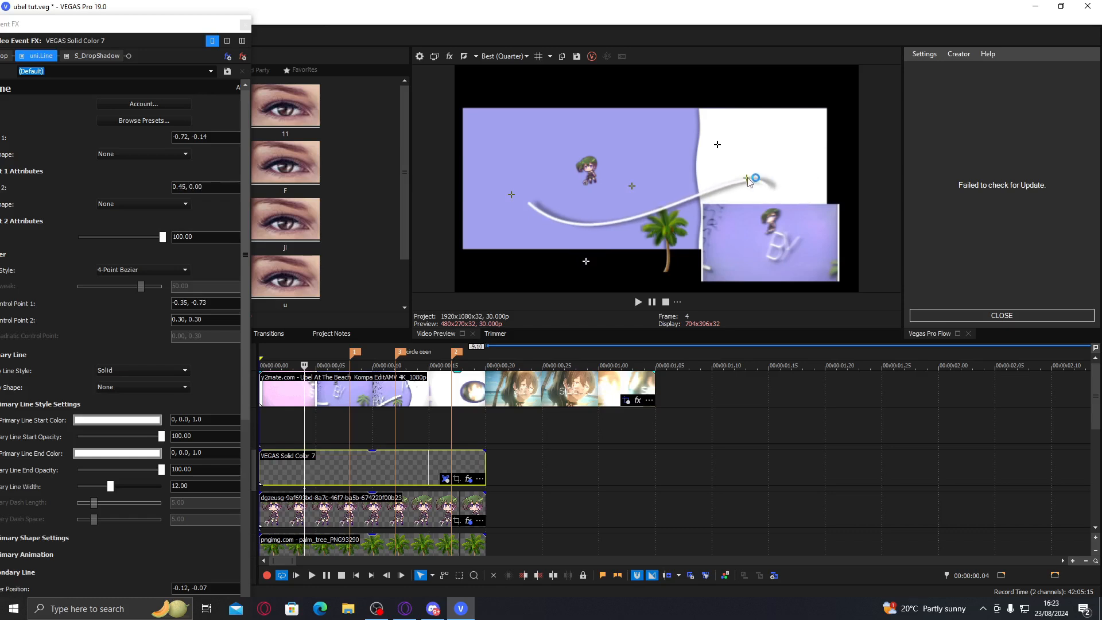
drag(717, 146, 678, 148)
drag(629, 185, 627, 180)
drag(586, 261, 590, 273)
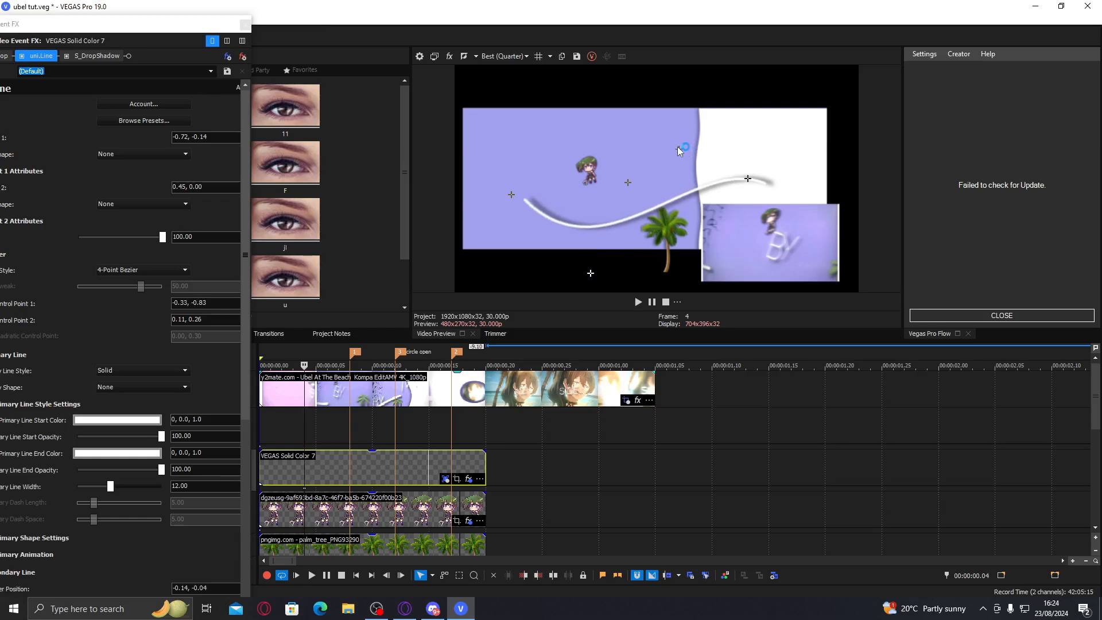
drag(683, 156, 647, 138)
drag(590, 273, 622, 274)
mouse_move(749, 179)
mouse_down()
mouse_move(776, 178)
mouse_move(741, 179)
mouse_up()
- Reduce the line's S_DropShadow opacity to about 0.442 and Shift X to about 0.003
drag(172, 29, 264, 14)
click(196, 41)
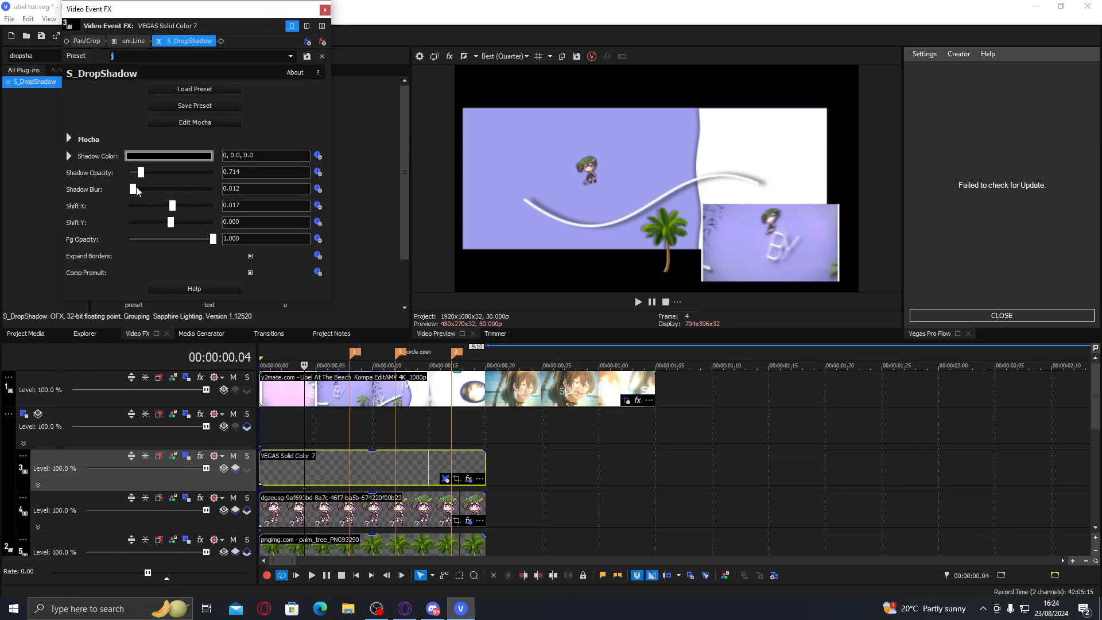
drag(140, 177, 136, 178)
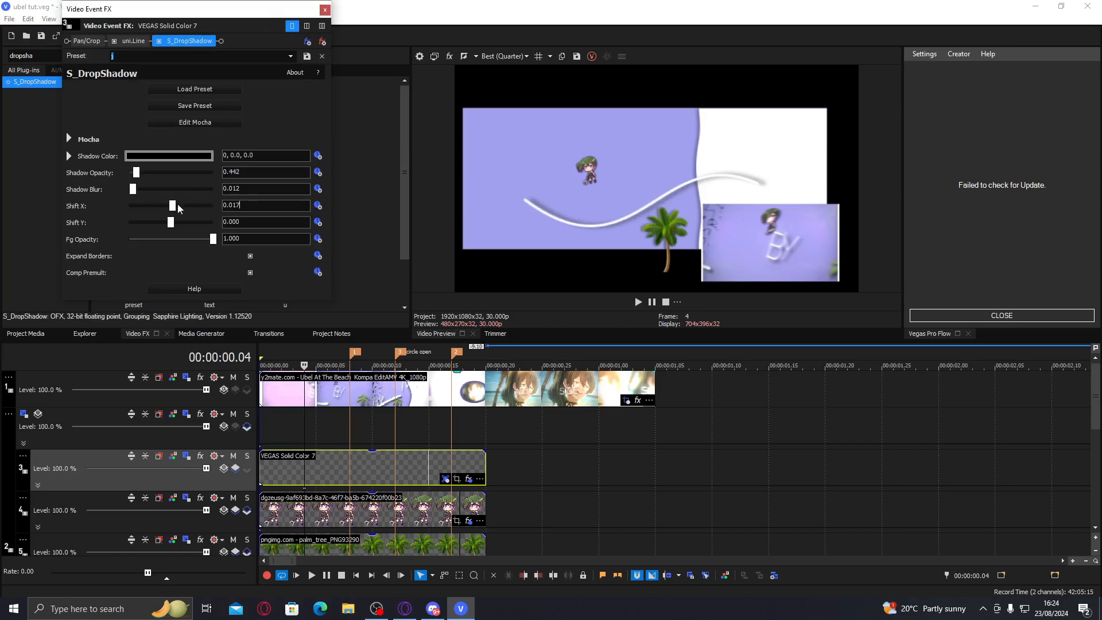
drag(175, 208, 176, 209)
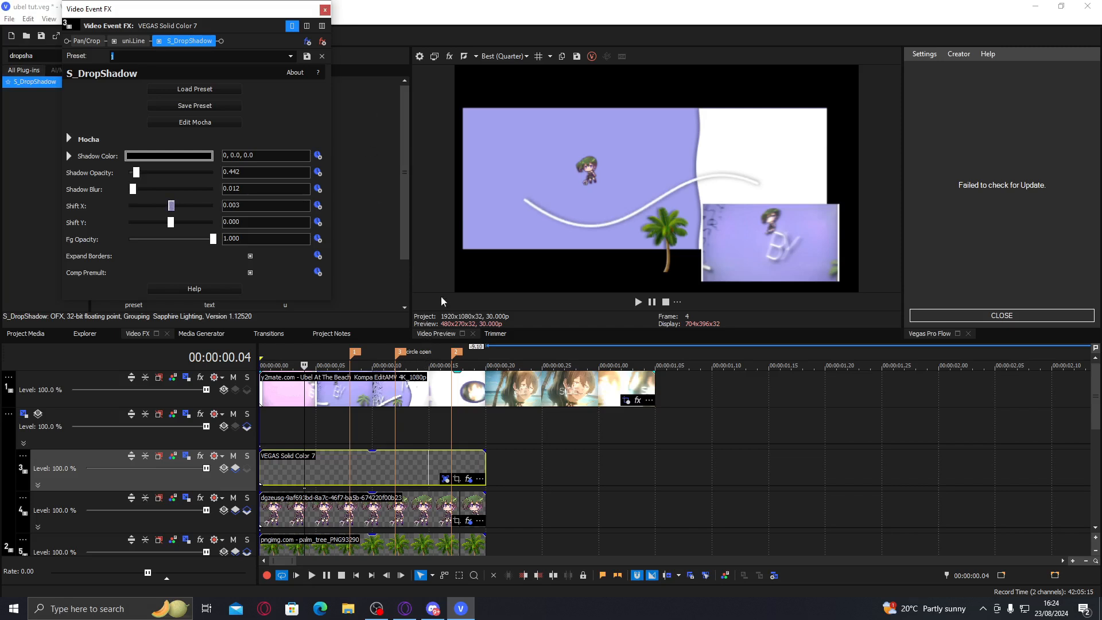
- Adjust the line's Point 1 to about -0.68, -0.23 and Control Point 1 to about -0.10, -0.71
click(145, 44)
drag(514, 200, 522, 209)
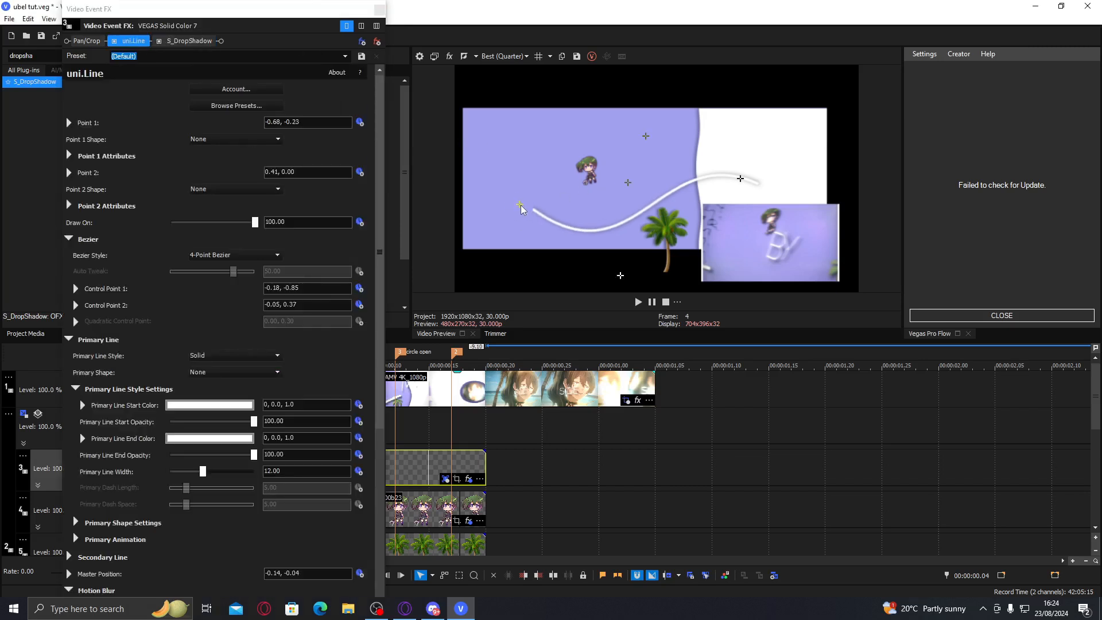
drag(619, 275, 639, 263)
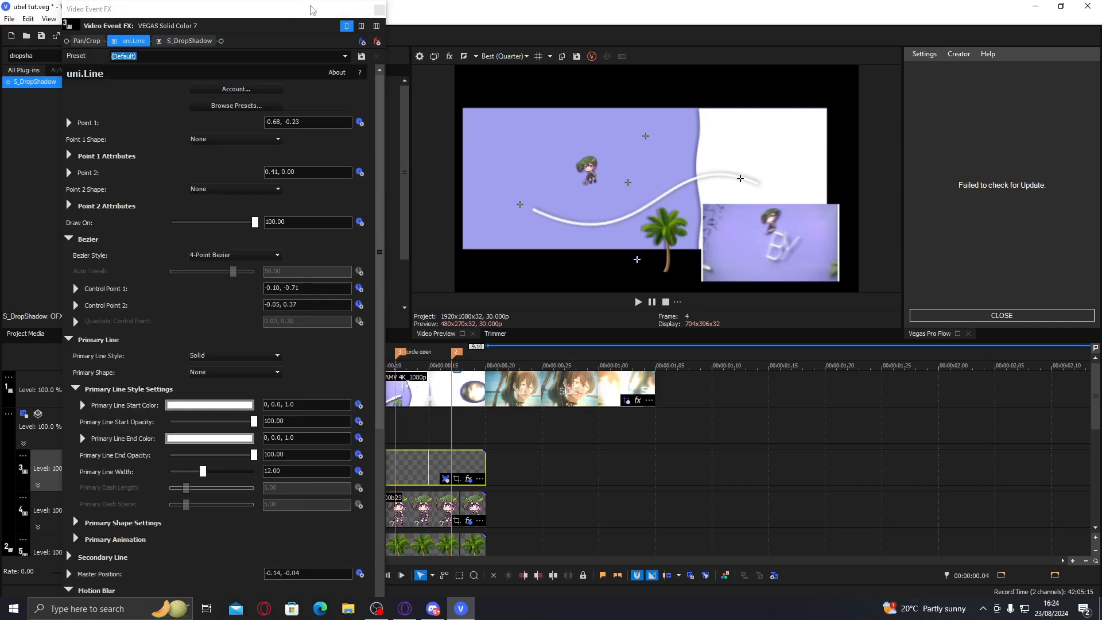
- Compare with frame 7 and lower the line's Point 2 to about 0.41, -0.15, Control Point 2 to -0.07, 0.19 and Point 1 to -0.67, -0.41
drag(311, 9, 111, 70)
drag(305, 433, 339, 421)
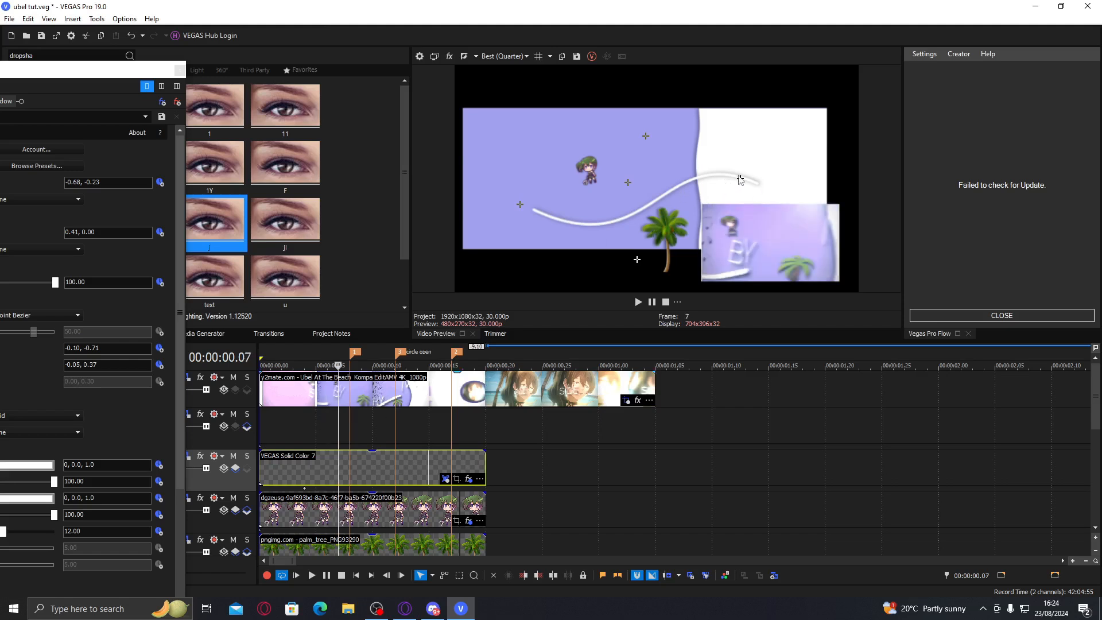
drag(740, 178, 738, 196)
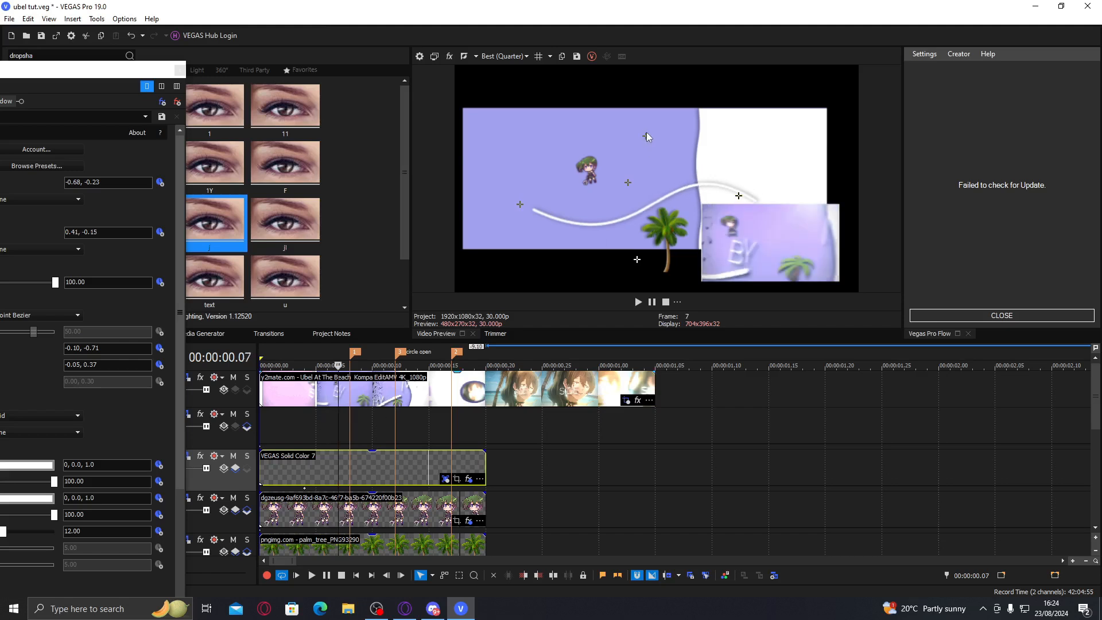
mouse_move(645, 137)
mouse_down()
mouse_move(644, 167)
mouse_move(642, 157)
mouse_up()
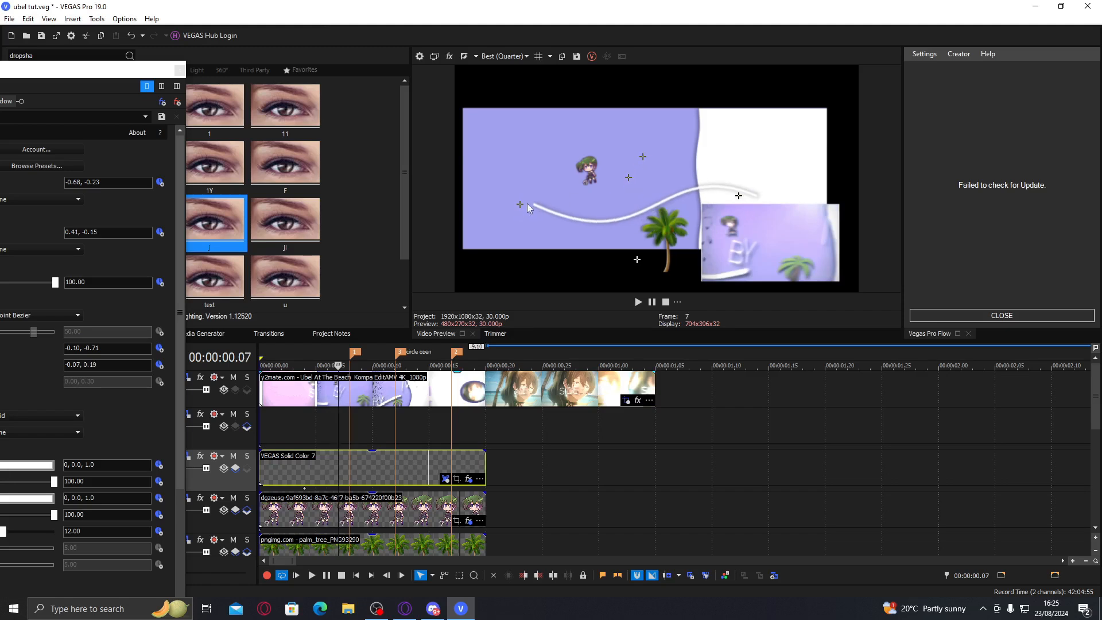
drag(520, 204, 521, 225)
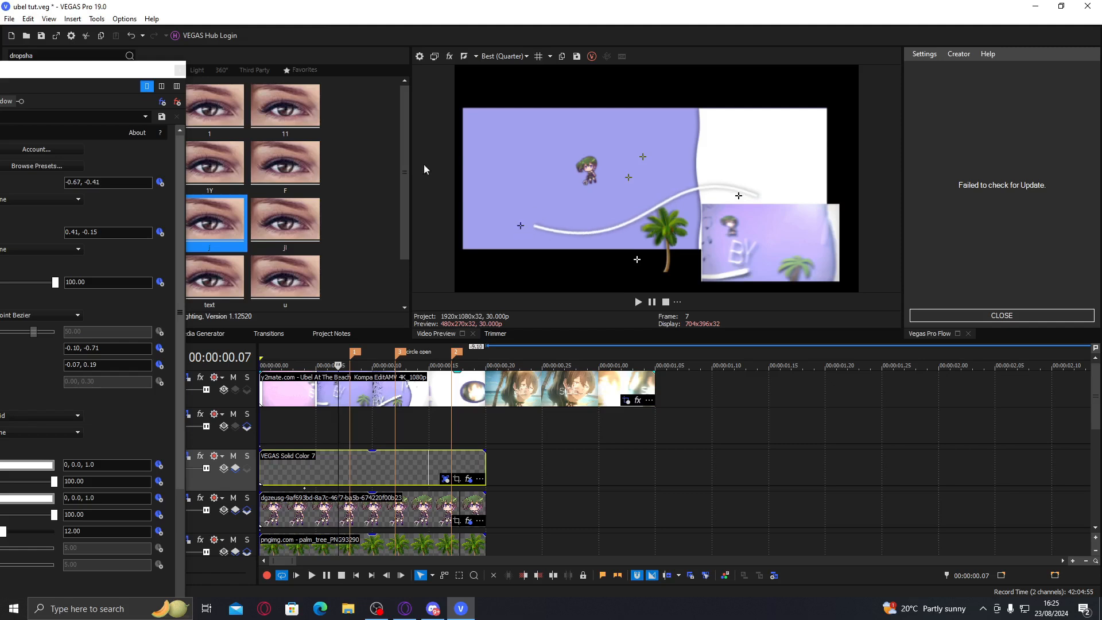
click(180, 71)
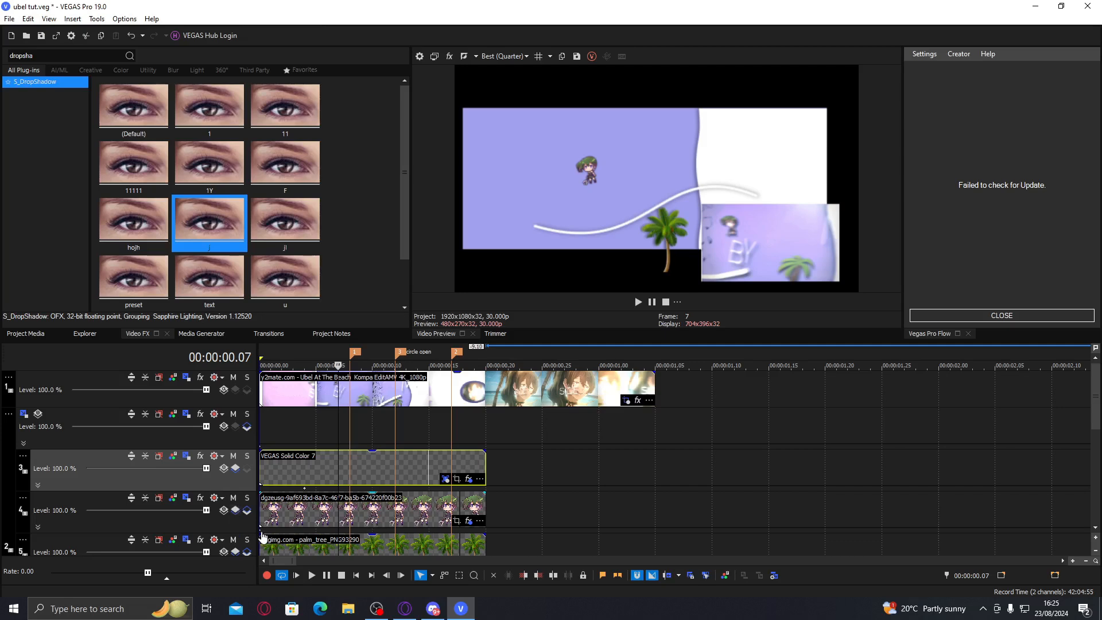
- Shift the chibi character slightly down and left in the frame by editing its Track Motion keyframe at frame 6
double_click(326, 530)
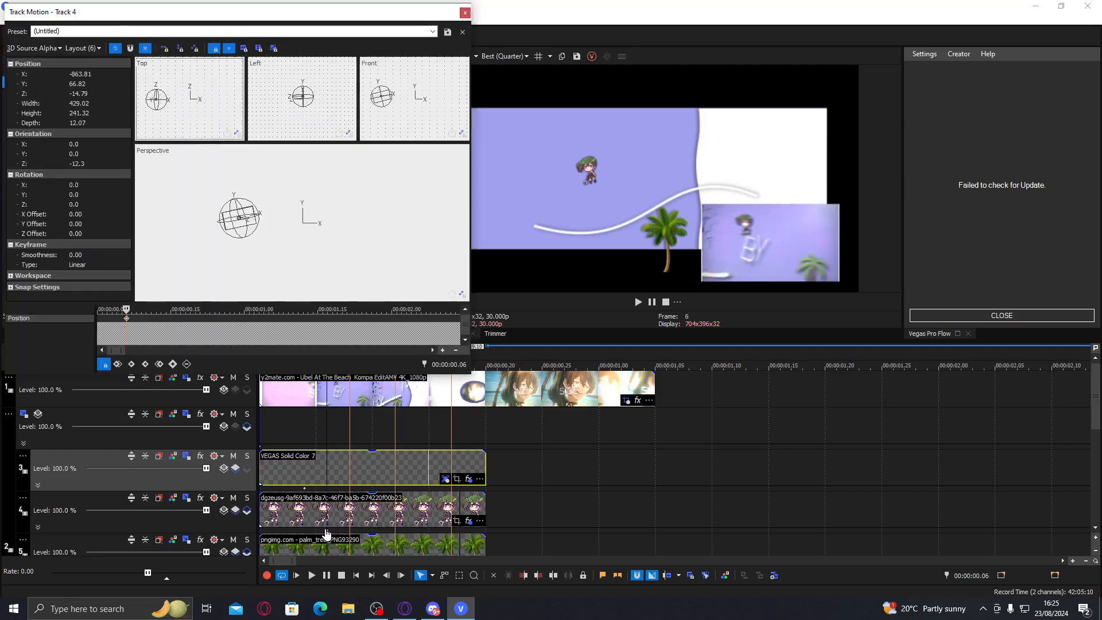
scroll(235, 222, up, 4)
drag(252, 219, 305, 271)
scroll(329, 253, up, 2)
click(464, 14)
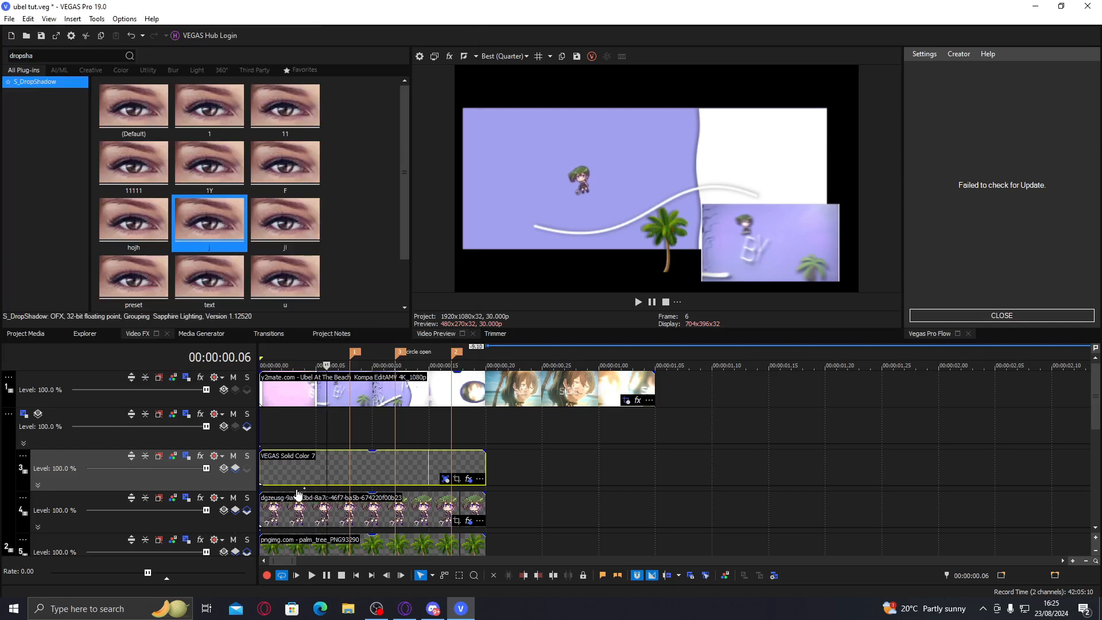
click(355, 469)
drag(47, 57, 1, 59)
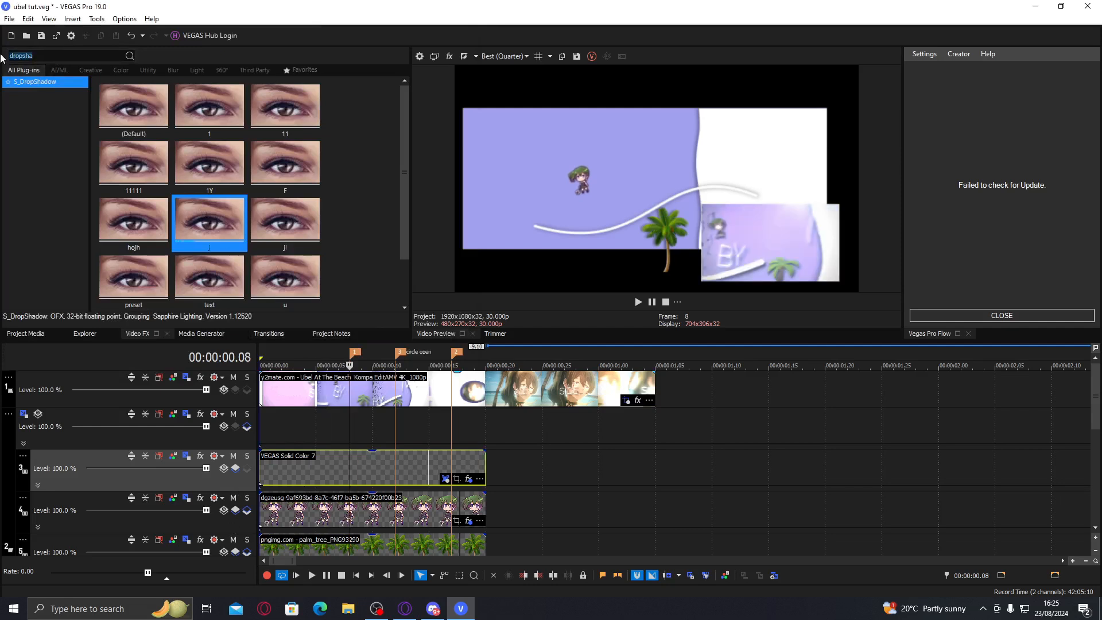
text(ig)
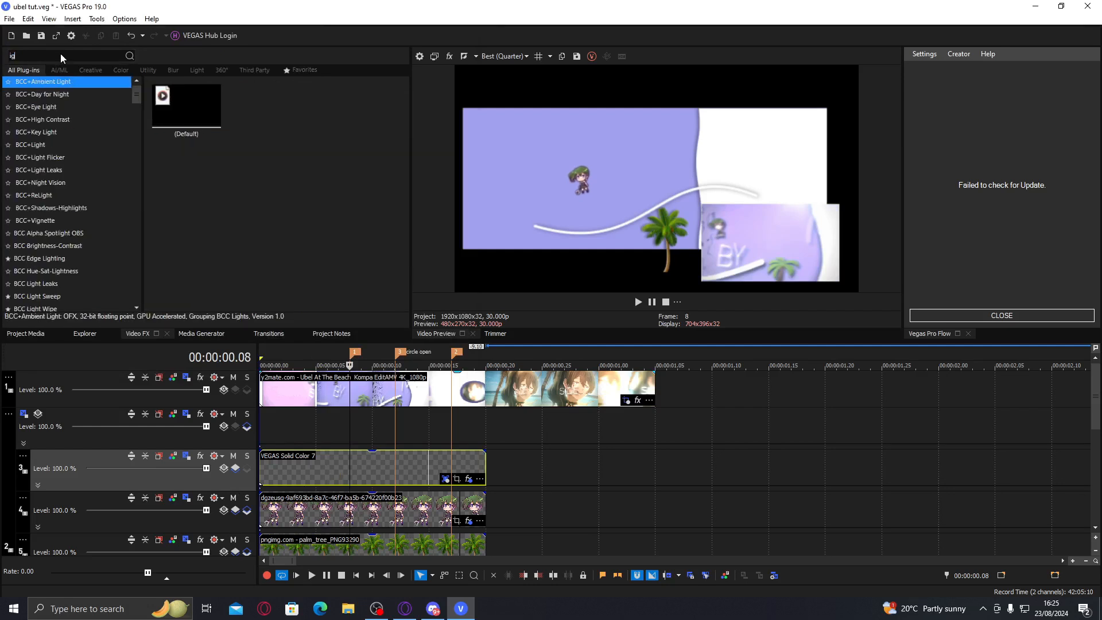
text(nite super)
drag(61, 53, 1, 61)
key(BackSpace)
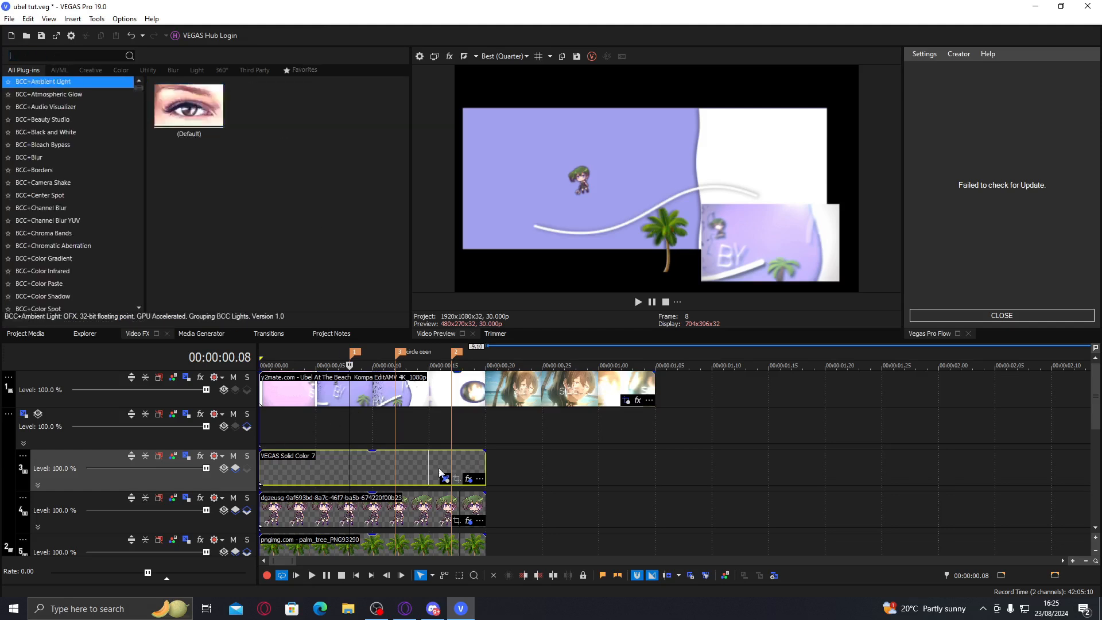
- At frame 9, reduce the line's Draw On to about 12.24 and expand its Primary Animation and Primary Shape Settings
click(270, 468)
drag(269, 469, 360, 451)
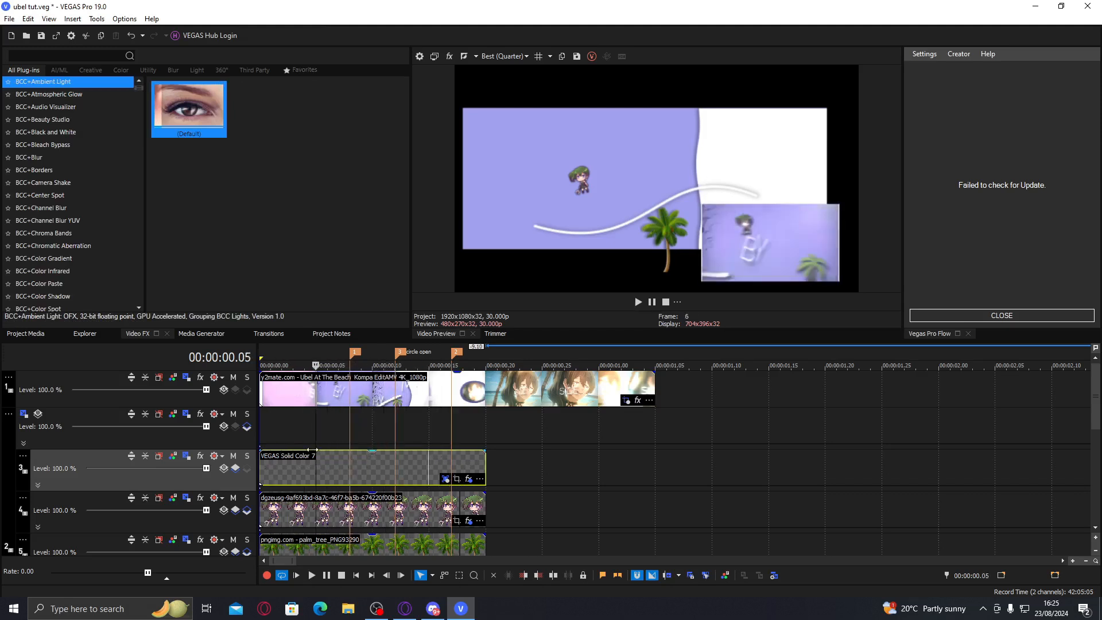
click(469, 479)
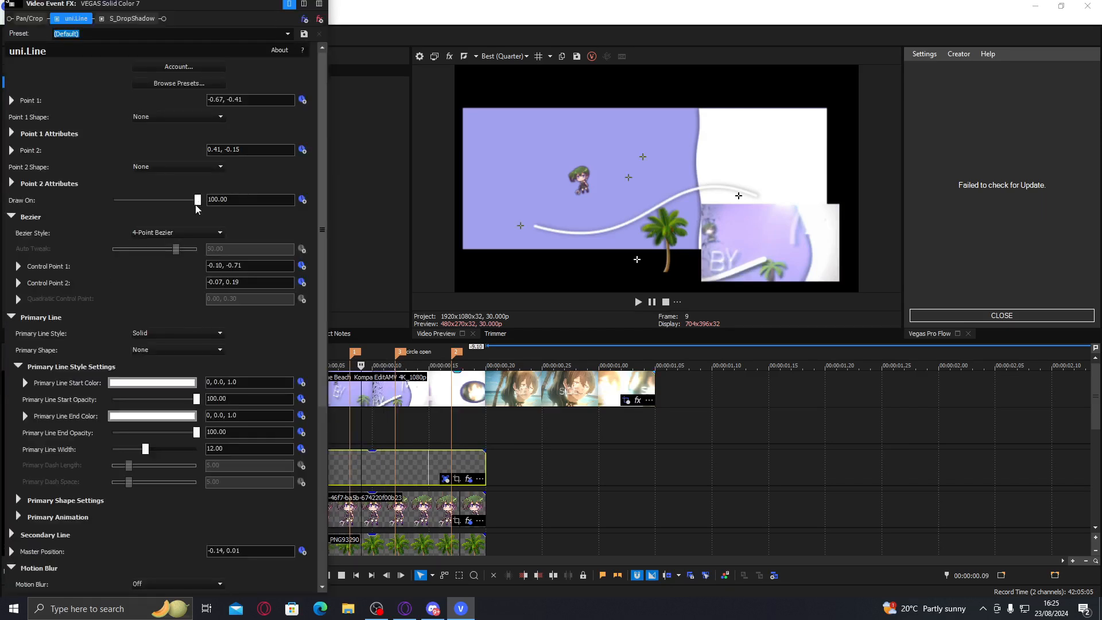
mouse_move(198, 205)
mouse_down()
mouse_move(107, 197)
mouse_move(123, 200)
mouse_up()
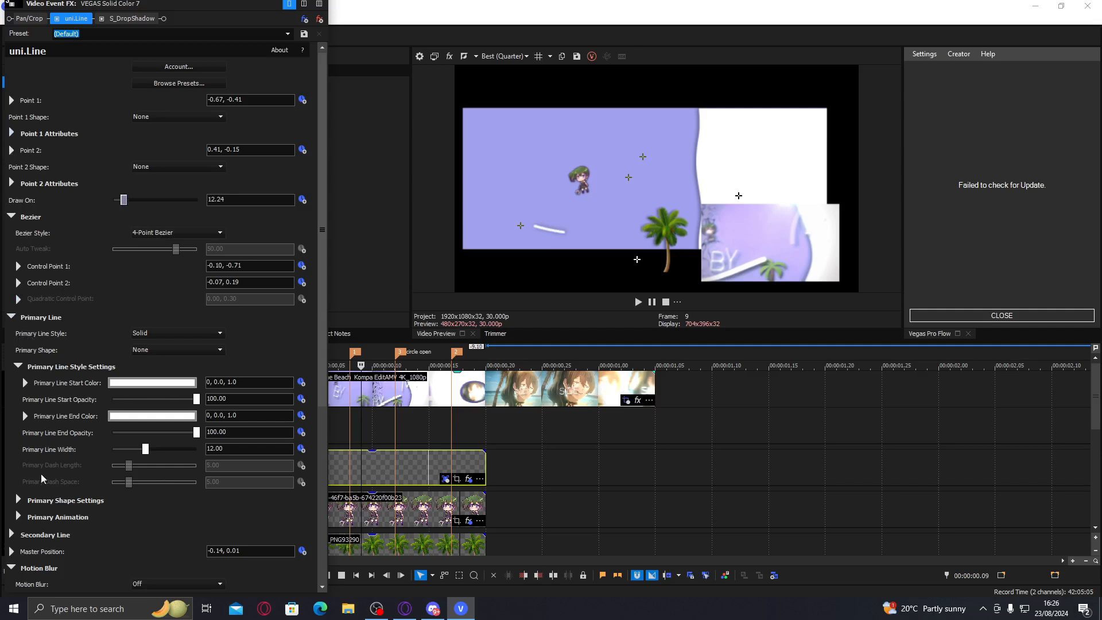
click(19, 515)
click(19, 500)
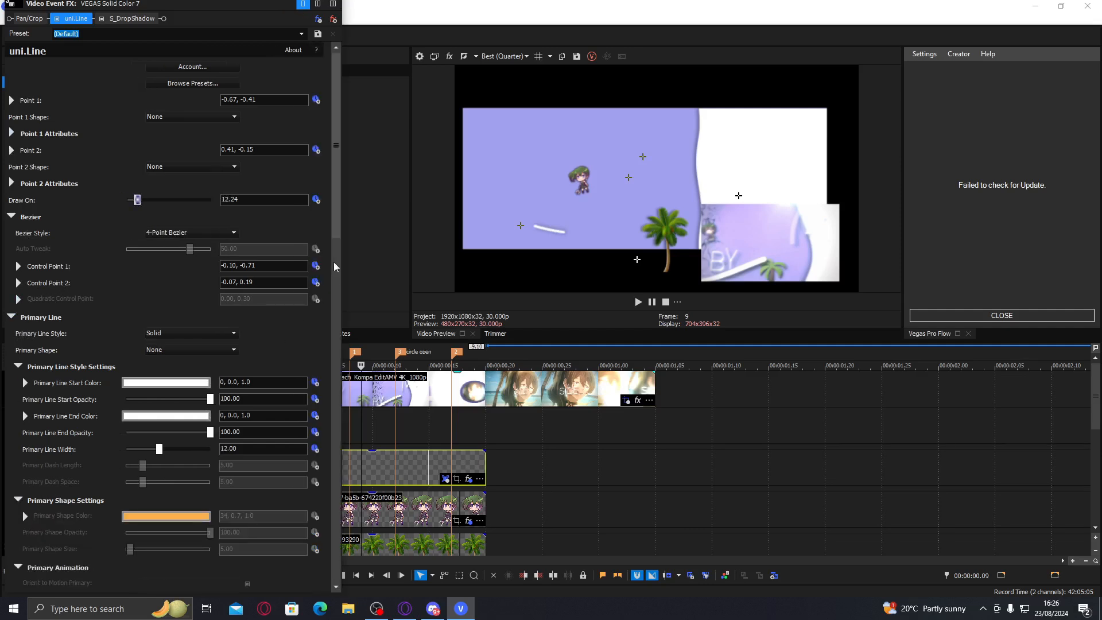
- Set the line's Primary Animation Duration to about 14.29, its Motion Blur to Medium and its Quality to High
drag(335, 237, 307, 592)
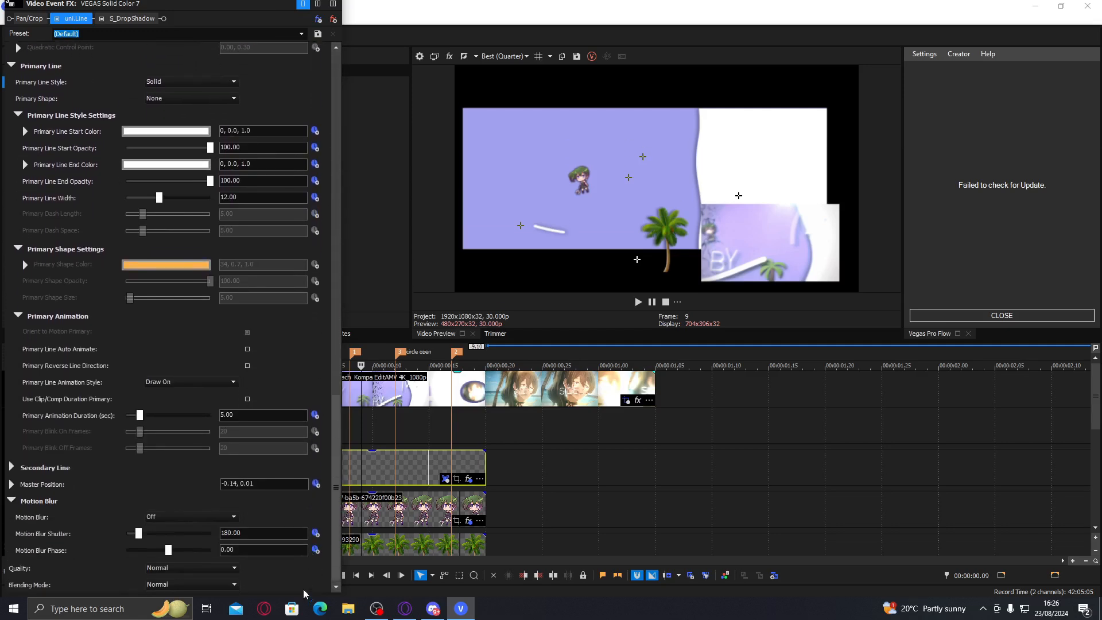
drag(137, 421, 168, 425)
click(151, 516)
click(161, 542)
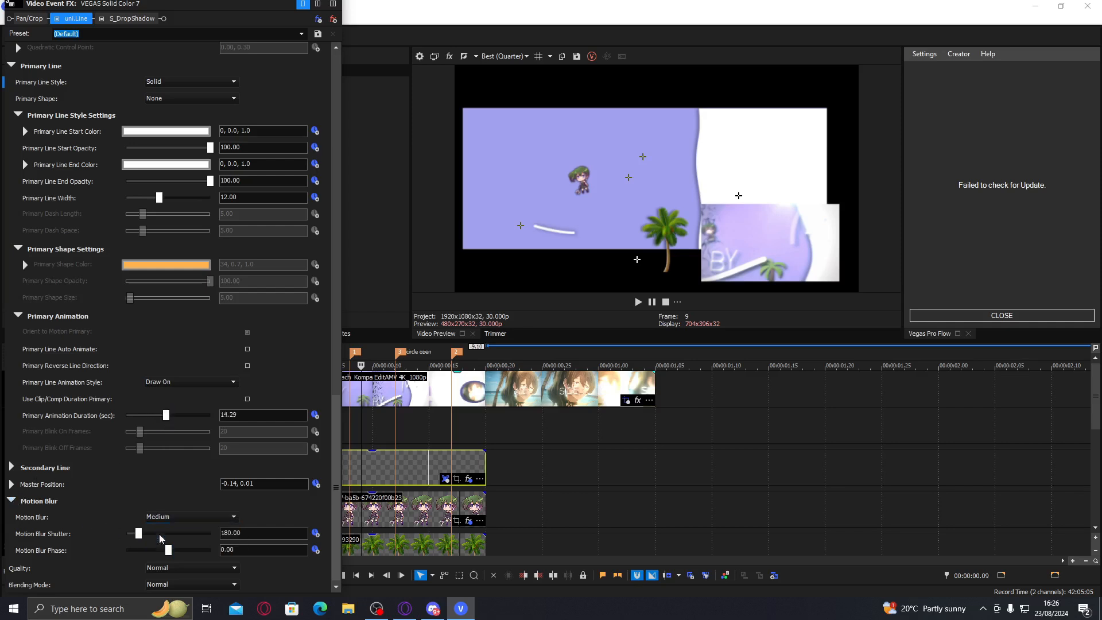
click(12, 501)
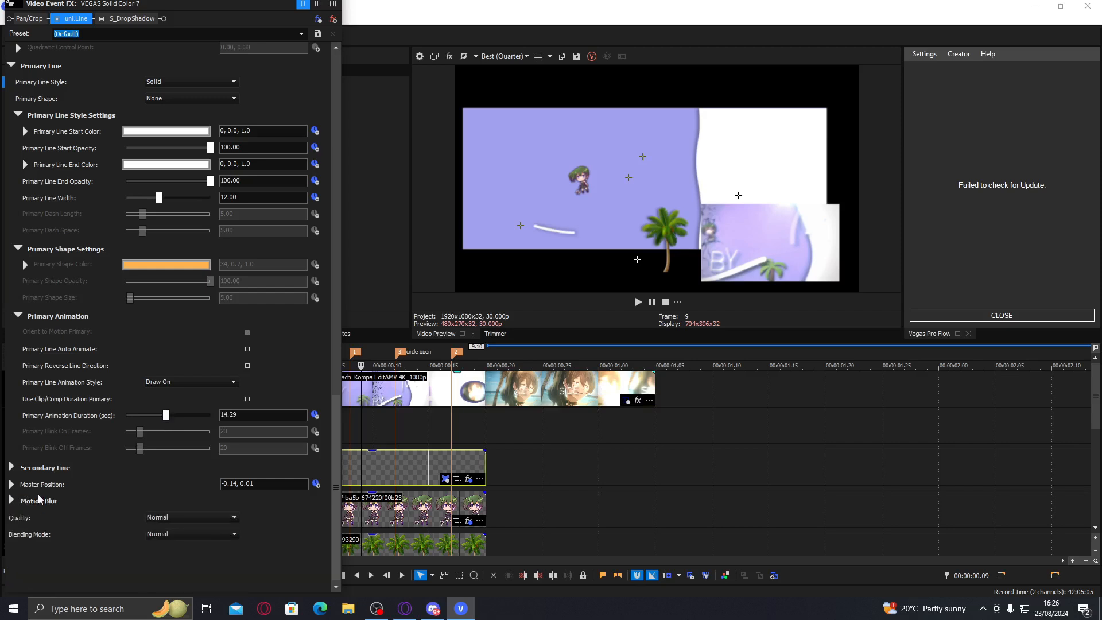
click(224, 520)
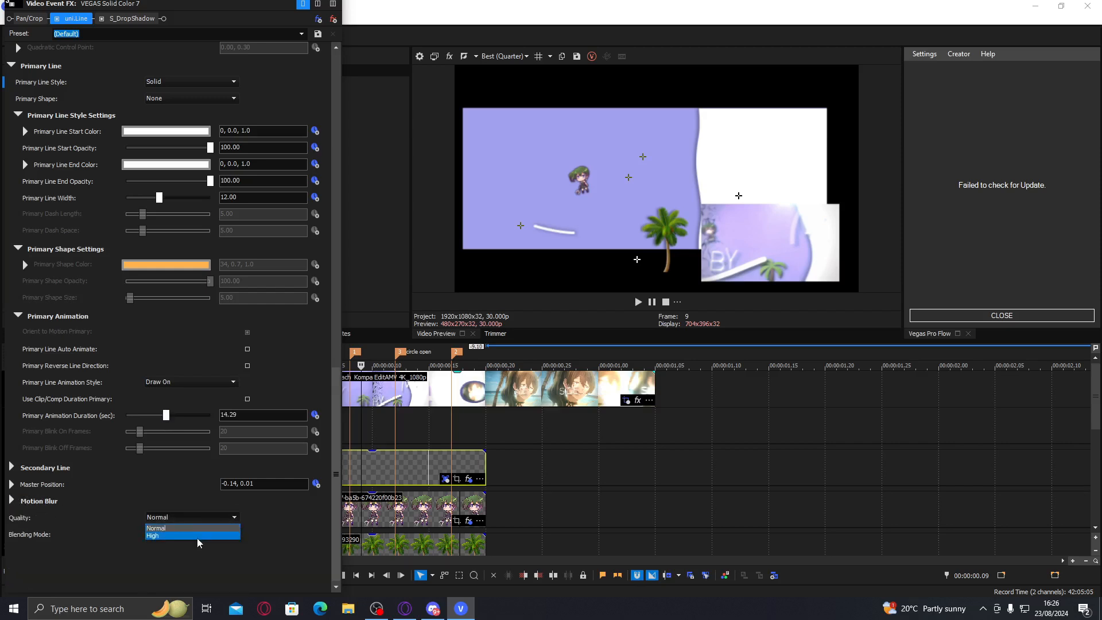
click(226, 536)
- Lower the line's Draw On to 0.00 and enable keyframe animation for it
scroll(275, 115, up, 5)
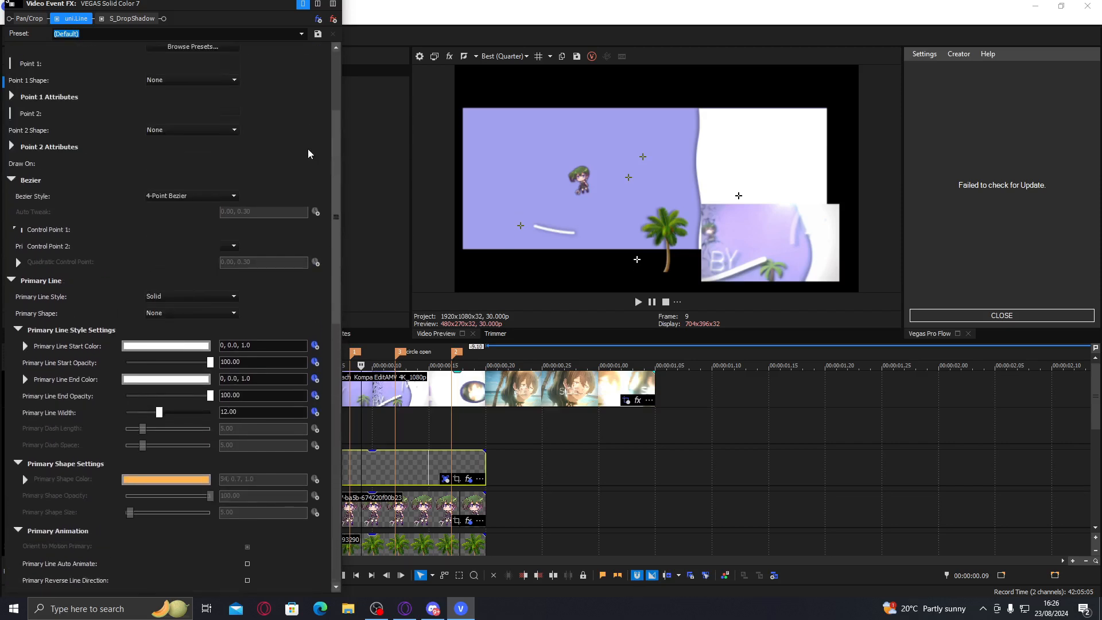
drag(138, 164, 126, 163)
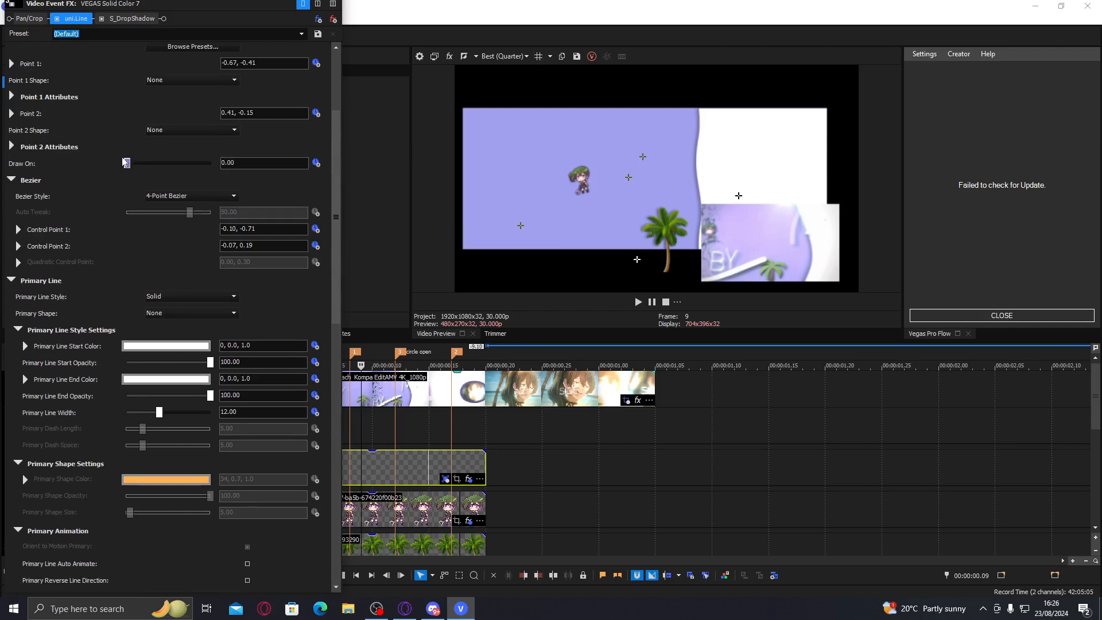
click(316, 163)
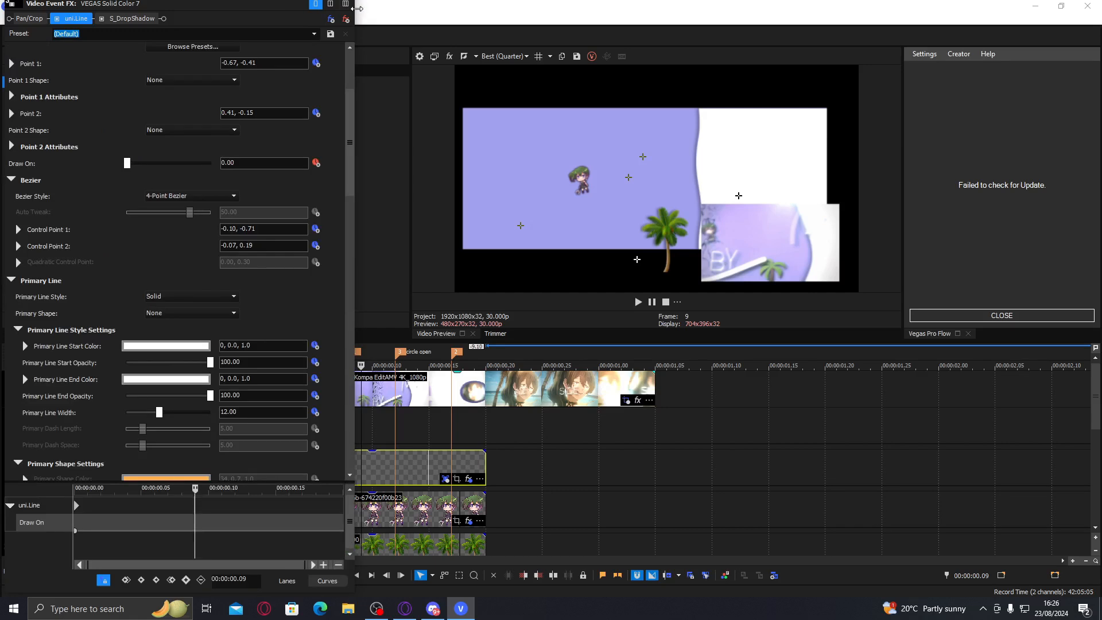
mouse_move(246, 0)
mouse_down()
mouse_move(241, 65)
mouse_move(239, 10)
mouse_up()
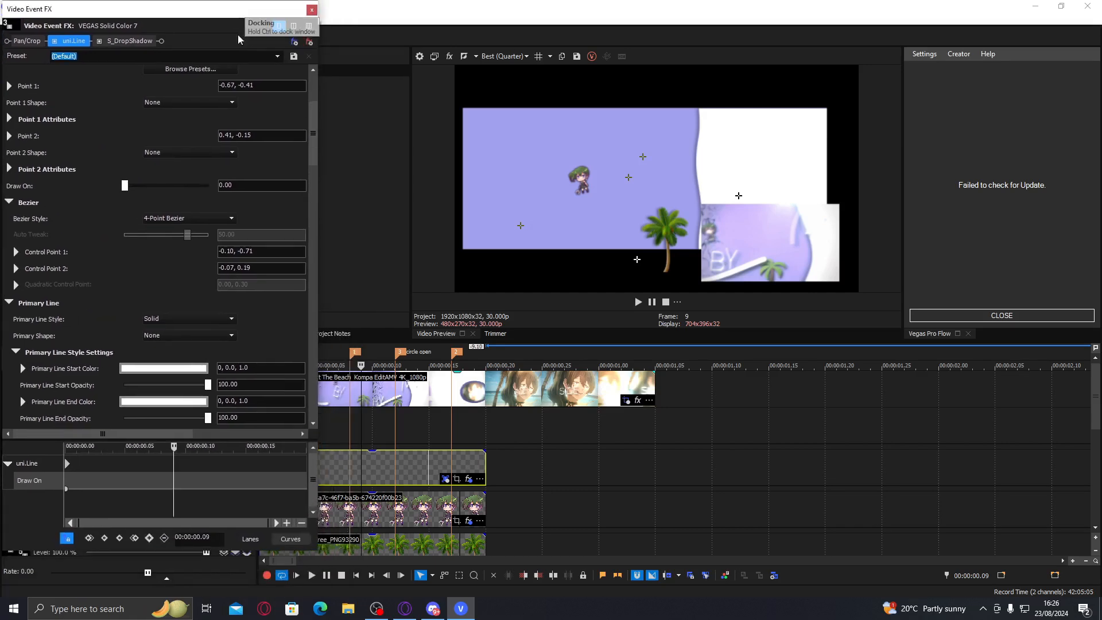
- In Vegas Pro Flow, dismiss the update message, shape the curve to 0.72, 0.00, 0.32, 0.99 and target the event's uni.Line Draw On parameter
click(349, 470)
scroll(361, 467, up, 3)
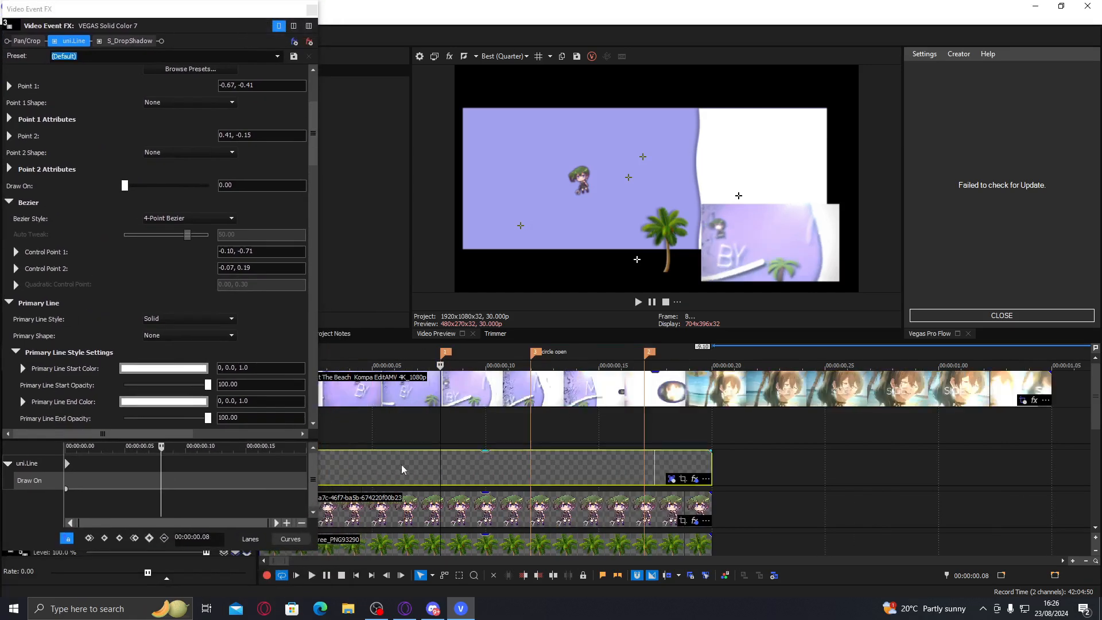
click(1001, 315)
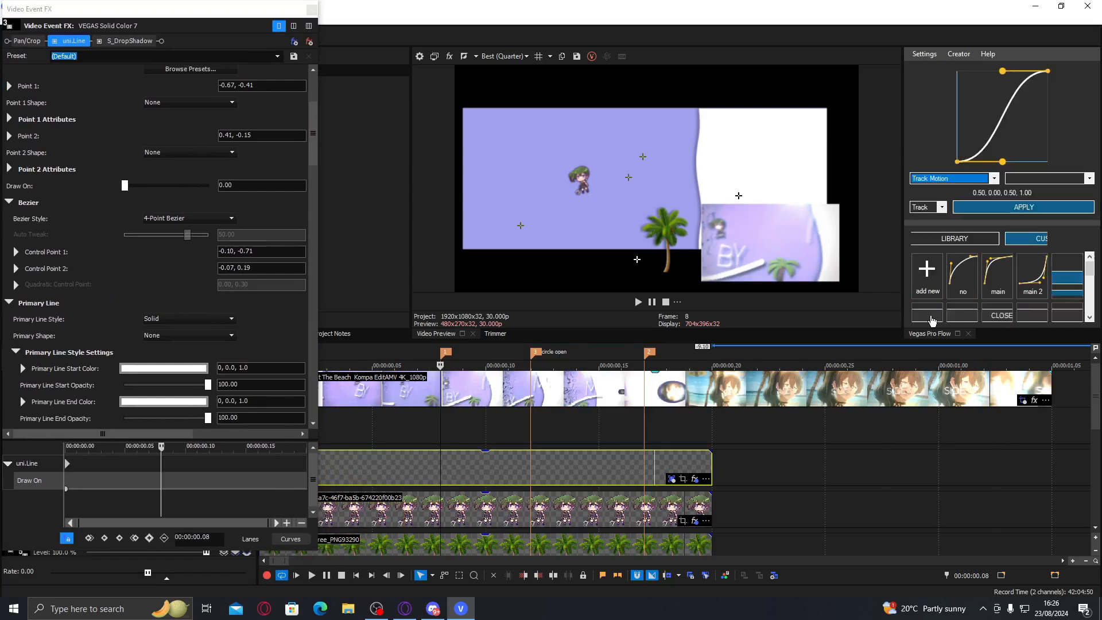
drag(1003, 76, 987, 76)
drag(1003, 162, 1022, 162)
click(981, 179)
click(981, 180)
click(944, 207)
click(924, 223)
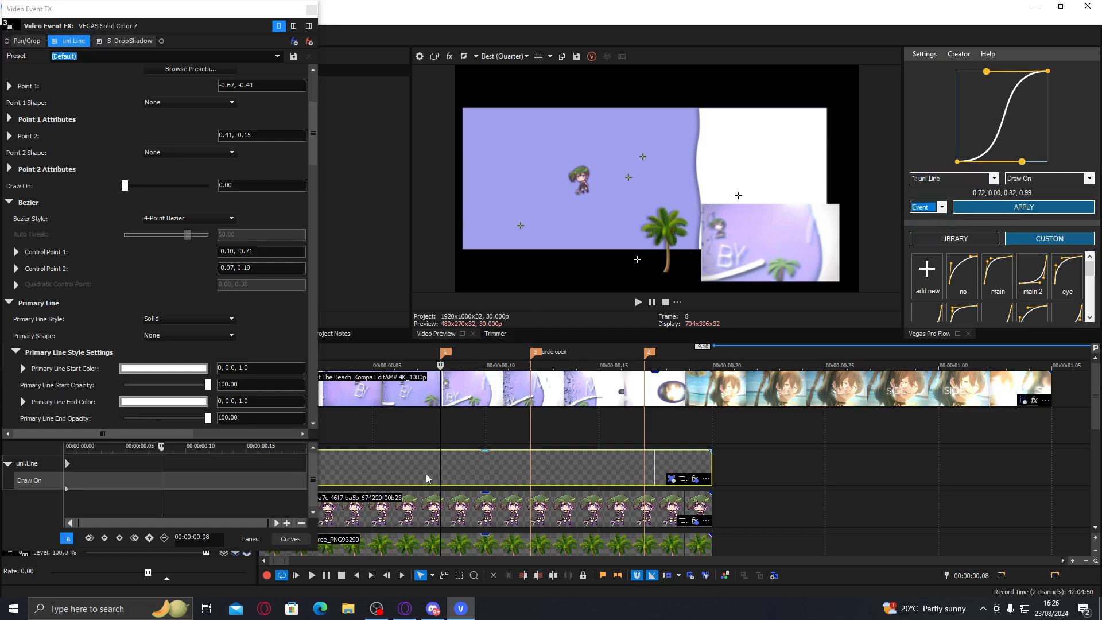
- Add a Draw On keyframe of about 7.48 at frame 5 of the line and close its effect settings
drag(439, 474, 373, 474)
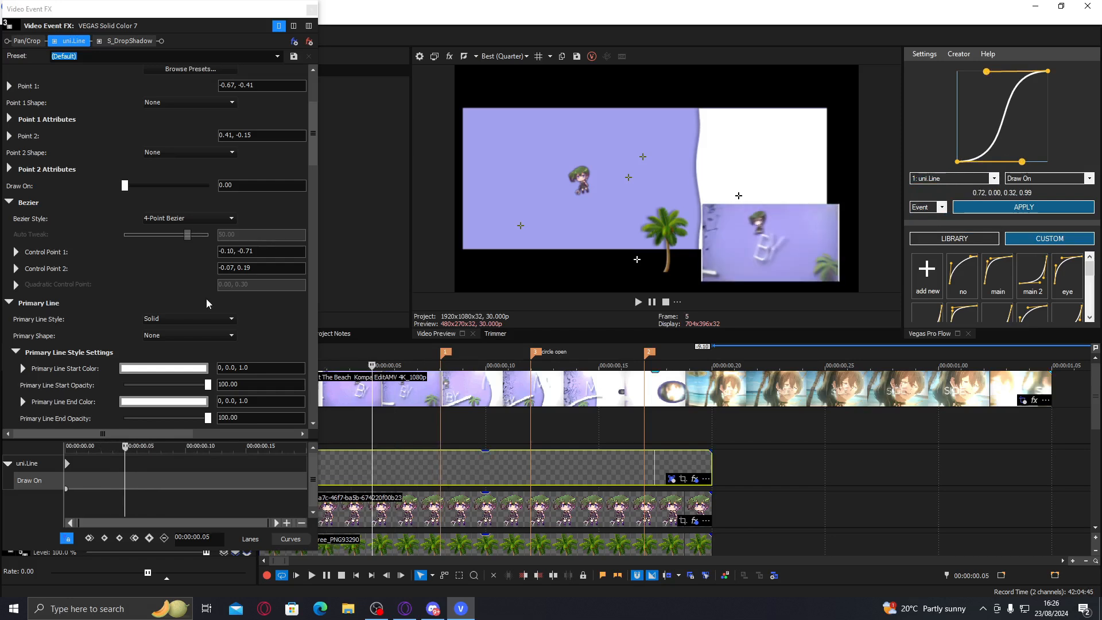
mouse_move(125, 185)
mouse_down()
mouse_move(152, 189)
mouse_move(130, 185)
mouse_up()
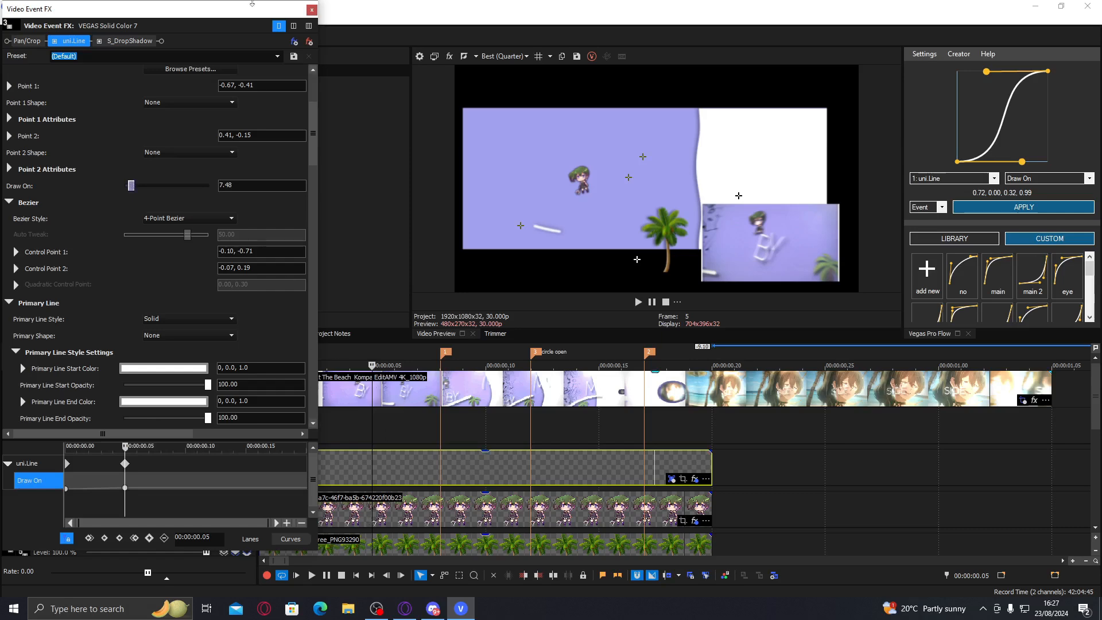
click(310, 10)
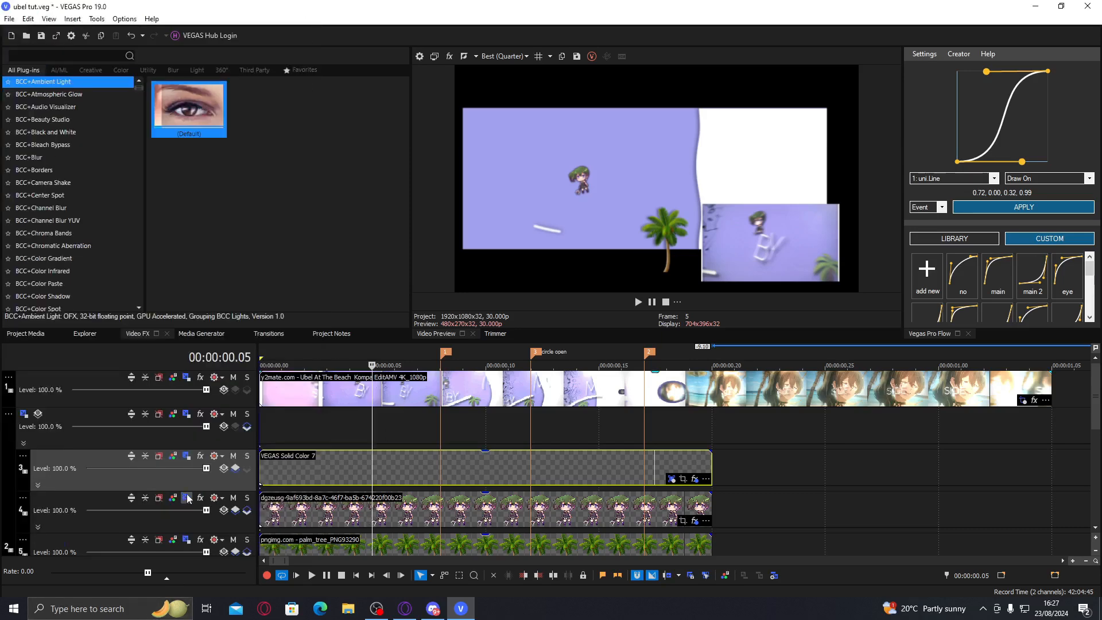
- At frame 5, shift the chibi character's Track Motion to about X -877.07 and delete the track's keyframe at frame 0
click(146, 497)
scroll(303, 218, up, 4)
drag(260, 225, 330, 240)
scroll(349, 230, up, 2)
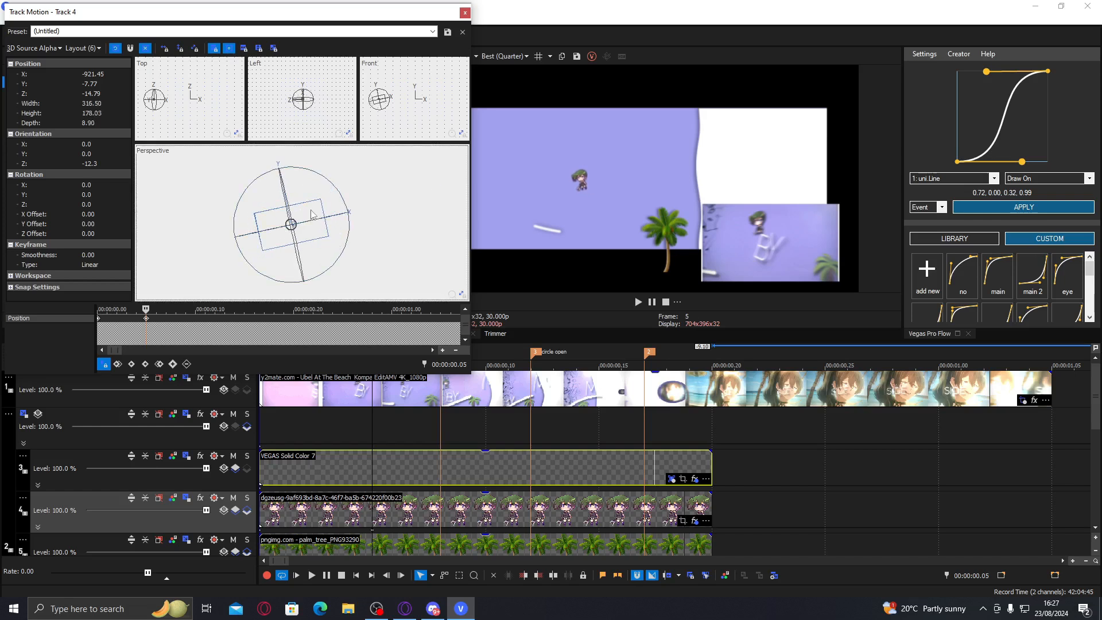
drag(152, 95, 161, 93)
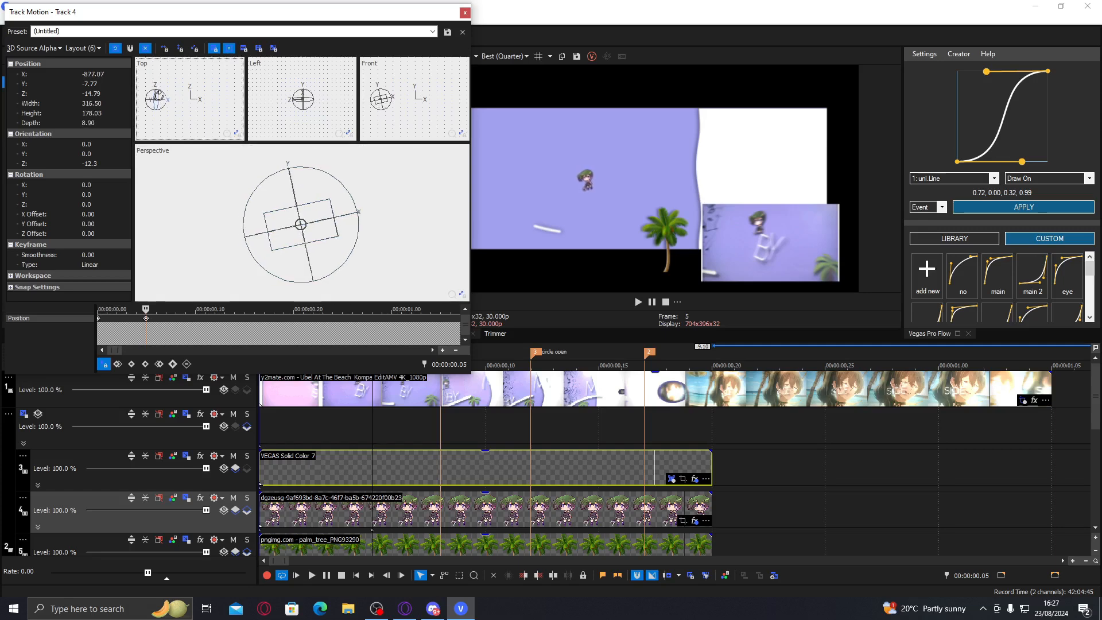
click(464, 12)
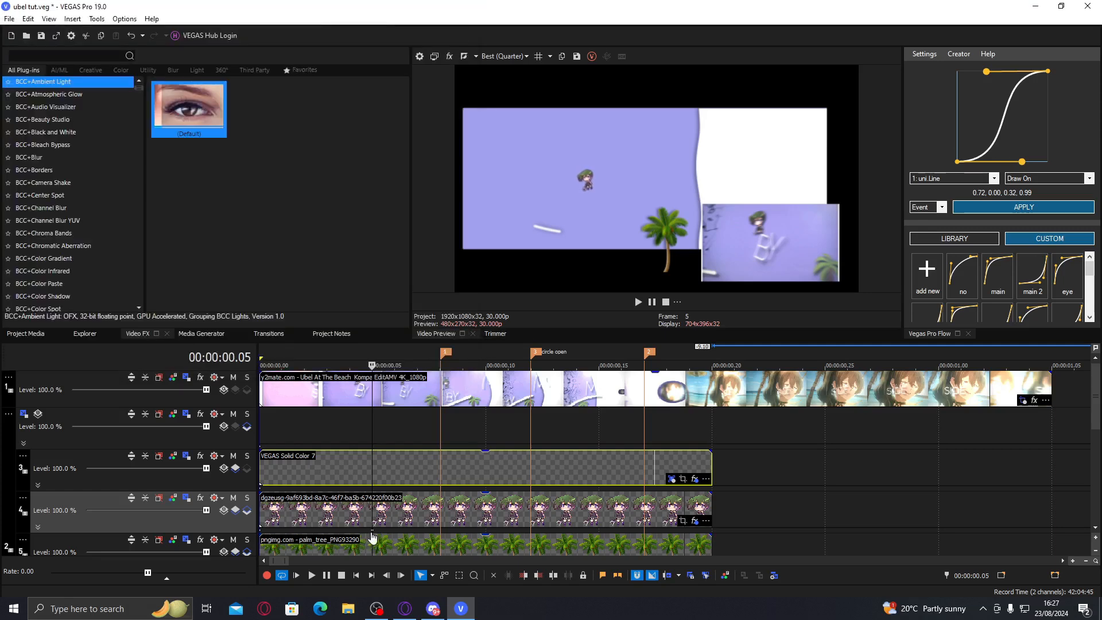
right_click(261, 530)
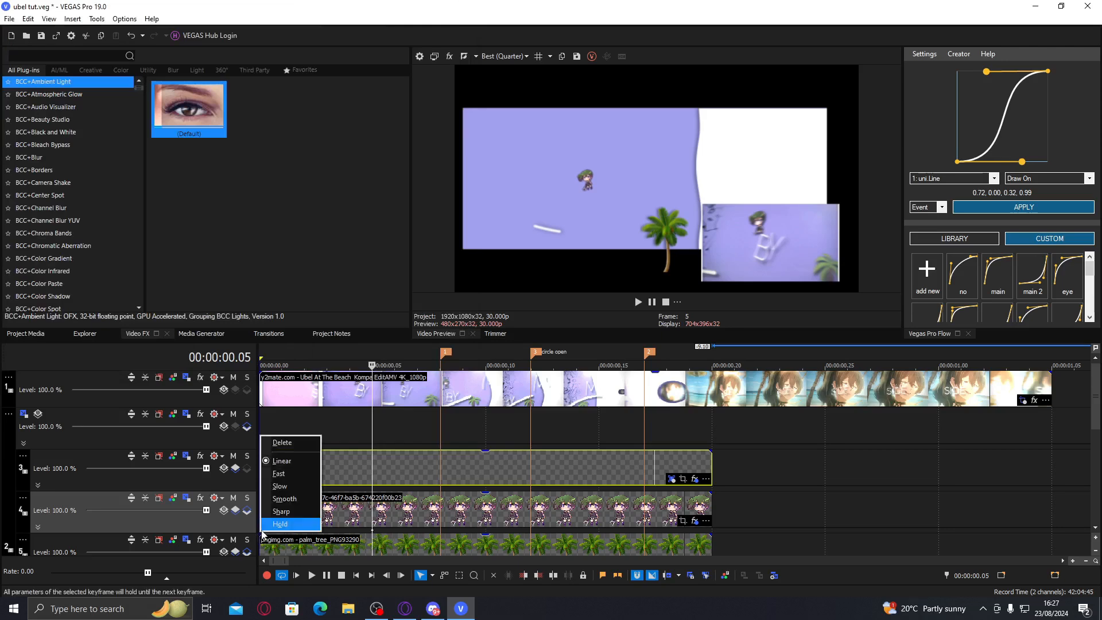
click(289, 443)
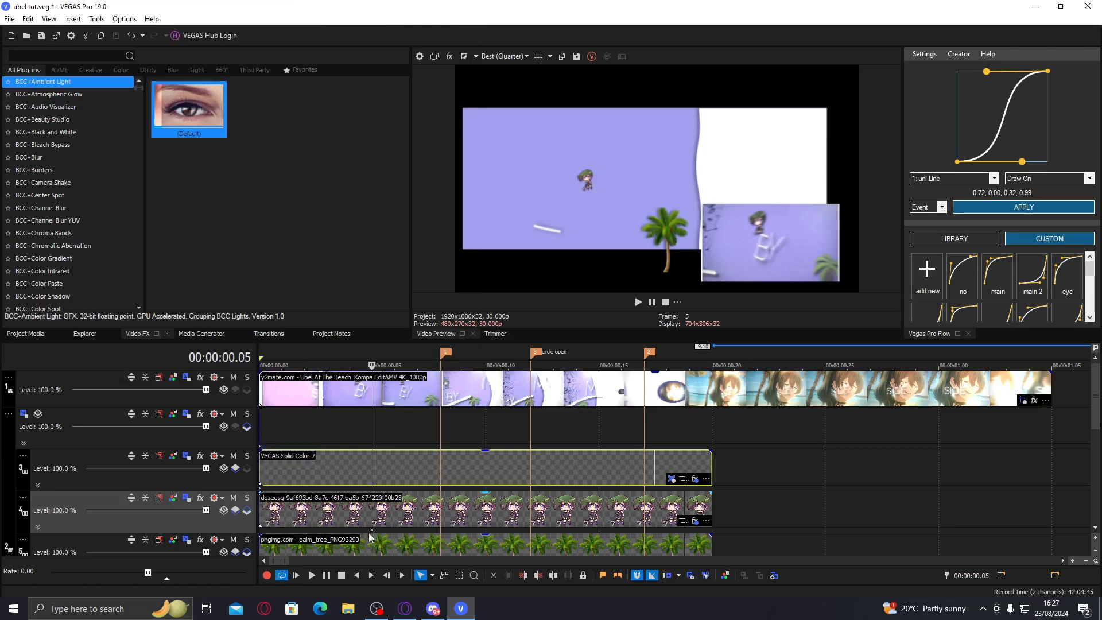
- Keyframe the line's Draw On at about 11.56 at frame 5, 53.06 at frame 10 and 85.71 at frame 15
click(187, 457)
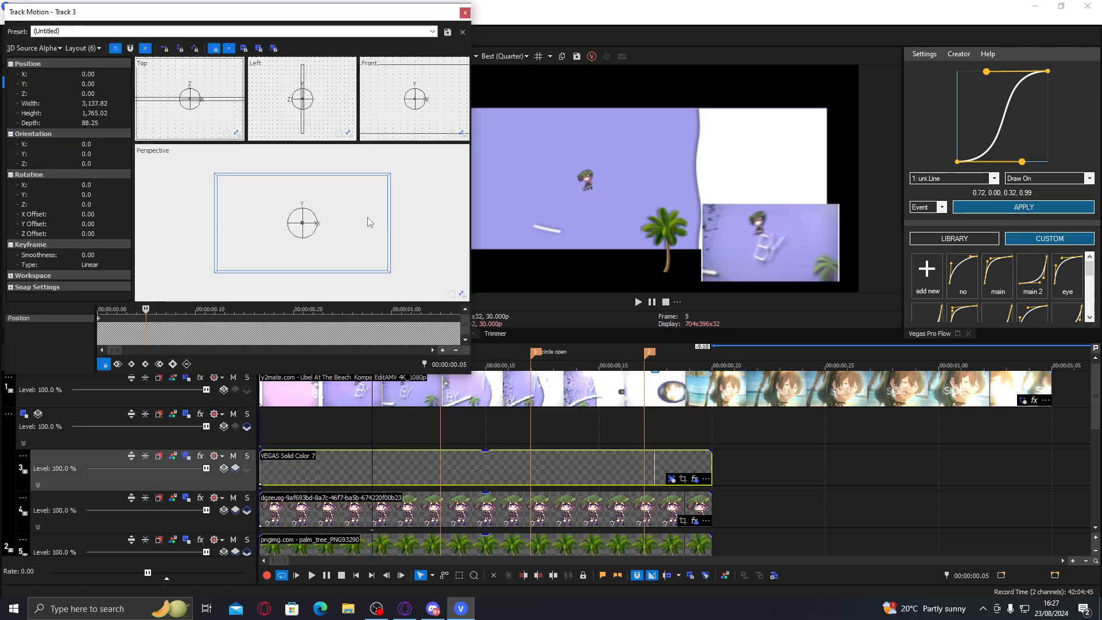
click(466, 13)
click(695, 479)
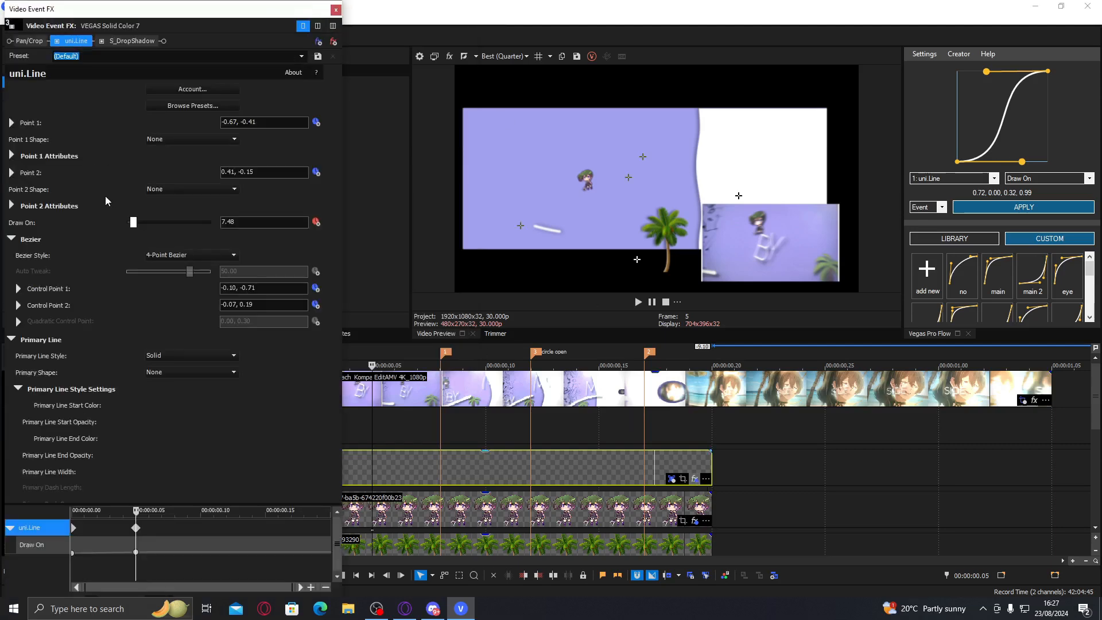
click(135, 224)
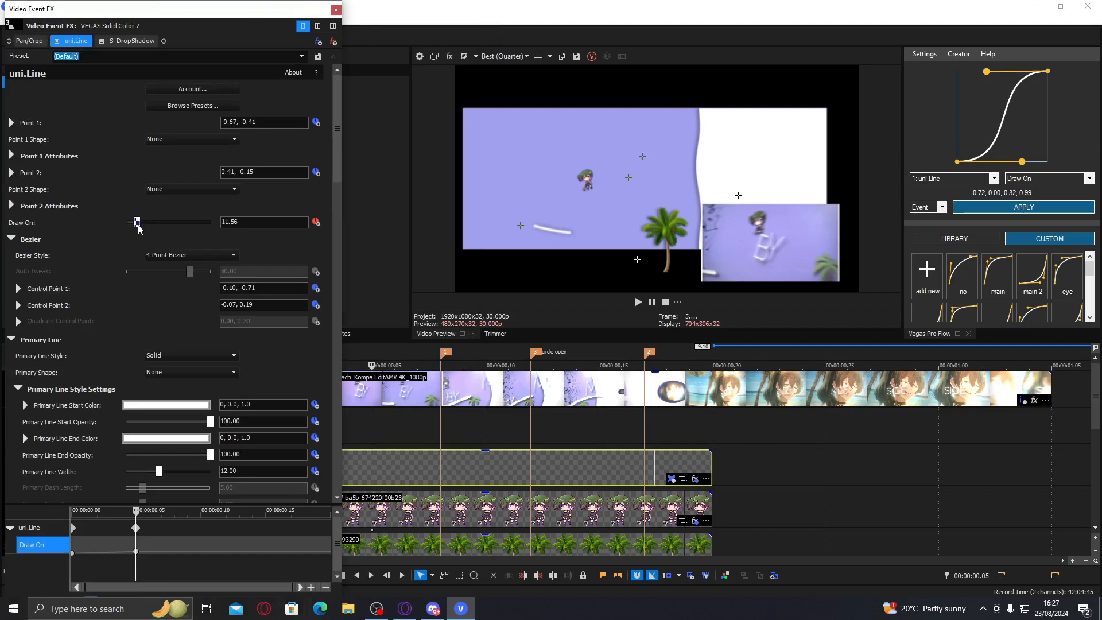
click(486, 464)
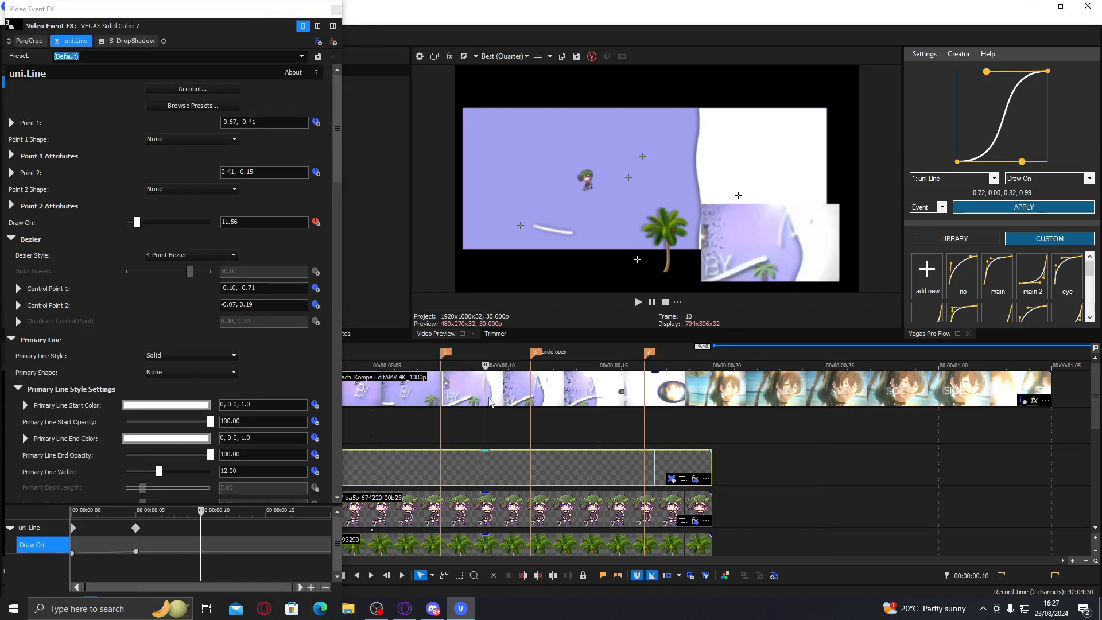
drag(137, 223, 172, 217)
drag(488, 474, 600, 473)
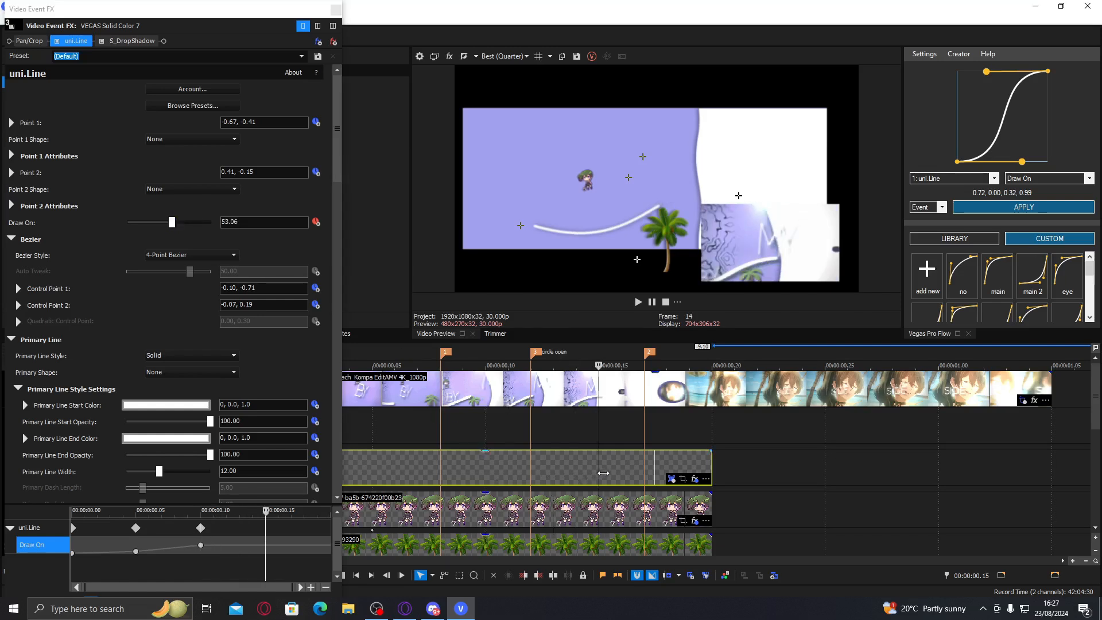
drag(175, 226, 201, 228)
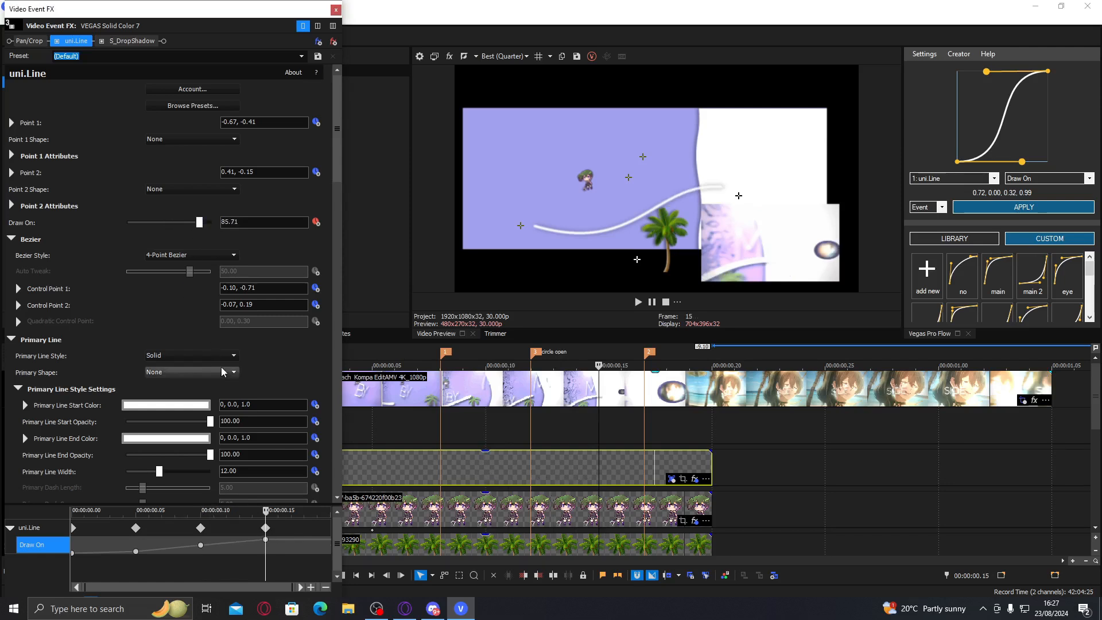
- Raise the line's Draw On slightly at the frame 5 keyframe and close the effect settings
click(135, 551)
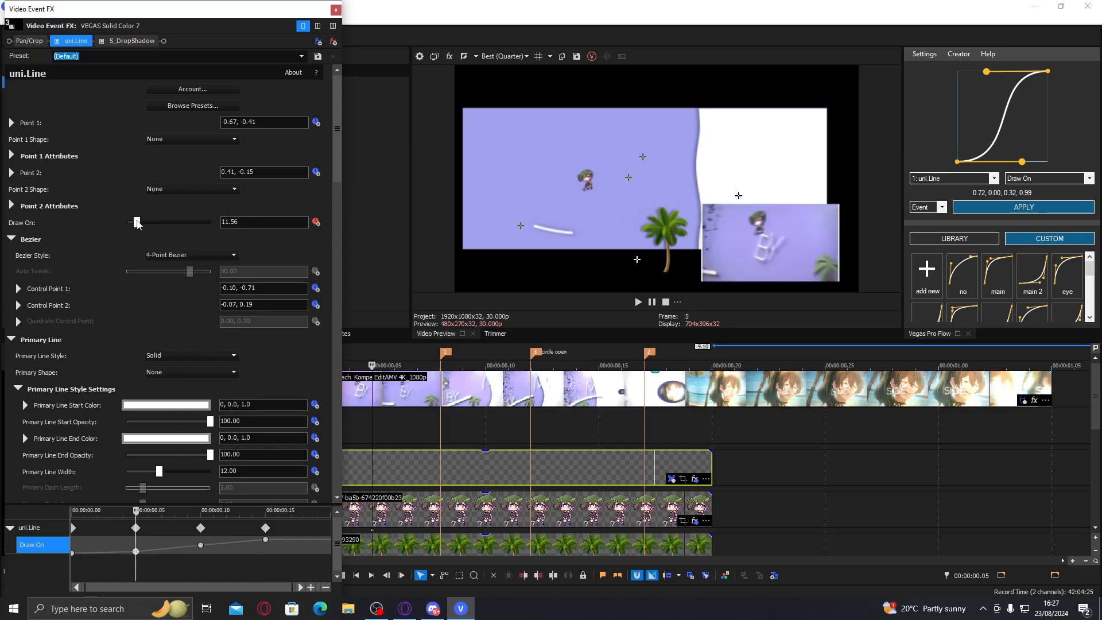
drag(141, 225, 142, 225)
click(335, 10)
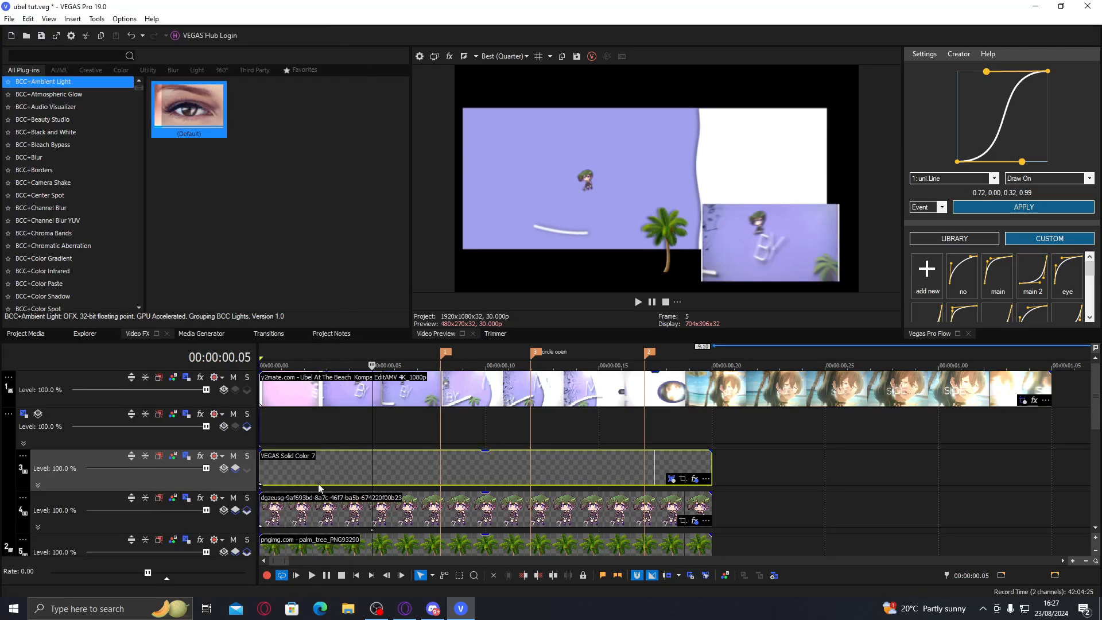
- Apply an easing curve to the line's Draw On between frames 0 and 5, and shape the curve to about 0.60, 0.03, 0.32, 0.94
click(306, 466)
drag(1022, 162, 954, 129)
drag(983, 77, 1010, 77)
drag(961, 126, 992, 165)
click(993, 205)
drag(1011, 75, 985, 73)
drag(991, 161, 1011, 159)
drag(987, 73, 986, 77)
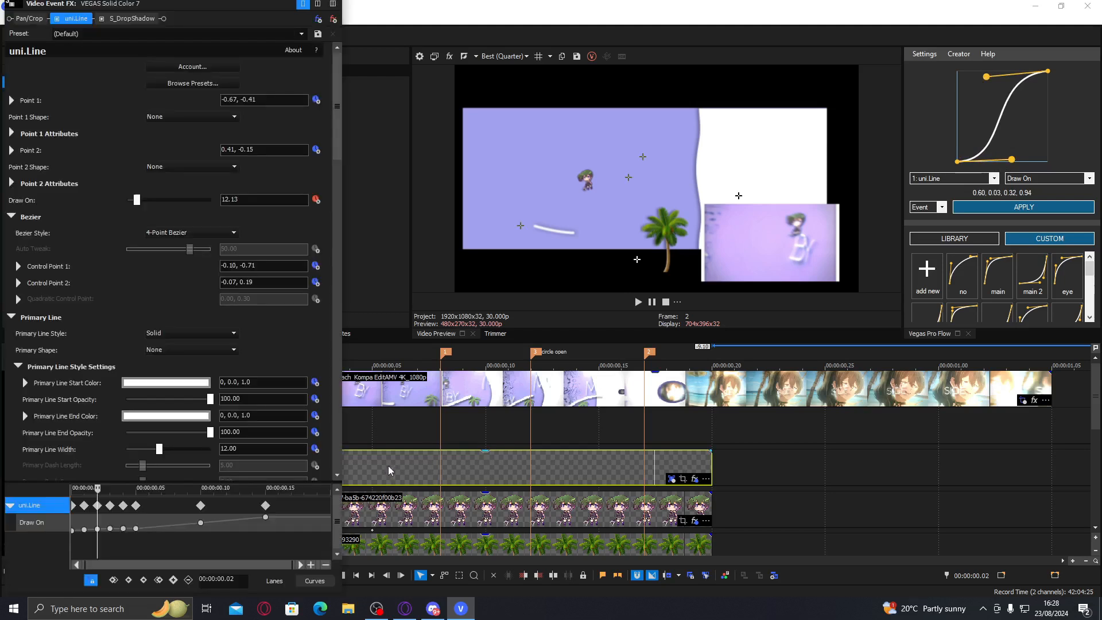
- Apply the same easing curve to the line's Draw On between frames 5 and 10 and between frames 10 and 15
click(395, 469)
click(1025, 207)
click(487, 464)
click(502, 472)
click(527, 480)
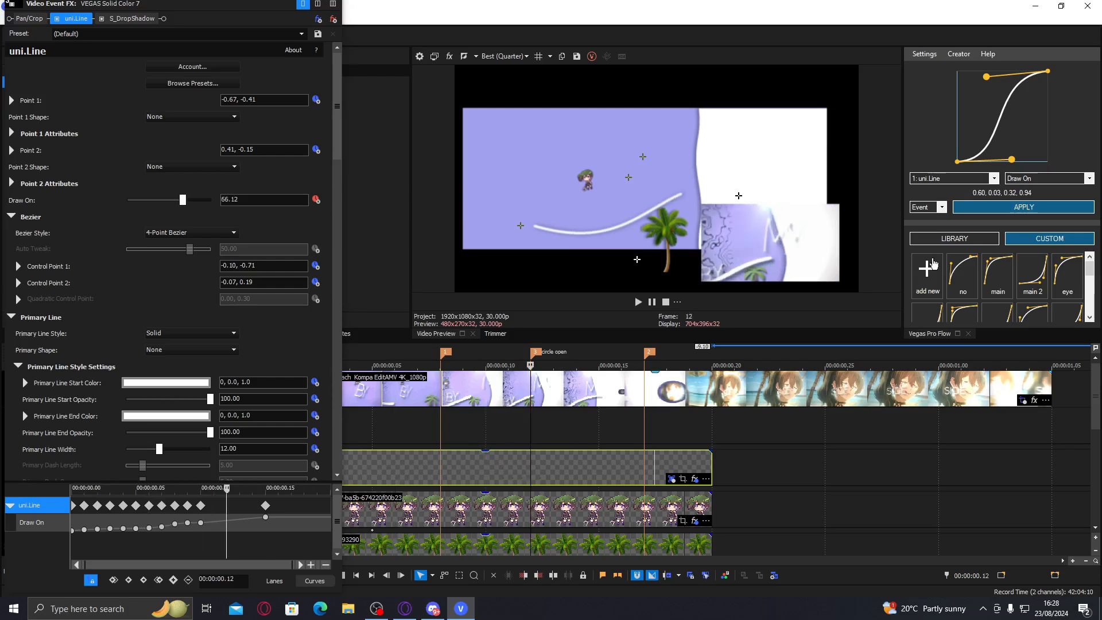
click(1043, 209)
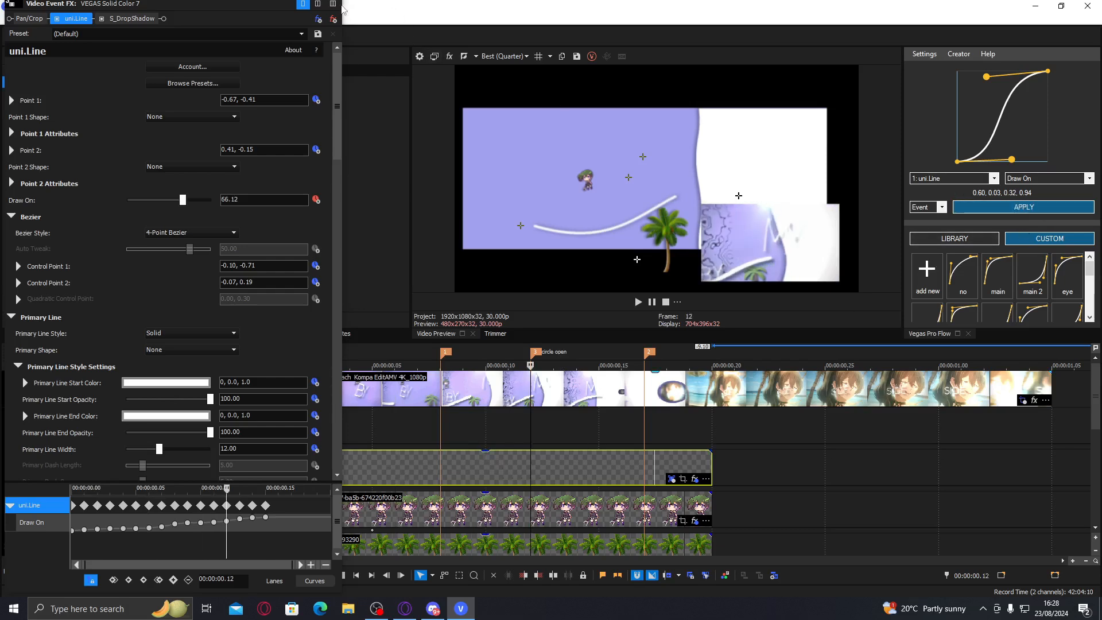
drag(338, 3, 333, 22)
click(325, 10)
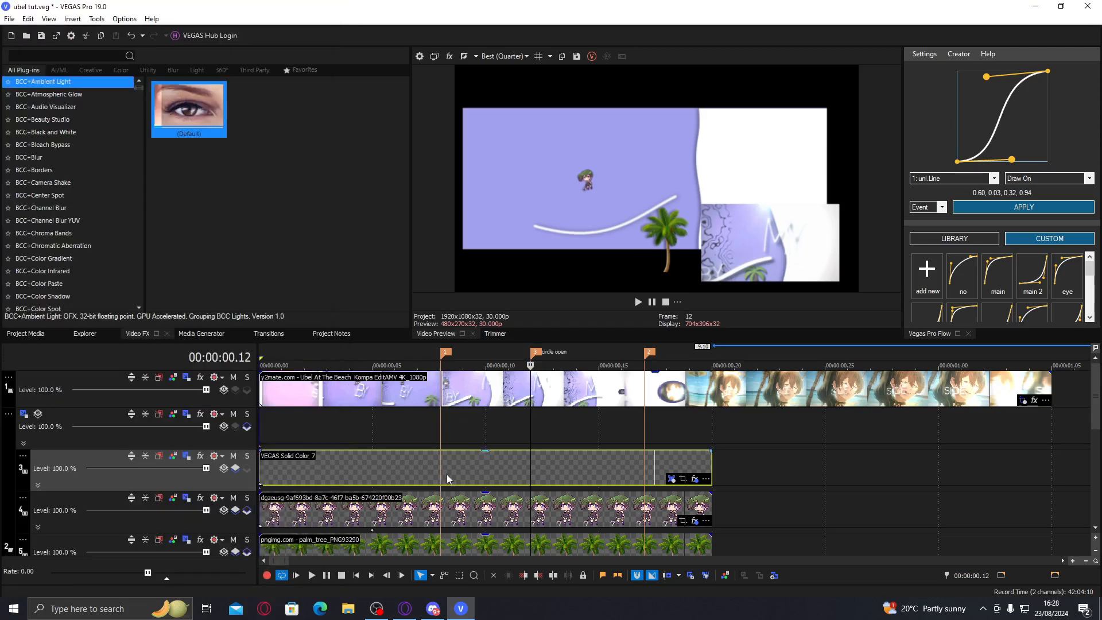
- Save the project and add the BCC Motion Blur effect to the VEGAS Solid Color 7 line event
click(396, 466)
key(ctrl+s)
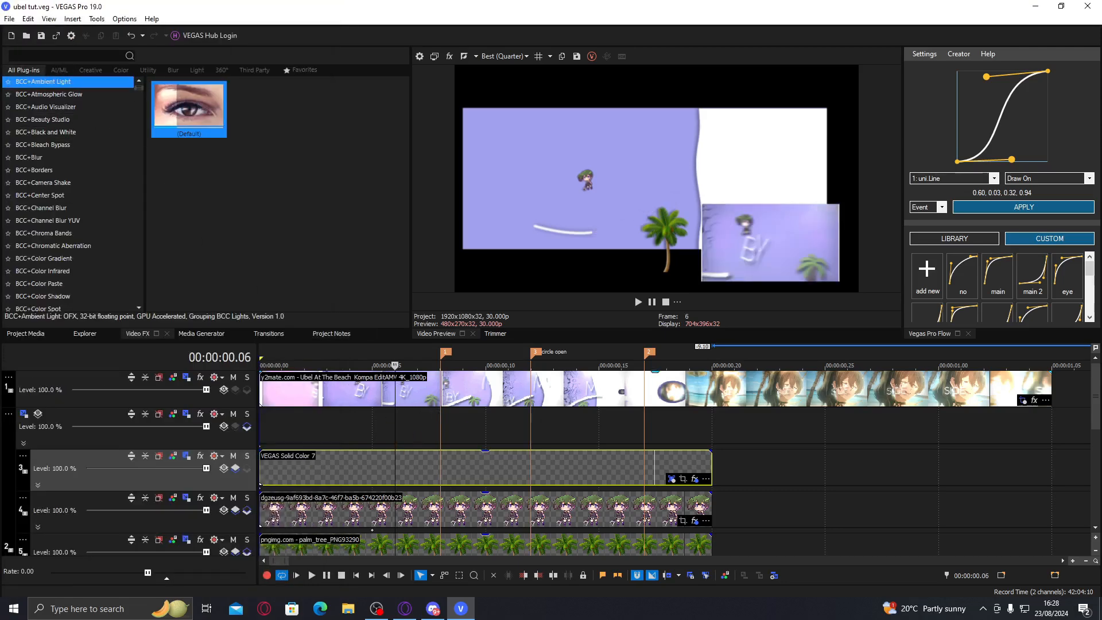
text(bcc motion)
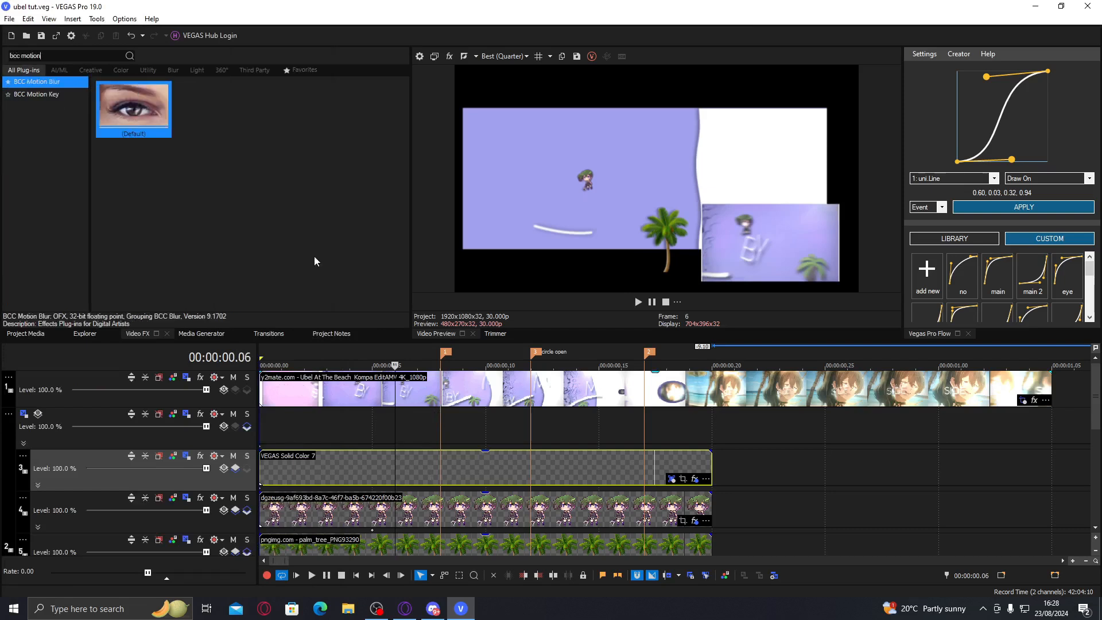
click(428, 477)
double_click(128, 98)
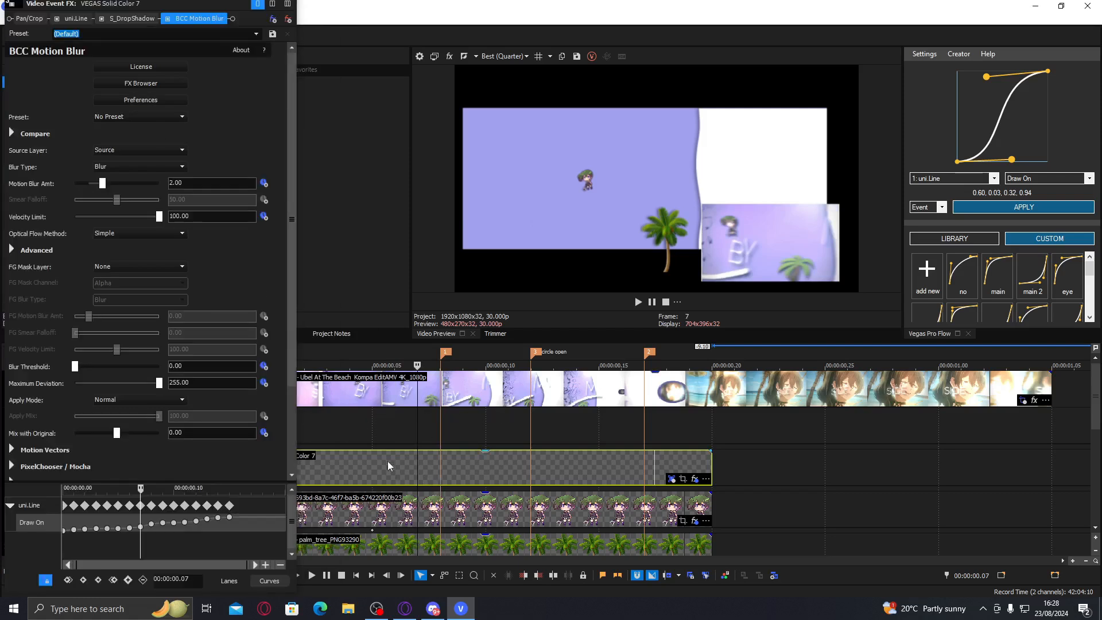
- Set the BCC Motion Blur amount to about 0.69 and its Blur Type to Smear
drag(102, 183, 96, 185)
click(115, 166)
click(114, 182)
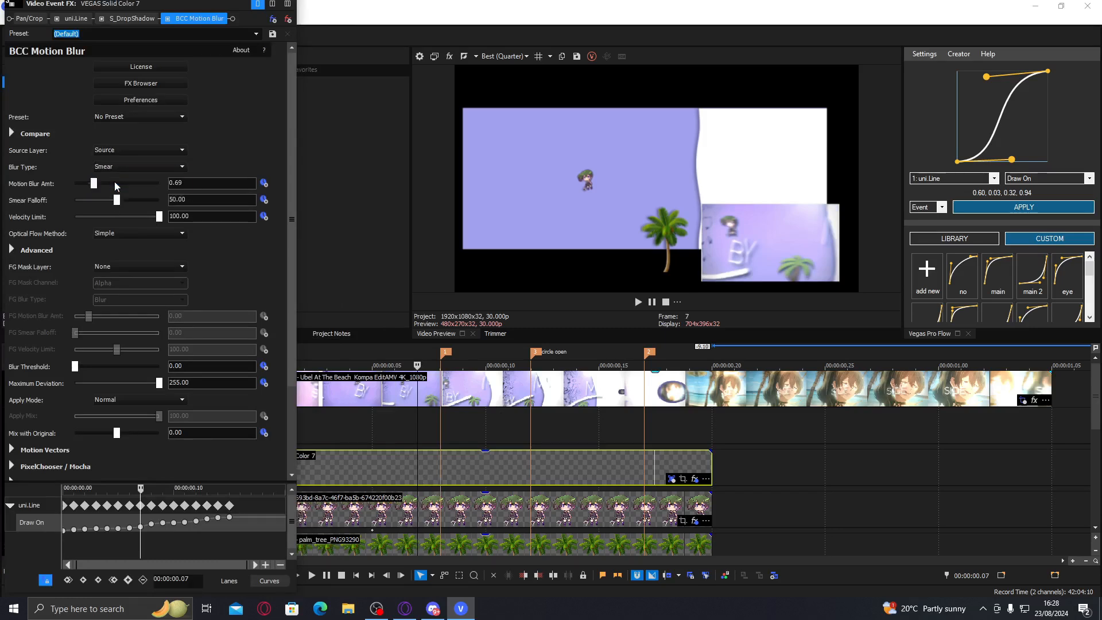
- Replace the line event's BCC Motion Blur with RSMB preset 1, set Main_BG Blur Amt to about 0.12, and save the project
click(288, 19)
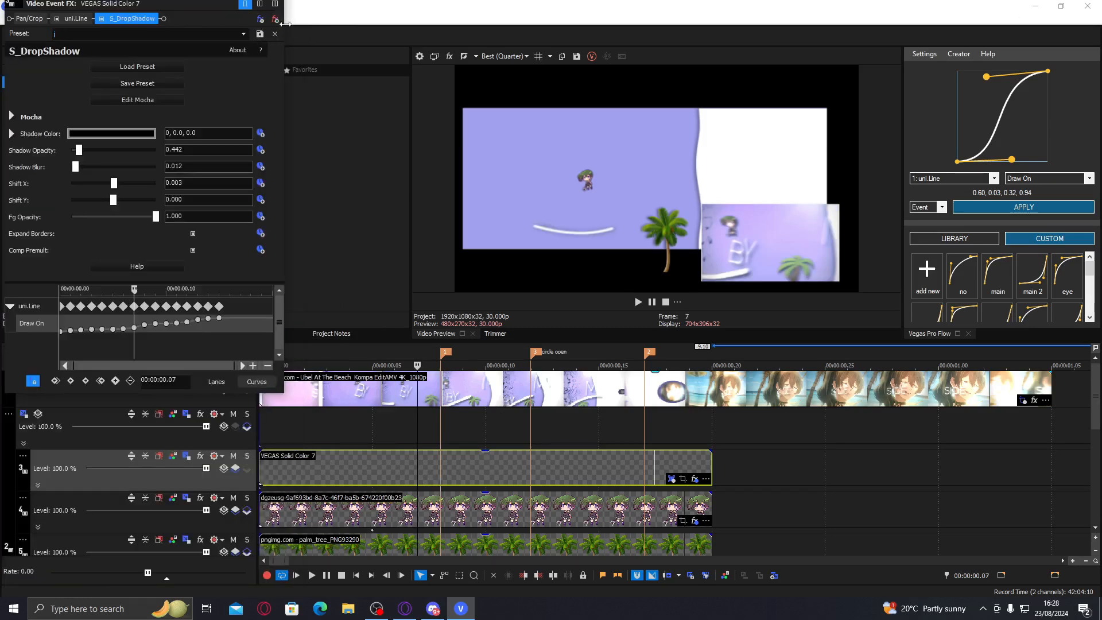
click(91, 40)
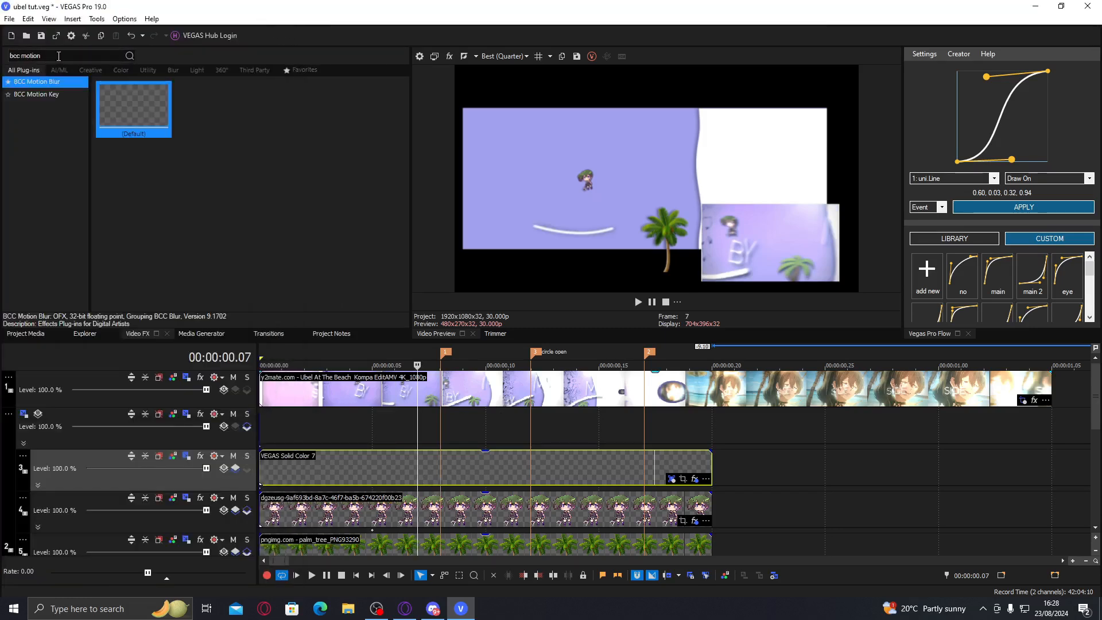
drag(56, 56, 1, 59)
text(rsmb)
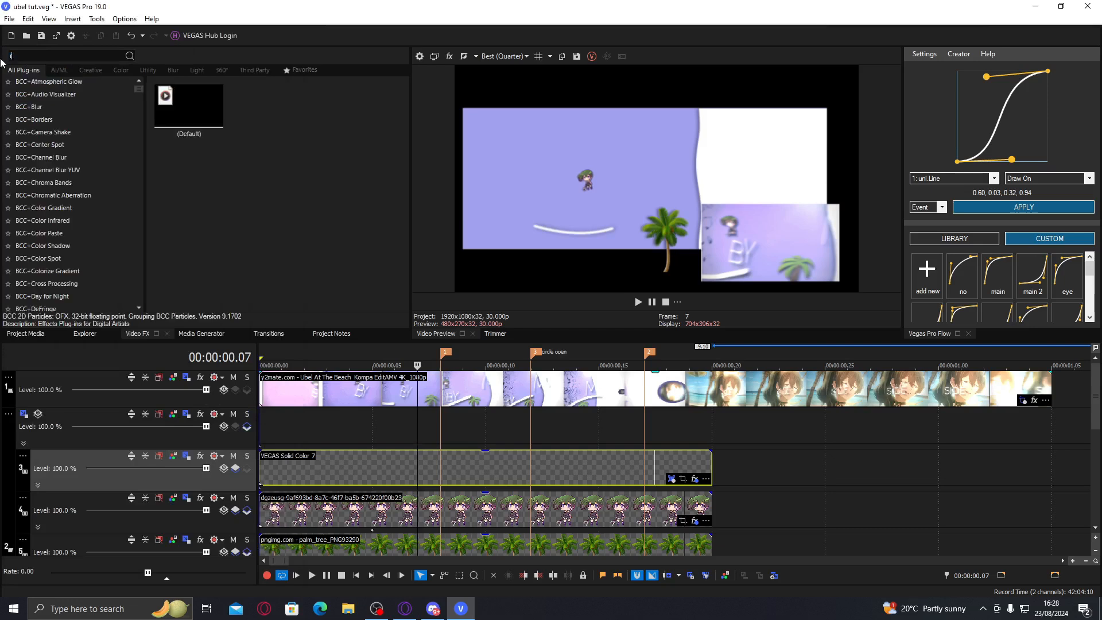
double_click(96, 97)
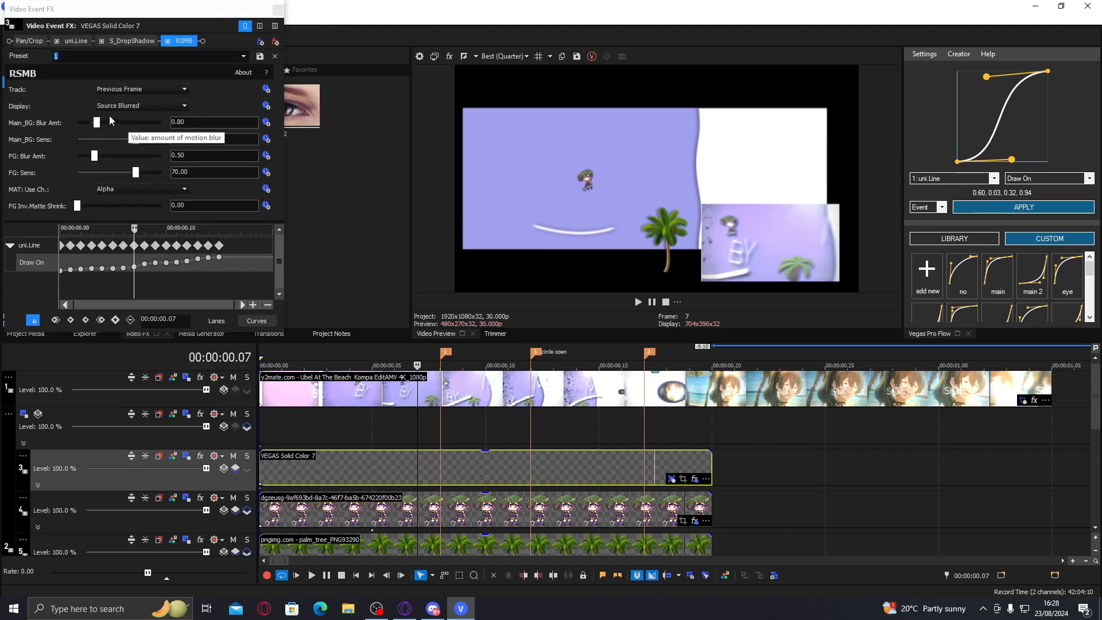
drag(97, 123, 96, 126)
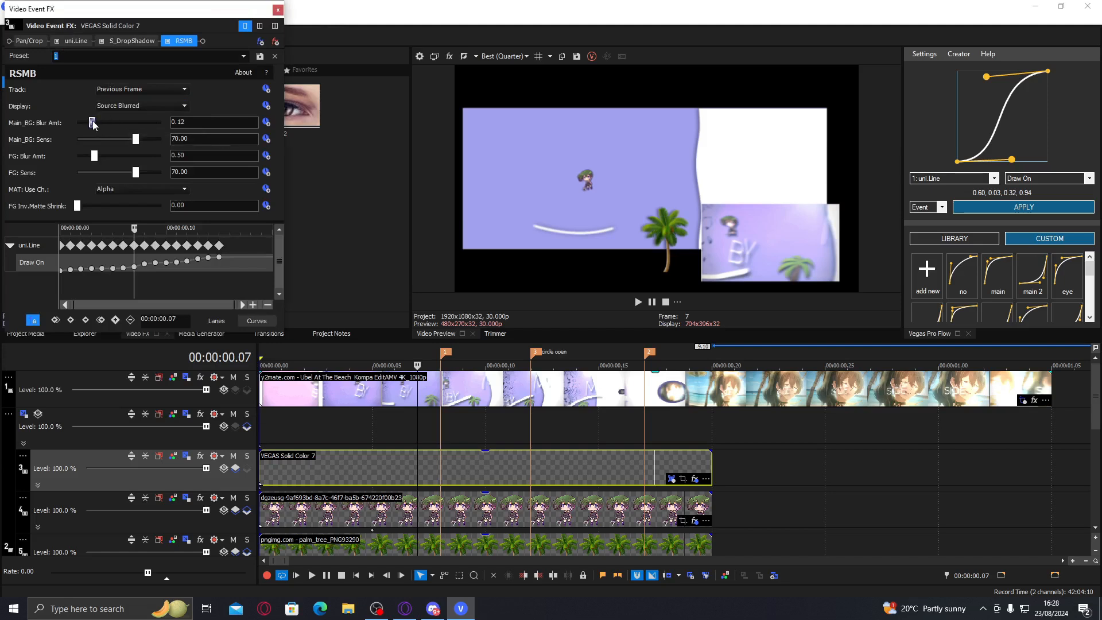
click(277, 9)
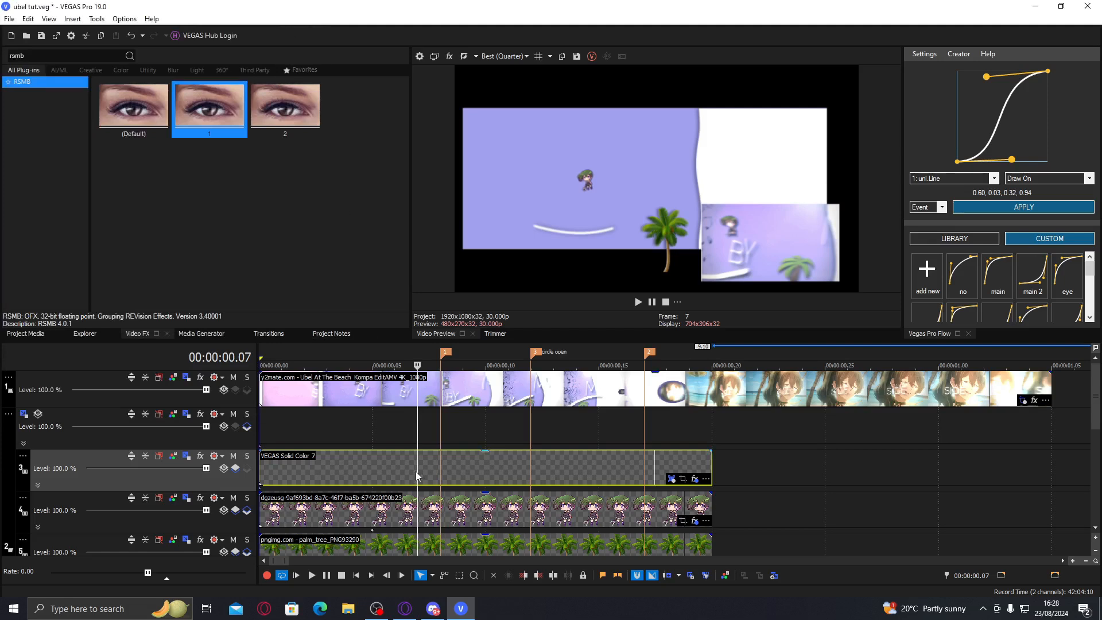
drag(418, 473, 532, 471)
key(ctrl+s)
- Insert an empty video track above the line as a child of the parent track, and duplicate it
right_click(731, 469)
click(763, 323)
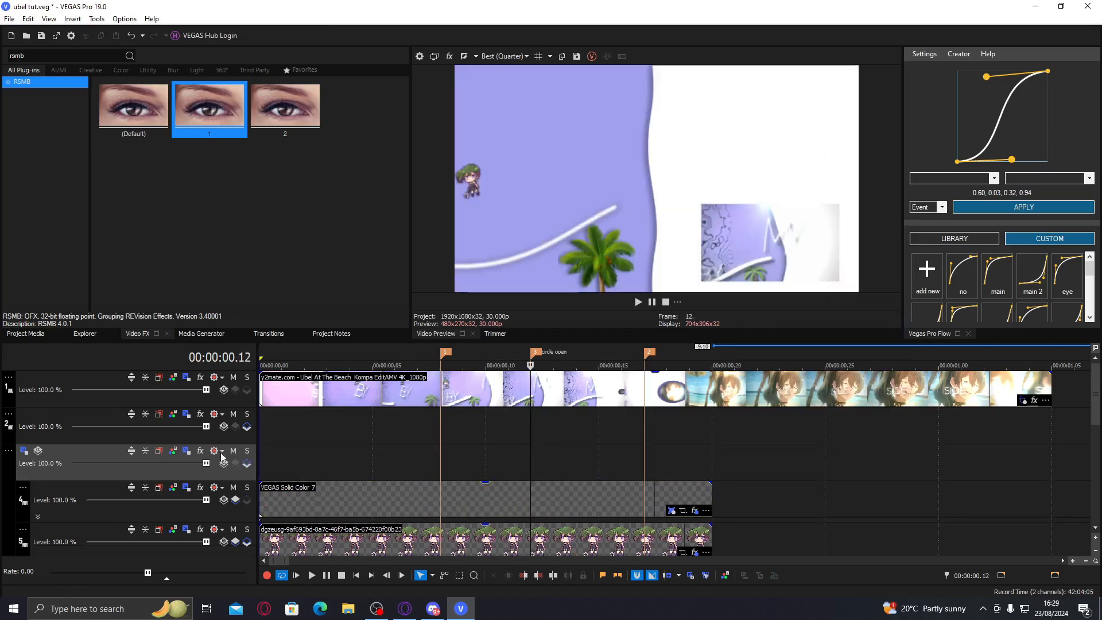
click(247, 465)
right_click(325, 466)
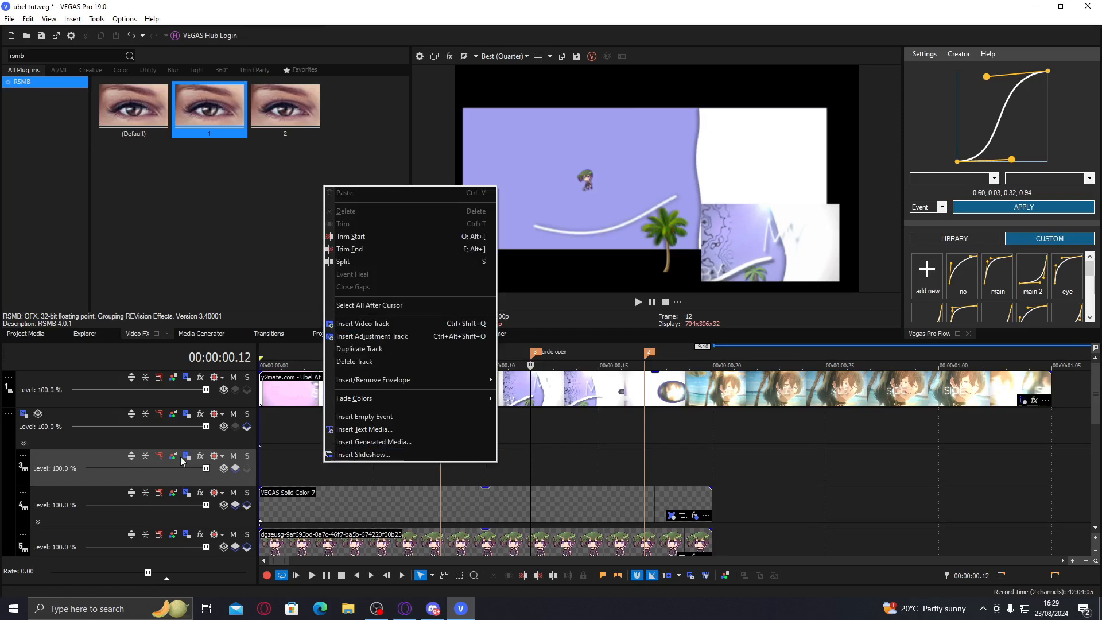
key(Escape)
right_click(305, 469)
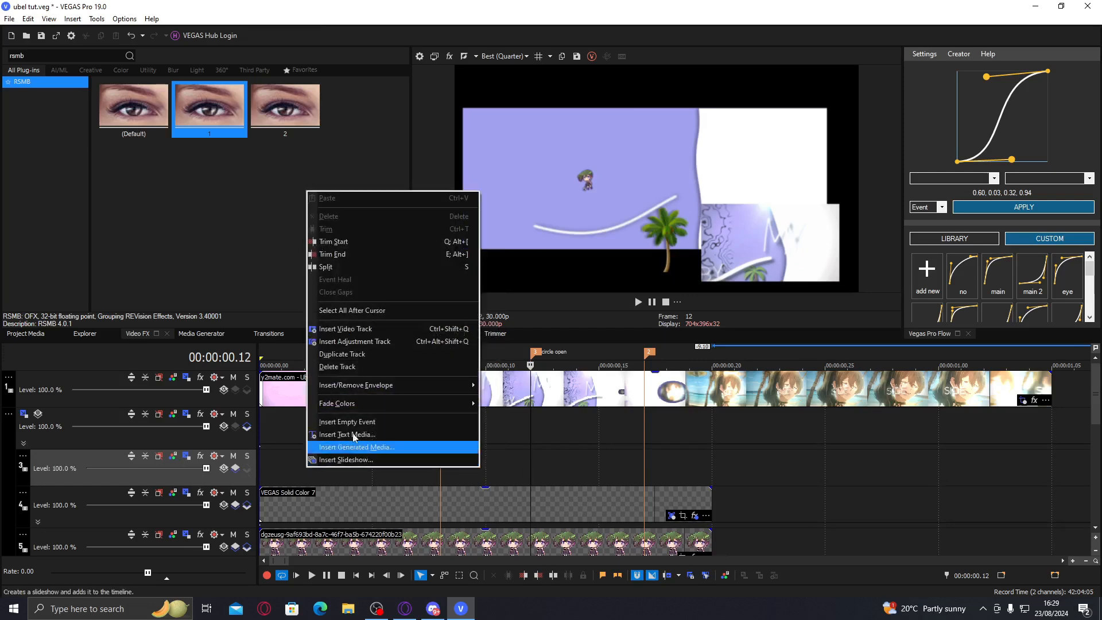
click(391, 351)
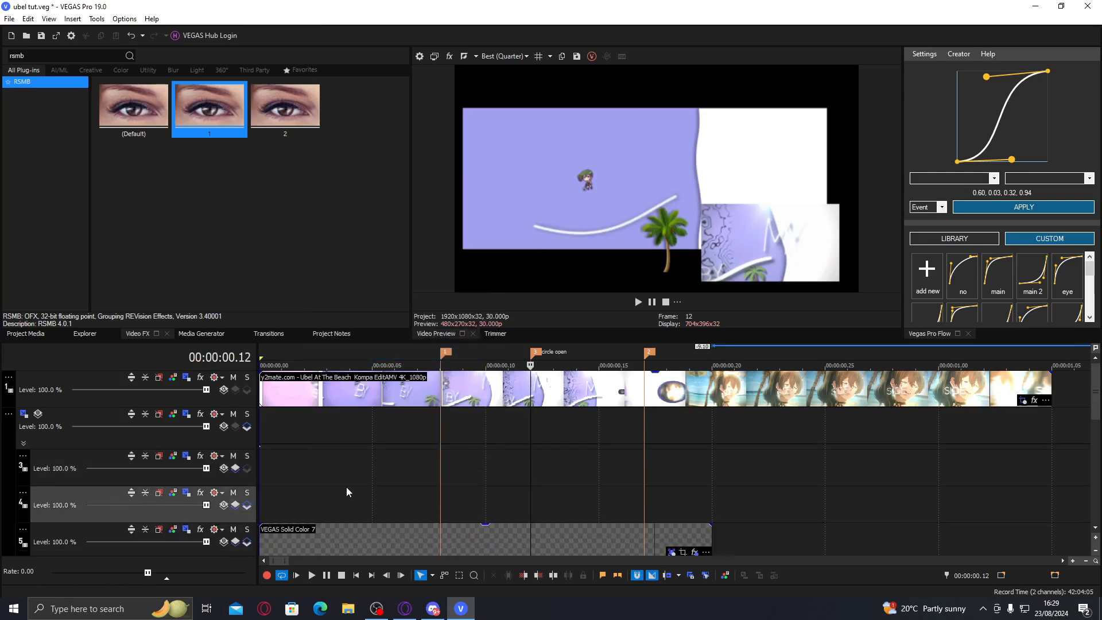
- Restore the box of track 2's parent motion to its default position and size at frame 6
click(358, 506)
click(431, 496)
click(415, 492)
click(405, 486)
scroll(415, 478, down, 1)
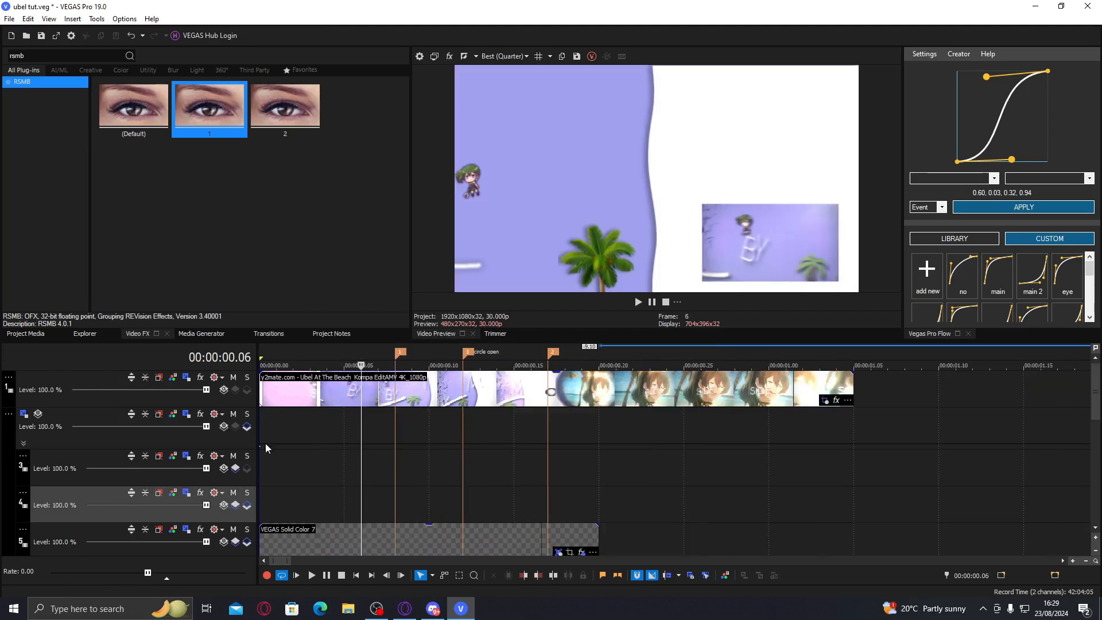
drag(352, 444, 361, 447)
double_click(360, 447)
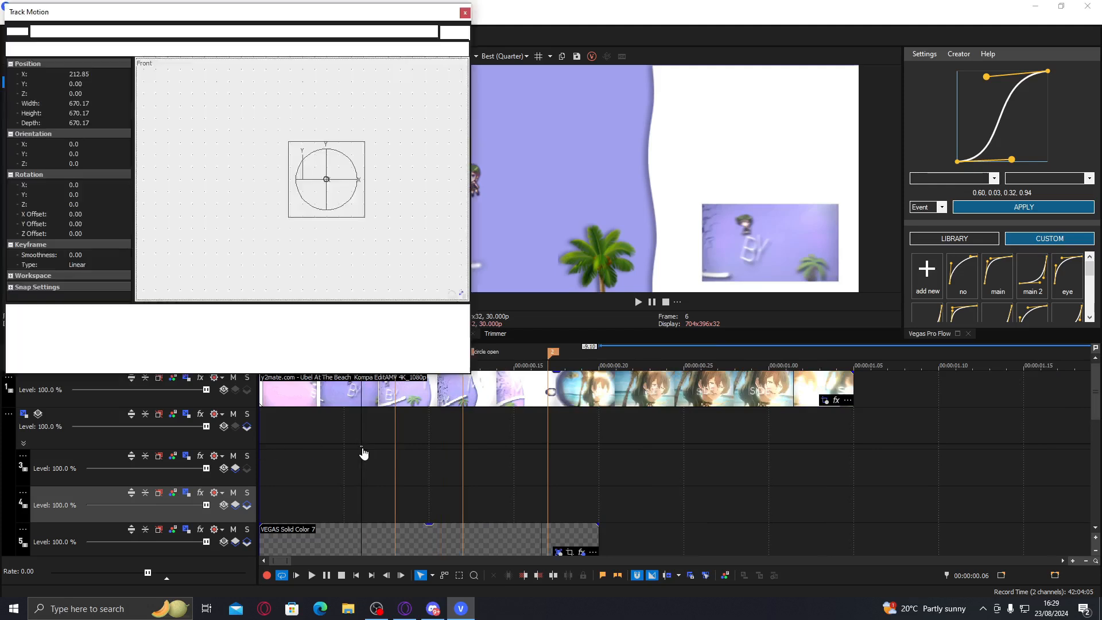
drag(346, 248, 338, 245)
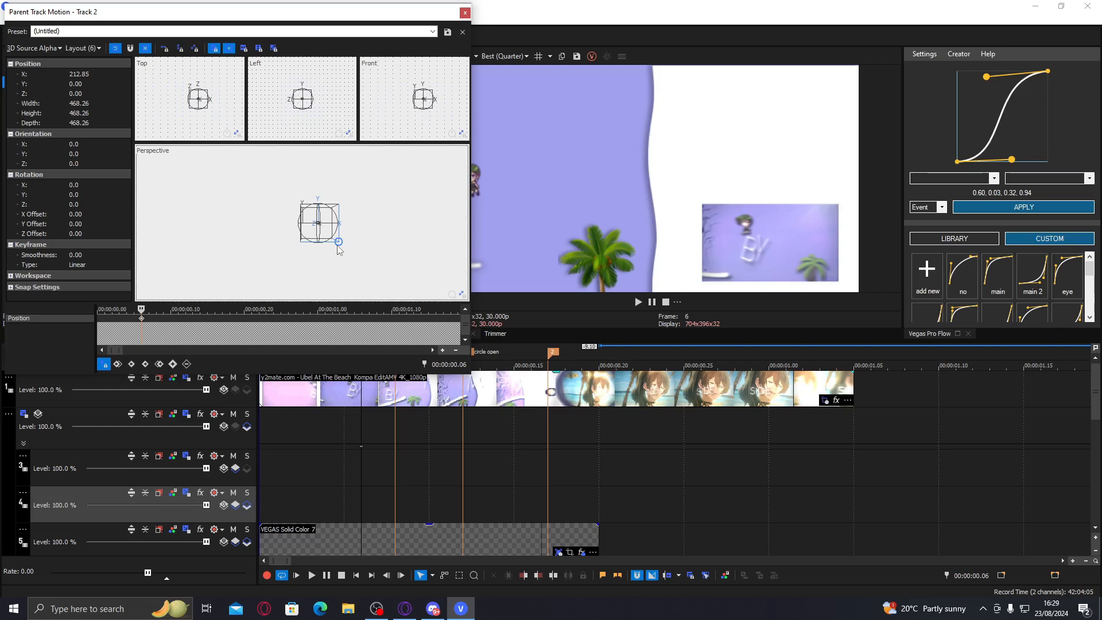
right_click(337, 246)
click(348, 255)
right_click(354, 256)
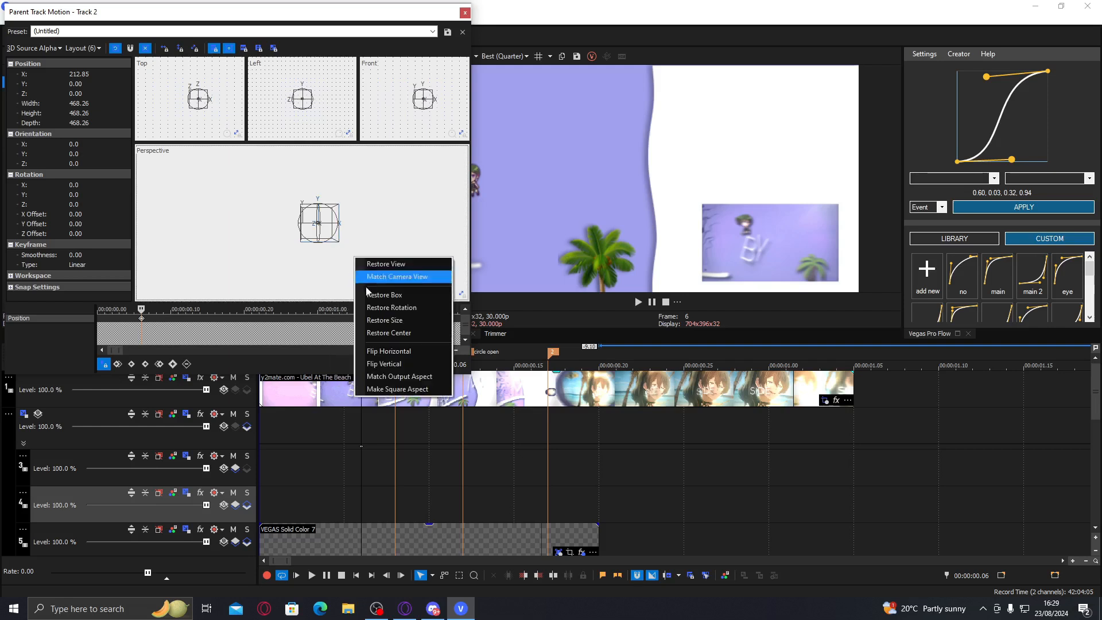
click(372, 296)
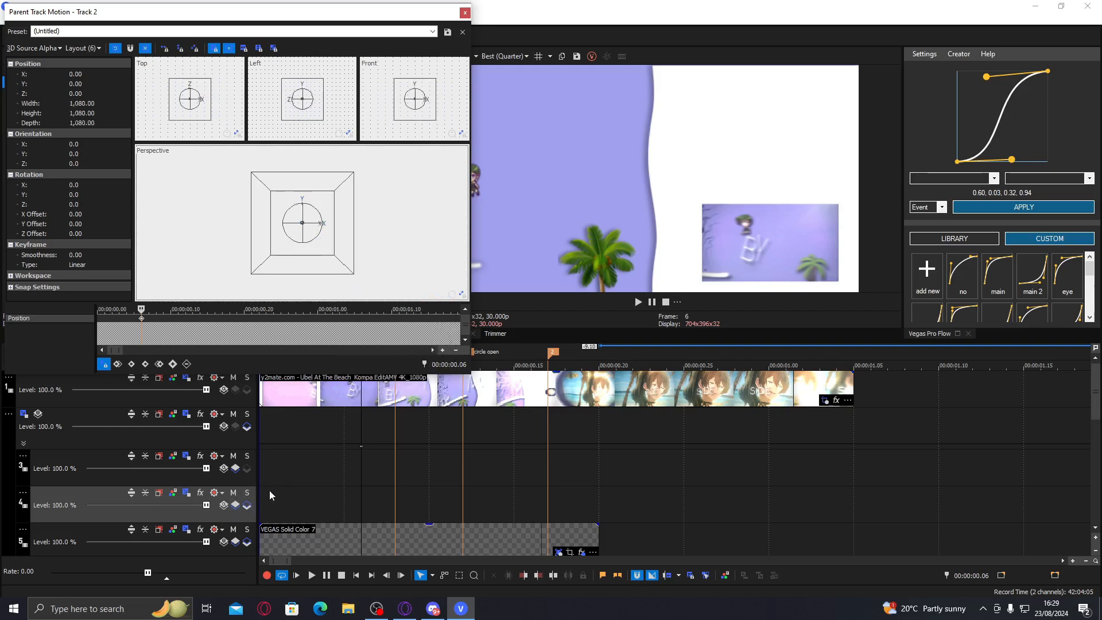
- Scale track 2's parent motion box down to about 668 in width and height, and save the project
click(466, 14)
click(24, 413)
drag(354, 274, 335, 252)
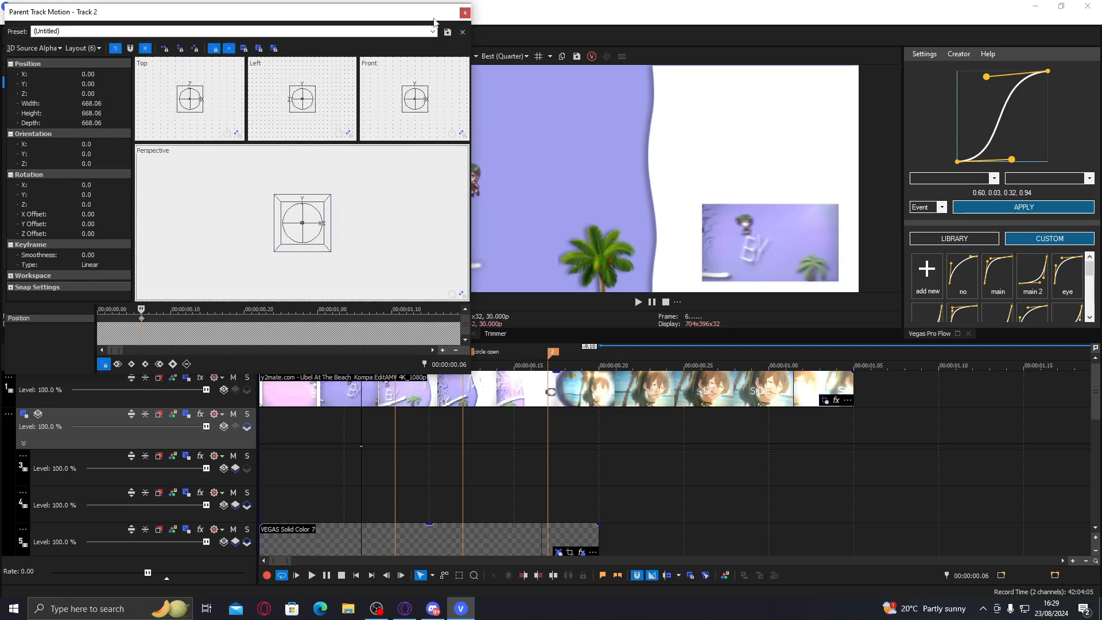
click(464, 13)
key(ctrl+s)
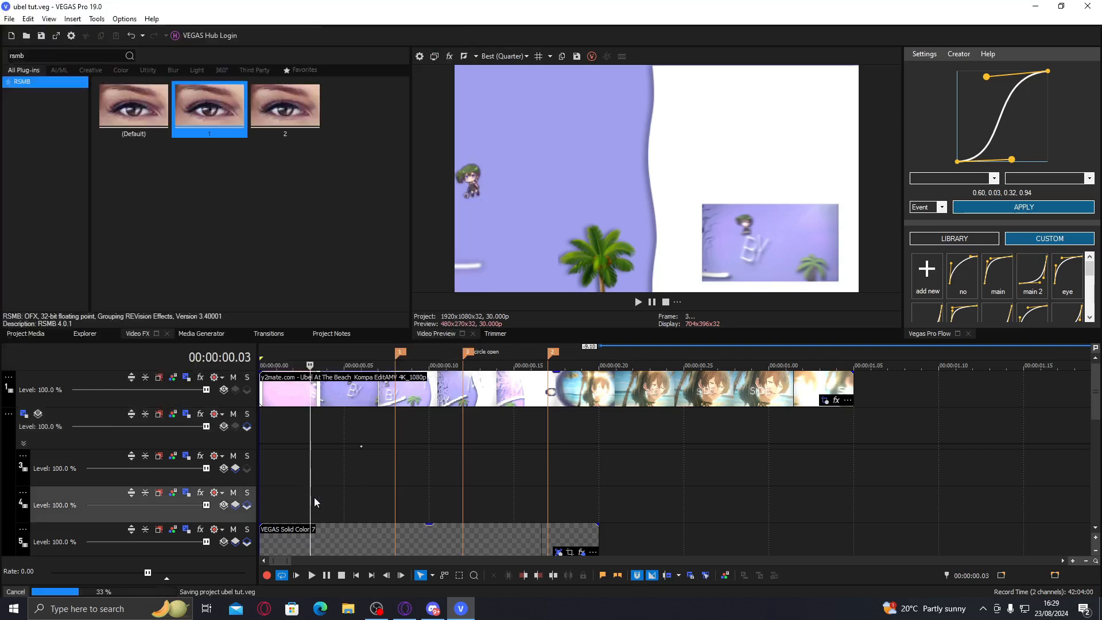
- Set the compositing mode of the two empty child tracks to 3D Source Alpha
click(247, 506)
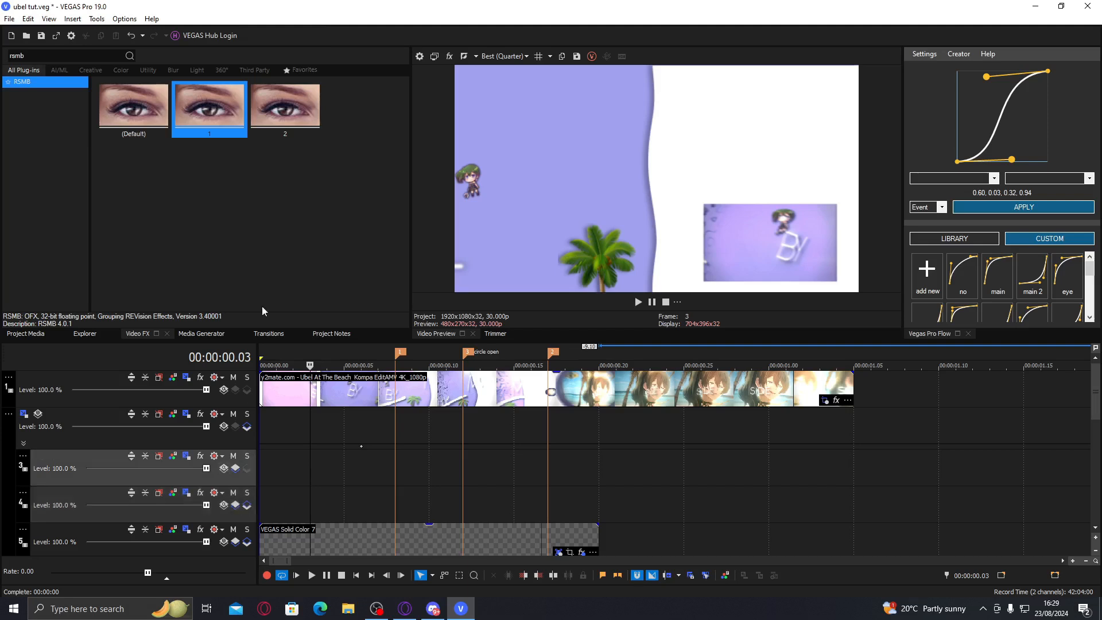
click(224, 469)
click(270, 271)
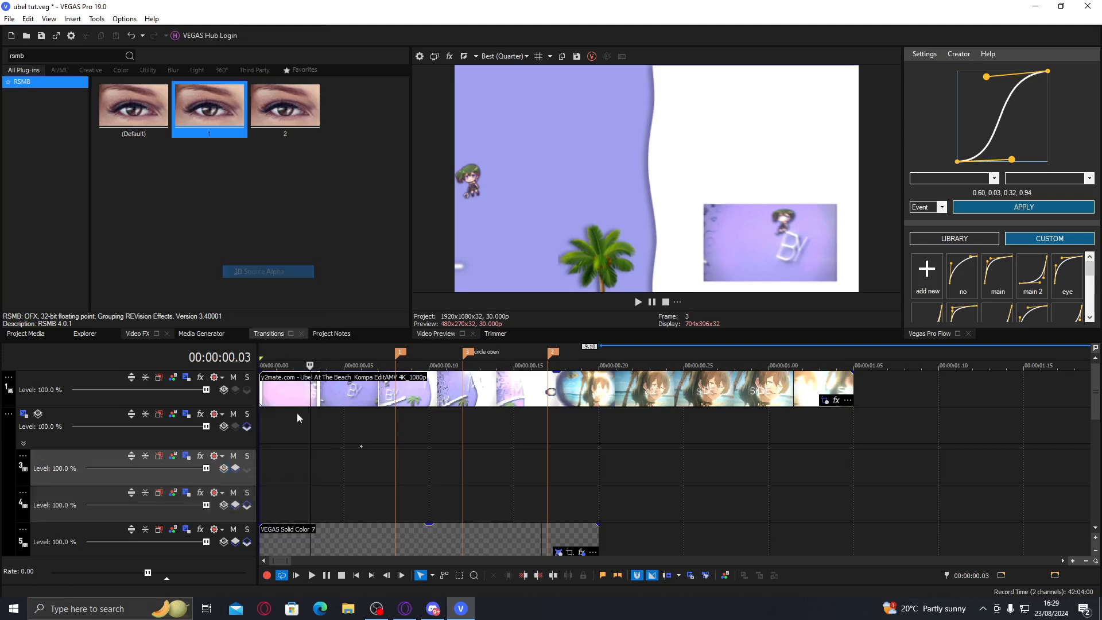
- Shift track 2's parent motion horizontally to an X position of about 79 at frame 4
click(332, 445)
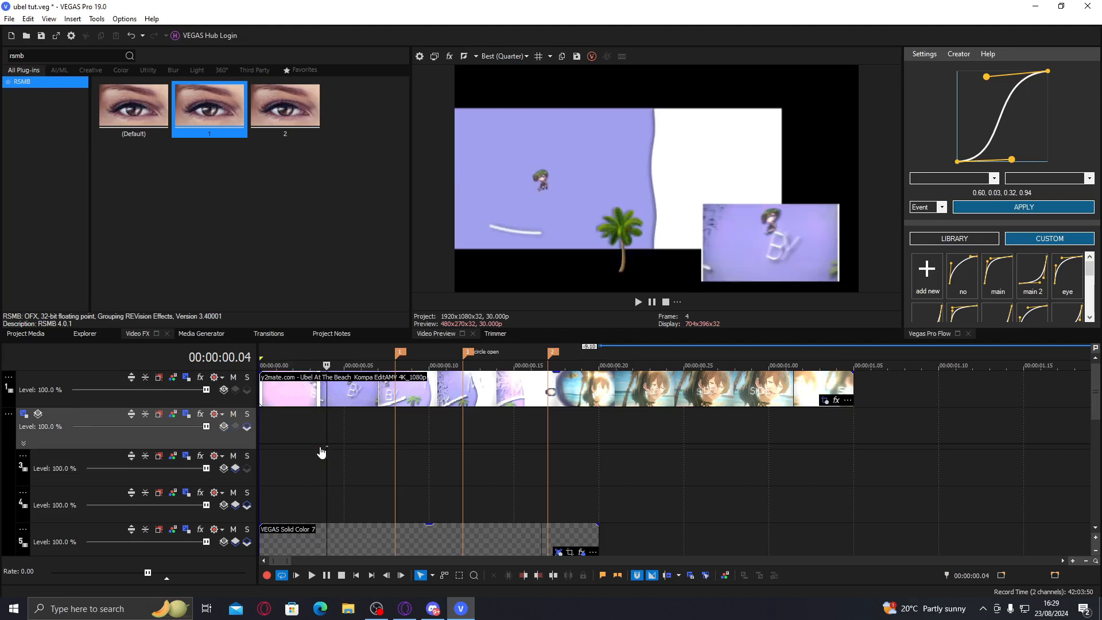
double_click(328, 448)
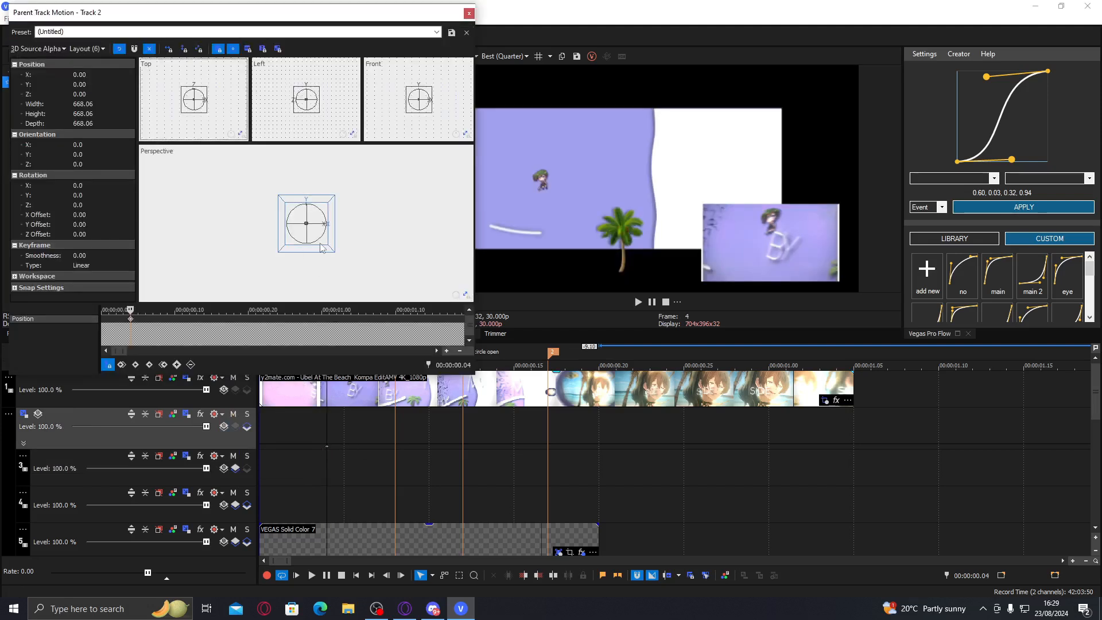
drag(322, 247, 329, 248)
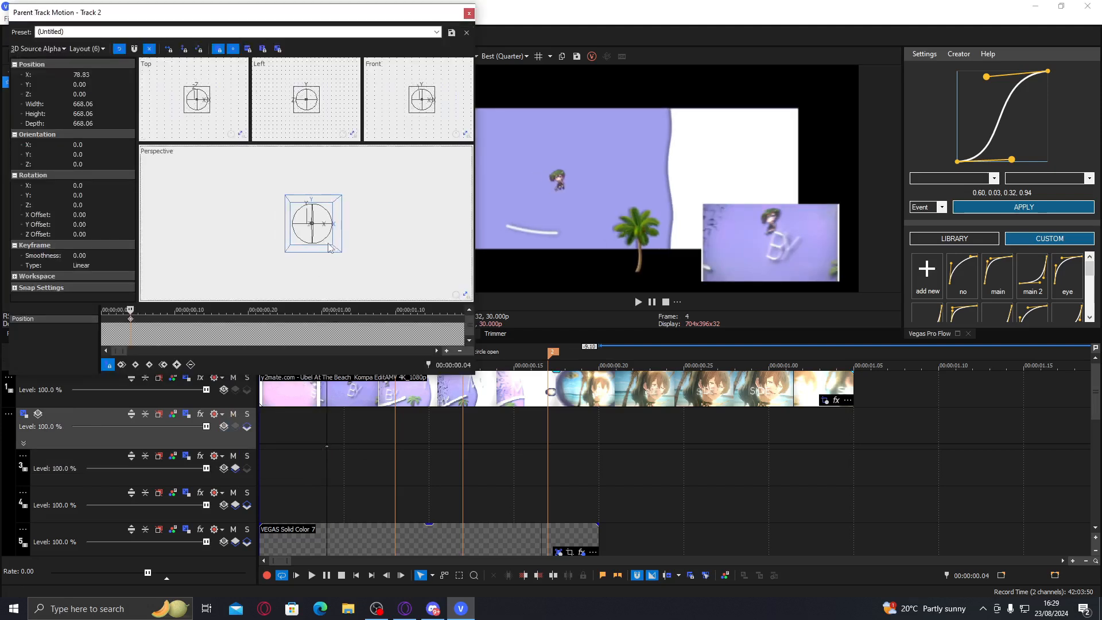
click(468, 13)
- Add a ProType Titler event to the empty track directly above the line, starting at the beginning of the timeline
click(205, 334)
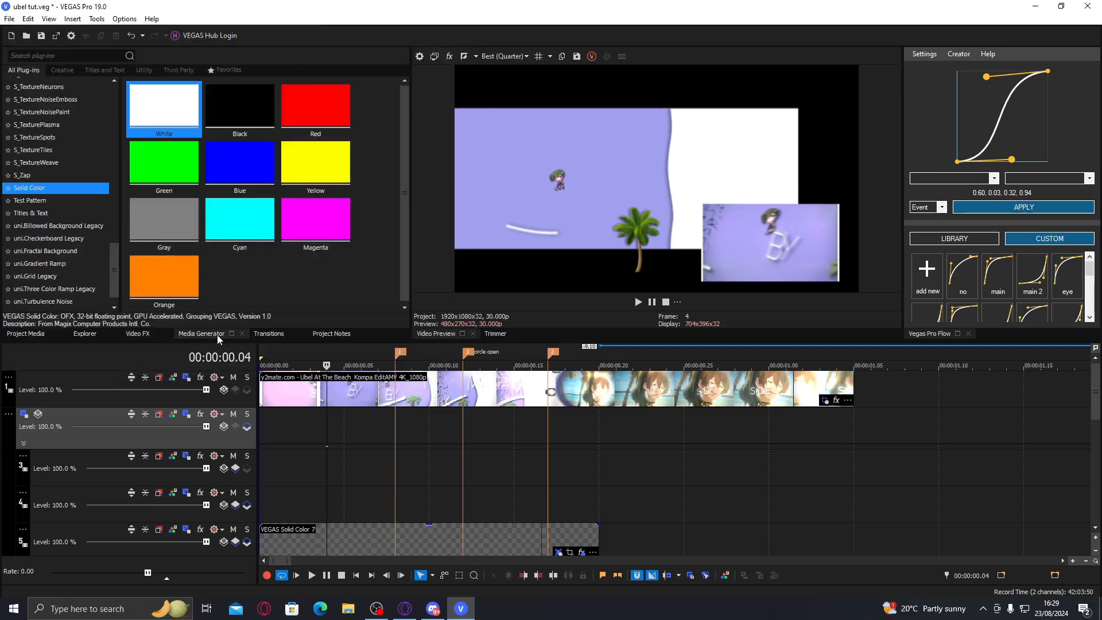
scroll(57, 201, up, 15)
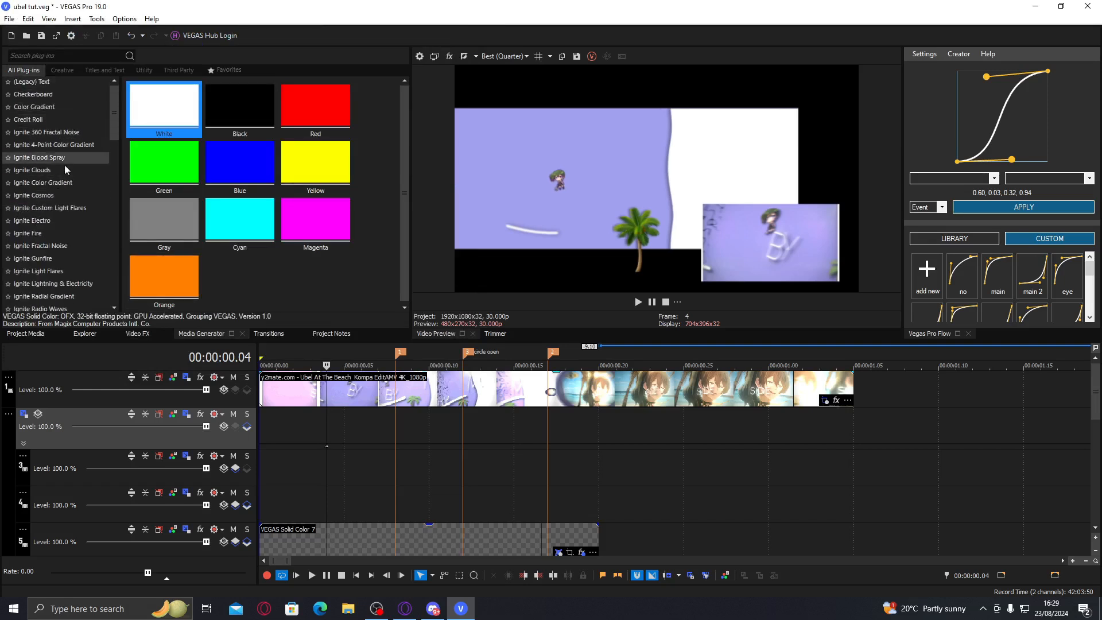
scroll(64, 172, down, 2)
click(58, 278)
drag(164, 109, 329, 515)
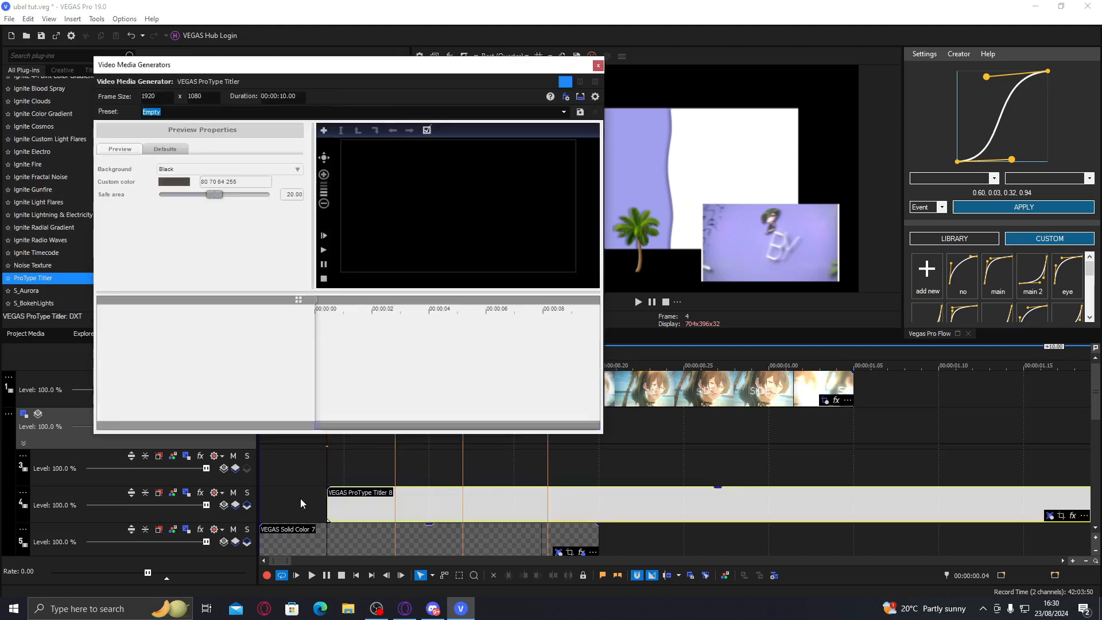
drag(288, 497, 261, 497)
drag(384, 506, 306, 505)
click(393, 499)
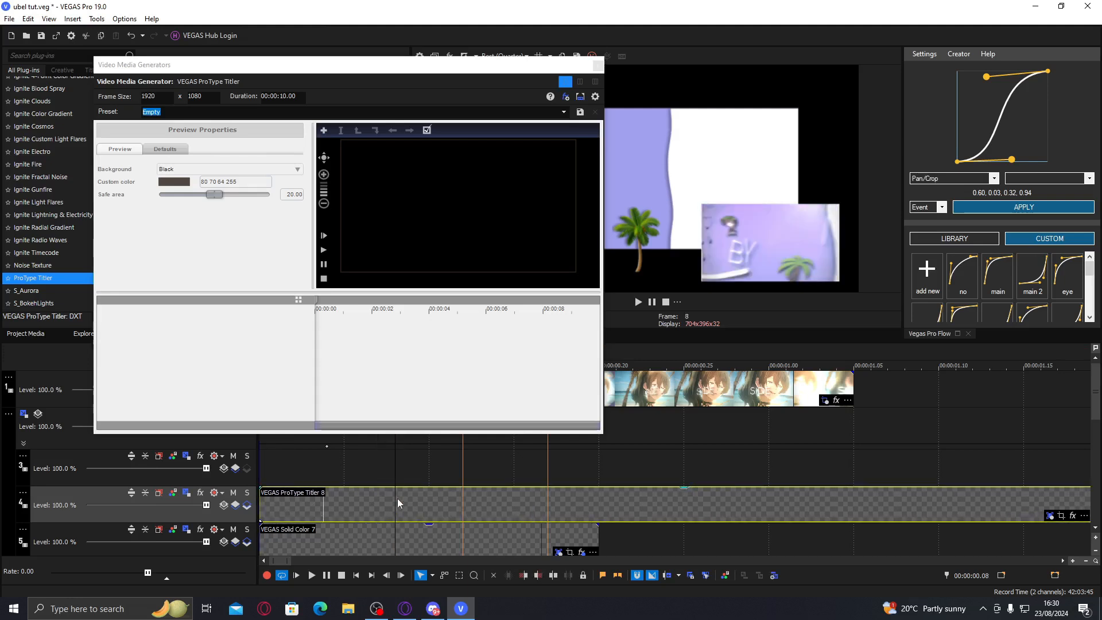
click(598, 66)
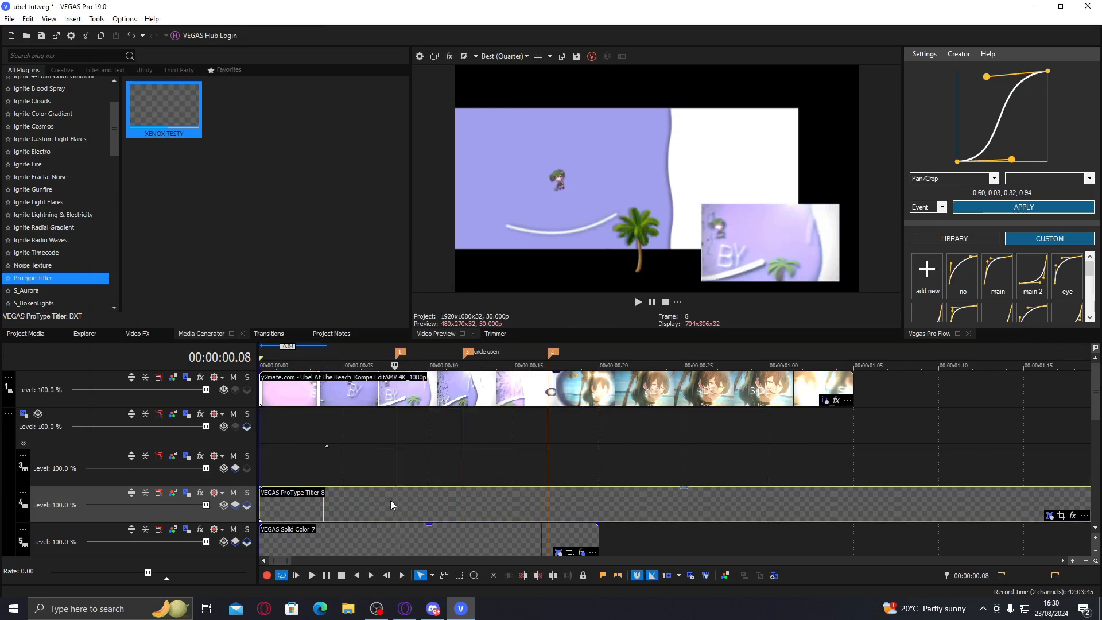
- Trim the end of the ProType Titler event to frame 15
click(425, 504)
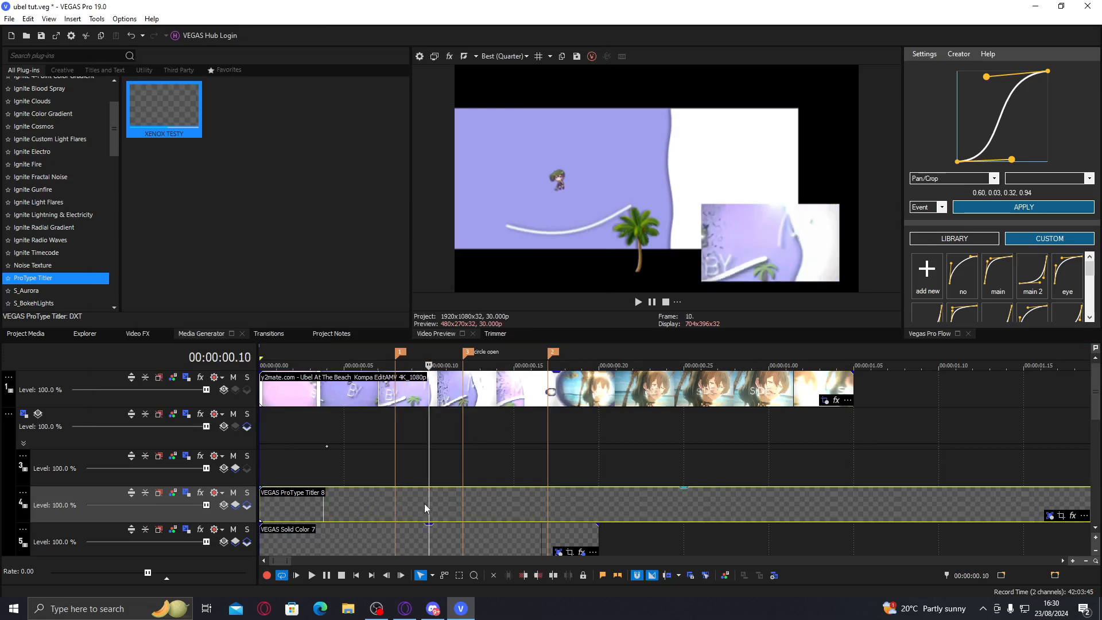
click(463, 501)
click(475, 502)
click(493, 502)
click(509, 503)
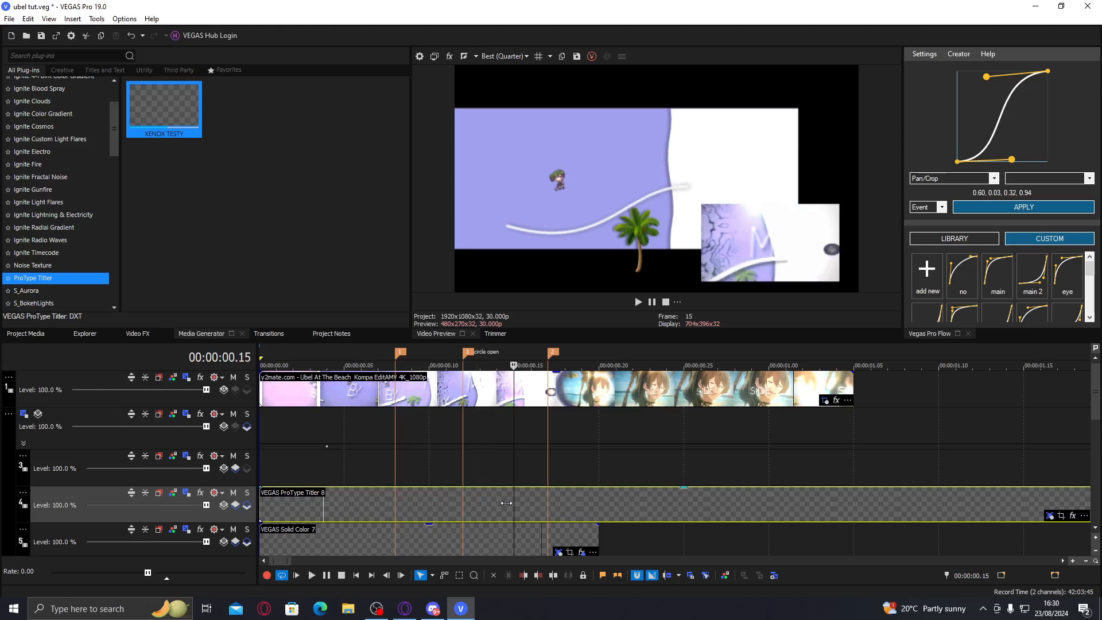
key(alt+])
- Load the saved Pjunkie 2 text animation from the collections into the ProType Titler event on track 4
click(419, 500)
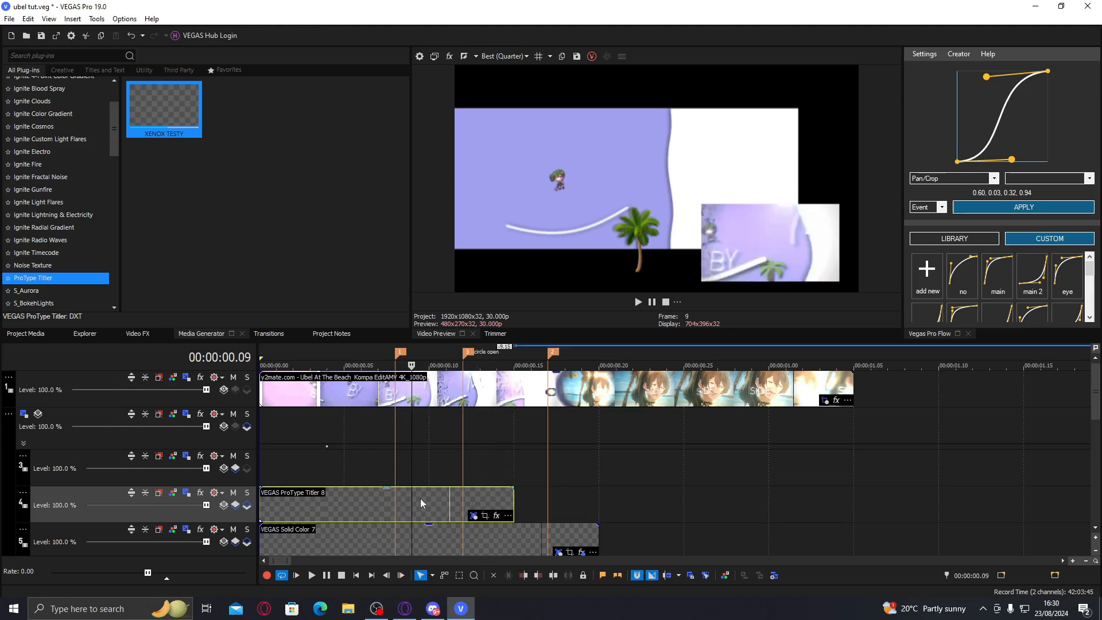
click(452, 501)
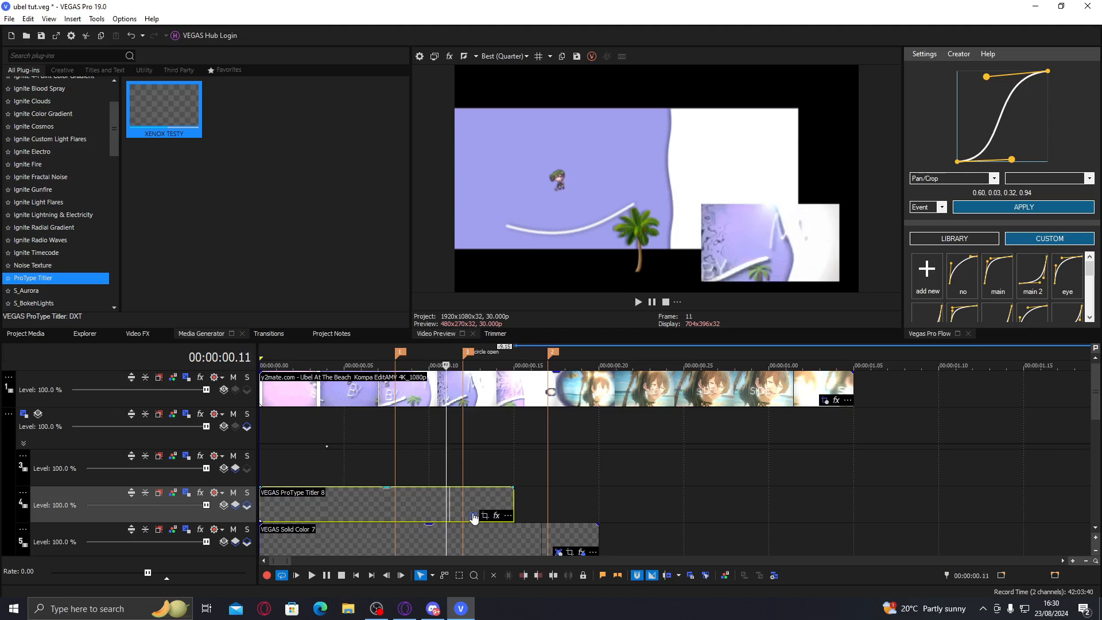
click(474, 515)
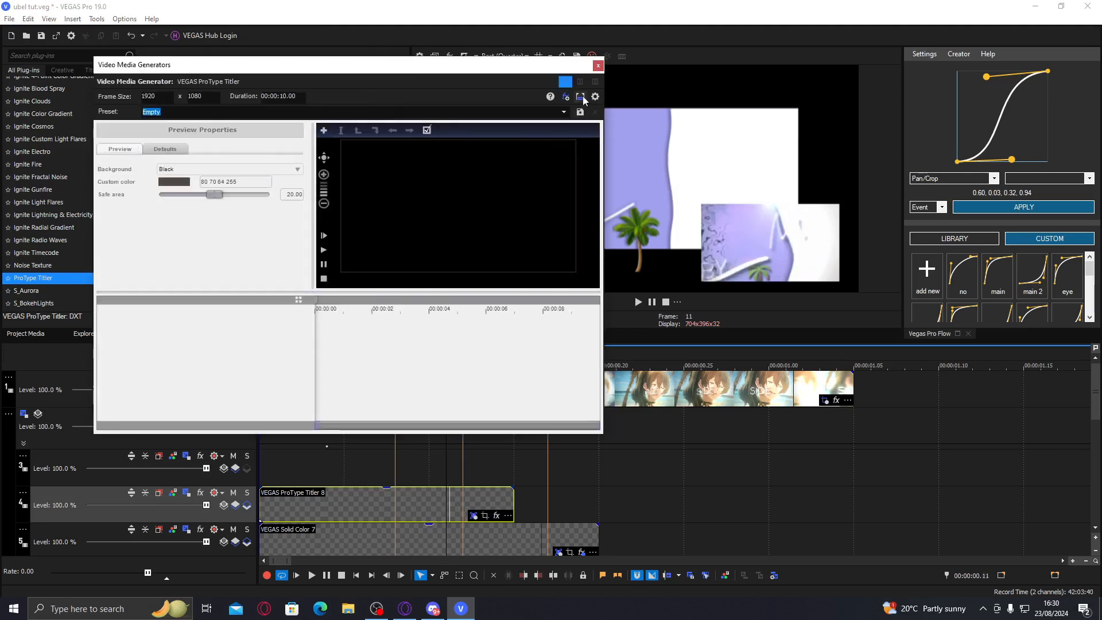
click(299, 300)
drag(512, 184, 510, 296)
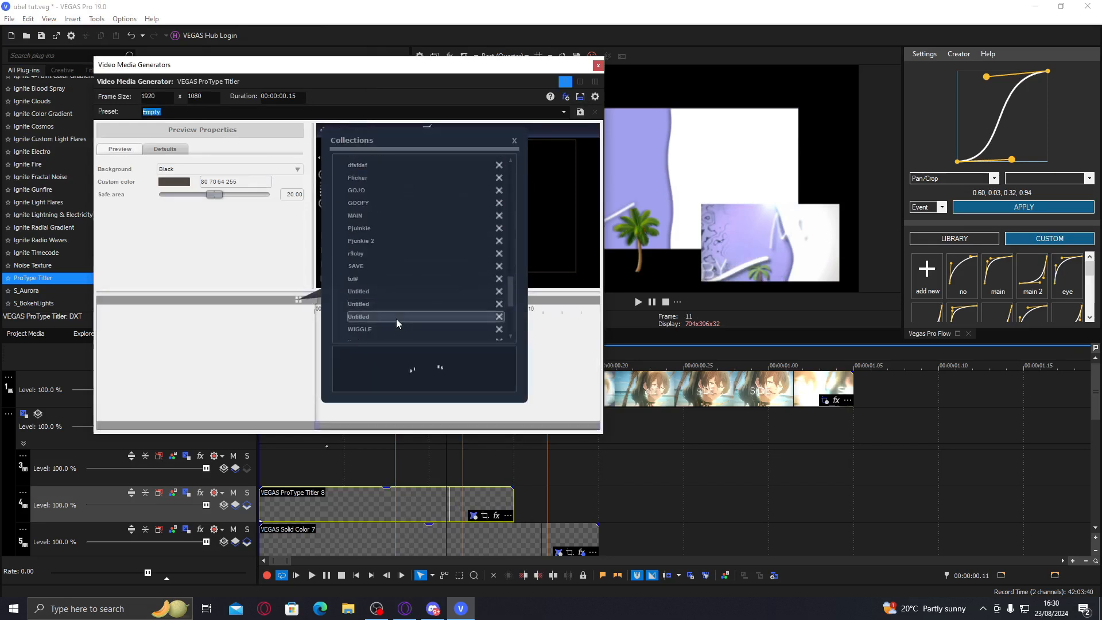
scroll(396, 319, down, 1)
double_click(377, 281)
click(376, 294)
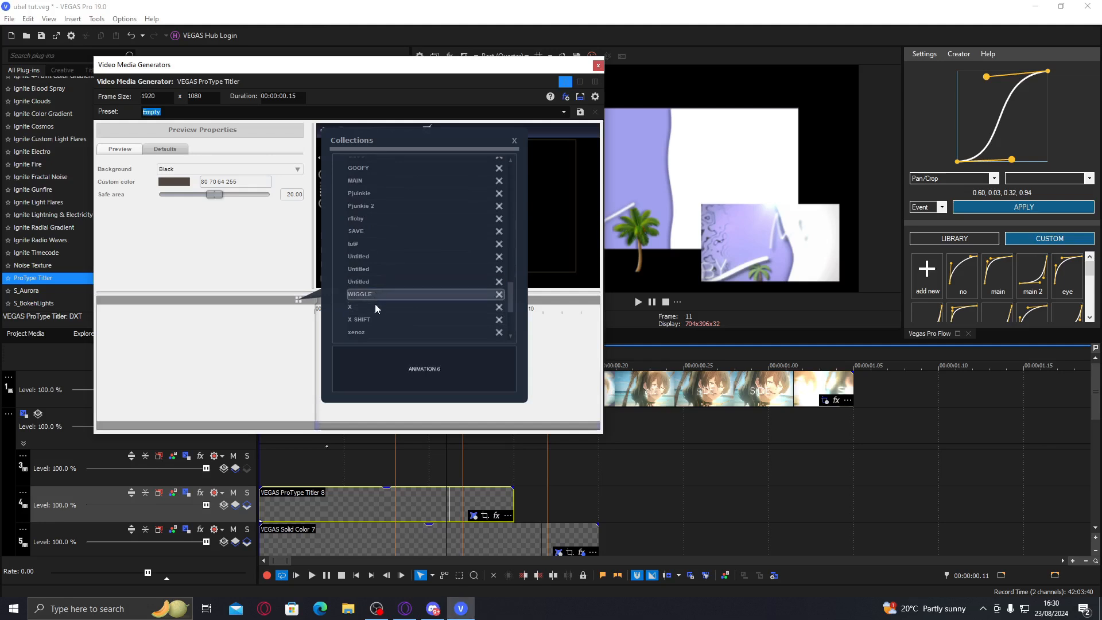
click(374, 306)
click(400, 258)
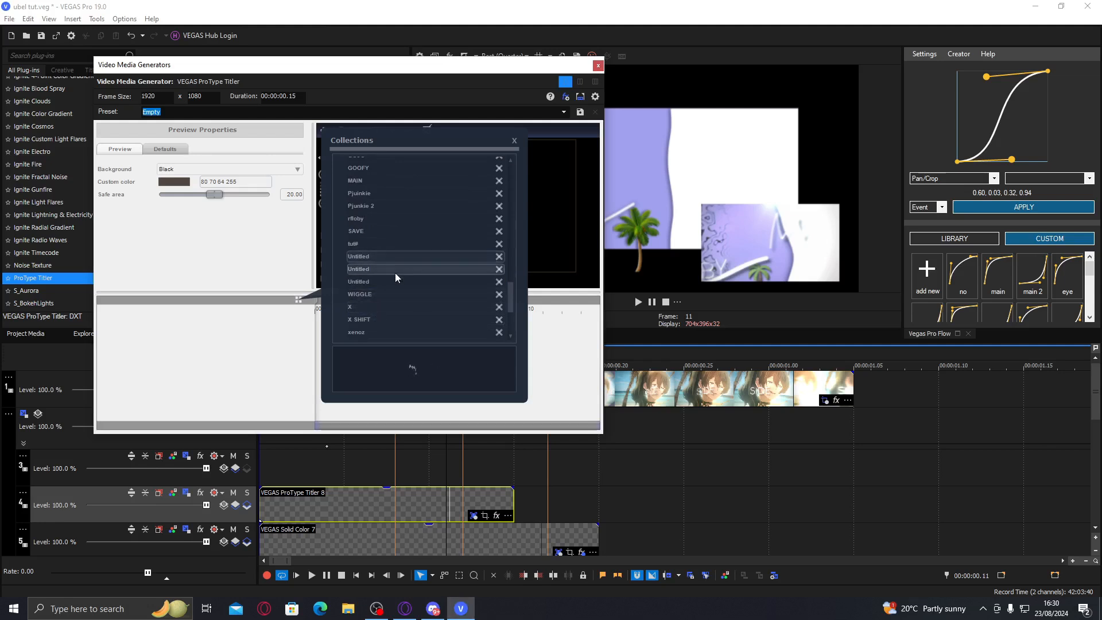
scroll(394, 273, up, 2)
click(388, 263)
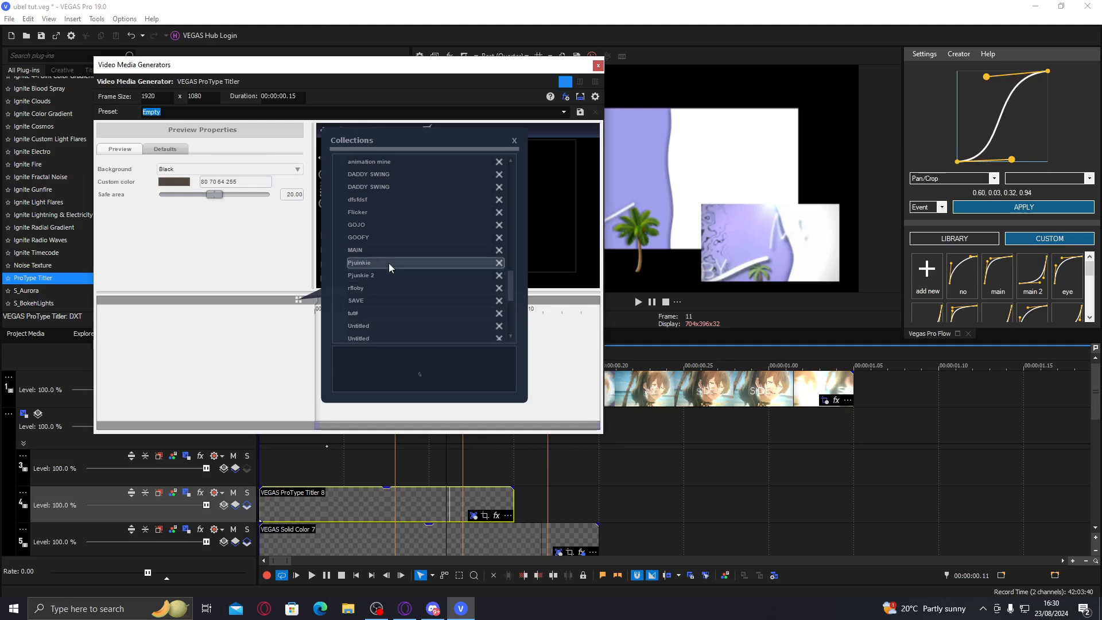
click(390, 275)
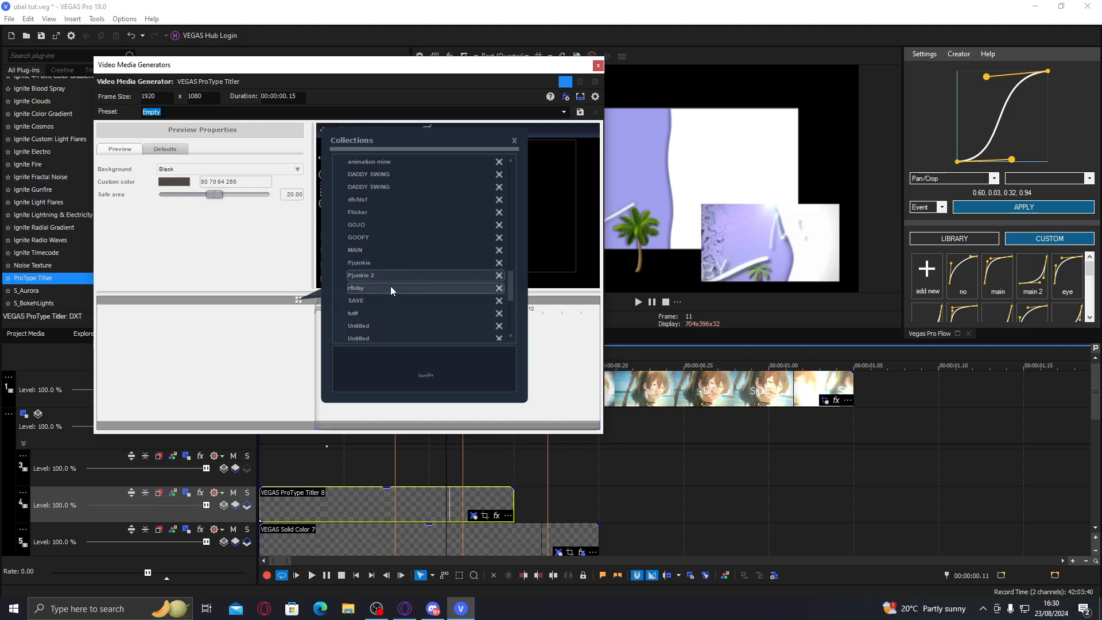
click(396, 290)
double_click(395, 276)
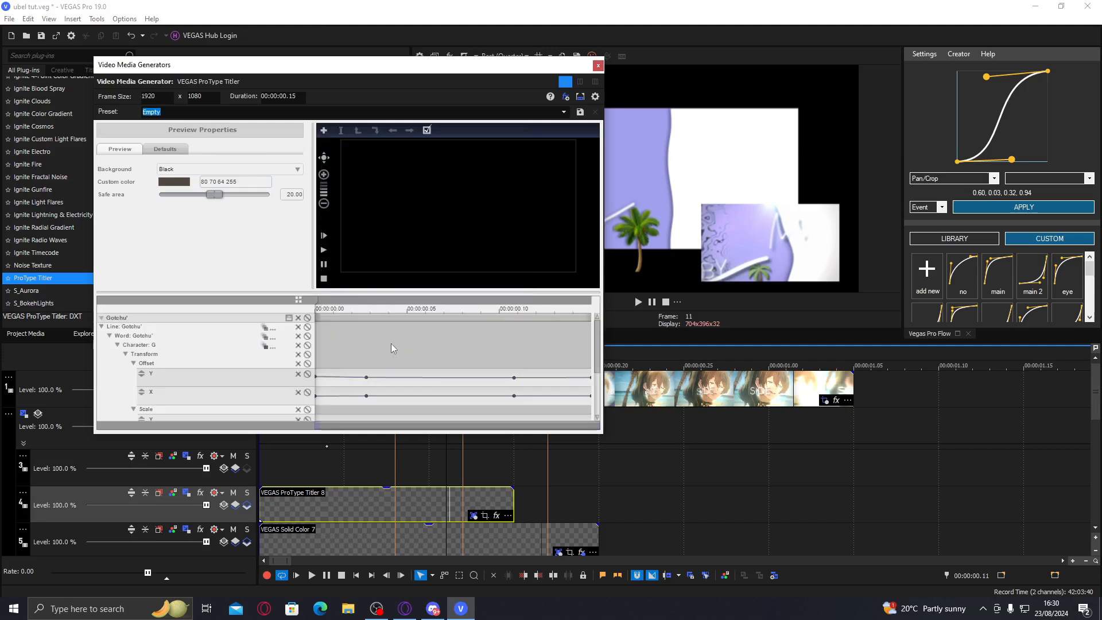
- Replace the loaded animation's text with BY and preview how its letters animate
drag(371, 339, 381, 360)
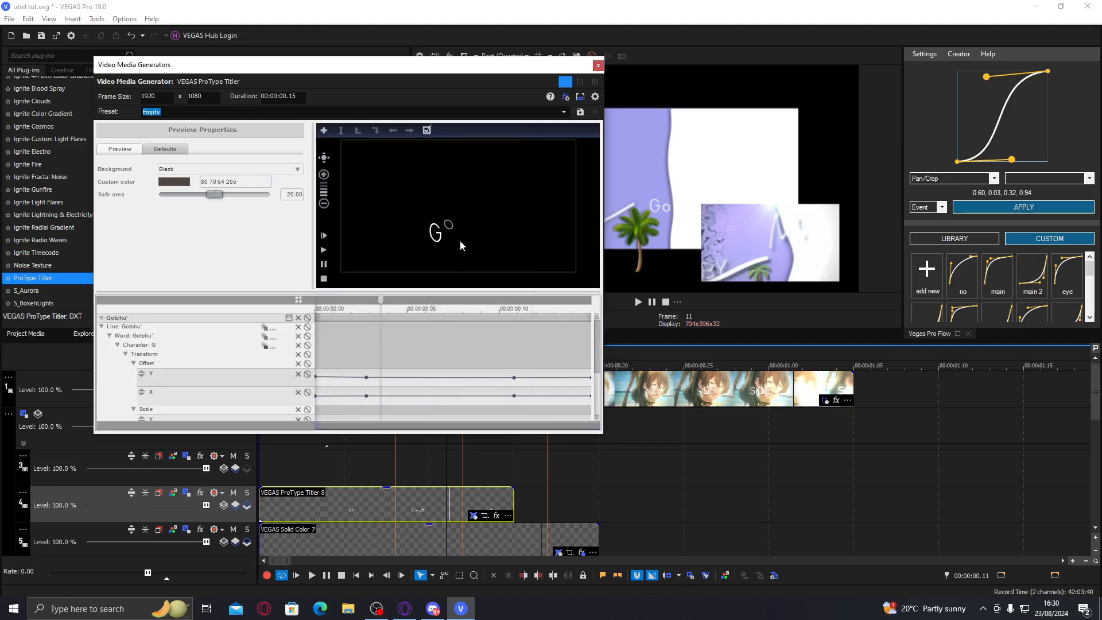
double_click(440, 230)
drag(519, 232, 377, 241)
text(BY)
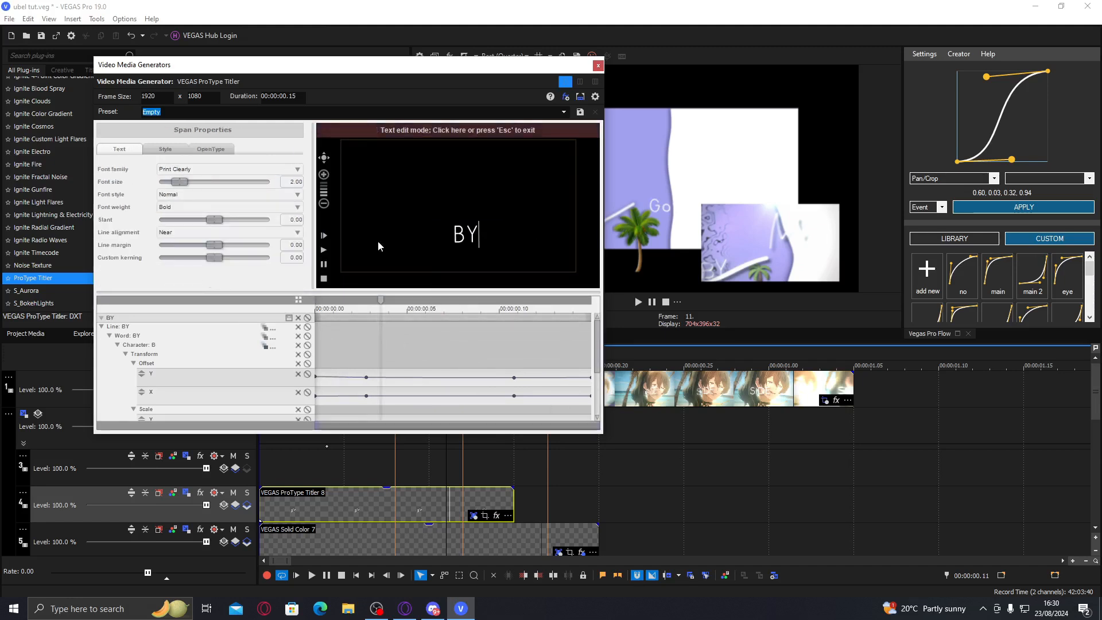
click(536, 129)
drag(384, 353, 436, 359)
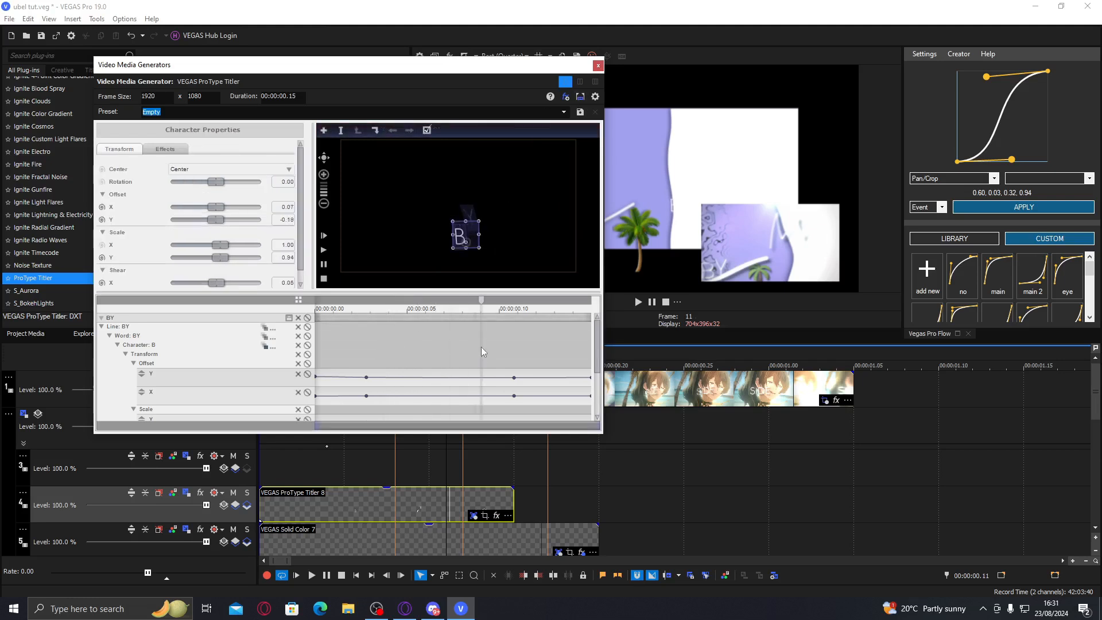
click(598, 65)
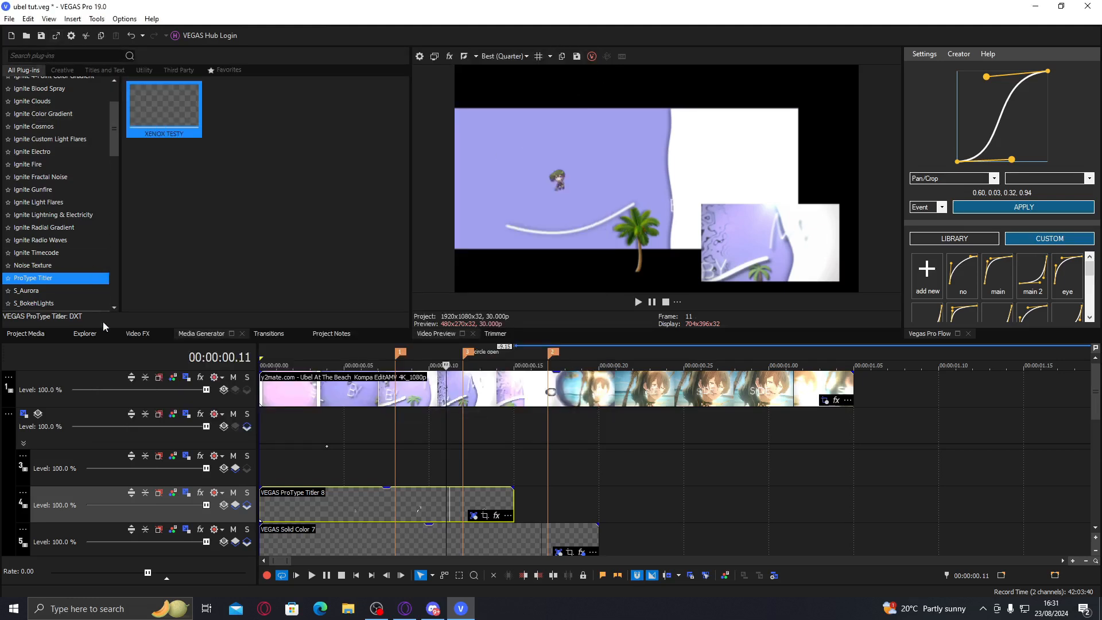
- Apply the S_DropShadow effect with the hojh preset to the ProType Titler event
click(138, 333)
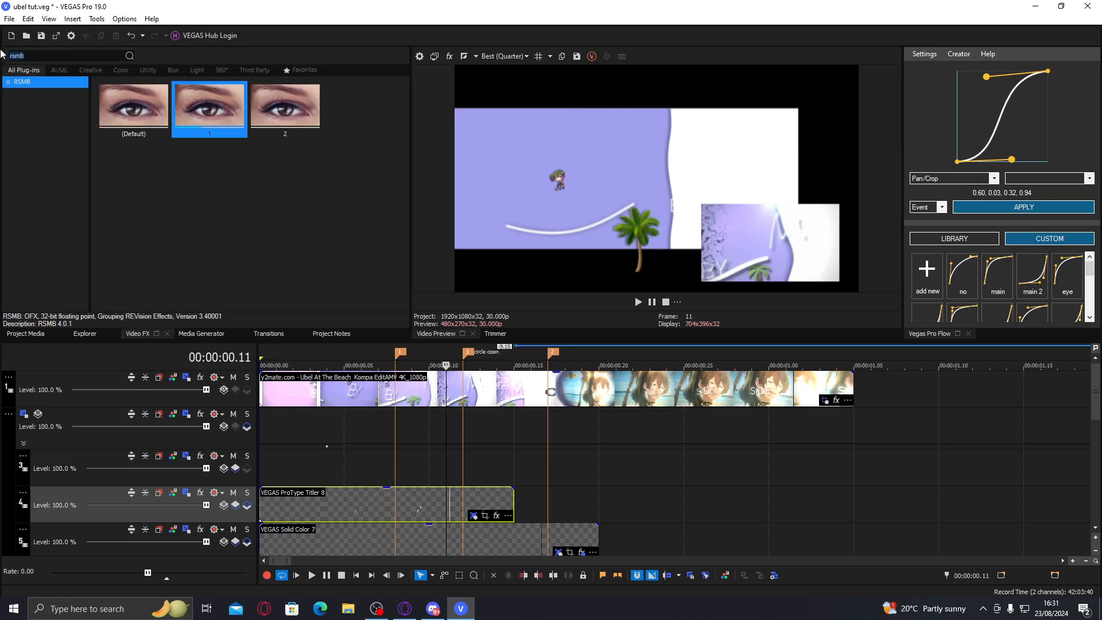
text(dropsh)
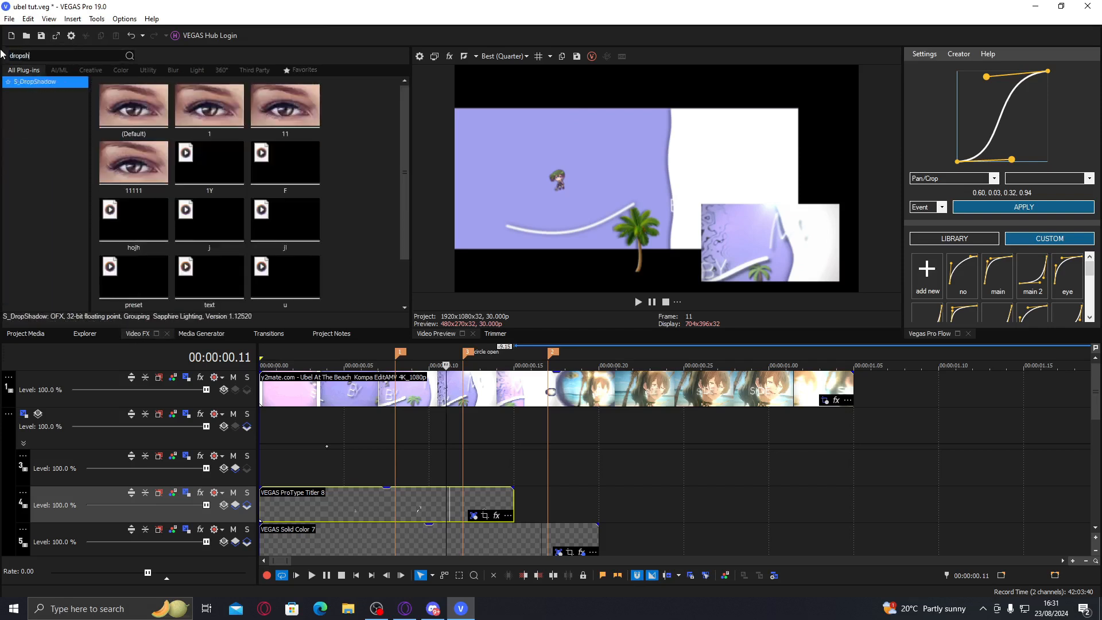
click(152, 232)
double_click(152, 232)
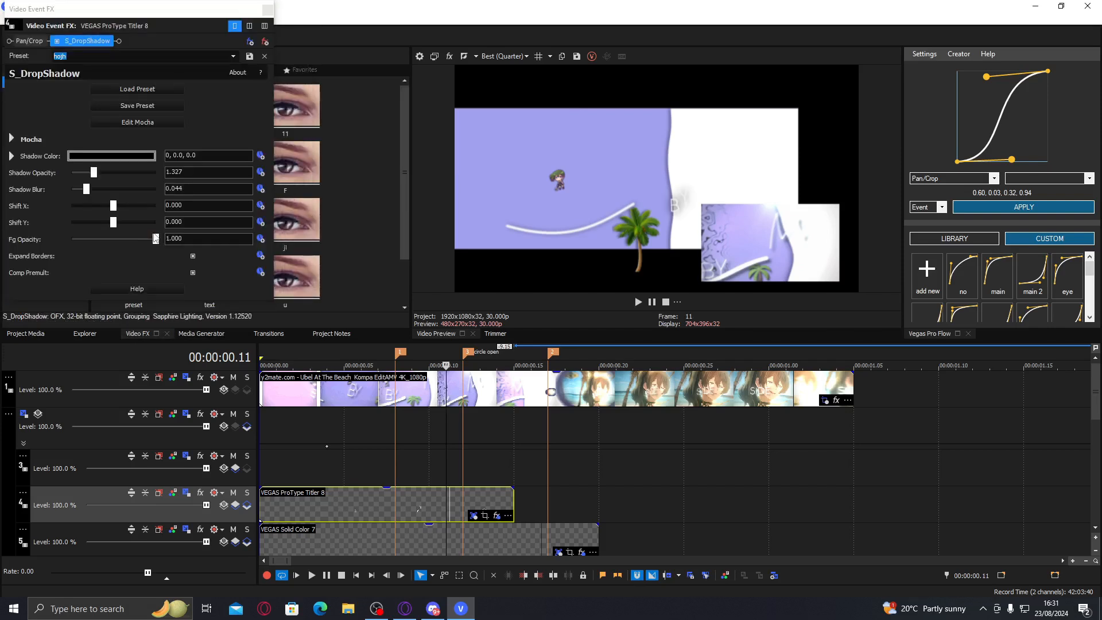
- Set the text's drop shadow to an opacity of about 1.22, blur of about 0.009 and Shift X of about 0.005
drag(94, 183, 82, 179)
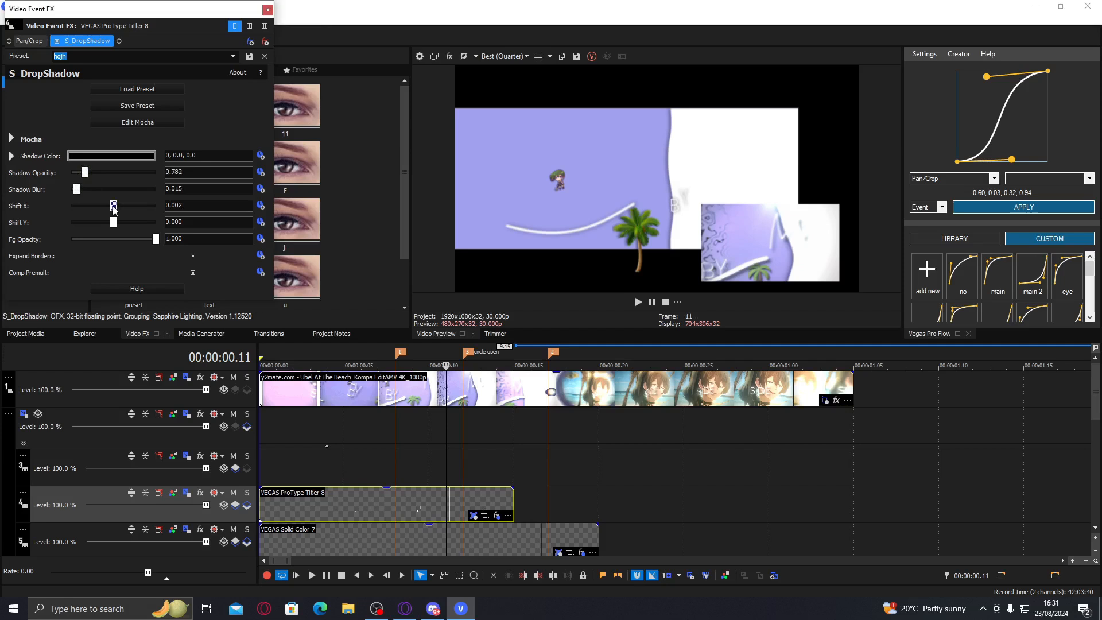
drag(113, 205, 114, 205)
click(95, 173)
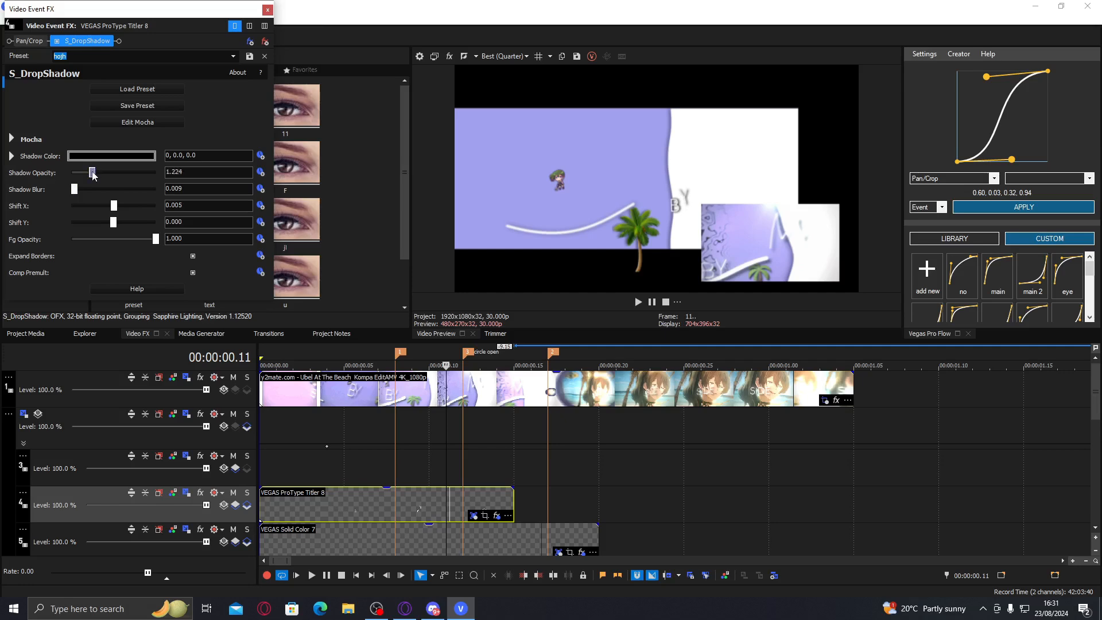
click(267, 10)
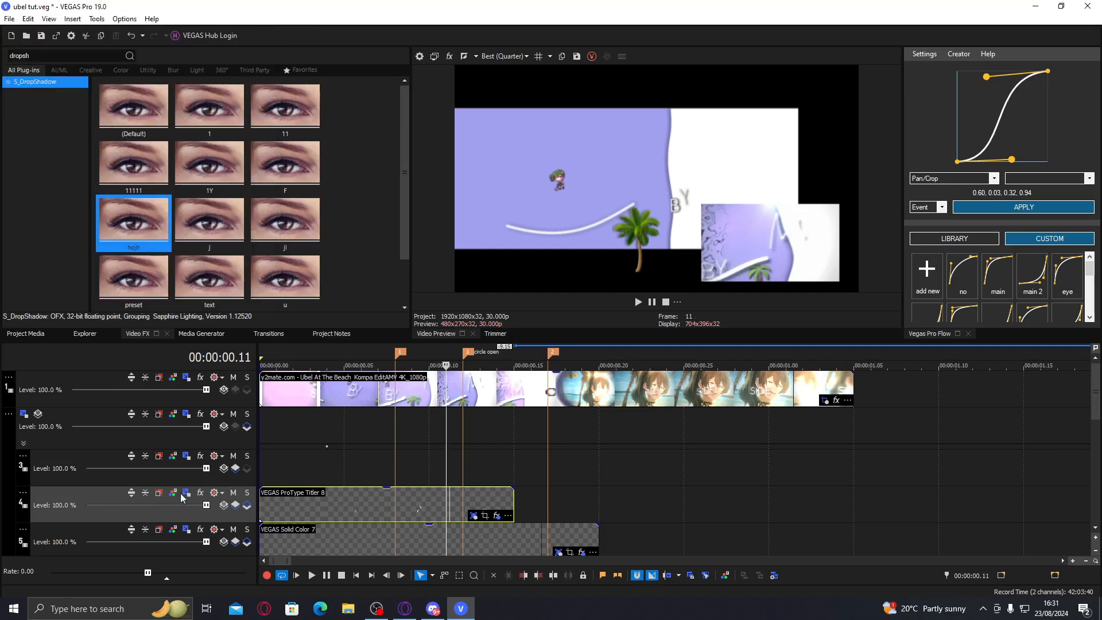
- Move and enlarge track 4 at frame 11 to about X -780, Y -16 and a width of about 2465, placing BY above the white line
click(184, 493)
mouse_move(340, 236)
mouse_down()
mouse_move(279, 240)
mouse_move(290, 230)
mouse_move(337, 266)
mouse_move(324, 251)
mouse_up()
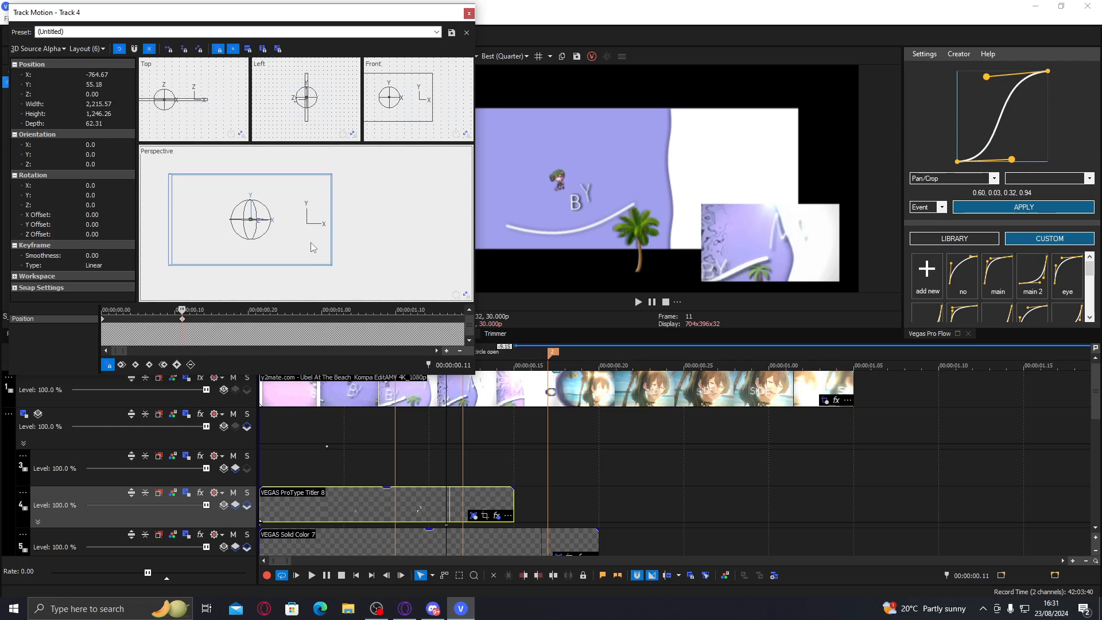
mouse_move(311, 242)
mouse_down()
mouse_move(350, 280)
mouse_move(318, 243)
mouse_up()
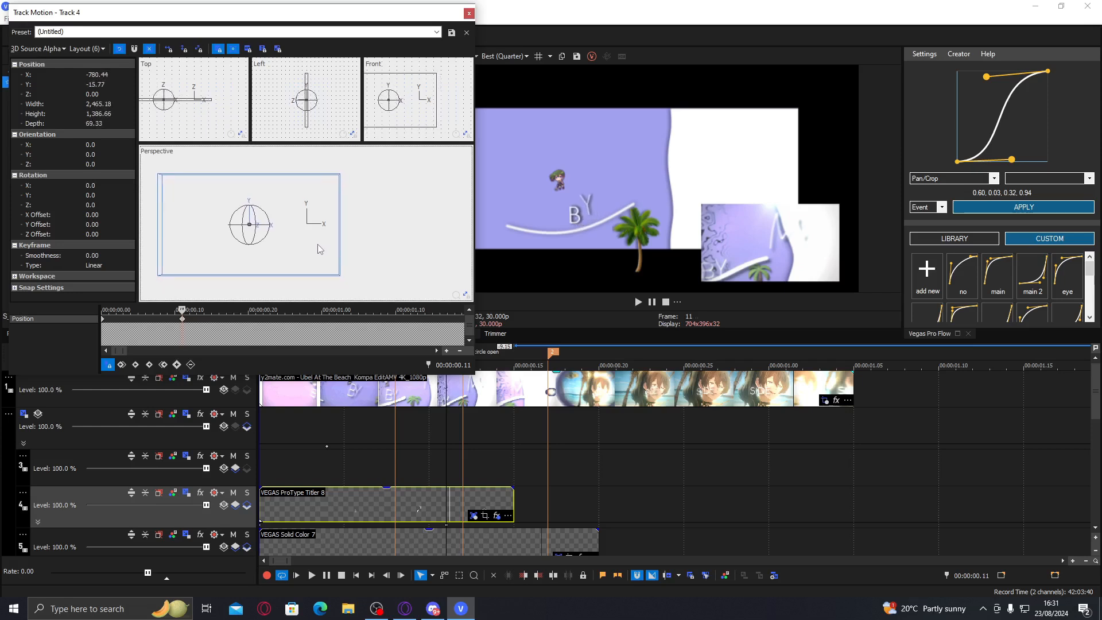
click(468, 14)
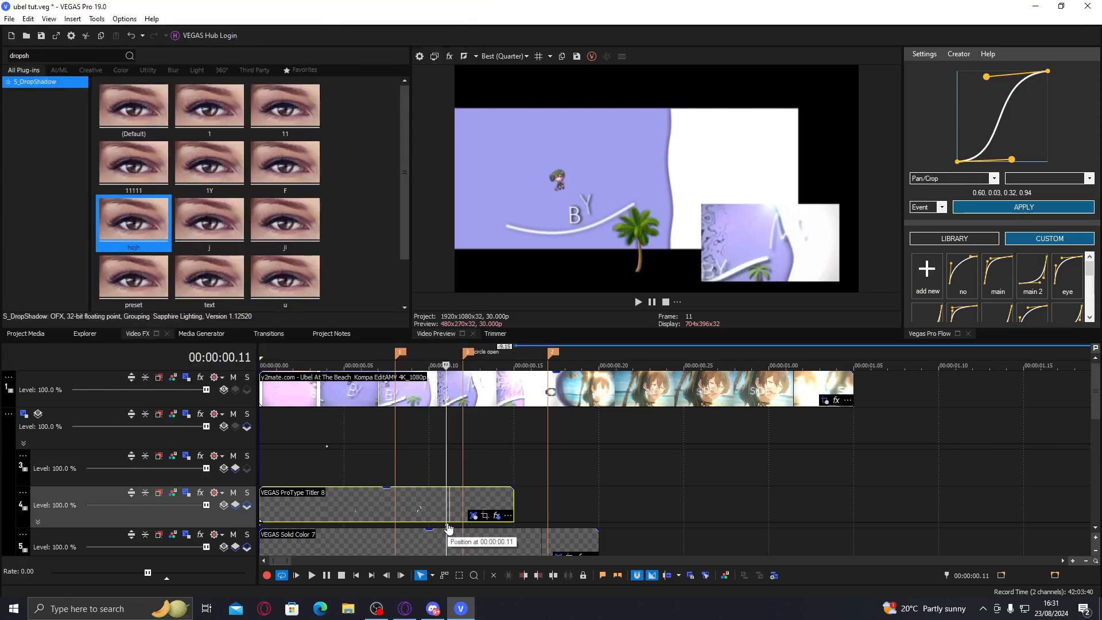
click(348, 608)
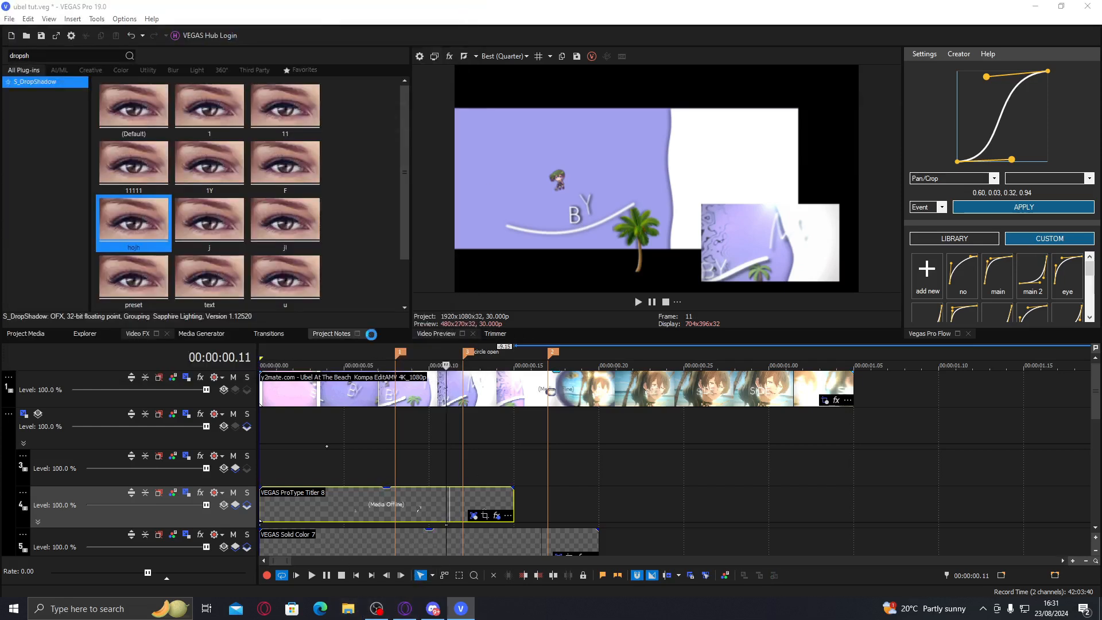
click(319, 220)
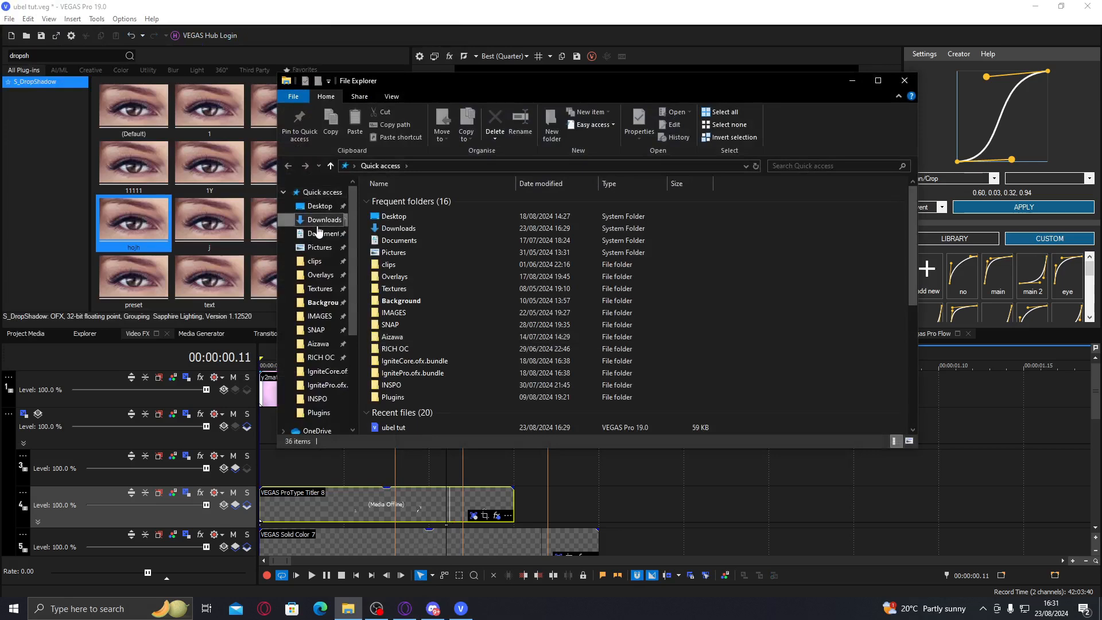
click(904, 81)
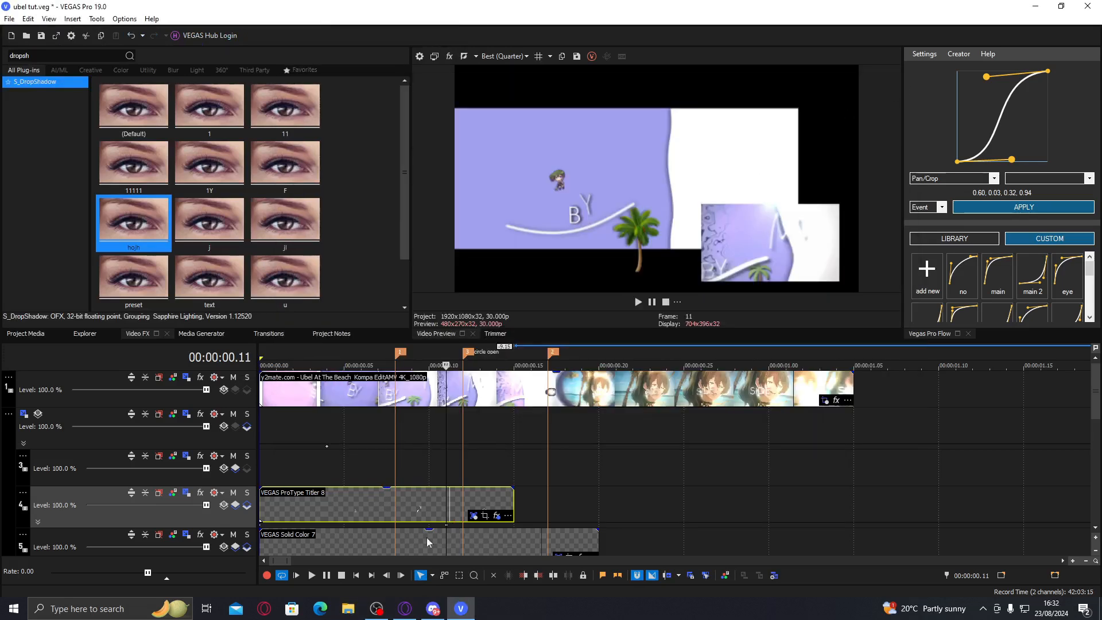
- Change the font of the BY text in the ProType Titler event to strokeWeight 40
click(475, 515)
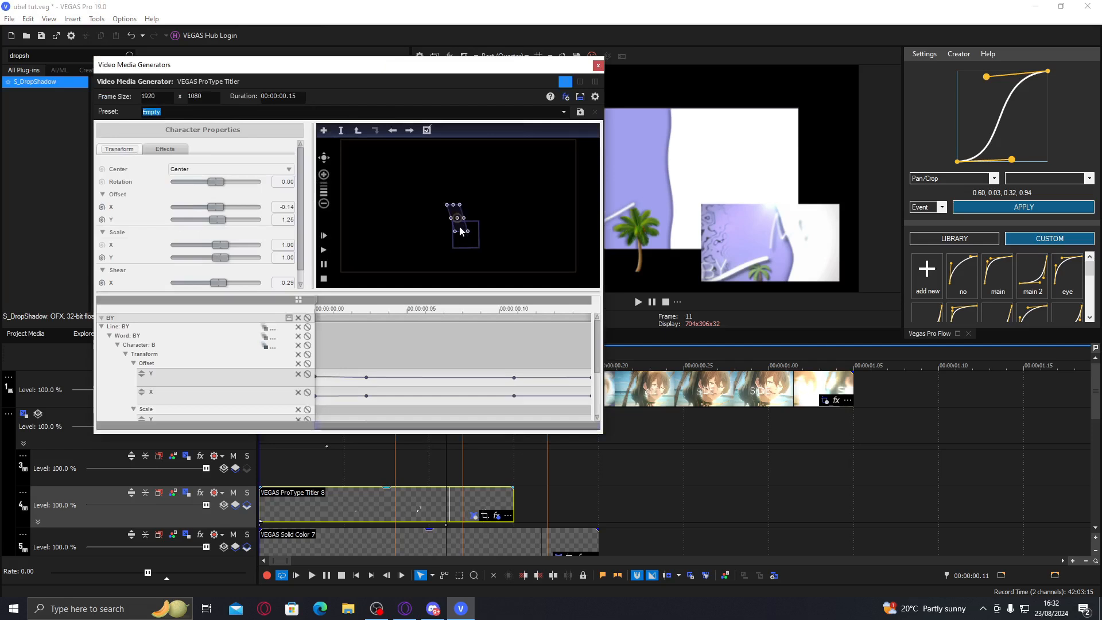
double_click(459, 231)
click(202, 168)
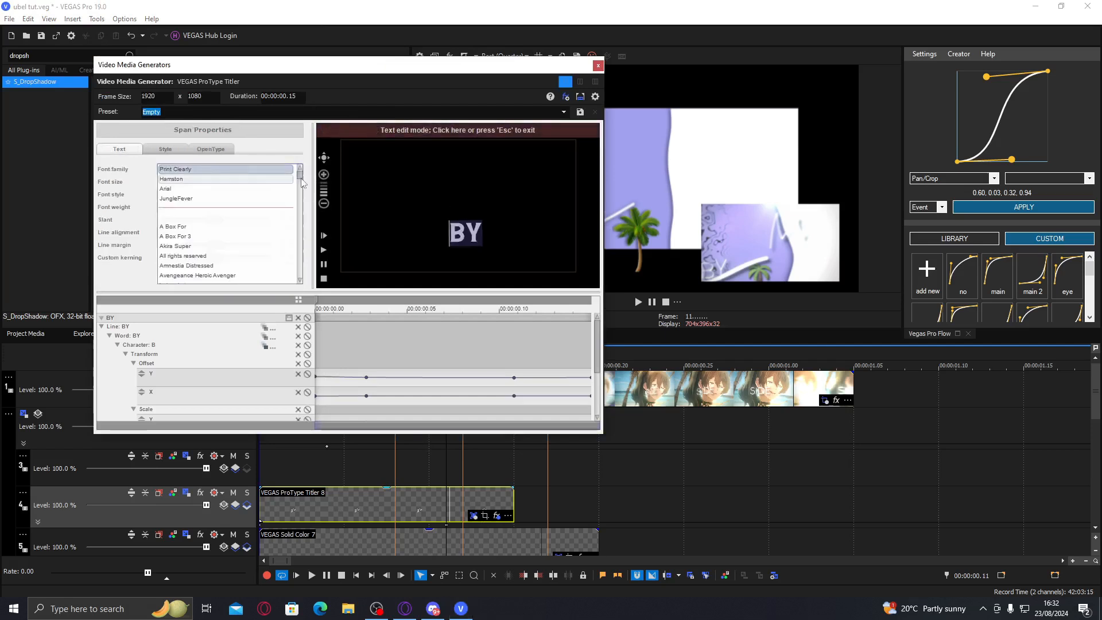
drag(300, 183, 305, 265)
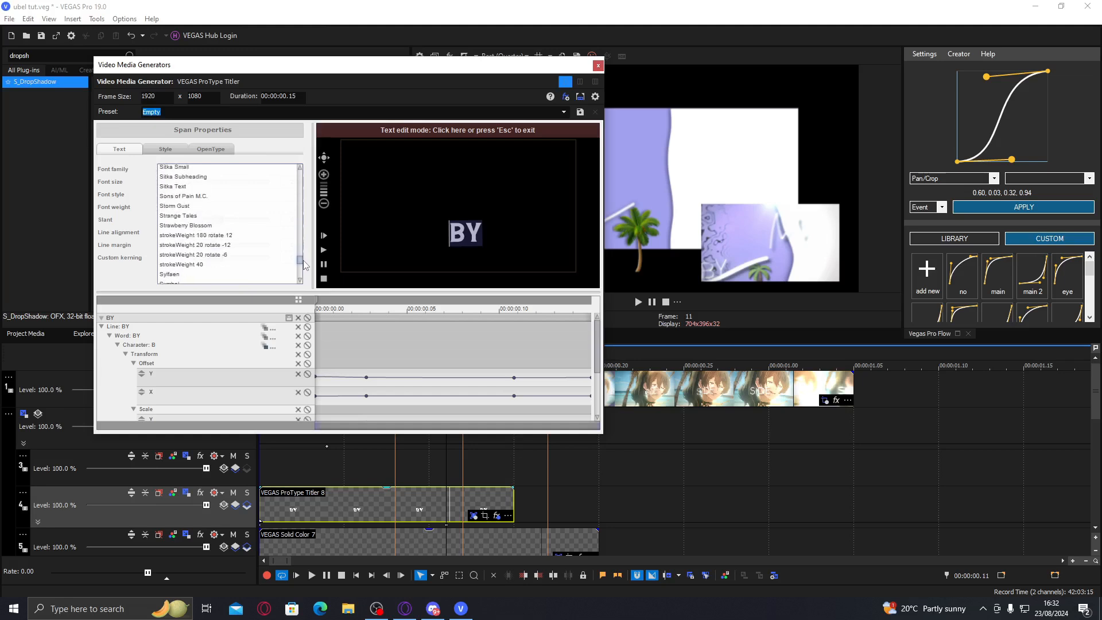
click(234, 265)
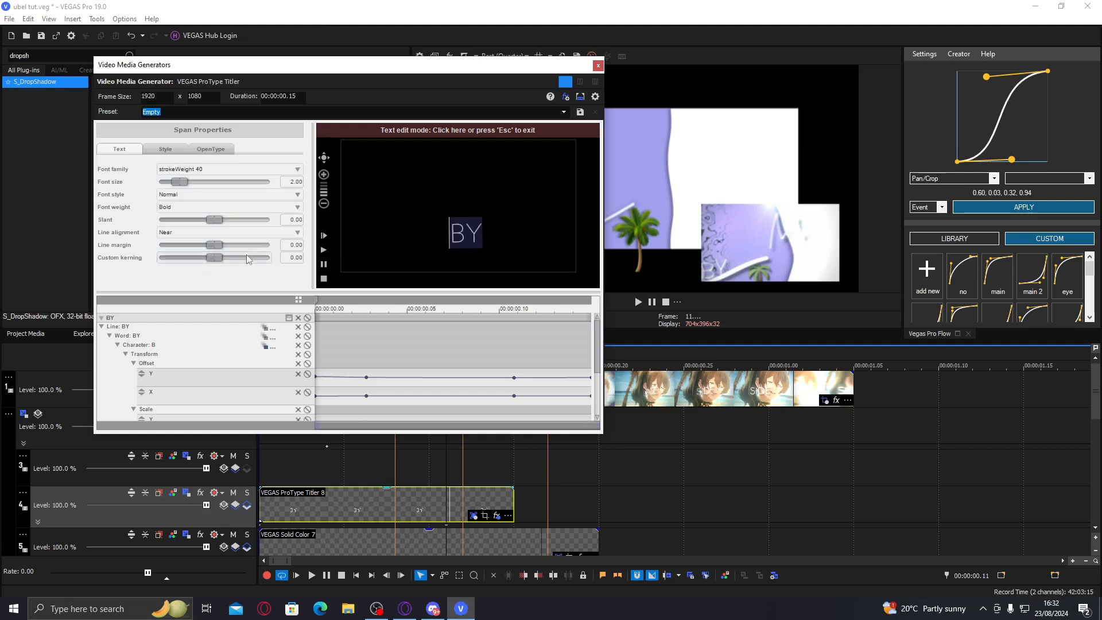
click(598, 67)
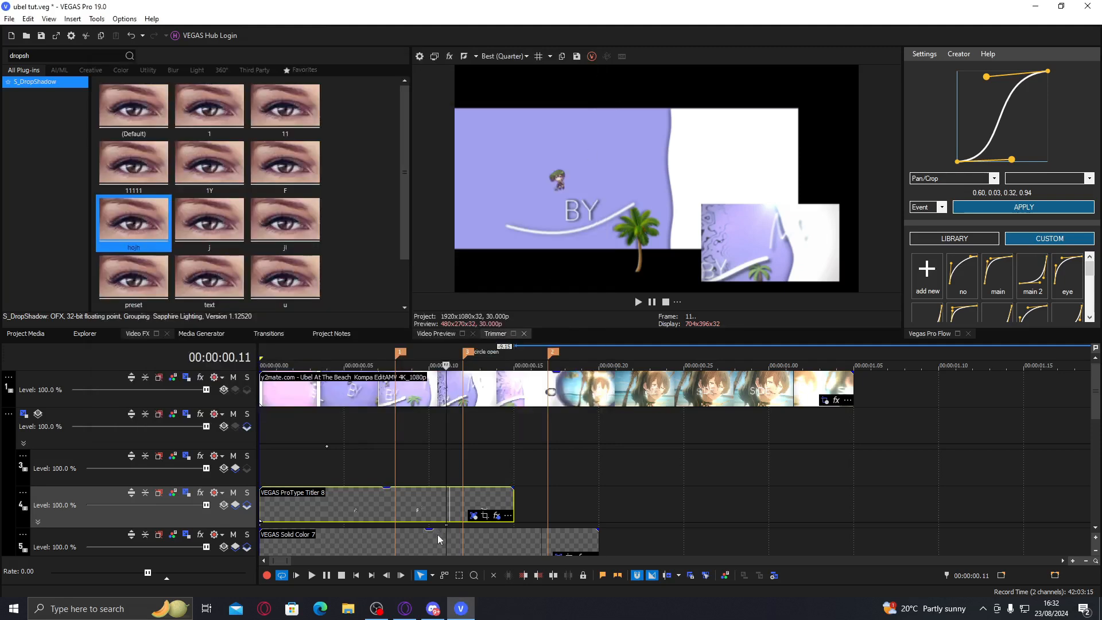
- Delete track 4's motion keyframe at the start of the timeline and scrub through the text animation
drag(446, 504, 375, 506)
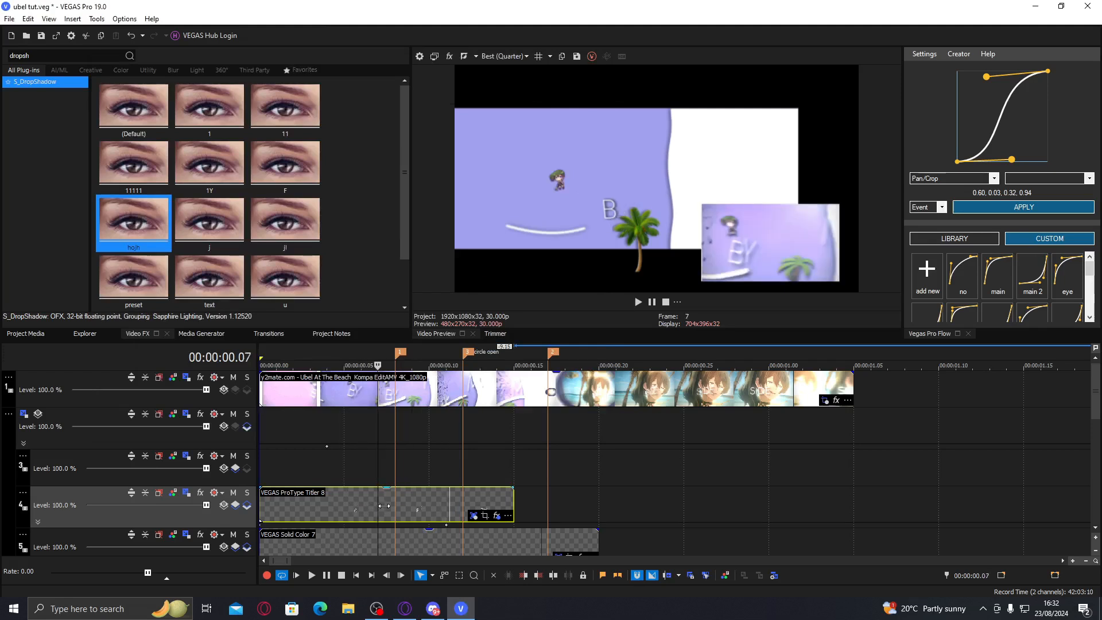
right_click(261, 525)
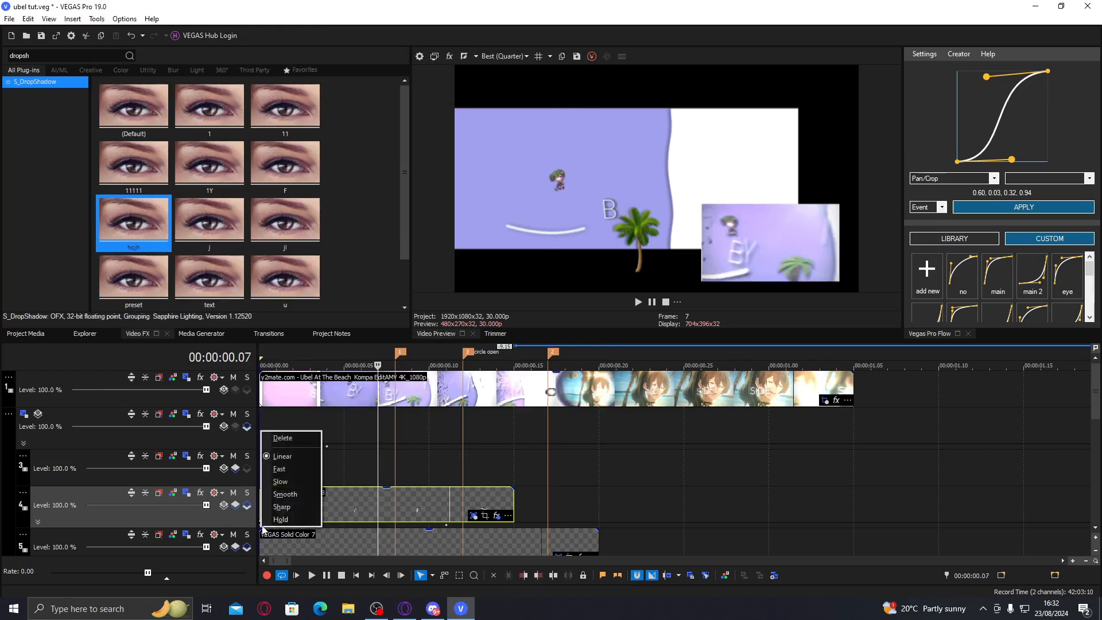
click(294, 440)
drag(376, 509, 294, 500)
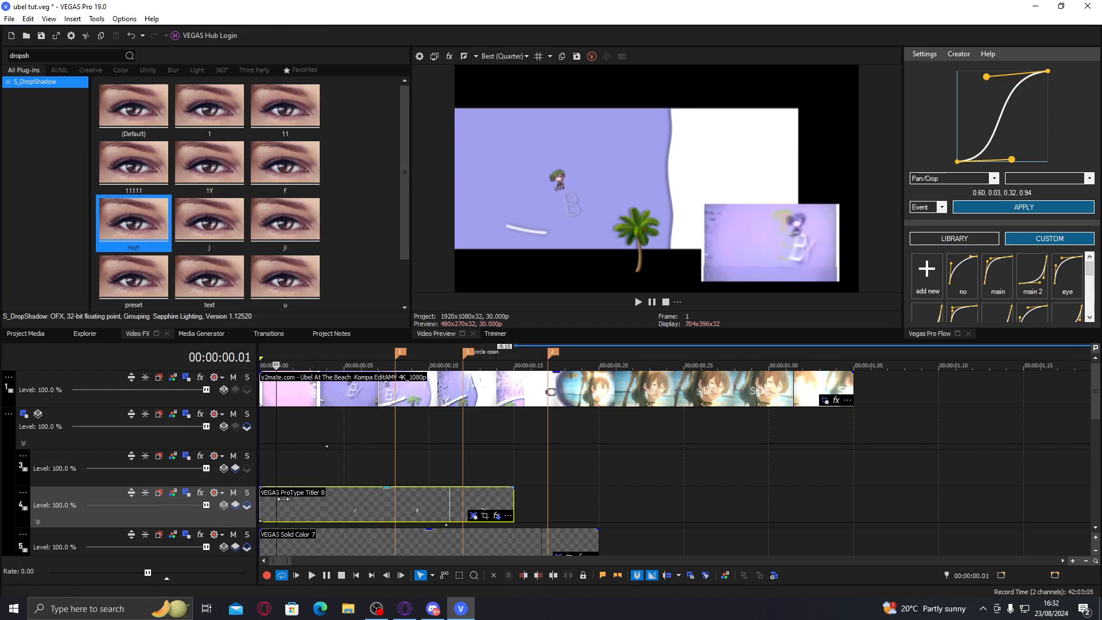
drag(294, 499, 480, 496)
- Shorten the cascade duration for the letters of the BY text in the ProType Titler event
click(475, 516)
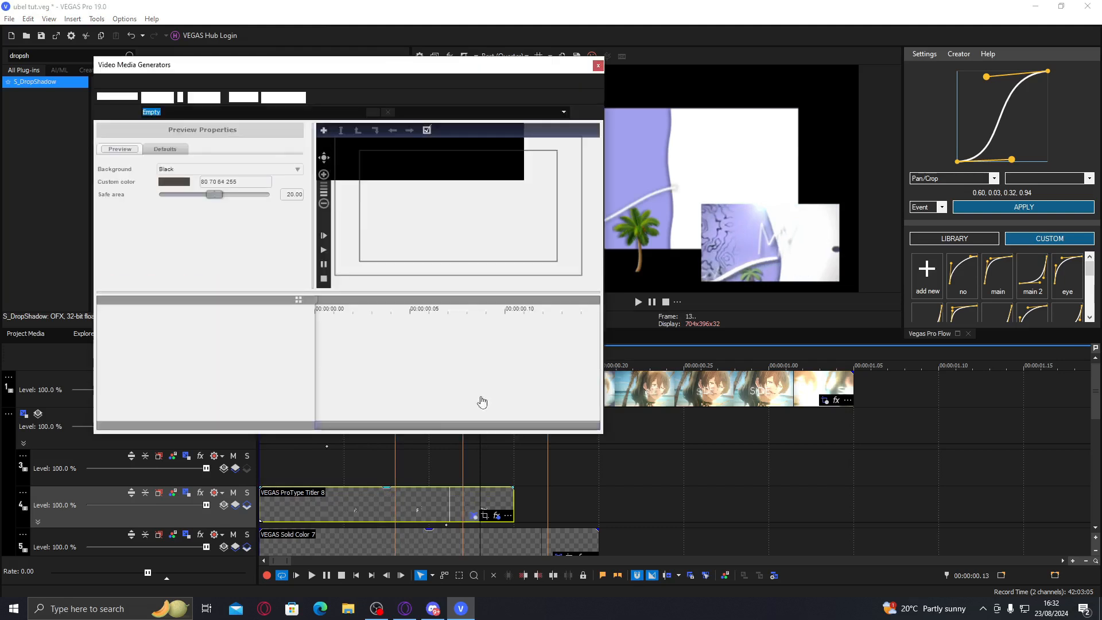
click(273, 347)
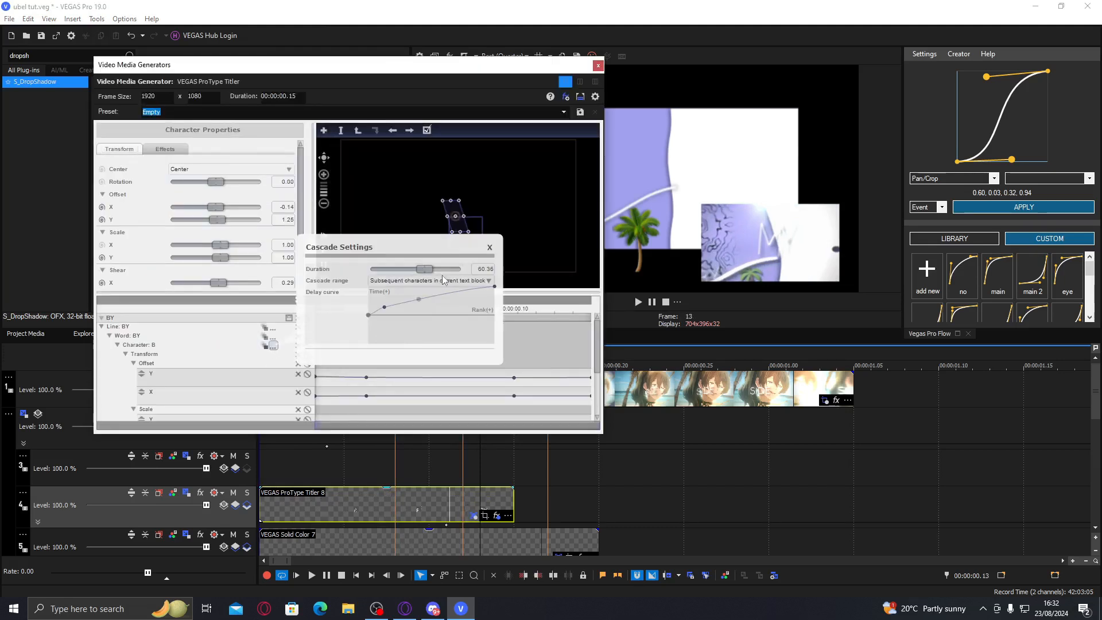
drag(428, 270, 407, 272)
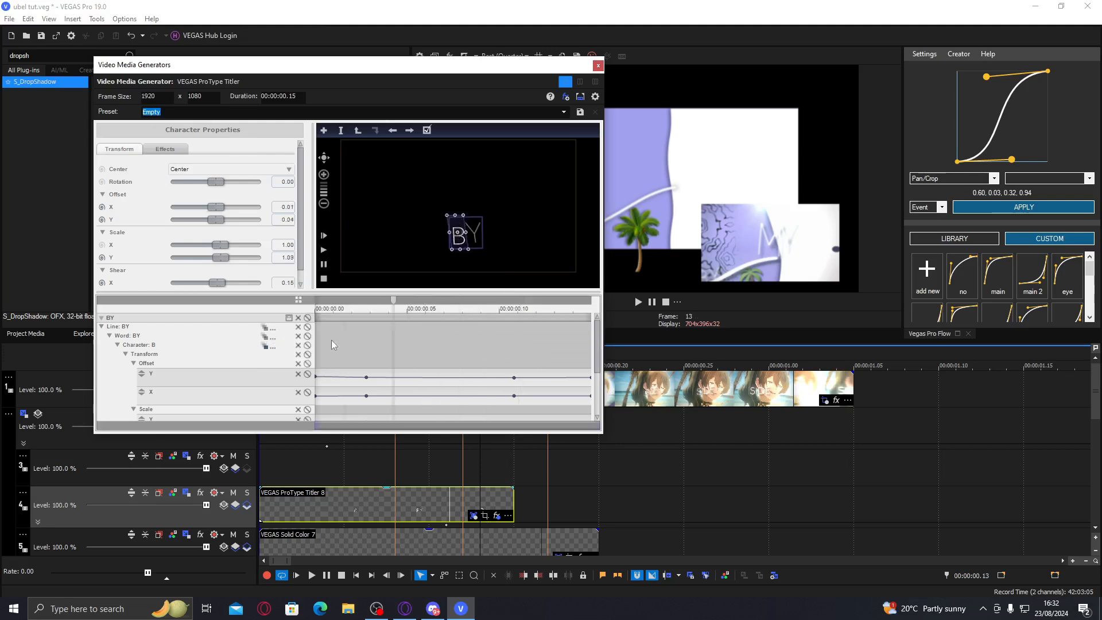
- Reshape the start of the BY text's Selection Right curve so it rises faster at the beginning
scroll(510, 419, down, 3)
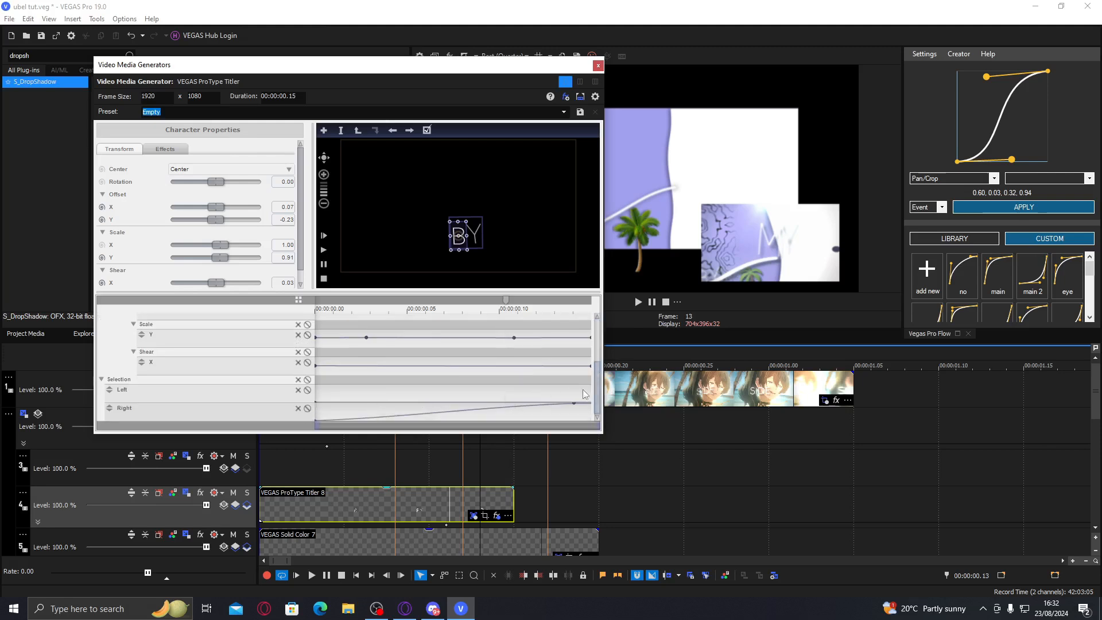
right_click(316, 421)
click(350, 495)
click(368, 381)
drag(365, 388, 593, 319)
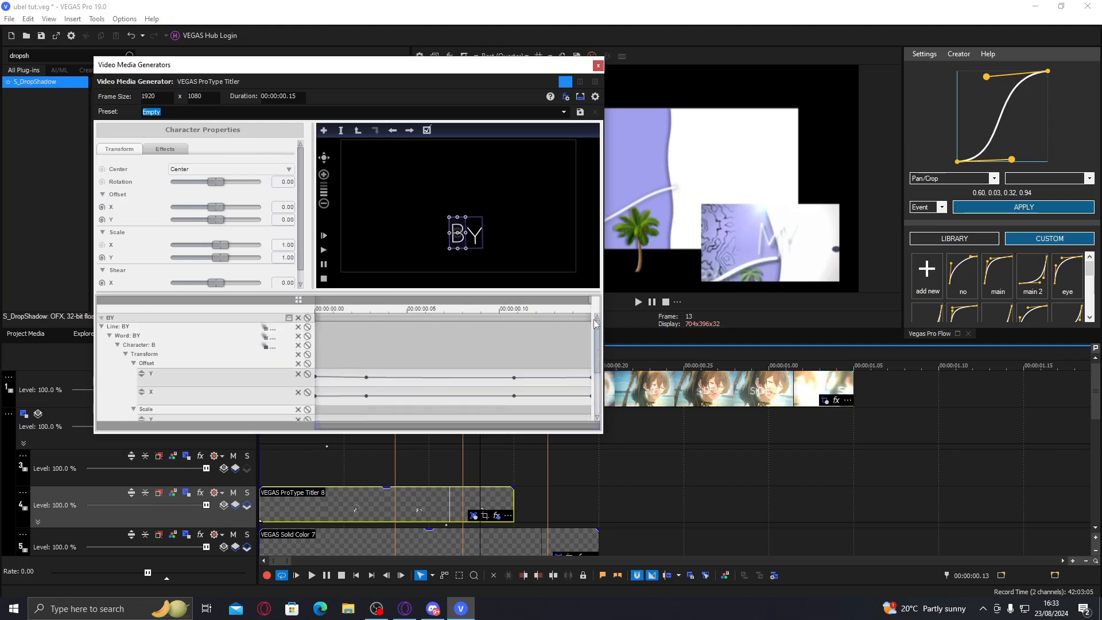
click(598, 64)
- Add a fade-out to the BY text event starting at frame 12 and scrub through it
mouse_move(480, 498)
mouse_down()
mouse_move(277, 483)
mouse_move(475, 480)
mouse_move(437, 490)
mouse_move(464, 489)
mouse_up()
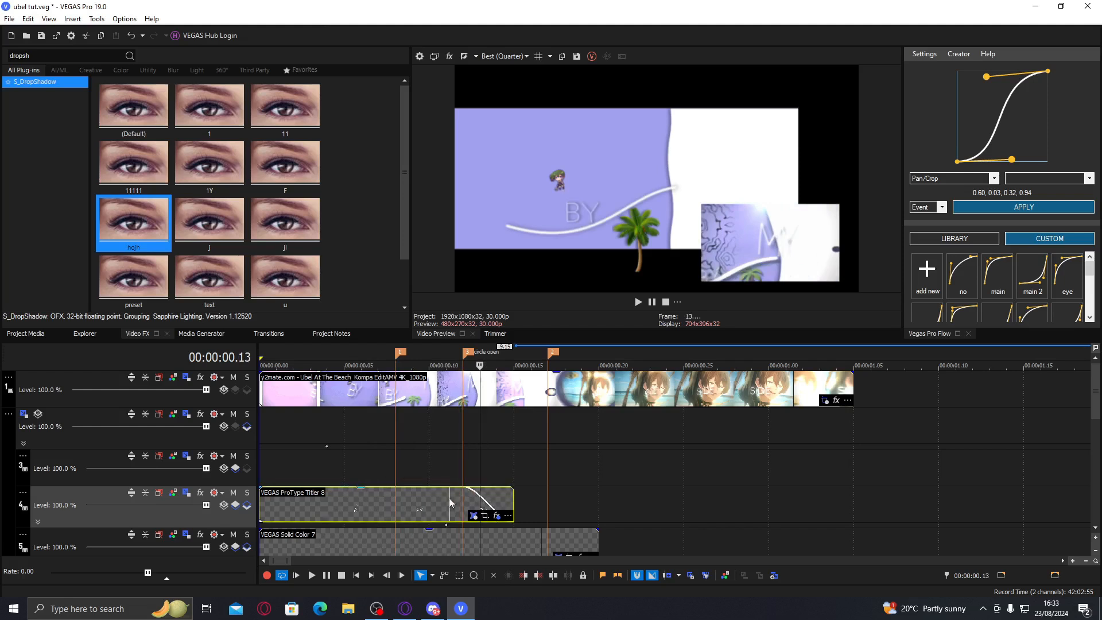
click(418, 505)
click(446, 525)
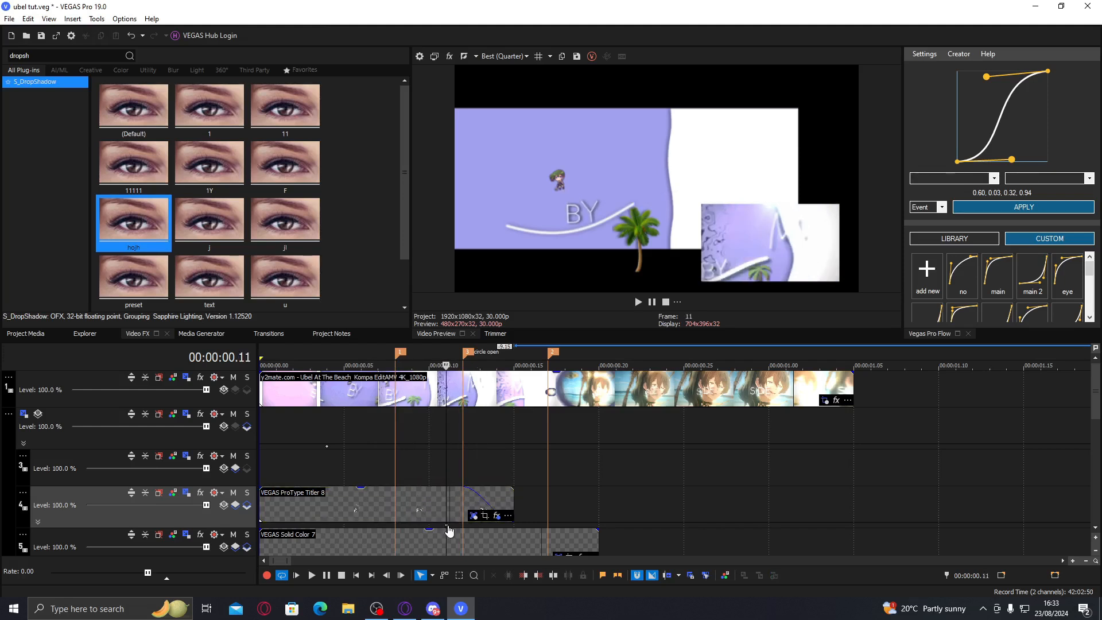
click(430, 511)
- Reorder the tracks so the white line and the white Solid Color 6 event lie above the BY text track
drag(230, 557, 244, 457)
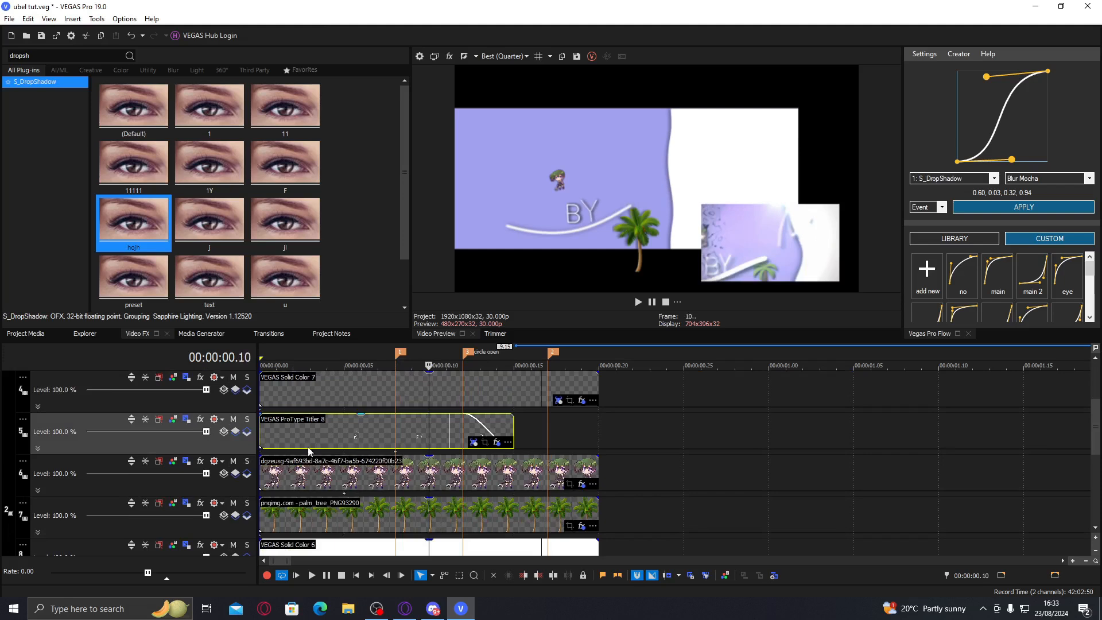
drag(68, 553, 92, 439)
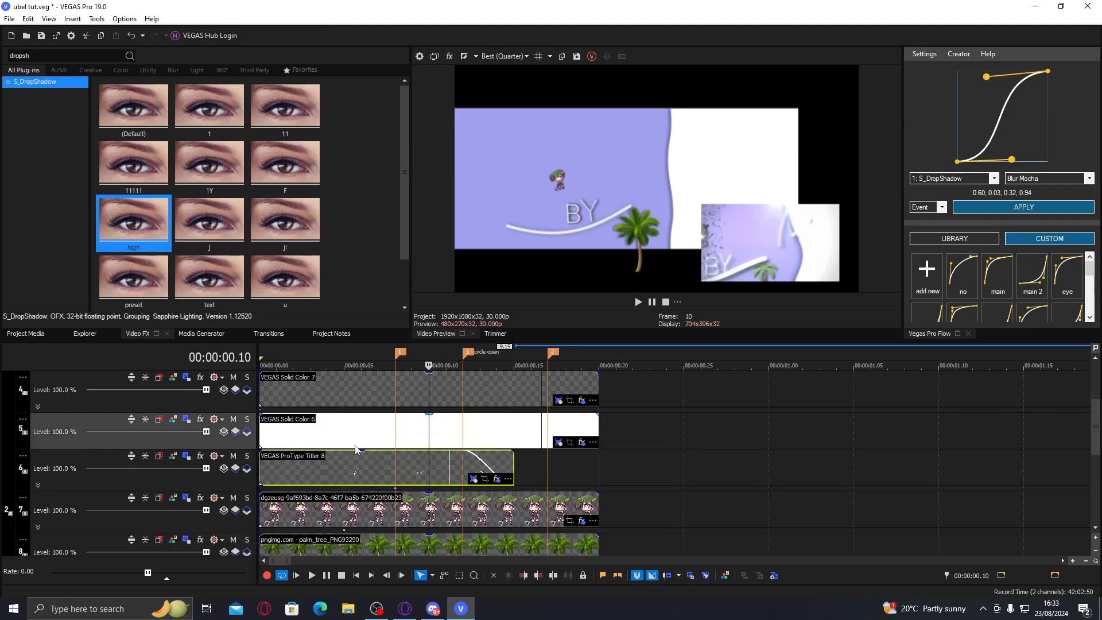
mouse_move(429, 434)
mouse_down()
mouse_move(465, 432)
mouse_move(436, 428)
mouse_up()
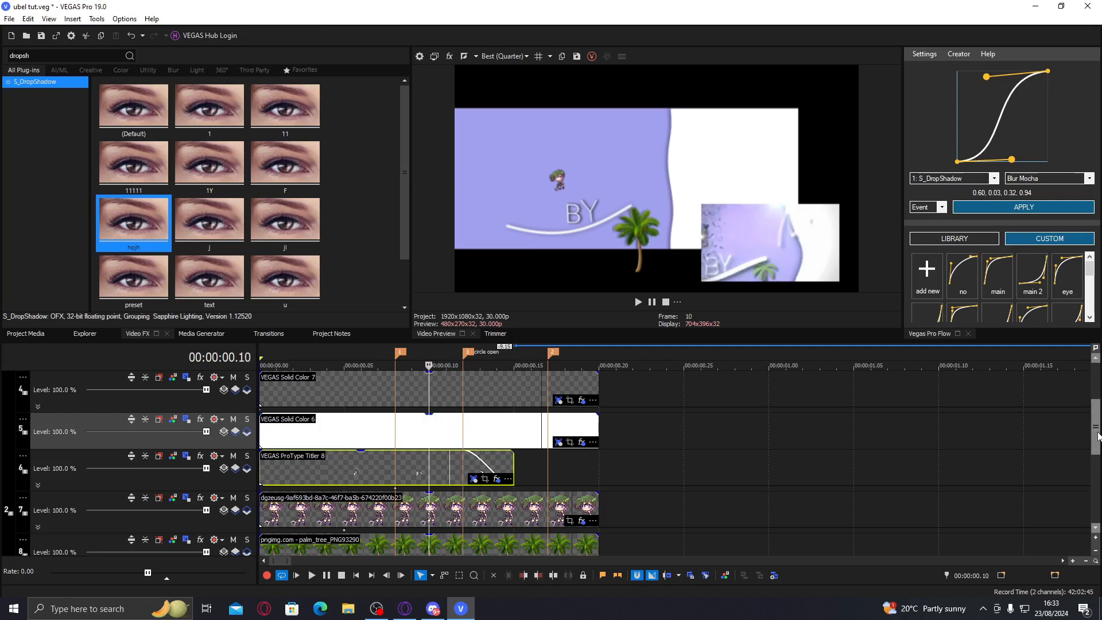
scroll(1097, 428, up, 1)
mouse_move(1097, 427)
mouse_down()
mouse_move(1099, 410)
mouse_move(1101, 425)
mouse_up()
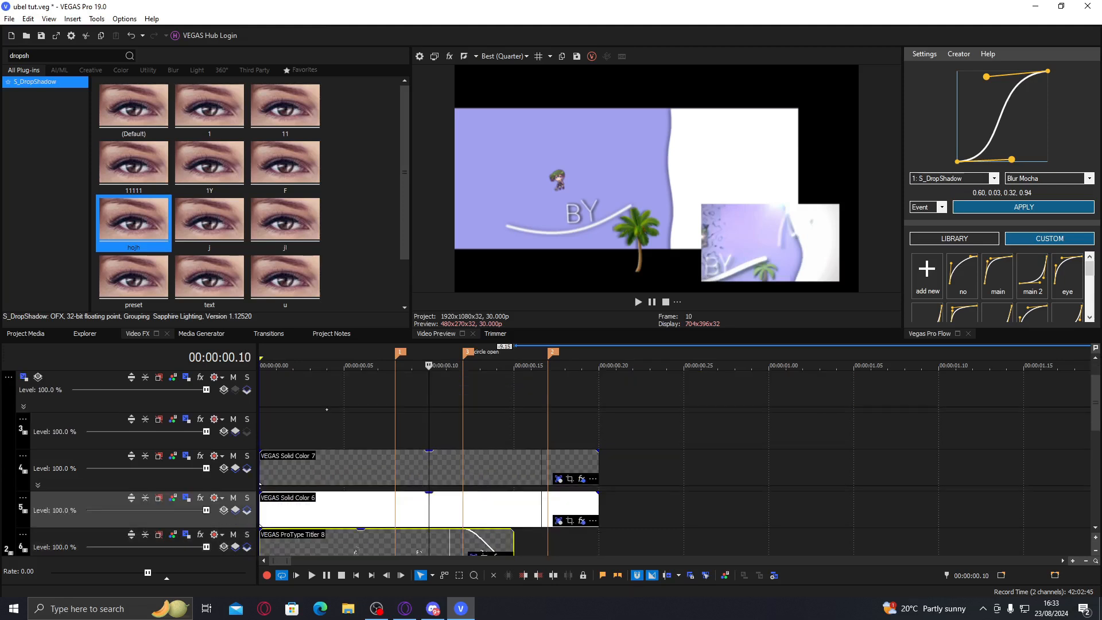
- Find S_TextureFlux among the video effects and apply its F preset to the BY text event
click(376, 545)
click(22, 57)
key(BackSpace)
text(texturef)
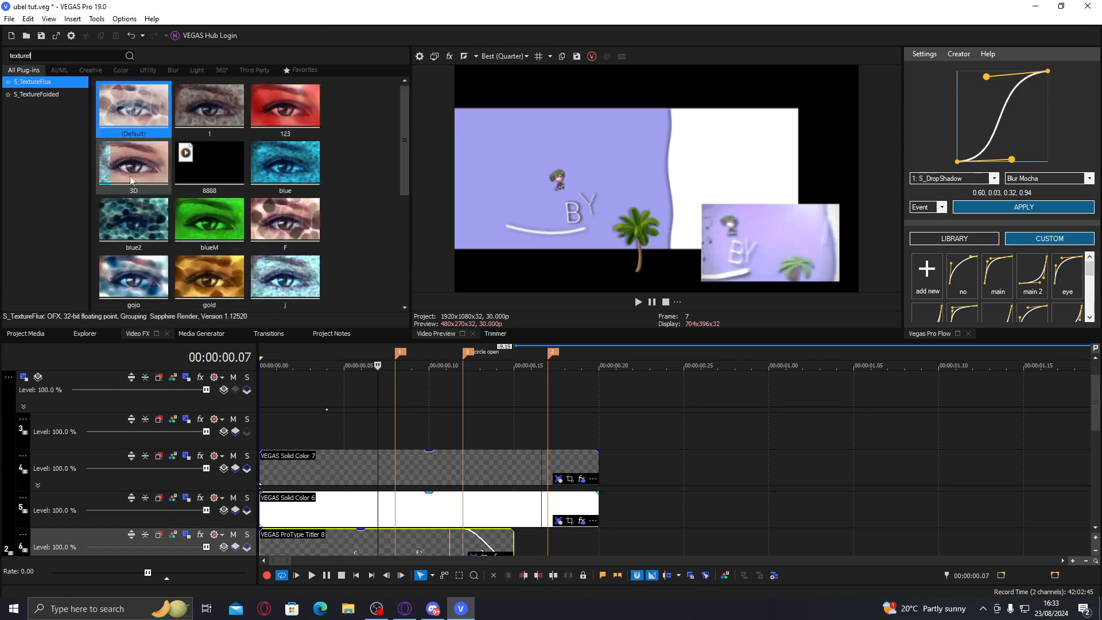
drag(285, 224, 324, 535)
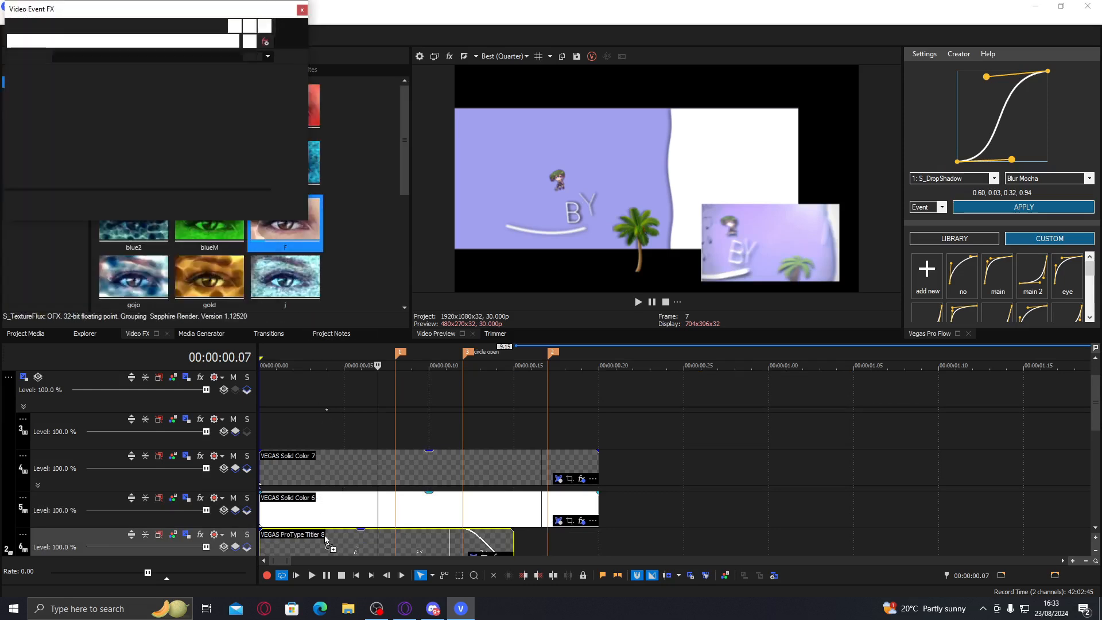
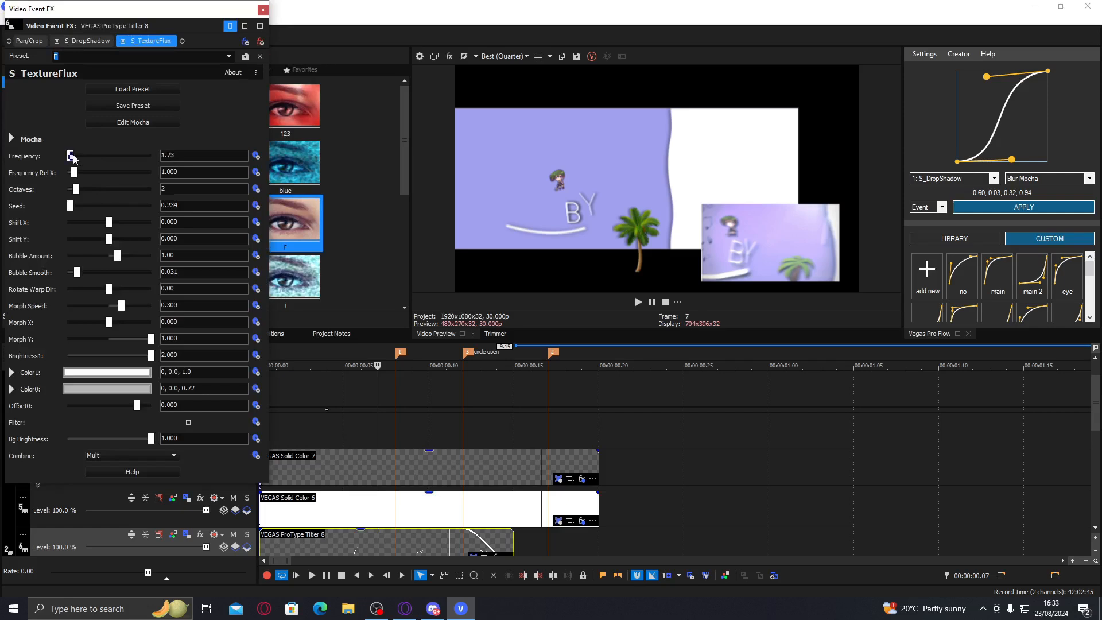
click(261, 11)
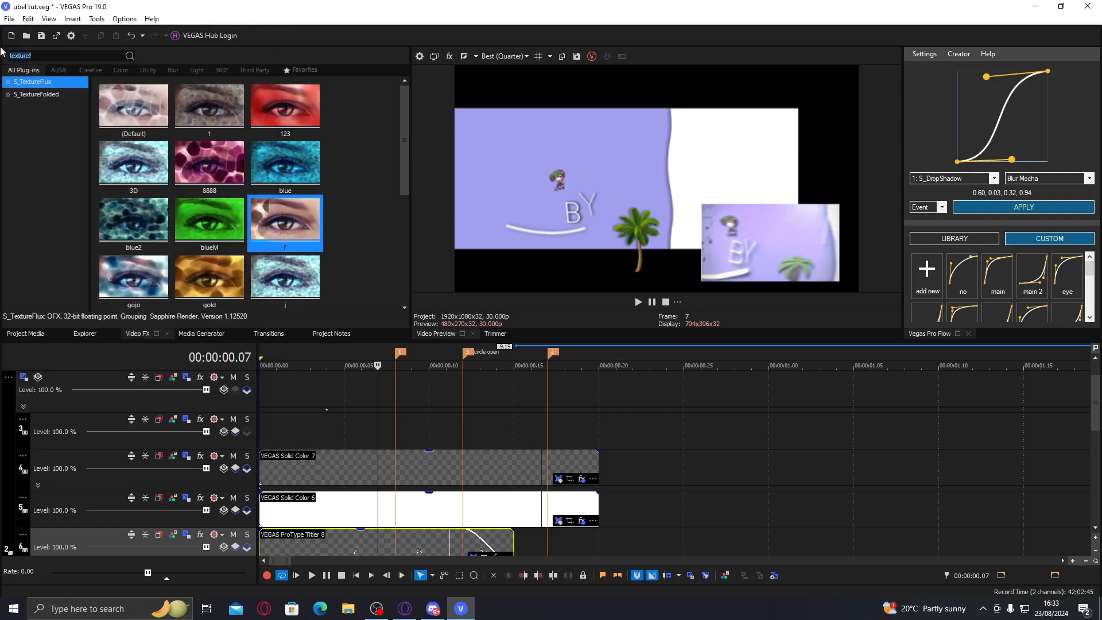
- Trim the start of the white line's Solid Color 7 event to frame 7
click(411, 472)
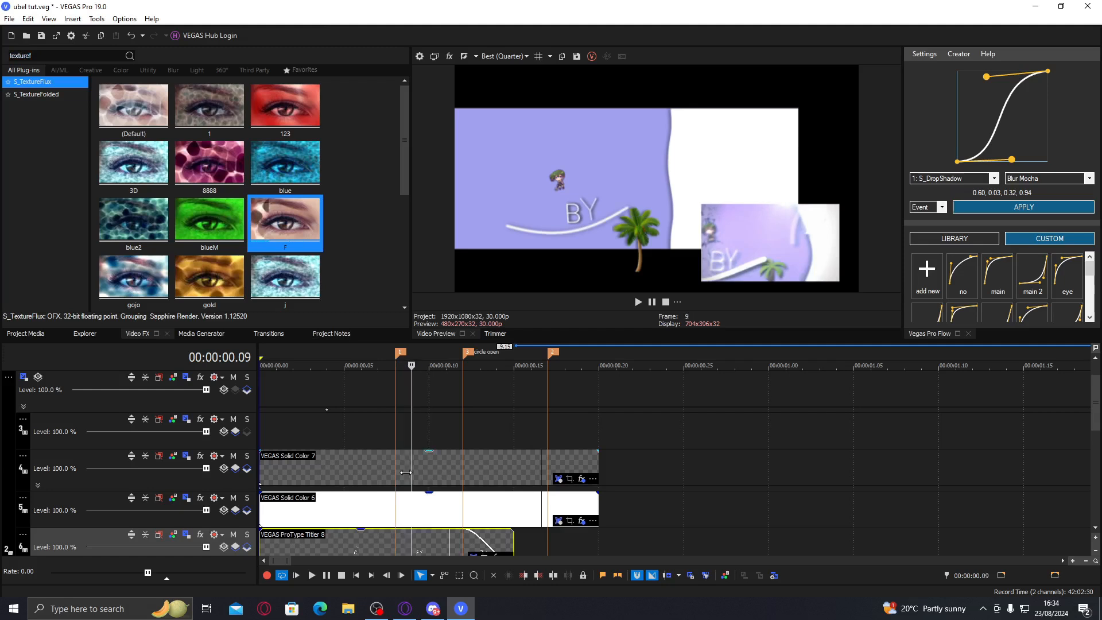
click(396, 471)
click(381, 469)
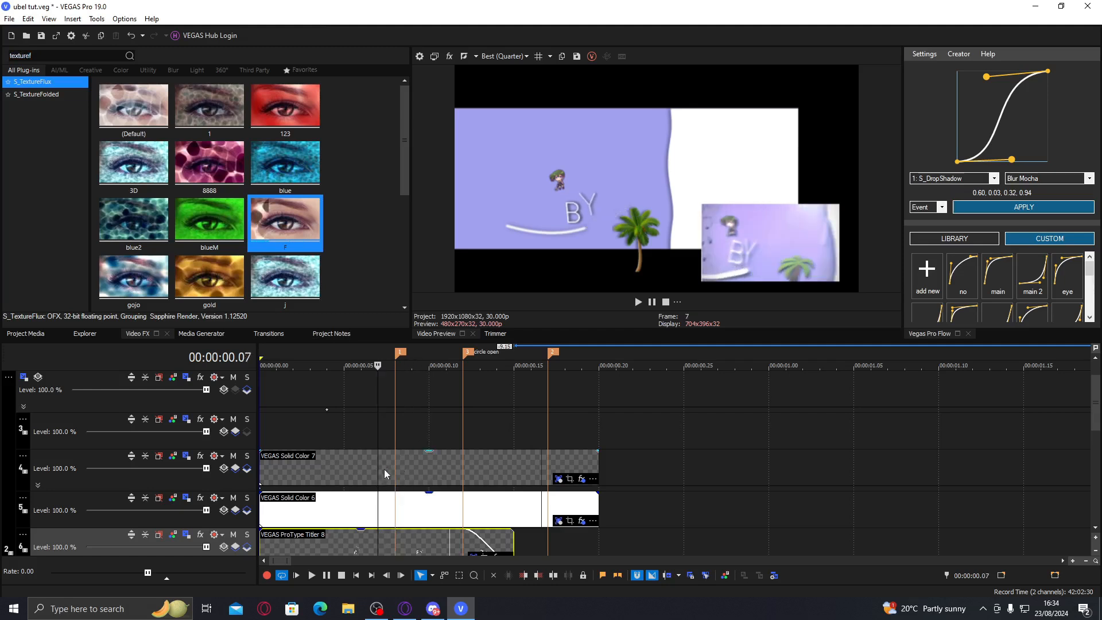
click(379, 473)
key(alt+[)
key(Right)
key(Right)
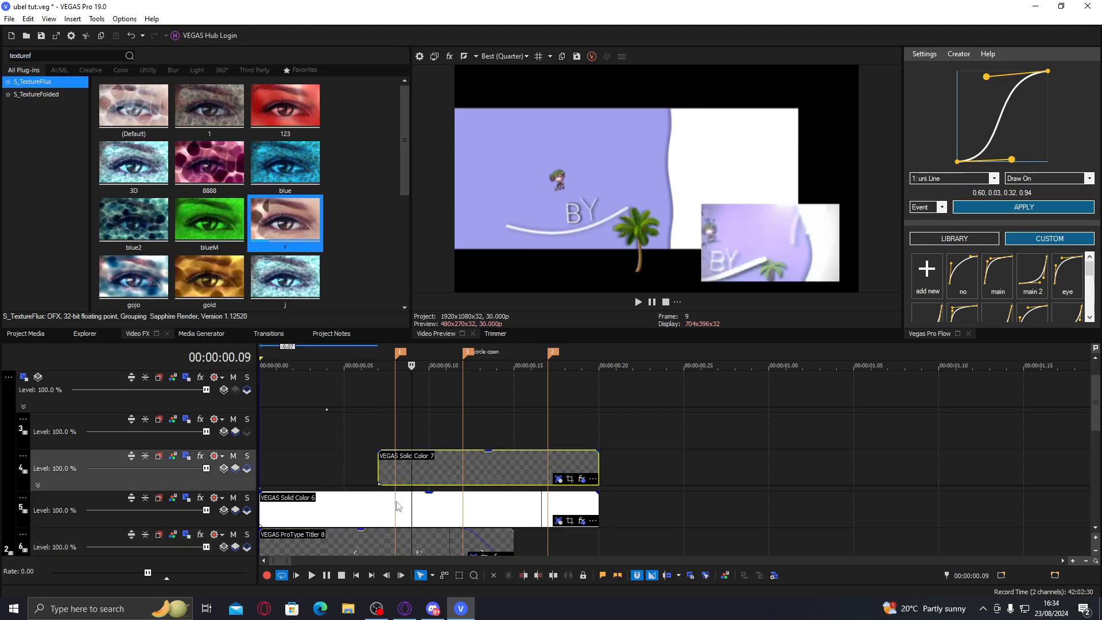
- Delete the Solid Color 7 event and paste the BY text event at frame 7 on track 4 as a new source media copy
click(372, 538)
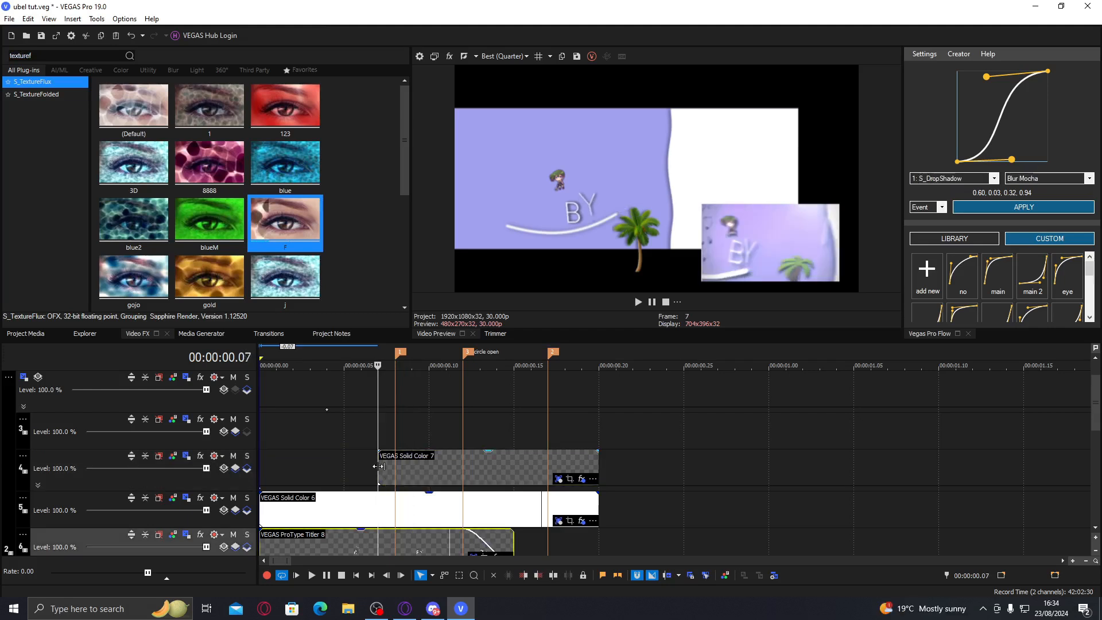
click(379, 466)
key(Delete)
click(375, 542)
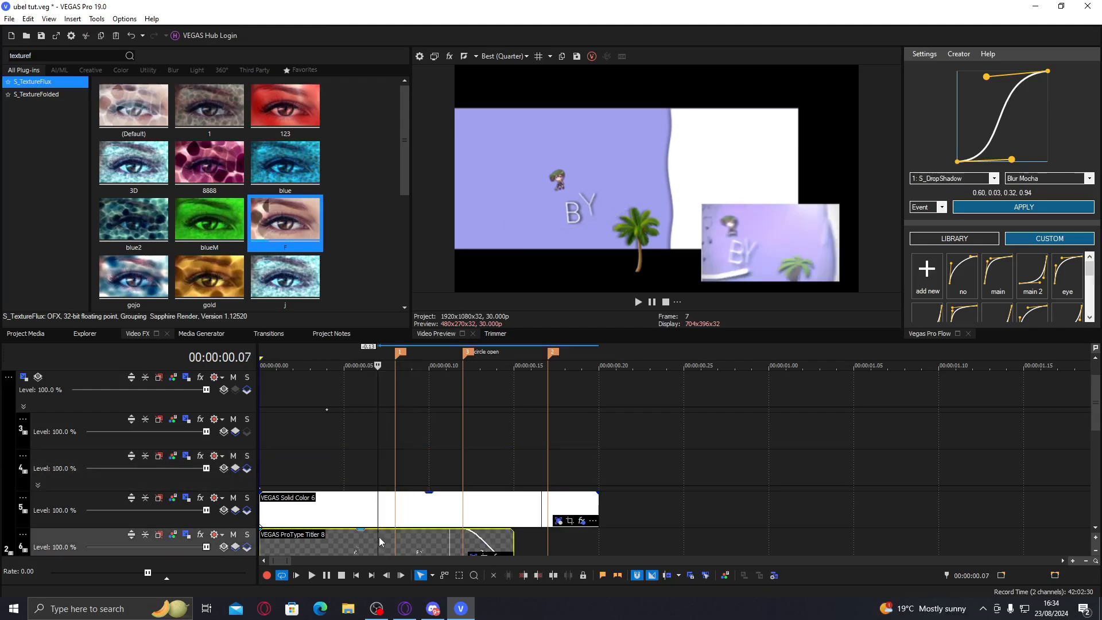
click(377, 474)
key(ctrl+v)
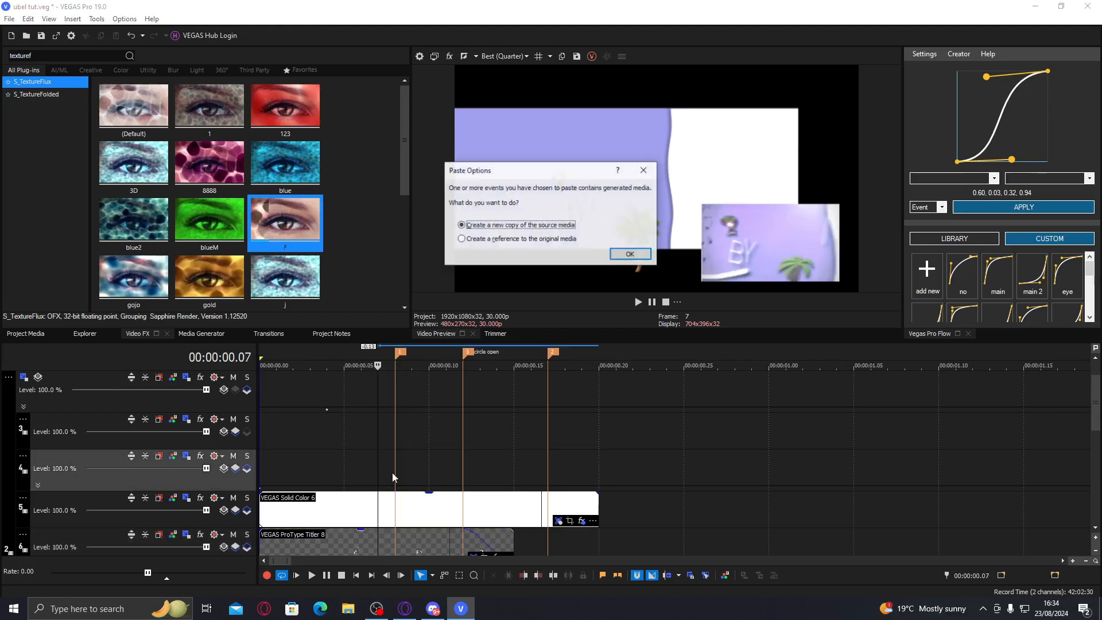
click(617, 252)
- Trim the pasted text event's end to frame 18 and start its fade-out at frame 14
drag(632, 460, 570, 460)
click(455, 468)
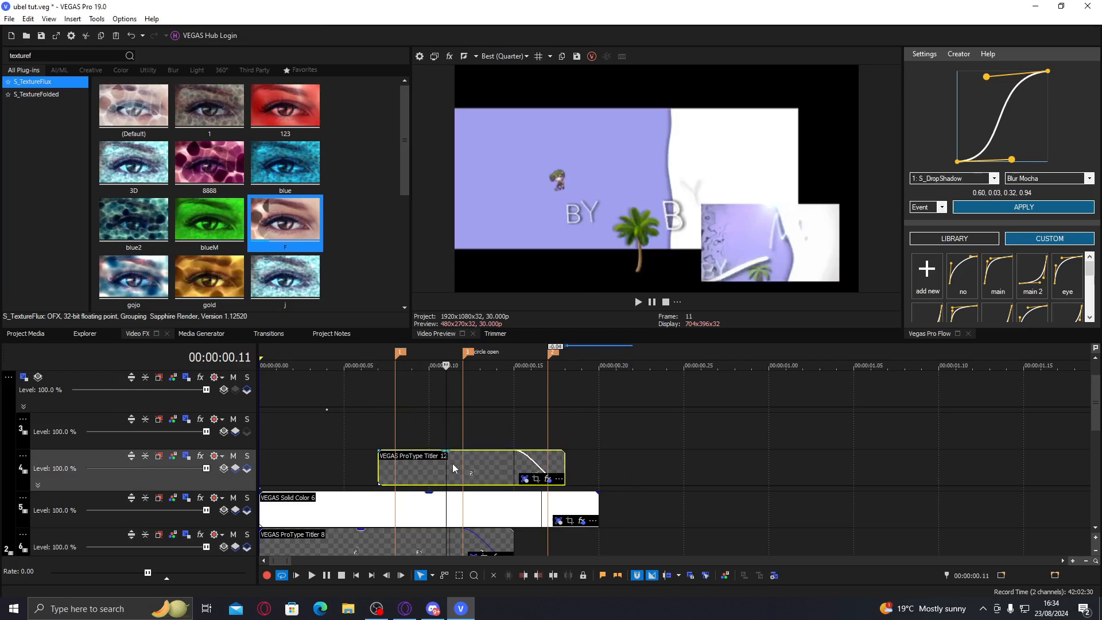
key(space)
key(space)
key(space)
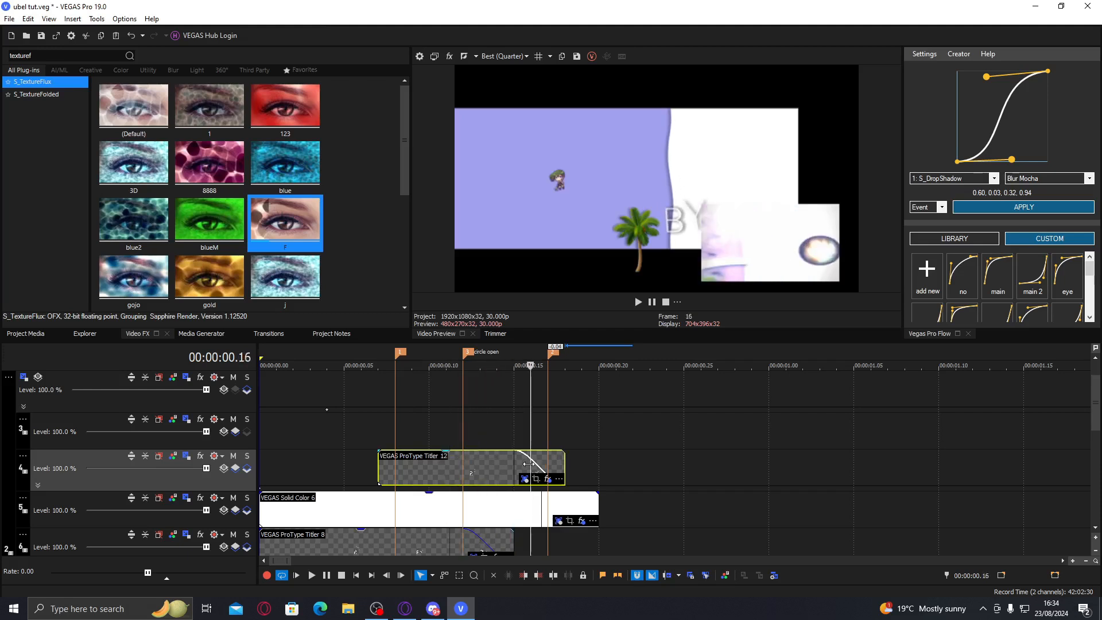
key(Right)
key(Left)
key(Left)
key(Right)
key(Right)
click(517, 459)
drag(513, 458, 497, 456)
click(462, 460)
- Change the pasted titler's text to MY and match its media duration to the event length of 11 frames
click(526, 480)
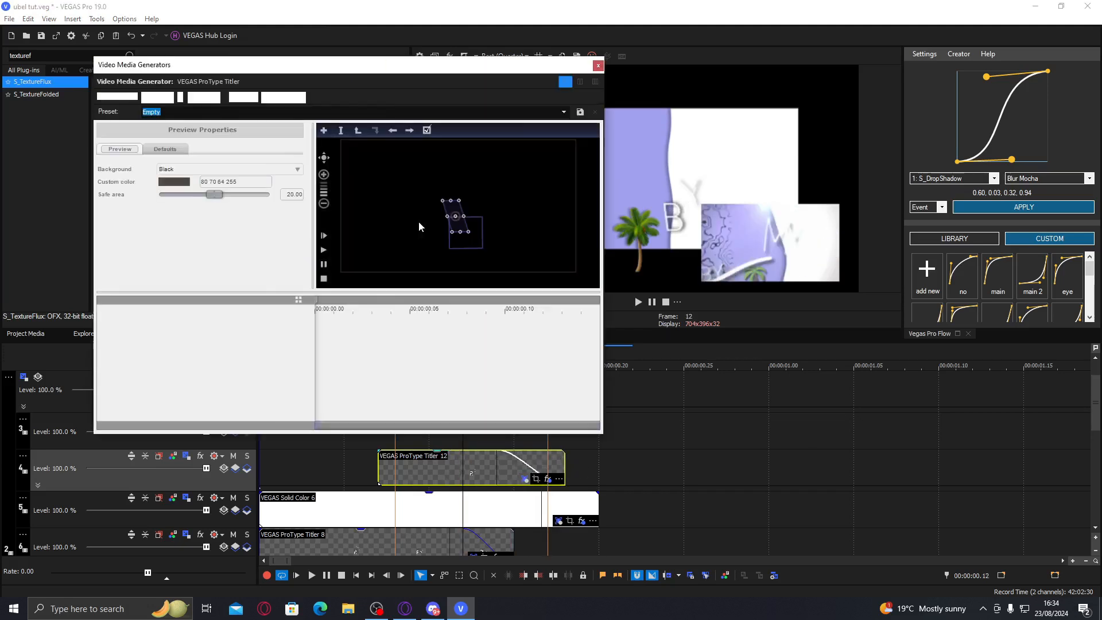
double_click(457, 224)
drag(491, 238, 366, 238)
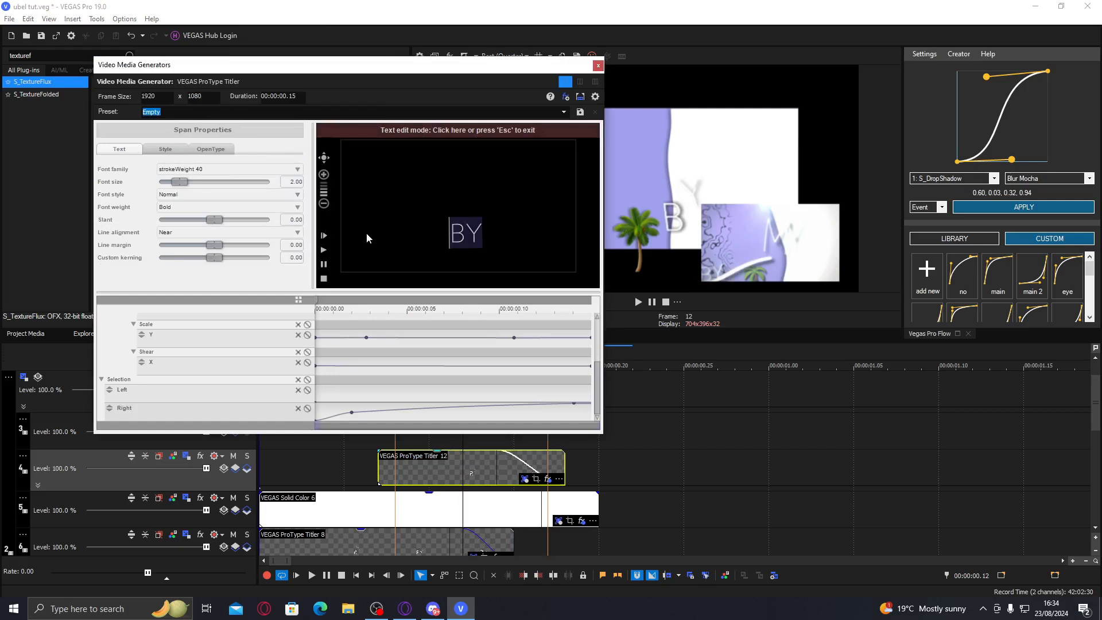
text(my)
key(ctrl+a)
text(MY)
click(580, 96)
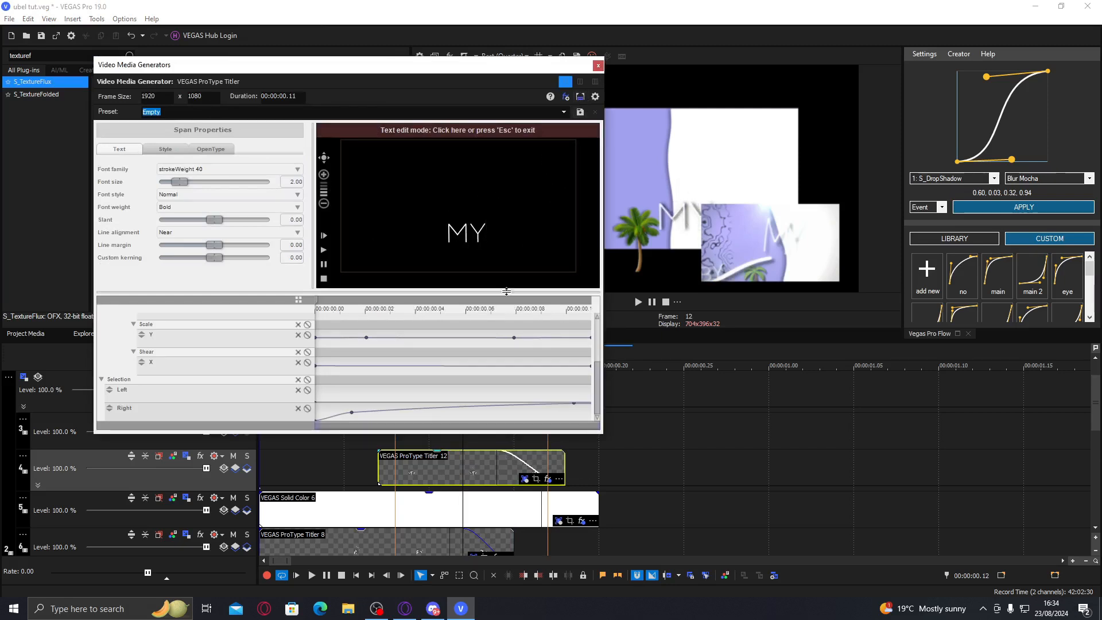
click(598, 66)
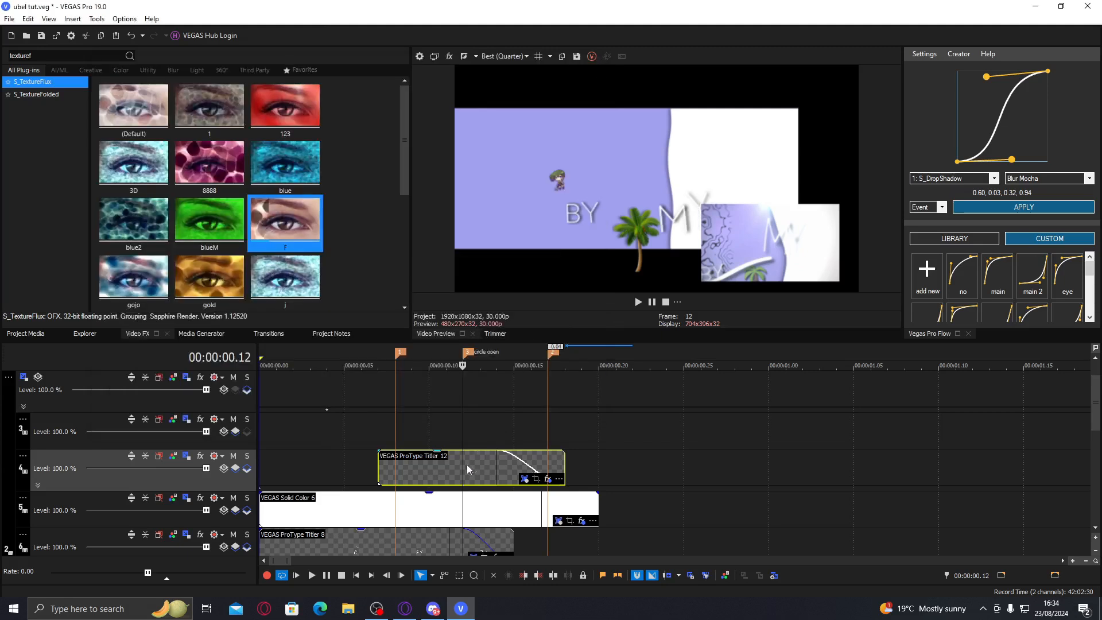
- Tighten the MY text block's tracking to about -0.35 in the titler's layout properties
click(493, 472)
key(Left)
key(Left)
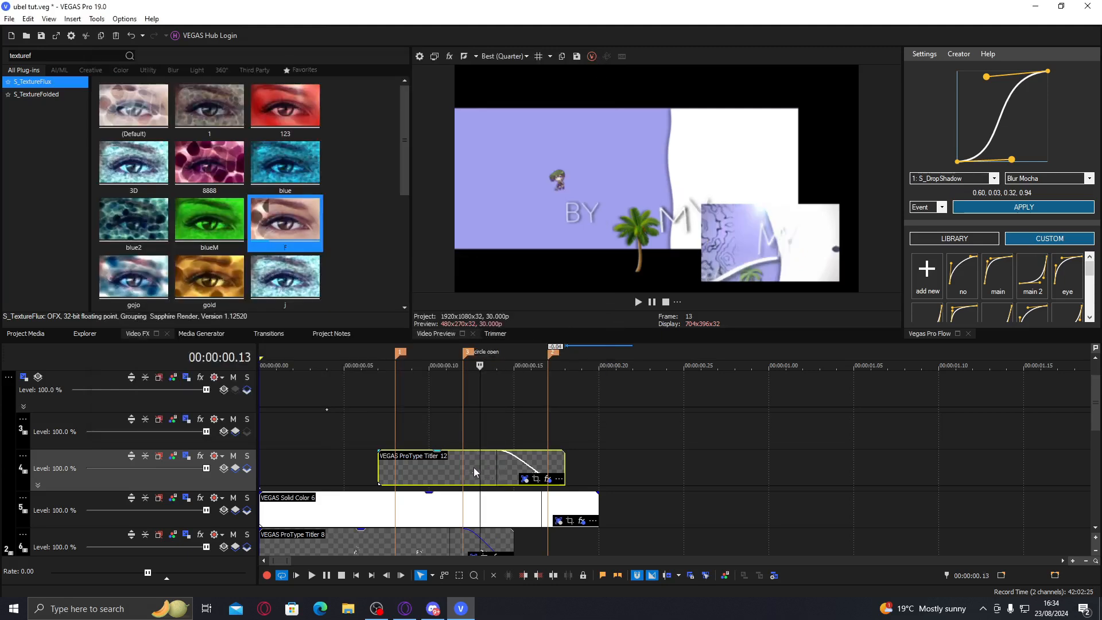
click(524, 479)
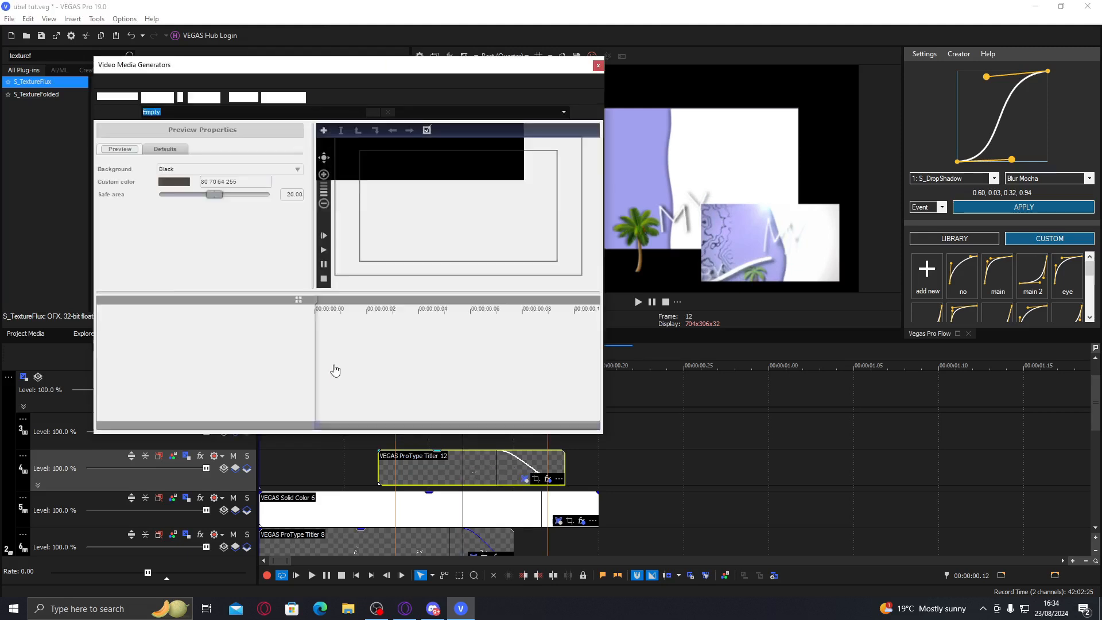
double_click(458, 232)
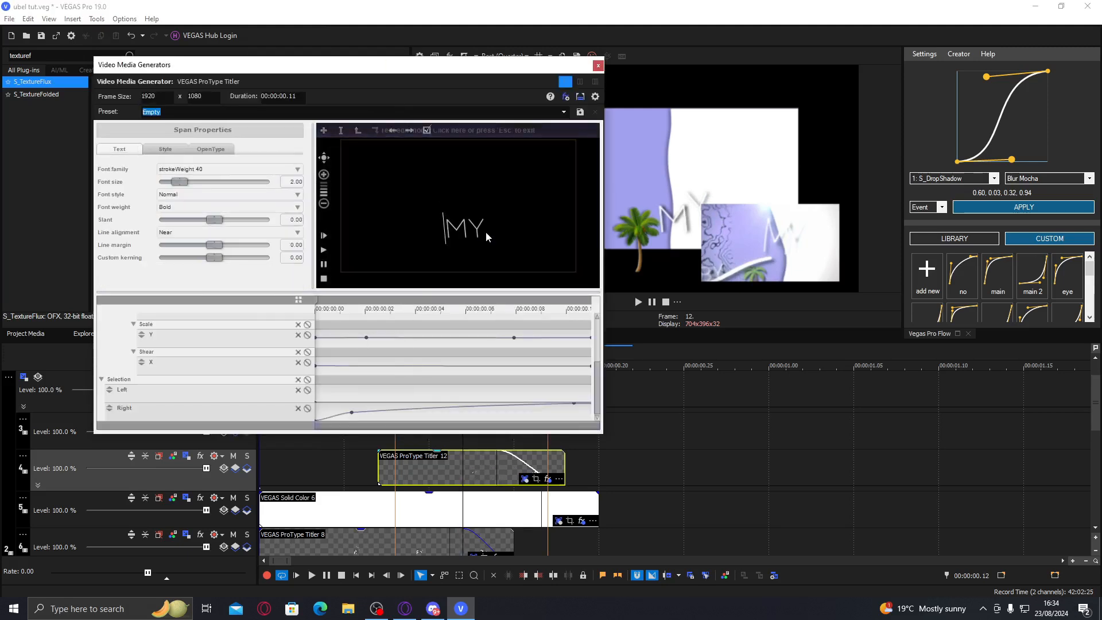
click(202, 151)
click(160, 150)
click(123, 151)
click(428, 134)
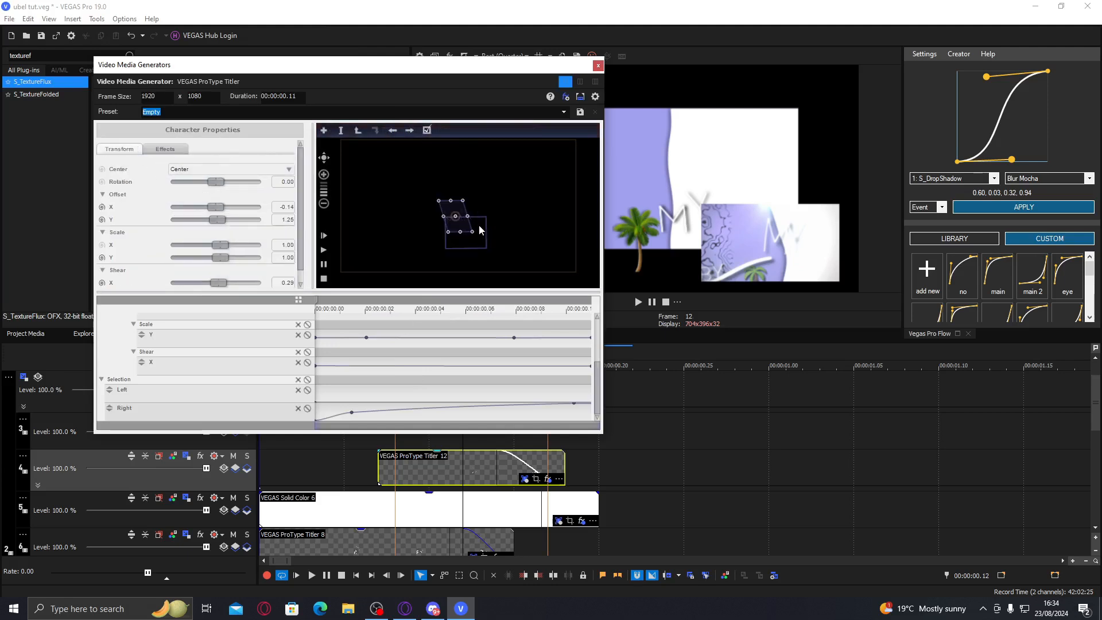
double_click(493, 229)
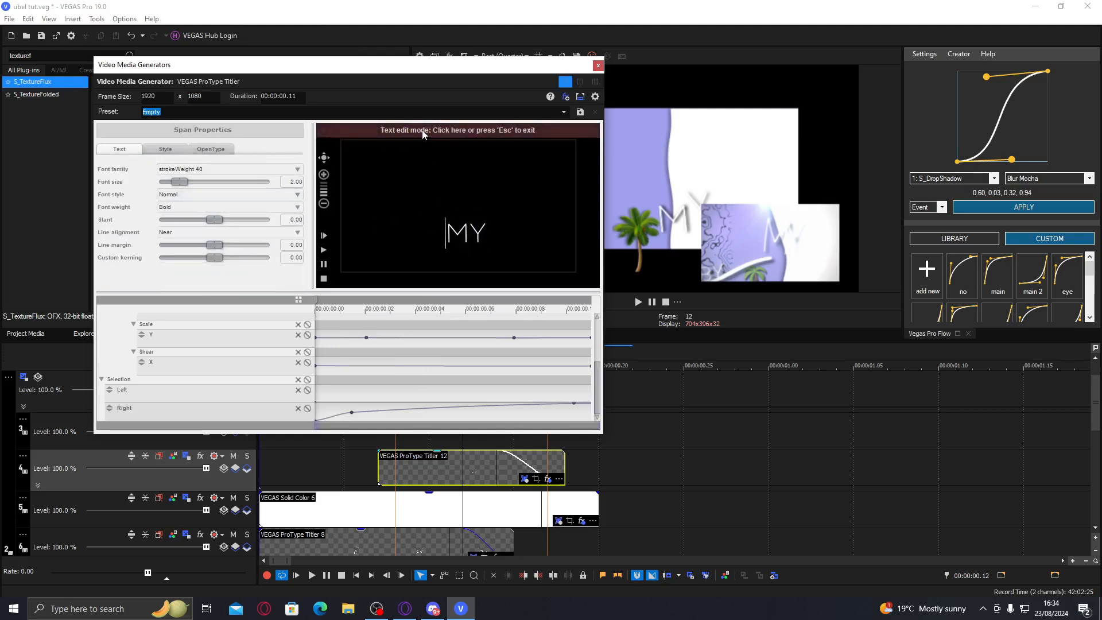
click(405, 130)
click(357, 131)
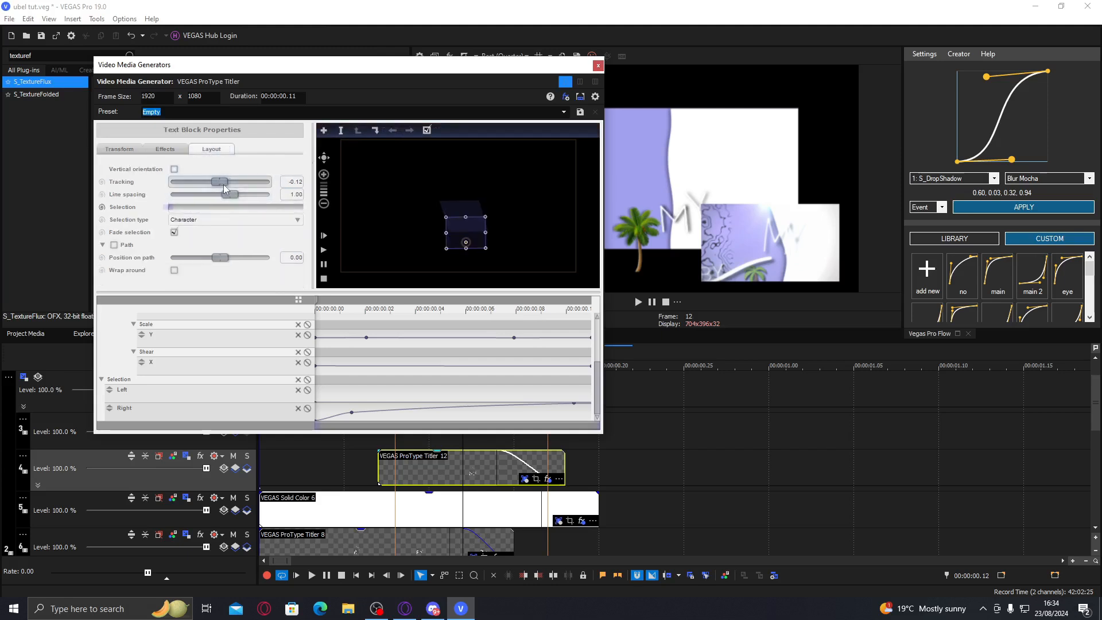
scroll(224, 186, down, 1)
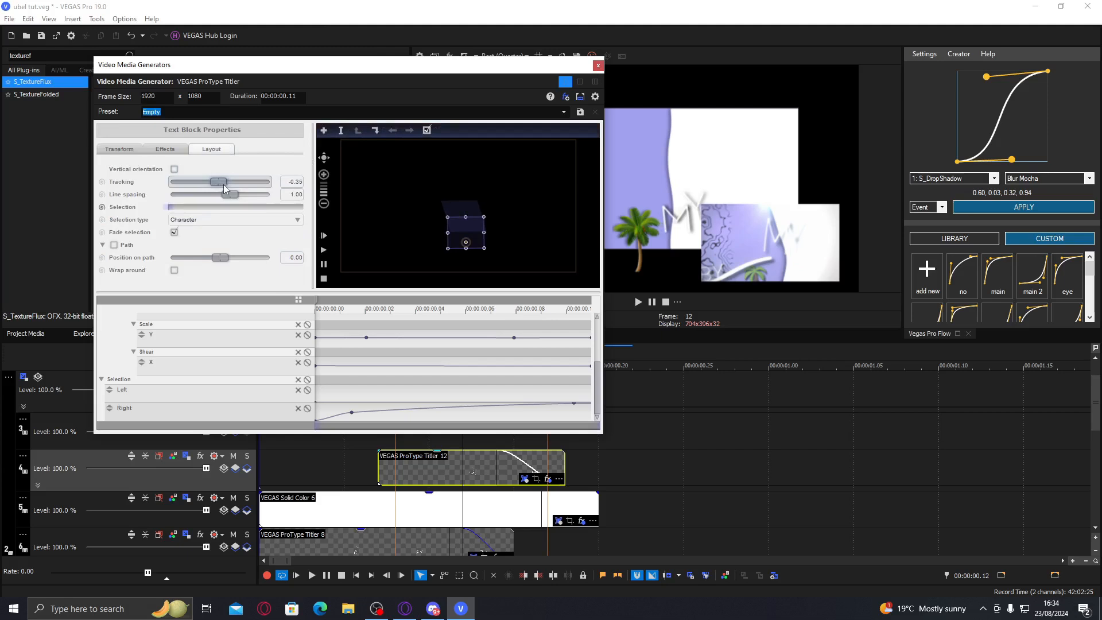
click(598, 64)
- In Track 4's motion, shrink the MY text to about 2,686 wide, offset it to about X -136, Y 272, and rotate it 6.3° at frame 12
click(186, 456)
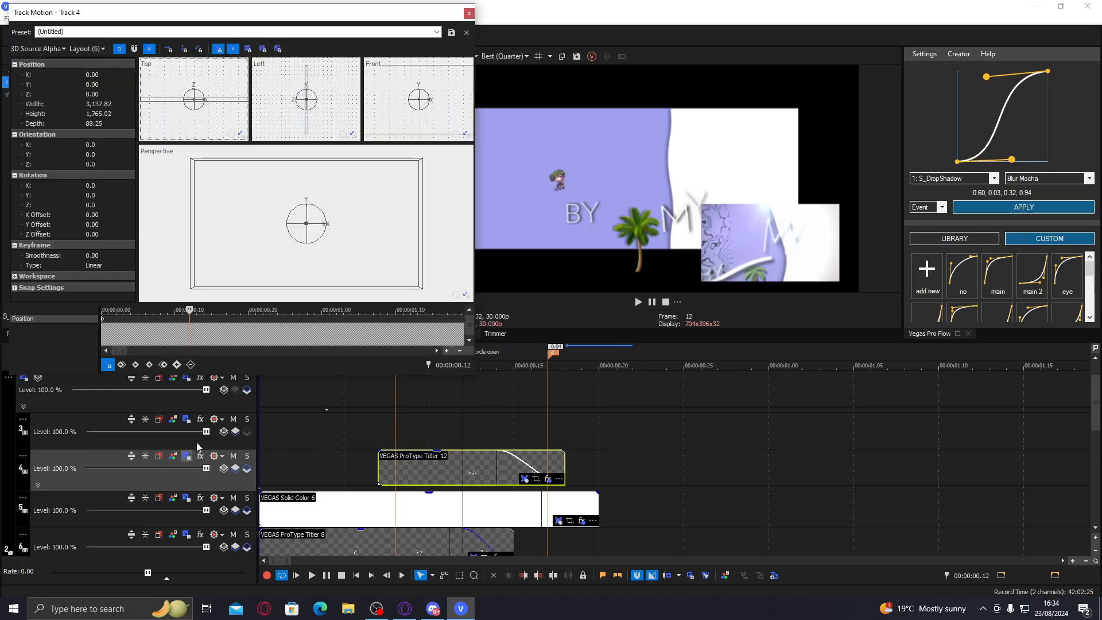
drag(348, 232, 336, 211)
drag(409, 266, 394, 261)
scroll(247, 234, up, 5)
drag(462, 203, 450, 241)
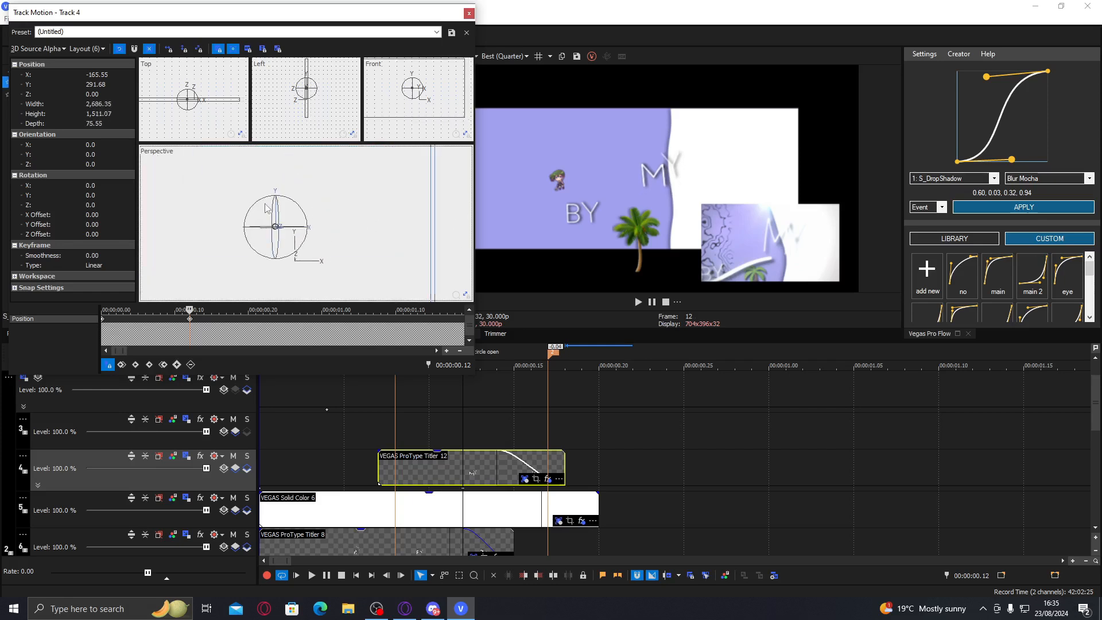
drag(255, 200, 229, 197)
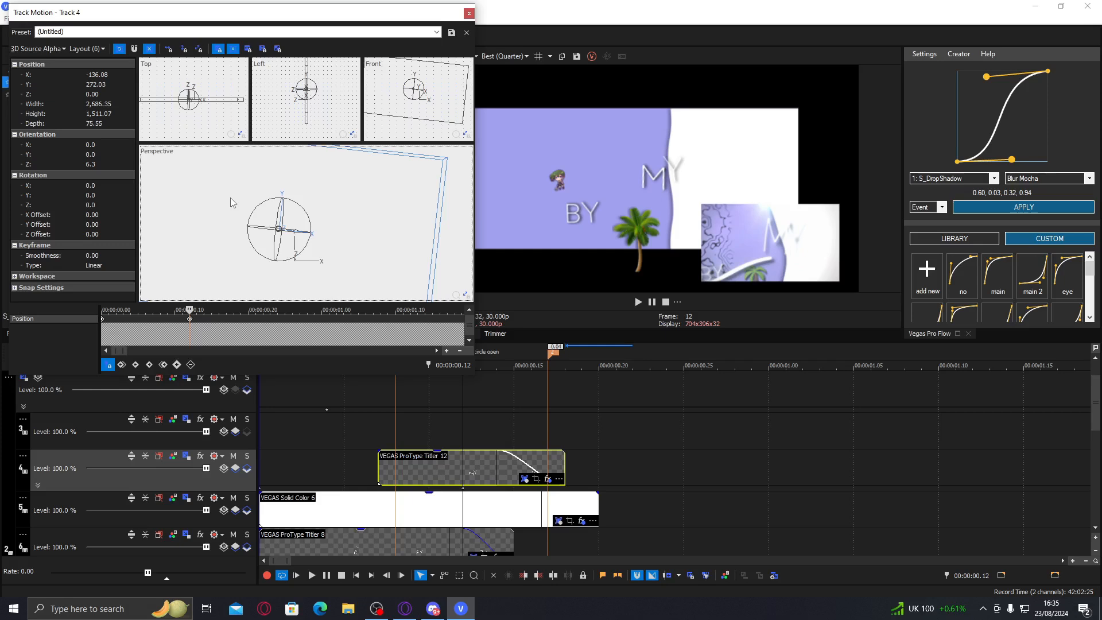
- Give the MY text event a fade-in ending at frame 10
click(481, 466)
click(514, 469)
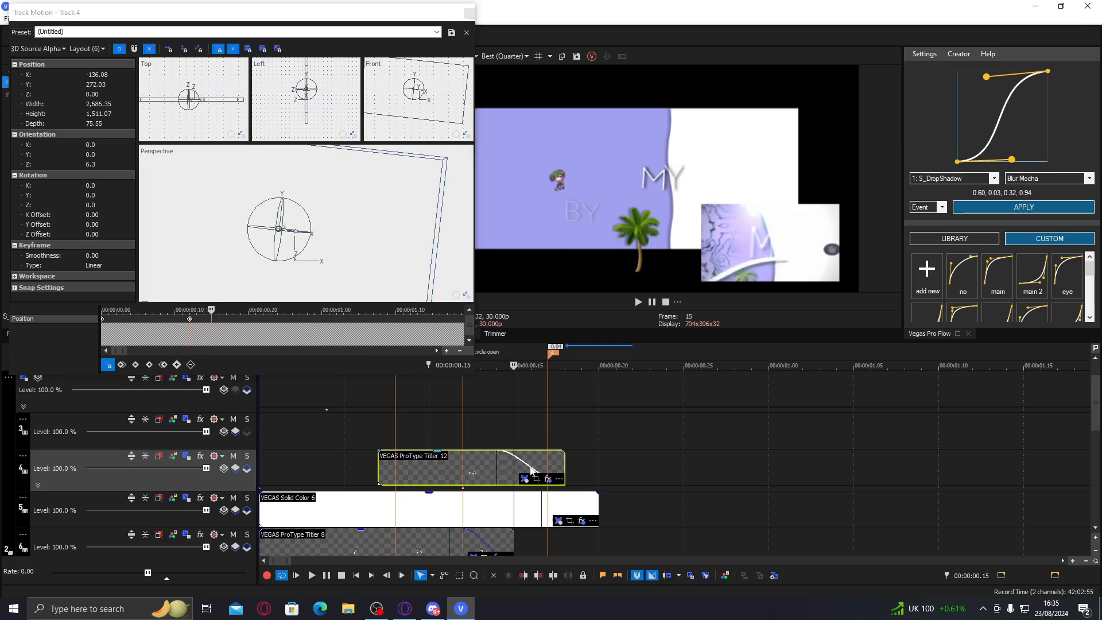
click(530, 467)
click(480, 463)
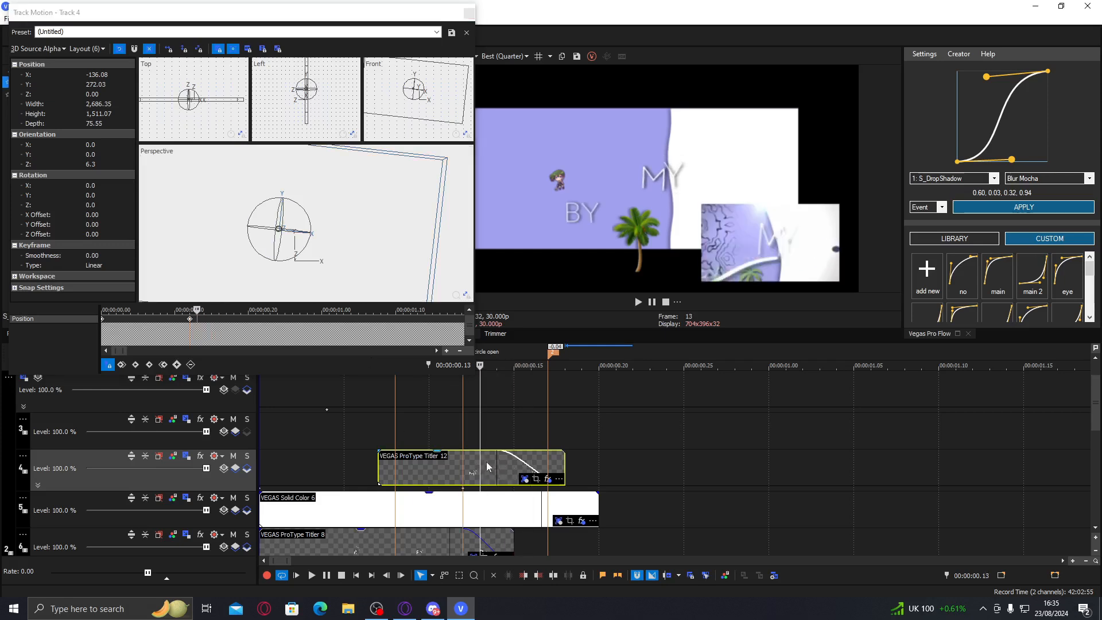
click(447, 463)
click(422, 460)
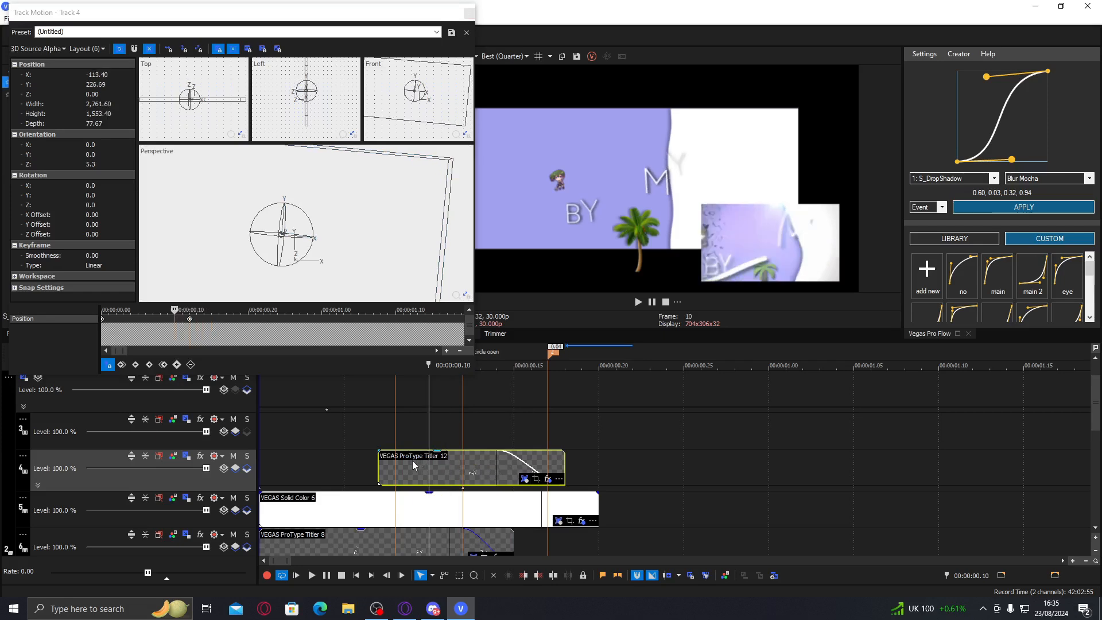
click(412, 460)
click(469, 13)
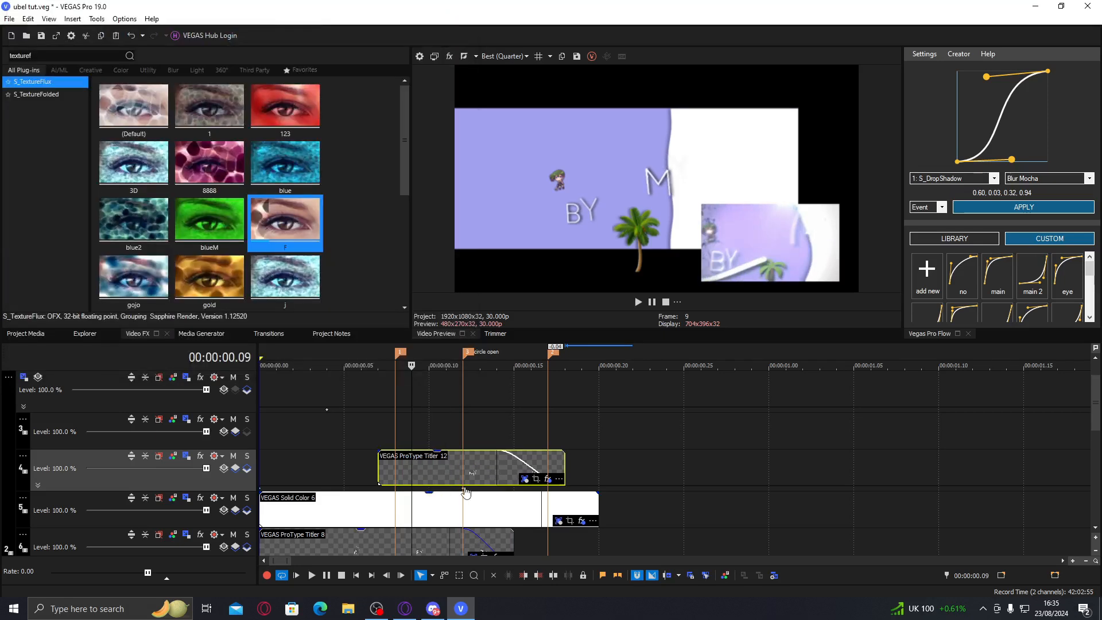
drag(377, 451, 429, 454)
- In the MY titler's Right selection curve, delete the early intermediate keyframe and move the last one earlier, and save the project
click(525, 479)
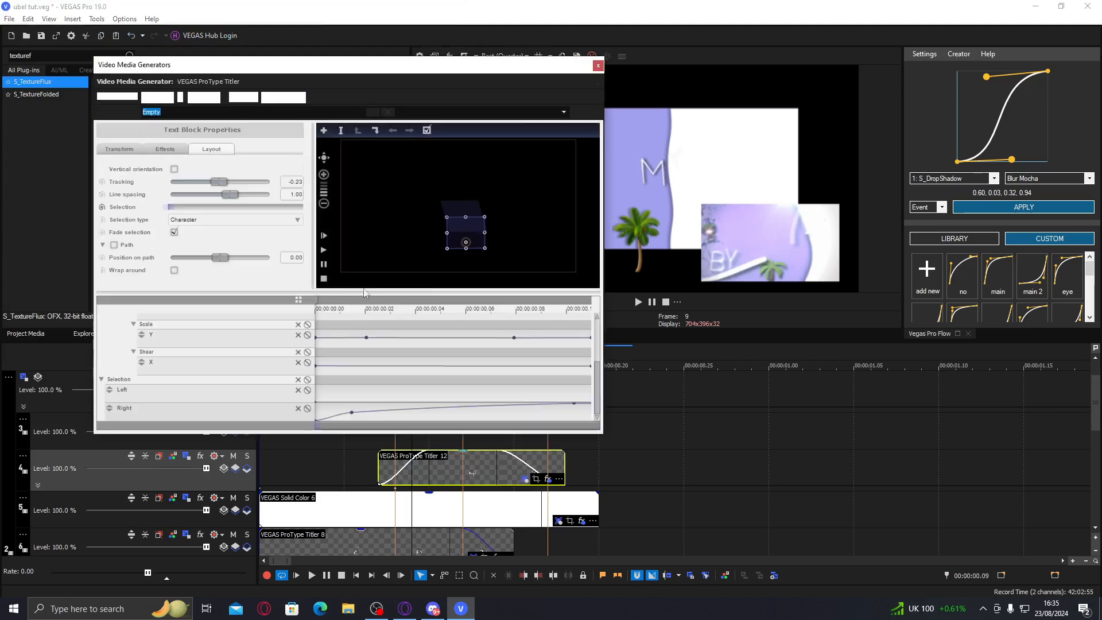
right_click(365, 410)
click(373, 417)
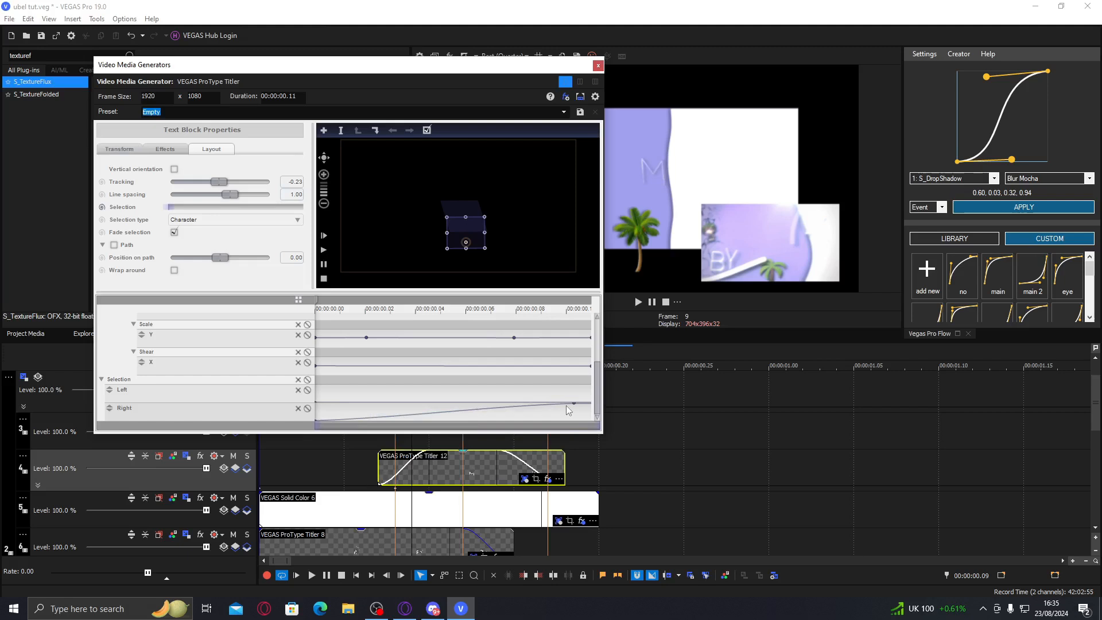
drag(573, 404, 509, 403)
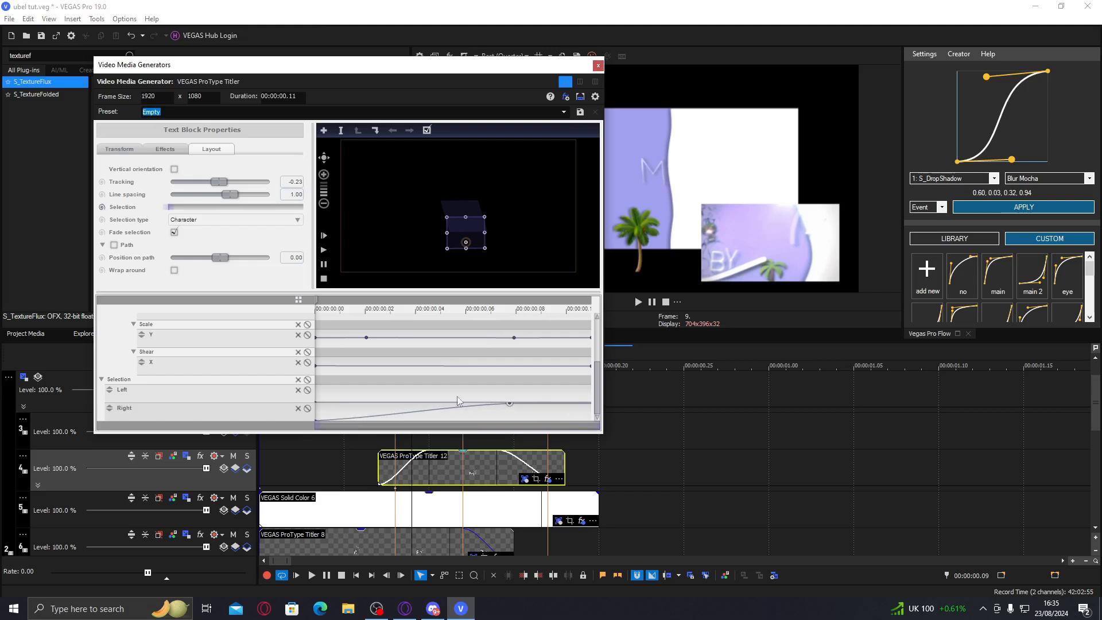
click(432, 359)
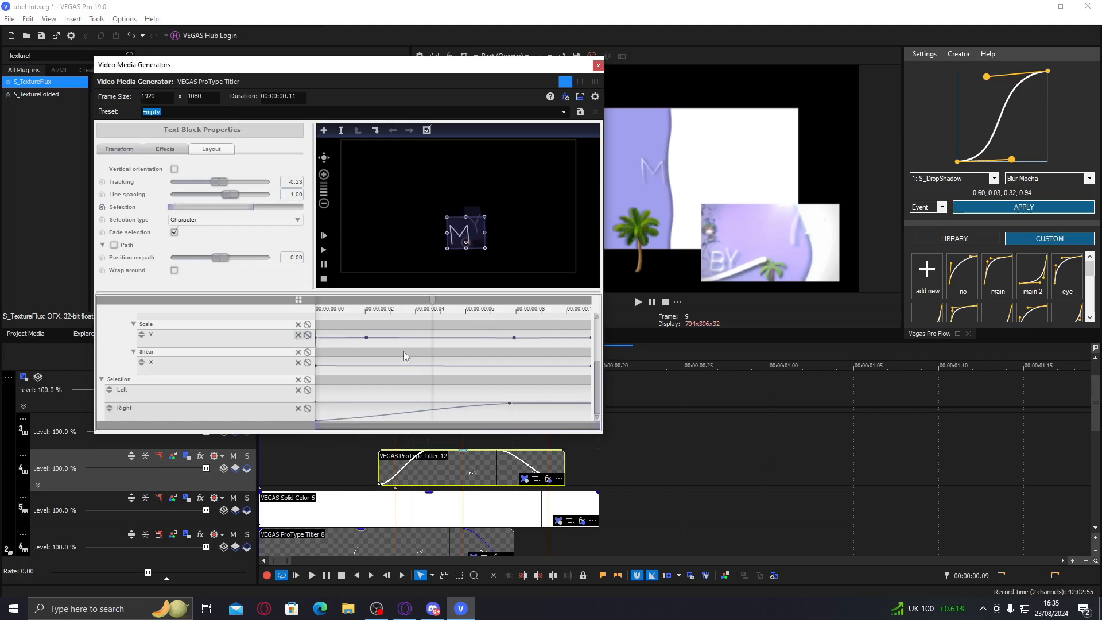
click(597, 331)
click(275, 347)
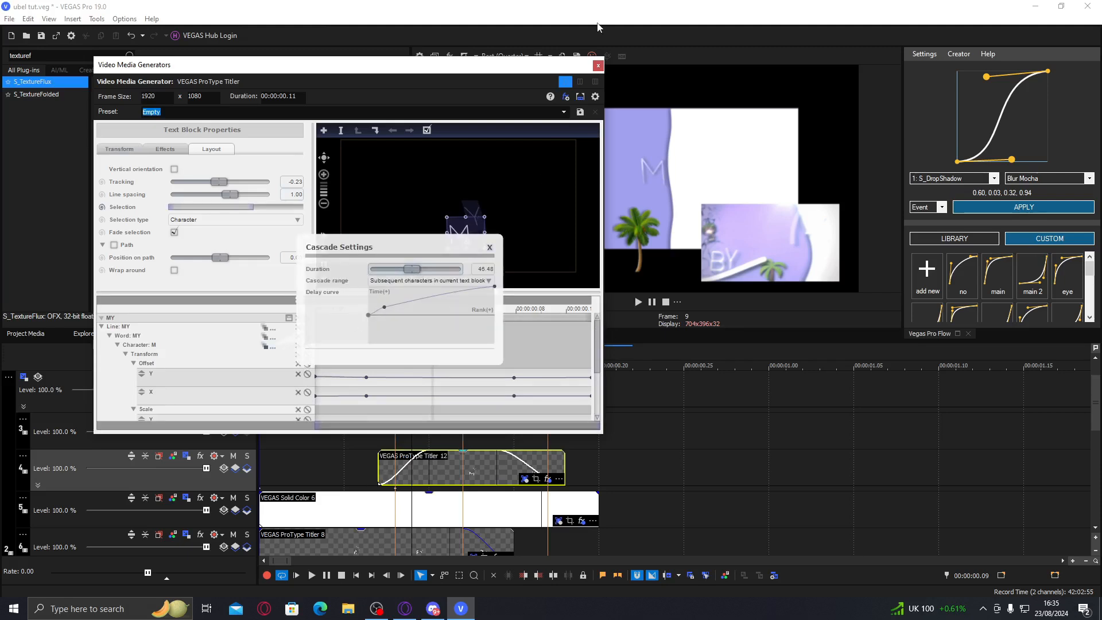
click(597, 65)
click(447, 462)
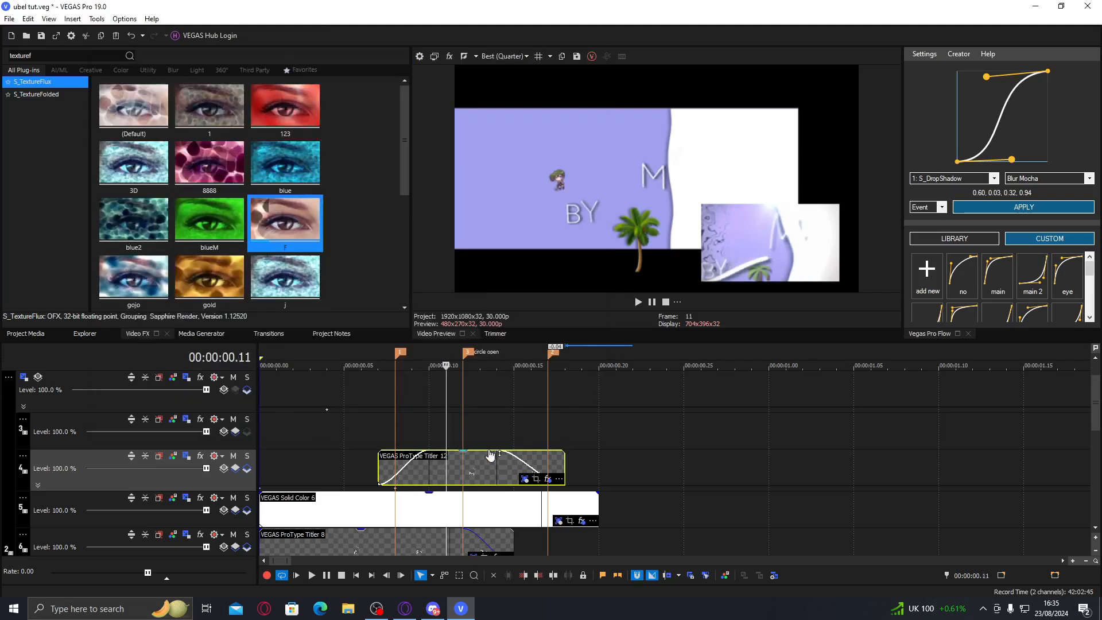
key(ctrl+s)
- Add Ignite Super Glow with the set preset to the MY text event, with Power 21.09 and Threshold 40.82
drag(37, 55, 3, 54)
text(i)
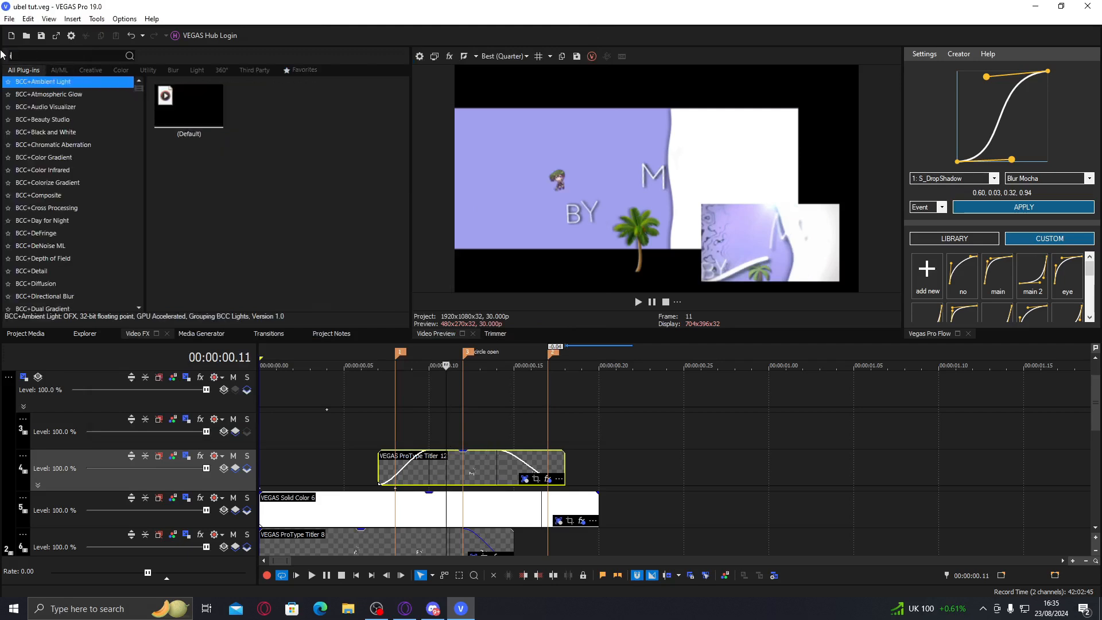
text(gnite super g)
click(206, 111)
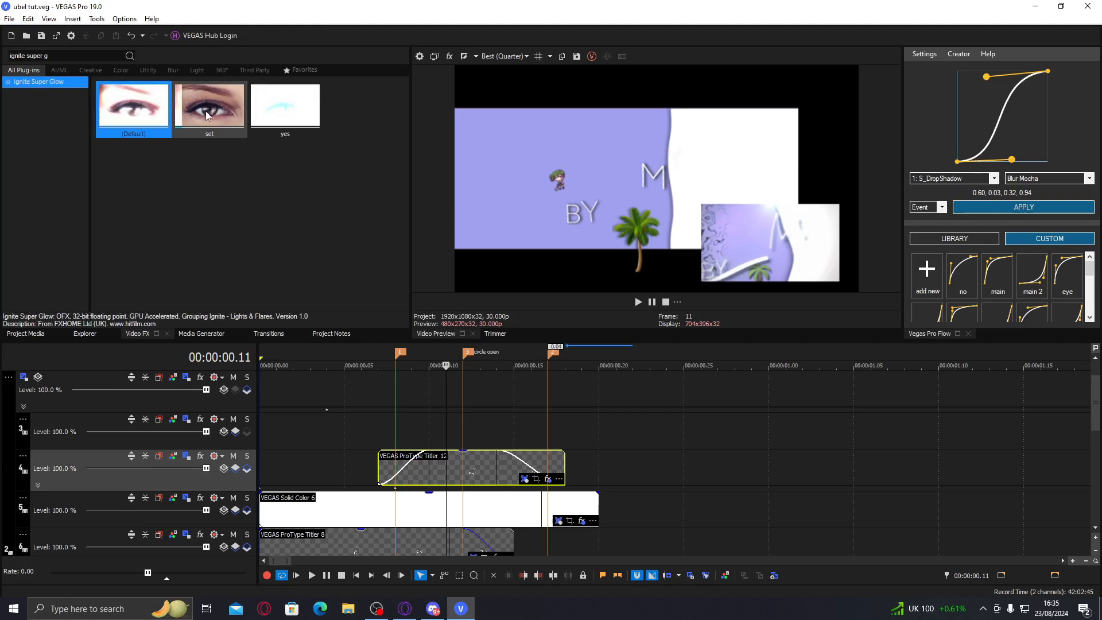
double_click(205, 111)
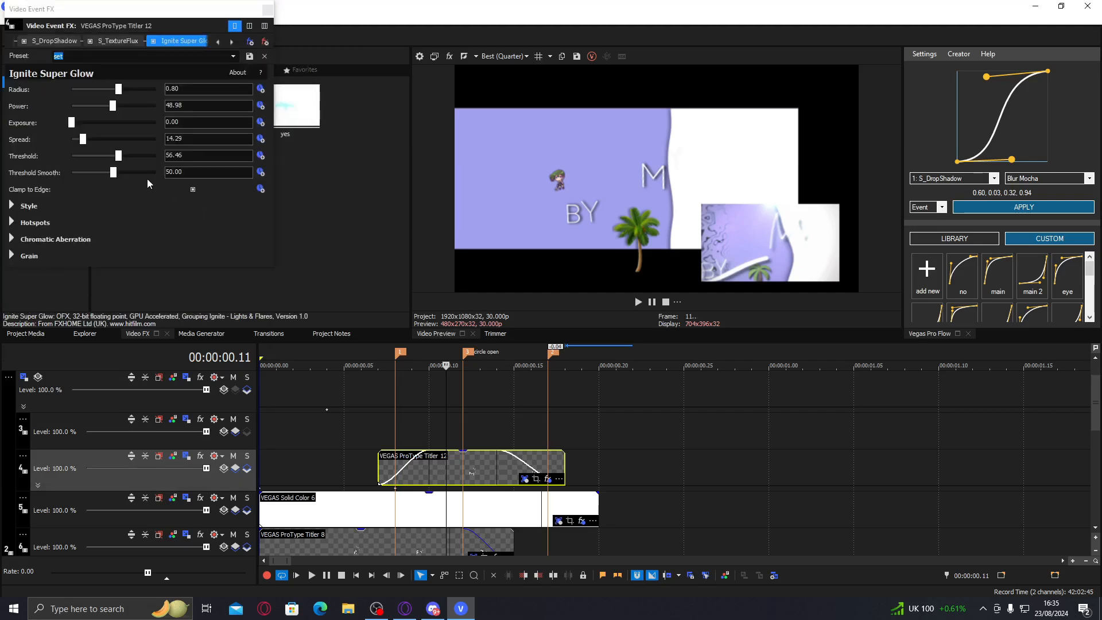
drag(120, 154, 86, 154)
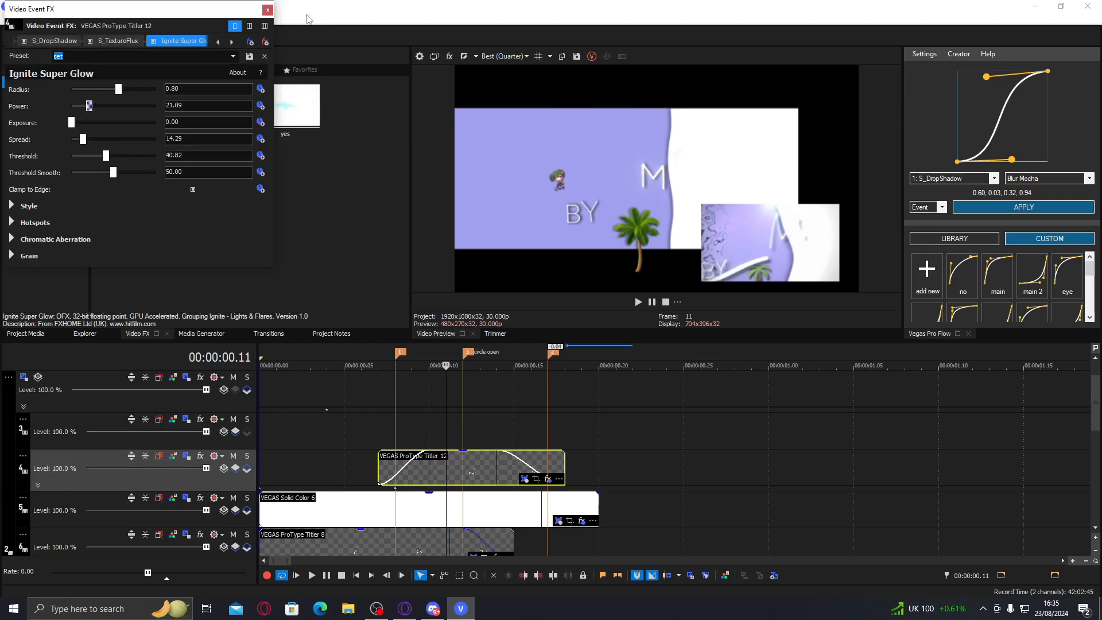
click(267, 11)
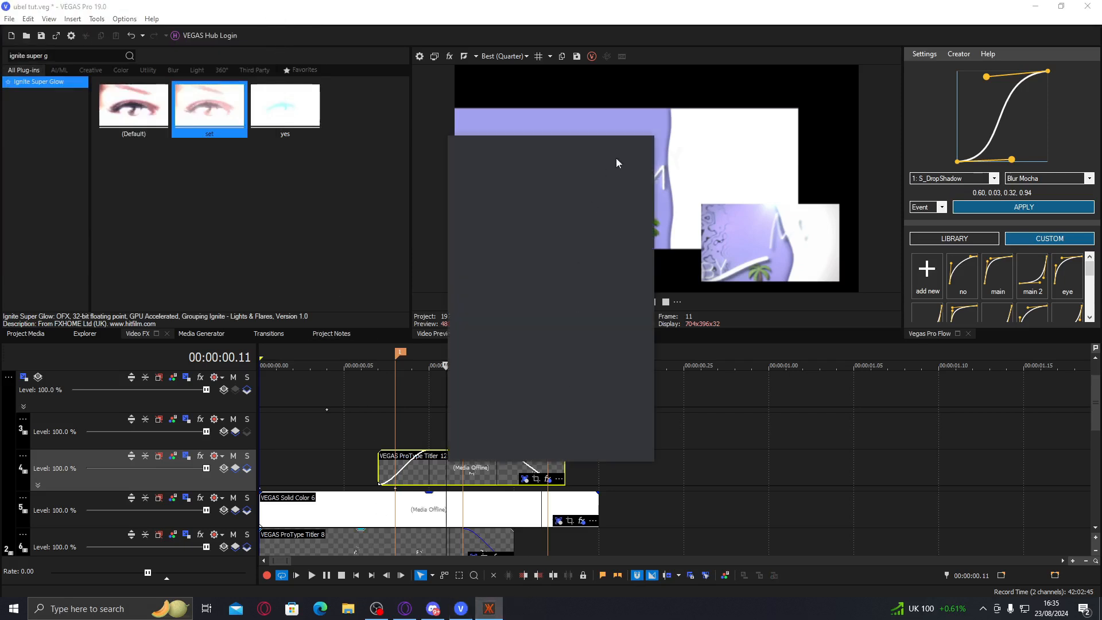
- Review the white Solid Color 6 layer between frames 7 and 11 and open its event effects
click(1094, 523)
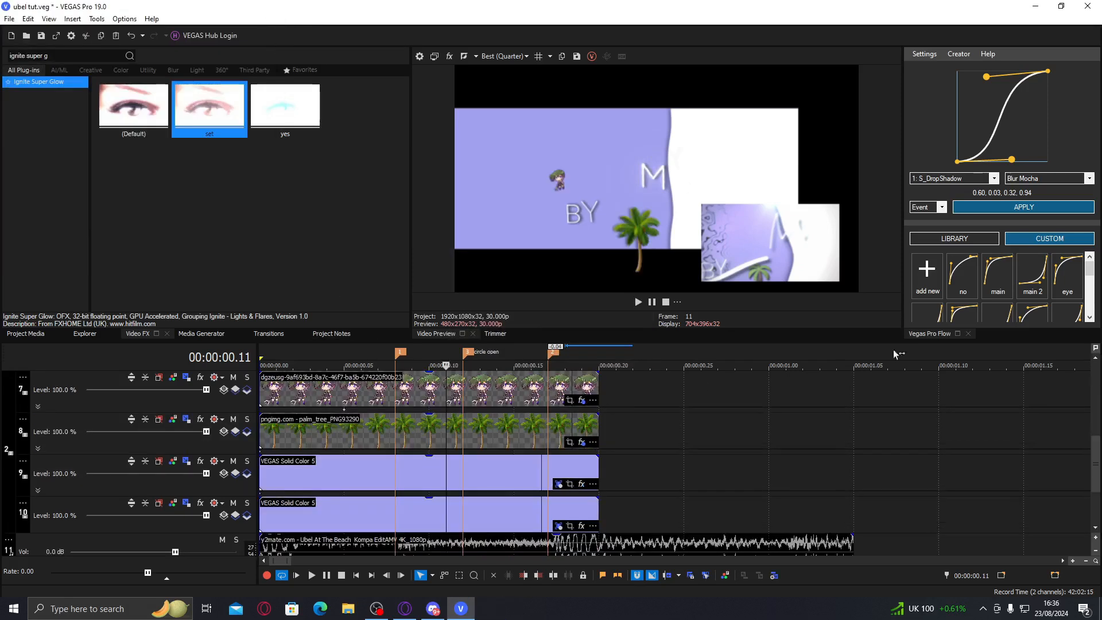
click(1094, 357)
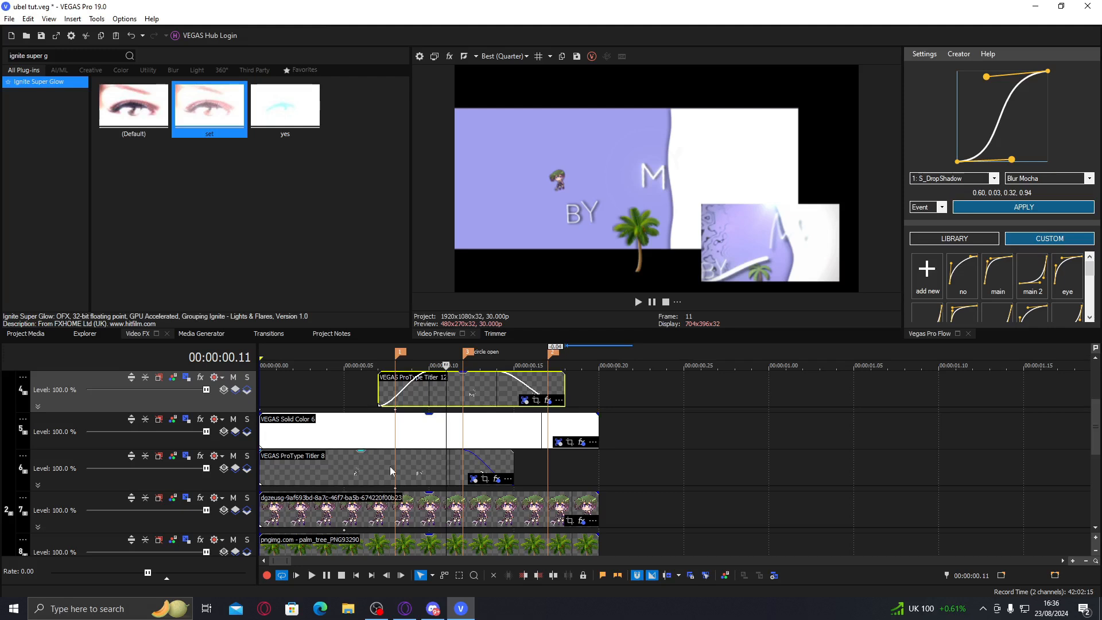
click(443, 440)
click(380, 433)
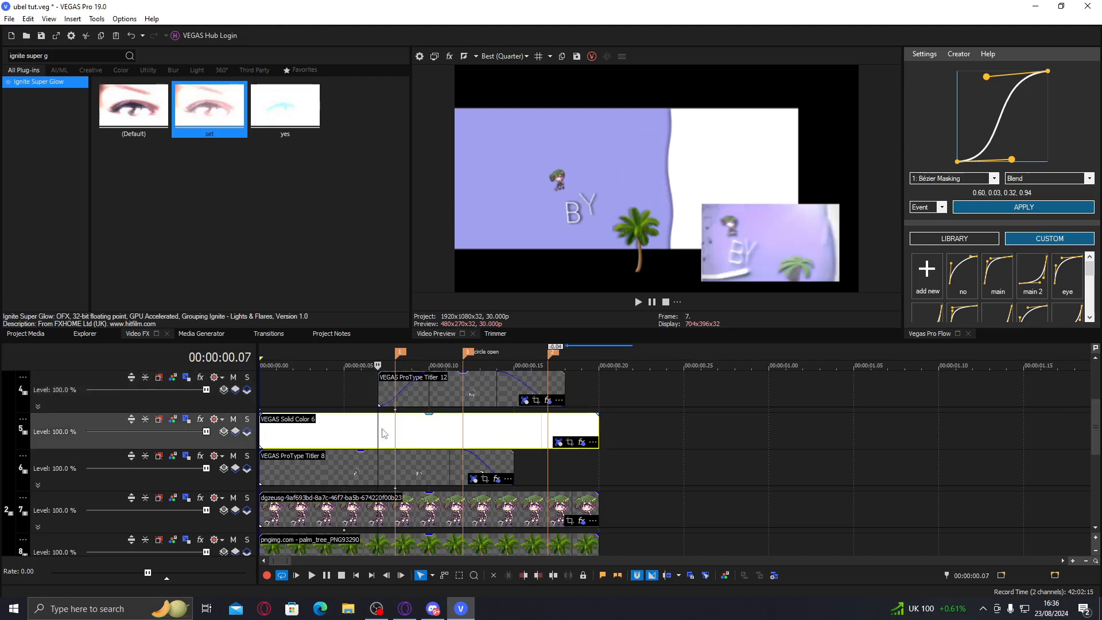
click(422, 434)
click(437, 433)
click(450, 434)
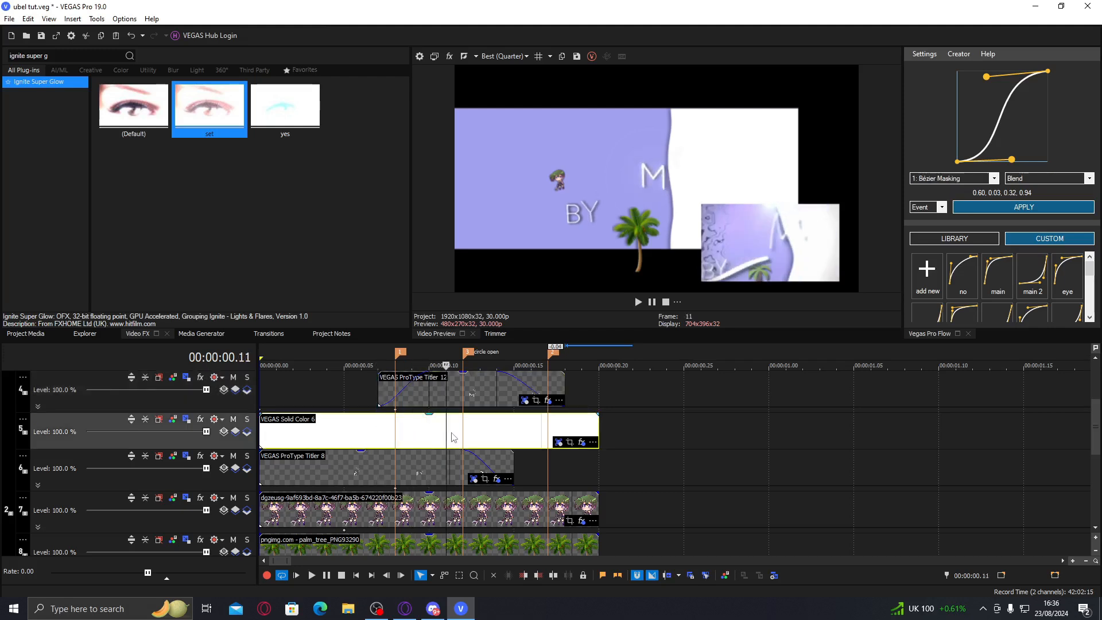
click(382, 444)
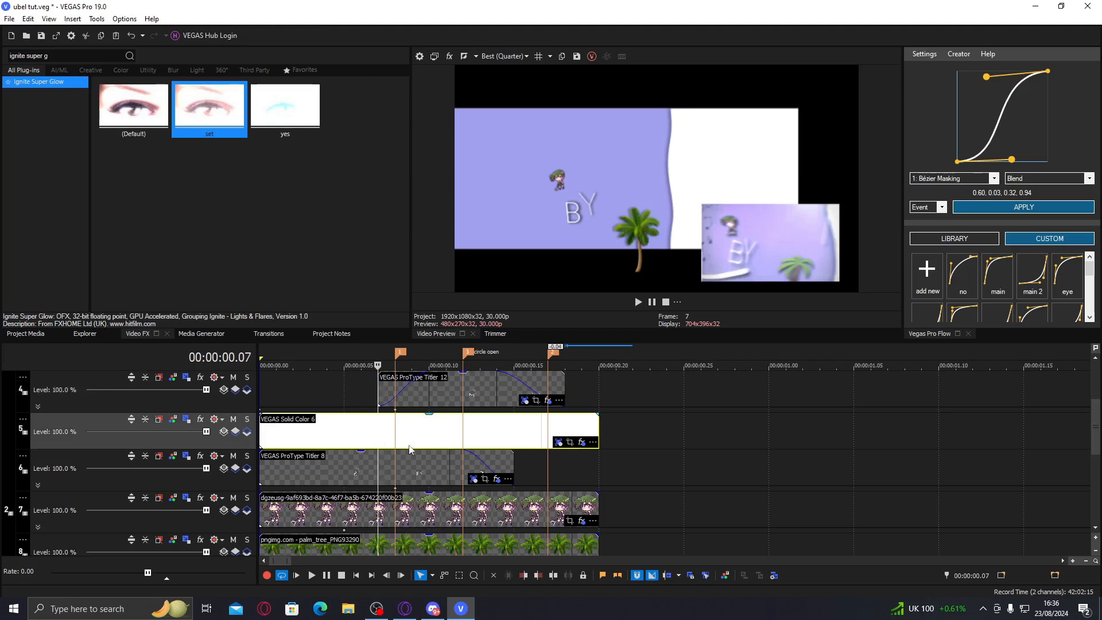
mouse_move(229, 446)
mouse_down()
mouse_move(228, 480)
mouse_move(239, 431)
mouse_up()
click(581, 443)
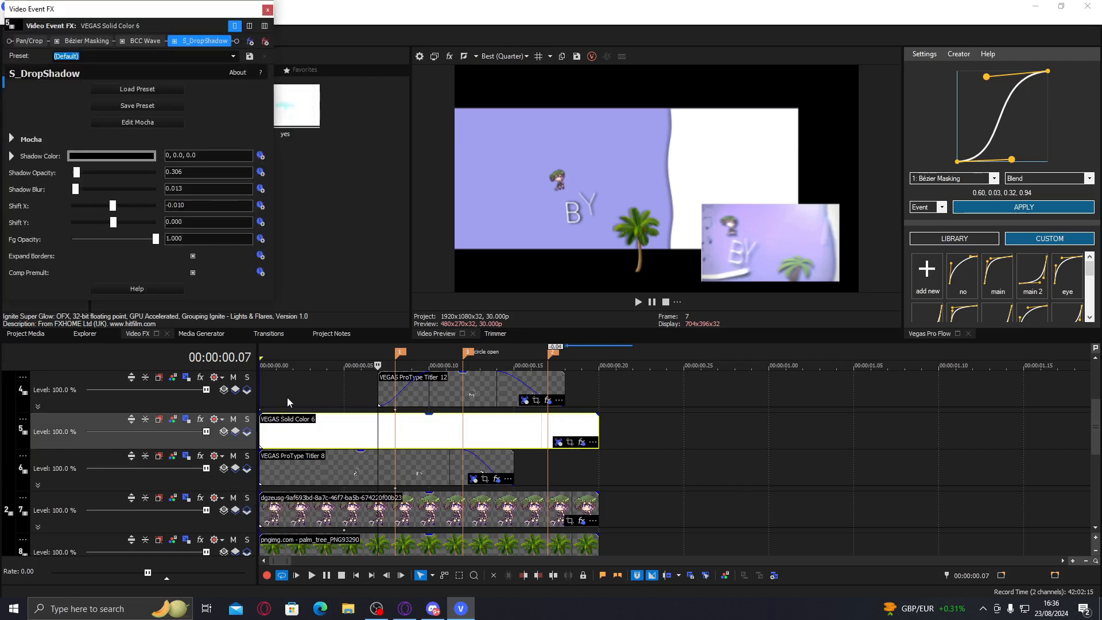
- In Track 5's motion, nudge the white Solid Color 6 layer to X 7.88, Y 0.00 at frame 7
click(187, 419)
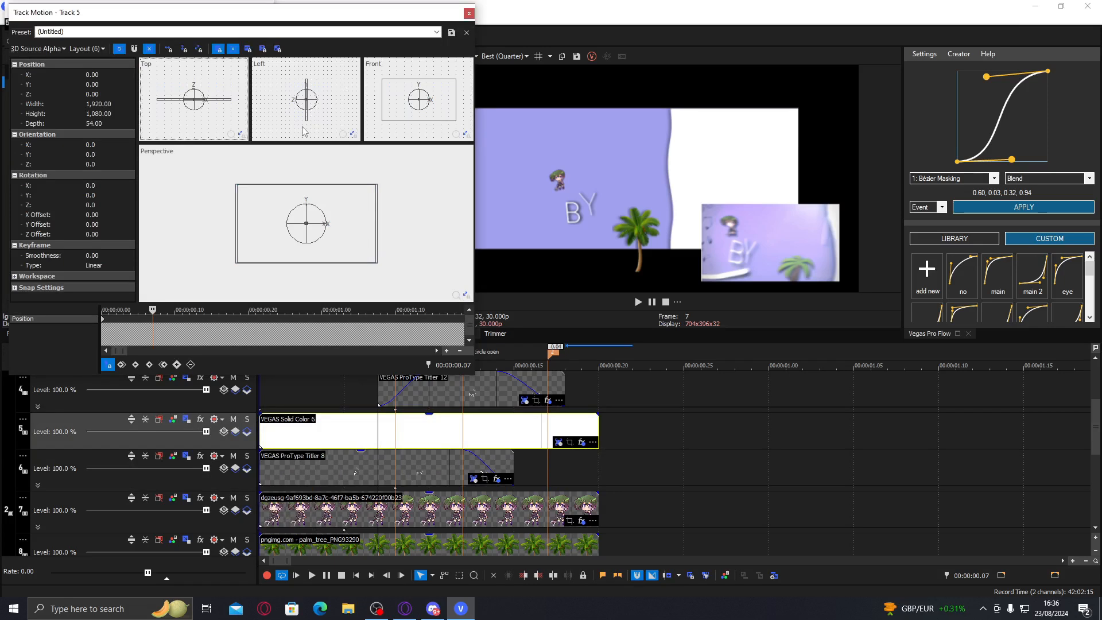
drag(325, 223, 326, 225)
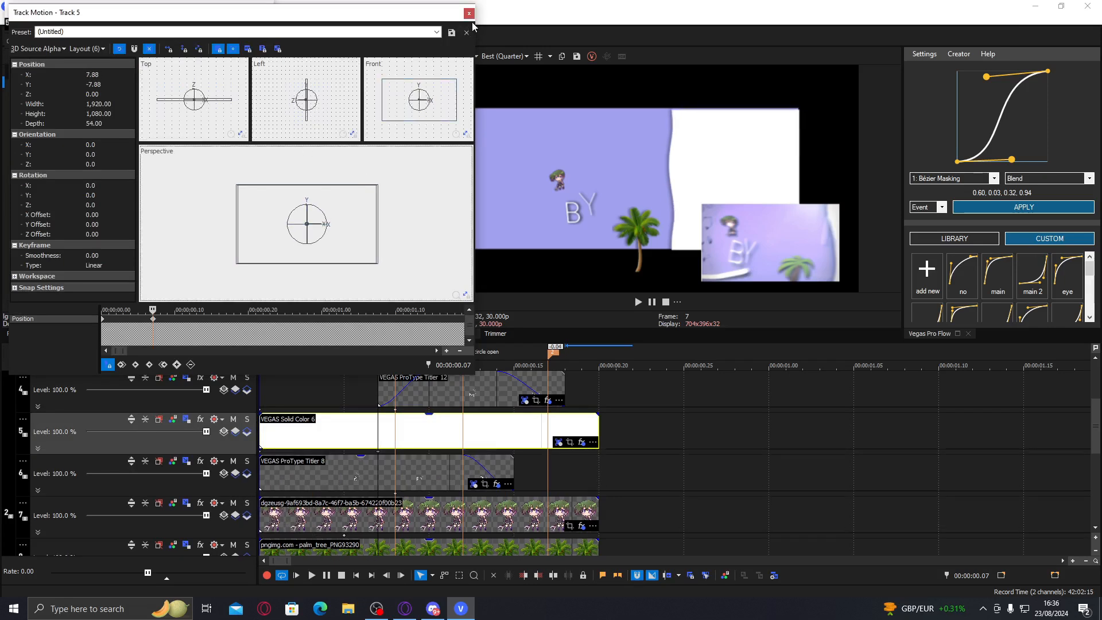
key(Up)
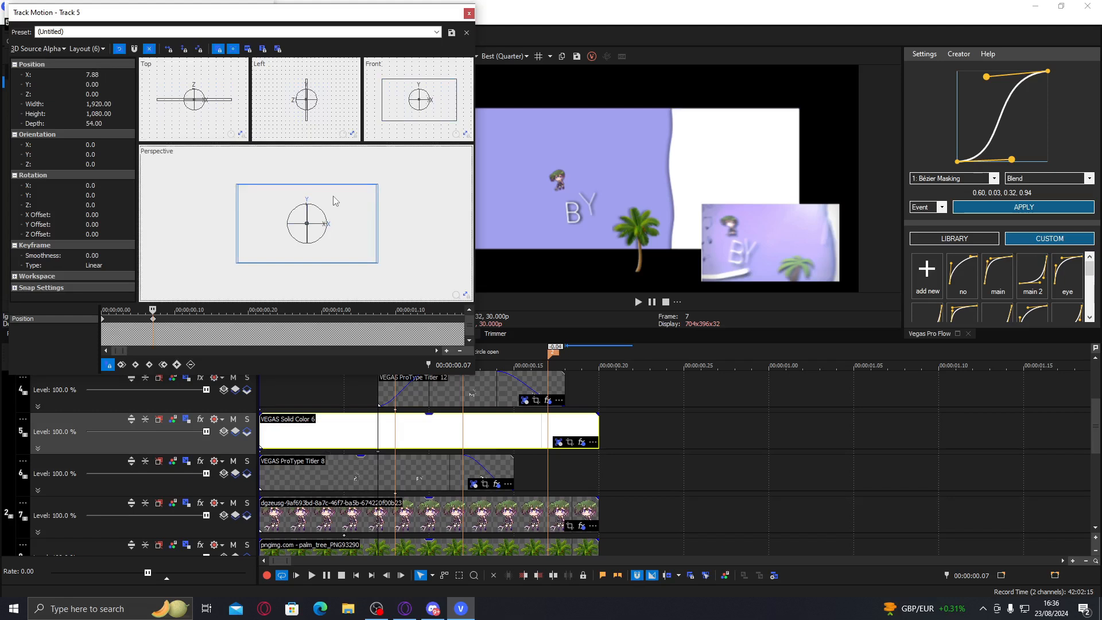
click(469, 13)
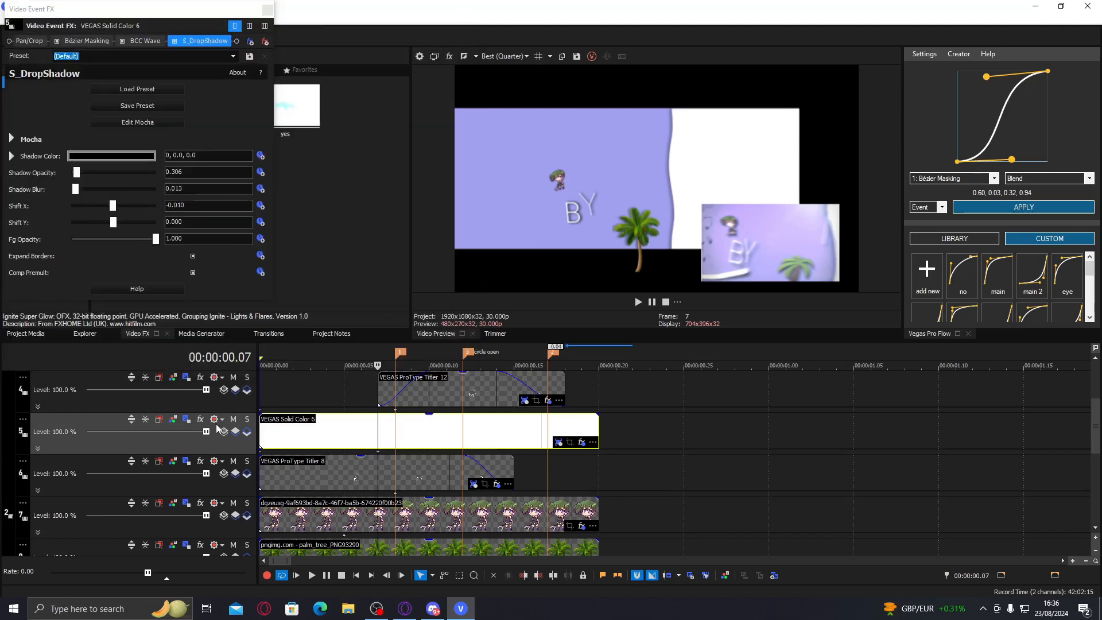
- Move the white Solid Color 6 track directly below the palm tree track and above both lavender Solid Color 5 tracks
right_click(260, 452)
key(Escape)
drag(218, 445, 224, 527)
click(353, 476)
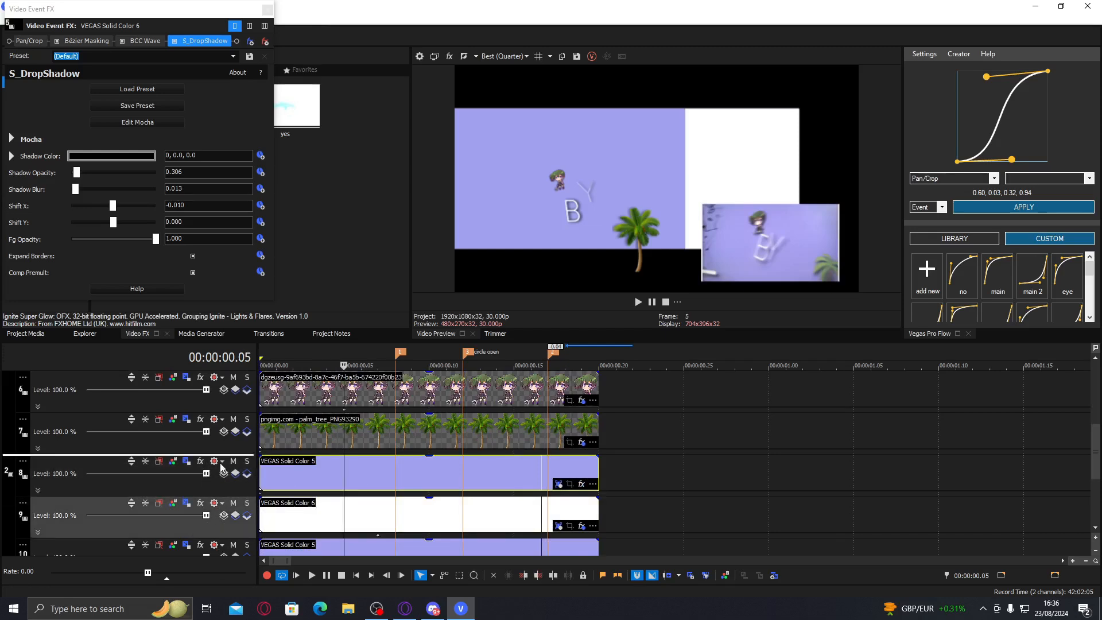
drag(220, 471, 221, 463)
- Check the reordered layers in the preview between frames 5 and 11, and close the Solid Color 6 event effects
click(355, 474)
click(384, 472)
click(447, 473)
mouse_move(1098, 462)
mouse_down()
mouse_move(1098, 487)
mouse_move(1099, 388)
mouse_move(1096, 457)
mouse_up()
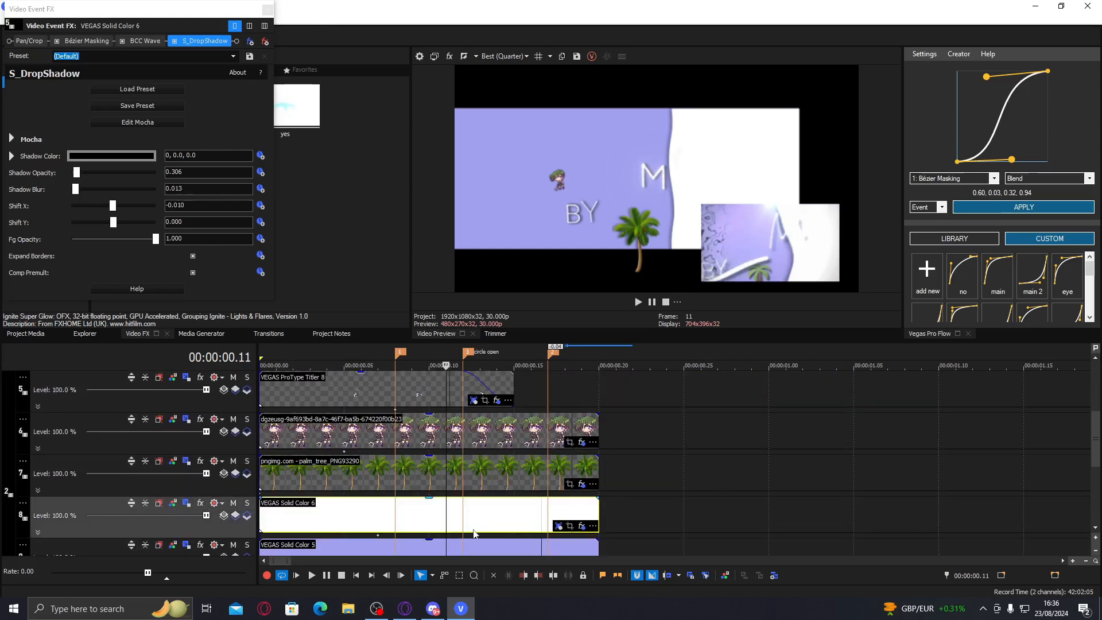
click(379, 540)
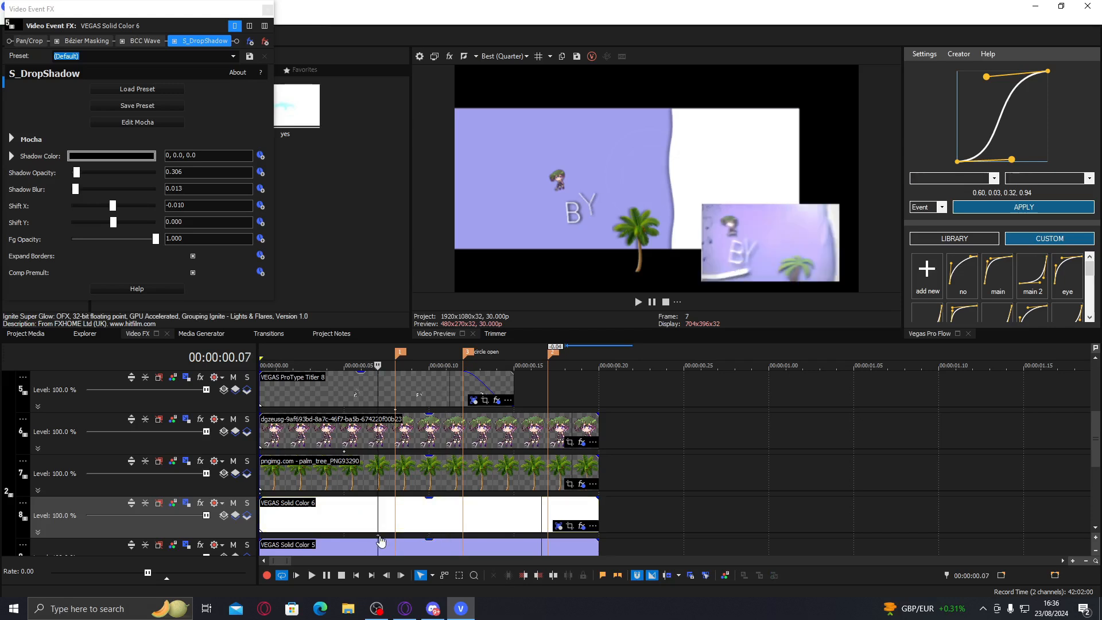
click(587, 525)
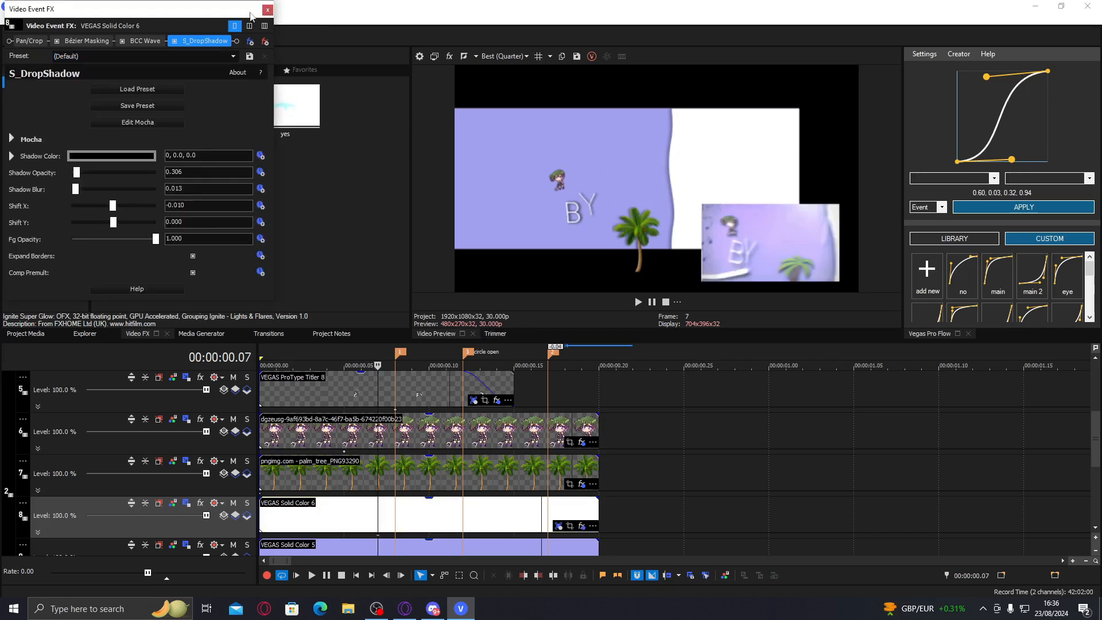
click(267, 10)
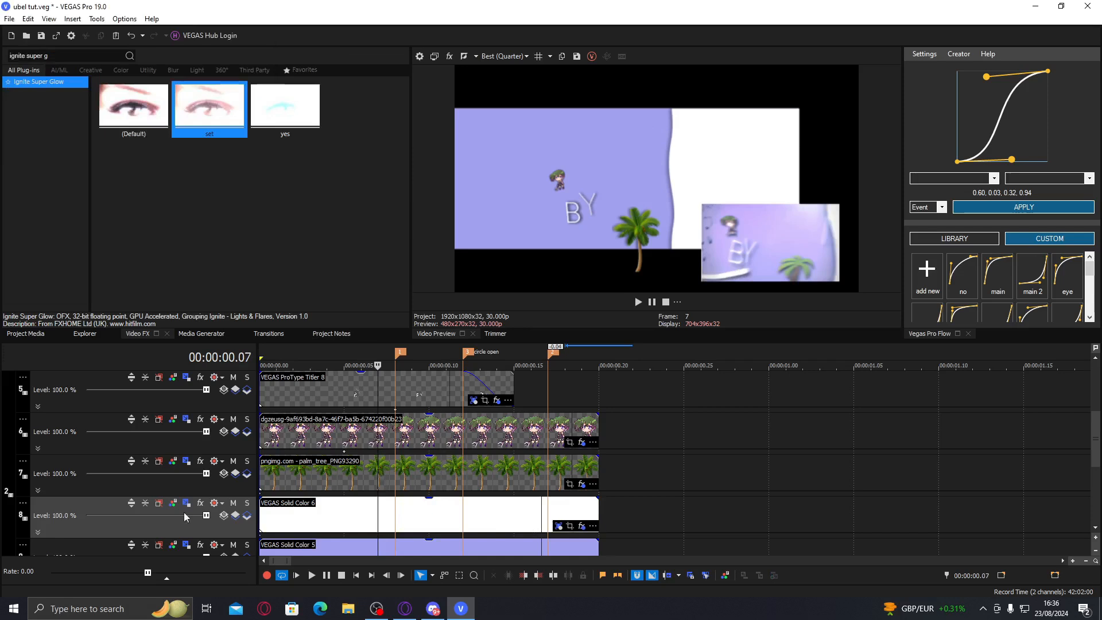
drag(371, 473, 430, 439)
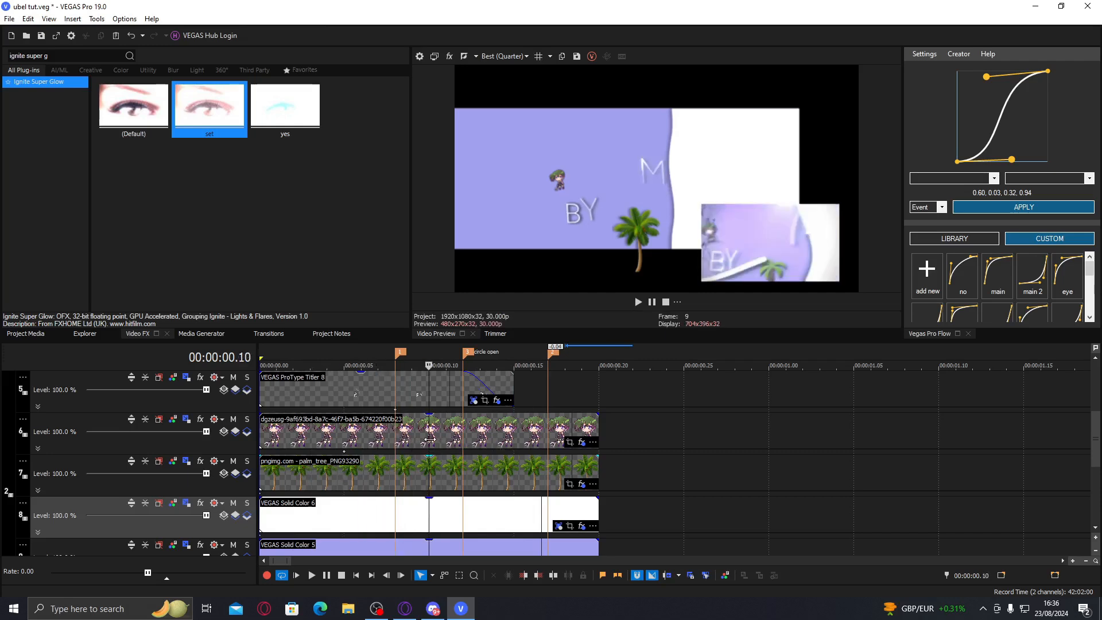
mouse_move(1094, 463)
mouse_down()
mouse_move(1095, 430)
mouse_move(1094, 451)
mouse_up()
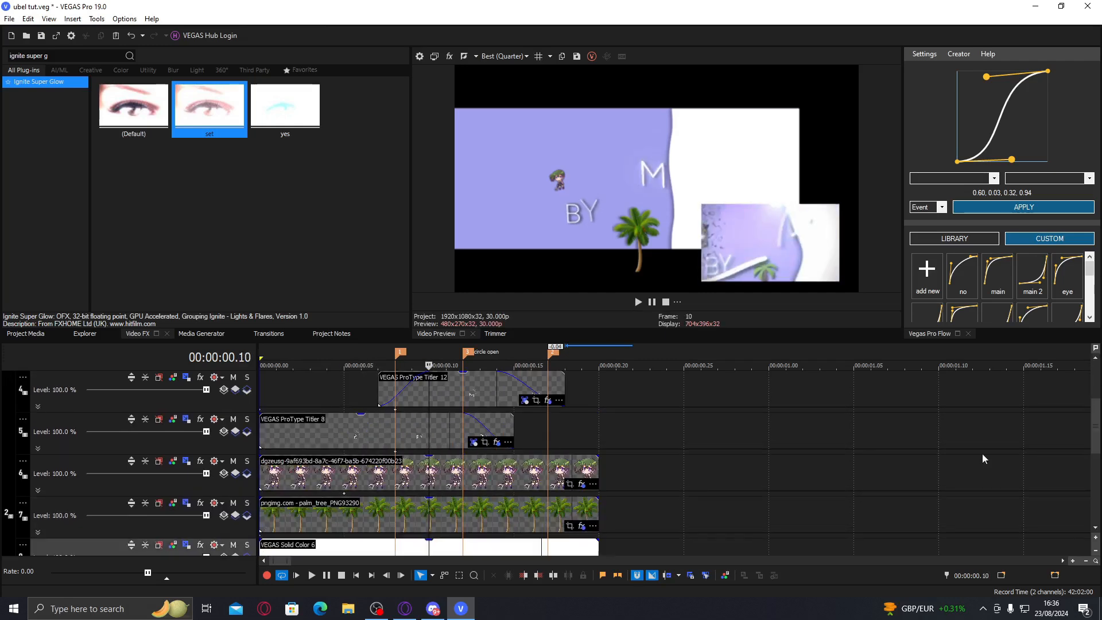
- Apply Ignite Super Glow's set preset to the BY text event, ProType Titler 8, with threshold 80.95 and power 25.17
click(331, 439)
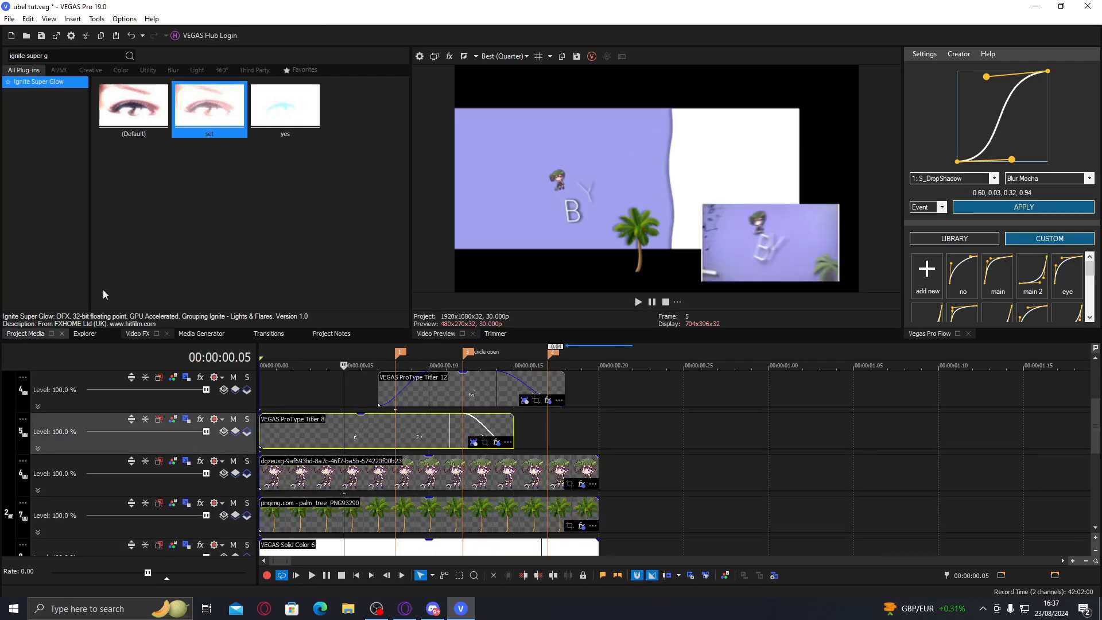
double_click(211, 135)
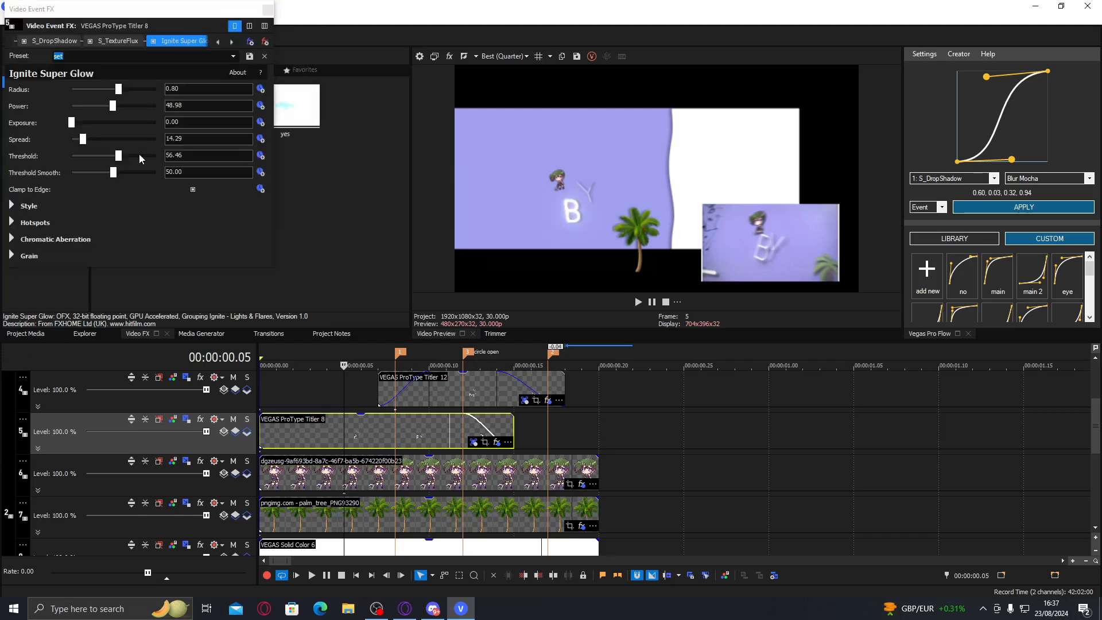
click(139, 155)
click(93, 106)
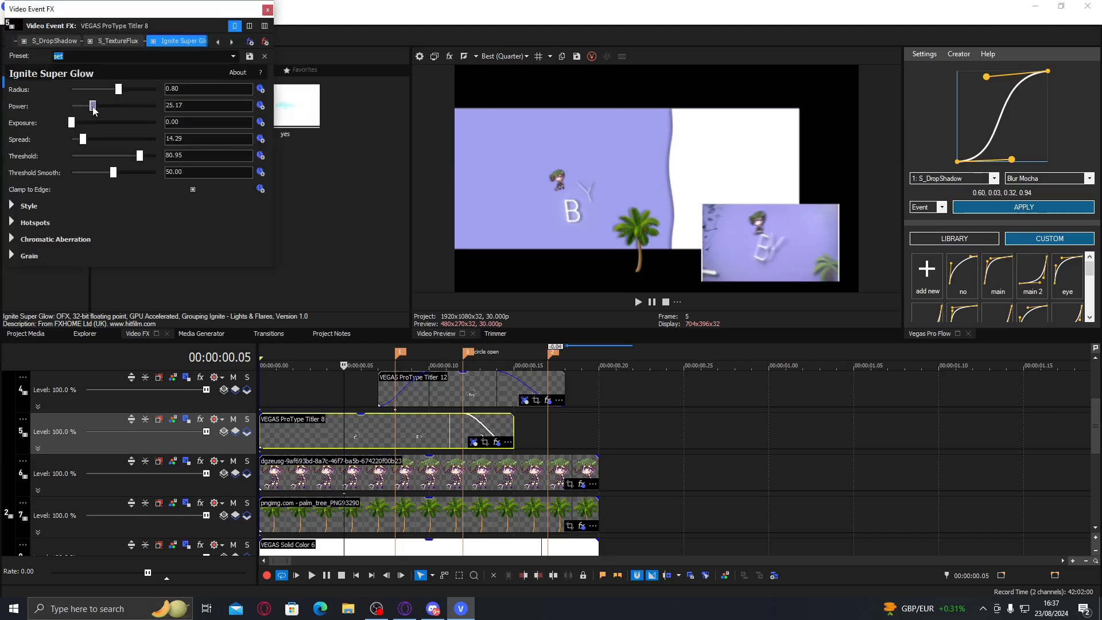
click(267, 10)
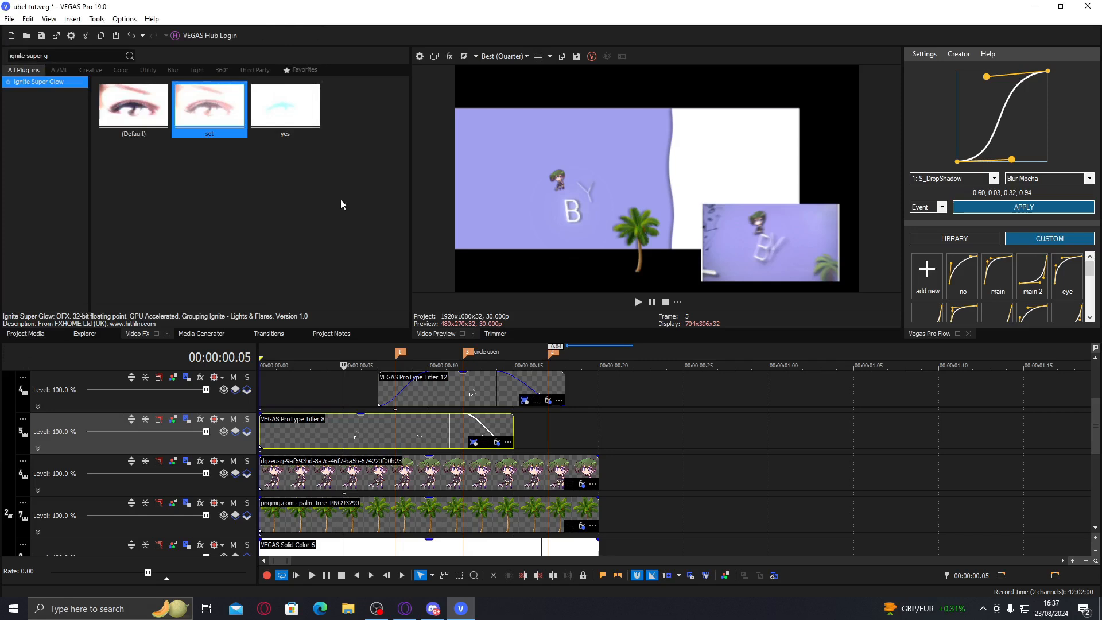
- Insert a video track between the BY text and chibi character tracks and make it a compositing child
drag(343, 432, 395, 424)
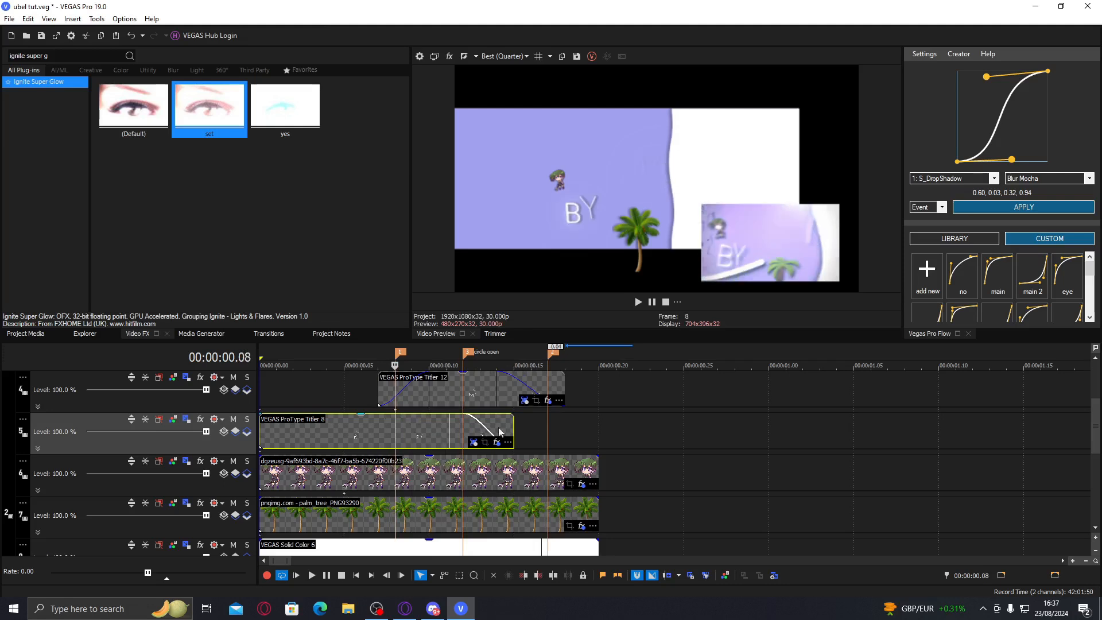
right_click(629, 470)
click(687, 333)
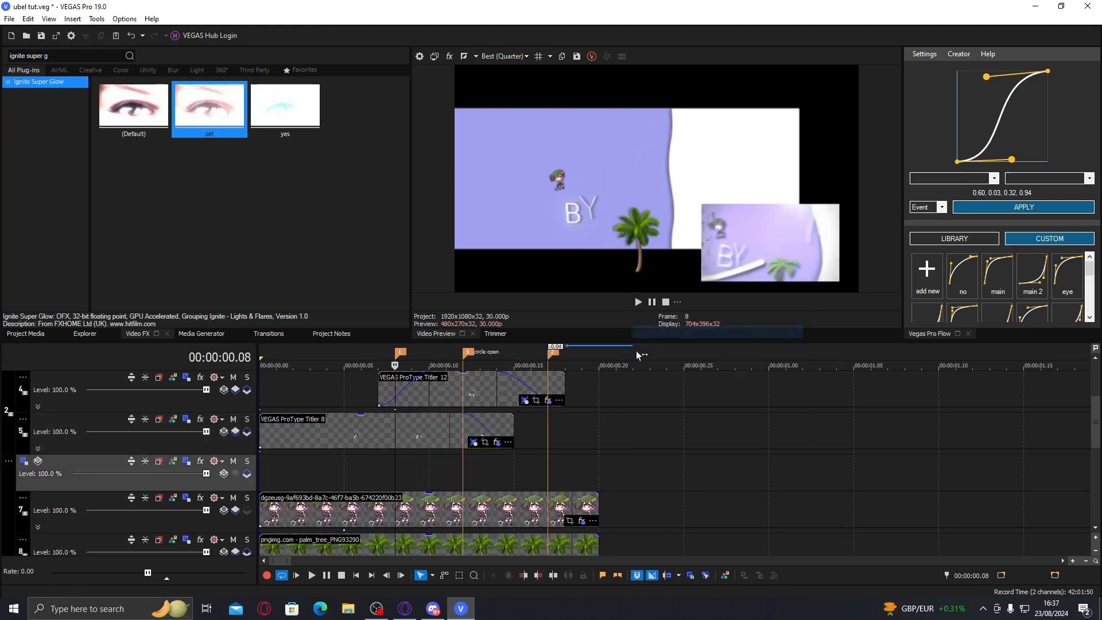
click(224, 473)
- Add a White preset Solid Color event to the new track above the chibi character, ending at frame 20
click(268, 277)
click(201, 333)
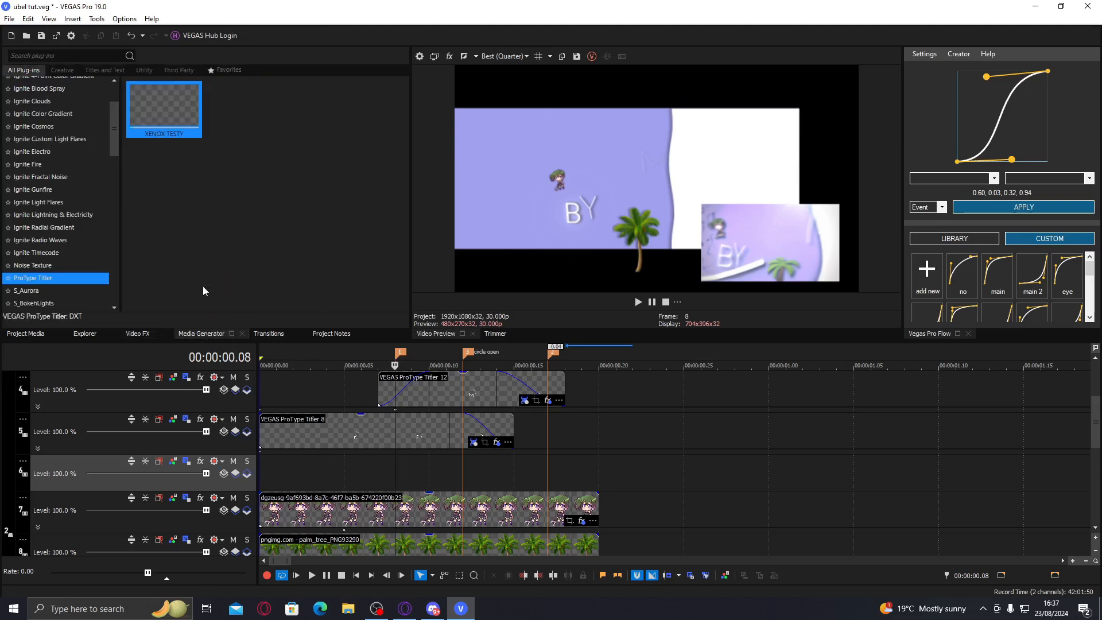
scroll(49, 281, down, 15)
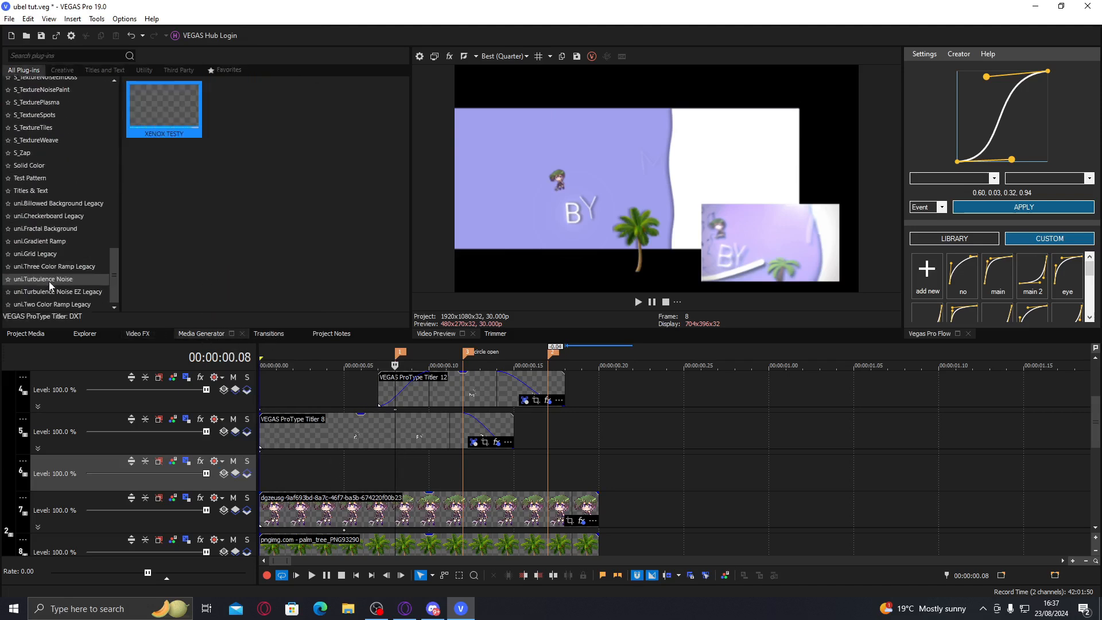
click(29, 165)
drag(164, 109, 617, 479)
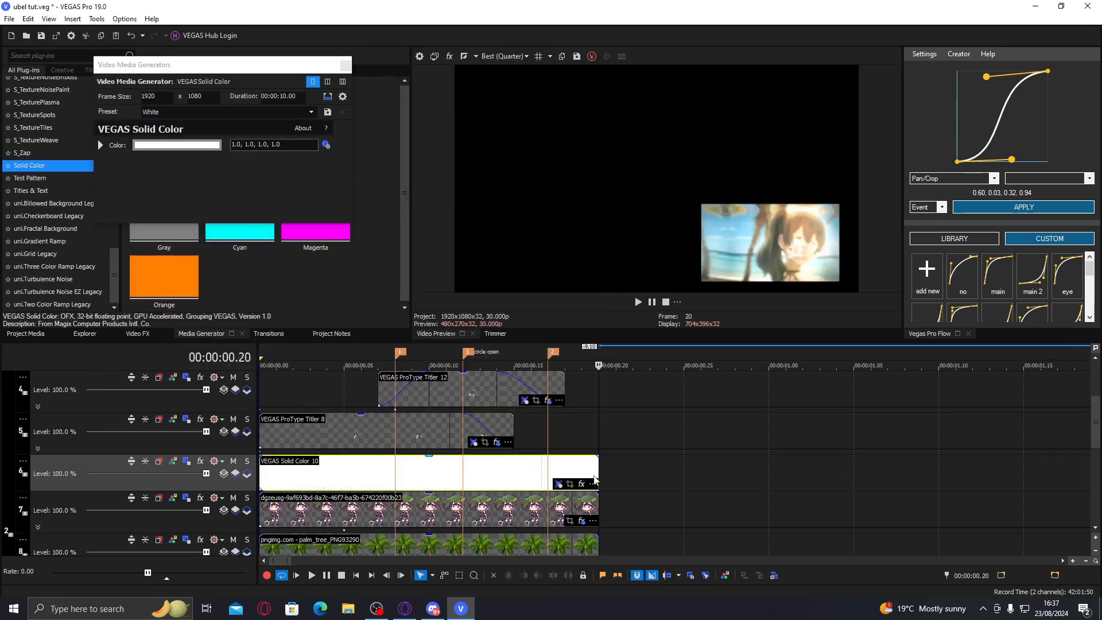
- Place the playhead at frame 9 and make the white solid color on track 6 fully transparent
click(411, 480)
click(347, 64)
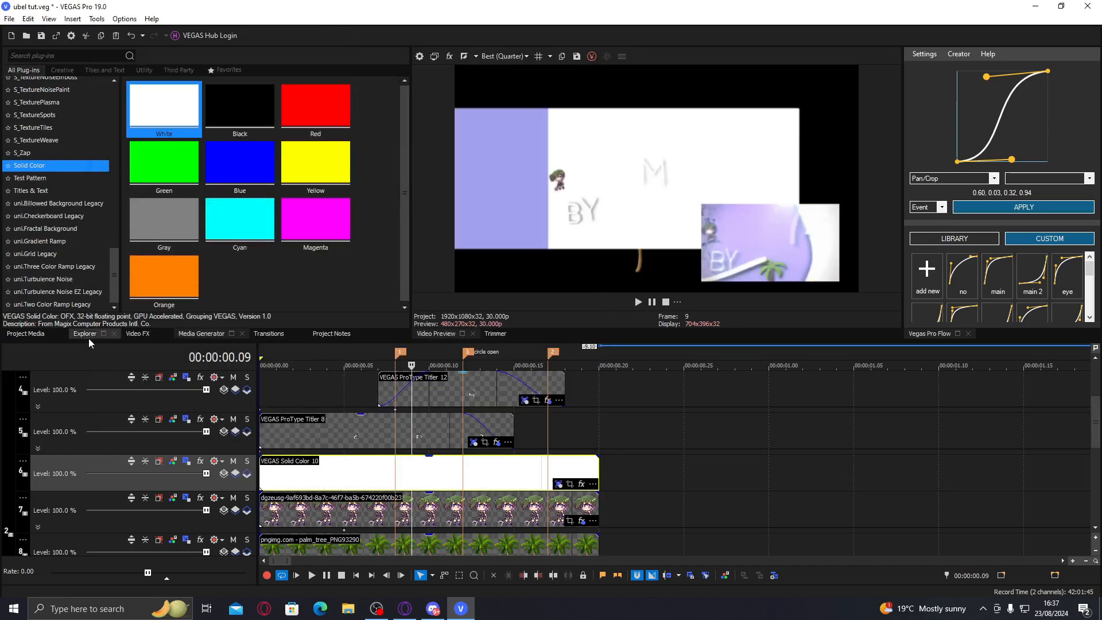
click(125, 335)
click(559, 485)
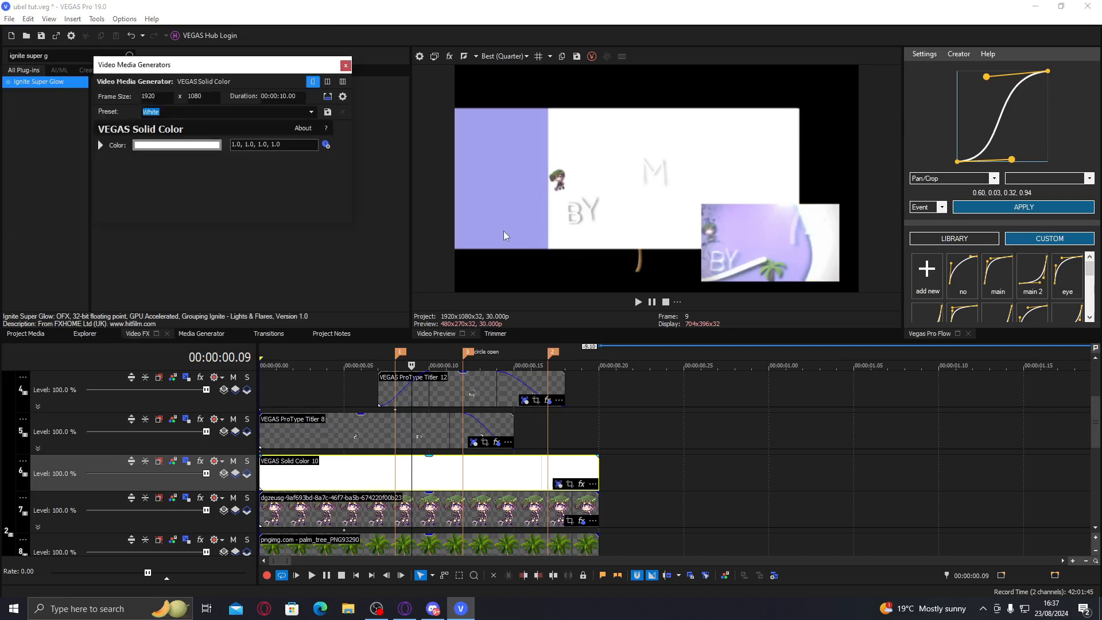
click(324, 145)
drag(237, 226, 237, 284)
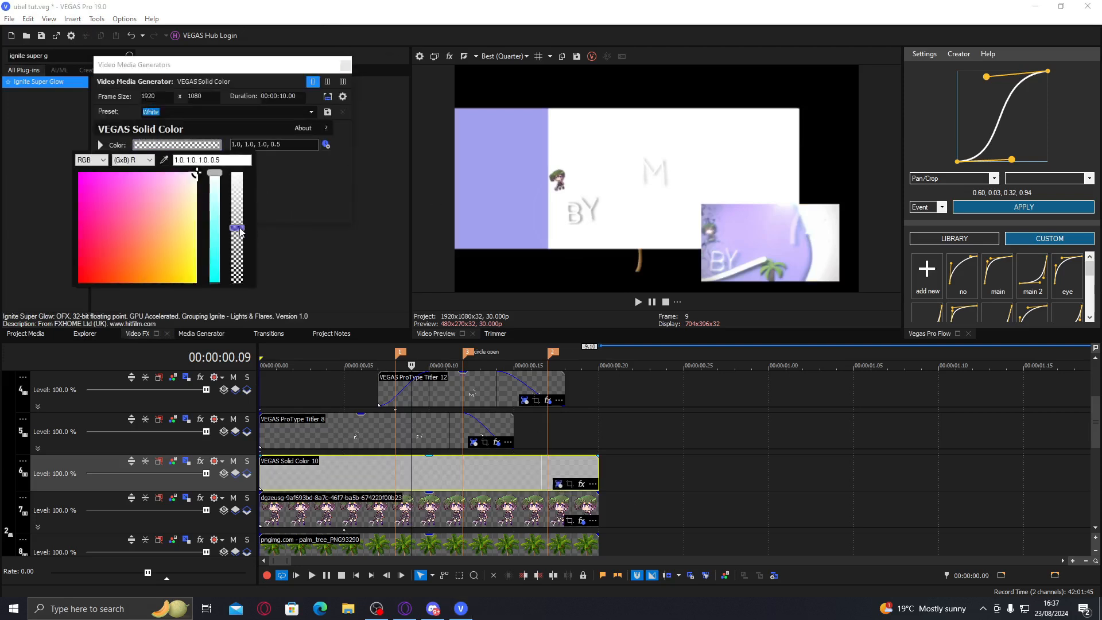
click(341, 67)
click(347, 66)
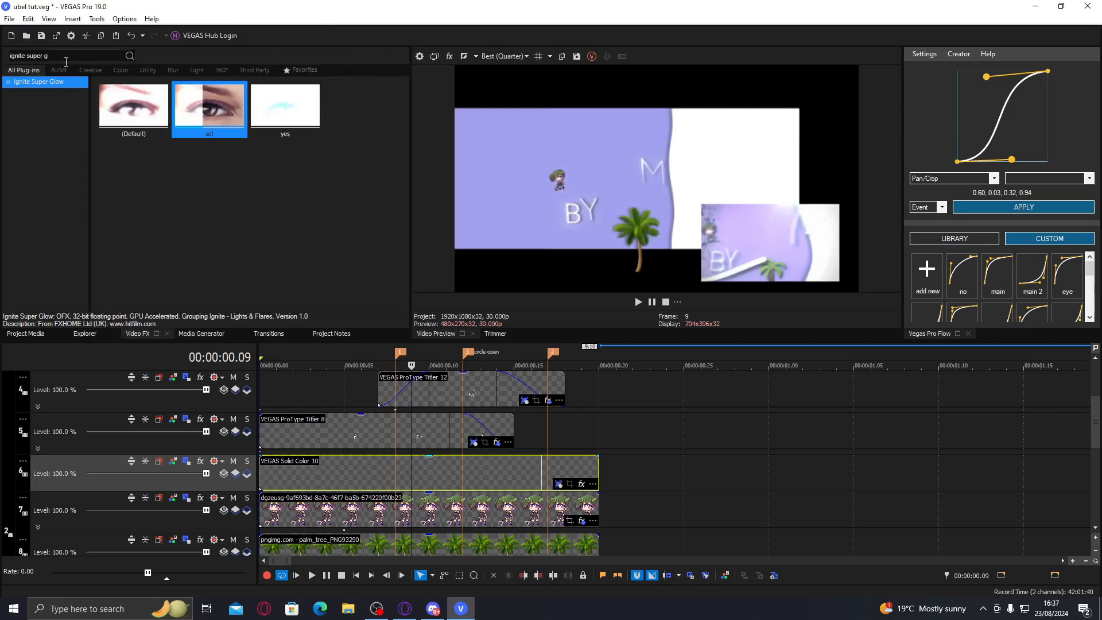
- Add the default uni.Line effect to the track 6 solid color, with Point 1 Shape and Primary Shape set to None
drag(57, 53, 2, 63)
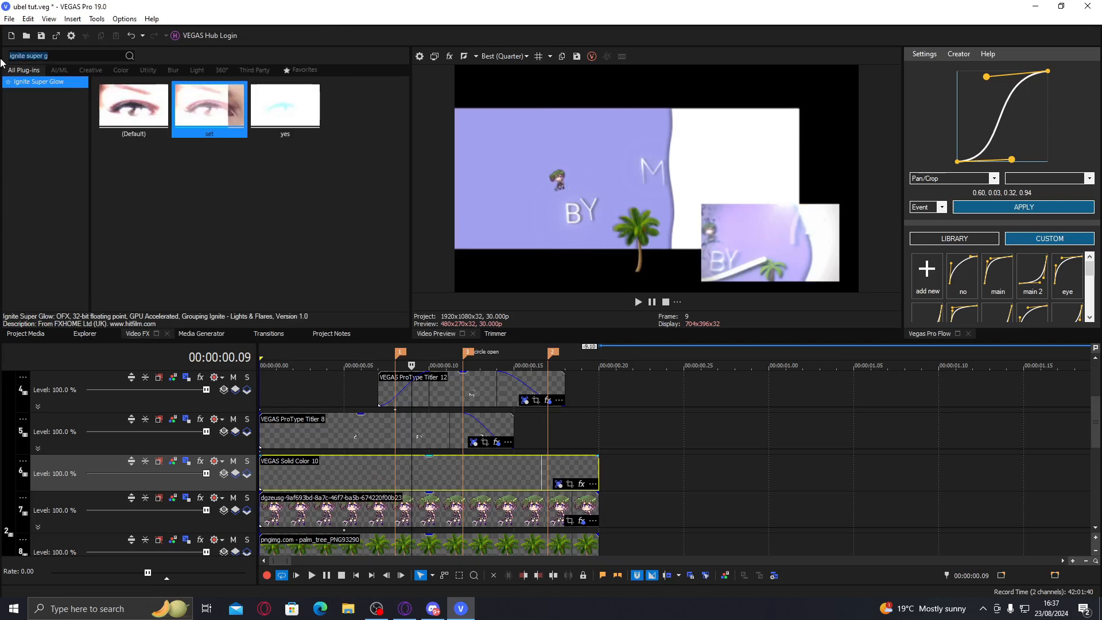
text(uni.l)
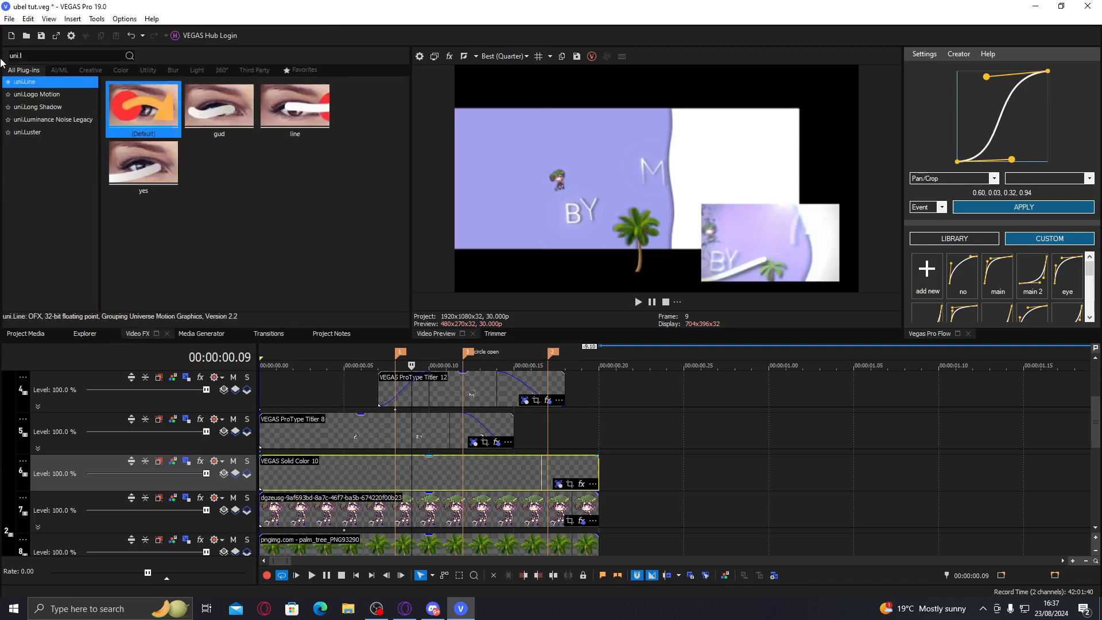
double_click(144, 112)
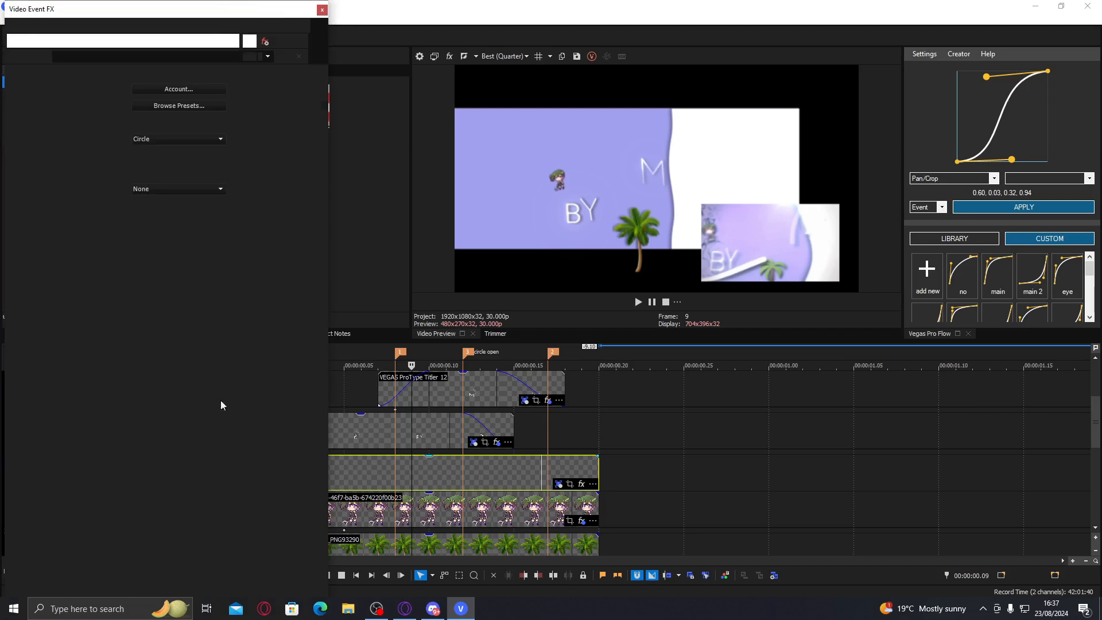
click(172, 139)
click(167, 151)
click(172, 372)
click(152, 384)
- Set the primary line's start and end colors to white (0, 0.0, 1.0)
click(154, 405)
click(65, 434)
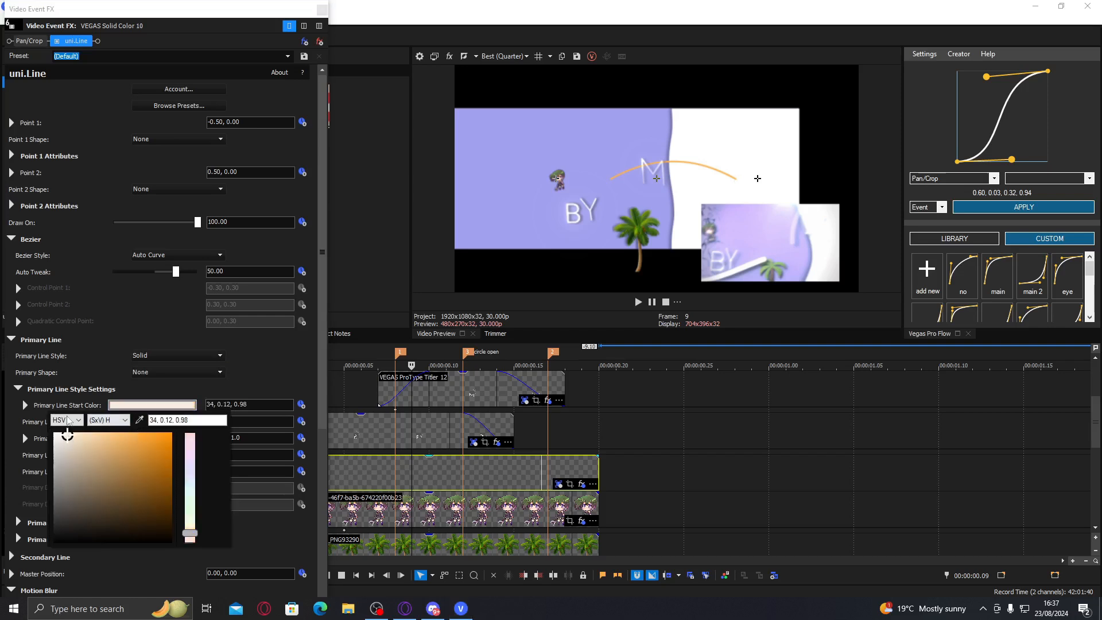
click(106, 356)
click(152, 439)
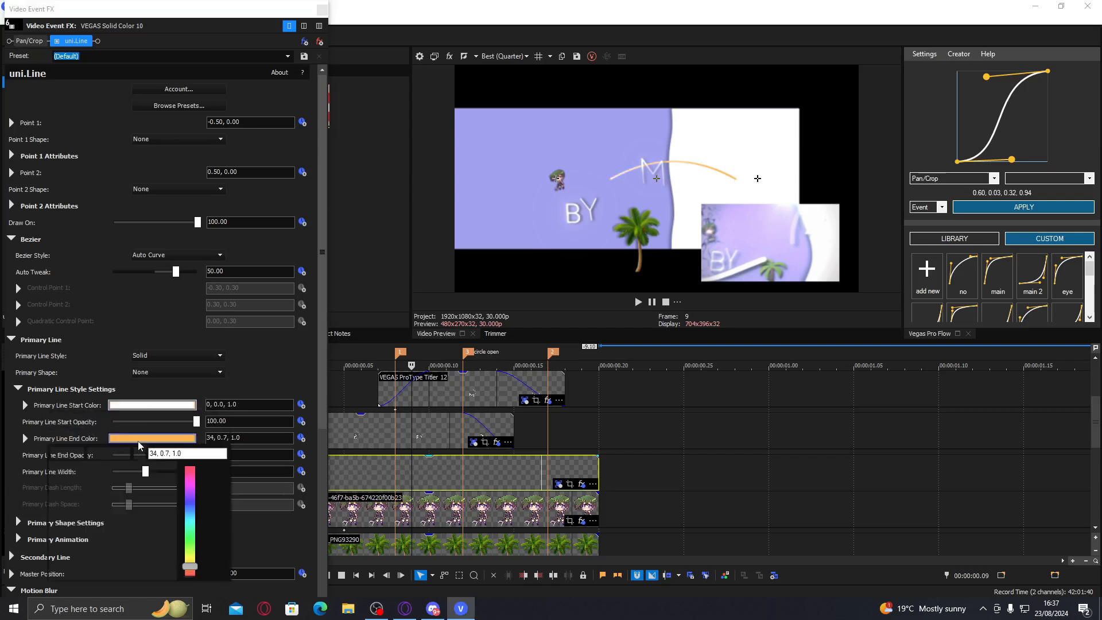
click(192, 547)
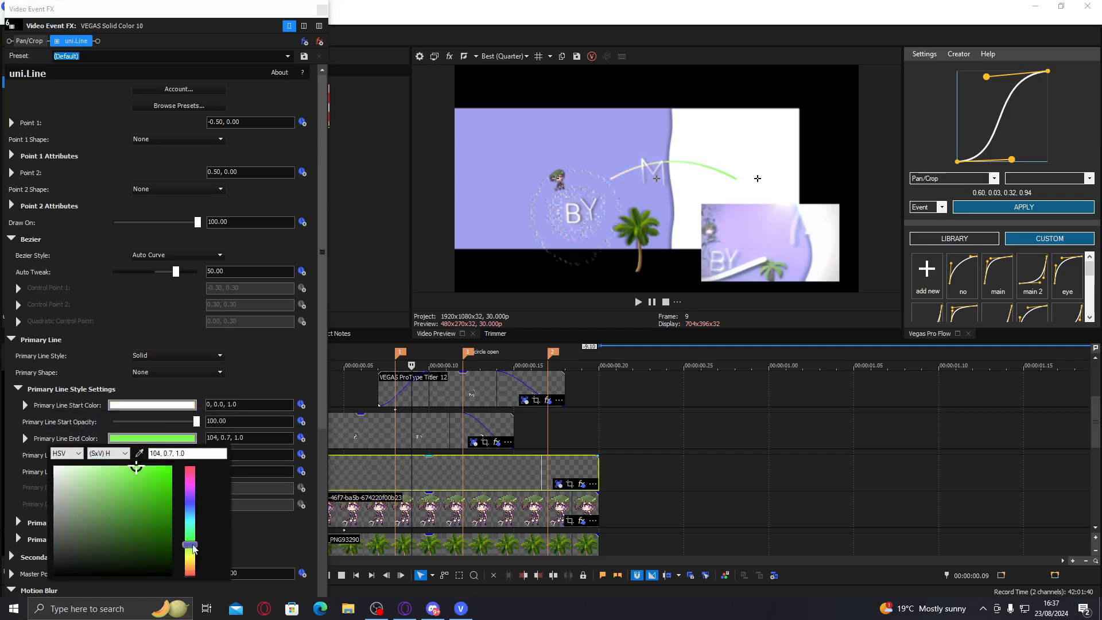
click(56, 468)
click(178, 159)
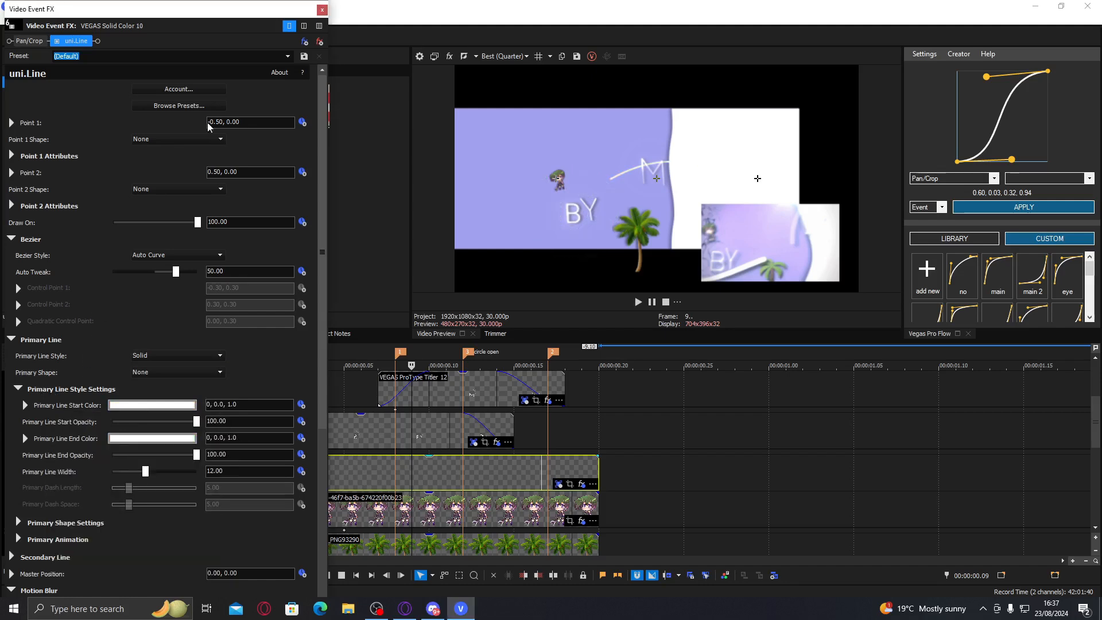
click(322, 10)
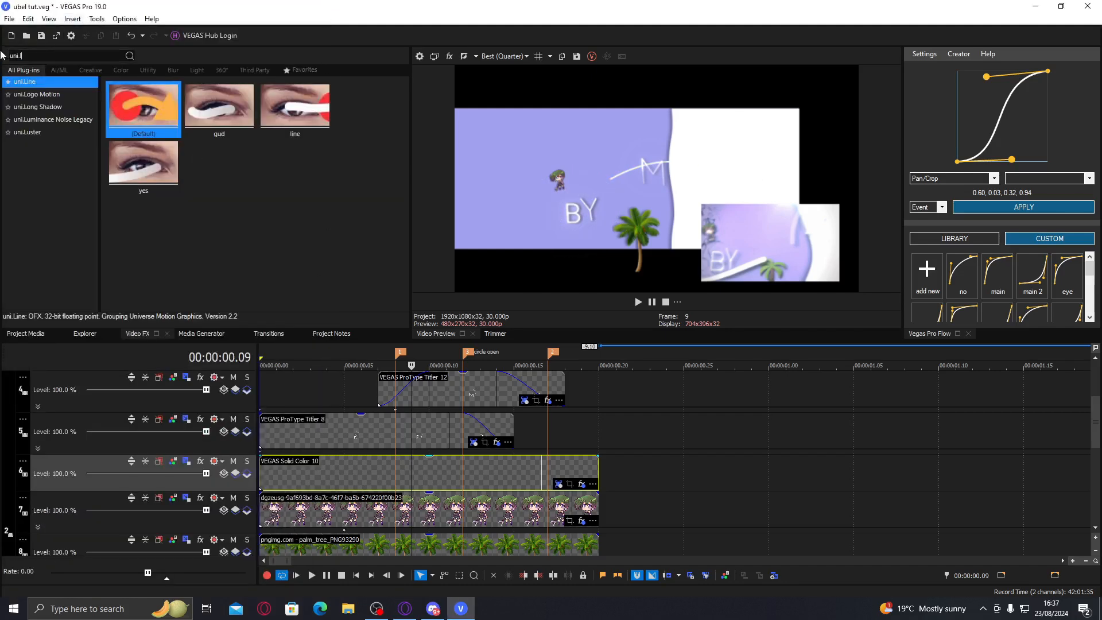
- Add S_DropShadow with preset "j" to the line, reducing Shadow Blur to about 0.009 and Shadow Opacity to about 0.408
text(dropsh)
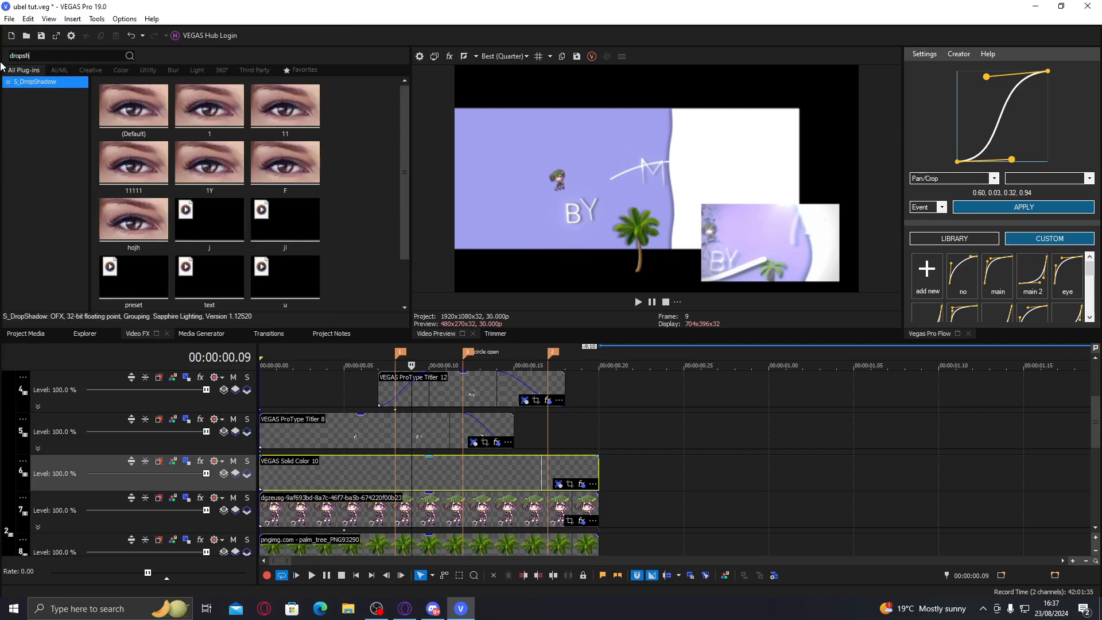
double_click(203, 220)
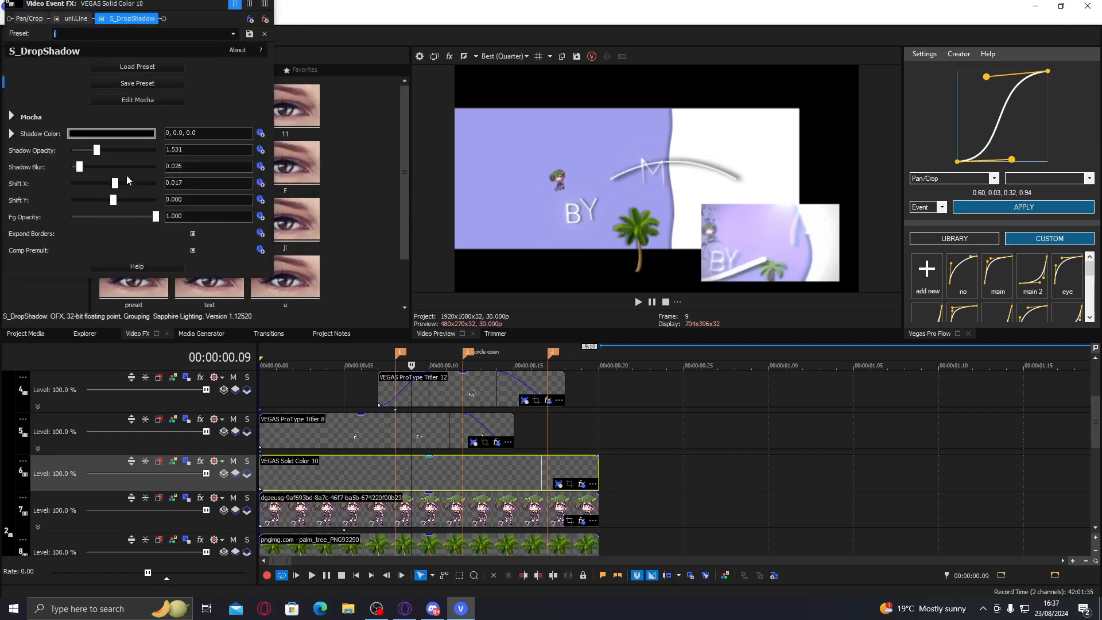
drag(79, 168, 74, 167)
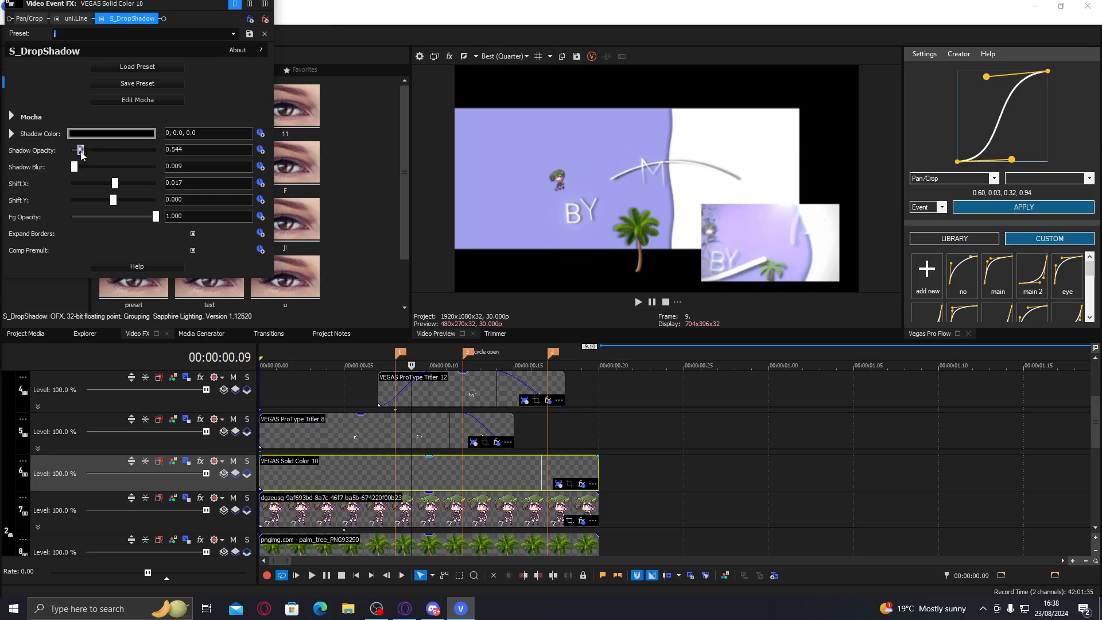
drag(275, 11, 262, 11)
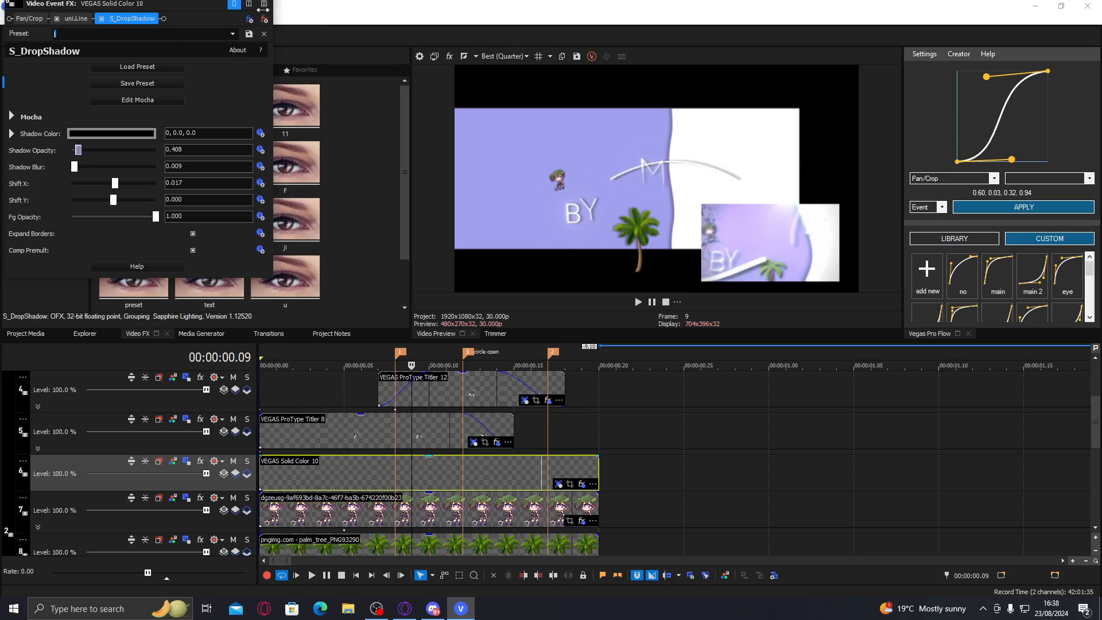
- Enlarge track 6 in Track Motion to about 3,047.85 × 1,714.42 and move it to about X -134.01, Y -173.43
click(187, 461)
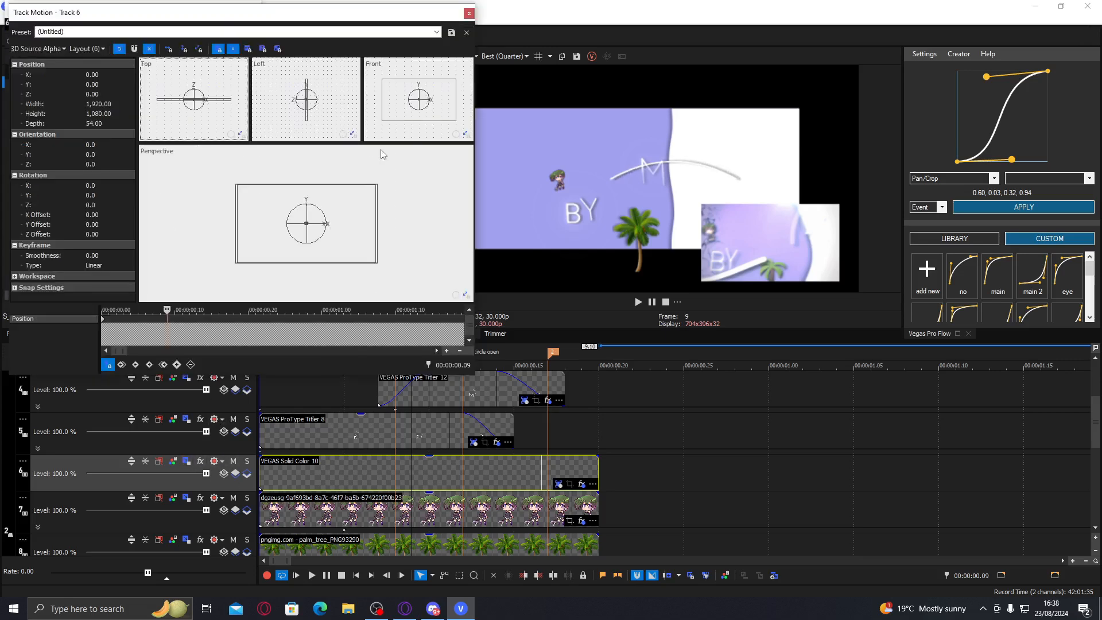
drag(377, 263, 429, 270)
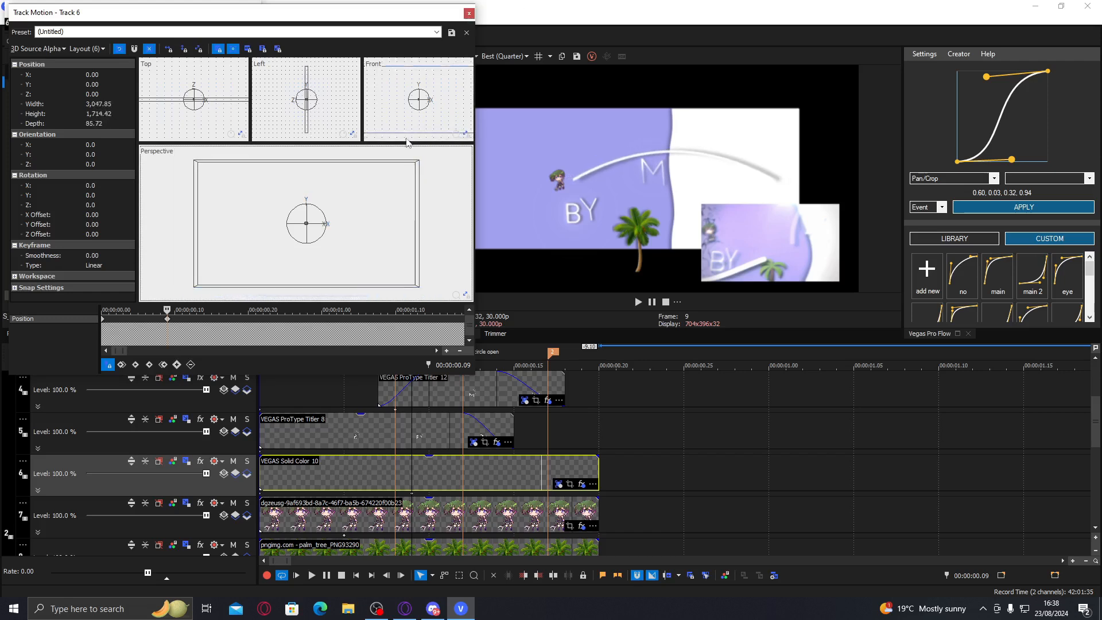
drag(356, 217, 353, 228)
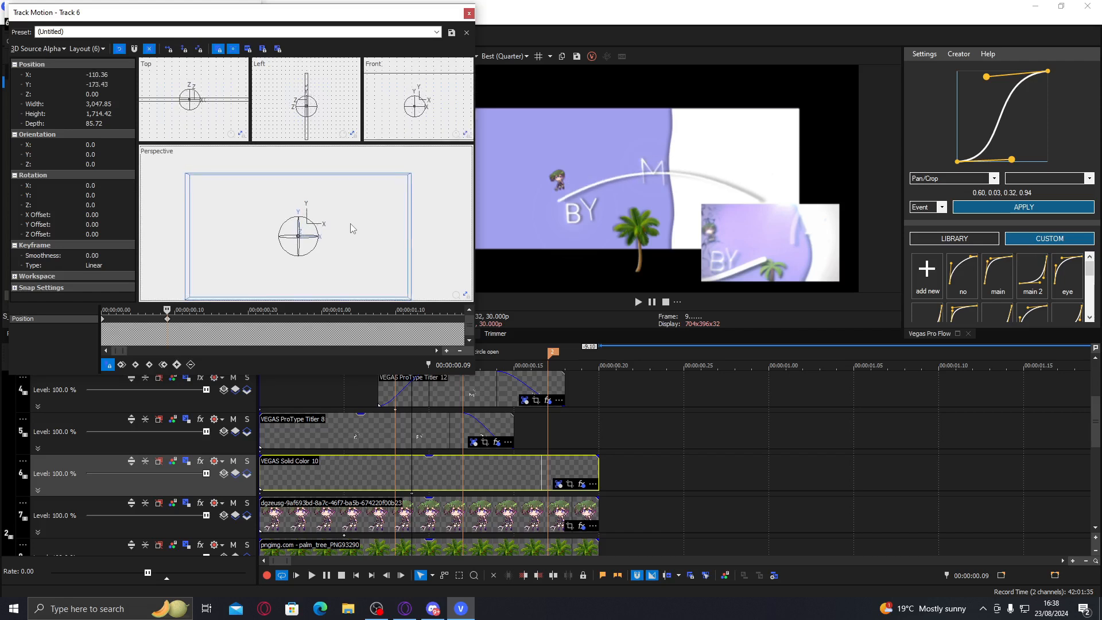
click(468, 13)
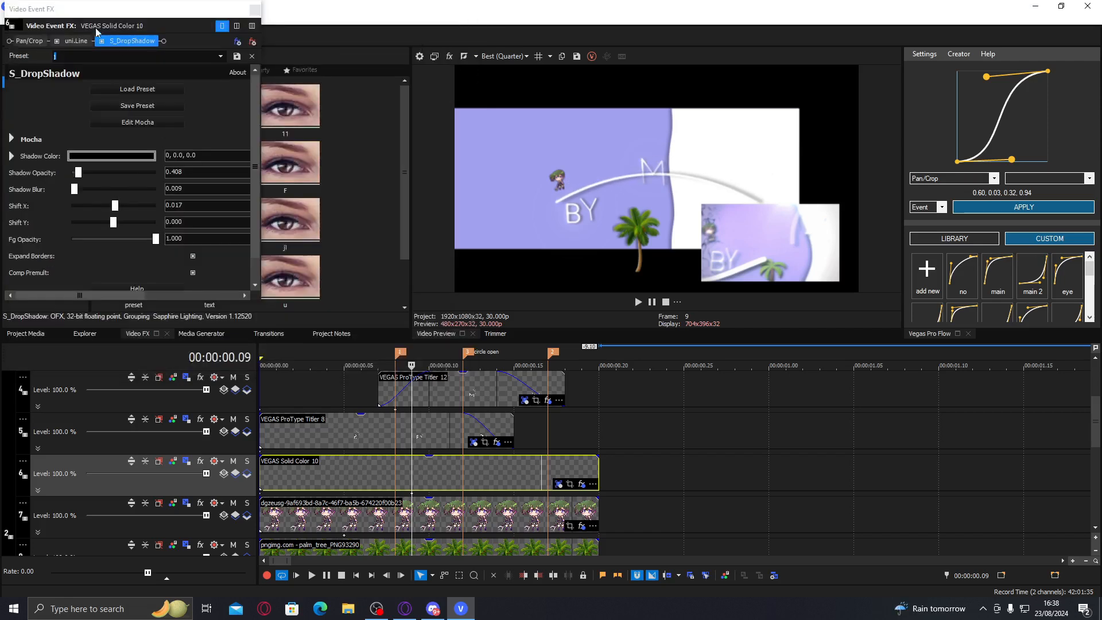
- Change the uni.Line Bezier Style to 4-Point Bezier, keeping Point 2 Shape at None
click(79, 42)
click(172, 188)
click(167, 195)
click(173, 255)
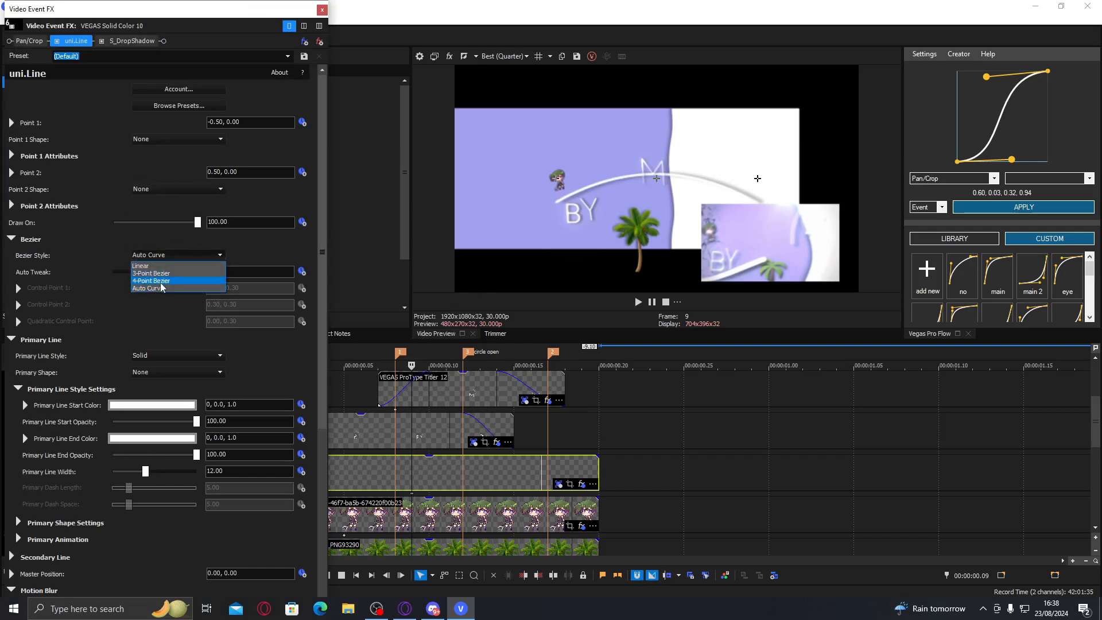
click(161, 283)
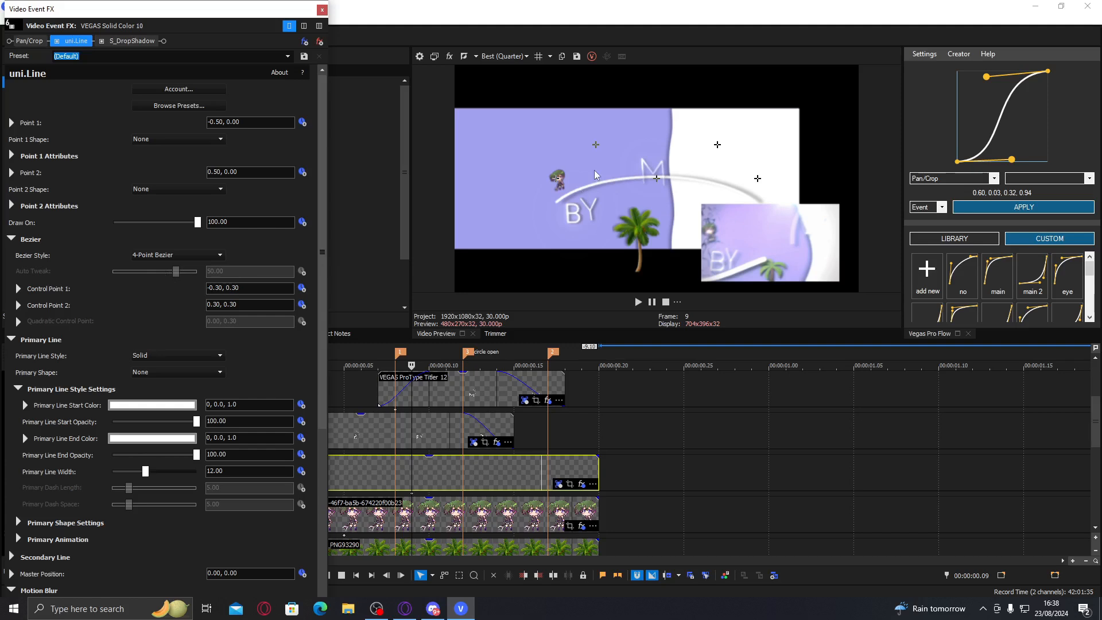
- Bend the line into an S-curve with Point 1 about -0.63, -0.13, Point 2 about 0.31, 0.17, and control points about -0.32, -0.47 and 0.00, 0.36
drag(598, 148, 574, 226)
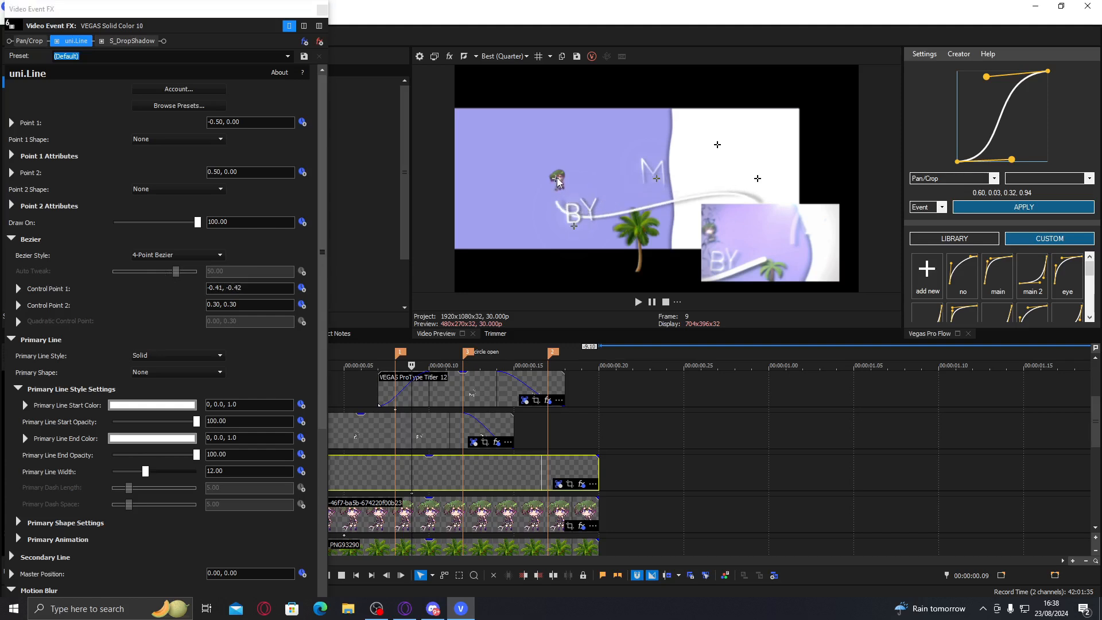
drag(546, 185, 522, 201)
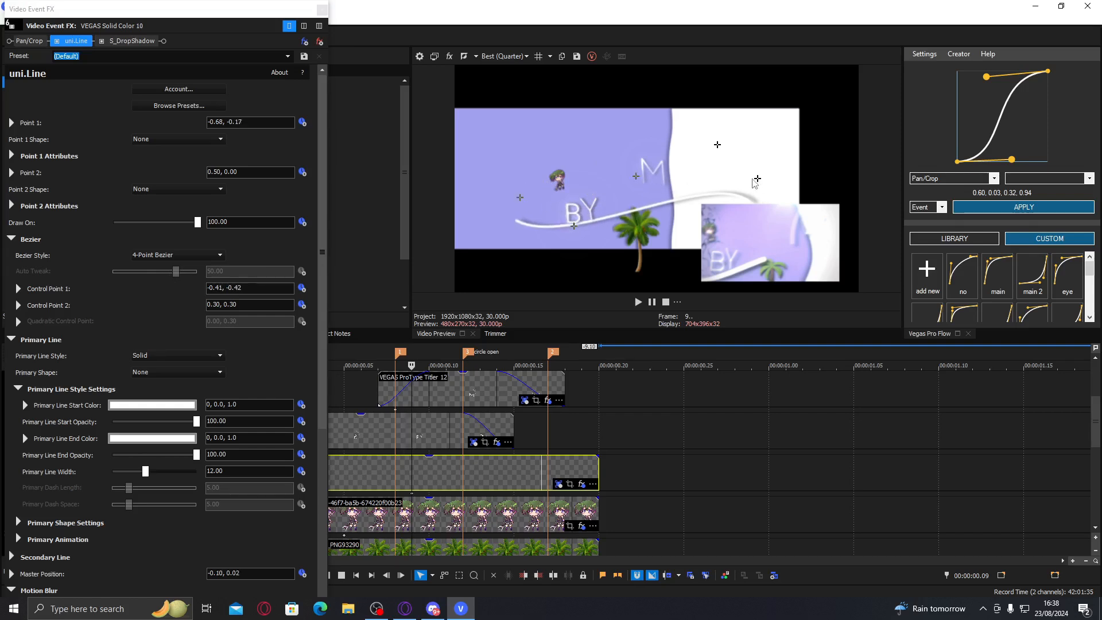
drag(757, 178, 651, 154)
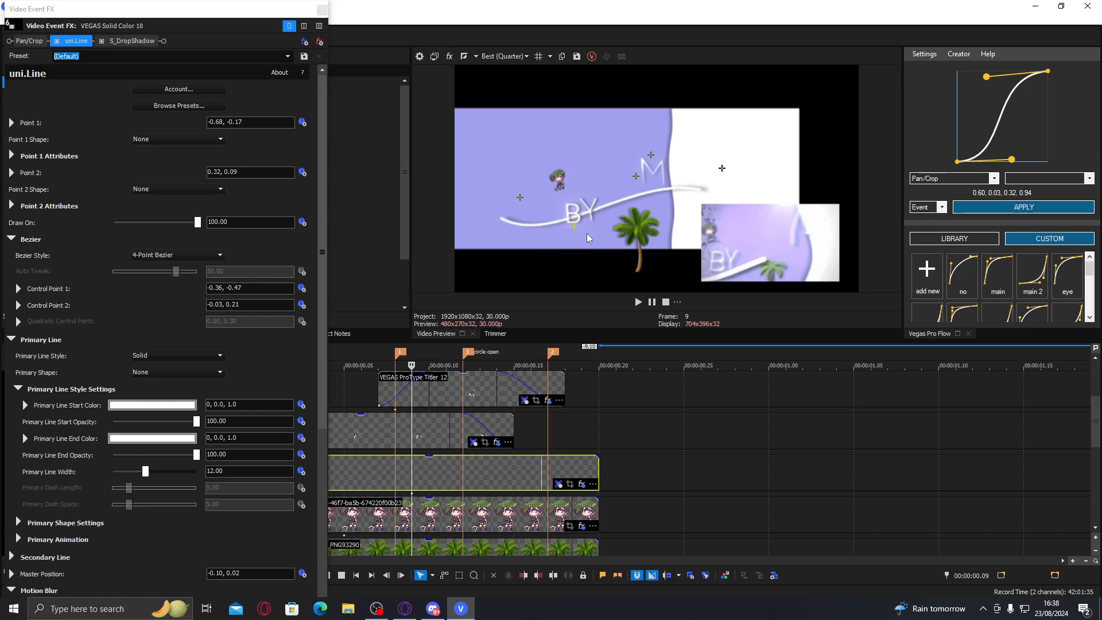
drag(587, 234, 591, 236)
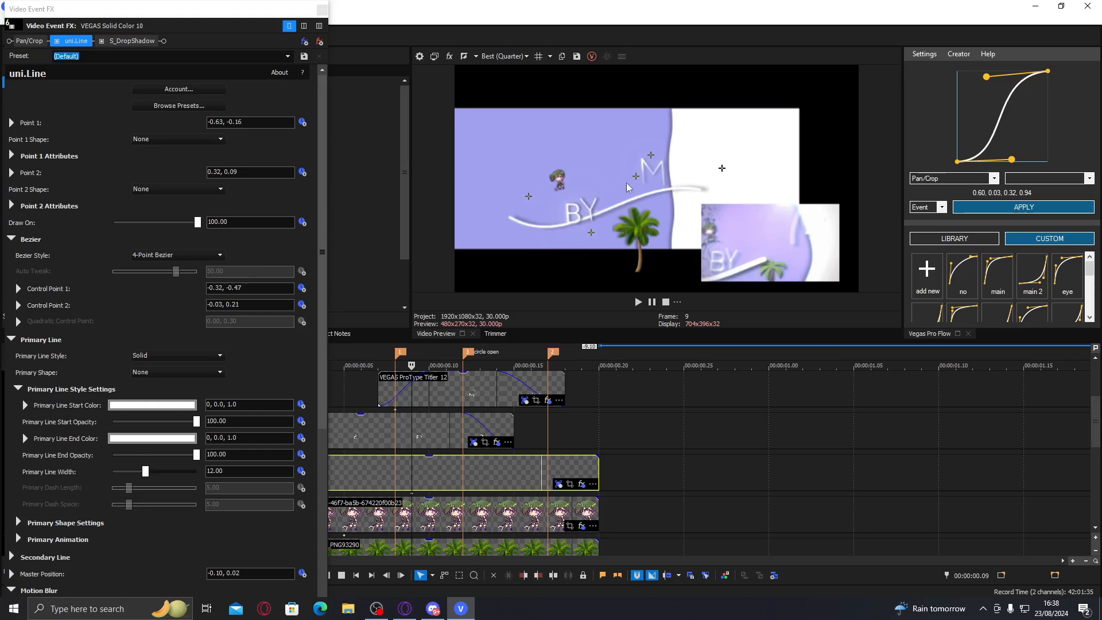
drag(639, 178, 641, 190)
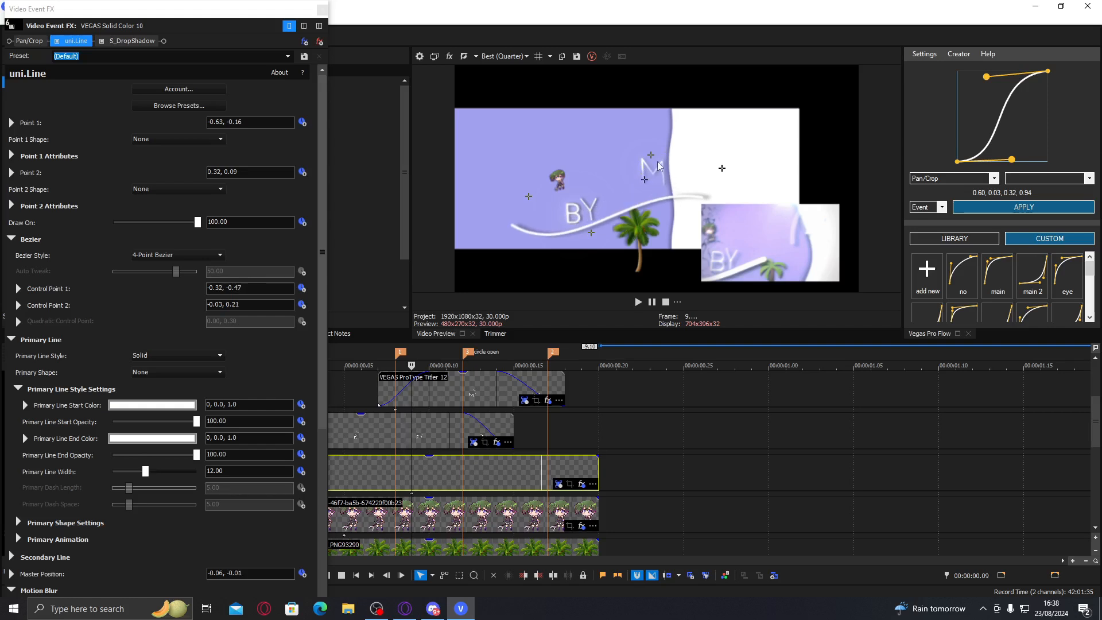
drag(657, 152, 657, 138)
drag(723, 163, 724, 159)
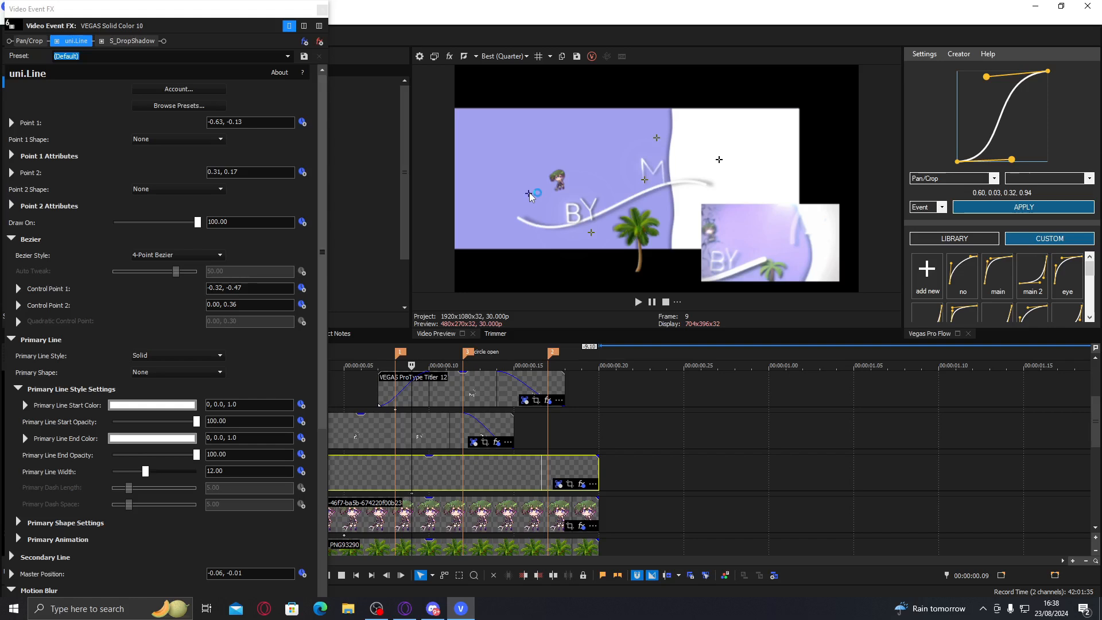
click(322, 9)
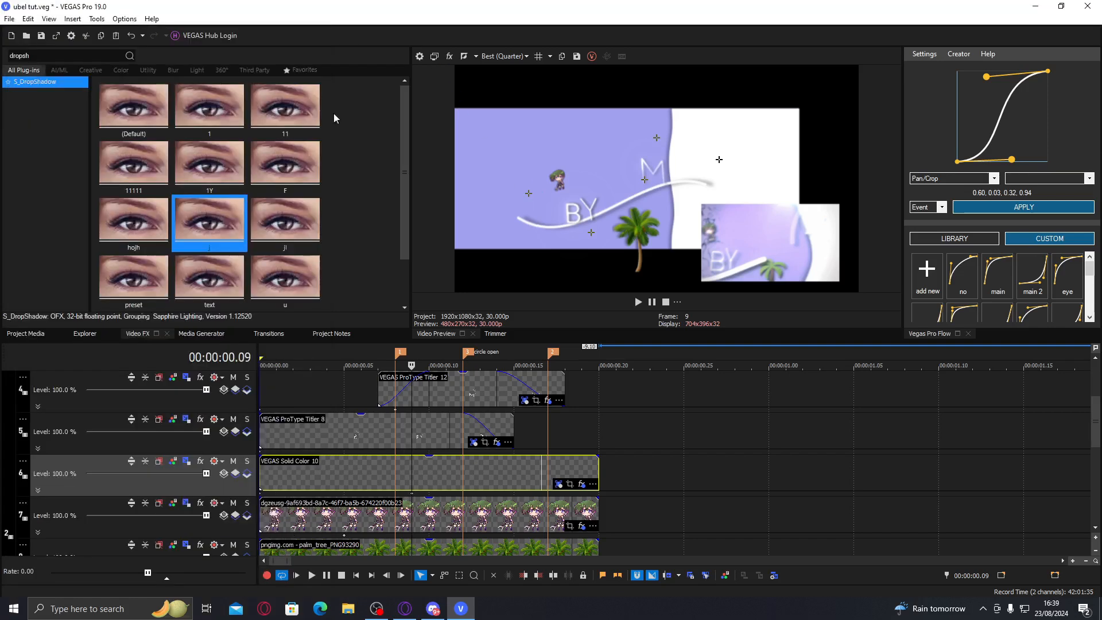
- Delete track 6's starting motion keyframe and shift the track's depth position to about Z -14.79 at the frame 9 keyframe
right_click(260, 495)
click(269, 504)
double_click(413, 494)
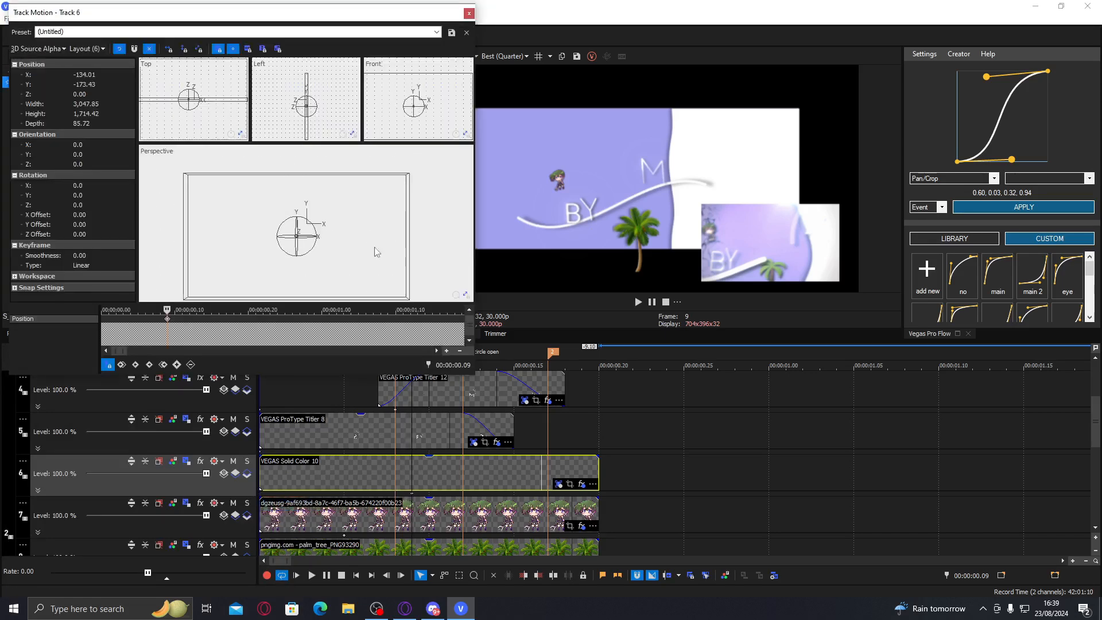
drag(308, 120, 313, 121)
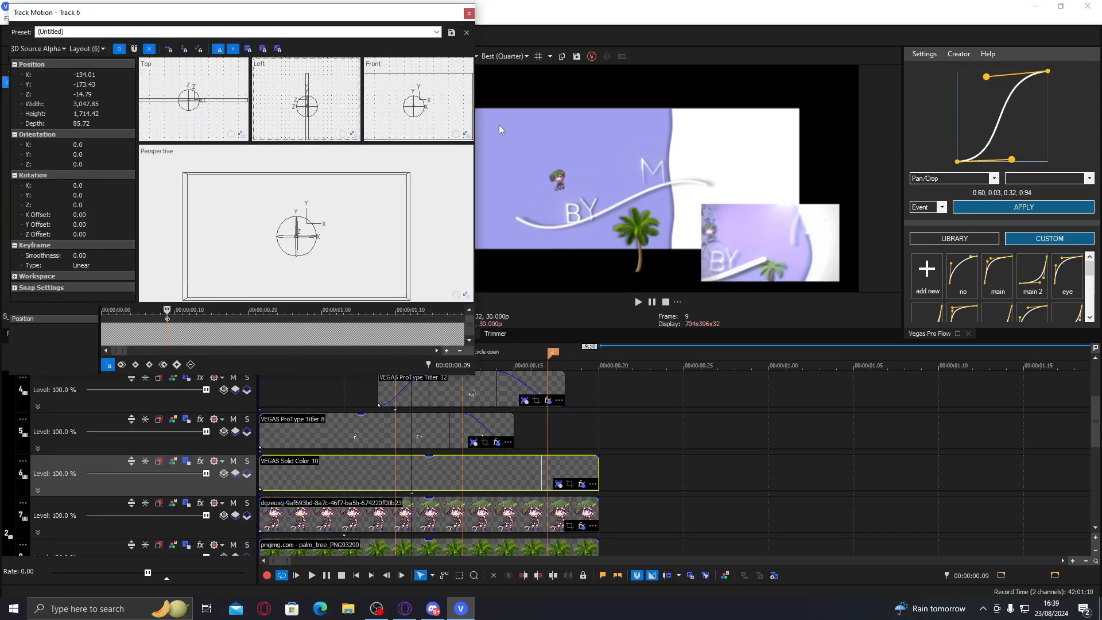
click(469, 14)
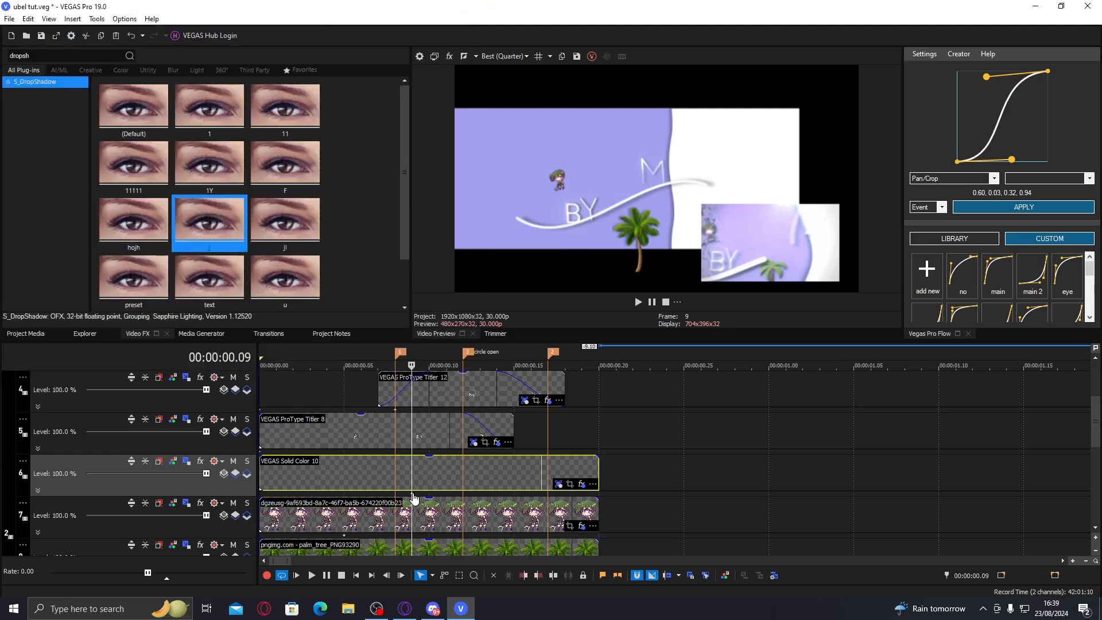
- Add Ignite Super Glow with the "set" preset to the line's solid color event
click(3, 56)
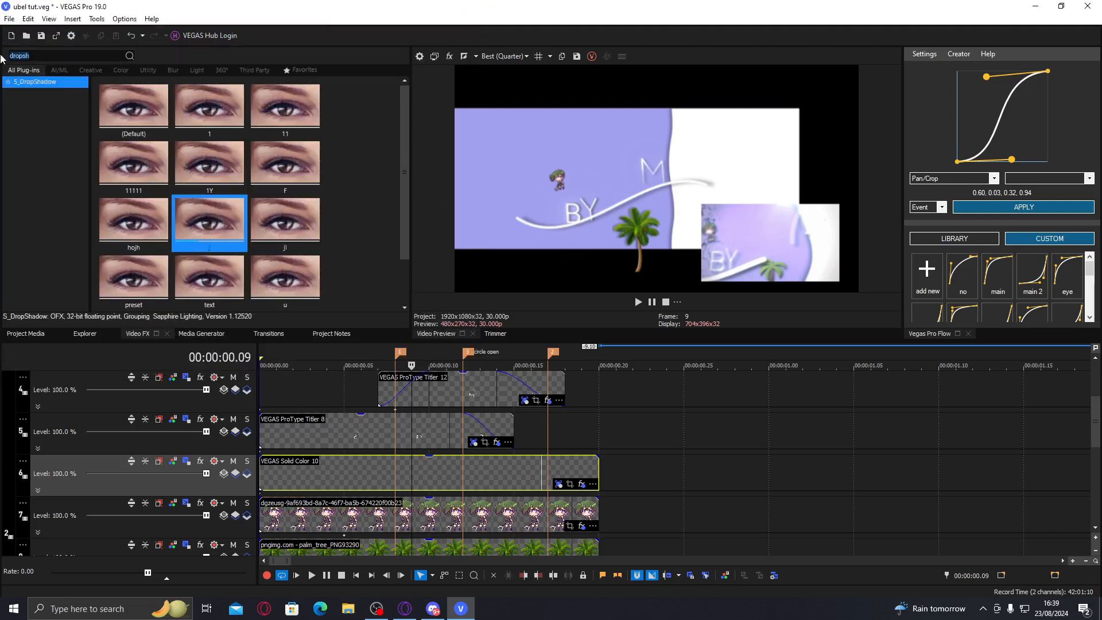
text(ignite super)
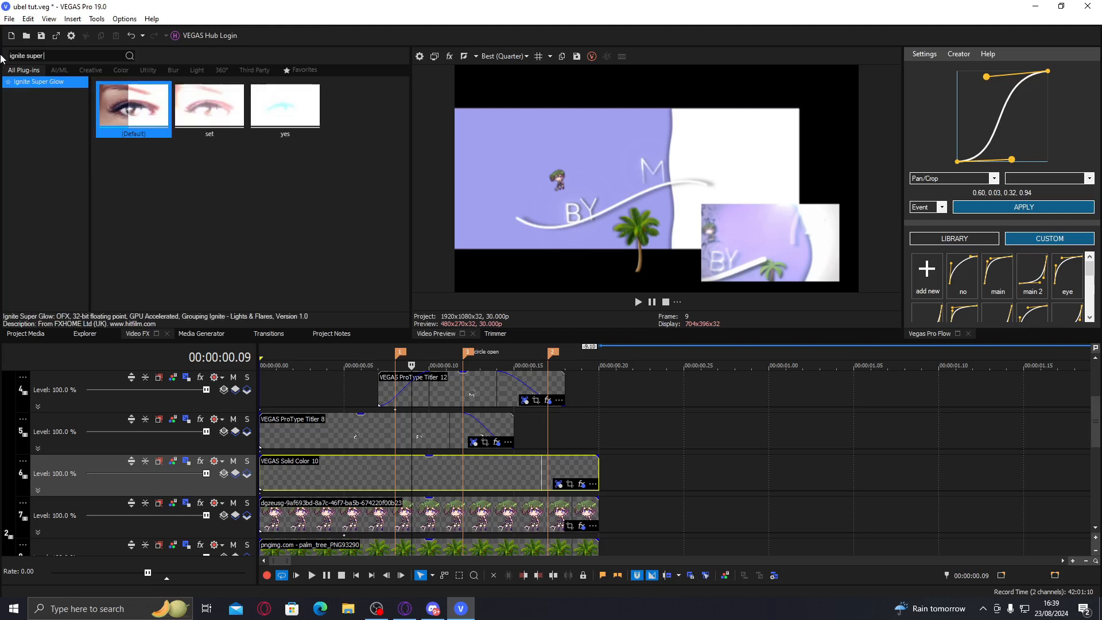
double_click(197, 109)
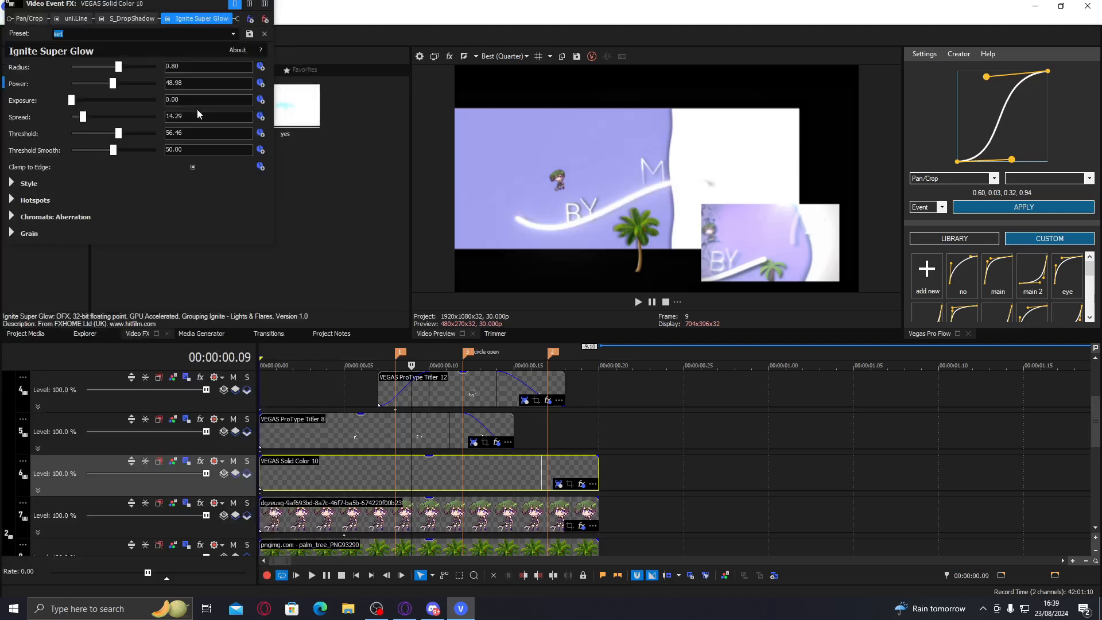
- Set the line's Ignite Super Glow Power to about 14.29 and its Threshold to about 86.39
click(87, 83)
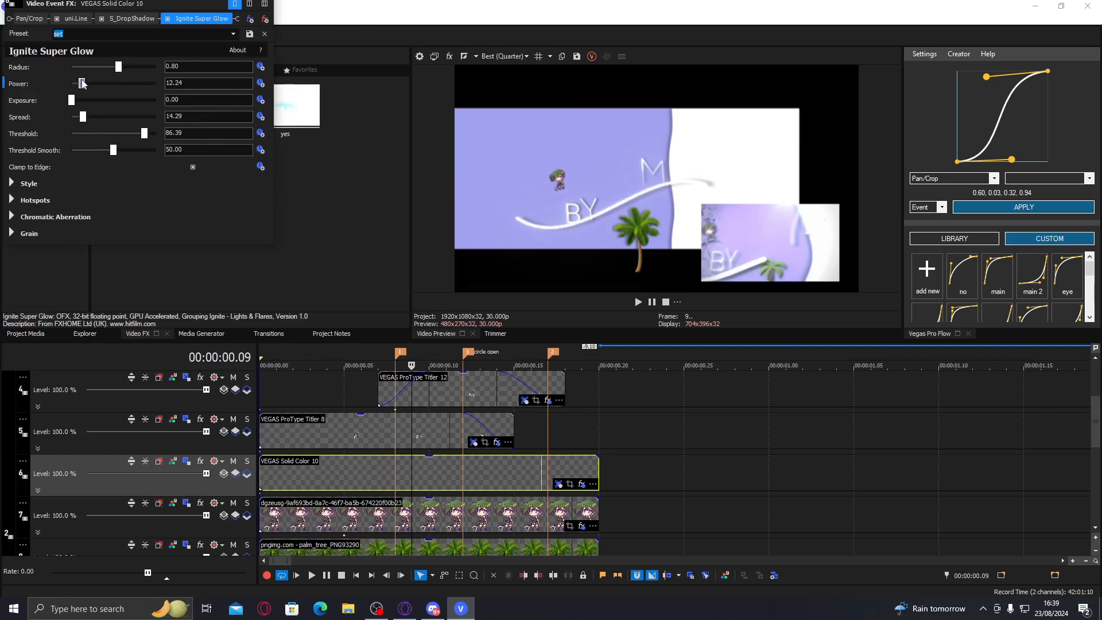
drag(82, 83, 84, 83)
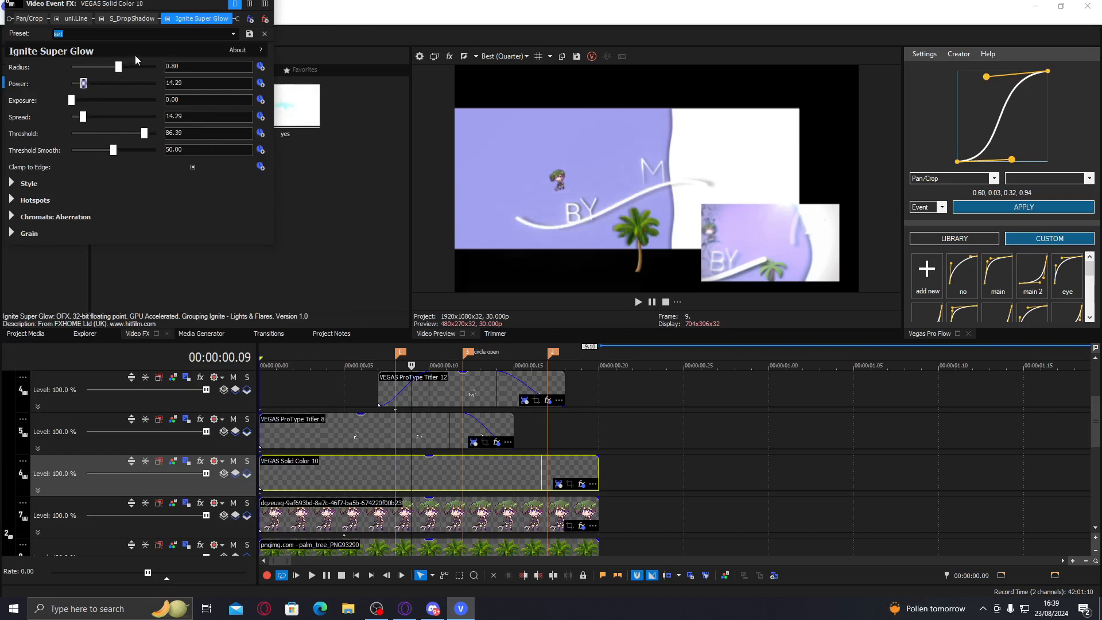
click(275, 7)
click(260, 9)
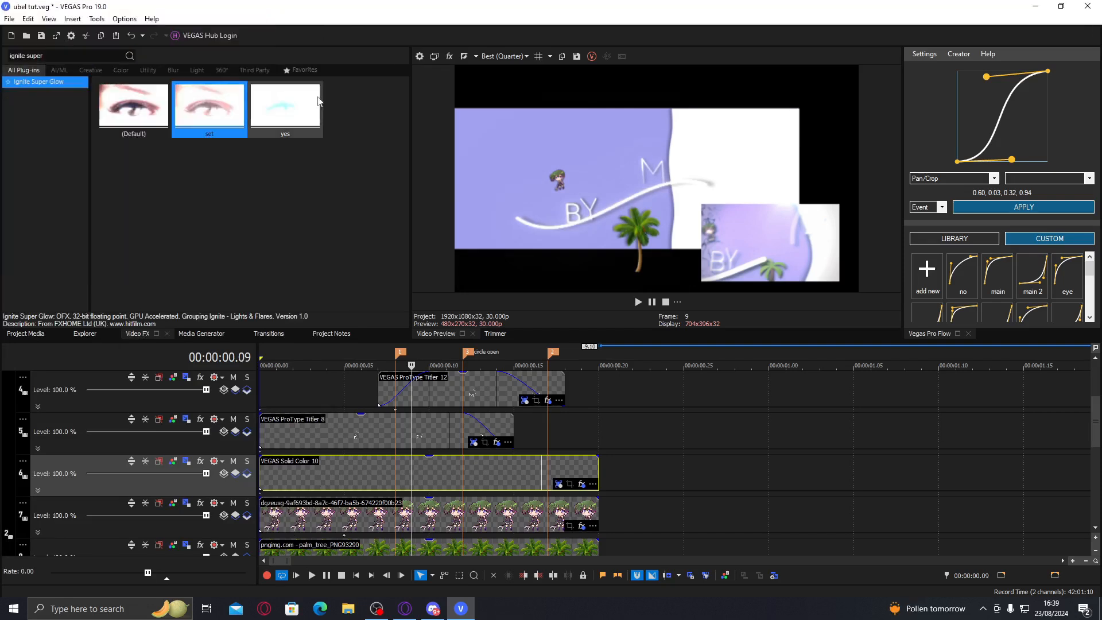
- Add a uni.Line Draw On keyframe of about 19.73 at frame 6 on the line's solid color event
click(581, 483)
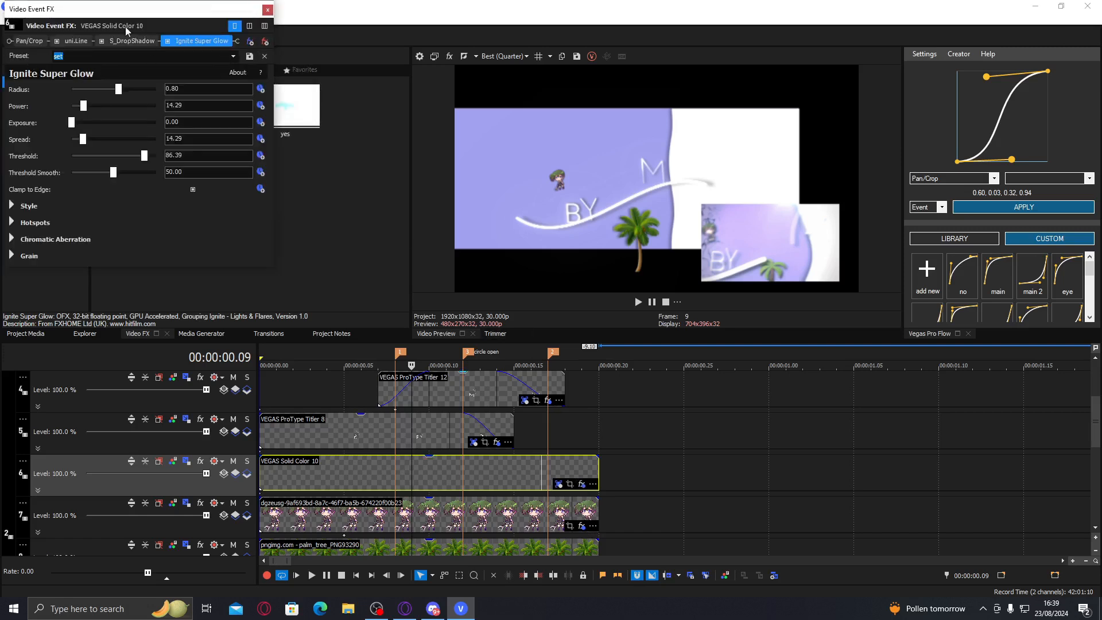
click(70, 41)
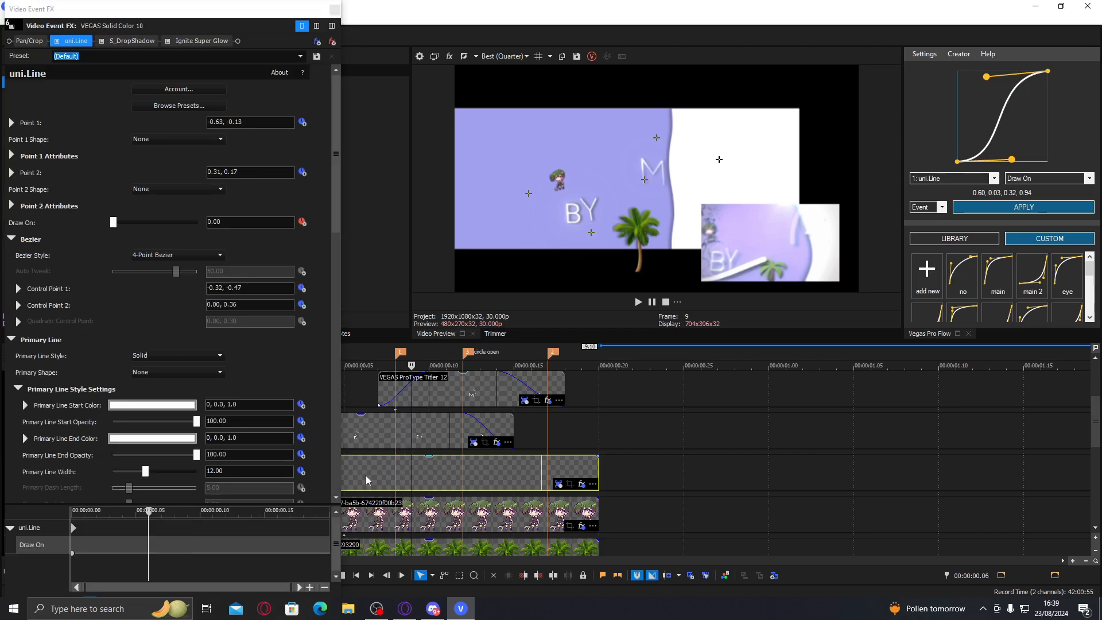
scroll(366, 475, up, 3)
drag(112, 221, 129, 226)
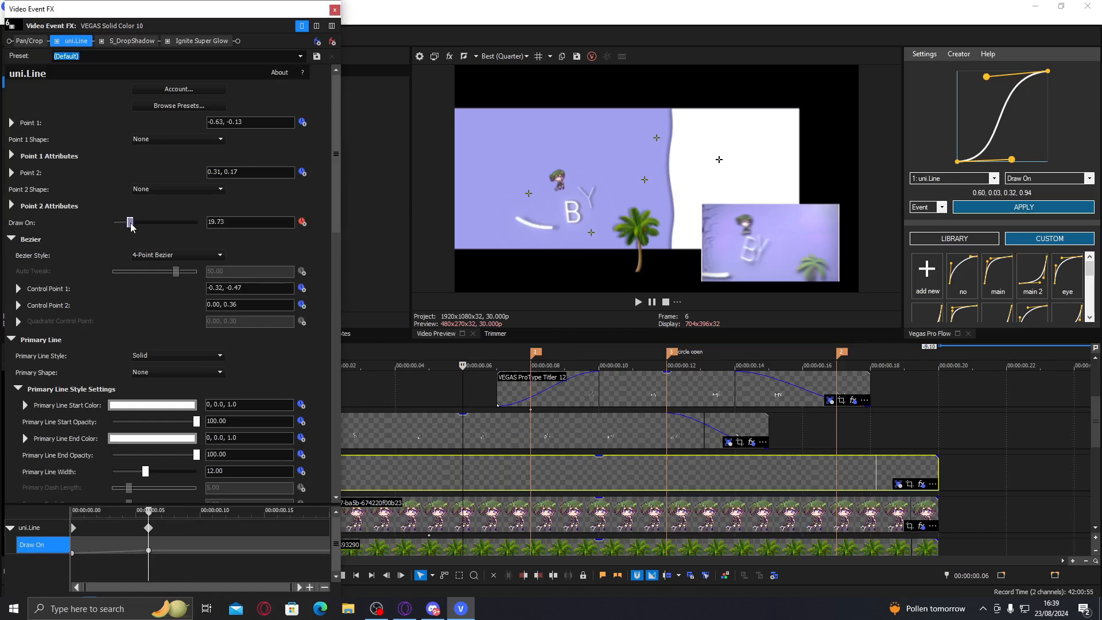
- Lower the line's start by moving Point 1 to about -0.64, -0.23 and Control Point 1 to about -0.31, -0.53
drag(528, 195, 528, 205)
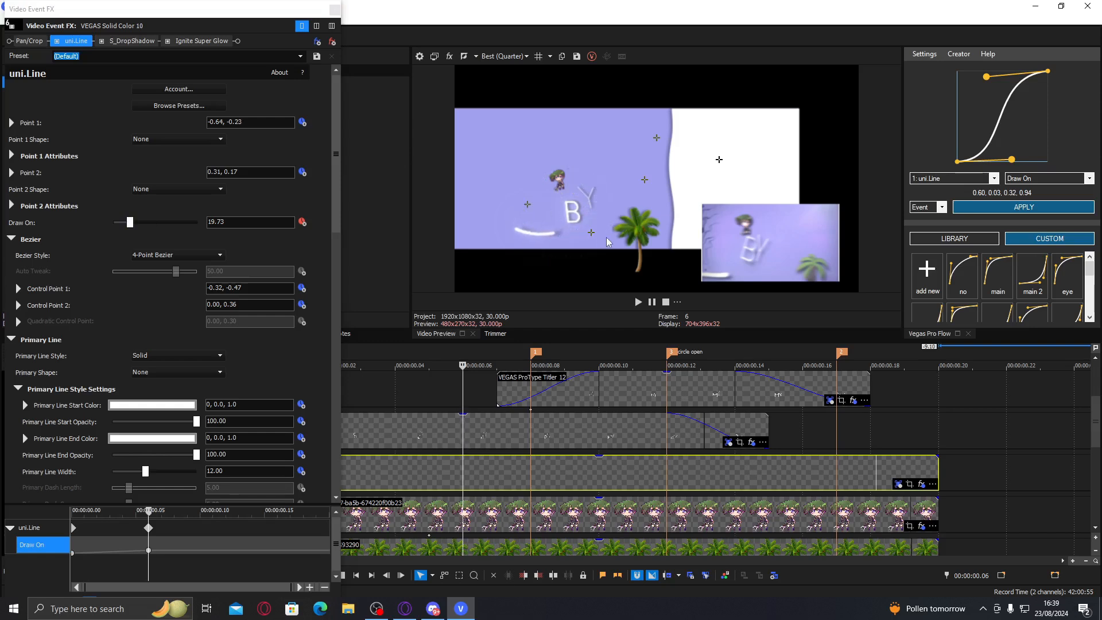
drag(596, 245, 596, 246)
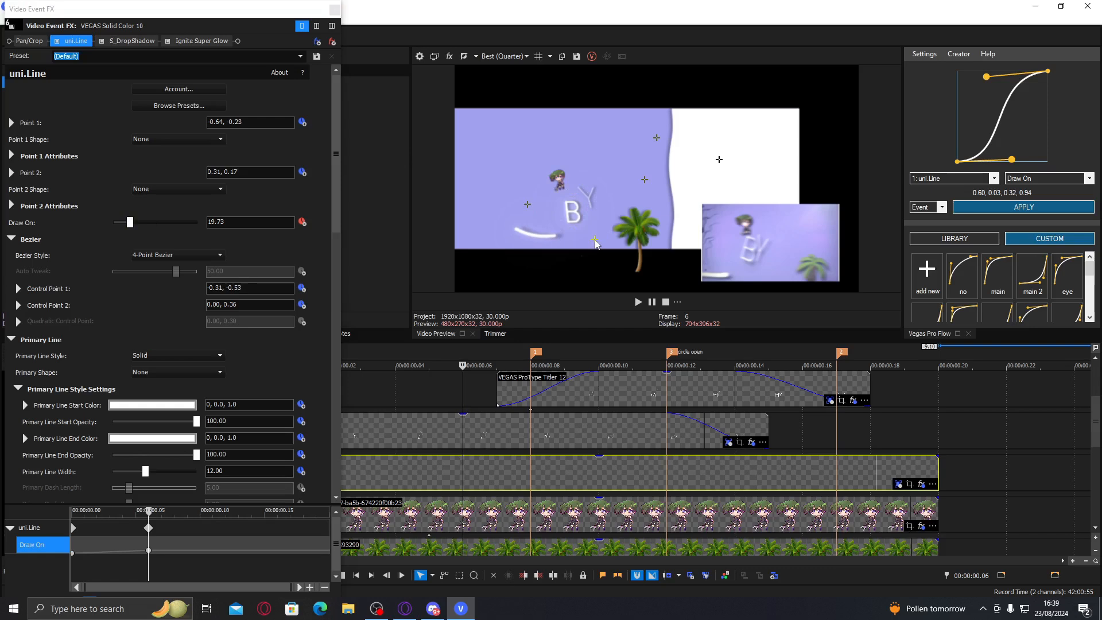
- Keyframe the line's Draw On at about 59.86 at frame 10 and about 87.07 at frame 15
drag(462, 469, 606, 473)
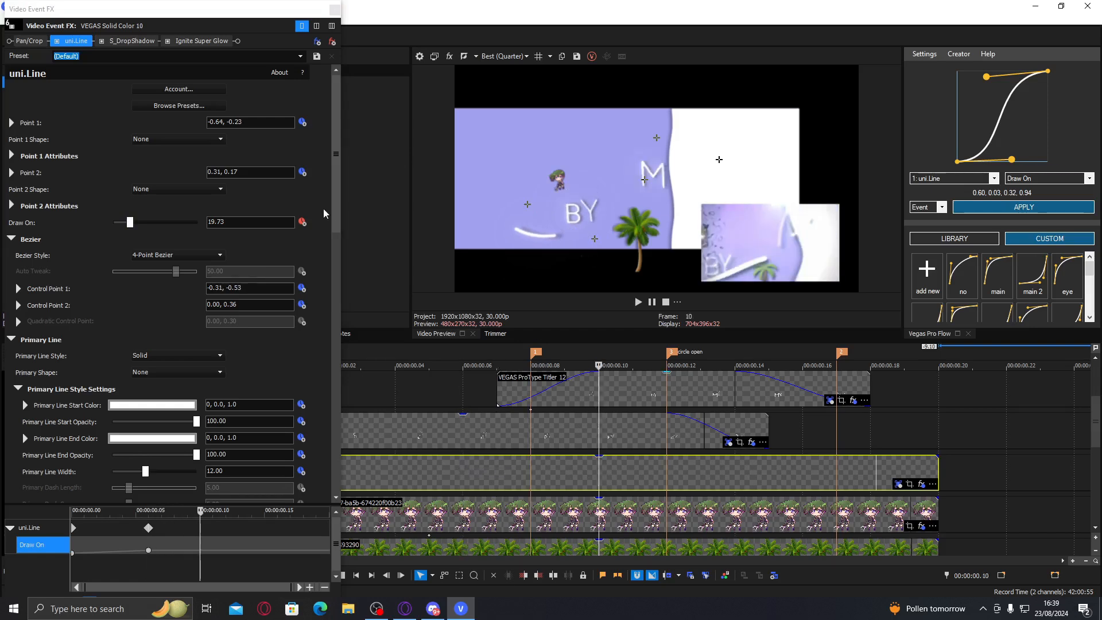
drag(133, 224, 164, 223)
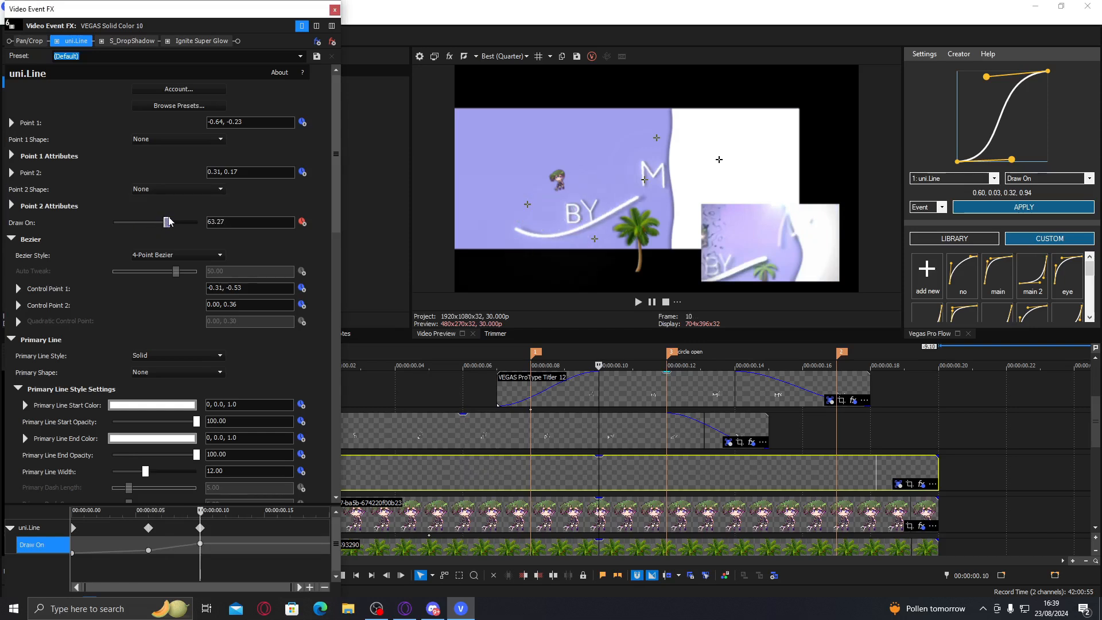
drag(161, 227, 167, 227)
click(768, 476)
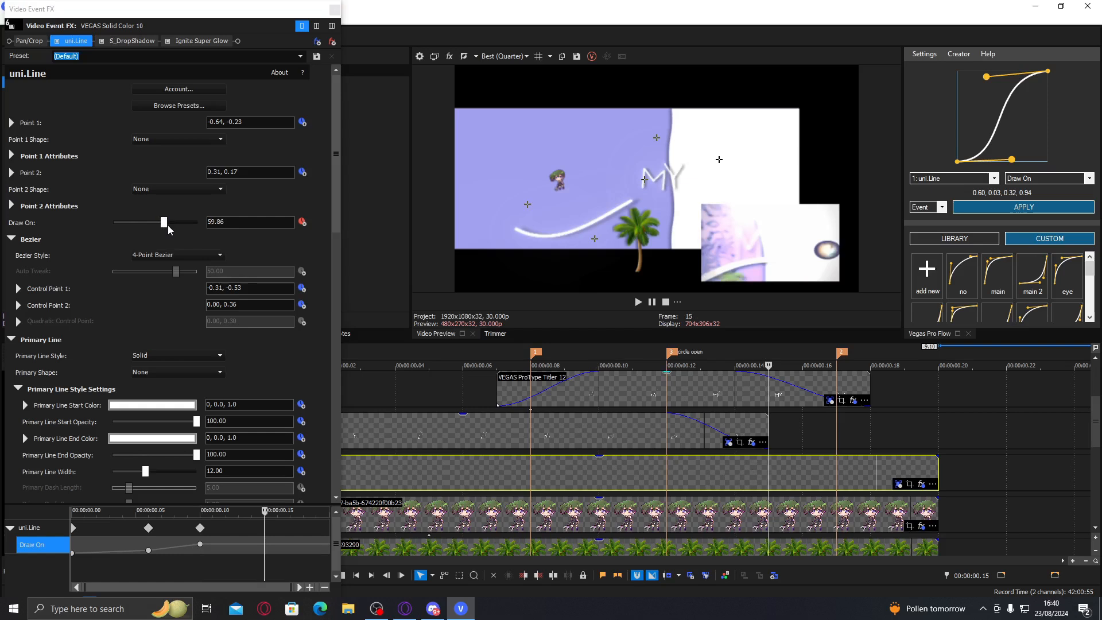
drag(167, 228, 191, 230)
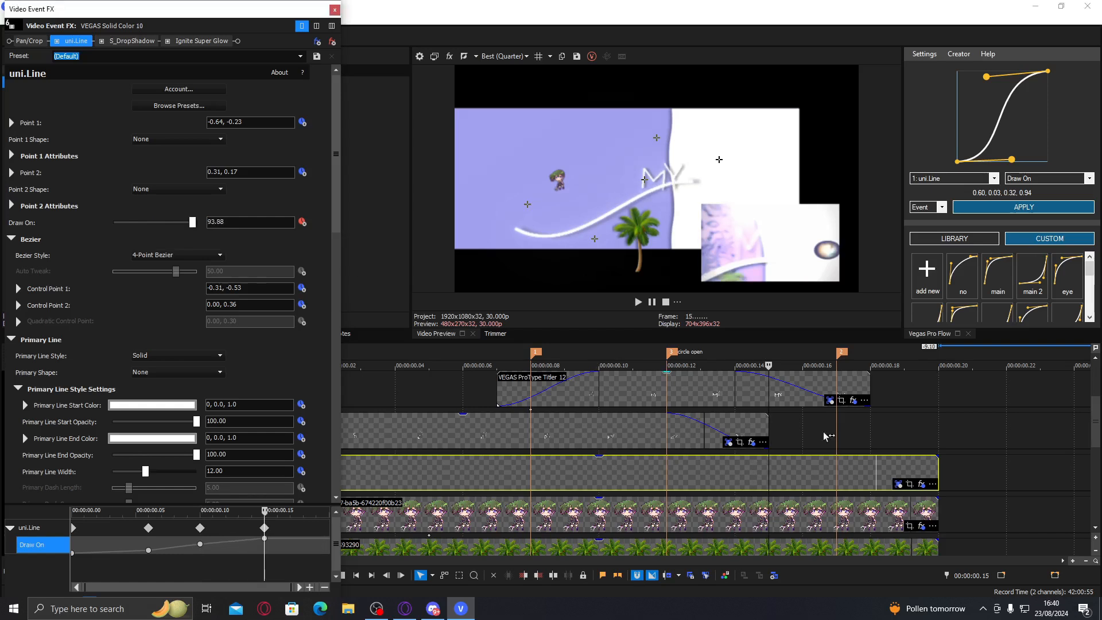
drag(199, 222, 190, 223)
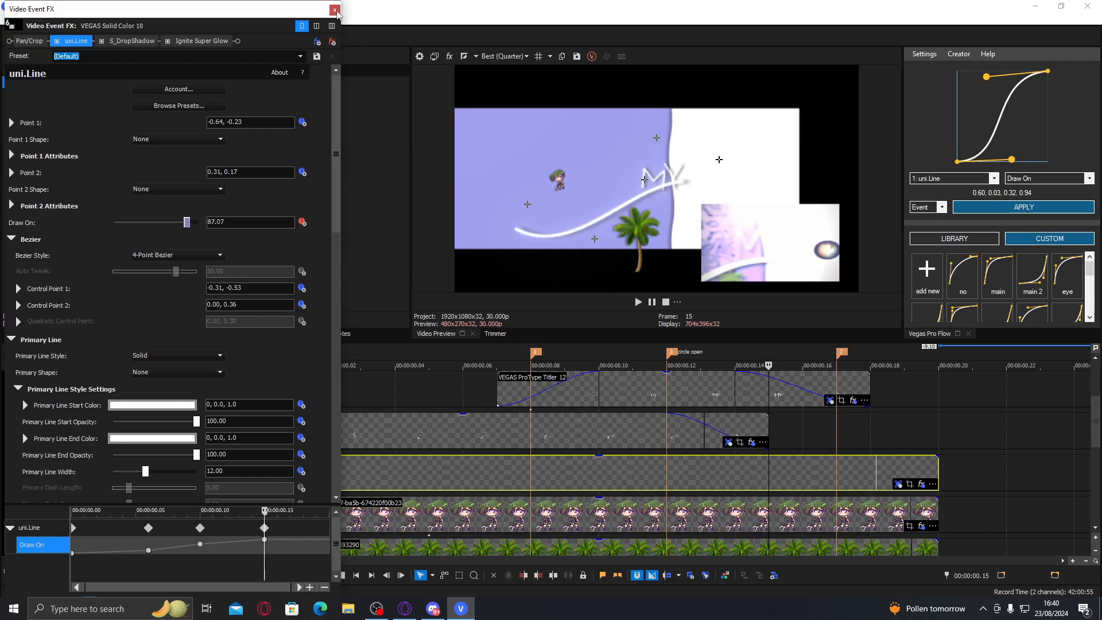
click(335, 9)
- Shape the Vegas Pro Flow curve to 0.00, 0.37, 0.56, 0.96 and apply it to the line's uni.Line Draw On keyframes
click(552, 467)
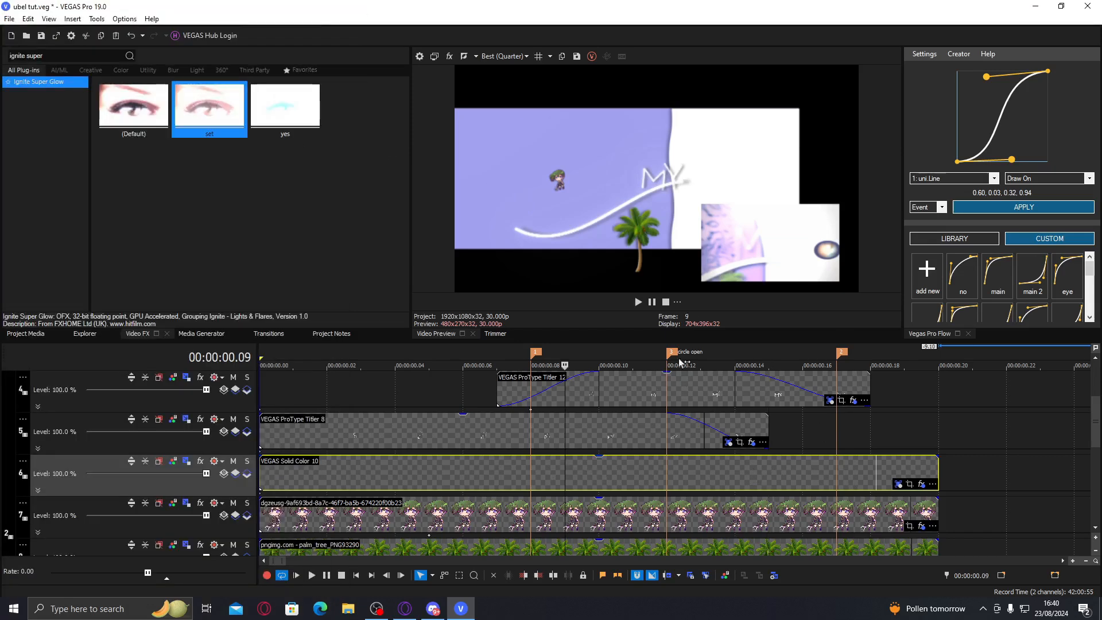
click(675, 476)
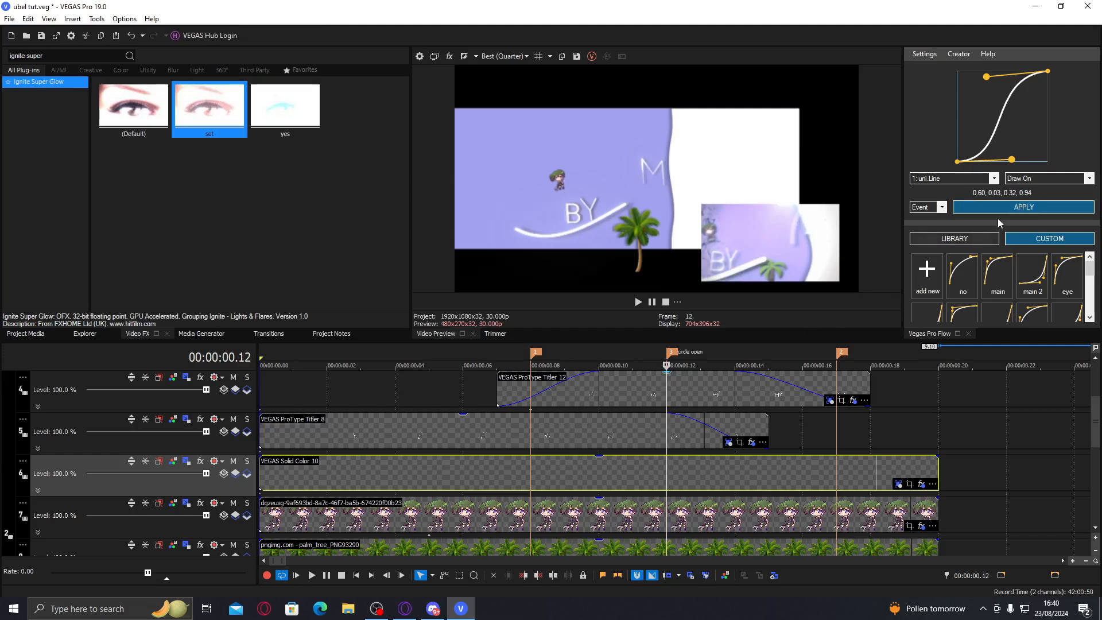
drag(1011, 160, 957, 113)
drag(986, 77, 1008, 74)
drag(957, 114, 956, 119)
click(361, 470)
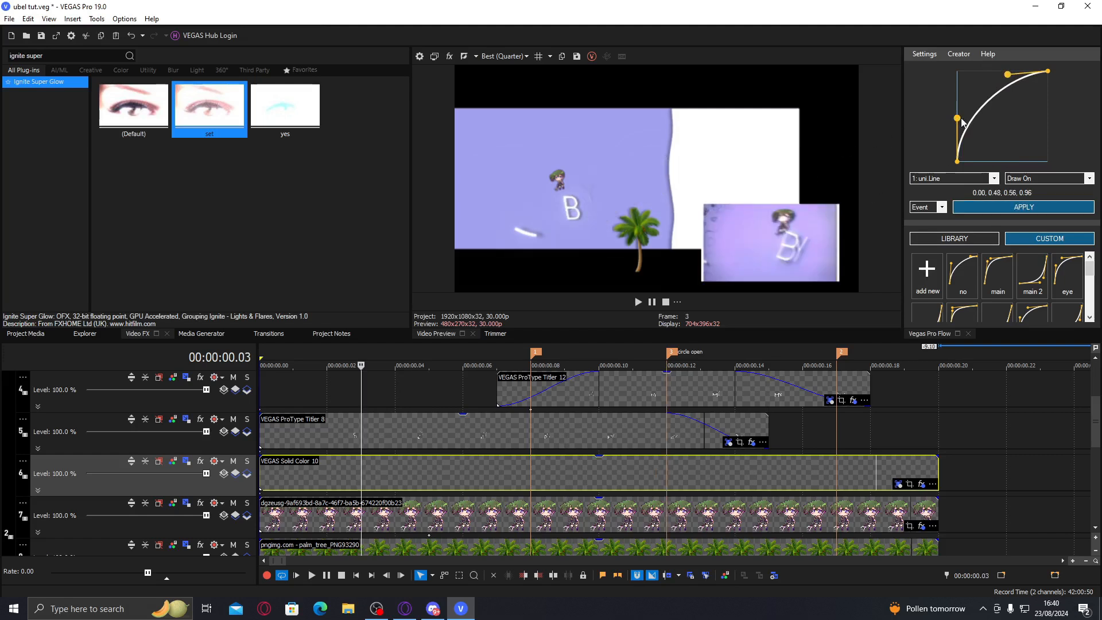
drag(957, 118, 956, 128)
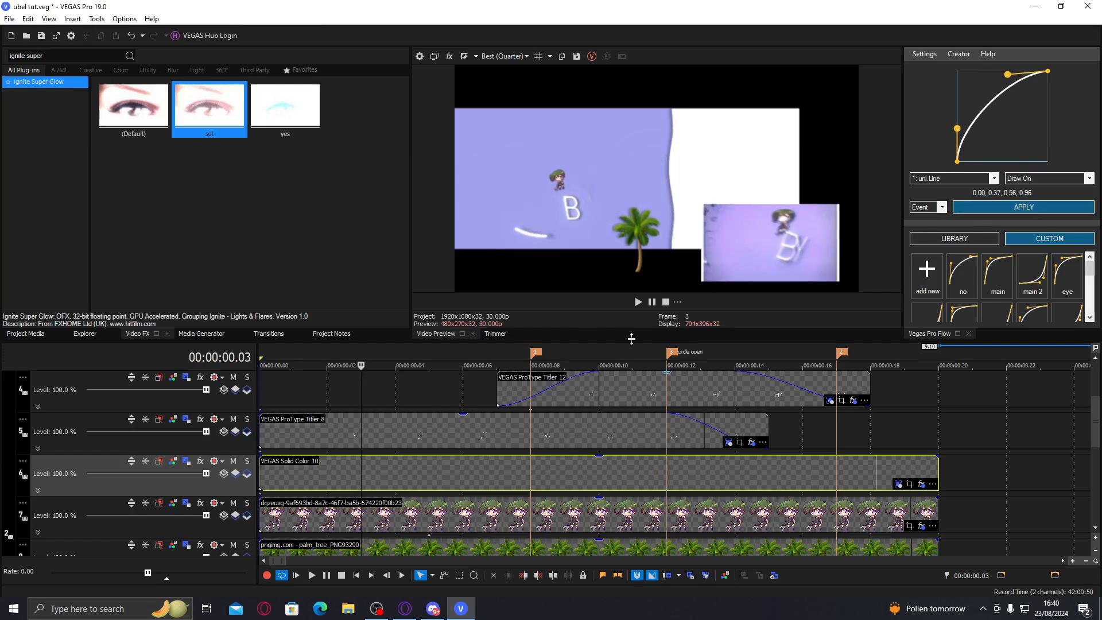
click(427, 480)
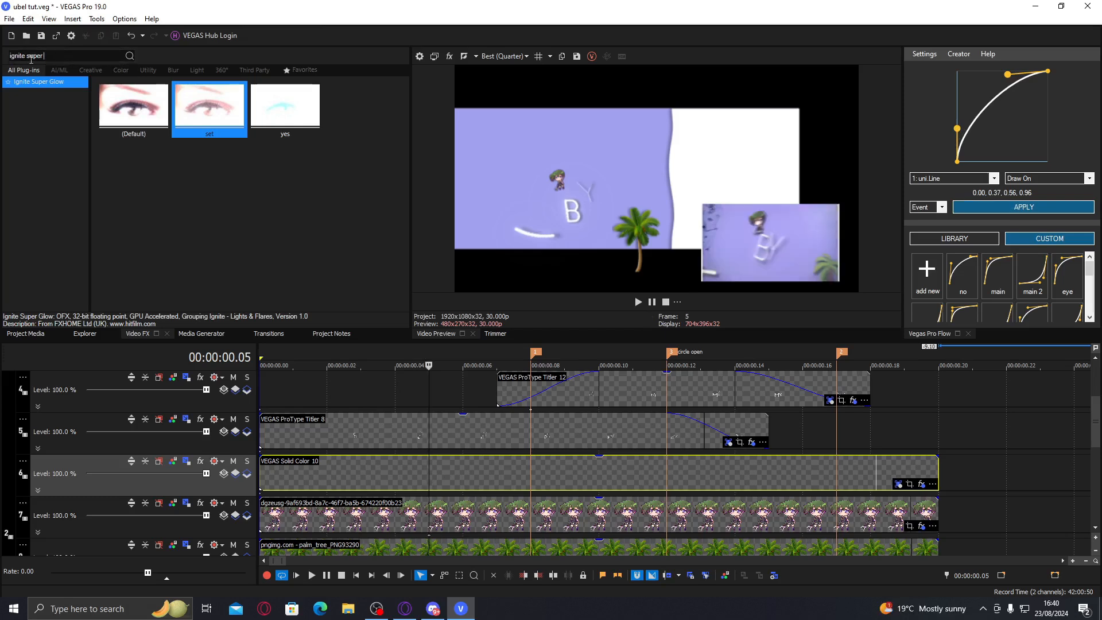
- Add RSMB with preset "1" to the line's solid color event and reduce its Main_BG Blur Amt slightly
text(rsmb)
double_click(198, 109)
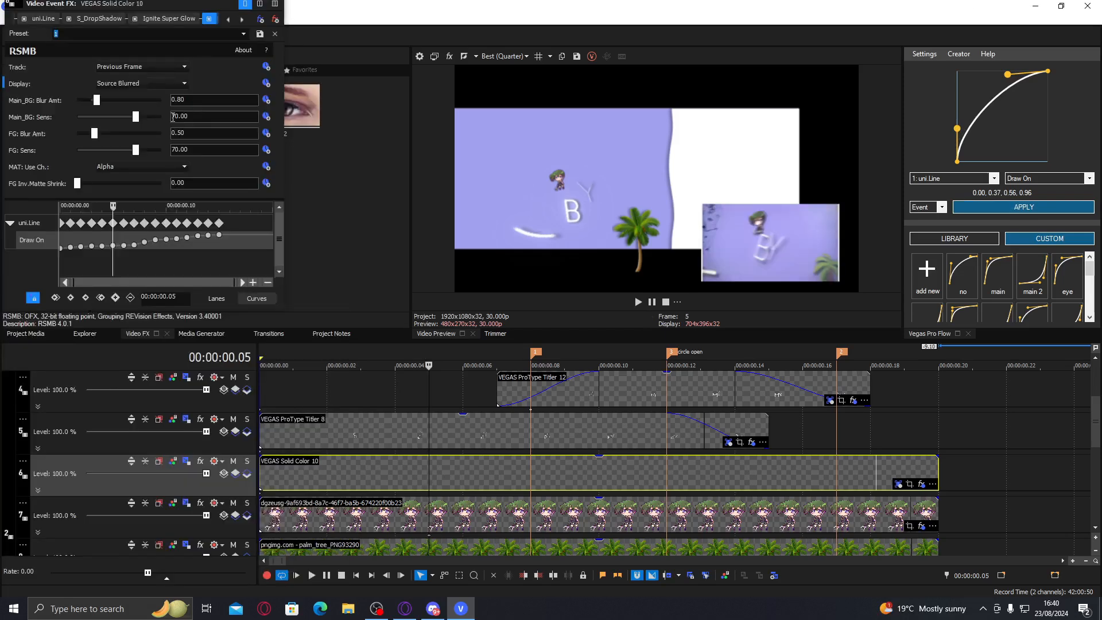
drag(101, 101, 98, 102)
drag(284, 22, 279, 20)
click(266, 10)
- Save the project, build a RAM preview over the line event's full length and play it back
double_click(509, 475)
key(ctrl+s)
key(shift+b)
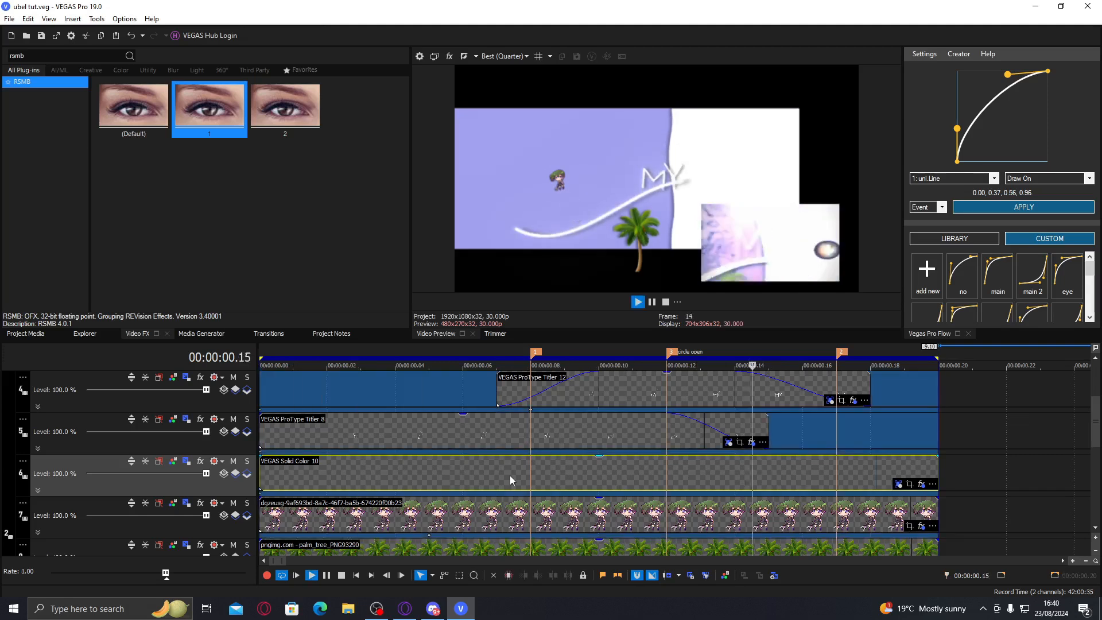
key(space)
click(396, 473)
- Tighten the "BY" title's letter spacing by setting its text block Tracking to about -0.35
click(497, 431)
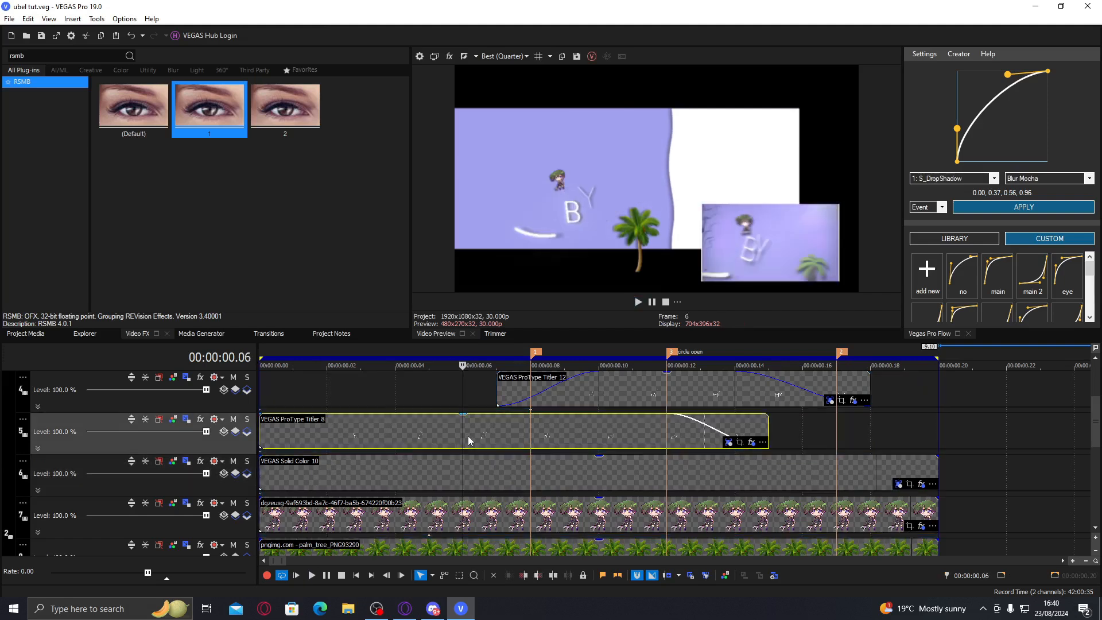
click(751, 442)
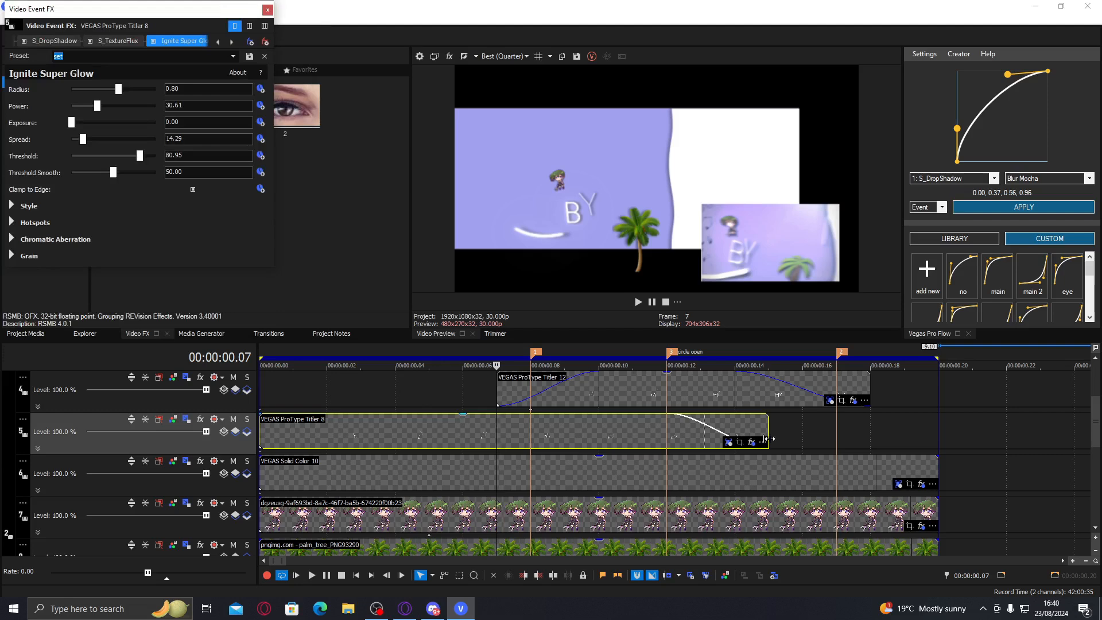
click(267, 11)
click(728, 443)
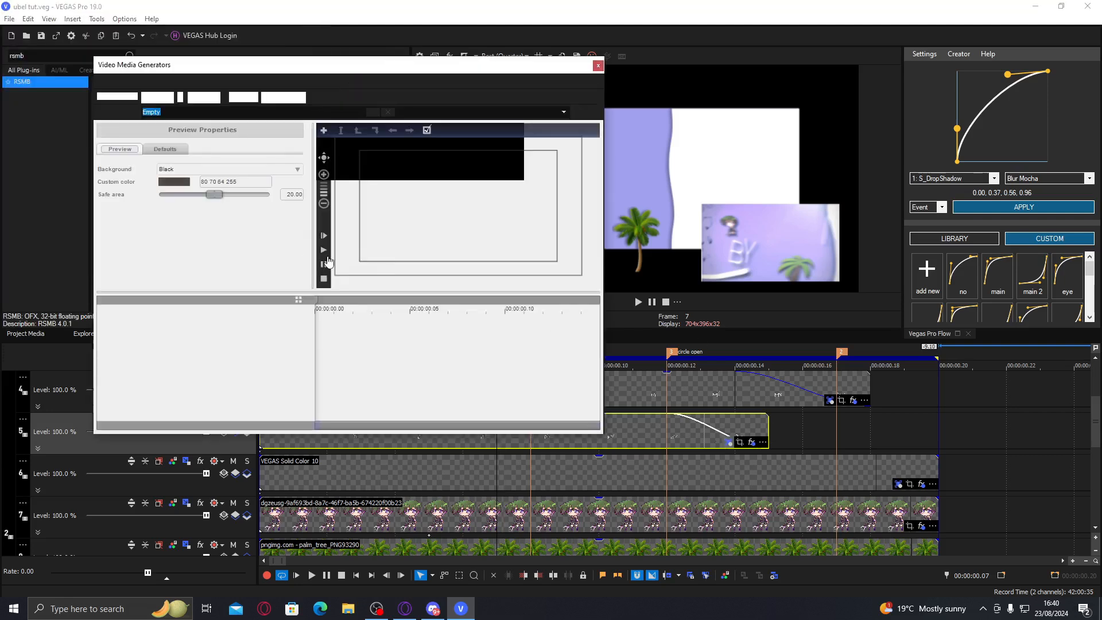
click(357, 130)
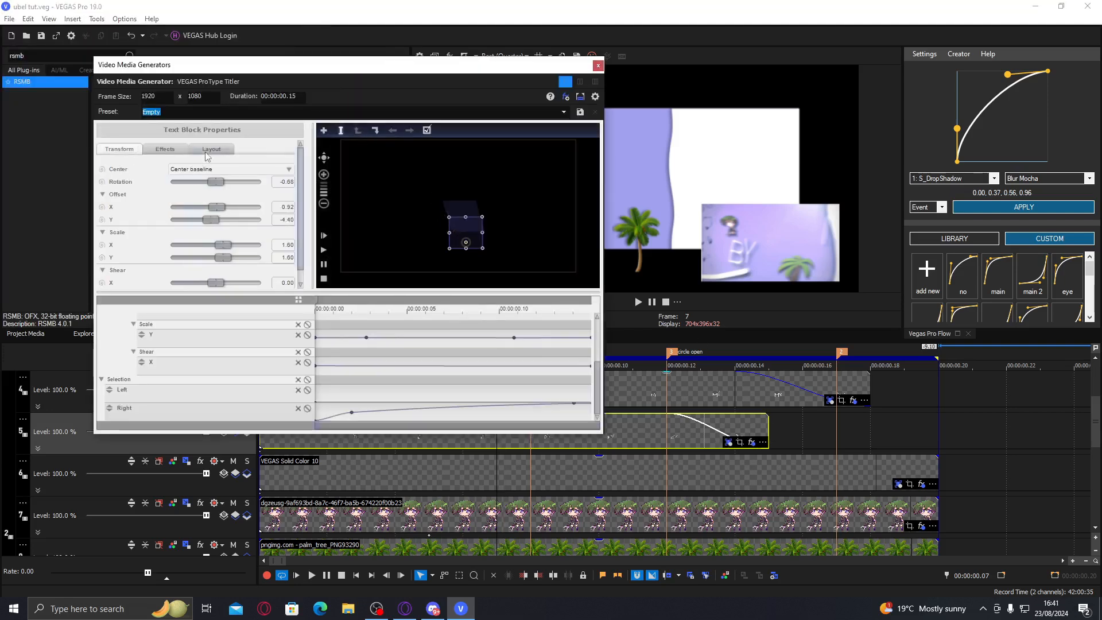
click(212, 149)
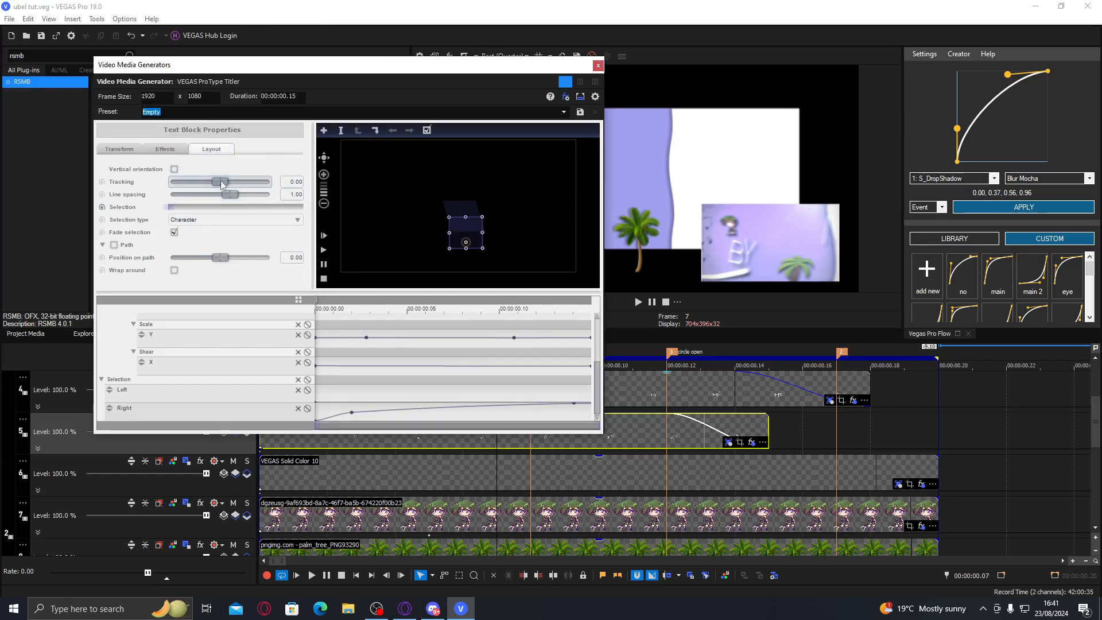
drag(326, 72, 126, 78)
drag(19, 189, 21, 194)
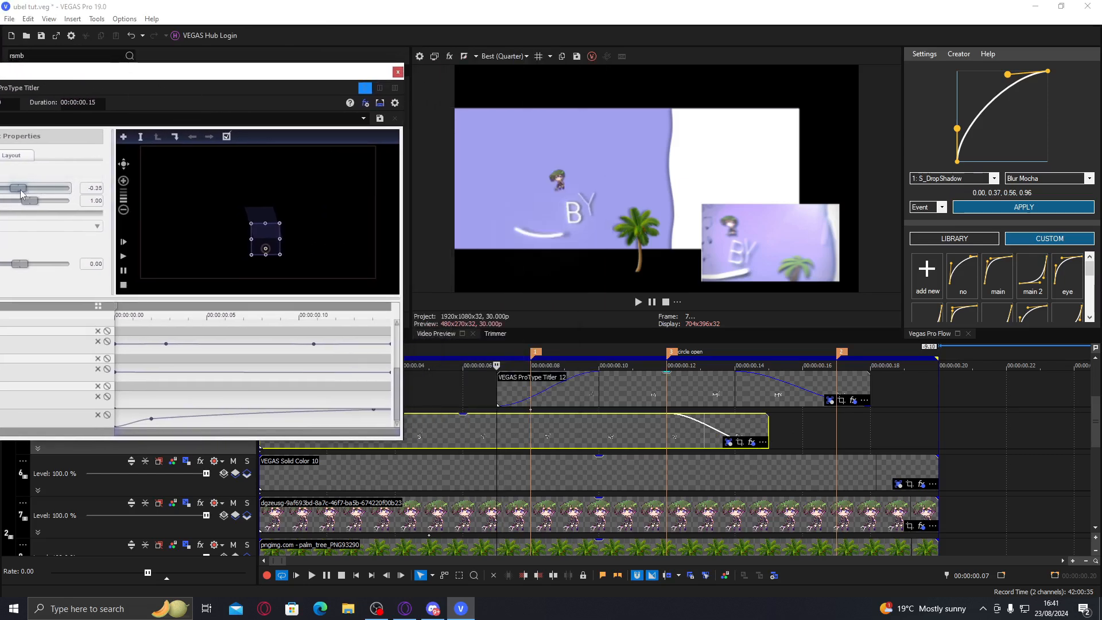
drag(194, 72, 262, 13)
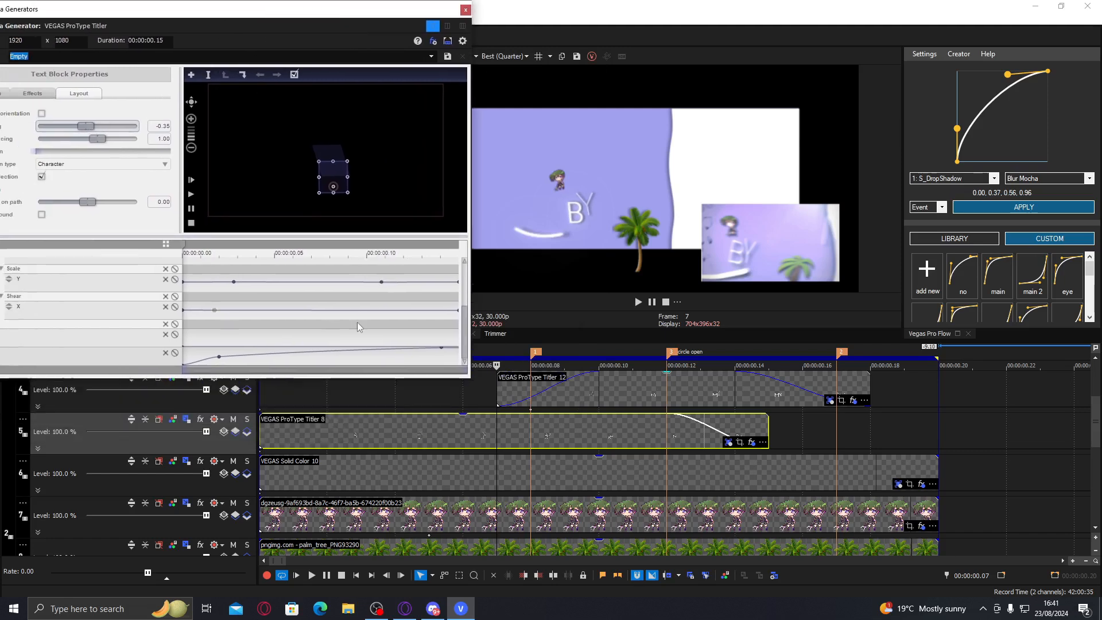
- Check the cascade settings for character B in the "BY" title, leaving the title editor closed
click(465, 278)
click(139, 291)
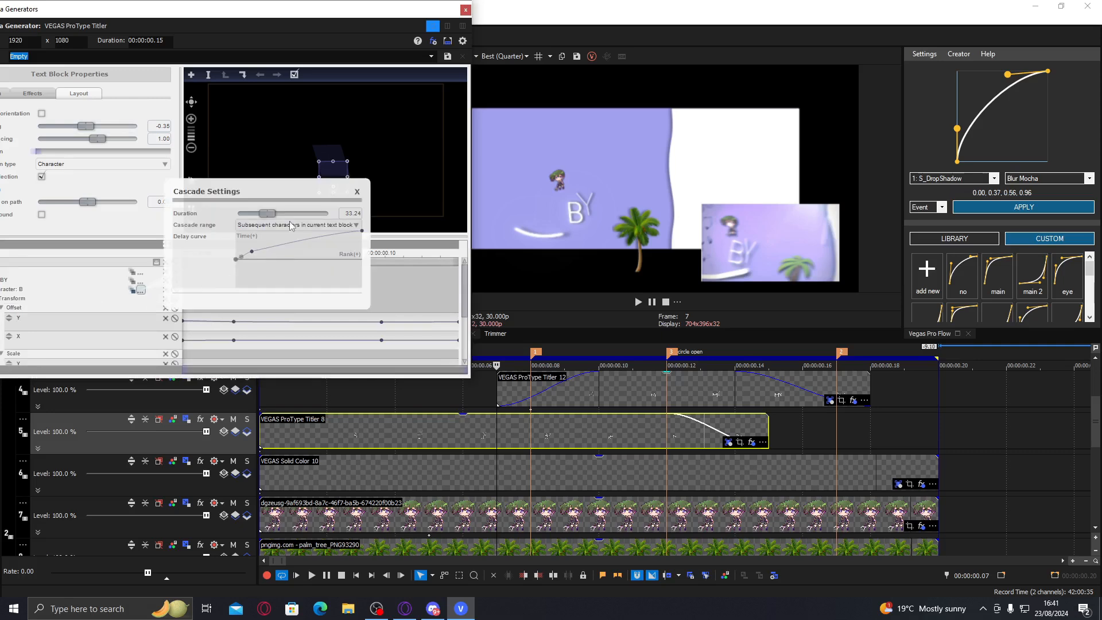
click(465, 10)
click(383, 611)
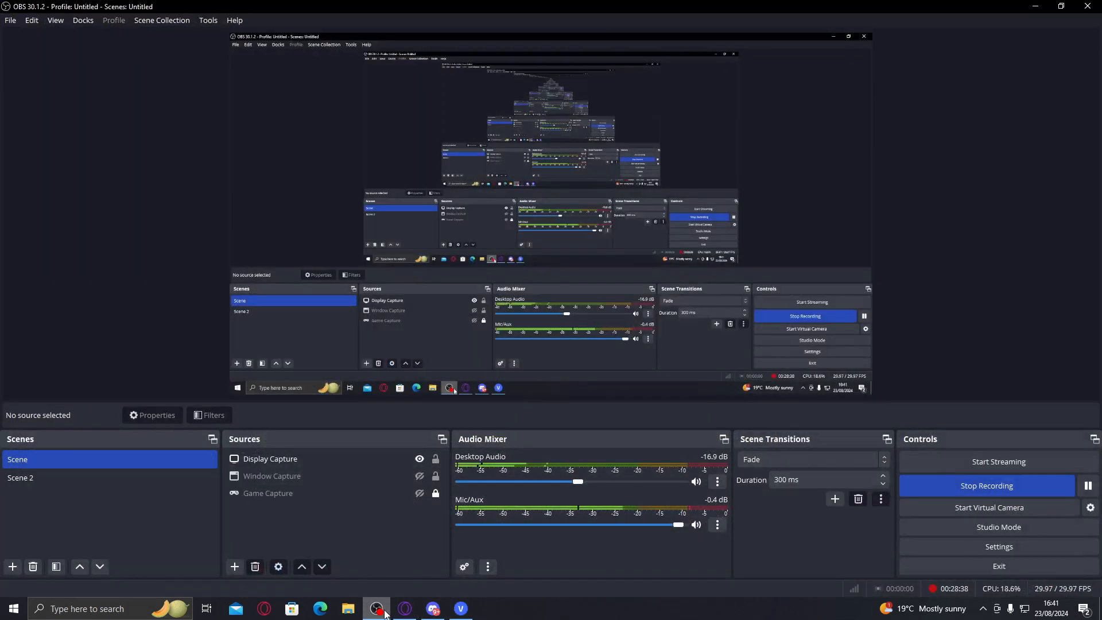
click(384, 612)
- Return to VEGAS Pro and search the video effects for "wipe", bringing the purple solid color tracks into view
click(497, 469)
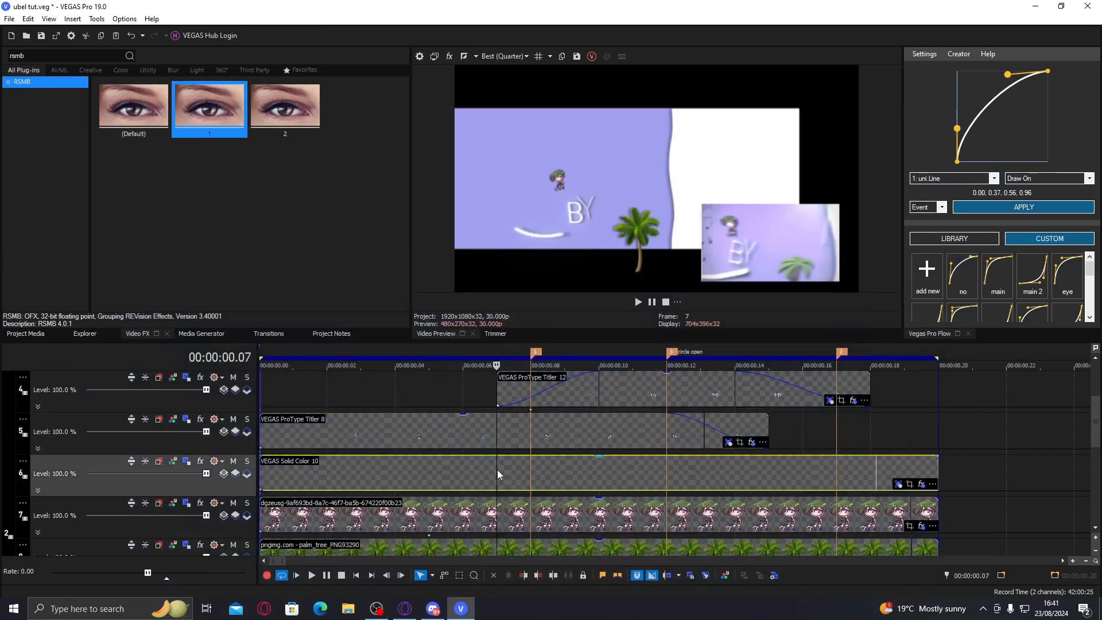
click(527, 475)
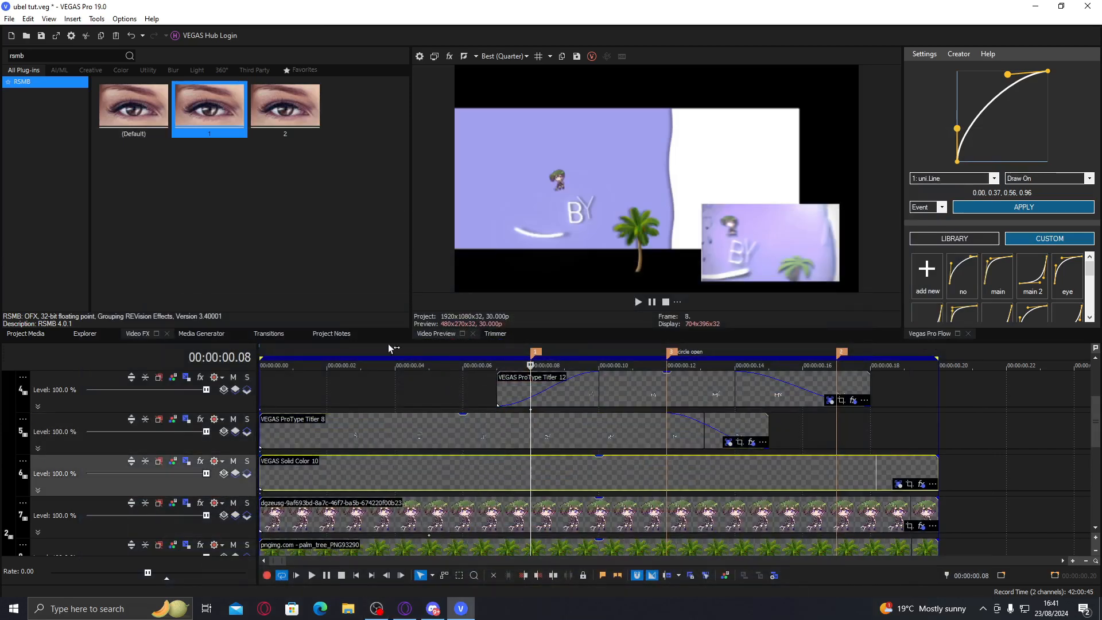
drag(41, 57, 2, 61)
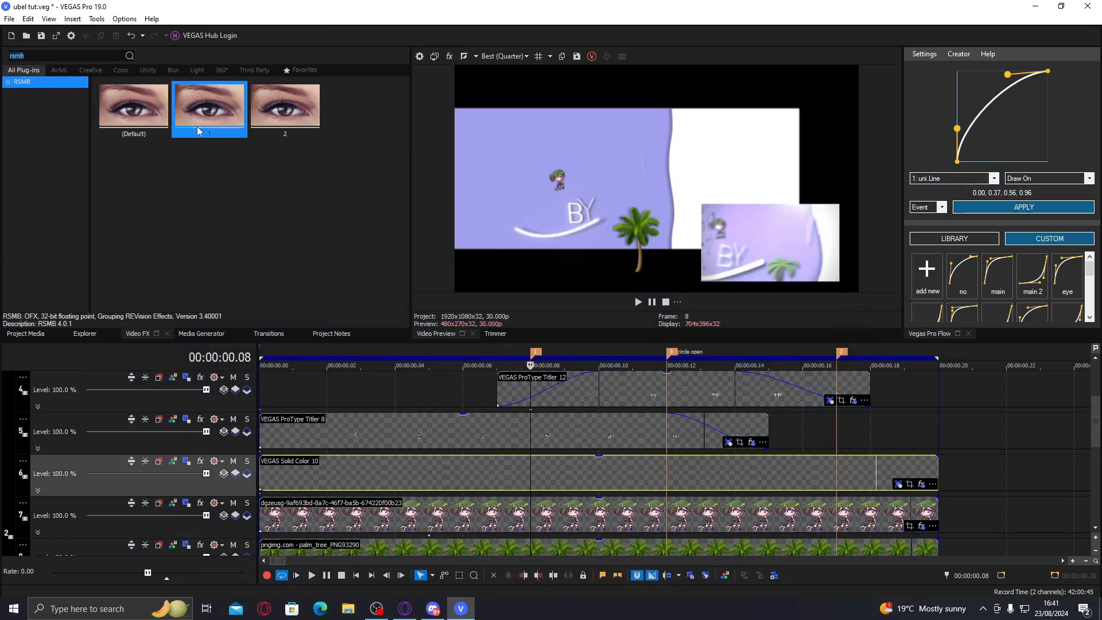
text(wipe)
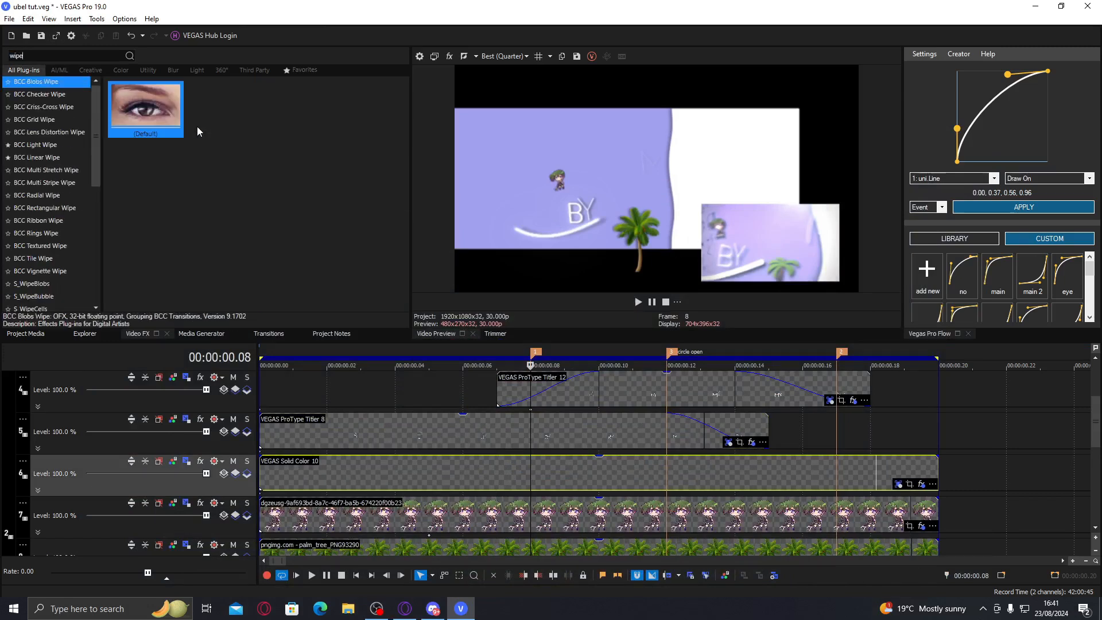
click(96, 222)
drag(1093, 427, 1078, 476)
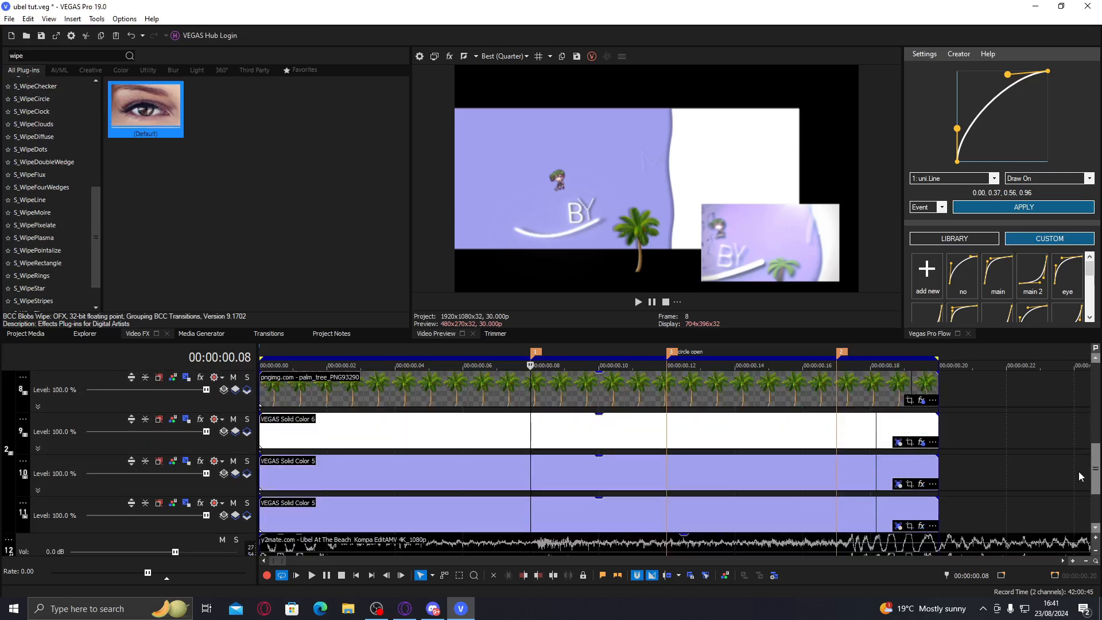
drag(217, 489, 220, 512)
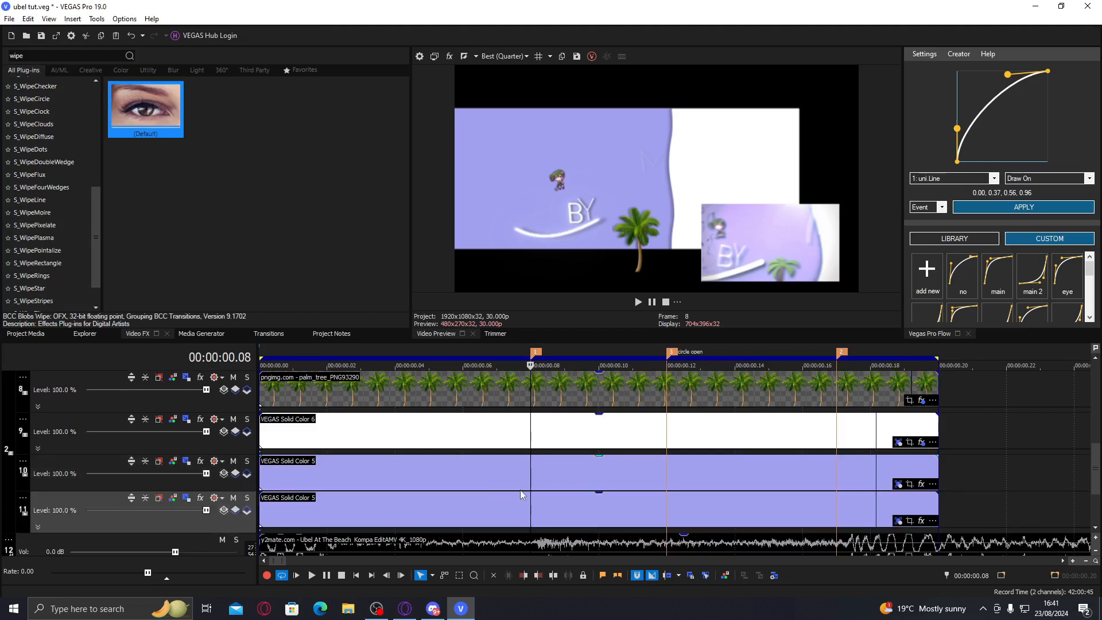
drag(528, 504, 352, 504)
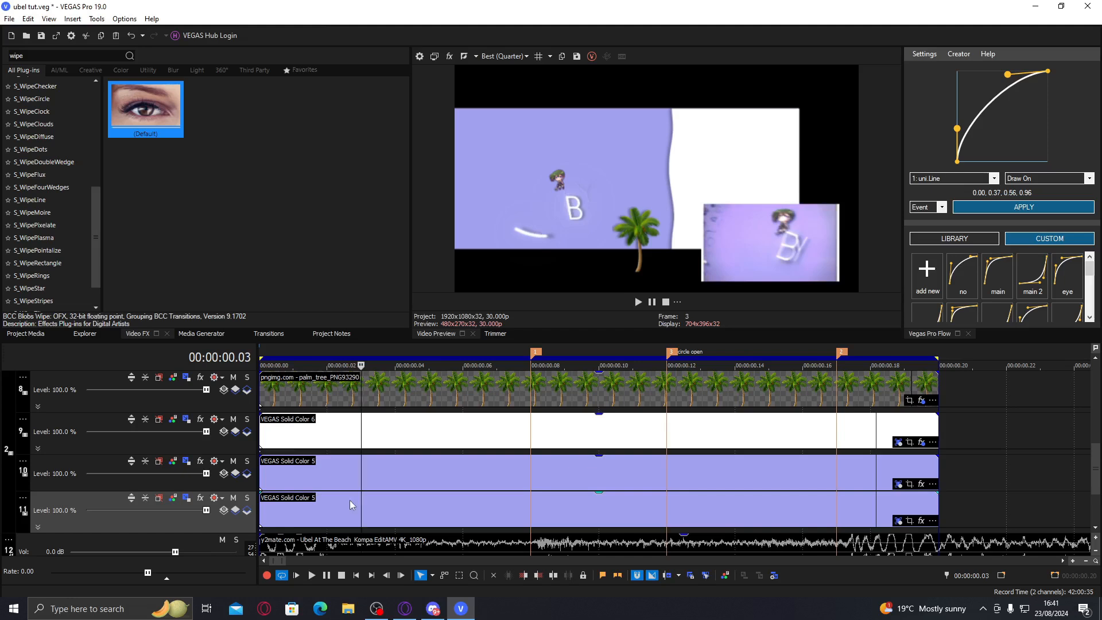
drag(331, 456, 319, 512)
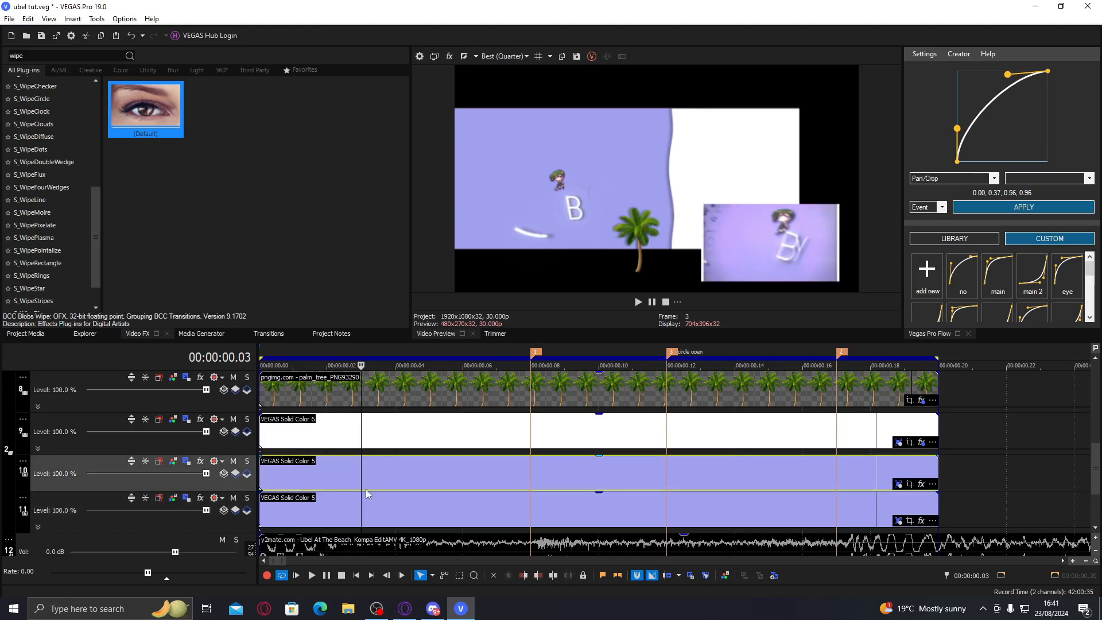
mouse_move(377, 495)
mouse_down()
mouse_move(371, 535)
mouse_move(373, 489)
mouse_up()
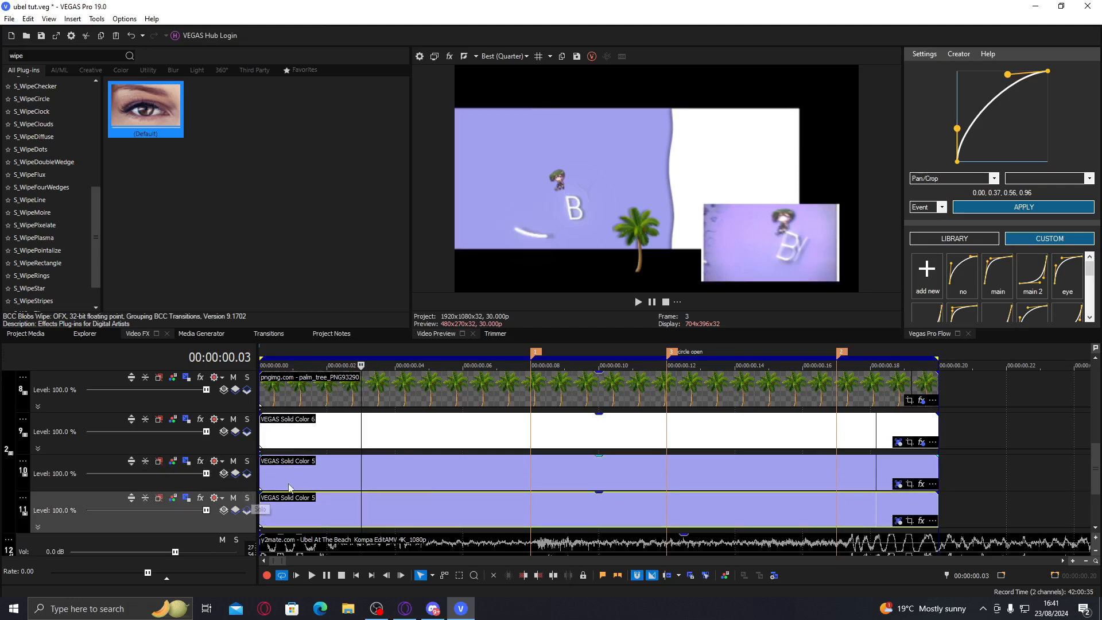
- At frame 3, shift track 10's purple solid left to an X position of about -2,026 in Track Motion and delete its starting keyframe
click(101, 467)
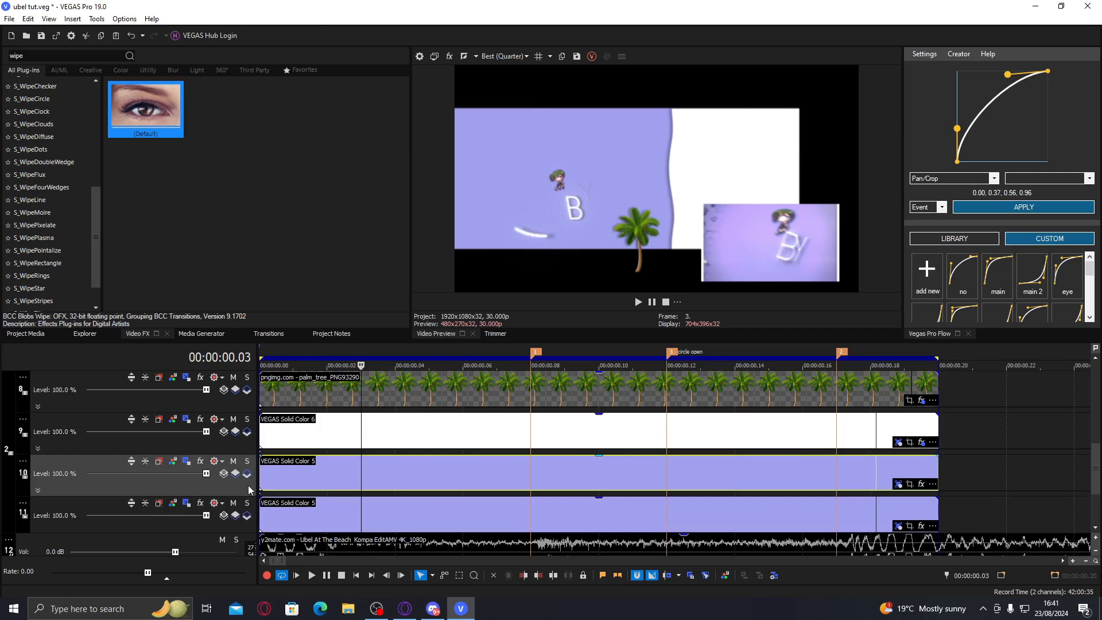
click(187, 462)
drag(322, 238, 295, 239)
drag(337, 13, 221, 16)
drag(135, 241, 91, 238)
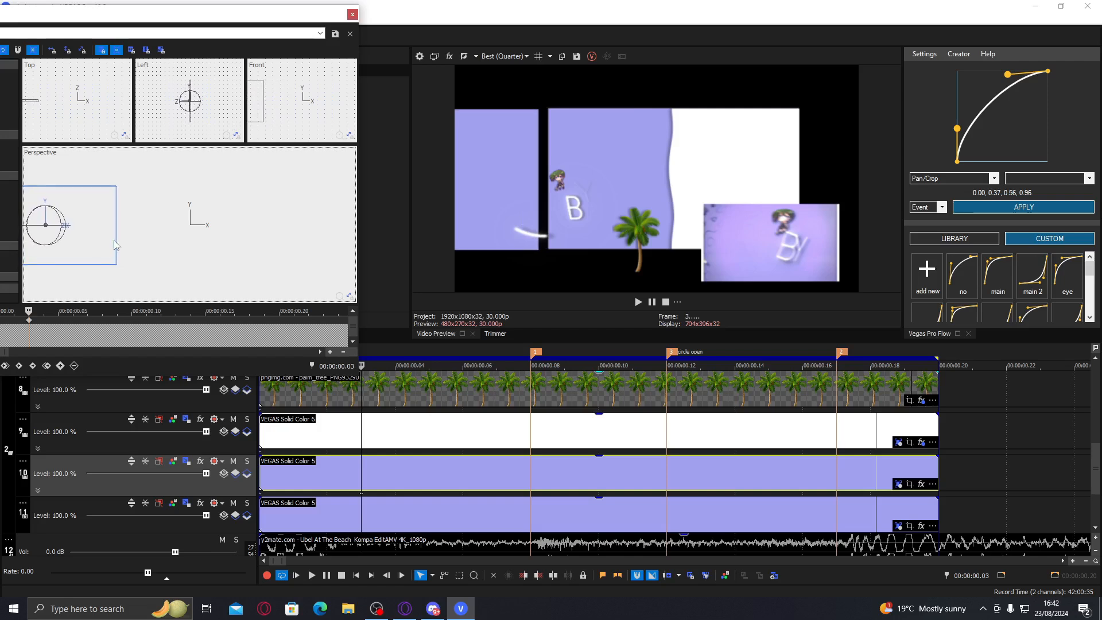
key(Left)
key(Left)
key(Left)
key(Left)
key(Left)
key(Left)
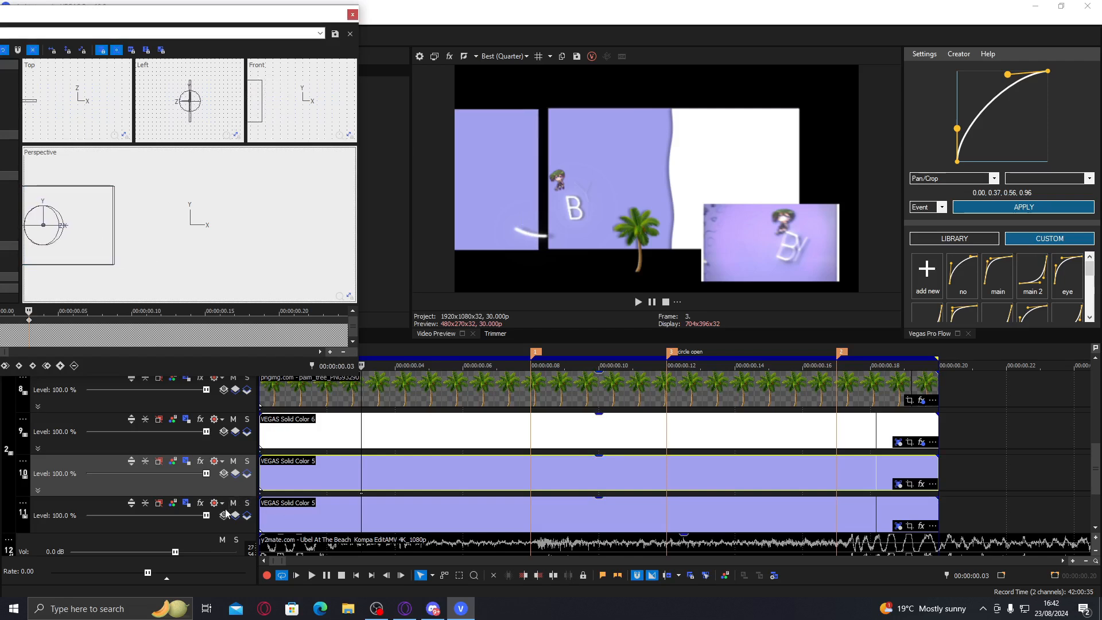
right_click(260, 494)
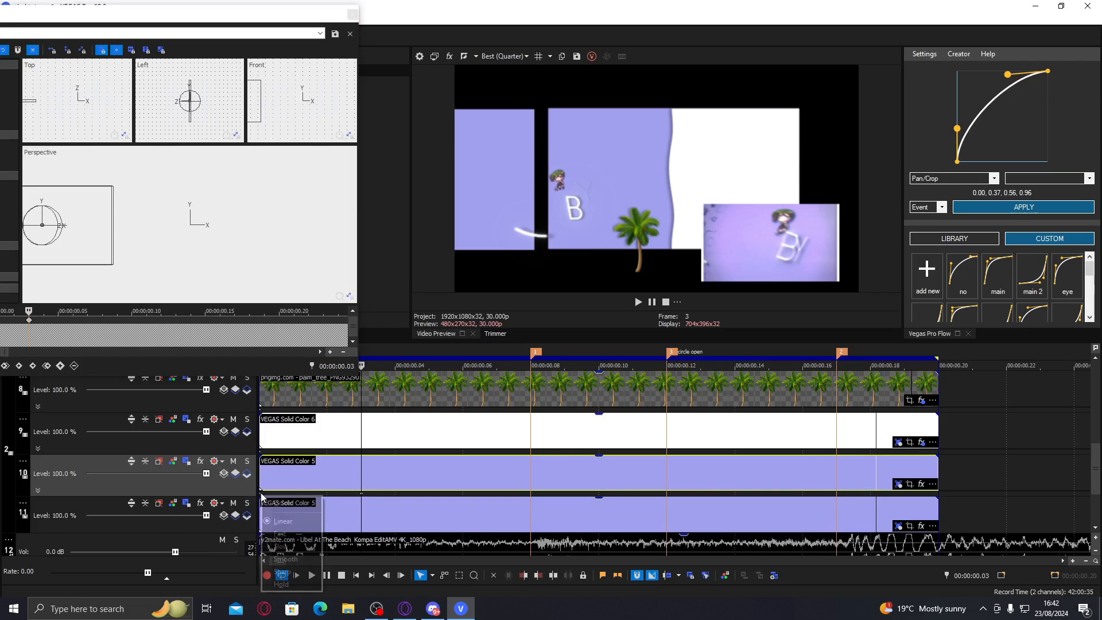
click(277, 502)
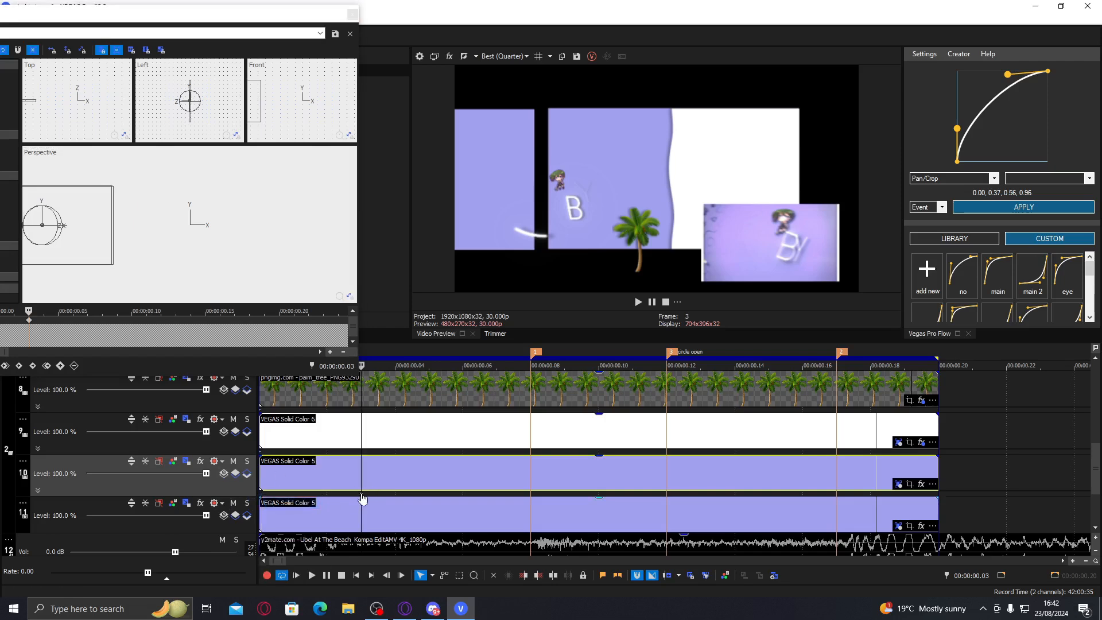
- Shift track 11's purple solid left to an X position of about -134 in Track Motion and delete its starting keyframe
click(185, 505)
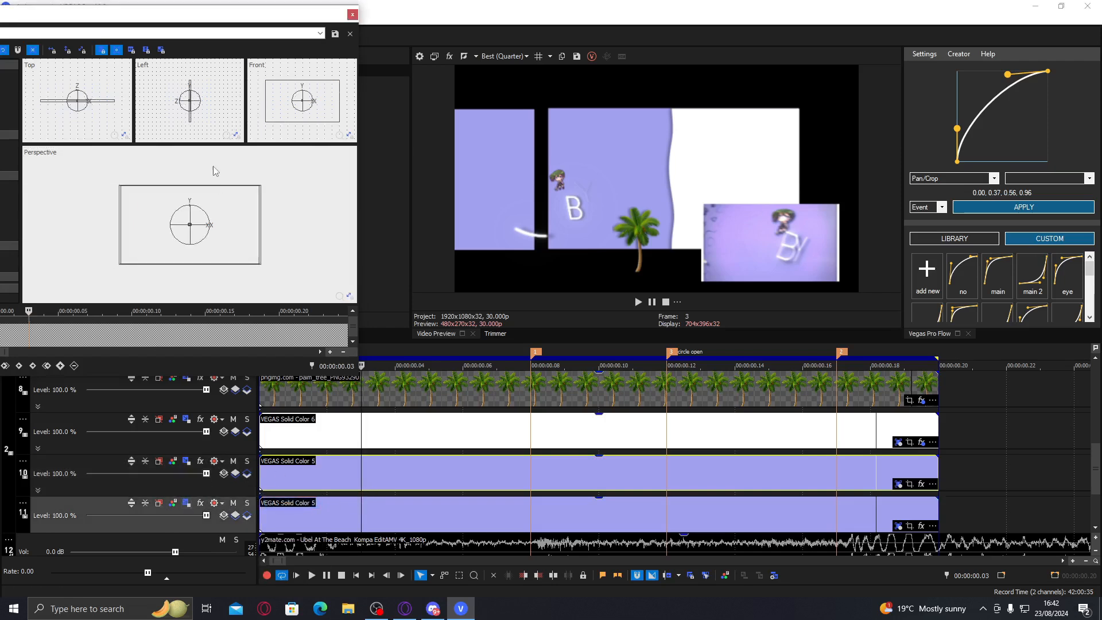
drag(185, 217, 181, 216)
key(Left)
key(Left)
key(Left)
key(Left)
key(Left)
key(Left)
key(Left)
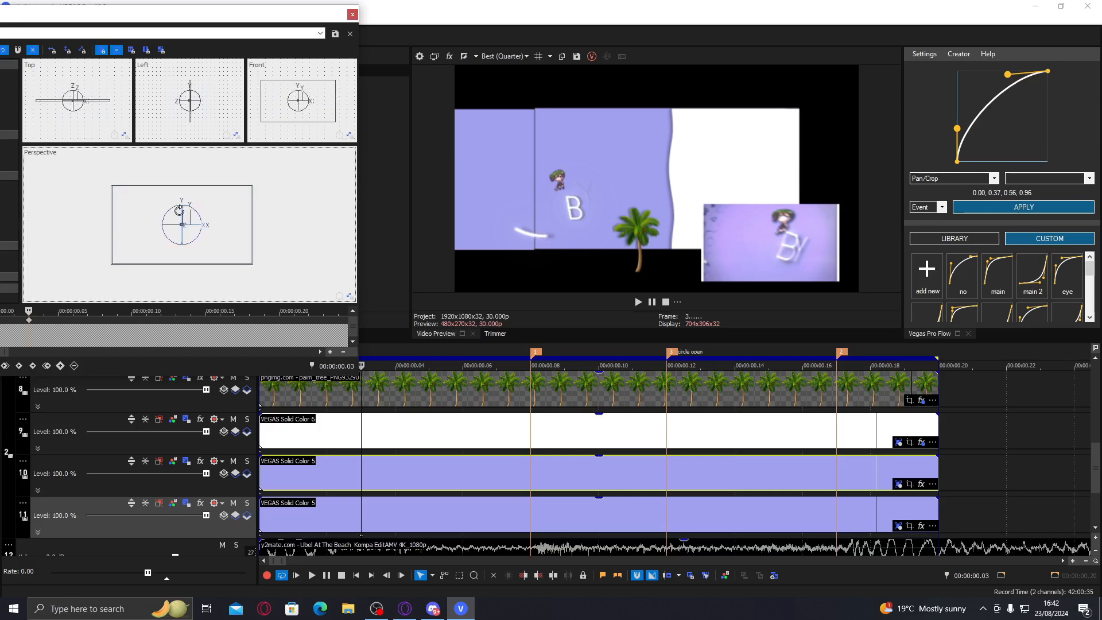
key(Left)
key(Left)
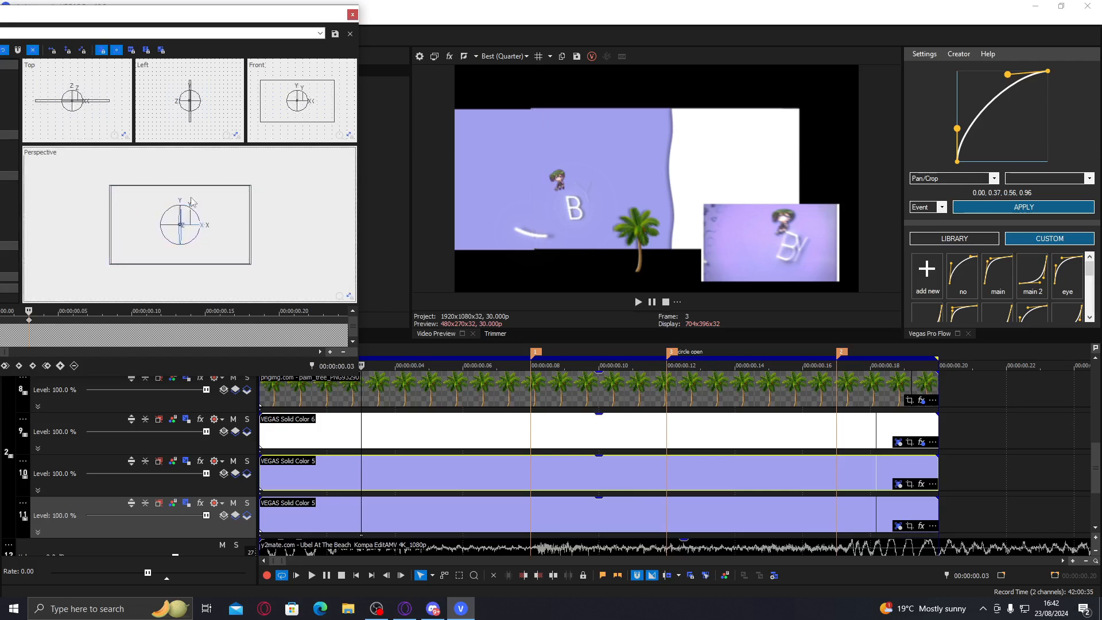
right_click(261, 535)
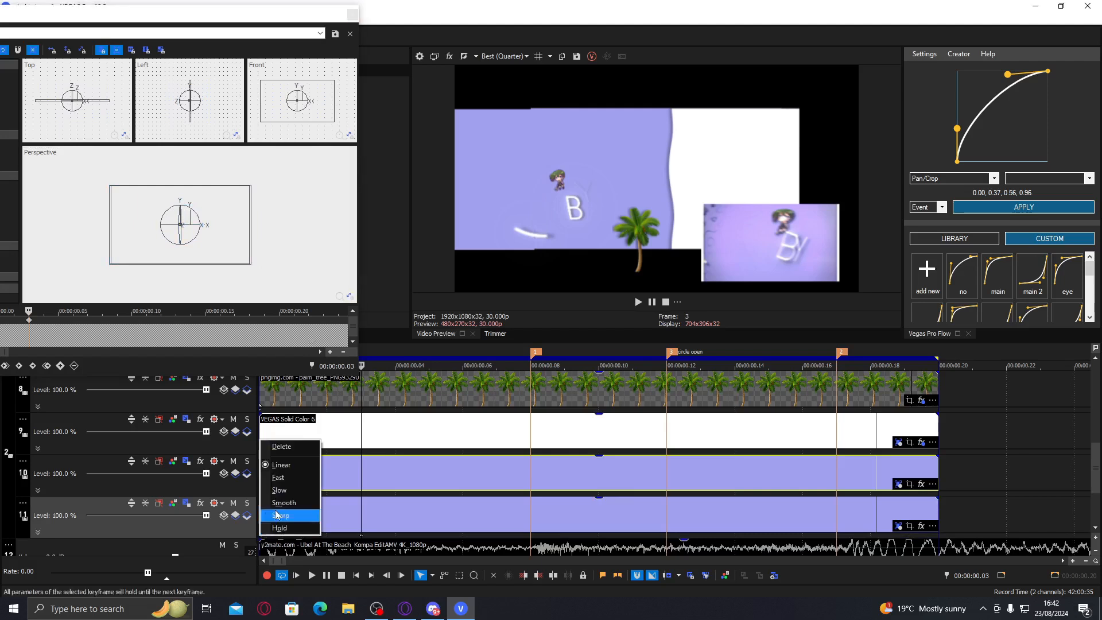
click(296, 447)
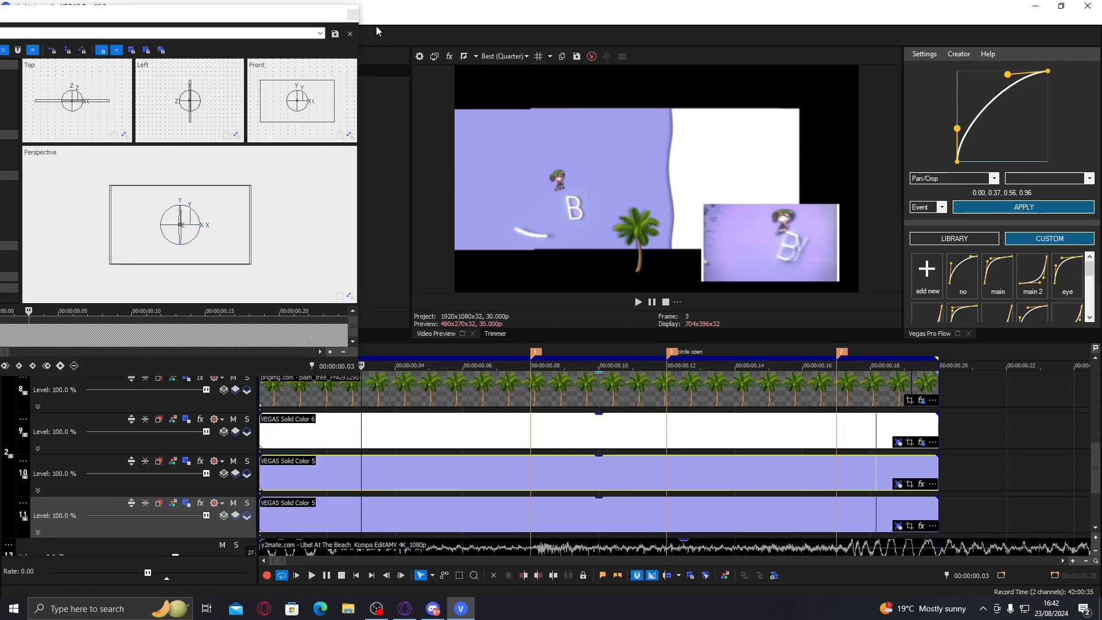
click(354, 15)
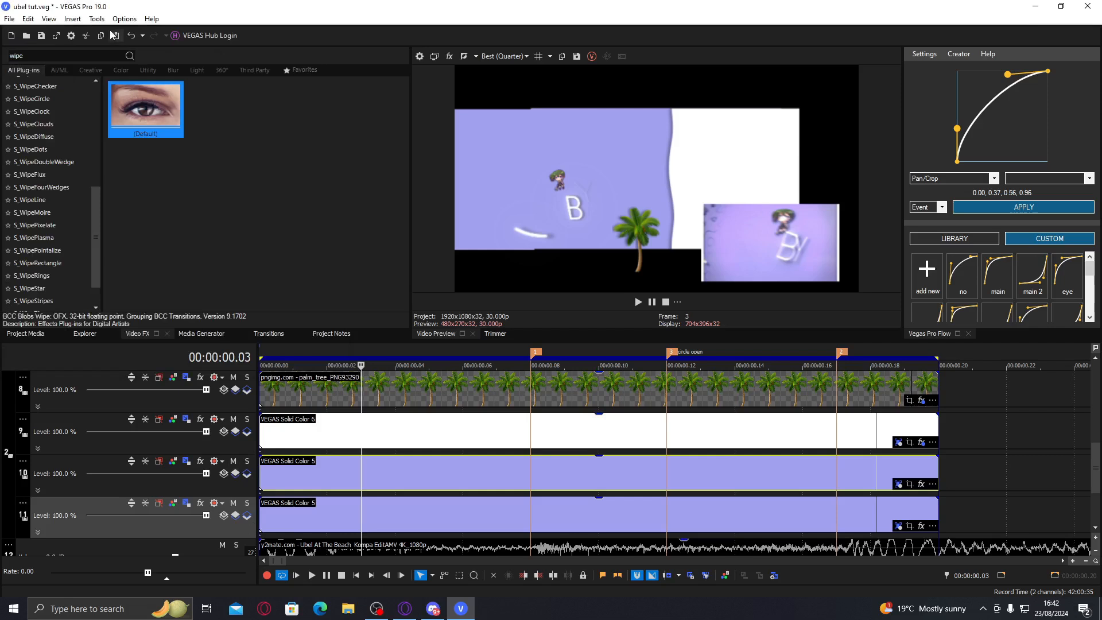
- Browse the wipe effects and add the default S_WipeBubble to the purple solid event on track 11
click(46, 289)
click(53, 213)
click(58, 200)
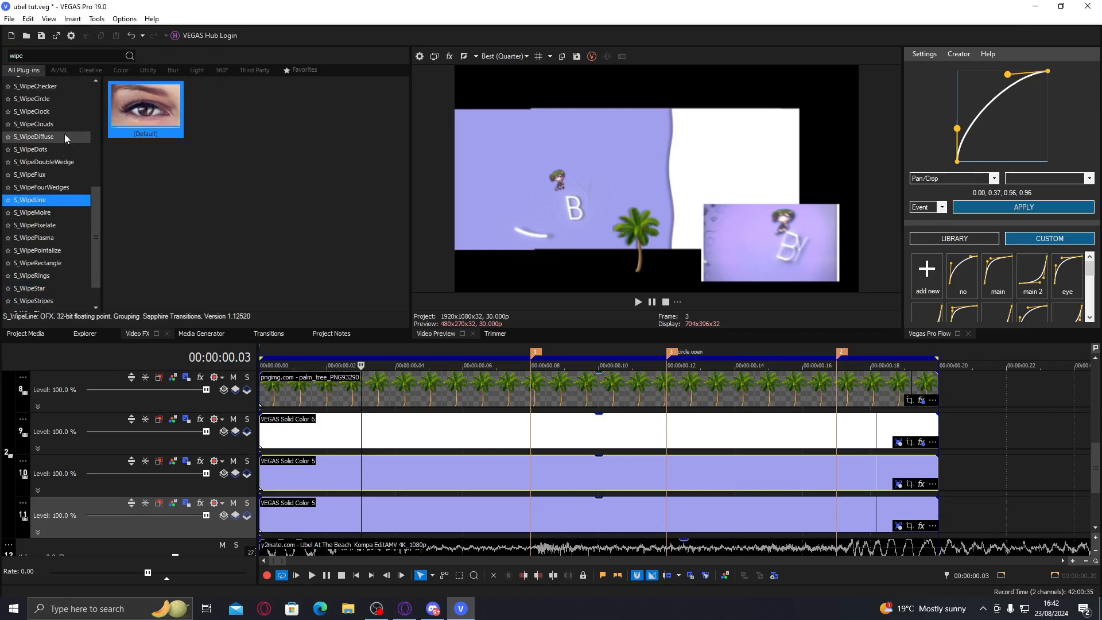
scroll(57, 138, up, 2)
click(47, 194)
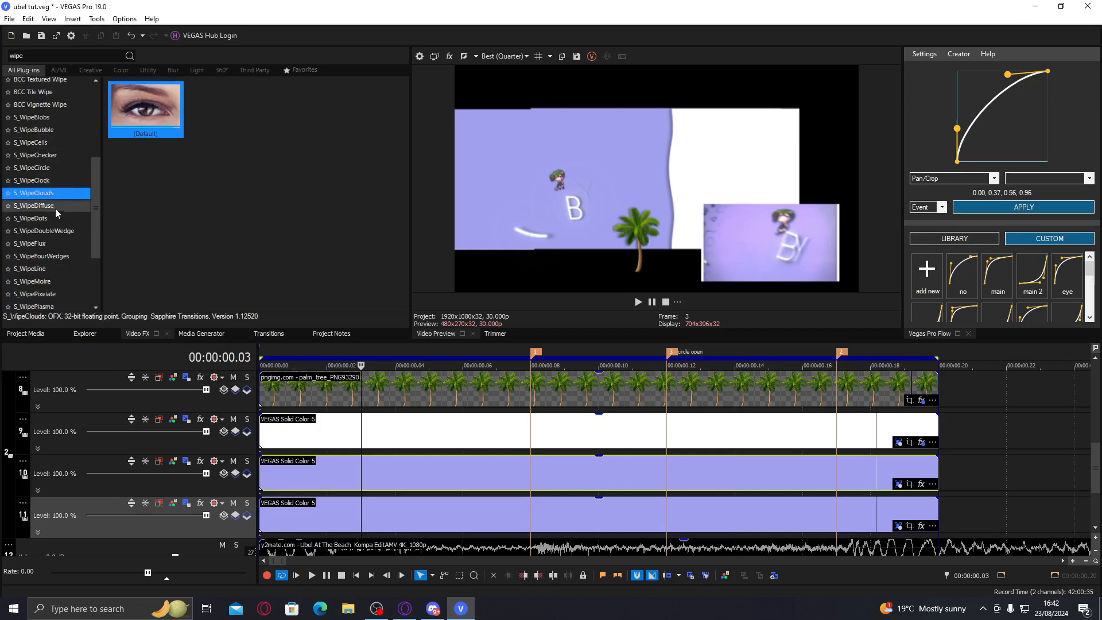
click(59, 131)
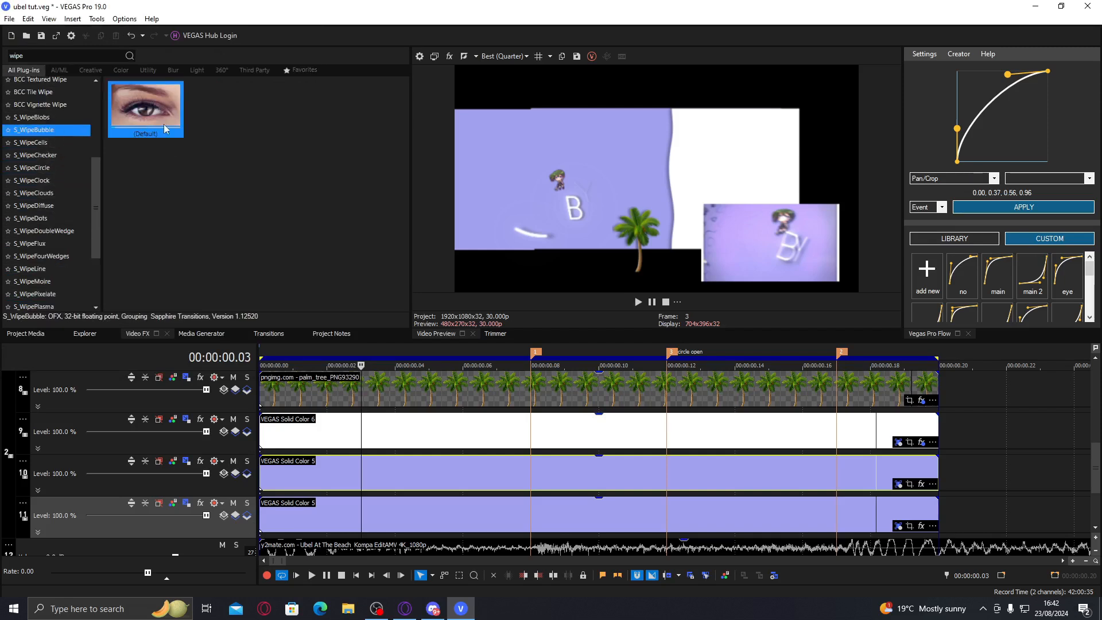
double_click(163, 123)
click(263, 10)
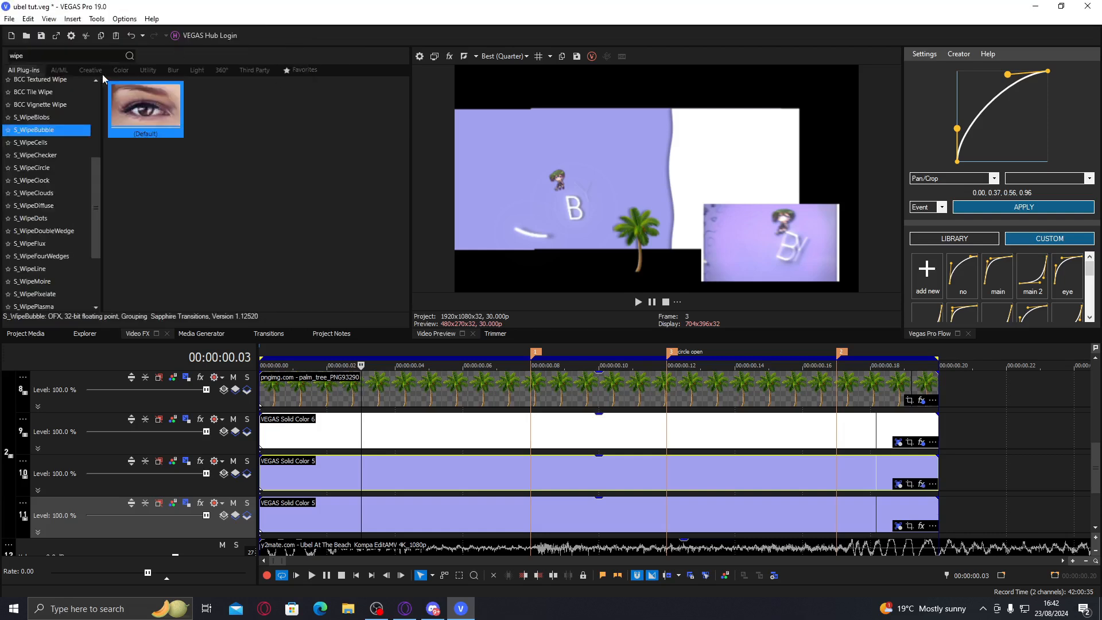
- Try S_WipeBubble with a Wipe Amount of about 0.265 at frame 5 and remove the effect
drag(385, 514, 430, 513)
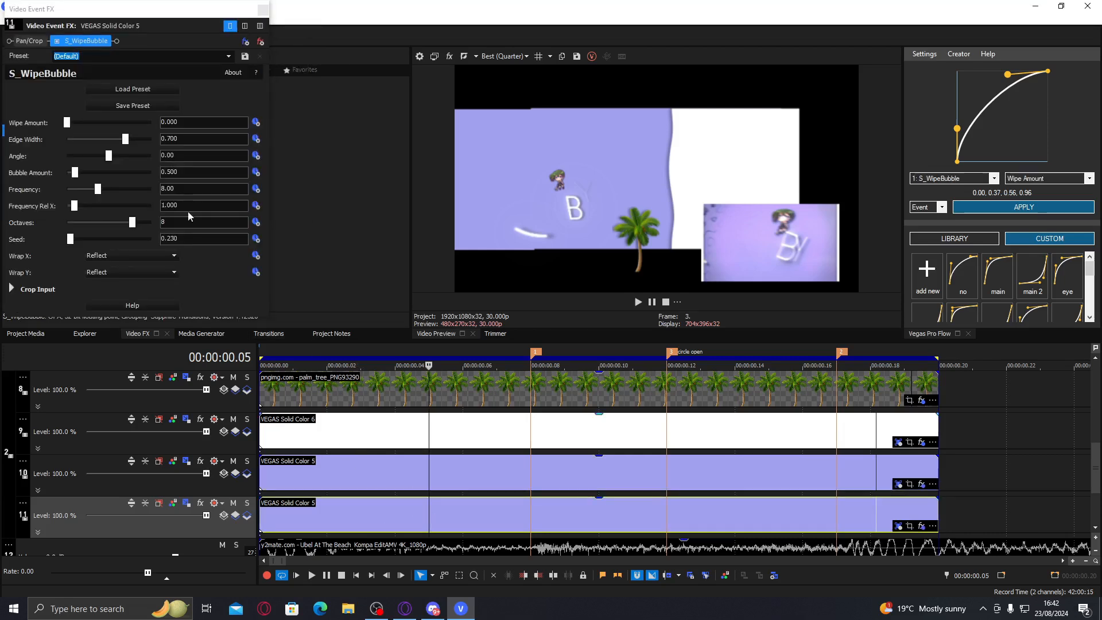
mouse_move(91, 126)
mouse_down()
mouse_move(111, 126)
mouse_move(89, 125)
mouse_up()
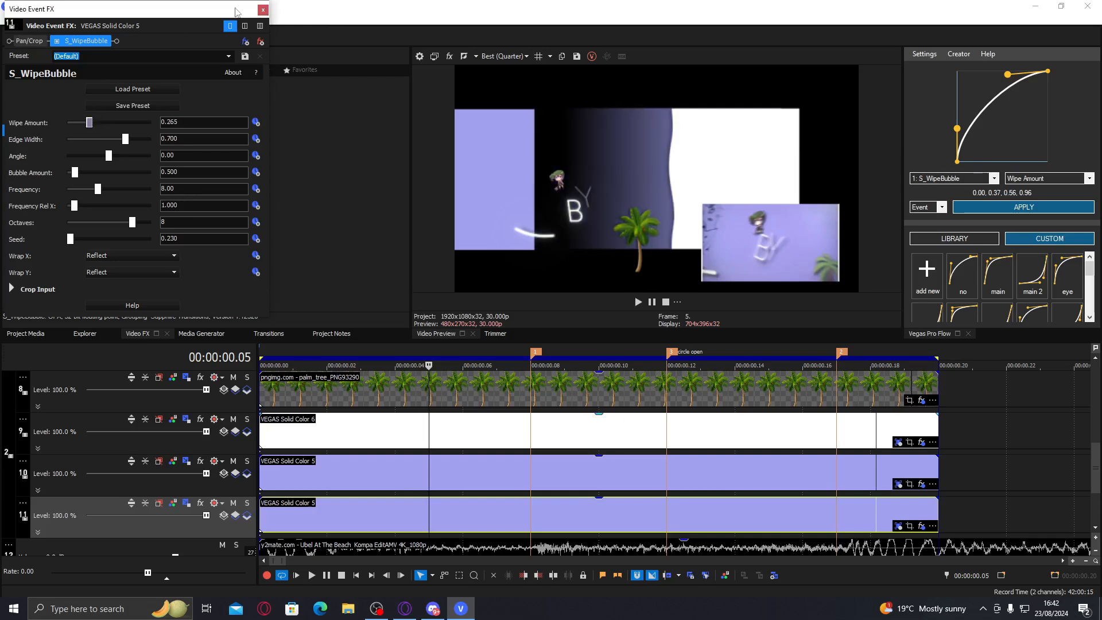
click(260, 41)
click(515, 9)
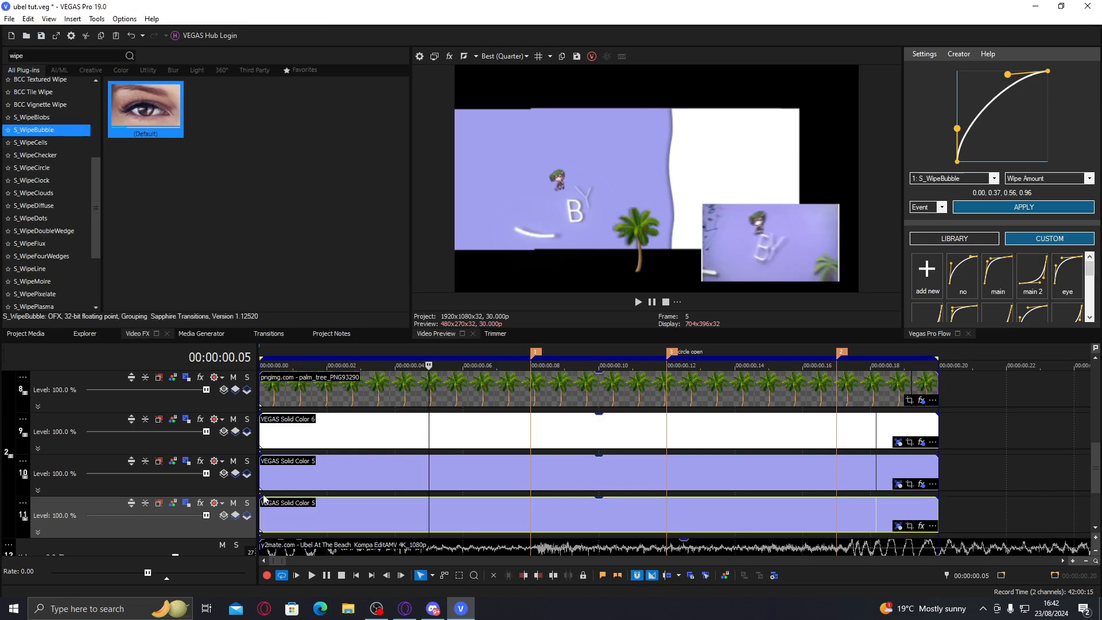
- Try deleting track 10 and enlarging the remaining purple solid to a width of about 1,937 in Track Motion, and undo both changes
right_click(219, 488)
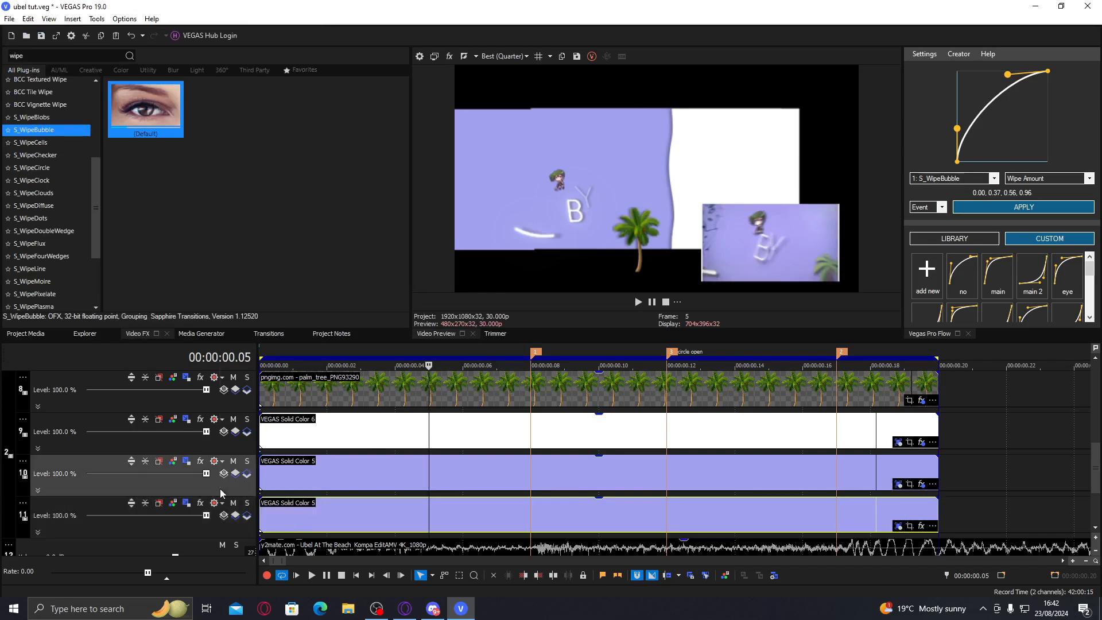
click(273, 356)
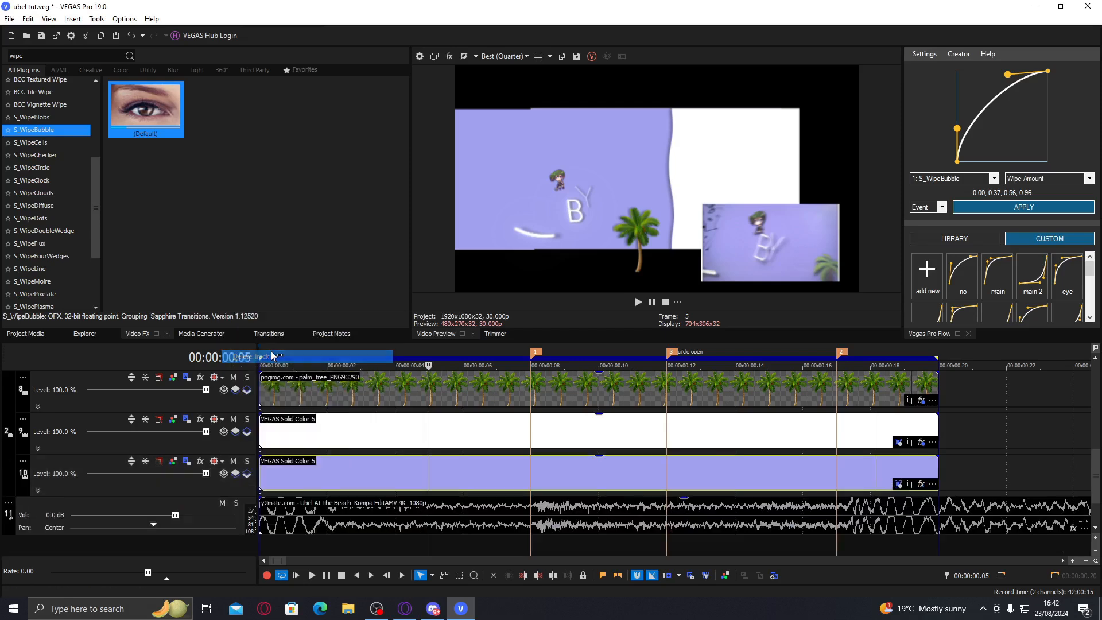
click(261, 496)
double_click(262, 494)
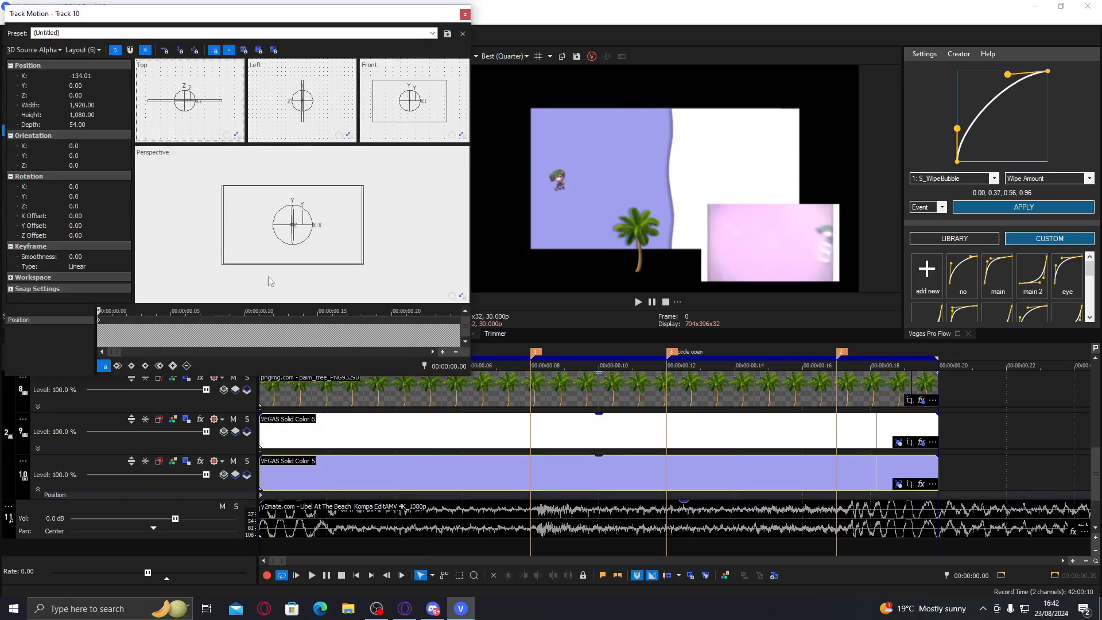
mouse_move(222, 264)
mouse_down()
mouse_move(195, 270)
mouse_move(220, 263)
mouse_up()
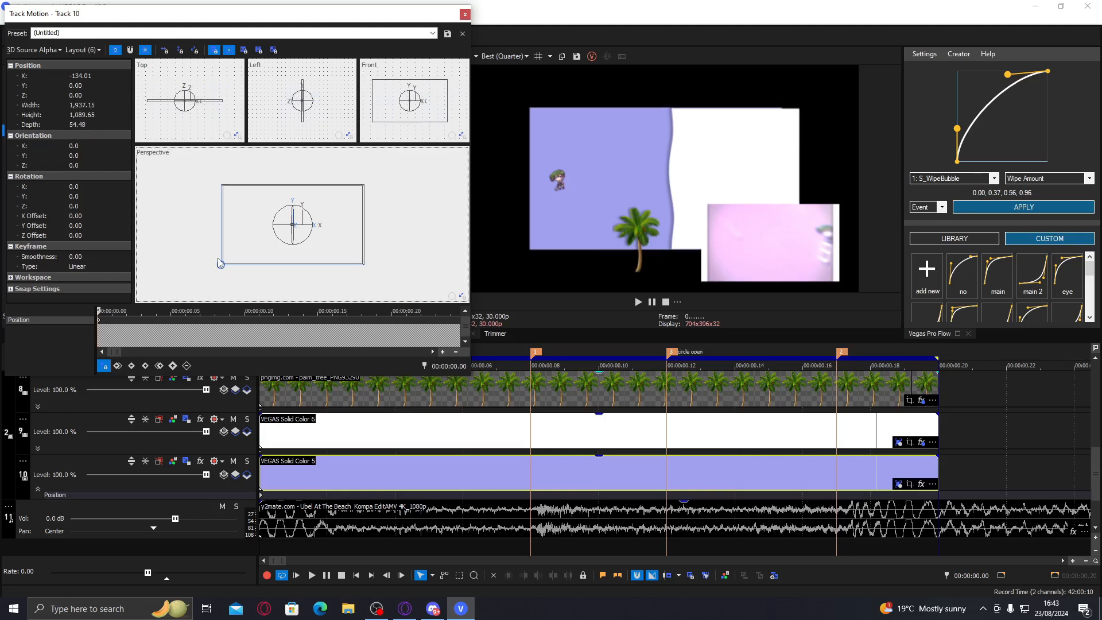
click(465, 13)
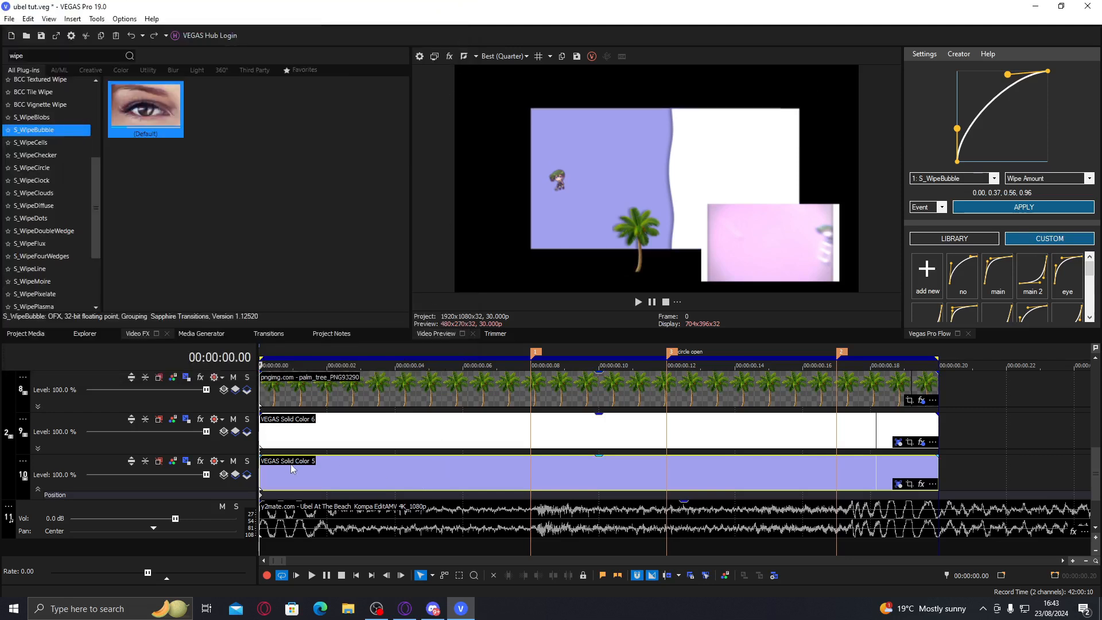
key(ctrl+z)
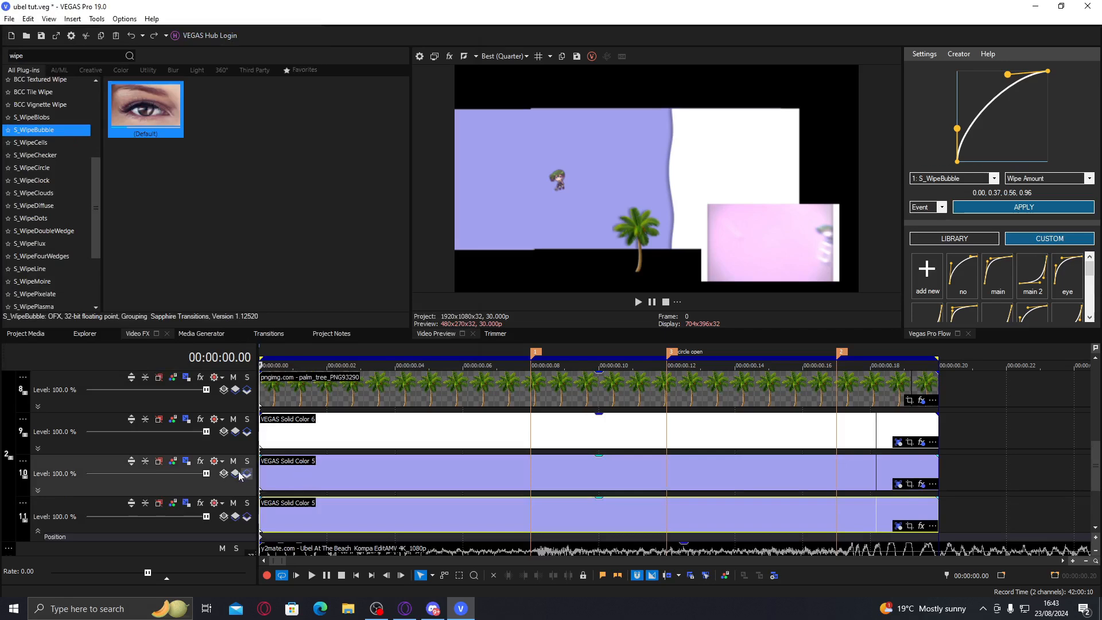
- Check track 10's Track Motion position and preview the purple background around frames 4 to 7
click(187, 461)
click(189, 228)
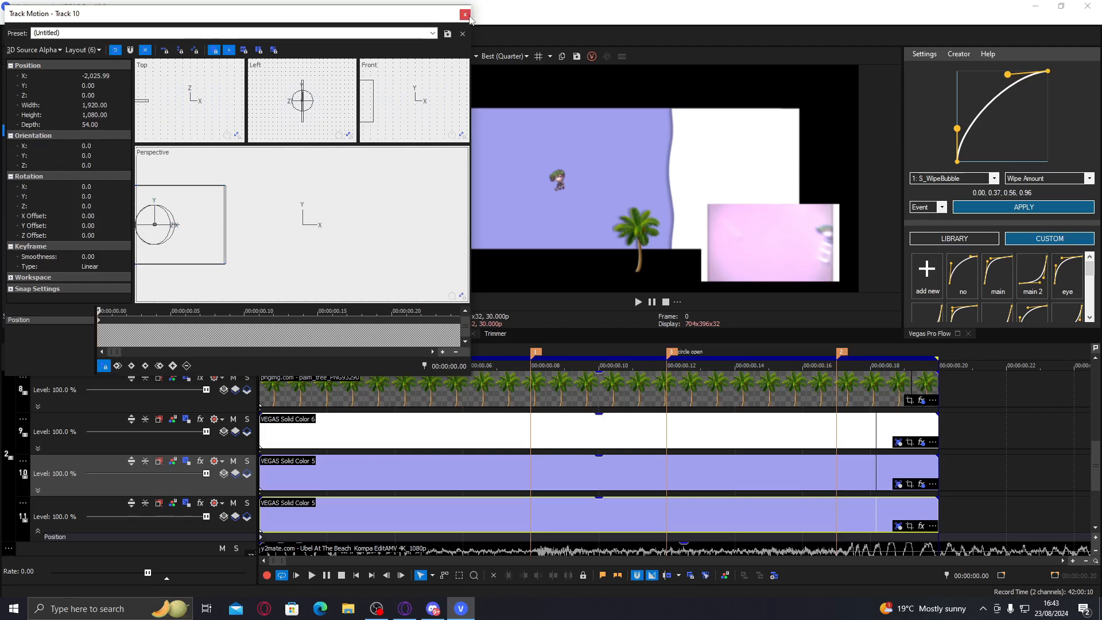
click(465, 14)
click(396, 507)
click(496, 507)
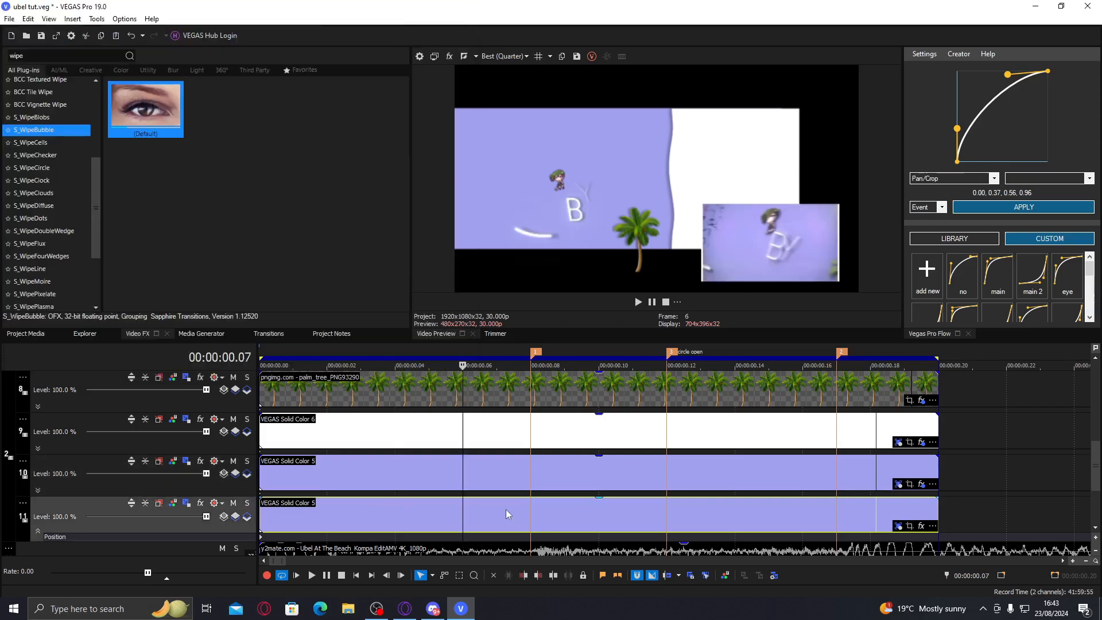
- Restore the box in track 2's Parent Track Motion at frame 4 so the scene fills the full frame
drag(1096, 462, 1093, 378)
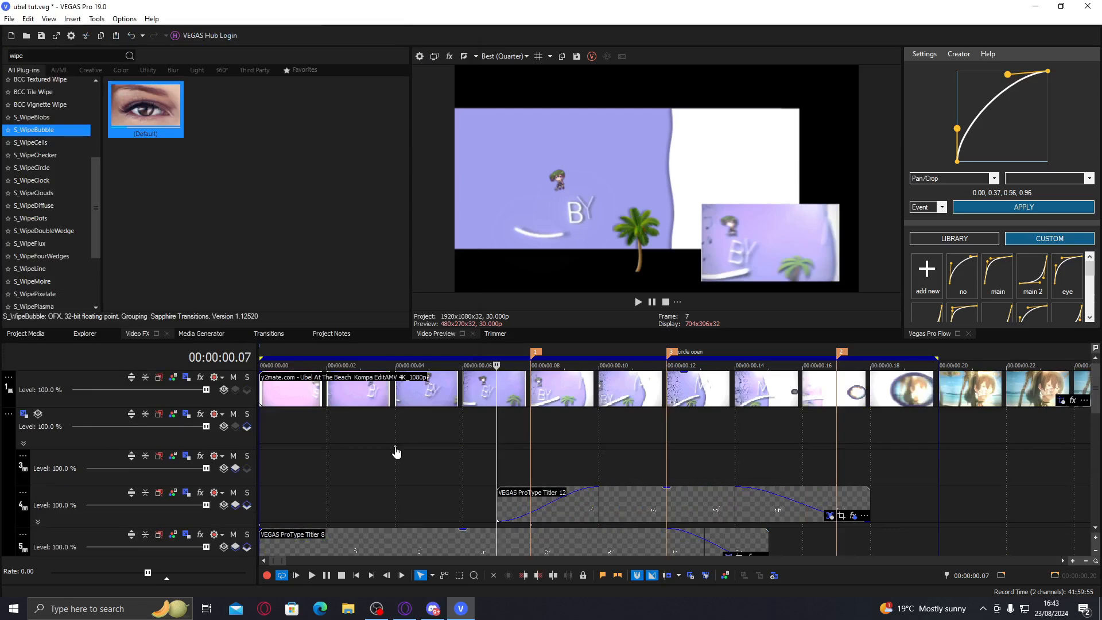
double_click(395, 446)
right_click(343, 235)
click(367, 274)
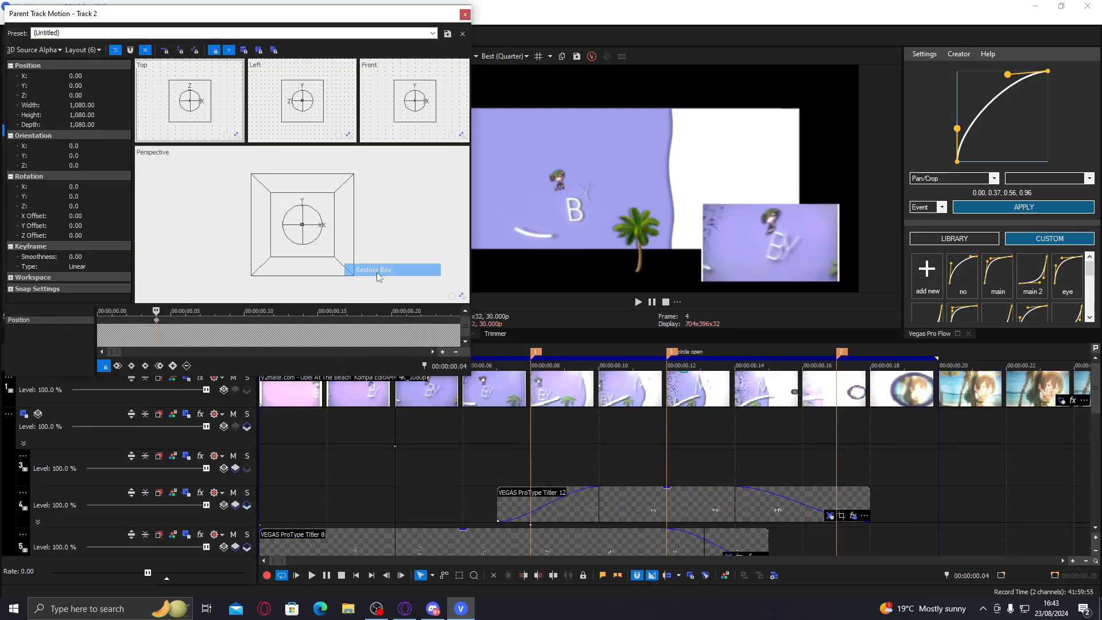
drag(327, 216, 357, 216)
click(466, 14)
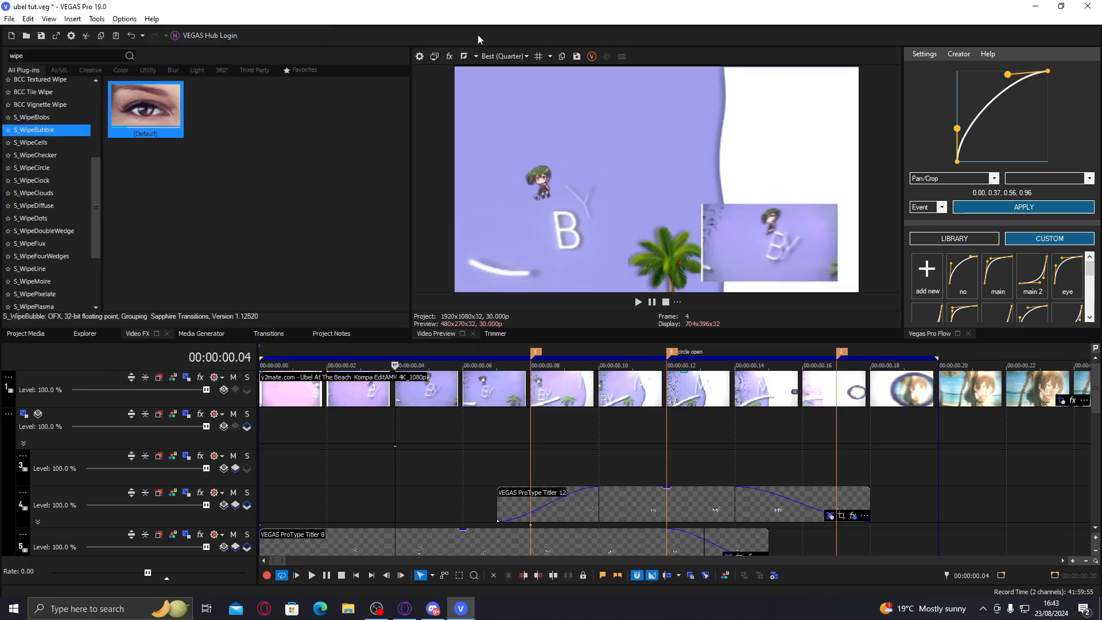
- Try the default S_WipeDots on track 11's purple solid with a Wipe Amount of about 0.653 at frame 5 and remove it
click(1096, 473)
click(1096, 474)
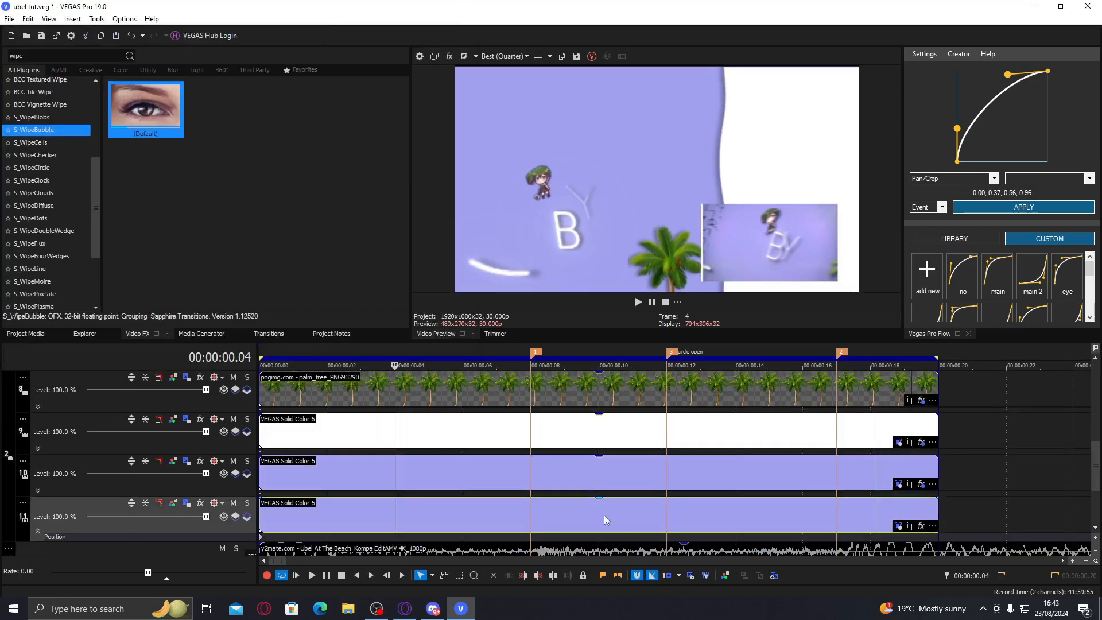
click(429, 505)
click(29, 272)
click(46, 216)
double_click(154, 95)
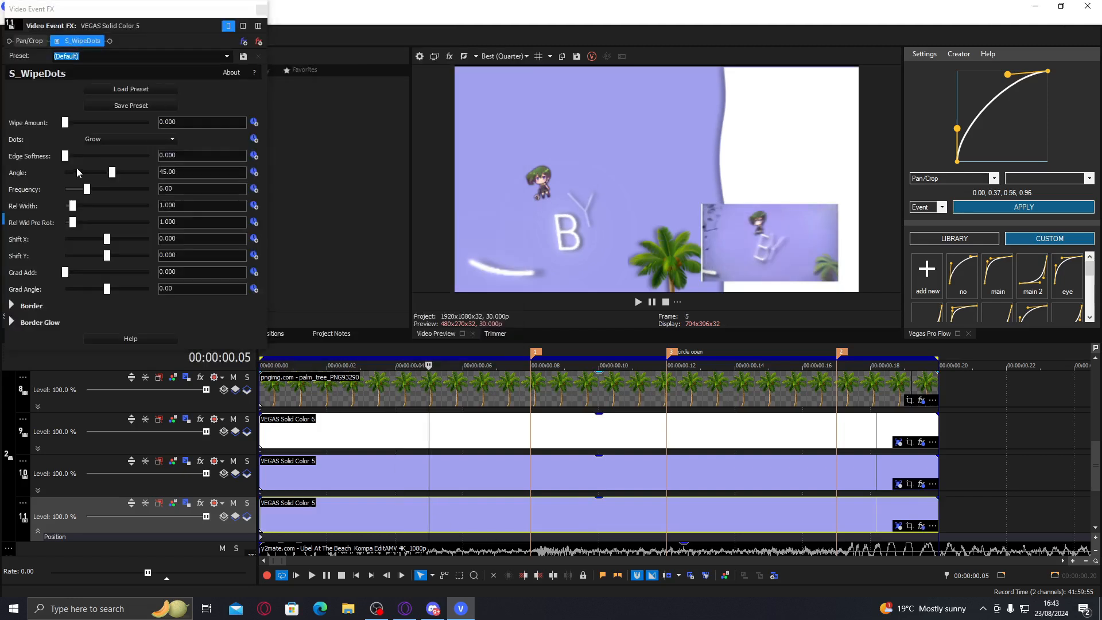
drag(95, 122, 121, 121)
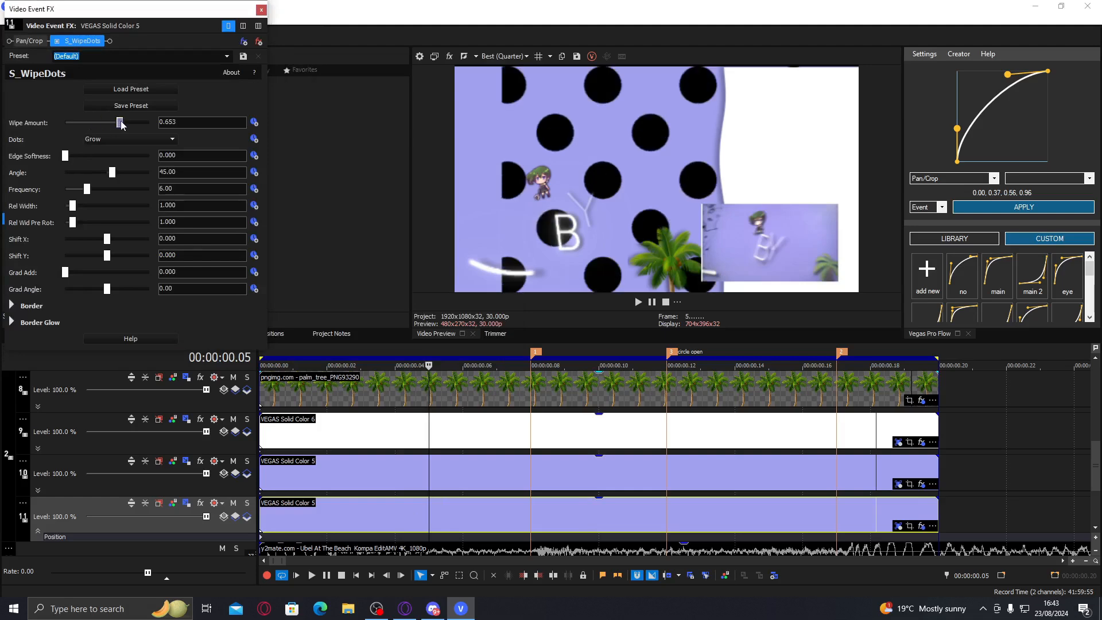
click(258, 38)
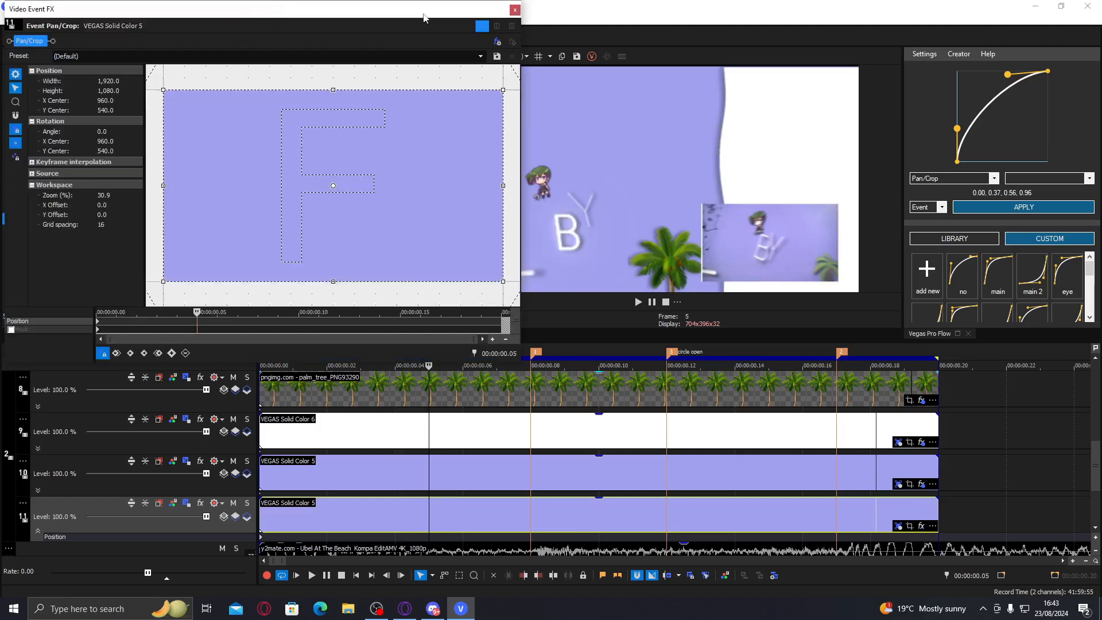
click(515, 10)
- Try S_WipeFlux on track 11's purple solid with a Wipe Amount of about 0.361 and 6 Octaves, and remove it
click(43, 230)
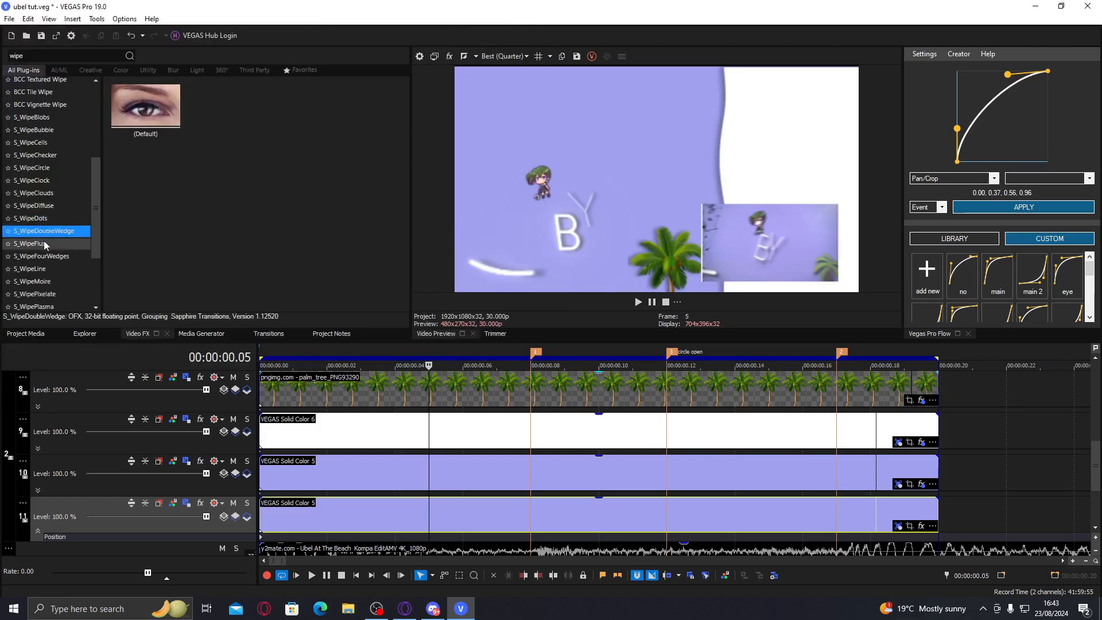
click(45, 243)
double_click(145, 103)
drag(67, 122, 97, 126)
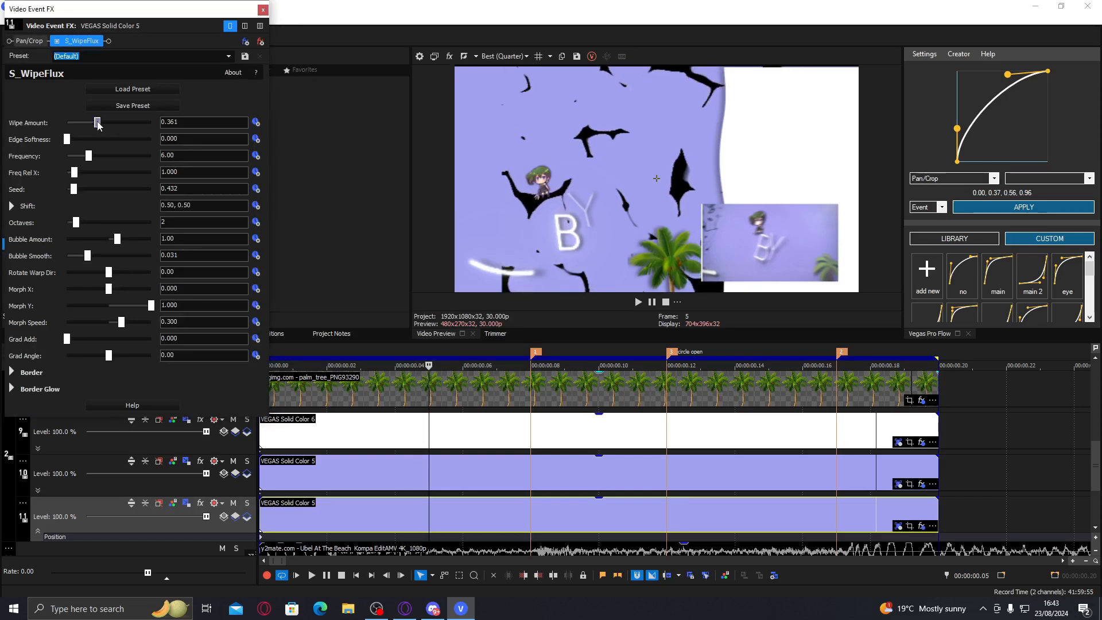
drag(97, 225, 113, 226)
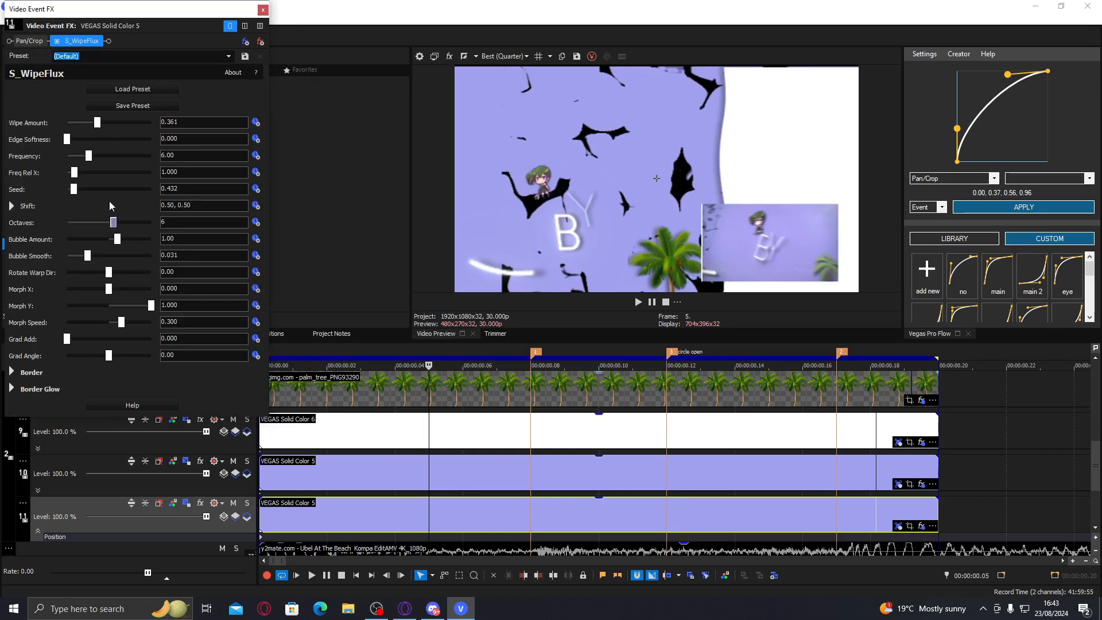
click(260, 42)
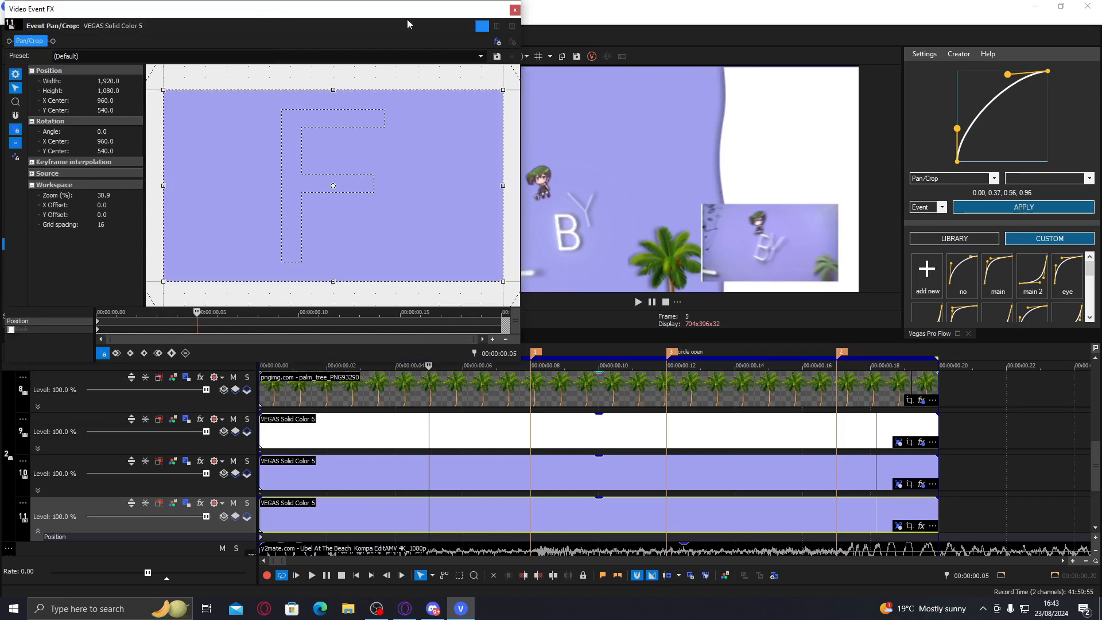
click(515, 11)
- Add the default S_WipePlasma to track 11's purple solid, testing a Wipe Amount of about 0.211 and returning it to 0
scroll(57, 238, down, 3)
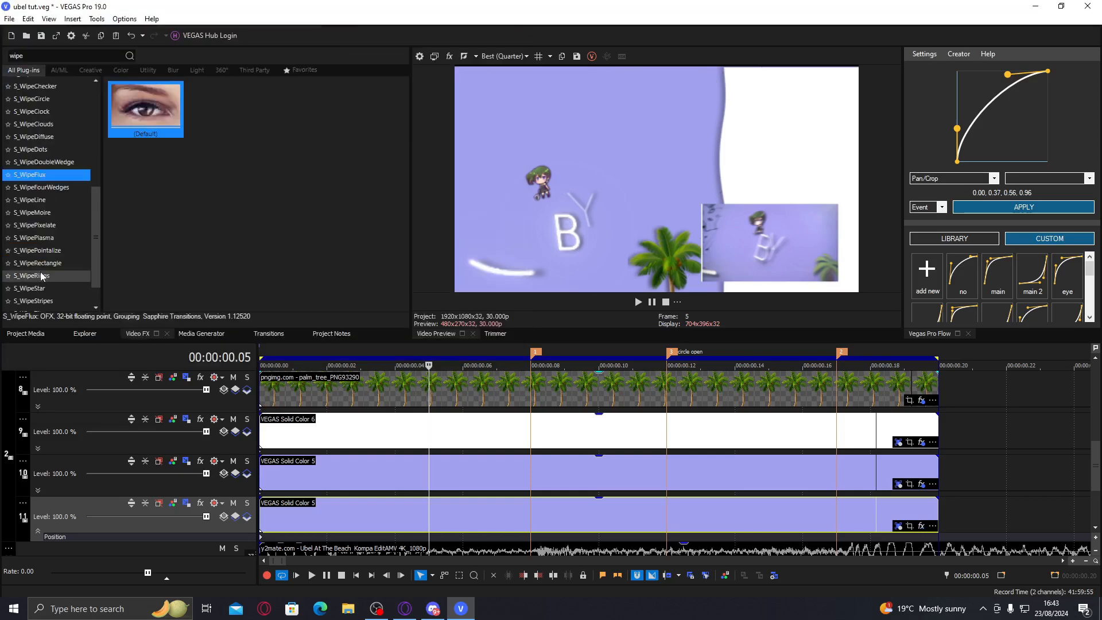
click(57, 237)
double_click(164, 105)
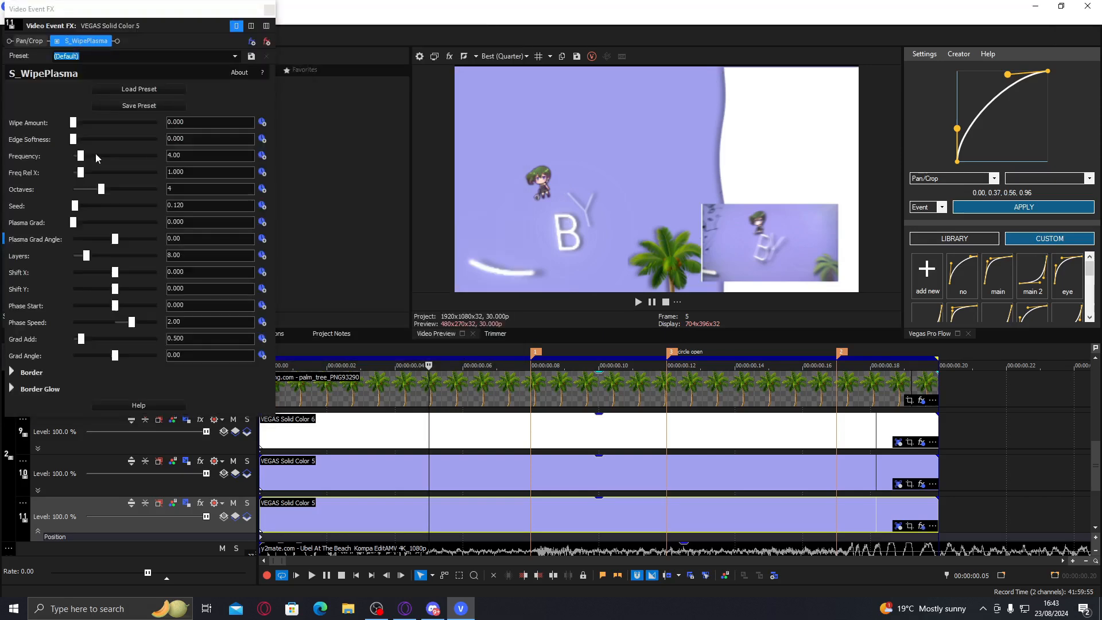
click(91, 123)
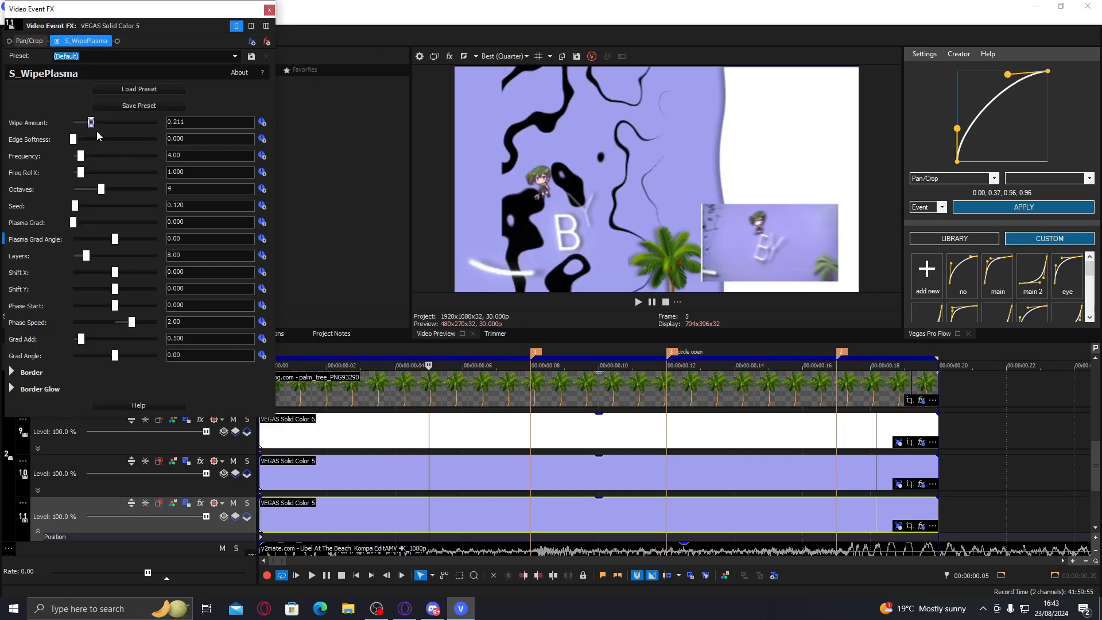
drag(87, 126, 70, 124)
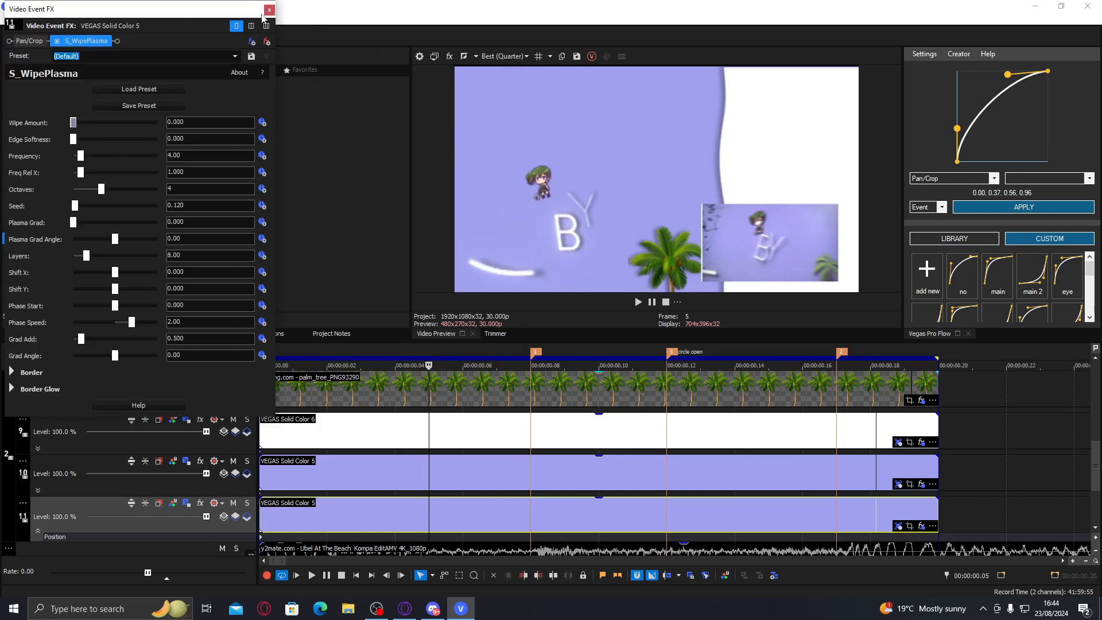
drag(256, 9, 241, 16)
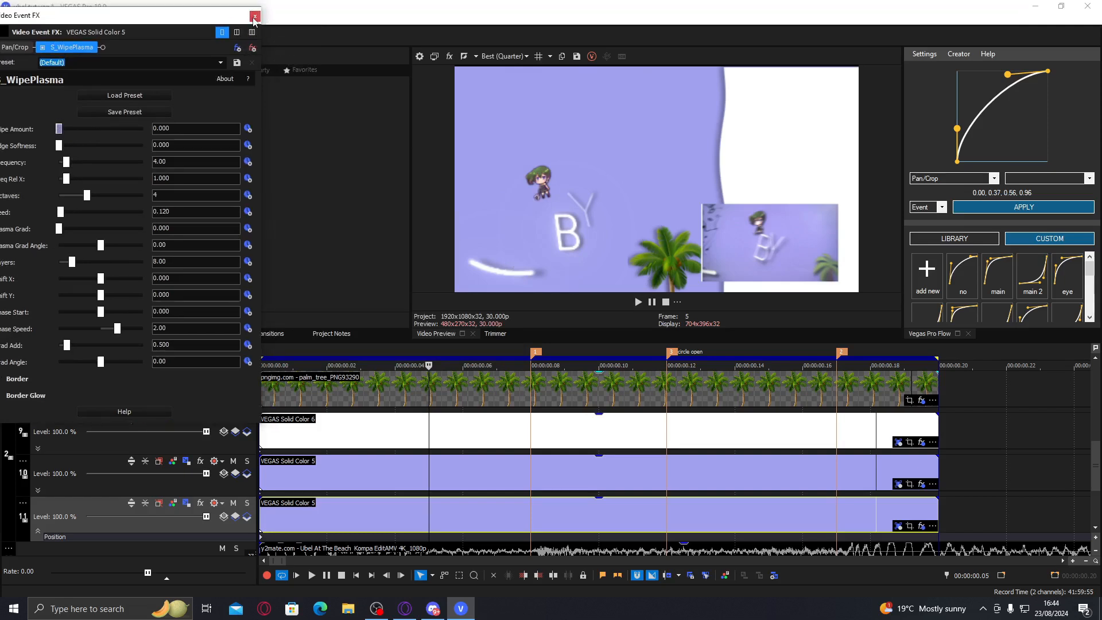
click(255, 18)
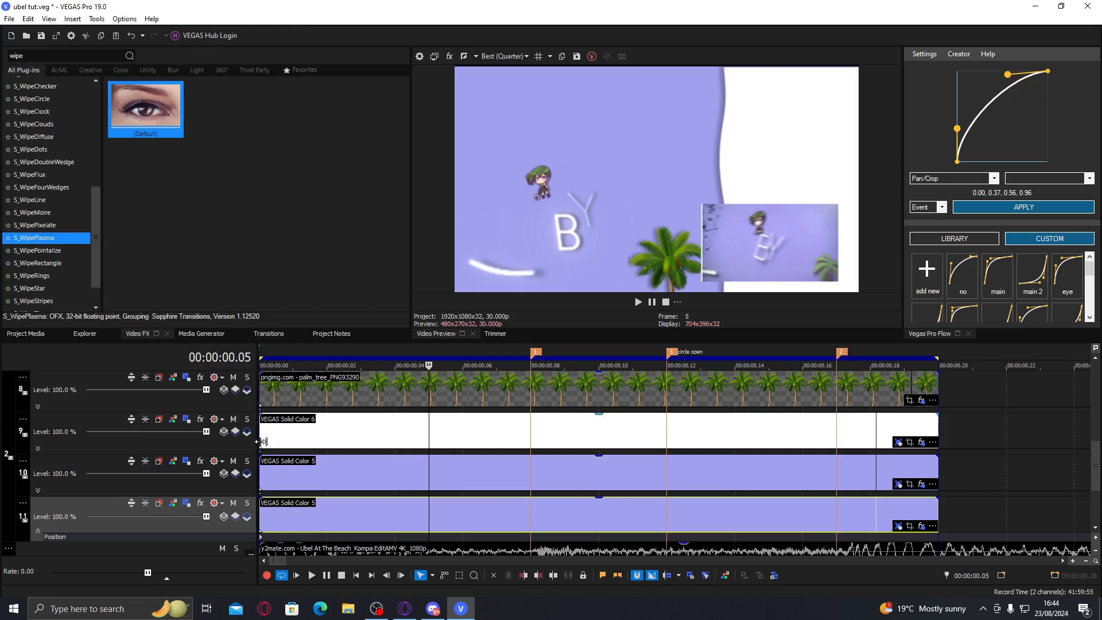
- Mute track 10 and shift track 11's purple solid sideways to X about -315.33 in Track Motion at frame 0
click(277, 483)
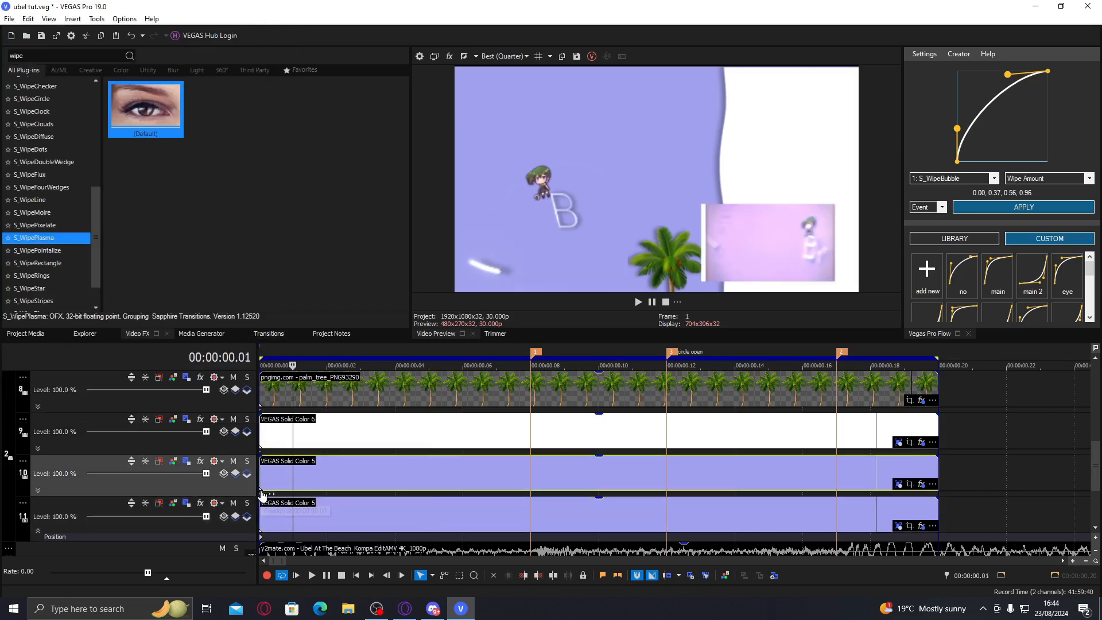
click(233, 461)
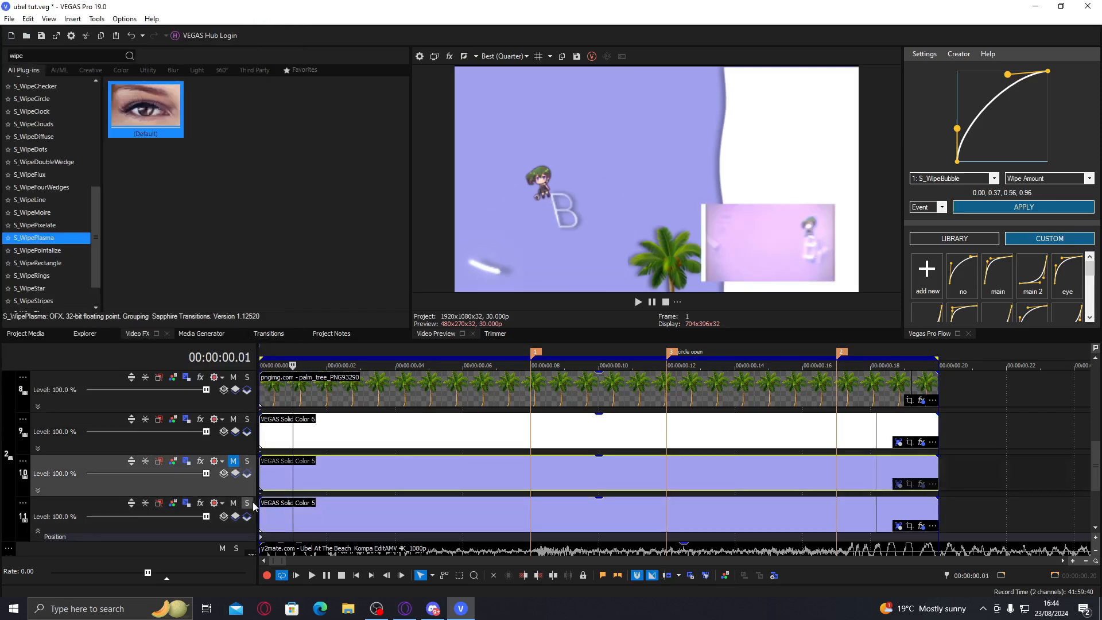
double_click(262, 539)
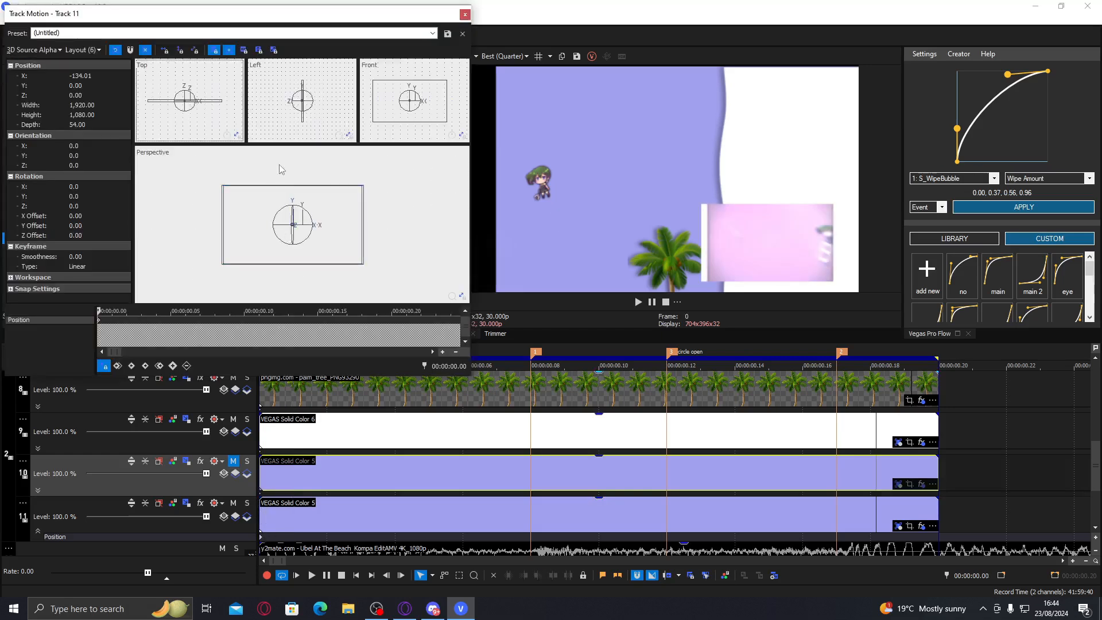
key(Left)
key(Left)
key(Left)
key(Left)
key(Left)
key(Left)
key(Left)
key(Left)
key(Left)
key(Left)
key(Left)
key(Left)
key(Left)
key(Left)
key(Left)
key(Left)
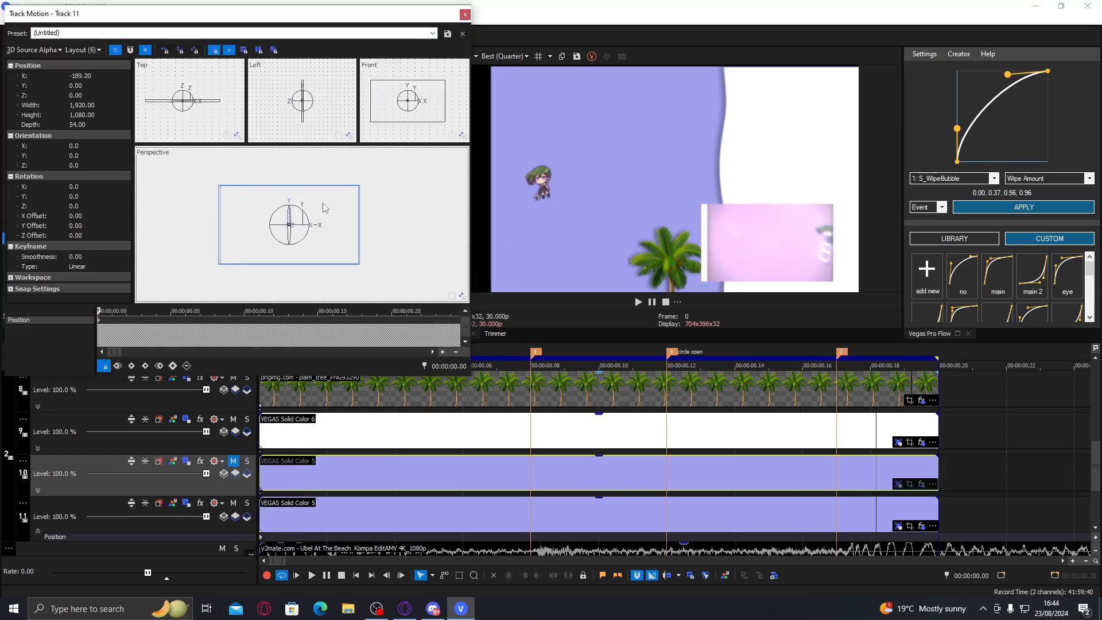
key(Left)
key(Left)
key(Left)
key(Left)
key(Left)
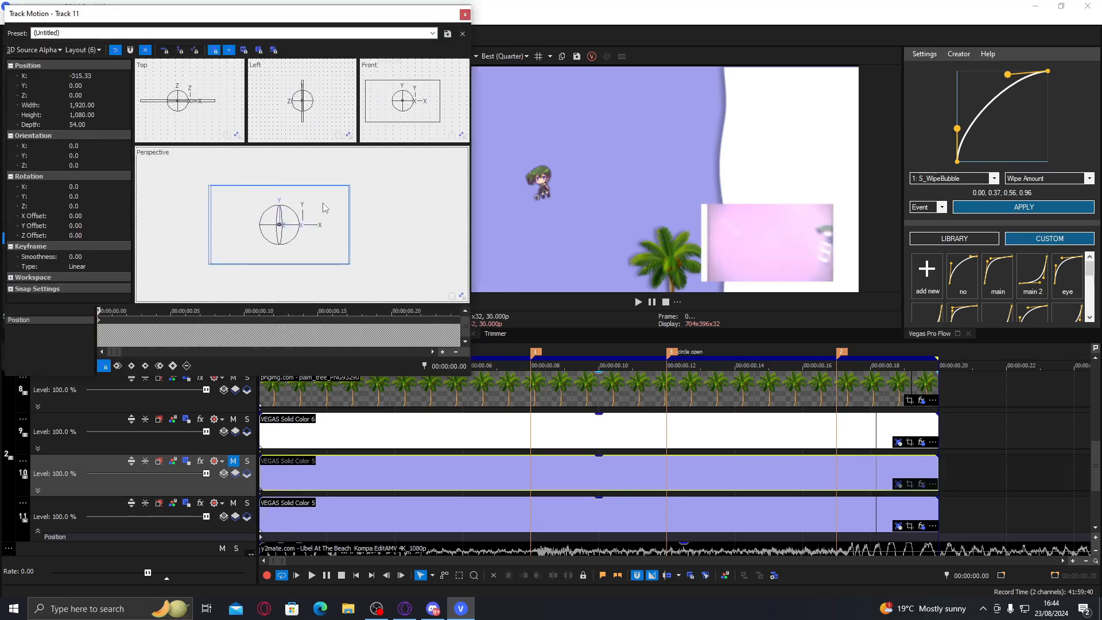
click(465, 14)
- Add a second default S_WipePlasma to track 11's purple solid and enable animation for its Wipe Amount
click(426, 514)
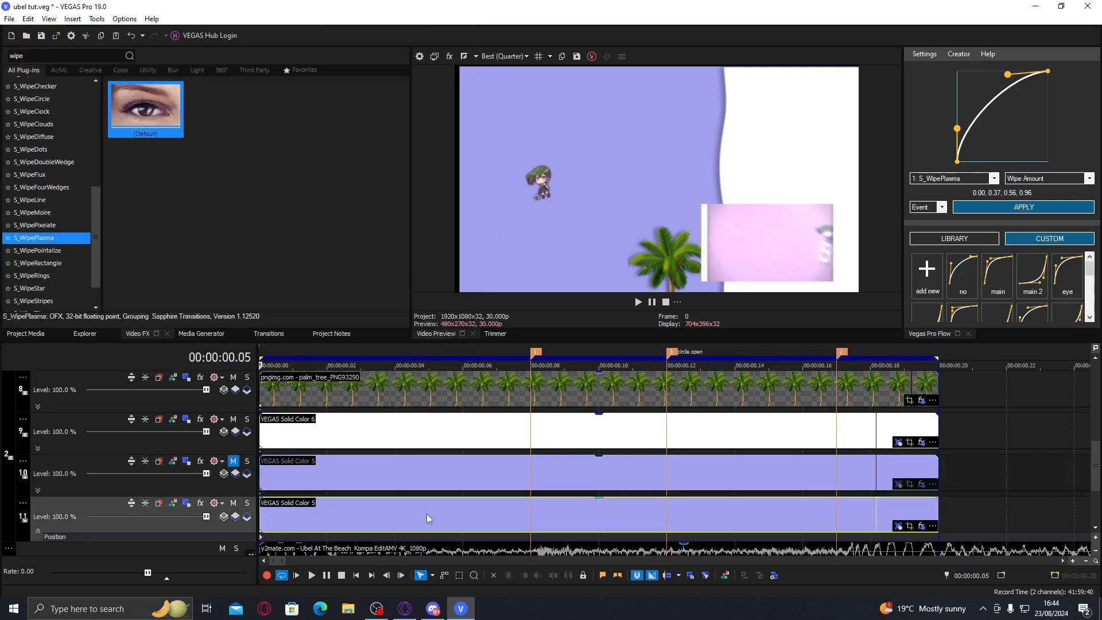
double_click(139, 133)
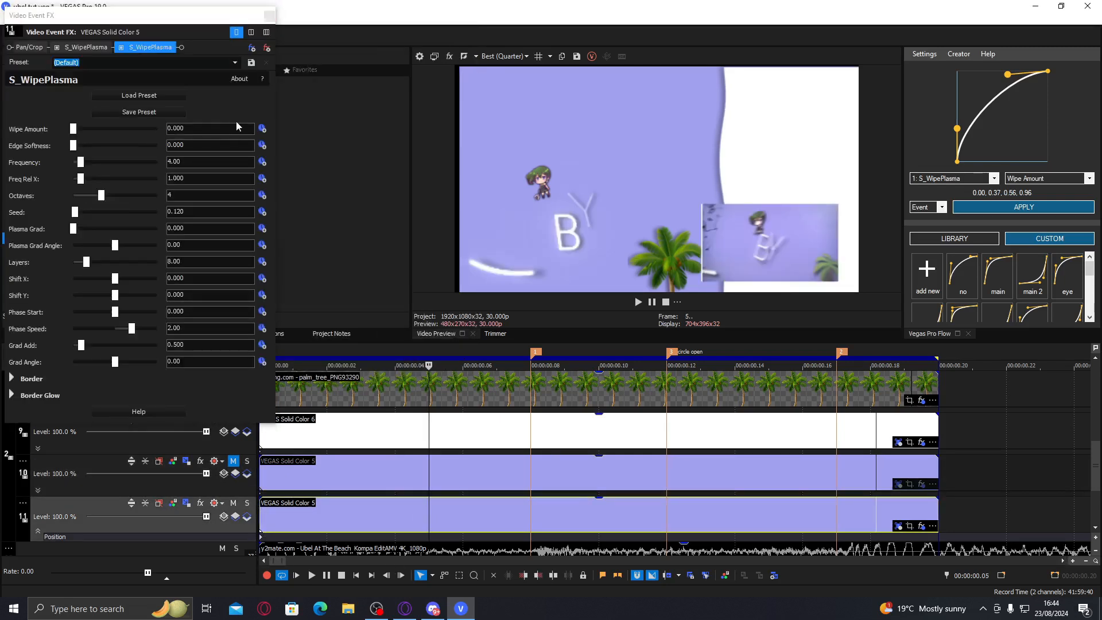
click(262, 129)
- Keyframe the Wipe Amount at about 0.299, set Frequency to about 9.37 and Octaves to 5, and move the keyframe to frame 20
drag(428, 520, 779, 504)
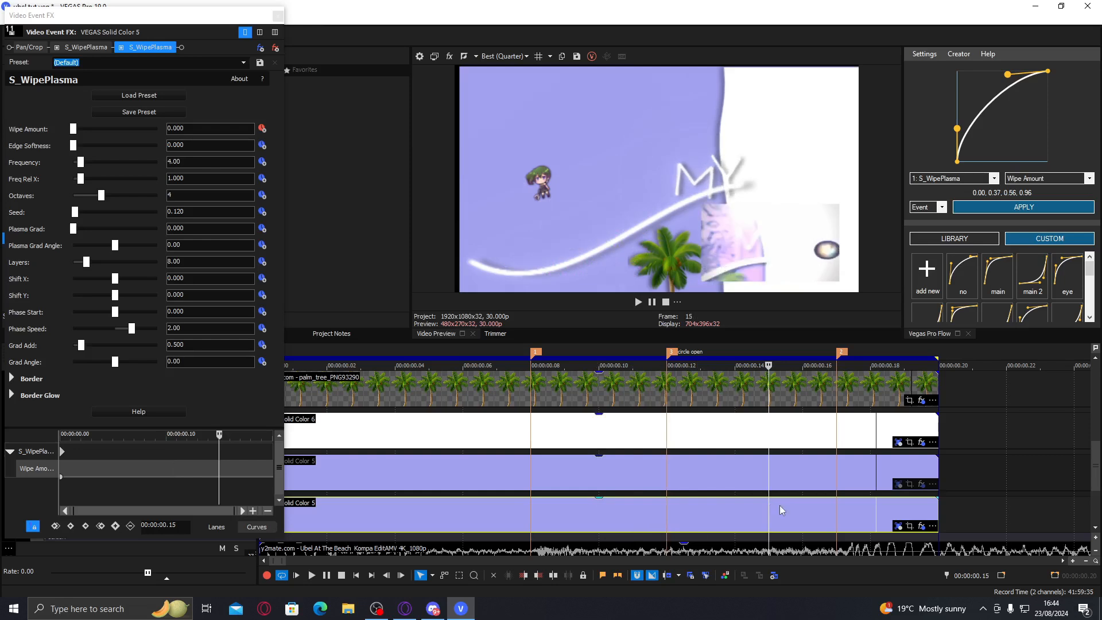
drag(73, 129, 95, 130)
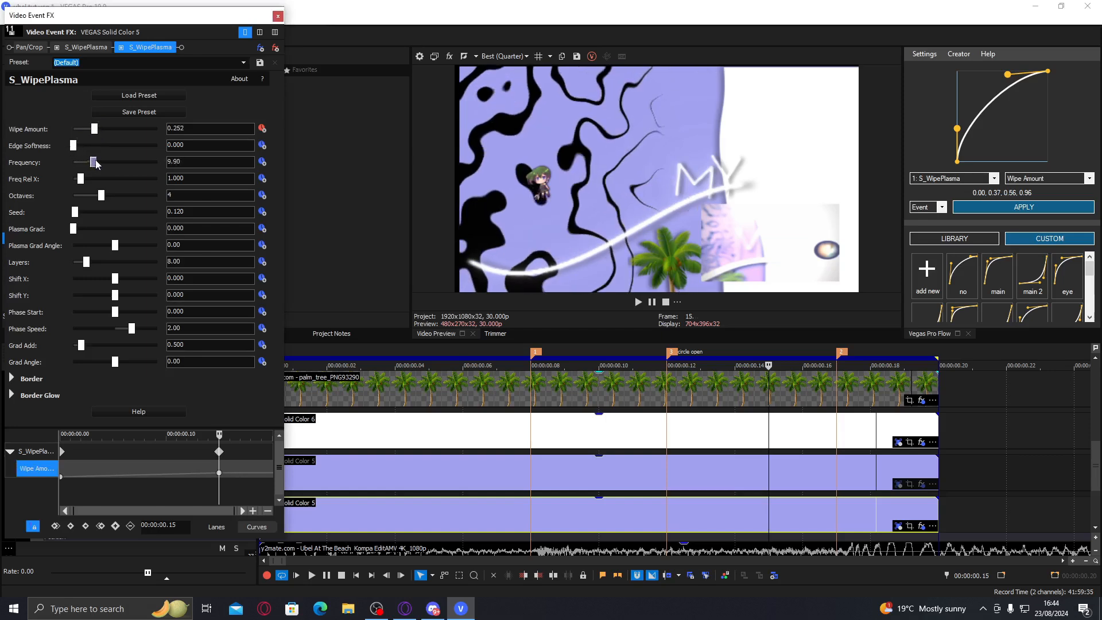
drag(95, 163, 126, 198)
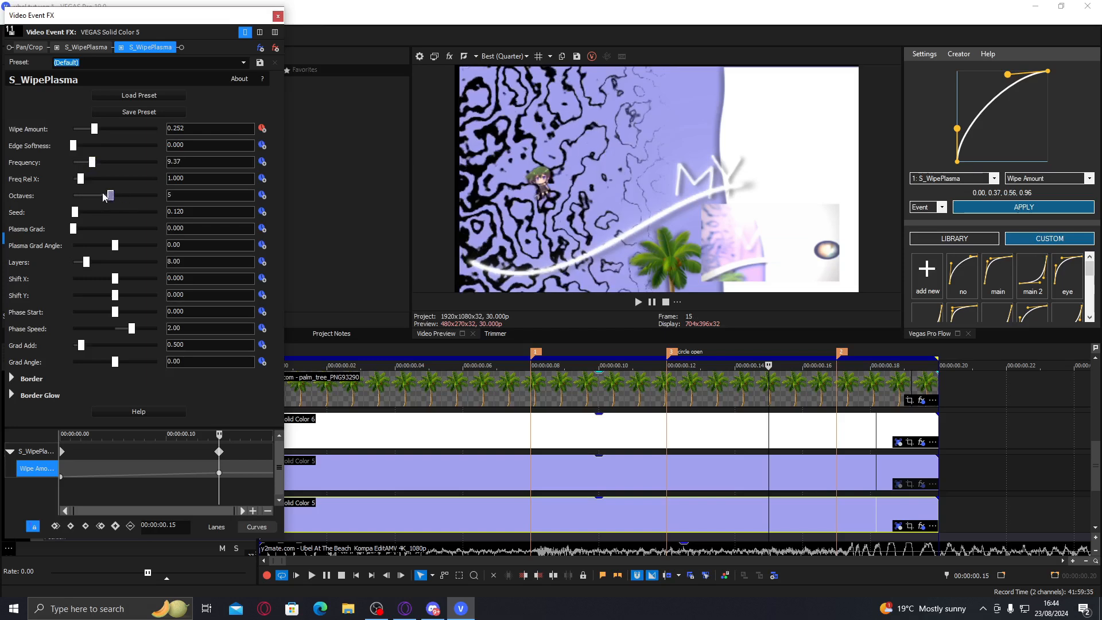
drag(97, 132, 101, 134)
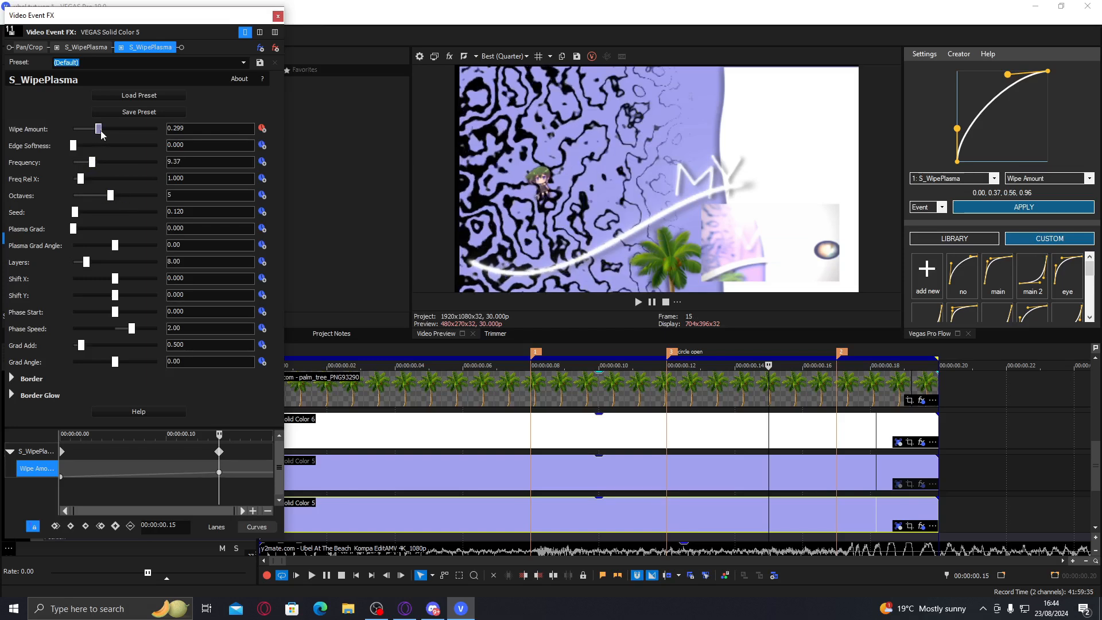
drag(219, 472, 469, 494)
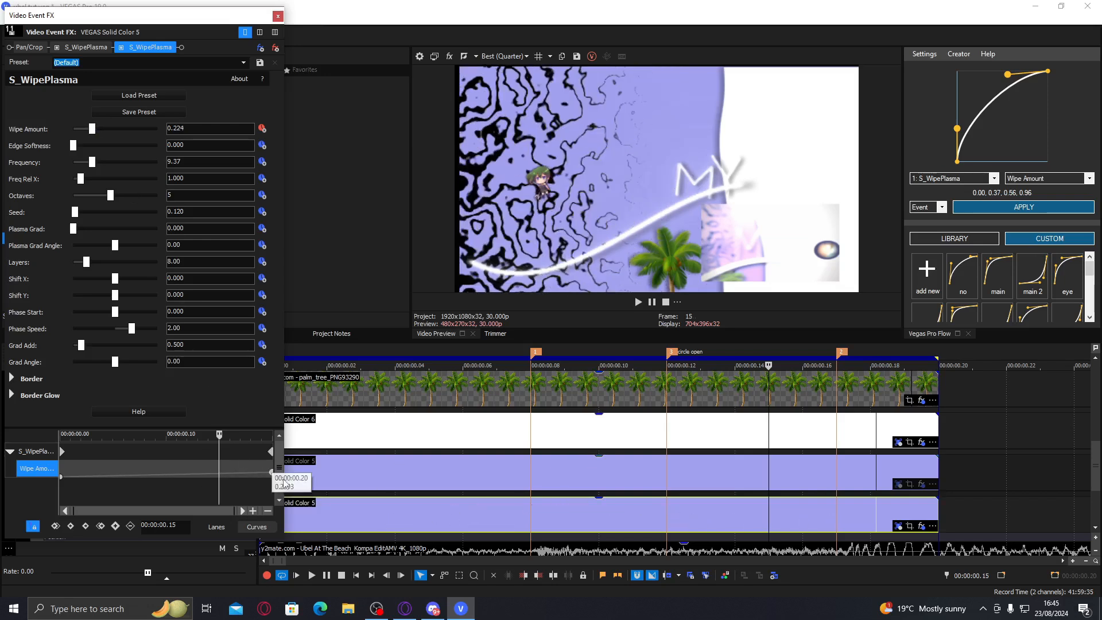
- Keyframe the plasma wipe's Wipe Amount at about 0.129 on frame 10 and about 0.048 on frame 4
click(599, 520)
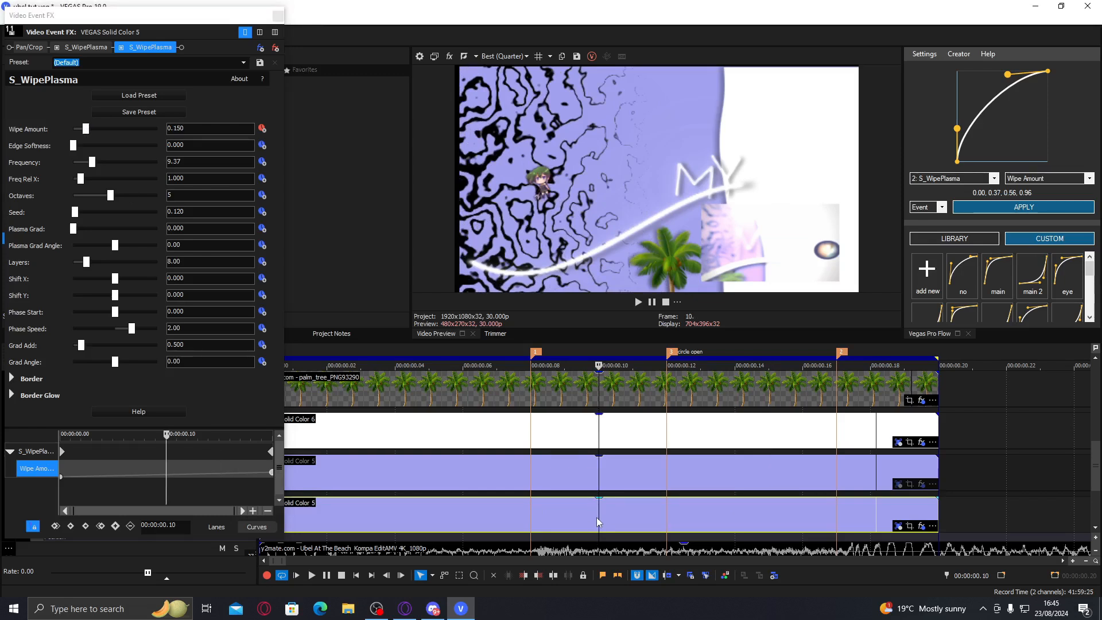
drag(86, 128, 85, 128)
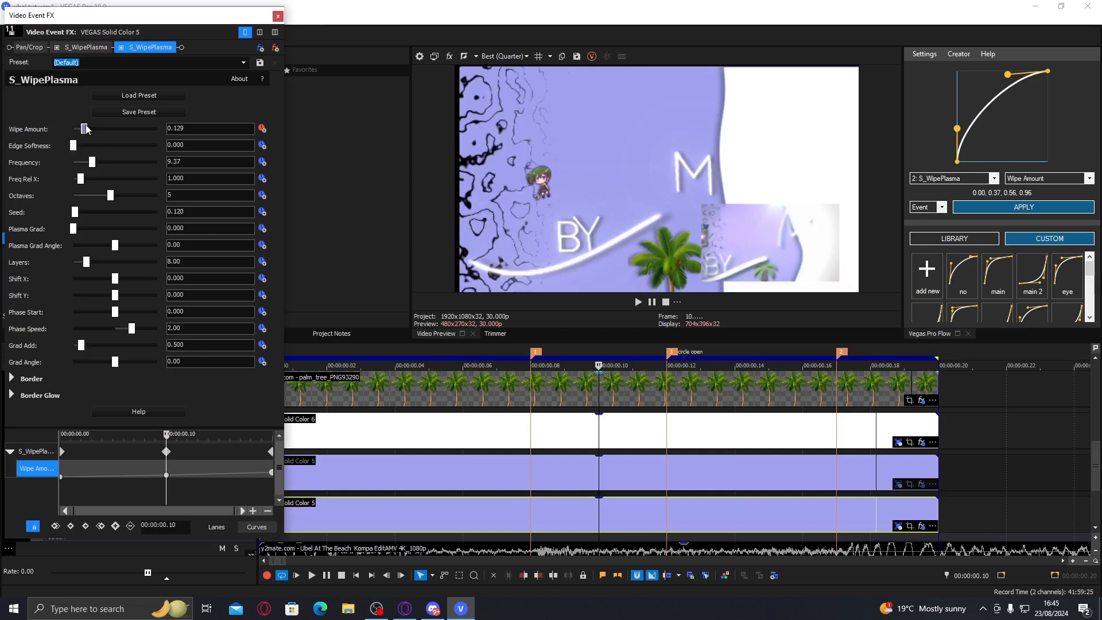
click(395, 517)
click(80, 131)
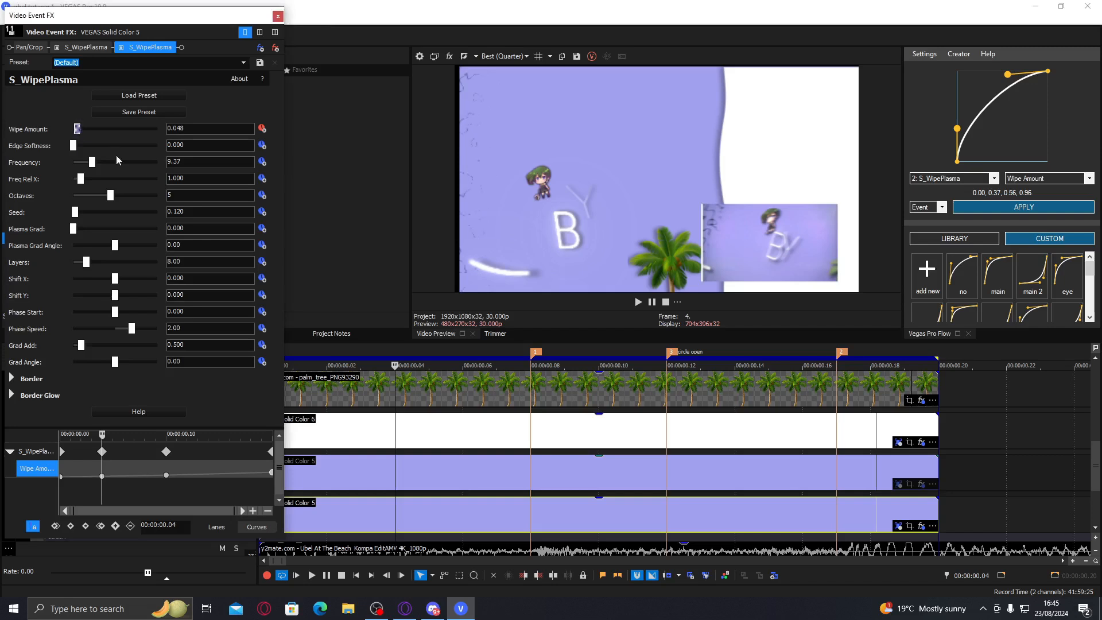
- Set the plasma wipe's Grad Angle to about -31.84 while viewing frame 10
click(600, 537)
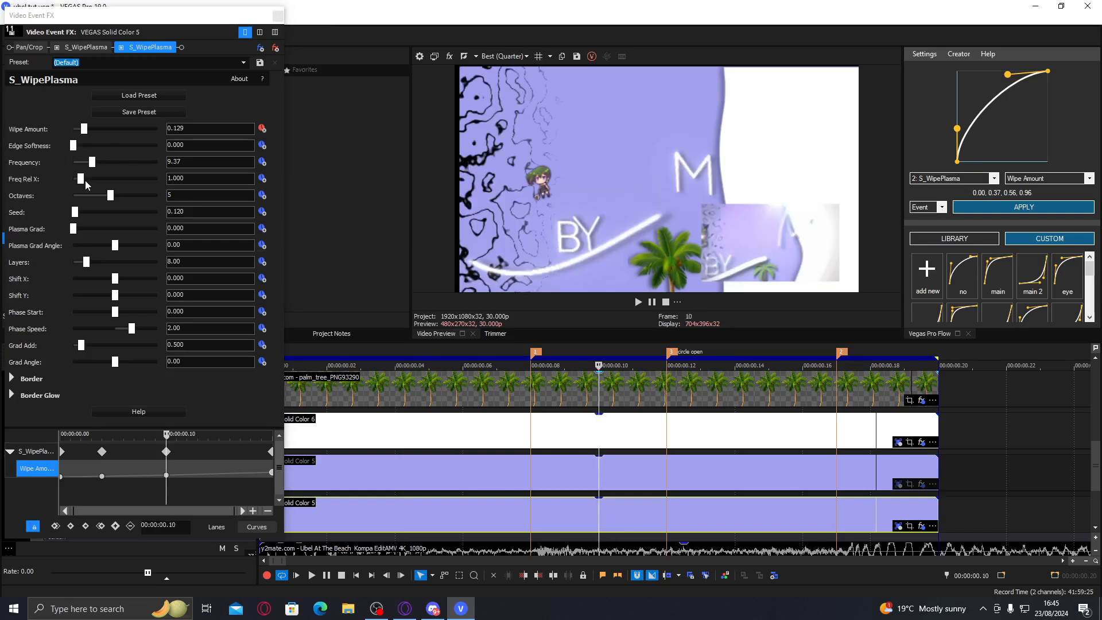
drag(116, 245, 120, 247)
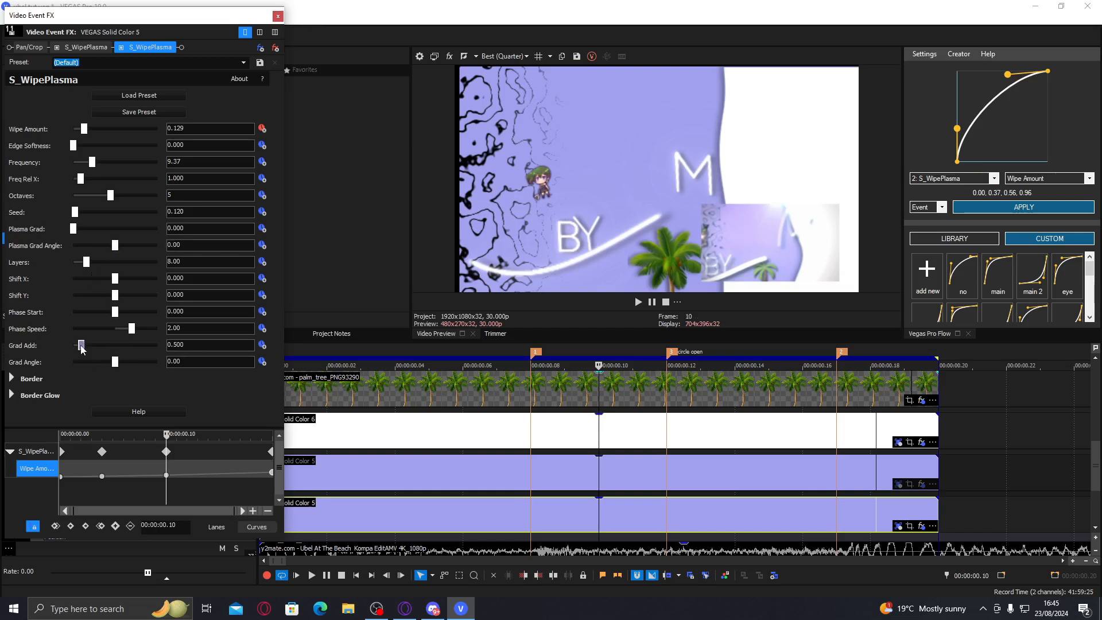
drag(114, 362, 113, 363)
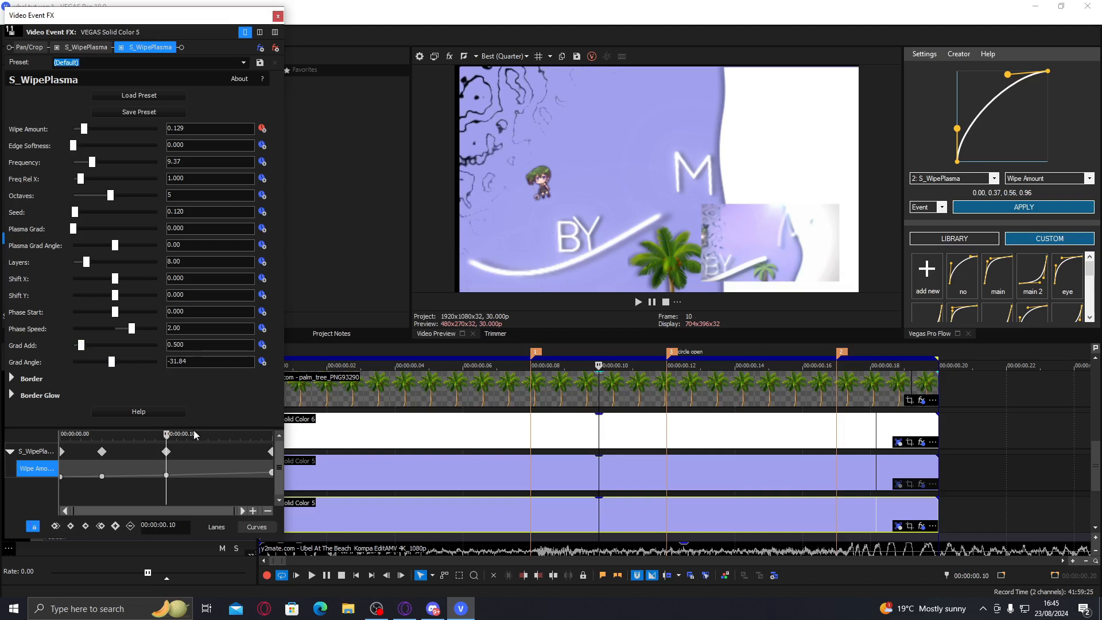
- Apply the 0.00, 0.37, 0.56, 0.96 easing curve to the plasma wipe's Wipe Amount between frames 0 and 4
click(481, 516)
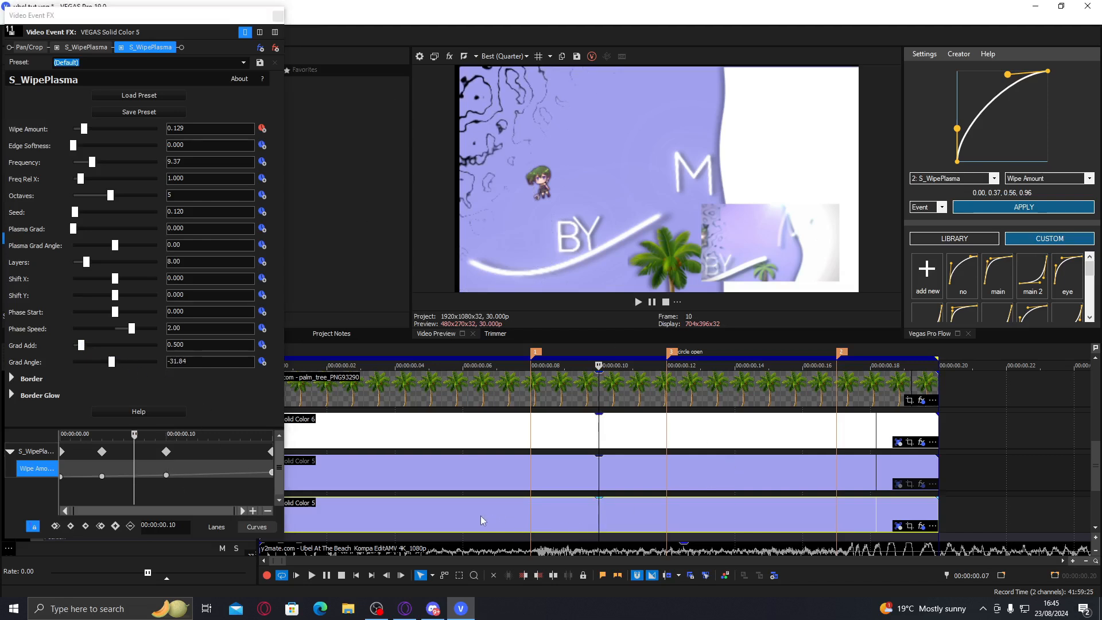
click(326, 518)
click(1016, 208)
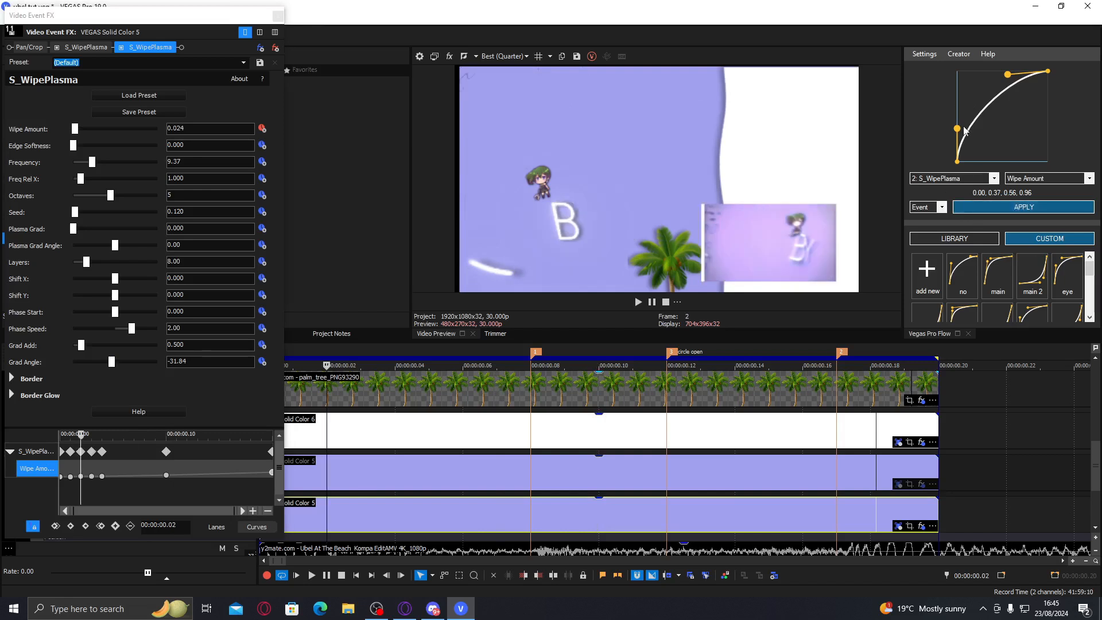
- Reshape the easing curve to 0.37, -0.01, 0.33, 0.96 and apply it to the Wipe Amount between frames 4 and 10
drag(959, 131, 993, 149)
drag(1008, 75, 986, 76)
click(591, 513)
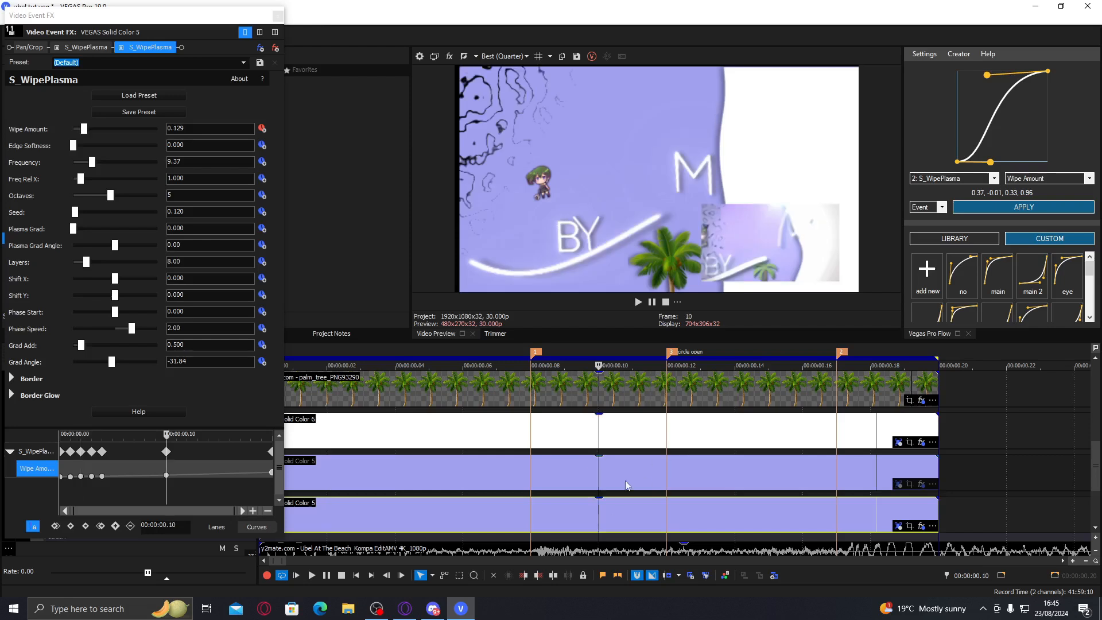
click(564, 510)
click(1023, 207)
- Adjust the easing curve to 0.32, 0.00, 0.33, 0.96 and apply it to the Wipe Amount between frames 10 and 20
click(698, 515)
drag(990, 162, 986, 162)
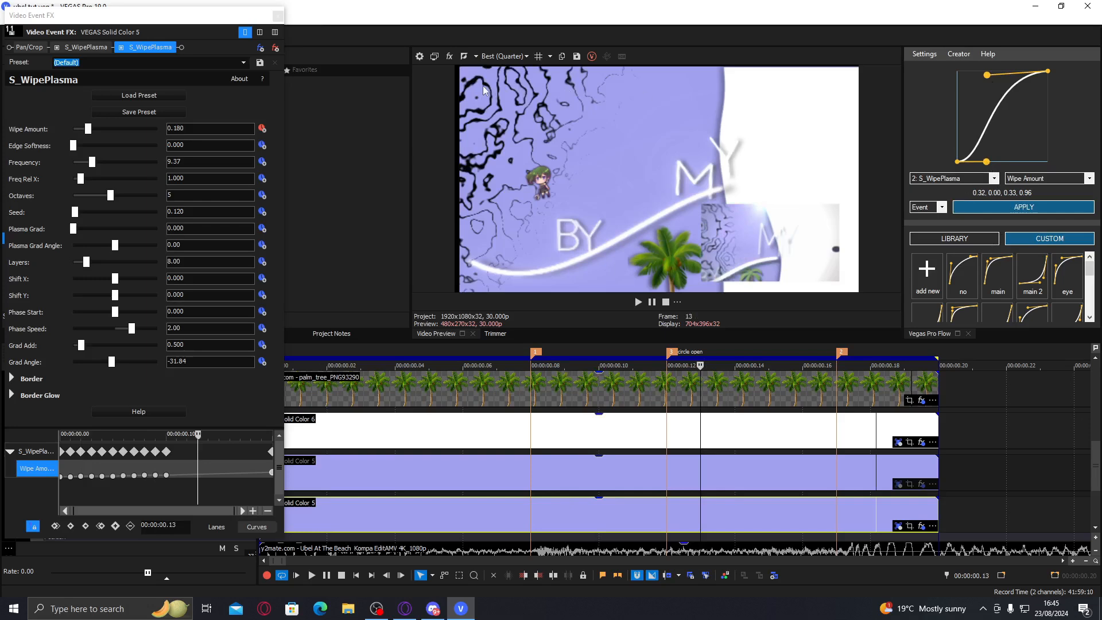
click(1023, 207)
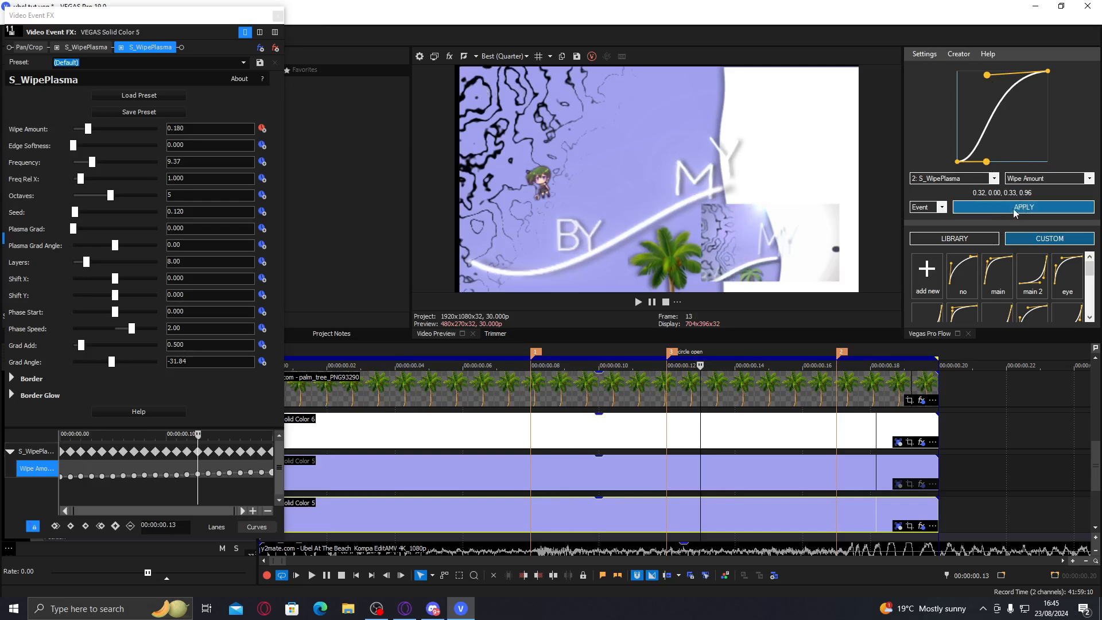
click(280, 17)
- Try BCC Lens Blur OBS with its "yes" preset on track 6's white line solid
drag(1097, 484, 1097, 418)
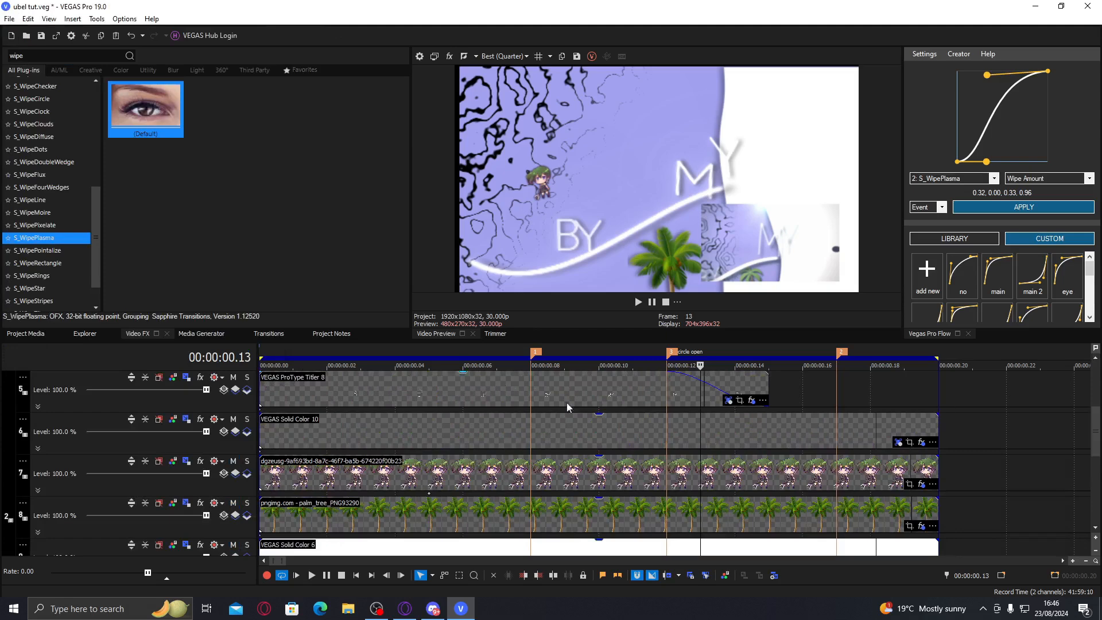
click(611, 428)
drag(55, 56, 0, 64)
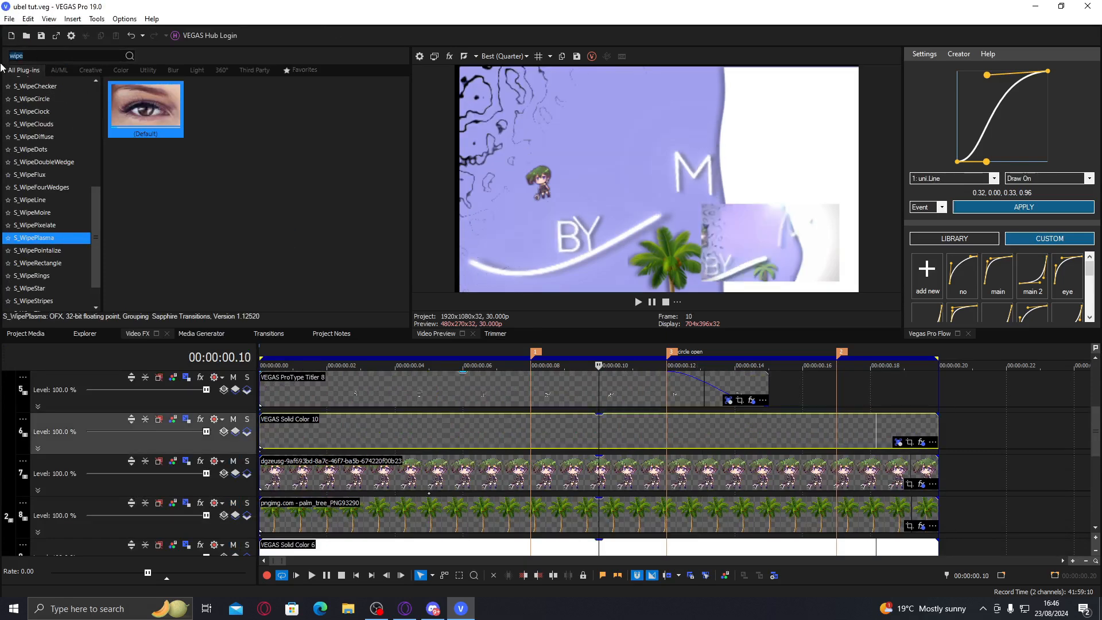
text(lens)
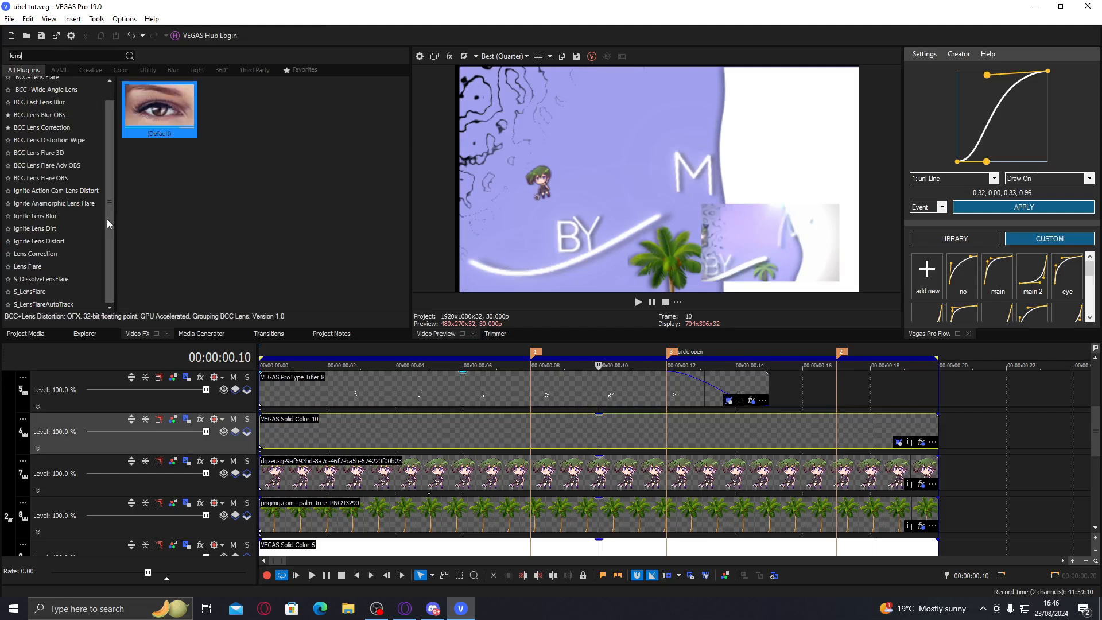
drag(107, 219, 102, 167)
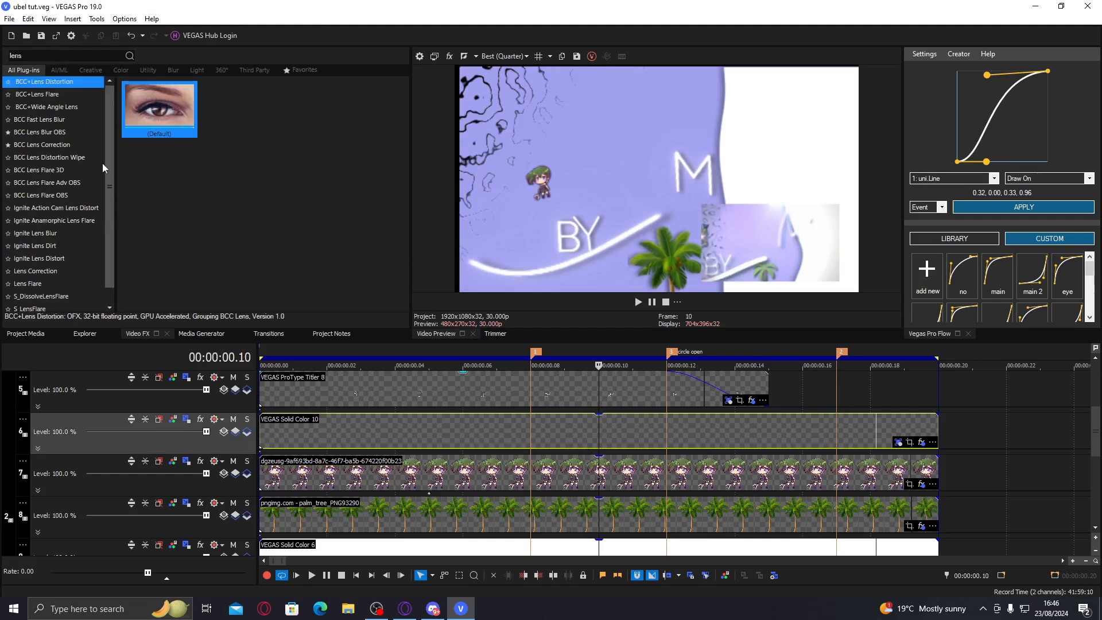
click(51, 132)
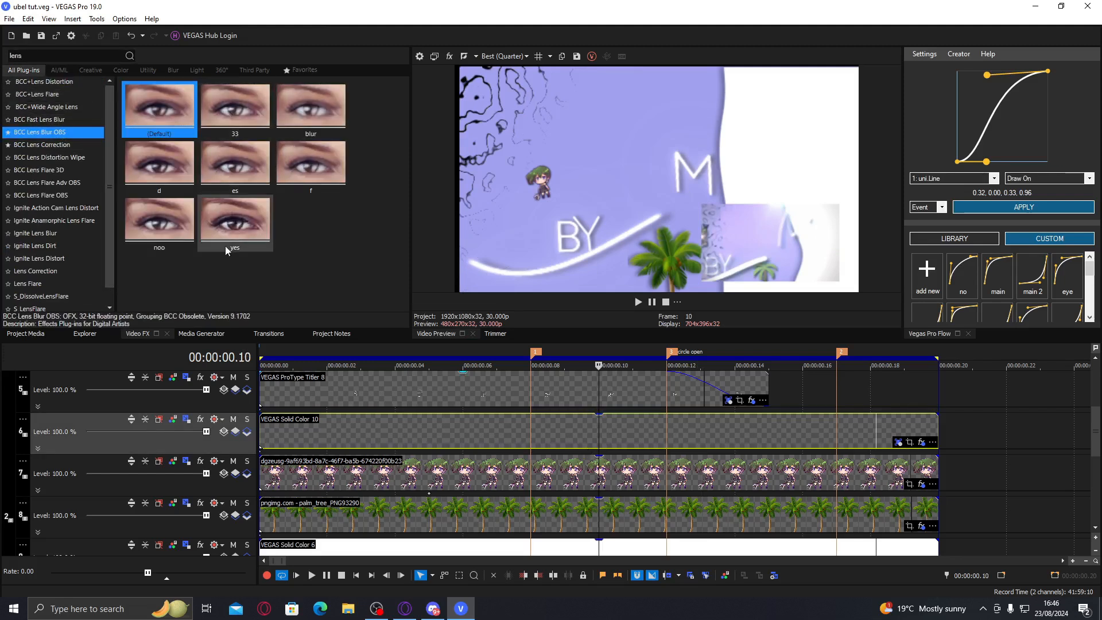
double_click(225, 246)
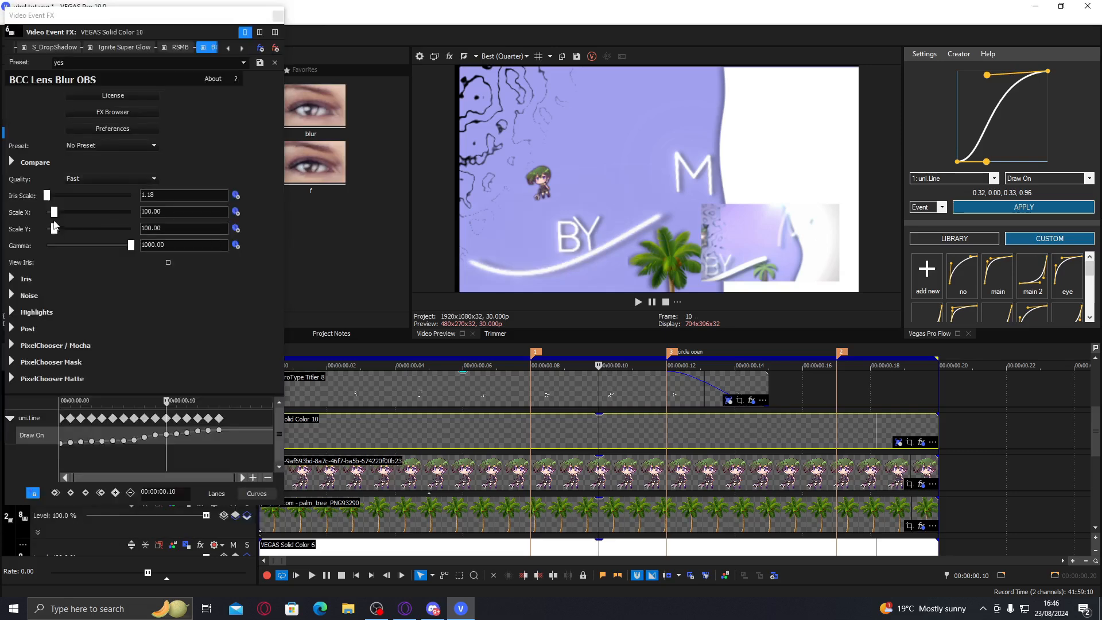
- Try the lens blur with Iris Scale 0, Highlight Boost about 234.69 and Highlight Threshold 0, and remove the effect
drag(49, 196, 52, 195)
drag(52, 199, 37, 198)
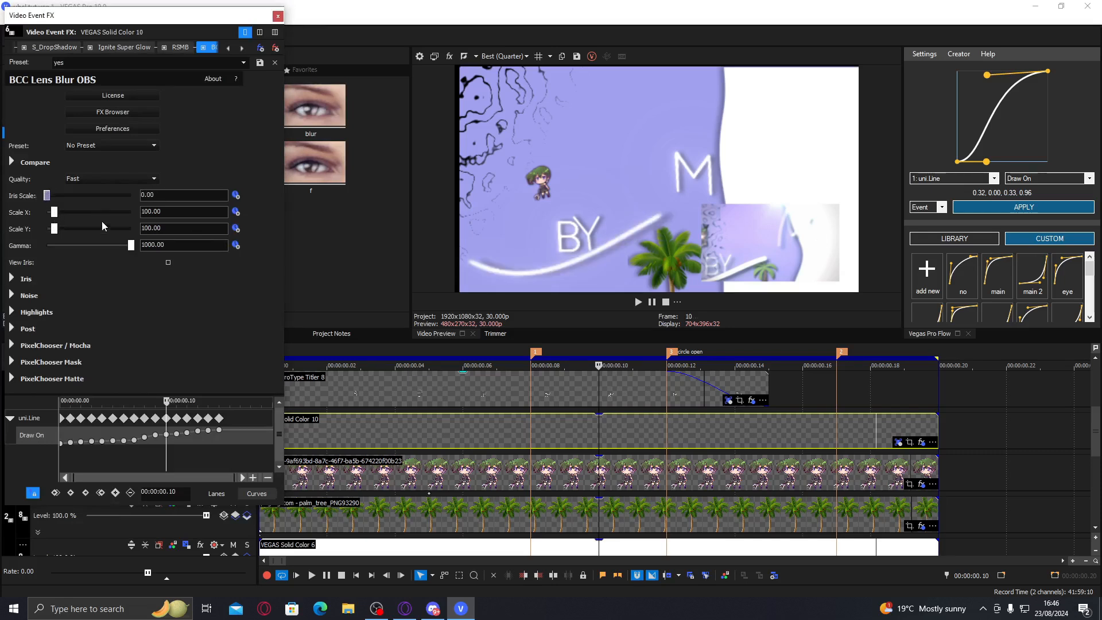
click(12, 296)
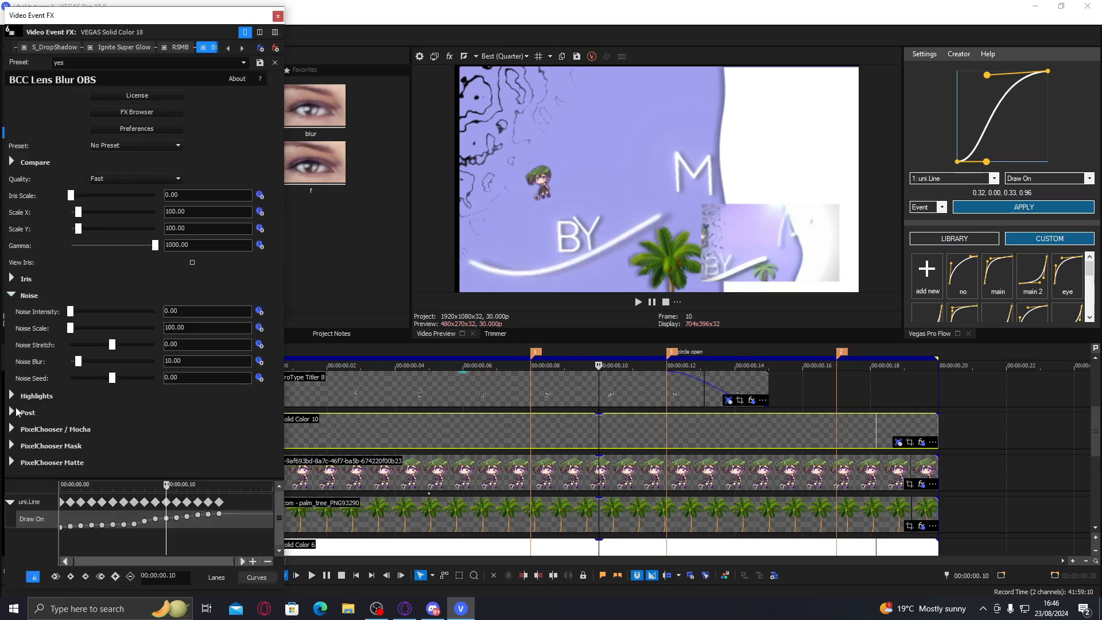
click(15, 296)
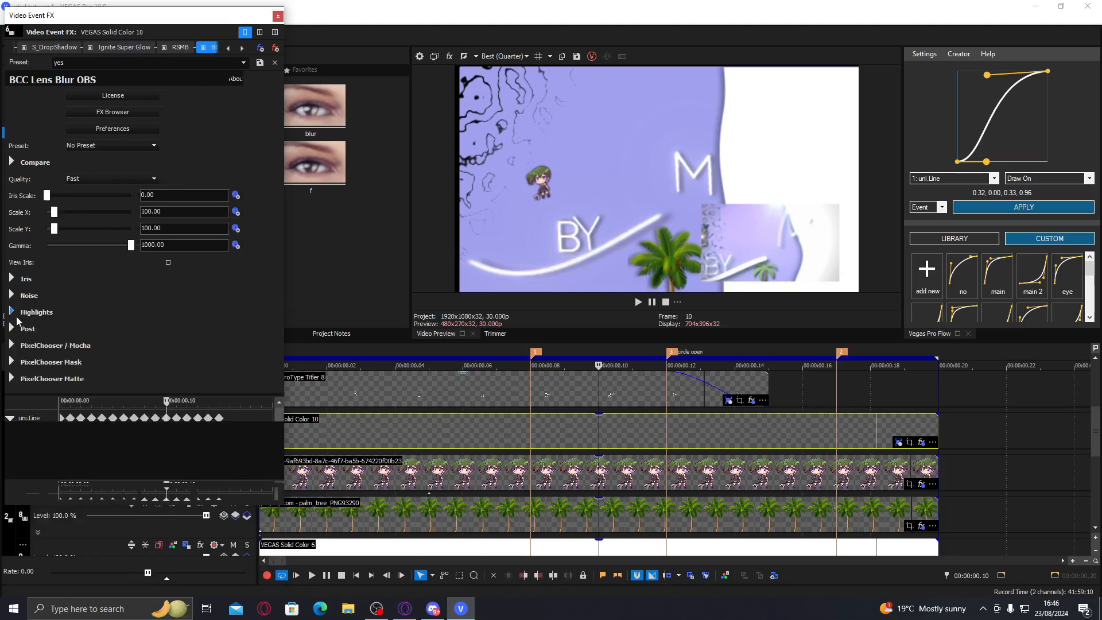
click(12, 311)
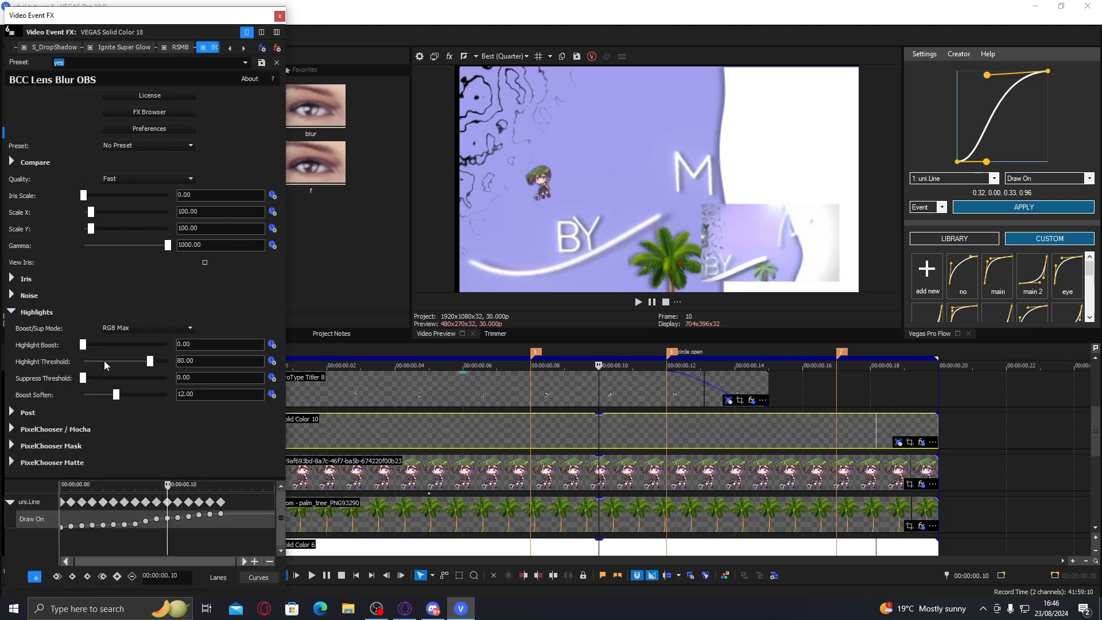
click(95, 345)
click(89, 361)
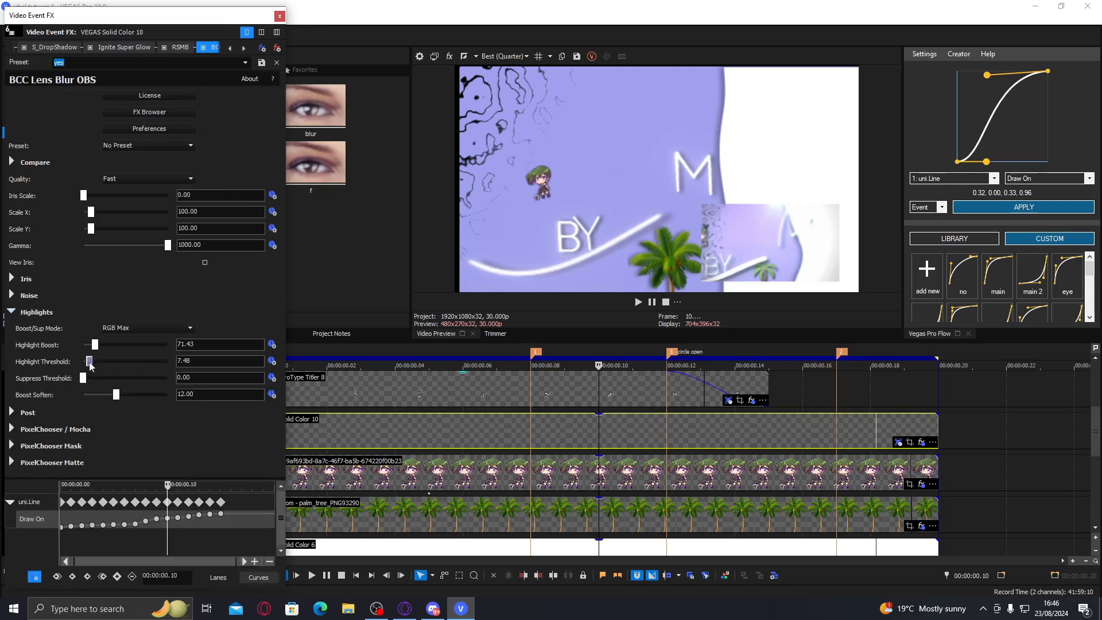
click(108, 348)
drag(136, 352, 123, 348)
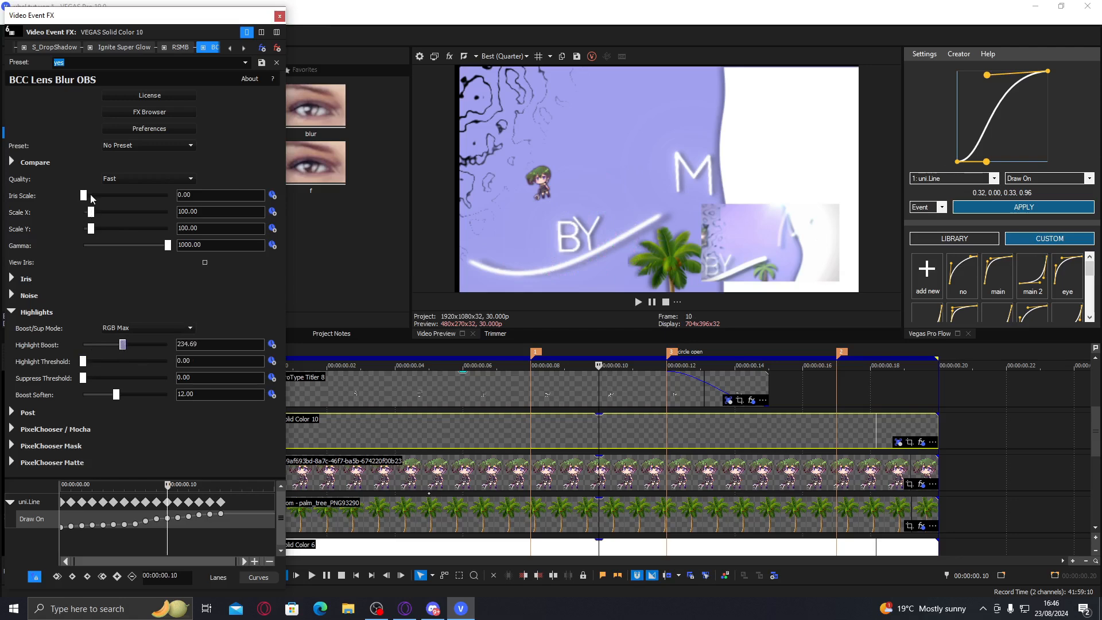
drag(88, 197, 88, 198)
click(277, 48)
- Enable animation for uni.Line's Primary Line Width on the white line and keyframe it at 12 on frame 5
click(43, 48)
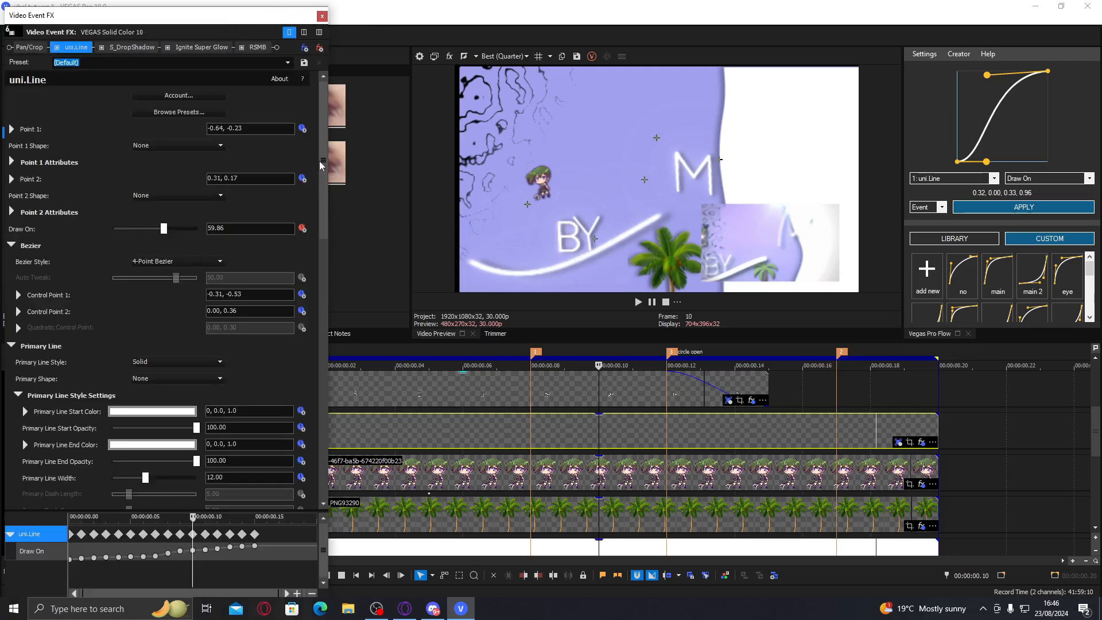
drag(328, 166, 307, 365)
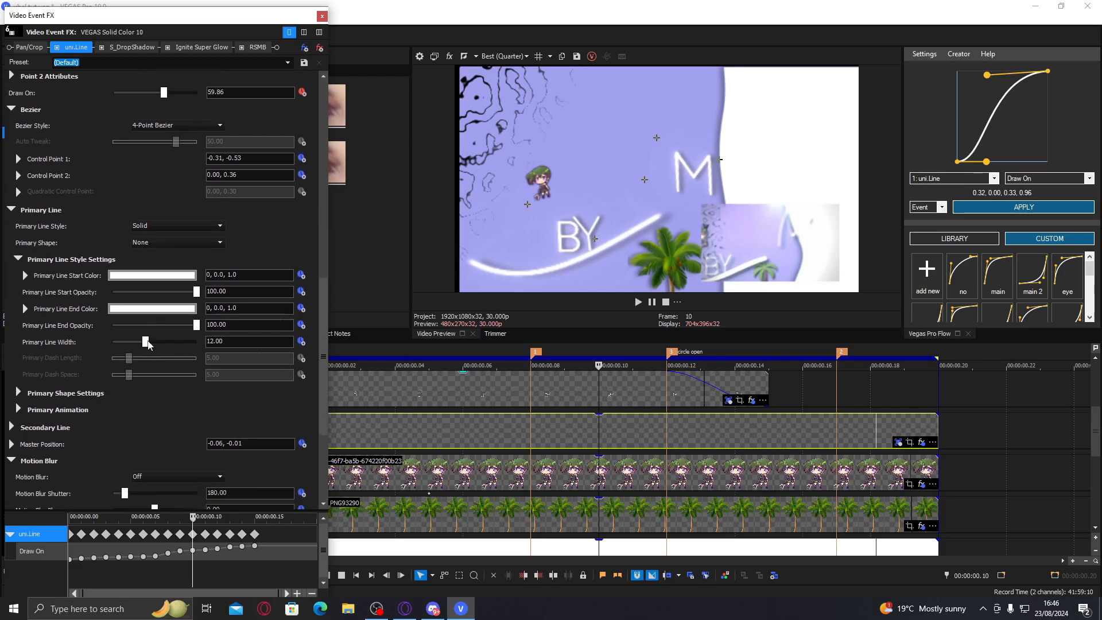
drag(147, 343, 158, 345)
double_click(157, 343)
click(300, 343)
click(400, 443)
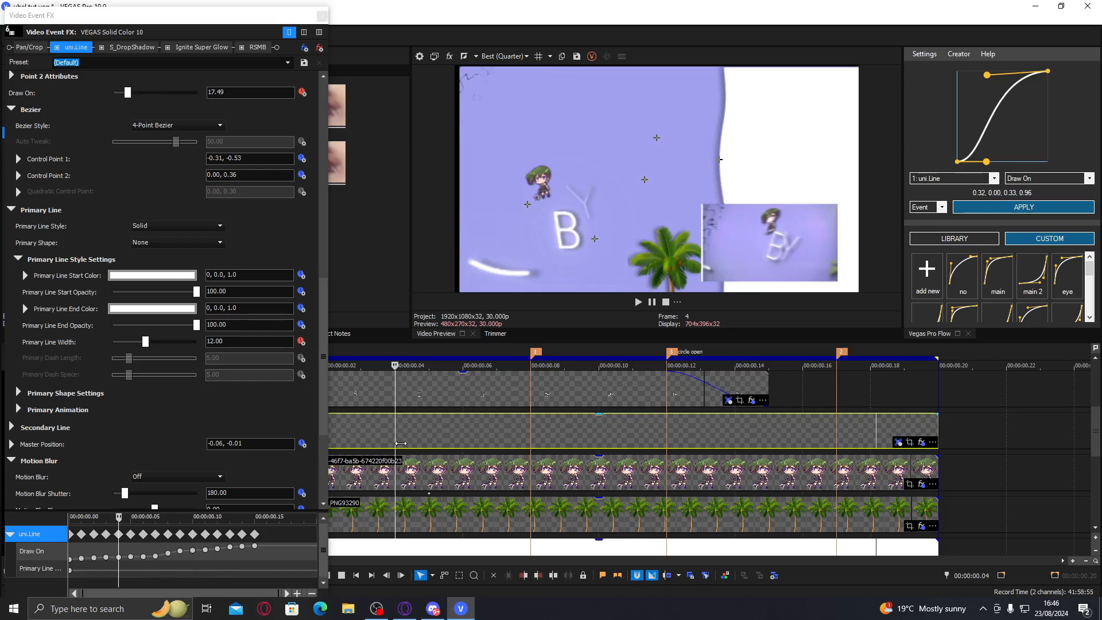
click(419, 444)
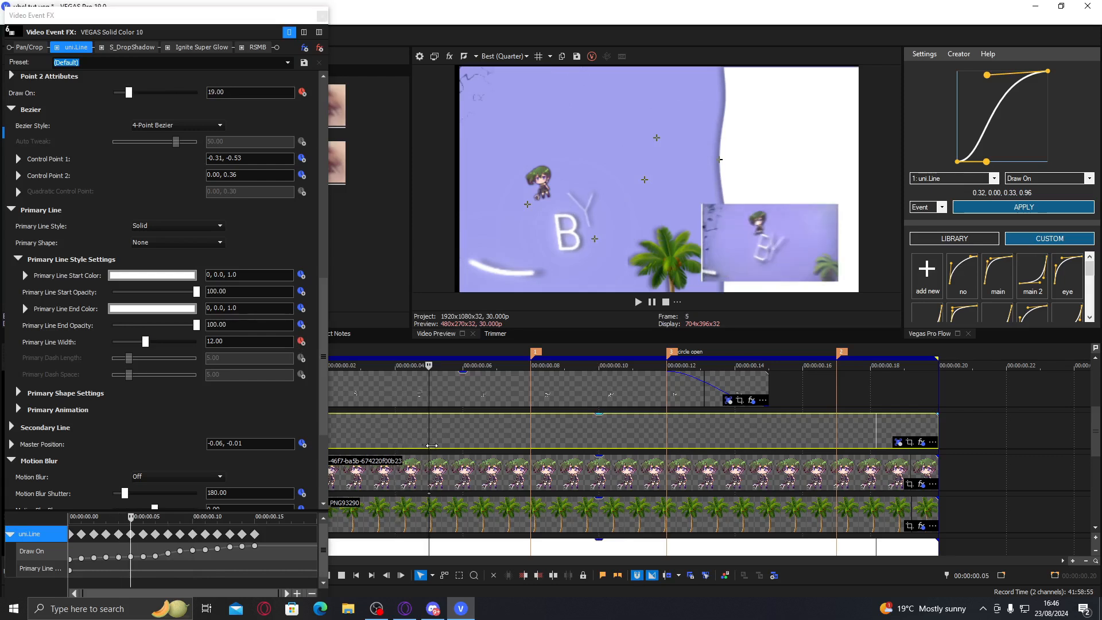
drag(145, 342, 158, 342)
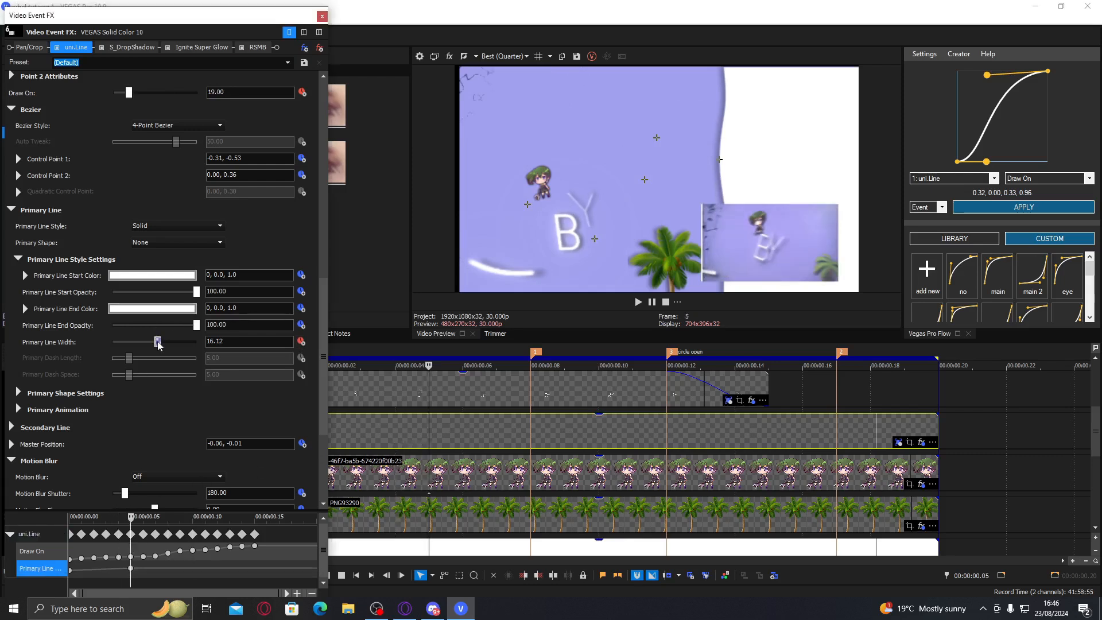
- Keyframe the Primary Line Width at about 20.41 on frame 10 and at a smaller width on frame 15
click(608, 434)
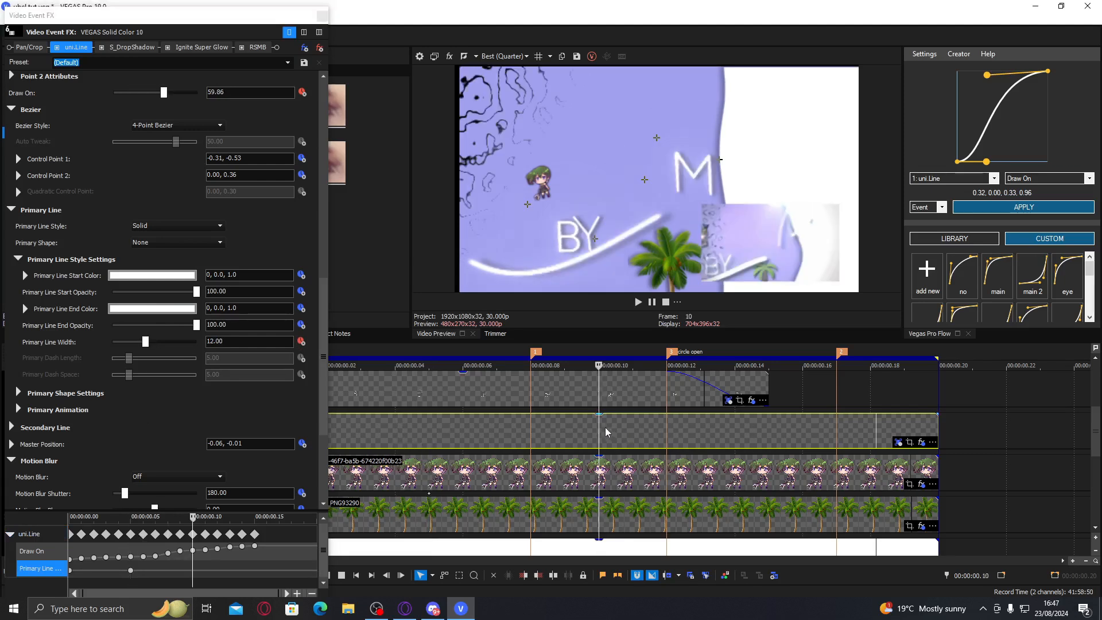
drag(146, 344, 172, 351)
click(714, 441)
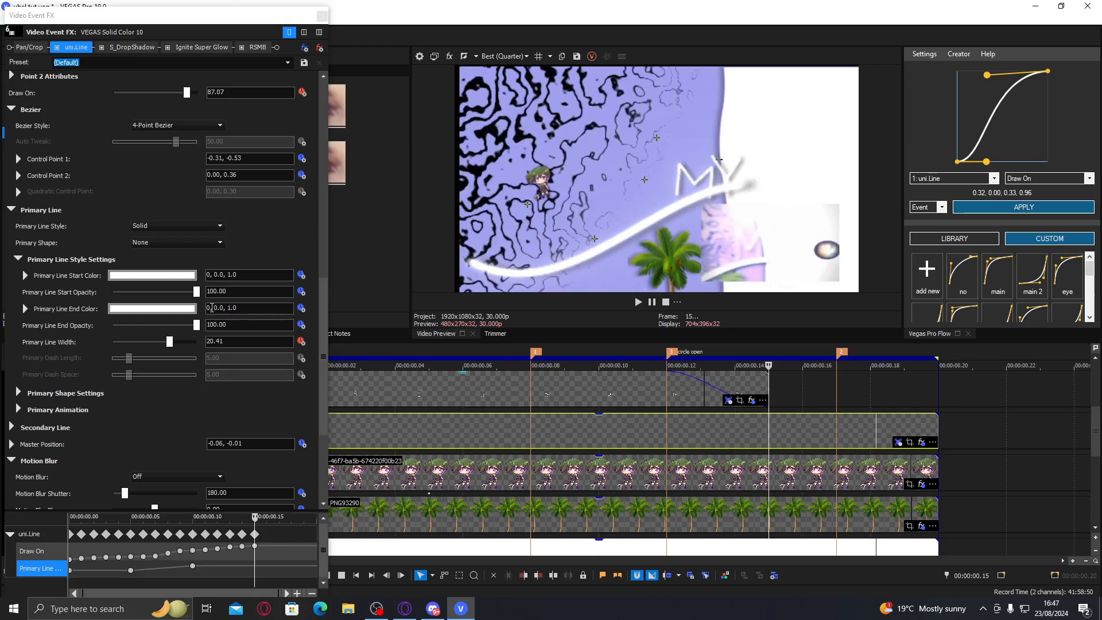
drag(170, 342, 159, 345)
- Shape the easing curve to 0.58, 0.01, 0.33, 0.96 and apply it to the Primary Line Width between frames 5 and 10 and frames 10 and 15
click(449, 434)
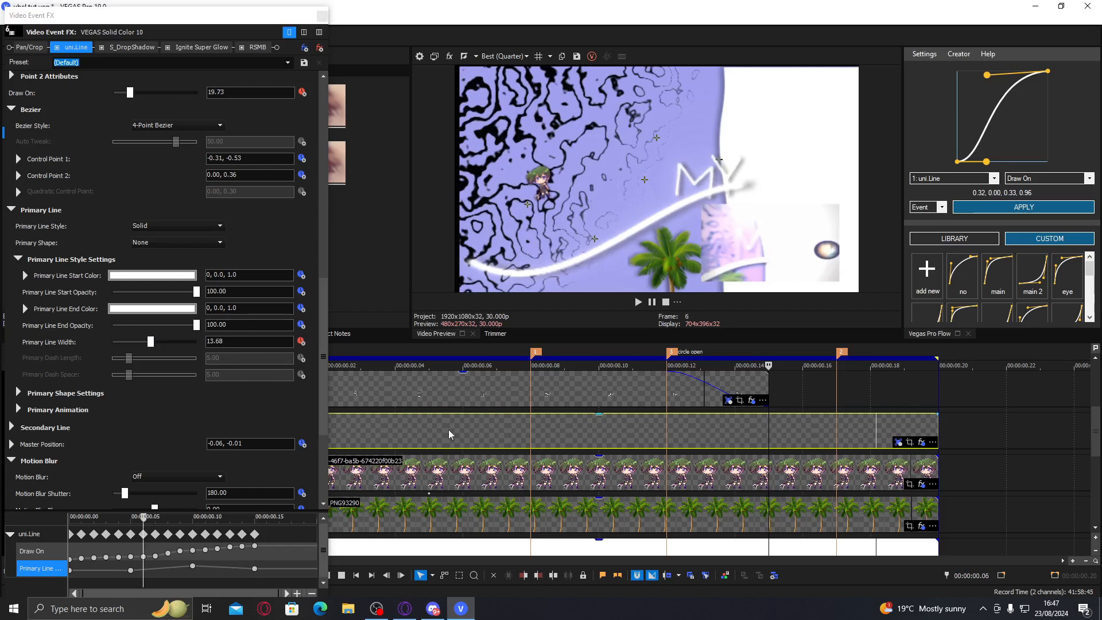
drag(986, 162, 1009, 162)
click(993, 207)
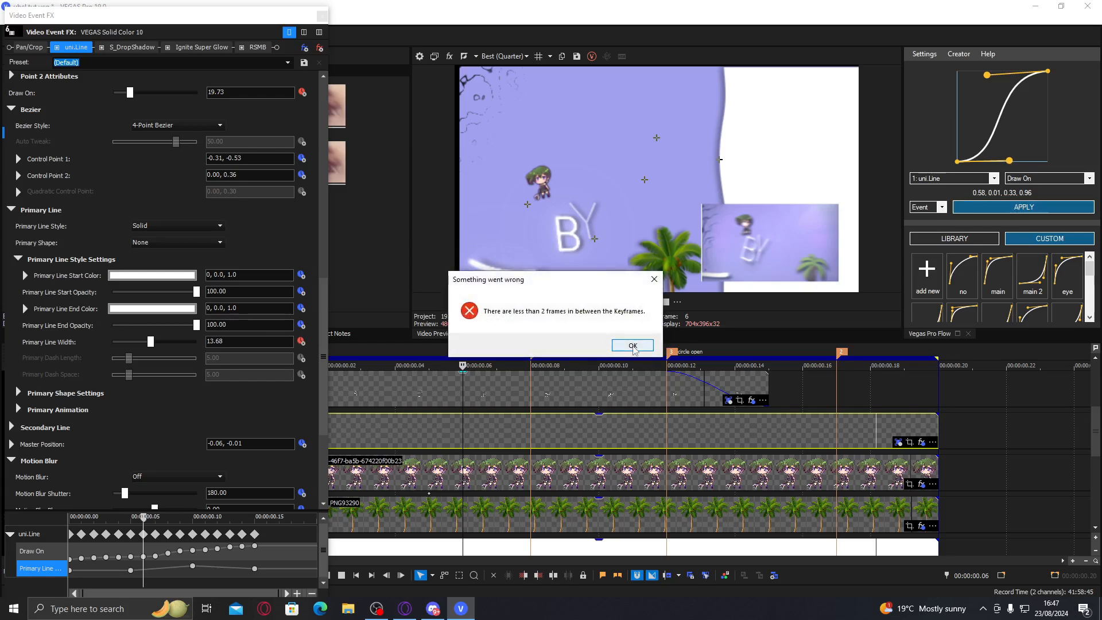
click(633, 346)
click(1088, 178)
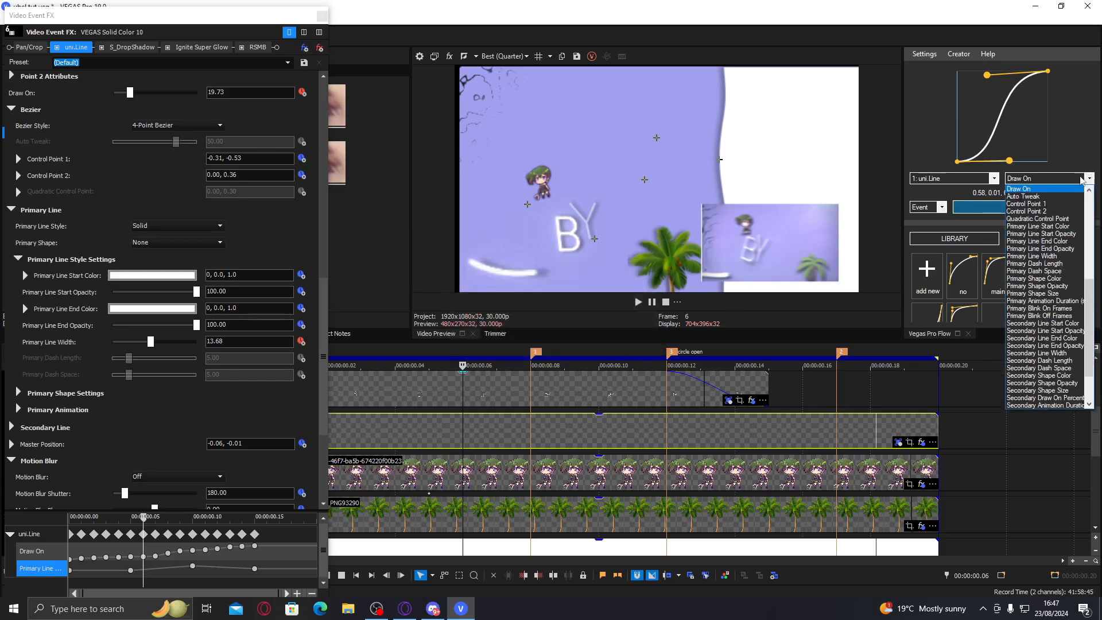
click(1044, 256)
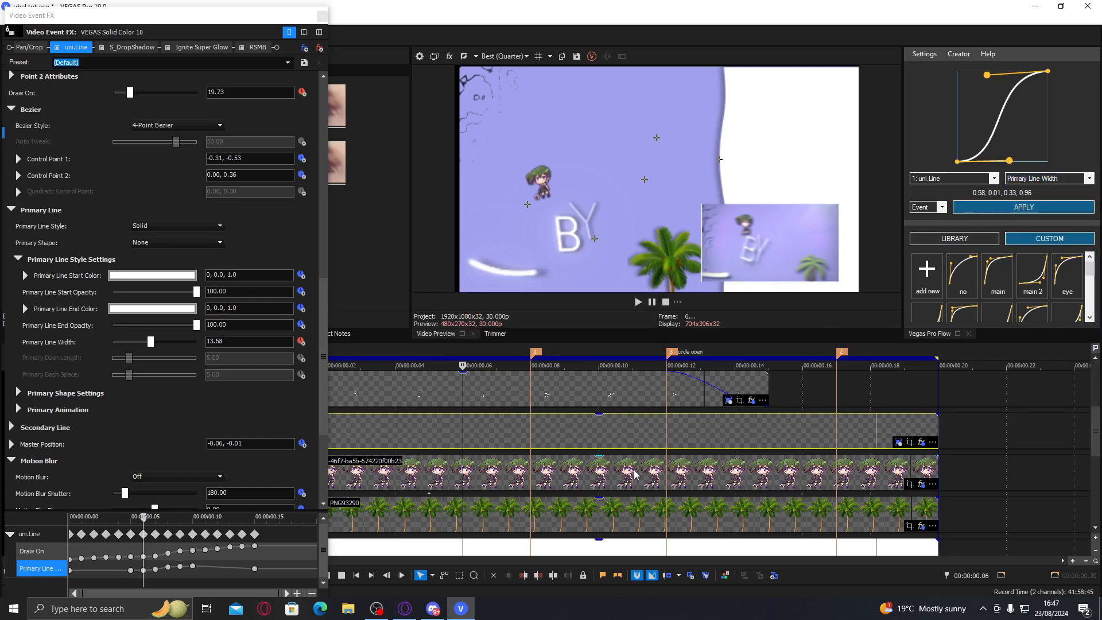
click(666, 432)
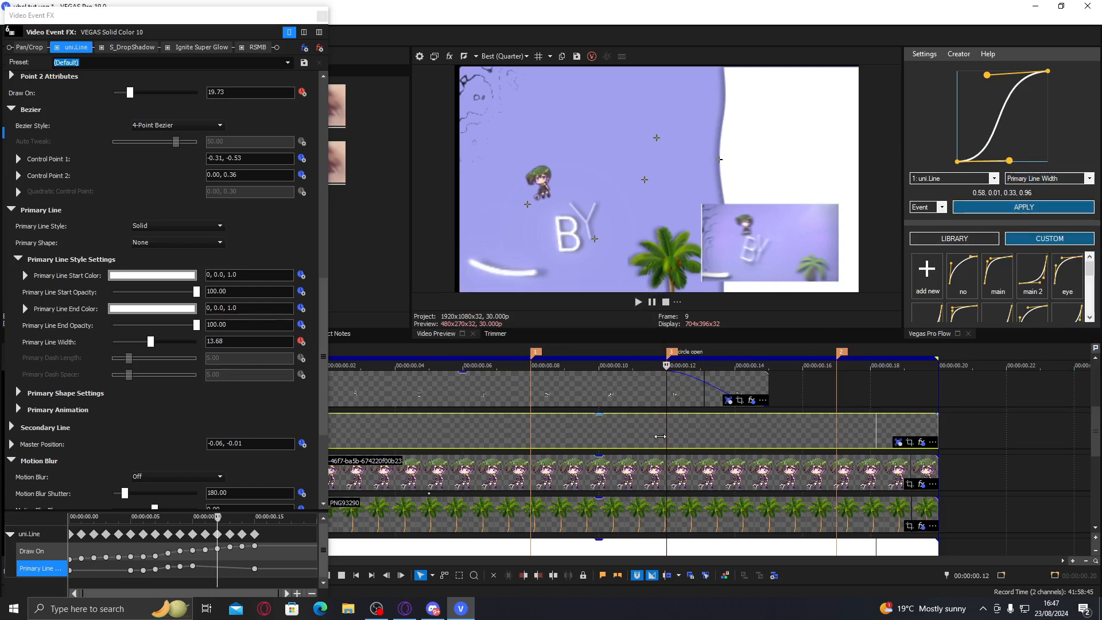
click(1038, 208)
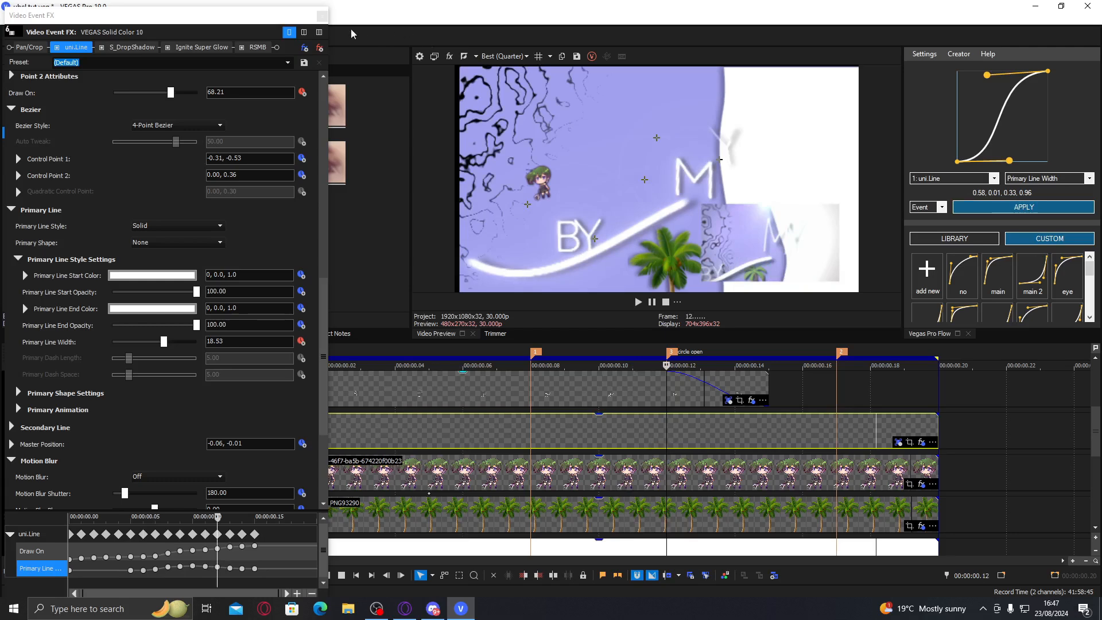
click(323, 16)
- Save the project and scrub between frames 5 and 11 to review the line and titles
drag(666, 437, 430, 425)
key(ctrl+s)
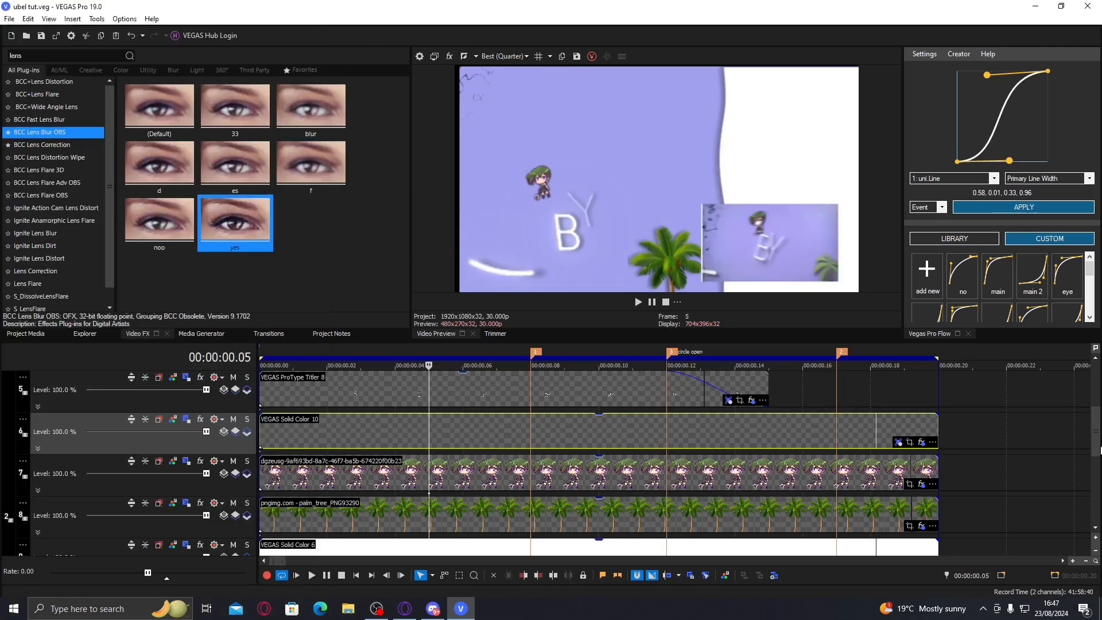
drag(1093, 444, 1091, 425)
drag(429, 428, 631, 421)
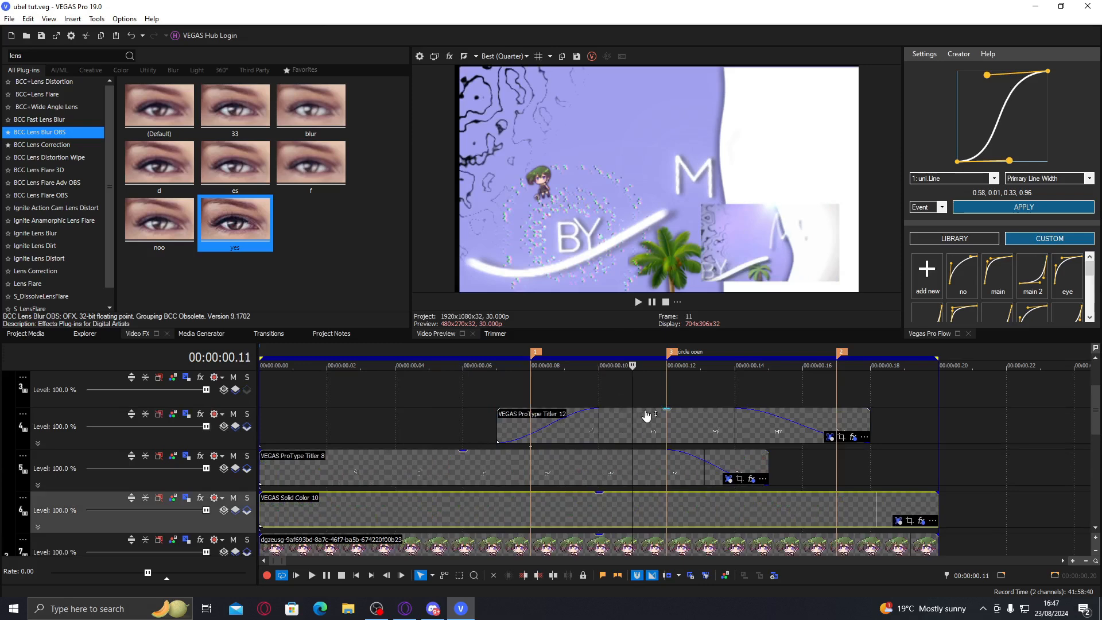
- Set the Ignite Super Glow Radius to about 0.75 on track 5's BY title
click(854, 437)
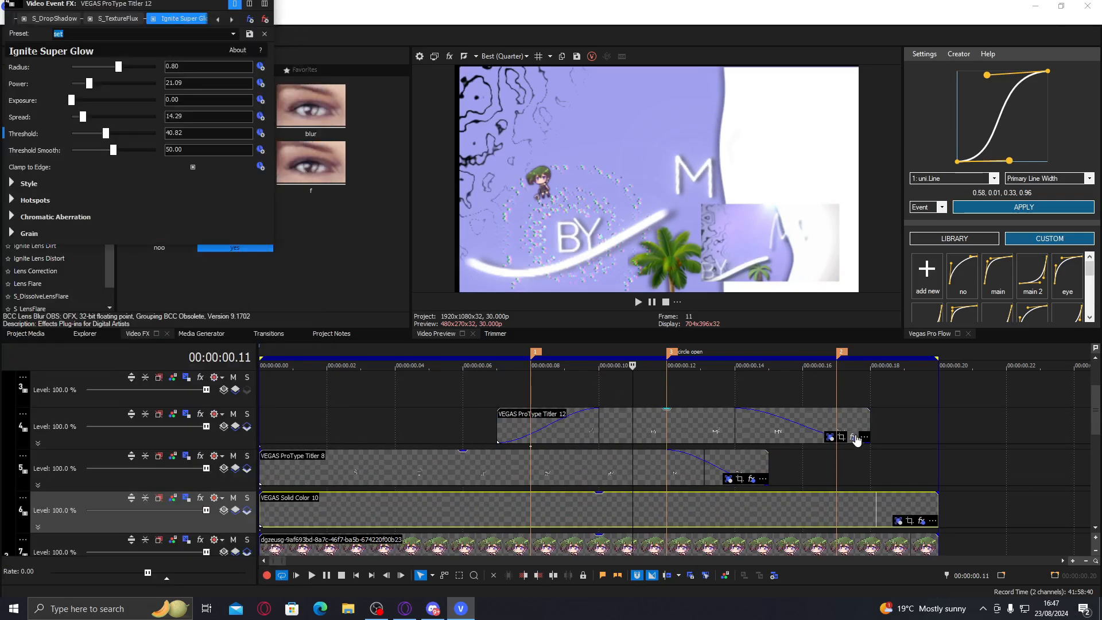
click(751, 479)
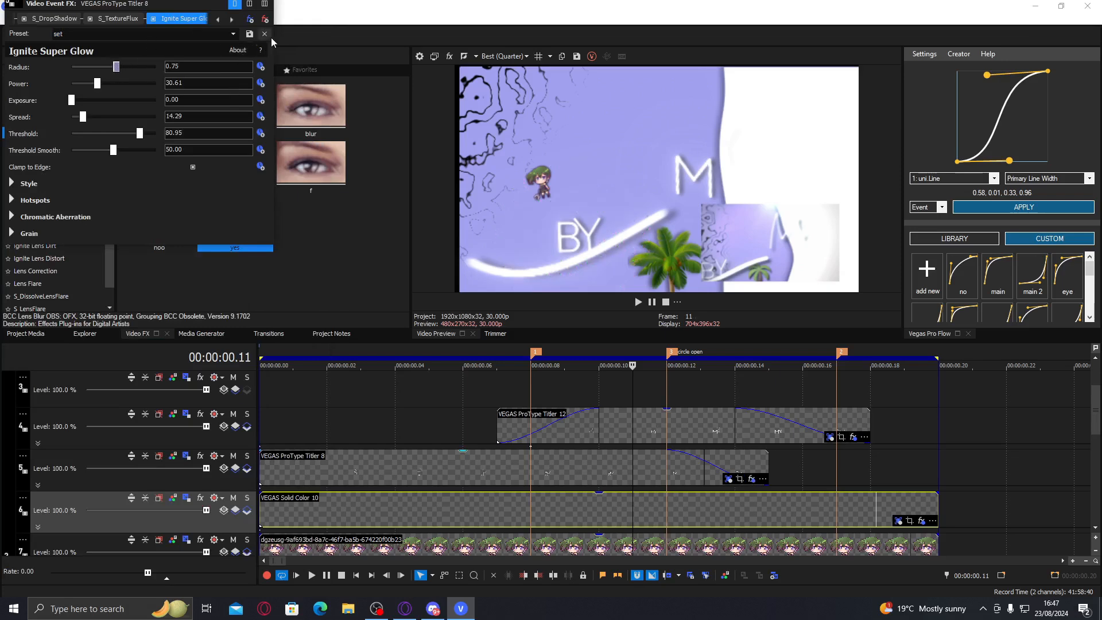
drag(257, 1, 250, 23)
click(253, 8)
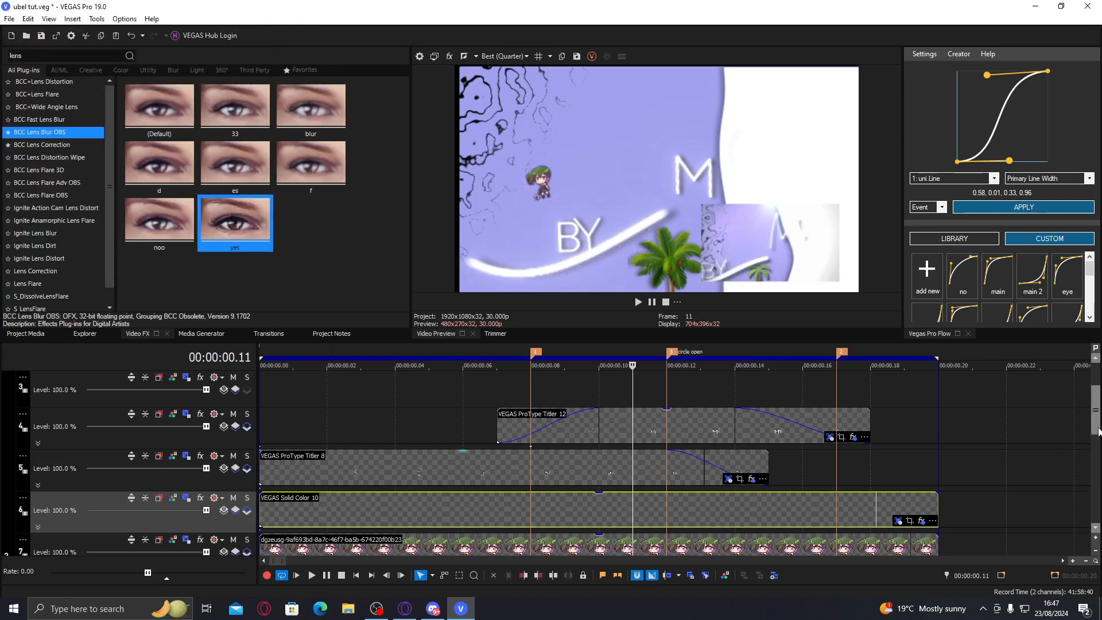
- Scrub the timeline from frame 2 to frame 16 to review the titles, line and plasma reveal
drag(1095, 416, 1095, 379)
click(335, 426)
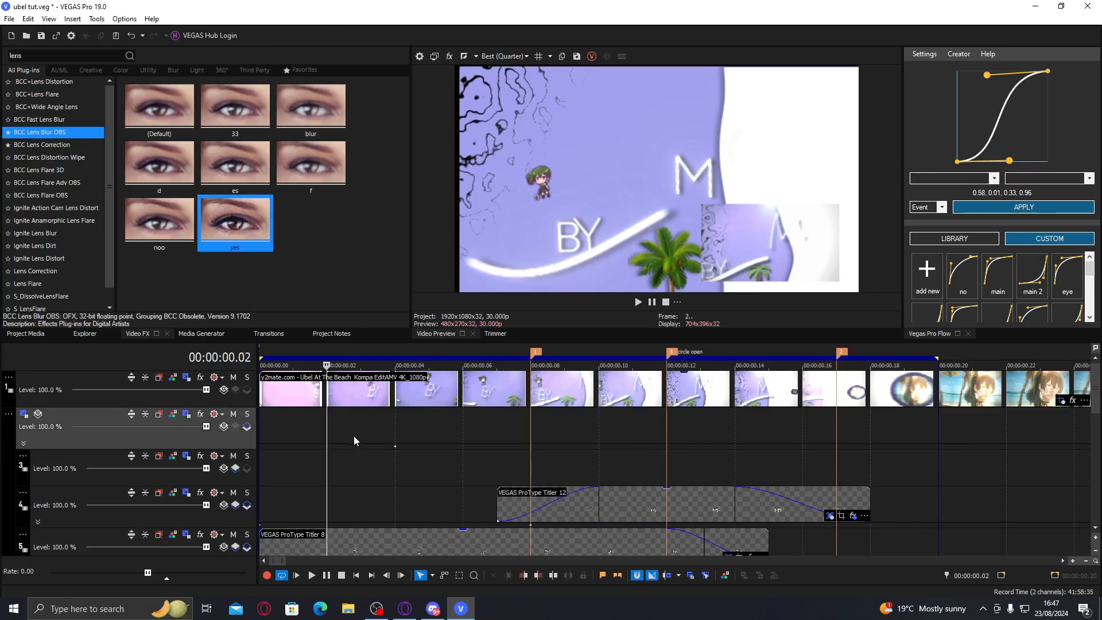
drag(325, 431, 802, 441)
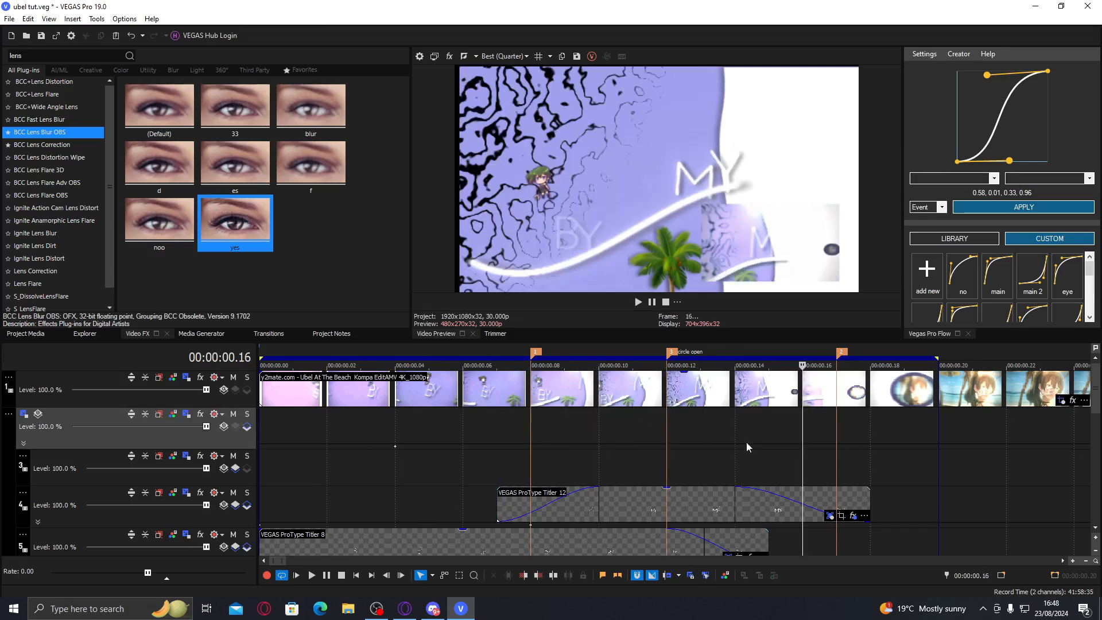
- Insert three empty video tracks above the parent track that holds the scene's layers
right_click(286, 437)
click(344, 293)
right_click(316, 431)
click(350, 289)
right_click(342, 425)
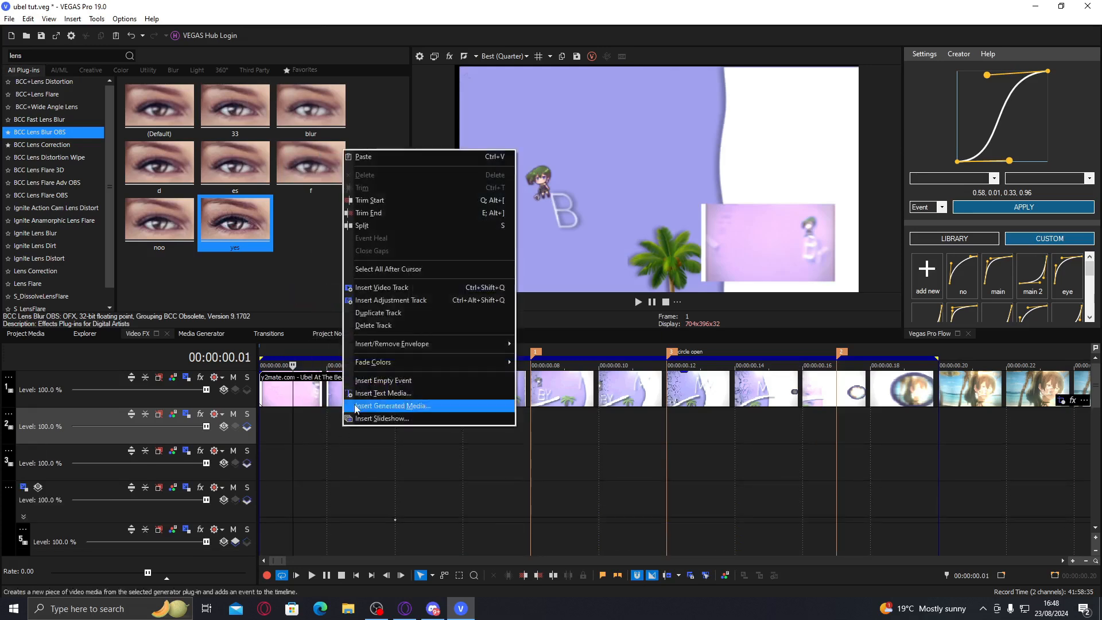
click(367, 287)
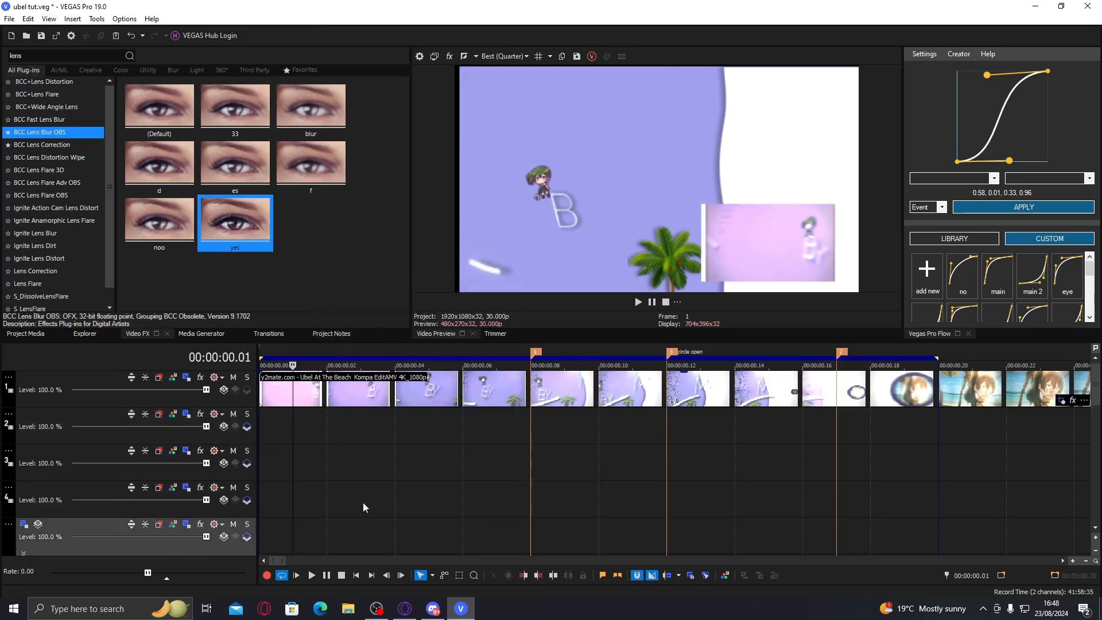
- Nest tracks 5, 4 and 3 each as a compositing child of the track directly above, with track 2 as the outermost parent
scroll(318, 513, down, 1)
drag(1095, 400, 1092, 516)
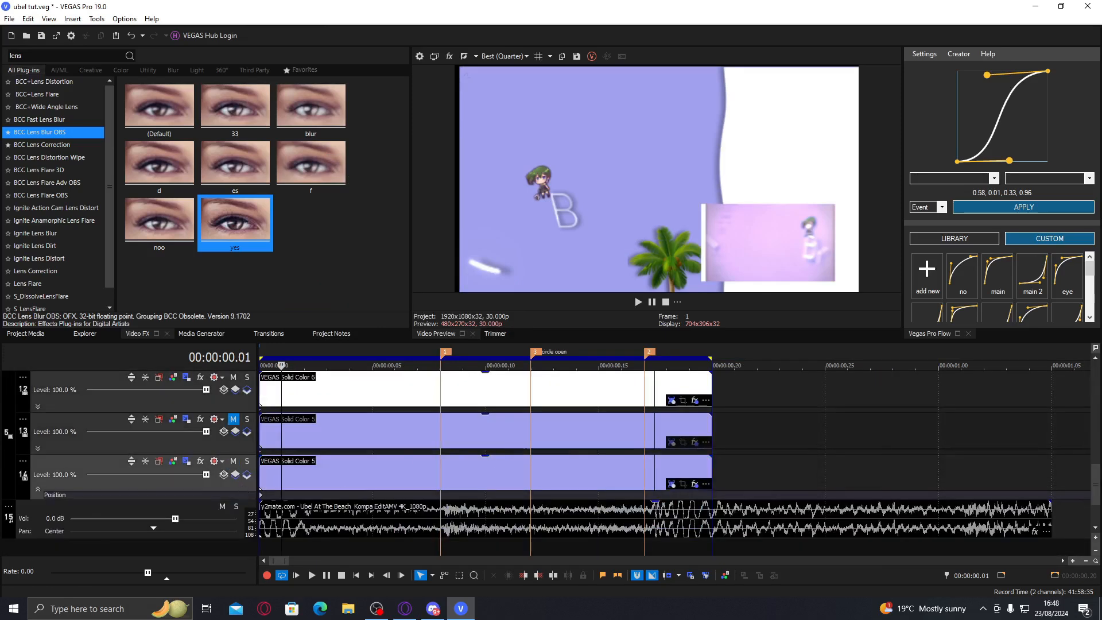
scroll(350, 483, up, 5)
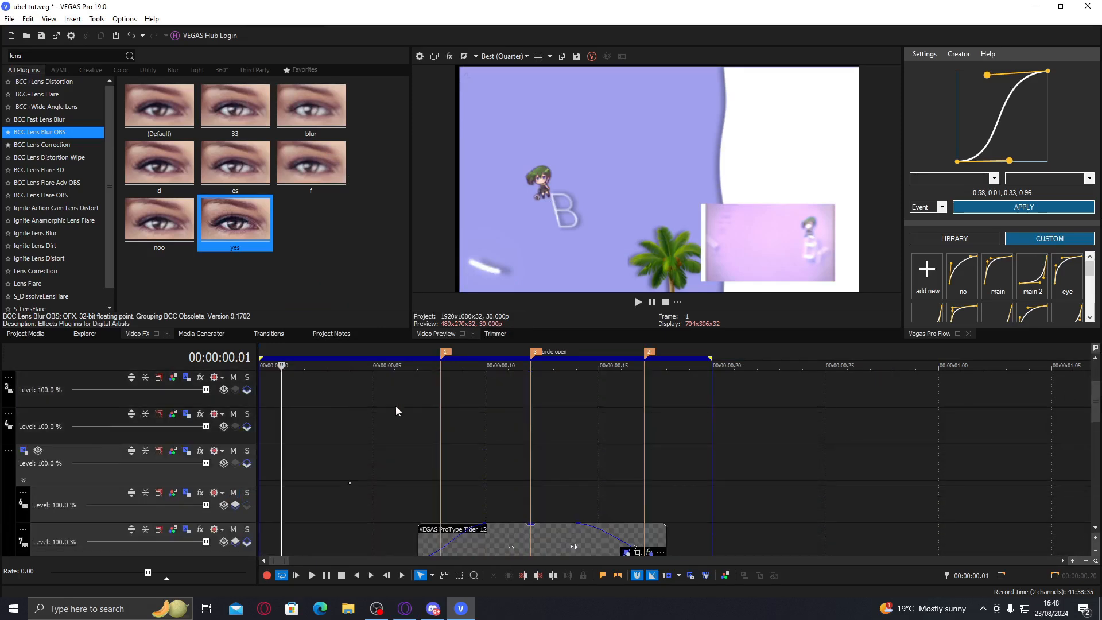
click(251, 466)
click(230, 441)
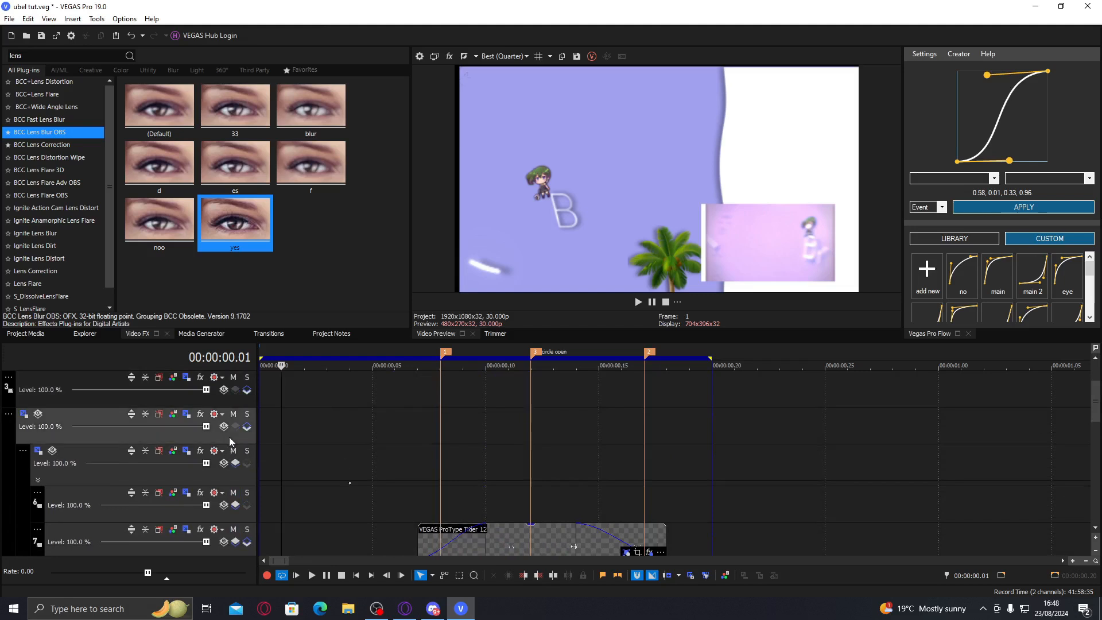
click(247, 432)
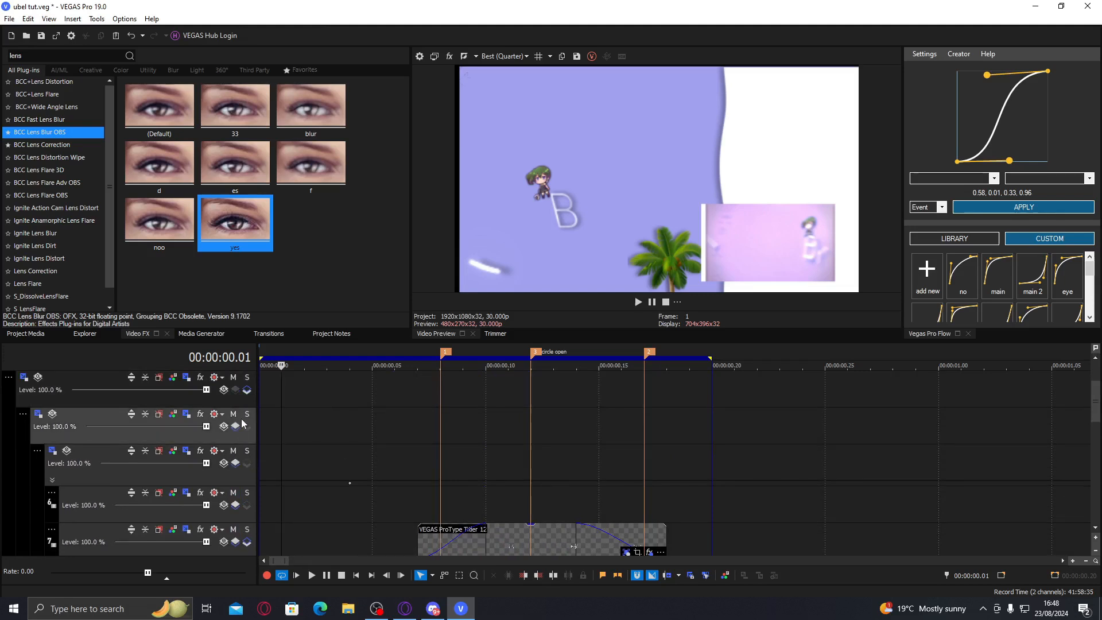
click(225, 399)
click(250, 388)
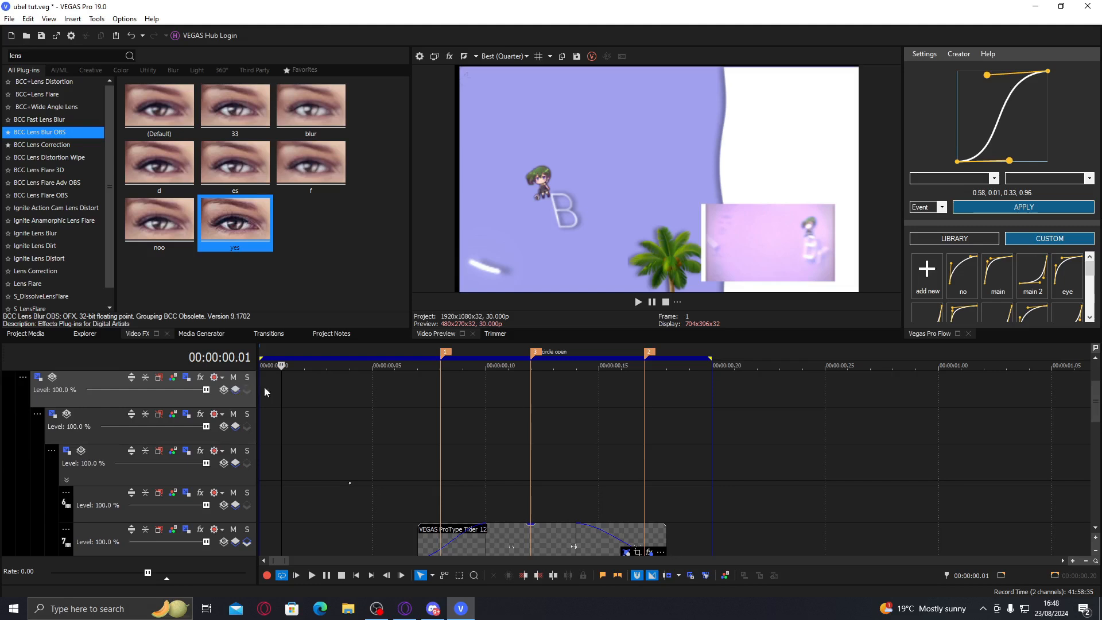
- Set nested track 3's compositing mode to 3D Source Alpha and save the project
drag(1095, 408, 1094, 380)
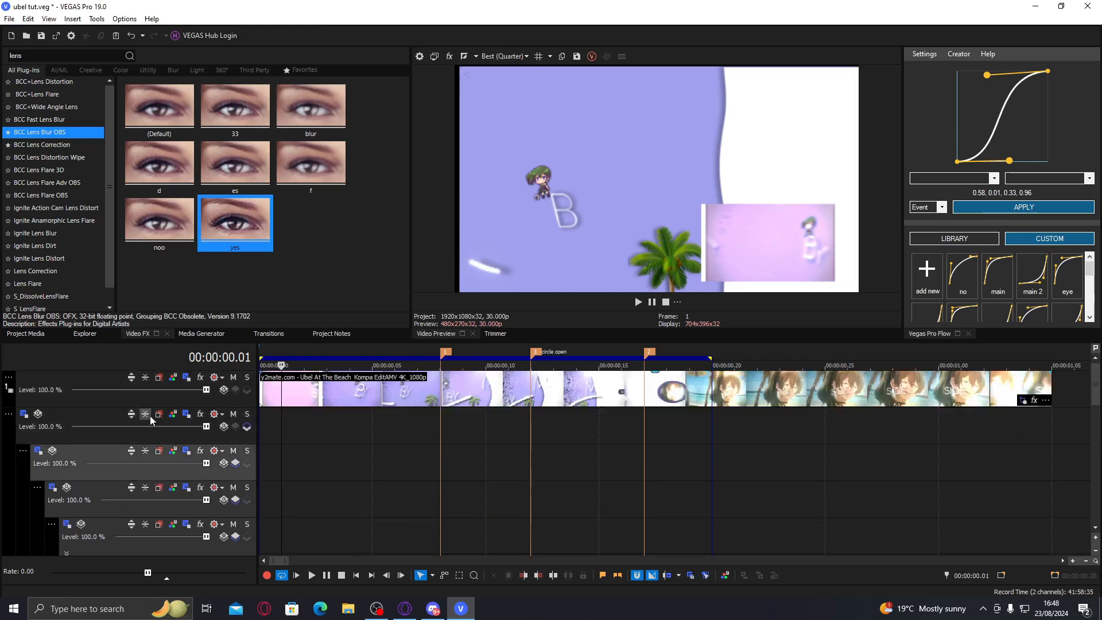
click(224, 466)
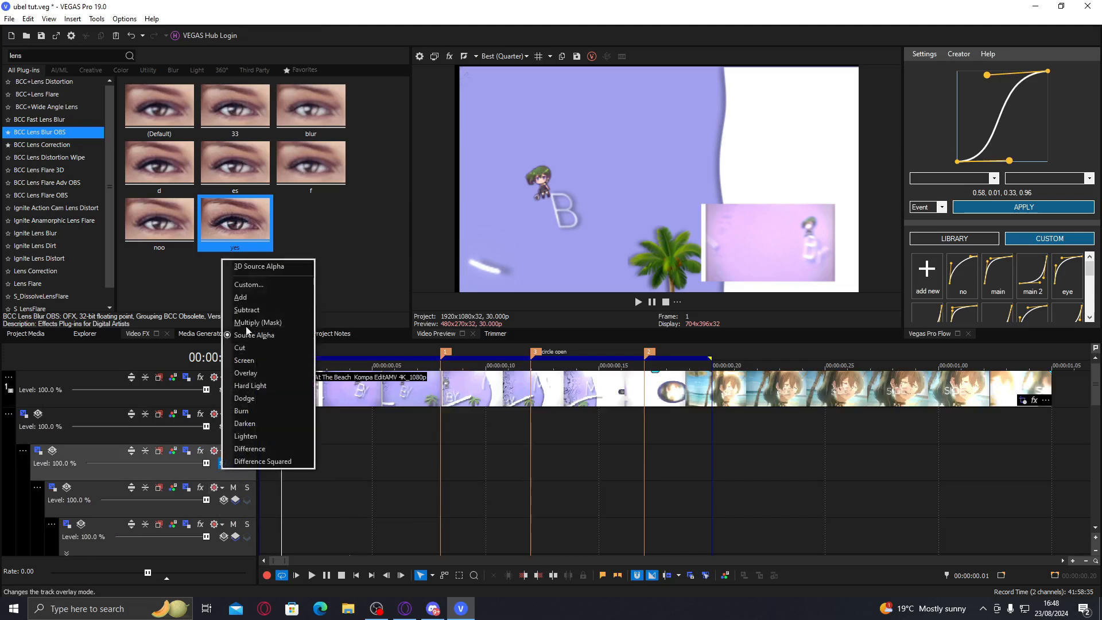
click(260, 266)
click(241, 441)
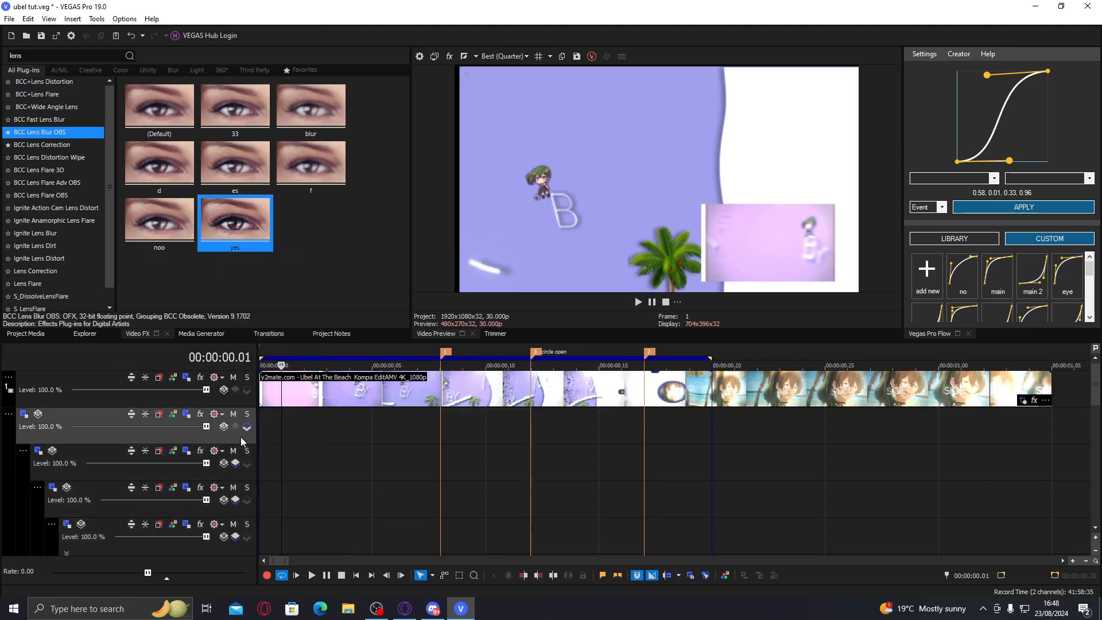
click(219, 430)
click(171, 446)
drag(284, 428, 411, 443)
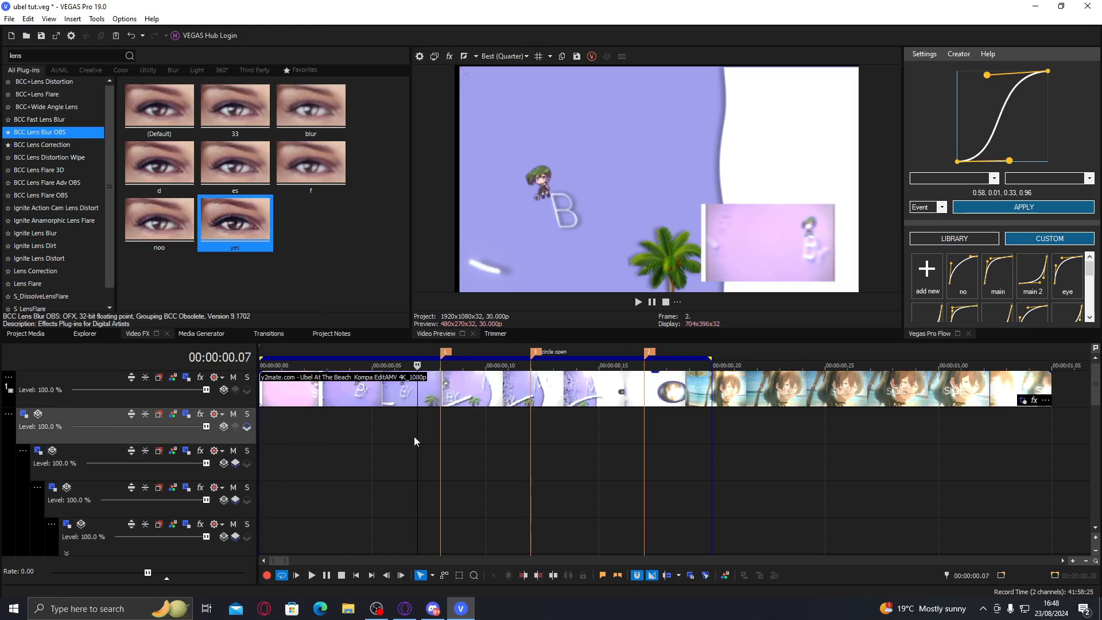
key(ctrl+s)
- Scale track 5's parent motion keyframe at frame 4 to about 1,729 and reposition it to about X 1,019, Y 252
drag(1095, 395, 1089, 423)
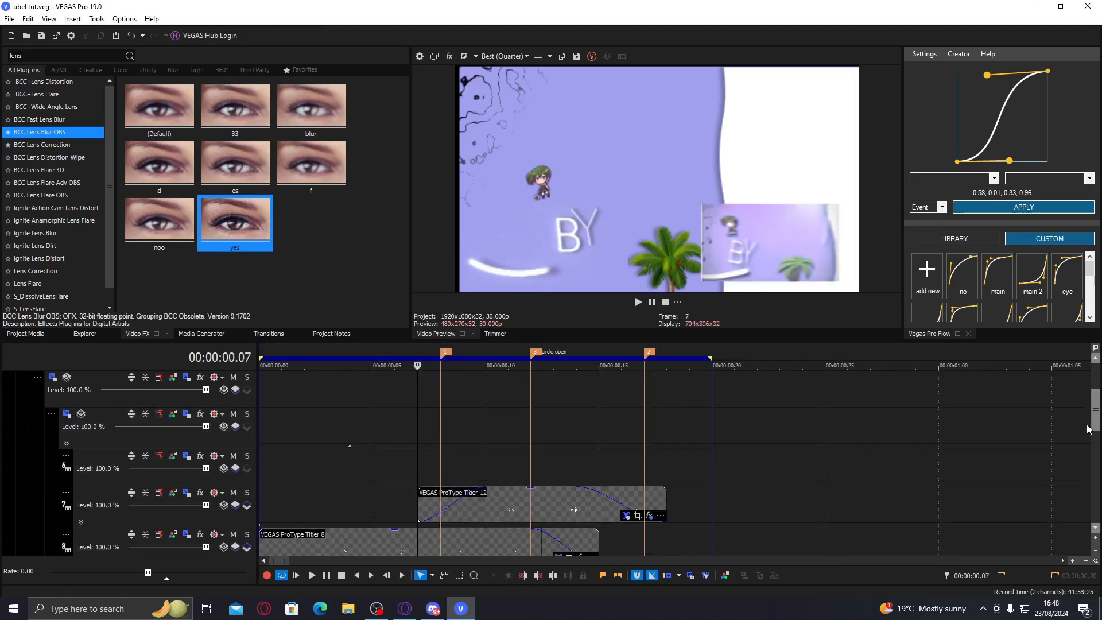
click(350, 452)
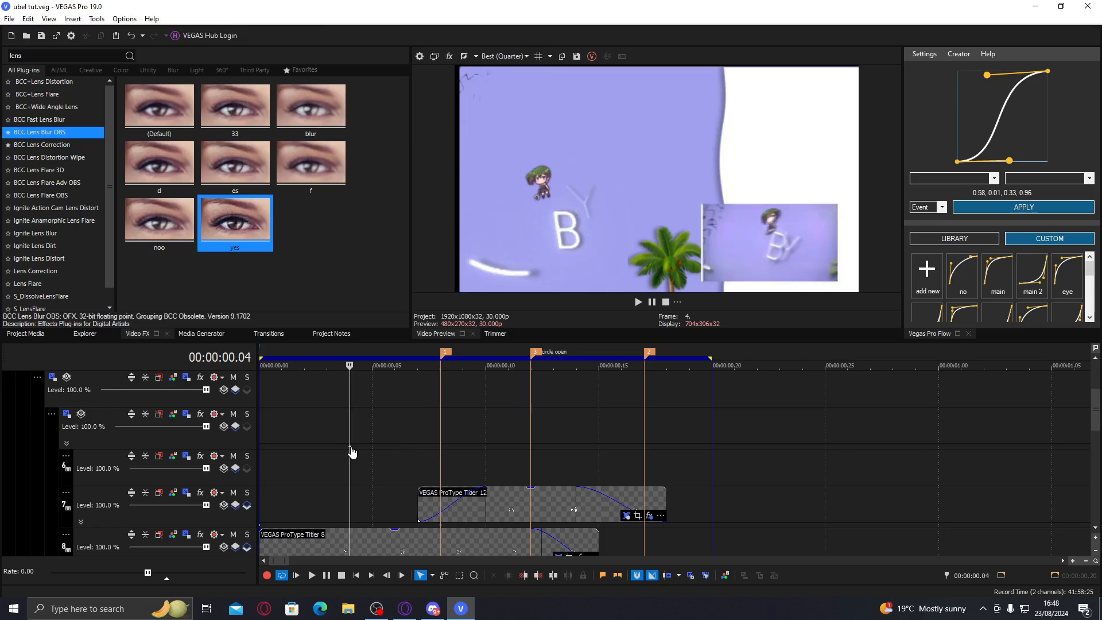
double_click(350, 452)
click(66, 442)
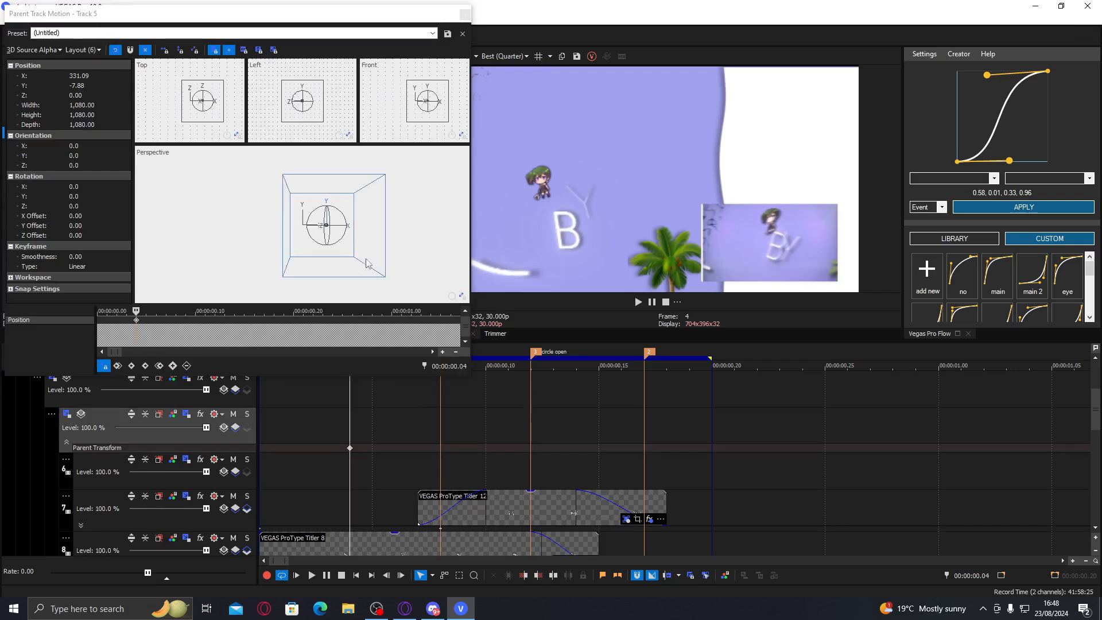
drag(385, 280, 414, 299)
drag(326, 268, 352, 258)
drag(219, 226, 170, 211)
scroll(378, 247, up, 2)
drag(392, 286, 408, 298)
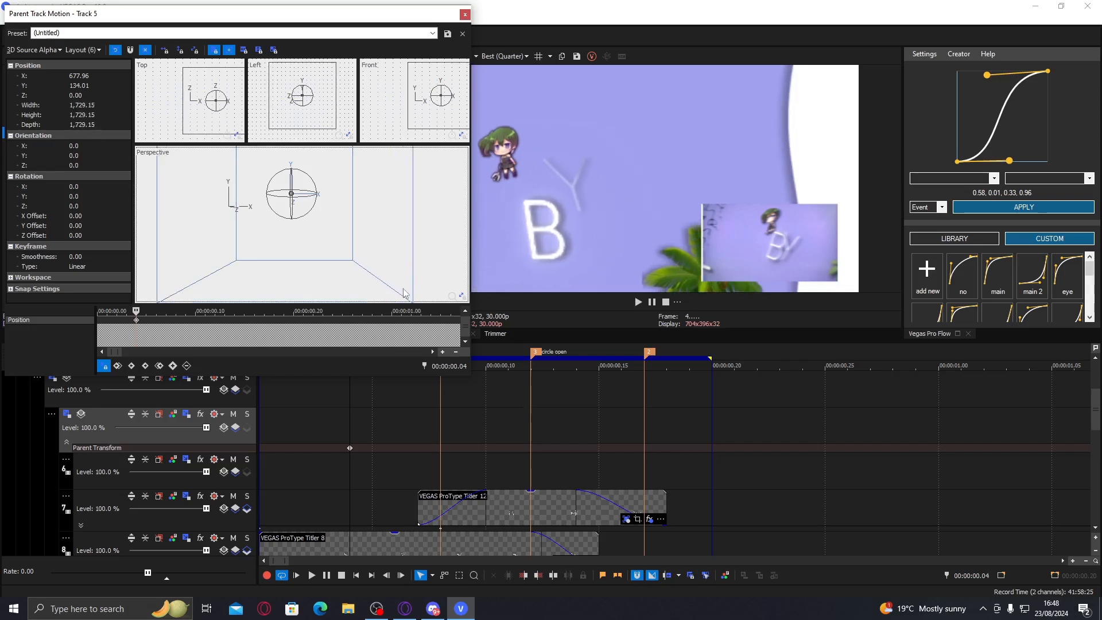
drag(319, 245, 354, 237)
- Move track 5's parent motion keyframe to frame 6 and add a frame 0 keyframe at about X 2,183, Y 84
mouse_move(349, 427)
mouse_down()
mouse_move(281, 428)
mouse_move(393, 433)
mouse_move(373, 433)
mouse_move(382, 455)
mouse_up()
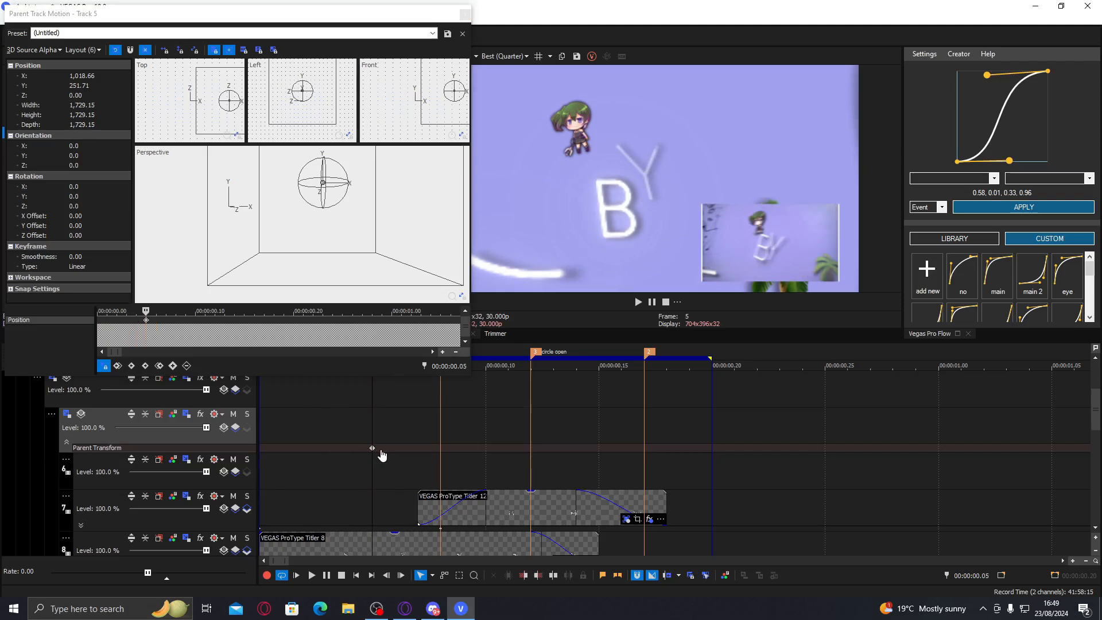
click(279, 448)
click(268, 447)
drag(335, 237, 443, 252)
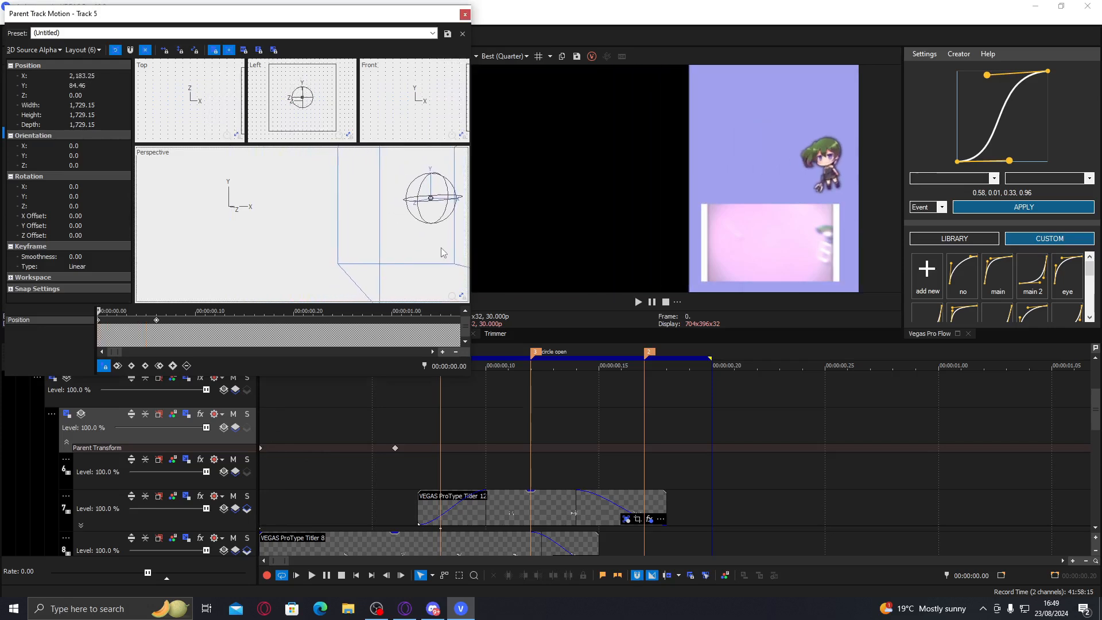
click(465, 14)
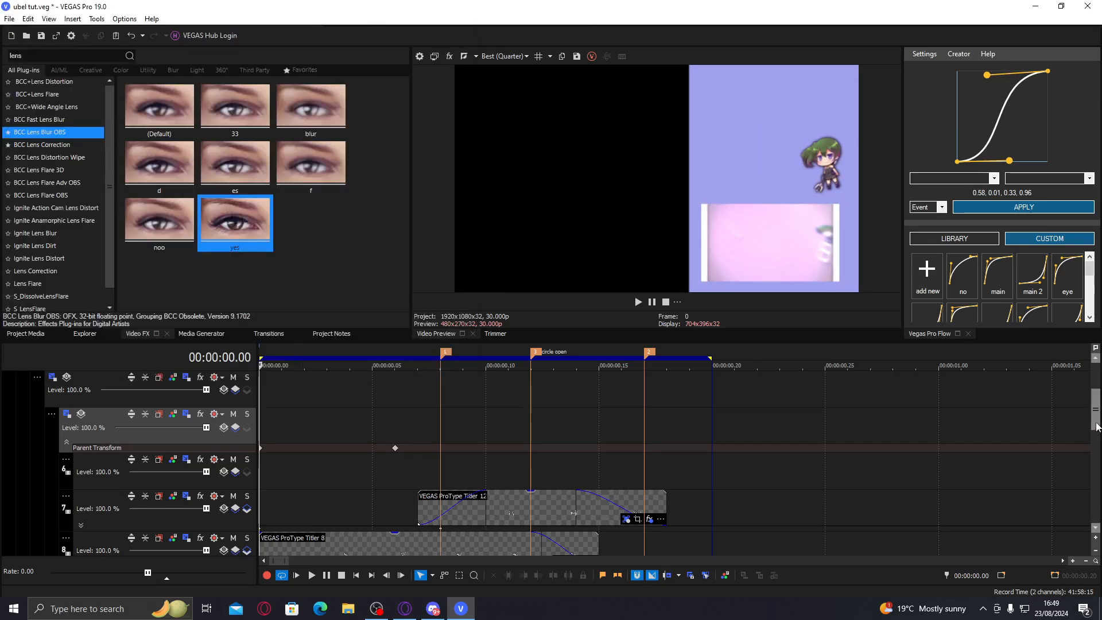
- Unmute the purple solid on track 13 and shift its track motion to about X -2,223 to fill the empty area beside the background
scroll(1095, 430, down, 5)
click(245, 516)
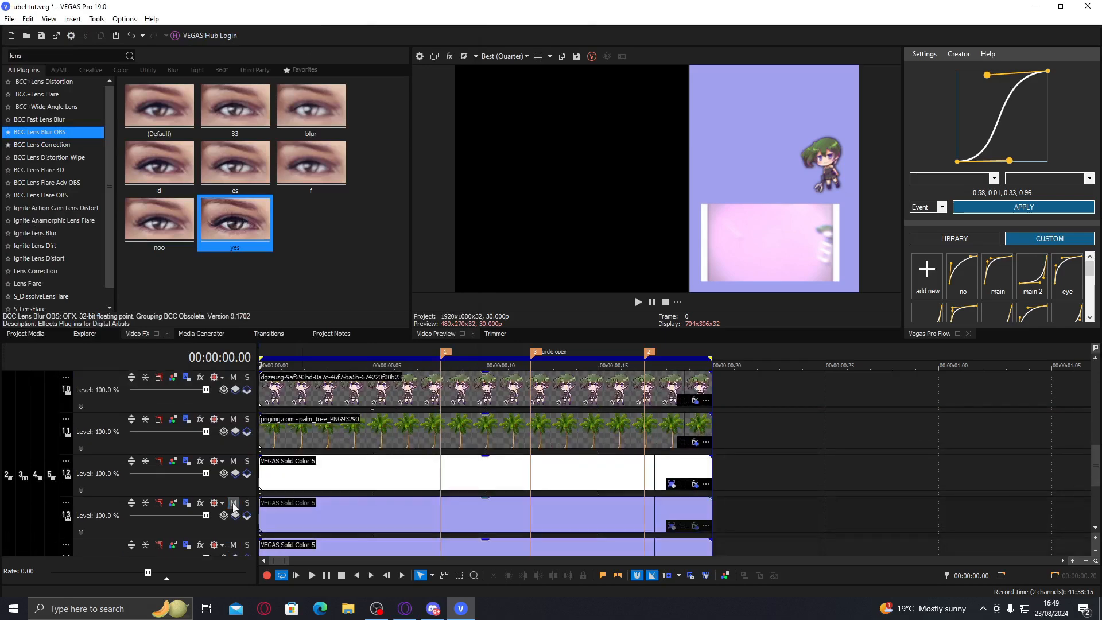
drag(217, 249, 205, 251)
key(Left)
key(Left)
key(Left)
key(Left)
key(Left)
key(Left)
key(Left)
key(Left)
key(Left)
key(Left)
key(Left)
key(Left)
key(Left)
key(Left)
key(Left)
key(Left)
key(Left)
key(Left)
key(Left)
key(Left)
key(Left)
key(Left)
key(Right)
key(Right)
key(Right)
key(Right)
key(Right)
key(Right)
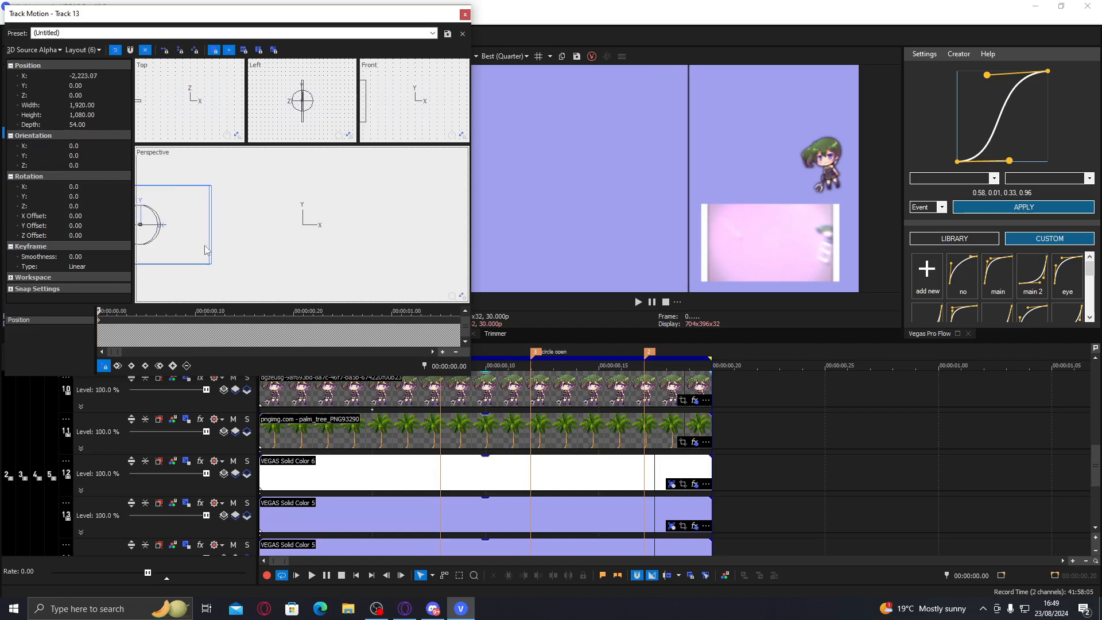
key(Left)
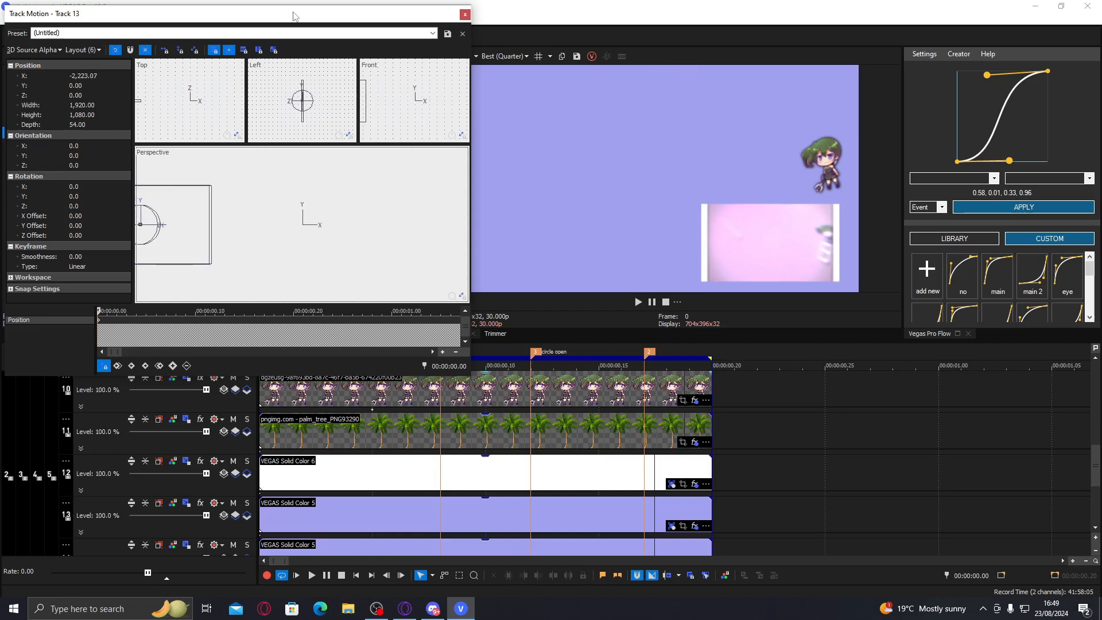
click(464, 14)
- Reposition track 5's parent motion at frame 0 to about X 2,546, Y 45
scroll(1096, 476, up, 5)
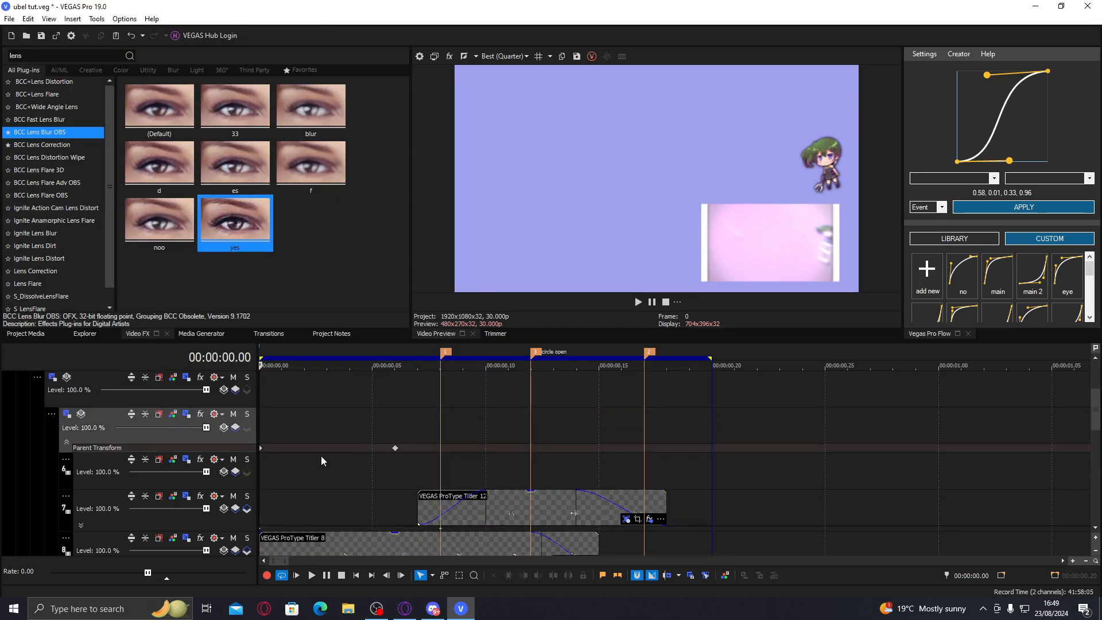
double_click(260, 447)
drag(377, 237, 400, 273)
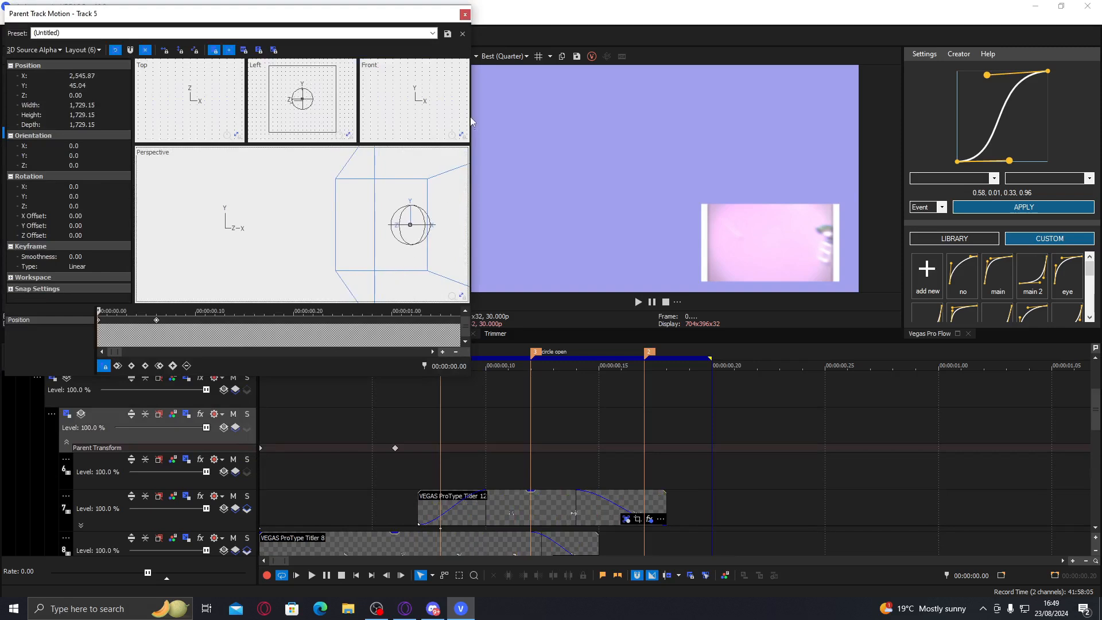
click(465, 14)
- Adjust track 5's second parent motion keyframe to about X 1,027, Y 331 and size 1,827, and move it to frame 7
click(288, 416)
click(317, 416)
click(347, 420)
click(370, 421)
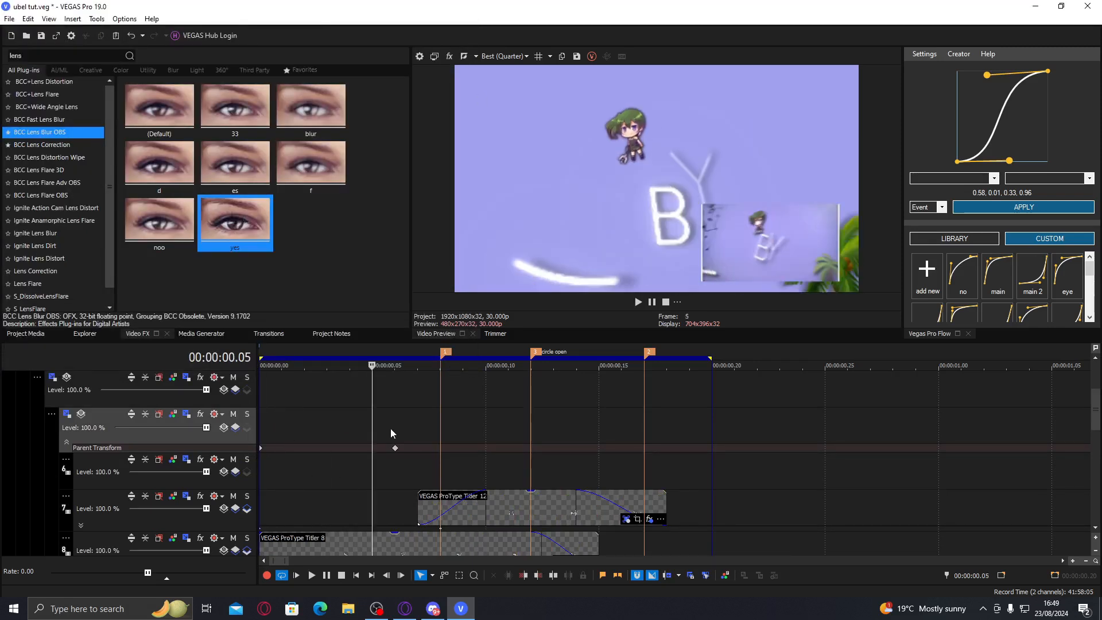
double_click(395, 447)
drag(348, 223, 367, 225)
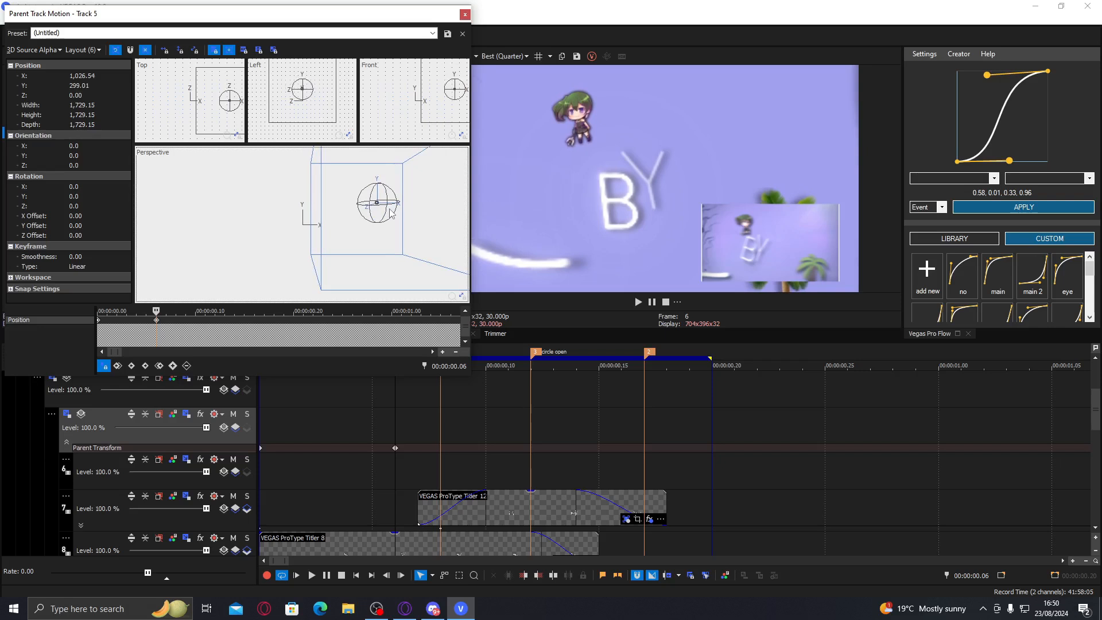
drag(321, 290, 307, 290)
drag(357, 265, 362, 264)
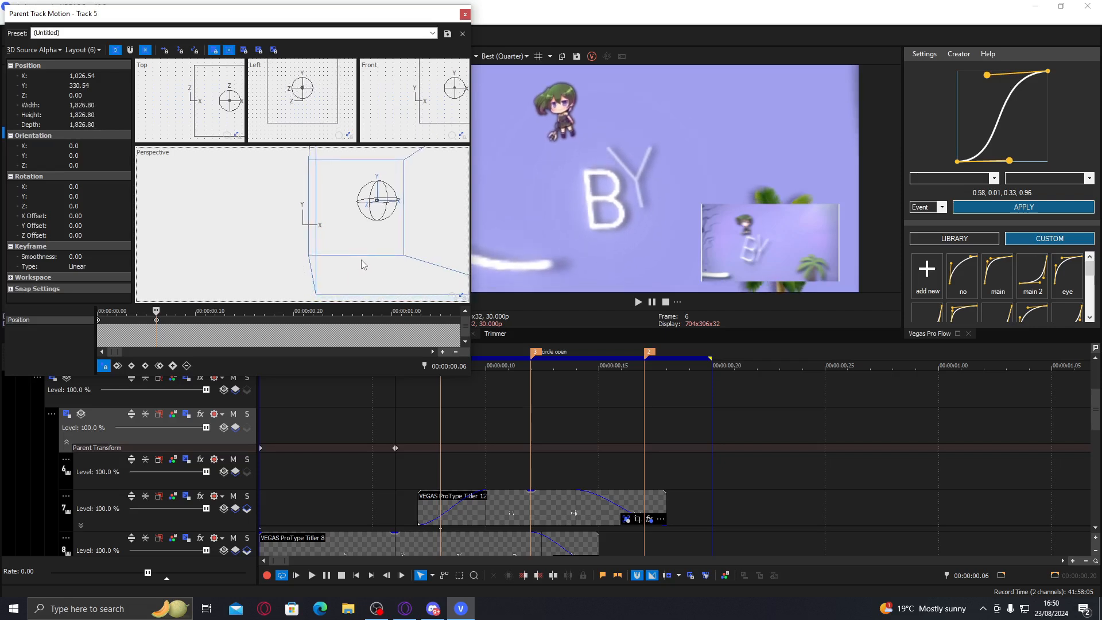
click(465, 14)
drag(394, 448, 417, 448)
- Rotate track 8's BY title to a Z orientation of 9.2 at its frame 6 track motion keyframe
click(1094, 527)
scroll(532, 462, down, 1)
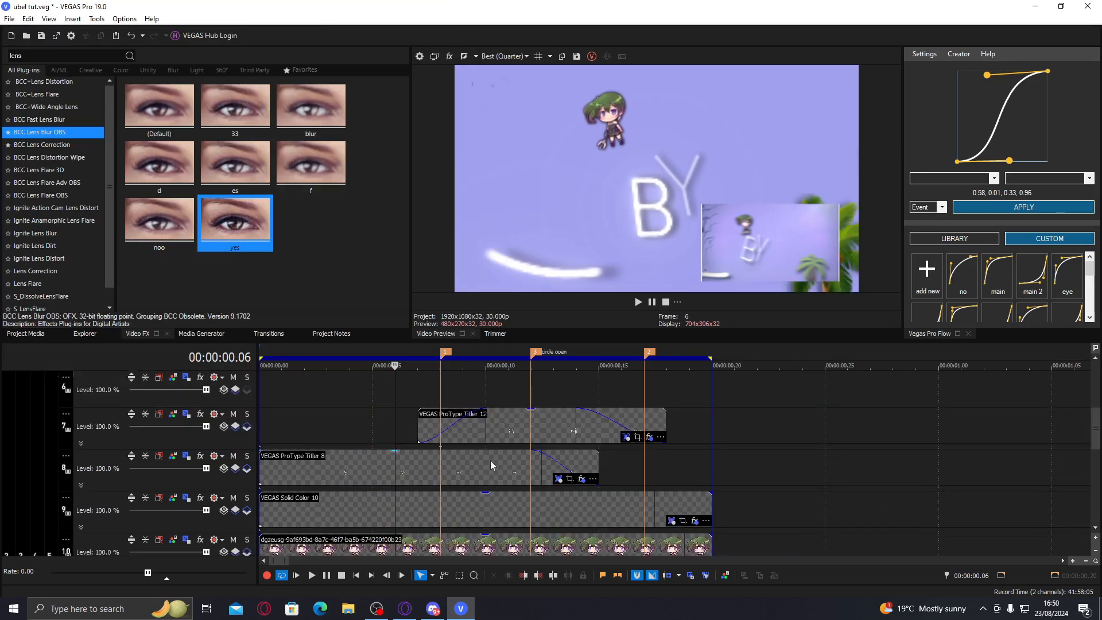
click(559, 479)
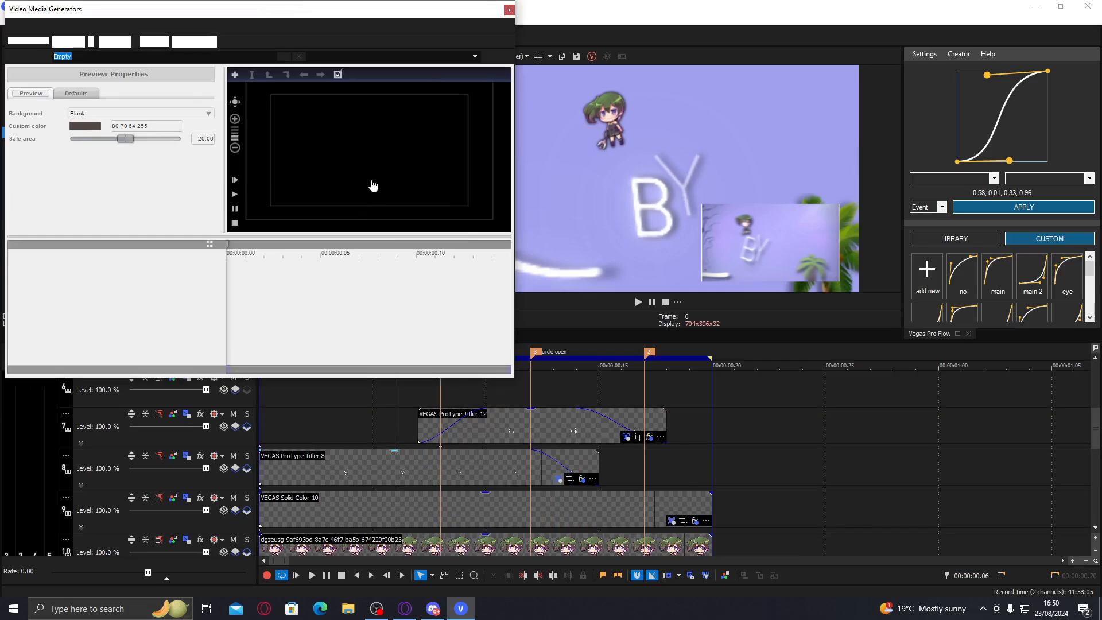
click(509, 9)
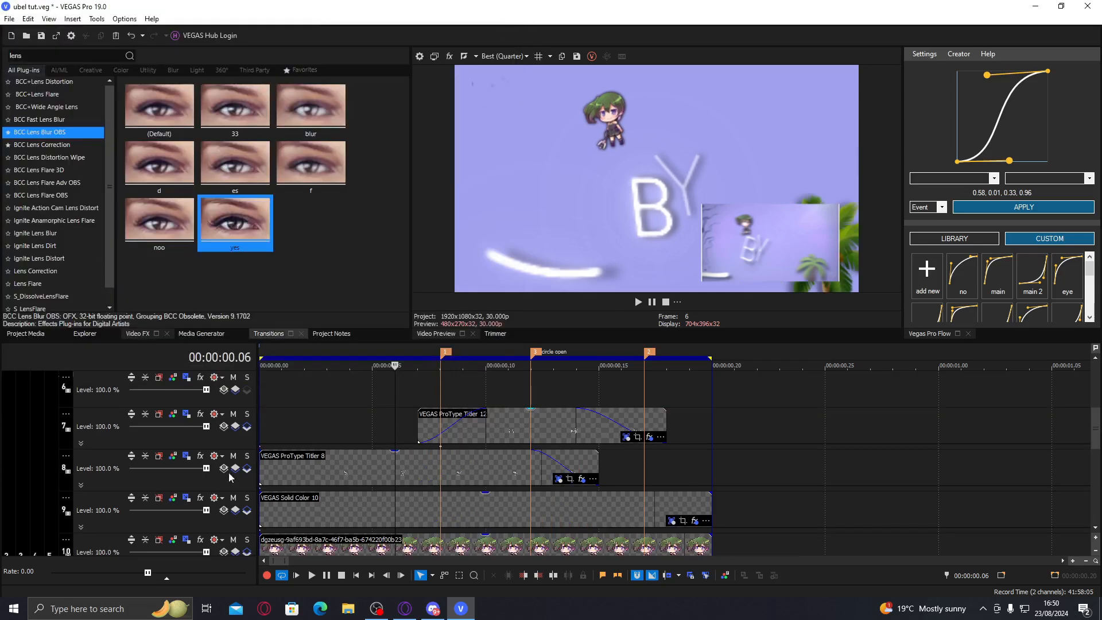
double_click(395, 489)
scroll(216, 205, up, 2)
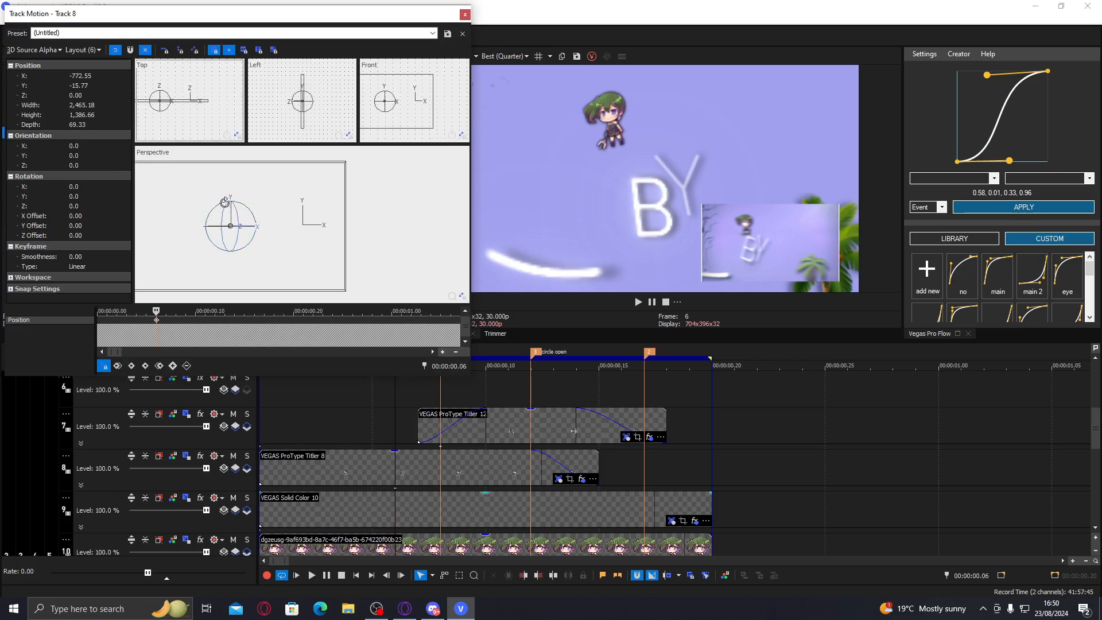
scroll(227, 203, up, 1)
drag(226, 203, 224, 202)
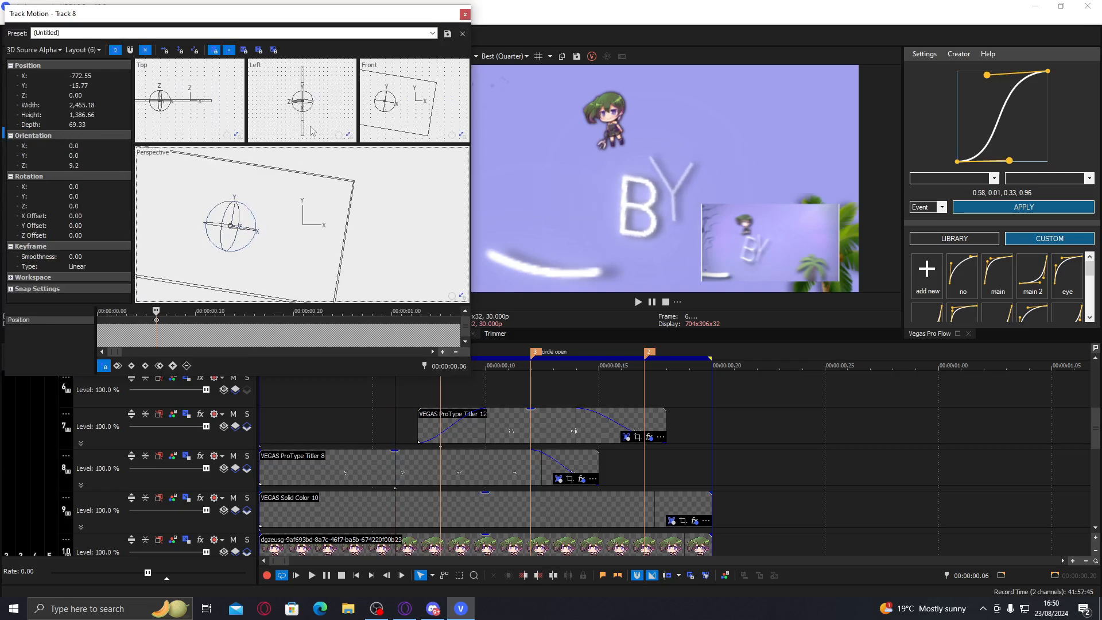
click(464, 10)
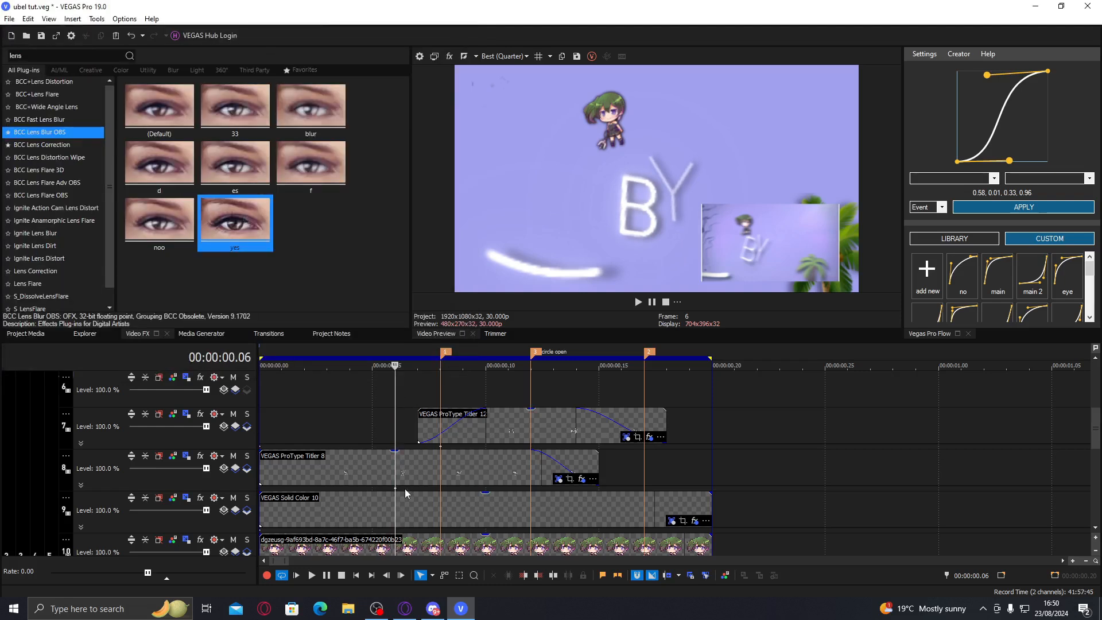
scroll(459, 427, up, 3)
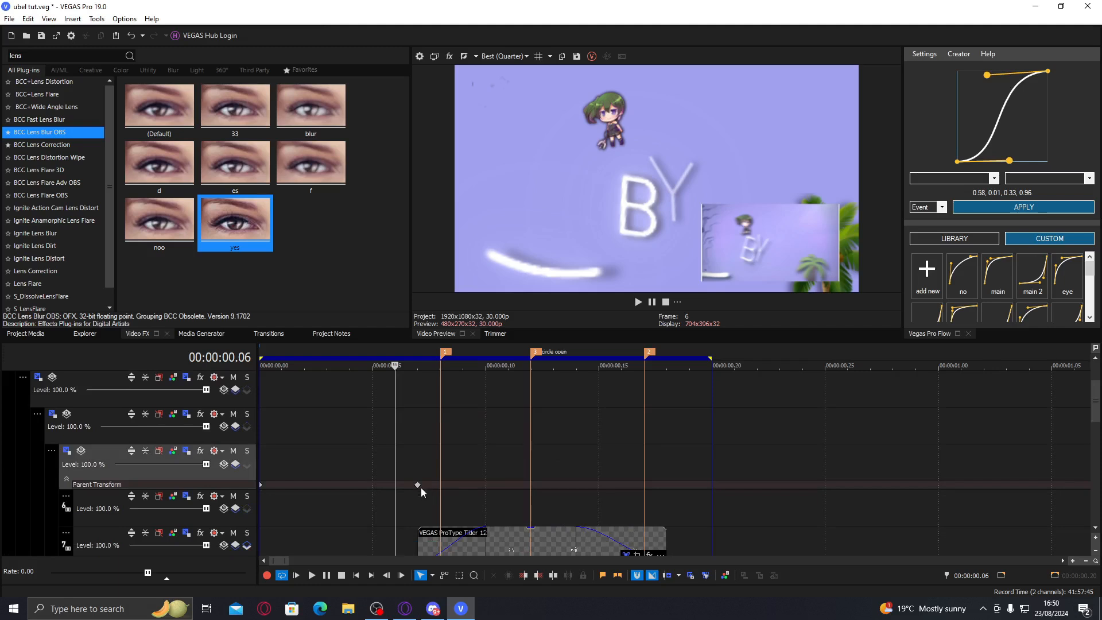
- Set the easing tool to work on the track's Parent Track Motion, with the playhead at frame 3 between track 5's keyframes
click(326, 476)
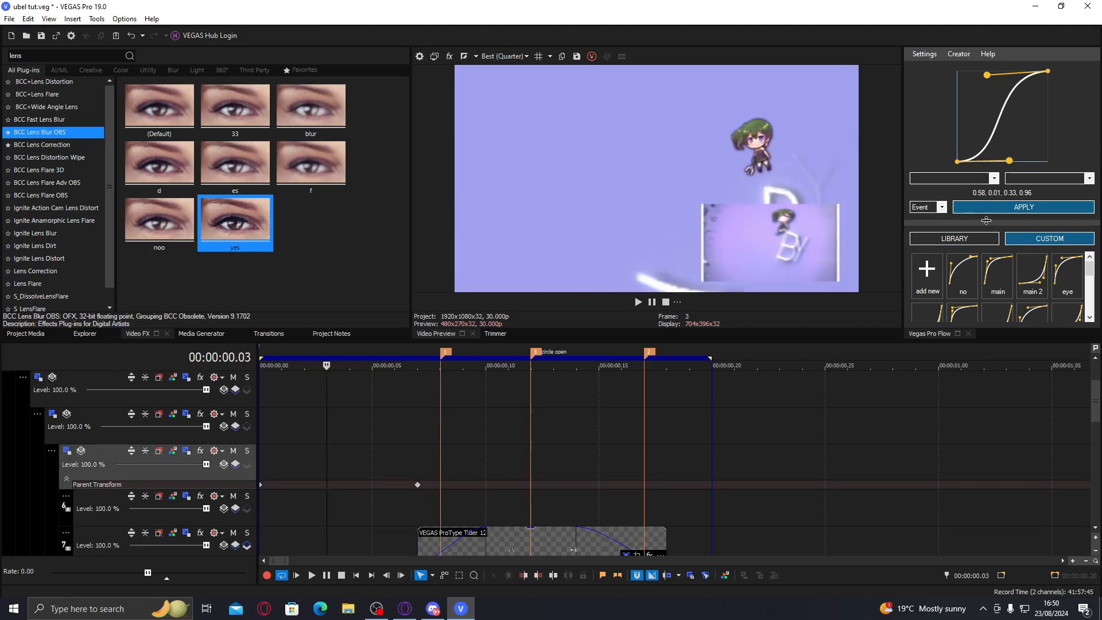
drag(986, 221, 987, 254)
click(925, 241)
click(922, 260)
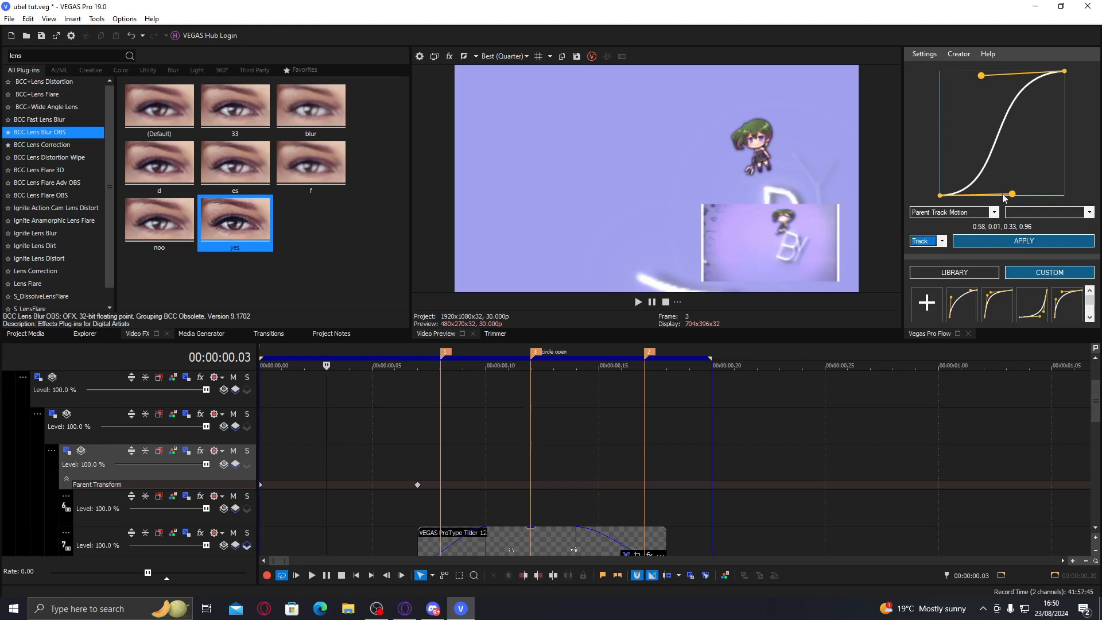
- Try easing track 5's parent motion with curve 0.06, 0.60, 0.28, 0.92, preview it, and undo the easing
drag(1011, 195, 947, 121)
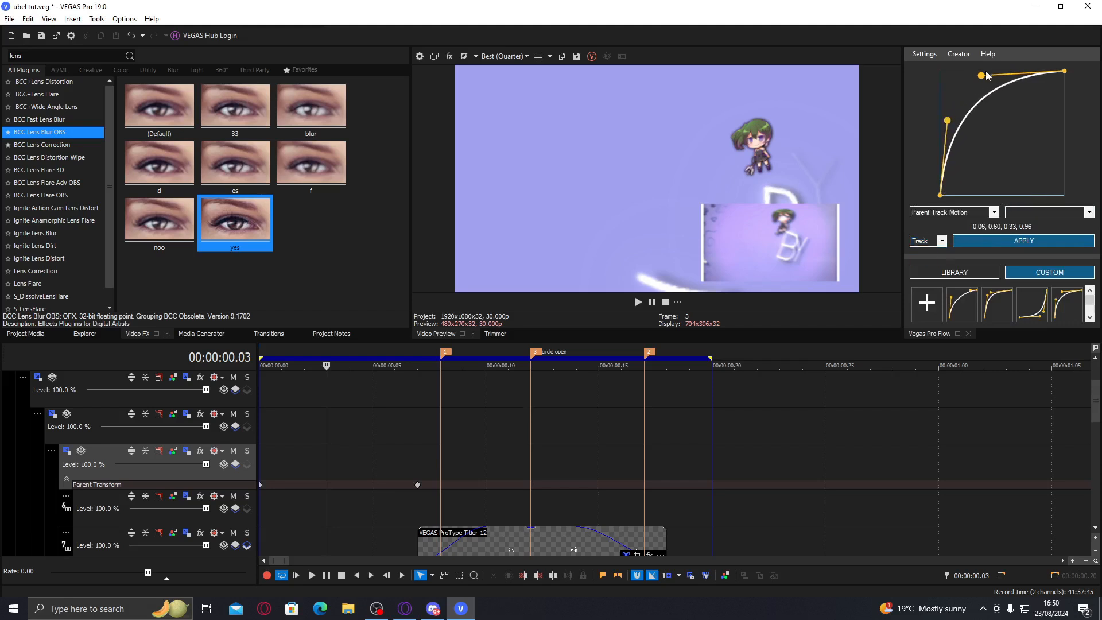
drag(982, 76, 976, 81)
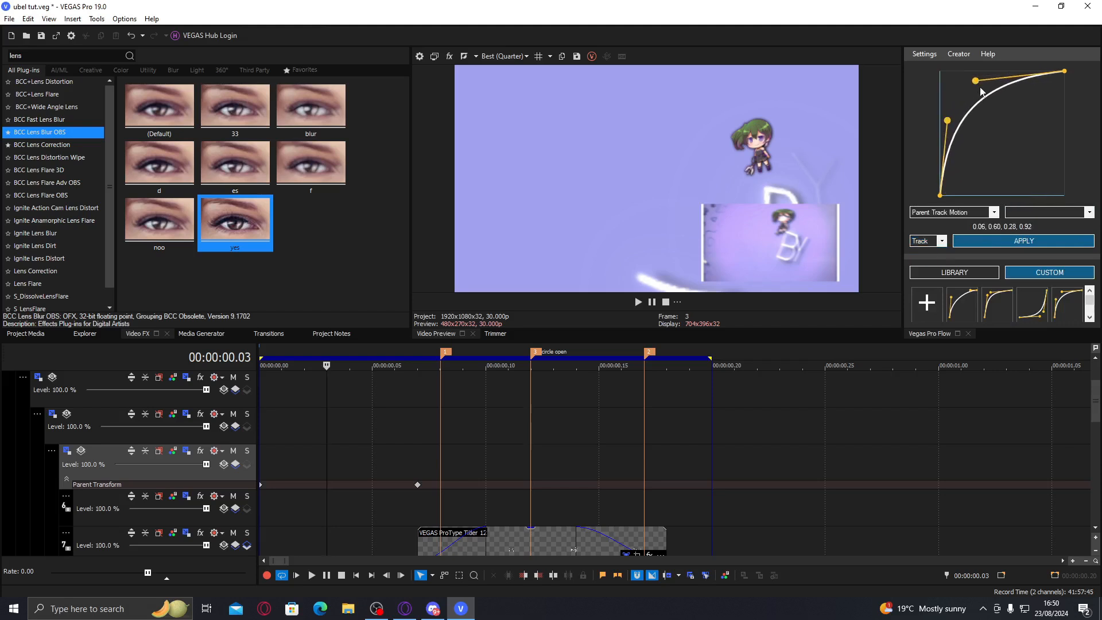
click(1000, 241)
click(586, 347)
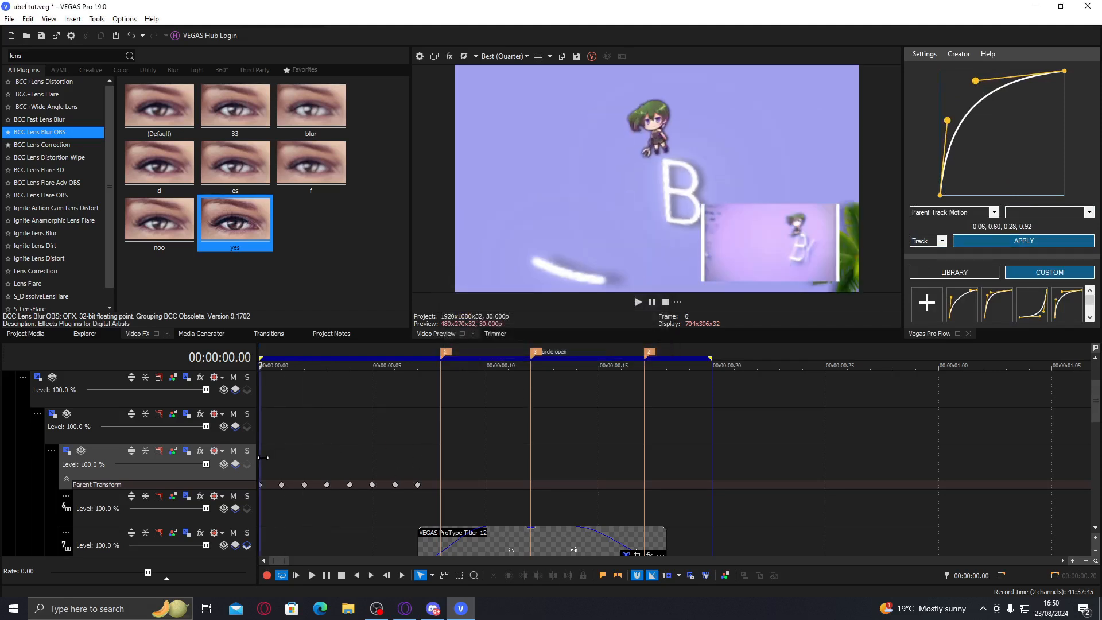
key(space)
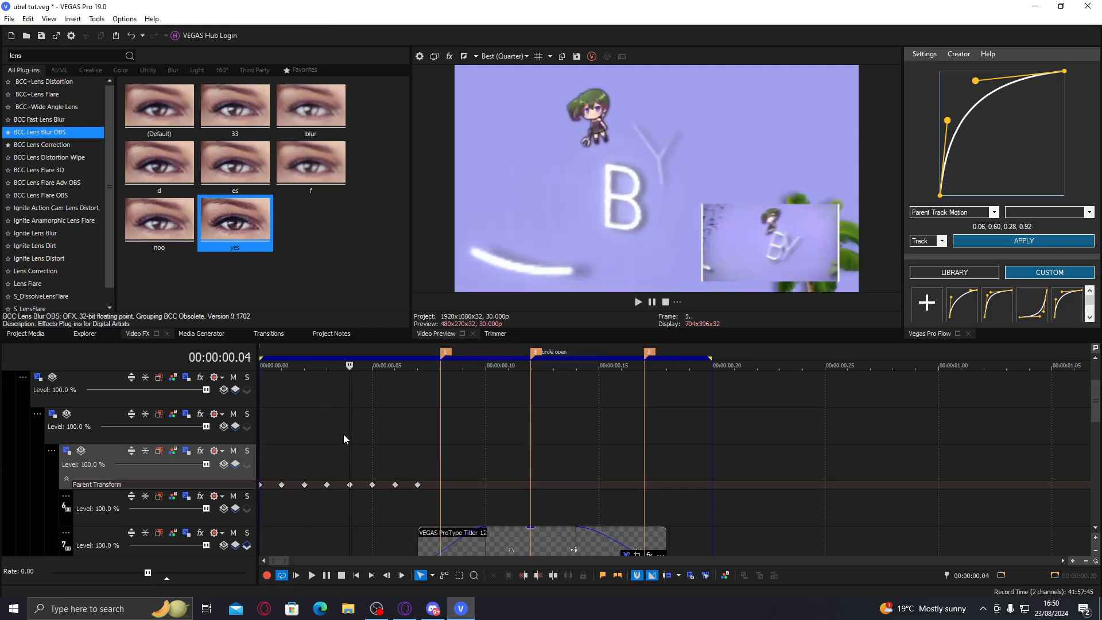
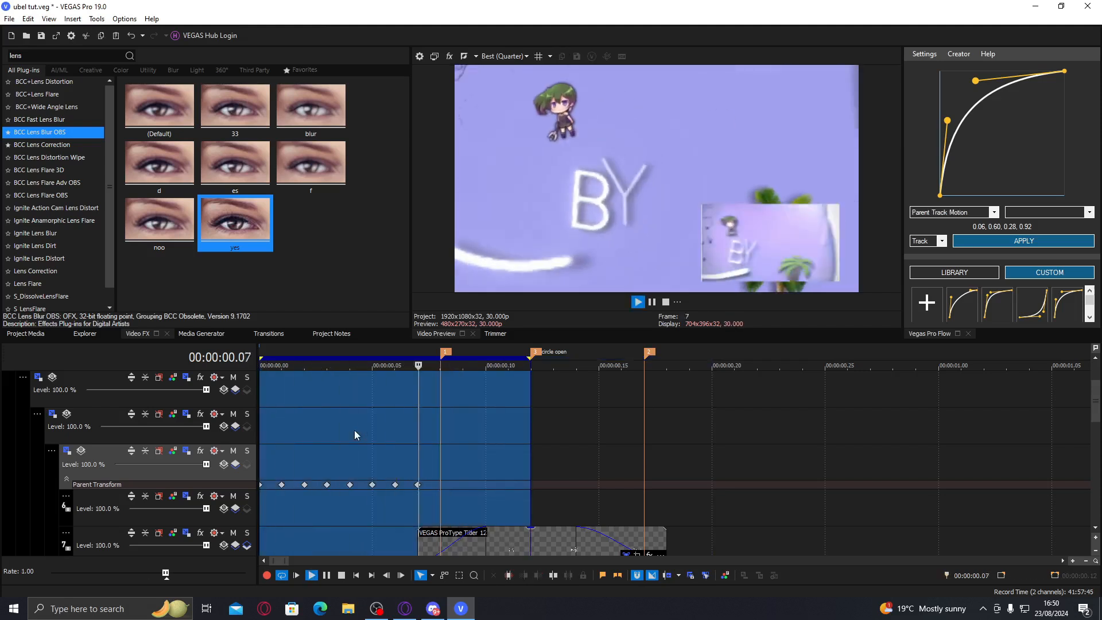
click(355, 430)
click(282, 459)
drag(280, 453, 343, 454)
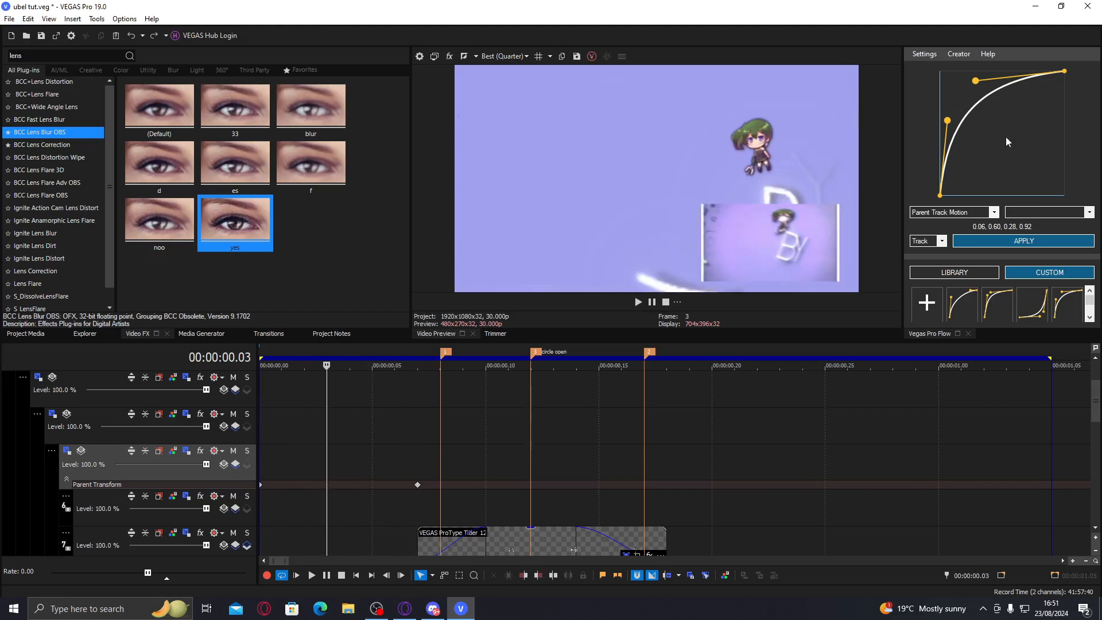
- Reshape the easing curve to 0.00, 0.35, 0.26, 0.93 and apply it to track 5's parent motion
drag(949, 122, 939, 150)
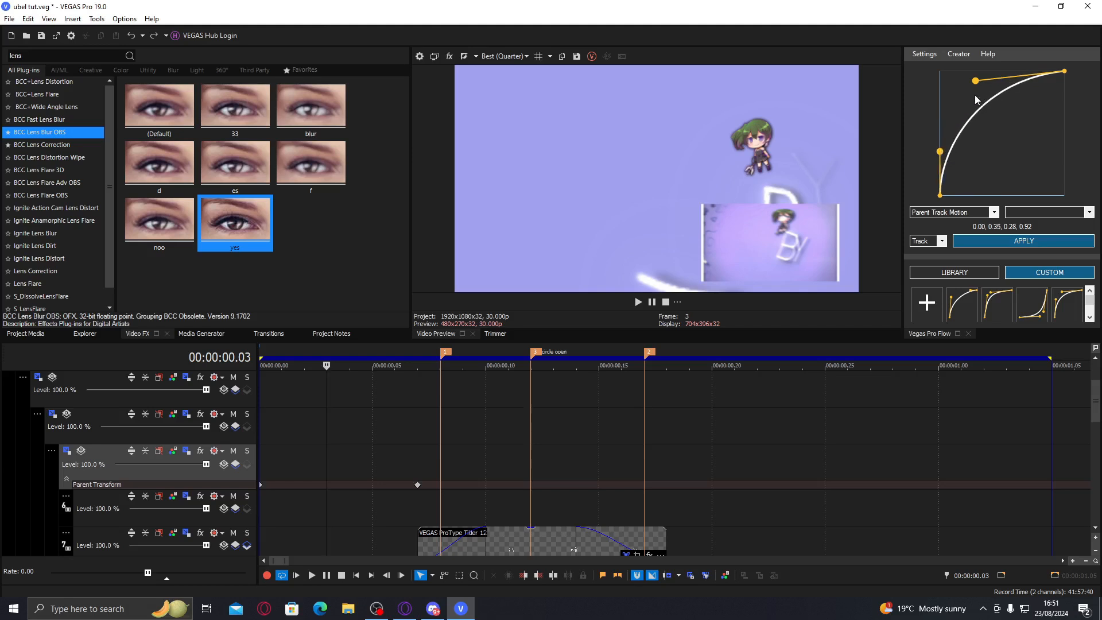
drag(975, 82, 973, 80)
click(980, 241)
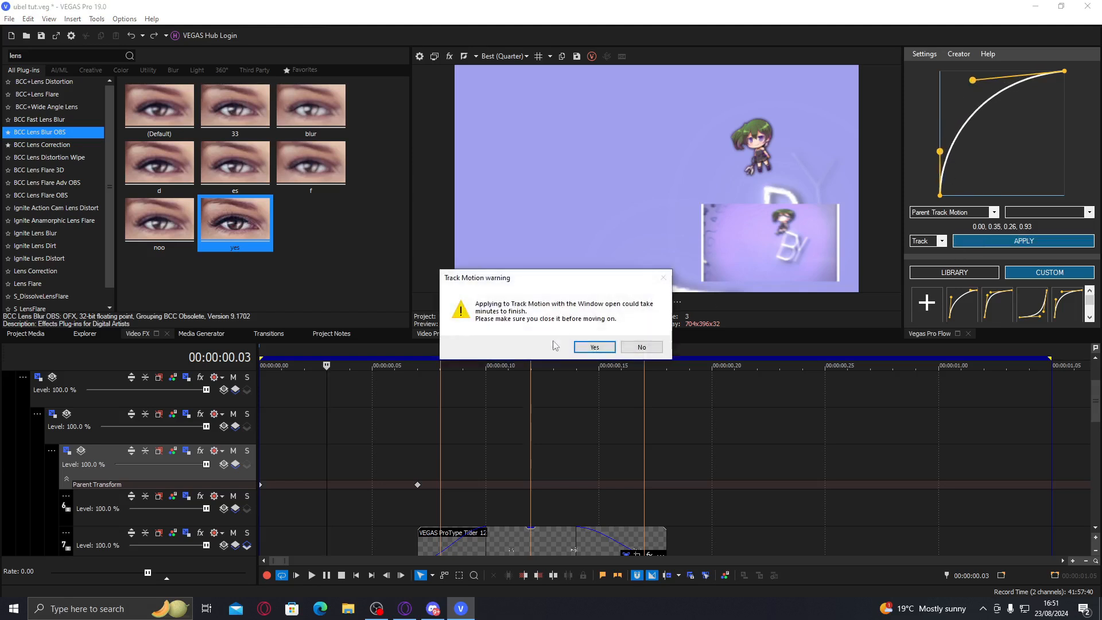
click(593, 347)
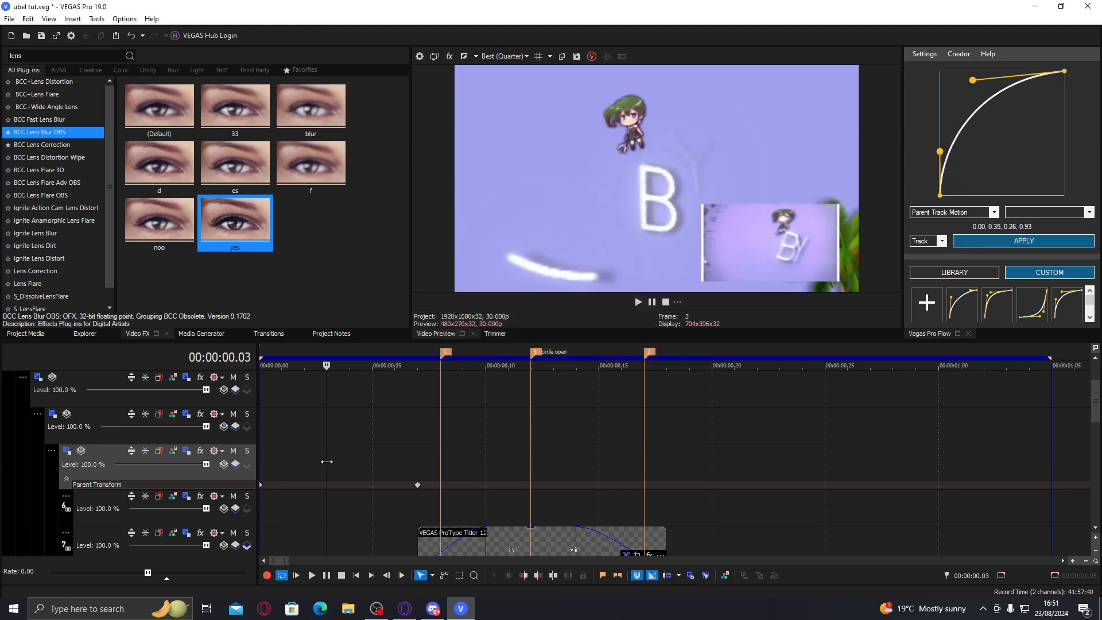
- Reshape the easing curve into an S-curve of 0.56, 0.03, 0.22, 0.94
drag(939, 151, 1010, 192)
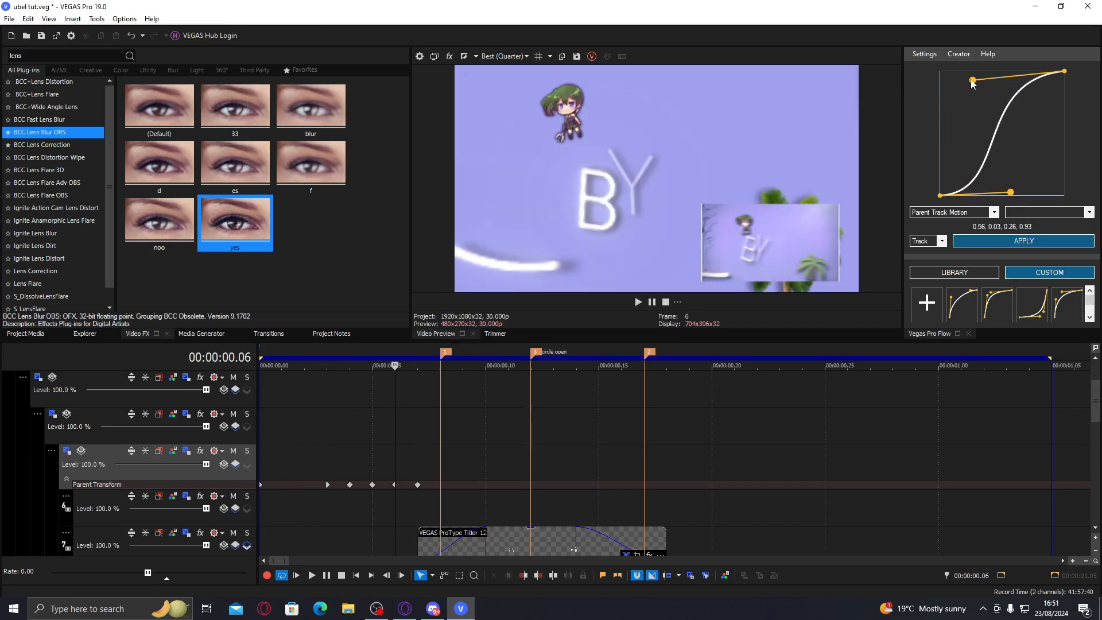
drag(971, 82, 968, 79)
- Add a keyframe at frame 4 to track 4's parent motion and switch its compositing mode to 3D Source Alpha
click(53, 413)
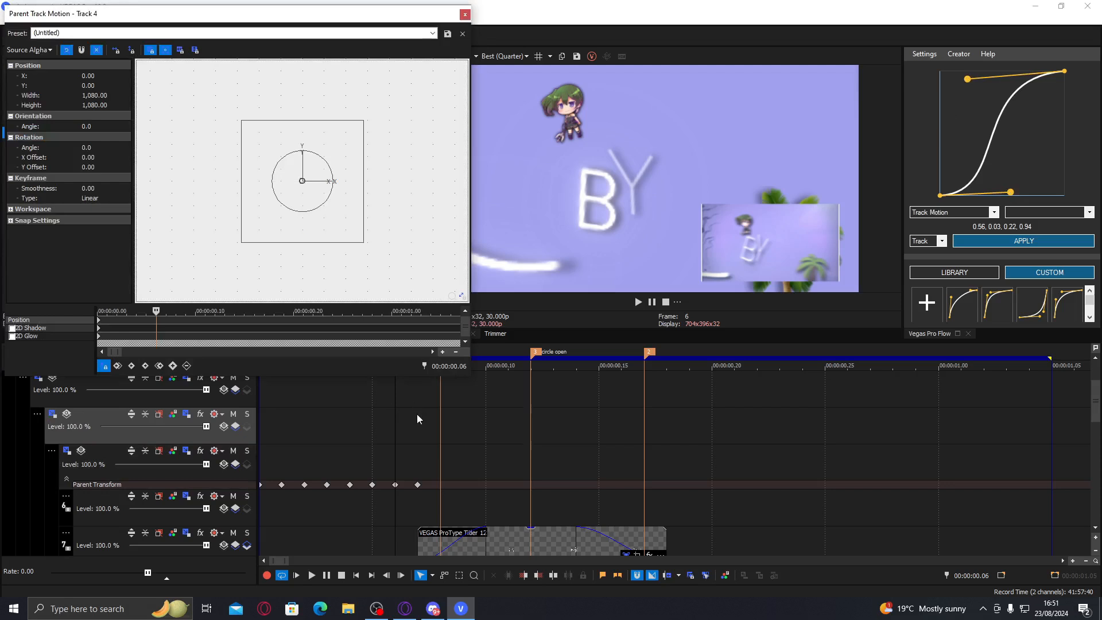
click(171, 366)
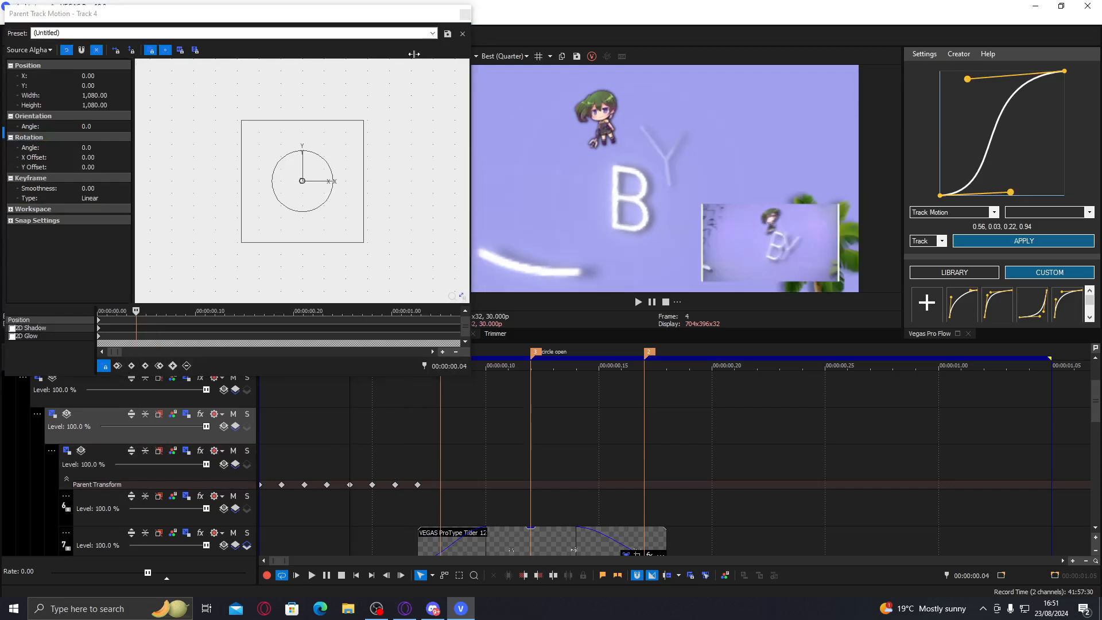
click(466, 14)
click(52, 414)
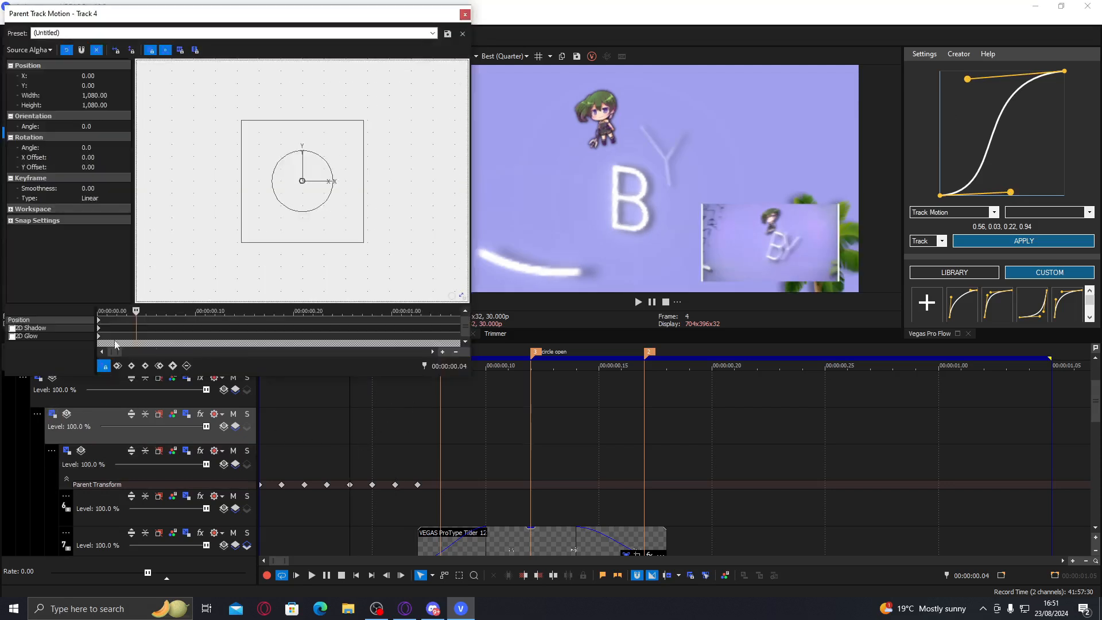
click(160, 366)
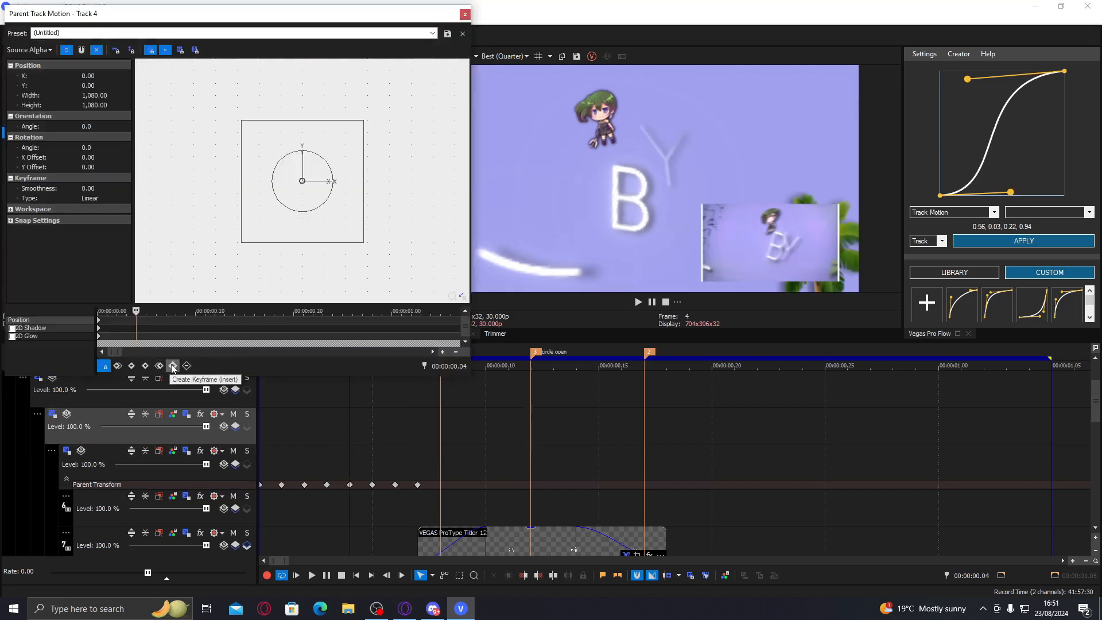
click(224, 427)
click(256, 229)
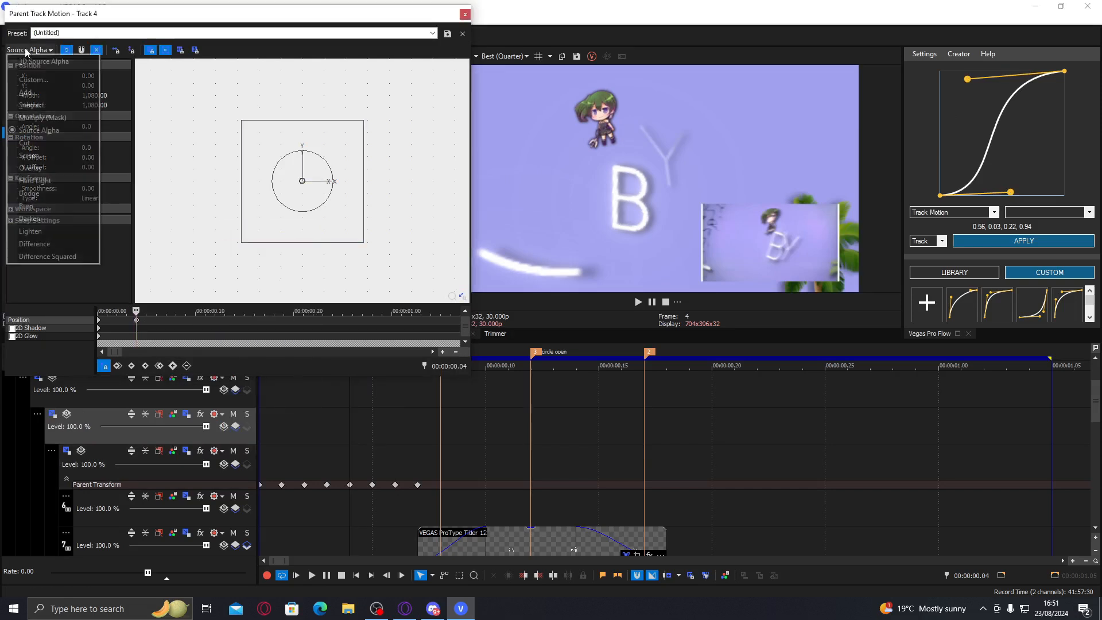
click(349, 444)
click(52, 416)
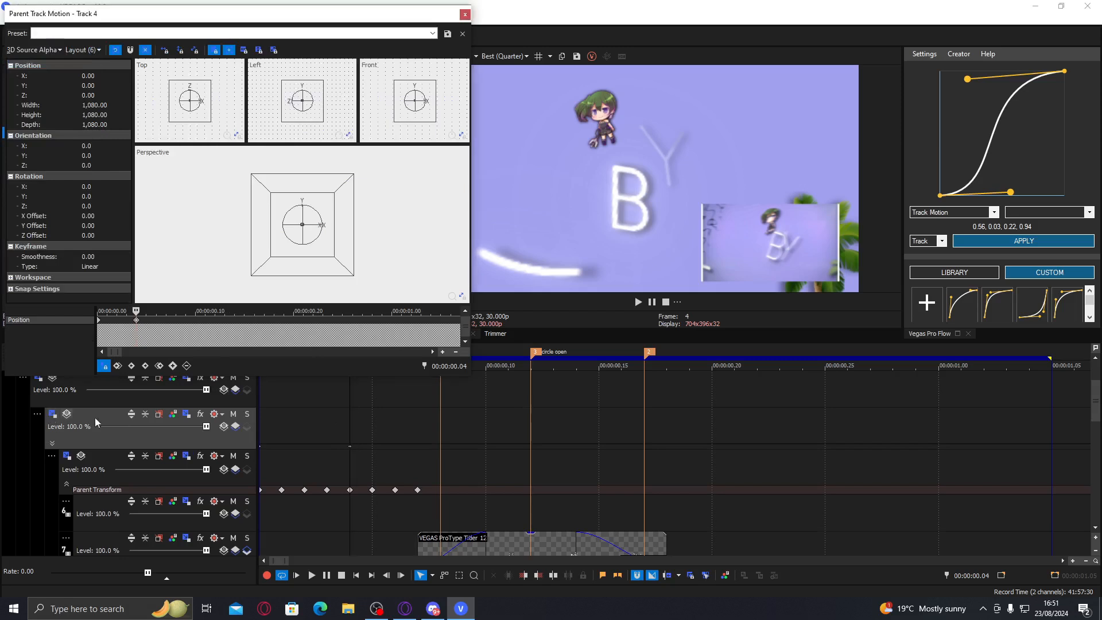
click(352, 444)
right_click(323, 264)
click(354, 300)
- At frame 10, shift track 4's parent motion to about X -860, Y -284, Z 252 and scale it to about 871
click(487, 425)
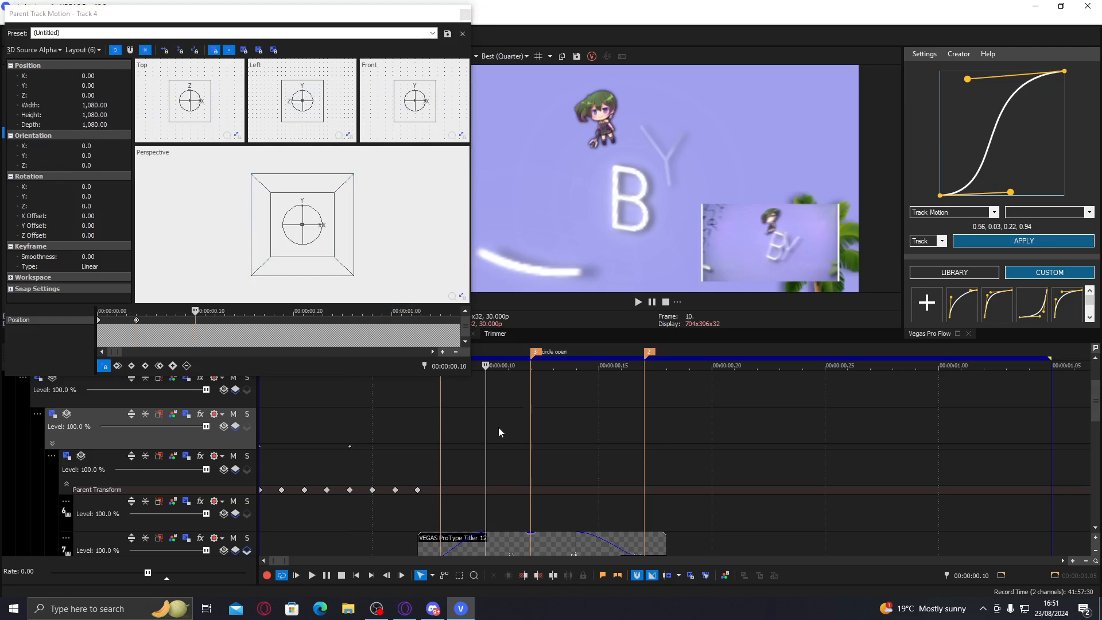
click(499, 427)
click(495, 424)
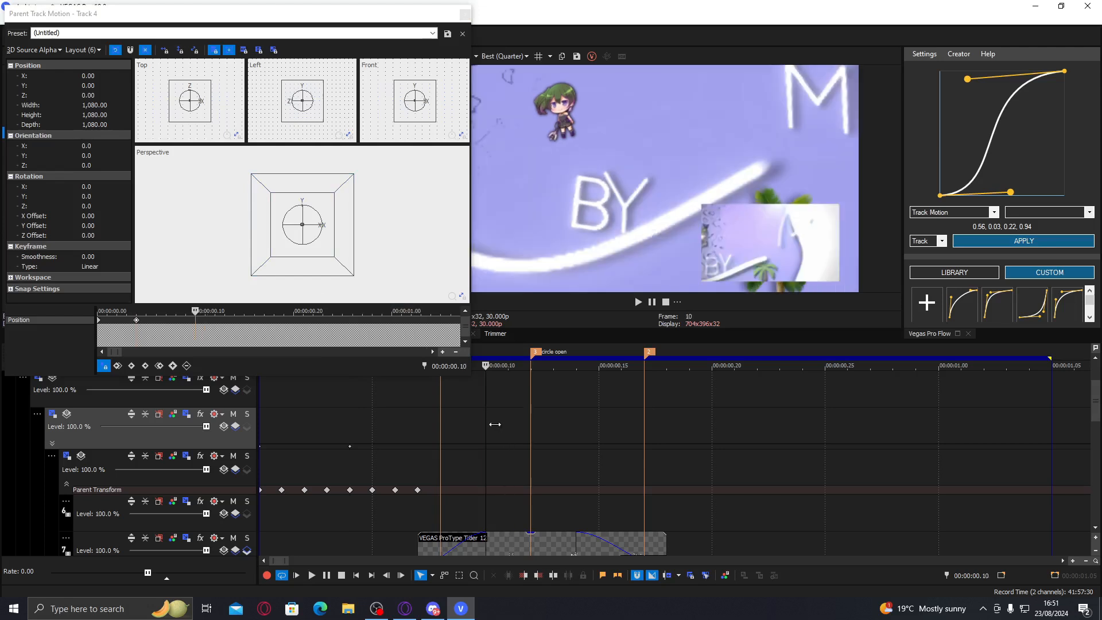
click(352, 276)
drag(353, 276, 279, 274)
click(305, 119)
drag(305, 120, 306, 120)
click(313, 253)
drag(255, 263, 250, 271)
drag(305, 121, 306, 121)
drag(262, 268, 258, 267)
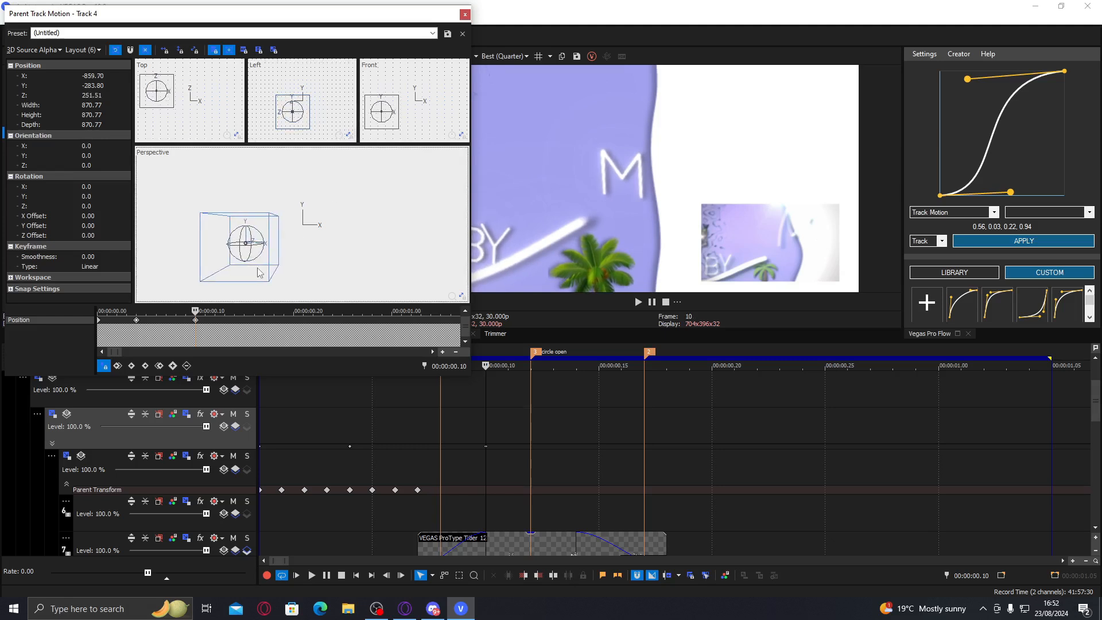
- Scrub around frames 10 to 12 to check how the MY title appears after the camera move
click(508, 439)
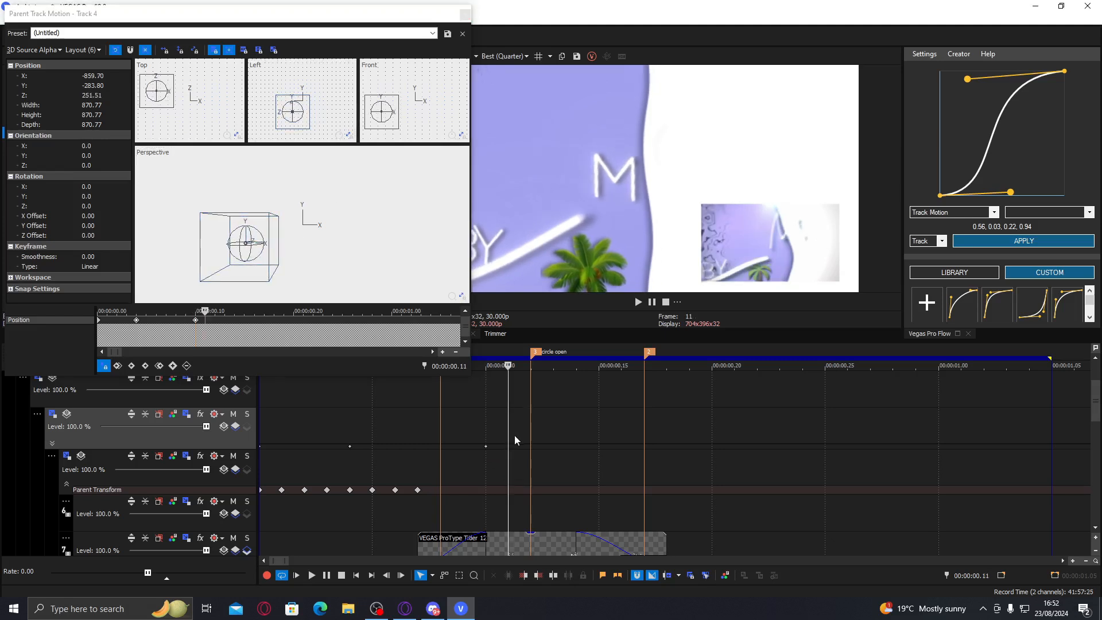
click(530, 432)
click(554, 429)
click(504, 432)
click(487, 432)
click(517, 428)
click(522, 427)
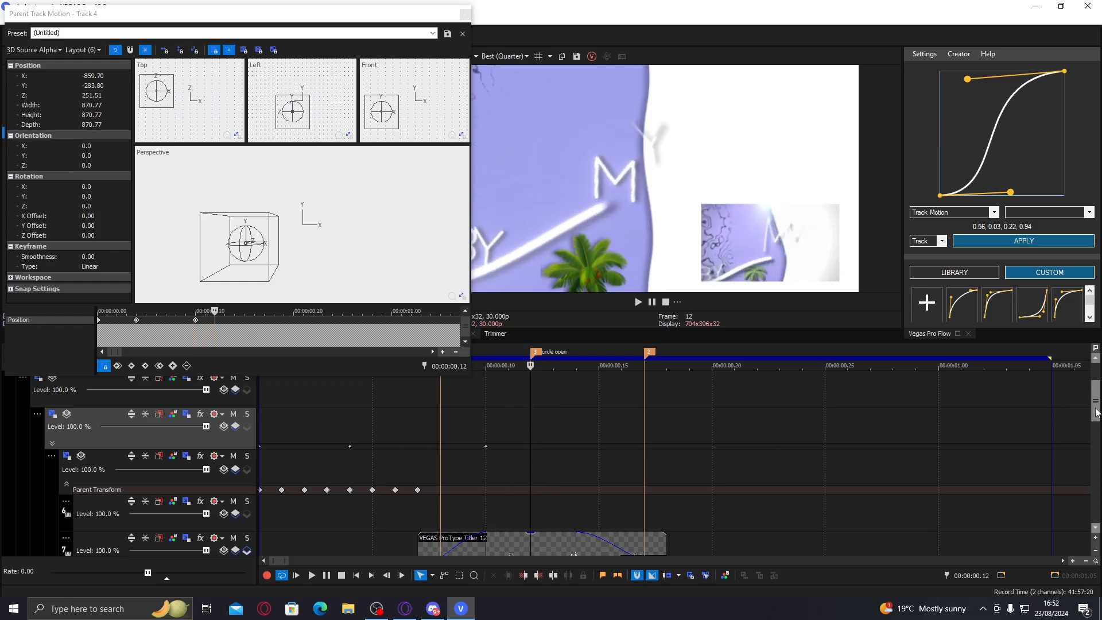
- Shorten the character cascade duration of track 7's MY title to about 25
scroll(1085, 425, down, 1)
click(649, 524)
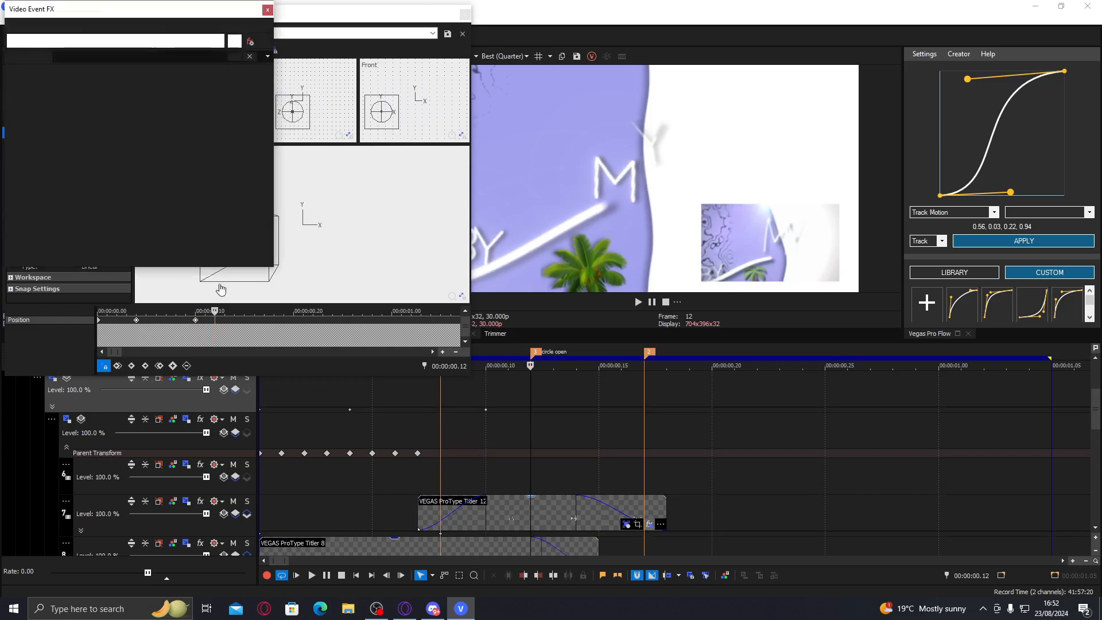
click(266, 10)
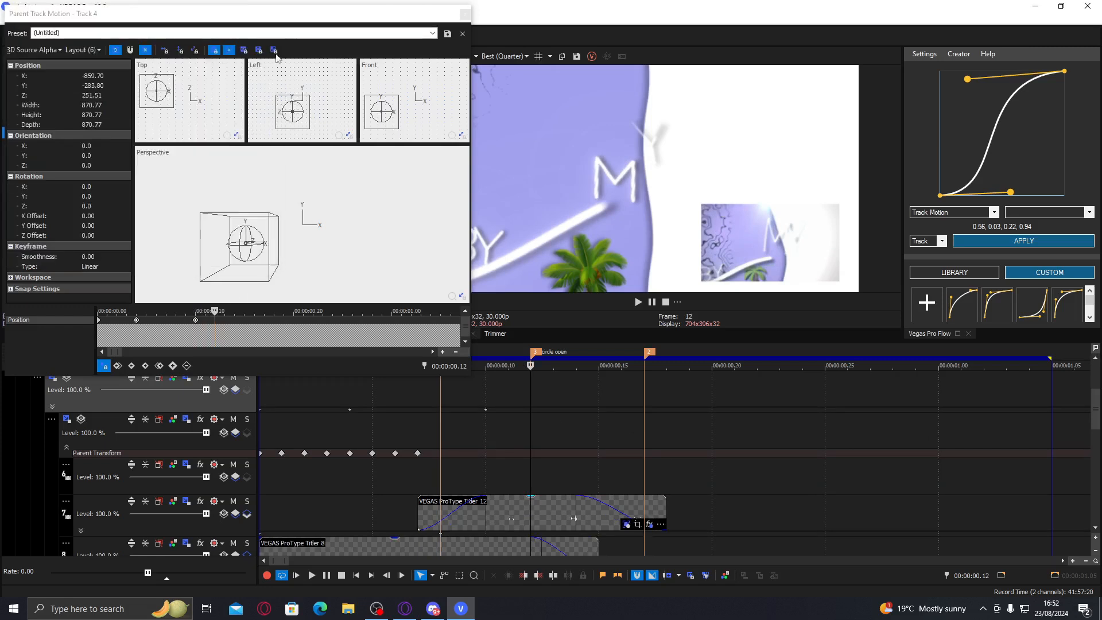
click(626, 524)
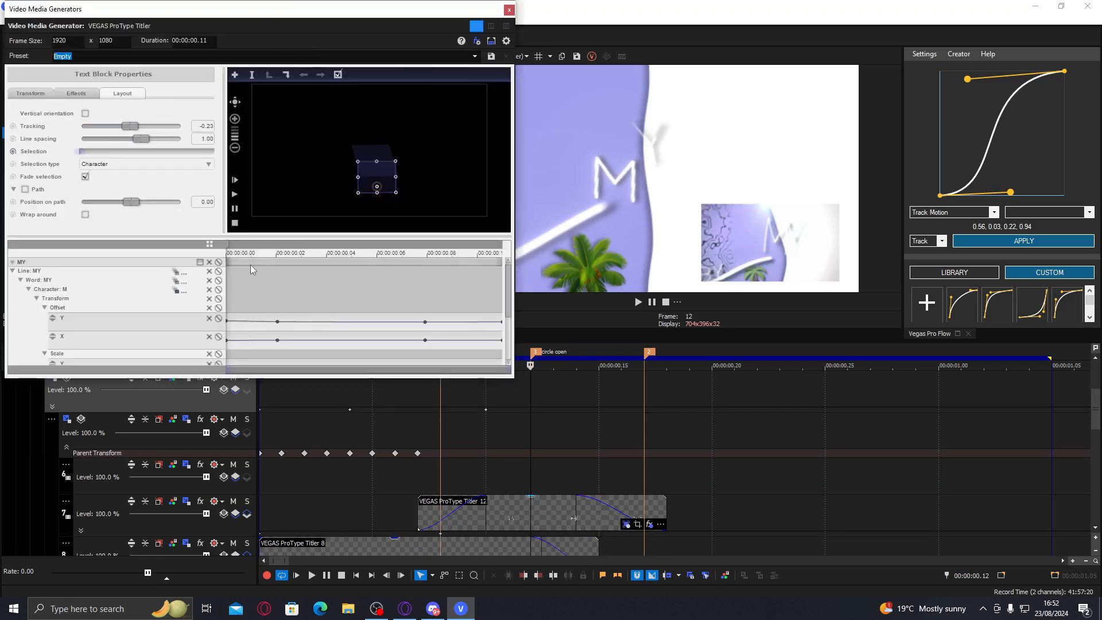
click(184, 290)
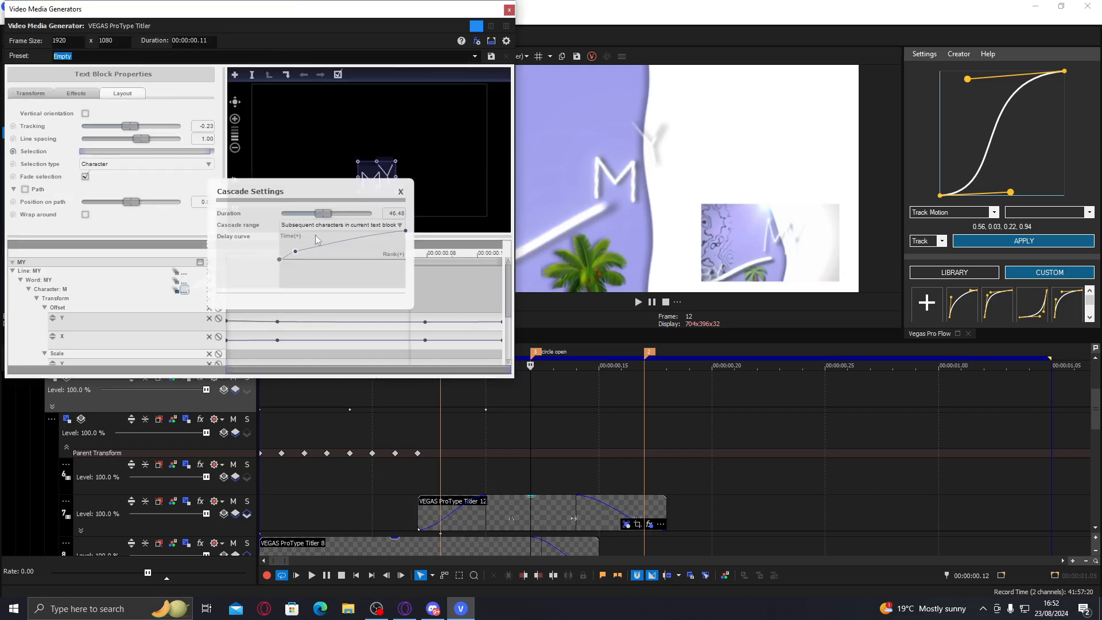
drag(303, 215, 300, 215)
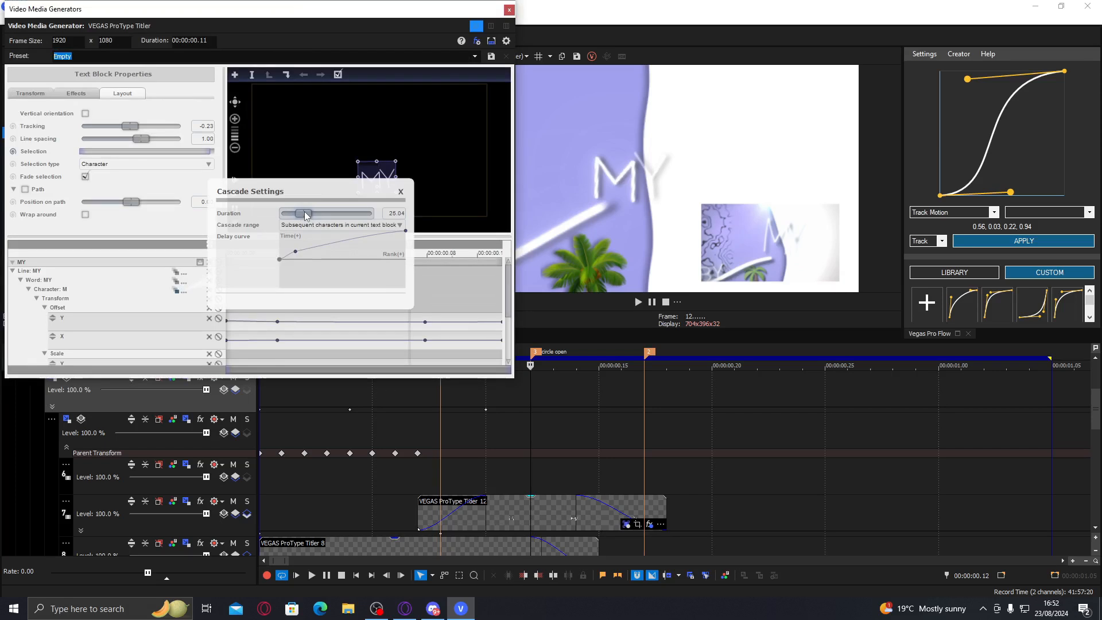
scroll(370, 344, down, 3)
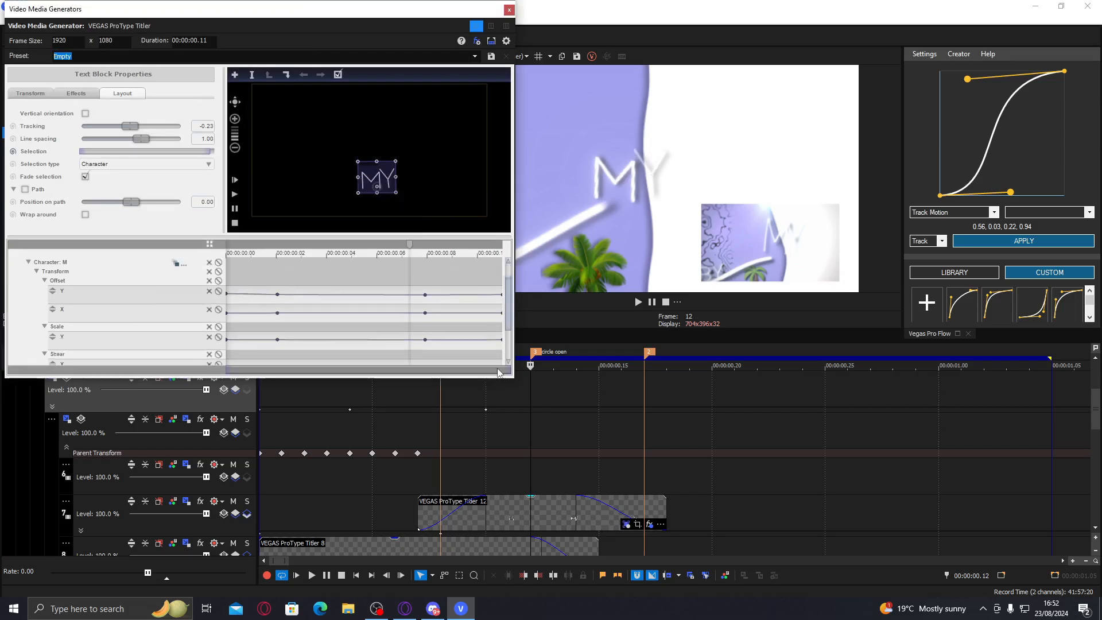
- Adjust the early point of the MY title's Right selection curve to about frame 2, then enlarge the text and shift it slightly upward
drag(304, 360, 273, 357)
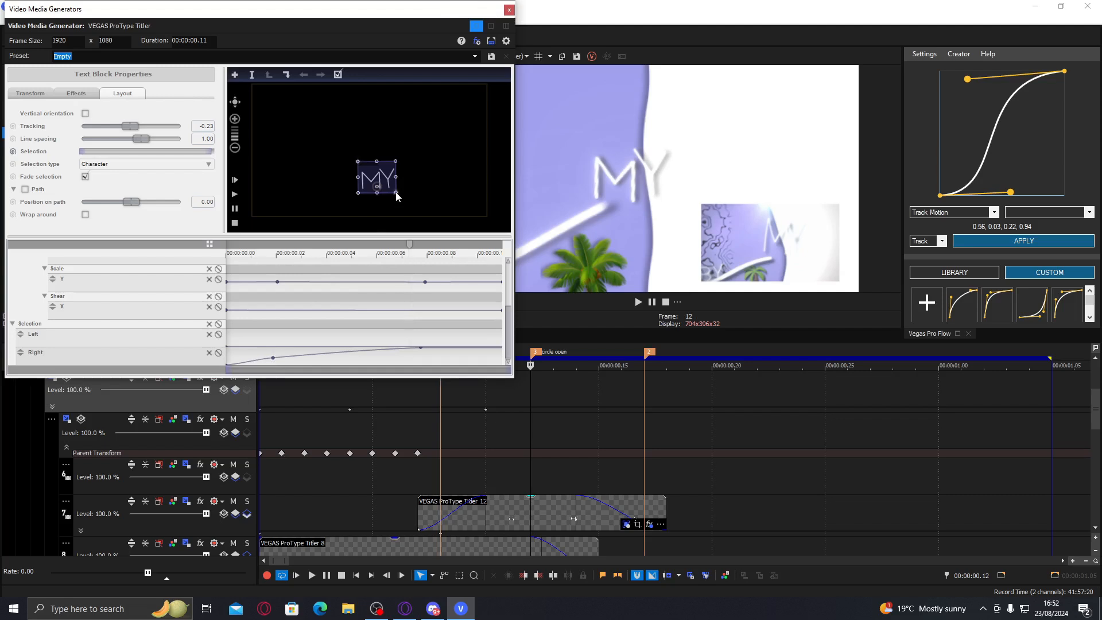
drag(396, 196, 389, 173)
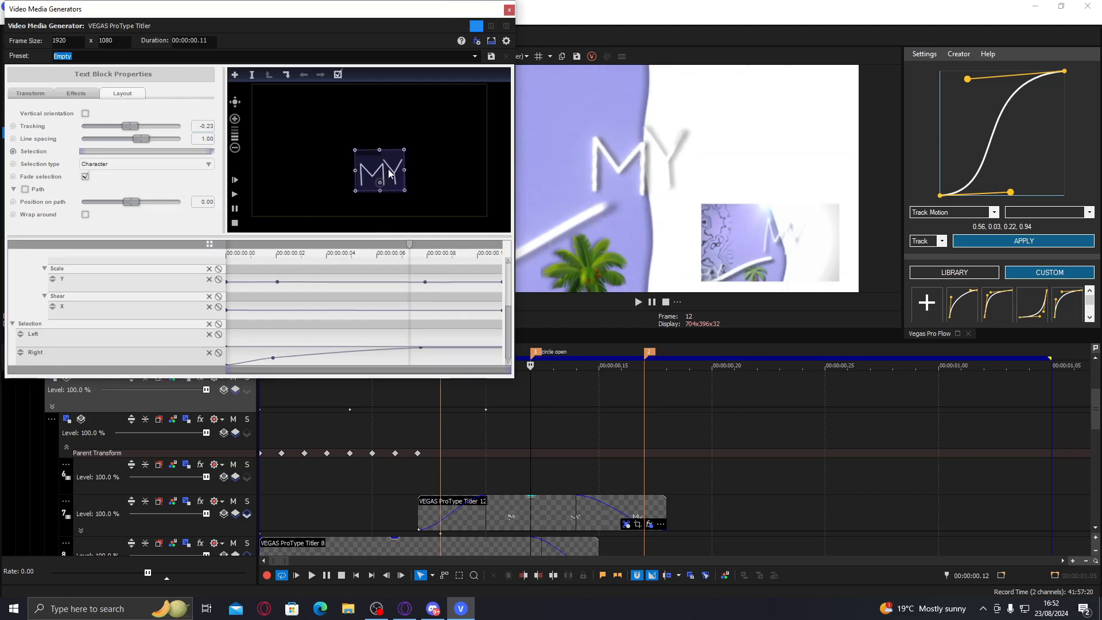
click(509, 10)
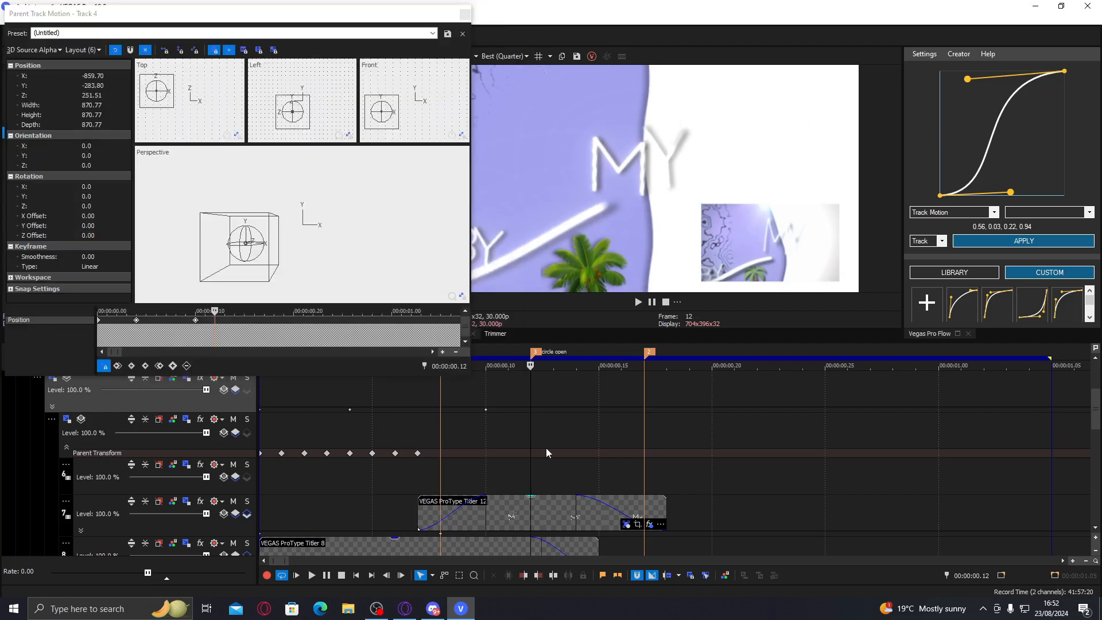
- Move track 4's last parent motion keyframe to frame 12 and expand its Parent Transform keyframe lane
click(486, 402)
drag(484, 398, 441, 394)
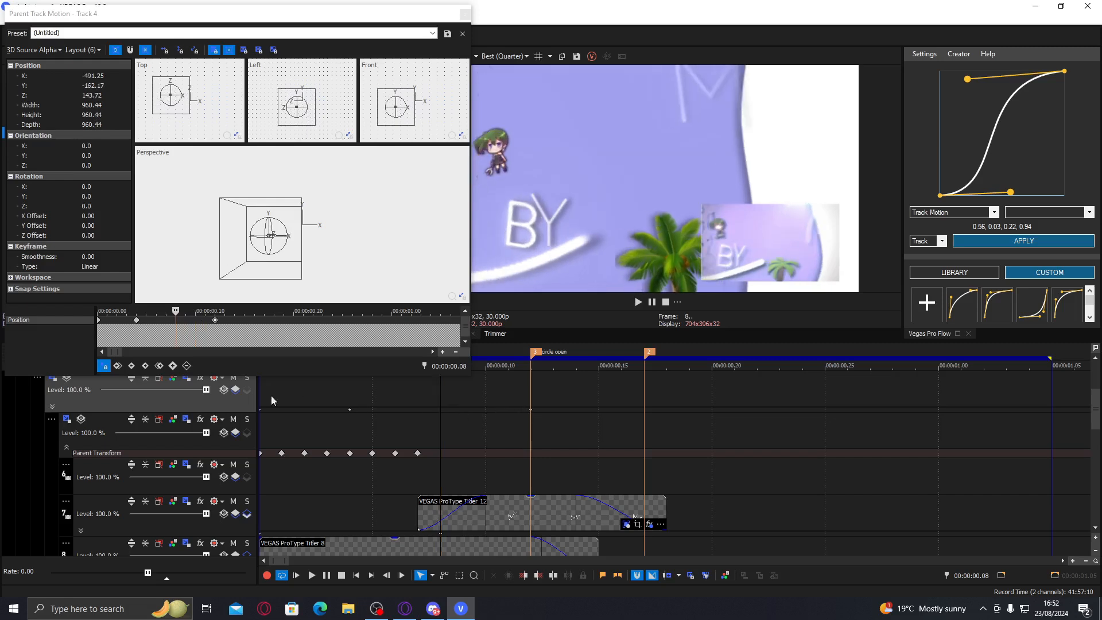
click(51, 407)
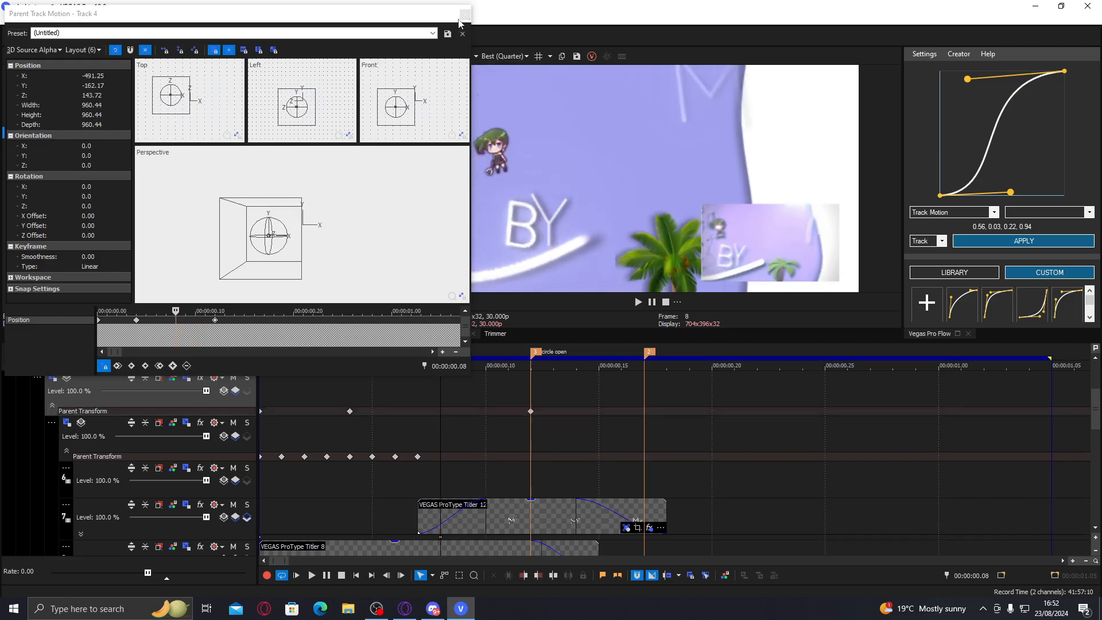
click(465, 14)
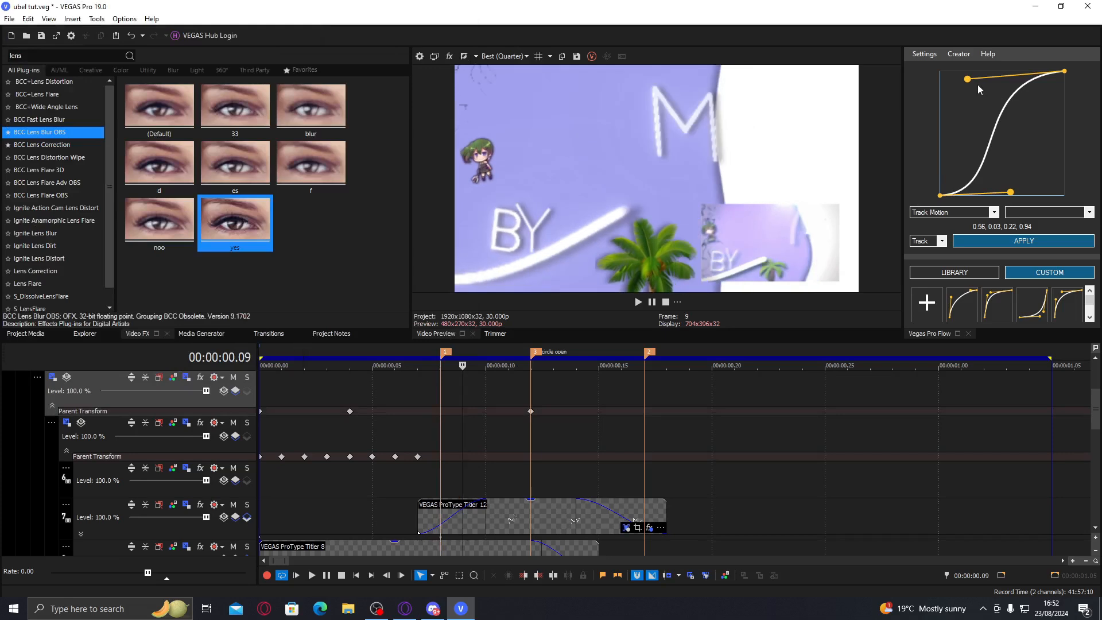
- Adjust the easing curve to 0.57, 0.03, 0.23, 0.95 and apply it to track 4's Parent Track Motion
drag(968, 81, 969, 79)
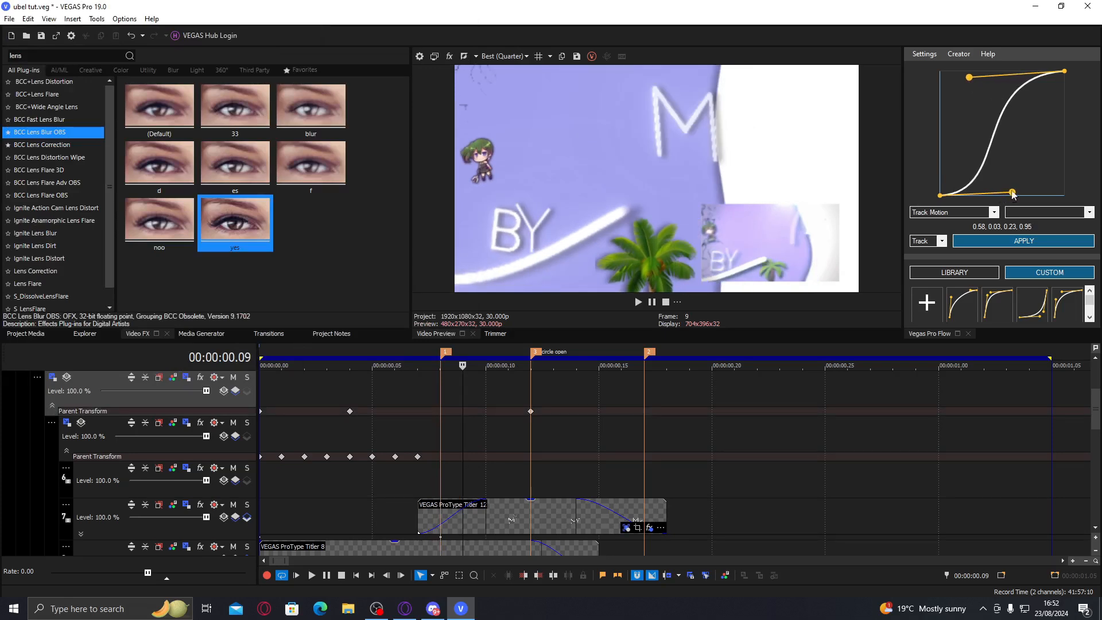
click(405, 607)
click(605, 343)
click(461, 608)
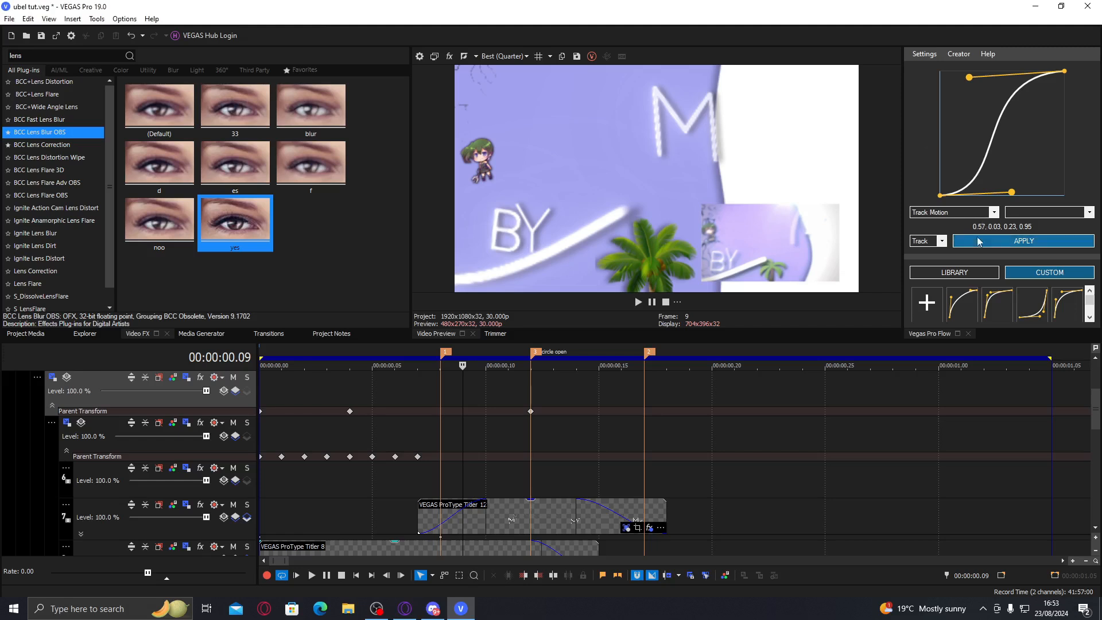
click(101, 438)
click(132, 397)
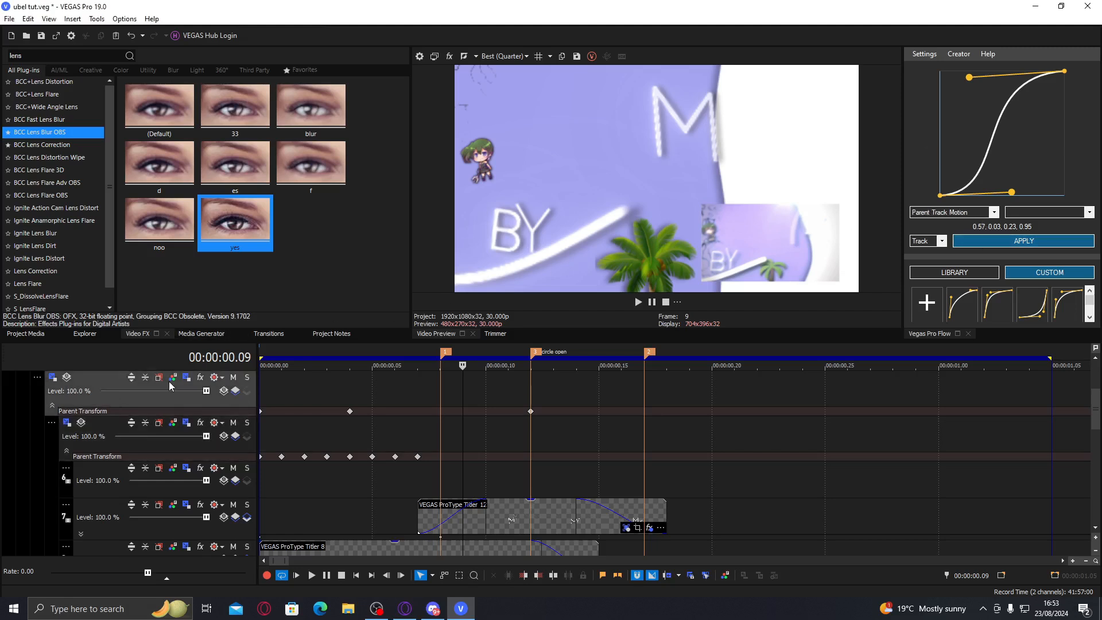
click(1034, 245)
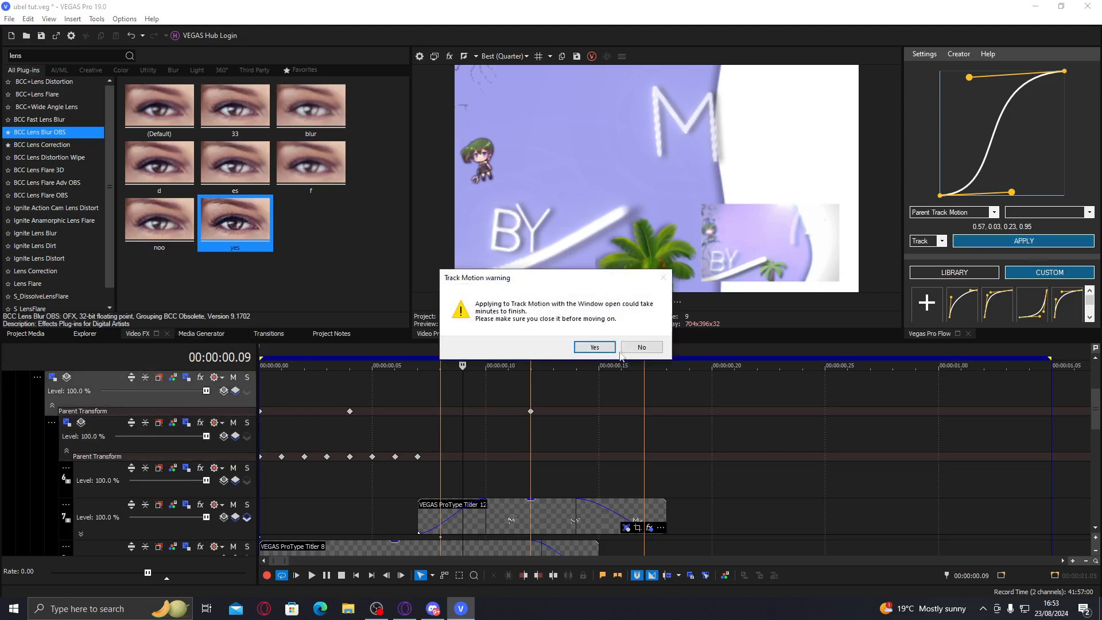
click(591, 347)
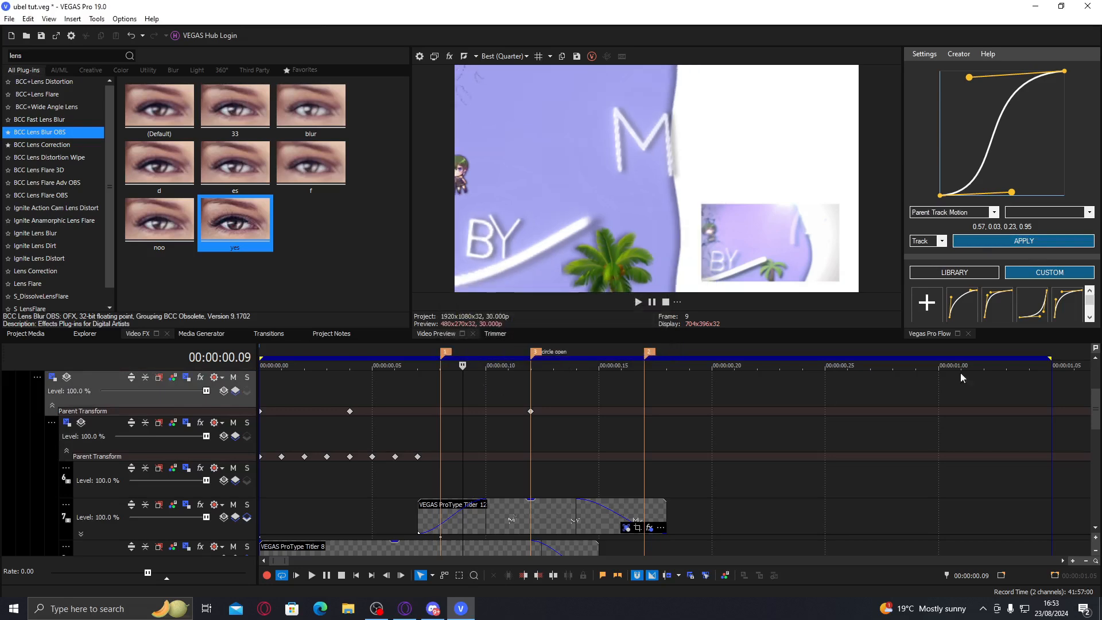
- Set track 3's parent motion to 3D Source Alpha, add a keyframe at frame 10 and expand its Parent Transform keyframe lane
scroll(280, 408, up, 3)
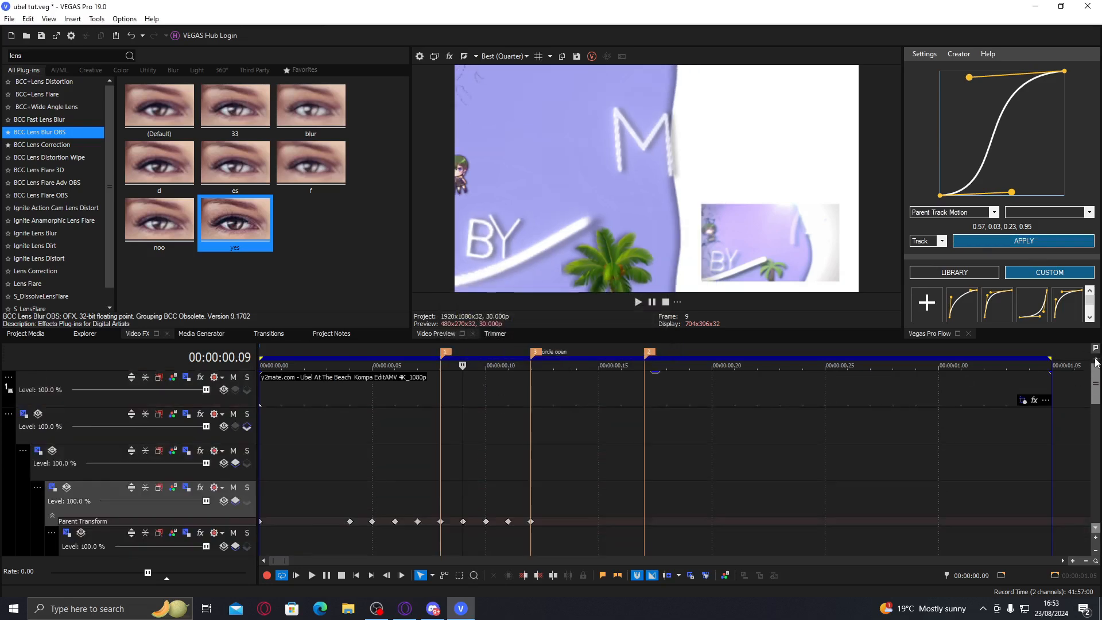
click(38, 450)
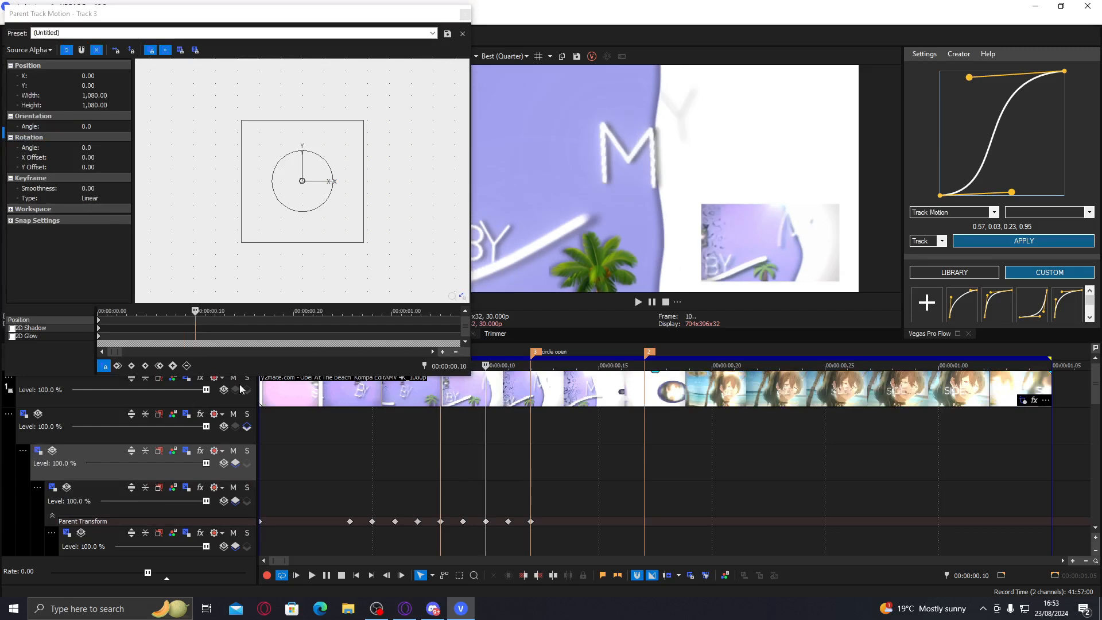
click(29, 50)
click(29, 40)
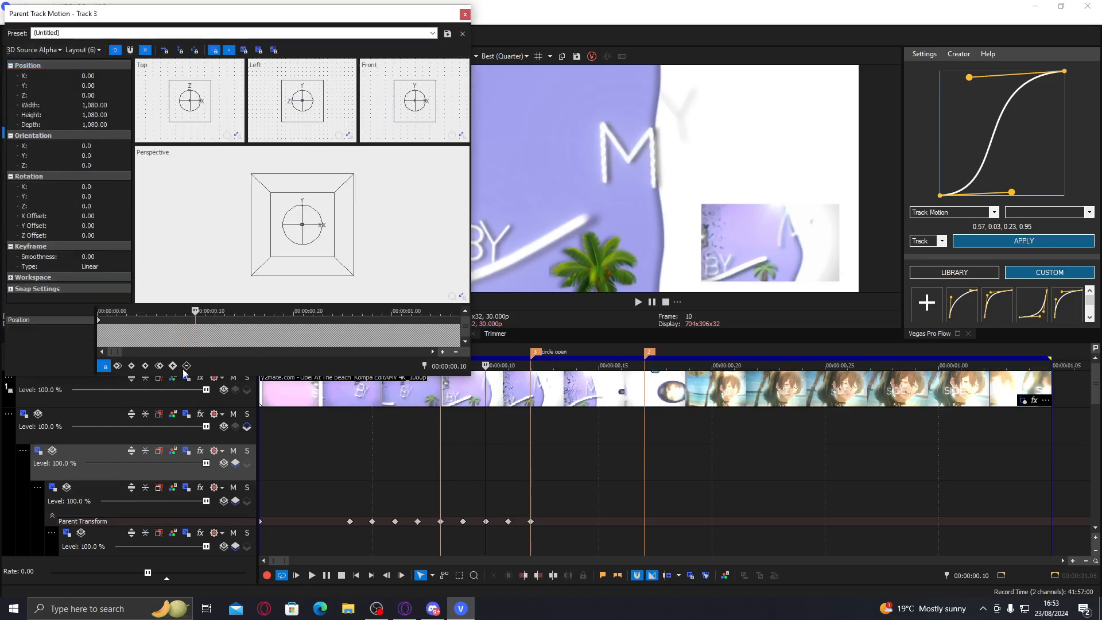
click(46, 476)
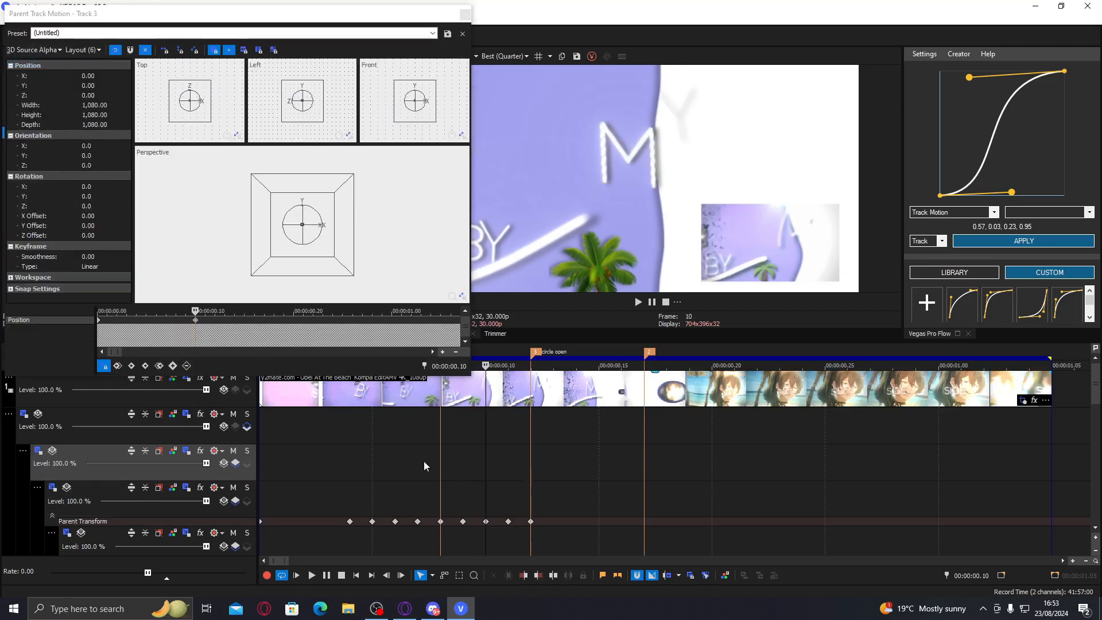
key(Left)
key(Right)
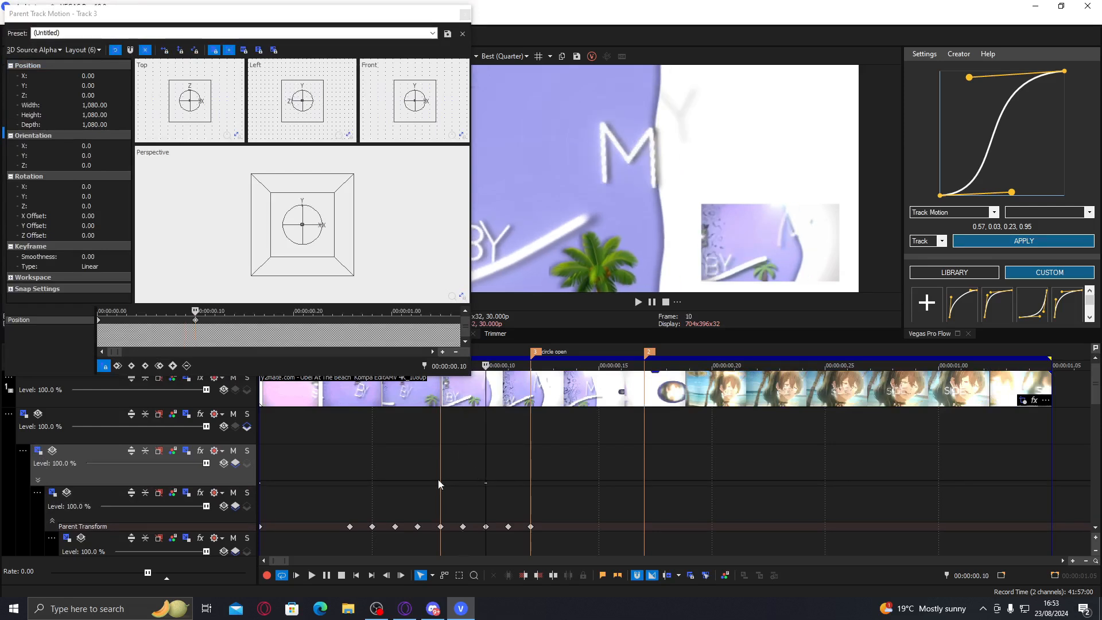
click(37, 479)
- Check the MY title against the reference video between frames 14 and 16, and close the Parent Track Motion window
click(573, 467)
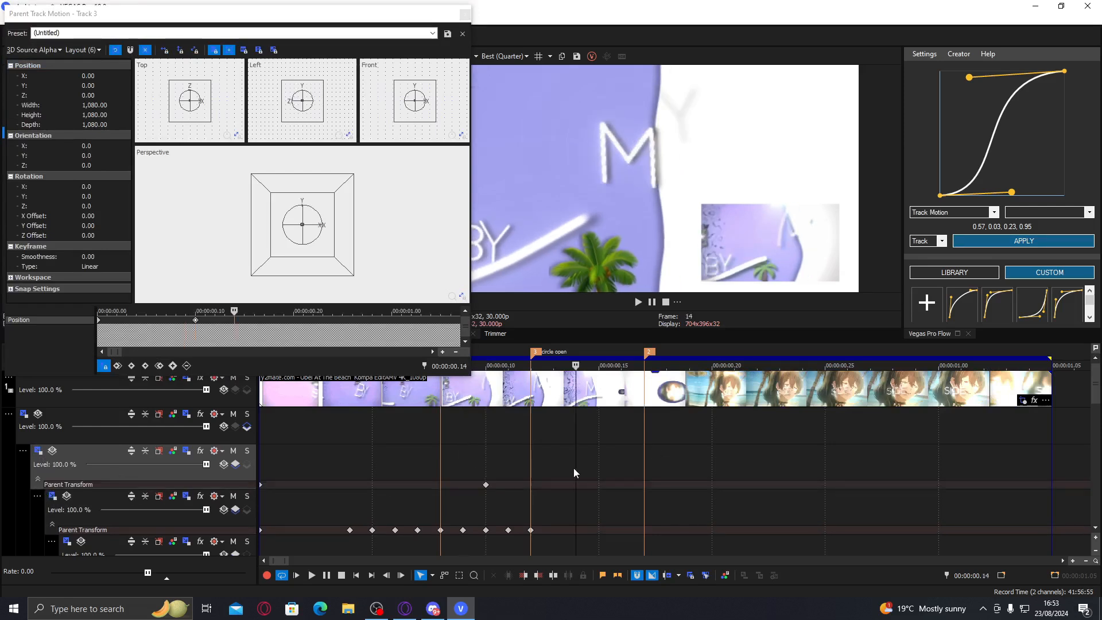
click(594, 463)
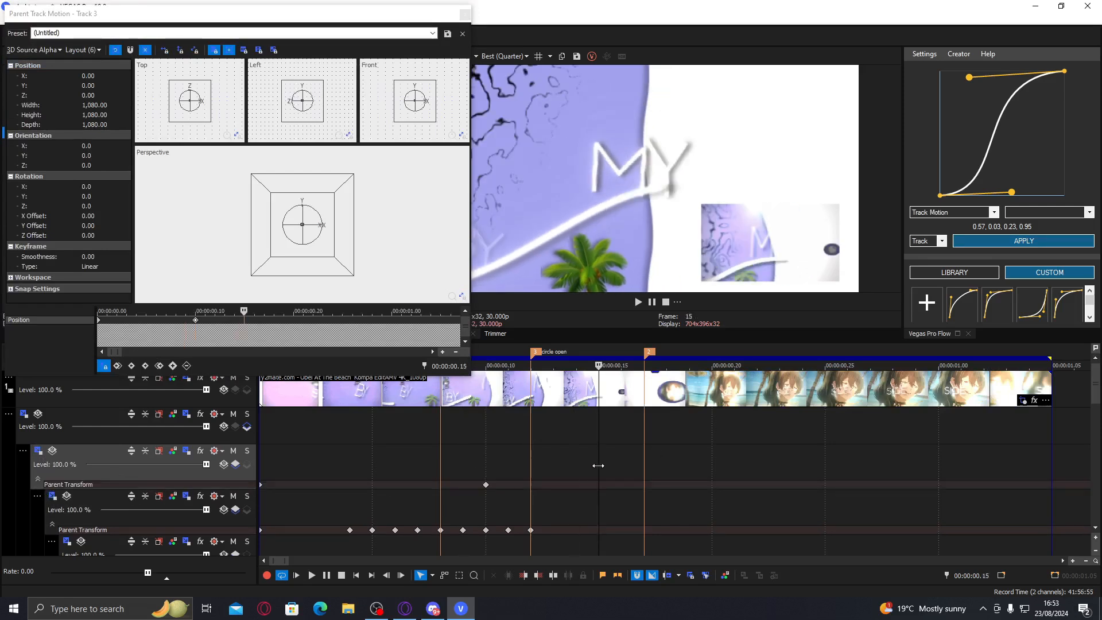
click(617, 463)
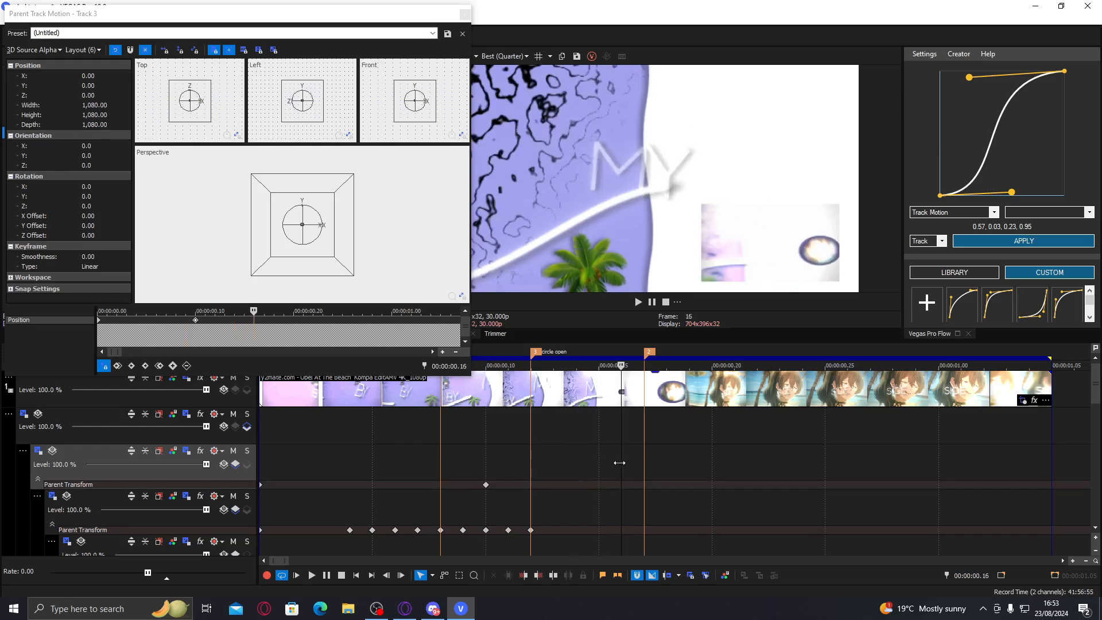
click(606, 462)
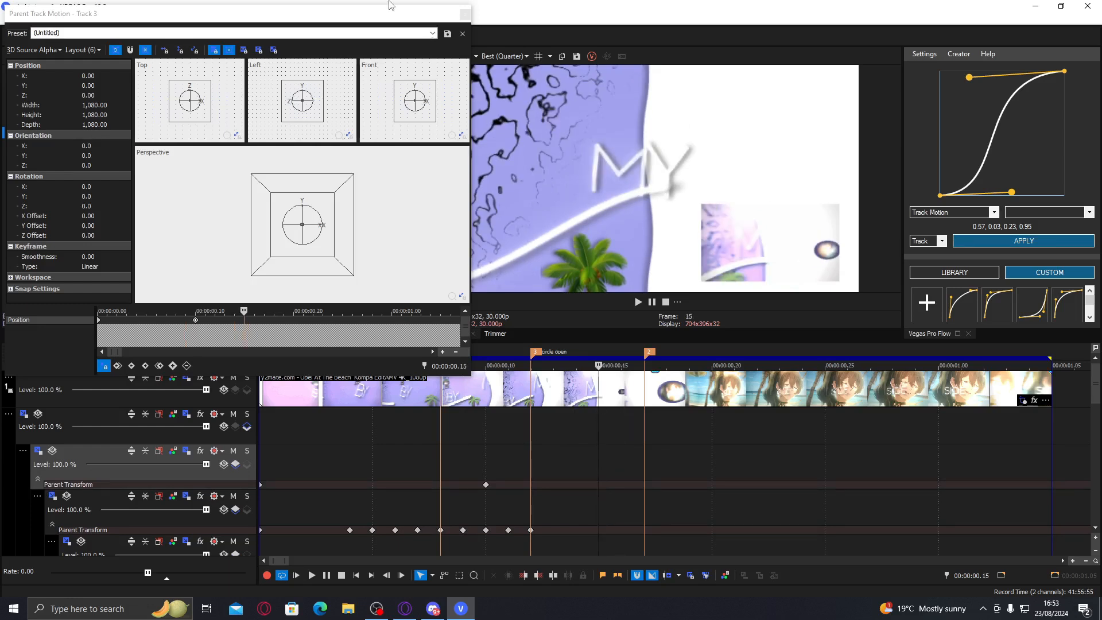
click(465, 16)
- Insert a new video track above the music track and place the Most ubel Scenes clip on it at marker 2
drag(1096, 385, 1097, 483)
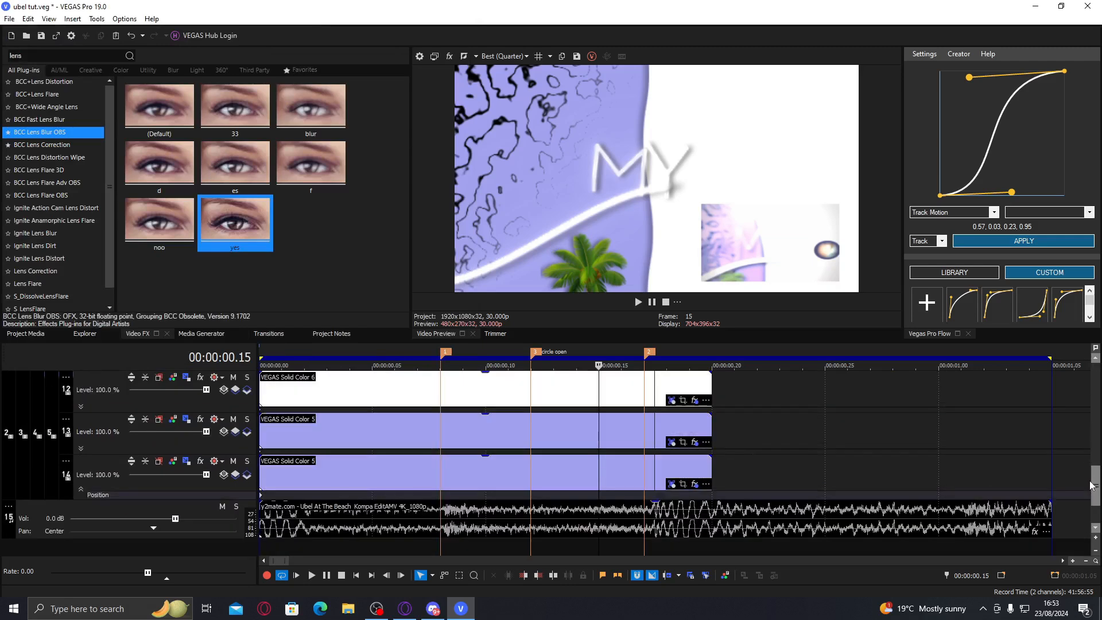
scroll(559, 488, down, 2)
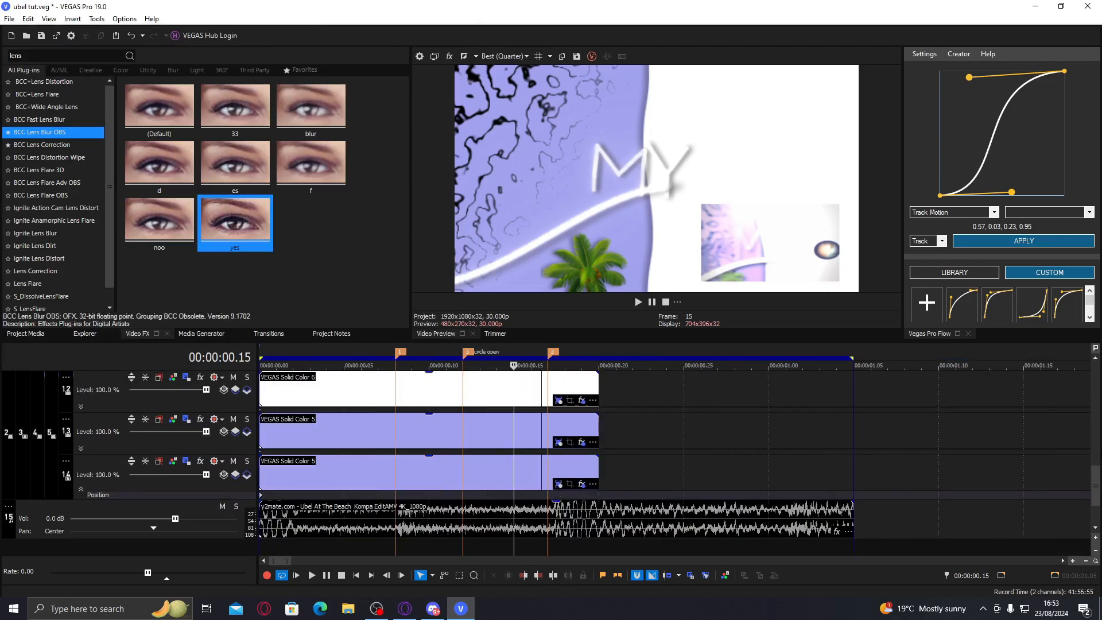
mouse_move(1096, 483)
mouse_down()
mouse_move(1096, 455)
mouse_move(1094, 498)
mouse_up()
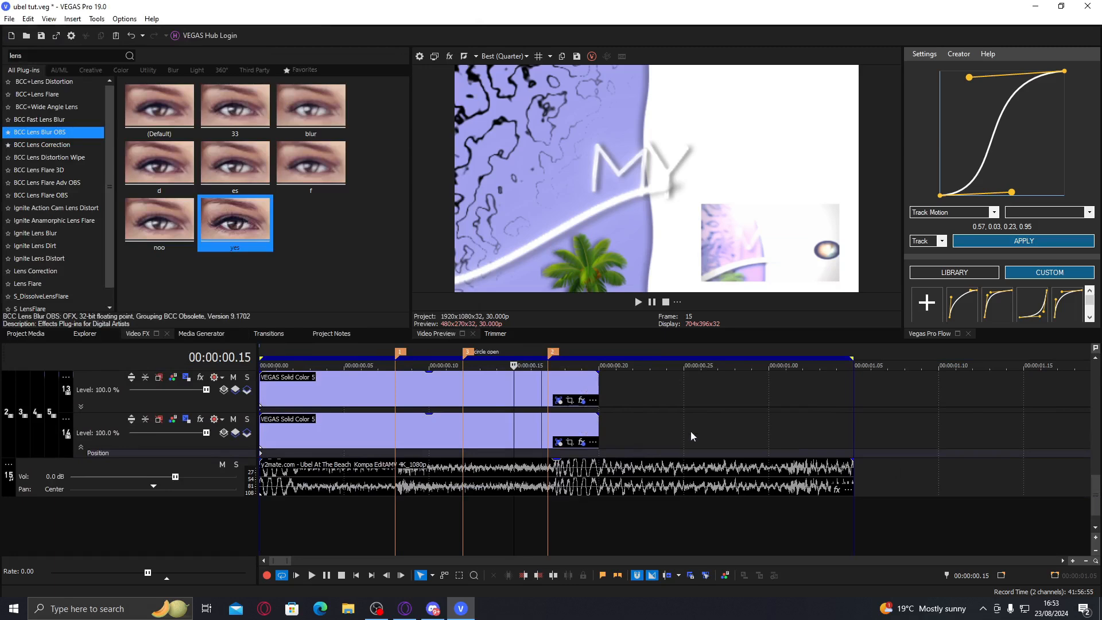
key(ctrl+shift+q)
drag(217, 398, 422, 489)
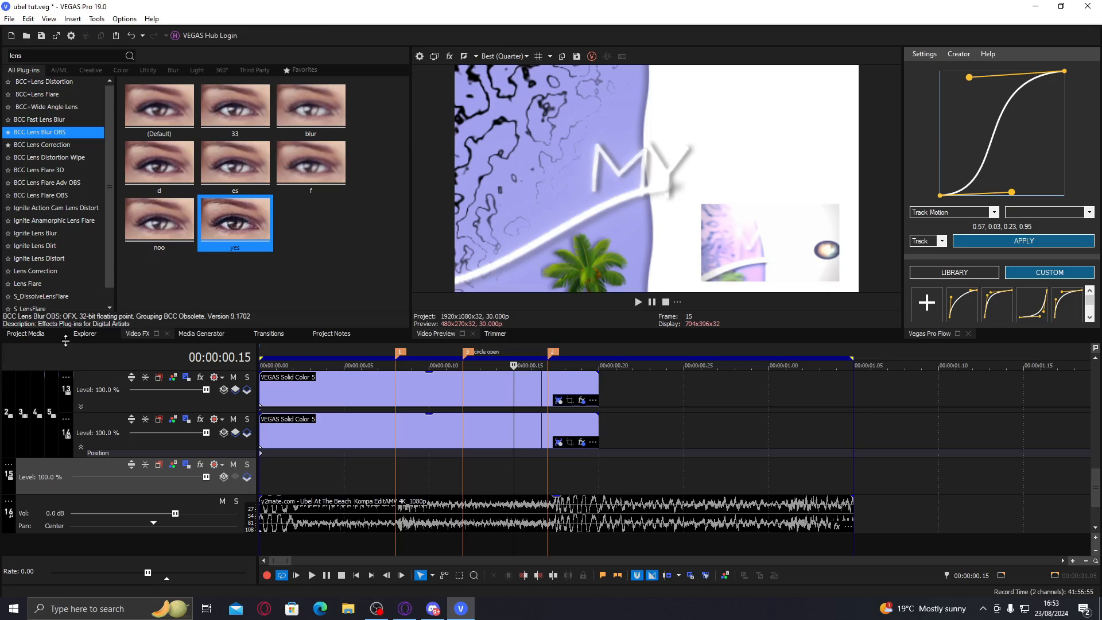
click(24, 332)
drag(127, 122, 548, 474)
- Delete the Most ubel Scenes clip's audio from the music track
click(604, 513)
click(909, 523)
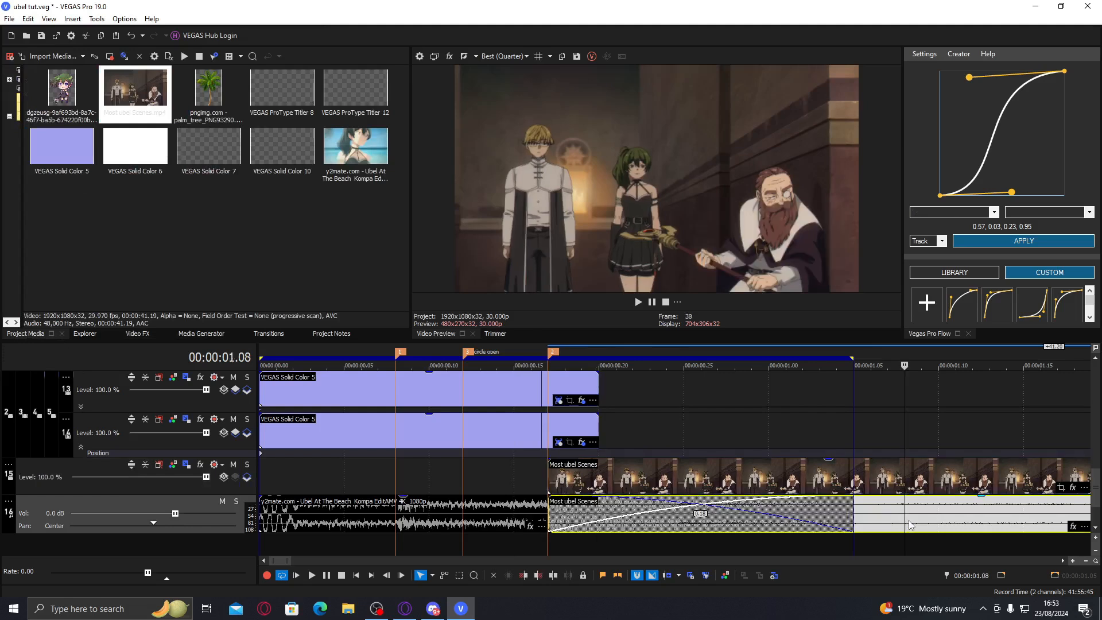
key(ctrl+z)
key(ctrl+shift+z)
key(Delete)
- Trim the start of the Most ubel Scenes clip to the green-haired character's close-up at 00:00:15.13
scroll(815, 497, down, 6)
click(579, 486)
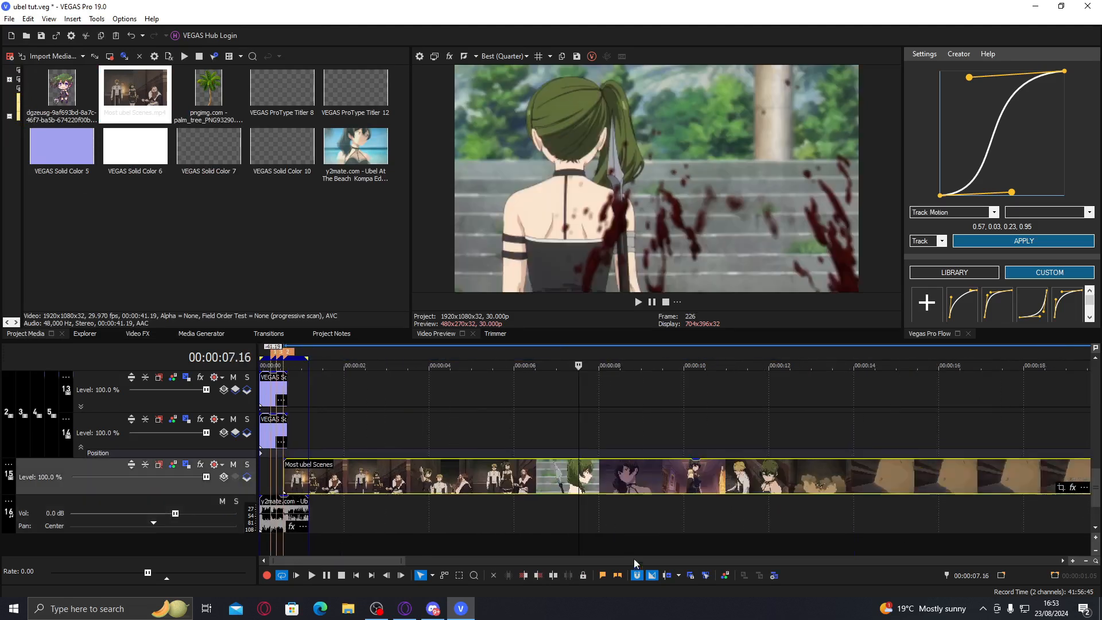
click(466, 492)
drag(466, 476, 915, 454)
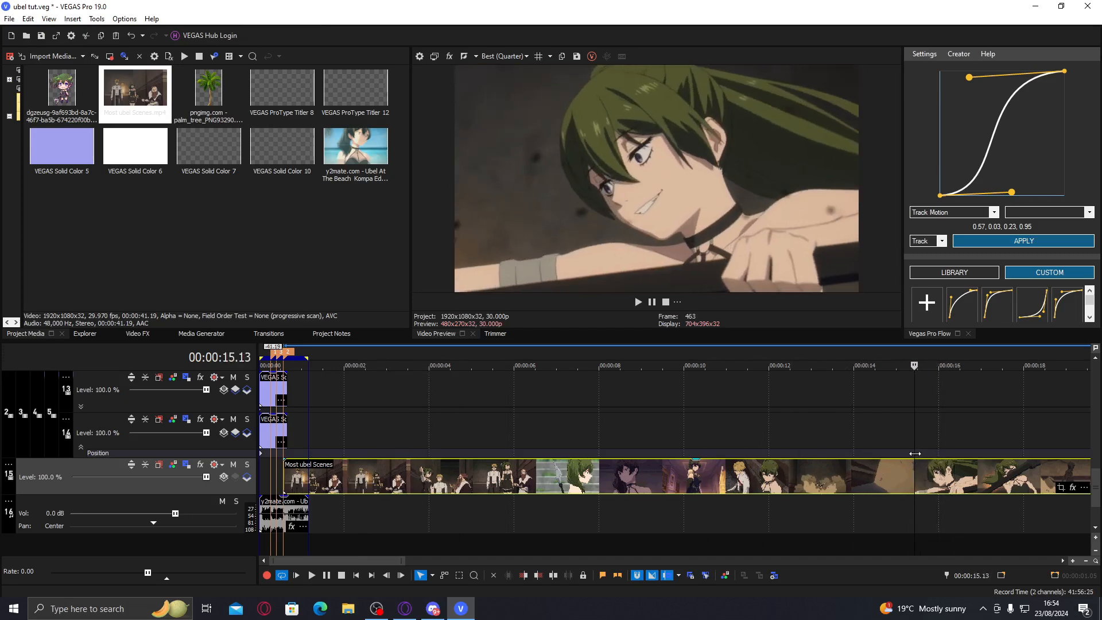
key(alt+[)
- Fit the Most ubel Scenes clip between the circle open marker and the end of the music, then solo track 15 and save
scroll(480, 470, up, 5)
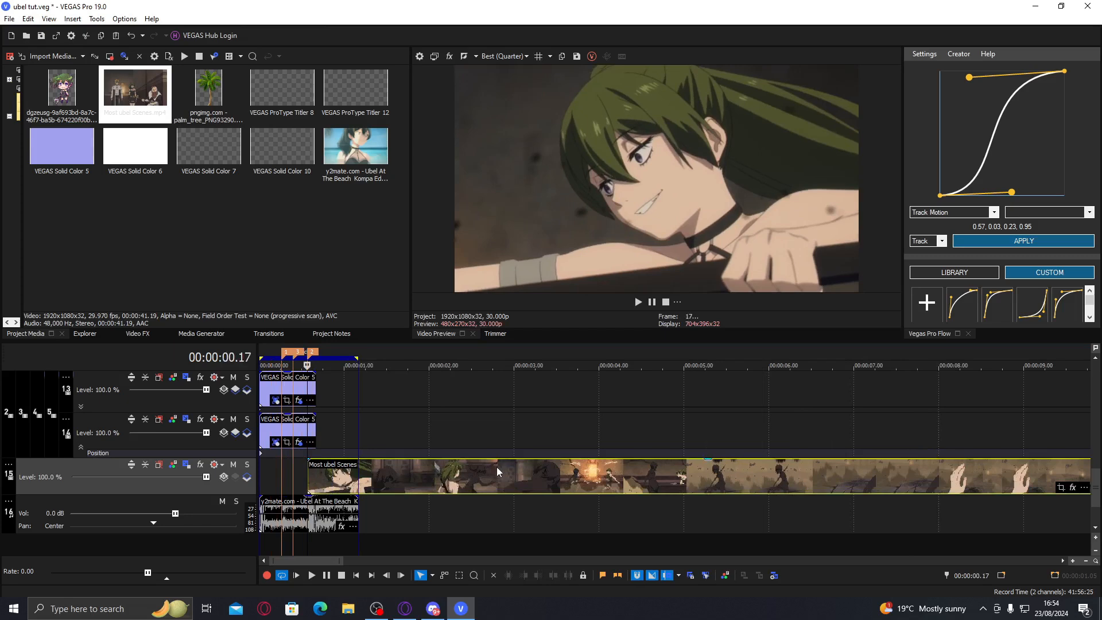
scroll(501, 471, up, 2)
click(653, 484)
key(alt+])
click(483, 481)
drag(487, 469, 396, 473)
drag(545, 475, 489, 475)
drag(598, 472, 658, 468)
click(520, 474)
click(246, 464)
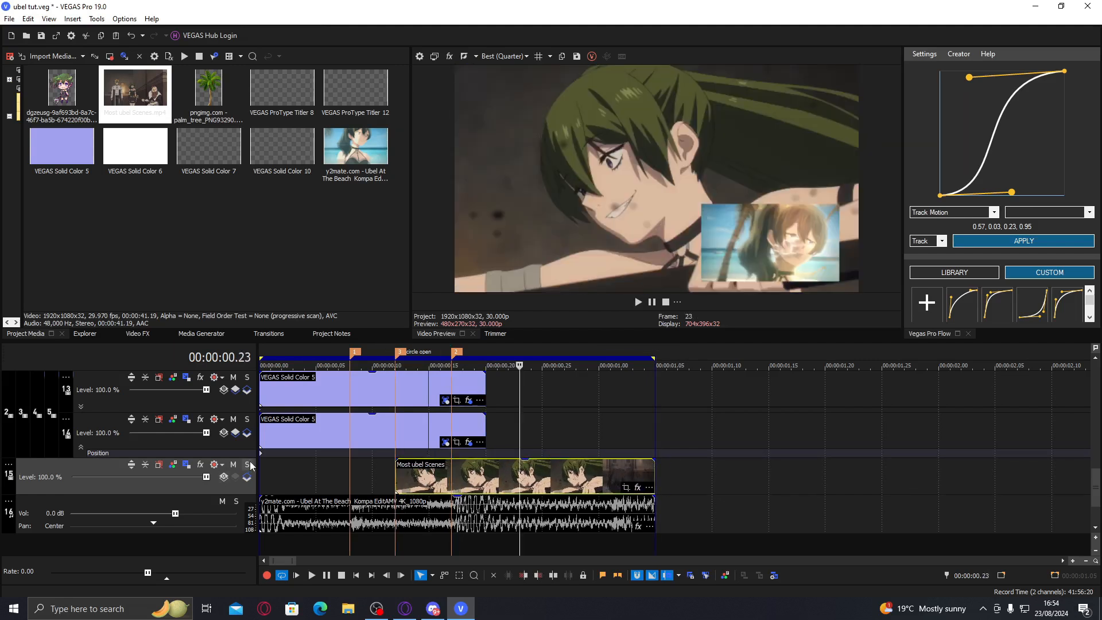
key(ctrl+s)
- Find TwixtorPRO among the video effects and apply its frame number animation preset to the Most ubel Scenes clip
click(137, 334)
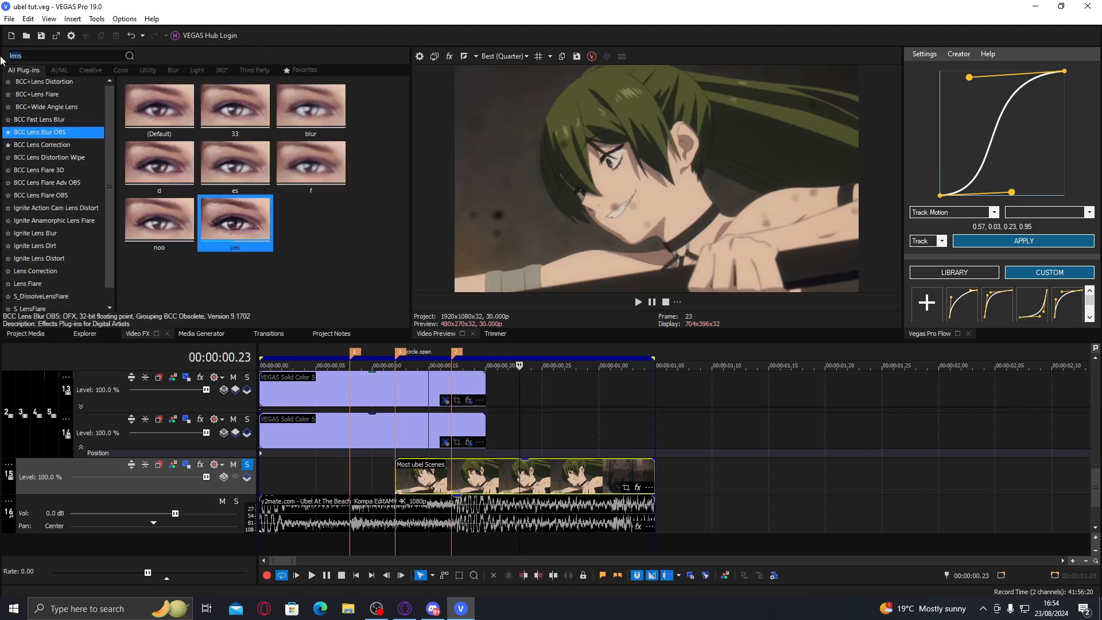
text(twixtor)
click(30, 94)
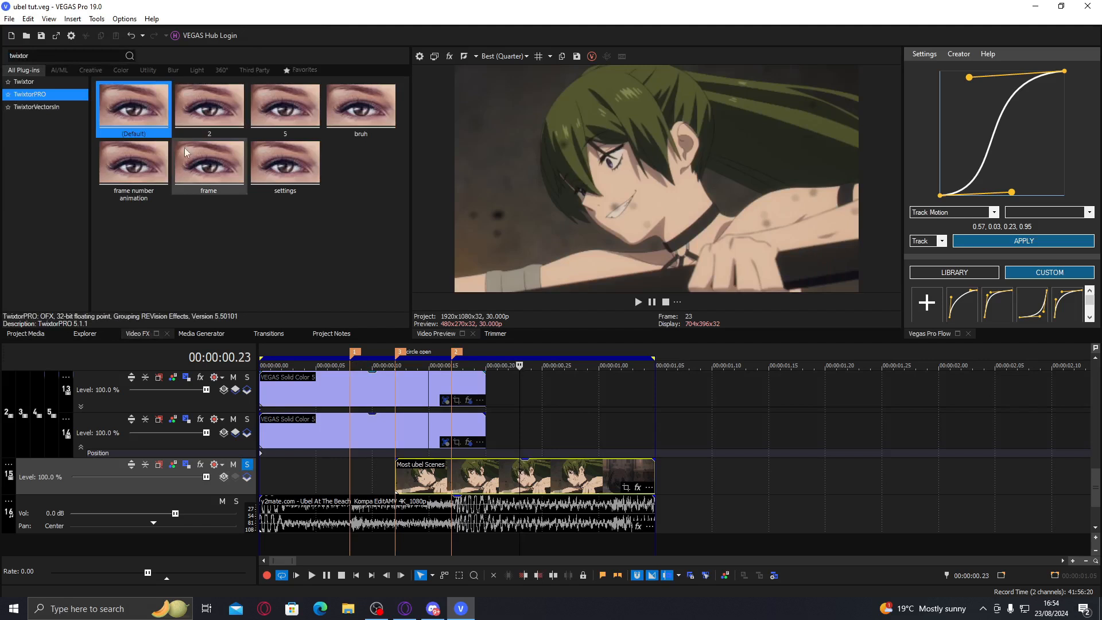
double_click(130, 173)
- Try TwixtorPRO Frame values of 15 and 17, and set Frame to 19
click(185, 172)
key(Return)
text(15)
key(Return)
text(17)
key(Return)
text(19)
key(Return)
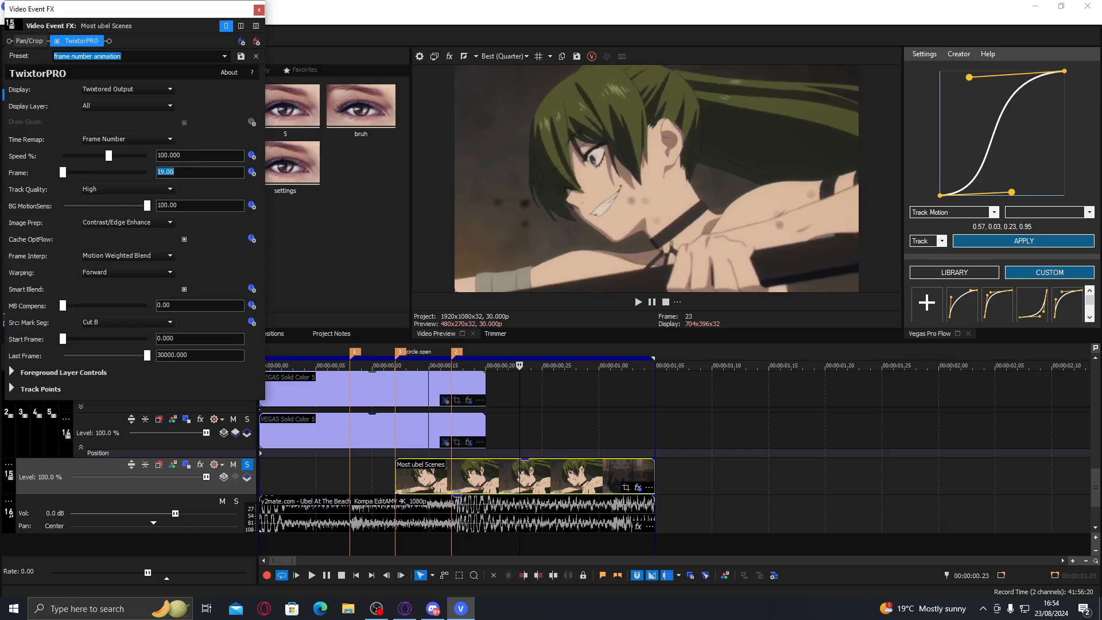
- Animate TwixtorPRO's Frame parameter and lower its value to the minimum at the start of the Most ubel Scenes clip
click(252, 172)
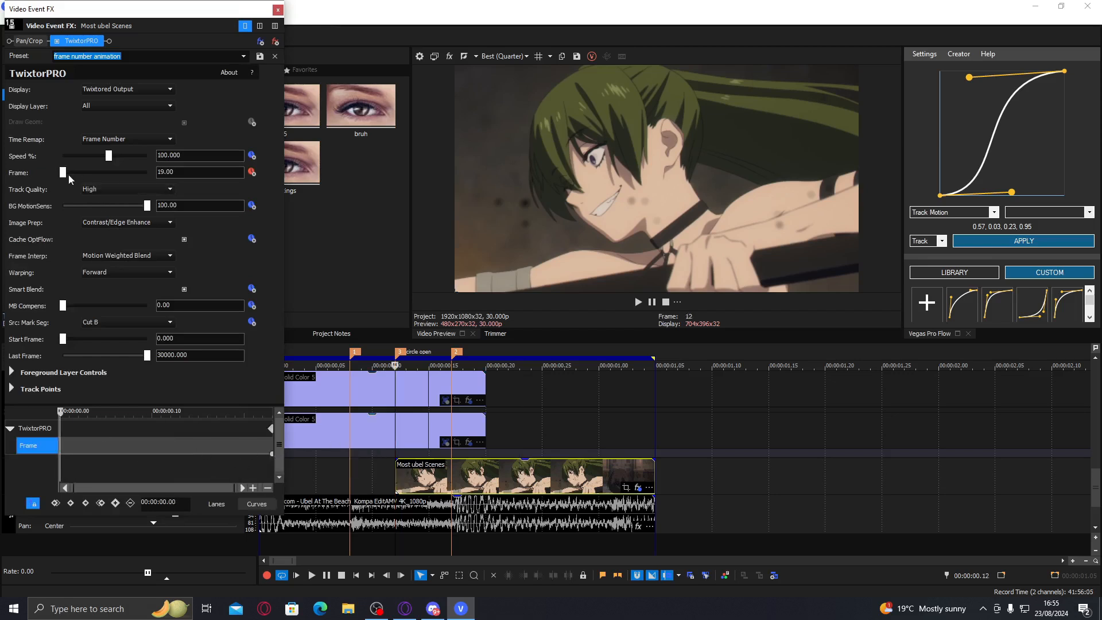
drag(64, 174, 16, 174)
click(497, 486)
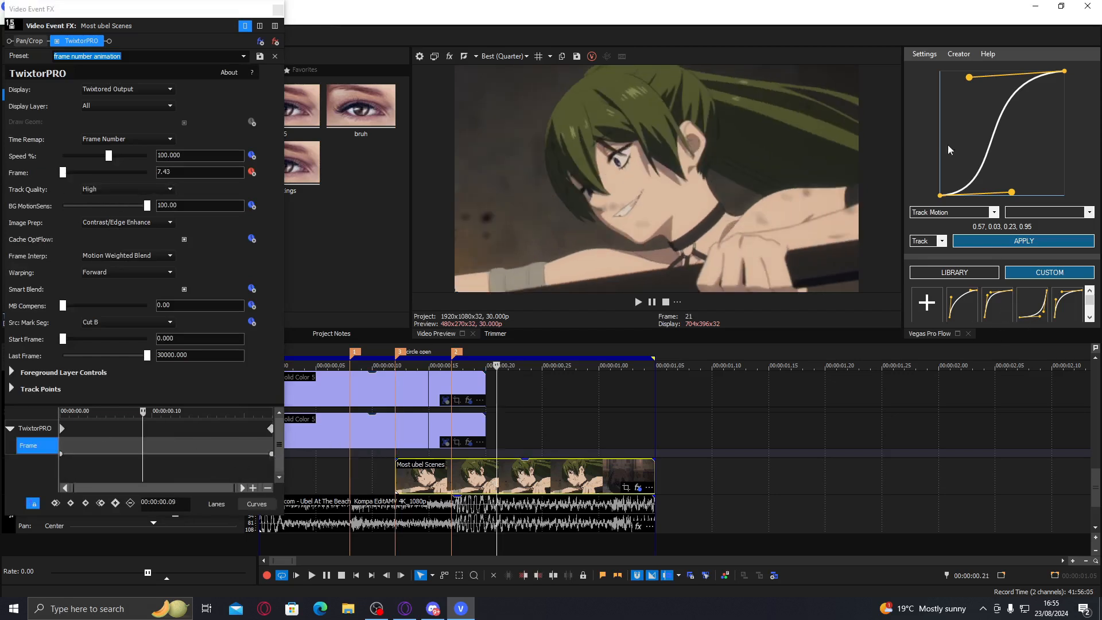
- Shape the easing curve to 0.00, 0.80, 0.98, 0.46 and apply it to the clip's TwixtorPRO Frame keyframes
drag(1008, 194, 1065, 141)
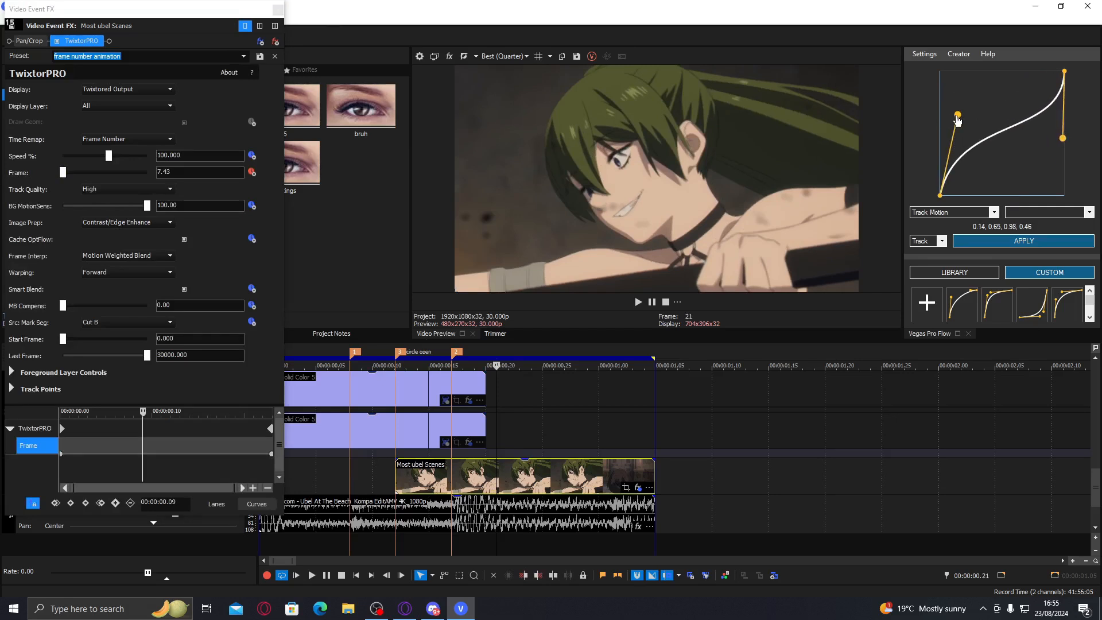
drag(958, 117, 939, 96)
click(942, 242)
click(939, 250)
click(971, 241)
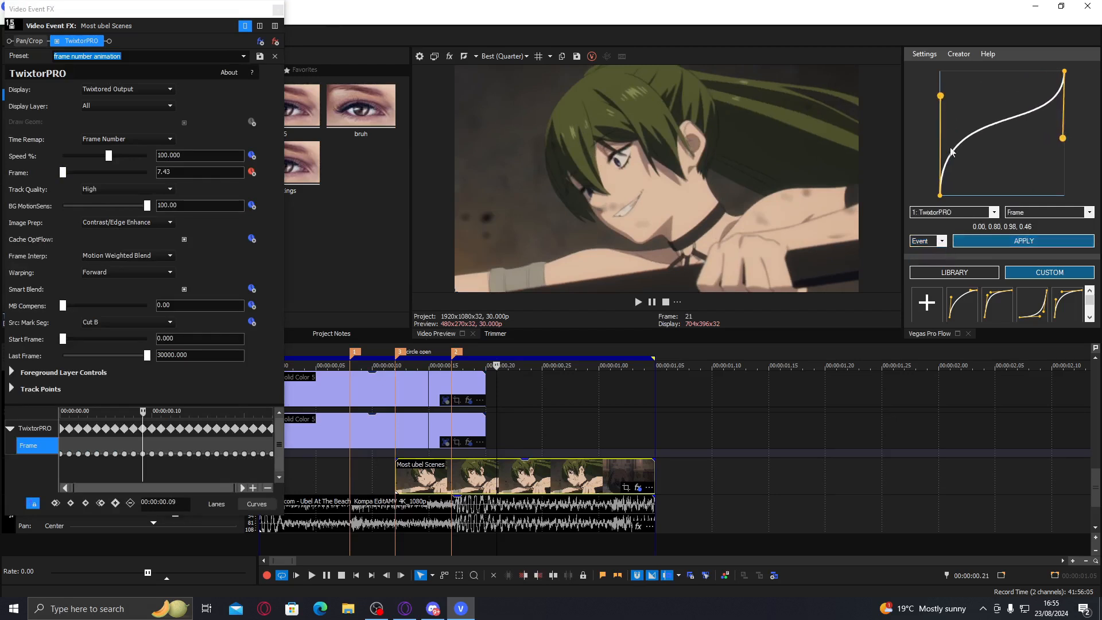
- Reshape the easing curve to 0.54, 0.01, 0.39, 0.97, close the effect window and review the clip from frame 16 to 13
drag(1063, 138, 1009, 202)
click(278, 8)
click(439, 486)
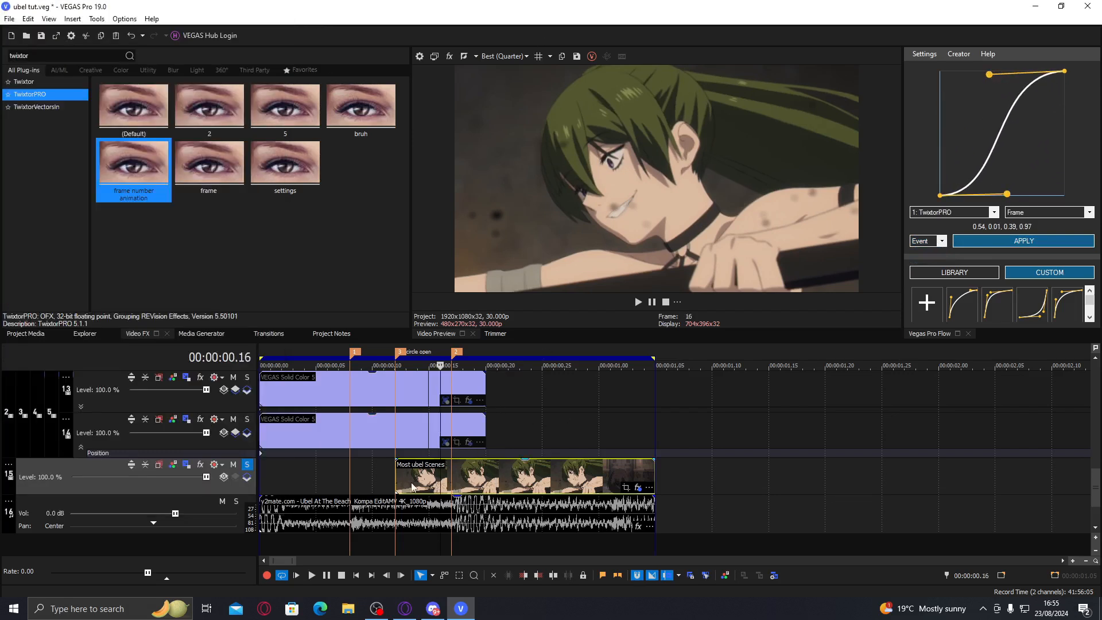
key(Left)
key(Left)
key(Left)
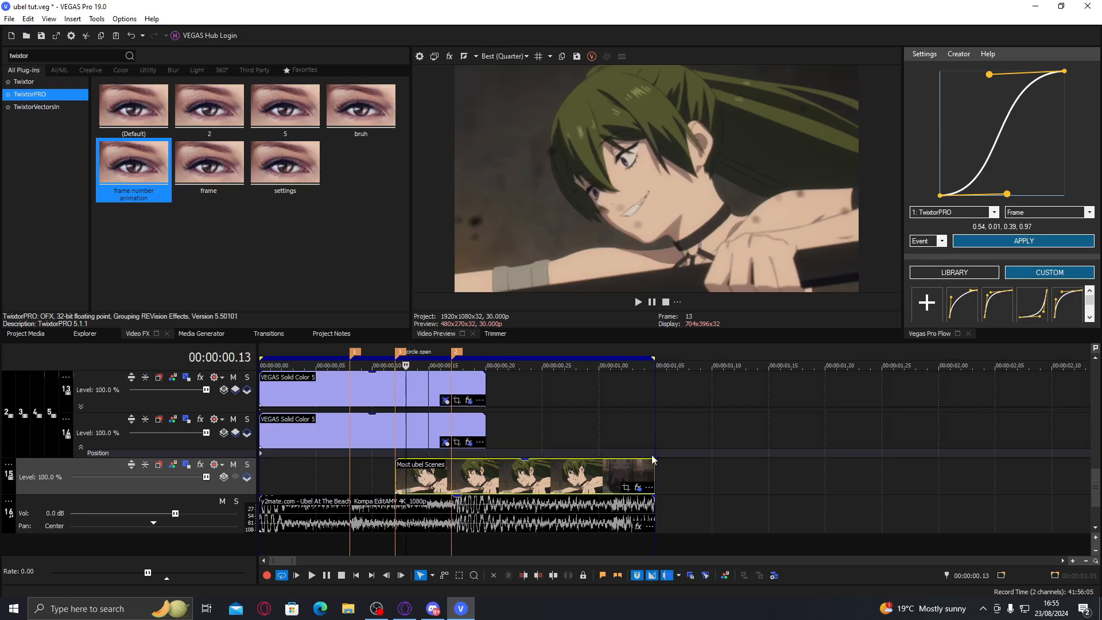
- Find the S_WipeCircle effect and apply its default preset to parent Track 2
drag(1100, 488, 1096, 366)
click(419, 439)
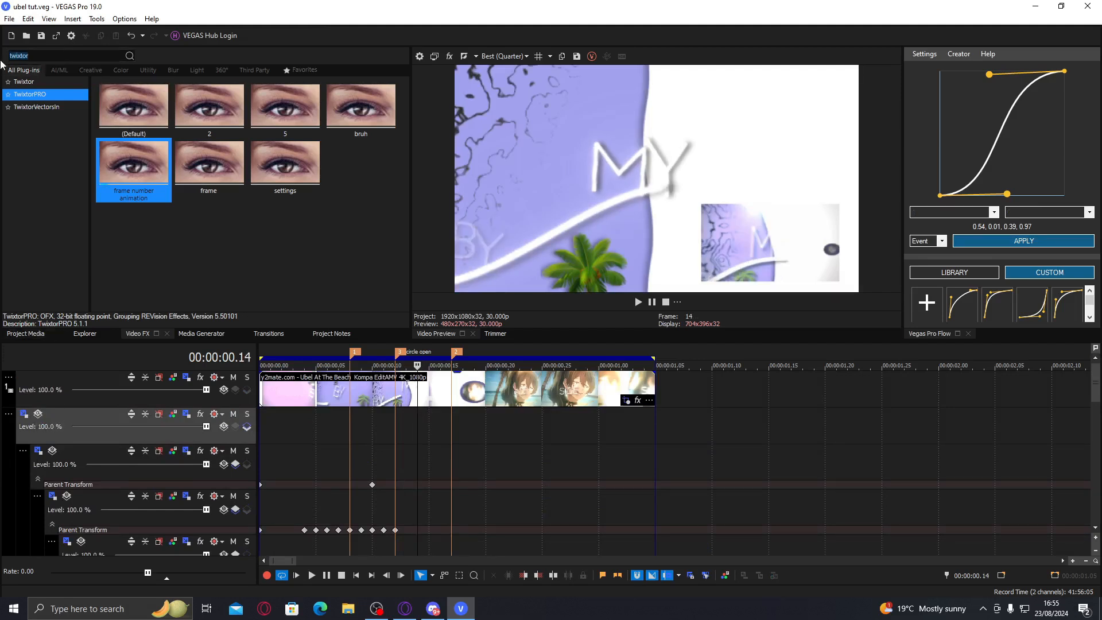
text(wide)
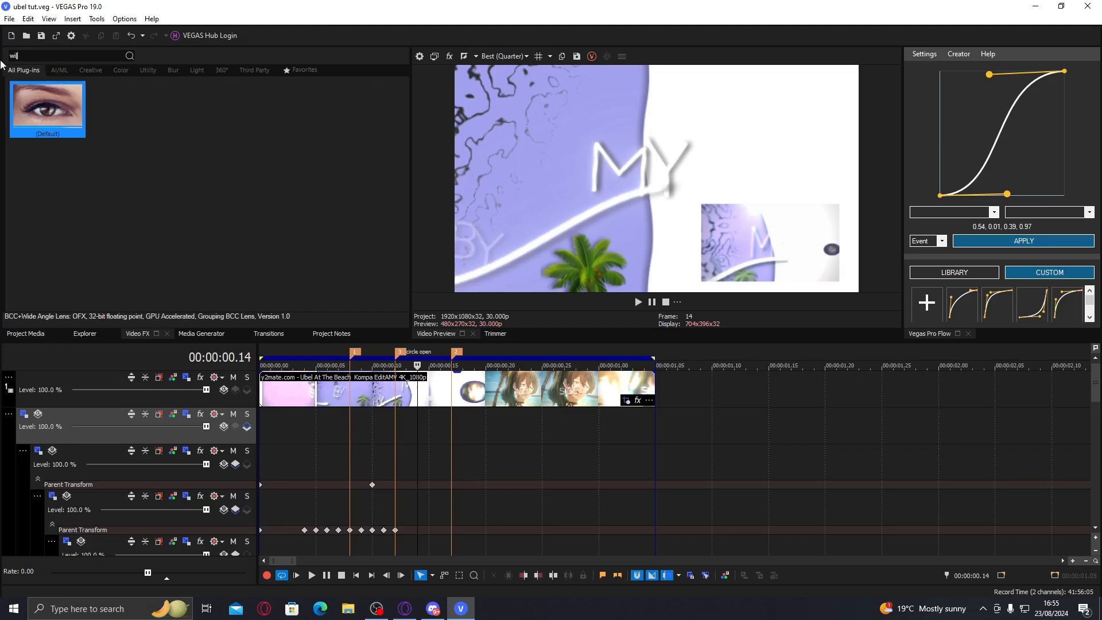
key(BackSpace)
key(BackSpace)
key(BackSpace)
text(ipe)
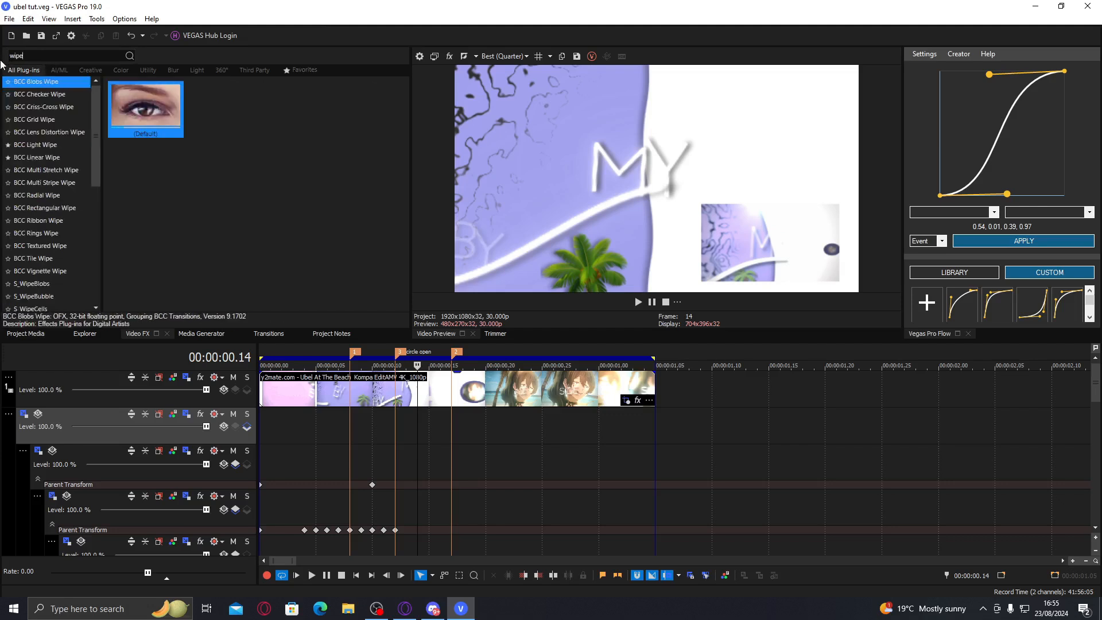
text(d)
click(56, 109)
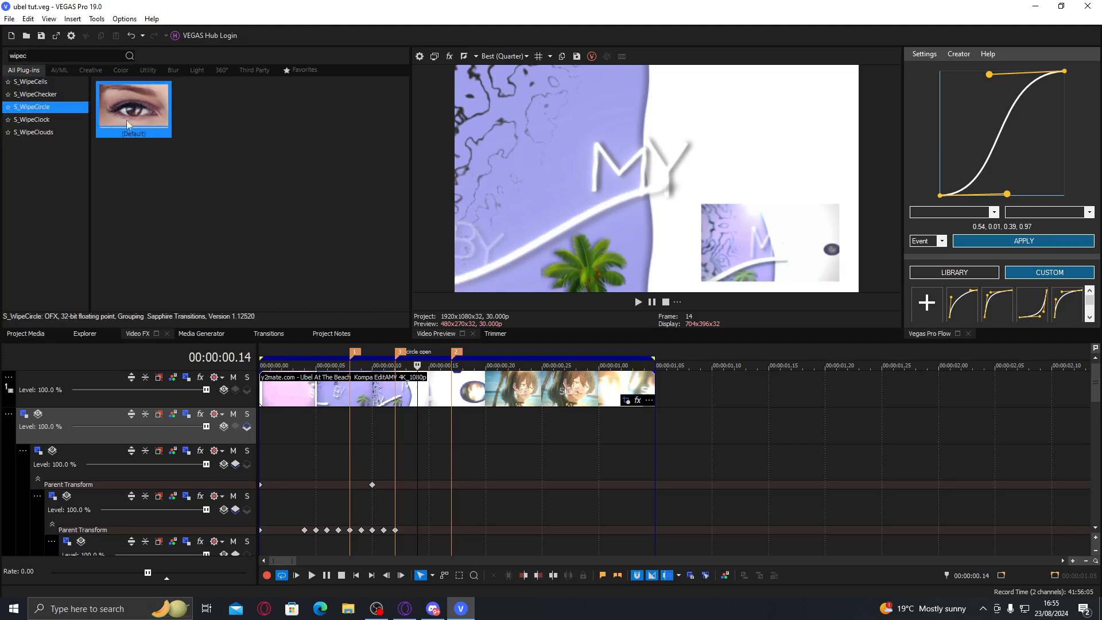
drag(57, 419, 69, 418)
click(38, 413)
click(59, 435)
drag(45, 41, 141, 48)
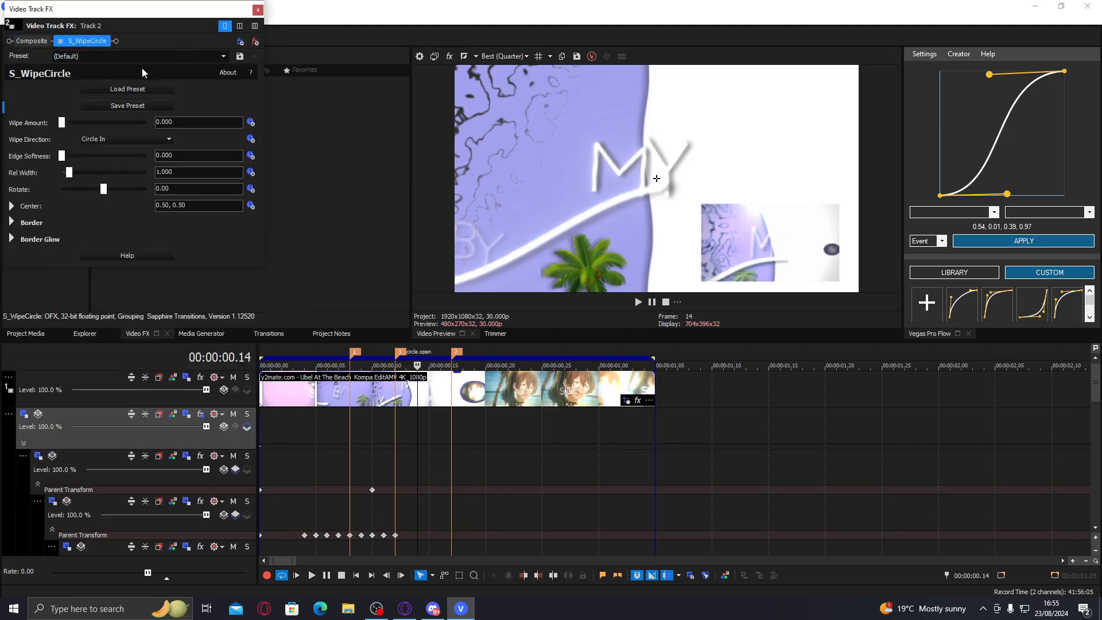
- Animate S_WipeCircle's Wipe Amount on Track 2 and add a keyframe at frame 12 on its expanded lane
click(251, 122)
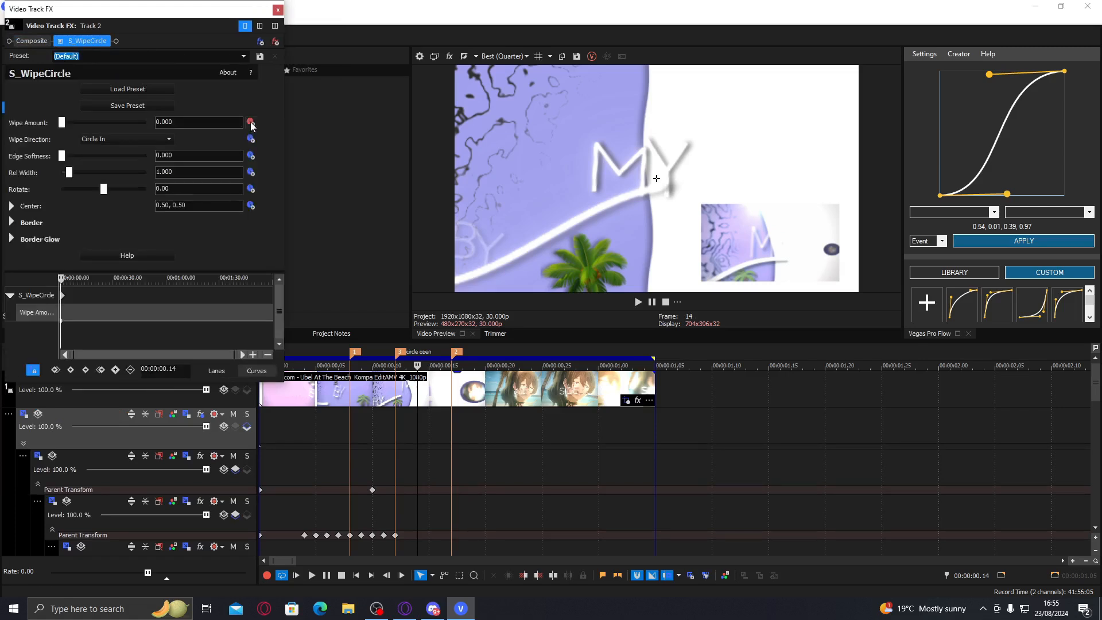
click(24, 443)
scroll(430, 432, up, 3)
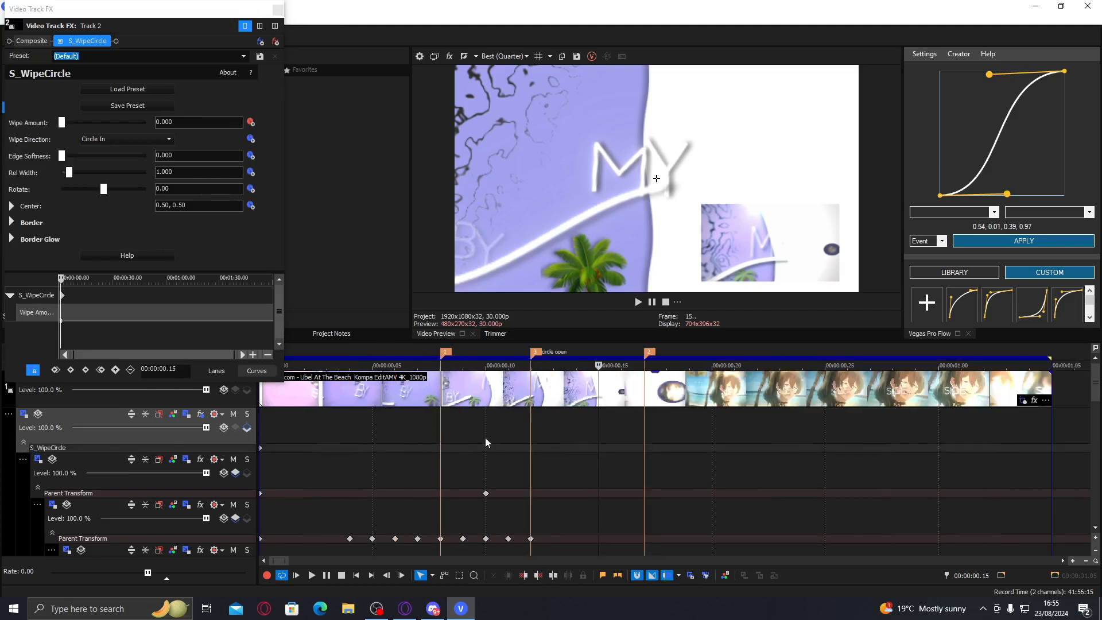
click(595, 430)
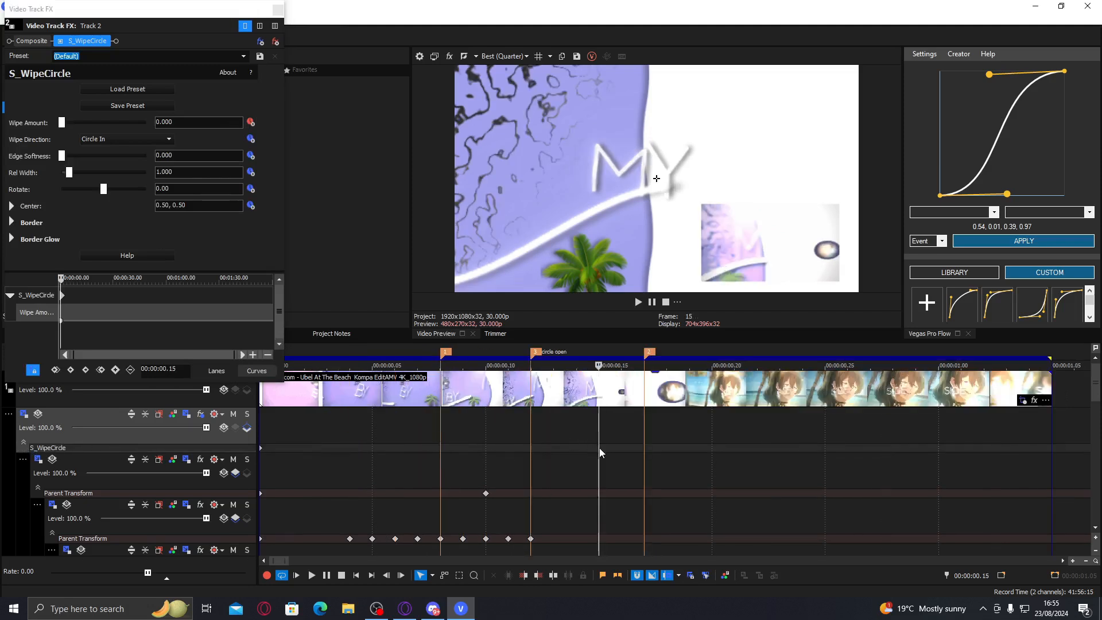
click(528, 449)
double_click(531, 446)
- Place a timeline marker at frame 19 and move the S_WipeCircle center to 0.81, 0.51
click(622, 446)
click(635, 446)
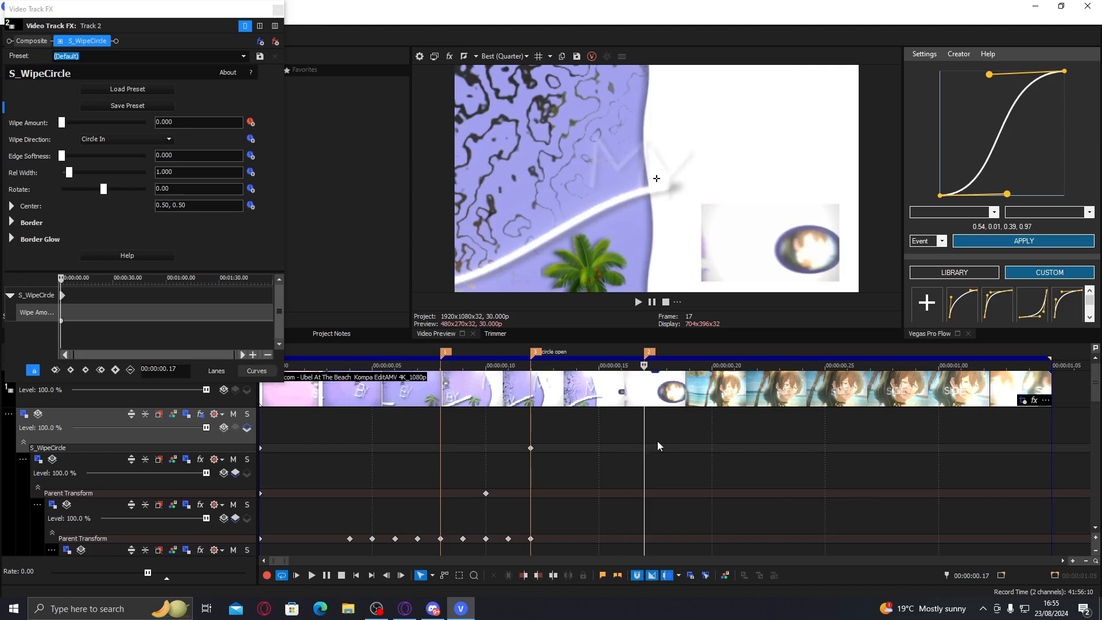
click(679, 442)
click(690, 426)
drag(690, 425, 697, 425)
key(m)
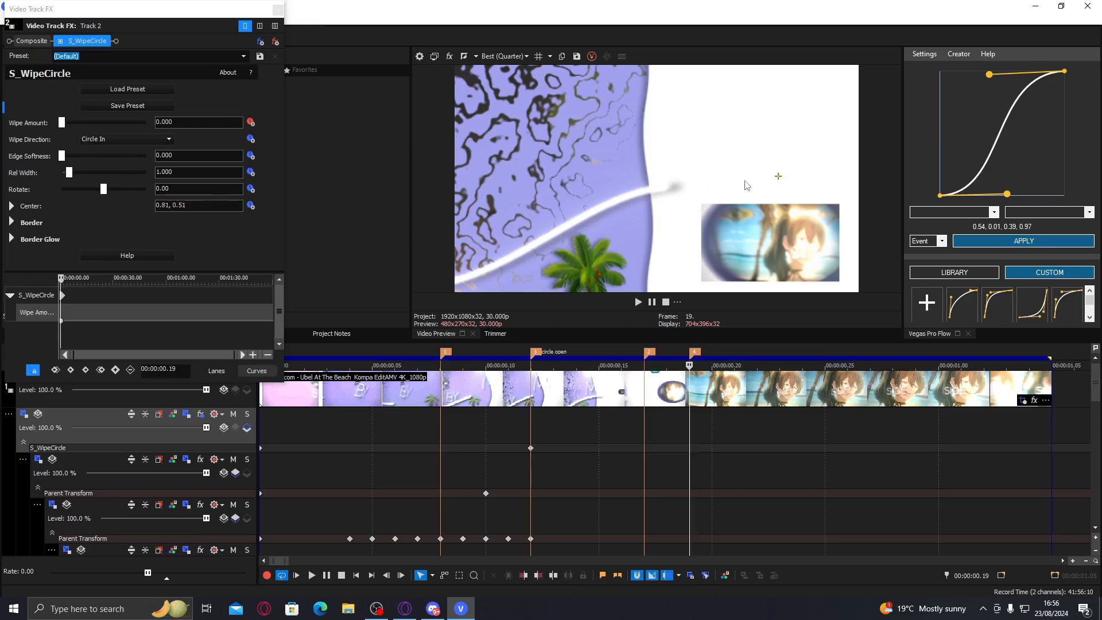
- Set the wipe direction to Circle Out and raise Wipe Amount at frame 19 to a medium-sized circle opening
drag(63, 123, 71, 125)
click(115, 138)
click(98, 154)
drag(74, 125, 89, 127)
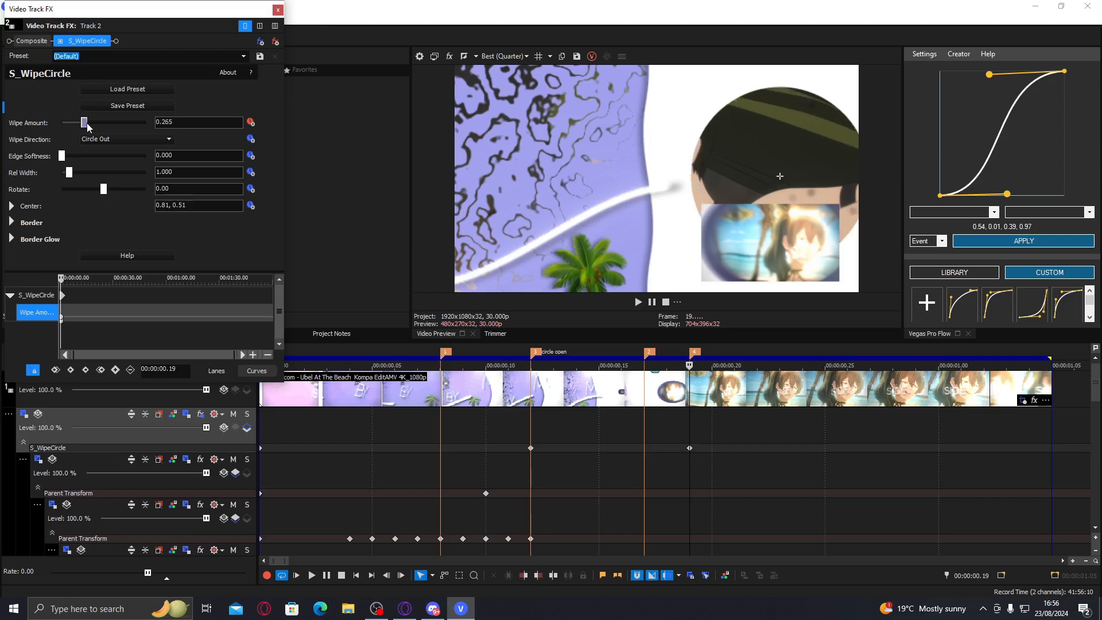
drag(85, 126, 83, 126)
drag(1089, 403, 1076, 500)
click(278, 10)
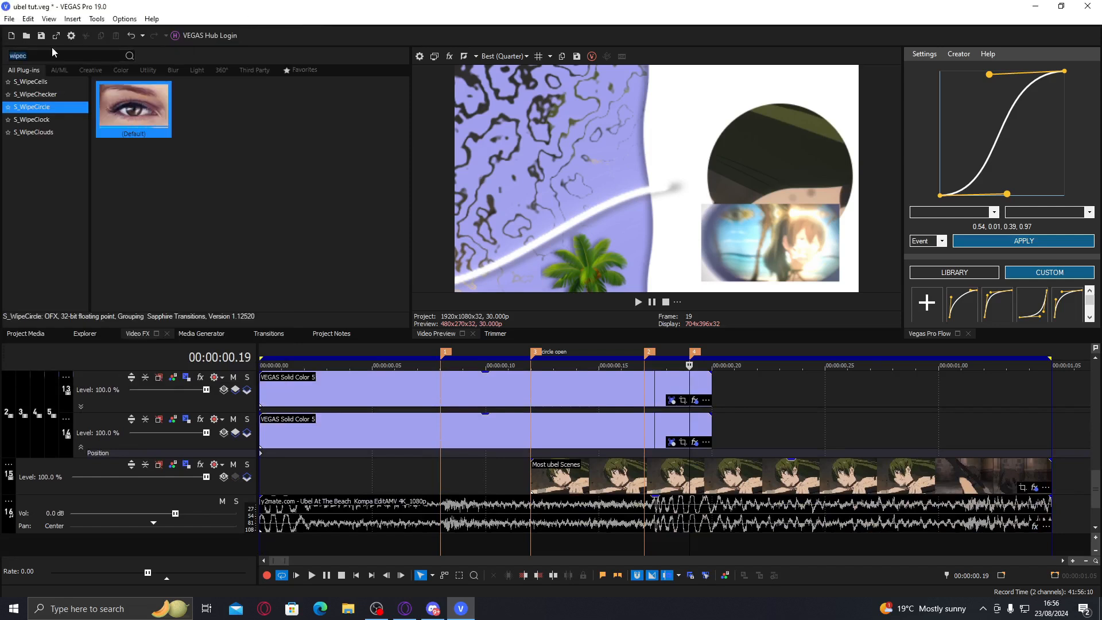
- Apply S_BlurMoCurves with the POS preset to the Most ubel Scenes clip, setting Shift X to 0.600 and Shift Y to 0.058
text(blurmo)
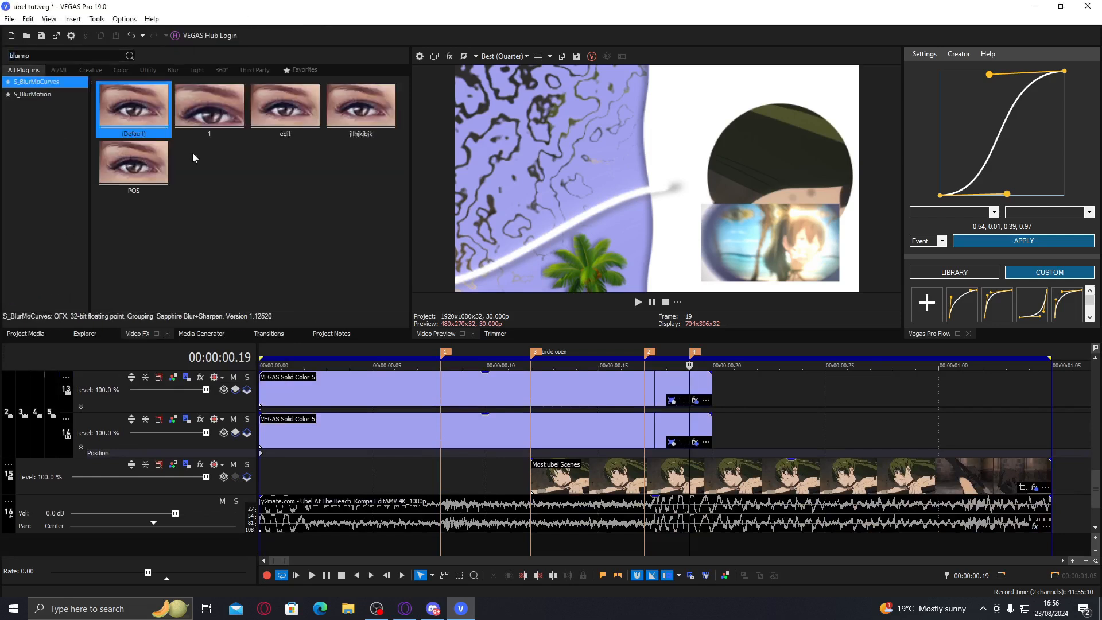
click(140, 174)
drag(140, 174, 683, 470)
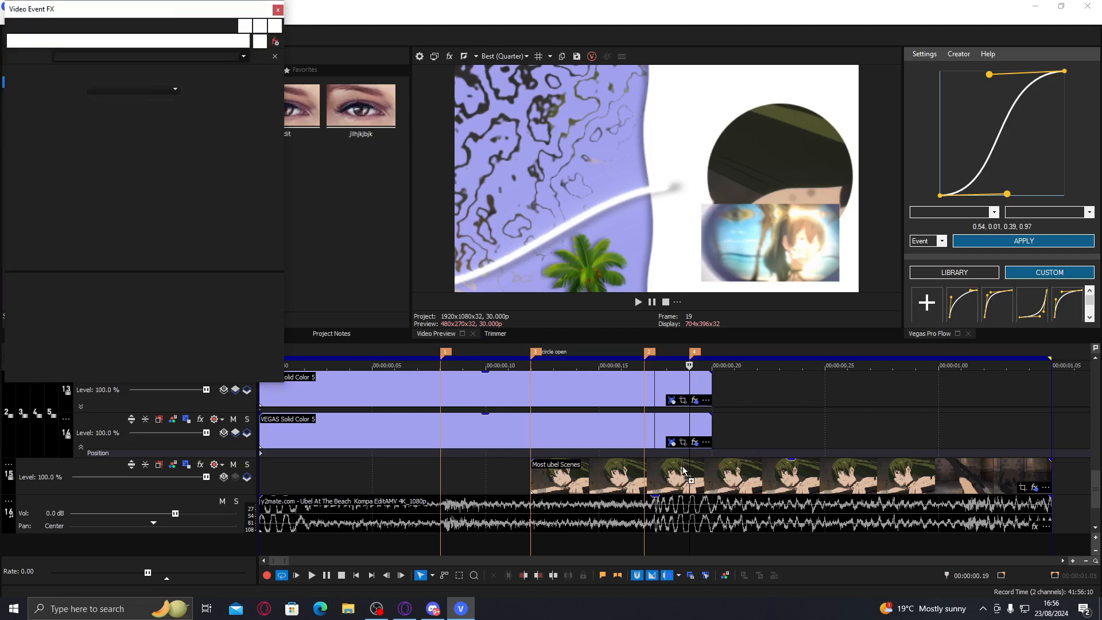
drag(88, 192, 115, 238)
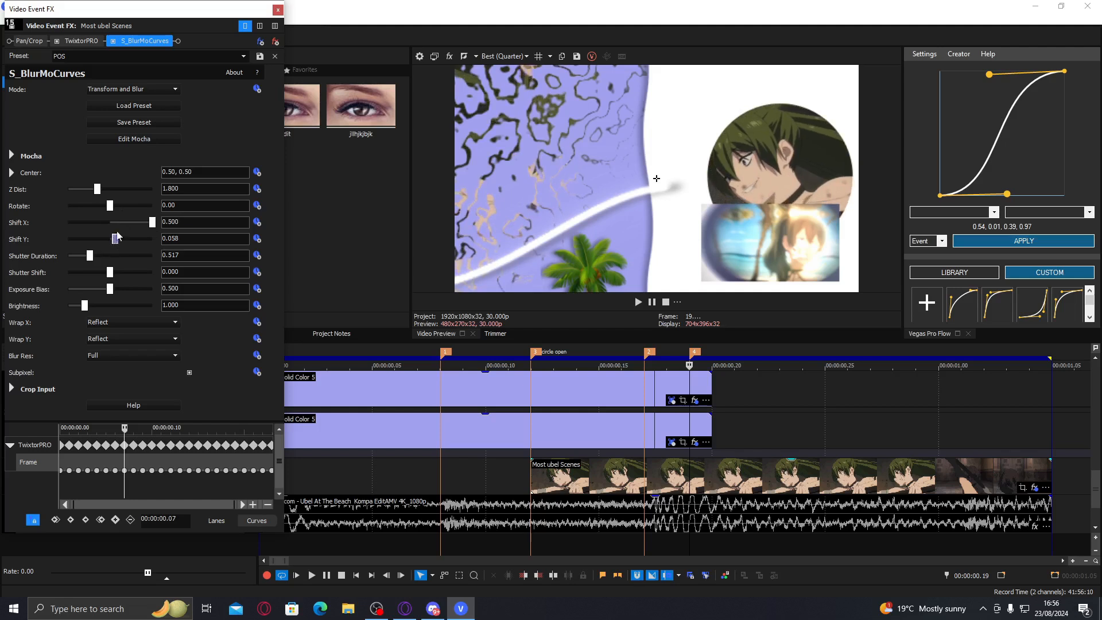
text(7)
key(Return)
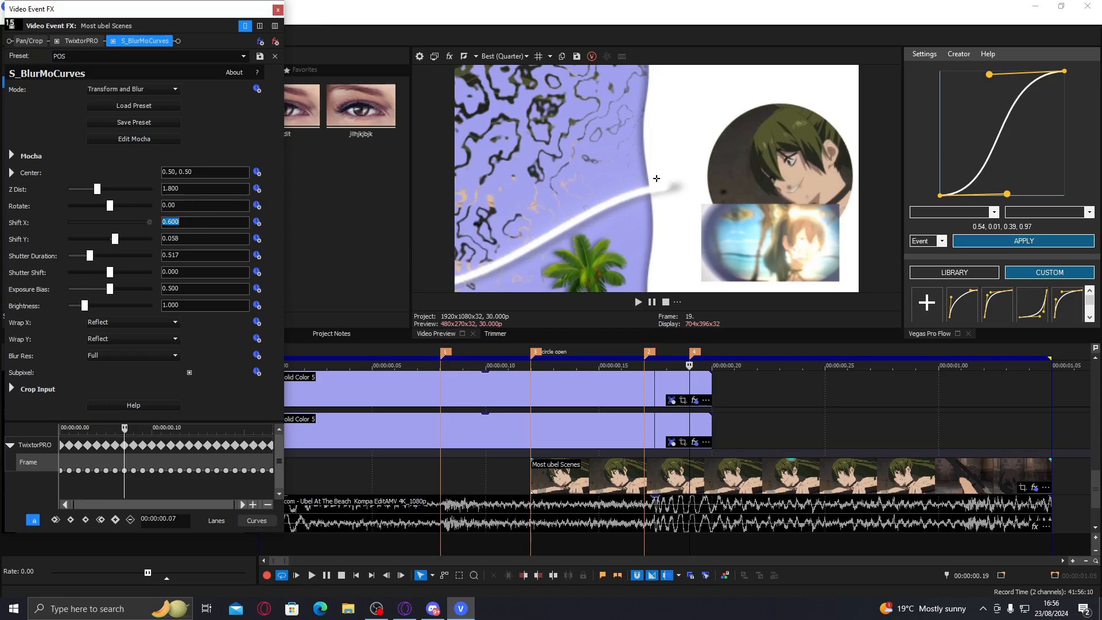
click(278, 11)
- Move Track 2's last S_WipeCircle keyframe to frame 20 and review the circle opening
drag(1094, 488, 1094, 376)
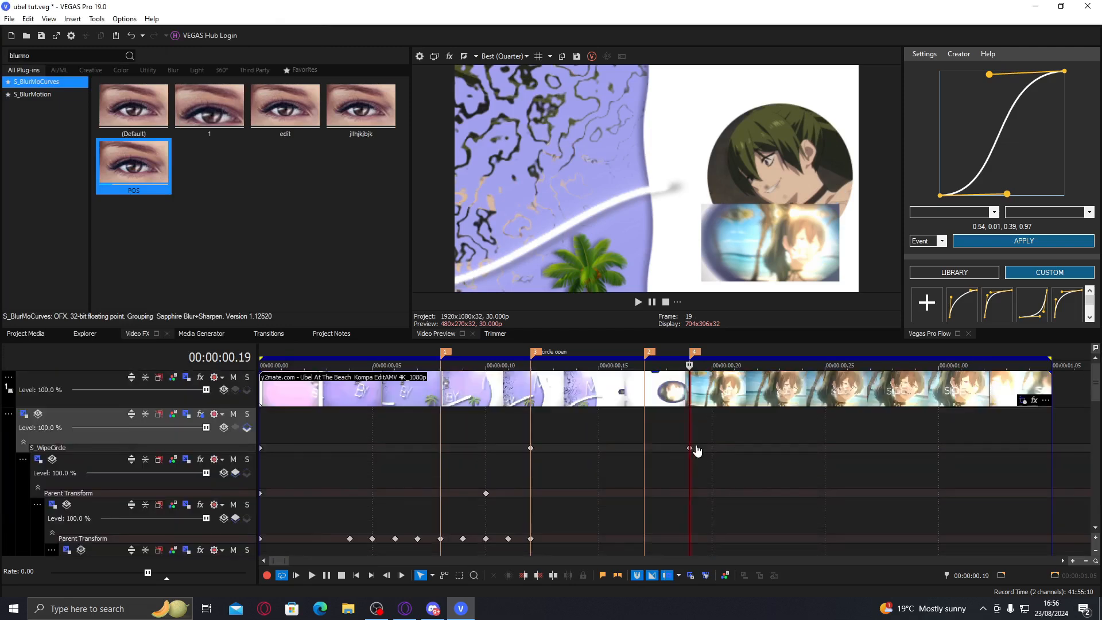
click(711, 448)
drag(713, 432, 576, 414)
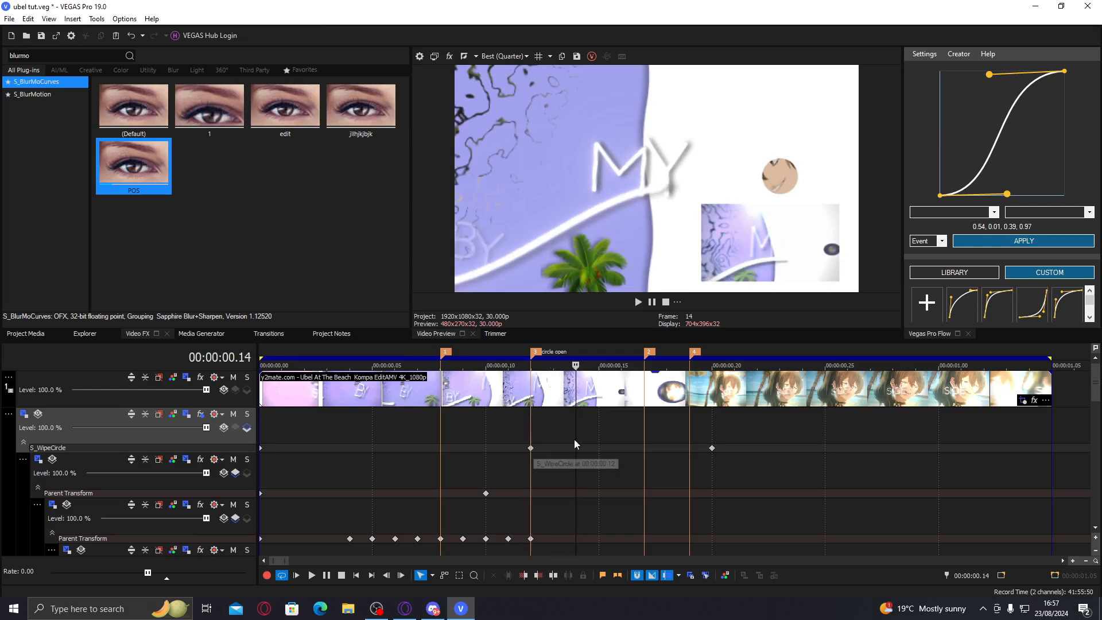
- Move the frame 17 marker to frame 16 and apply a 0.69, 0.00, 0.39, 0.97 easing curve to the track's S_WipeCircle Wipe Amount
click(927, 241)
click(933, 258)
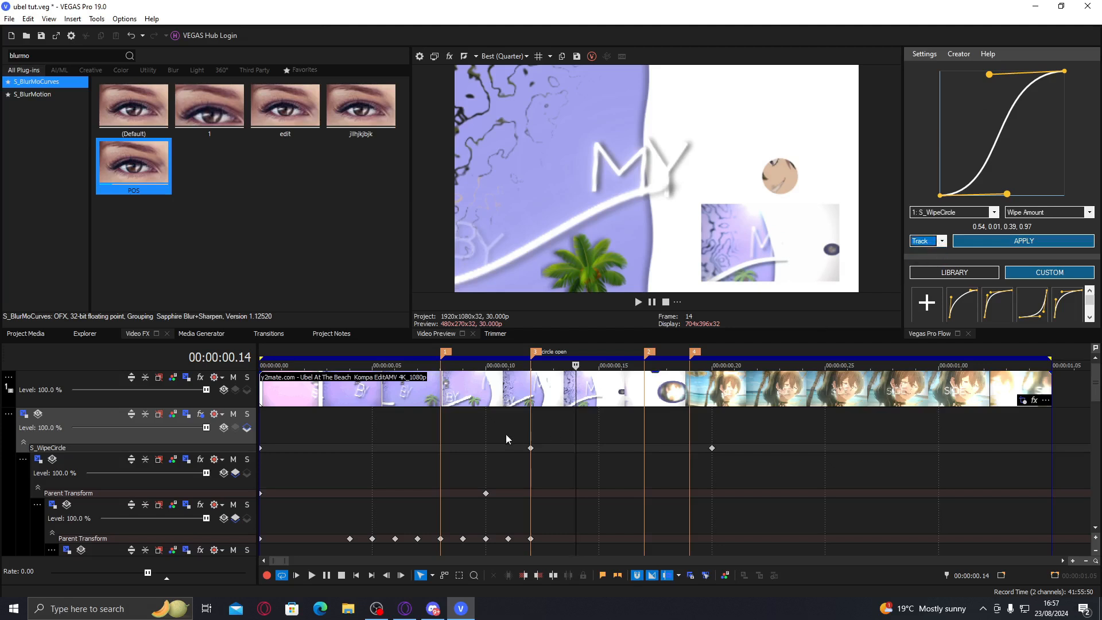
drag(575, 429, 642, 440)
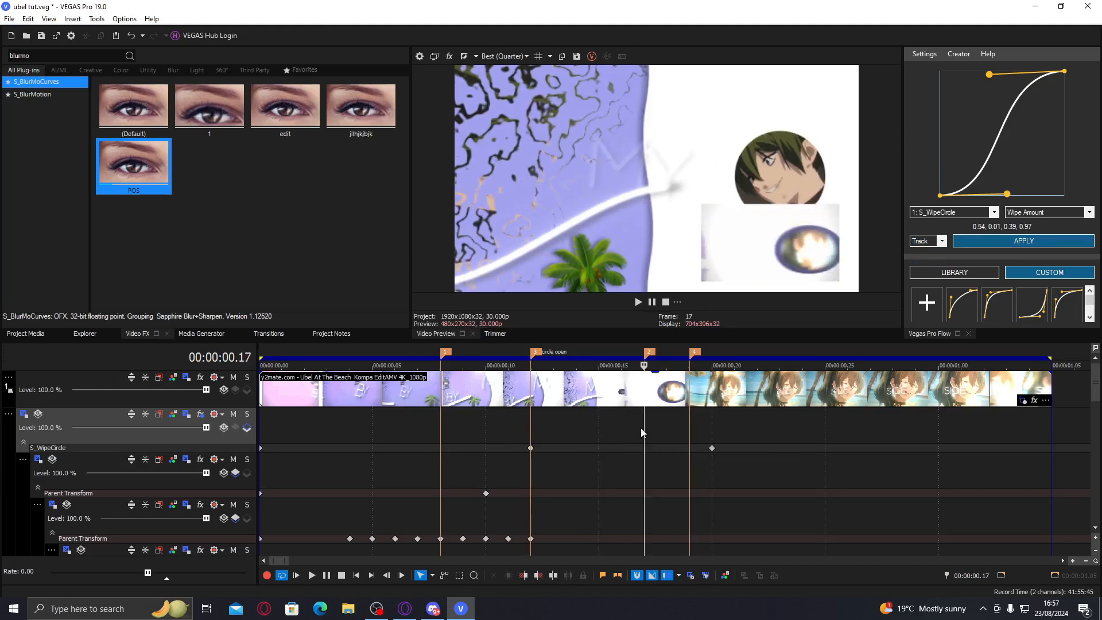
drag(651, 353, 625, 354)
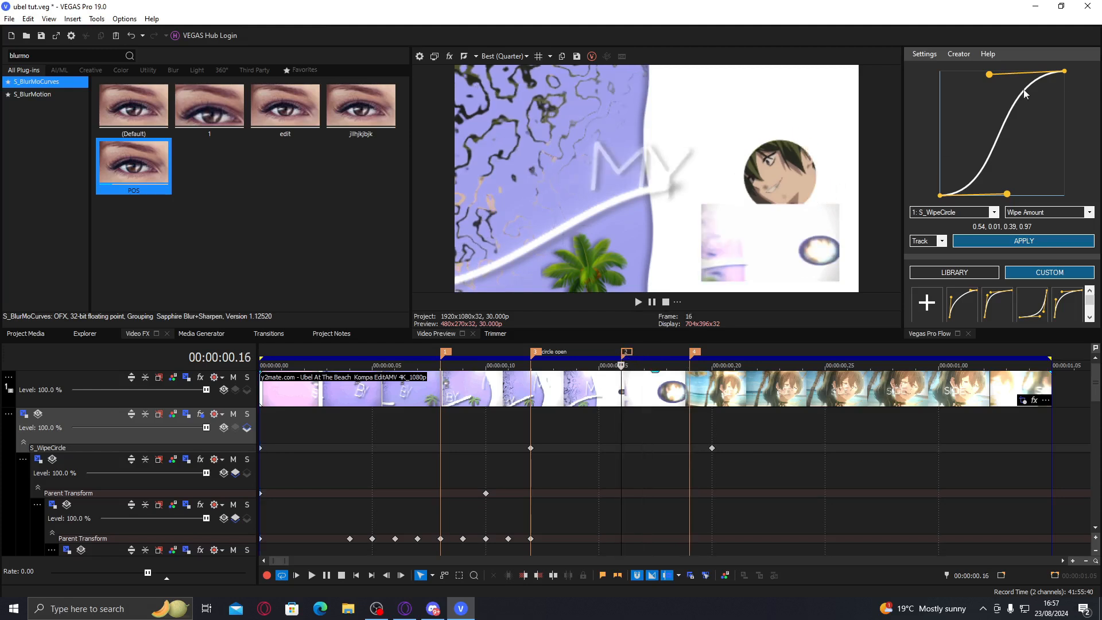
mouse_move(1008, 195)
mouse_down()
mouse_move(939, 124)
mouse_move(987, 193)
mouse_move(1025, 195)
mouse_up()
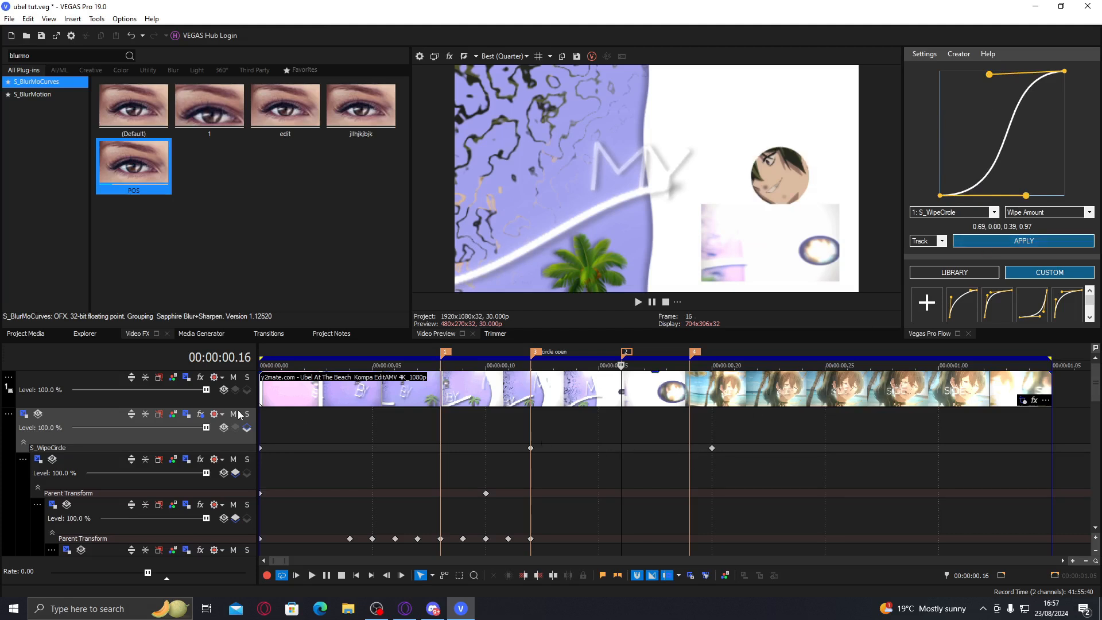
- Open Track 2's S_WipeCircle border settings and set Border Width to 0.014
click(201, 415)
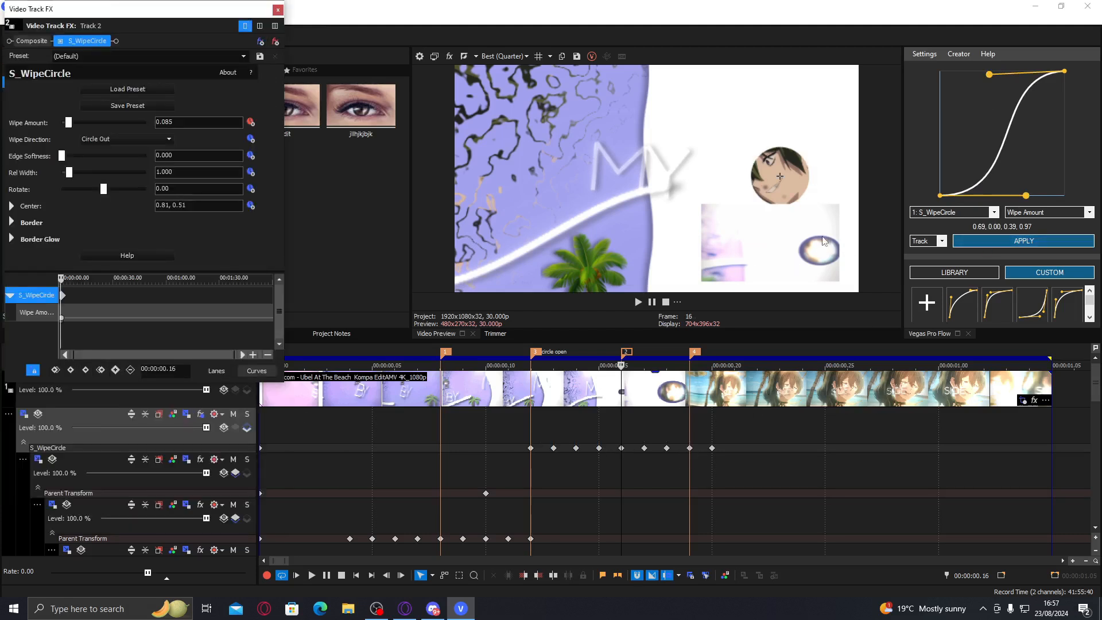
click(13, 223)
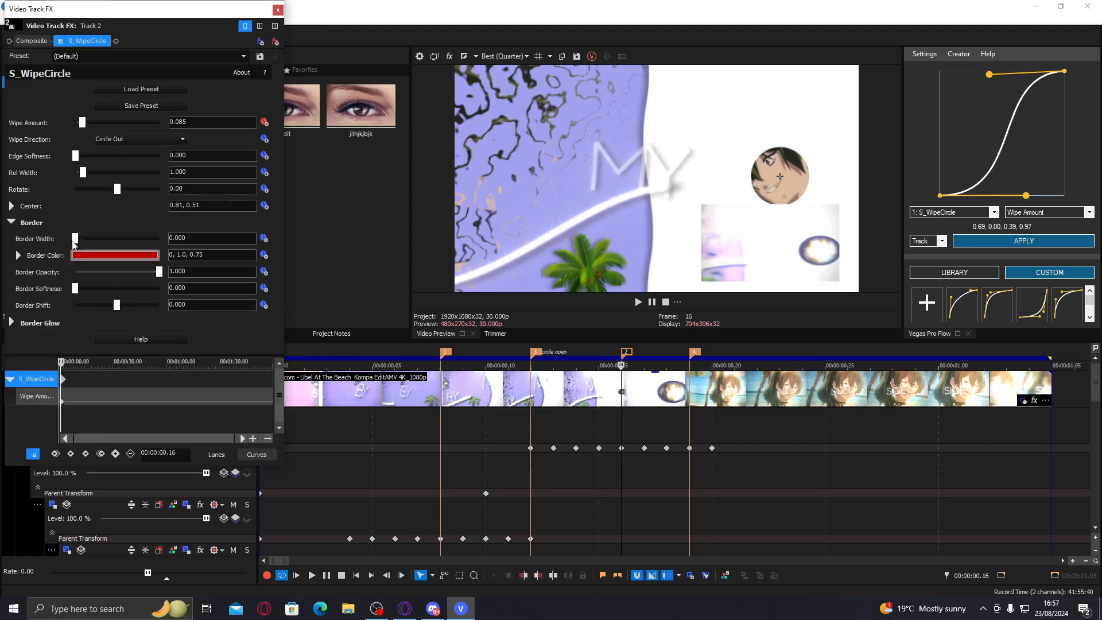
click(82, 239)
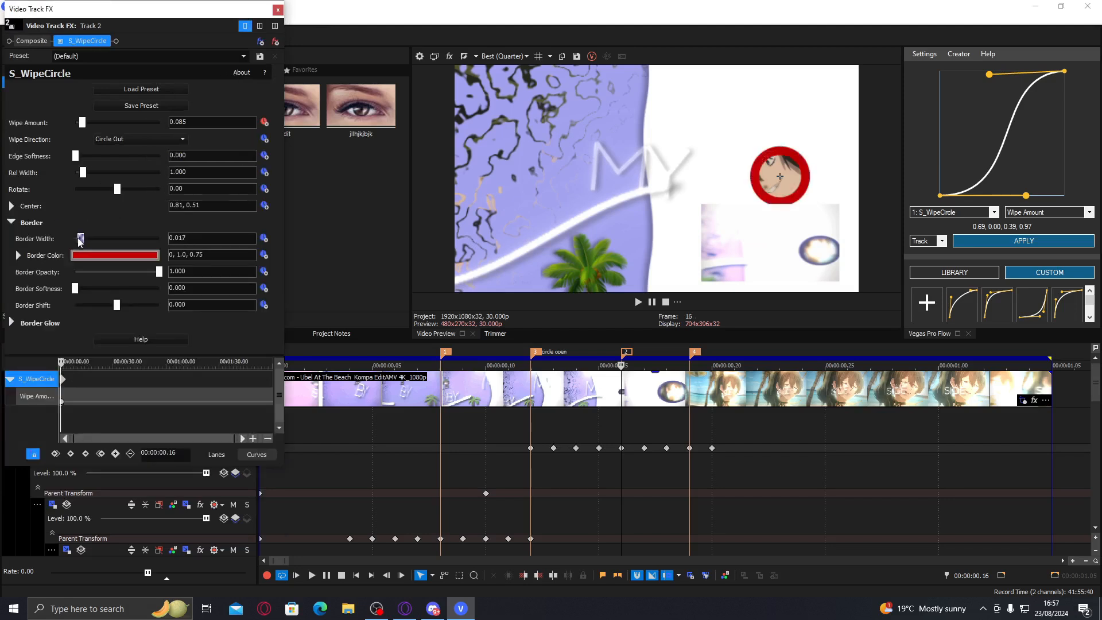
drag(79, 240, 78, 240)
- Sample the lavender background as the circle's border color (240, 0.3, 0.95) and slightly raise Border Softness
click(115, 254)
click(102, 269)
click(580, 198)
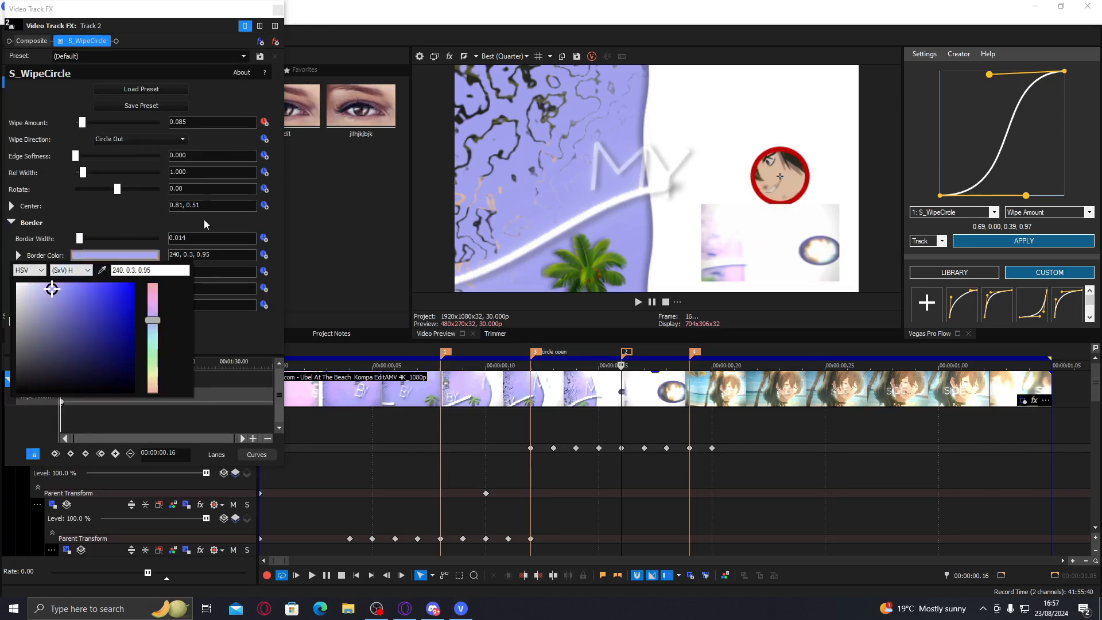
click(160, 222)
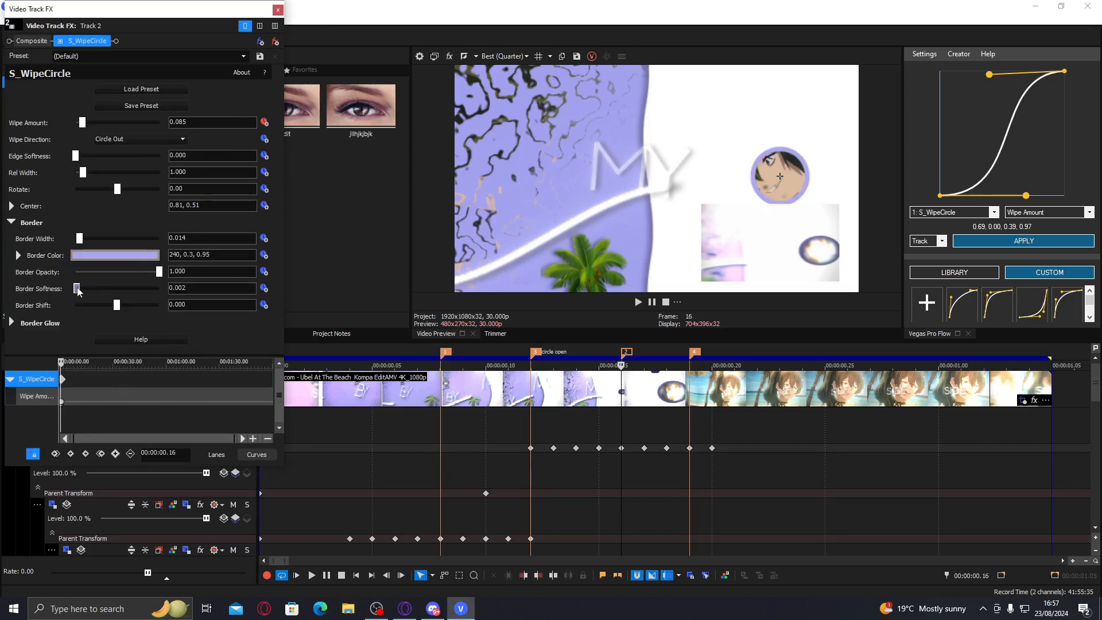
drag(80, 291, 82, 292)
click(277, 11)
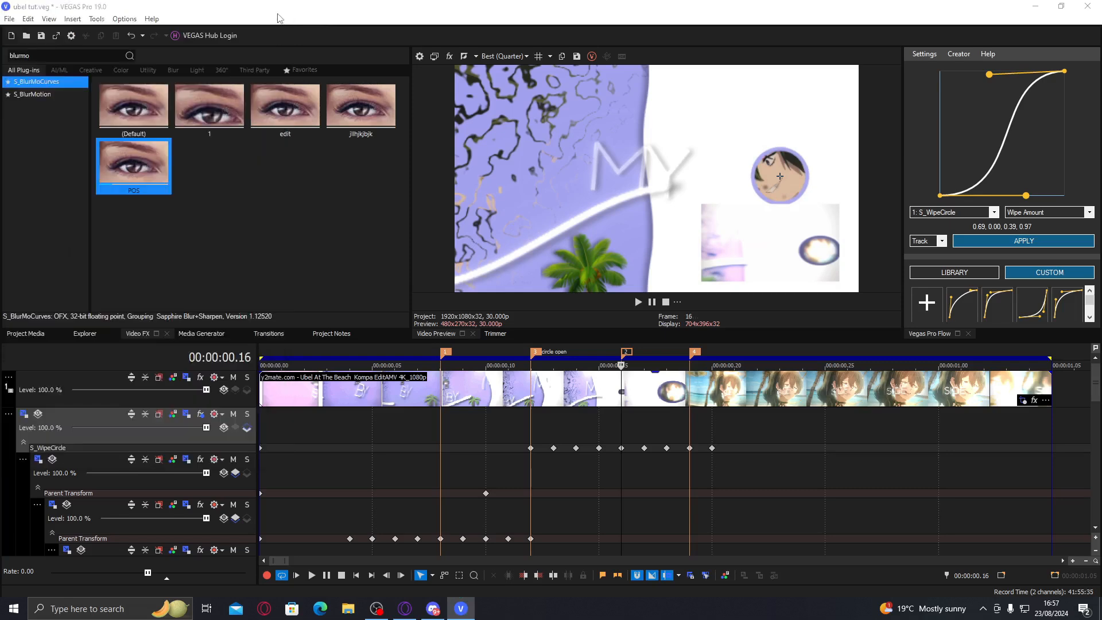
- Open the S_BlurMoCurves settings of the Most ubel Scenes clip and review the circle opening frame by frame from frame 12
scroll(1084, 482, down, 10)
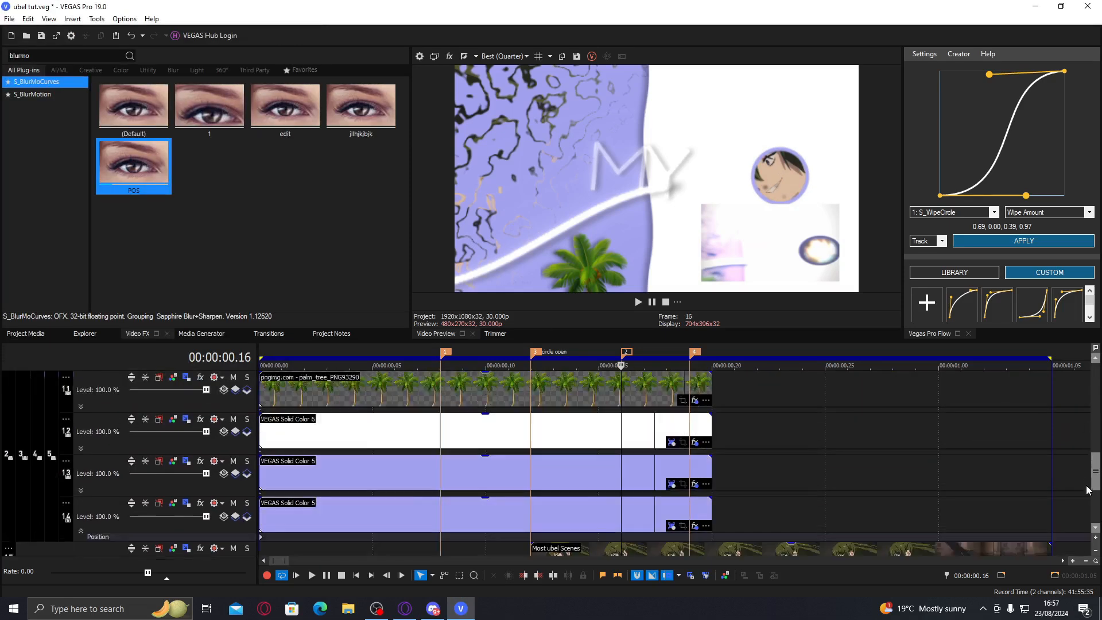
click(1036, 447)
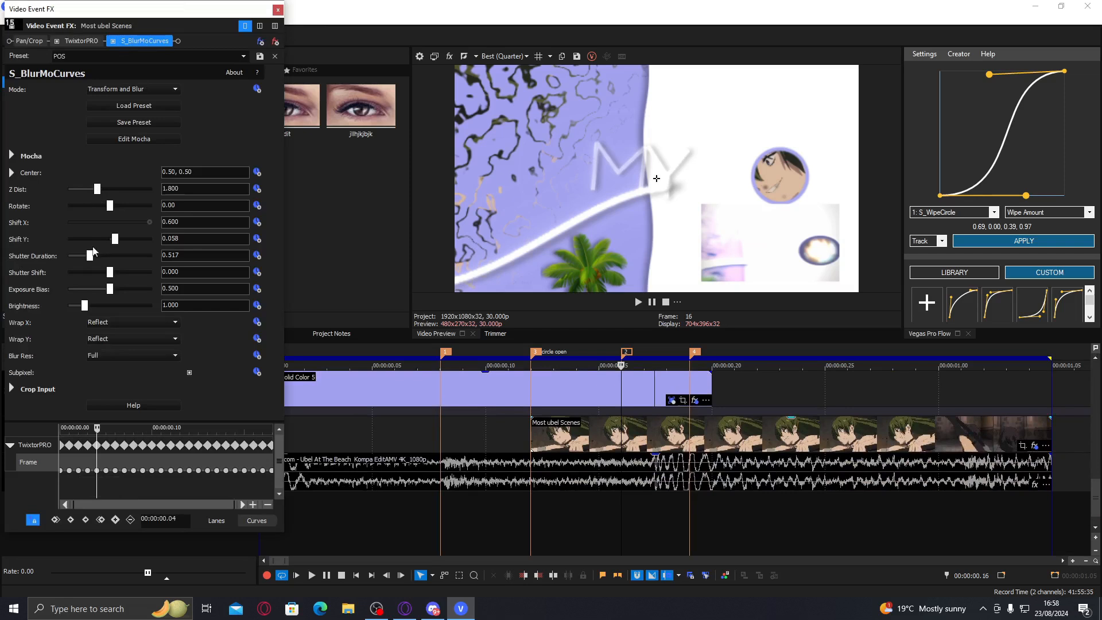
drag(96, 492, 59, 491)
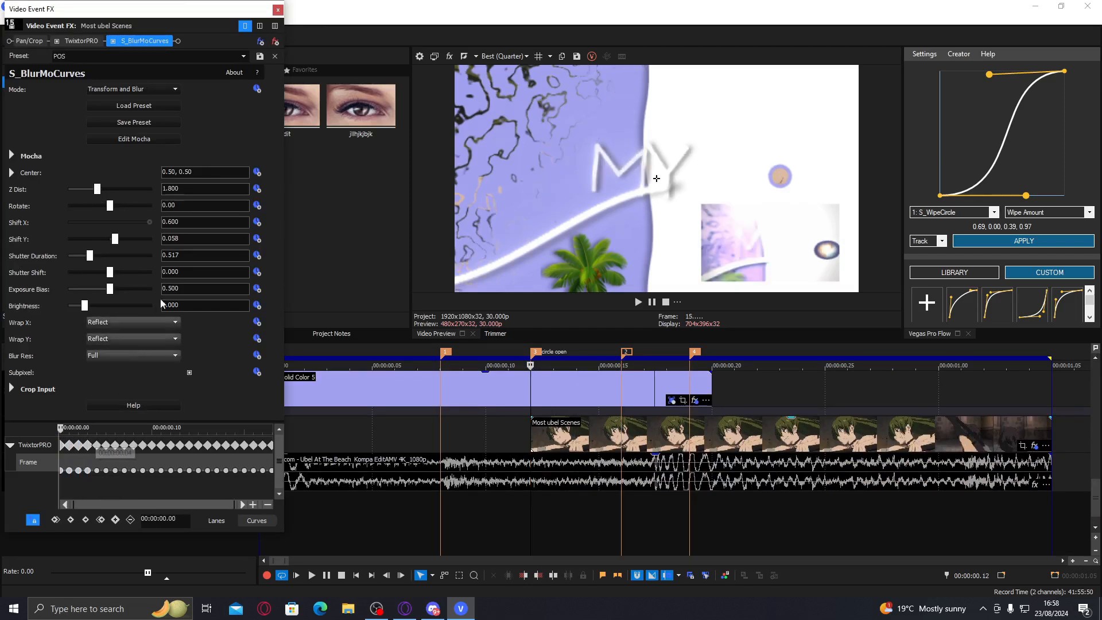
key(Right)
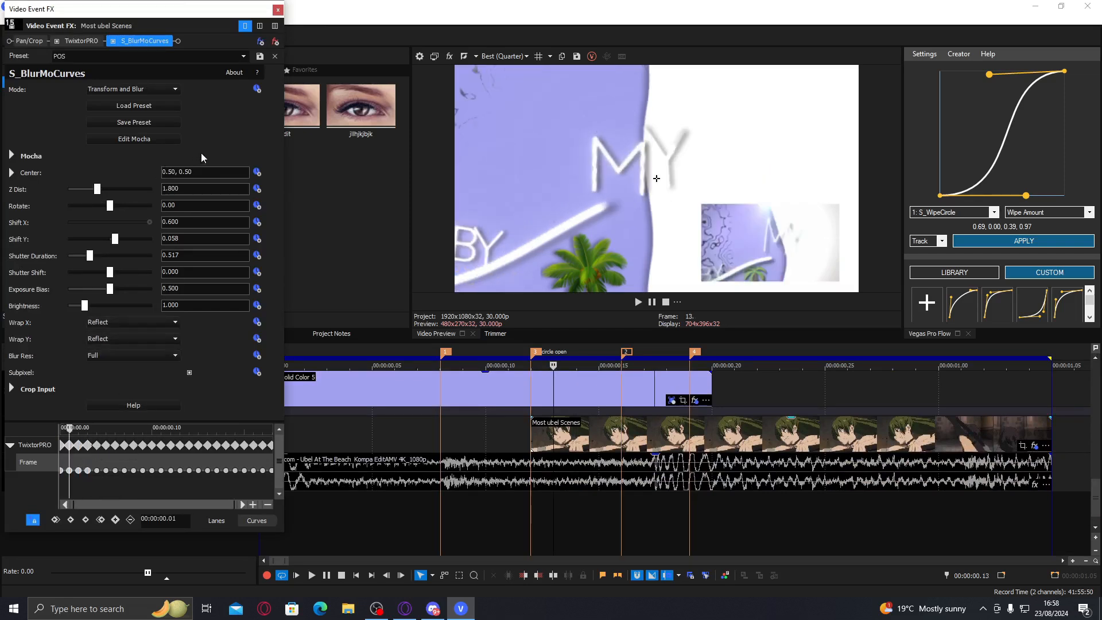
key(Right)
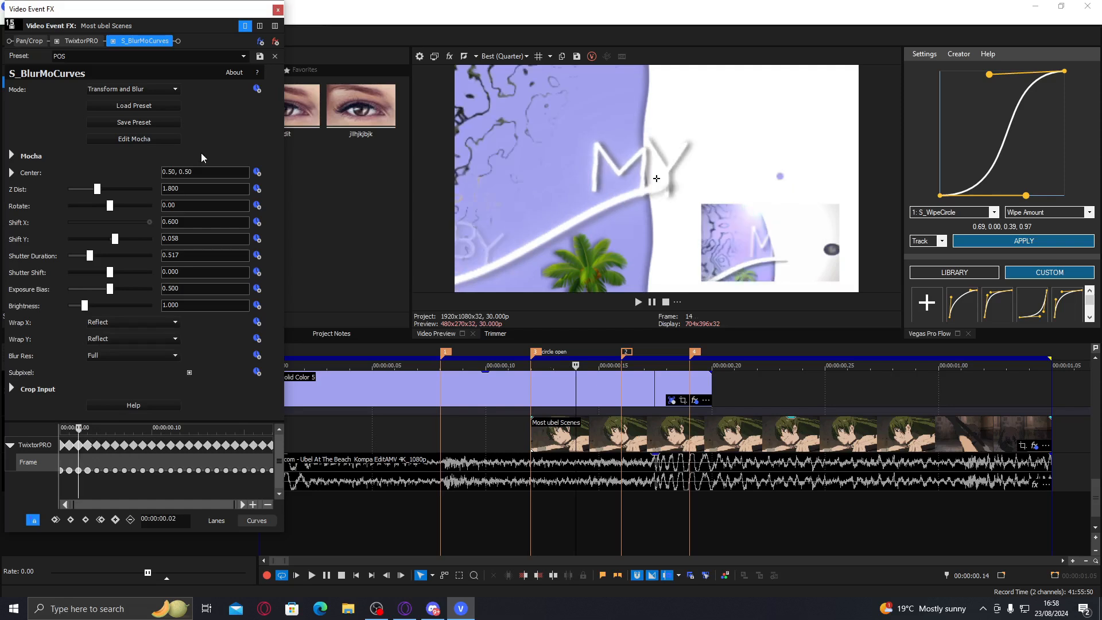
key(Right)
key(Right)
key(Right)
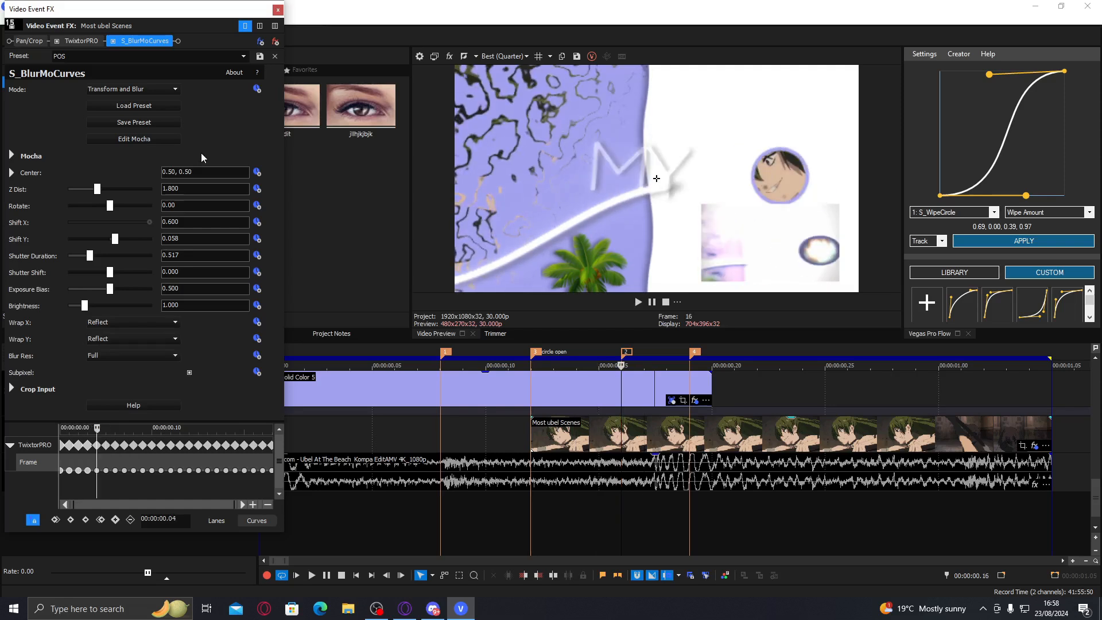
- Set Z Dist to 2.533 and Shift X to 0.800, and enable keyframing for Shift X, Shift Y and Z Dist
drag(98, 190, 112, 192)
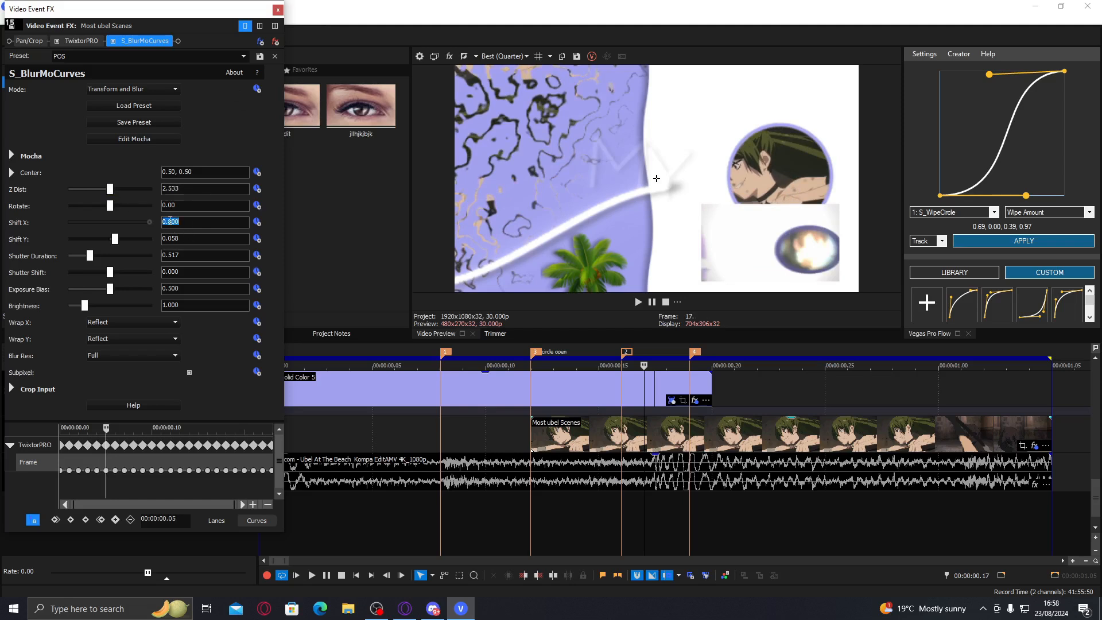
click(257, 222)
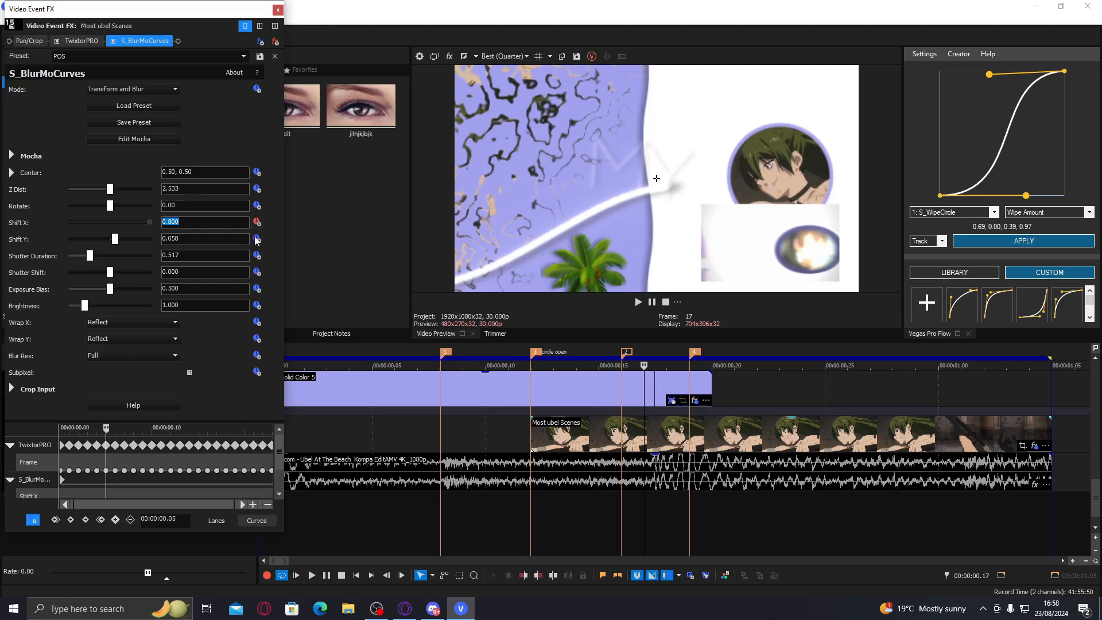
click(257, 239)
click(255, 190)
- At 00:00:00.19 in the clip's effect timeline, reset Z Dist to 1.000 and Shift X and Shift Y to 0.000, and review the motion
drag(143, 484, 236, 483)
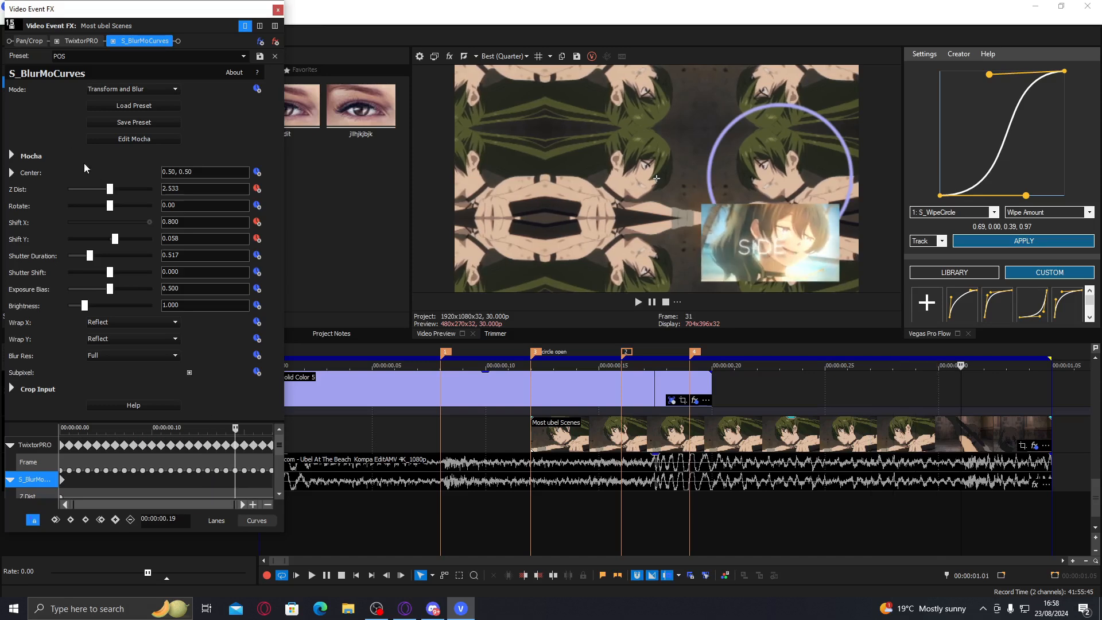
double_click(84, 189)
double_click(115, 222)
double_click(115, 240)
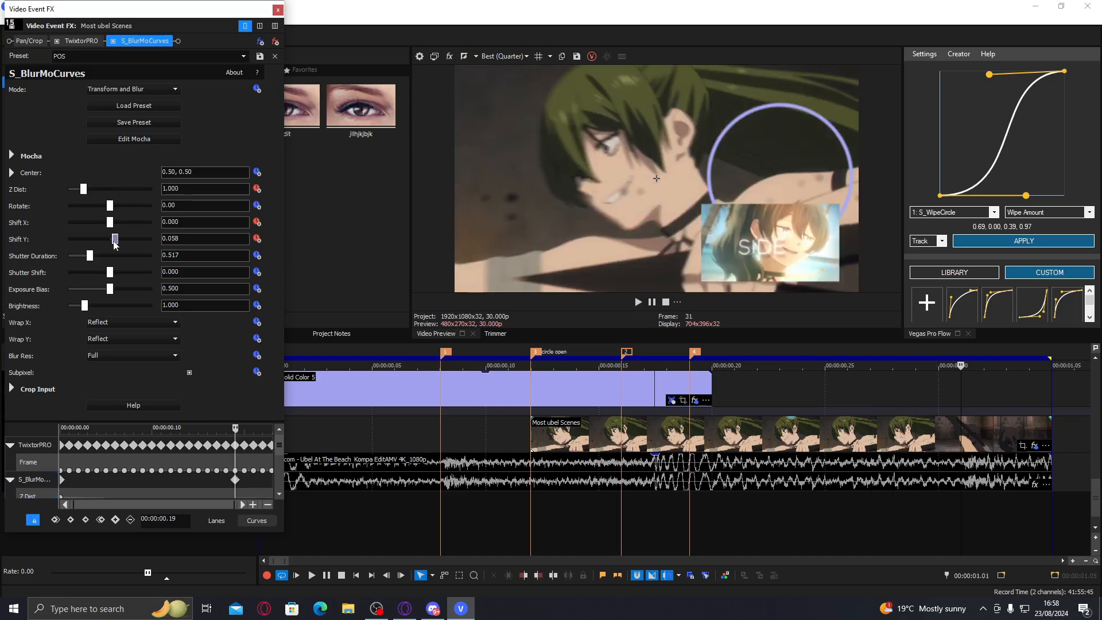
drag(161, 494, 207, 495)
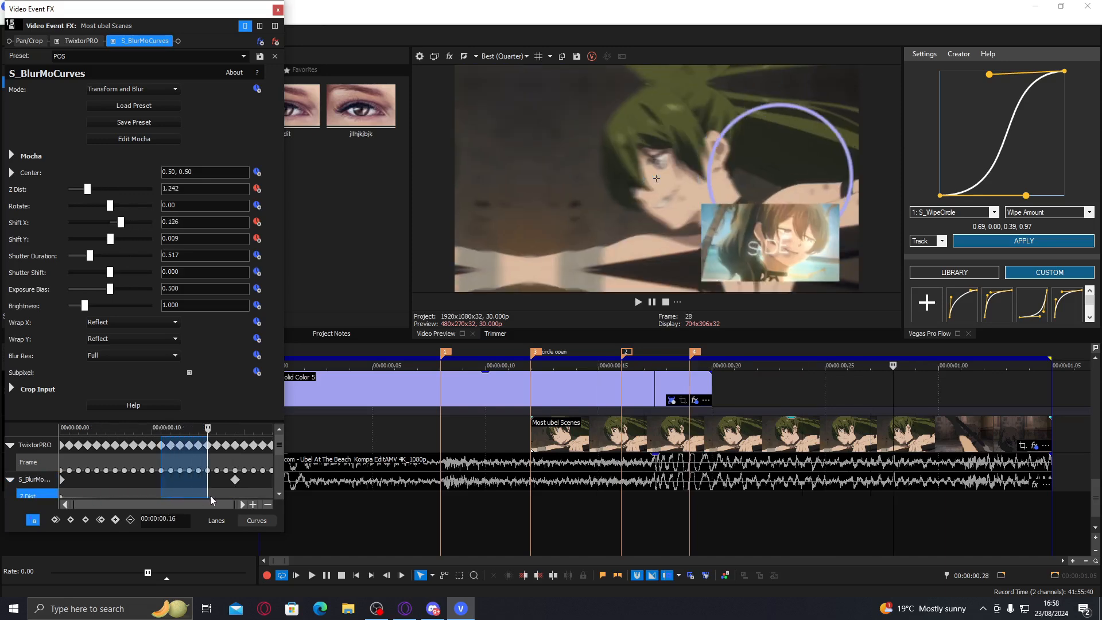
click(235, 480)
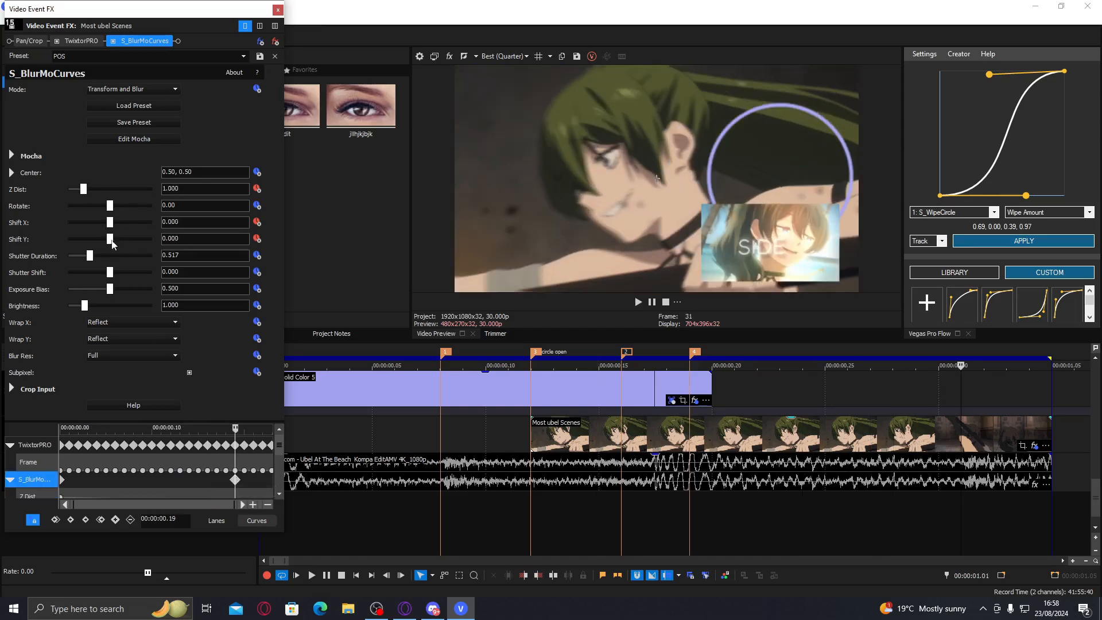
- Set Shift Y to 0.017 and Z Dist to 0.900 on the end keyframe, and move that S_BlurMoCurves keyframe to 00:00:00.23
drag(110, 244, 113, 243)
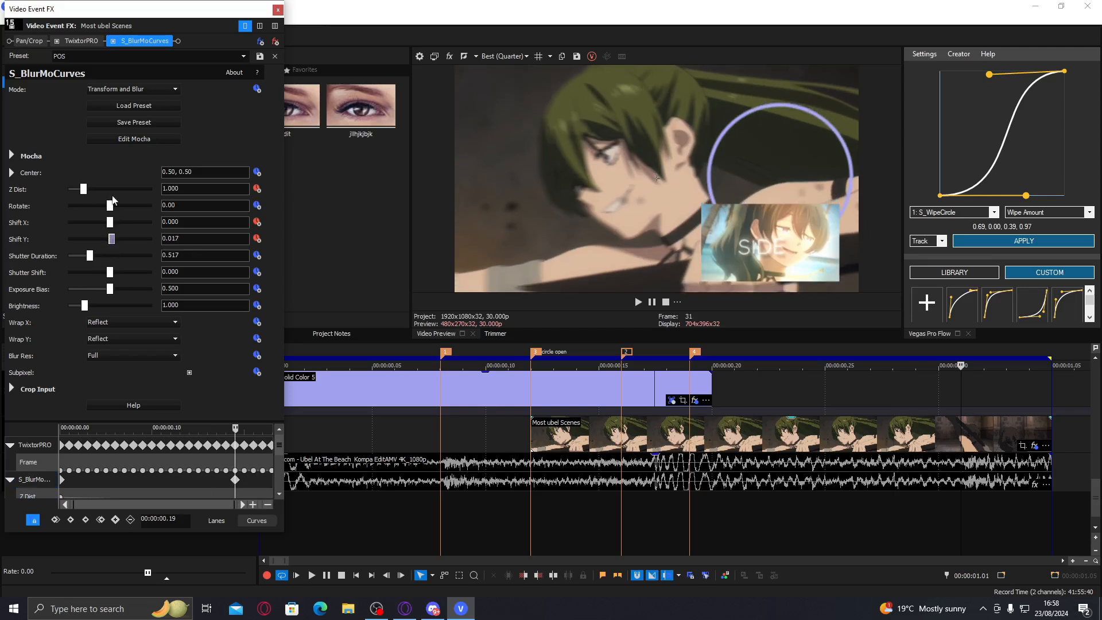
drag(85, 191, 83, 191)
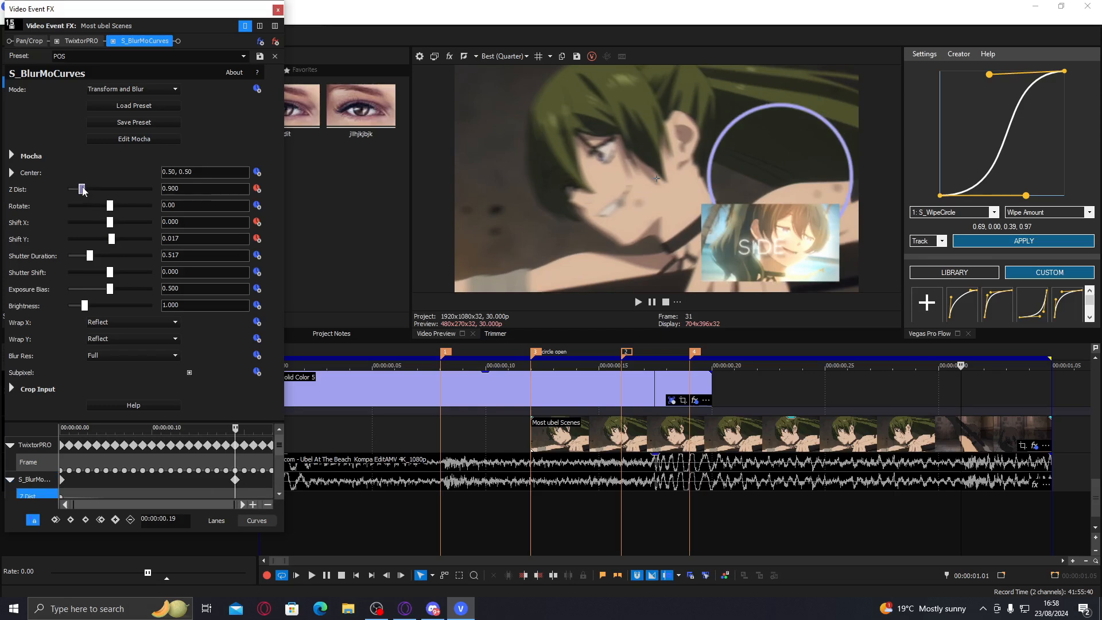
drag(236, 479, 260, 478)
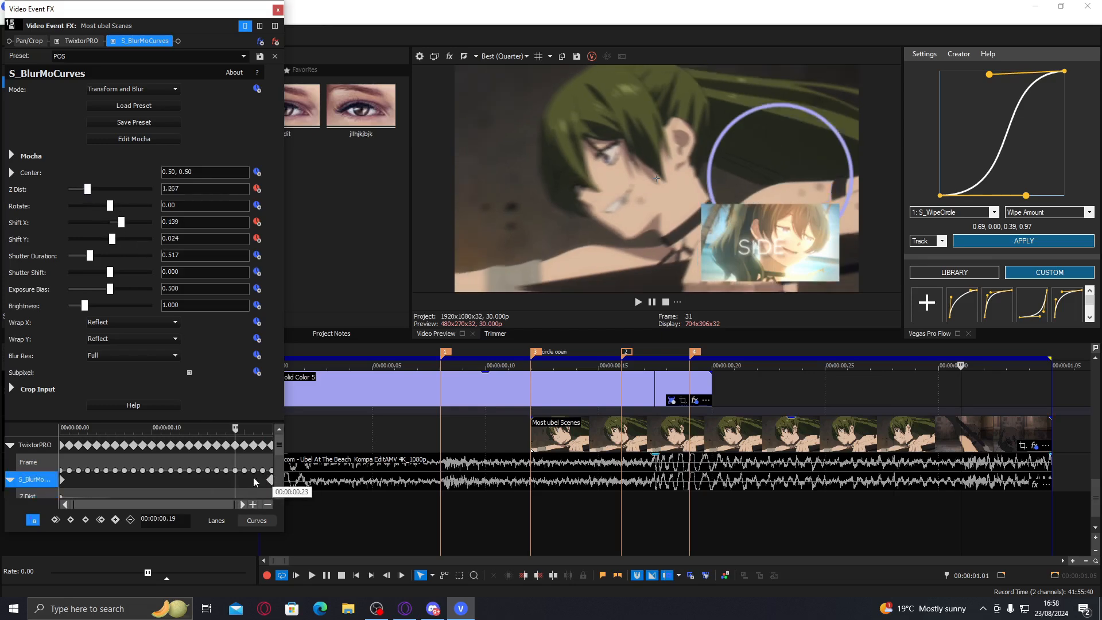
drag(155, 478, 126, 479)
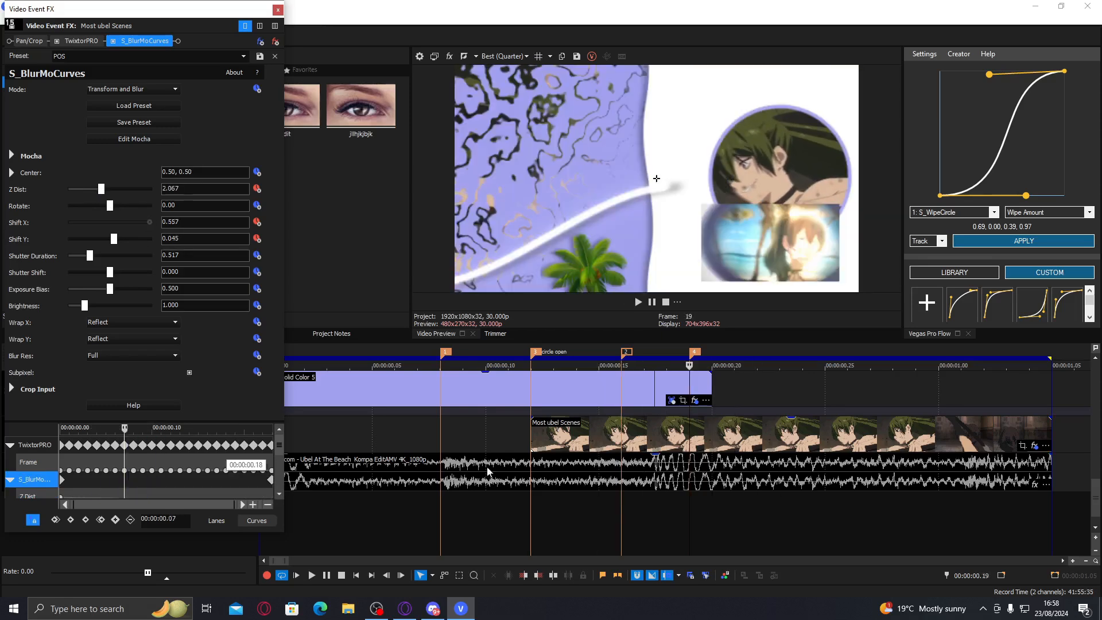
- Shape a 0.34, 0.01, 0.09, 0.97 easing curve and target the Most ubel Scenes event's S_BlurMoCurves effect
click(676, 443)
click(940, 241)
click(919, 251)
drag(1025, 195, 984, 195)
drag(990, 74, 950, 74)
click(933, 242)
click(926, 259)
click(934, 242)
click(926, 250)
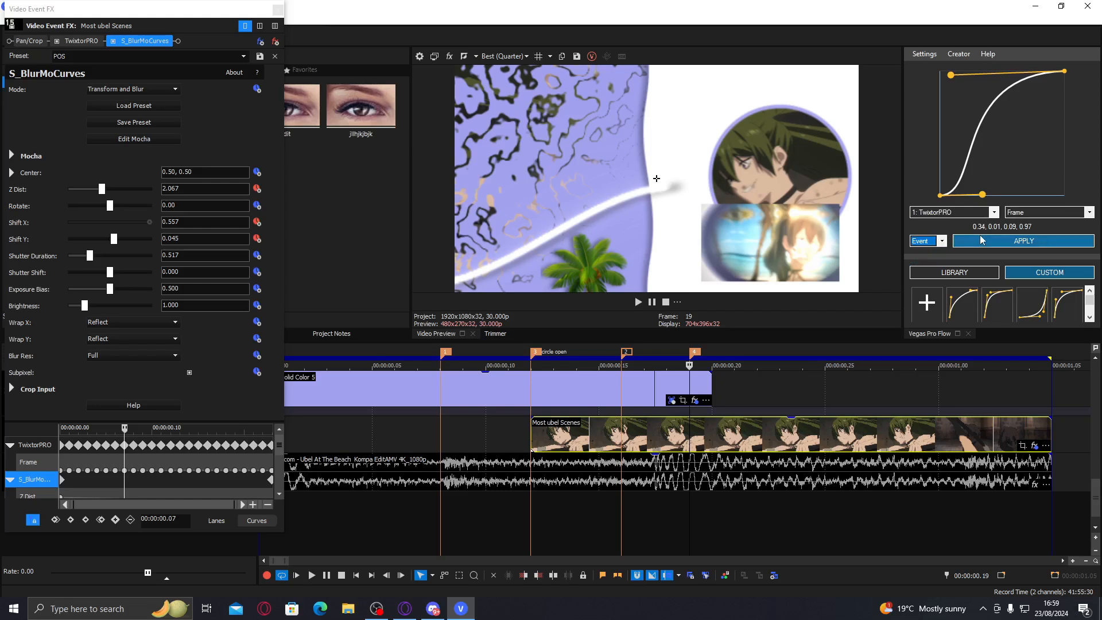
click(962, 212)
click(944, 249)
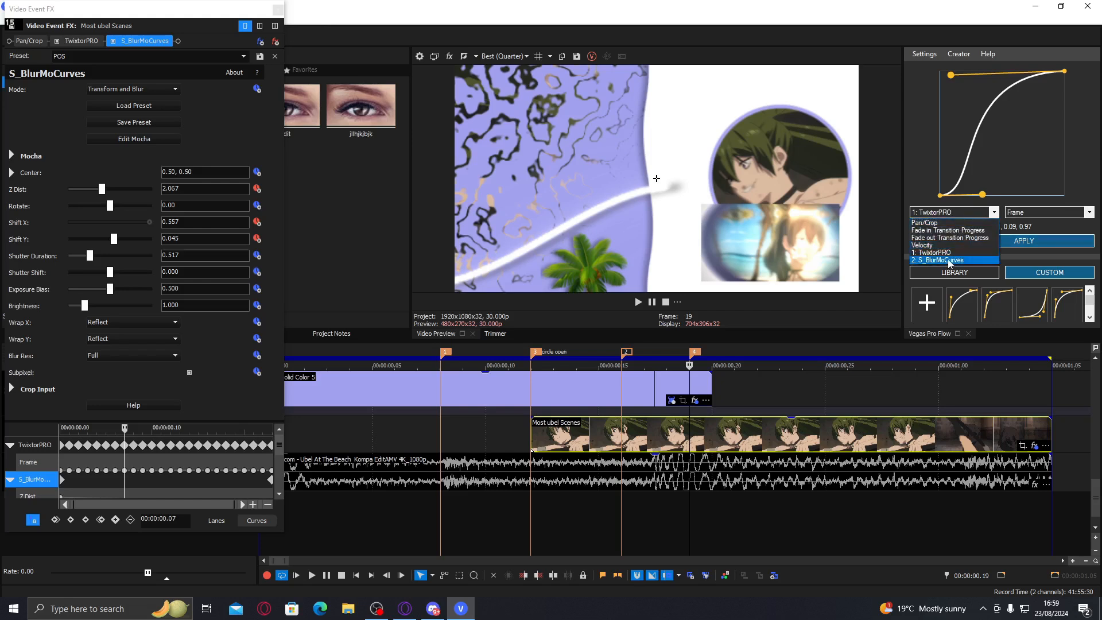
- Apply a 0.16, 0.06, 0.09, 0.97 easing curve to the event's S_BlurMoCurves Z Dist, Shift X and Shift Y
drag(982, 195, 960, 188)
click(1030, 240)
click(1031, 212)
click(1023, 301)
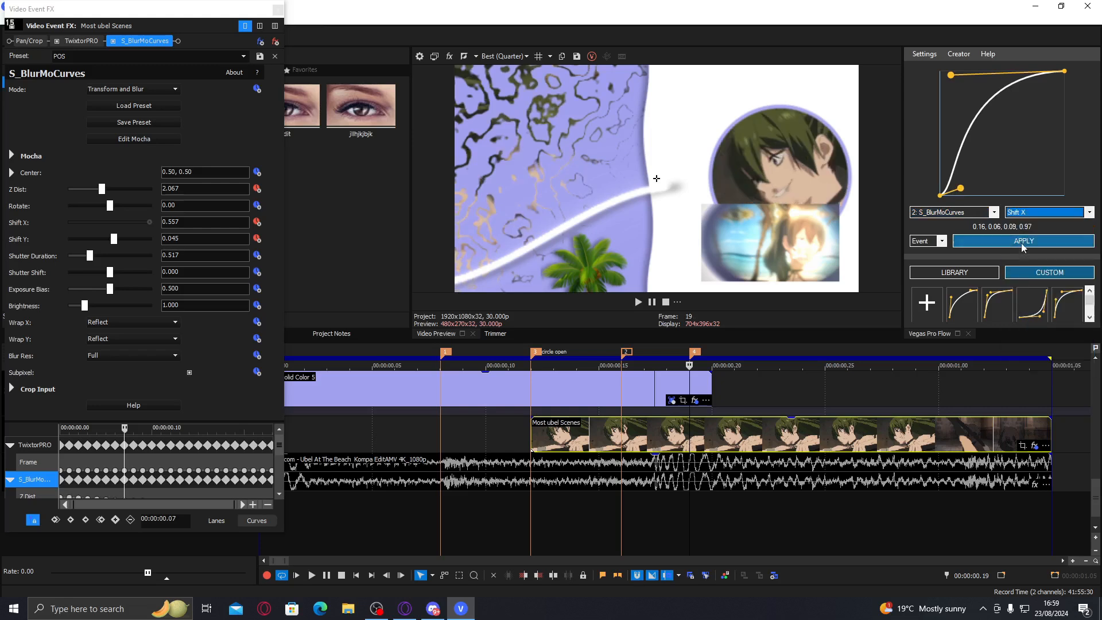
click(1019, 214)
click(1024, 308)
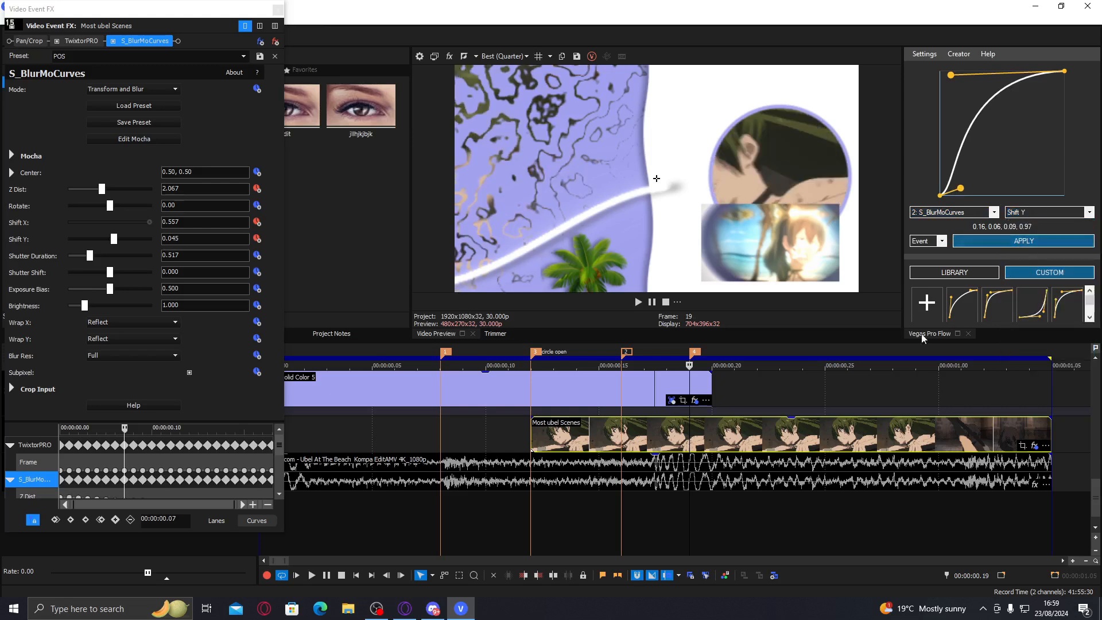
- Undo the easing applied to S_BlurMoCurves and reshape the curve to 0.41, 0.01, 0.09, 0.97
click(698, 438)
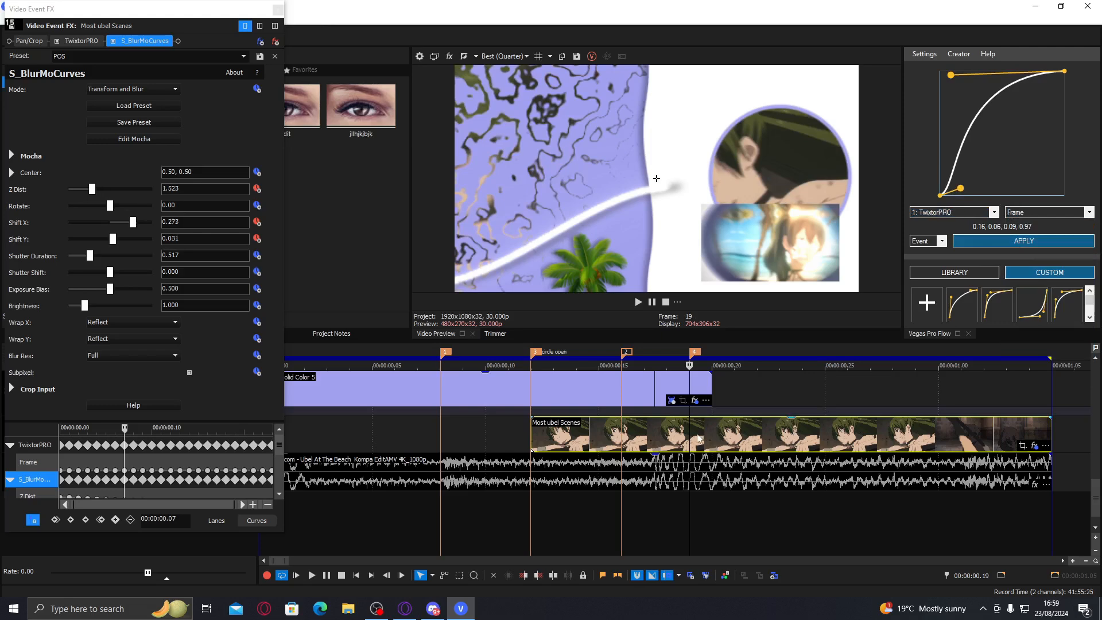
key(ctrl+z)
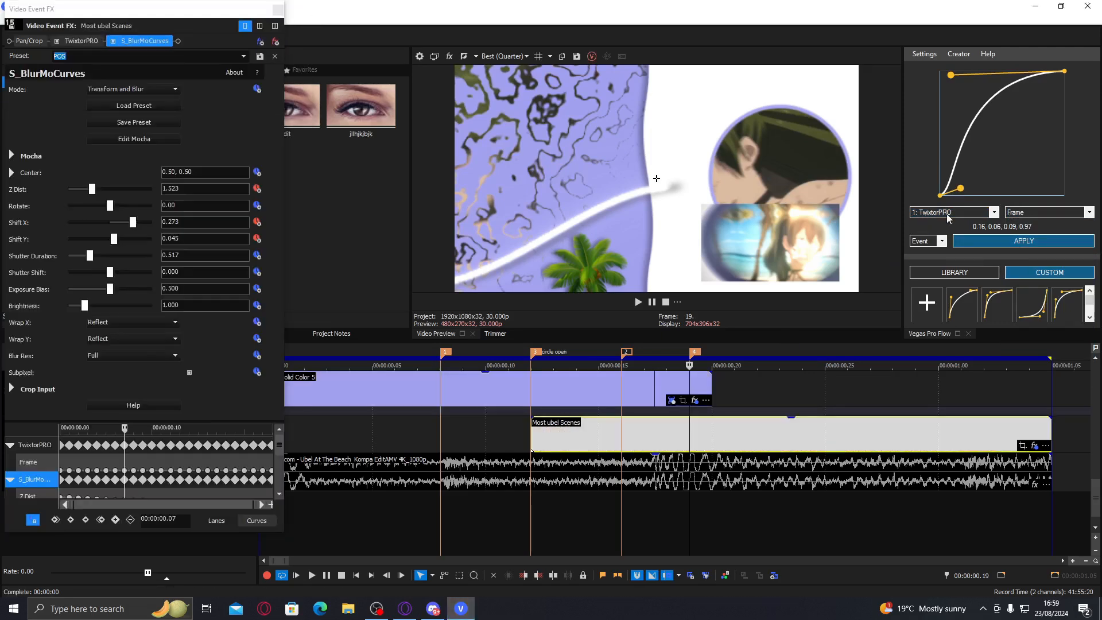
drag(960, 188, 993, 198)
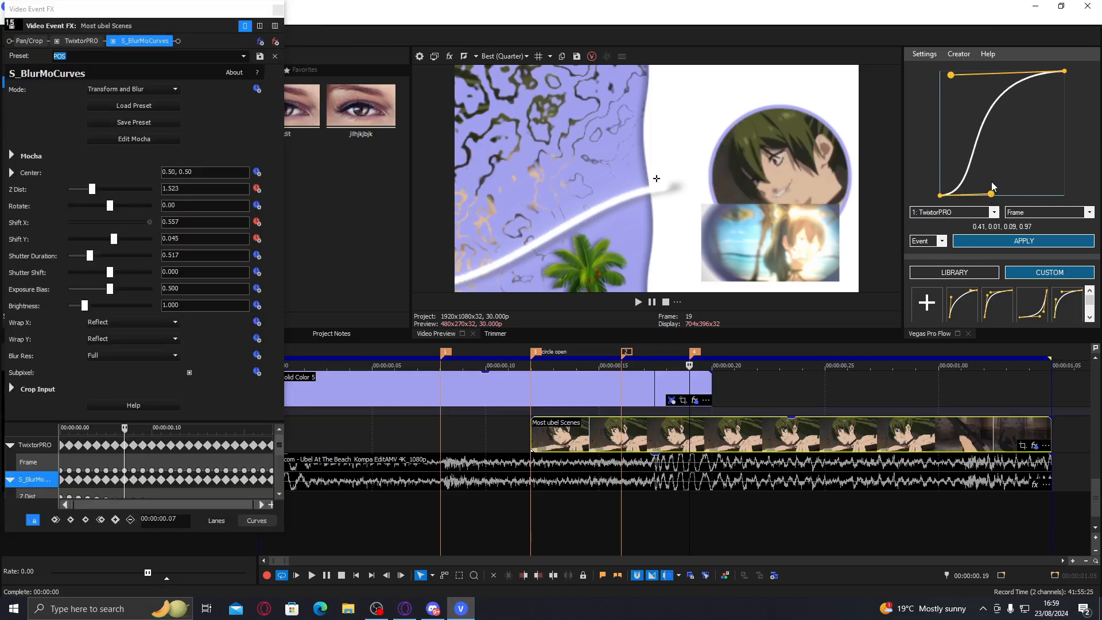
click(666, 442)
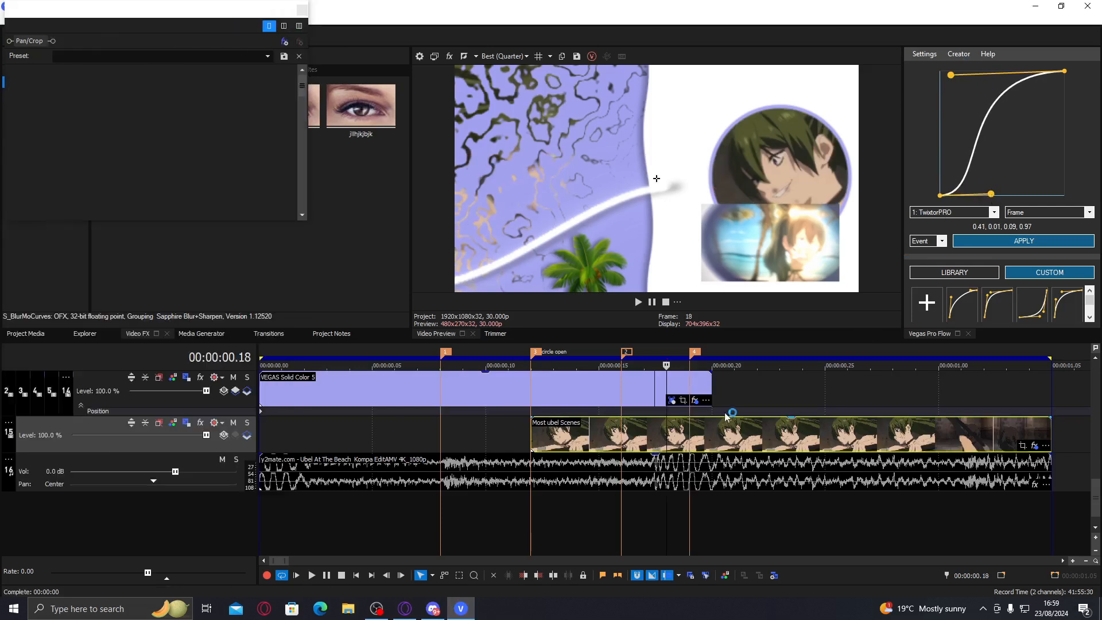
- Reshape the easing curve to 0.27, 0.04, 0.17, 0.94 and choose S_BlurMoCurves as its target effect
drag(952, 75, 962, 79)
drag(991, 194, 975, 191)
click(976, 212)
click(953, 231)
click(989, 240)
click(612, 347)
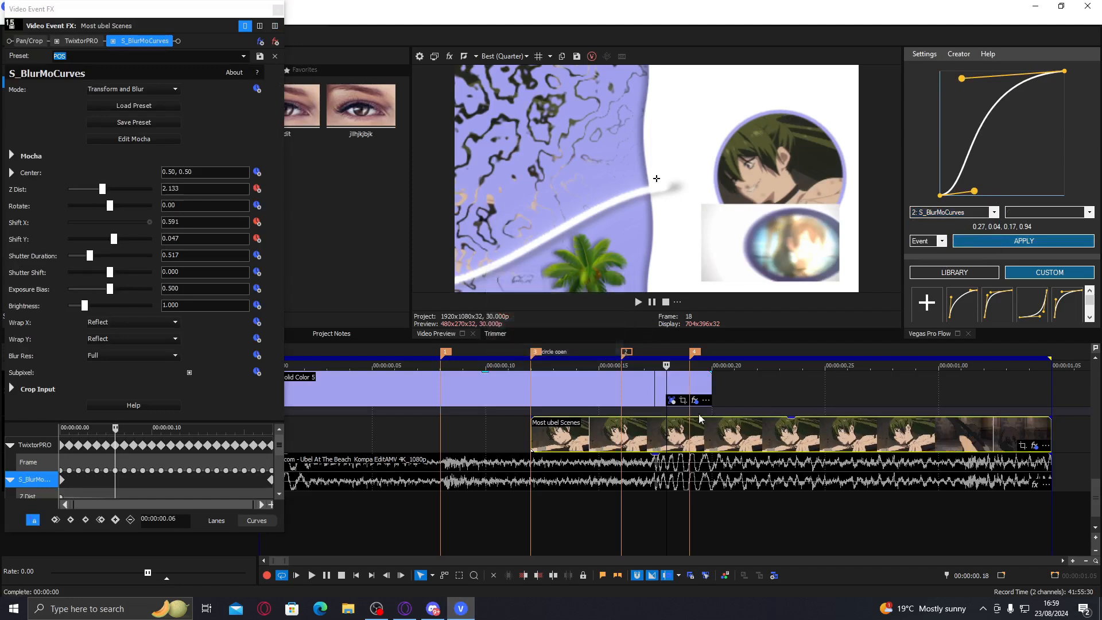
- Apply the 0.27, 0.04, 0.17, 0.94 easing curve to the event's S_BlurMoCurves Z Dist, Shift X and Shift Y, and review the motion
click(694, 437)
click(959, 213)
click(951, 261)
click(989, 244)
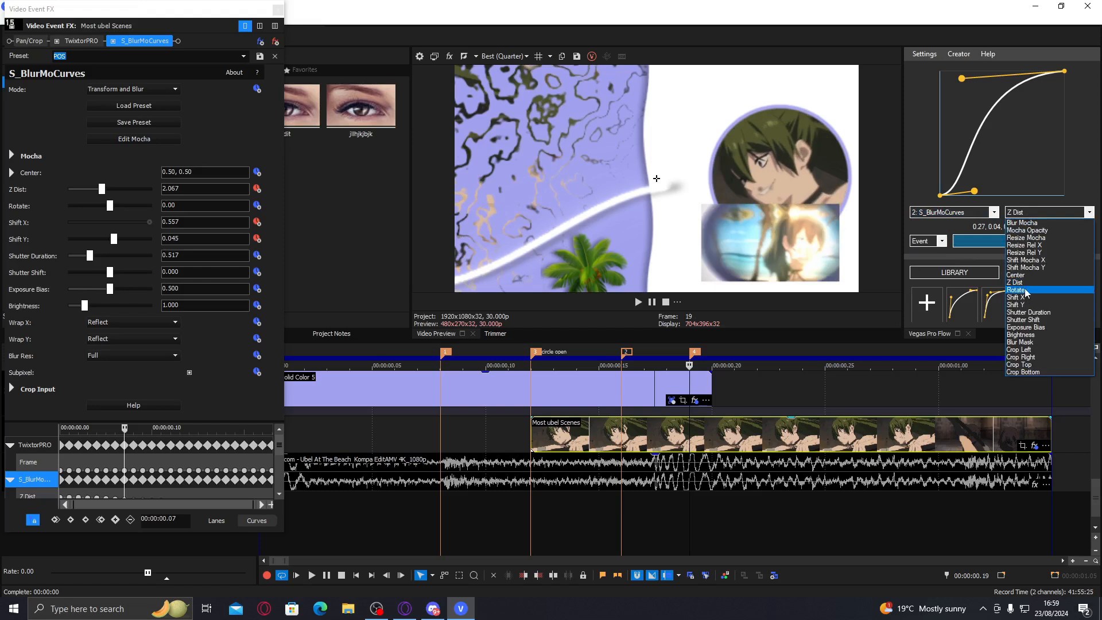
click(1015, 244)
click(1023, 213)
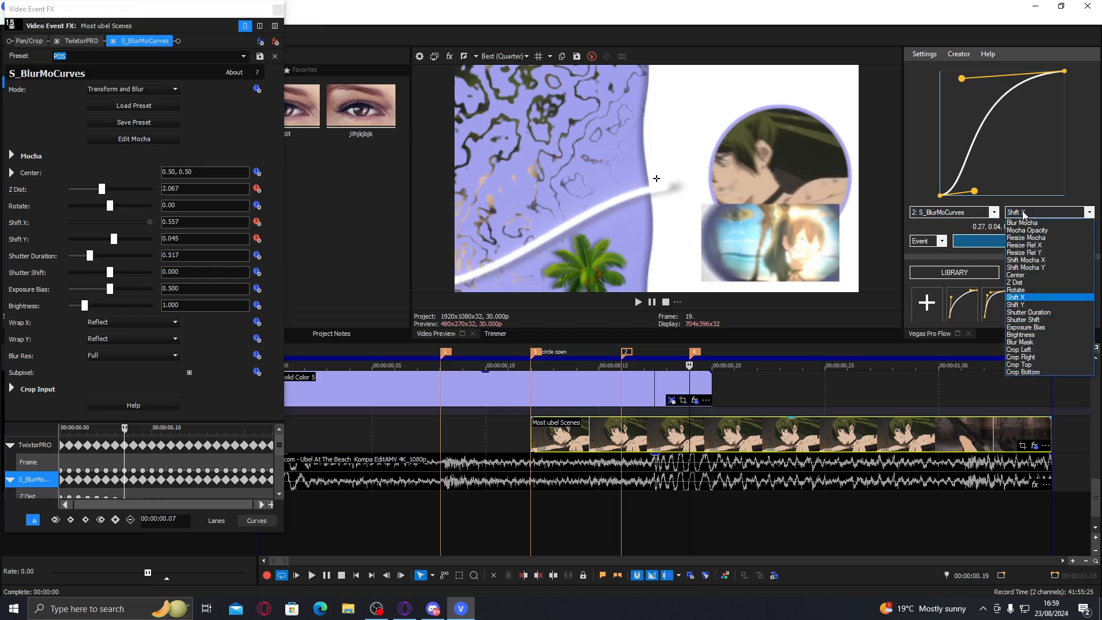
click(1016, 305)
click(1011, 241)
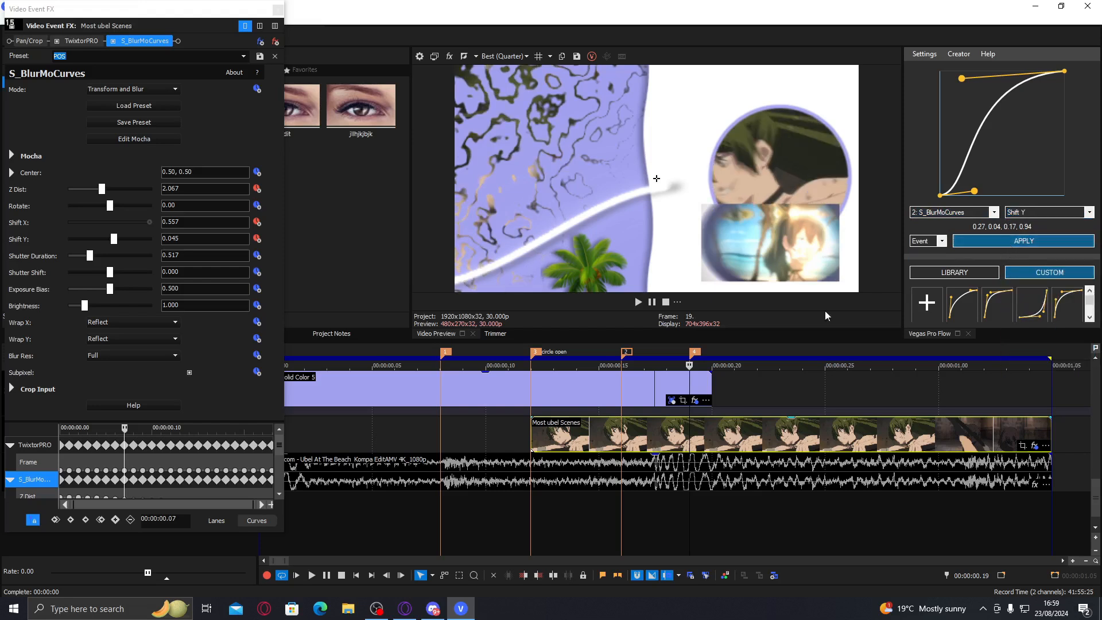
click(710, 432)
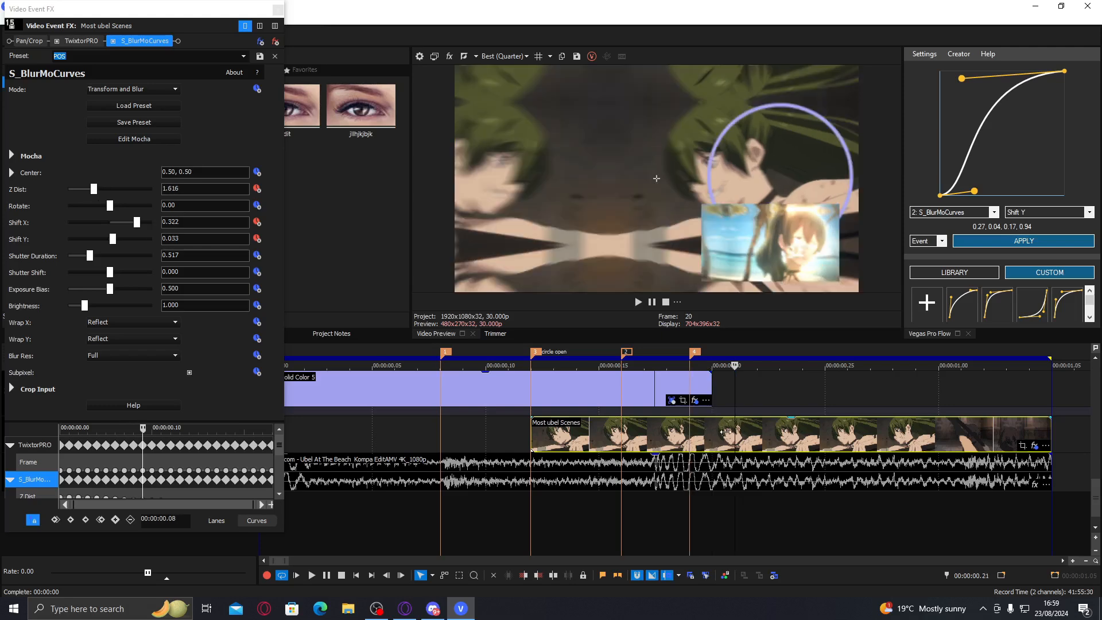
drag(711, 431, 665, 443)
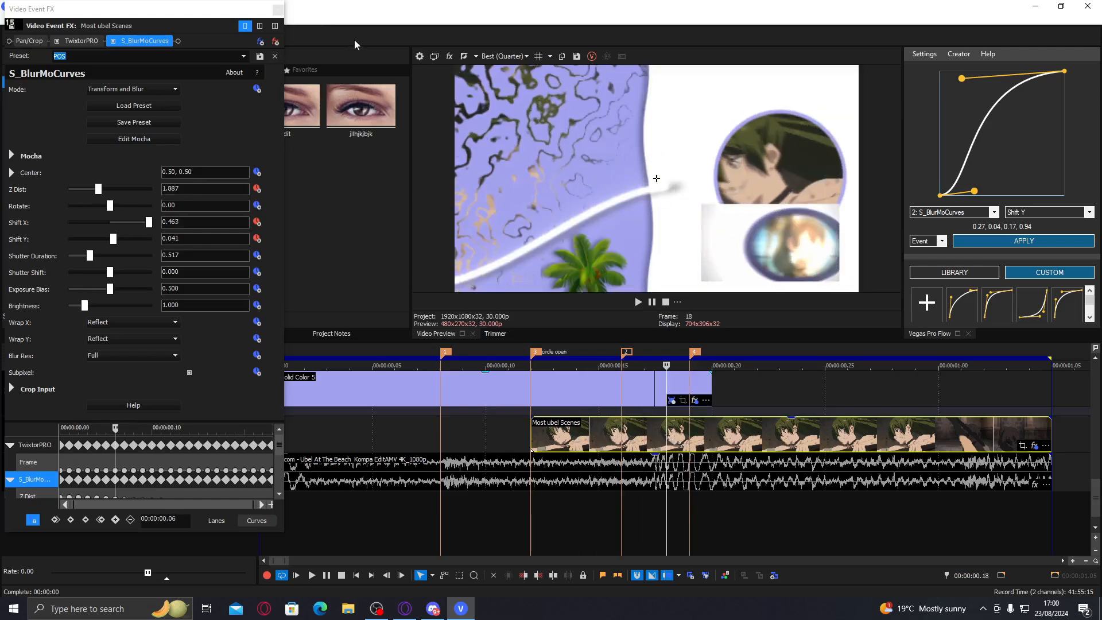
- Close the clip's effect settings and move Track 3's second Parent Transform keyframe to frame 12
click(277, 9)
drag(1093, 495, 1092, 375)
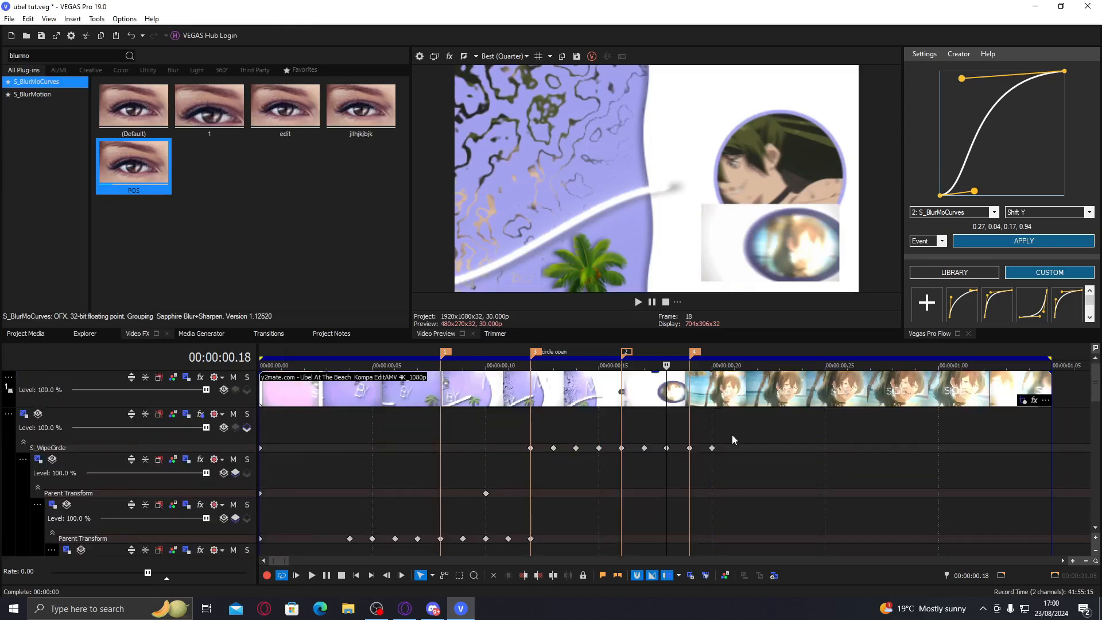
click(581, 471)
drag(486, 495, 525, 498)
- Add a Track 3 Parent Transform keyframe at frame 18, enlarged to 1,310.46 and positioned at X -45.83, Y -11.46
double_click(666, 496)
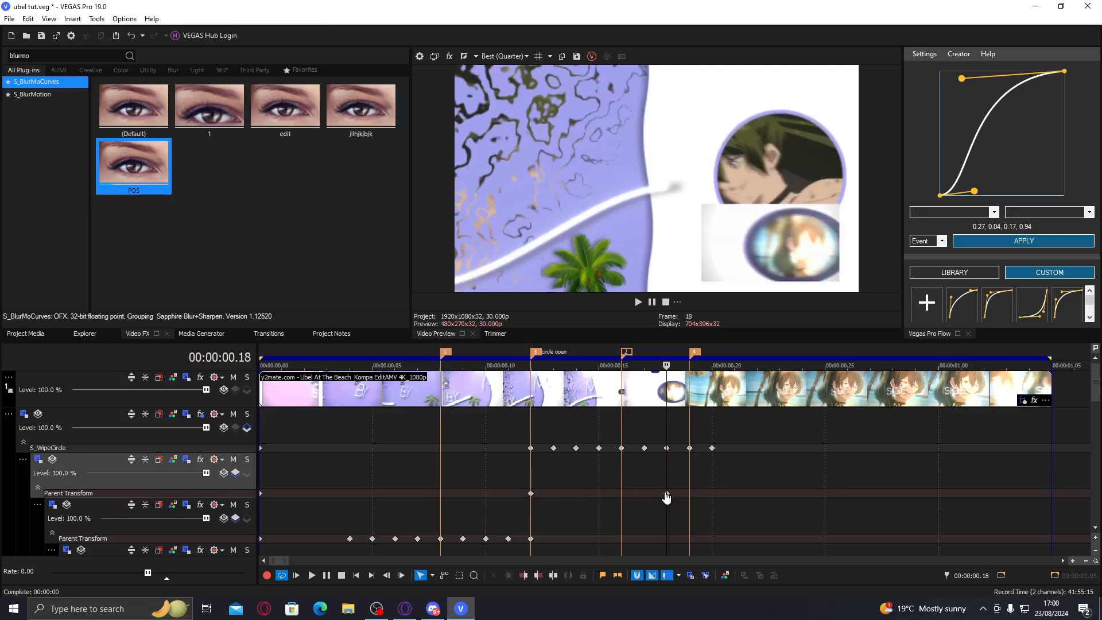
scroll(371, 254, up, 5)
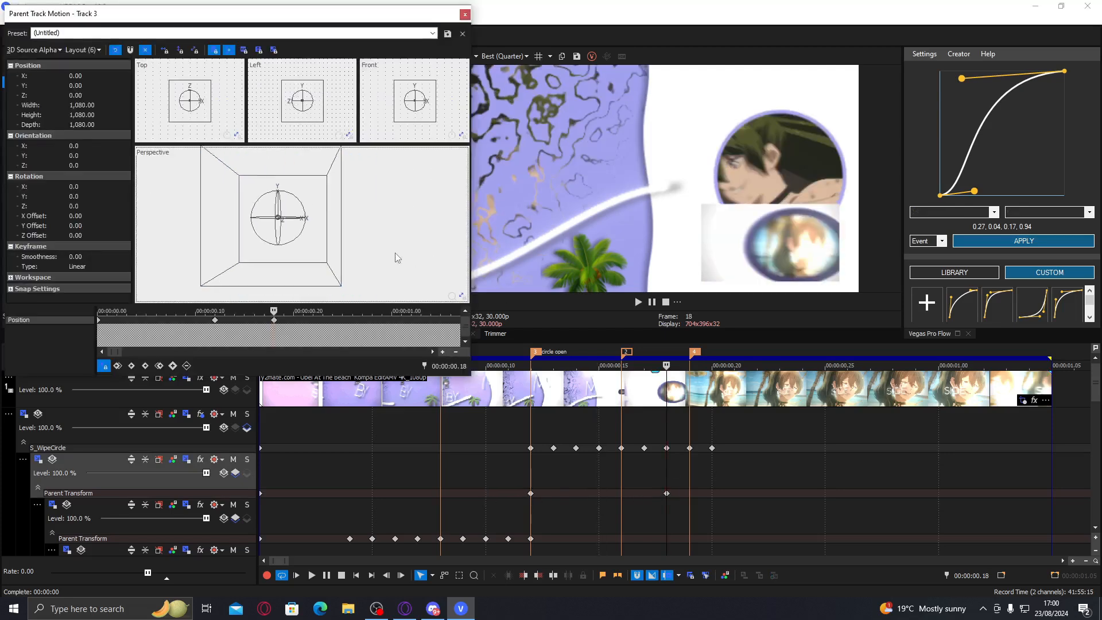
drag(331, 285, 356, 293)
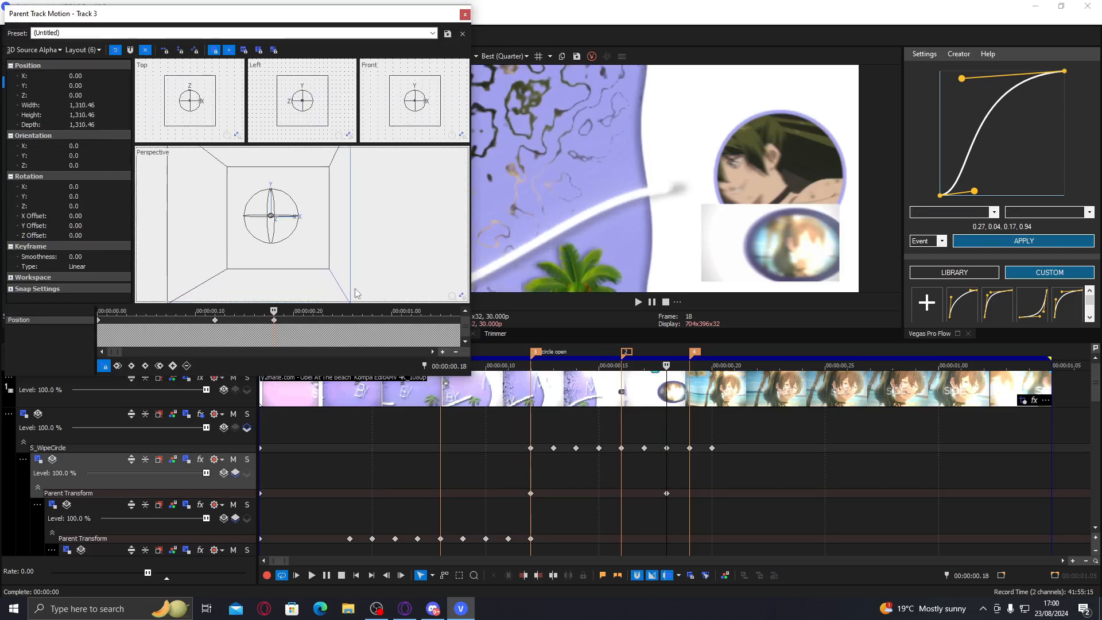
drag(323, 235, 319, 236)
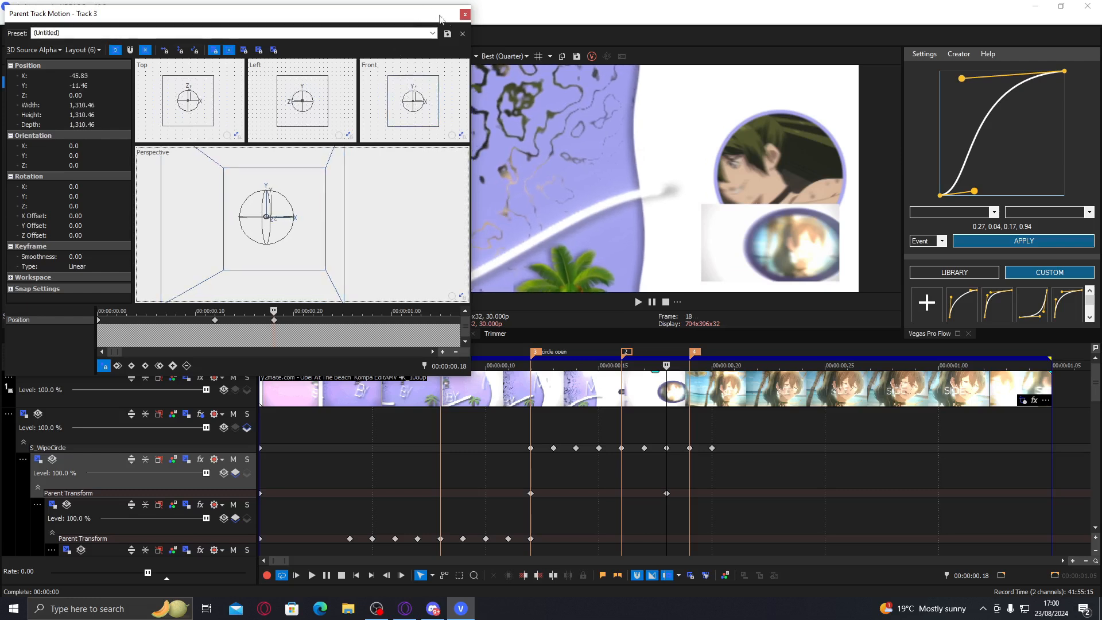
- Close Track 3's motion settings and insert a new video track above the S_WipeCircle parent track
click(465, 14)
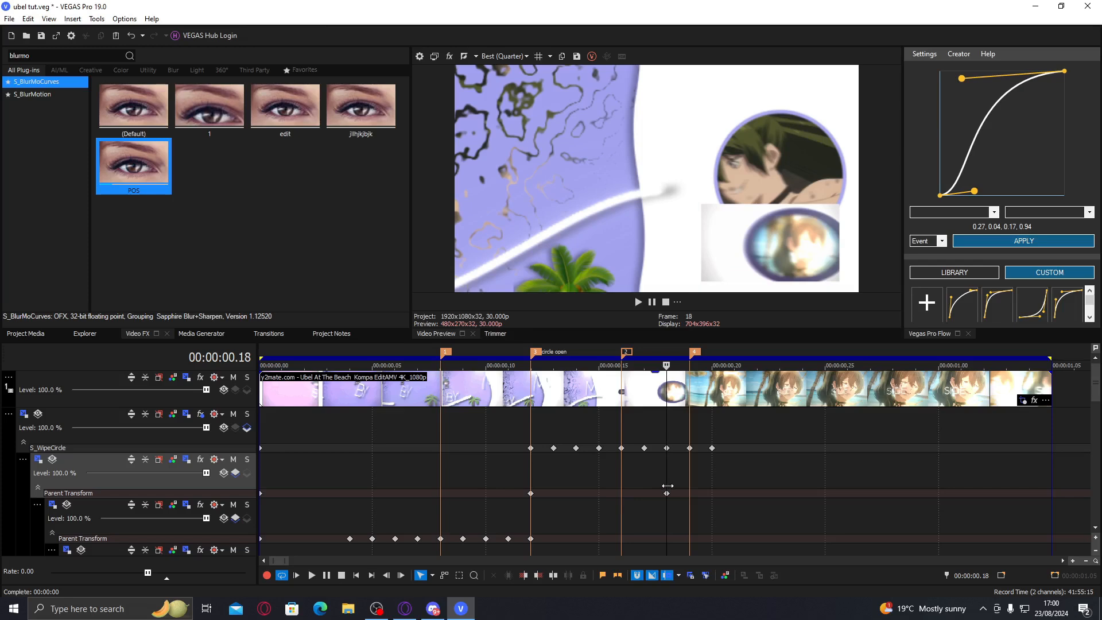
right_click(318, 425)
click(361, 296)
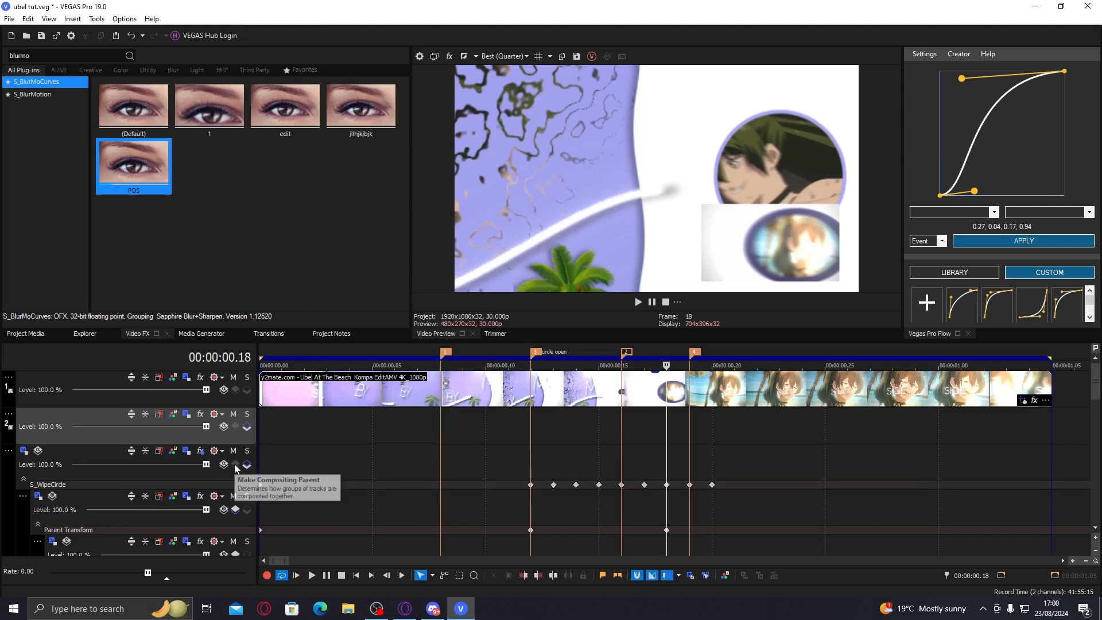
- Delete the Parent Transform keyframe at frame 18 on the track beneath the S_WipeCircle parent track
click(225, 476)
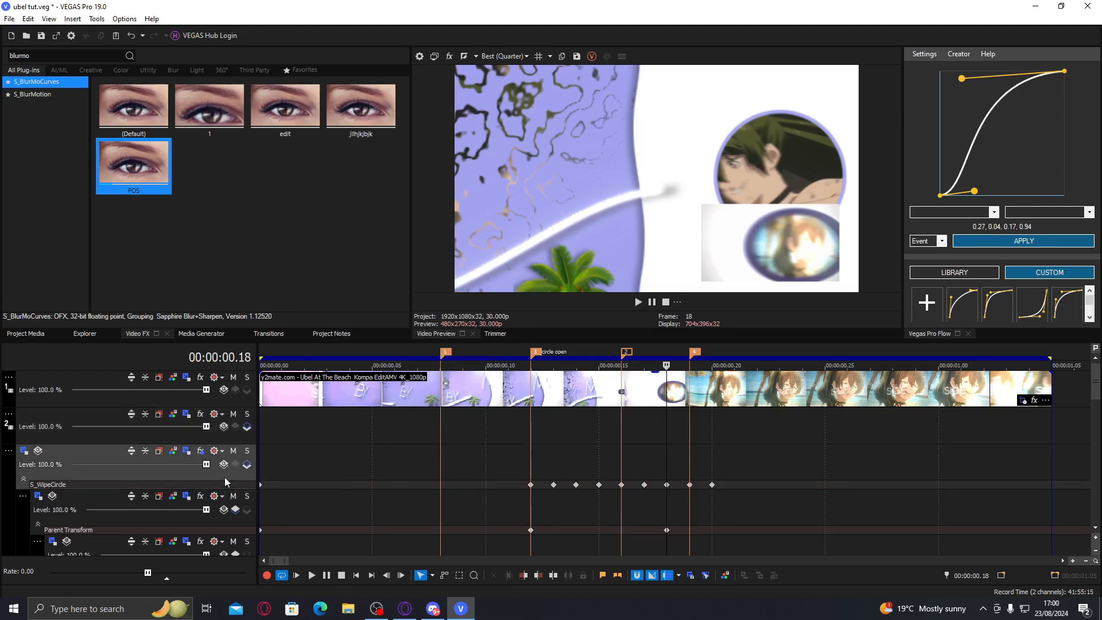
right_click(667, 536)
click(686, 376)
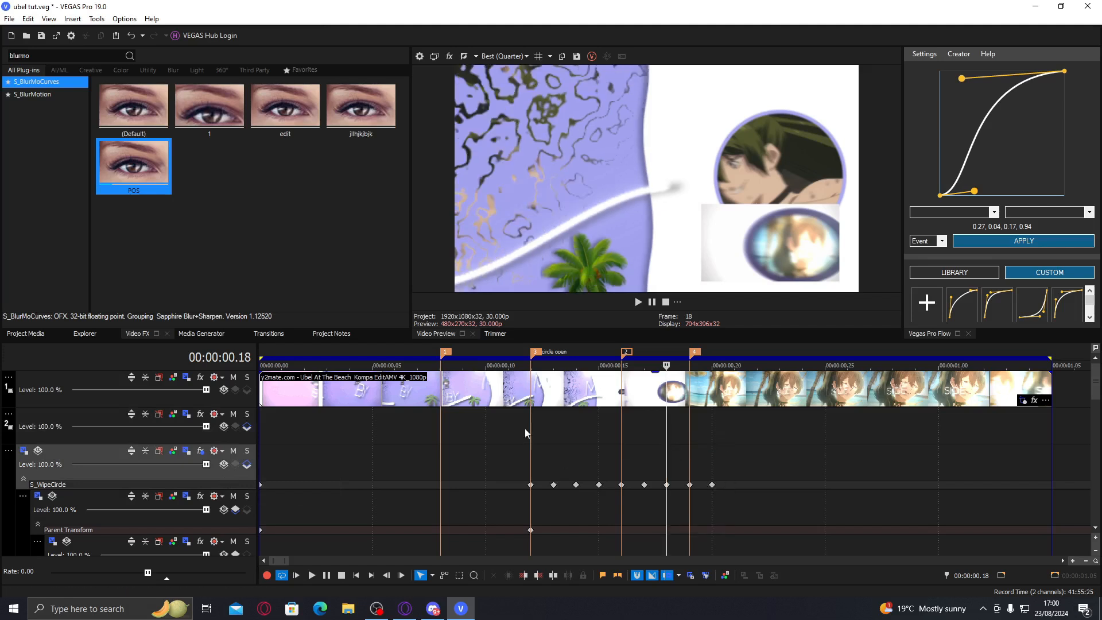
- Apply the S_BlurMoCurves preset jlhjkjbjk to Track 3, enable Z Dist animation and add its keyframe at frame 12
drag(377, 117, 70, 465)
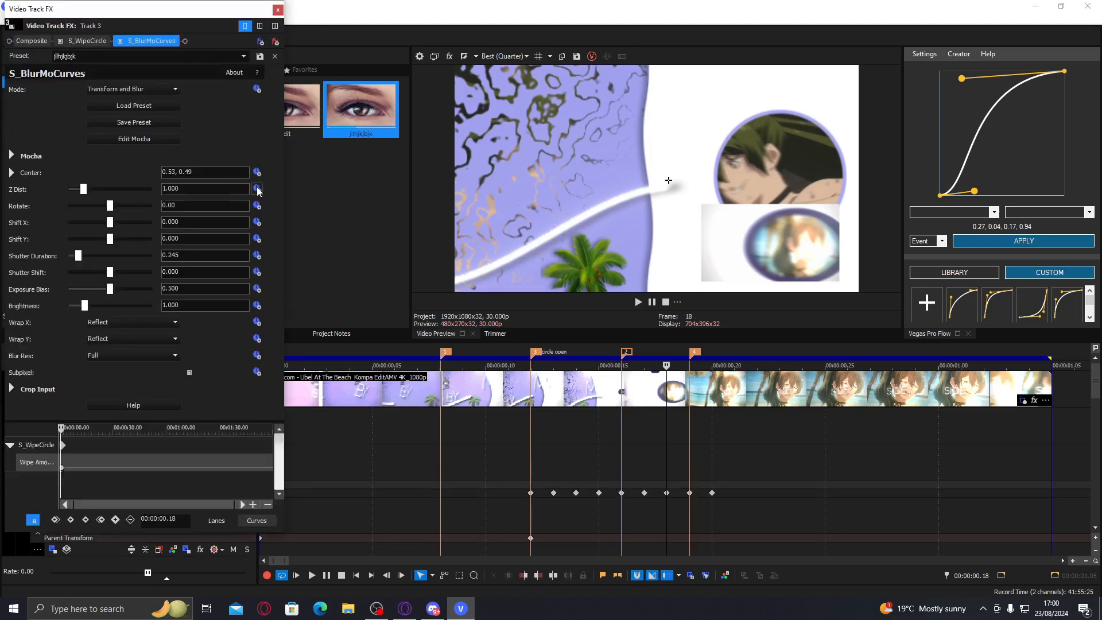
click(257, 188)
double_click(539, 492)
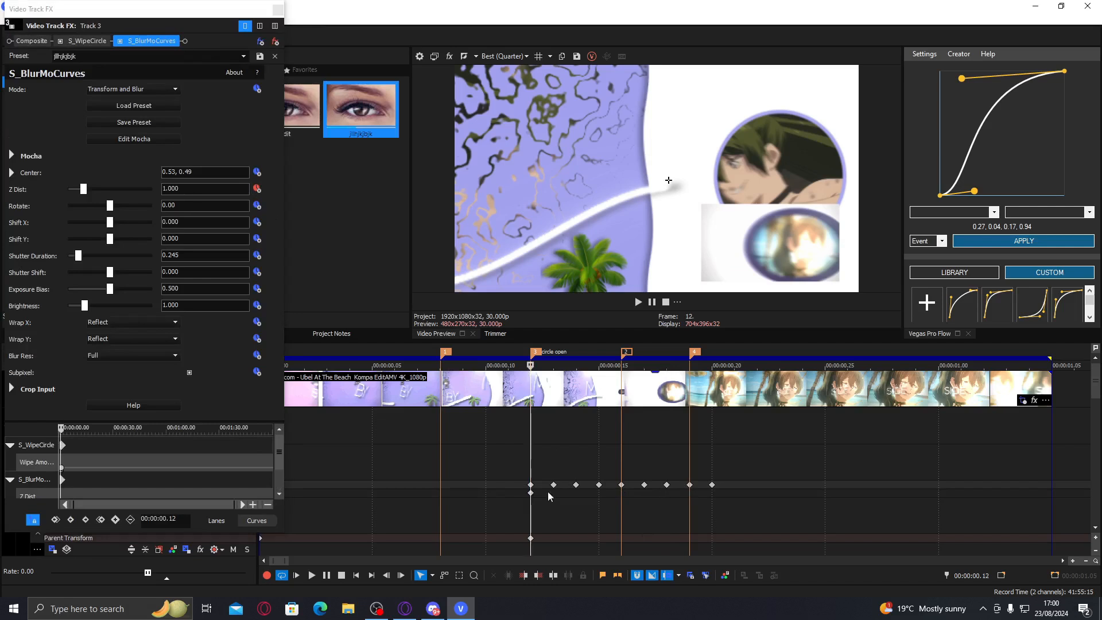
- At frame 19, move Track 3's S_BlurMoCurves center to 0.80, 0.52 and set Z Dist to 0.467
click(684, 492)
drag(668, 181, 776, 174)
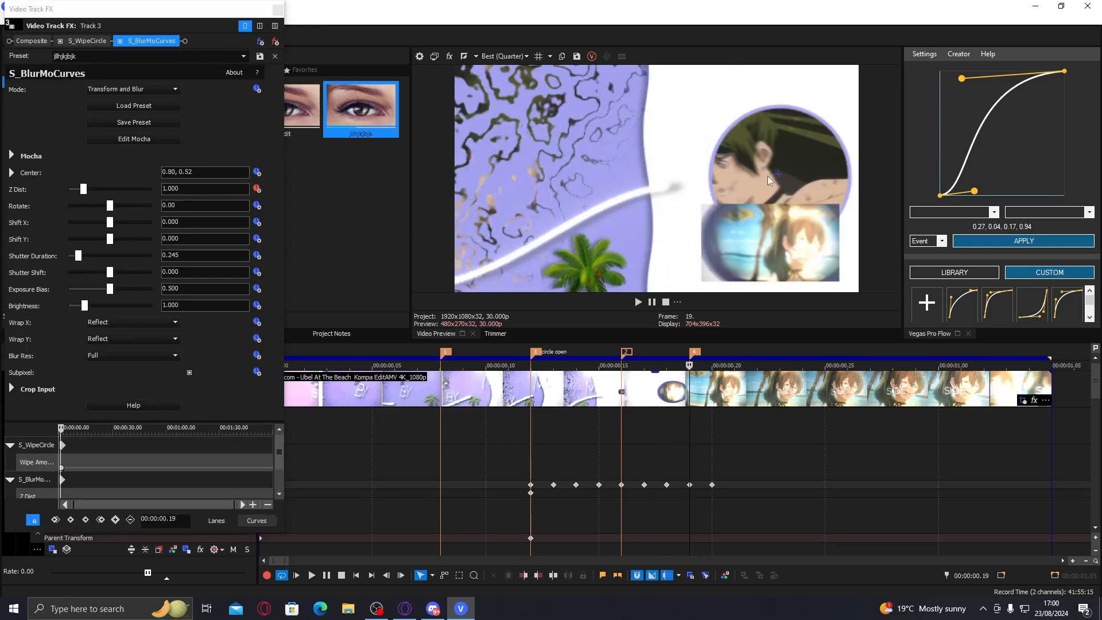
drag(84, 190, 77, 192)
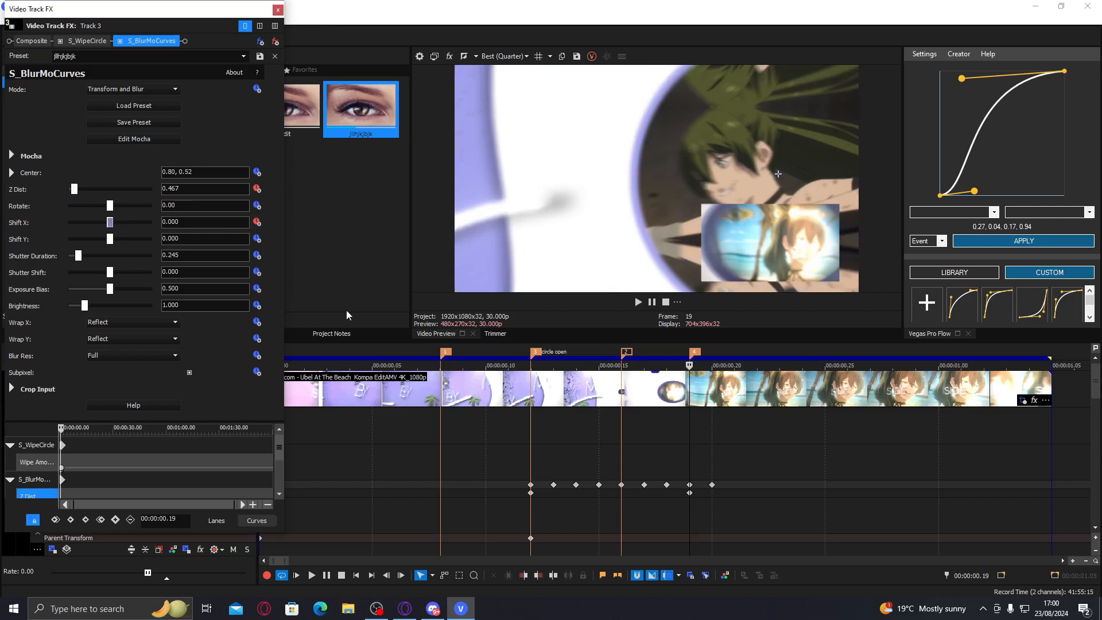
- Set Shift X to -0.092 and Z Dist to 0.233 at frame 19, and move the Z Dist keyframe to frame 20
click(532, 459)
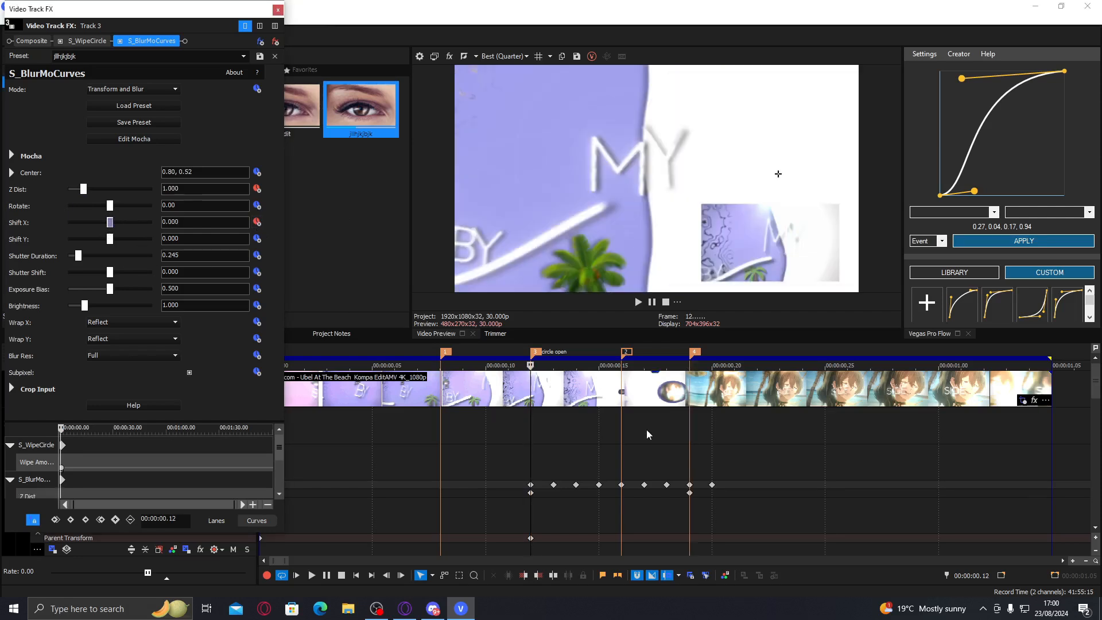
click(698, 457)
drag(113, 224, 71, 190)
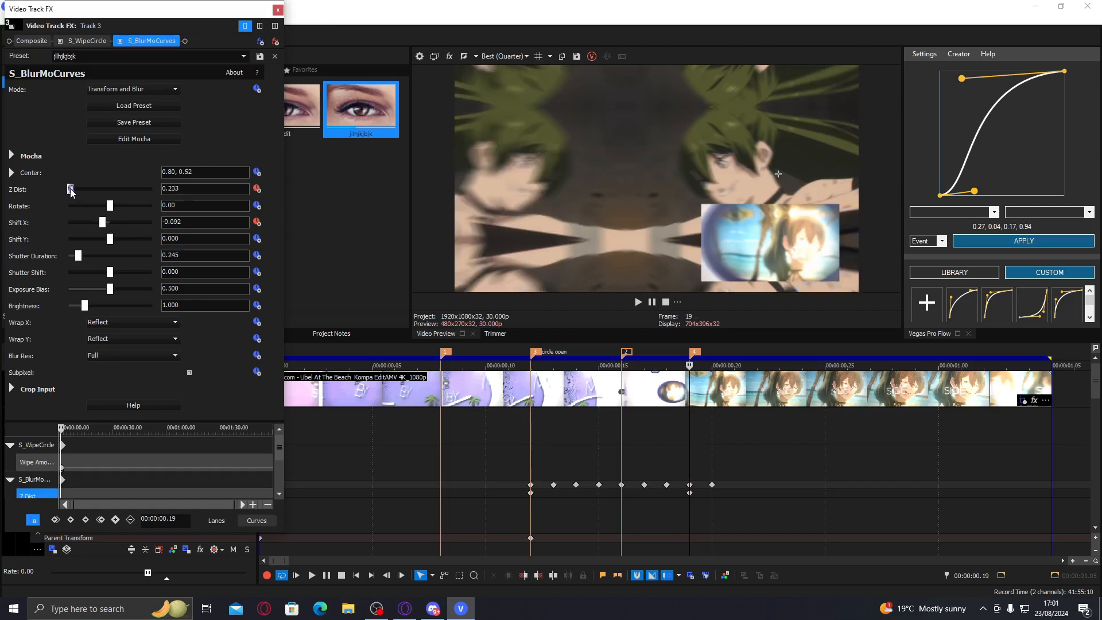
drag(690, 492, 712, 492)
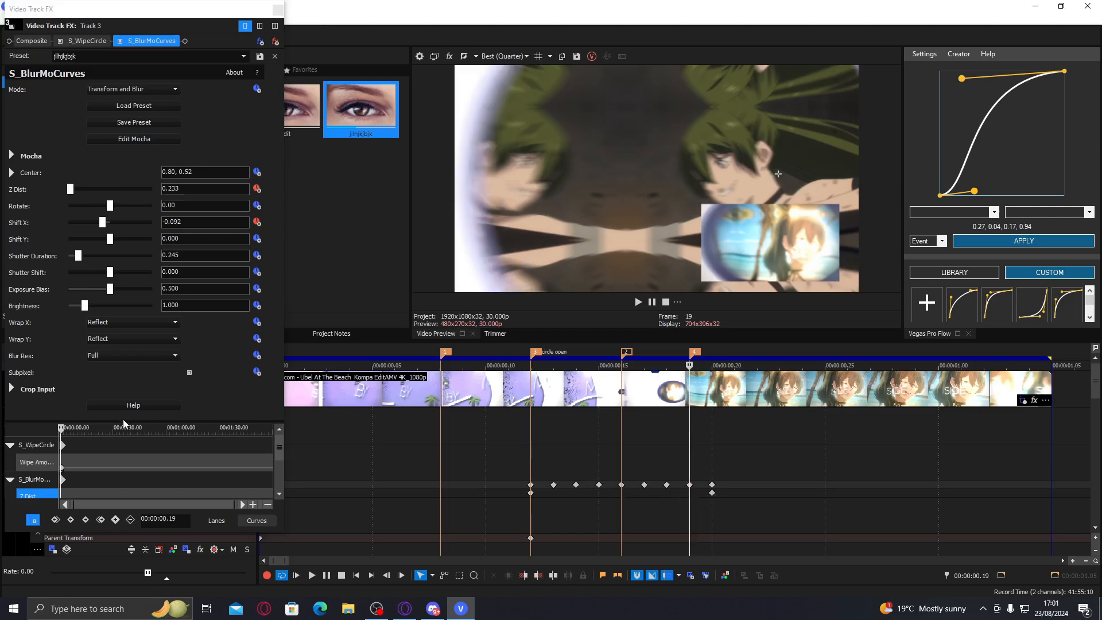
- Shape the easing curve to 0.64, 0.00, 0.48, 0.98 and target the track's effects instead of the event's
drag(123, 420, 119, 297)
click(32, 390)
scroll(149, 383, up, 6)
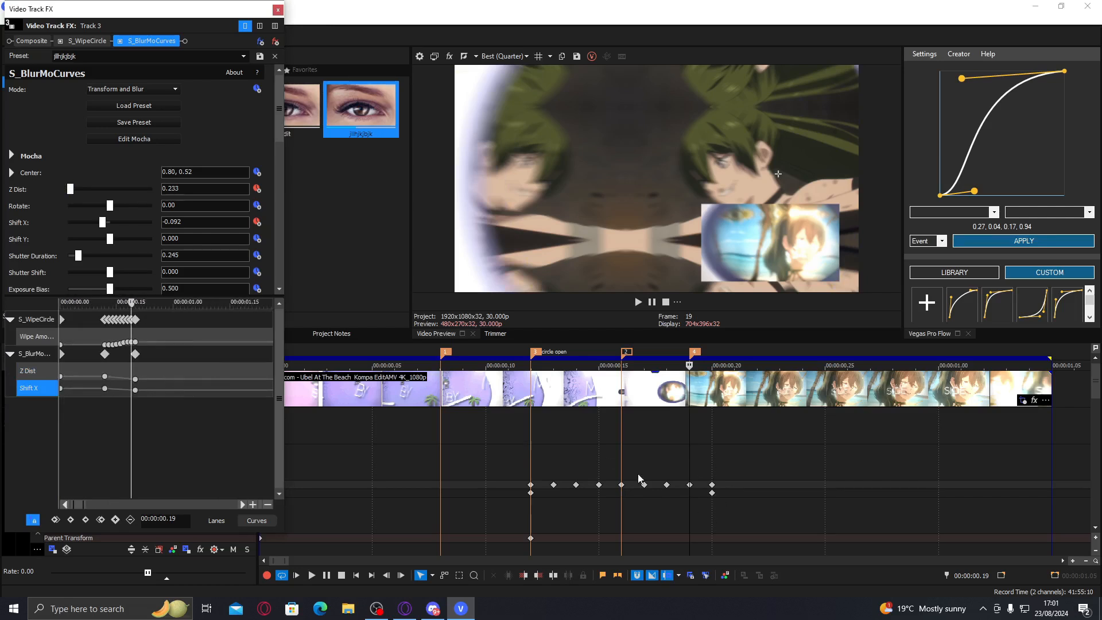
click(623, 494)
drag(973, 193, 1020, 198)
drag(964, 82, 1003, 77)
click(925, 241)
click(921, 261)
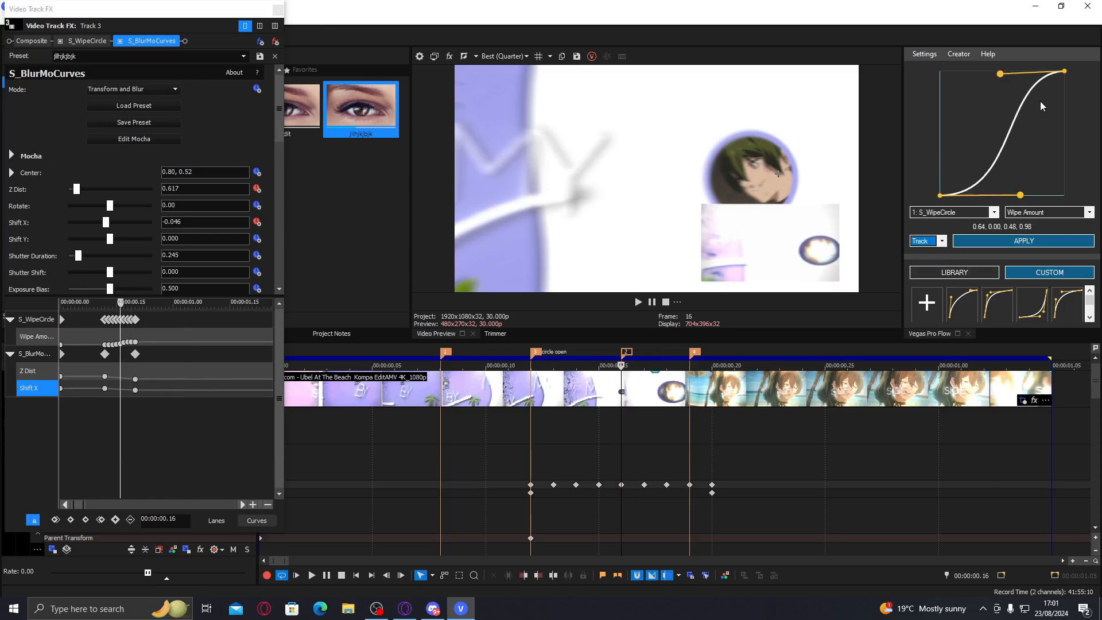
- Delete the intermediate Wipe Amount keyframes of S_WipeCircle and apply the easing curve between the two remaining ones
click(109, 345)
scroll(133, 403, up, 2)
shift+click(188, 402)
key(Delete)
click(623, 491)
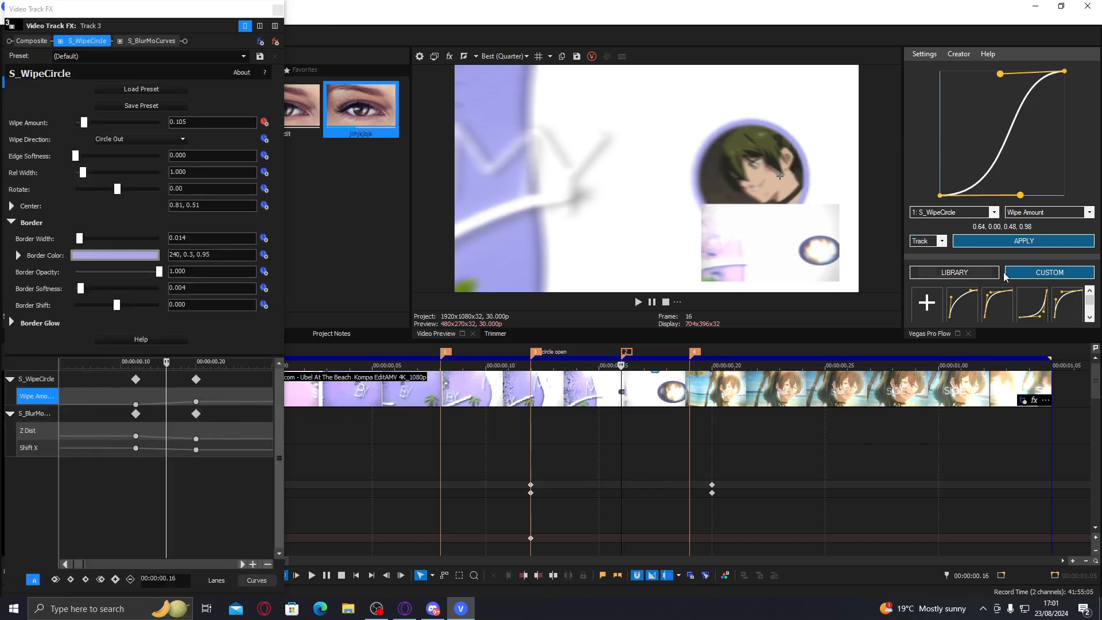
click(997, 244)
- Apply the easing curve 0.59, 0.00, 0.48, 0.98 to the Z Dist keyframes of the track's S_BlurMoCurves
click(978, 212)
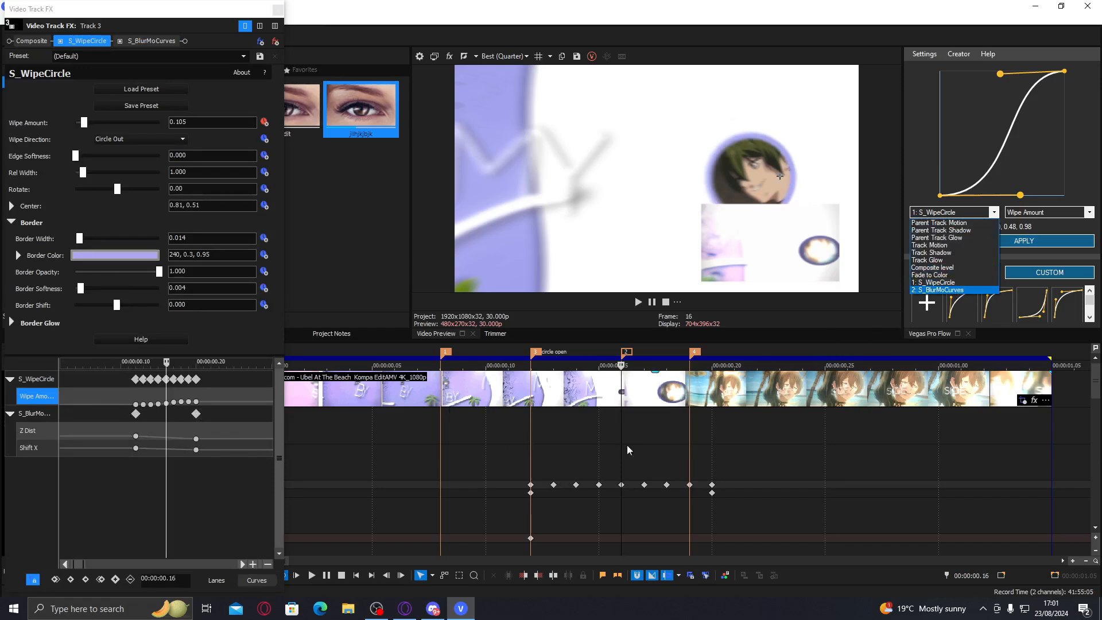
click(656, 442)
click(634, 434)
drag(621, 431, 661, 432)
click(925, 241)
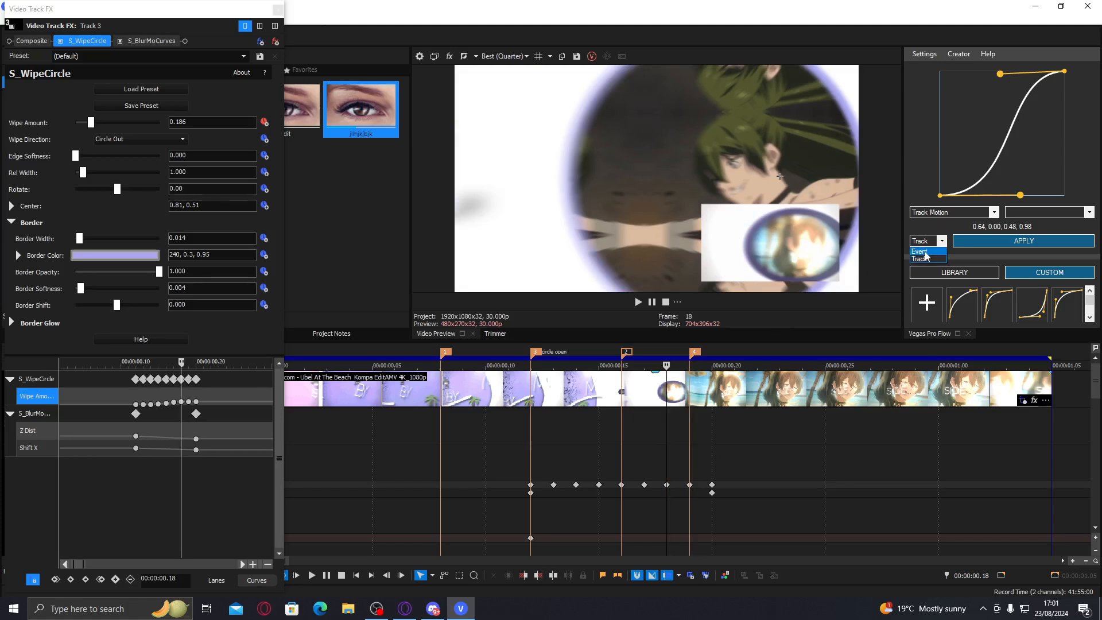
click(924, 259)
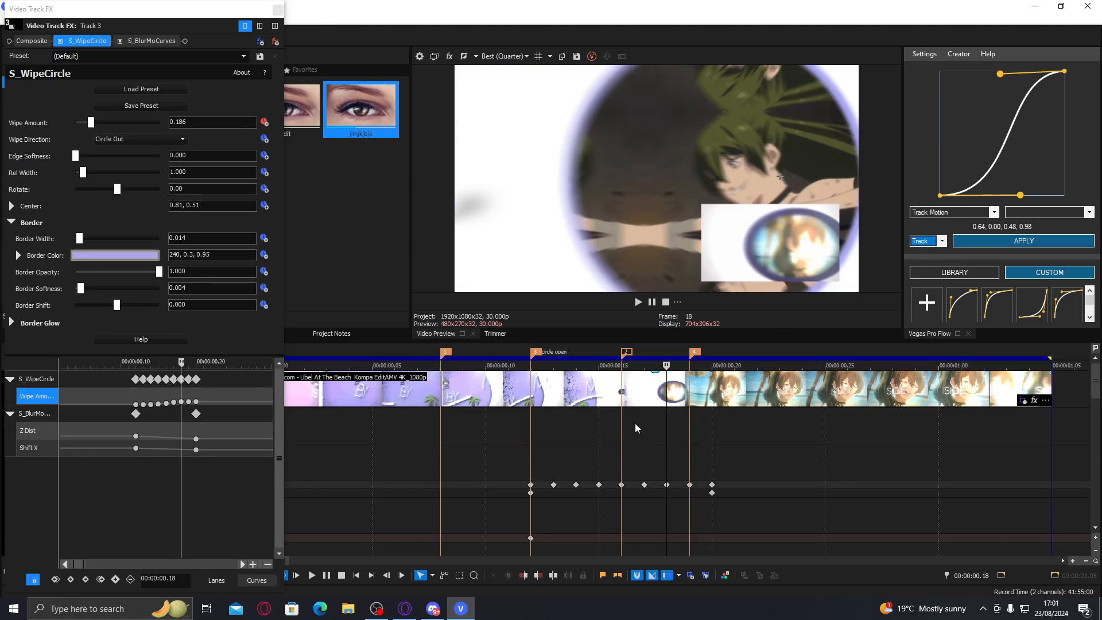
click(600, 428)
click(971, 212)
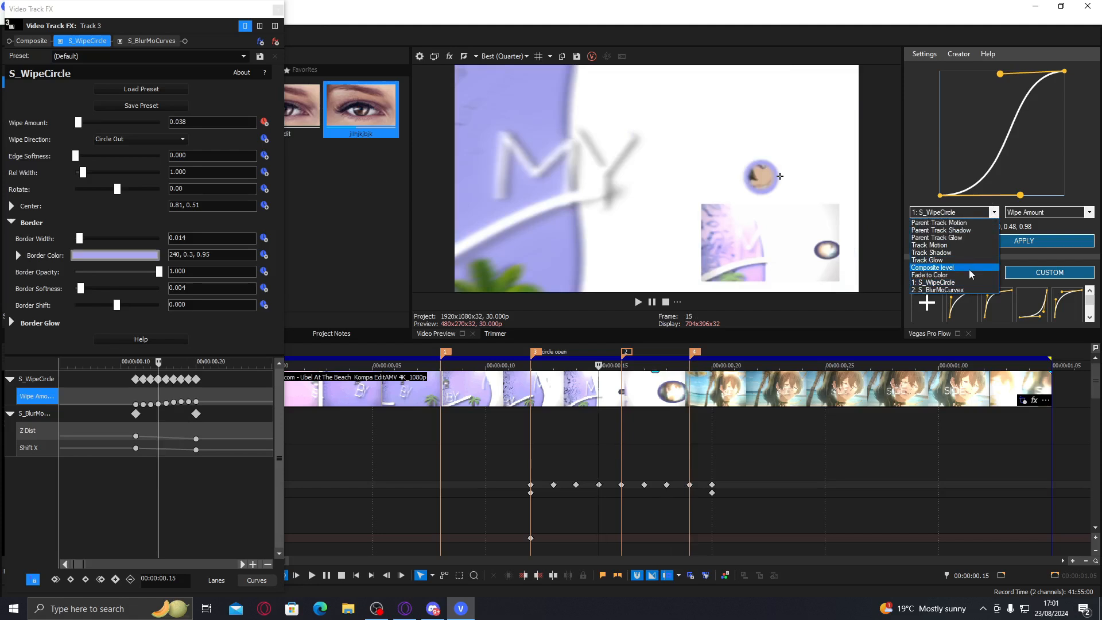
click(936, 290)
click(1009, 241)
- Apply the same easing curve to the Shift X keyframes of the track's S_BlurMoCurves
click(1033, 212)
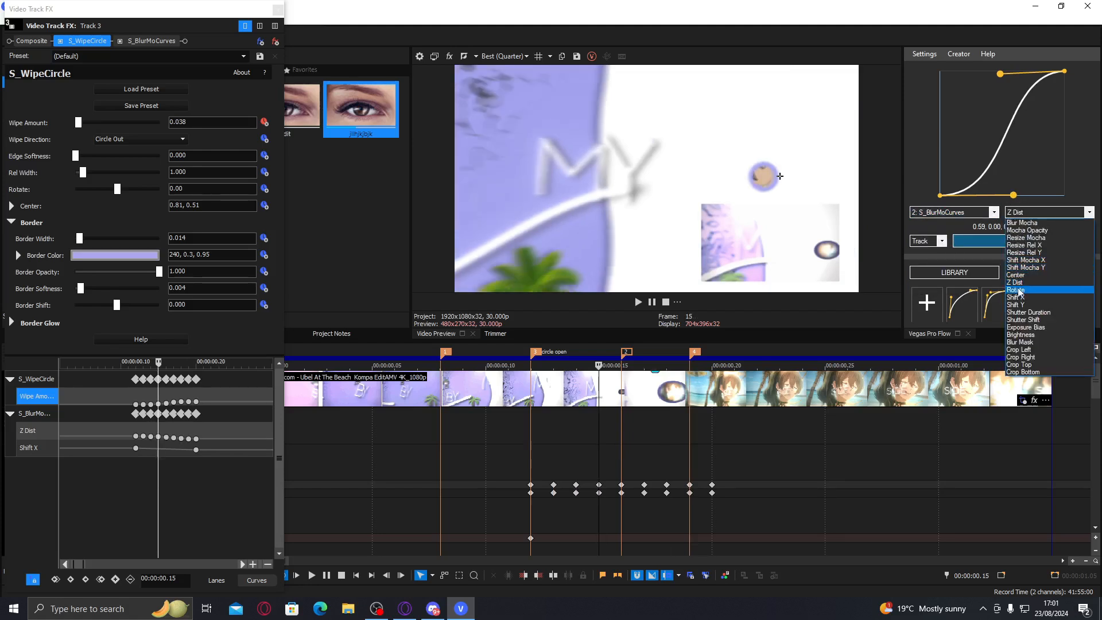
click(1015, 296)
click(1020, 245)
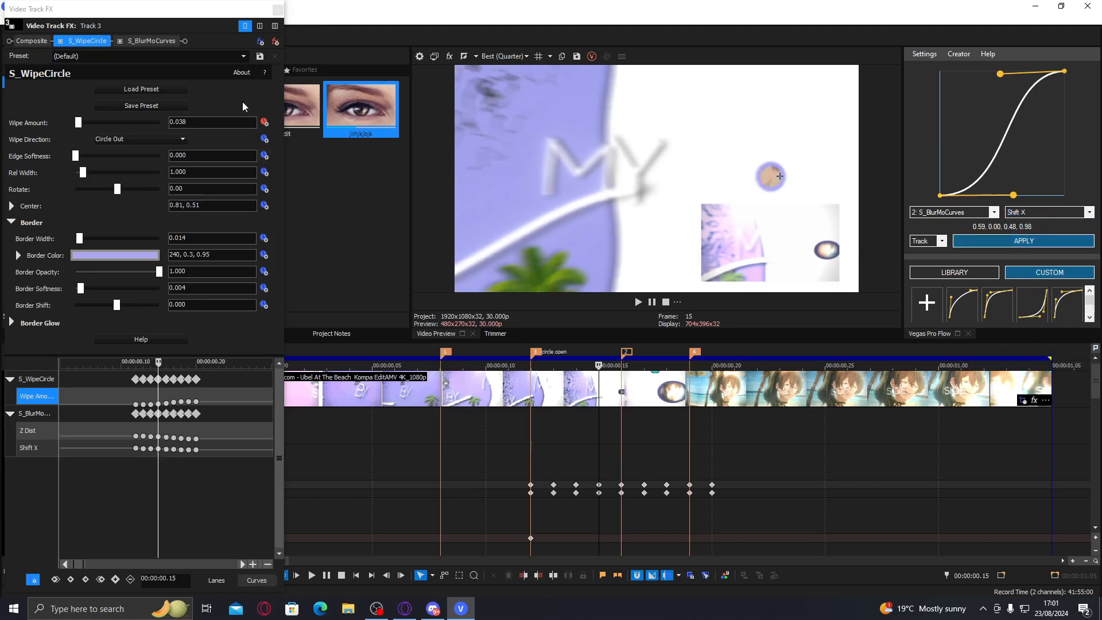
- Enable animation for S_WipeCircle's Border Width and keyframe a reduced width at the end of the circle opening
click(123, 44)
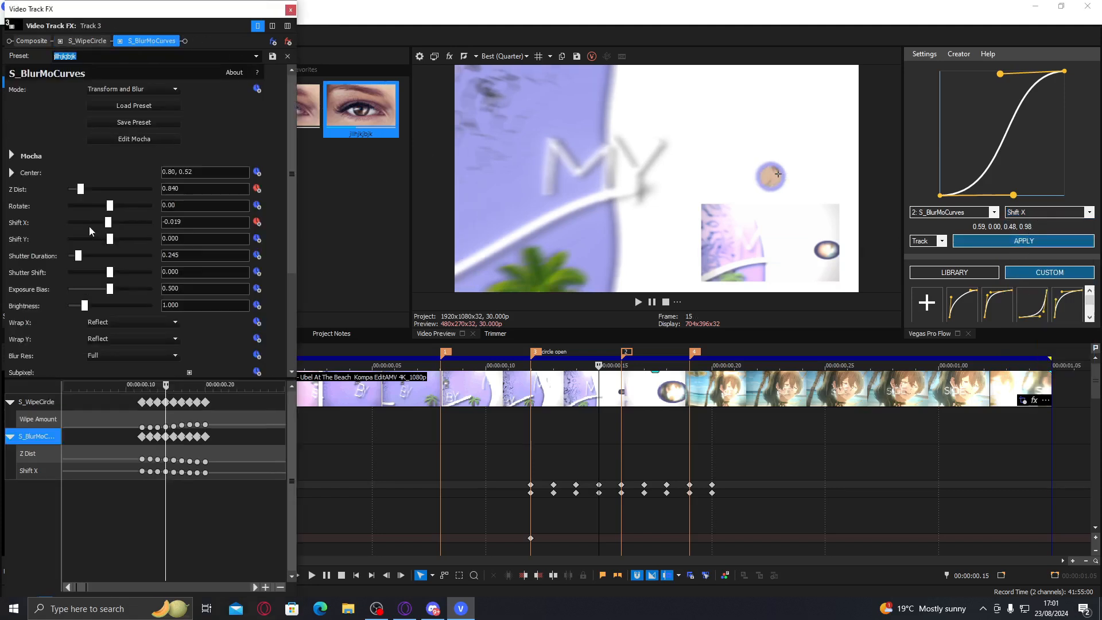
click(96, 40)
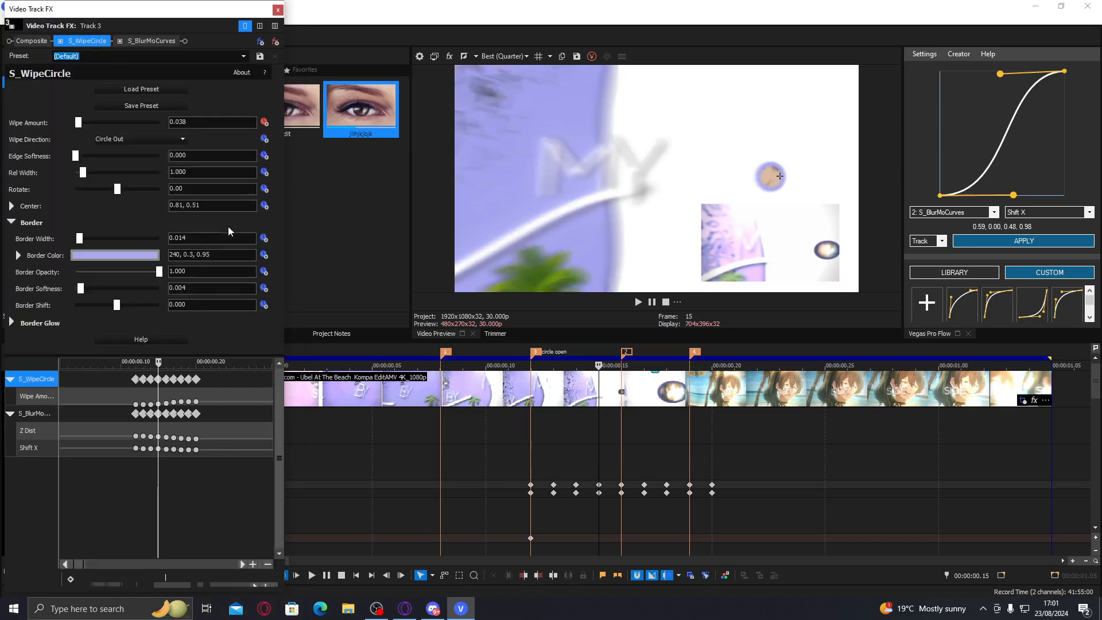
click(262, 239)
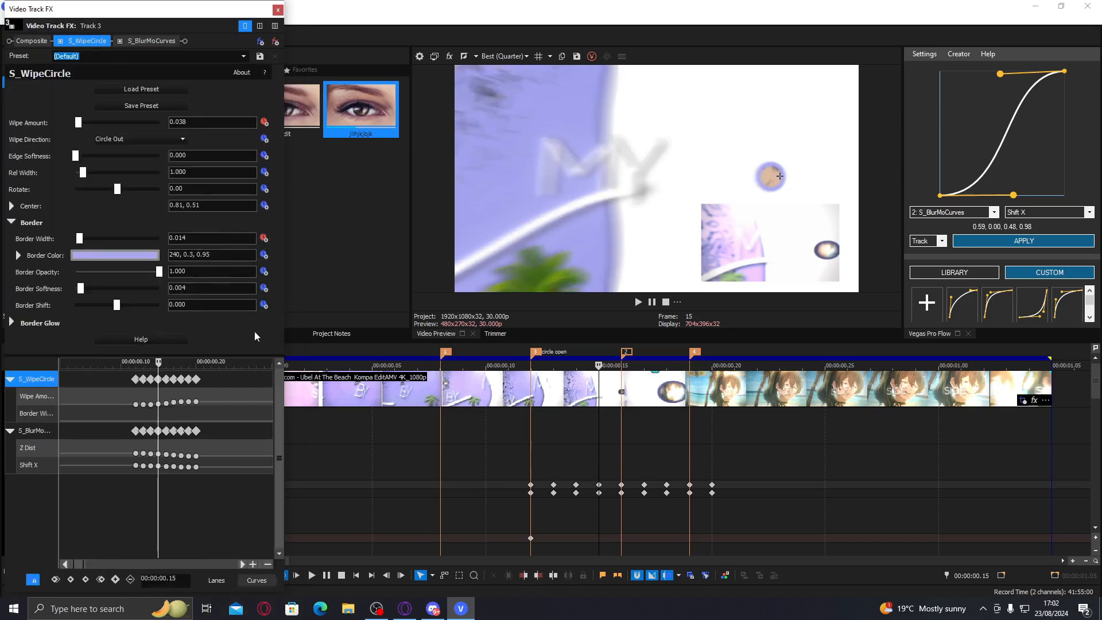
click(189, 418)
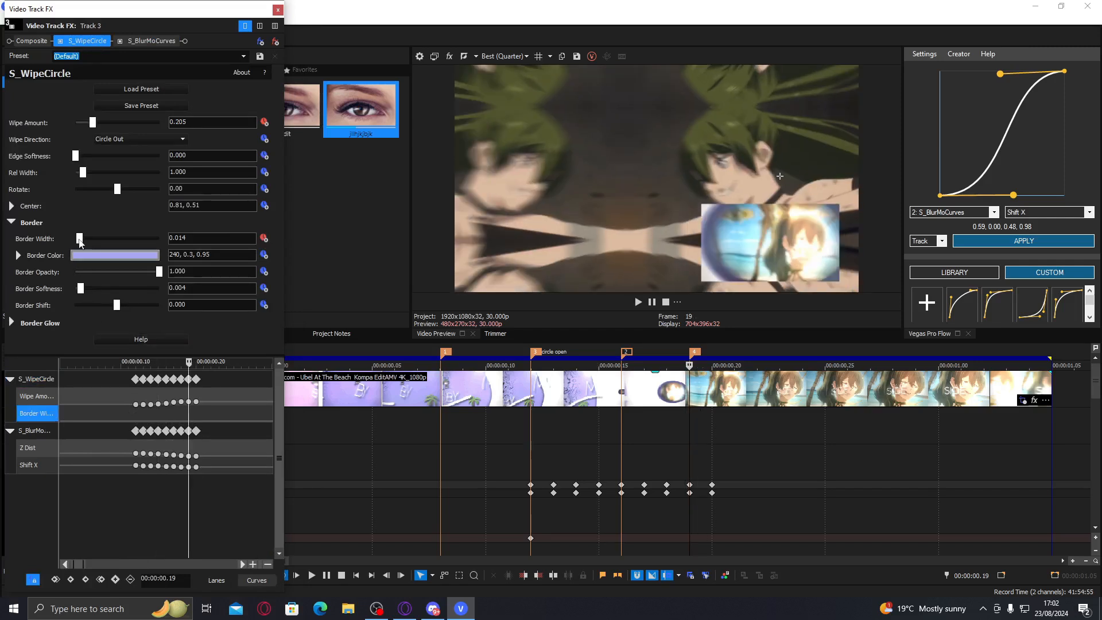
click(197, 414)
drag(80, 238, 65, 243)
drag(143, 414, 182, 421)
click(190, 422)
- Delete the Z Dist keyframes between the first and last, and keyframe Z Dist at 0.367 on frame 19
click(190, 457)
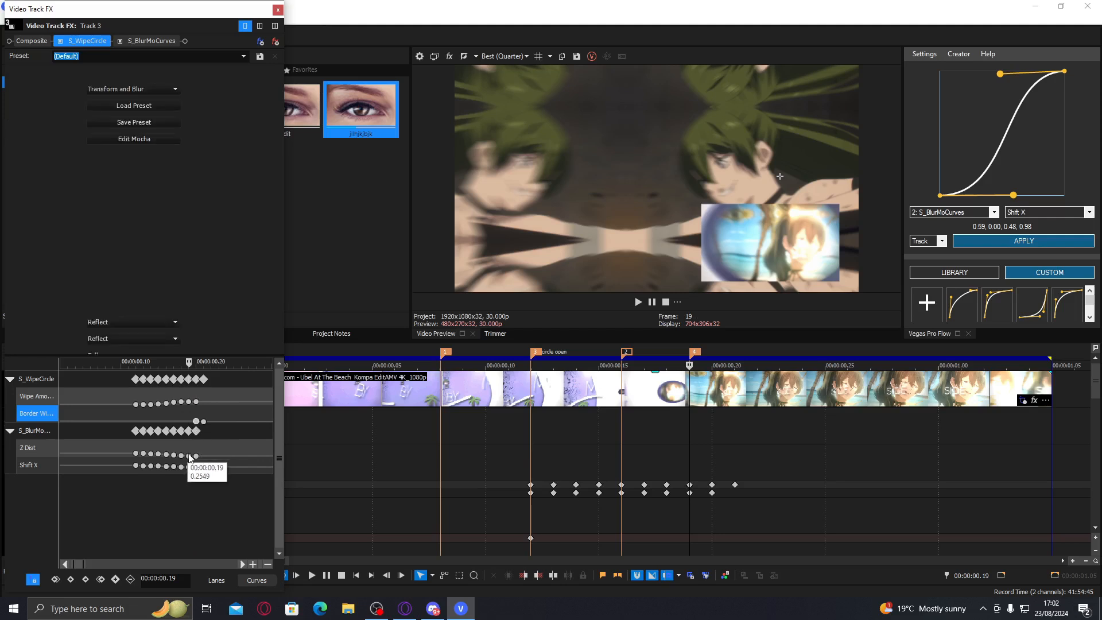
shift+click(149, 475)
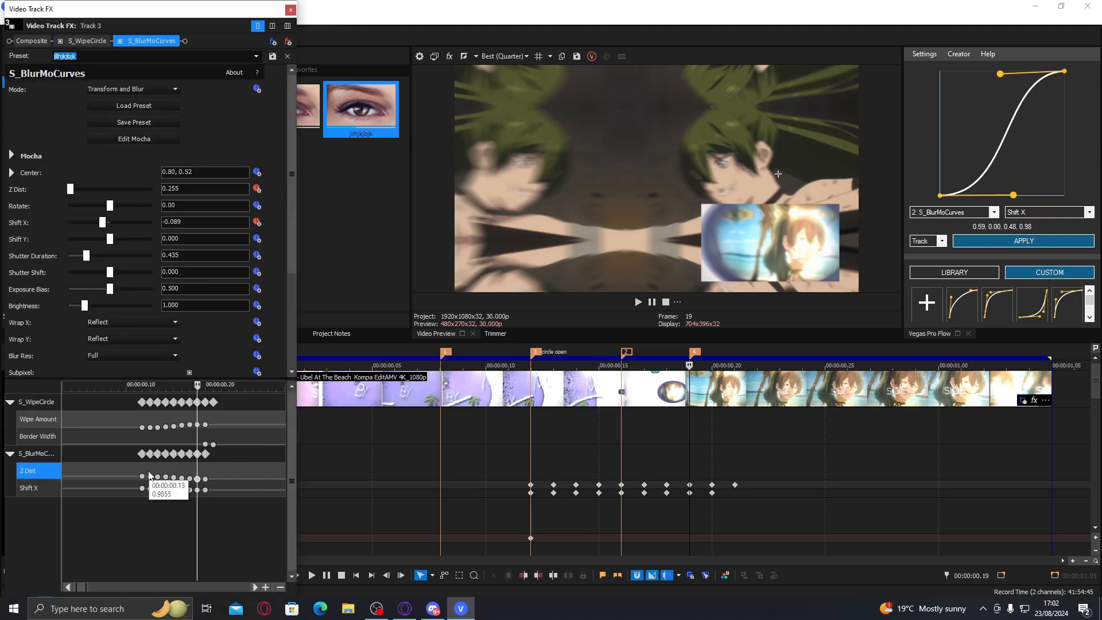
key(Delete)
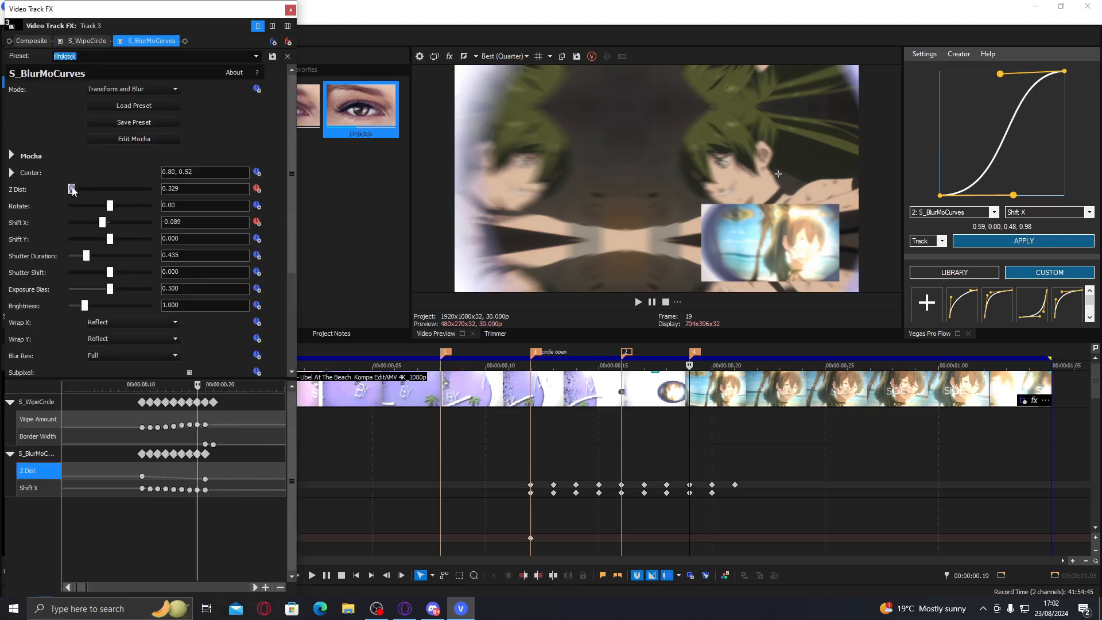
drag(72, 191, 73, 191)
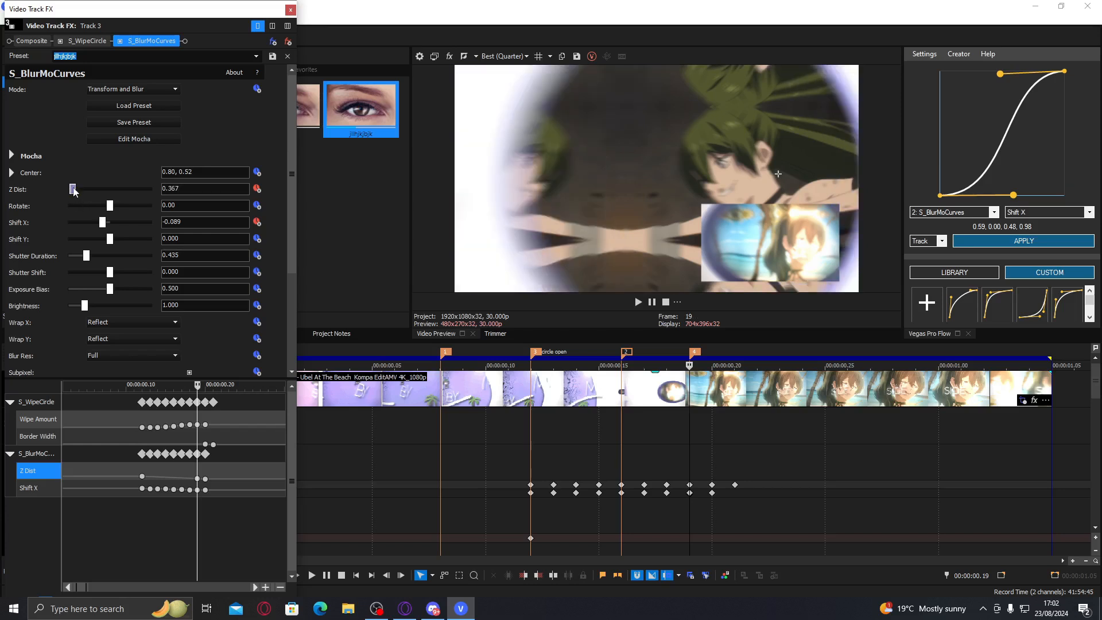
click(206, 478)
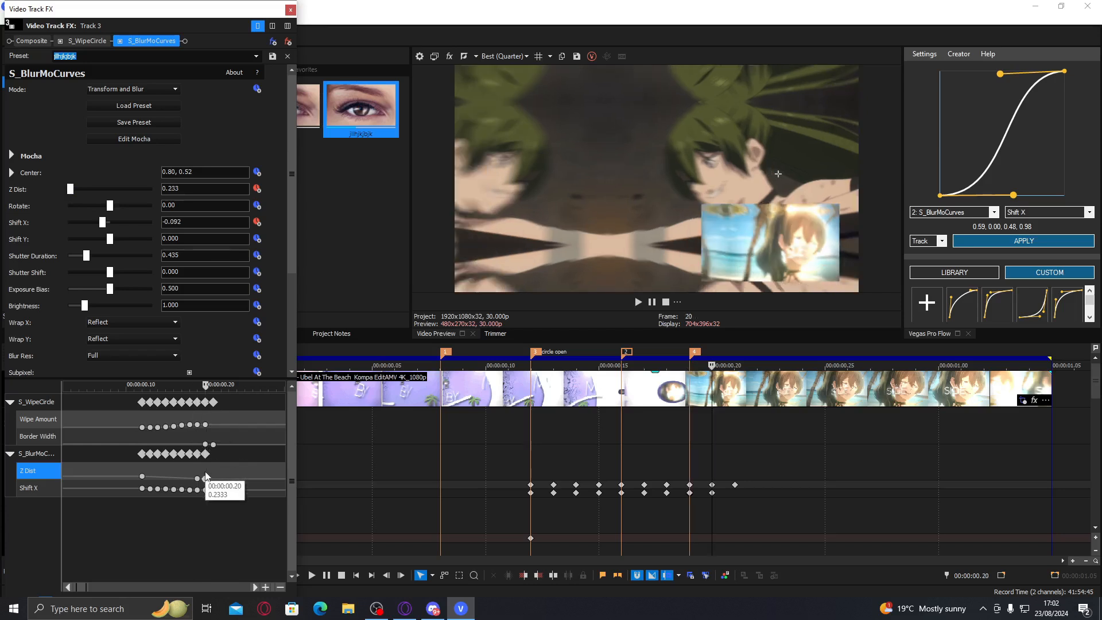
- Reapply the easing curve to Z Dist of the track's S_BlurMoCurves between the first keyframe and frame 19
click(644, 483)
click(952, 211)
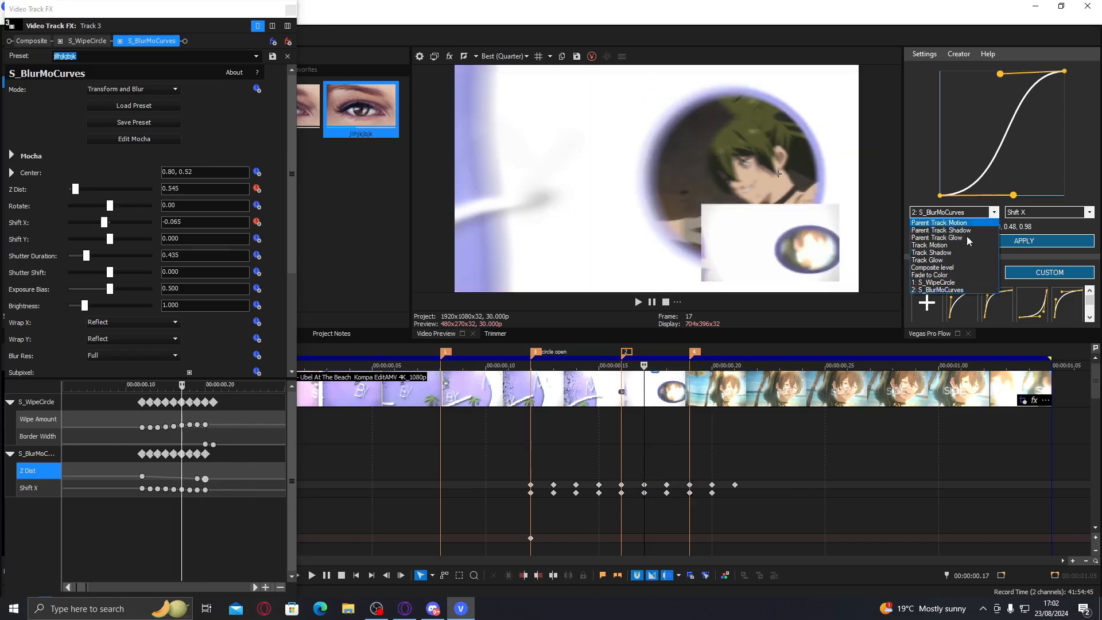
click(949, 284)
click(948, 213)
click(947, 290)
click(975, 240)
- Set the track blur's Shutter Duration to 0.218, preview the end of the transition and close the track effects
drag(87, 256, 78, 259)
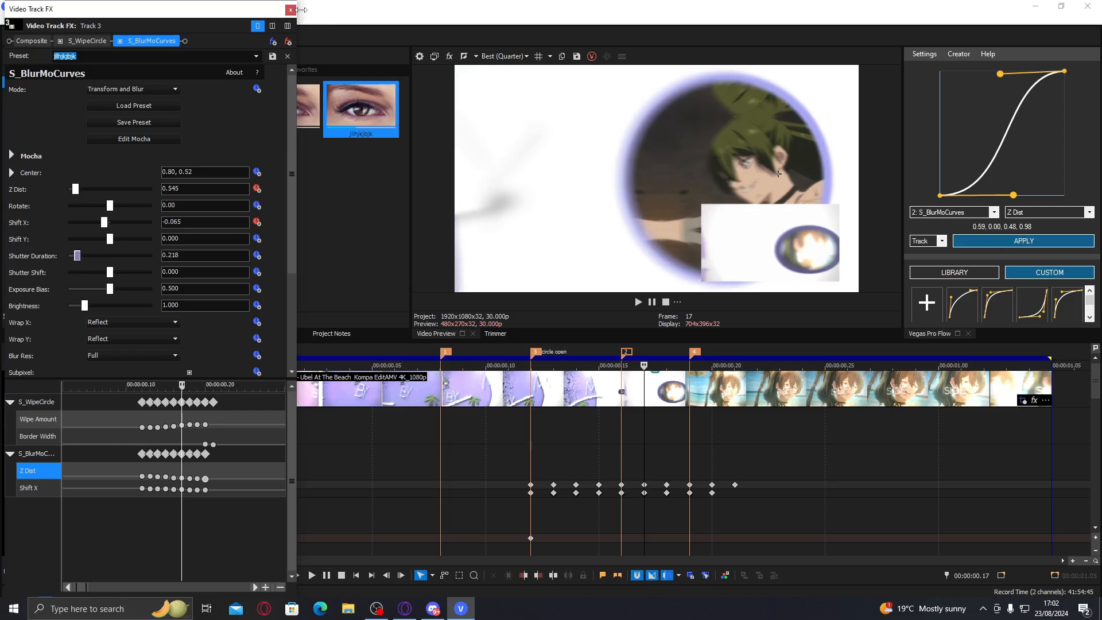
drag(646, 442, 690, 454)
click(717, 459)
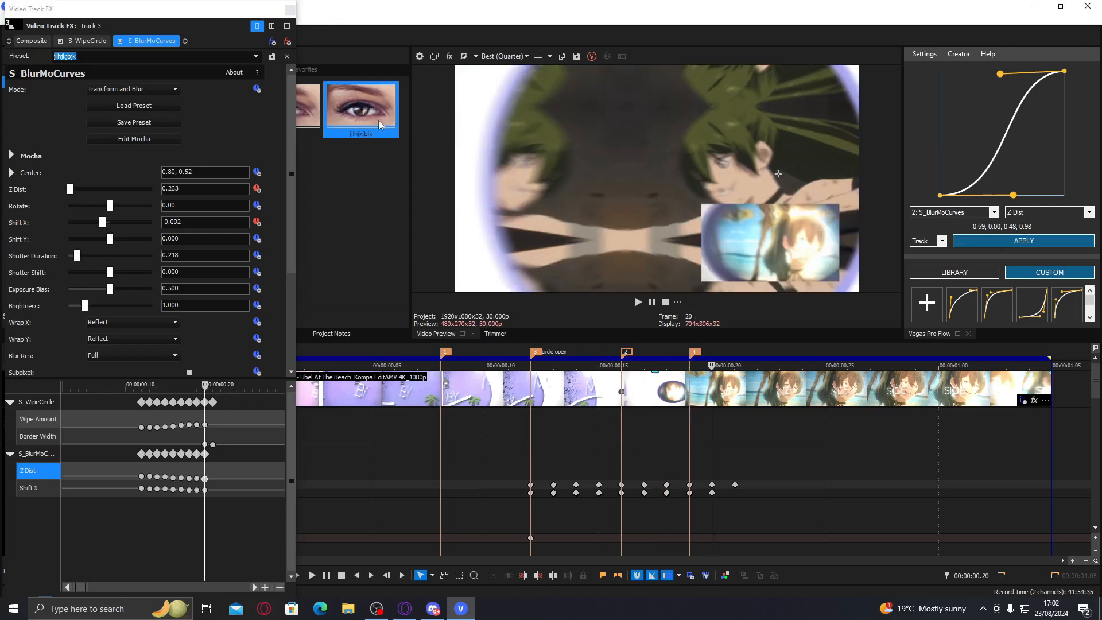
click(289, 10)
- Open the effects of the Most ubel Scenes event and enlarge the keyframe area
drag(1094, 396, 1093, 509)
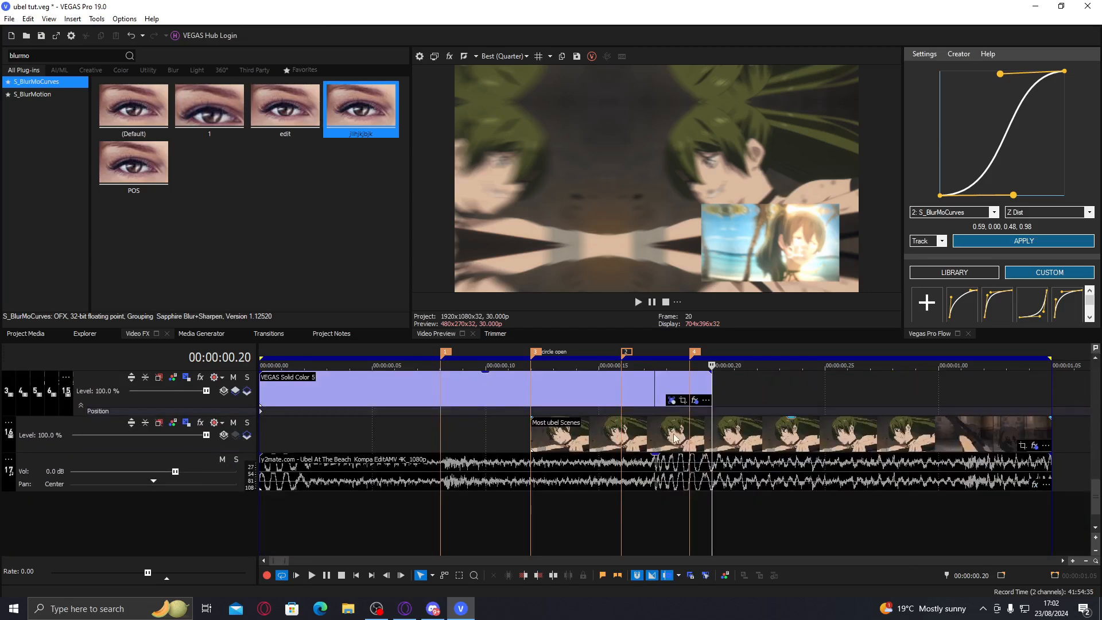
click(674, 437)
click(1035, 446)
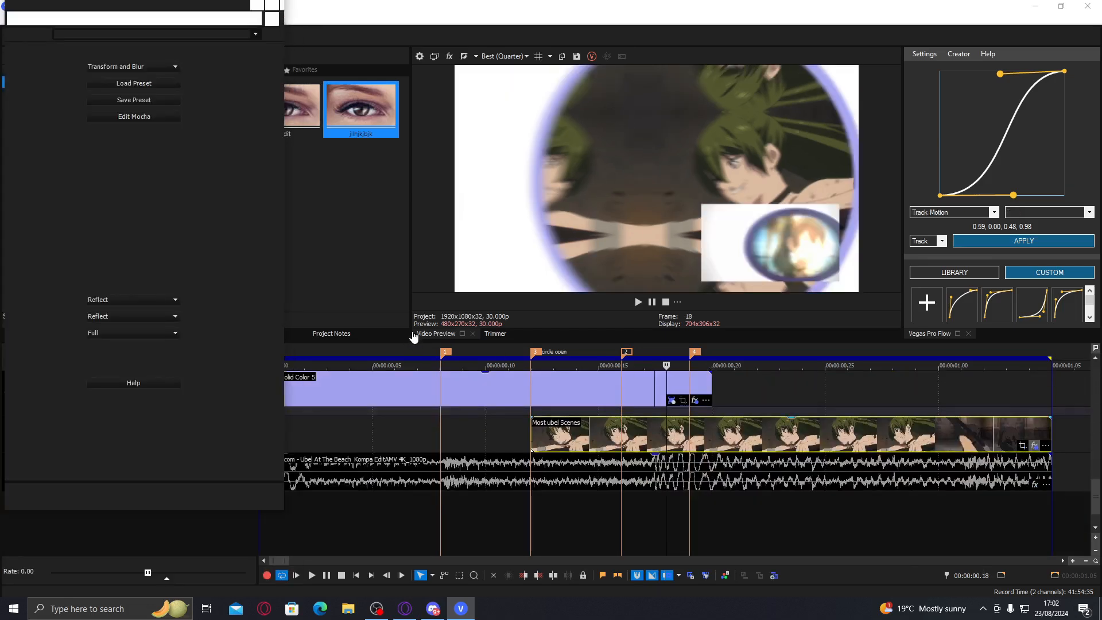
drag(136, 397, 126, 232)
- Delete the event's intermediate S_BlurMoCurves keyframes and move the final keyframe to 00:00:00.08
click(67, 311)
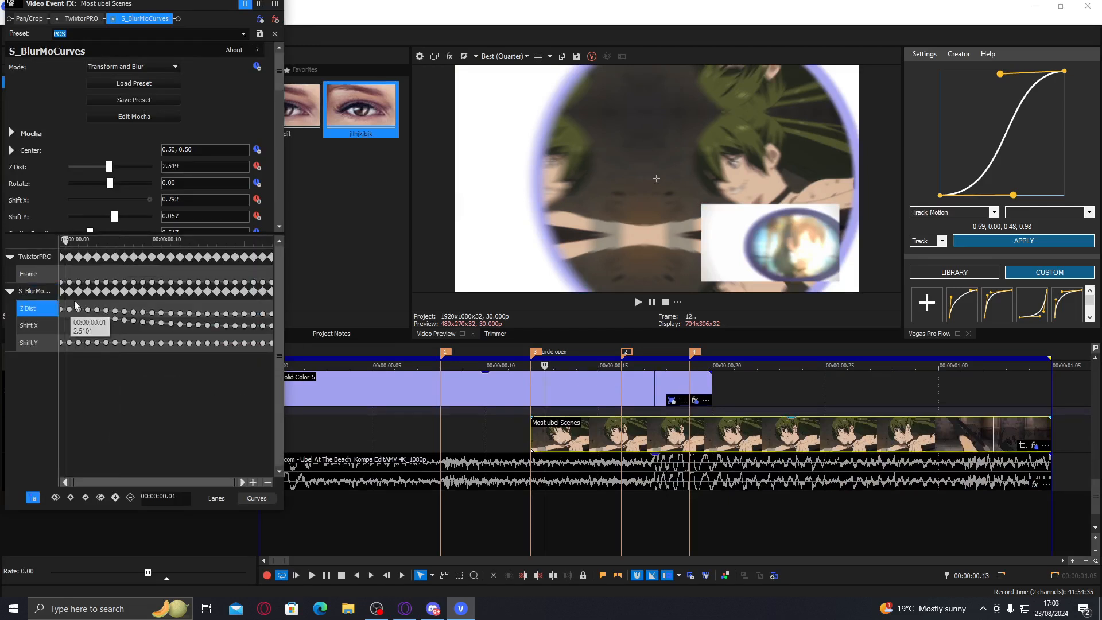
click(68, 292)
click(264, 292)
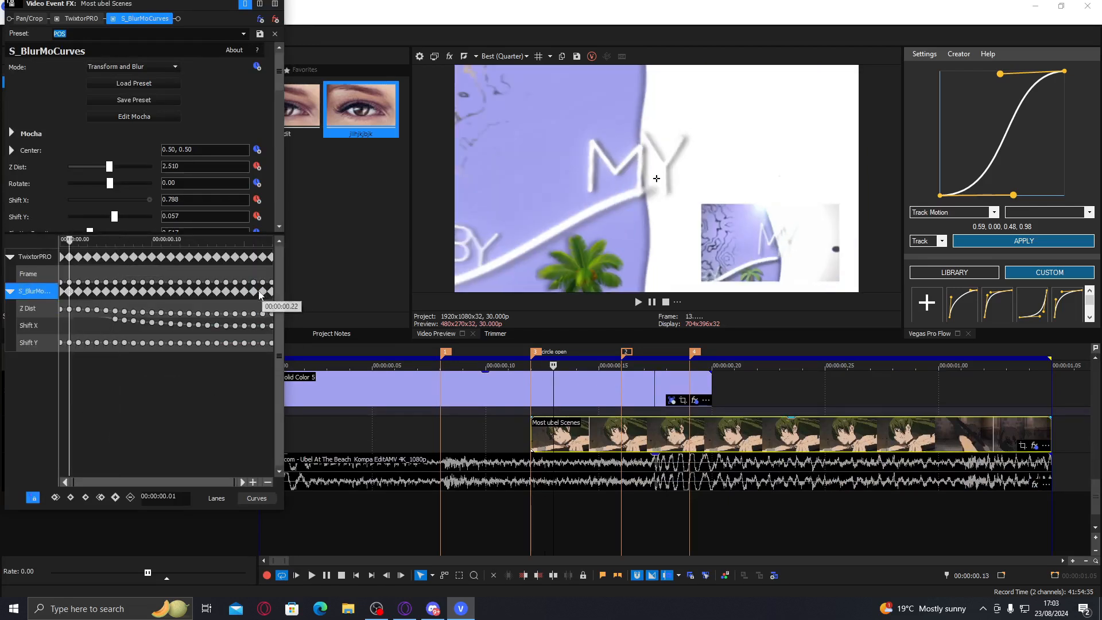
click(264, 293)
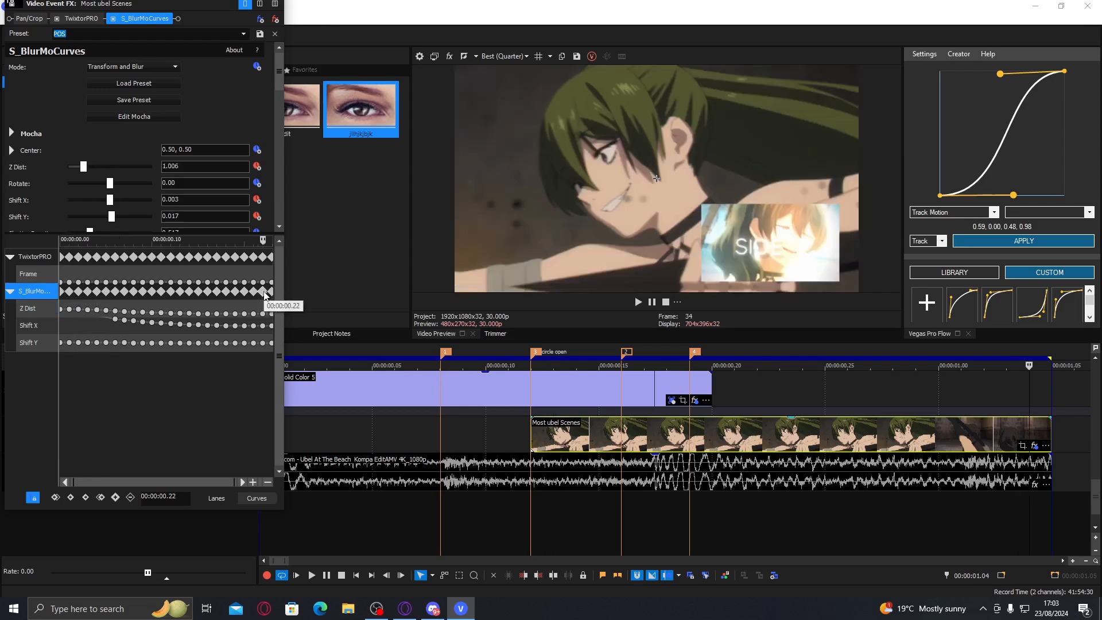
shift+click(70, 292)
key(Delete)
drag(265, 293, 135, 294)
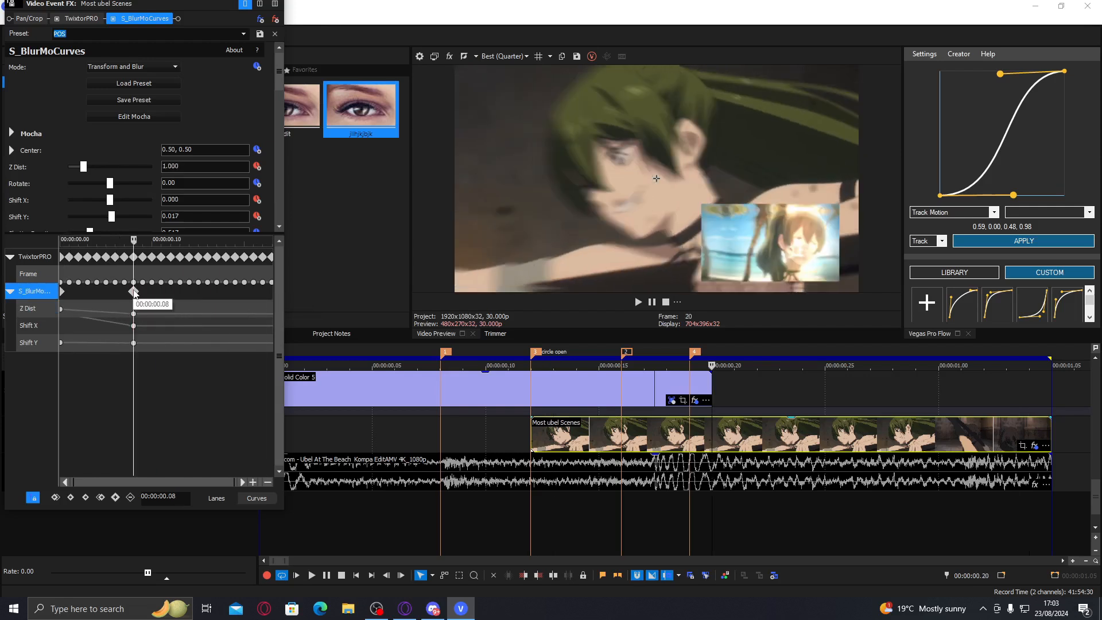
- Apply the easing curve to Z Dist of the event's S_BlurMoCurves, targeting event effects
click(622, 442)
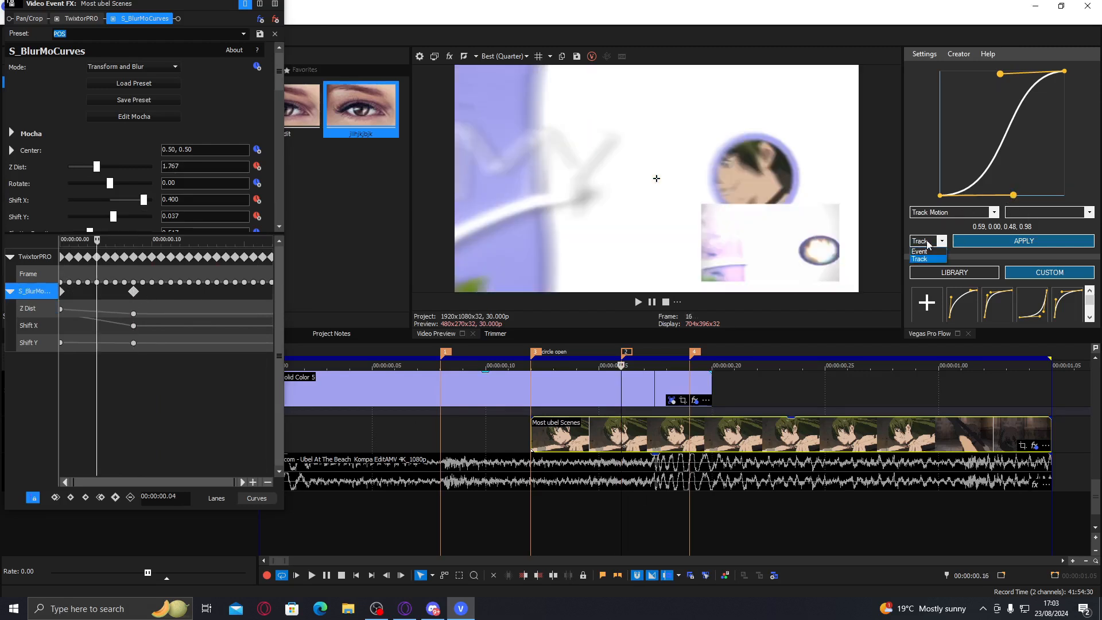
click(932, 259)
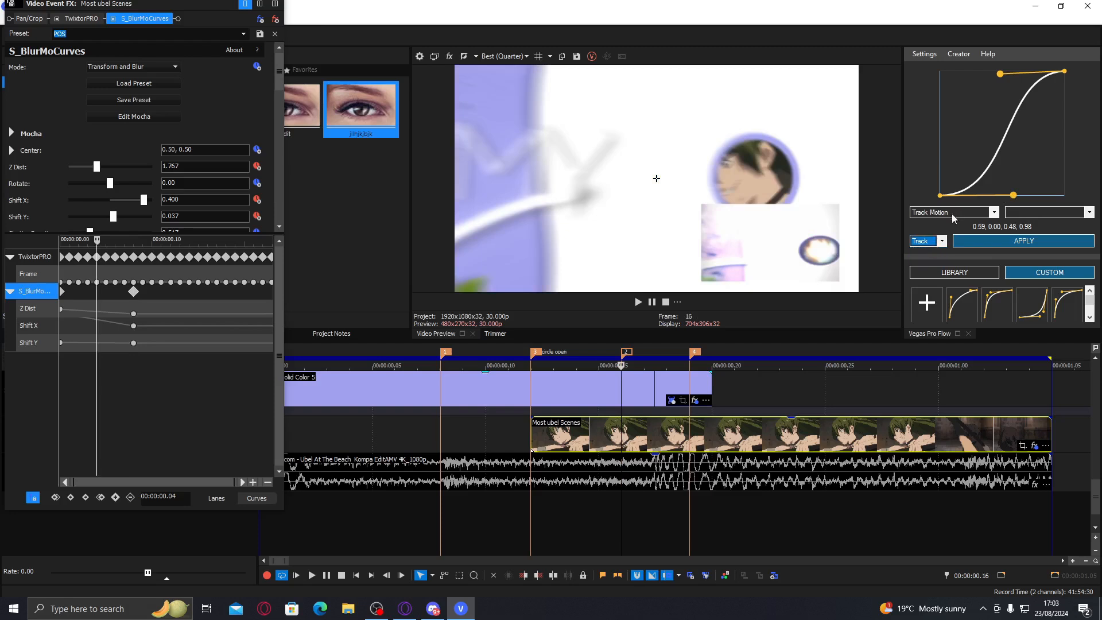
click(925, 243)
click(927, 255)
click(951, 215)
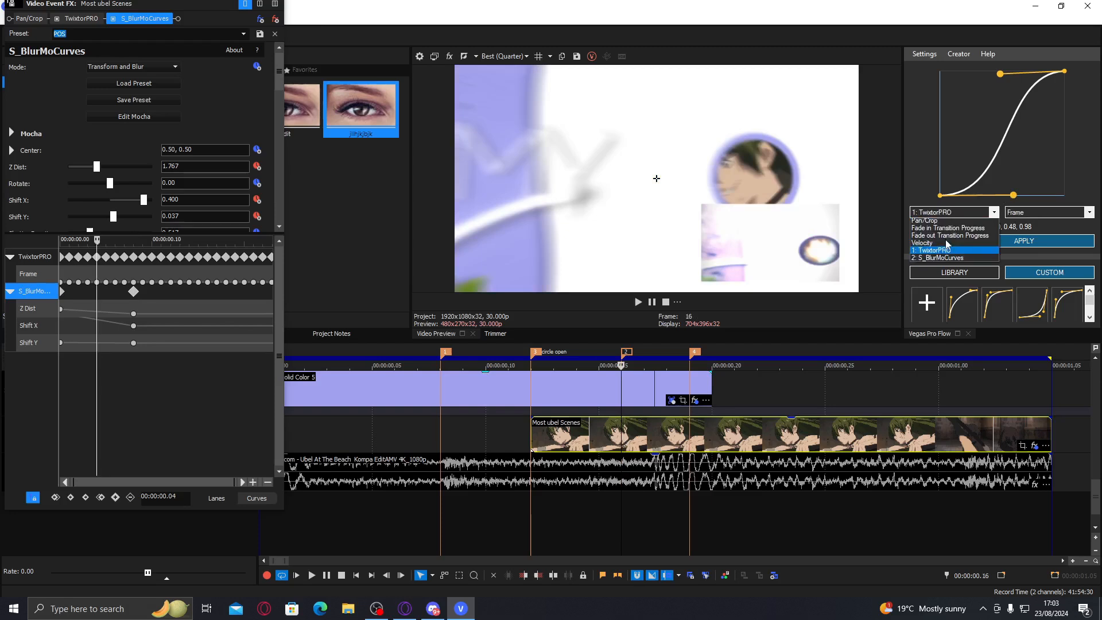
click(943, 260)
click(985, 242)
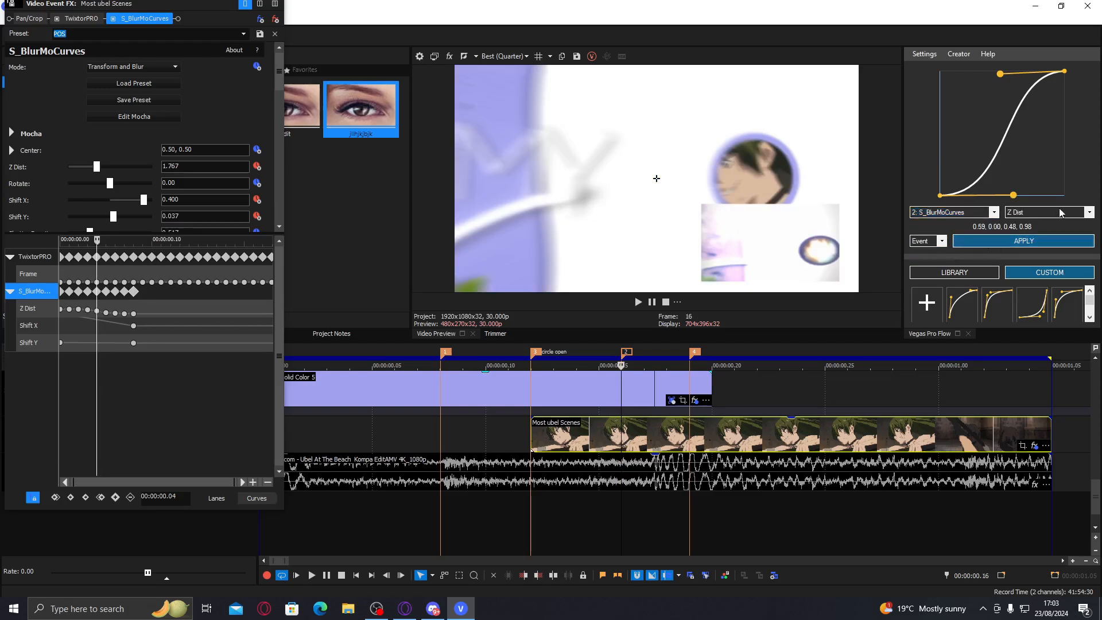
- Apply the easing curve to Shift X and Shift Y of the event's S_BlurMoCurves
click(1047, 211)
click(1015, 288)
click(1011, 241)
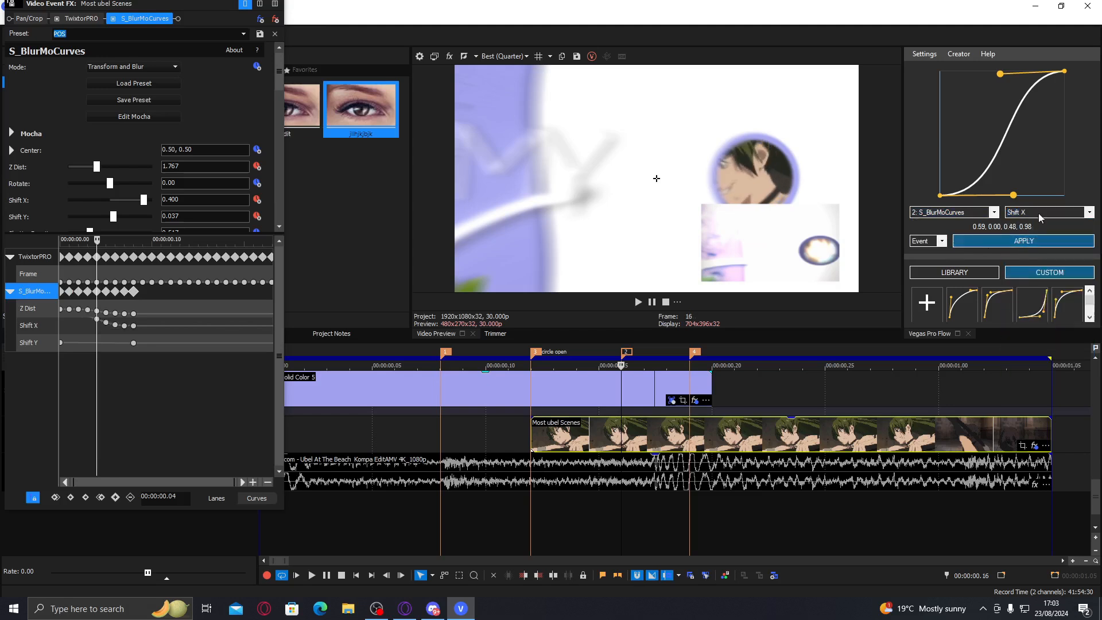
click(1042, 212)
click(1018, 297)
click(1026, 245)
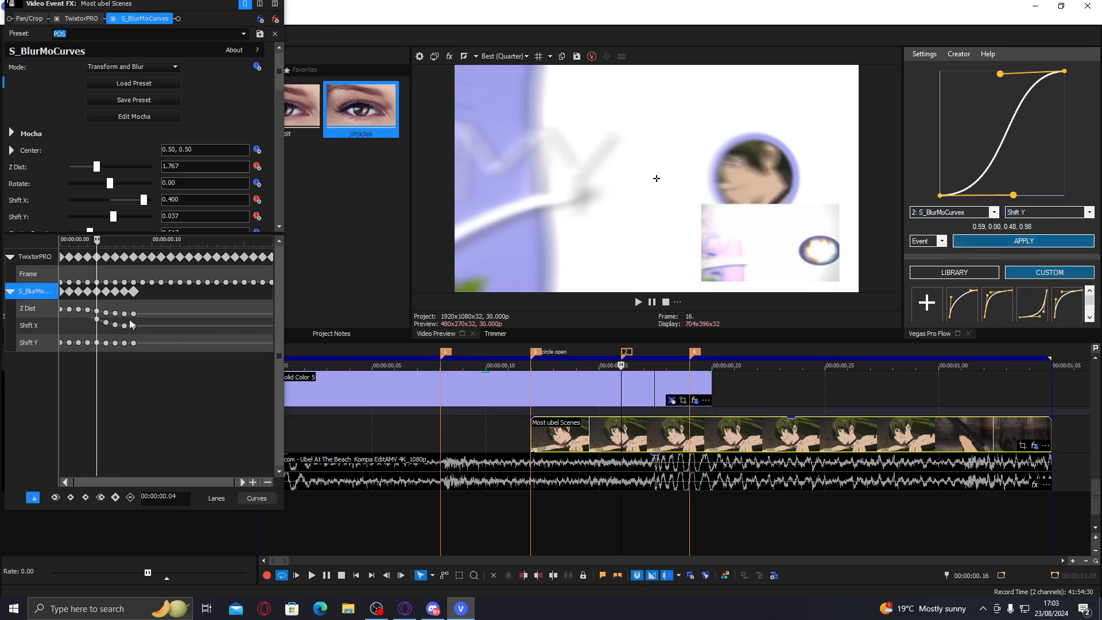
- Add a second S_BlurMoCurves with the highlighted custom preset to the event, with the cursor at 00:00:00.08
click(133, 315)
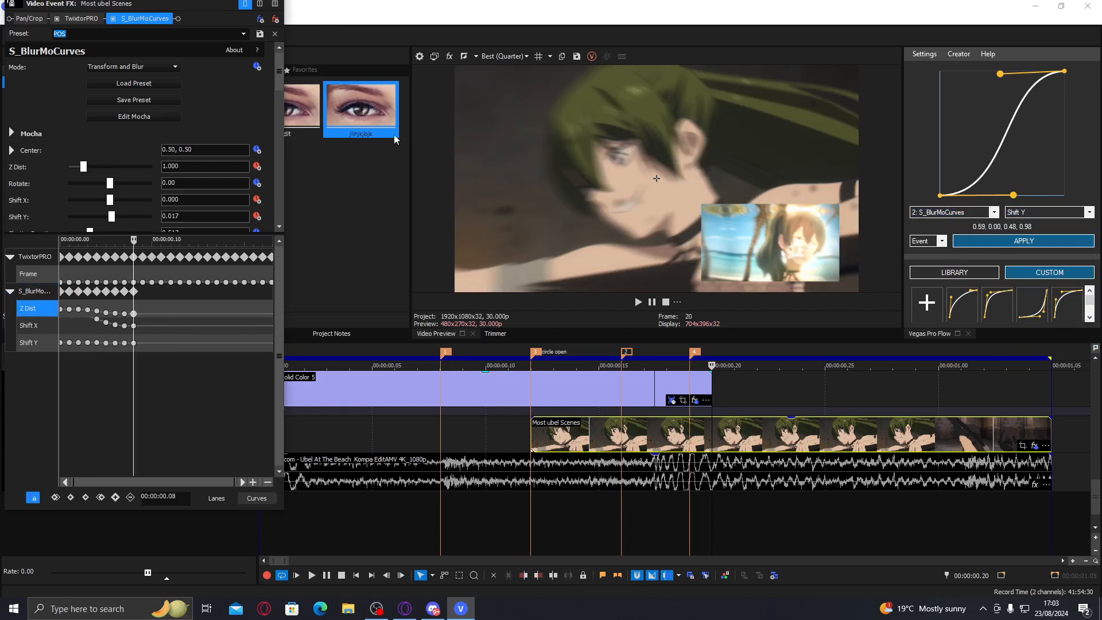
double_click(374, 119)
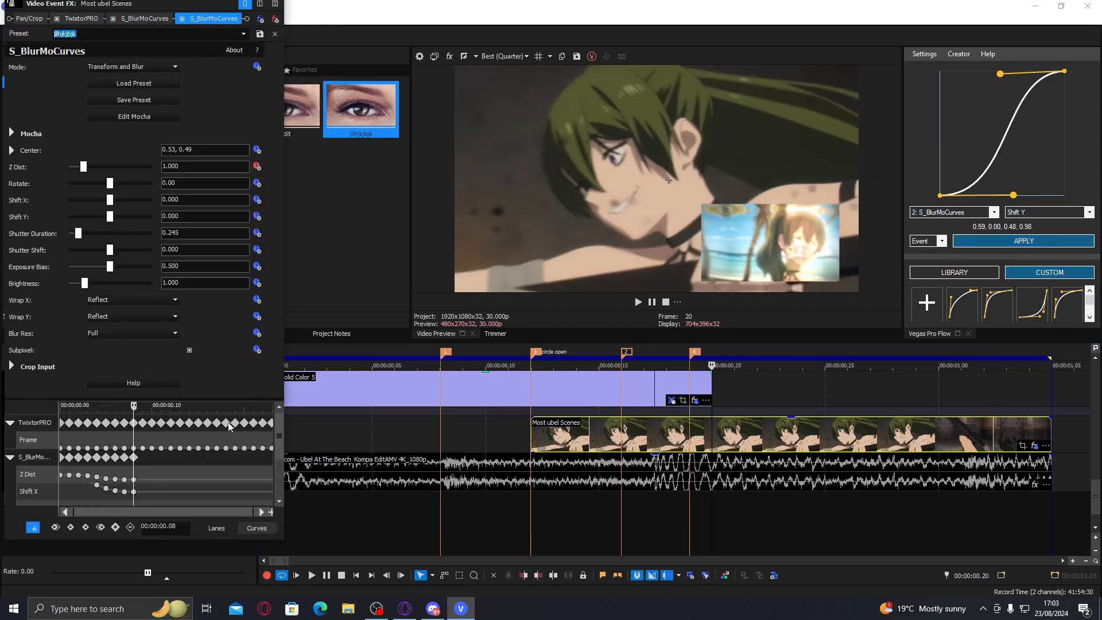
- Key Z Dist at 1.300, Shift X at 0.058 and Shift Y at 0.065 at 00:00:00.05 in the second S_BlurMoCurves
drag(218, 399, 217, 229)
drag(61, 375, 105, 375)
click(106, 374)
drag(83, 167, 89, 172)
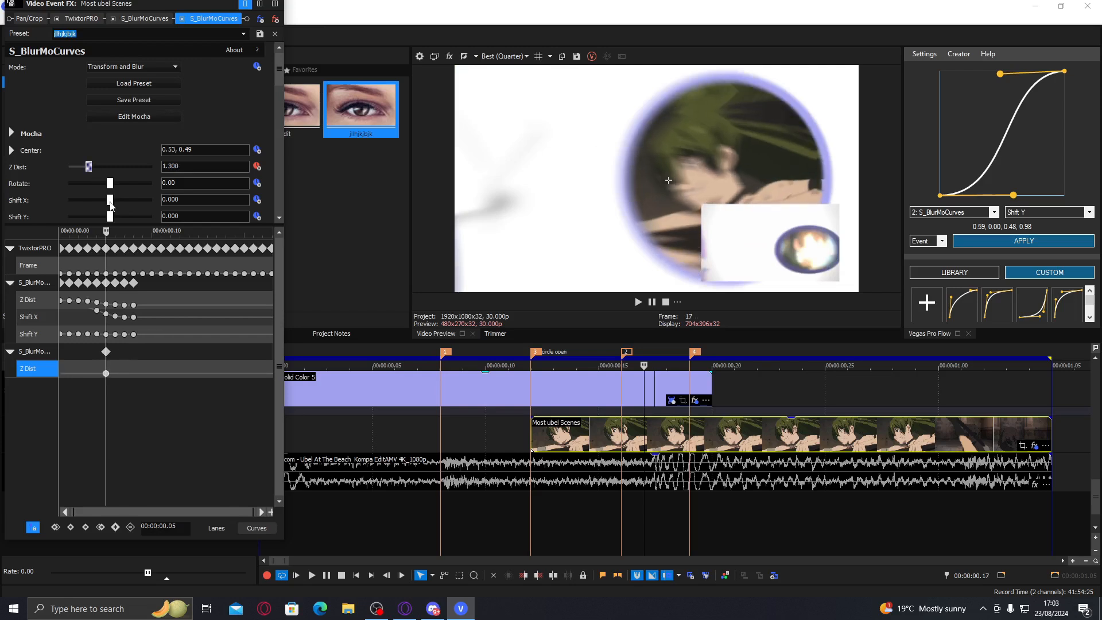
mouse_move(114, 205)
mouse_down()
mouse_move(106, 217)
mouse_move(119, 219)
mouse_up()
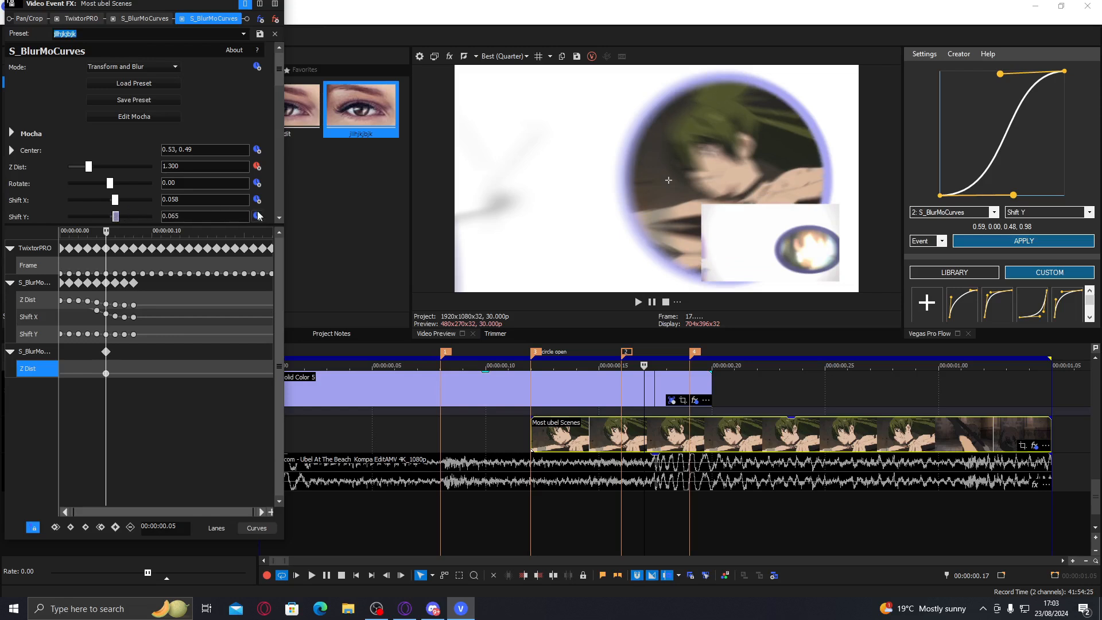
click(257, 216)
click(257, 199)
click(97, 352)
drag(97, 353, 106, 353)
- Key Z Dist at 0.867, Shift X at 0.000 and Shift Y at -0.017 at 00:00:00.19, and move that keyframe to 00:00:00.23
drag(186, 356, 239, 356)
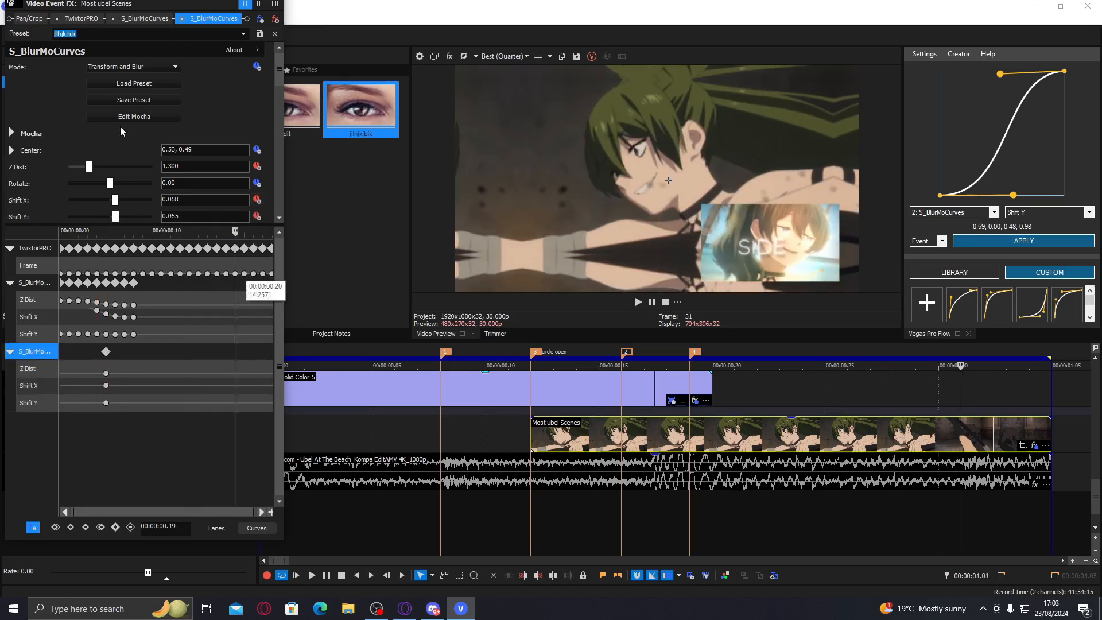
drag(88, 166, 82, 167)
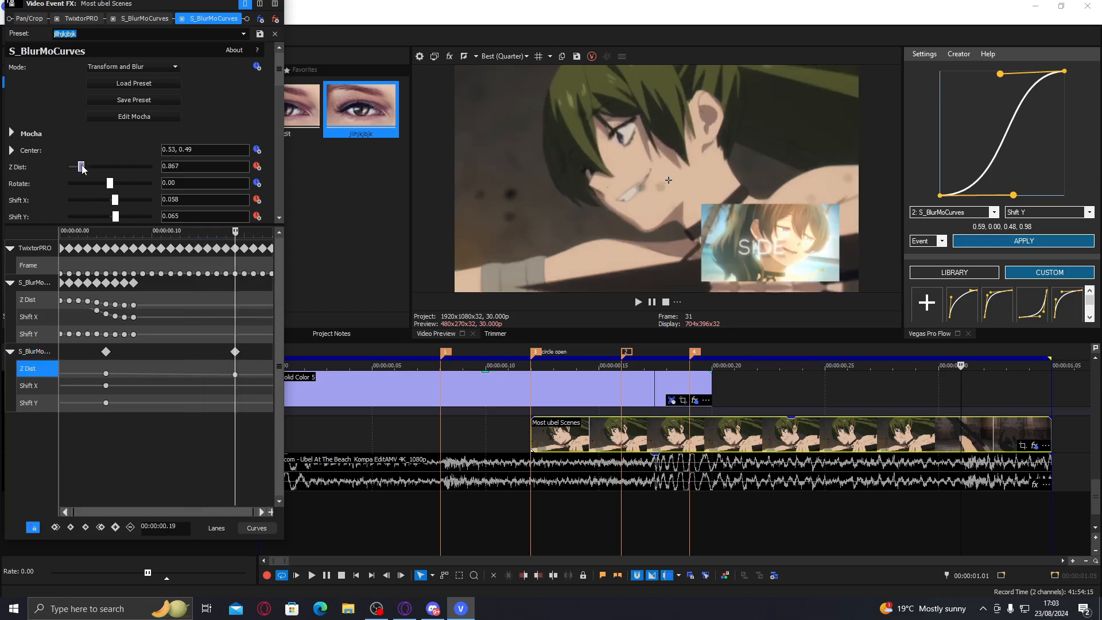
double_click(116, 215)
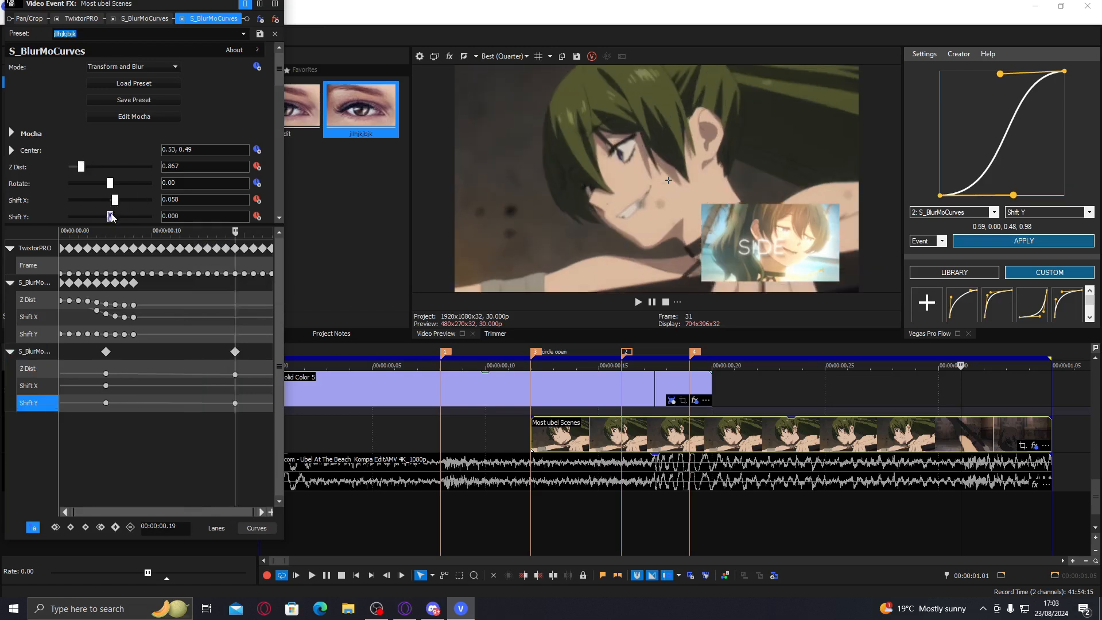
double_click(114, 200)
drag(109, 217, 110, 220)
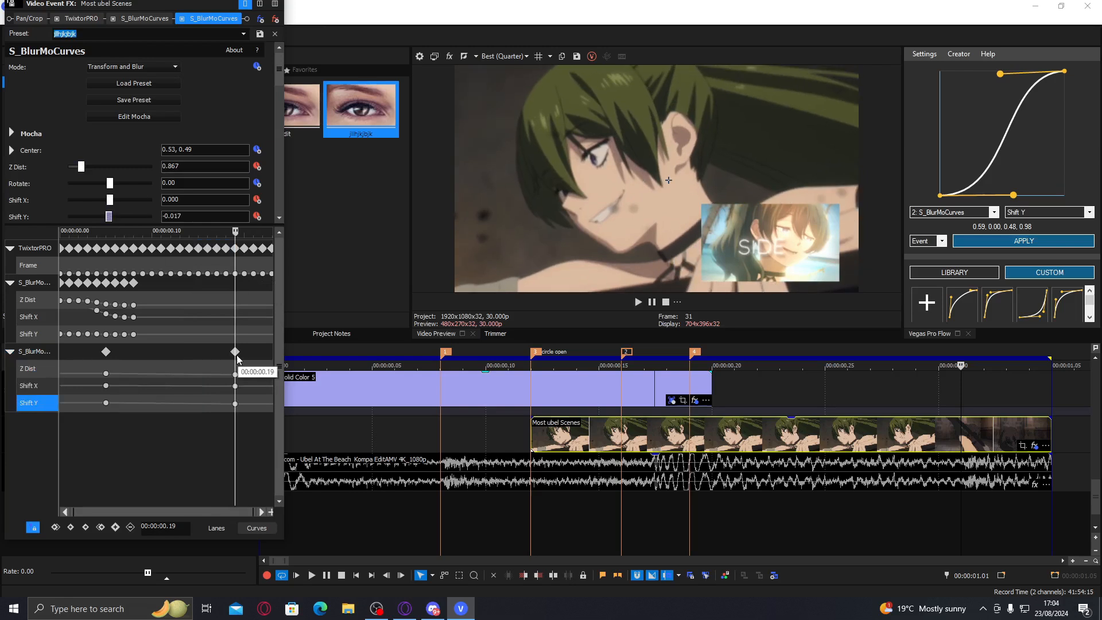
drag(235, 352, 273, 354)
click(271, 404)
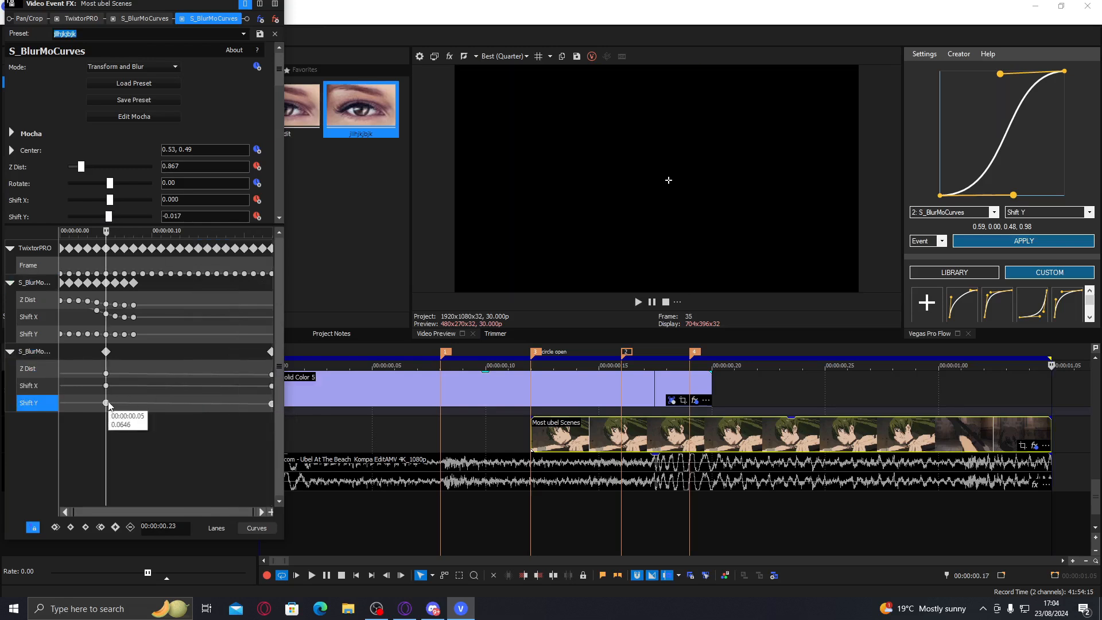
- Set the first Shift Y keyframe of the second S_BlurMoCurves to Smooth Fade and move it to the event's start
right_click(109, 406)
click(129, 492)
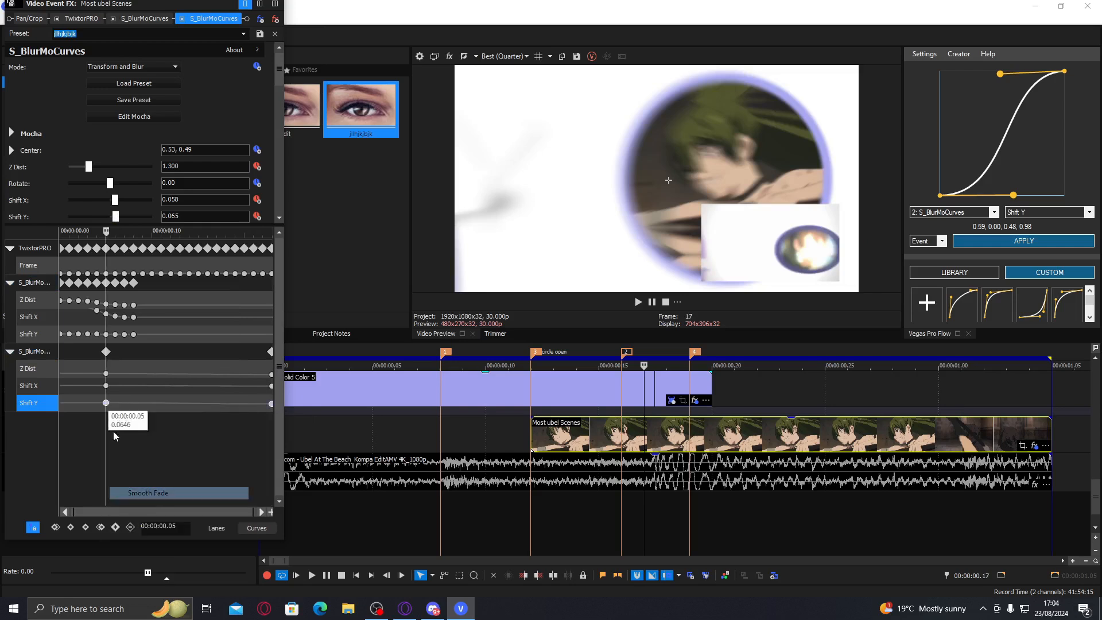
drag(106, 402, 61, 403)
- Reshape the easing curve to 0.08, 0.57, 0.35, 0.95 and apply it to Z Dist of the second S_BlurMoCurves
click(711, 441)
drag(1012, 195, 940, 123)
drag(1001, 74, 983, 76)
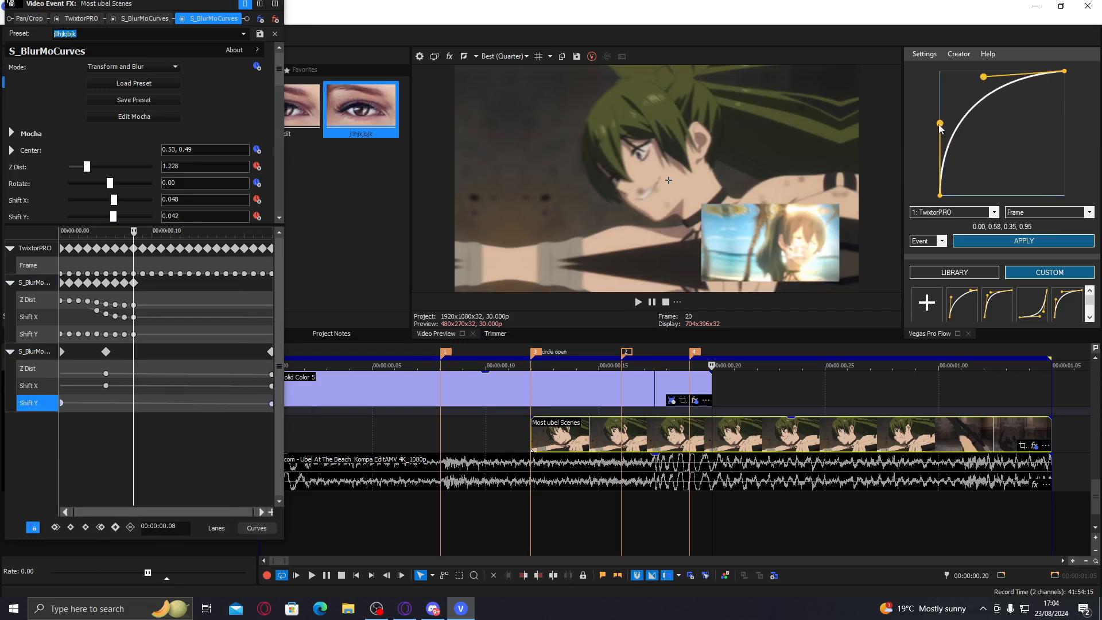
drag(941, 127, 950, 124)
click(970, 212)
click(959, 271)
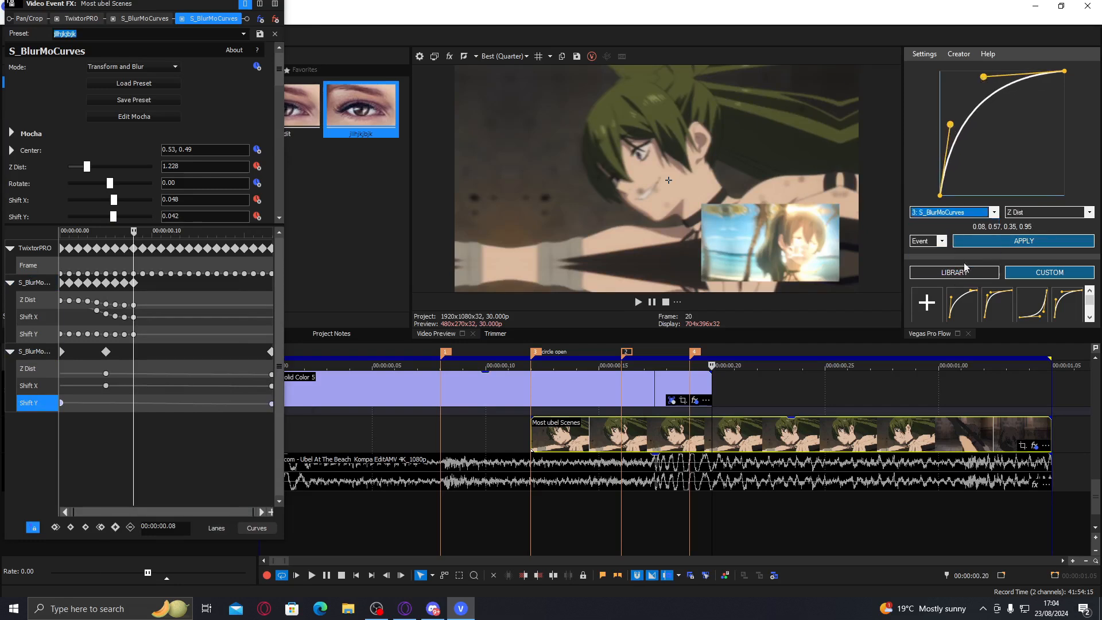
click(1013, 241)
- Apply the easing curve to Shift X of the second S_BlurMoCurves and close the event's effect settings
click(1044, 212)
click(1026, 301)
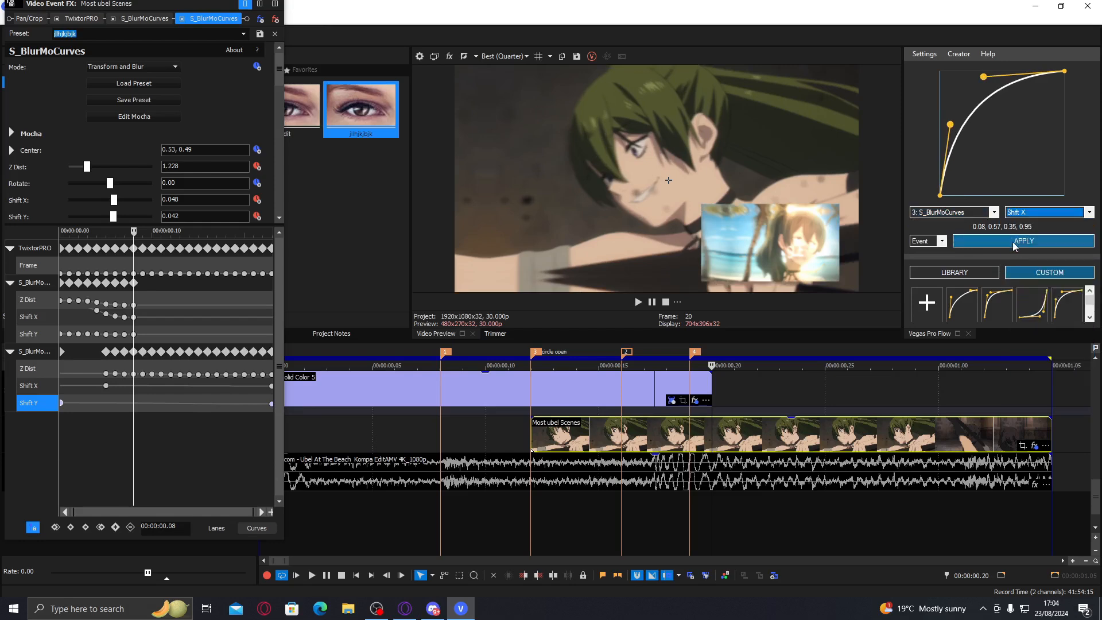
click(1013, 241)
click(285, 18)
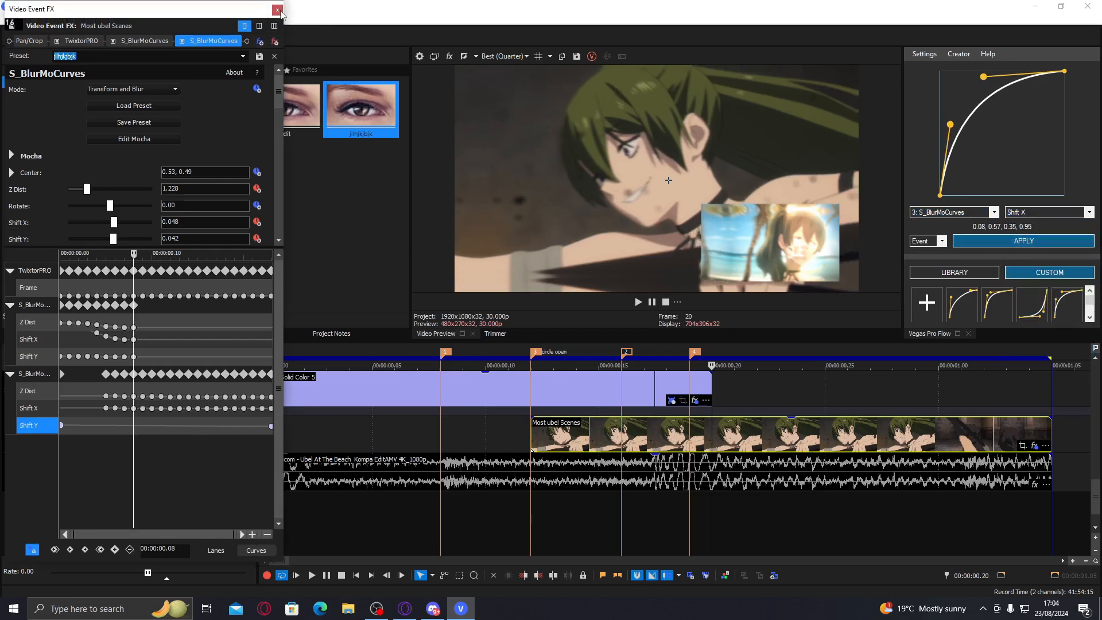
click(278, 9)
- Add S_BlurMotion with the (Default)bv preset to the event and enable animation for To Z Dist
text(blurmot)
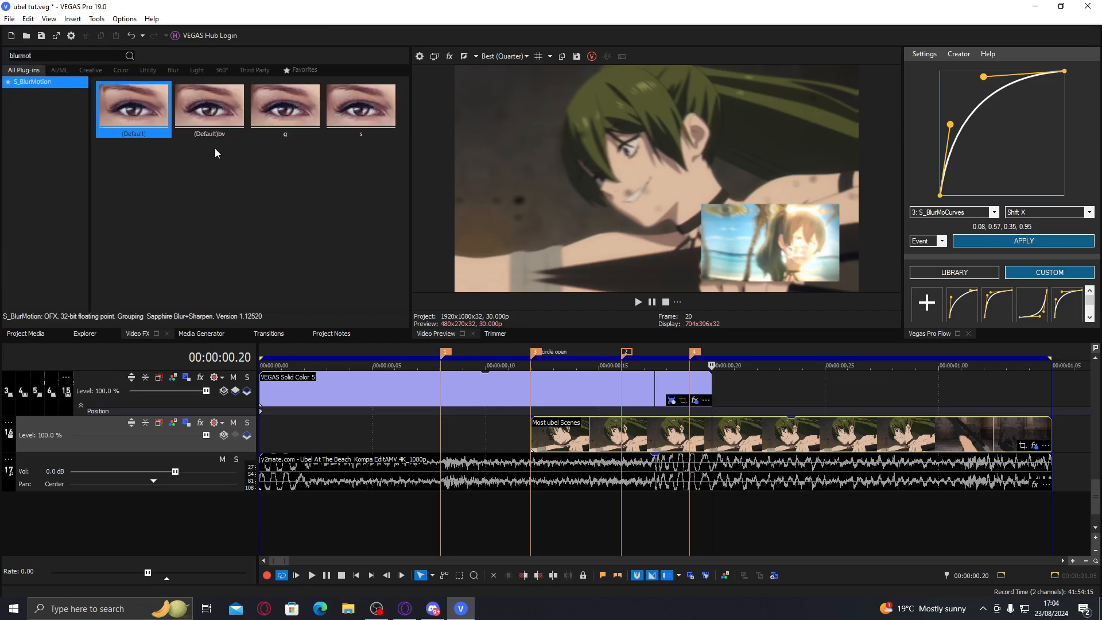
double_click(213, 123)
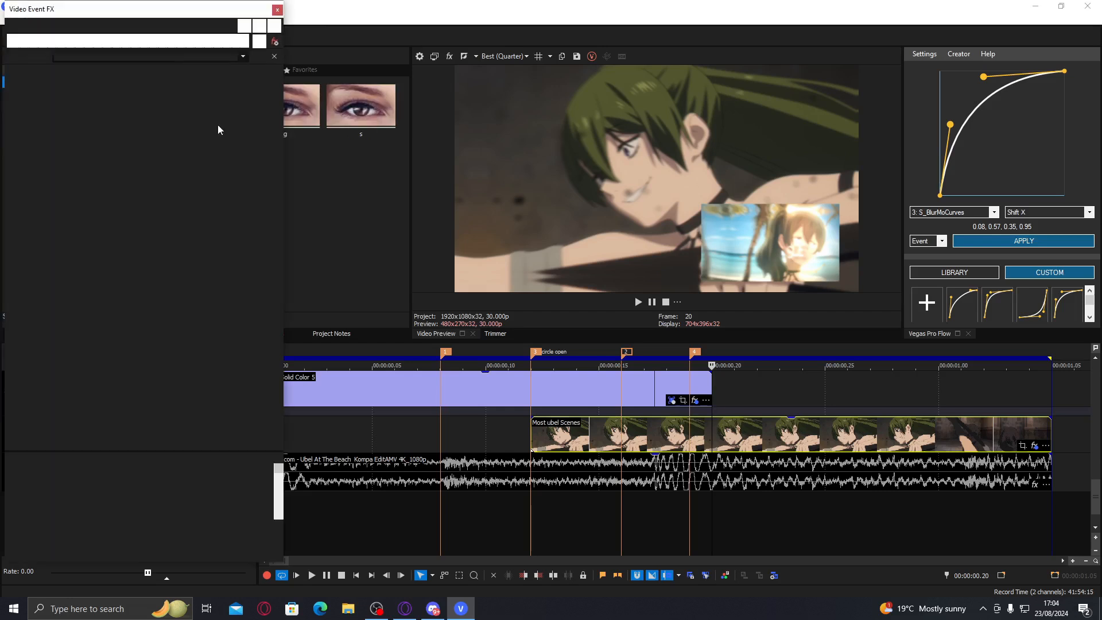
click(250, 257)
drag(225, 454, 225, 371)
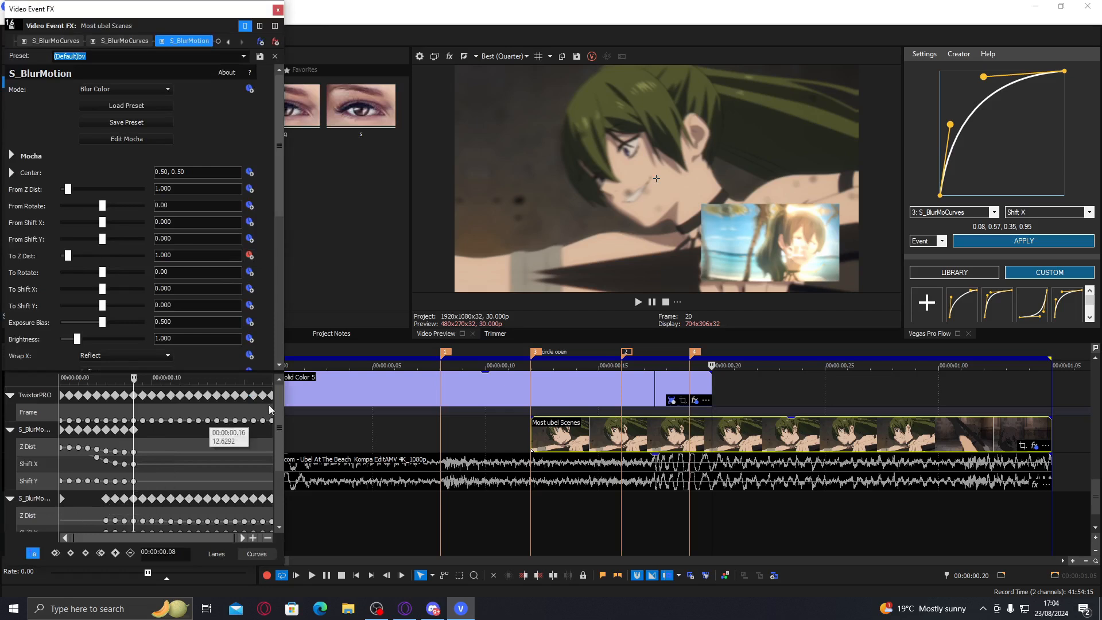
- Set S_BlurMotion's To Z Dist to 1.380 at the event's start and move its blur center to 0.70, 0.48
drag(117, 506, 68, 503)
click(62, 499)
click(68, 256)
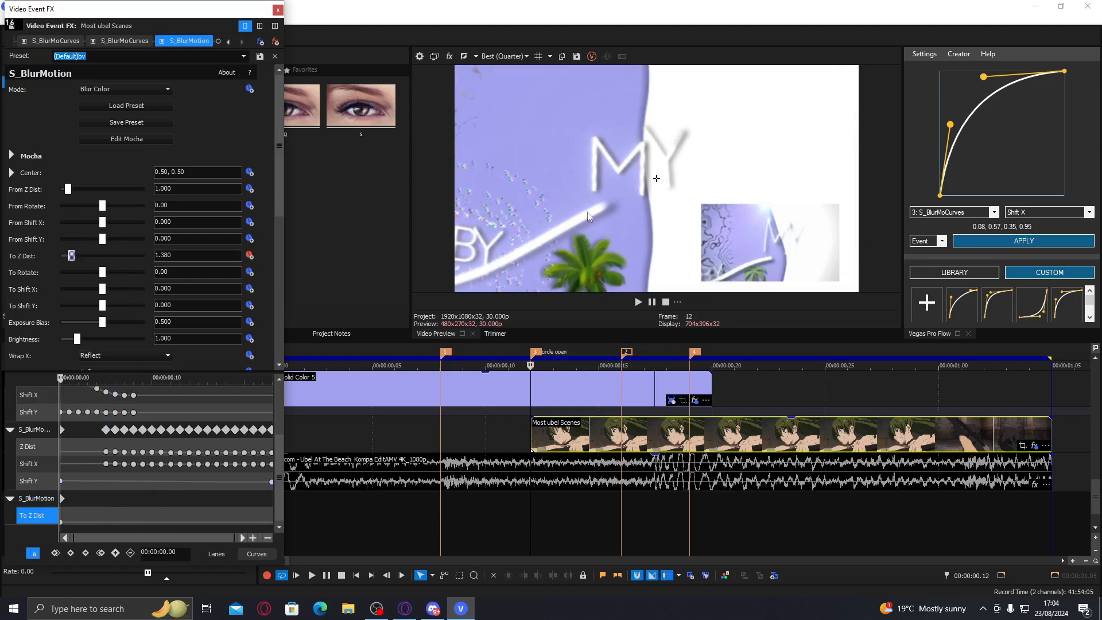
drag(655, 181, 697, 184)
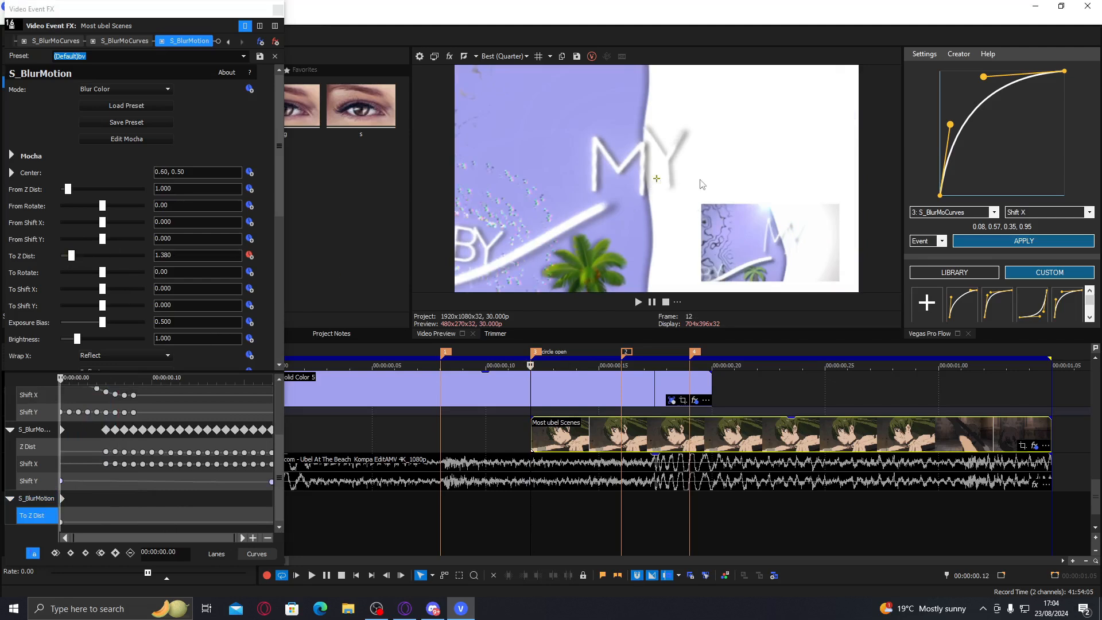
- Key S_BlurMotion's To Z Dist at 1.000 near the event's end and place that keyframe at 00:00:00.20
drag(151, 505, 233, 497)
click(185, 256)
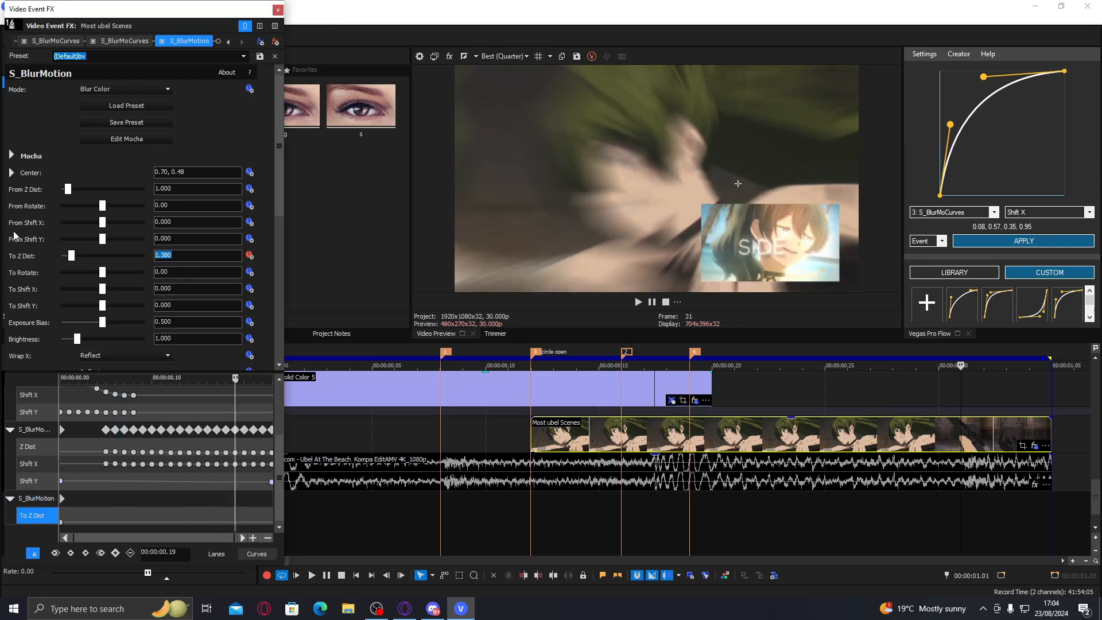
key(Return)
drag(235, 522, 244, 523)
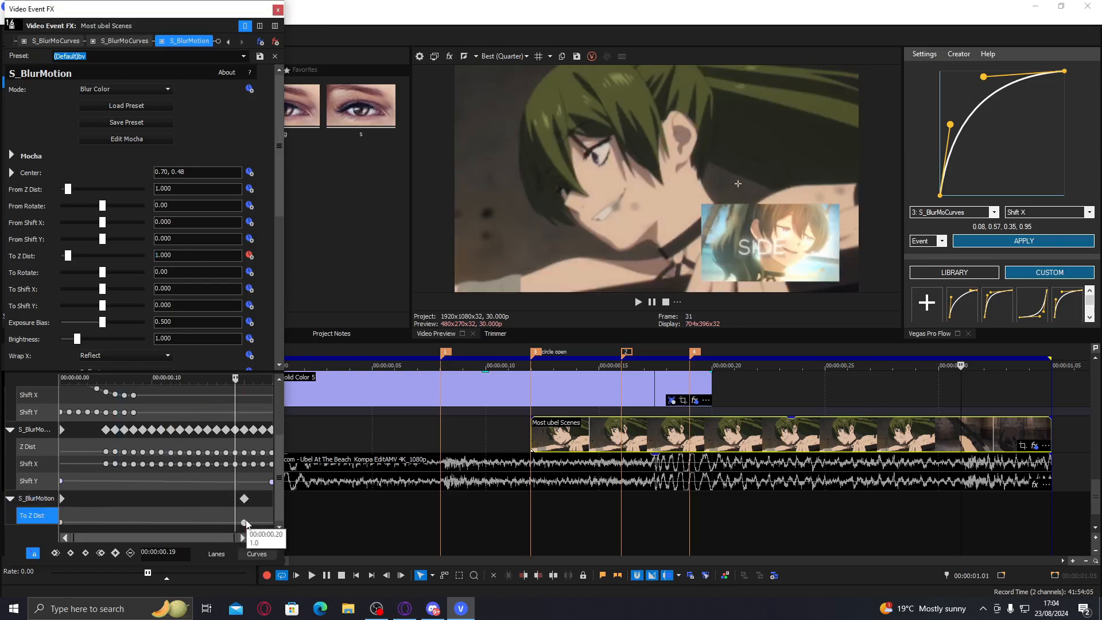
- Reshape the easing curve to 0.03, 0.47, 0.08, 1.00, apply it to S_BlurMotion's To Z Dist and close the effect settings
click(599, 442)
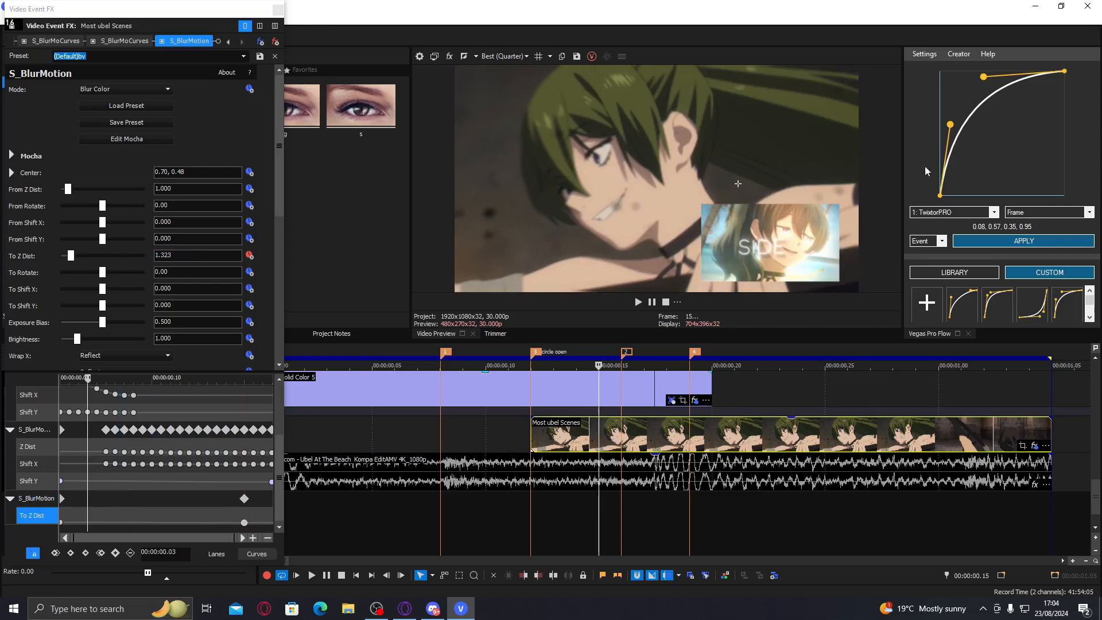
drag(950, 124, 943, 136)
drag(983, 78, 953, 74)
click(957, 216)
click(952, 276)
click(992, 245)
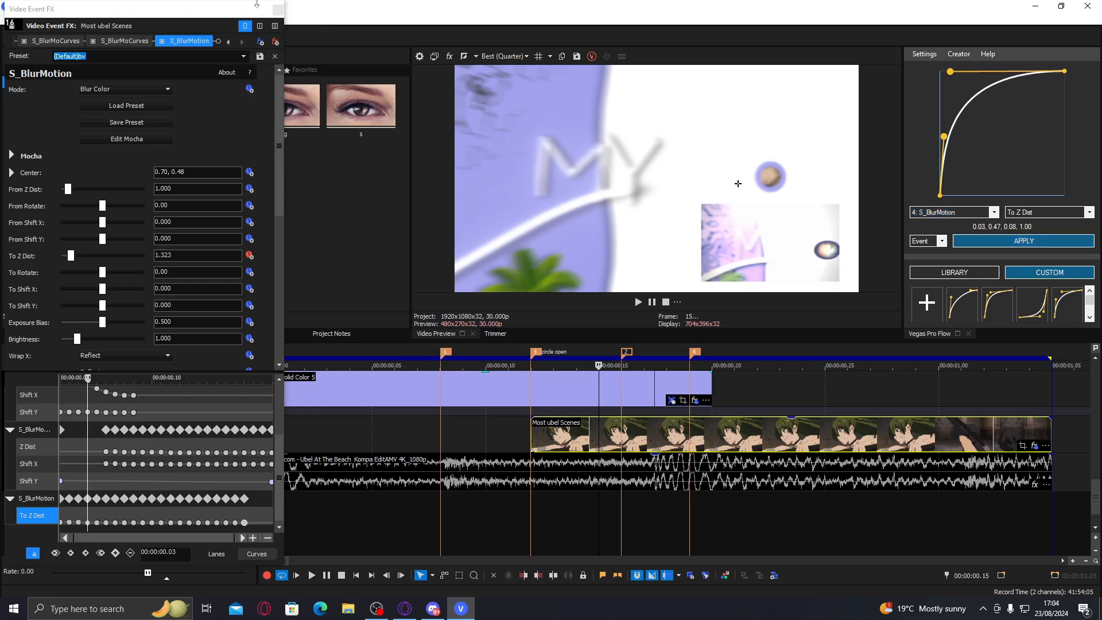
click(278, 9)
- Examine the circle-open transition and the revealed clip at successive timeline positions
click(649, 396)
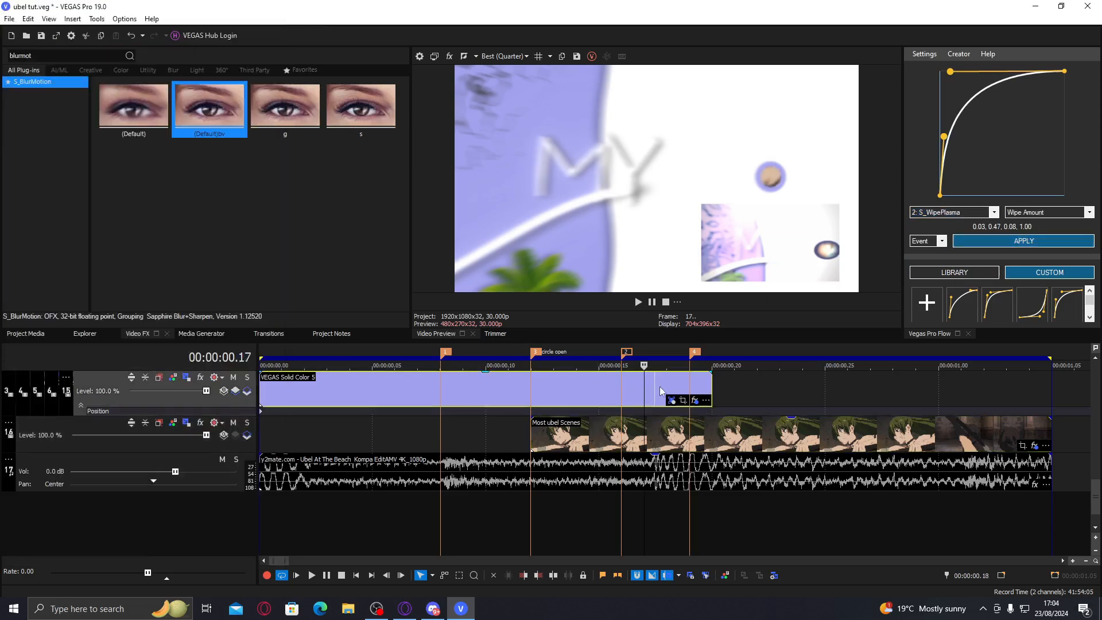
click(670, 395)
click(696, 393)
click(718, 391)
click(742, 391)
click(786, 389)
click(810, 389)
click(881, 389)
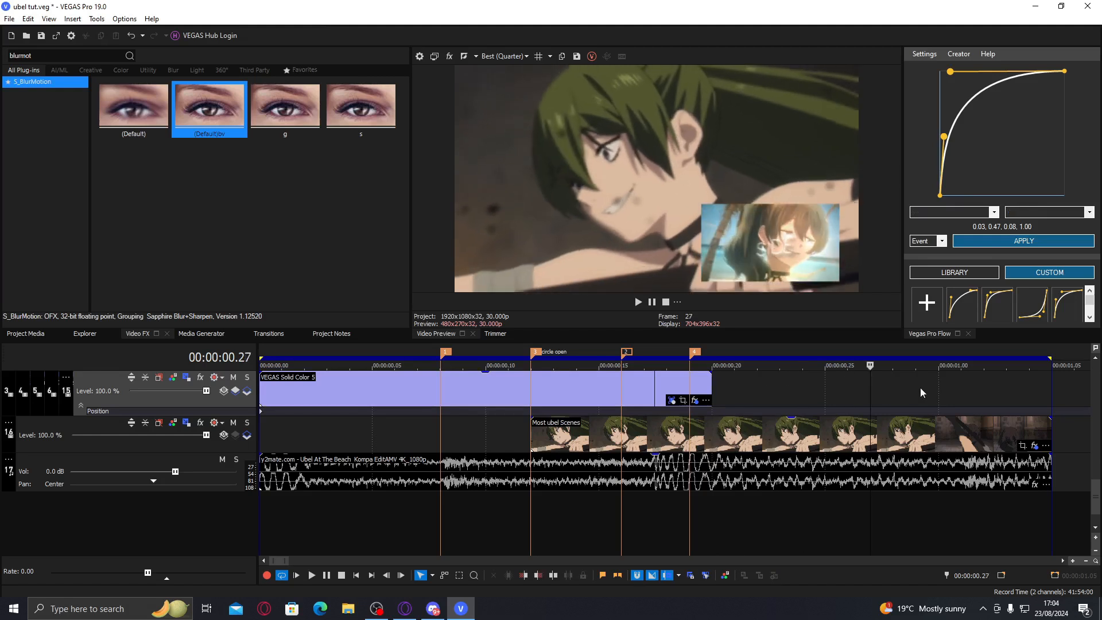
click(927, 389)
click(988, 390)
- Search the effects for "blurmo" and add a third S_BlurMoCurves with the custom preset beside "edit" to the anime event
click(782, 436)
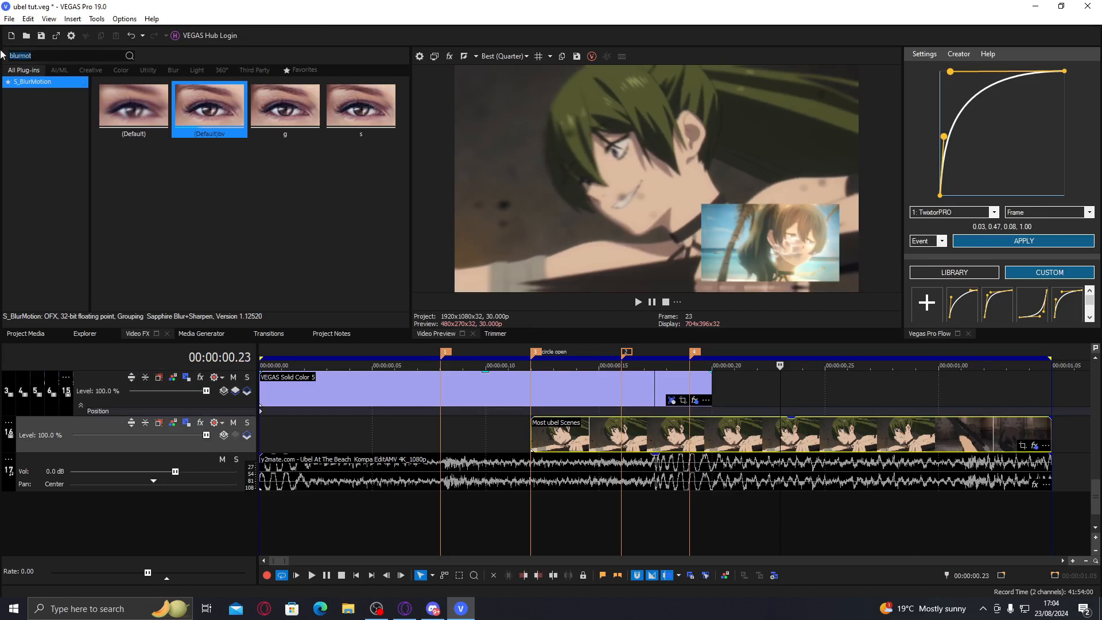
key(BackSpace)
text(blurmo)
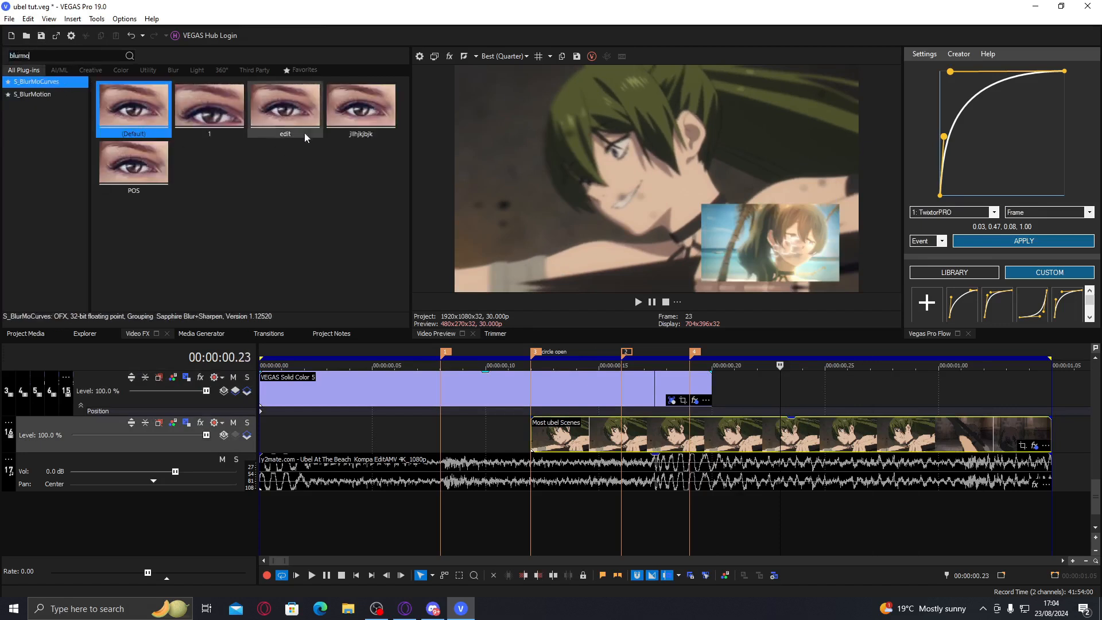
click(343, 109)
double_click(343, 108)
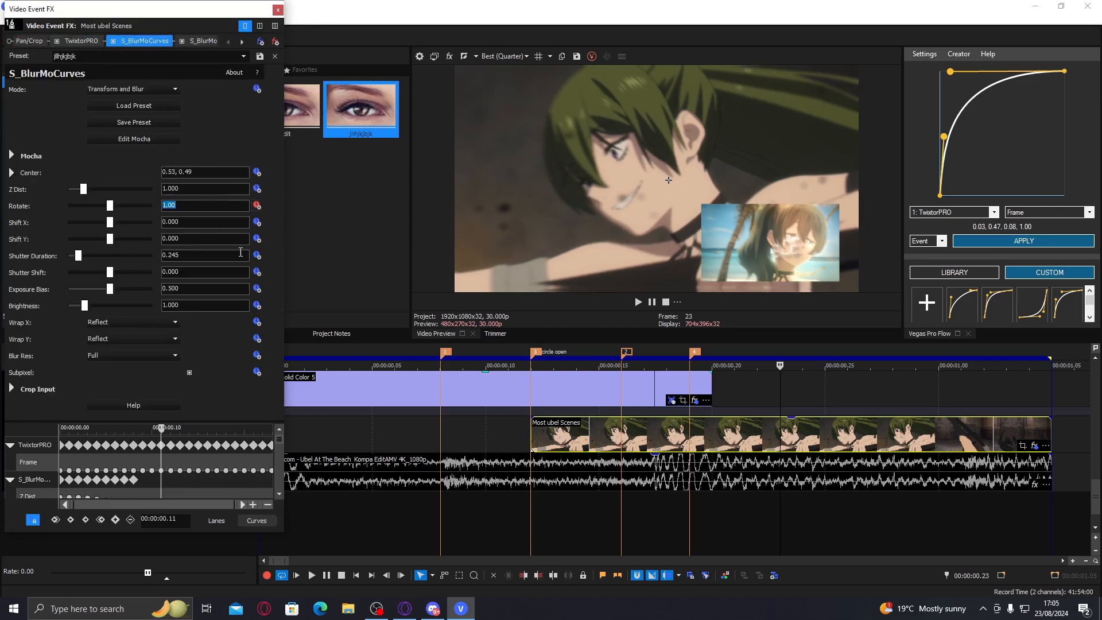
- Enable animation for Rotate, Shift X and Shift Y of the new S_BlurMoCurves, starting at 1.00, -0.024 and -0.065
drag(108, 242, 105, 241)
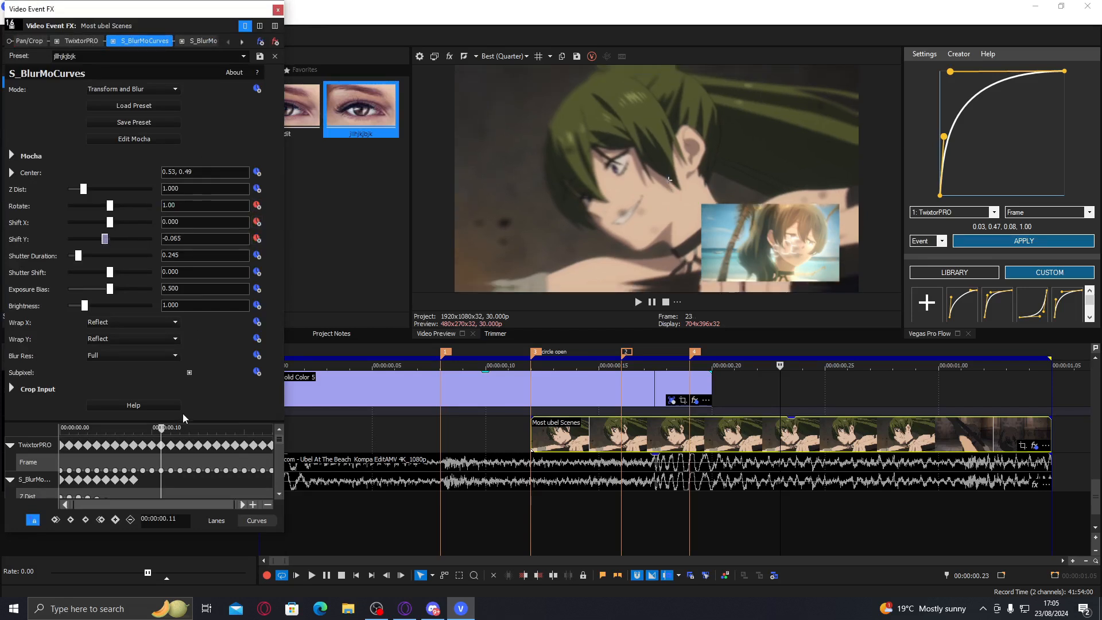
drag(183, 420, 184, 332)
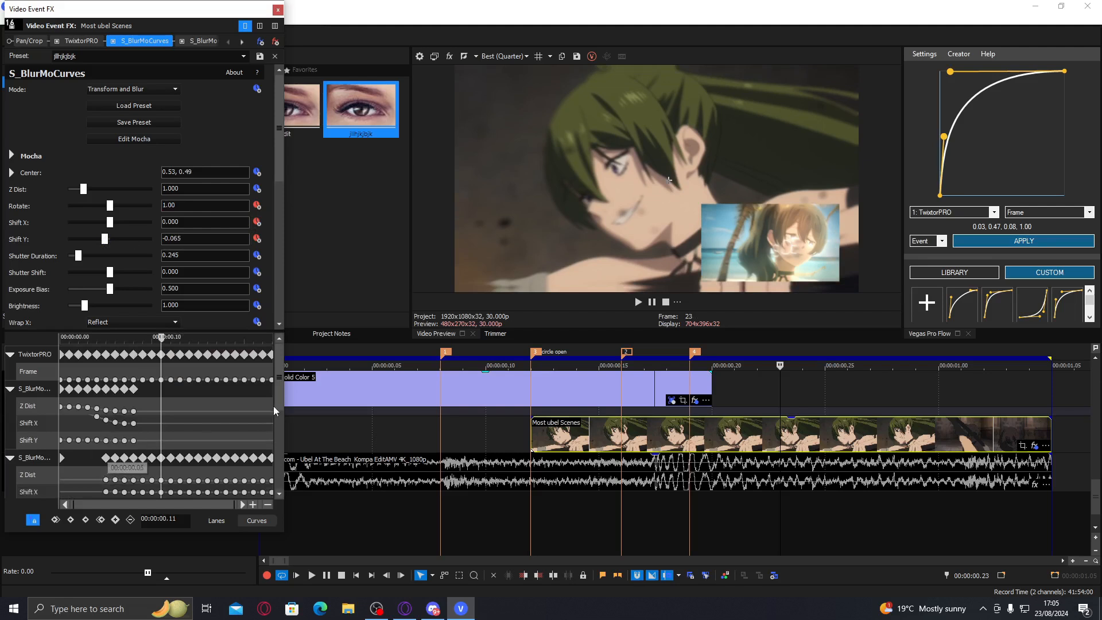
drag(277, 400, 88, 477)
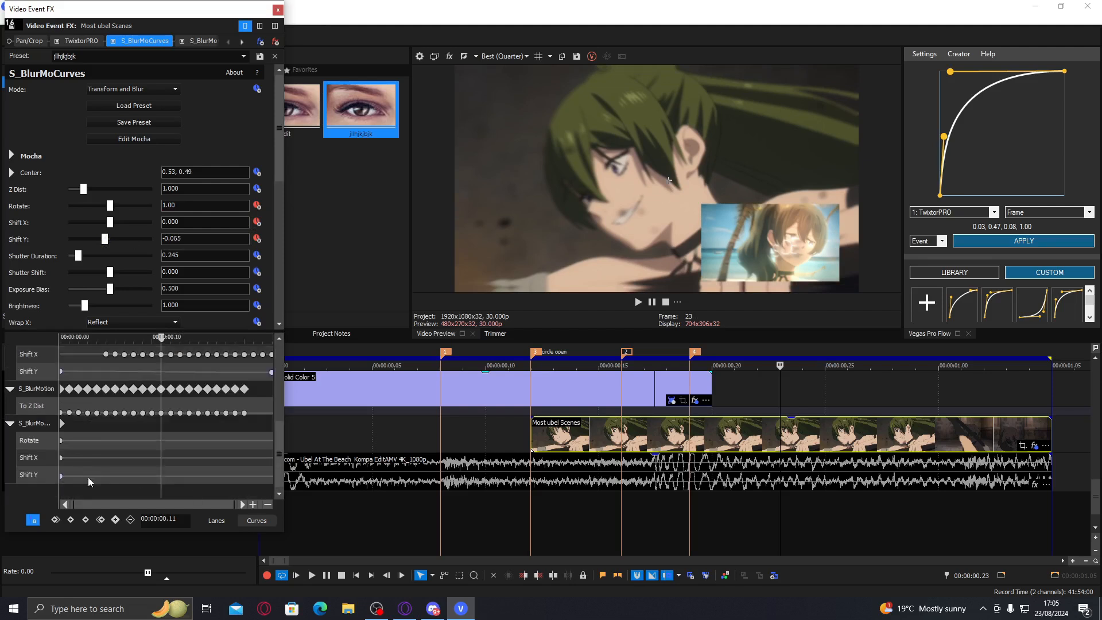
right_click(62, 459)
click(94, 372)
drag(109, 222, 107, 224)
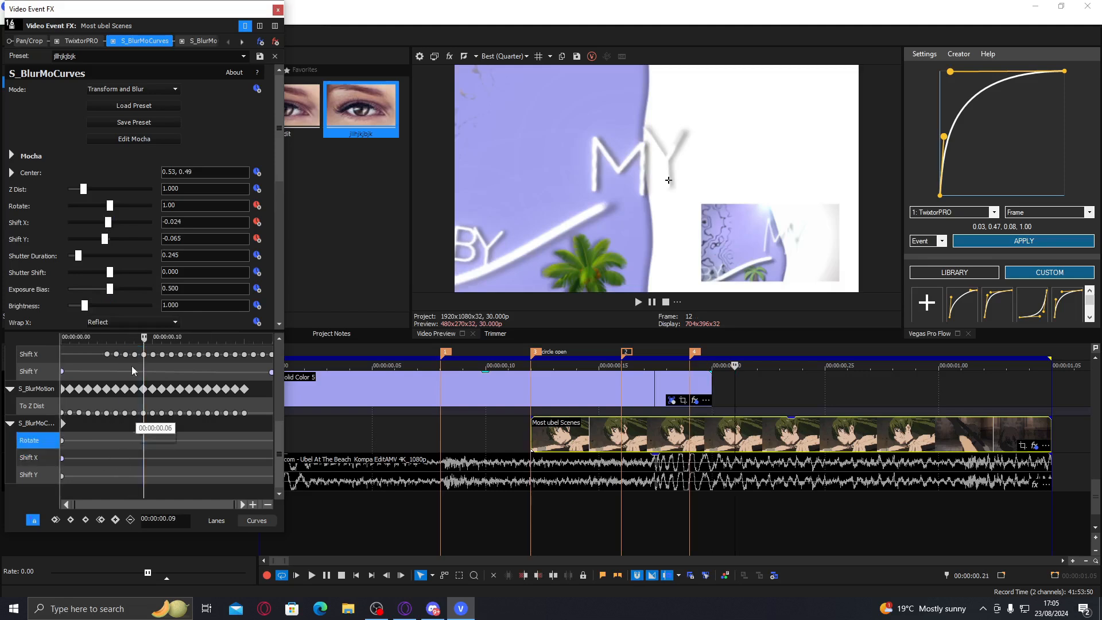
- Key Shift X at 0.010 at 00:00:00.09 and copy its starting keyframe to the event's end
click(144, 432)
drag(110, 222, 113, 223)
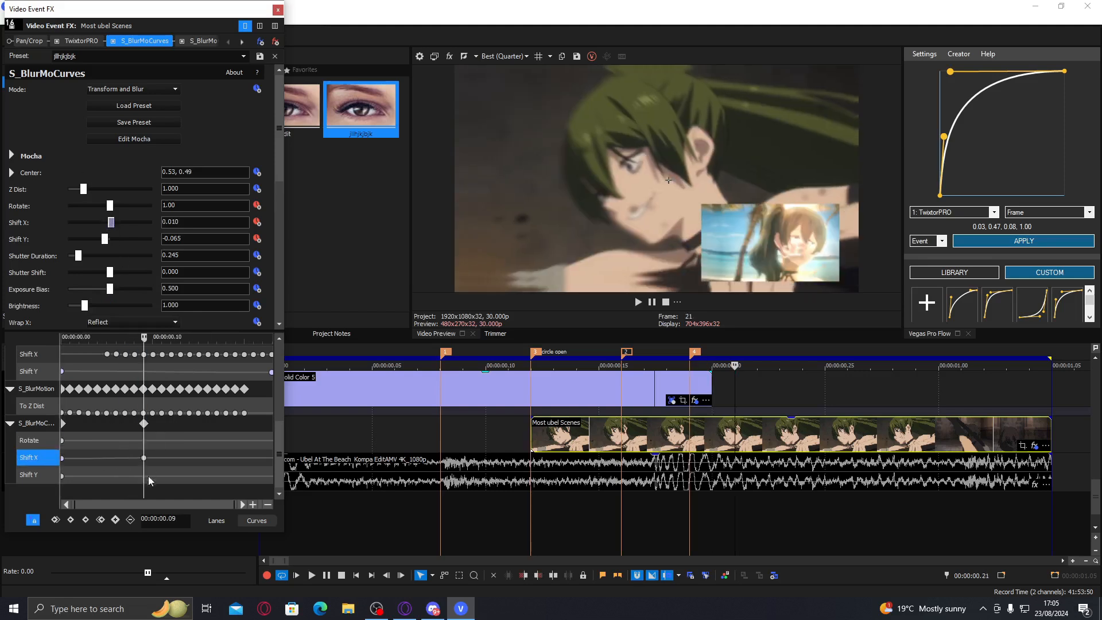
mouse_move(144, 459)
mouse_down()
mouse_move(80, 454)
mouse_move(144, 459)
mouse_up()
click(62, 458)
double_click(109, 222)
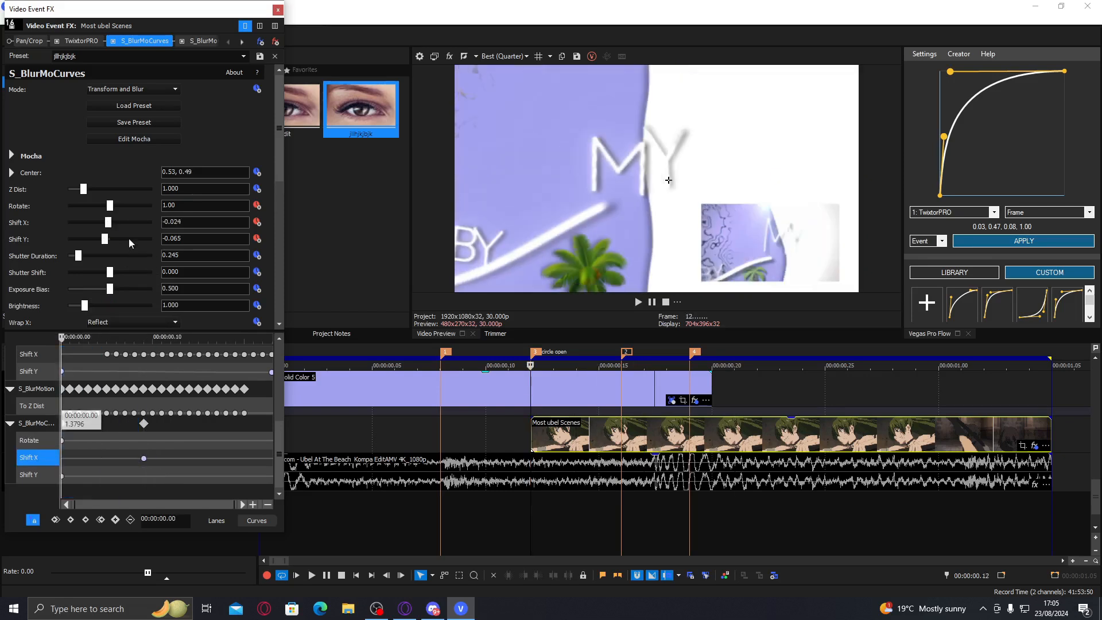
drag(62, 458, 272, 458)
- Key Rotate at -1 at 00:00:00.08 and copy its keyframes to about 00:00:00.17 and the event's end
drag(107, 441, 135, 439)
click(187, 219)
click(183, 205)
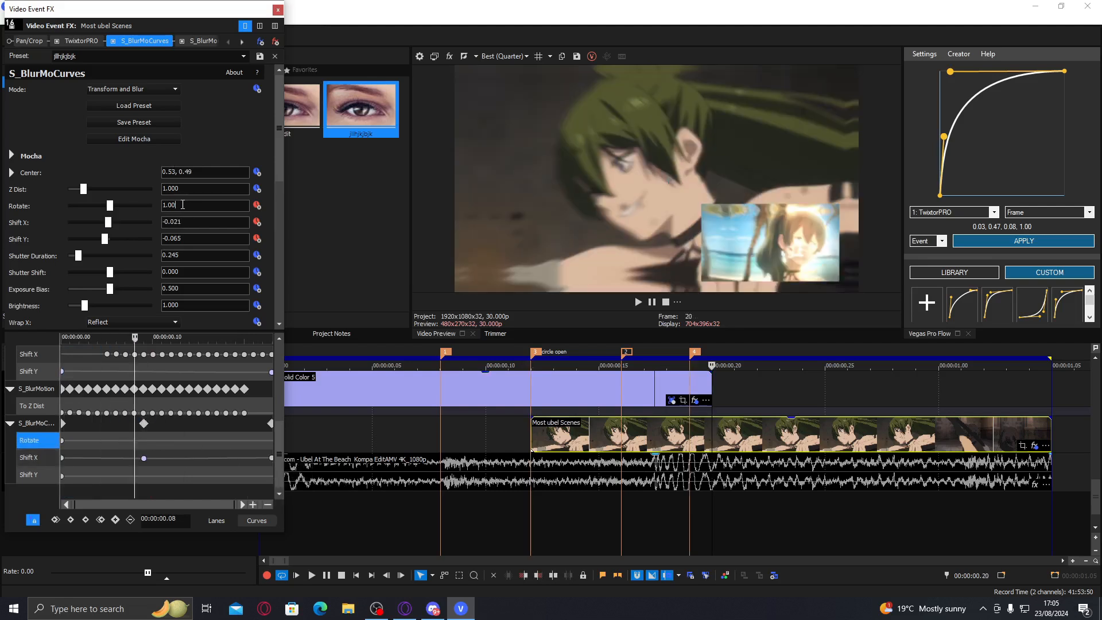
text(-1)
key(Return)
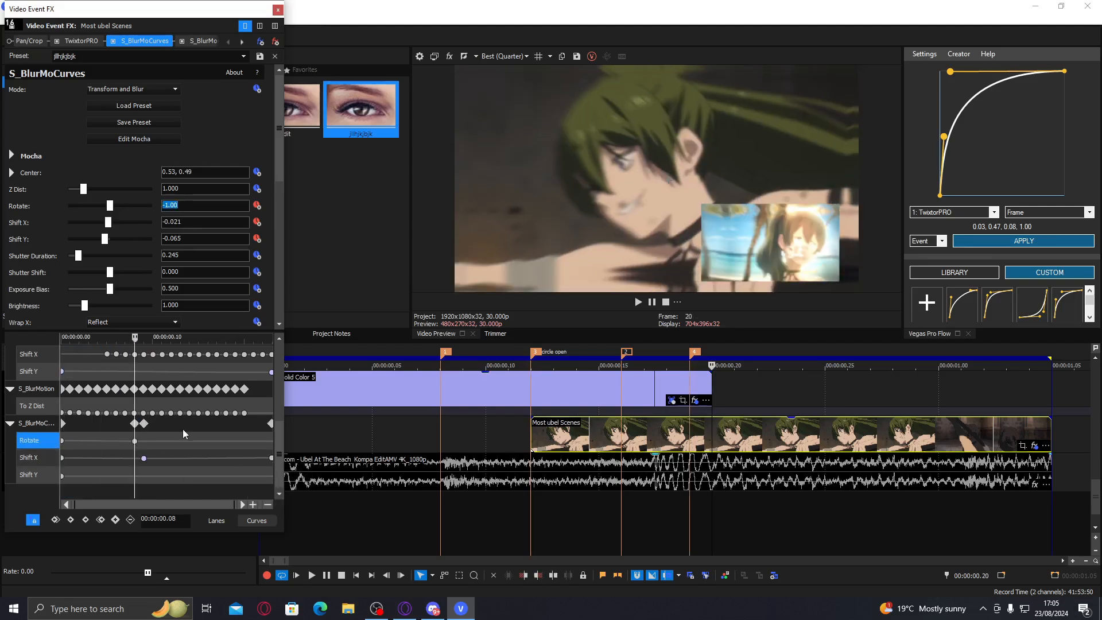
click(135, 442)
drag(63, 441, 218, 442)
click(172, 441)
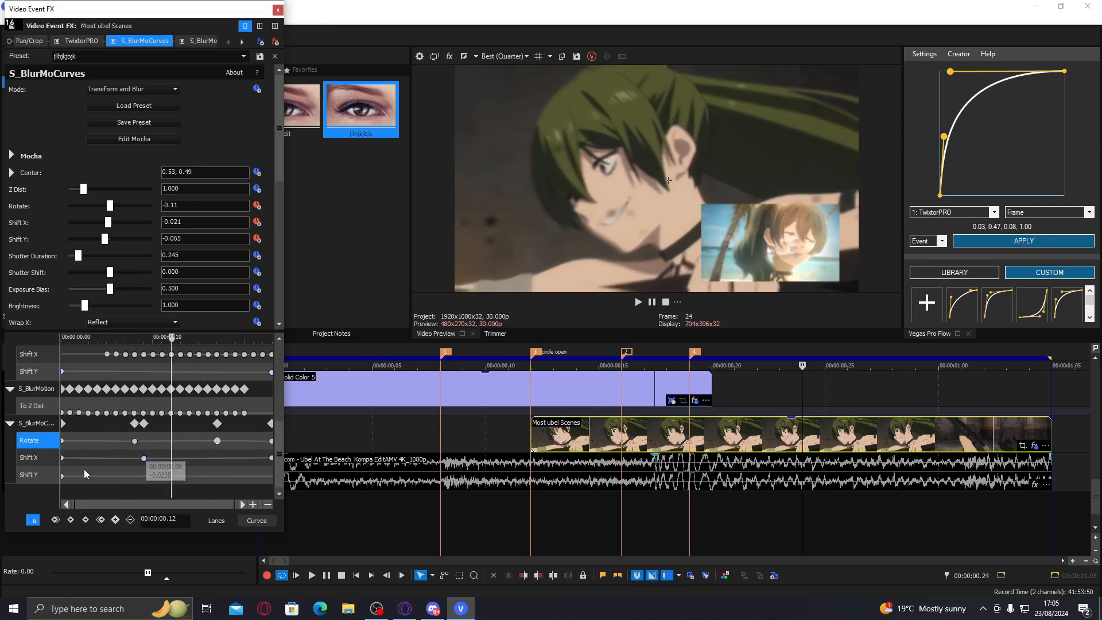
- Adjust the starting Shift Y keyframe, then key Shift Y at -0.037 at 00:00:00.08 and 0.024 at the event's end
click(62, 475)
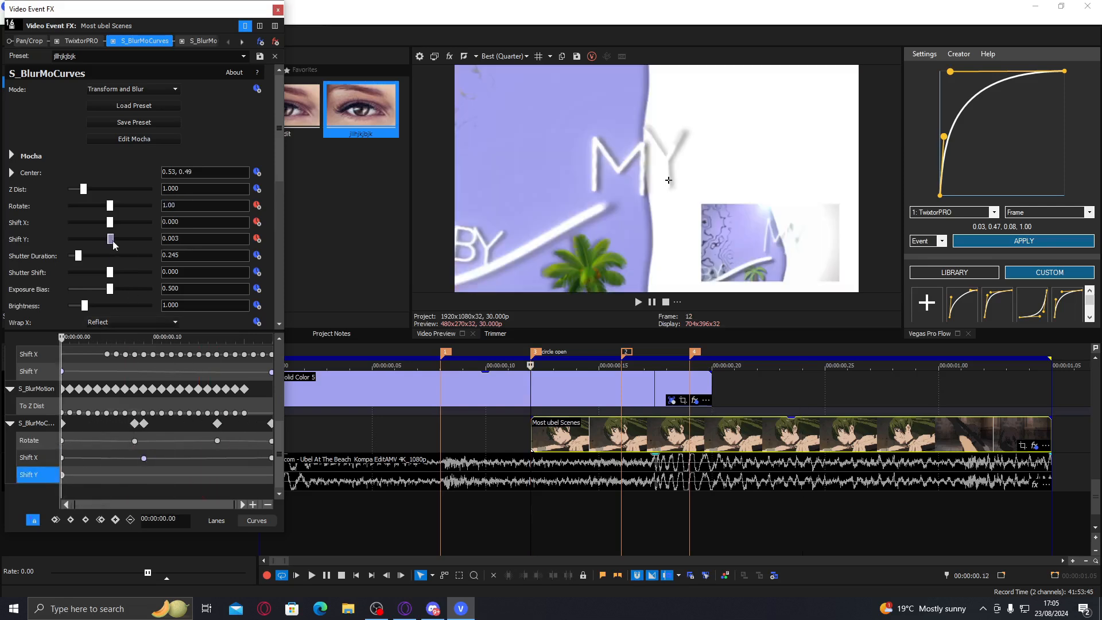
click(135, 476)
drag(113, 239, 107, 239)
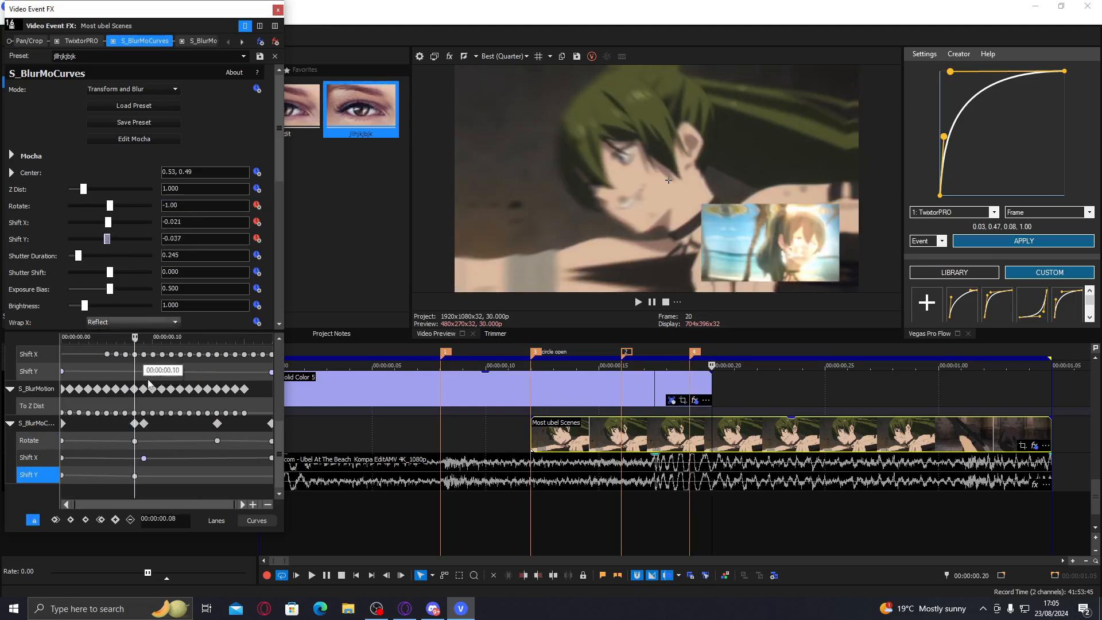
click(271, 458)
drag(109, 241, 113, 241)
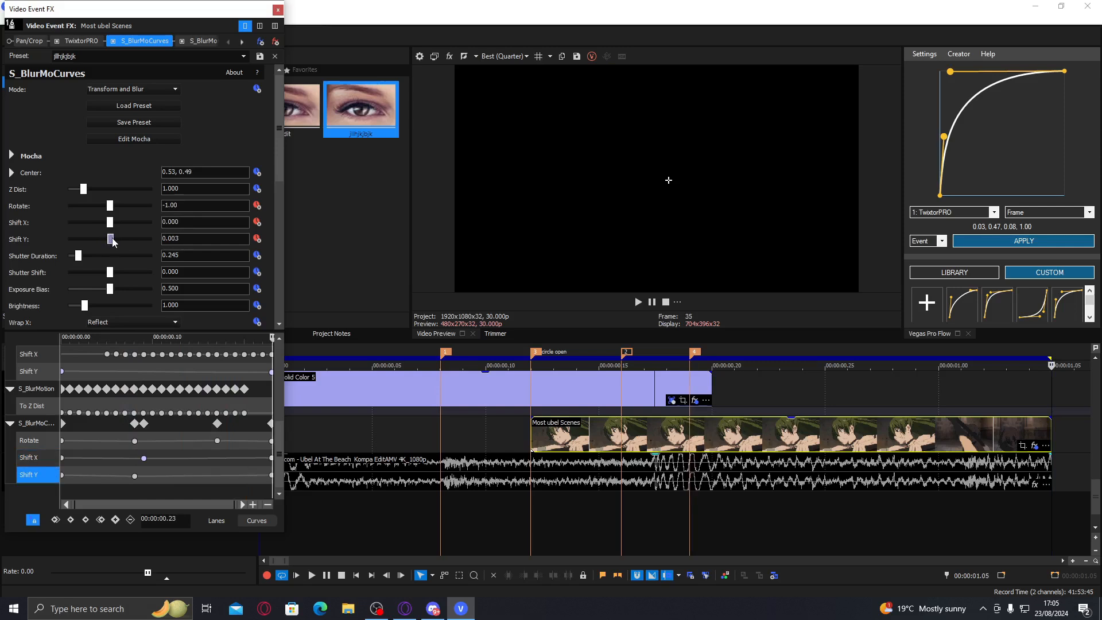
click(272, 475)
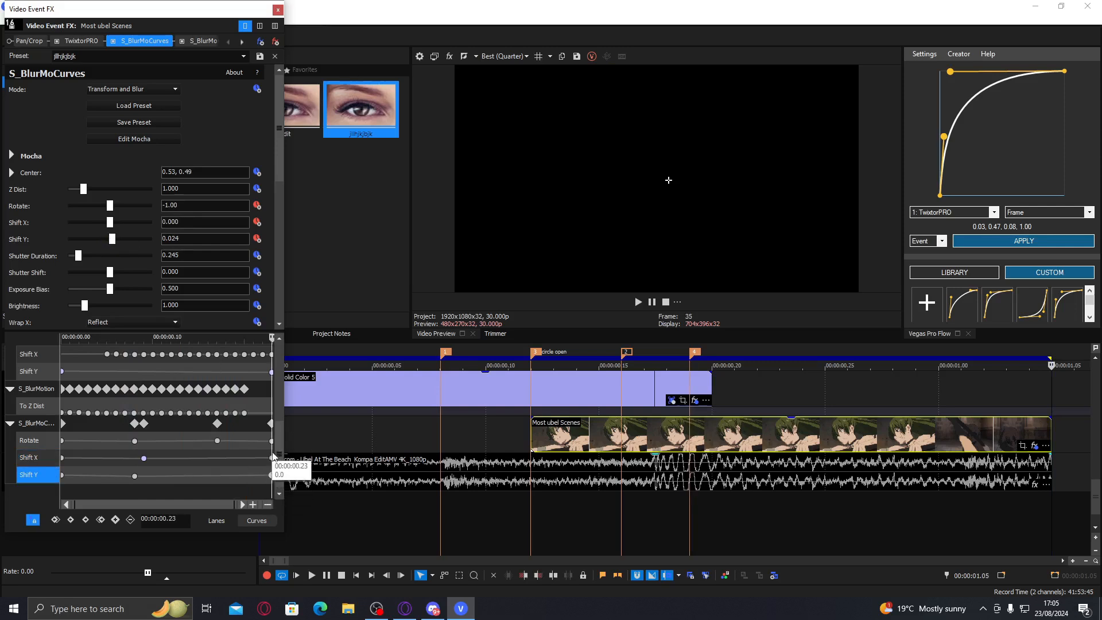
- Apply Smooth Fade to the Rotate, Shift X and Shift Y keyframes, and move the middle Shift Y keyframe to 00:00:00.06
ctrl+click(271, 459)
ctrl+click(272, 440)
right_click(63, 441)
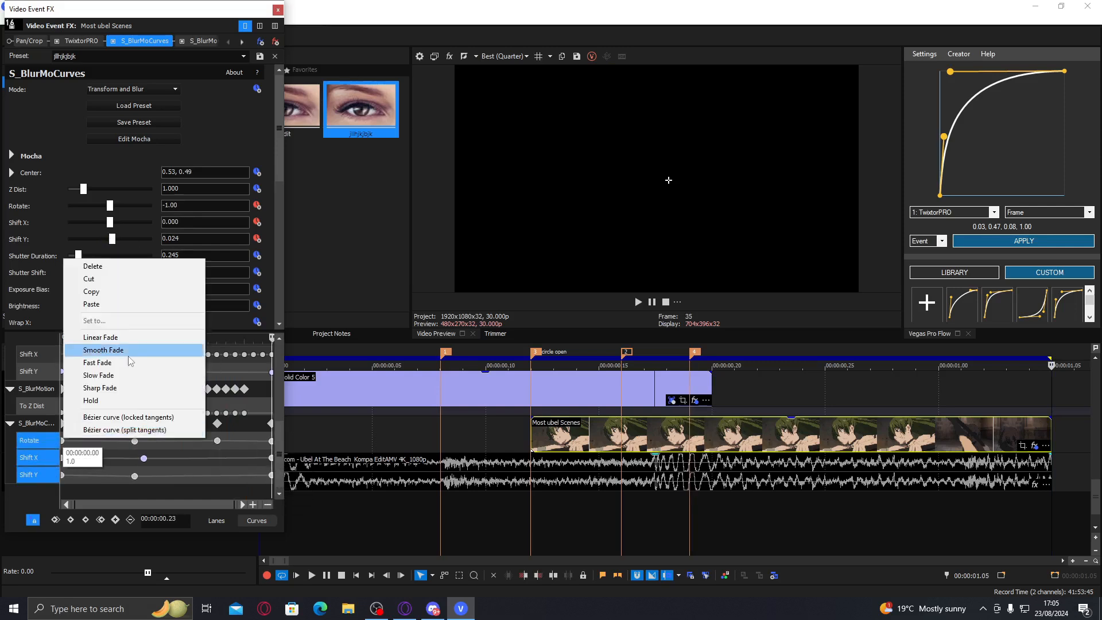
click(138, 356)
click(109, 470)
drag(116, 473, 279, 462)
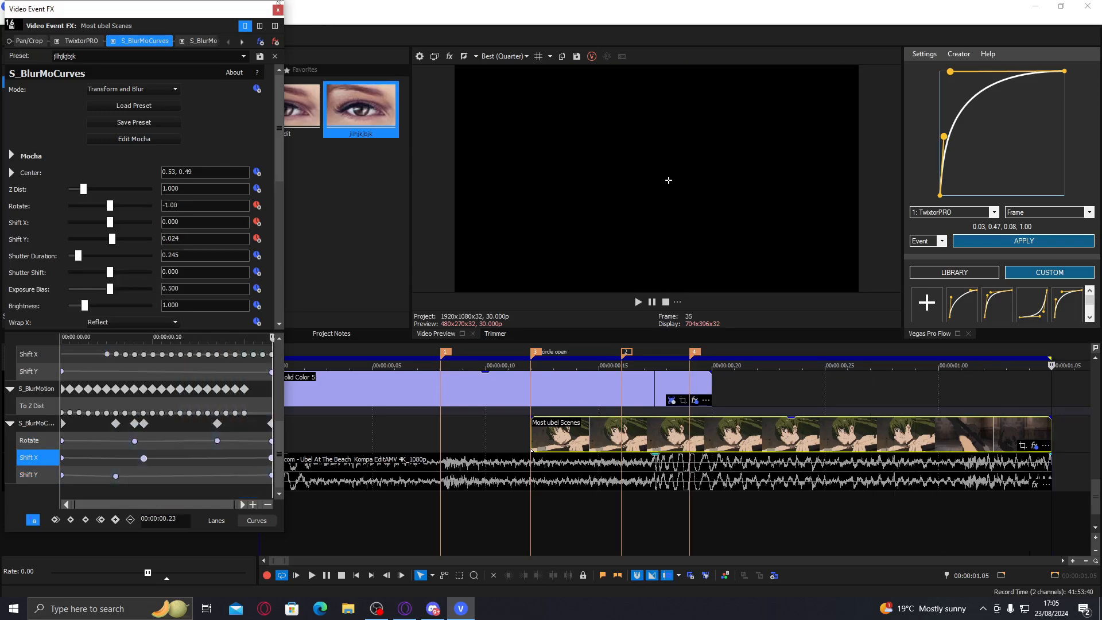
click(277, 9)
- Play back the edit to review the circle-open transition and the movement on the revealed clip
scroll(726, 459, down, 3)
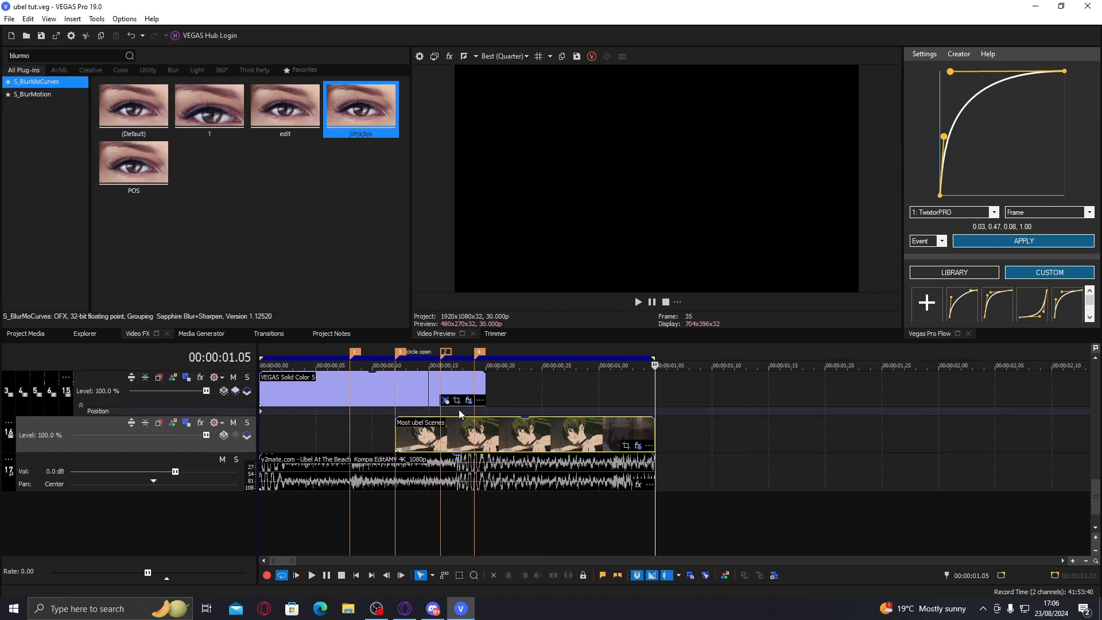
key(space)
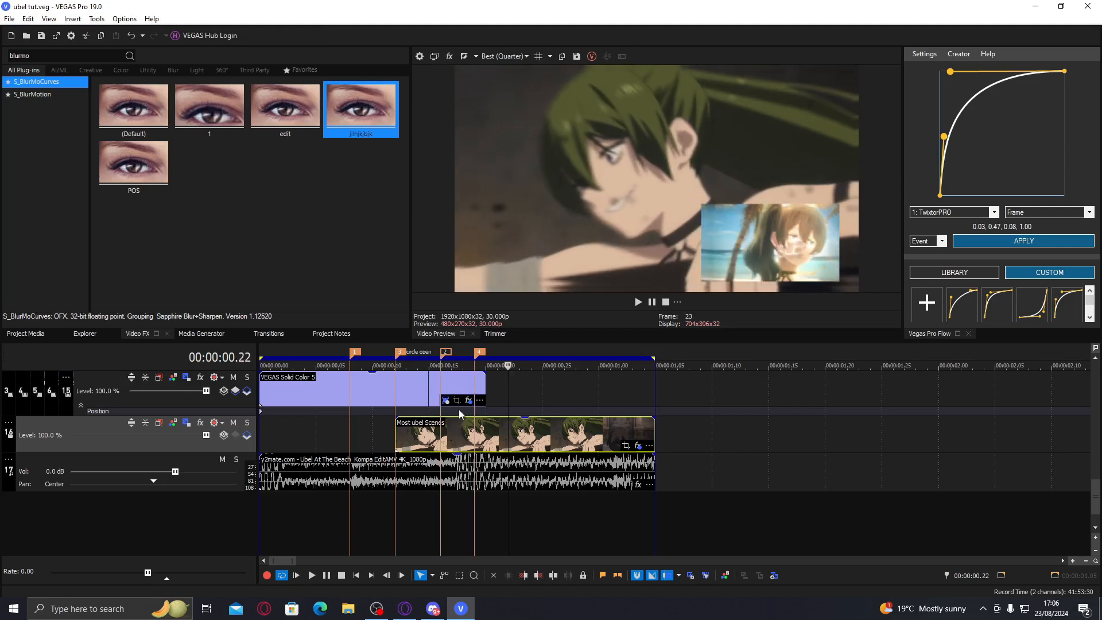
key(space)
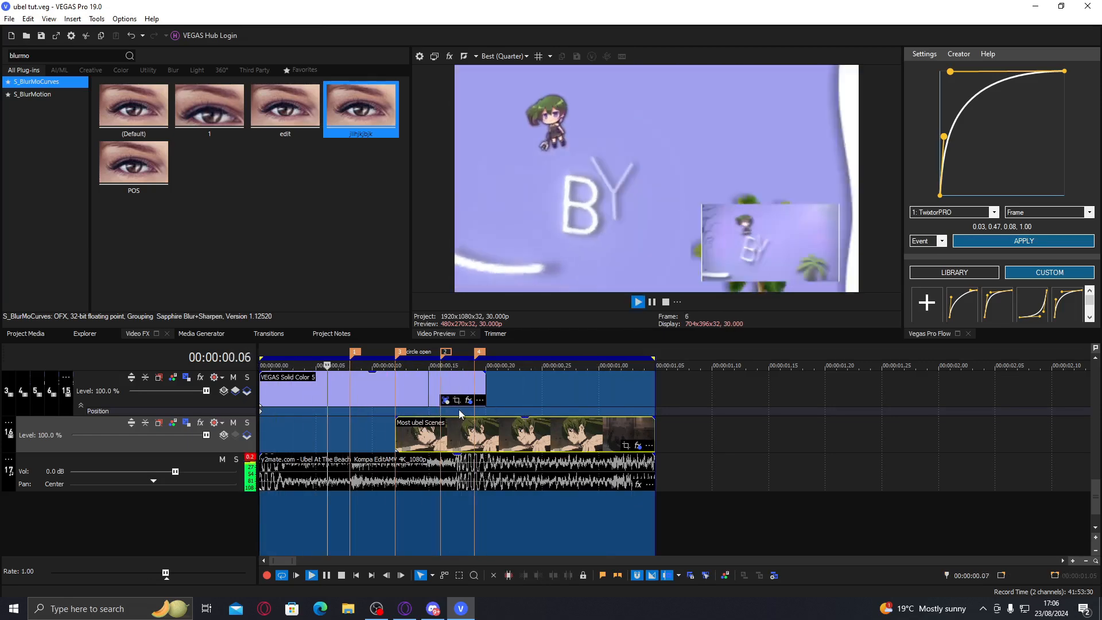
key(Return)
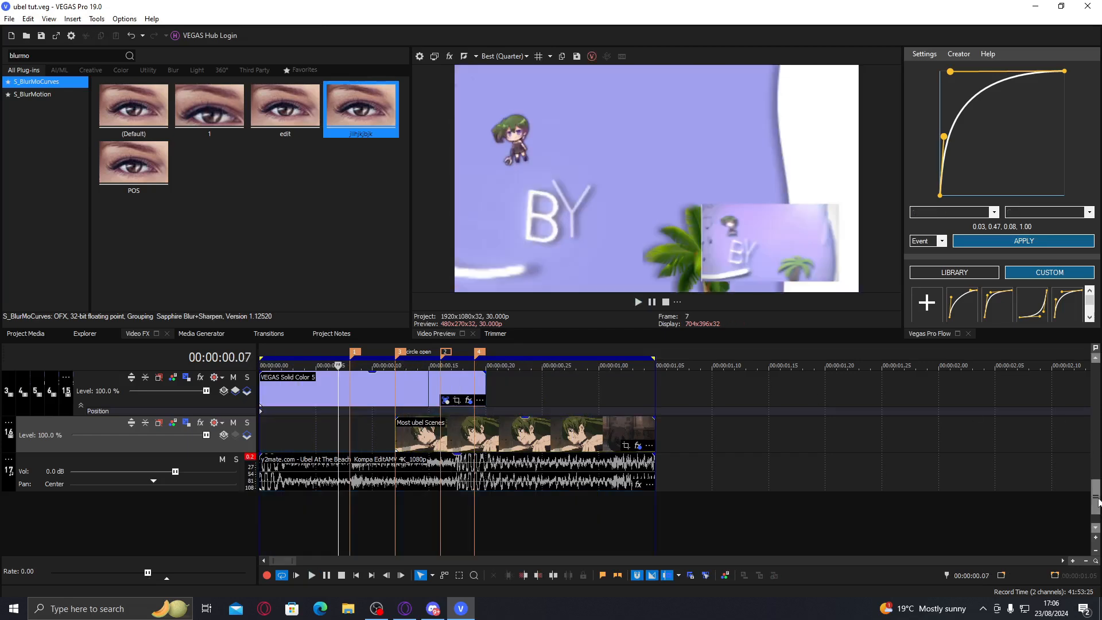
- Delete the in-between keyframes of track 5's parent motion and move its last keyframe to 00:00:00.14
scroll(974, 415, up, 10)
scroll(338, 403, down, 5)
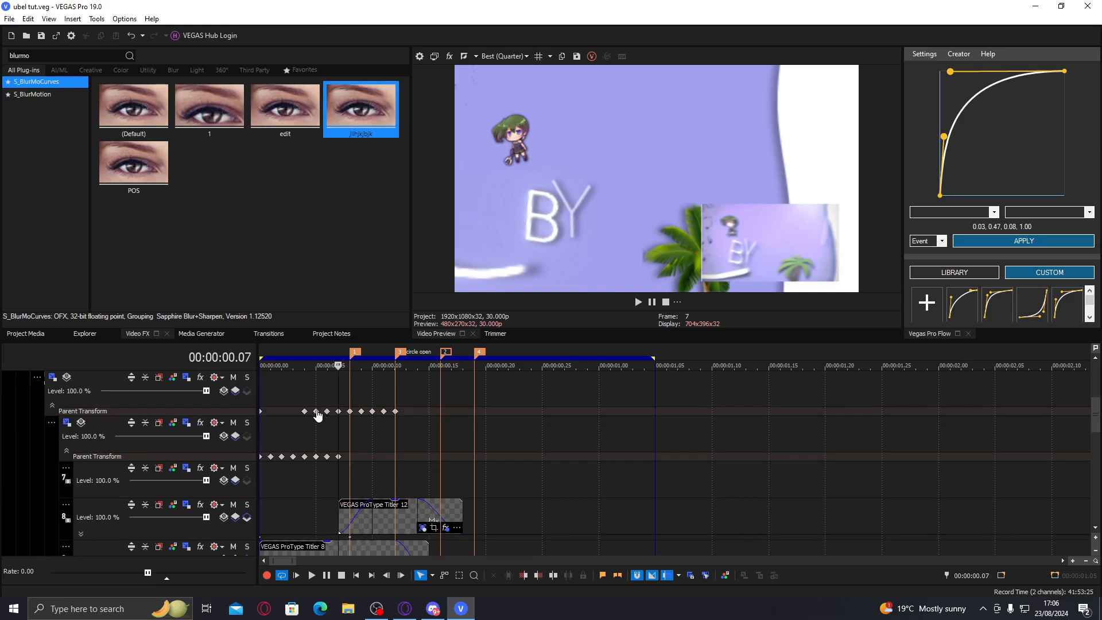
double_click(316, 412)
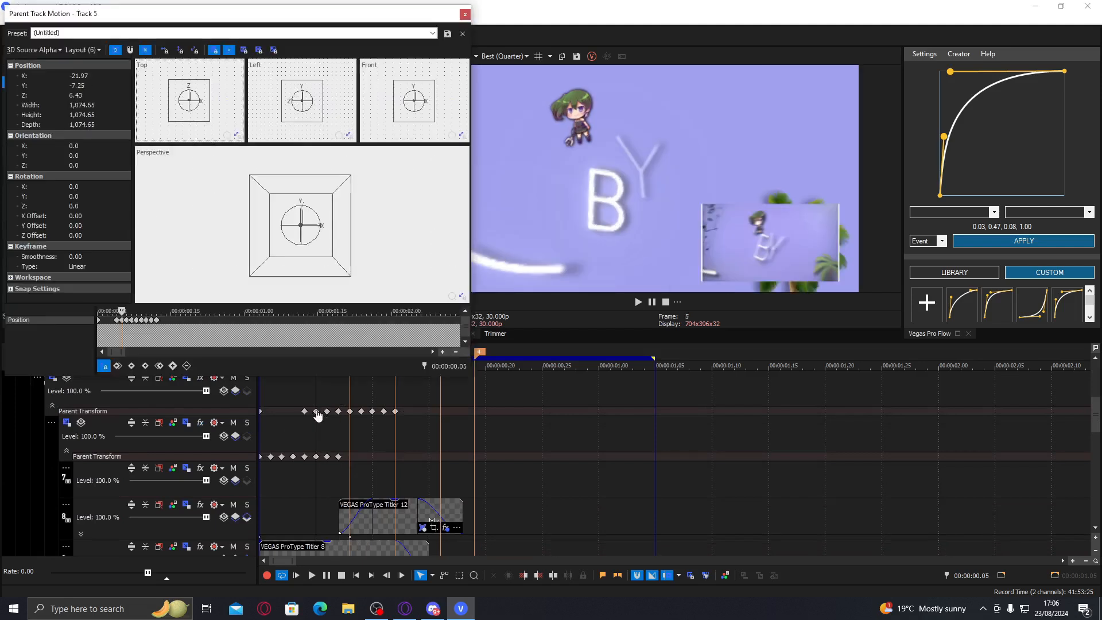
click(127, 326)
key(Delete)
click(122, 320)
key(Delete)
click(400, 414)
drag(402, 418, 423, 420)
- Reshape the easing curve into an S-curve of 0.48, 0.04, 0.28, 0.97
click(363, 410)
drag(944, 137, 985, 195)
drag(953, 76, 979, 78)
drag(985, 195, 1000, 190)
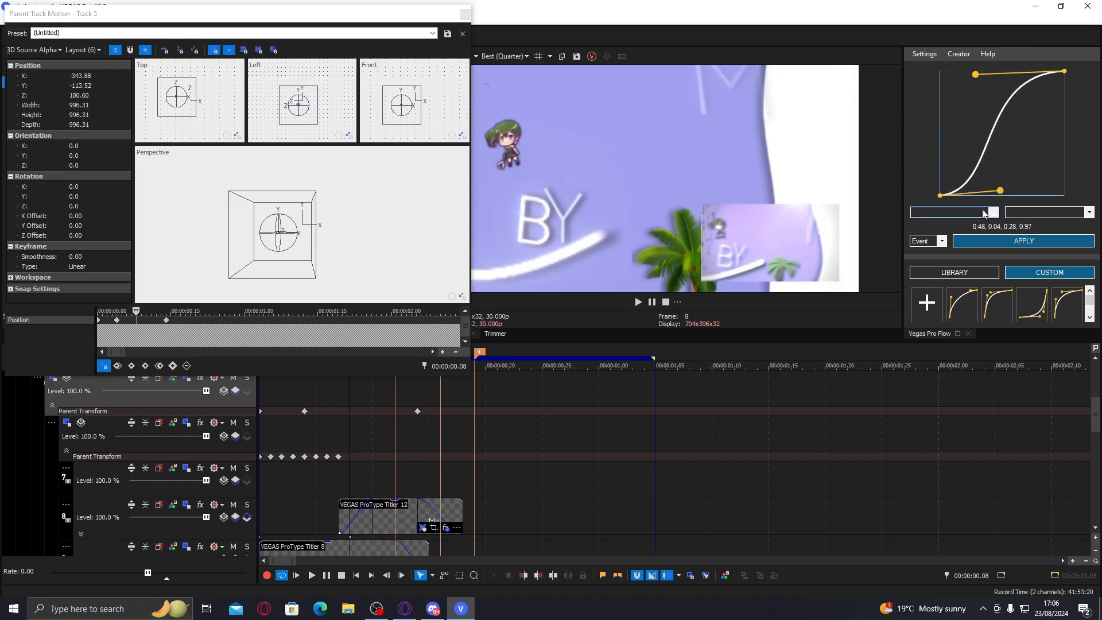
- Apply the easing curve at track level to track 5's Parent Track Motion, closing its motion window beforehand
click(941, 241)
click(923, 261)
click(1024, 241)
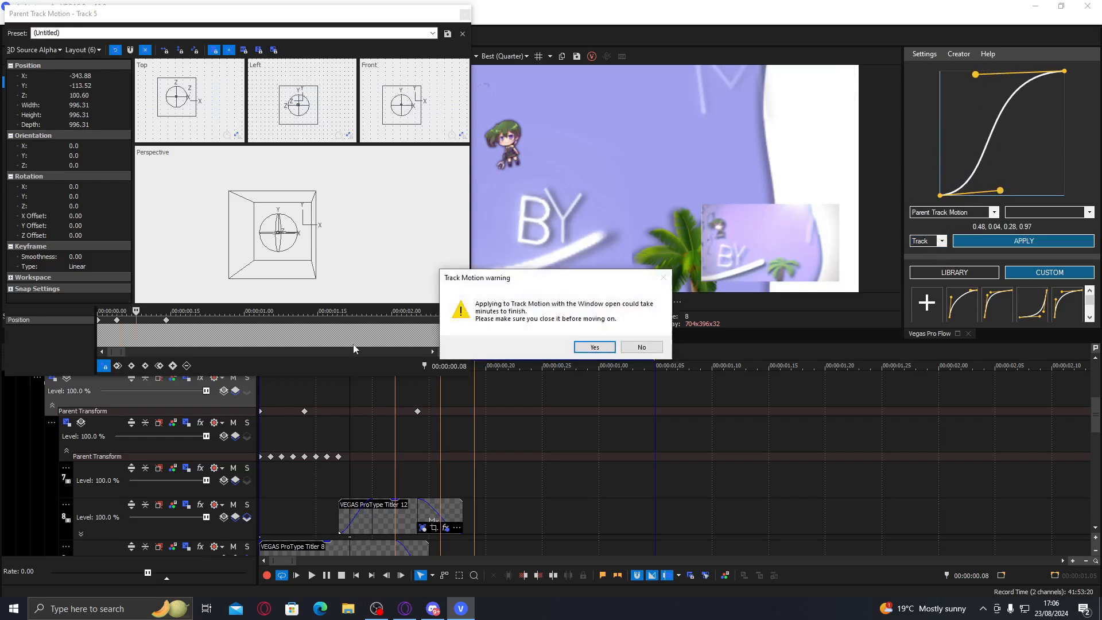
click(653, 347)
click(465, 13)
click(979, 242)
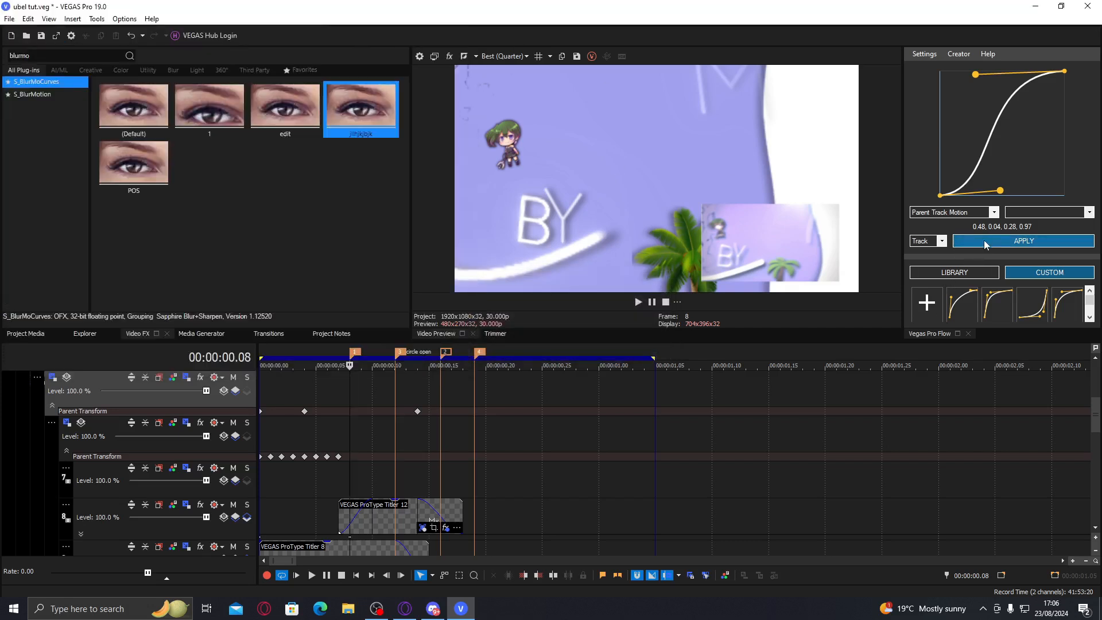
click(594, 347)
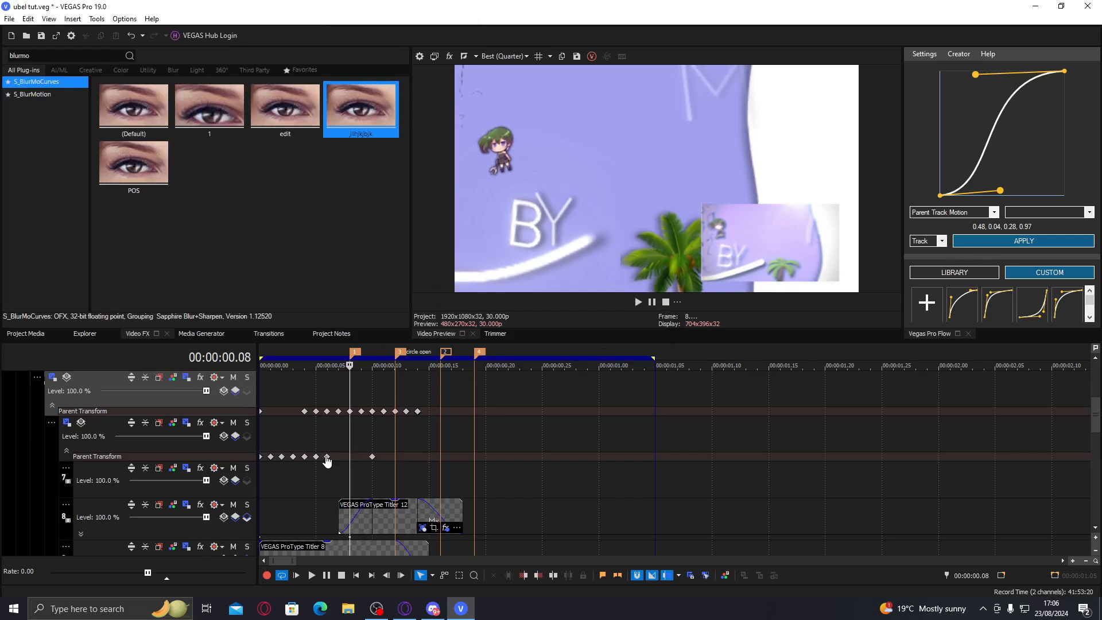
- Clear the in-between keyframes of track 6's parent motion and shift its starting position to about X 2924, Y -34
double_click(326, 456)
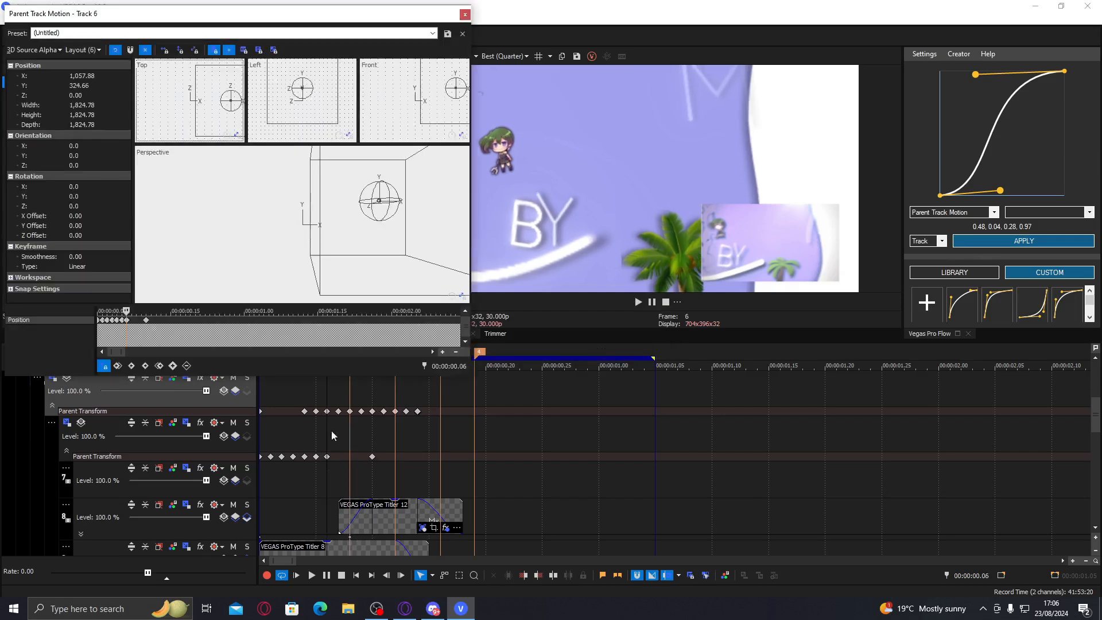
key(Delete)
click(99, 320)
mouse_move(415, 251)
mouse_down()
mouse_move(388, 259)
mouse_move(431, 267)
mouse_move(436, 247)
mouse_up()
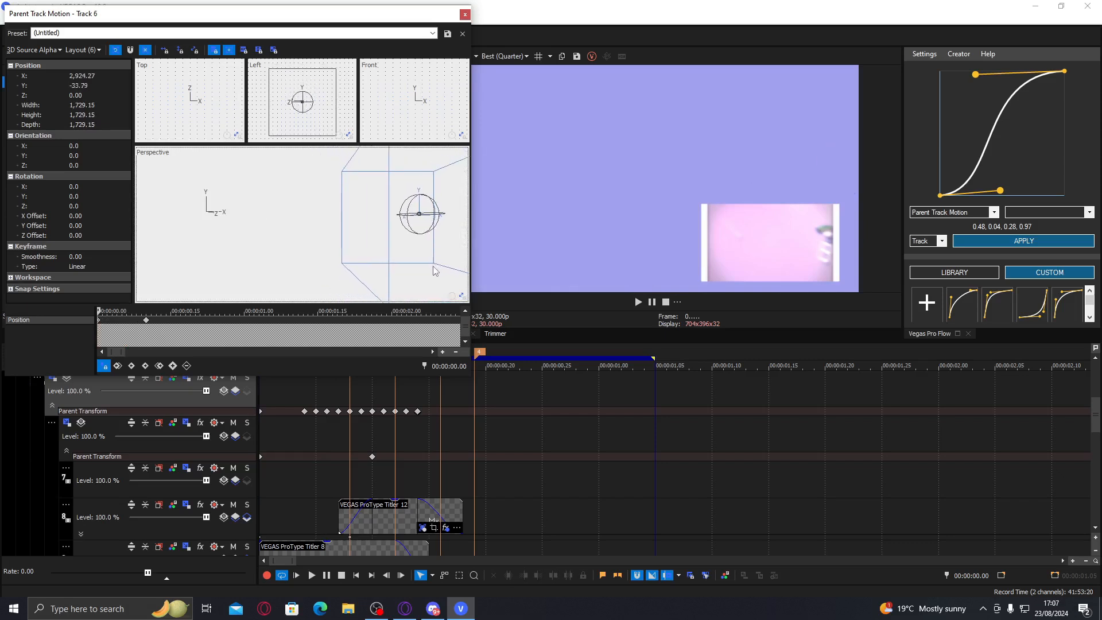
click(464, 13)
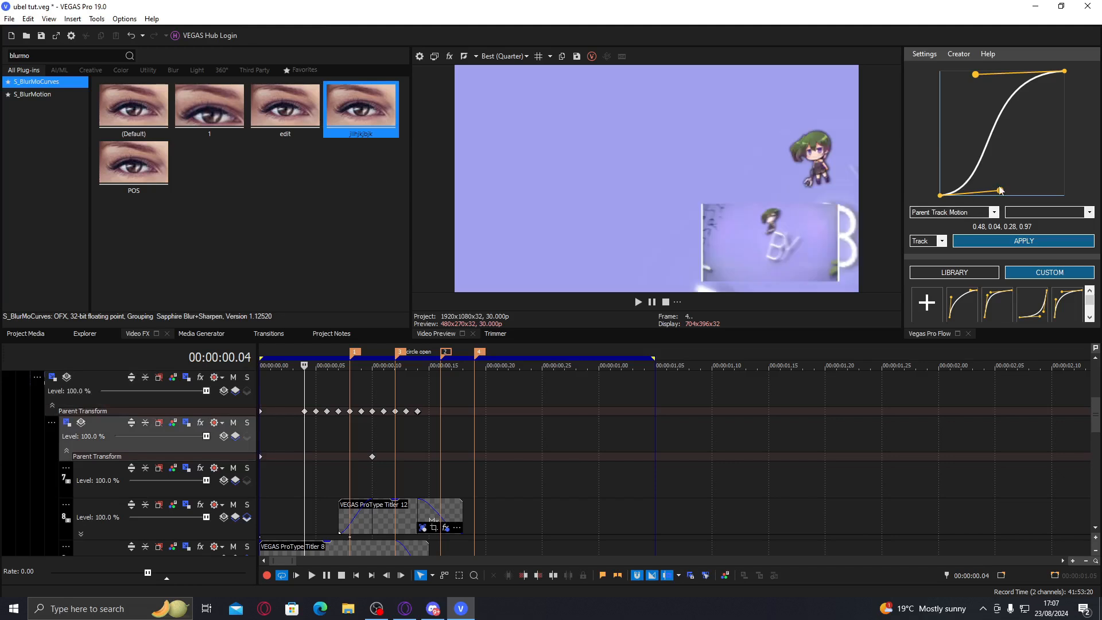
- Ease track 6's Parent Track Motion with a fast-start curve of 0.07, 0.66, 0.28, 0.97
drag(1000, 190, 948, 114)
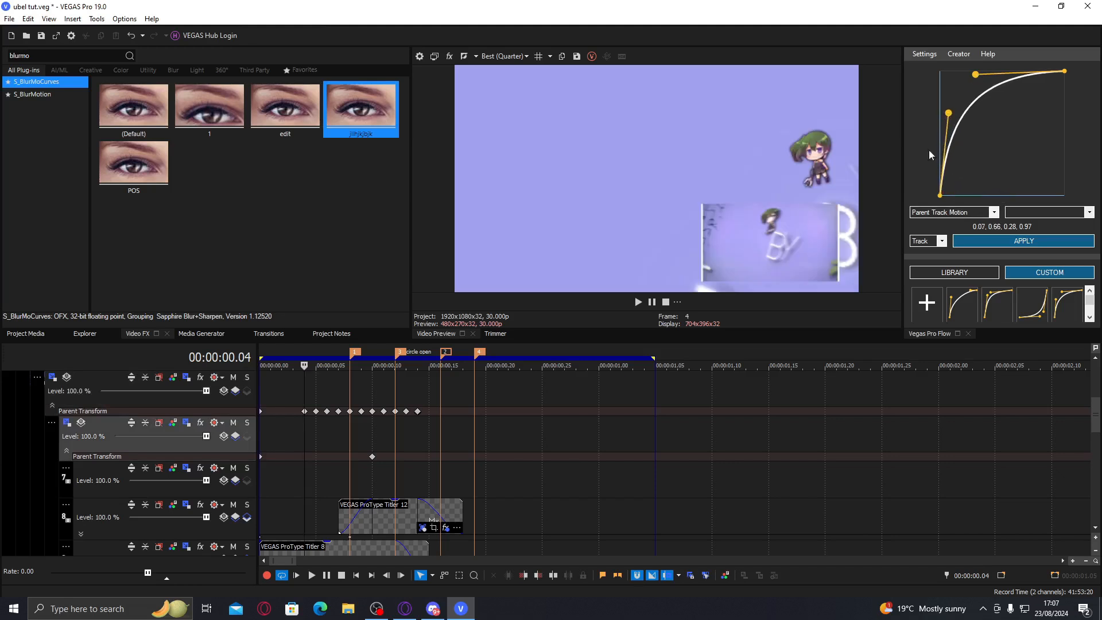
click(975, 241)
click(594, 346)
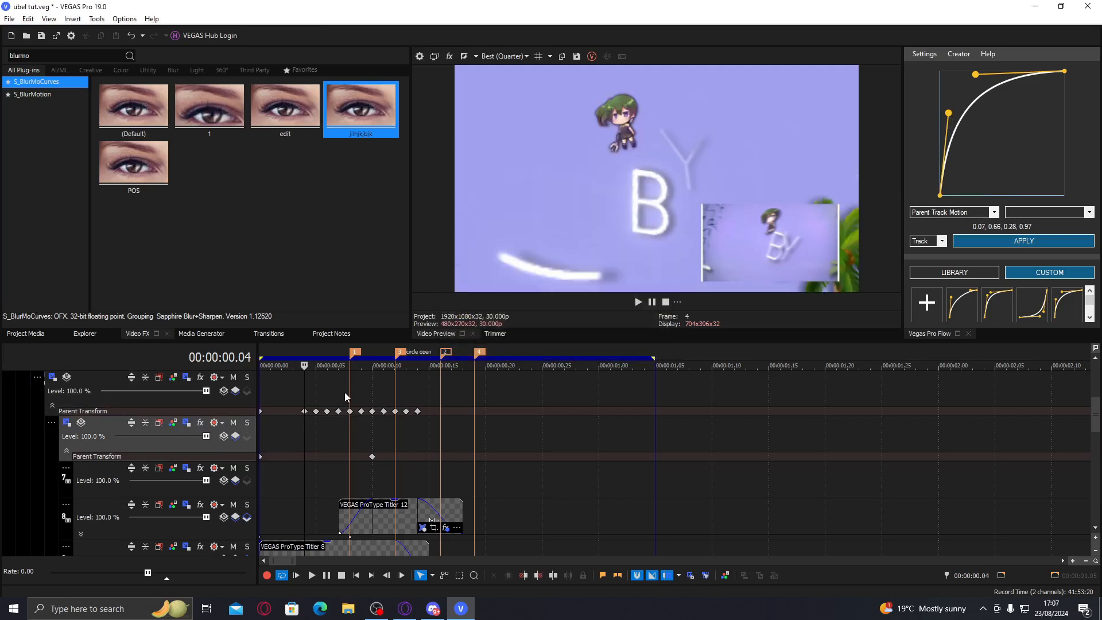
- Reshape the easing curve to 0.41, 0.02, 0.28, 0.97 for track 5's parent motion
click(386, 392)
drag(948, 113, 992, 193)
drag(1095, 425, 1095, 408)
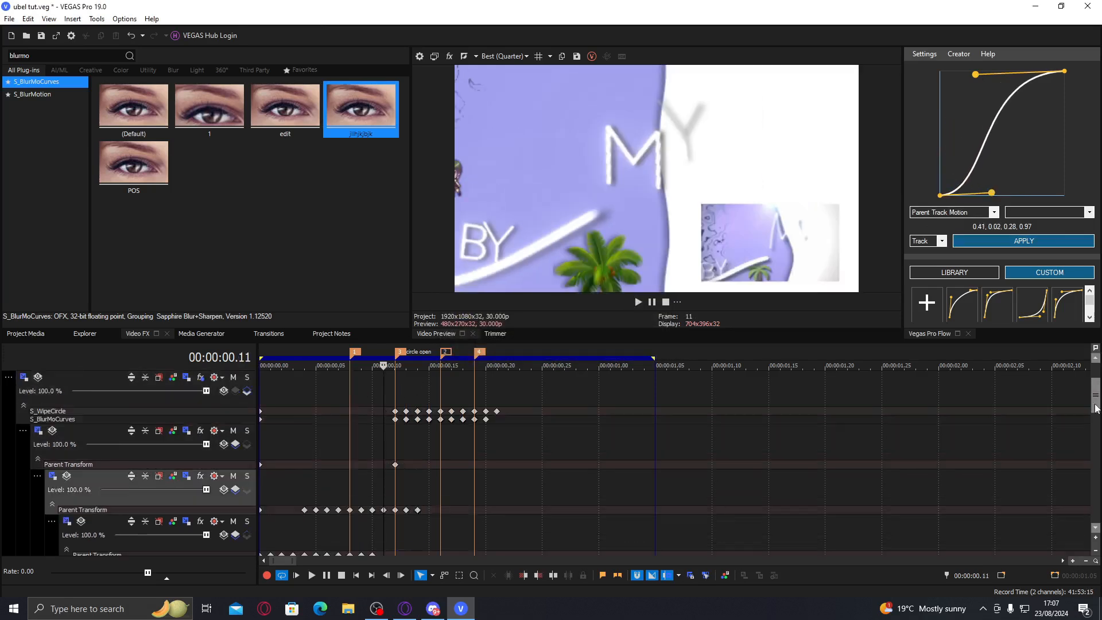
- Move the last keyframe of track 5's parent motion to 00:00:00.17 and delete the keyframes baked in between
click(396, 489)
mouse_move(396, 490)
mouse_down()
mouse_move(443, 489)
mouse_move(361, 490)
mouse_move(384, 490)
mouse_up()
double_click(425, 511)
double_click(417, 510)
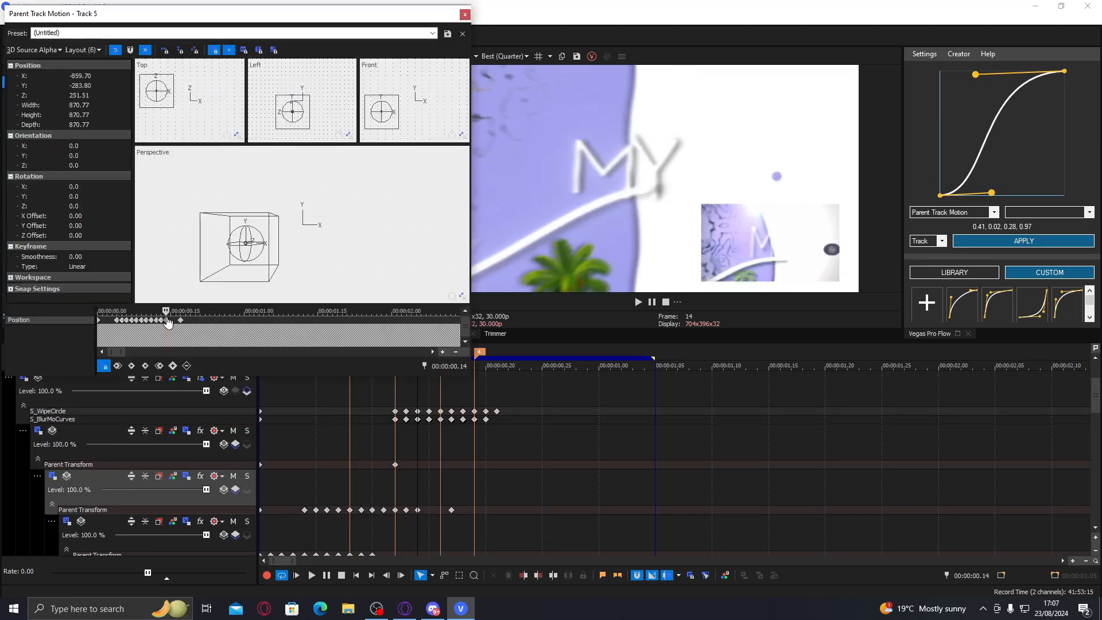
key(Delete)
- Apply the 0.41, 0.02, 0.28, 0.97 curve to track 5's Parent Track Motion and scrub back to check the movement
click(369, 508)
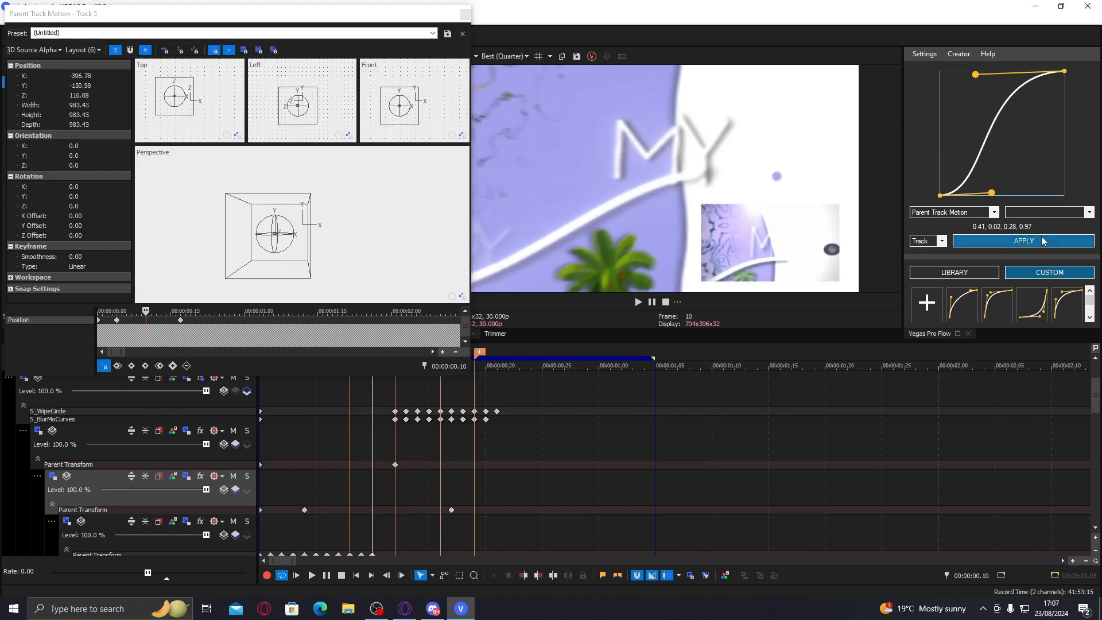
click(1024, 241)
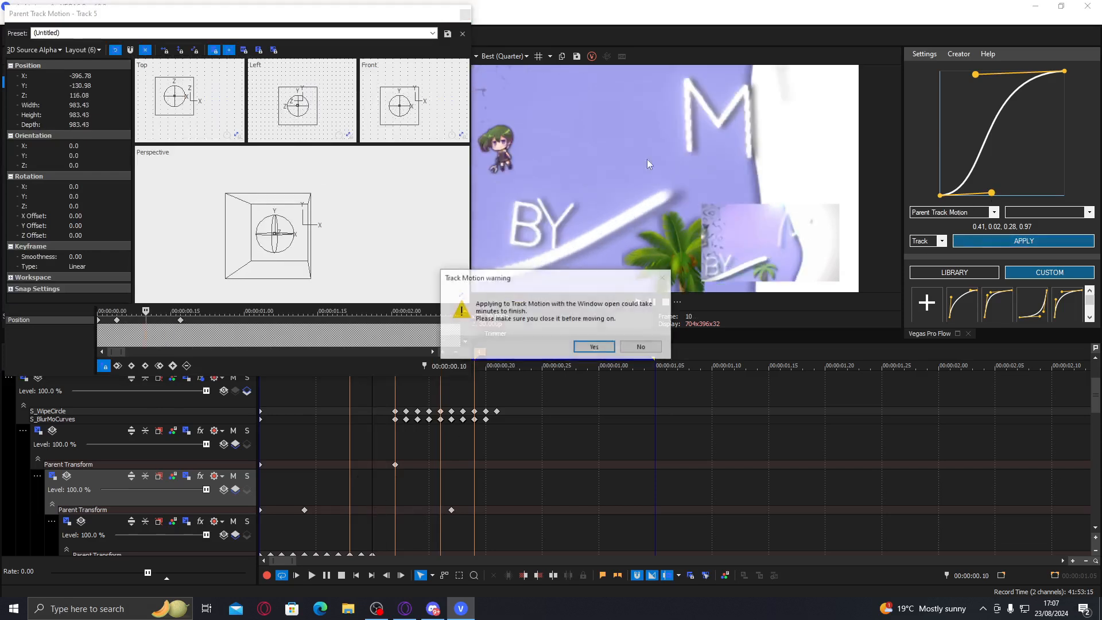
click(593, 346)
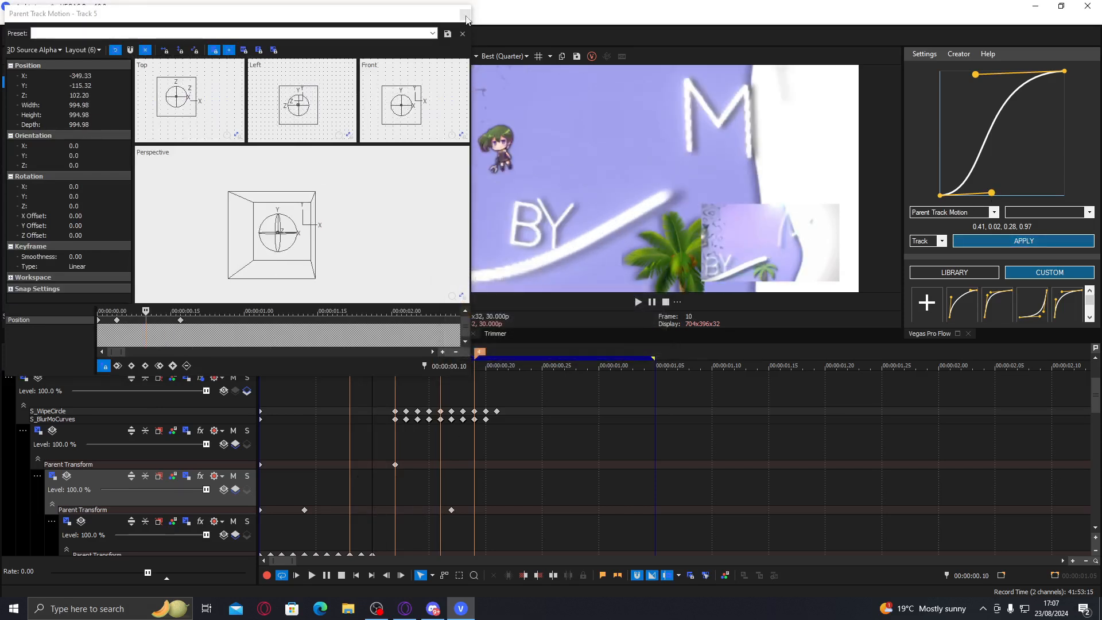
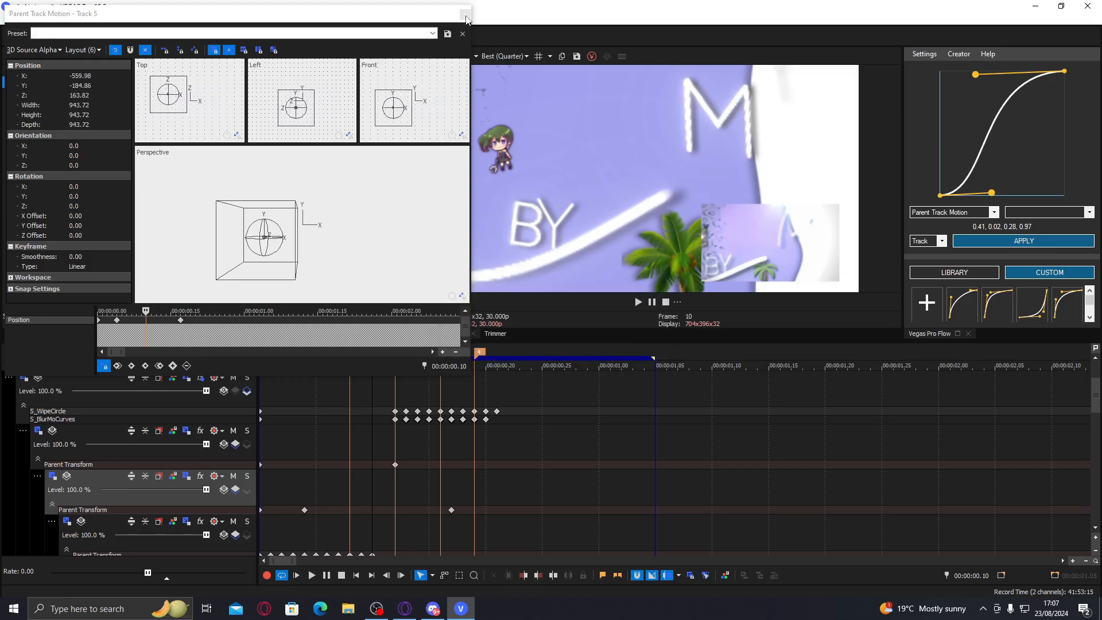
click(465, 15)
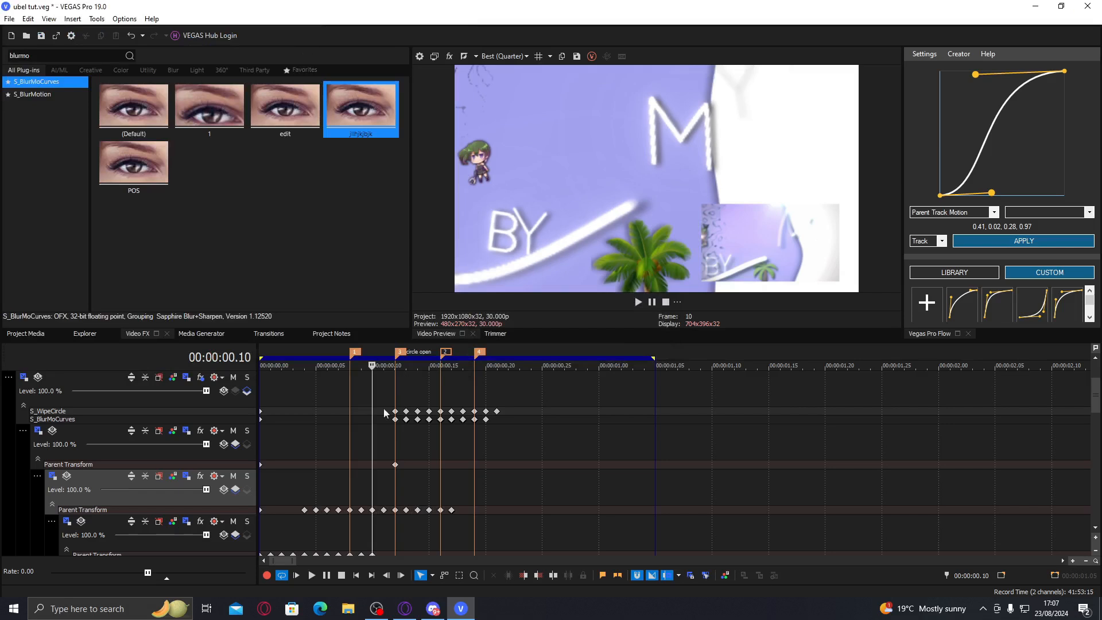
drag(372, 436, 325, 426)
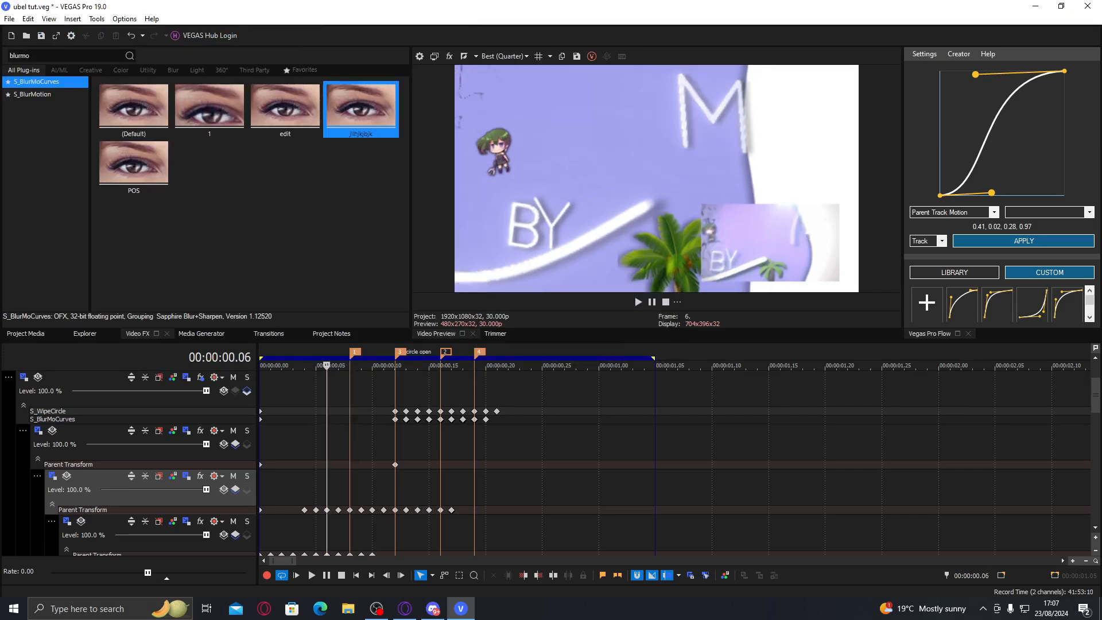
- Extend the uni.Line stroke on VEGAS Solid Color 10 by moving Point 1 to about -0.97, -0.18
drag(1097, 396, 1097, 439)
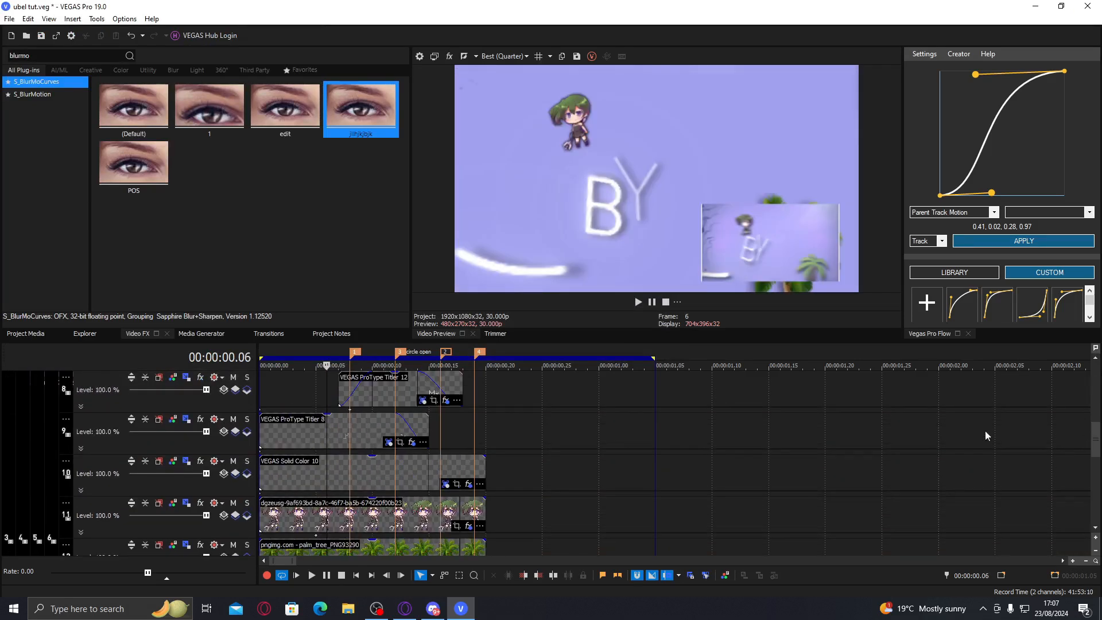
click(468, 485)
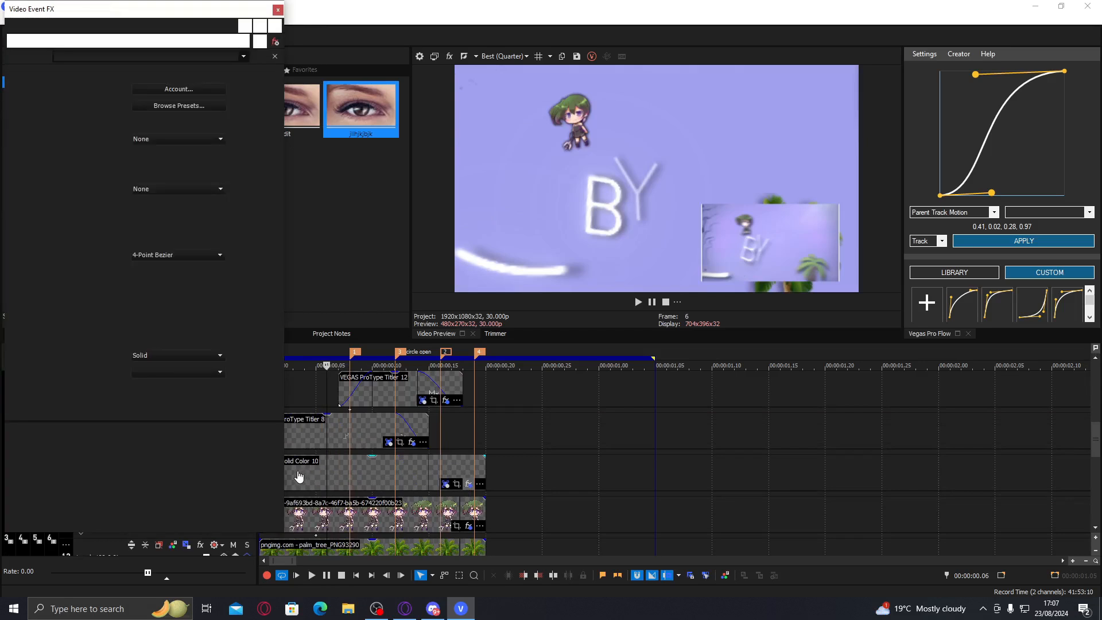
click(105, 574)
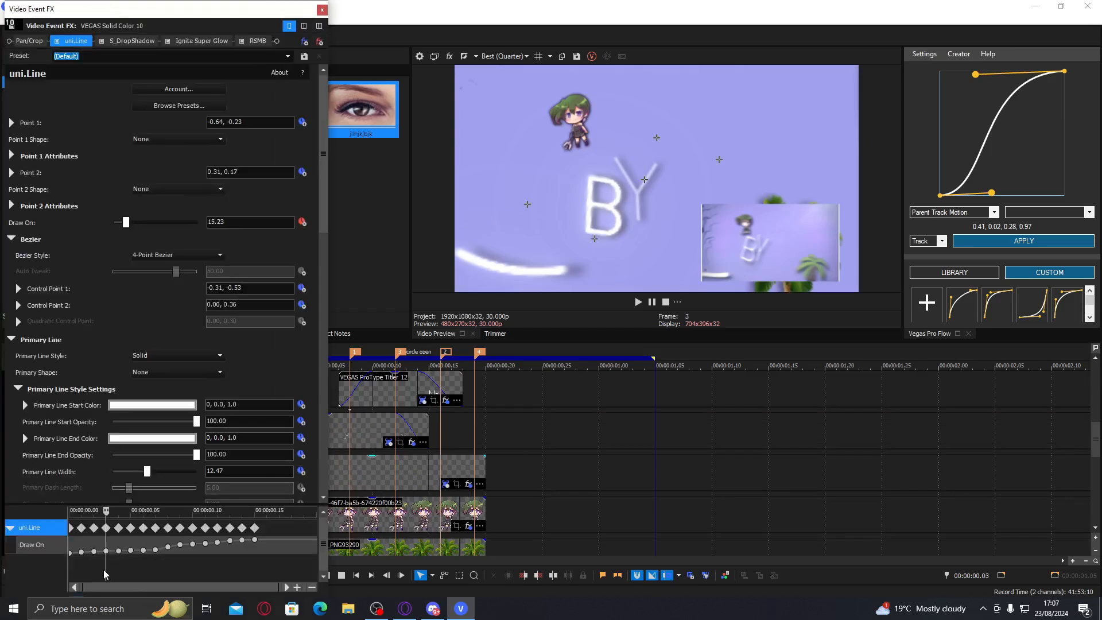
drag(528, 203, 464, 200)
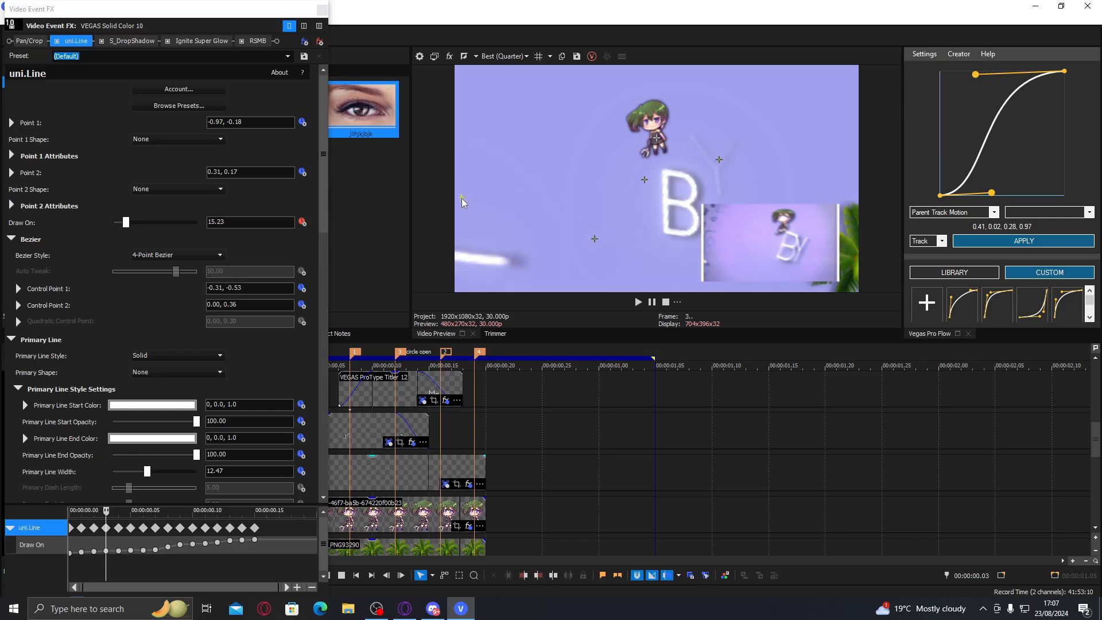
click(322, 10)
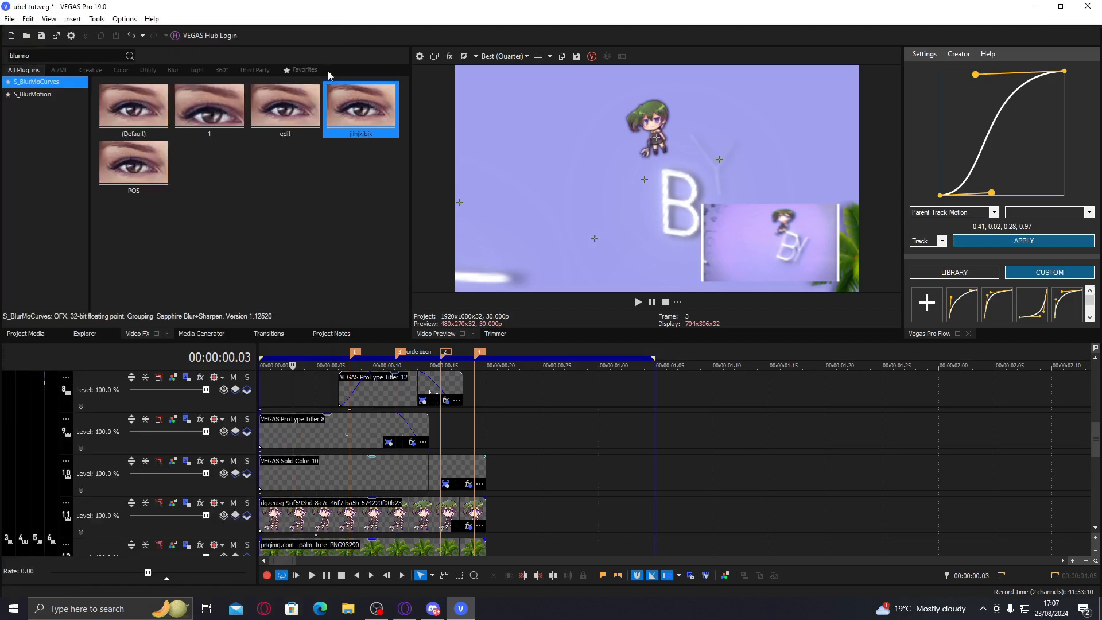
click(305, 480)
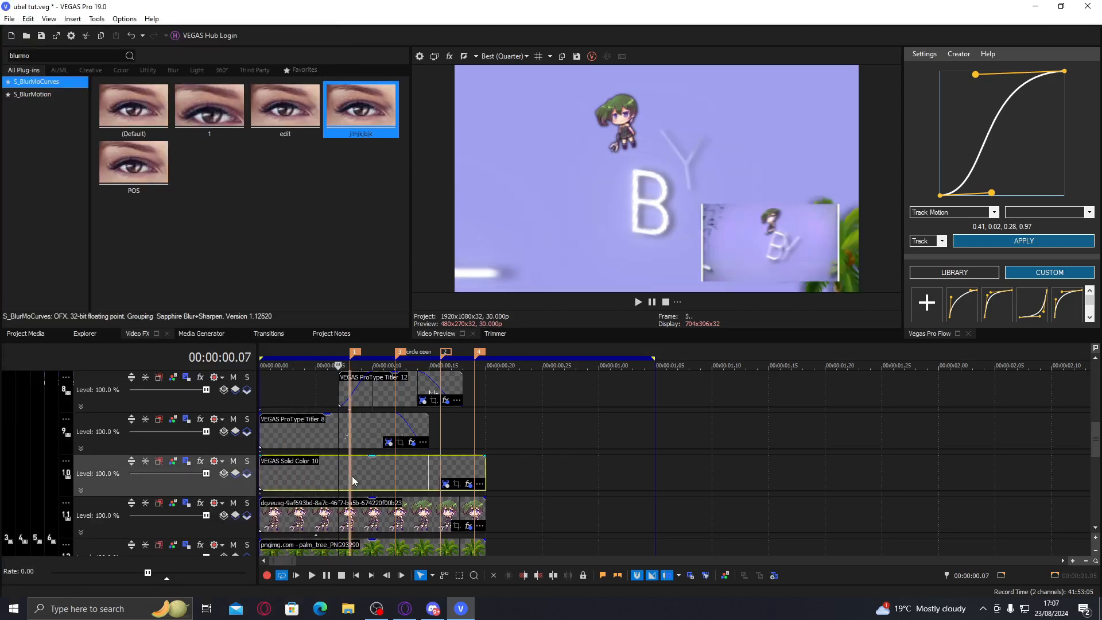
- Add BCC Wave with the gydd preset to track 3 and place it between S_WipeCircle and S_BlurMoCurves in the effect chain
mouse_move(363, 476)
mouse_down()
mouse_move(426, 475)
mouse_move(363, 473)
mouse_move(384, 470)
mouse_up()
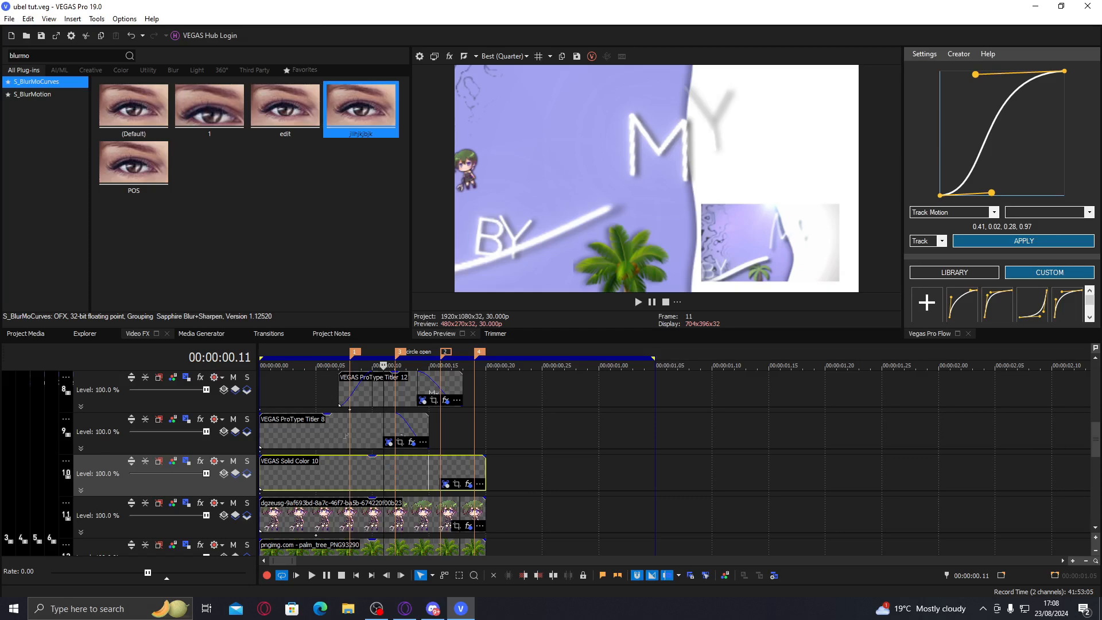
drag(1096, 440, 1094, 367)
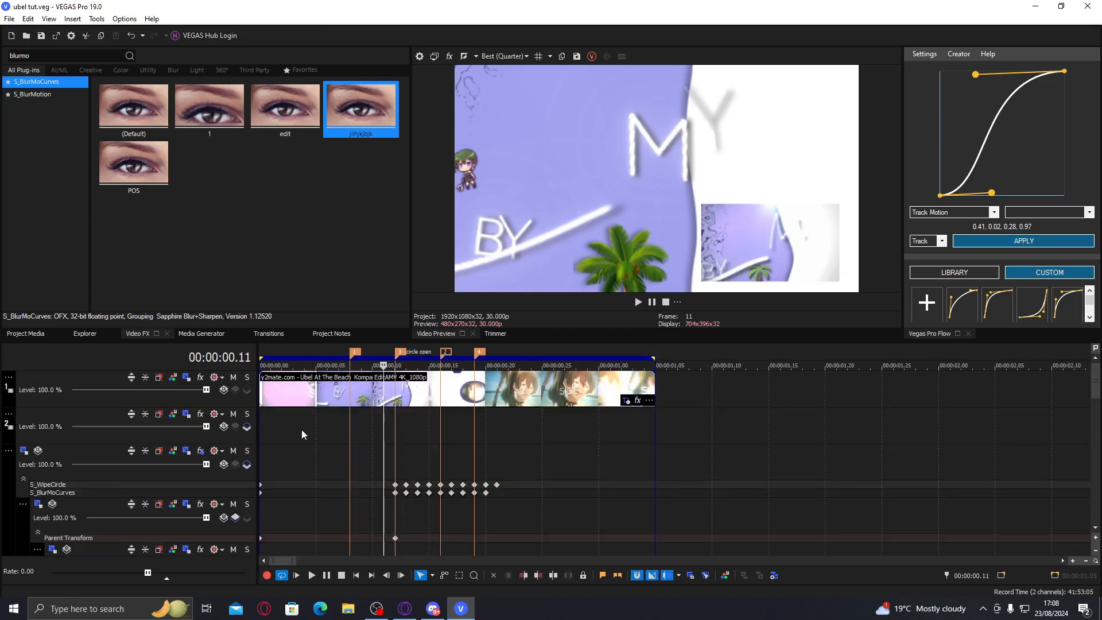
click(64, 450)
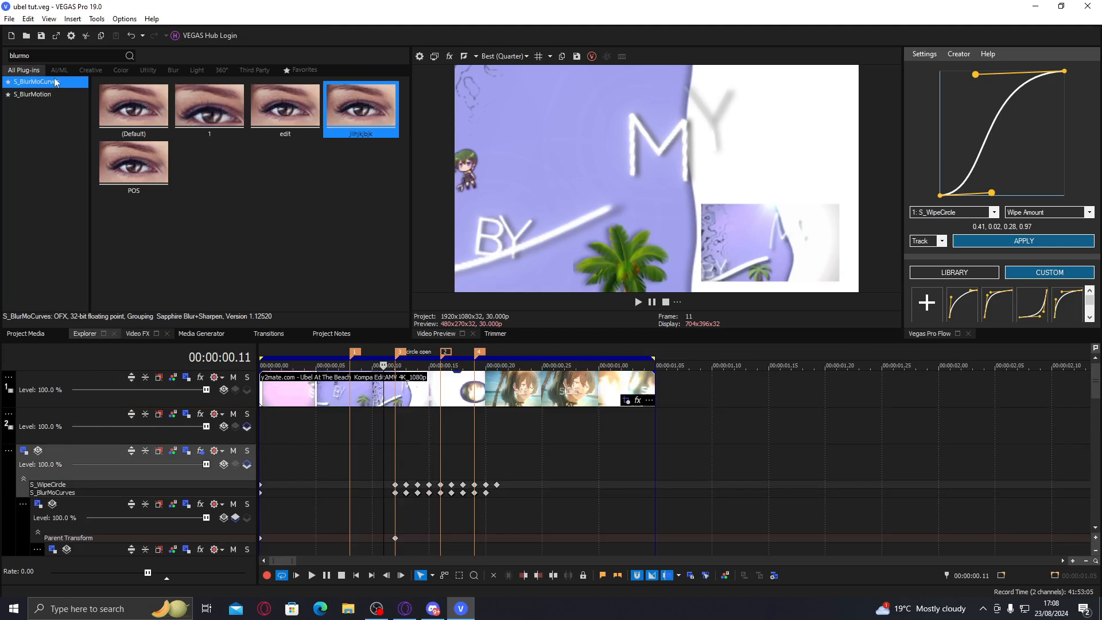
text(bcc wave)
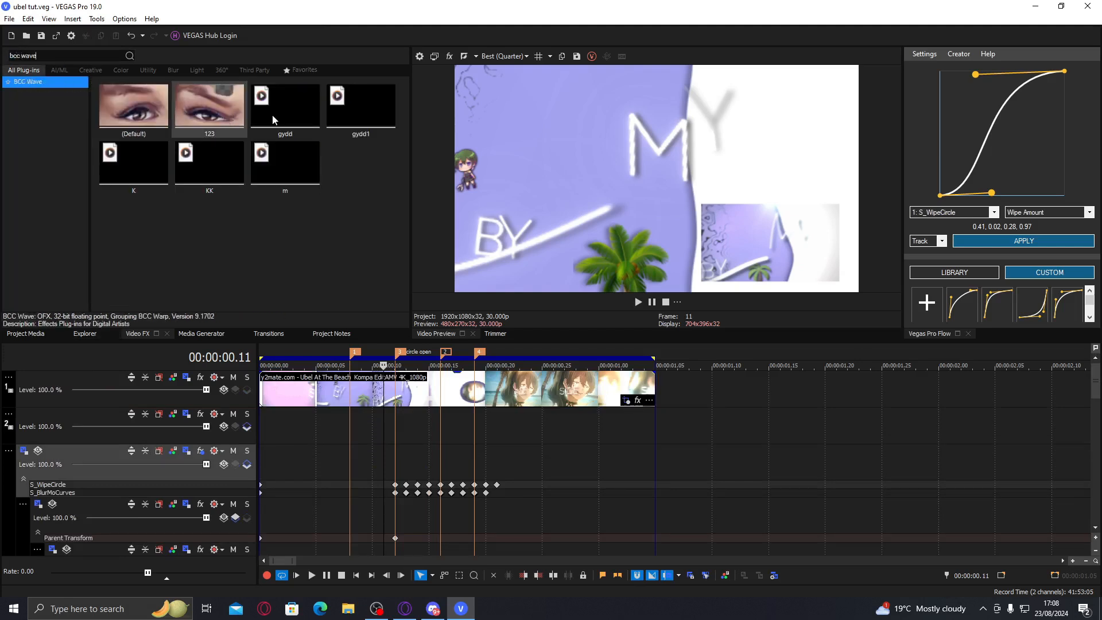
drag(164, 458, 165, 459)
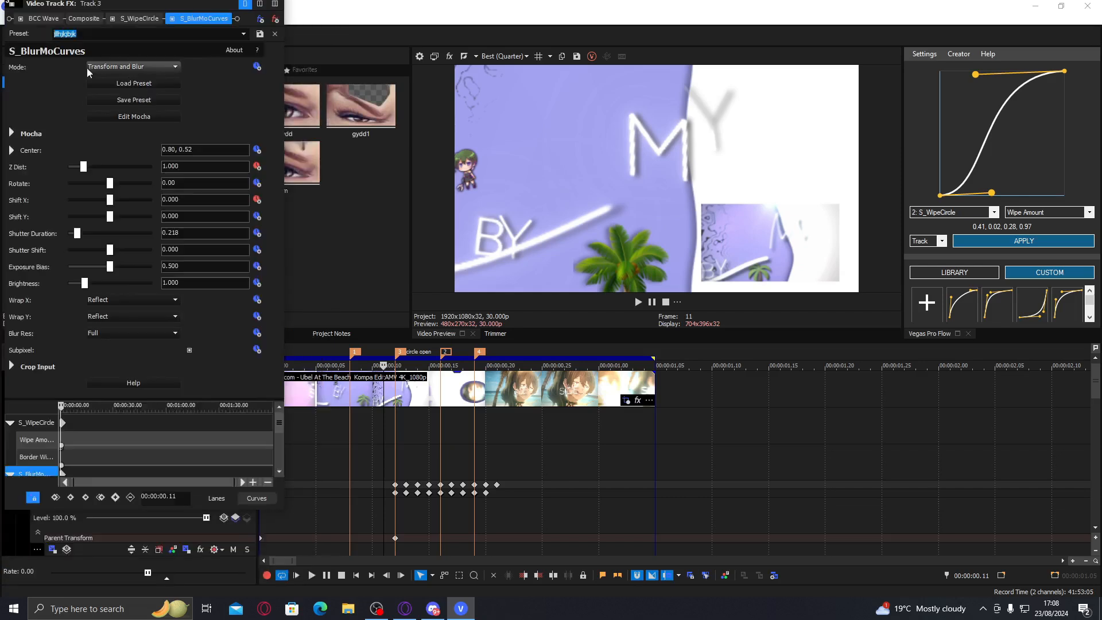
drag(43, 20, 148, 39)
- Set BCC Wave's Wave Width to 1000 and Perpendicular Height to about 12 on track 3
drag(191, 94, 190, 98)
text(100)
key(Return)
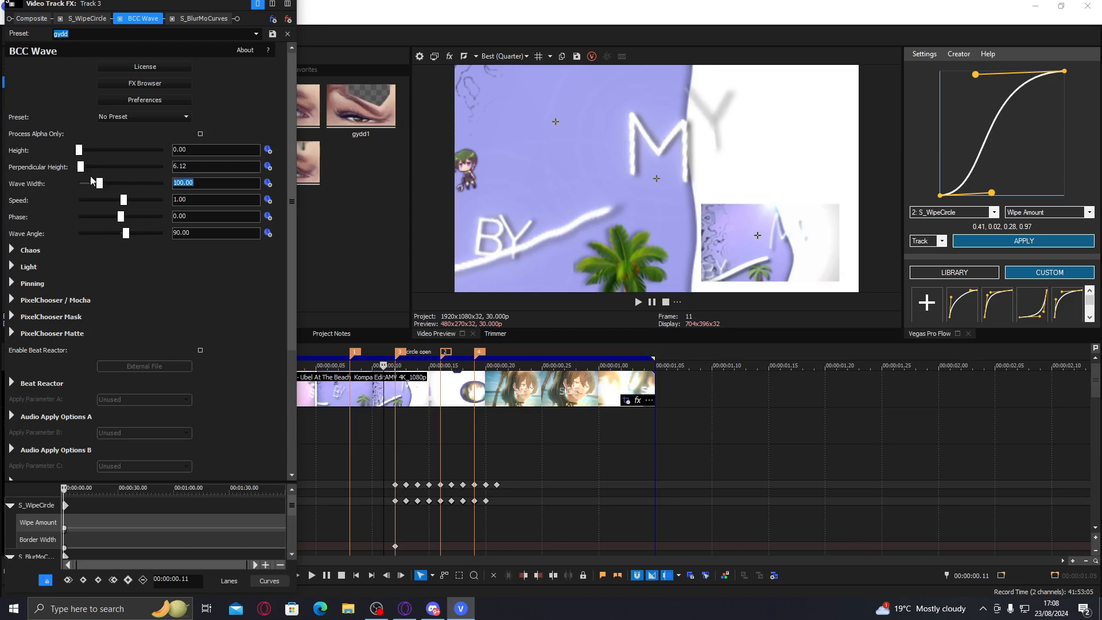
drag(99, 184, 98, 183)
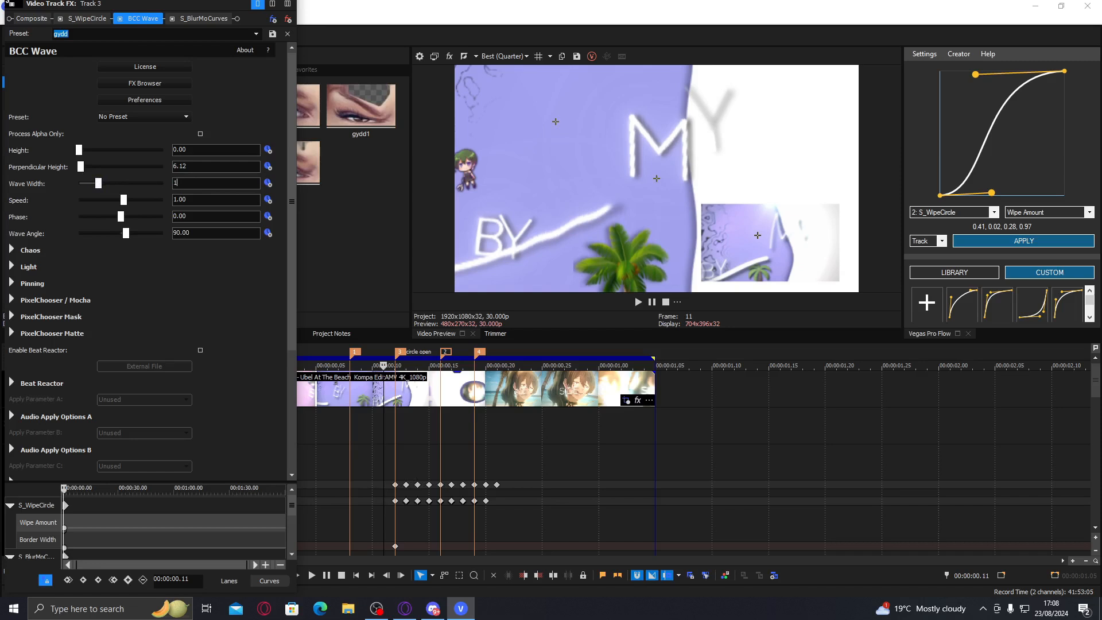
click(171, 182)
text(100)
key(Return)
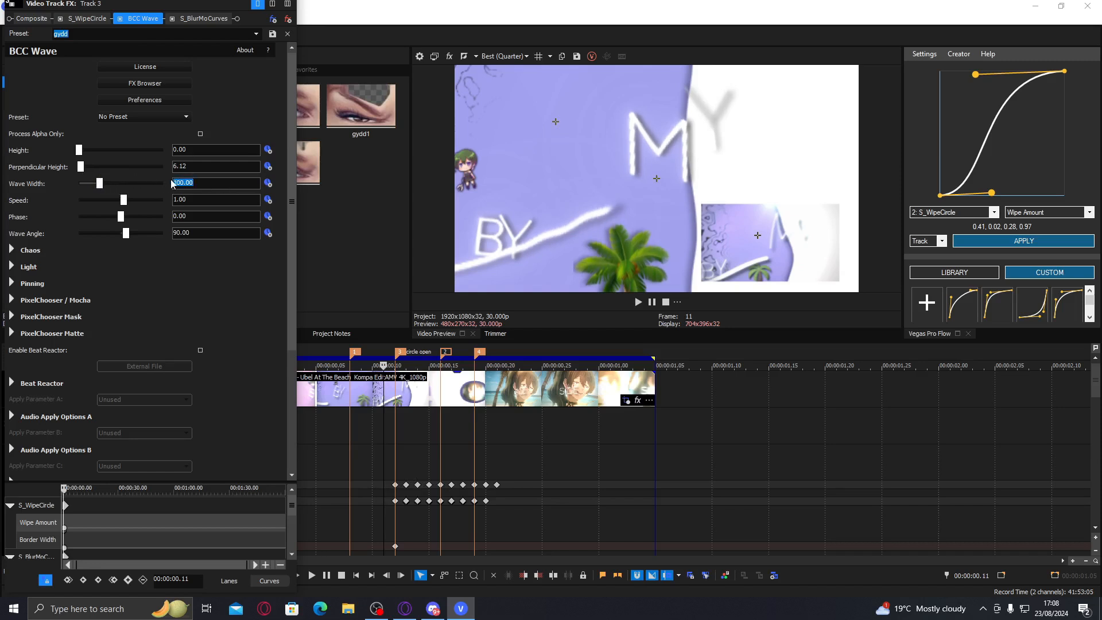
text(1000)
key(Return)
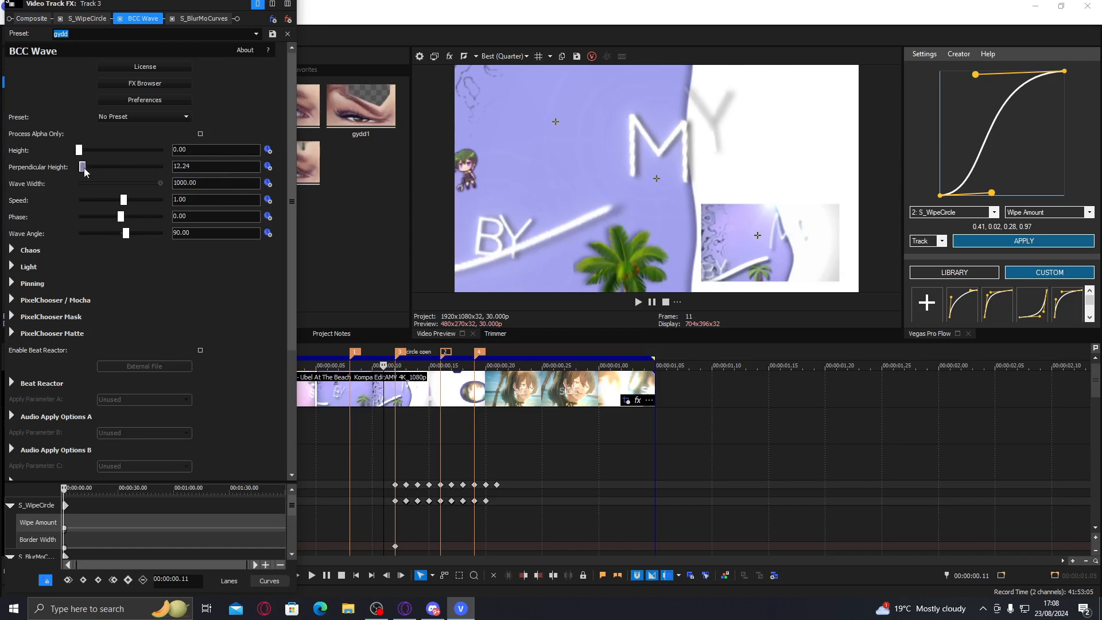
drag(301, 20, 286, 21)
click(272, 10)
- Add BCC Lens Blur OBS with the yes preset to track 3 and place it directly before S_WipeCircle in the chain
drag(38, 55, 2, 57)
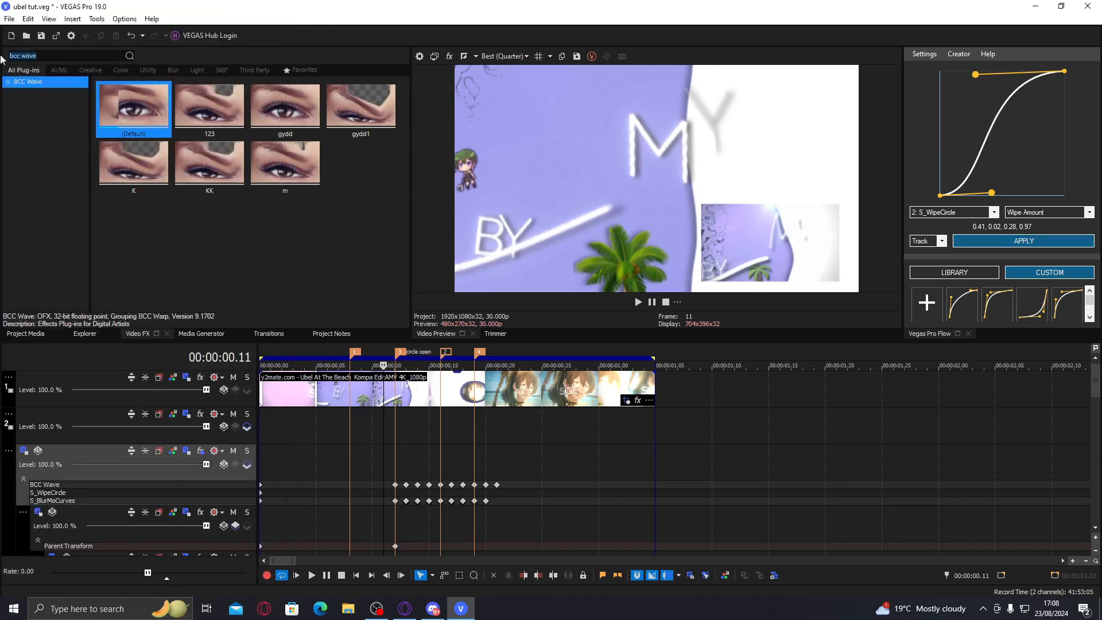
text(lens)
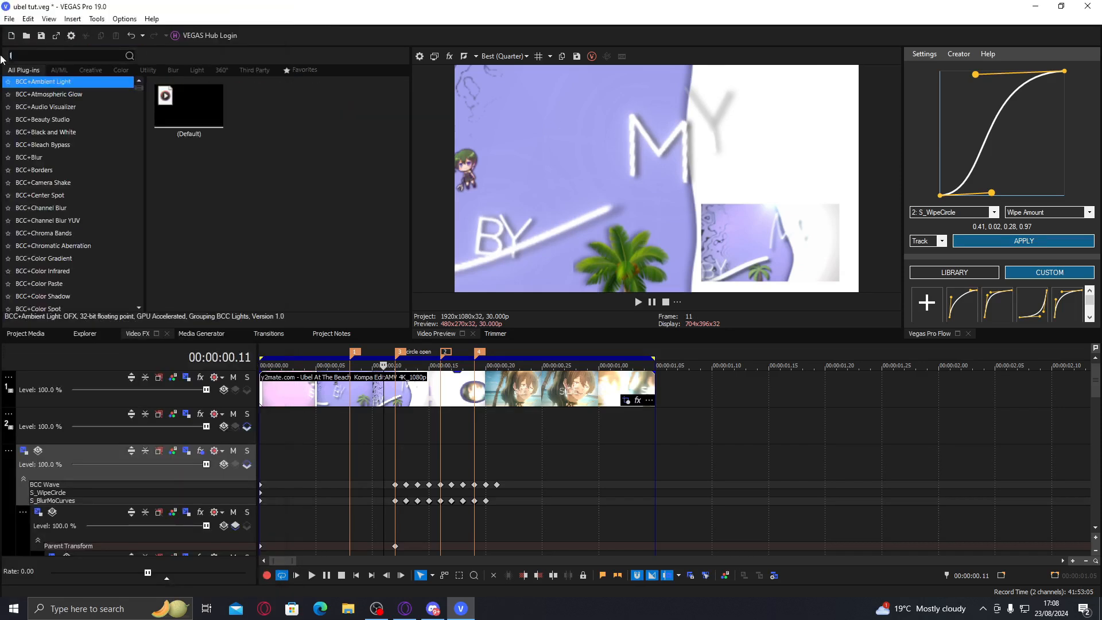
click(63, 133)
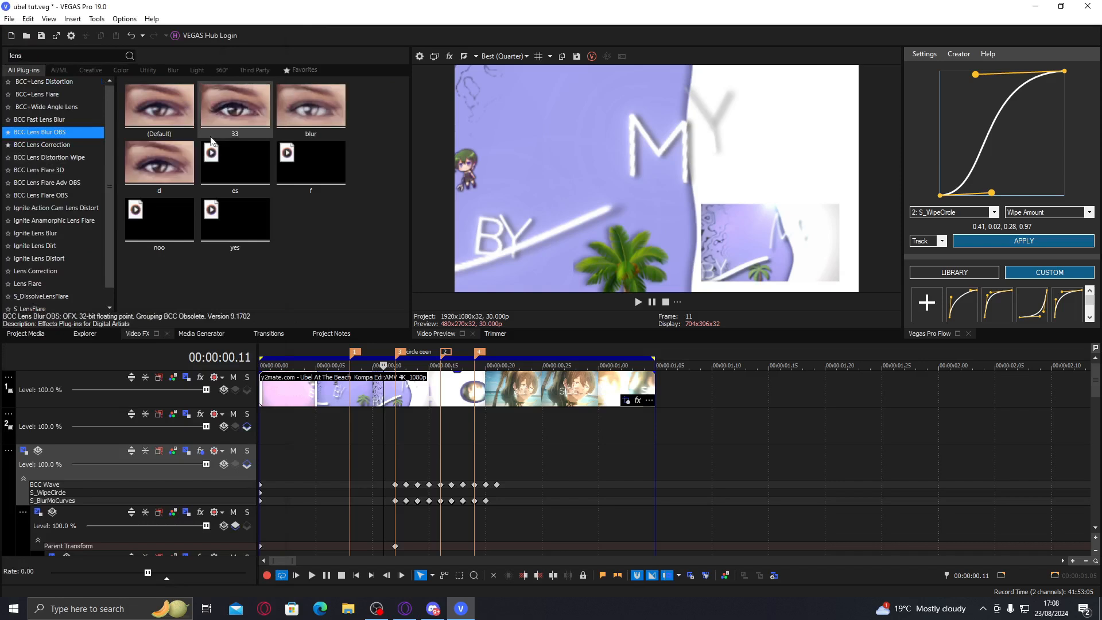
click(242, 222)
drag(116, 452, 115, 452)
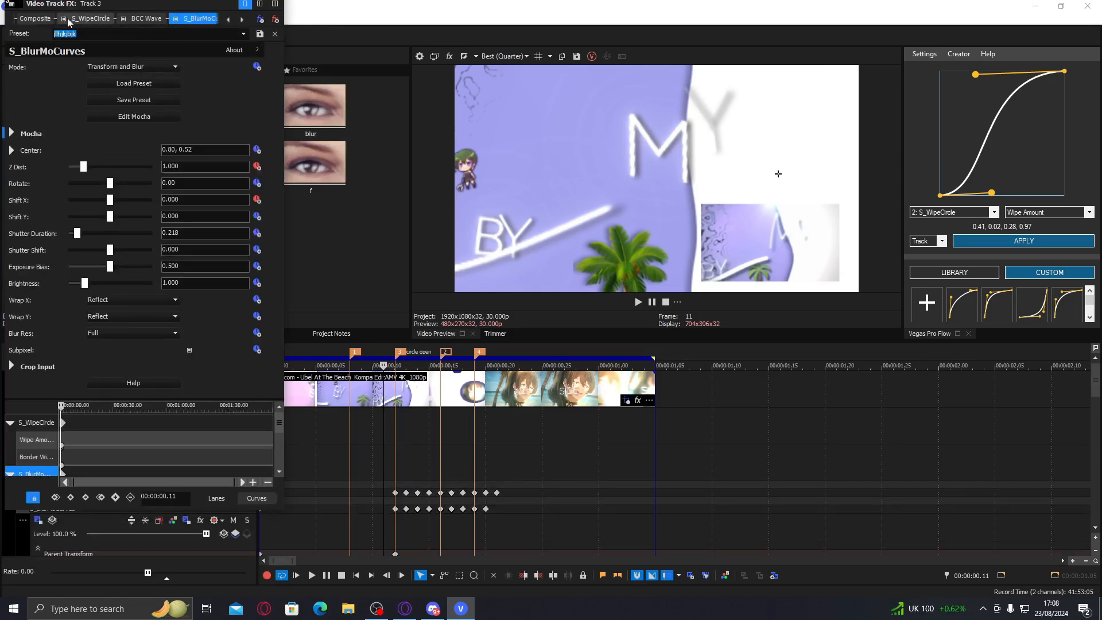
click(229, 20)
click(59, 19)
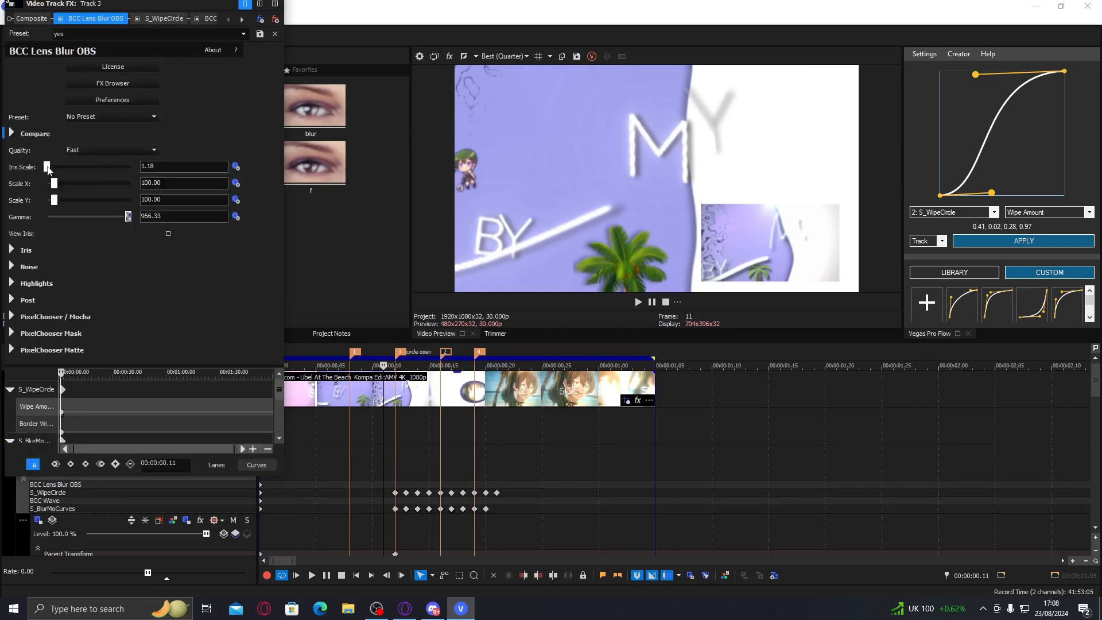
- Animate track 3's lens blur Iris Scale from about 15 at the start to 0 at 00:00:00.09
drag(51, 168, 54, 171)
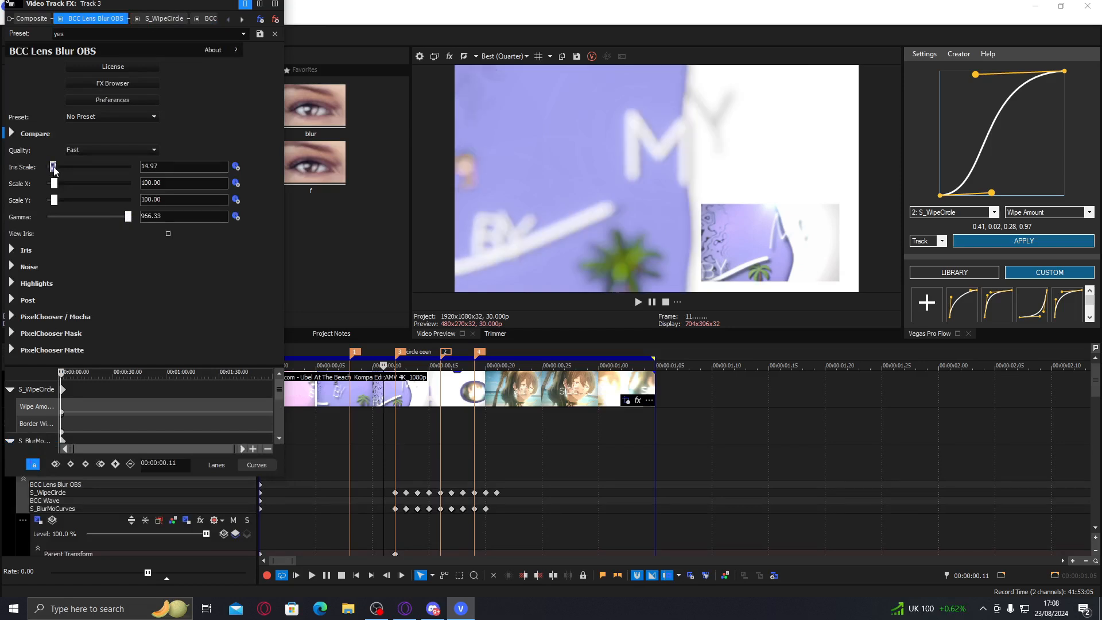
click(361, 424)
drag(53, 169, 46, 169)
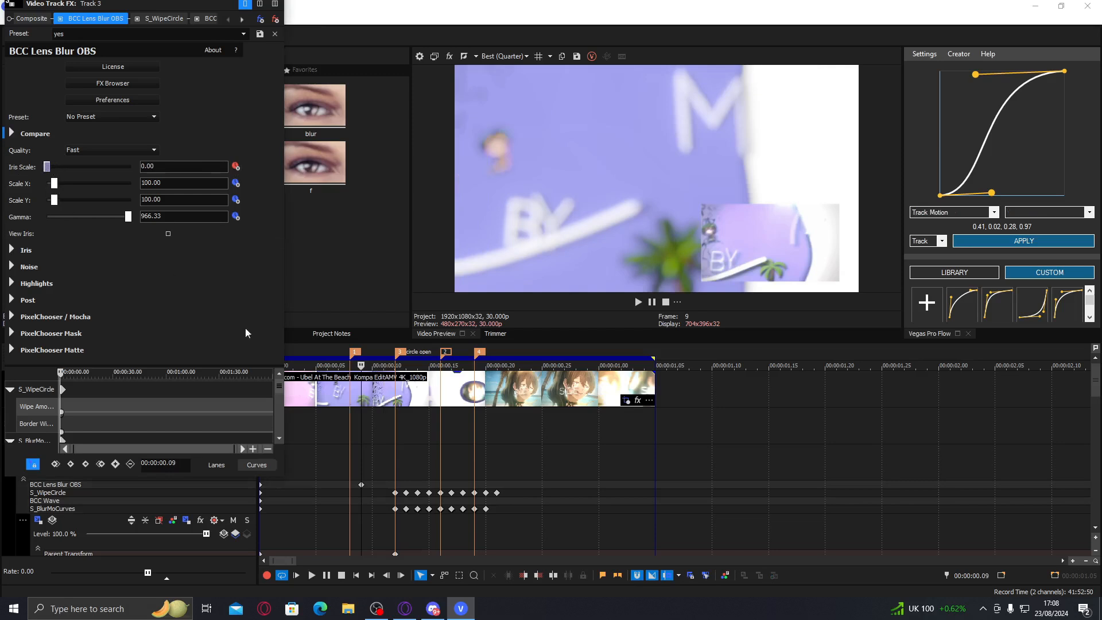
- Try easing the lens blur's Iris Scale with a 0.00, 0.32, 0.24, 0.93 curve, scrub through it, and undo the curve
click(301, 489)
drag(991, 193, 940, 156)
drag(975, 75, 969, 80)
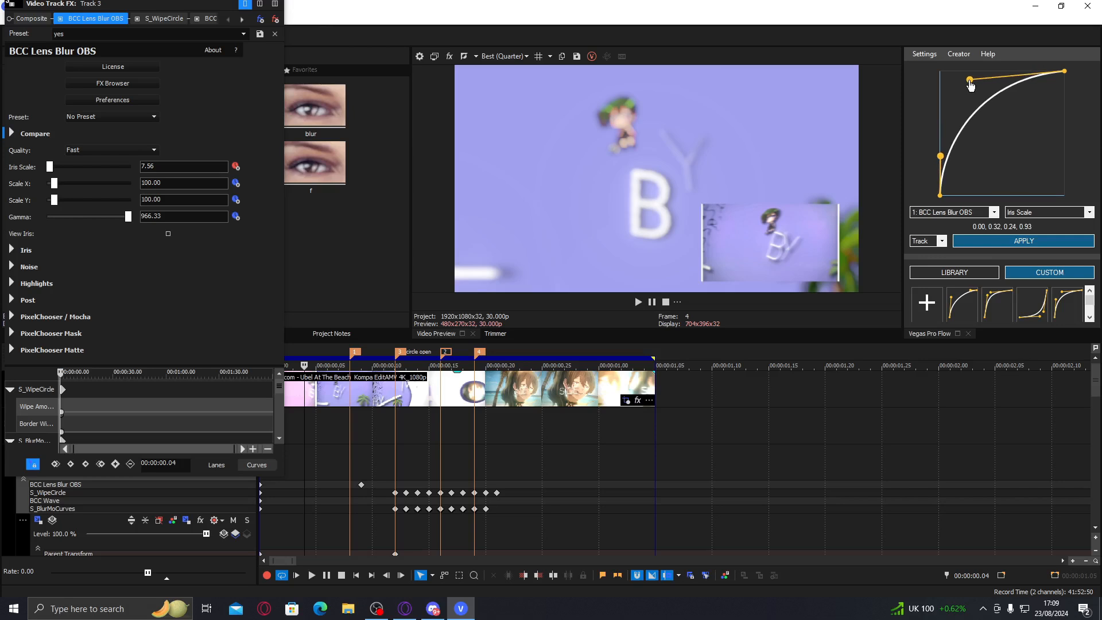
click(1023, 241)
click(316, 461)
click(327, 461)
click(339, 461)
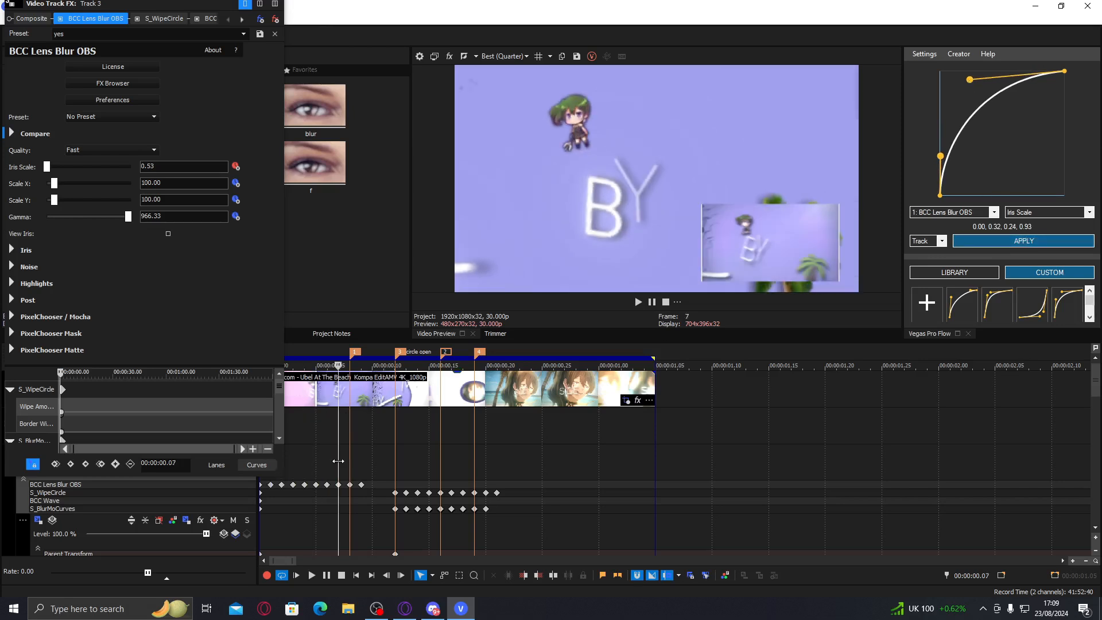
key(ctrl+z)
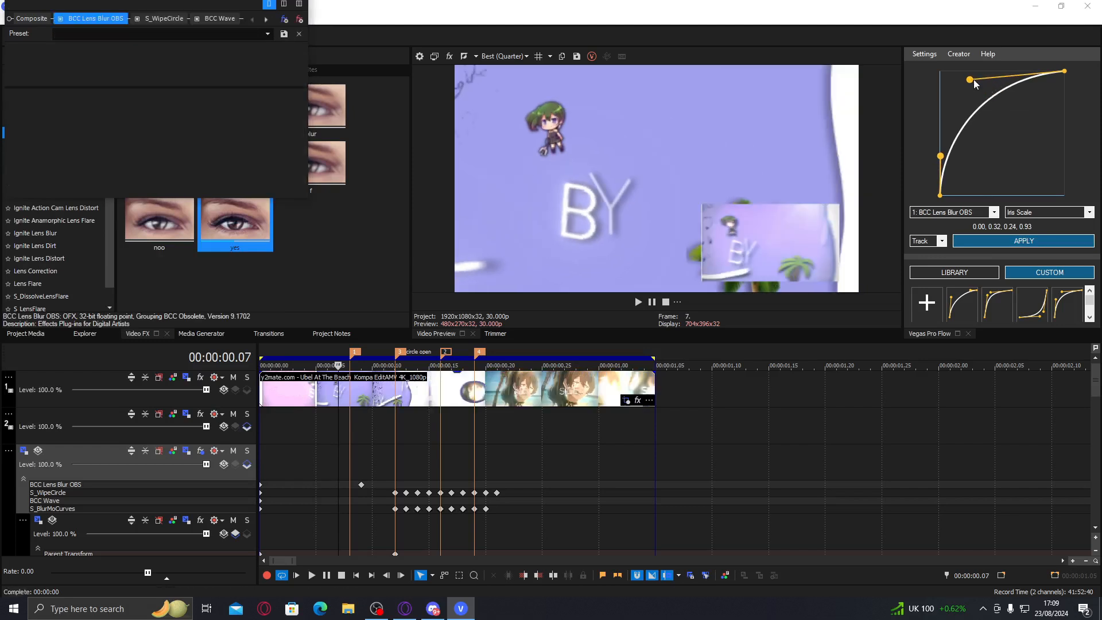
- Reshape the easing curve to 0.04, 0.46, 0.52, 0.94, apply it to the lens blur's Iris Scale and check the blur
drag(969, 80, 1004, 78)
drag(941, 157, 945, 139)
click(982, 242)
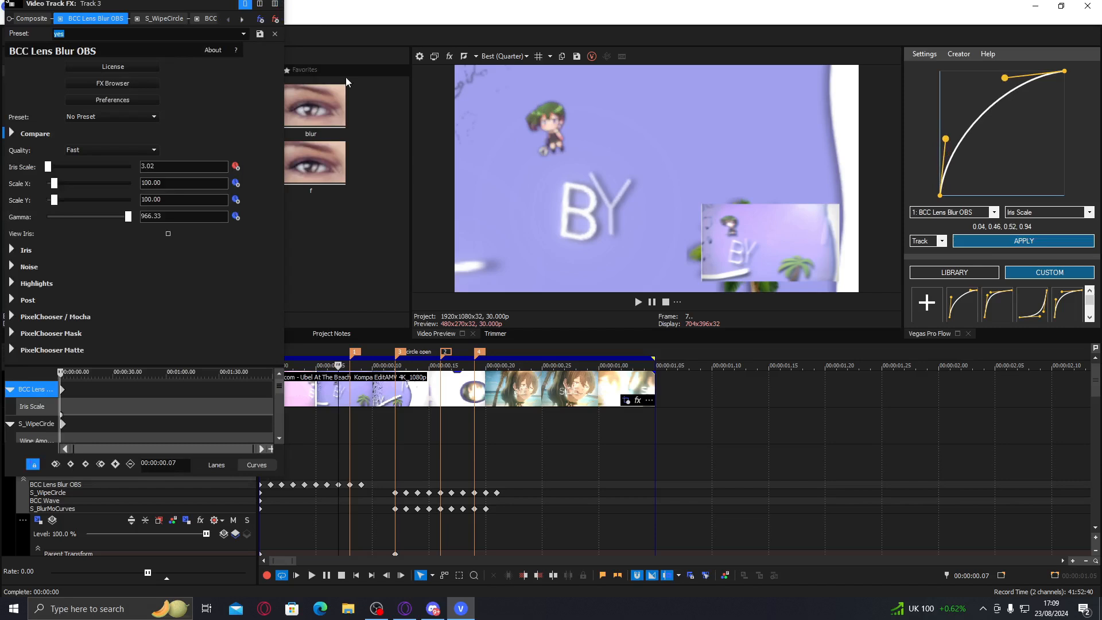
click(287, 12)
click(278, 11)
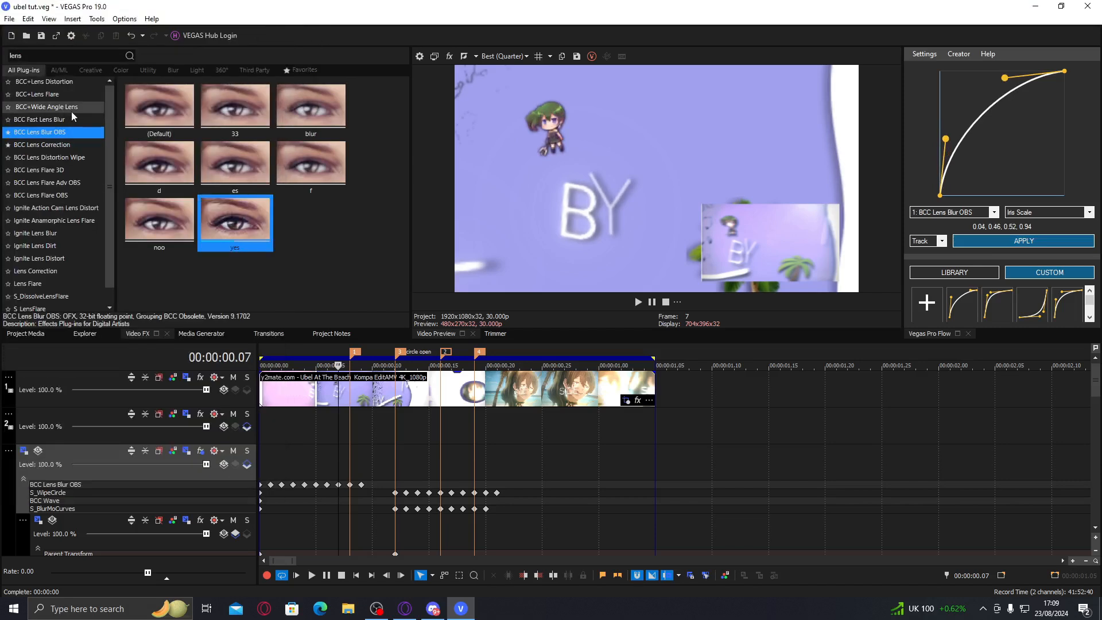
mouse_move(337, 441)
mouse_down()
mouse_move(439, 441)
mouse_move(349, 432)
mouse_up()
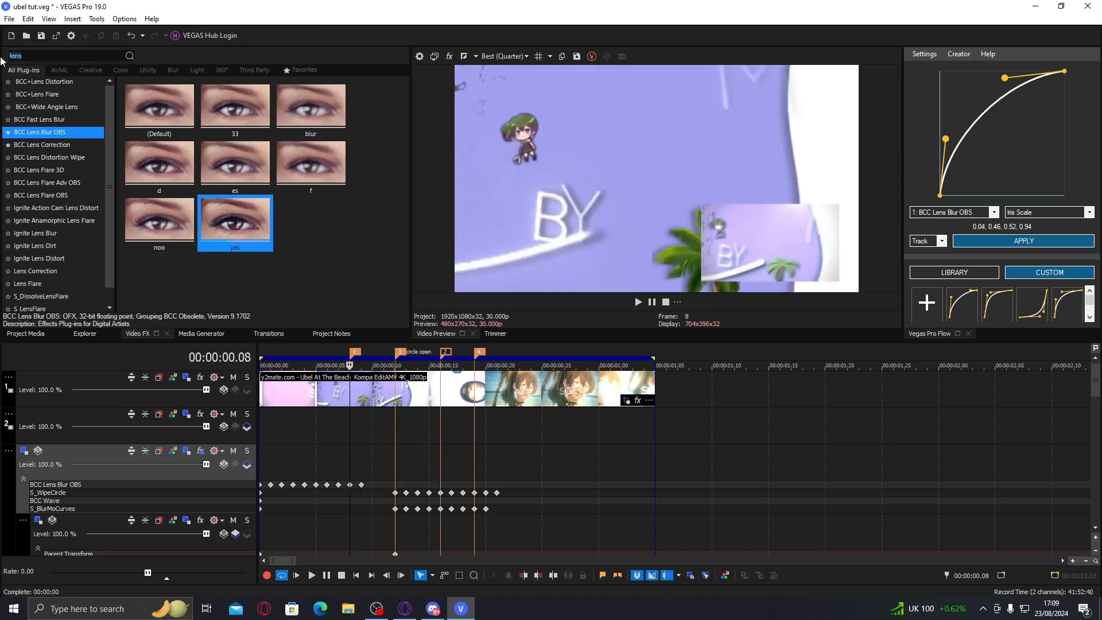
- Add RSMB with preset 1 to VEGAS ProType Titler 8 and set its Main_BG Blur Amt to about 0.45
text(rsmb)
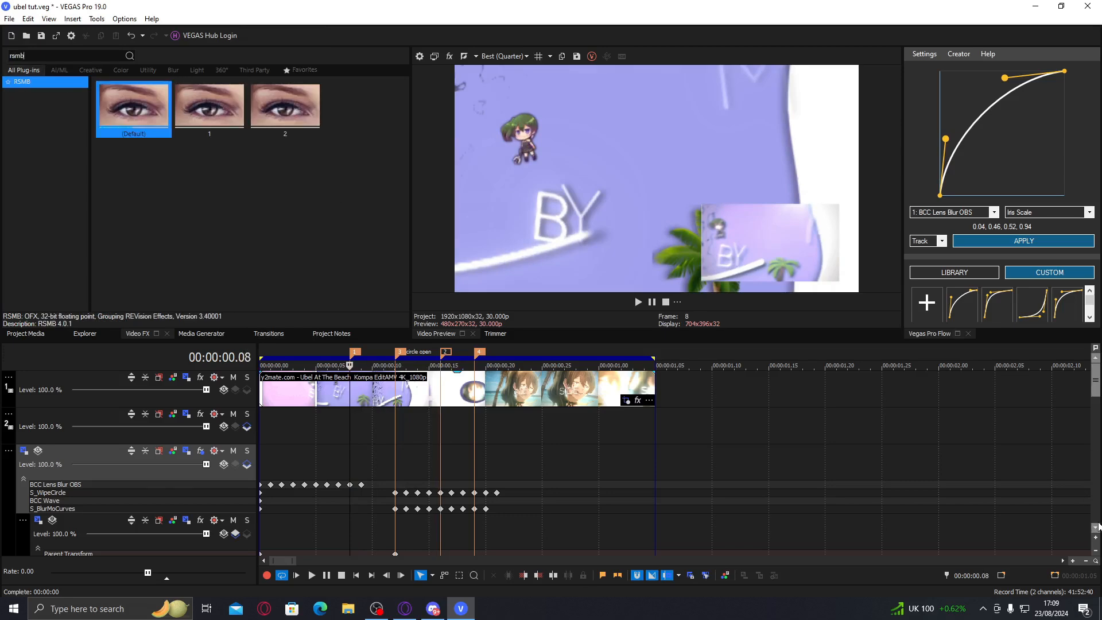
click(1097, 525)
drag(1097, 494, 1097, 428)
click(344, 471)
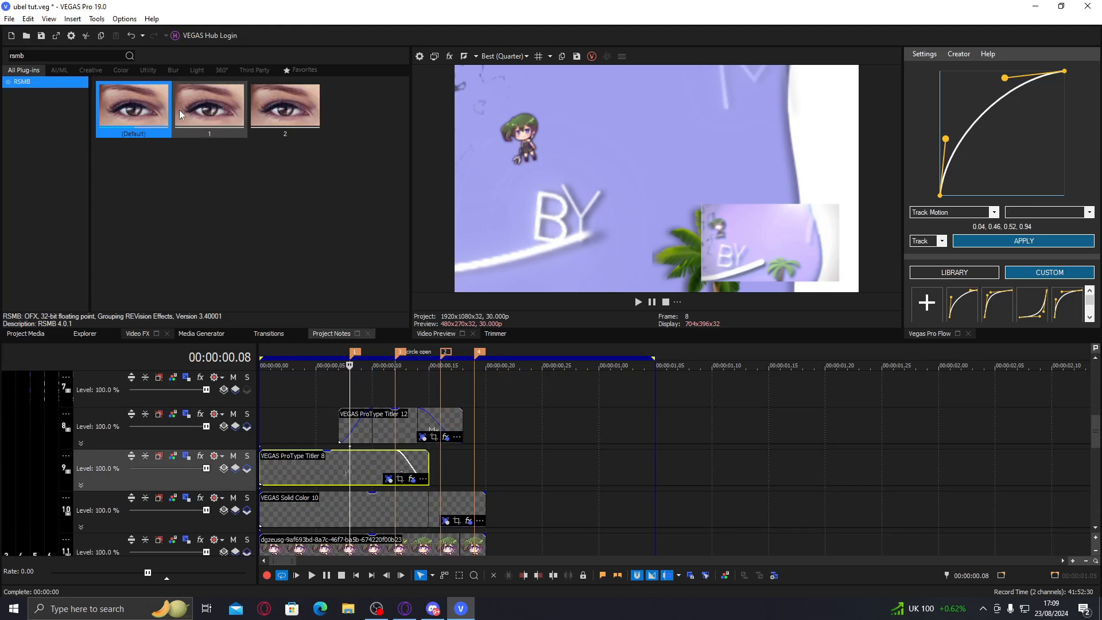
double_click(206, 128)
drag(98, 124, 96, 124)
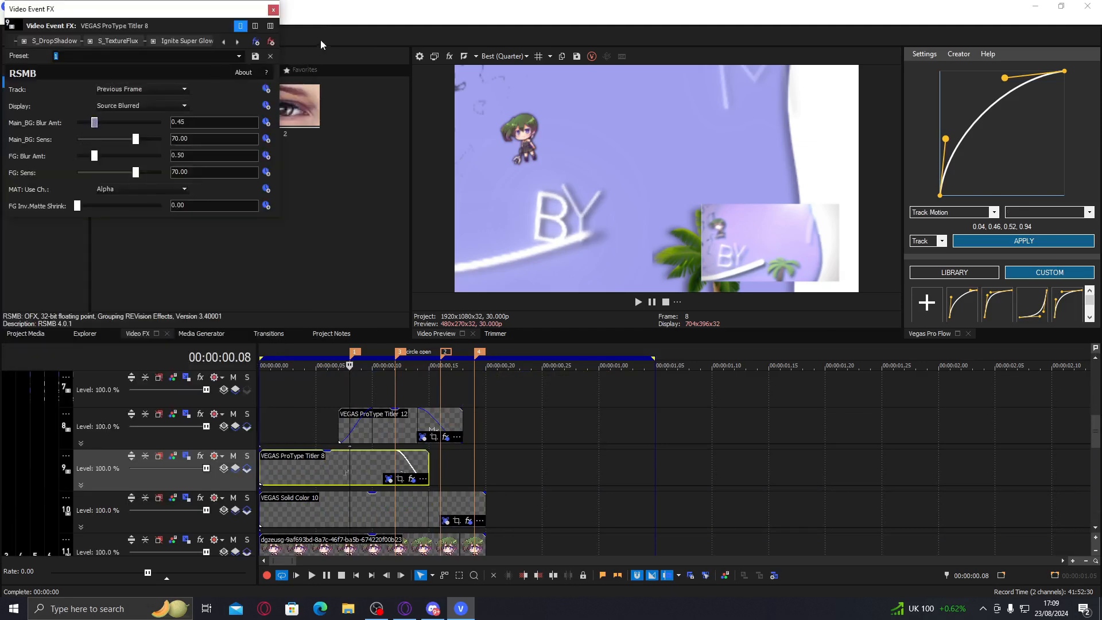
click(274, 10)
- Add RSMB with preset 1 to VEGAS ProType Titler 12 and set its Main_BG Blur Amt to about 0.20
click(395, 425)
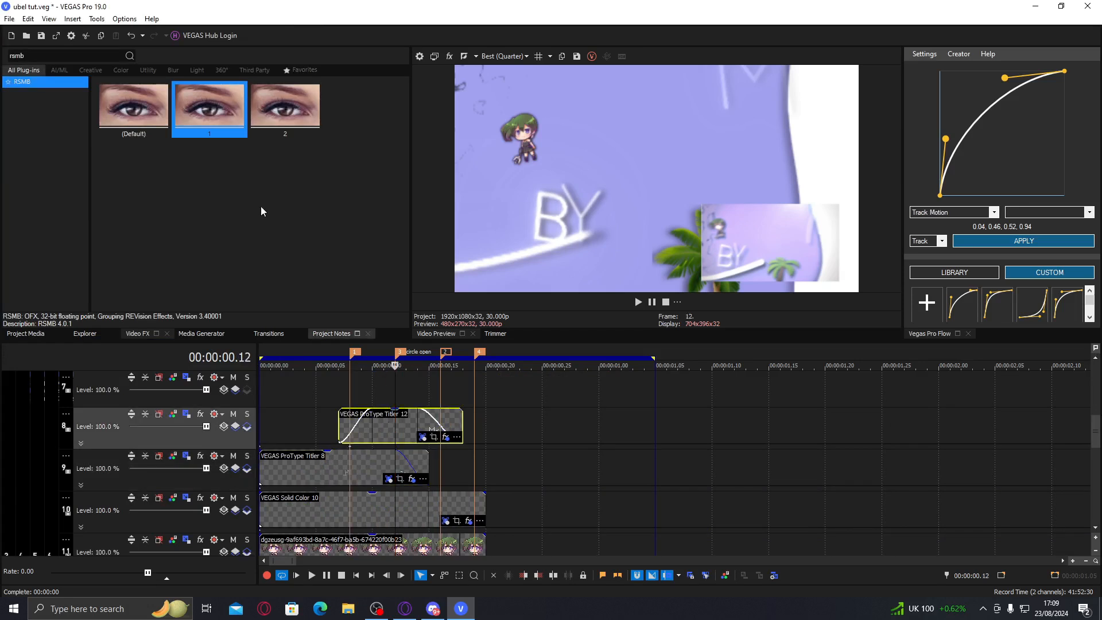
double_click(224, 125)
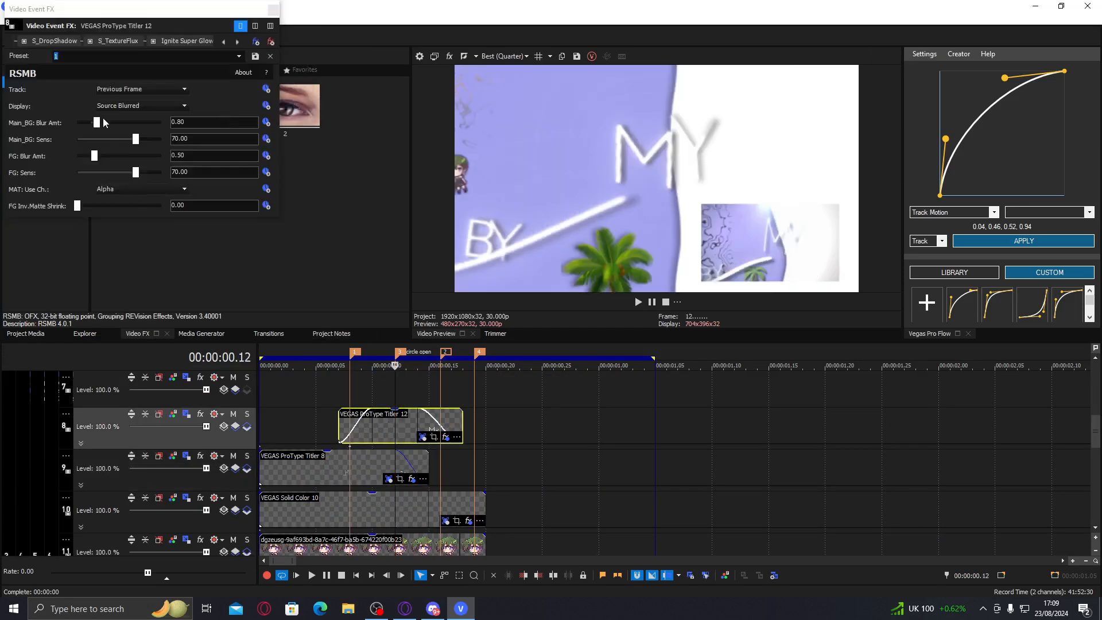
click(97, 123)
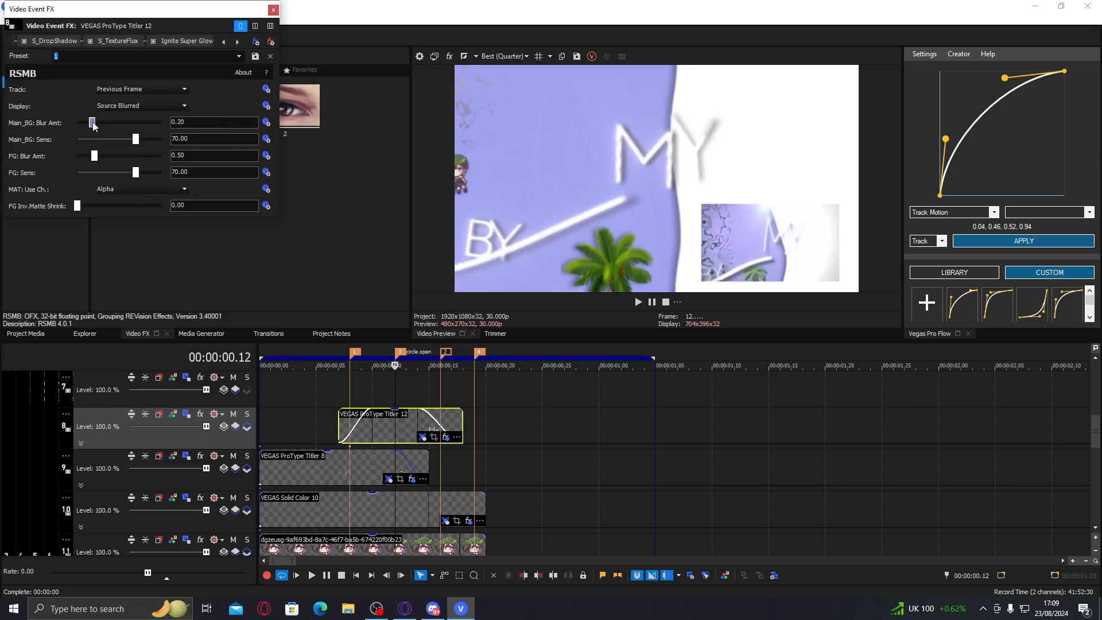
click(273, 11)
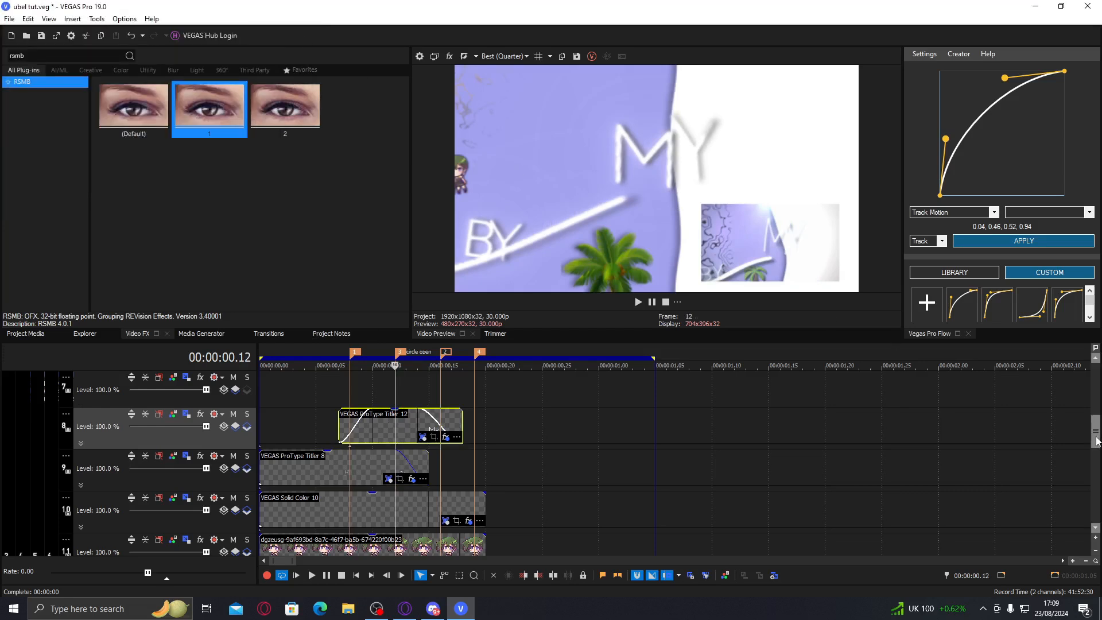
- Add S_LensFlare with the yes preset to track 3 and place it between S_WipeCircle and BCC Wave in the chain
drag(1095, 431, 1095, 381)
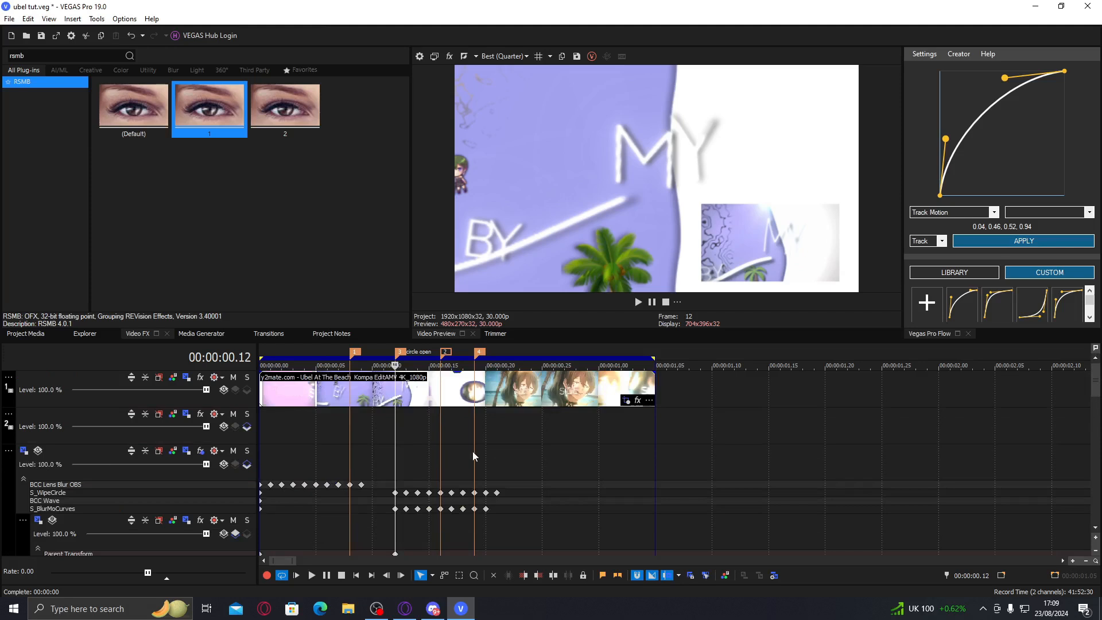
click(3, 56)
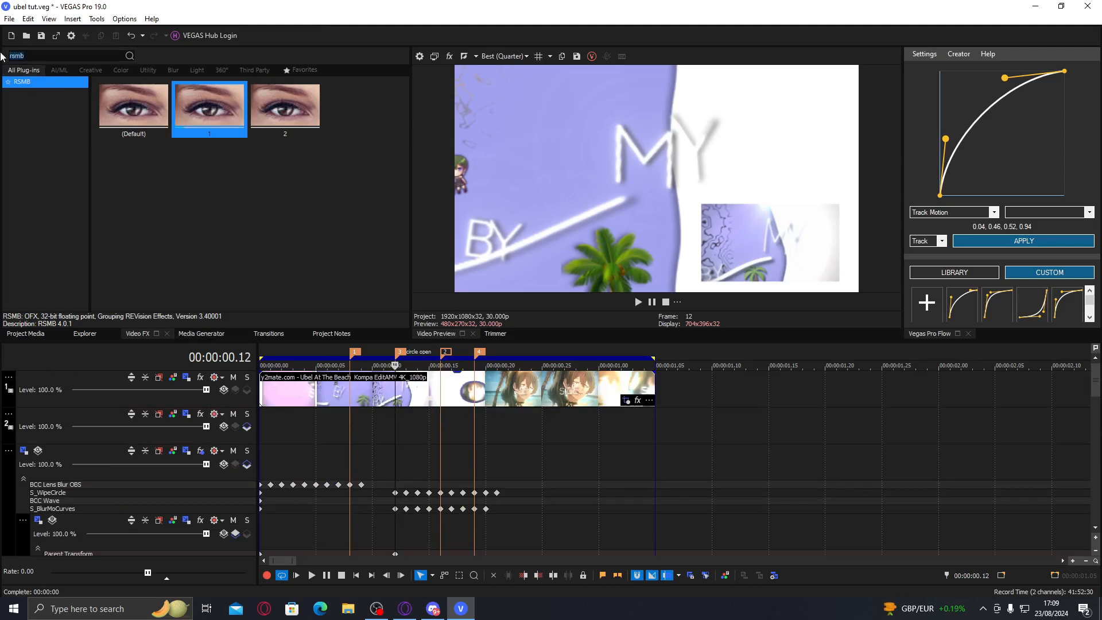
text(flare)
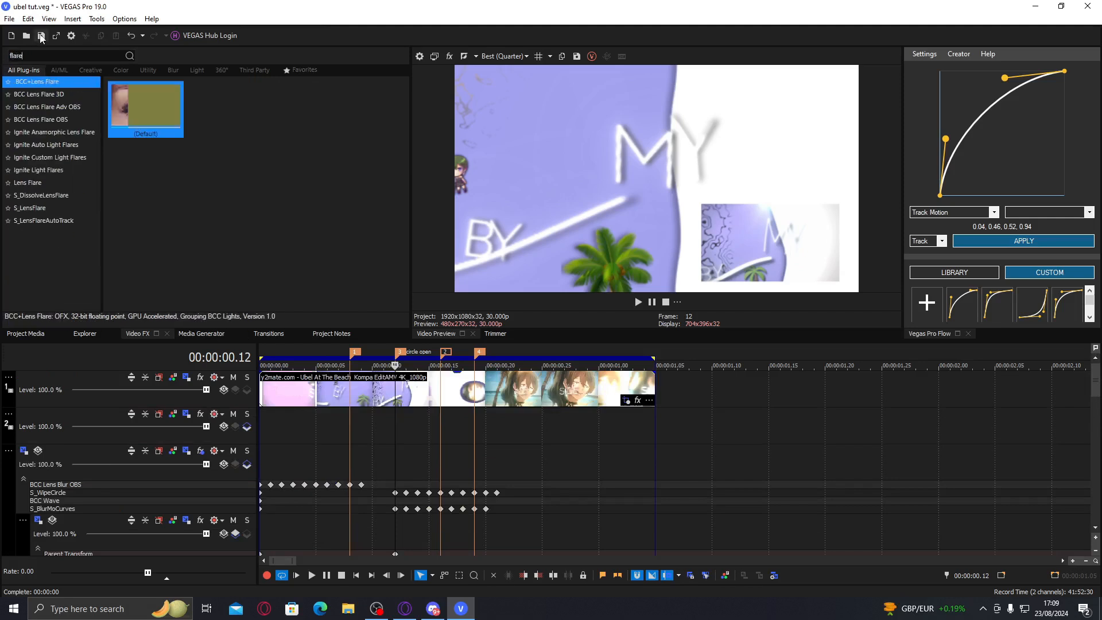
click(57, 208)
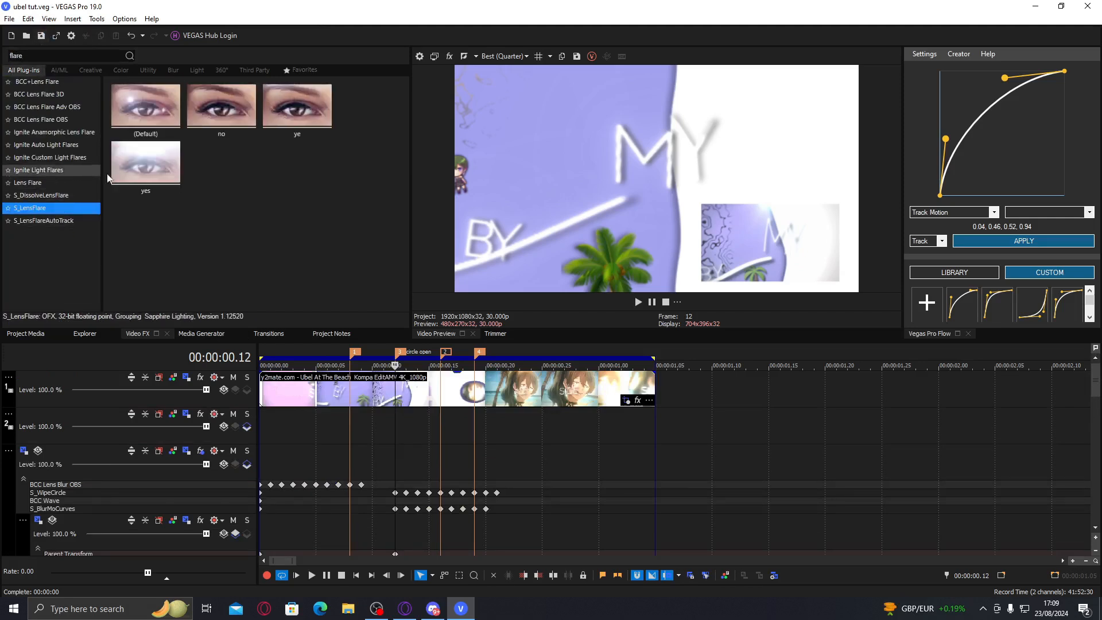
drag(154, 162, 101, 451)
click(228, 42)
click(228, 41)
click(33, 41)
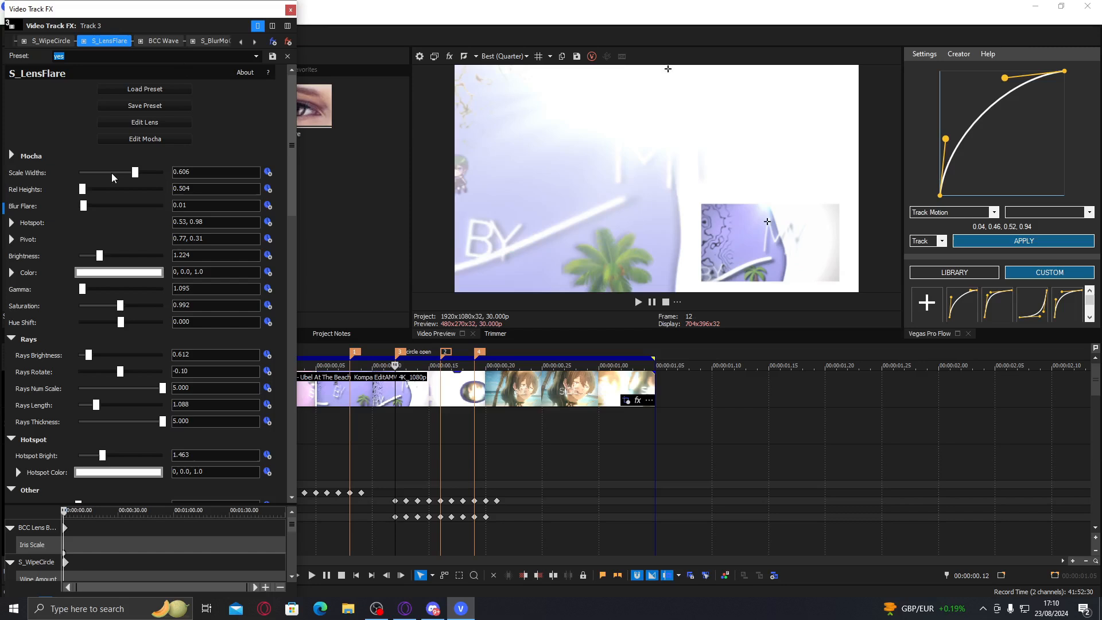
- Set the S_LensFlare Brightness to 0 and animate it up to 0.476 at frame 12
click(81, 256)
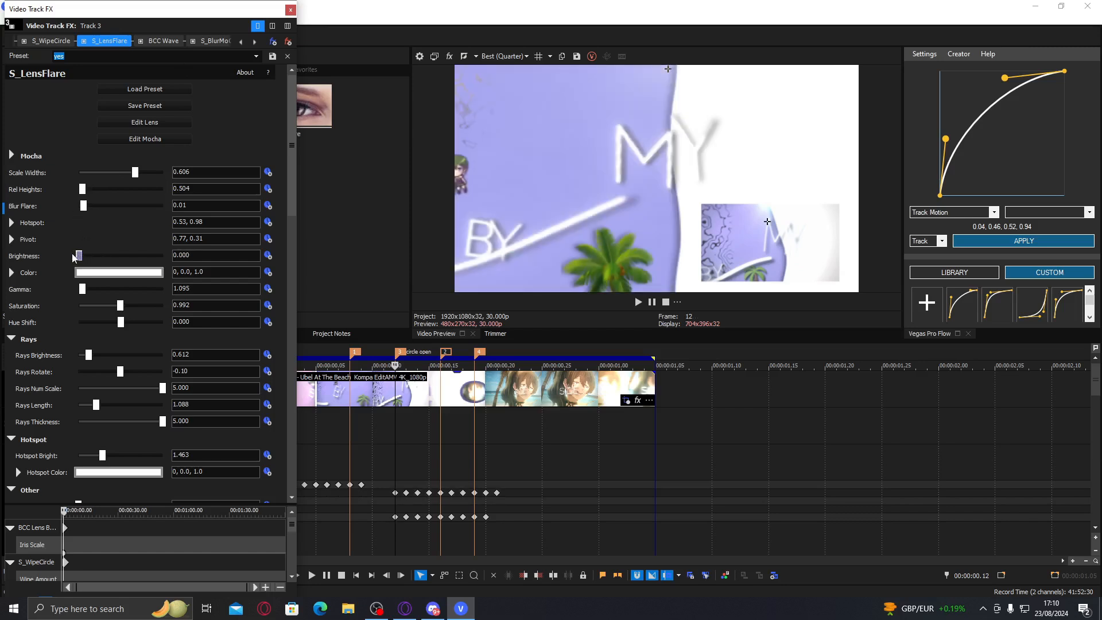
click(352, 453)
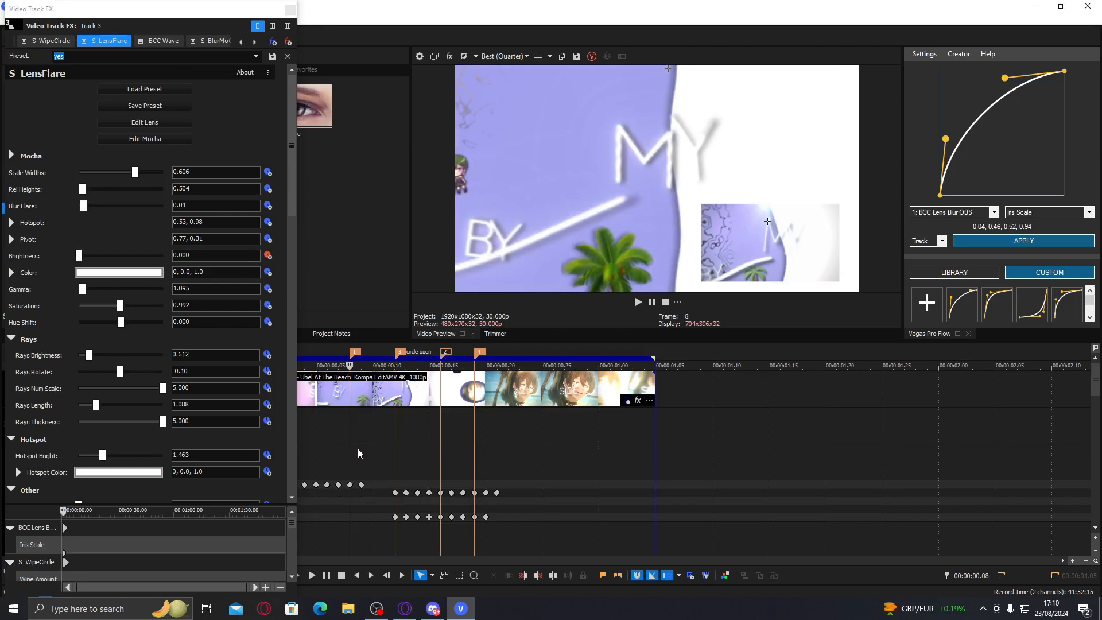
drag(349, 443, 395, 450)
drag(79, 256, 86, 259)
- Key the S_LensFlare Brightness back to 0 after the circle opening and move that keyframe to frame 19 at marker 4
click(429, 446)
click(440, 446)
click(456, 446)
click(476, 449)
click(464, 436)
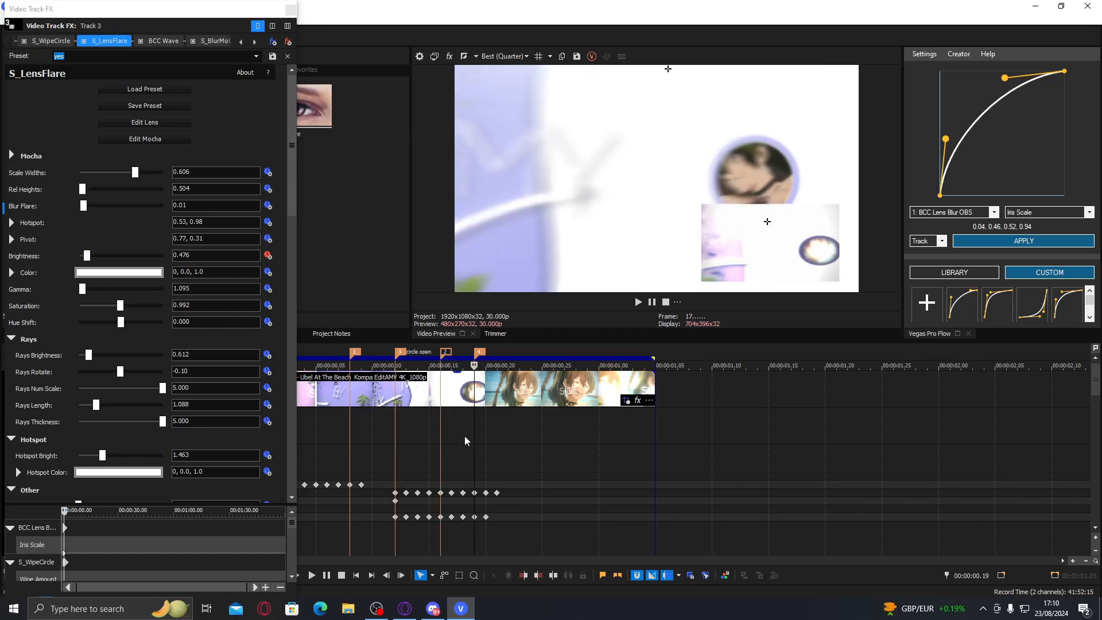
click(440, 446)
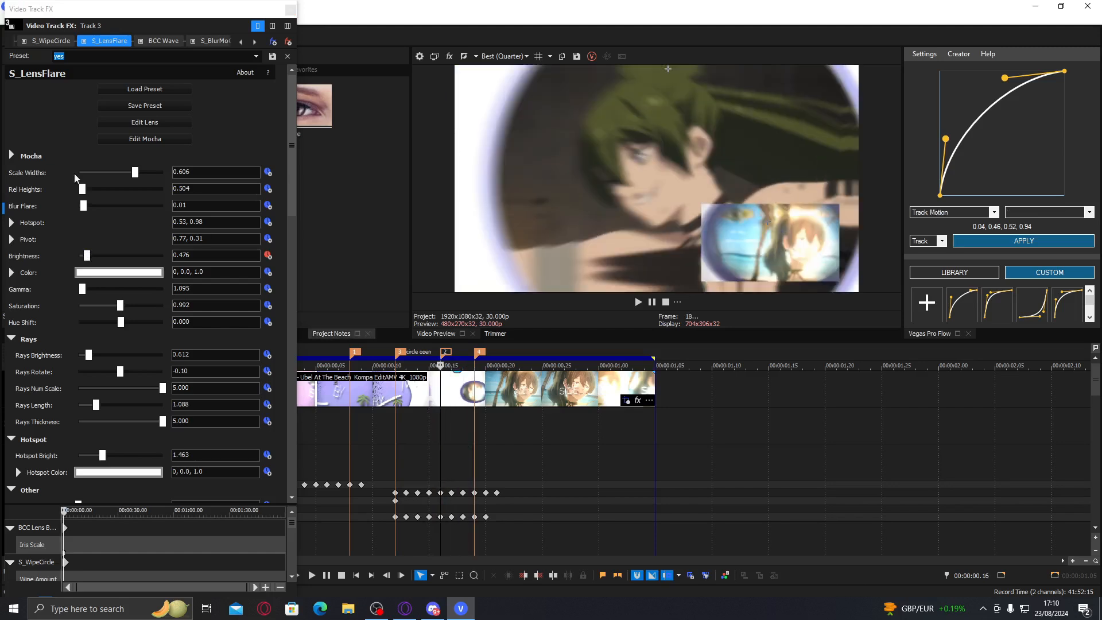
drag(86, 256, 76, 260)
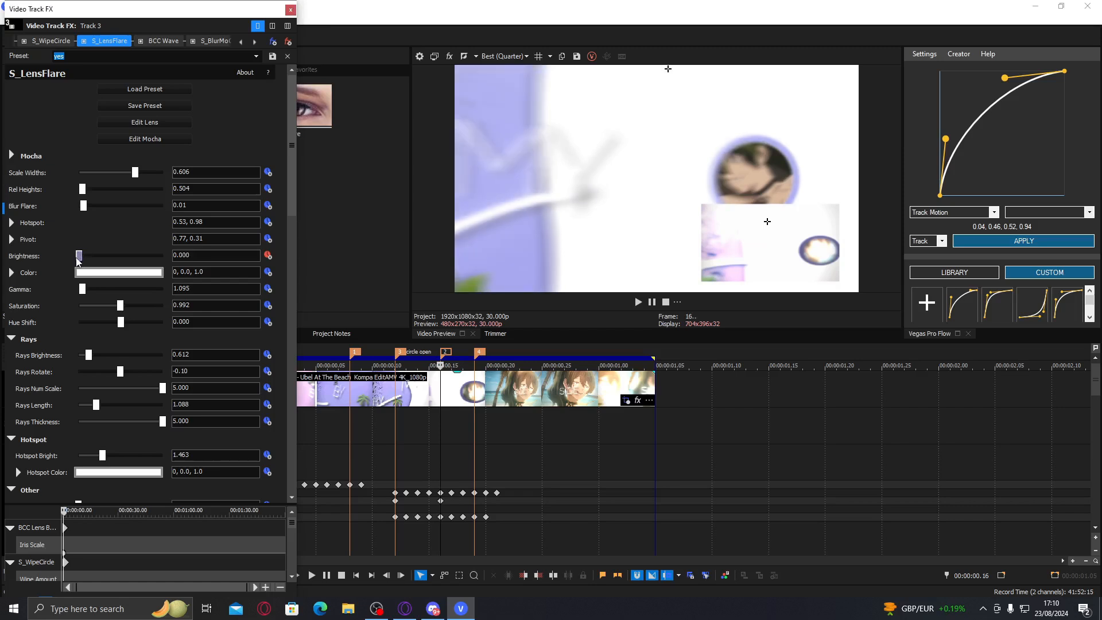
drag(440, 500, 463, 500)
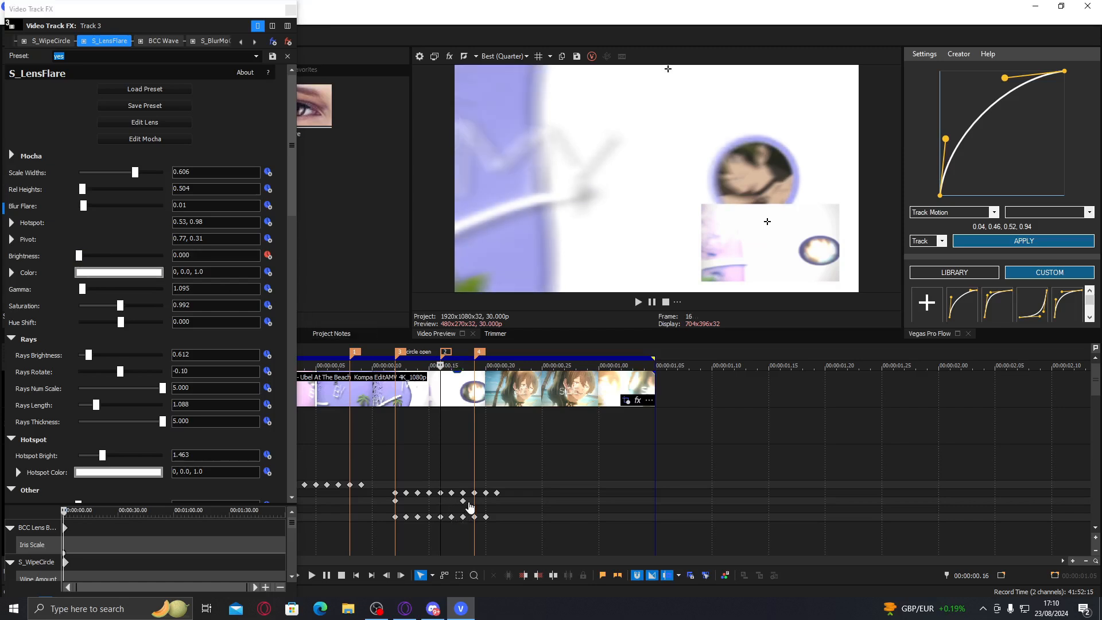
- Key the S_LensFlare Brightness at 0 on frame 5, set Rays Brightness to 1.000 and close the track effects window
click(329, 497)
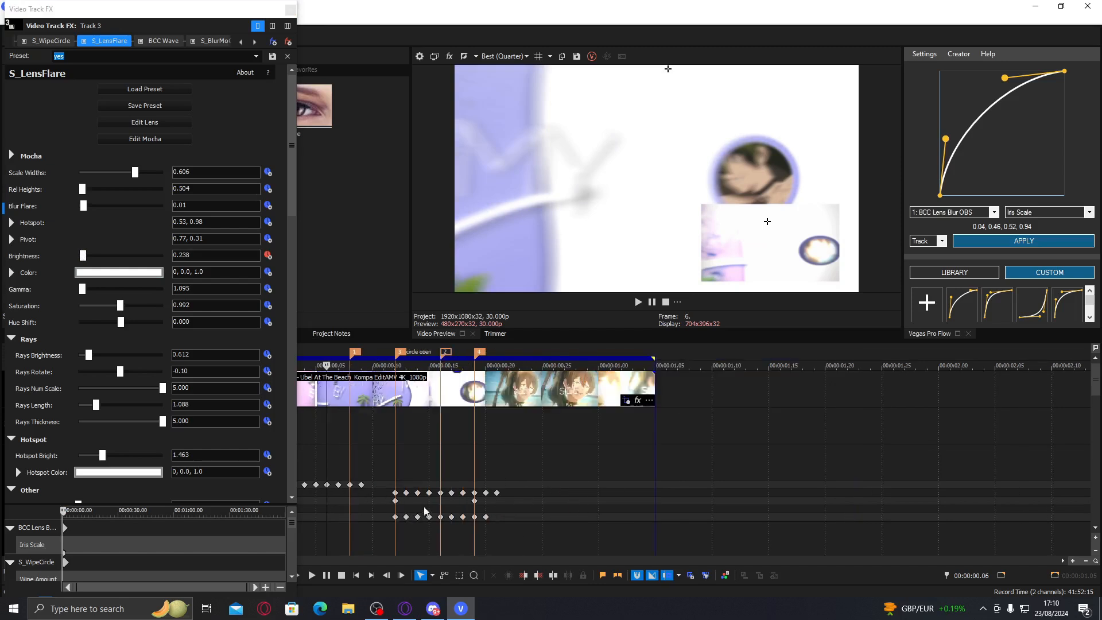
click(305, 499)
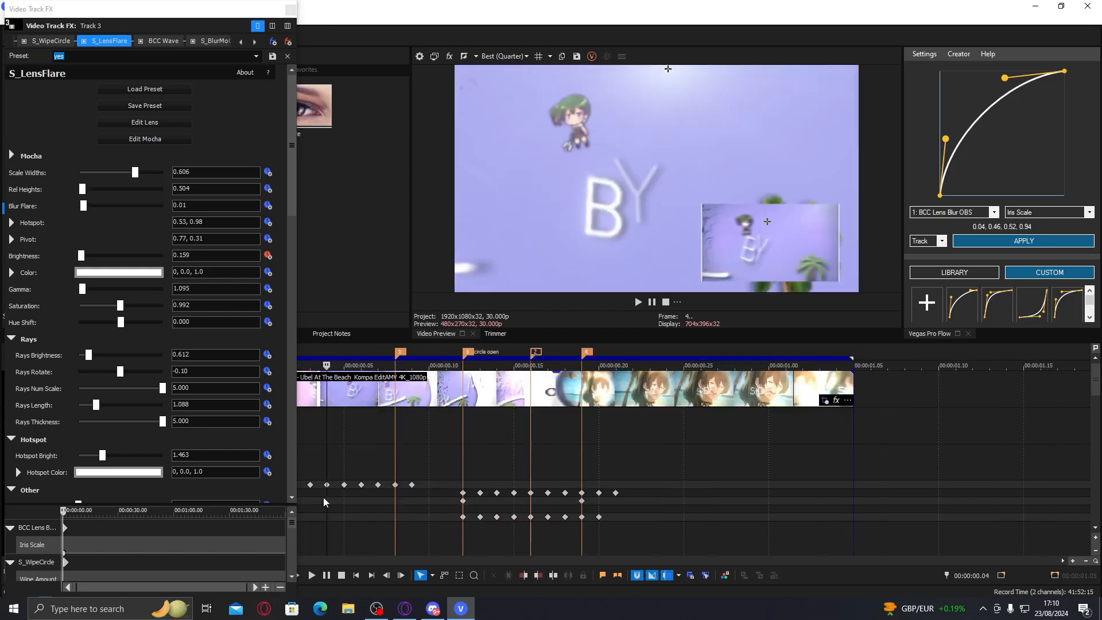
click(316, 498)
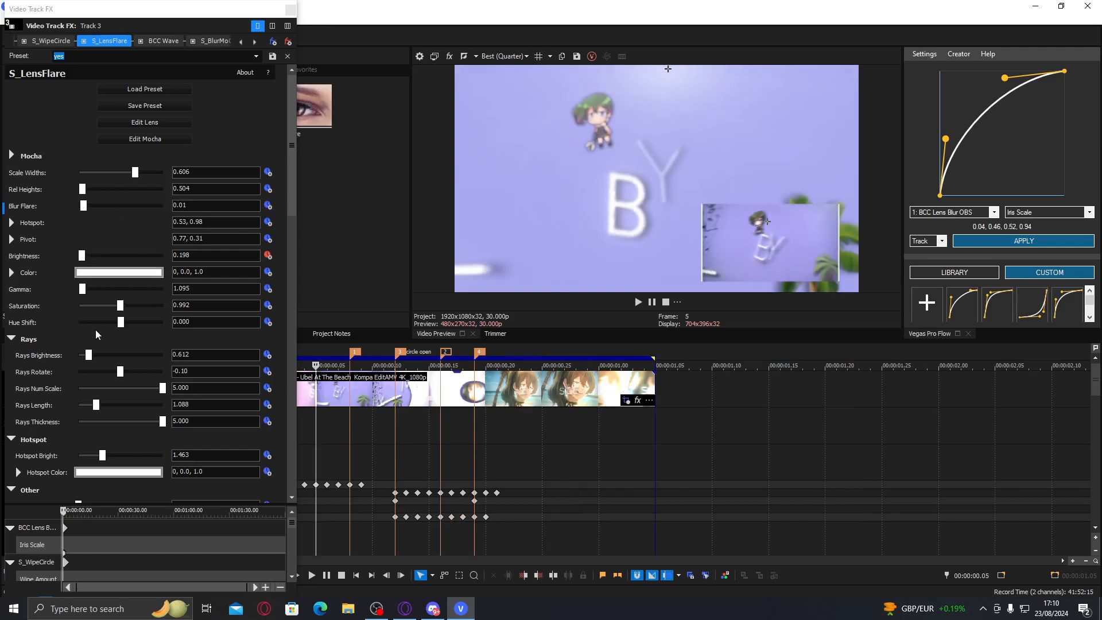
drag(92, 355, 53, 356)
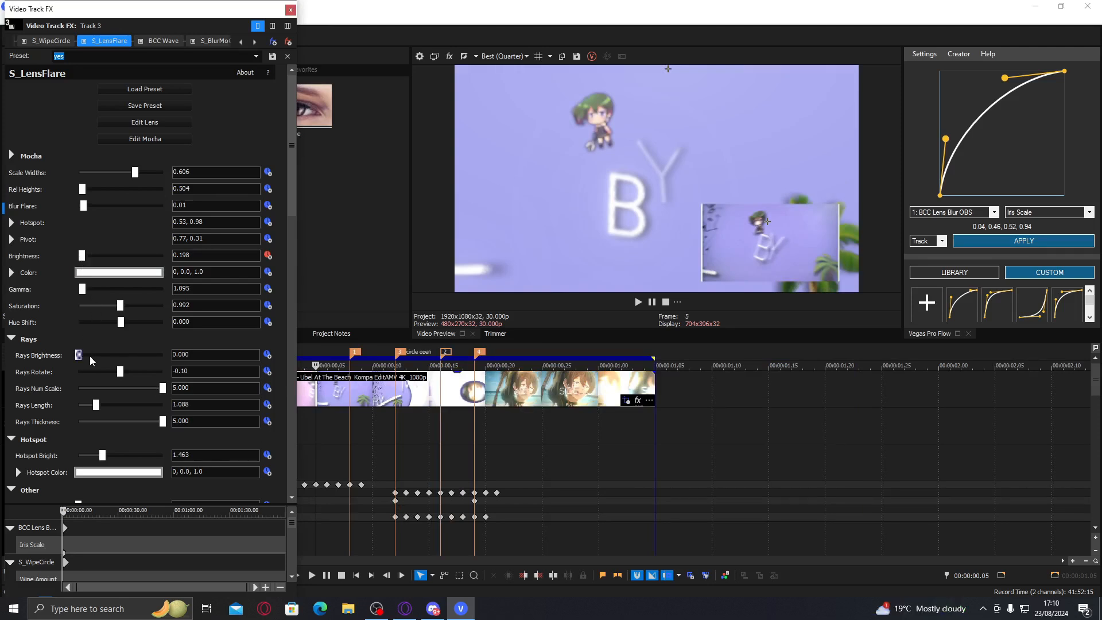
key(ctrl+z)
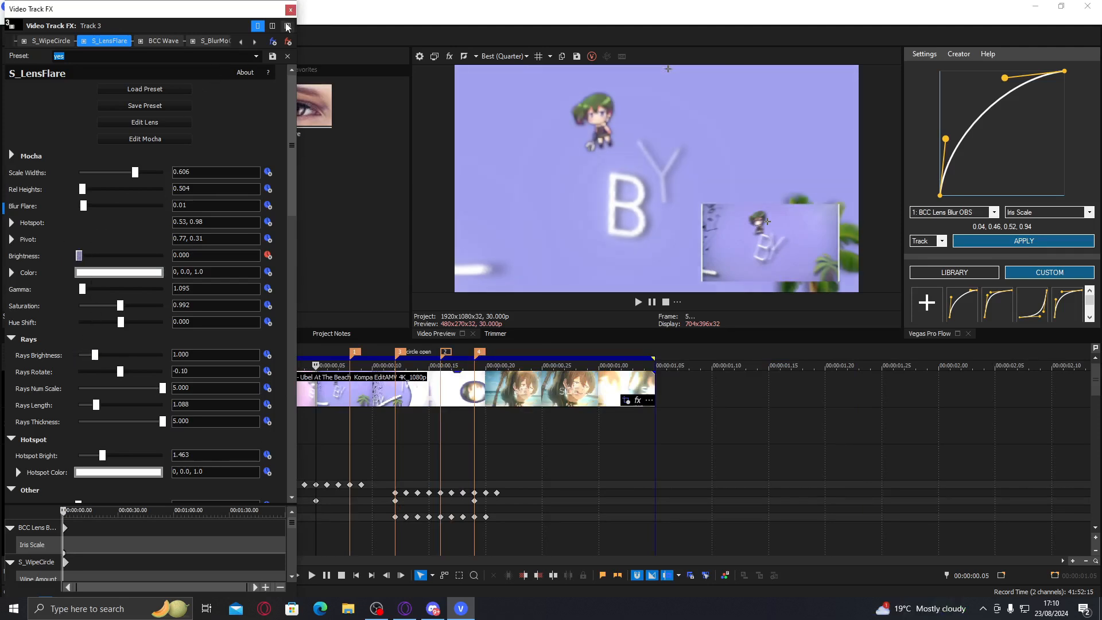
click(291, 9)
- Shape the easing curve to 0.06, 0.74, 0.77, 0.99 for the S_LensFlare Brightness between frames 5 and 12
click(370, 500)
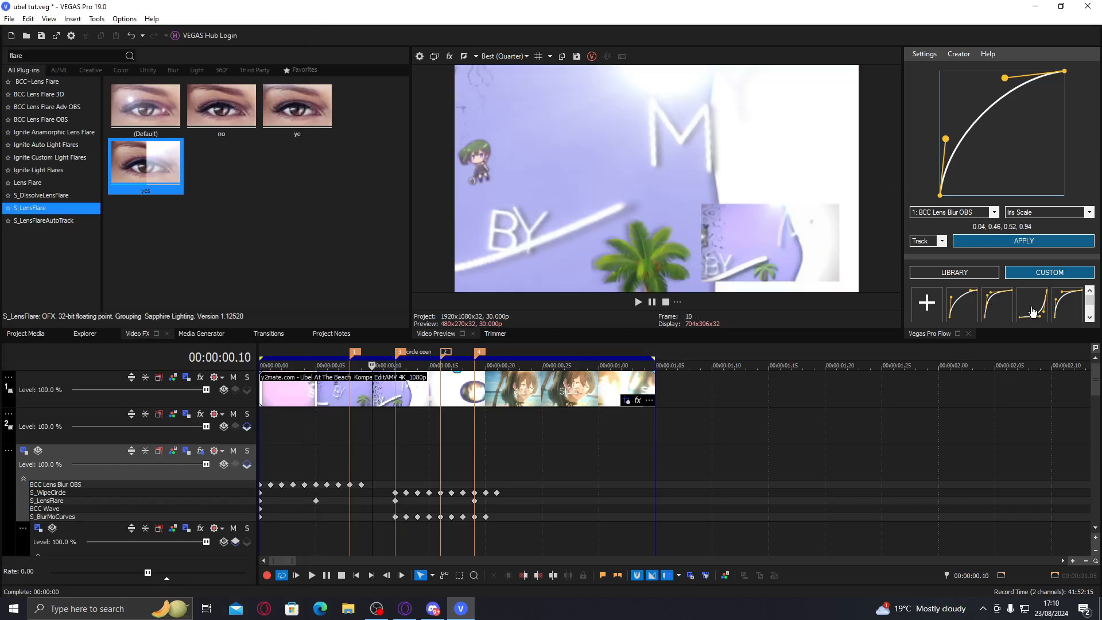
click(1025, 310)
drag(1033, 196, 995, 195)
drag(1050, 170, 1011, 72)
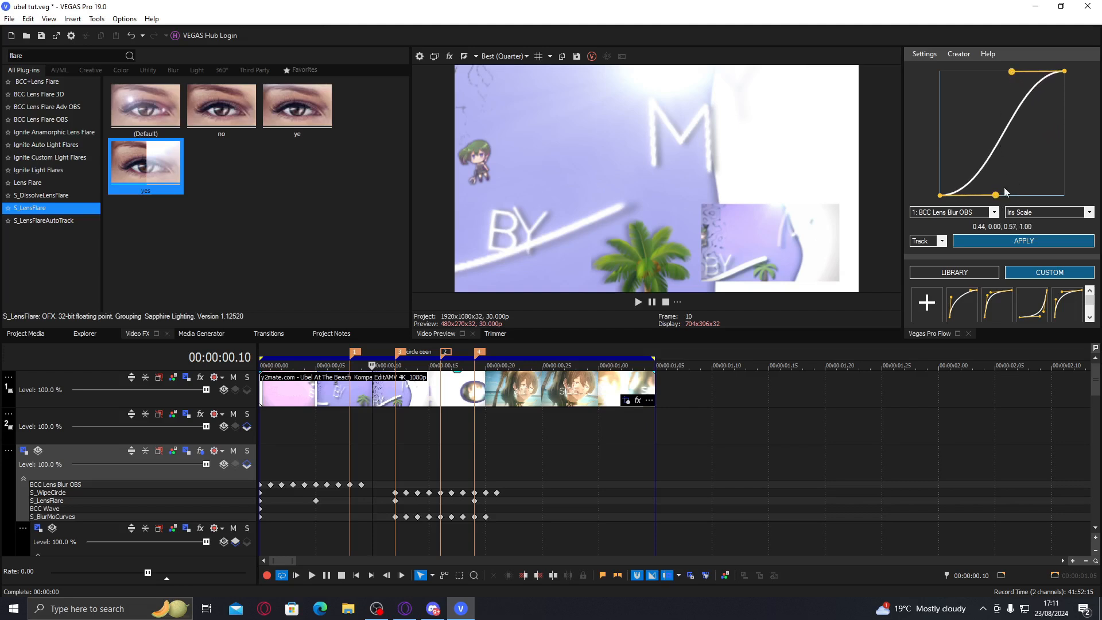
drag(996, 196, 1011, 193)
click(981, 212)
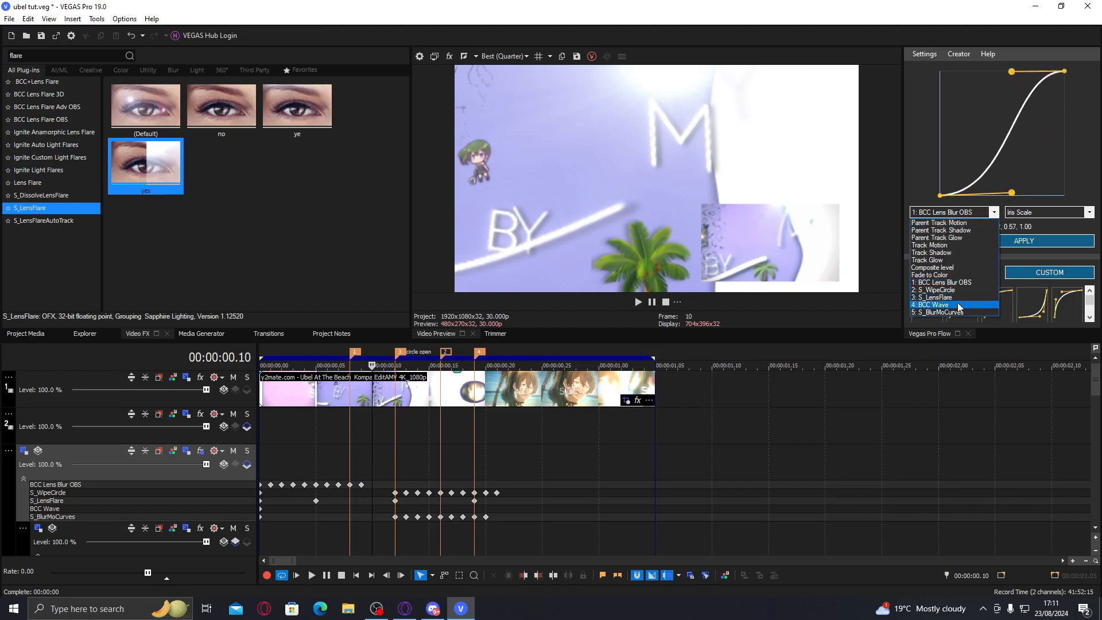
click(954, 297)
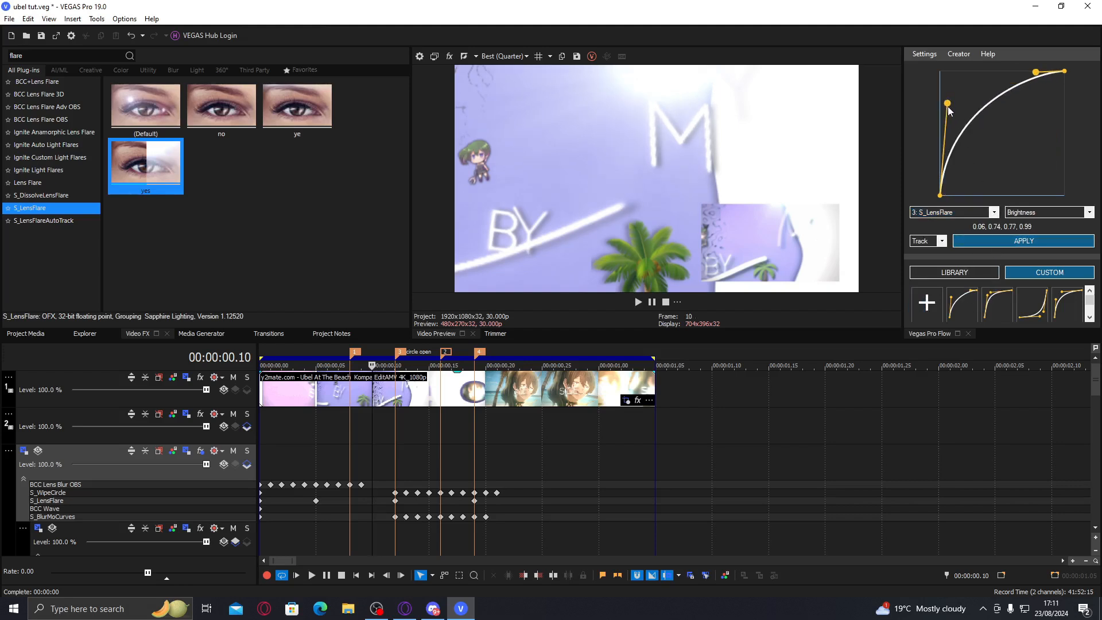
- Reshape the easing curve to 0.14, 0.02, 0.13, 0.98 and apply it to the lens flare's Brightness between frames 12 and 19
drag(947, 105, 957, 193)
drag(1038, 76, 959, 79)
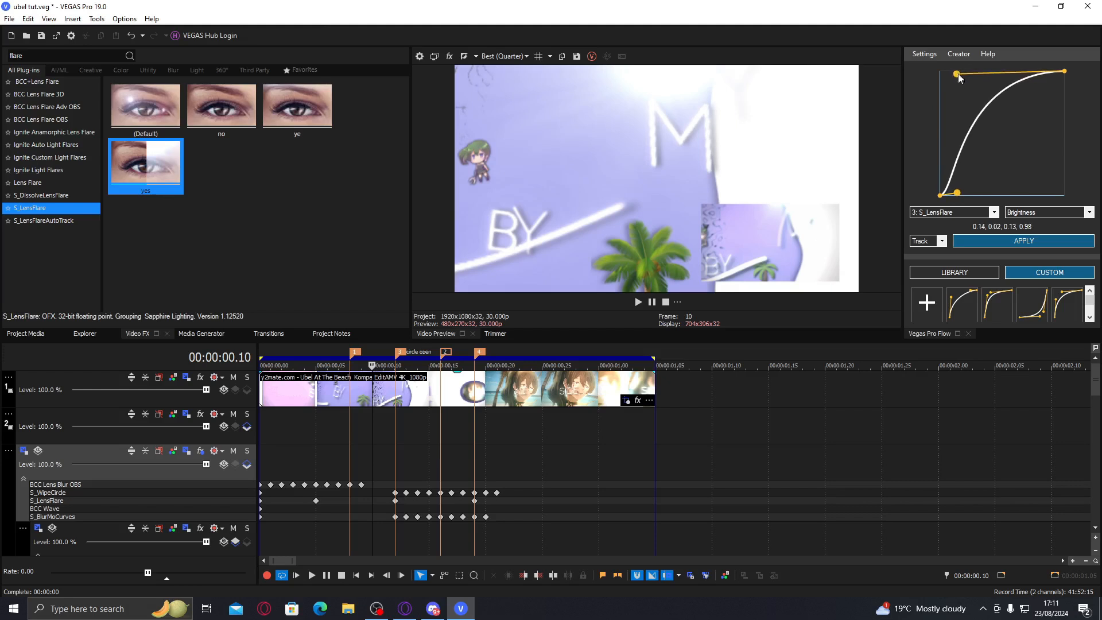
click(426, 505)
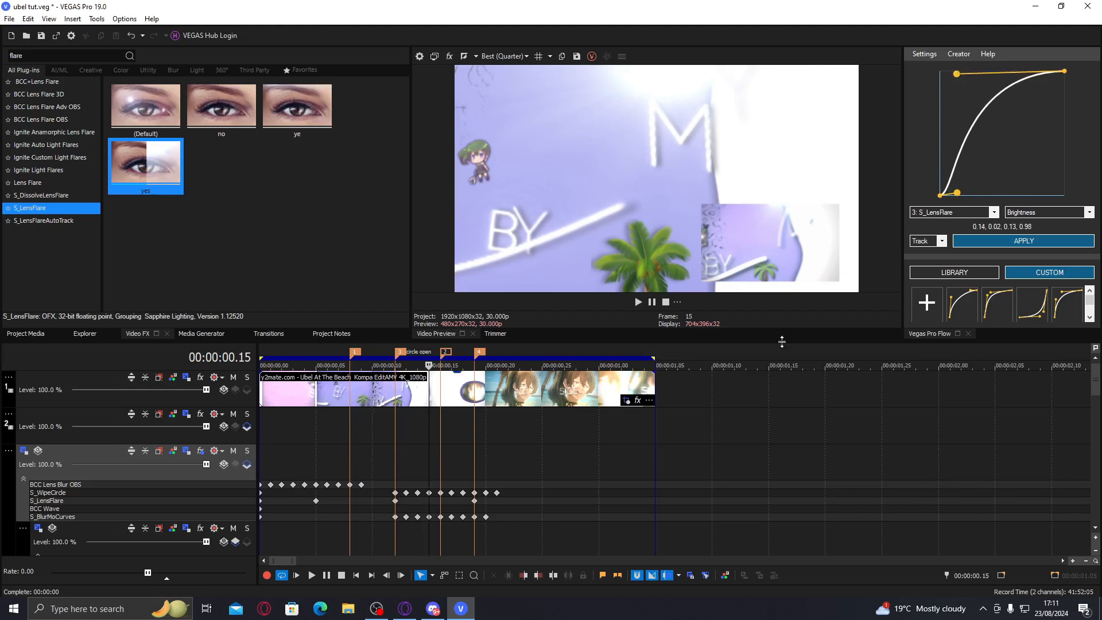
click(978, 241)
key(Right)
key(Right)
key(Right)
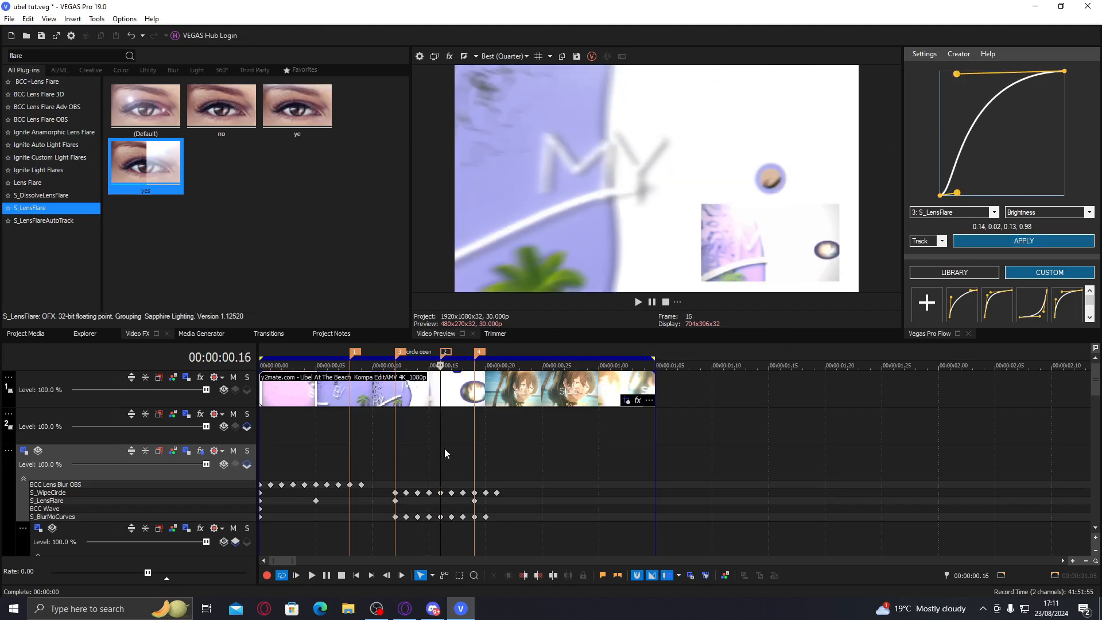
- Add S_WarpBubble with the mo preset to track 3 and place it ahead of BCC Lens Blur OBS in the chain
click(315, 440)
drag(26, 55, 1, 60)
text(war)
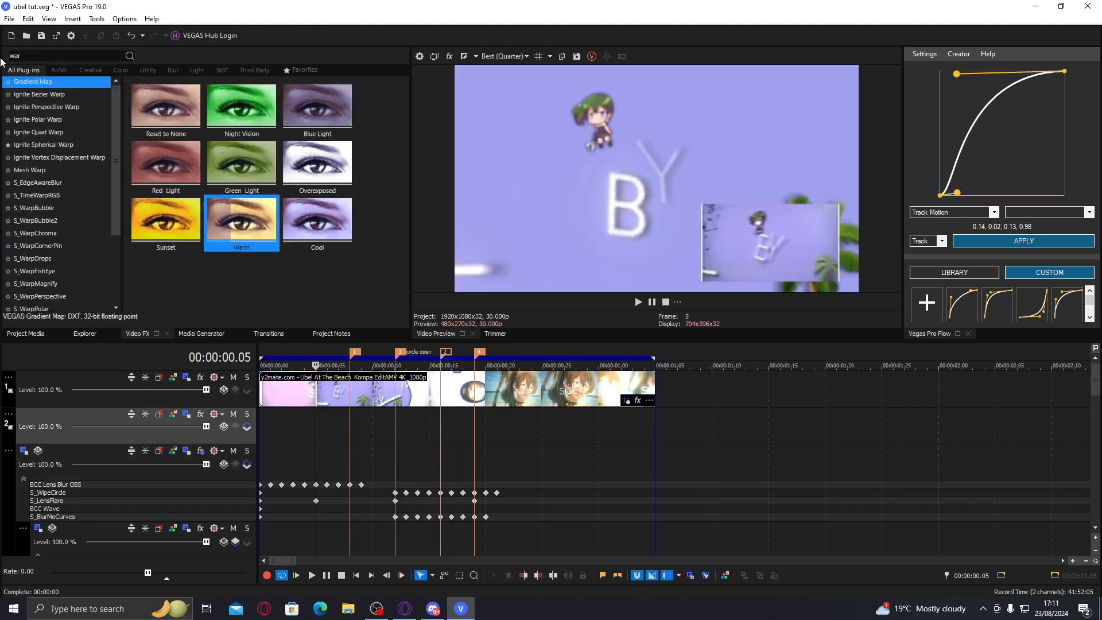
text(pbub)
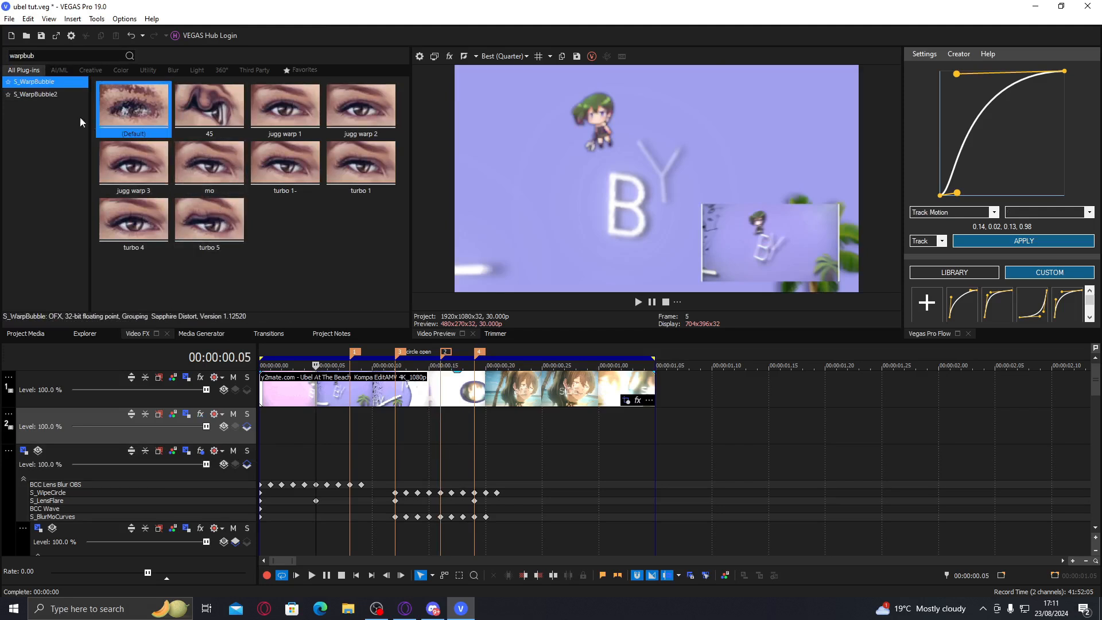
drag(206, 171, 163, 458)
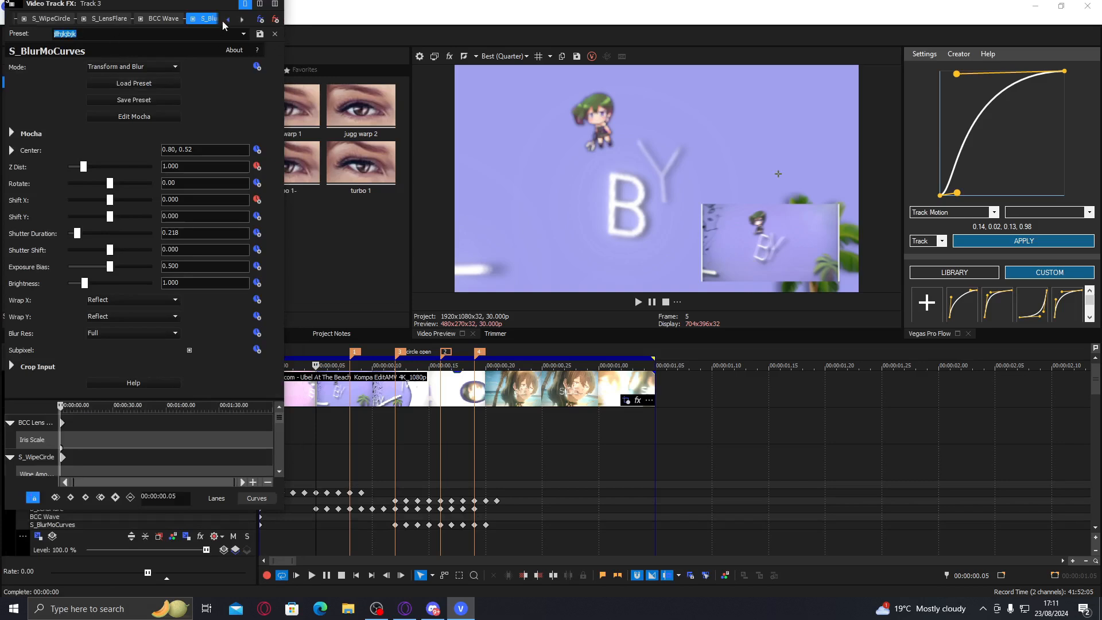
click(55, 19)
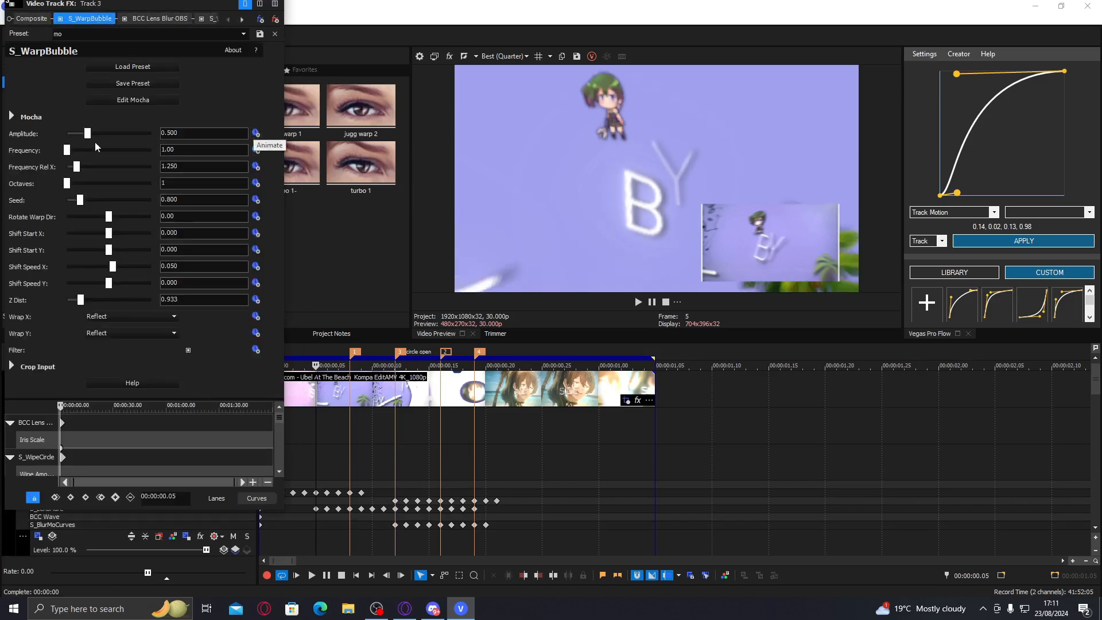
- Set the S_WarpBubble Frequency to 2.00 and Shift Speed X to 0, and animate its Amplitude down to 0 at frame 12
drag(70, 150, 70, 150)
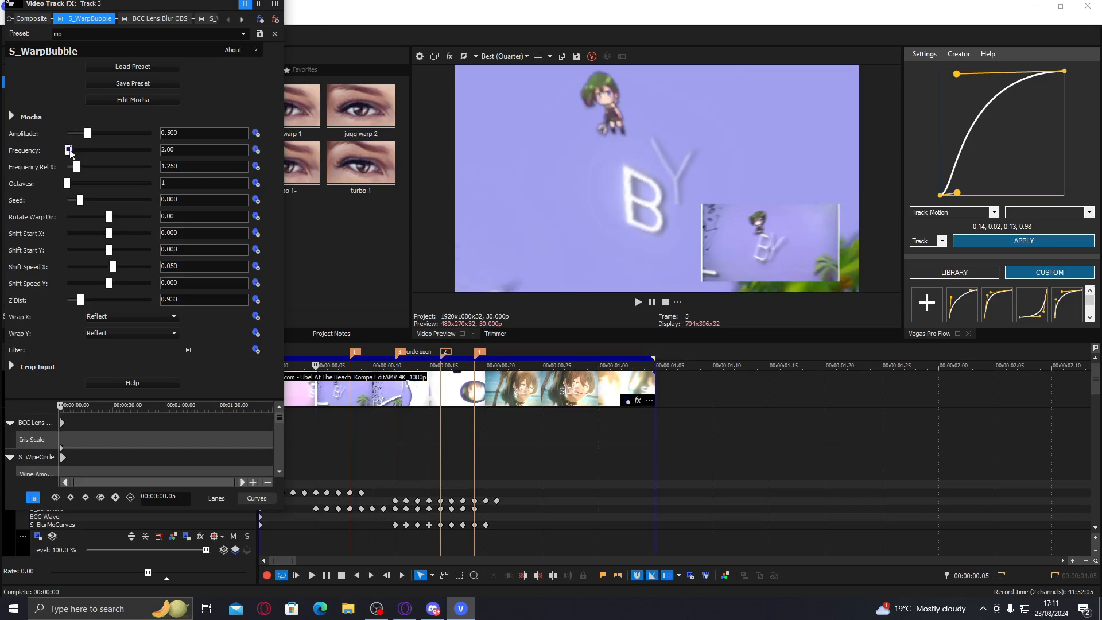
click(341, 484)
click(358, 473)
double_click(115, 265)
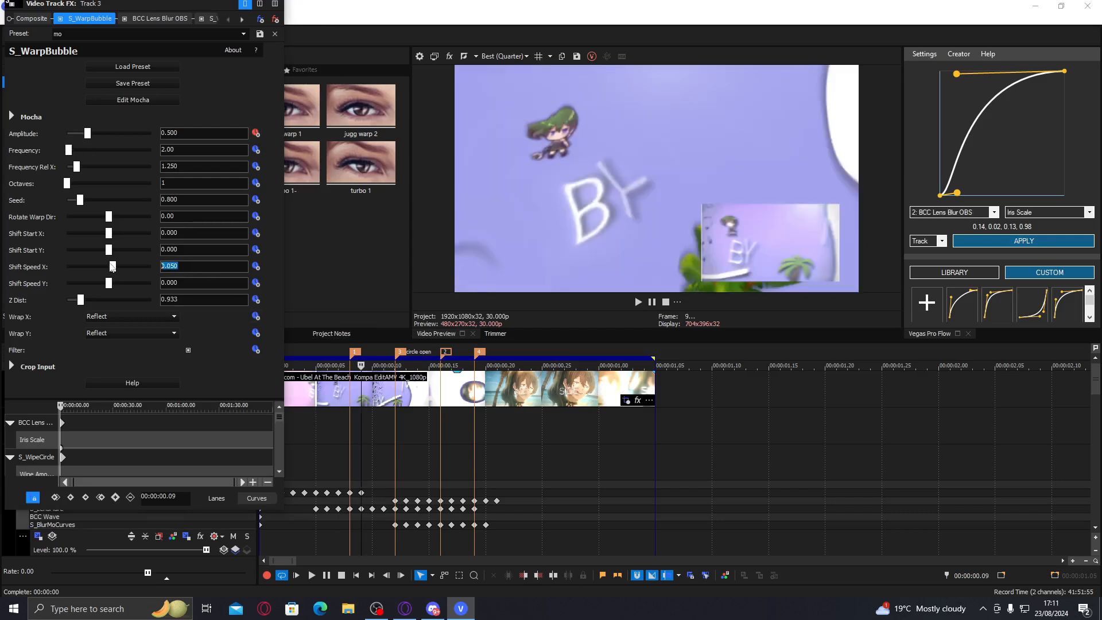
drag(87, 133, 15, 143)
drag(362, 485, 395, 485)
- Reshape the easing curve to 0.03, 0.34, 0.46, 0.96, apply it to the S_WarpBubble Amplitude and close the effects window
click(307, 483)
drag(957, 192, 944, 153)
drag(958, 79, 998, 76)
click(972, 212)
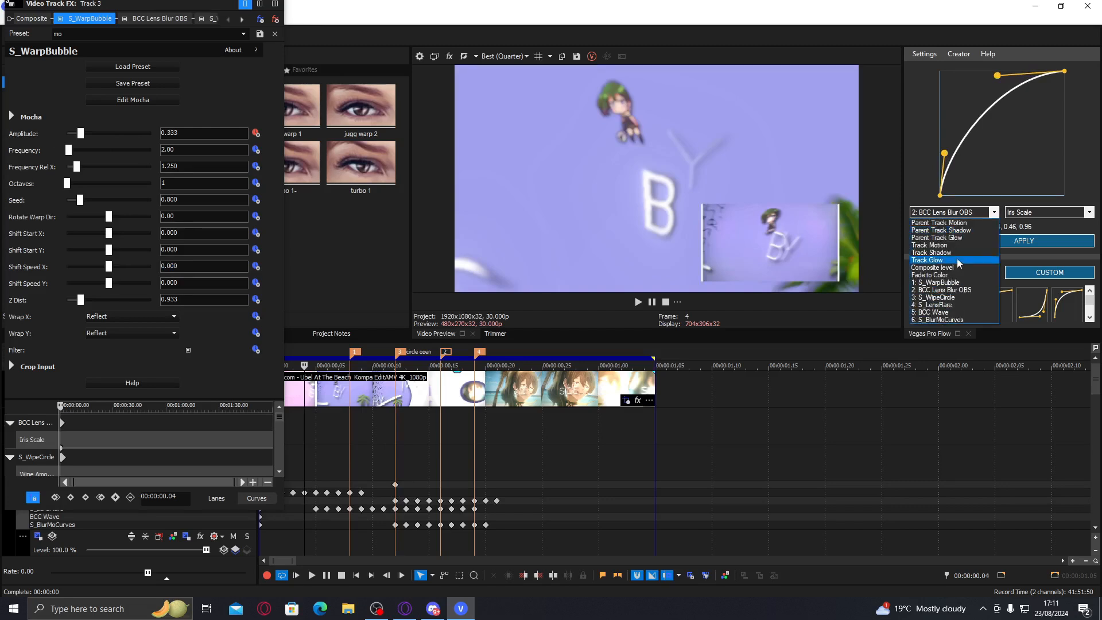
click(949, 319)
click(949, 212)
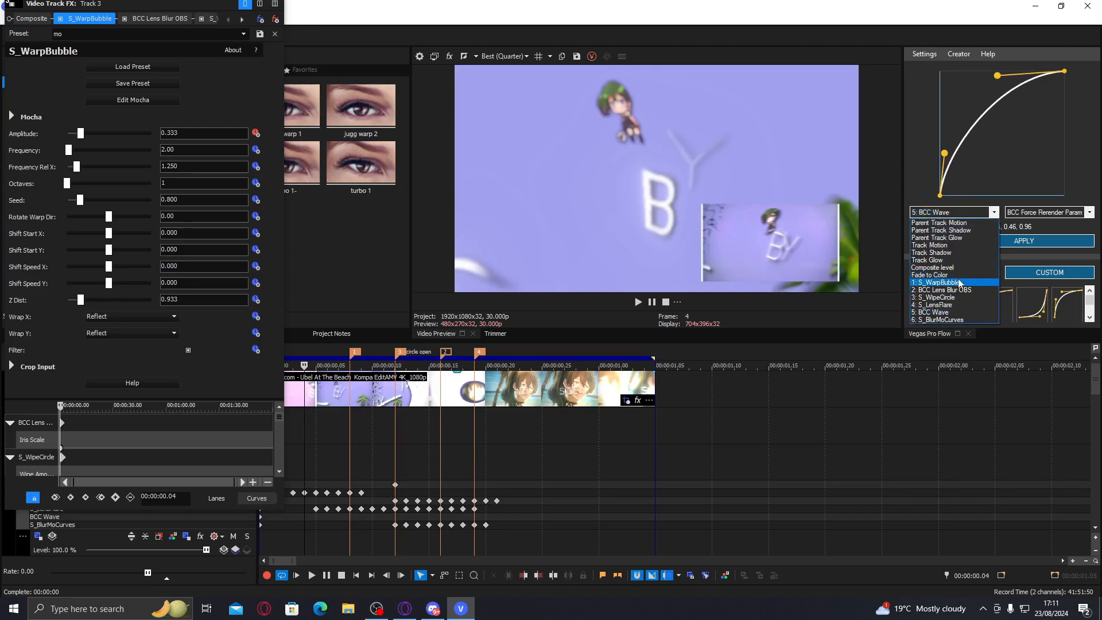
click(957, 281)
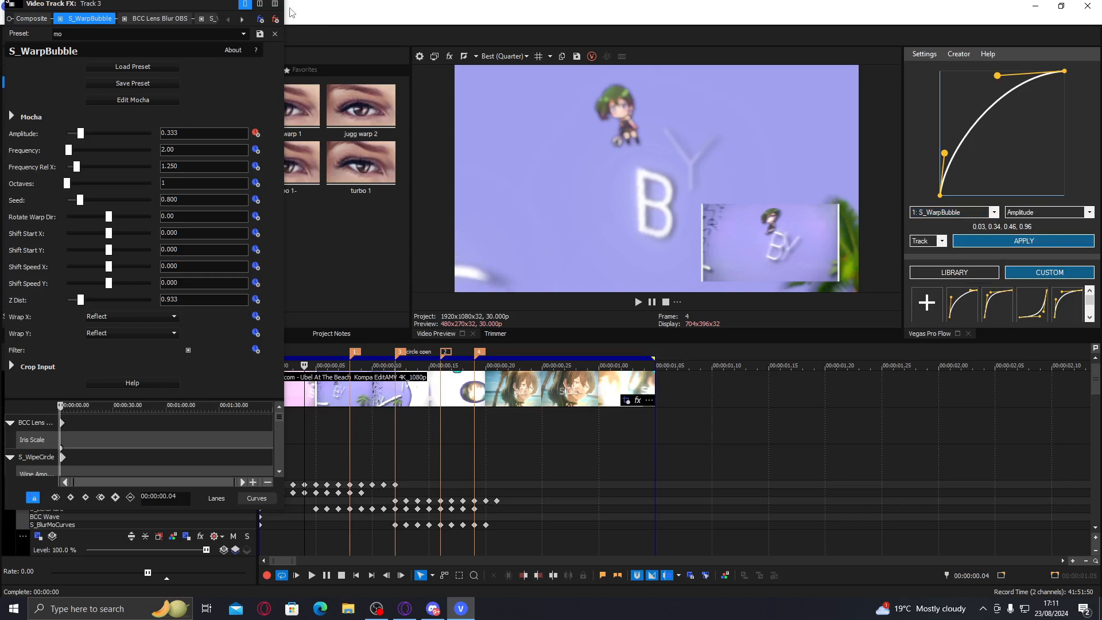
drag(284, 10, 275, 10)
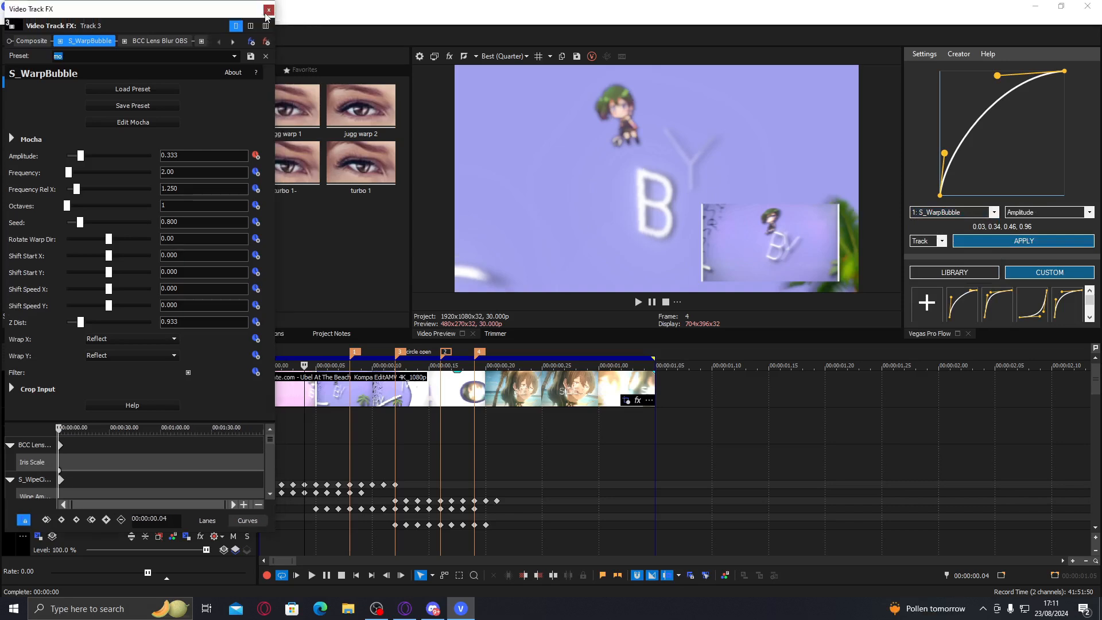
click(265, 12)
- Examine the eased warp and lens flare in the preview from frame 6 to frame 15
click(326, 467)
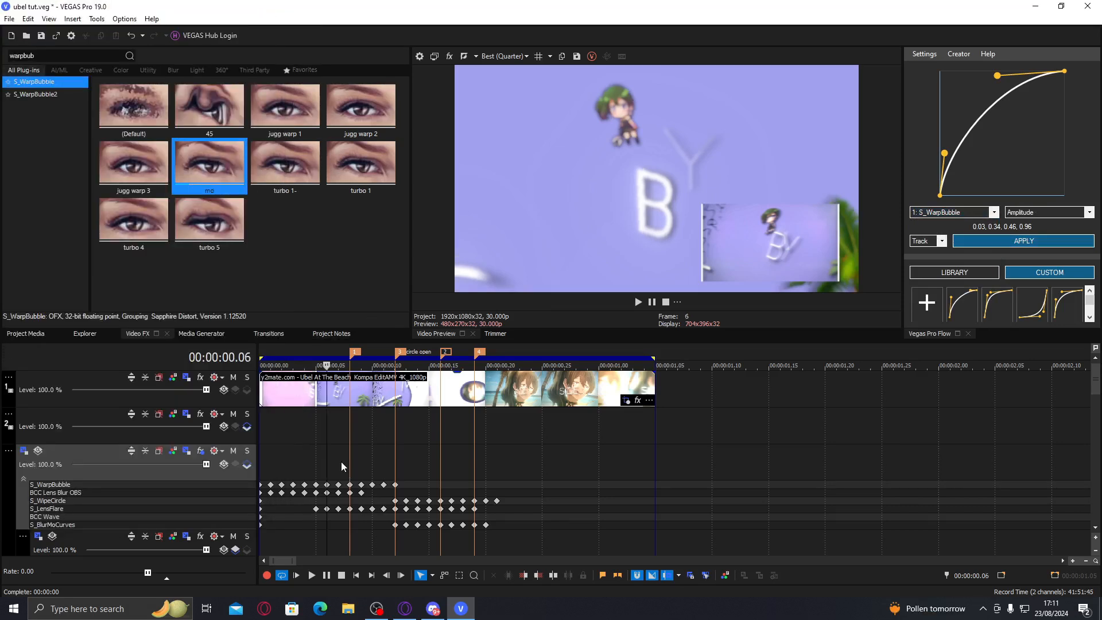
click(341, 461)
click(362, 459)
click(374, 459)
click(406, 457)
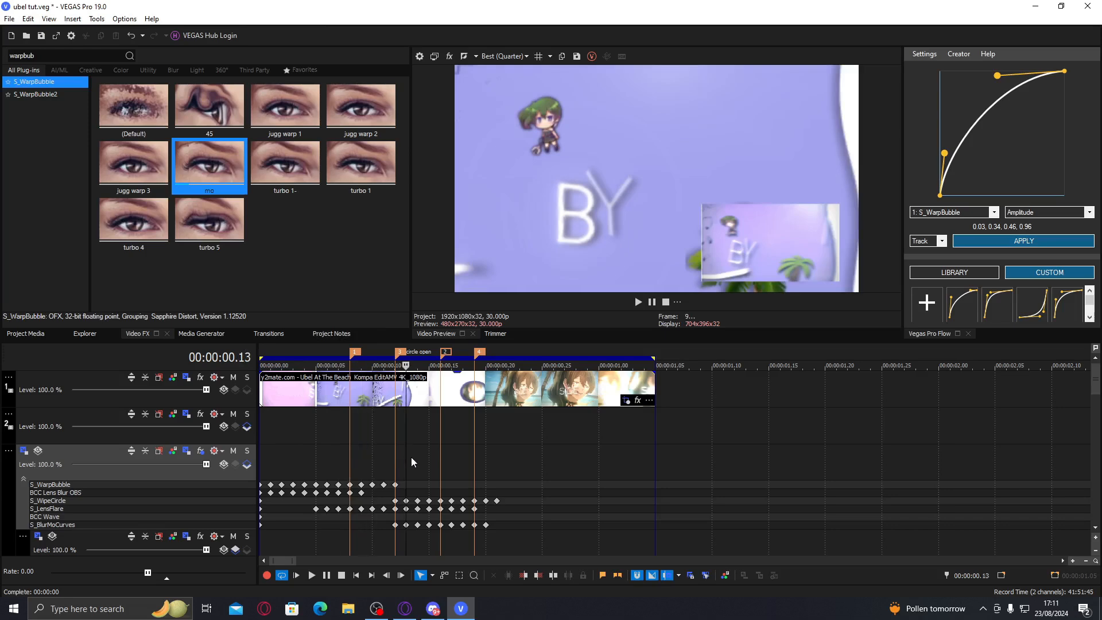
click(417, 456)
click(429, 456)
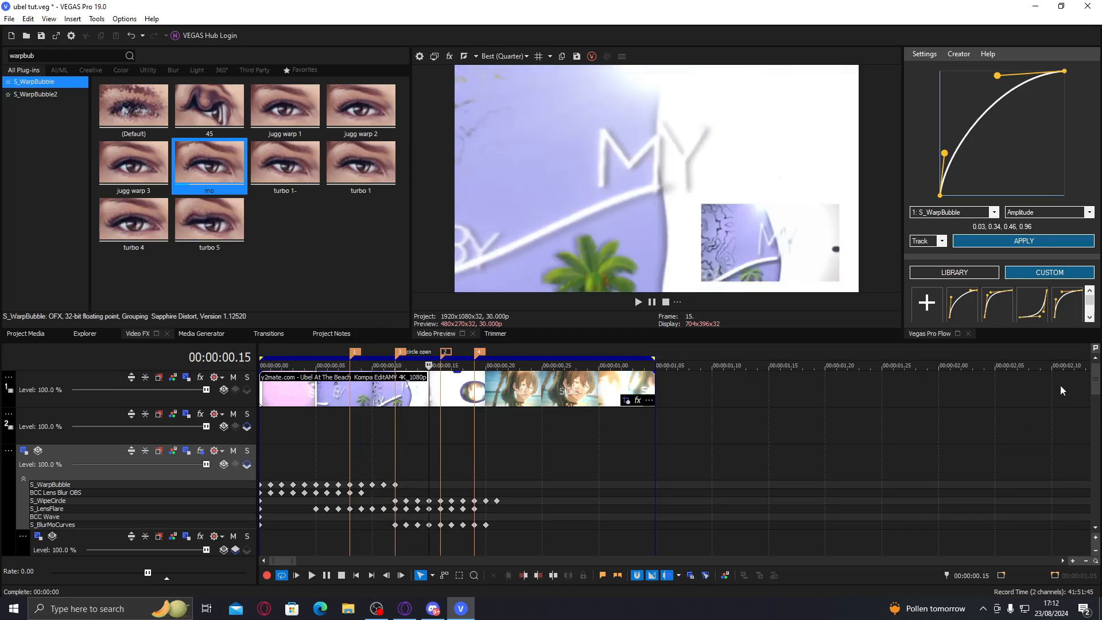
- Delete the in-between Wipe Amount keyframes of the second S_WipePlasma on track 15's VEGAS Solid Color 5, keeping only the first and last
drag(1096, 392, 1100, 485)
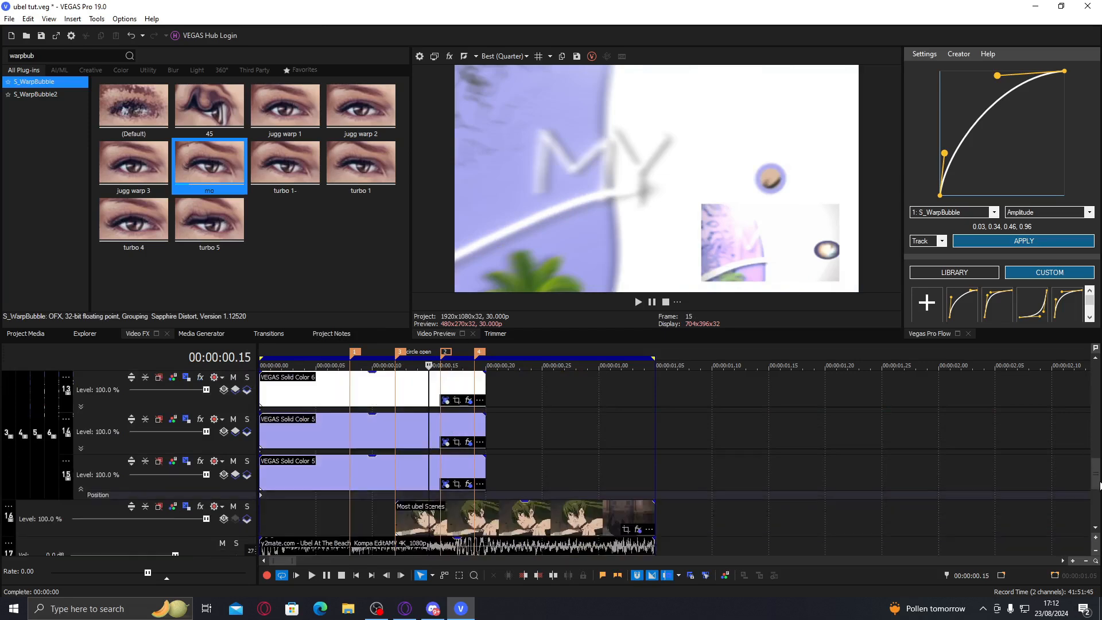
click(469, 484)
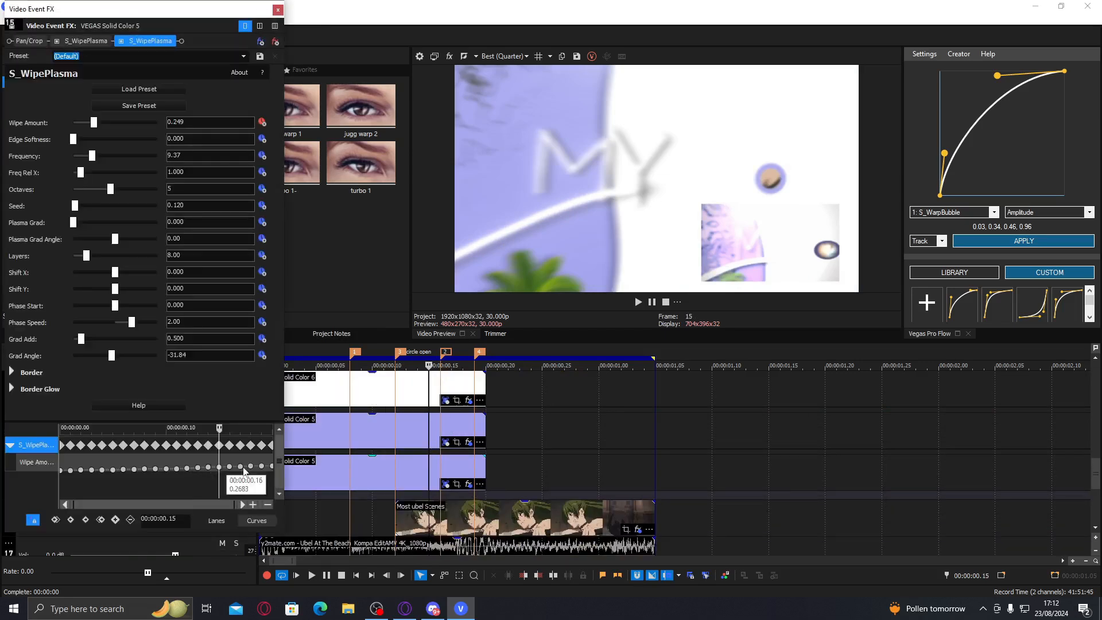
click(262, 466)
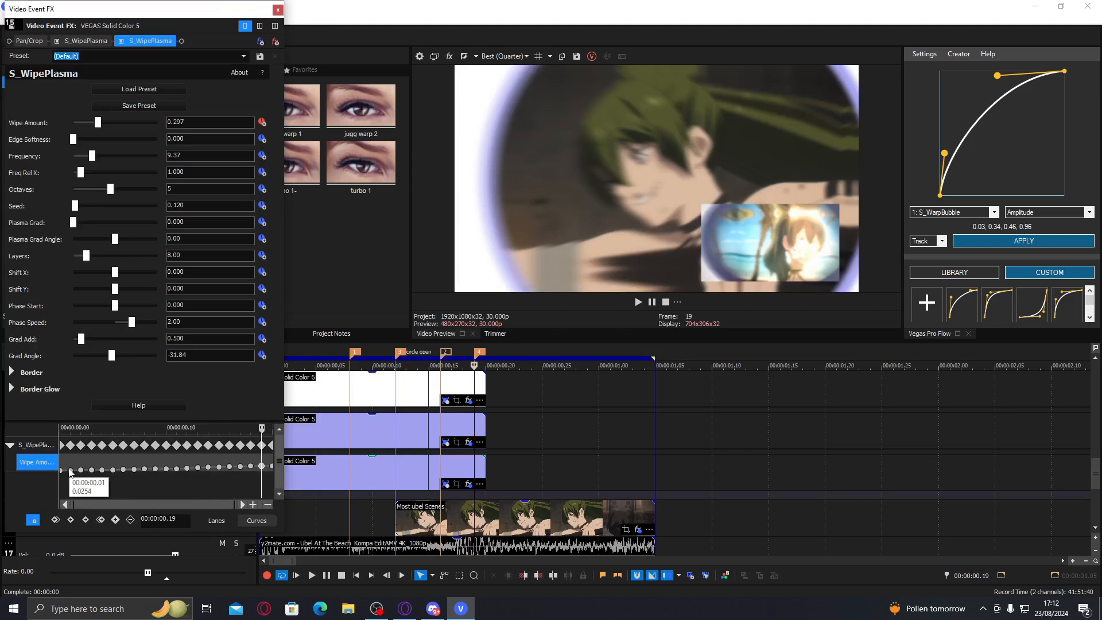
shift+click(70, 470)
key(Delete)
click(319, 474)
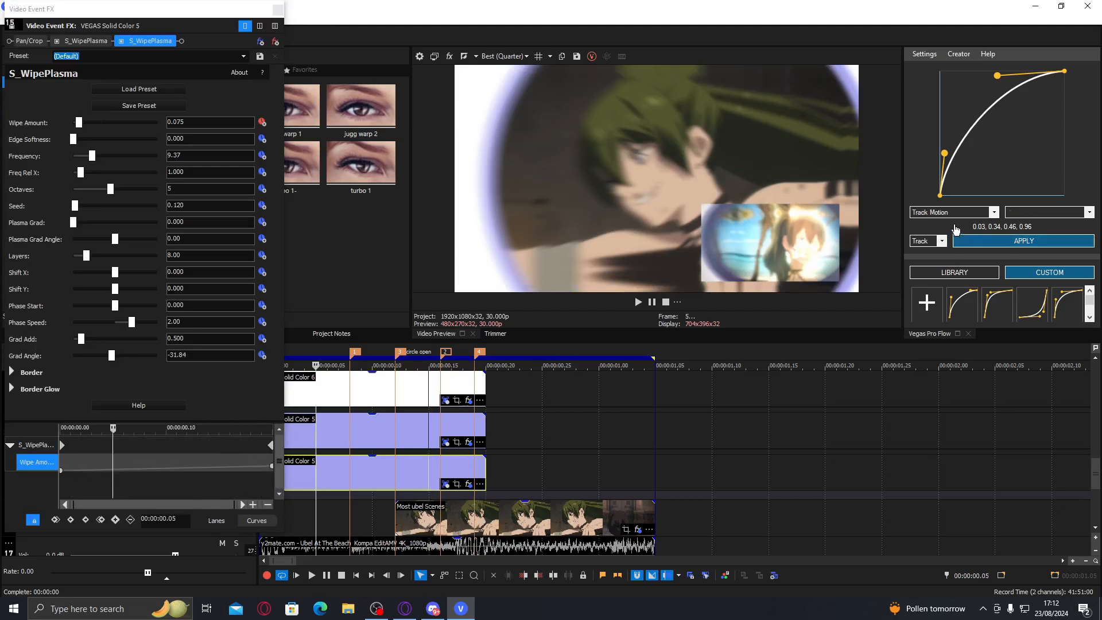
- Apply the 0.03, 0.34, 0.46, 0.96 easing curve to the second S_WipePlasma's Wipe Amount at event level and close the effects window
click(931, 241)
click(935, 251)
click(963, 242)
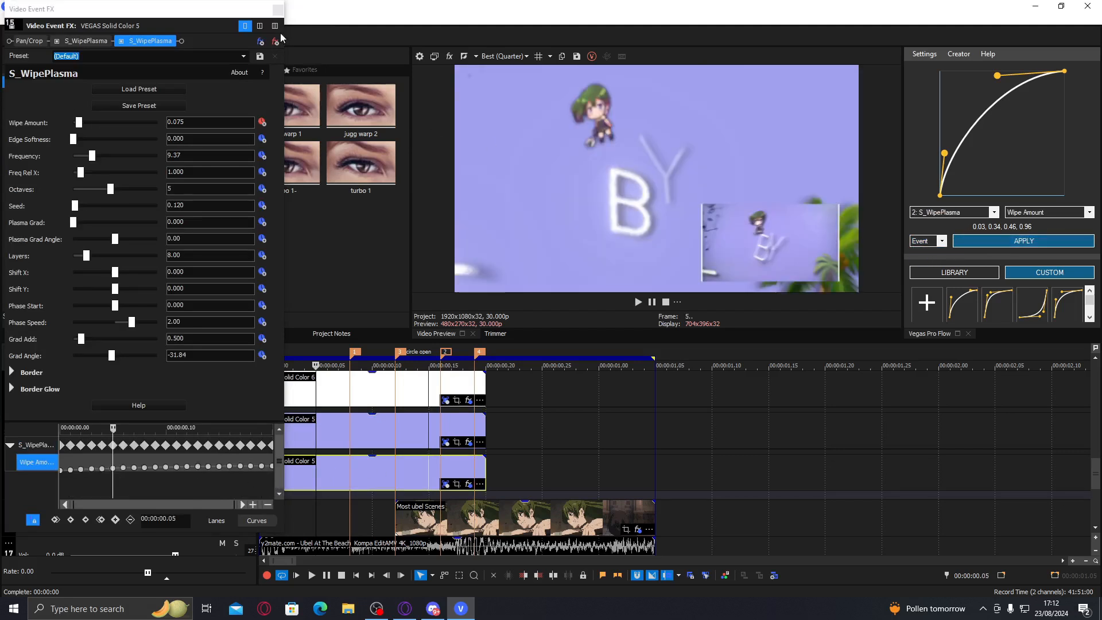
click(278, 10)
- Examine the eased plasma wipe in the preview from frame 7 to frame 16
click(340, 430)
click(361, 430)
click(381, 428)
click(397, 426)
click(414, 427)
click(425, 428)
click(444, 433)
click(374, 433)
- Place the playhead at frame 4 and select parent track 3, which holds the S_WarpBubble and BCC Lens Blur effects
drag(1093, 479, 1096, 373)
click(302, 440)
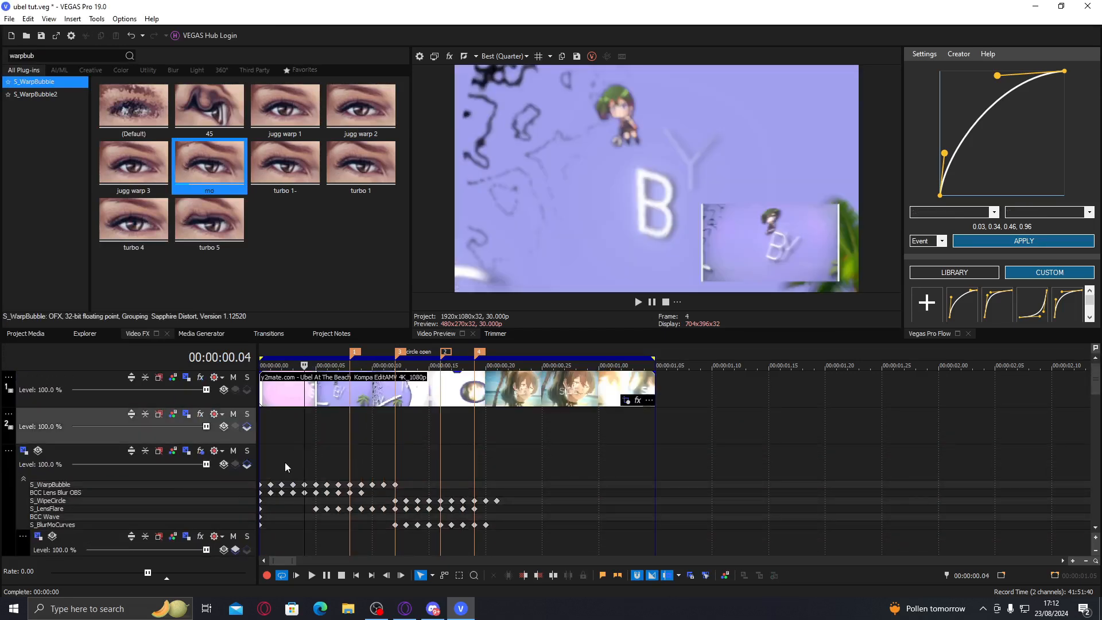
click(167, 469)
click(67, 54)
drag(67, 54, 2, 57)
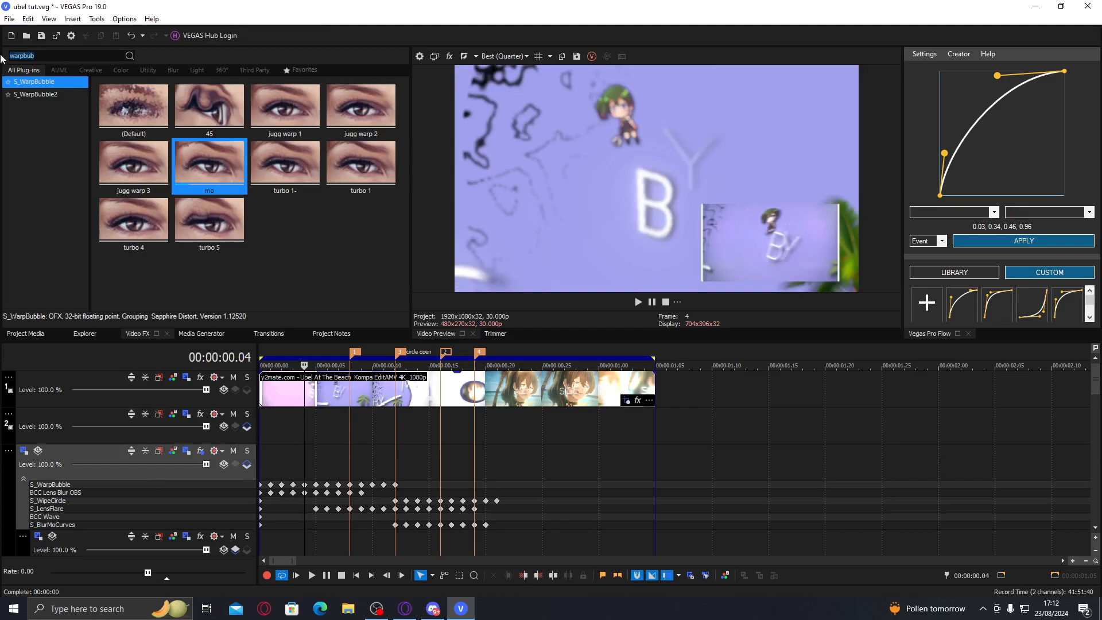
text(blurmo)
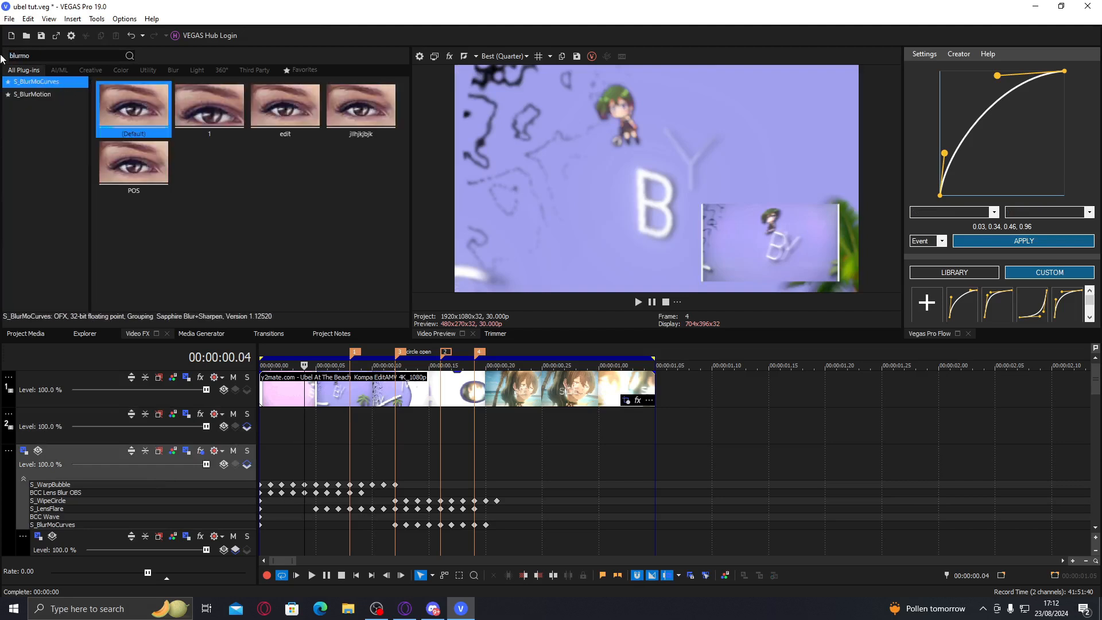
key(BackSpace)
key(BackSpace)
key(BackSpace)
key(BackSpace)
key(BackSpace)
key(BackSpace)
- Search the video effects for shake and apply the smol preset of S_Shake to track 3
text(shake)
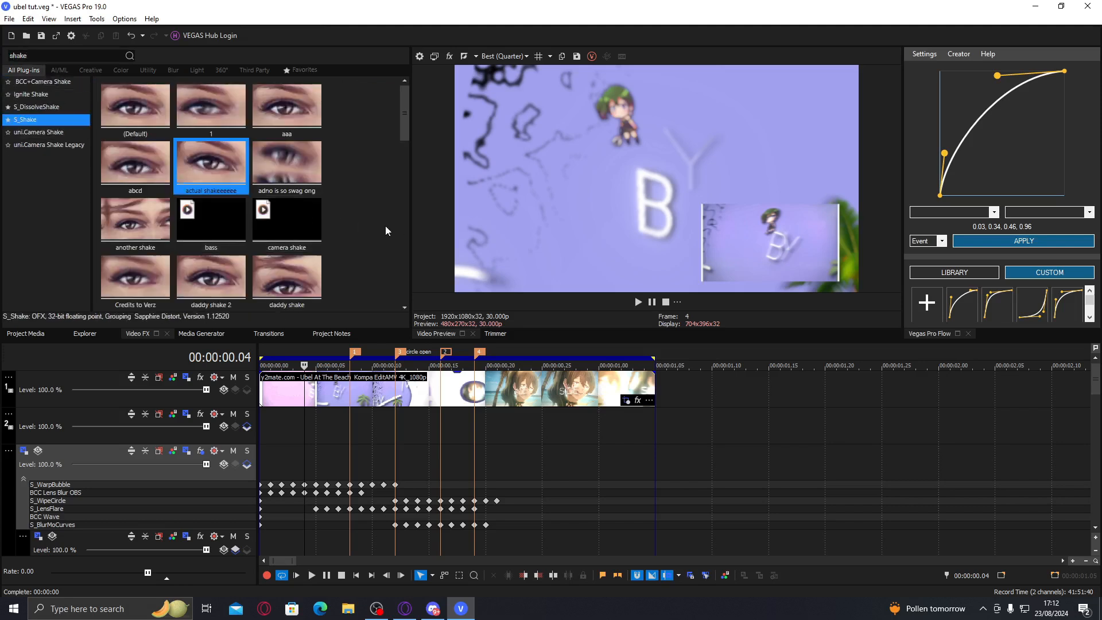
scroll(377, 226, down, 5)
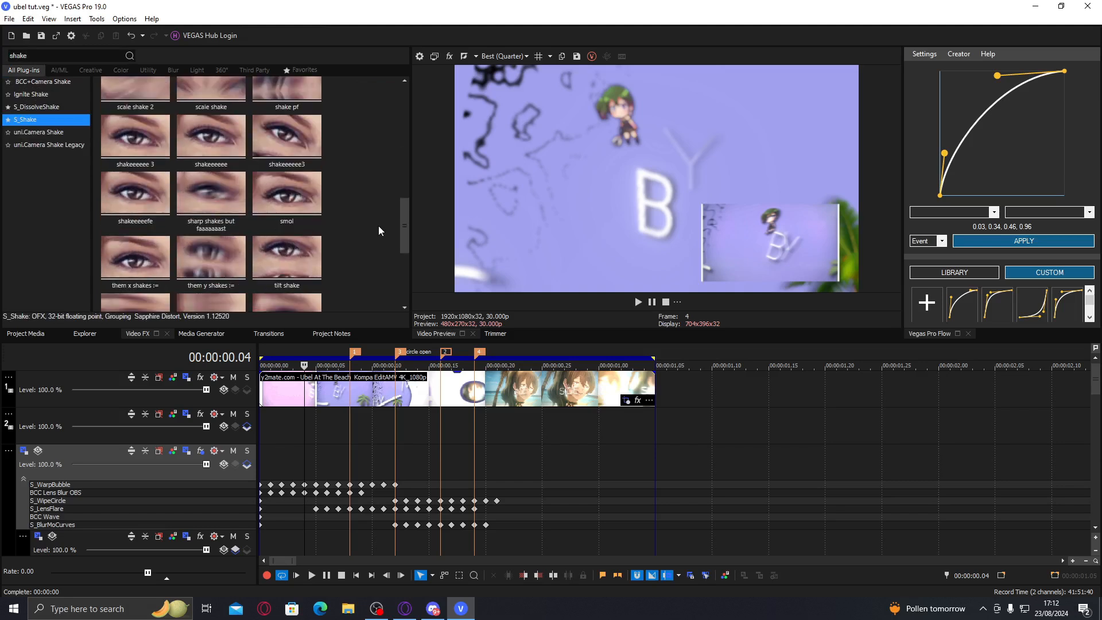
drag(292, 210, 102, 446)
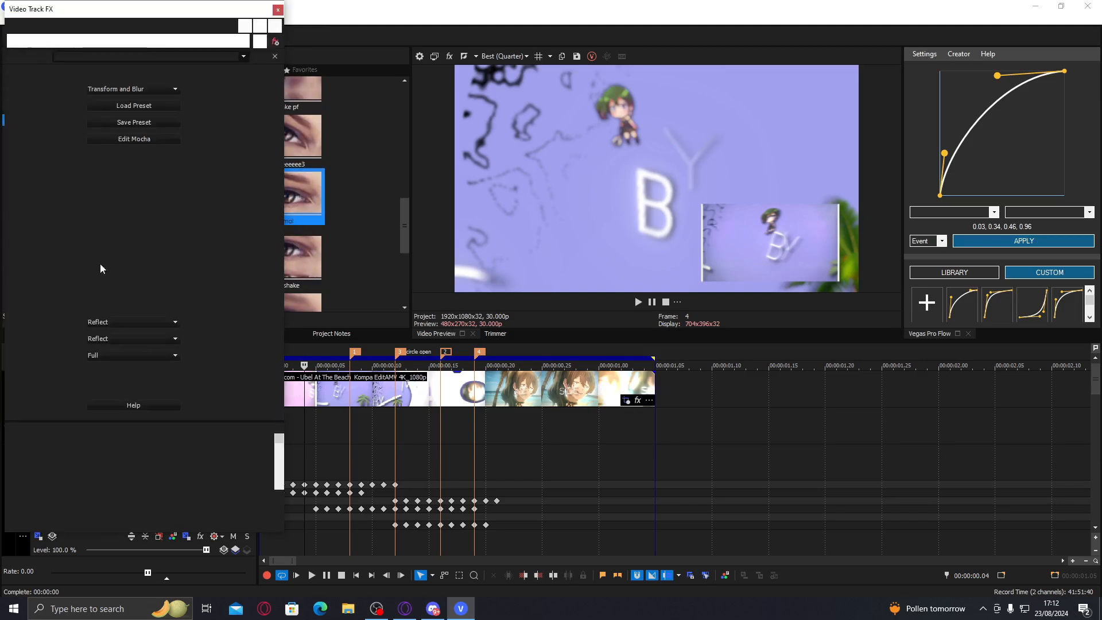
- Move S_Shake right after Composite in track 3's effect chain and set its Amplitude to 0.374
click(227, 43)
click(227, 43)
click(227, 43)
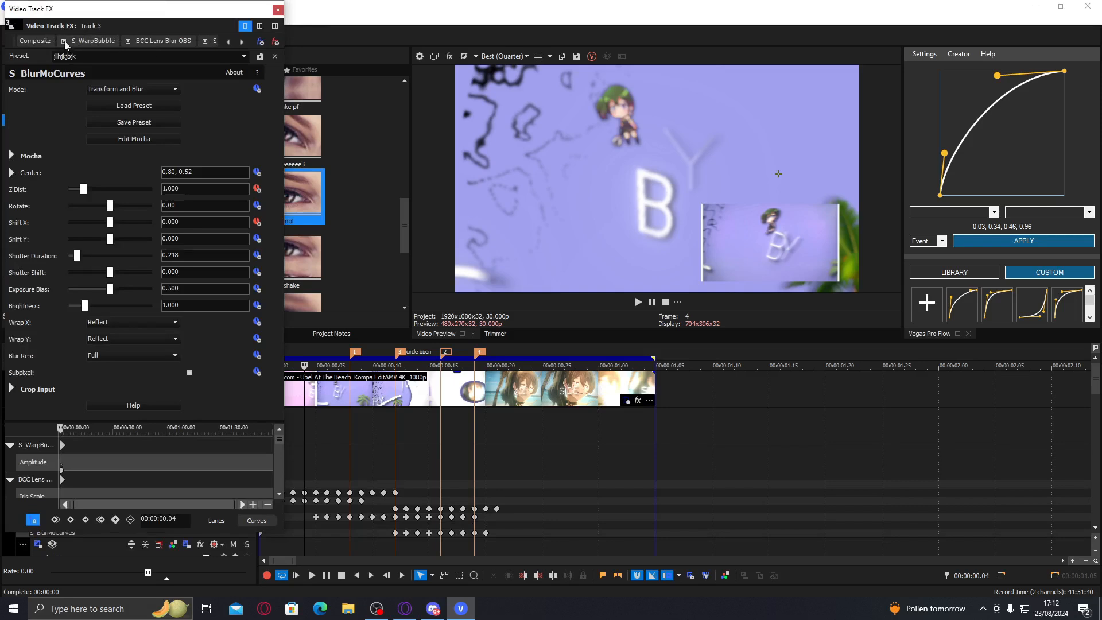
click(229, 42)
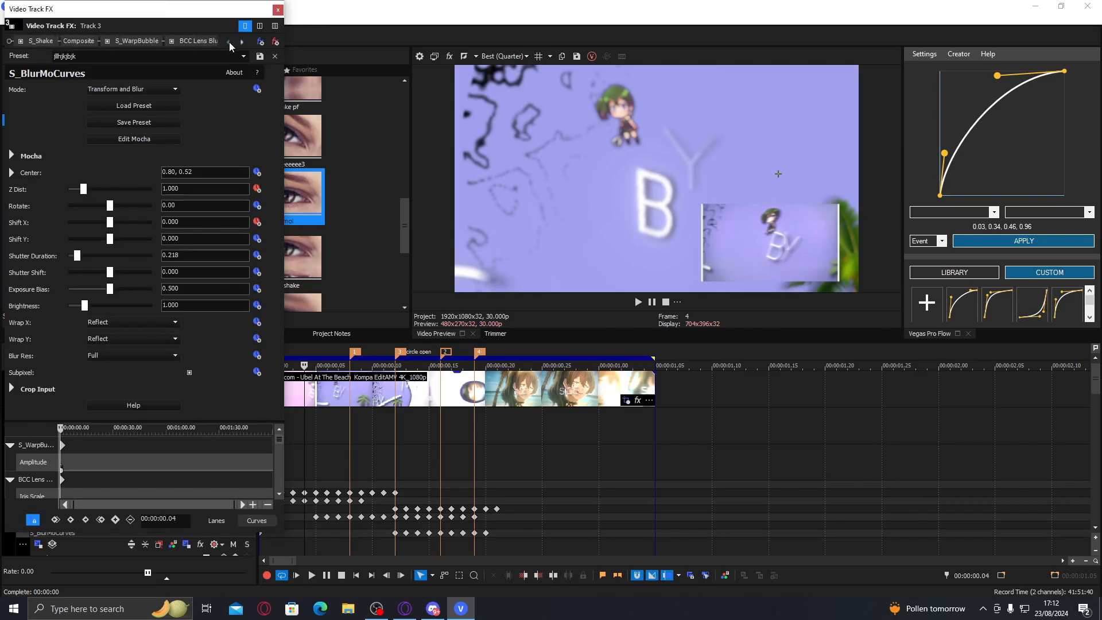
drag(38, 41, 86, 43)
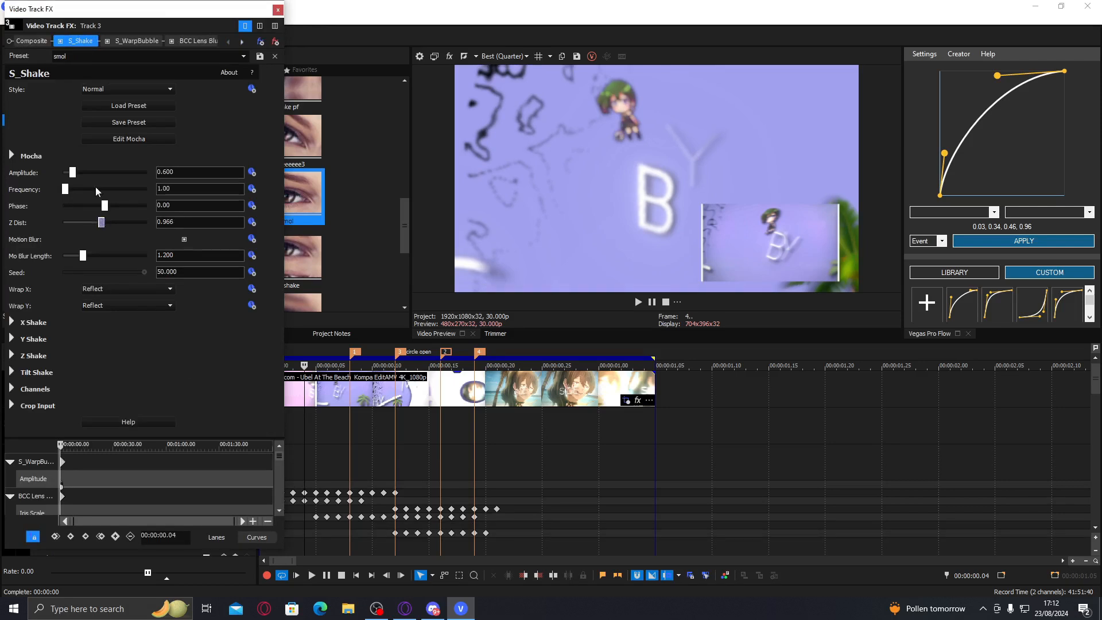
drag(72, 173, 69, 173)
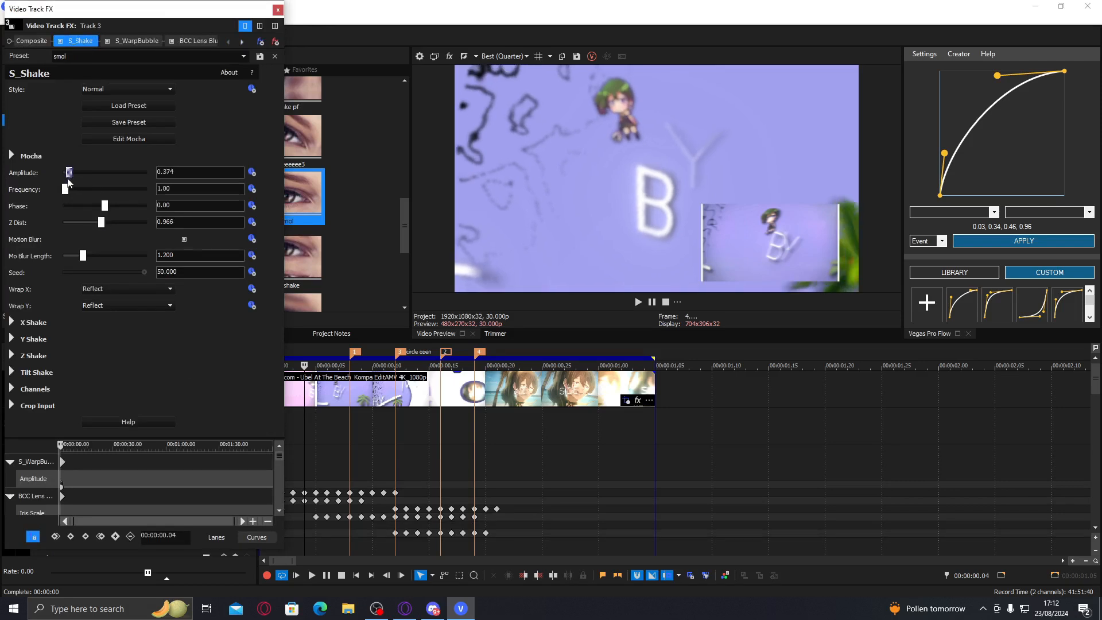
click(278, 10)
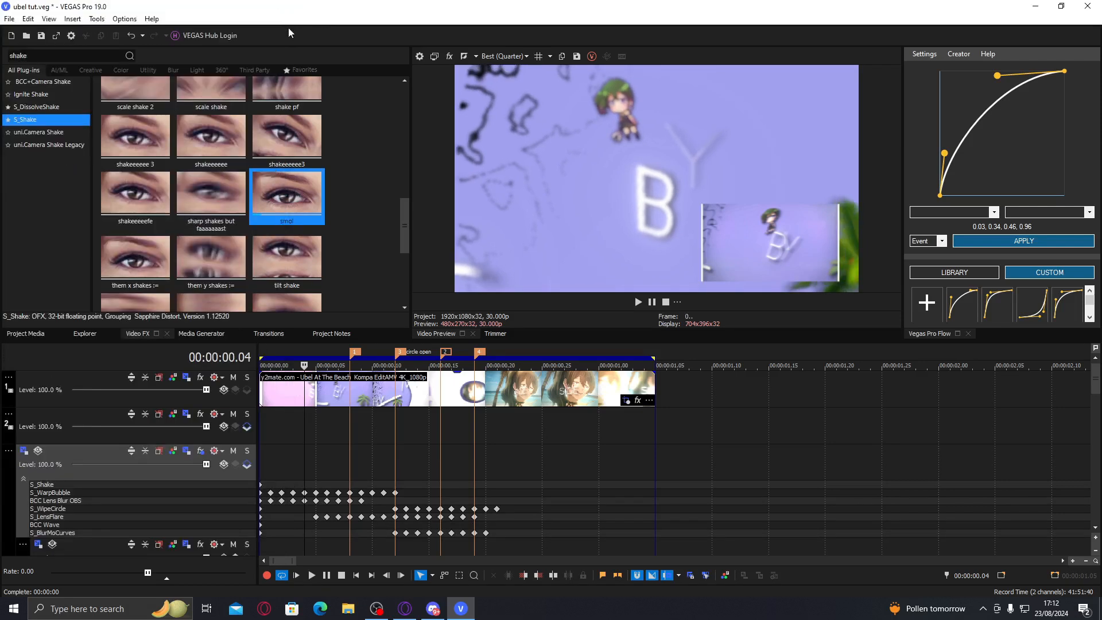
- Examine the shake frame by frame from the start of the intro through the circle transition and the clip after it
key(Home)
key(space)
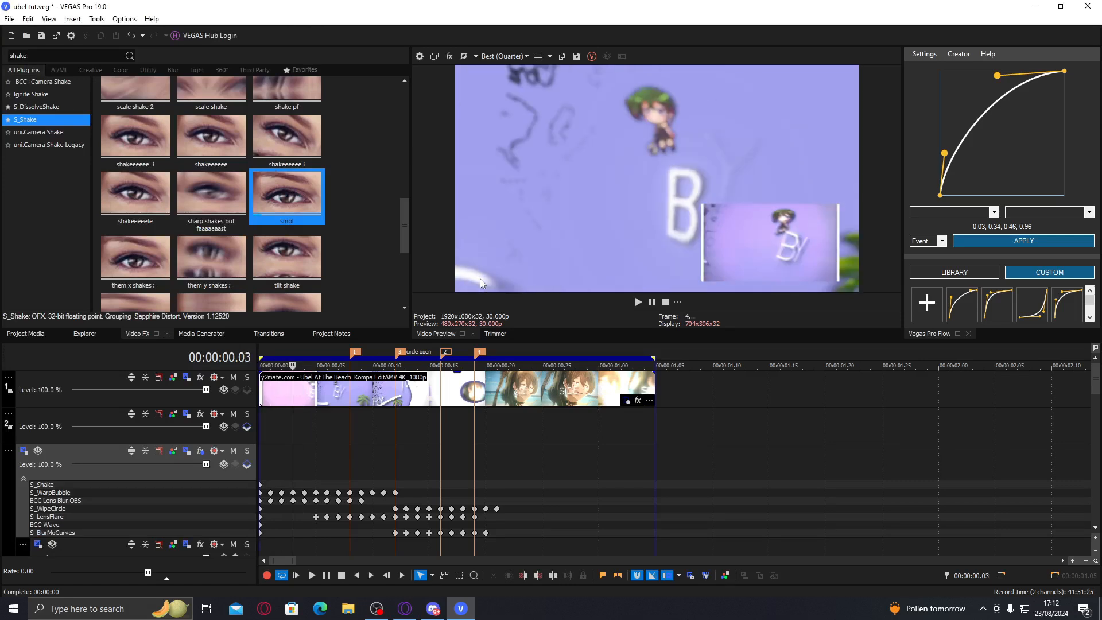
key(Right)
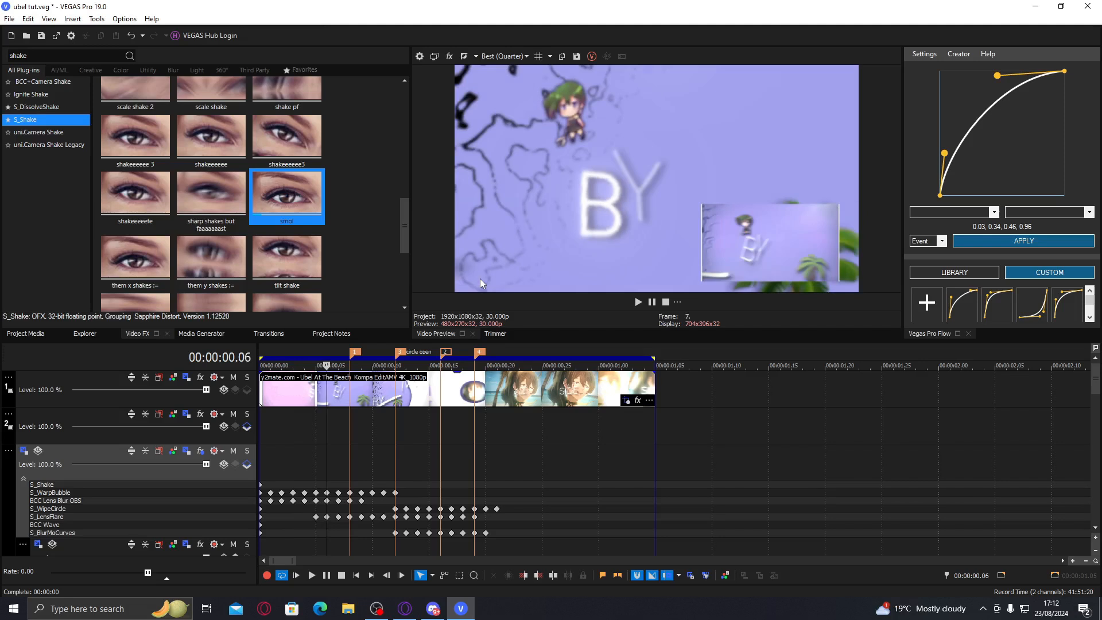
key(Right)
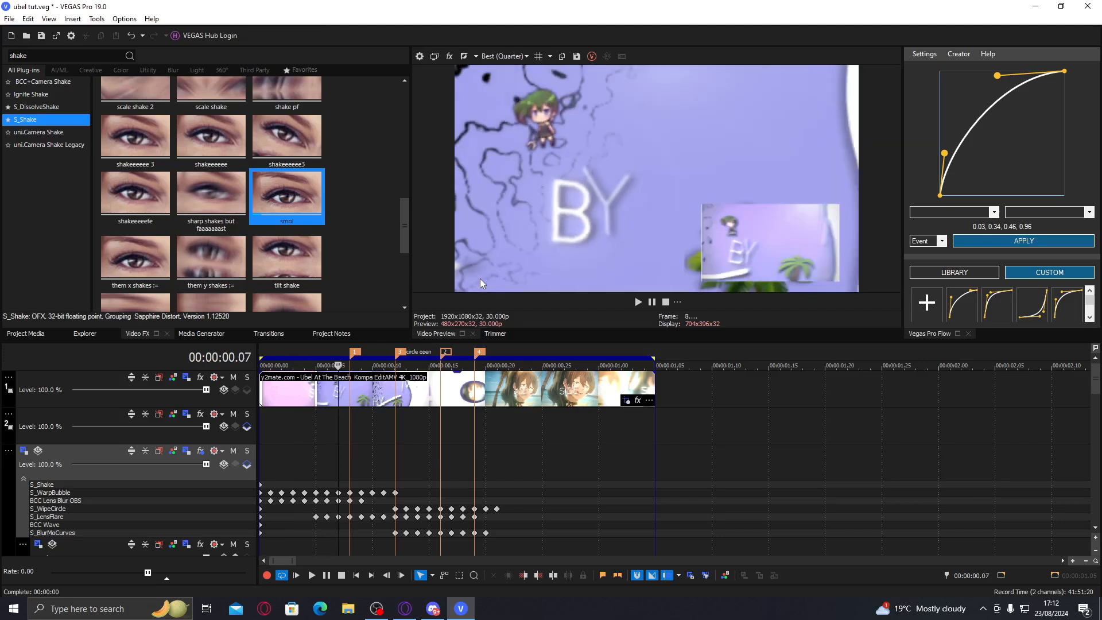
key(Right)
key(Right)
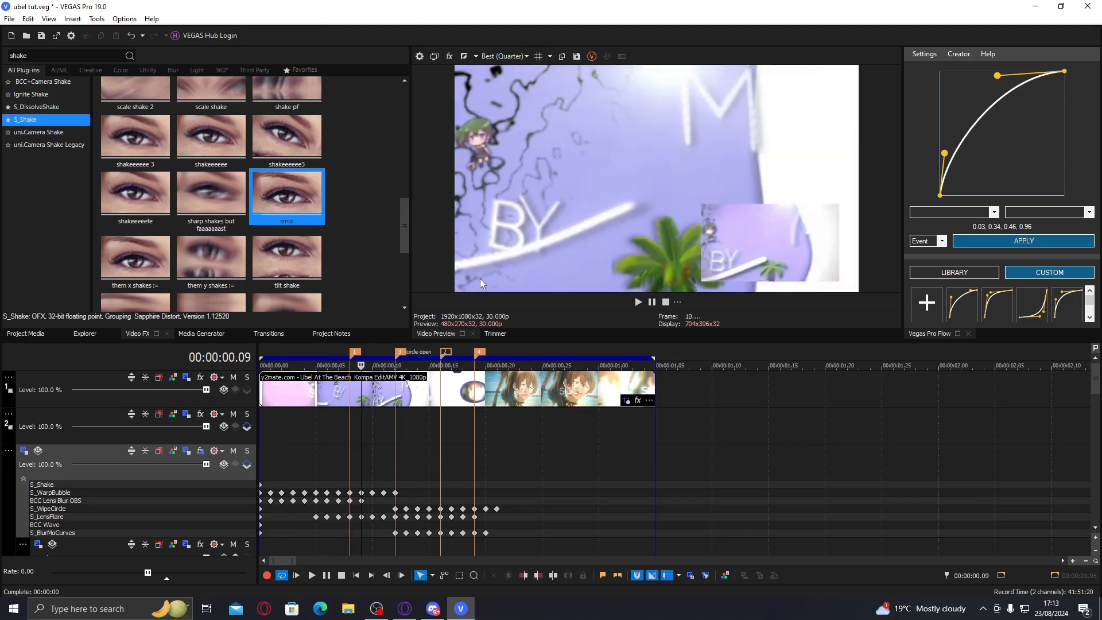
key(Right)
key(Right)
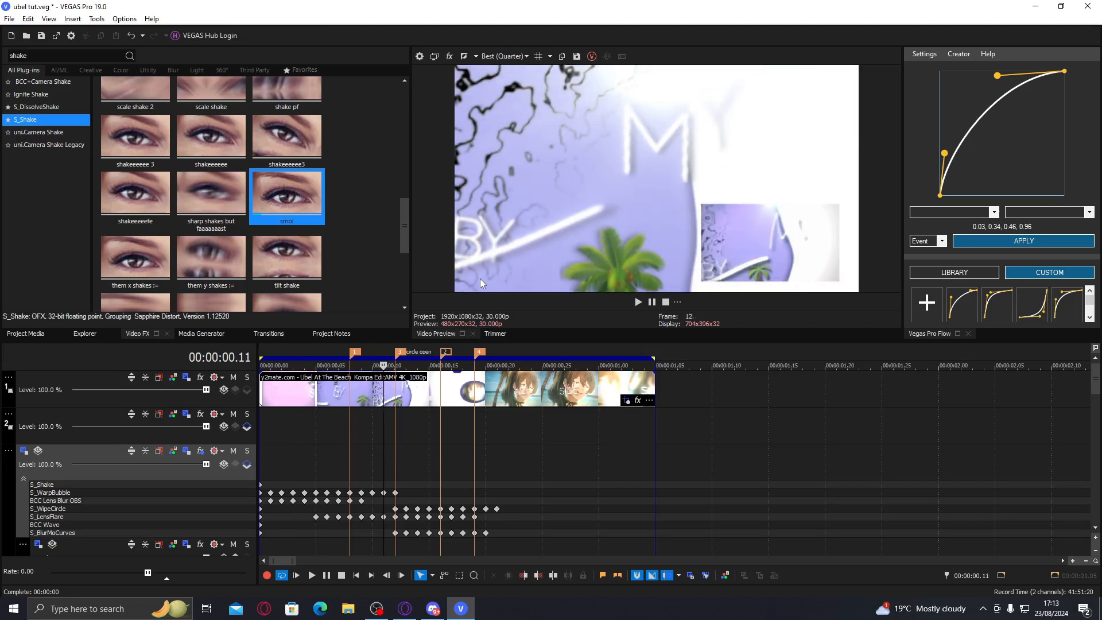
key(Right)
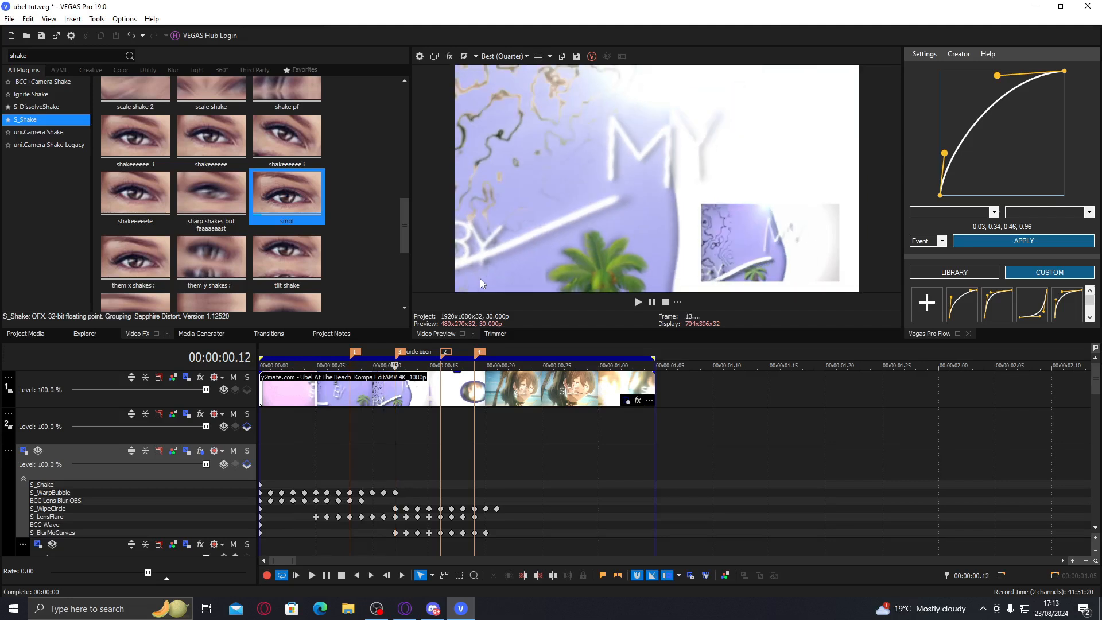
key(Right)
key(Right)
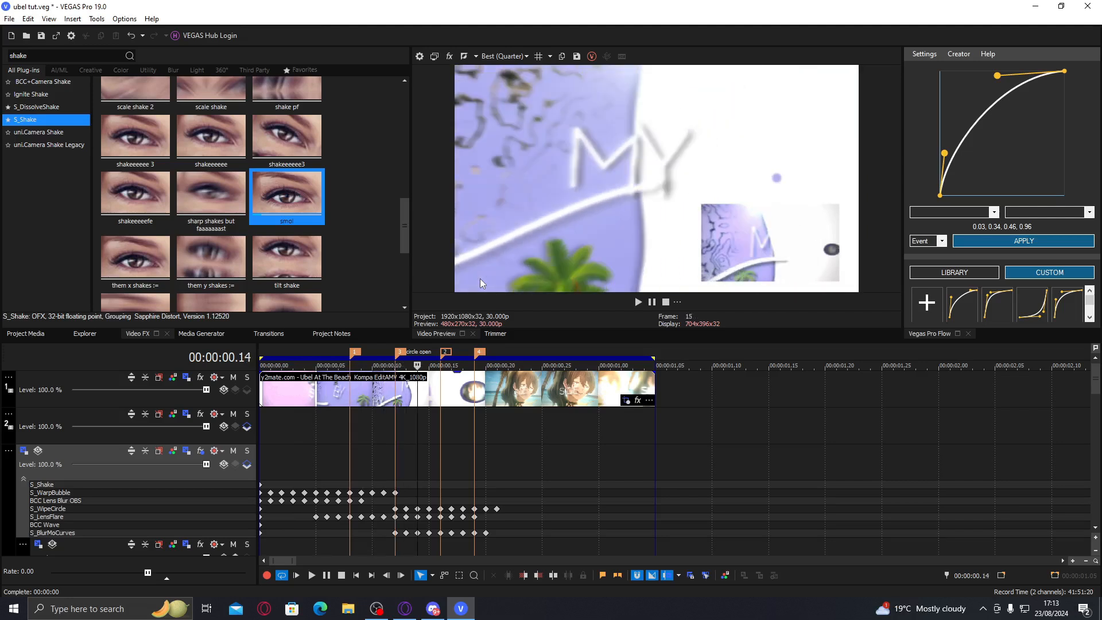
key(Right)
key(Right)
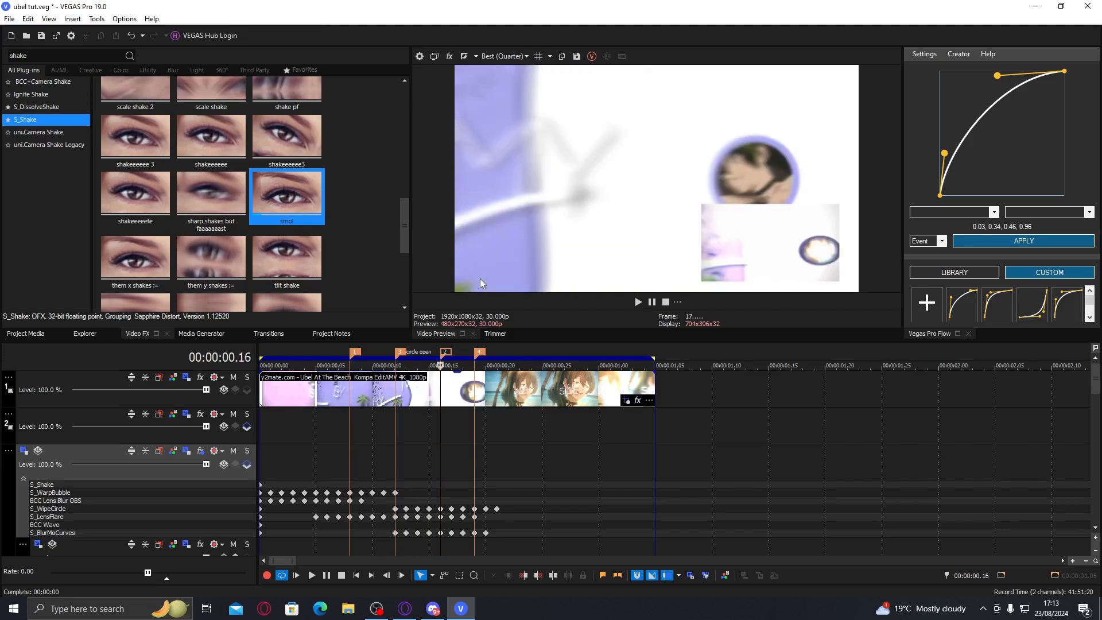
key(Right)
key(Right)
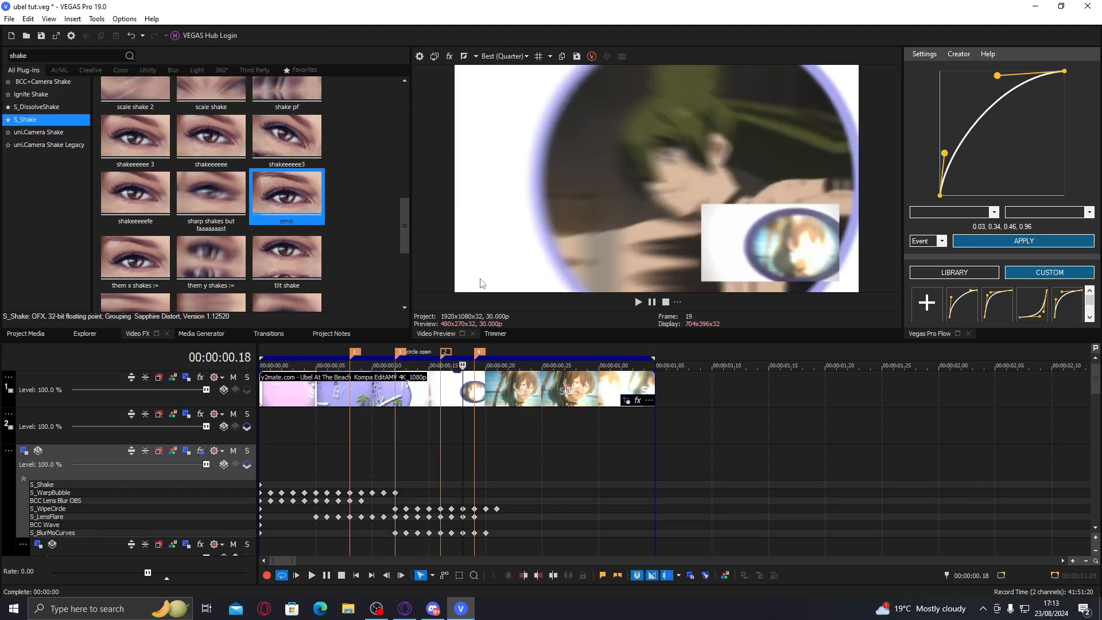
key(Right)
key(Right)
key(Right)
key(Right)
key(Right)
key(Right)
key(Right)
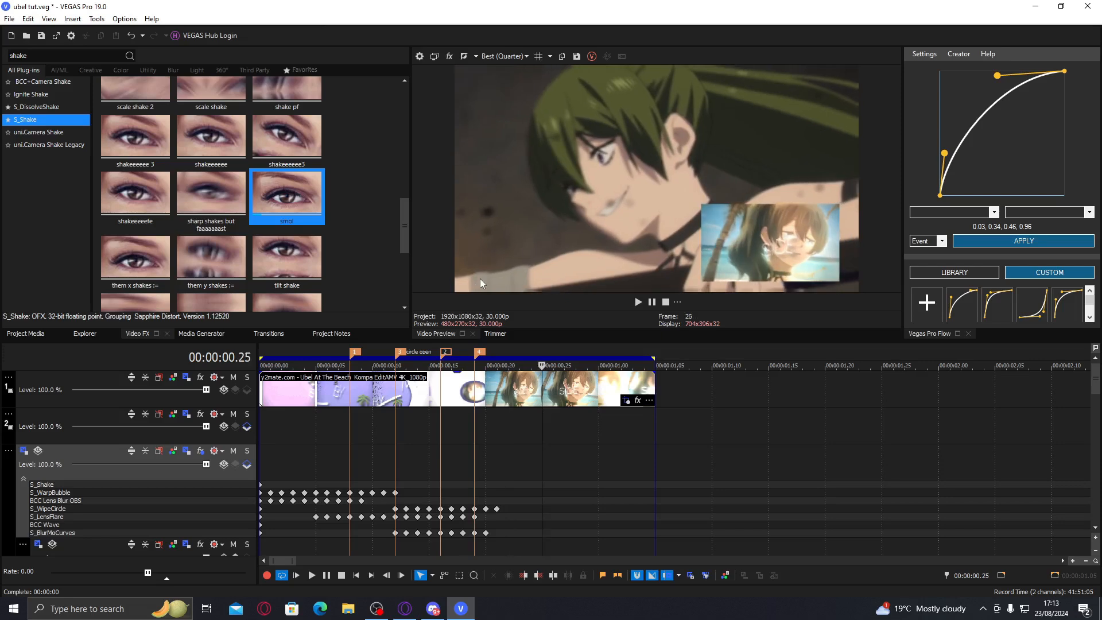
key(Right)
key(Right)
key(Right)
key(Right)
key(Right)
key(Right)
- Play the intro back and scrub to frame 12 to examine the line, titles and shake together
key(space)
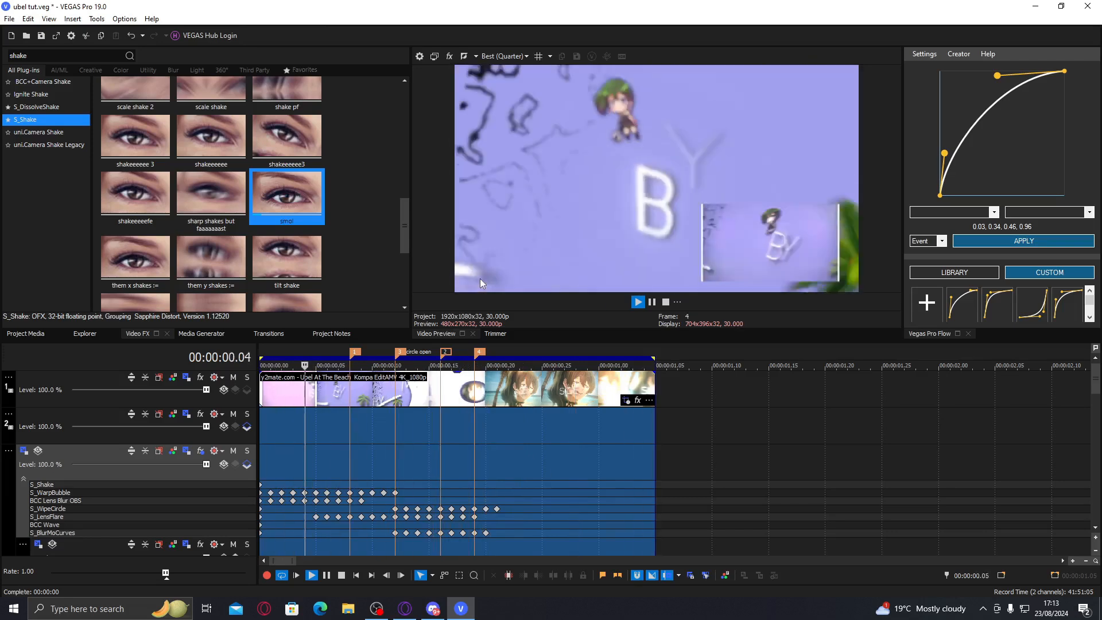
key(space)
click(274, 422)
drag(273, 419, 396, 422)
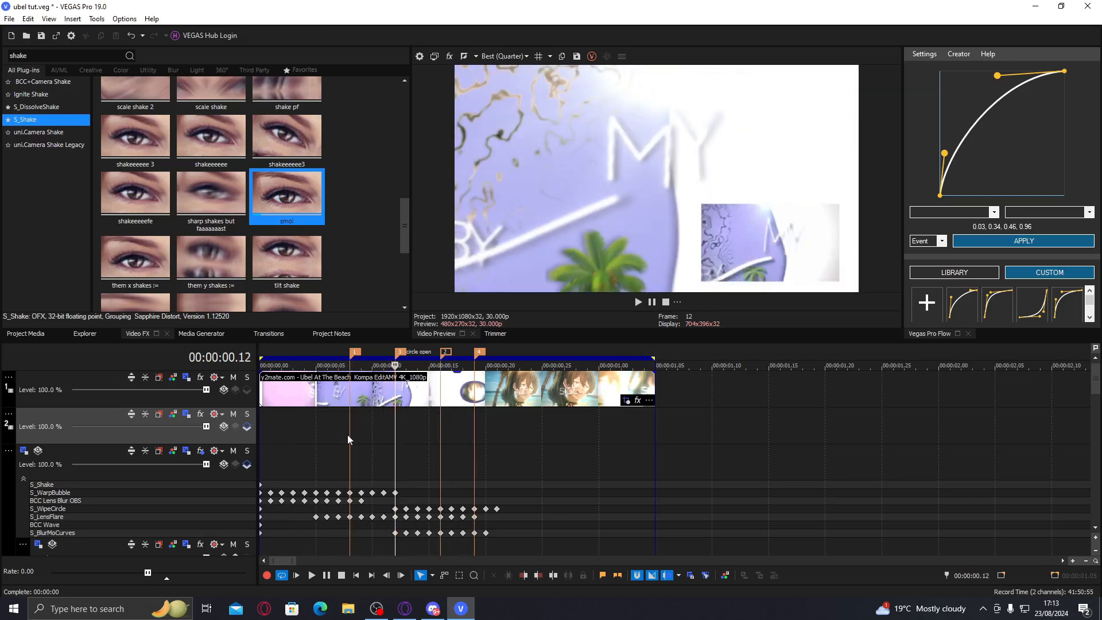
- Delete the in-between uni.Line Draw On keyframes of track 10's VEGAS Solid Color 10, keeping only those at frames 0, 5, 10 and 15
drag(1094, 386, 1090, 404)
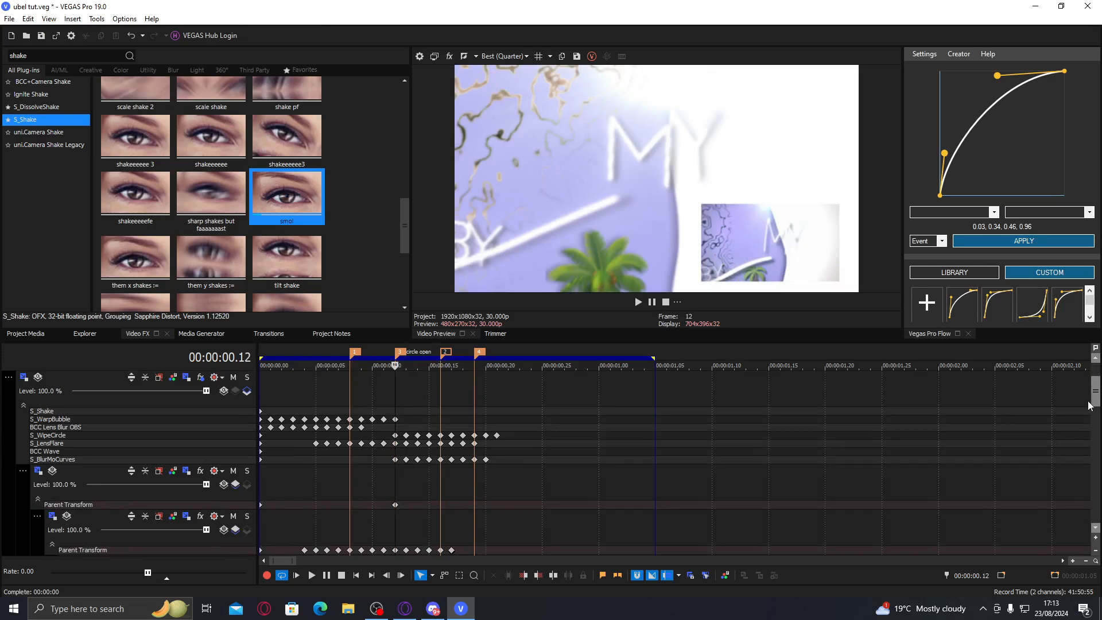
drag(1090, 401, 1077, 461)
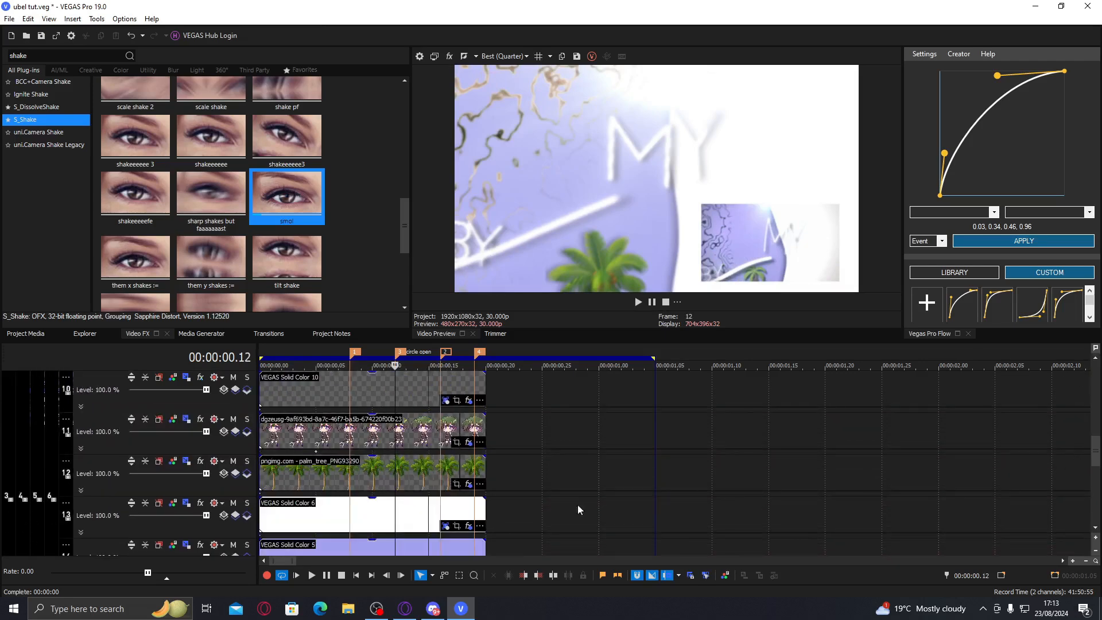
click(377, 398)
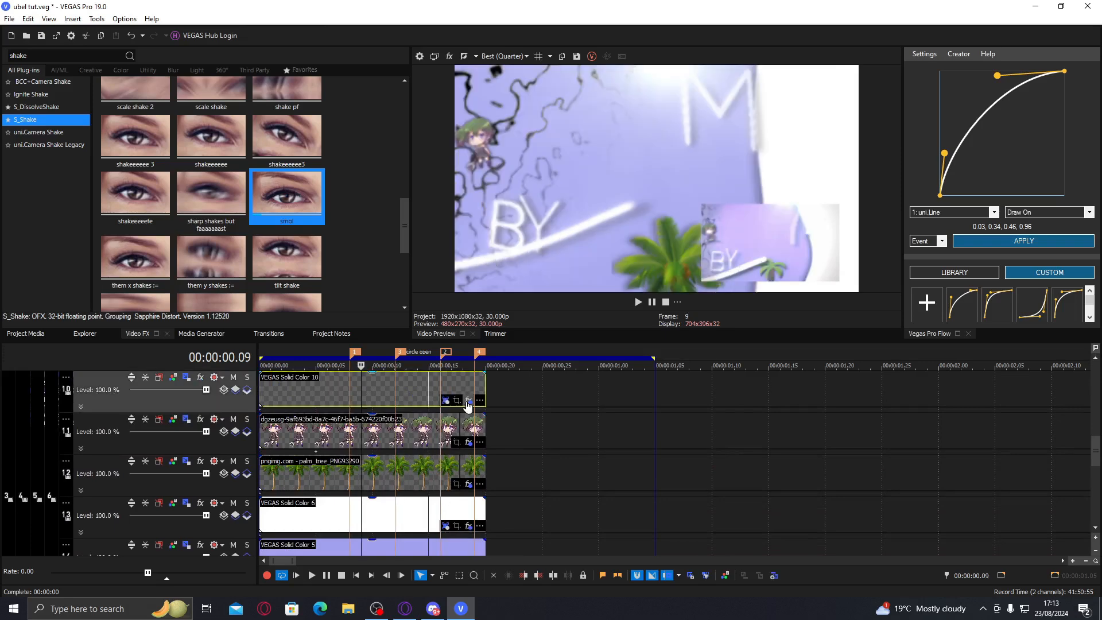
click(468, 401)
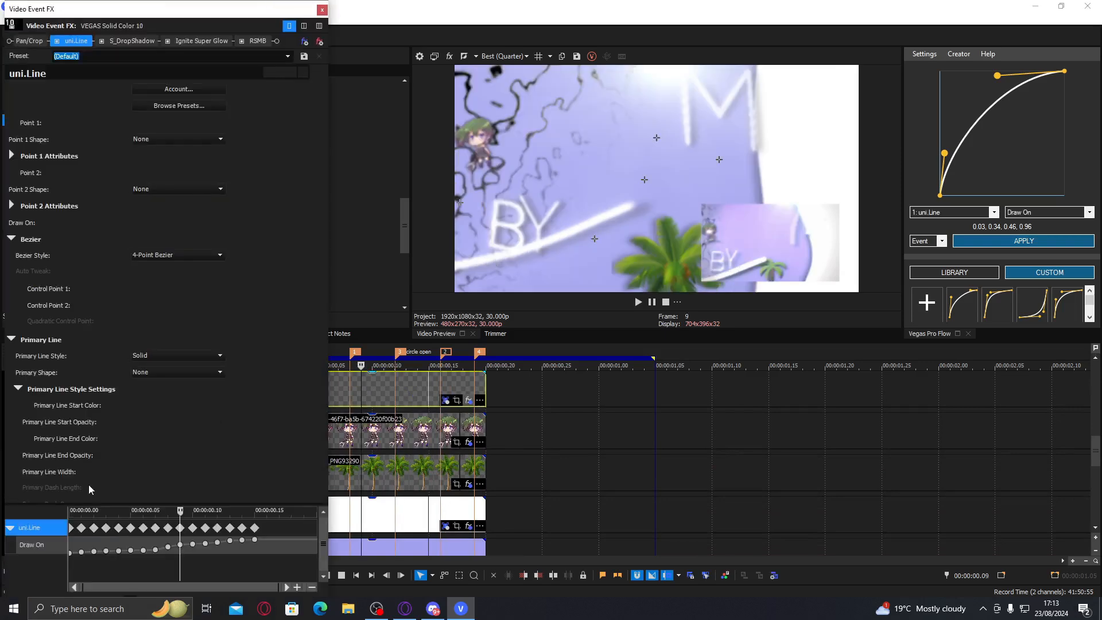
click(78, 465)
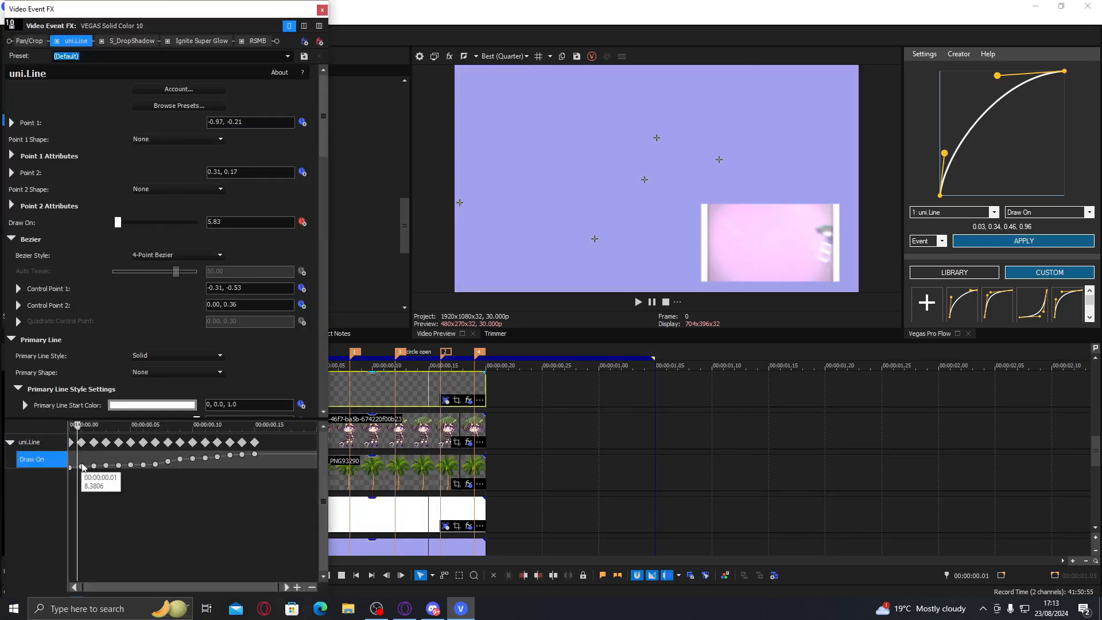
key(Delete)
click(144, 465)
shift+click(180, 461)
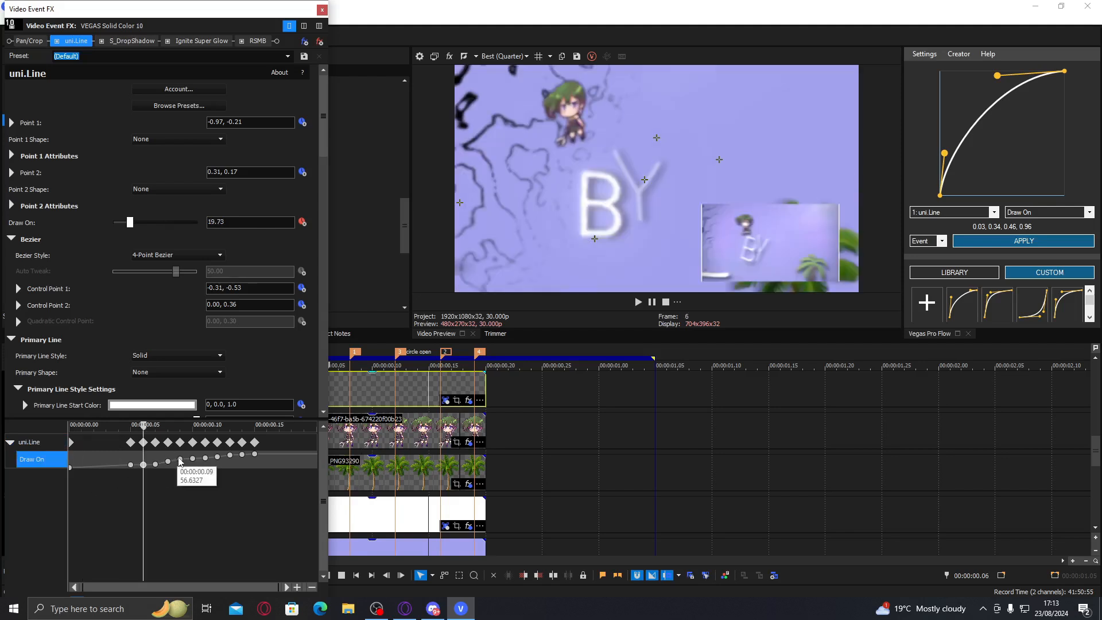
key(Delete)
click(193, 459)
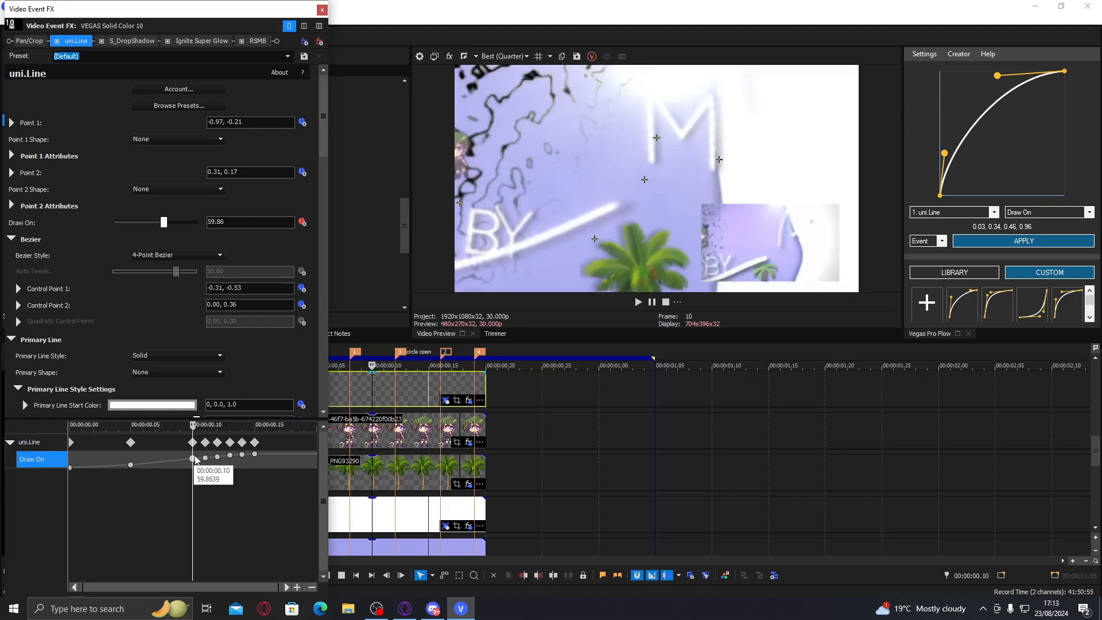
click(205, 459)
shift+click(242, 455)
key(Delete)
click(322, 10)
- Reshape the easing curve to 0.34, 0.01, 0.41, 0.97 and apply it to the uni.Line Draw On keyframe segments of VEGAS Solid Color 10
click(282, 395)
drag(944, 153, 982, 195)
drag(997, 75, 991, 74)
click(354, 383)
click(976, 241)
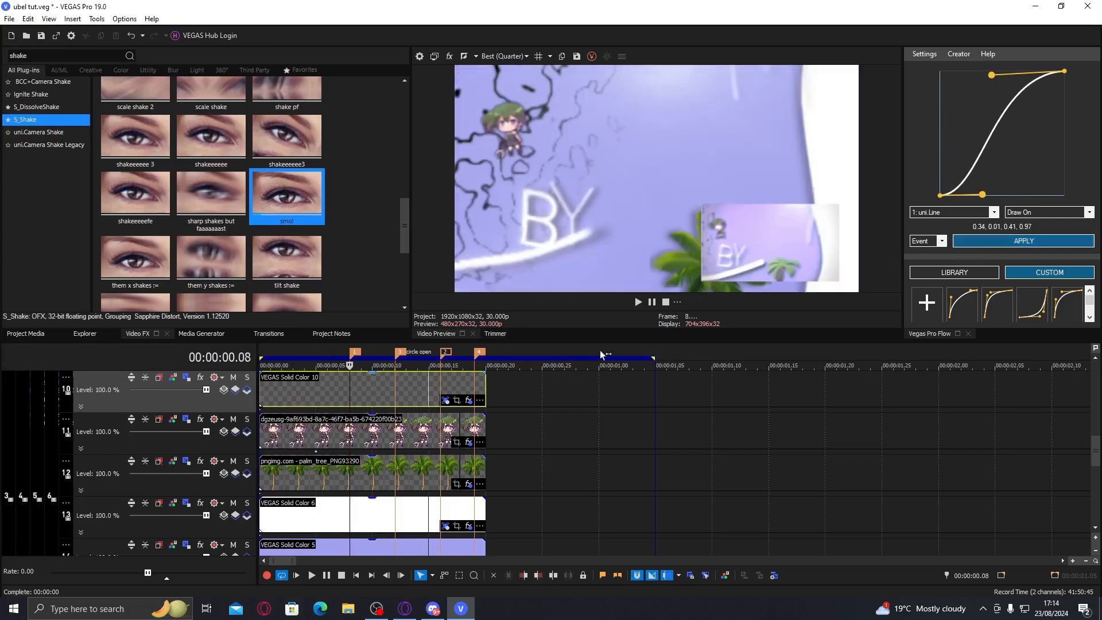
click(417, 388)
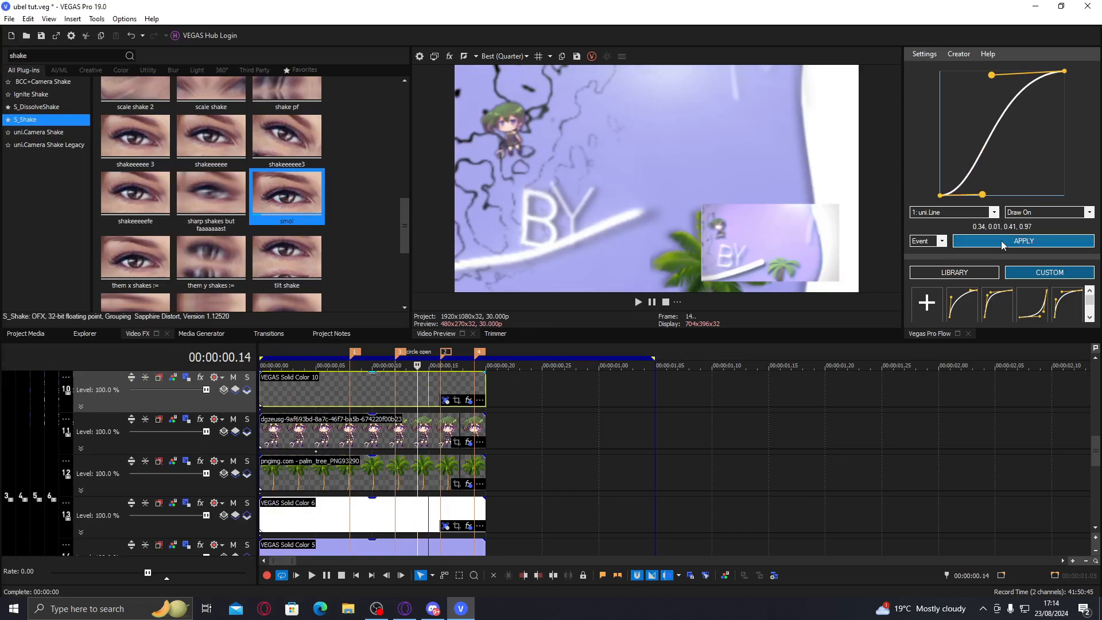
- Examine the re-eased line drawing in the preview between frame 8 and frame 11
click(350, 391)
click(373, 392)
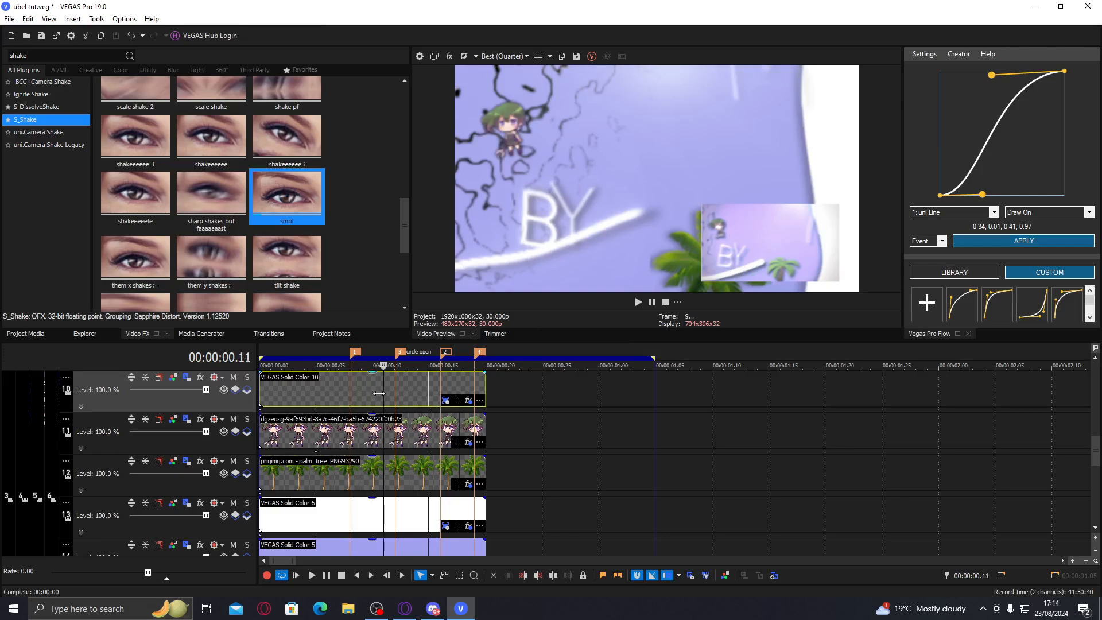
click(380, 393)
drag(1094, 450, 1094, 390)
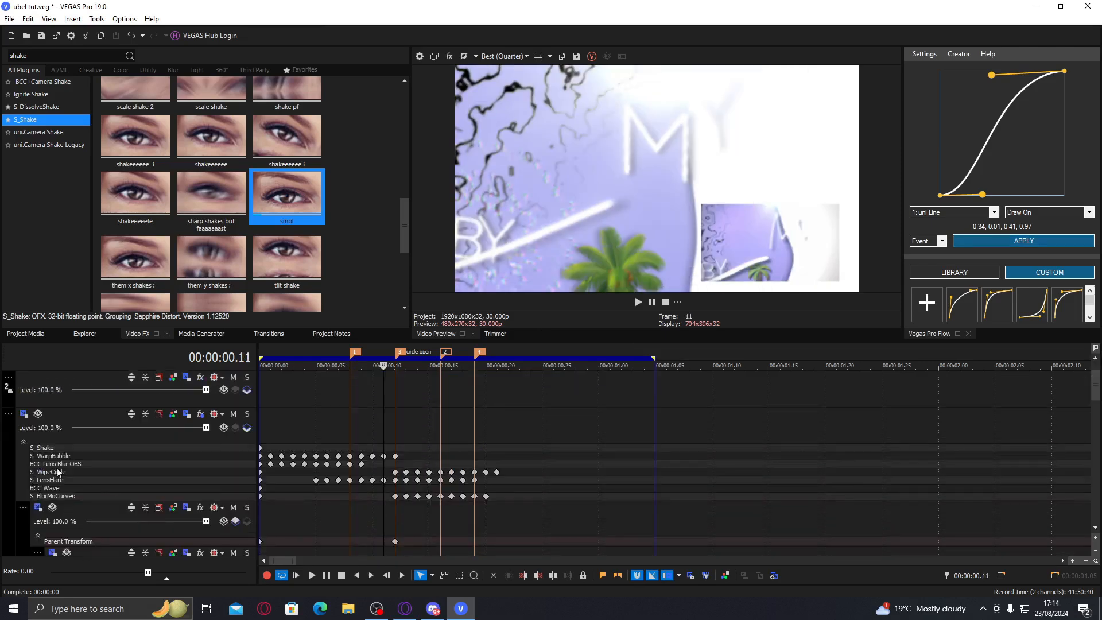
- Disable the S_LensFlare effect in track 3's video effects chain
click(220, 416)
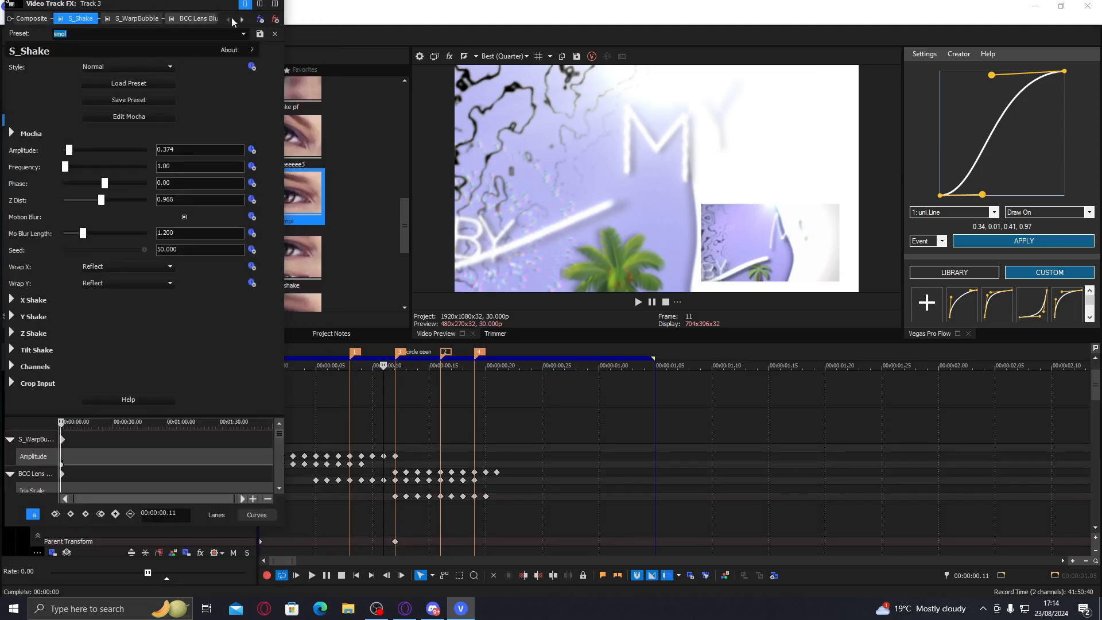
click(240, 21)
click(241, 21)
click(160, 19)
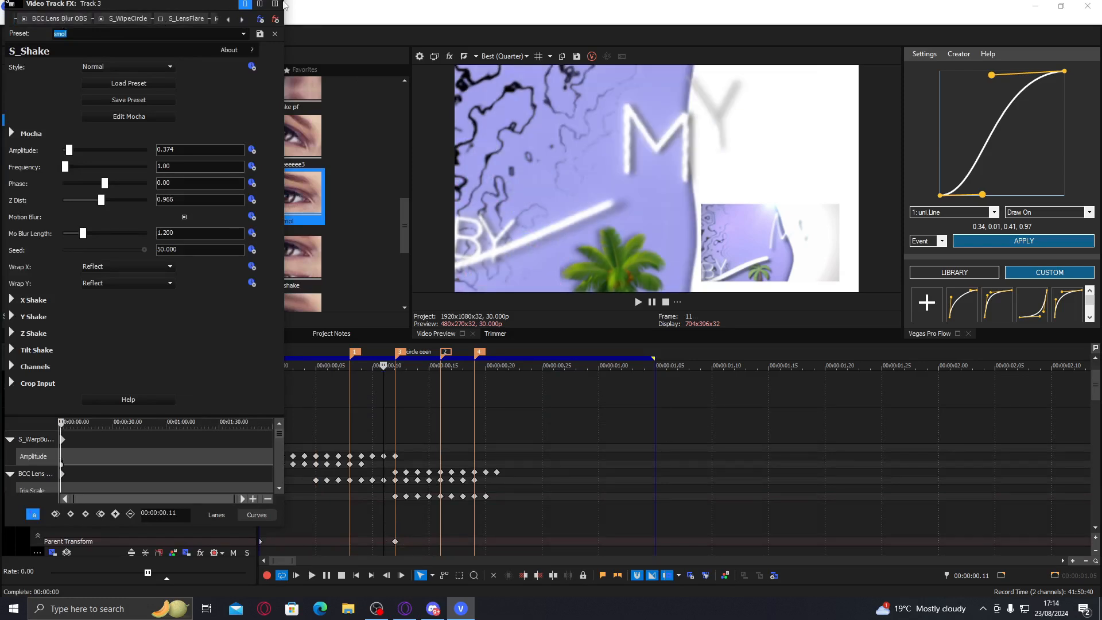
drag(287, 4, 281, 5)
click(269, 10)
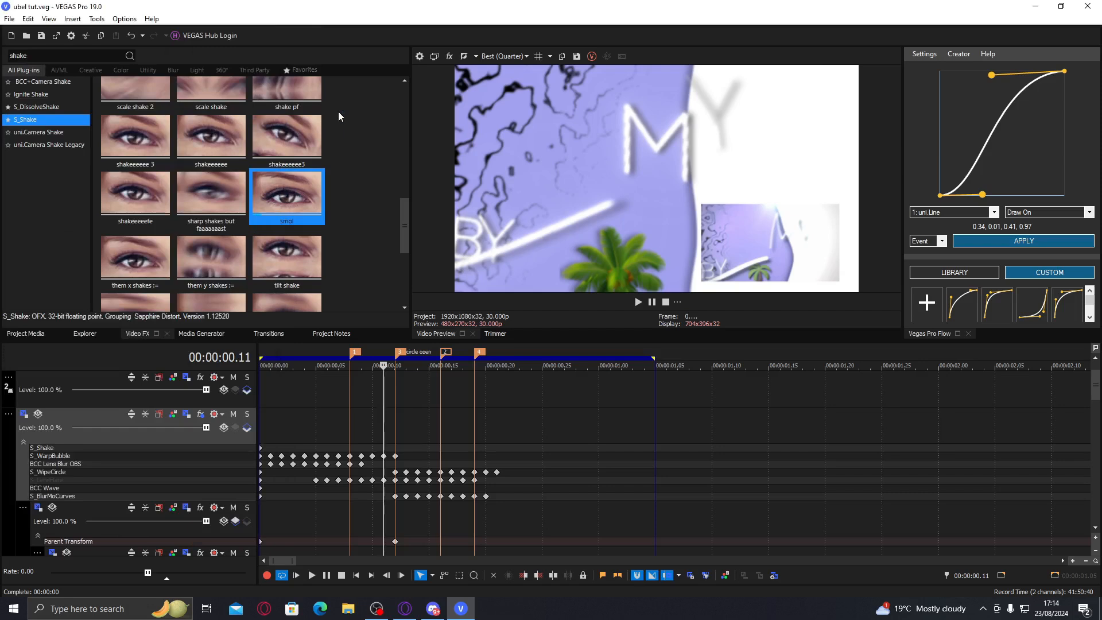
- Play the intro from the start and scrub to frame 7 to examine the line drawing without the flare
key(Home)
key(space)
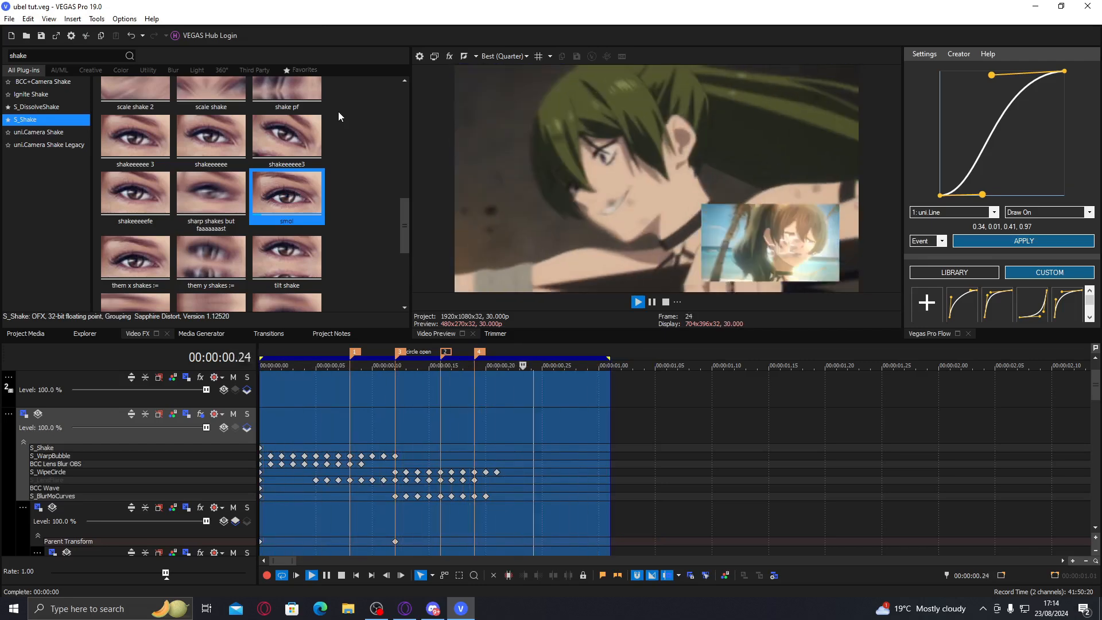
key(space)
click(277, 420)
drag(281, 421, 338, 415)
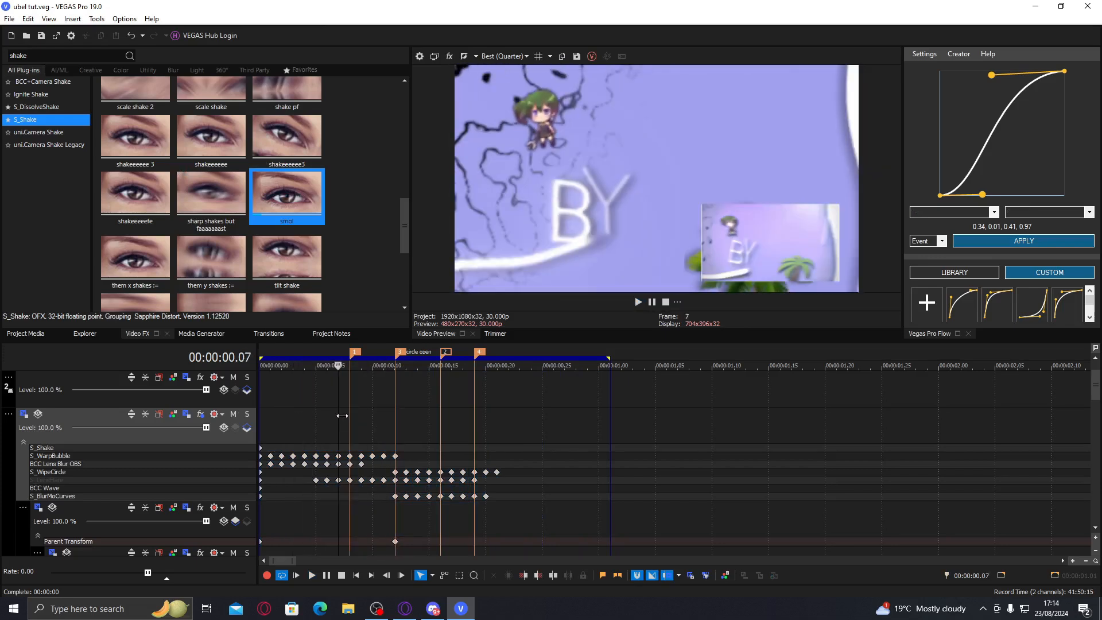
- Delete the in-between uni.Line Draw On keyframes of VEGAS Solid Color 10, keeping those at frames 0, 5, 10 and 15
drag(1093, 395, 1071, 450)
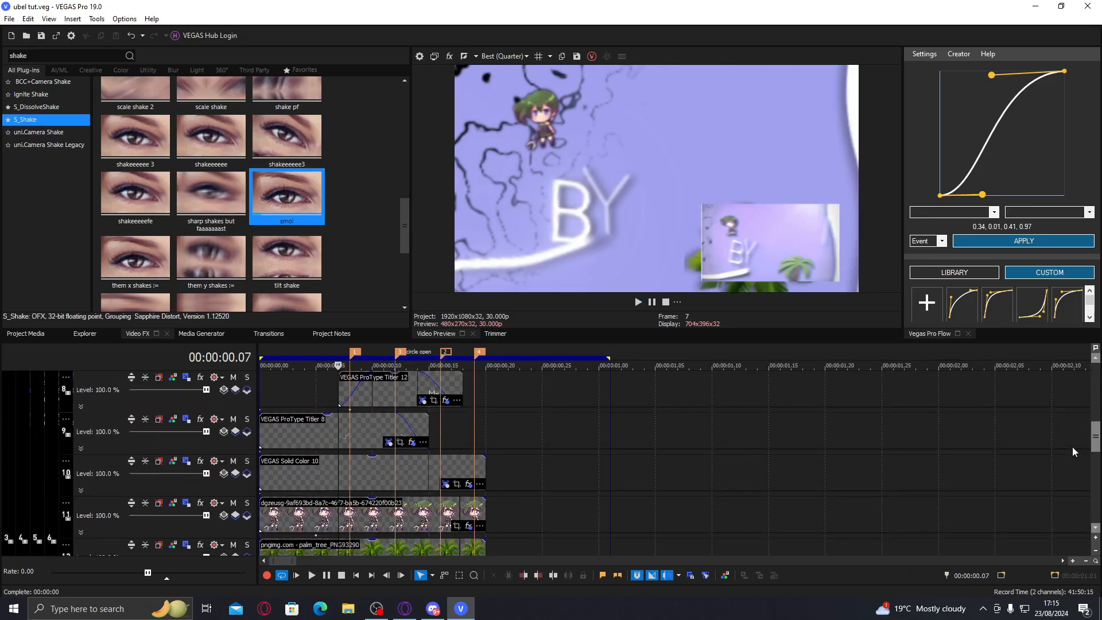
click(470, 482)
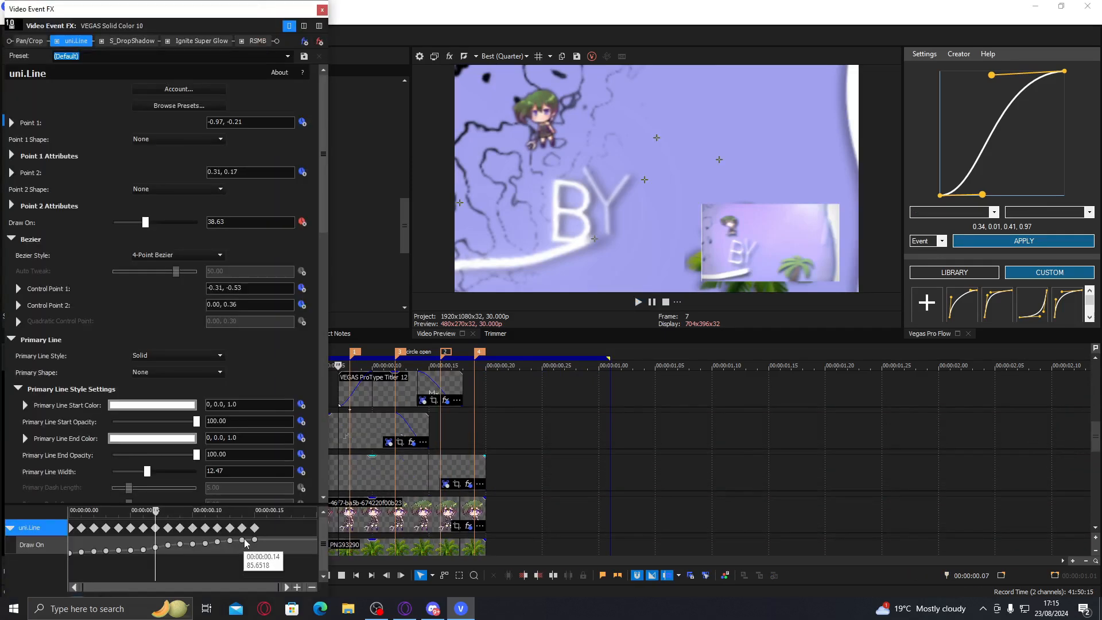
click(242, 540)
shift+click(217, 542)
key(Delete)
click(205, 543)
key(Delete)
click(179, 543)
shift+click(142, 551)
key(Delete)
click(130, 550)
click(118, 551)
shift+click(81, 551)
key(Delete)
- Set the uni.Line Draw On value to 25.17 at frame 5 and 65.31 at frame 10
click(133, 538)
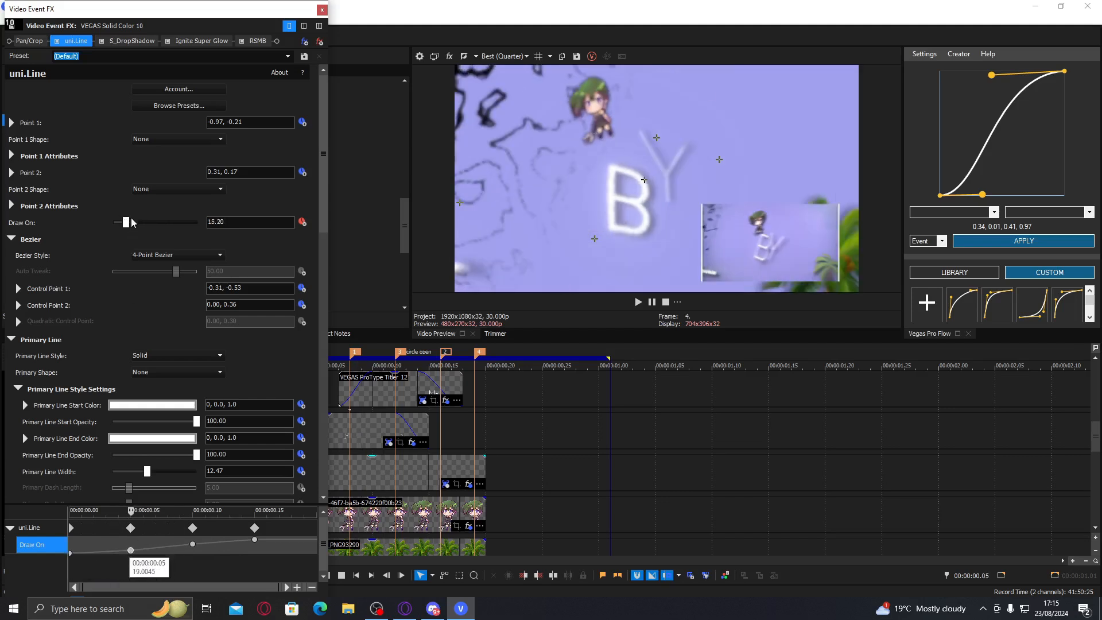
drag(133, 223, 137, 226)
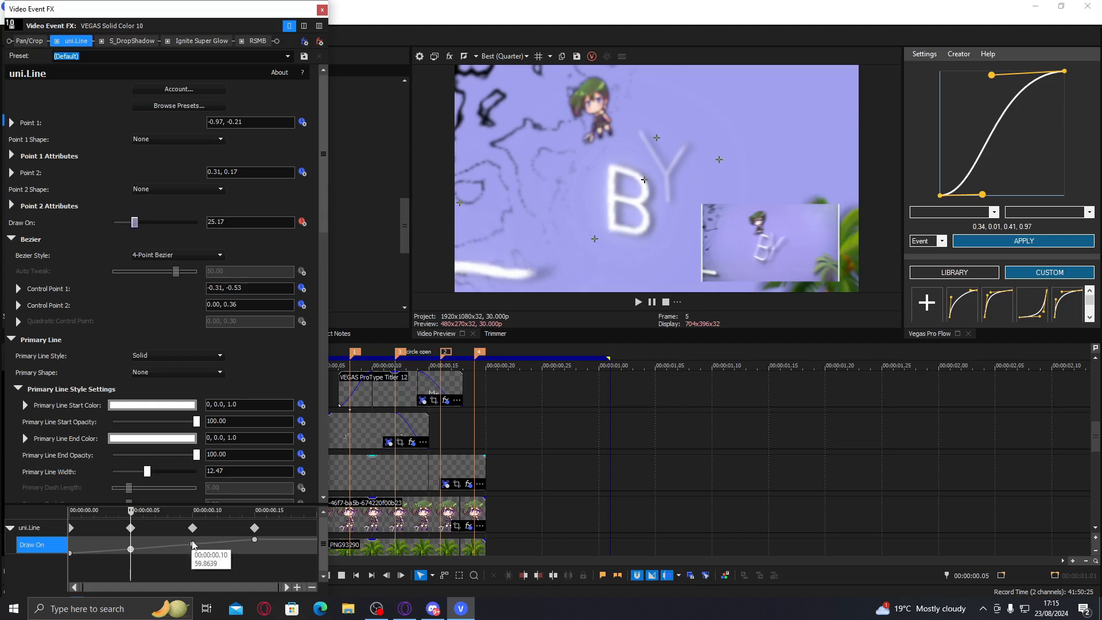
click(193, 544)
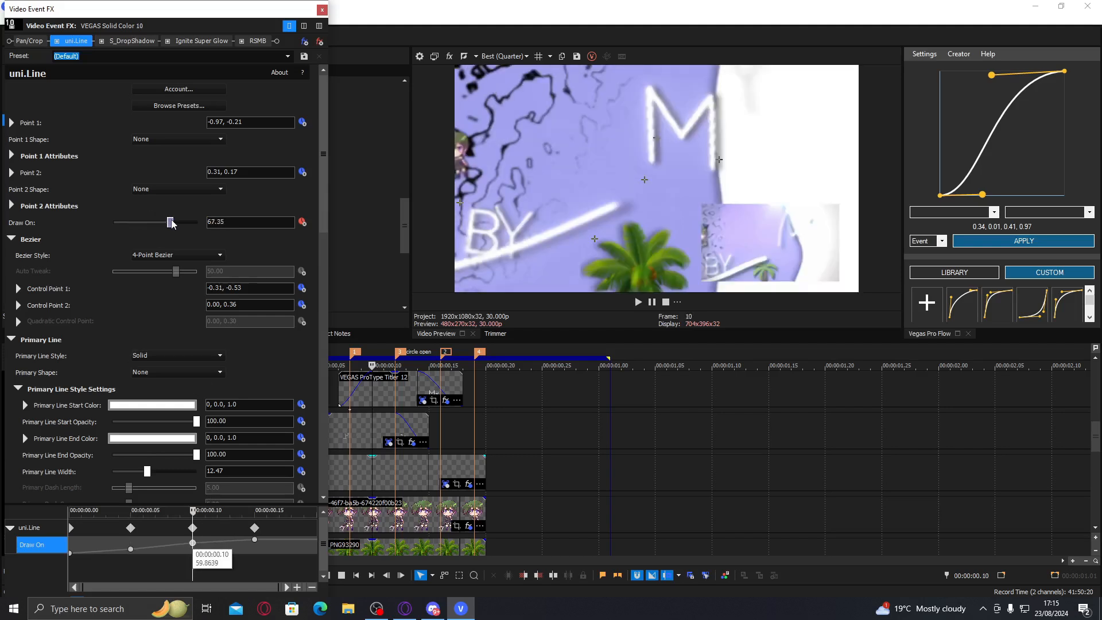
drag(173, 223, 173, 222)
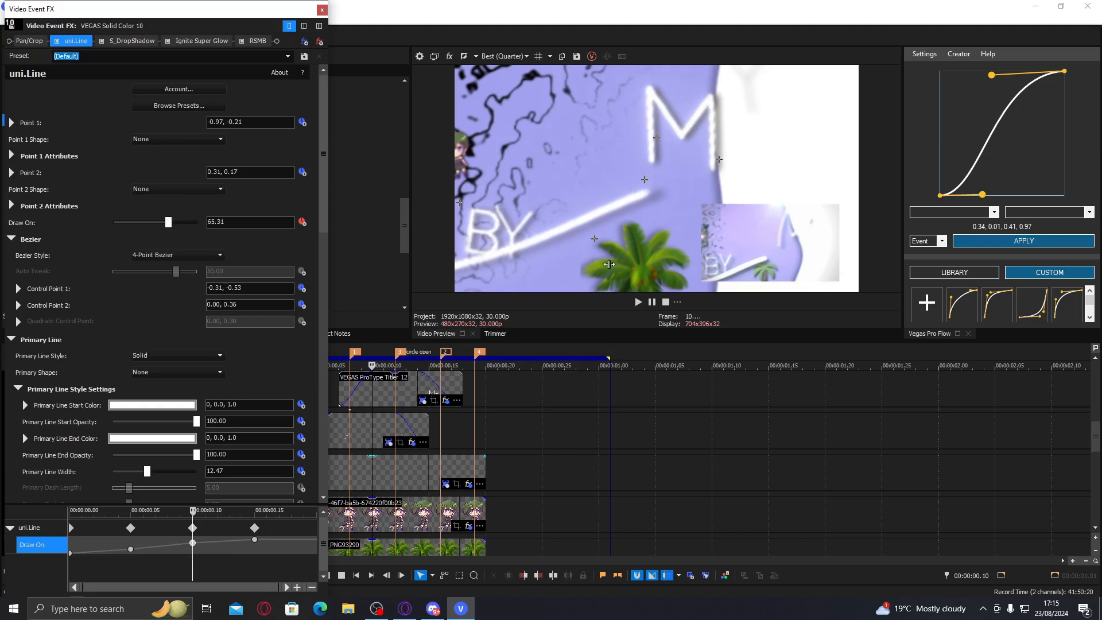
- Reshape the line's Bezier curve by moving Control Point 1 to about -0.33, -0.46, checking it at frames 10 and 5
drag(595, 238, 594, 246)
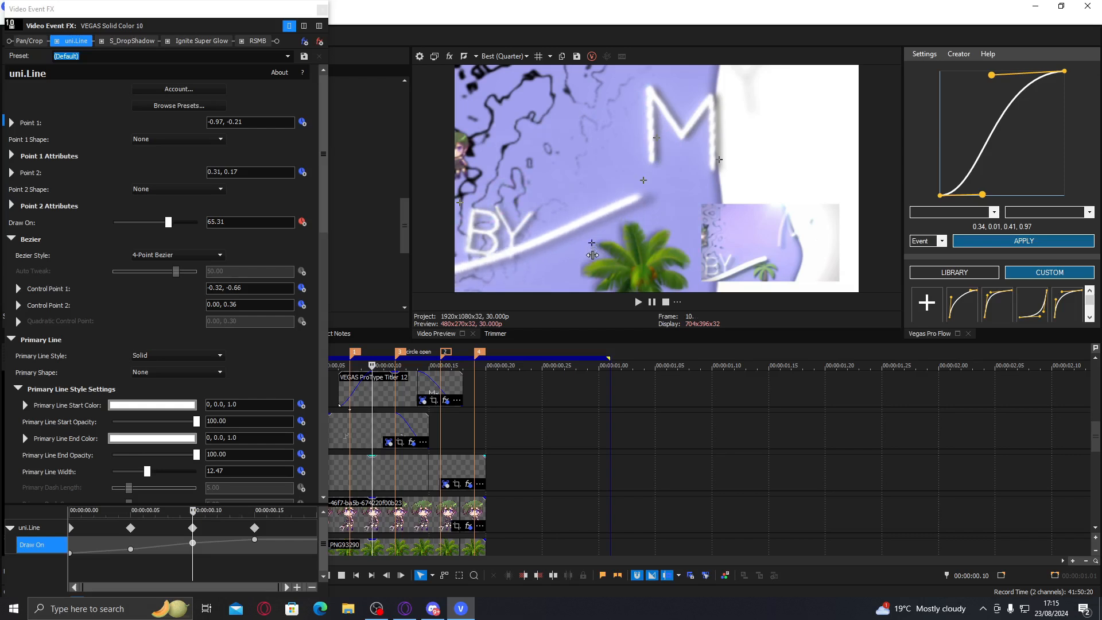
drag(592, 255, 591, 262)
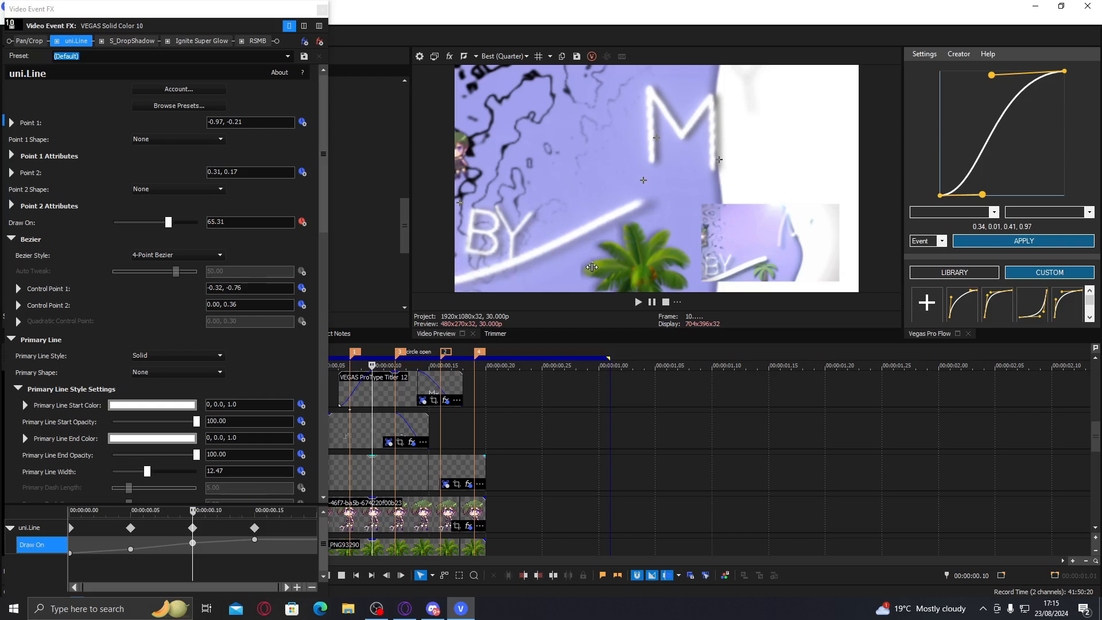
click(95, 559)
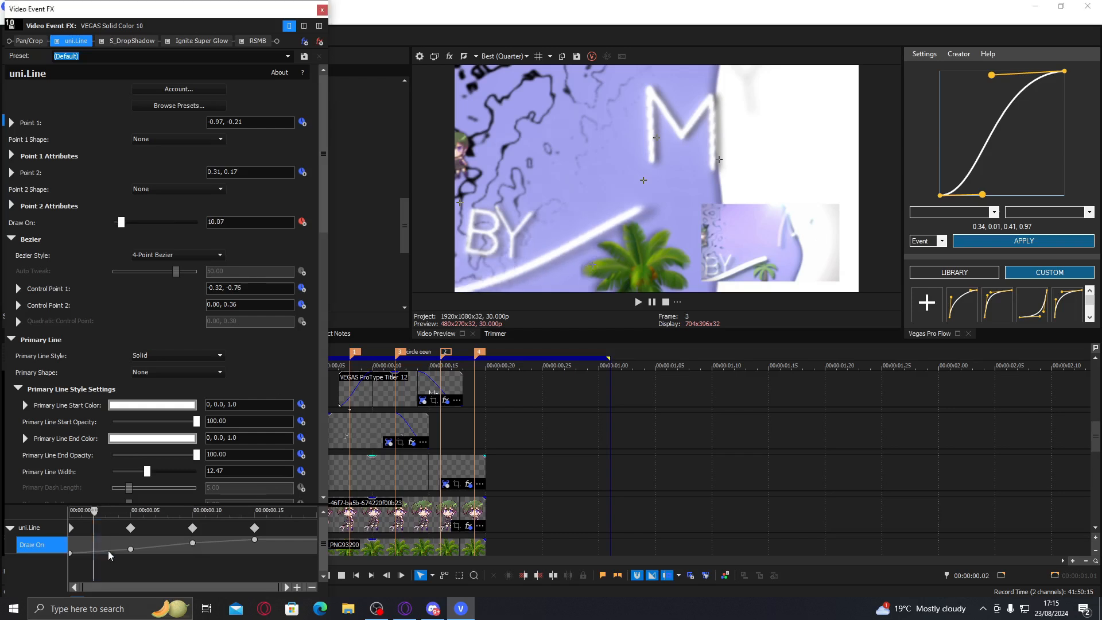
drag(94, 561, 112, 561)
click(130, 549)
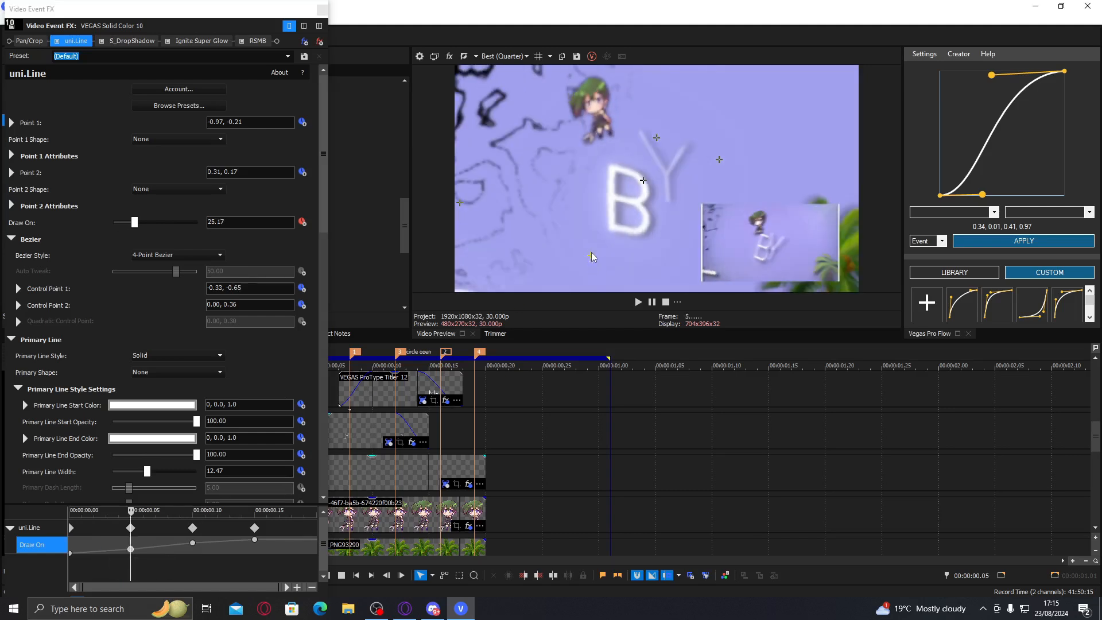
drag(592, 254, 591, 237)
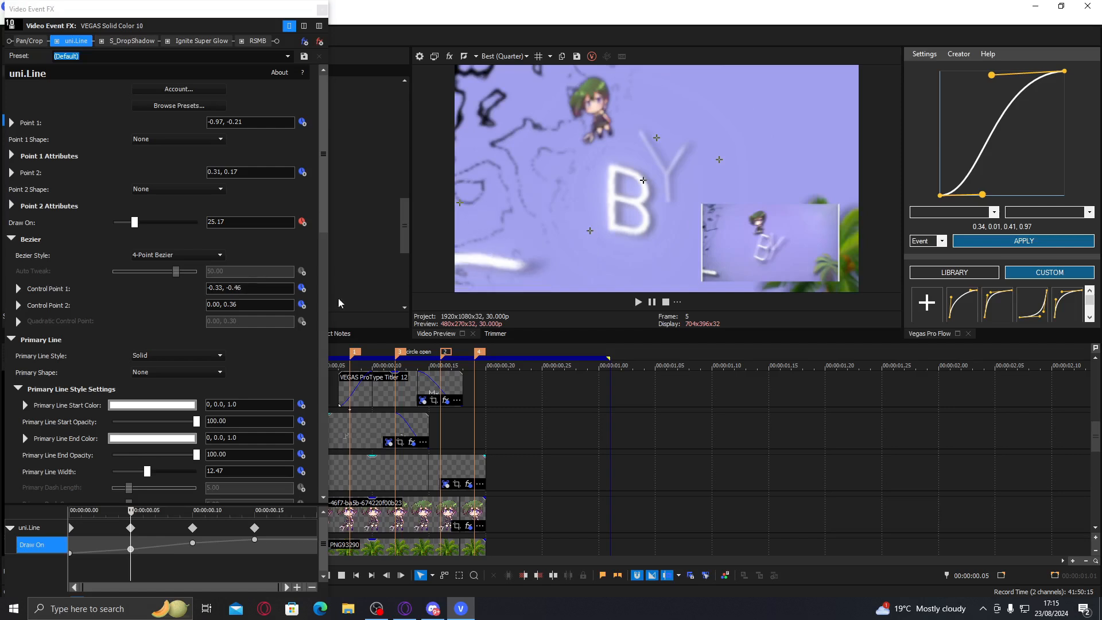
- Shift the last two Draw On keyframes to about frames 11 and 17, and check the line at frame 9
drag(144, 548, 194, 550)
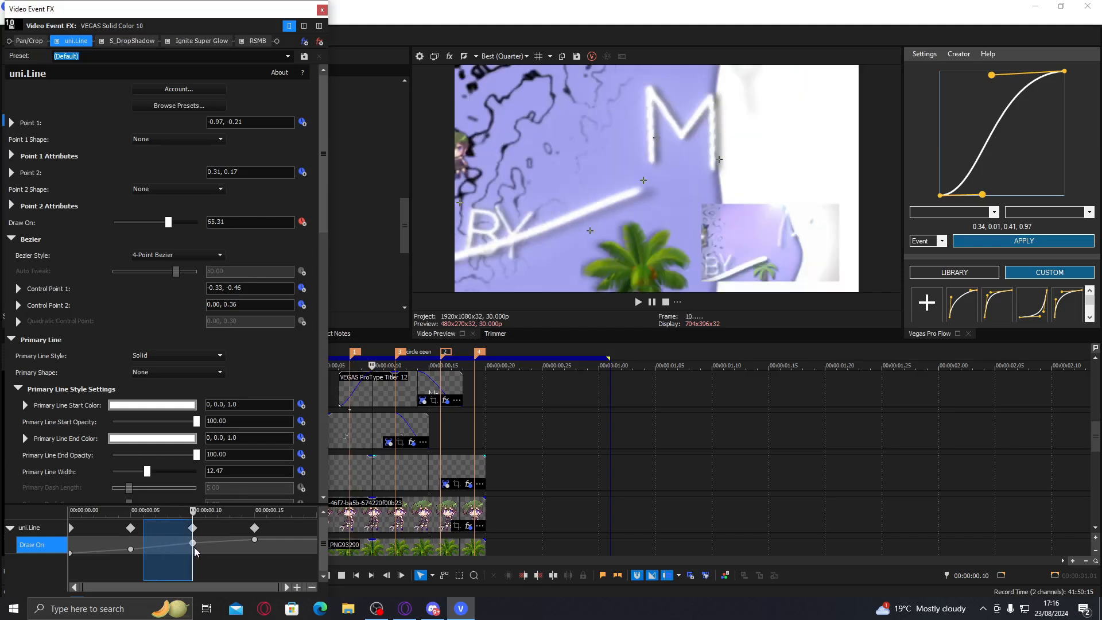
click(193, 544)
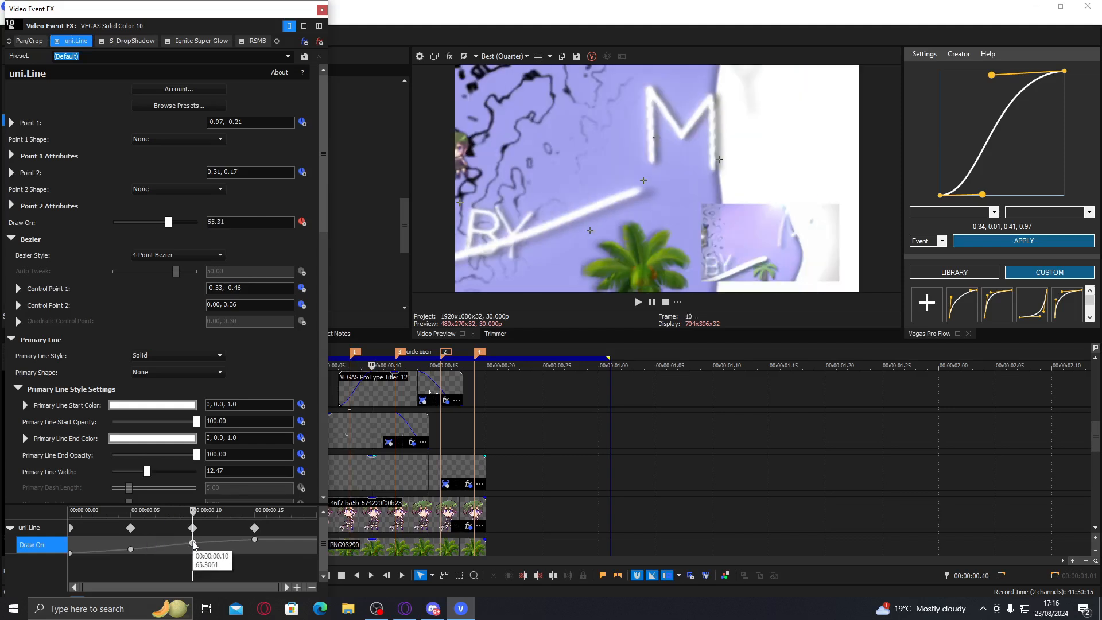
mouse_move(193, 543)
mouse_down()
mouse_move(280, 541)
mouse_move(191, 554)
mouse_move(139, 546)
mouse_move(181, 548)
mouse_up()
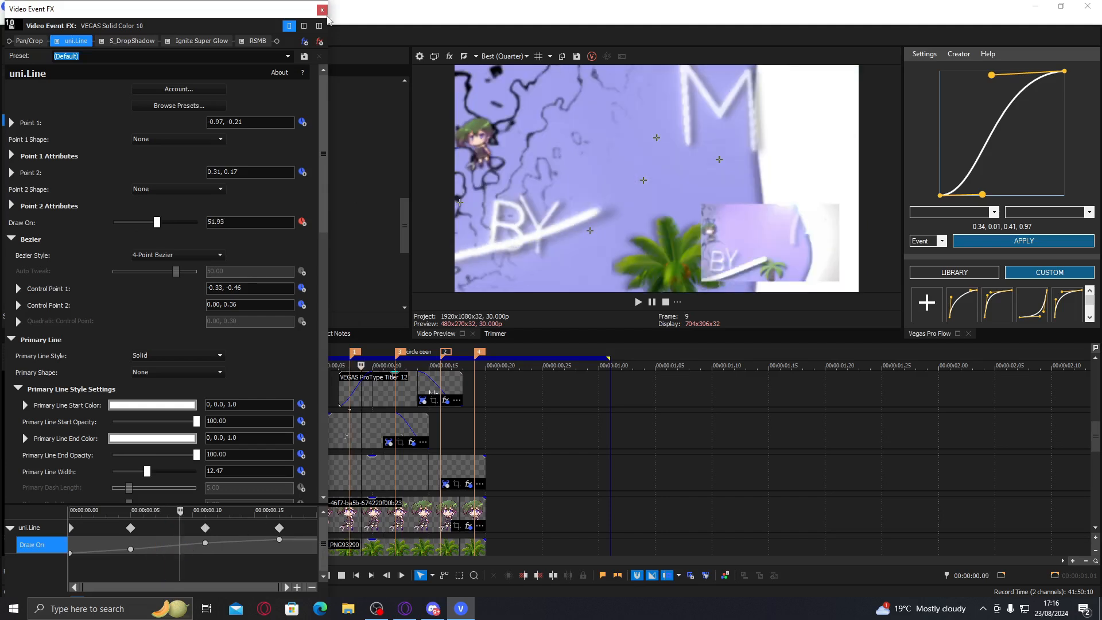
- Nudge the line slightly downward in the preview and fine-tune Control Point 1 to about -0.33, -0.44
click(644, 181)
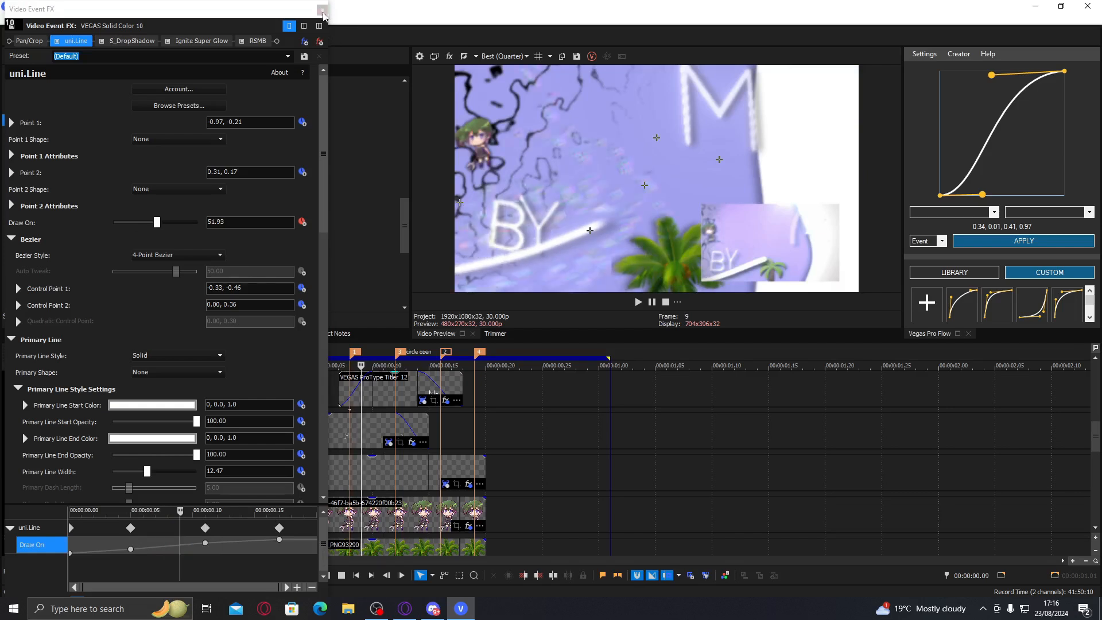
drag(587, 229, 587, 225)
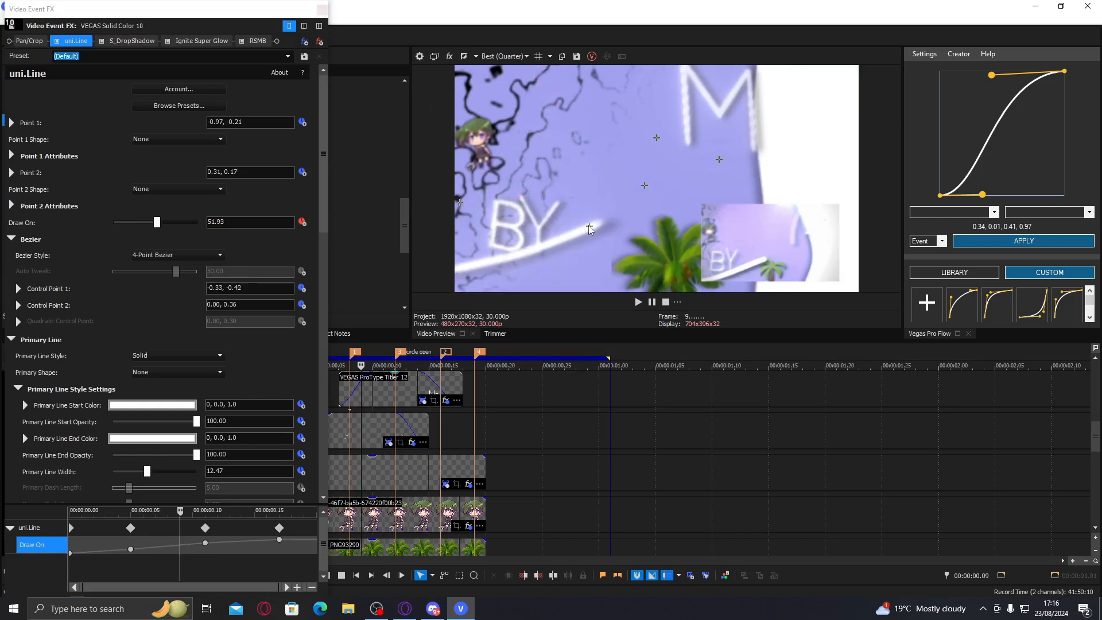
click(322, 9)
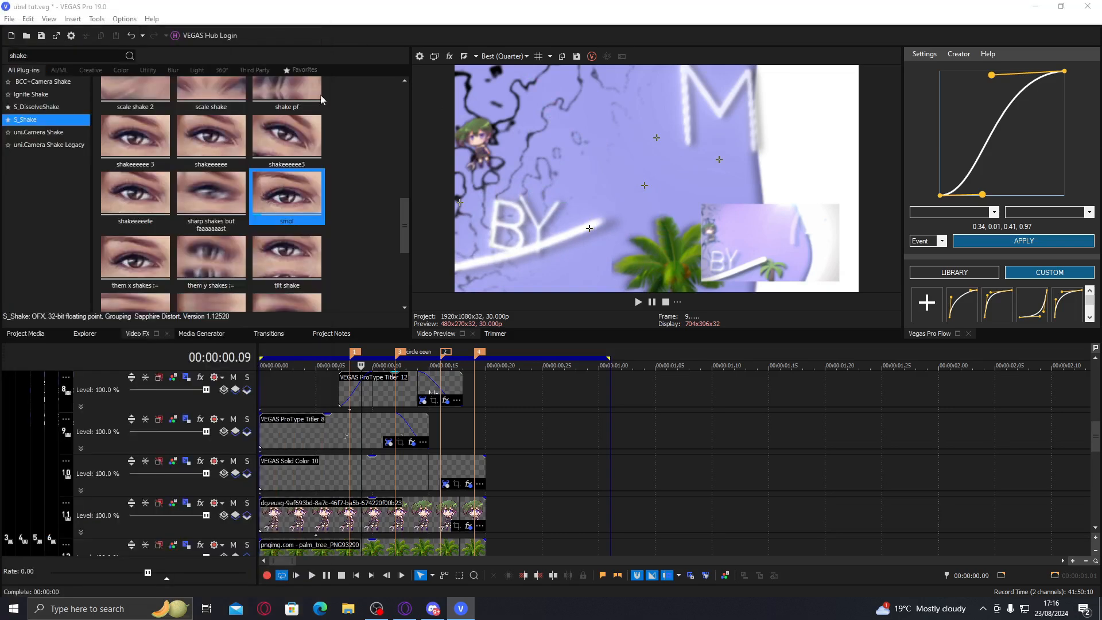
- Reshape the easing curve to 0.02, 0.43, 0.90, 0.72 and apply it to VEGAS Solid Color 10's uni.Line Draw On animation
click(287, 471)
click(332, 473)
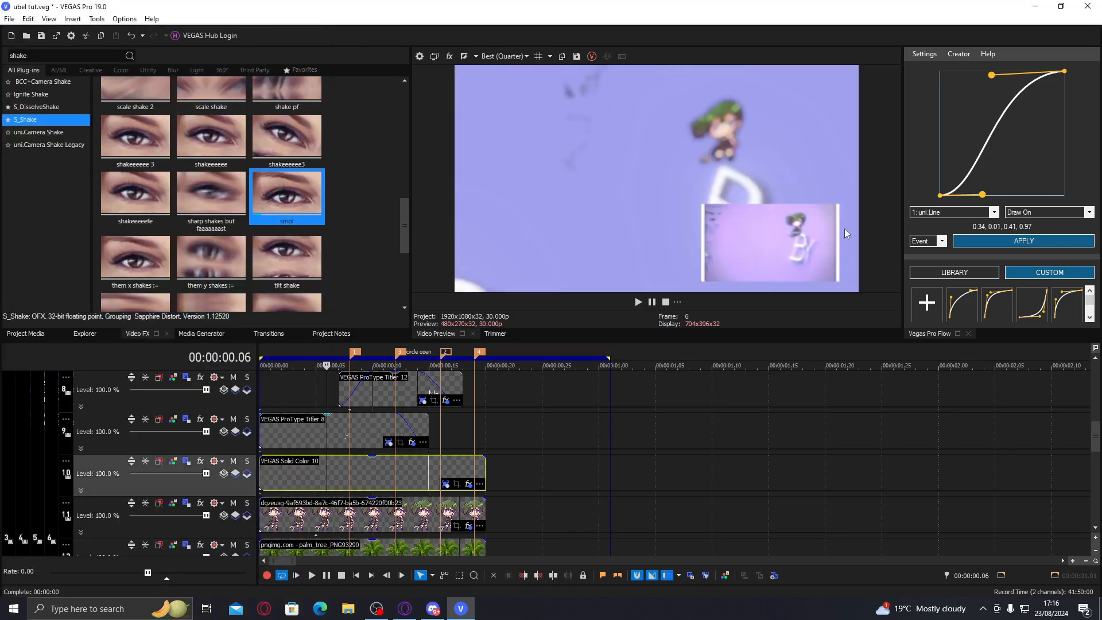
click(402, 466)
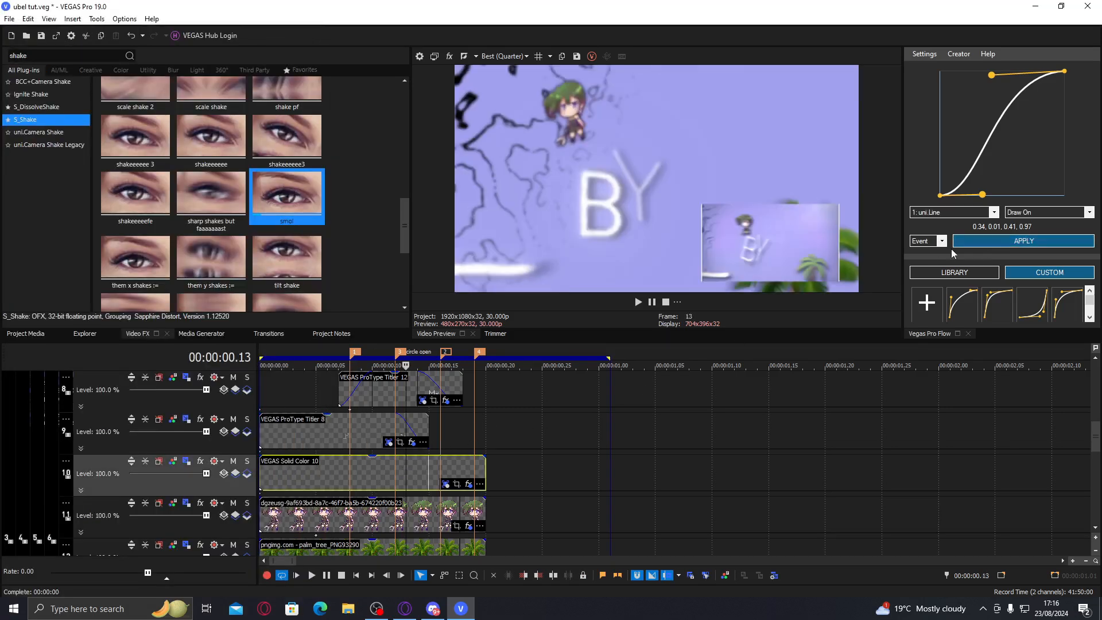
drag(982, 195, 942, 142)
click(280, 473)
drag(991, 75, 1053, 107)
click(978, 241)
- Step through frames 3 to 12 to examine the newly eased line drawing in the preview
click(295, 476)
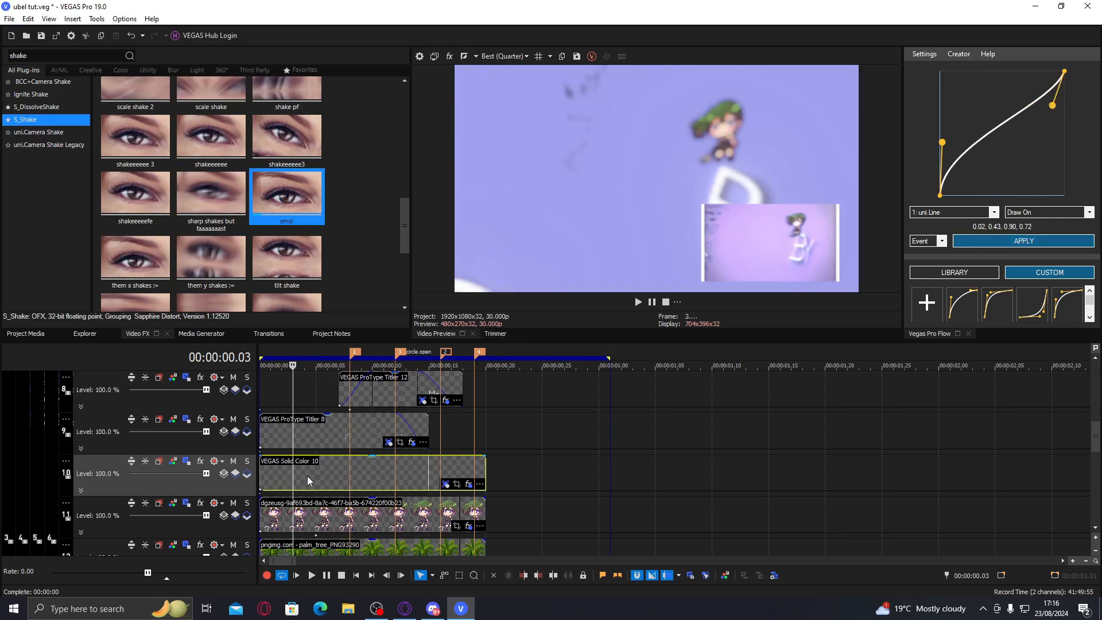
click(308, 476)
click(318, 476)
click(334, 477)
click(350, 474)
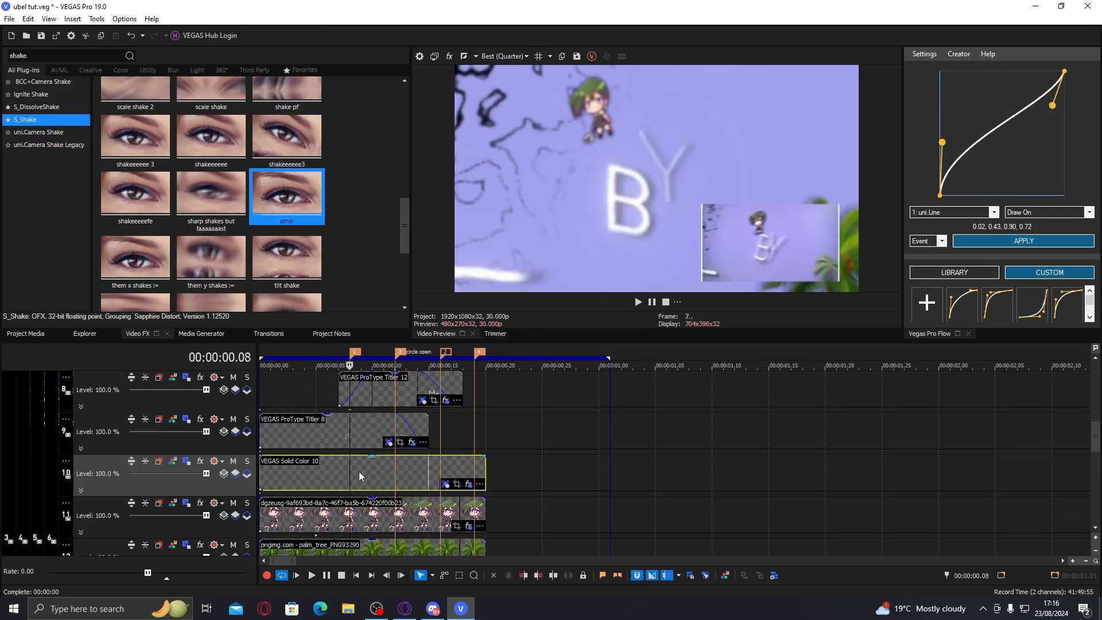
click(369, 469)
click(389, 466)
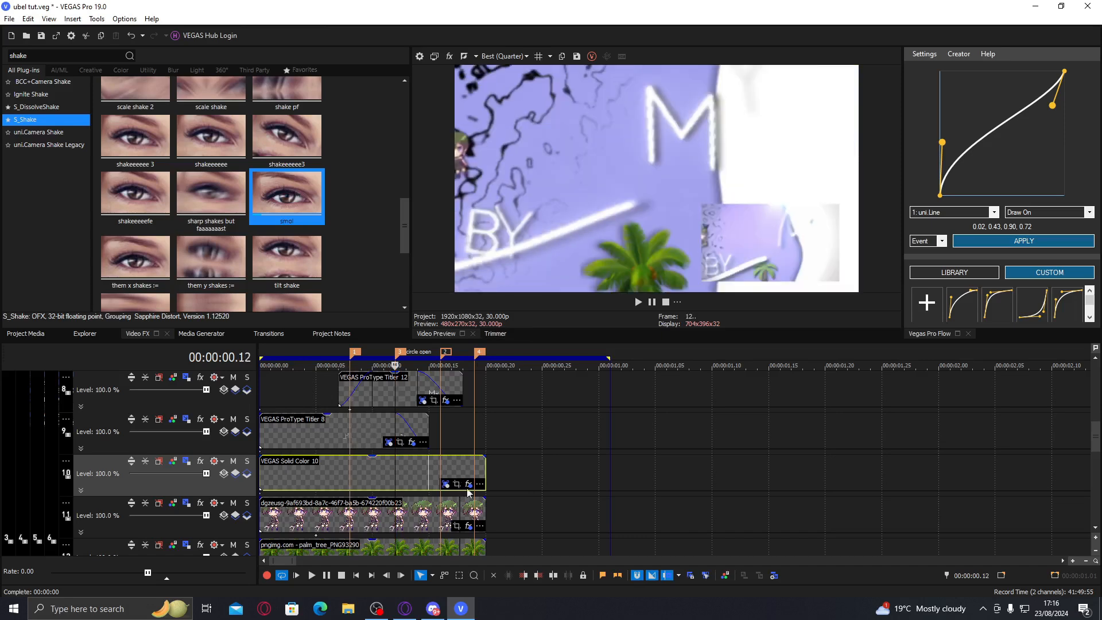
- Check the RSMB motion blur settings of VEGAS Solid Color 10
click(468, 484)
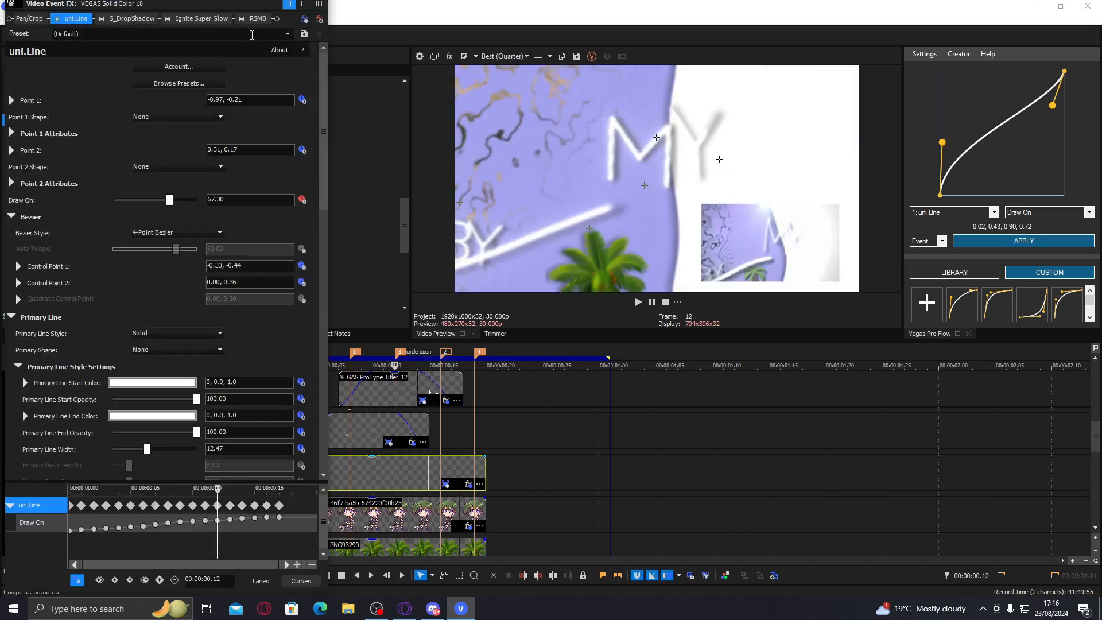
click(256, 19)
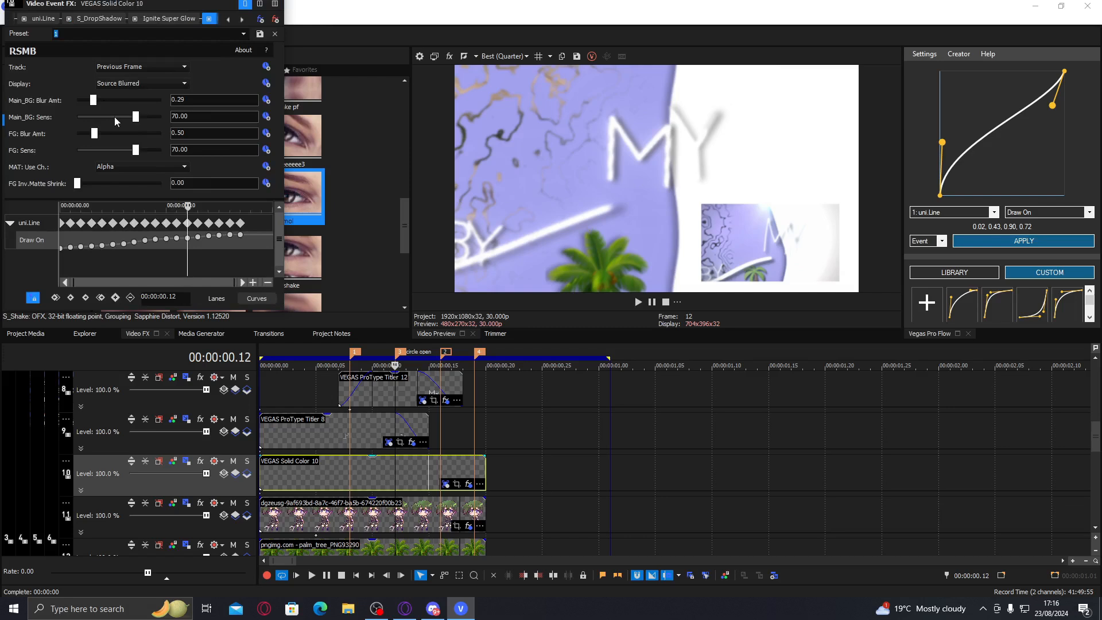
drag(116, 115, 120, 114)
drag(285, 5, 276, 5)
click(269, 9)
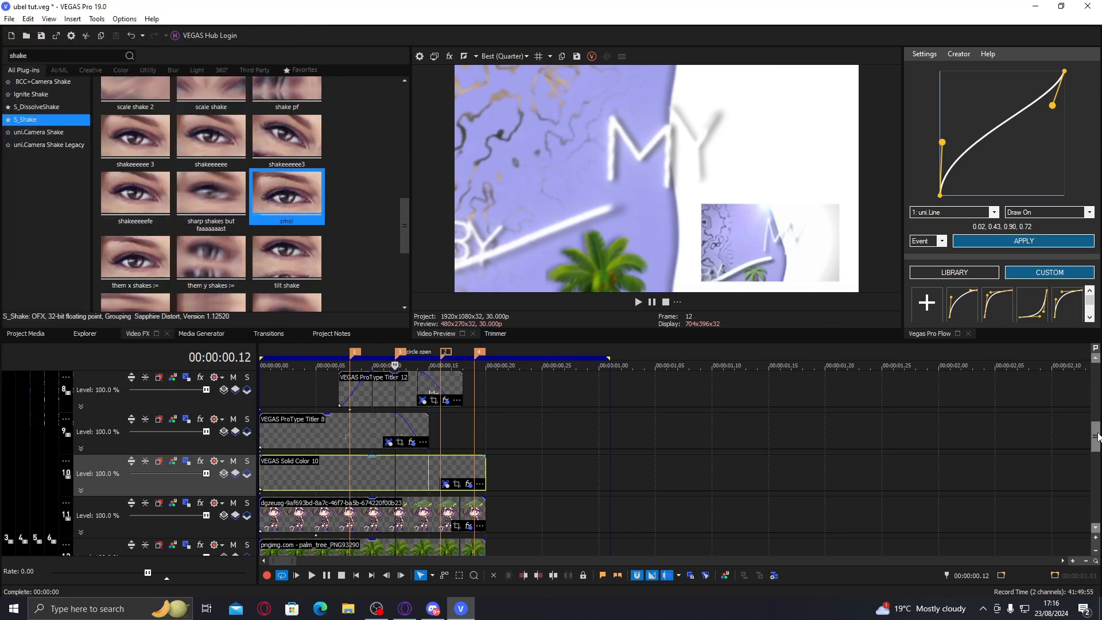
- Delete the in-between Parent Track Motion position keyframes of track 5, keeping those at frames 0, 4 and 17
scroll(508, 459, up, 4)
double_click(440, 456)
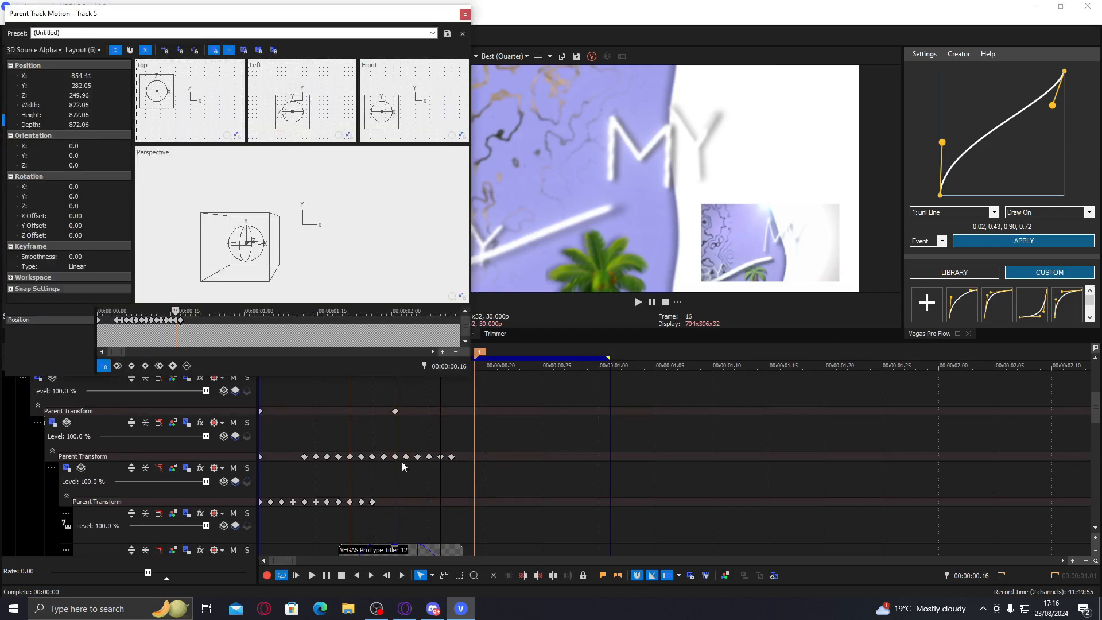
click(175, 320)
shift+click(121, 320)
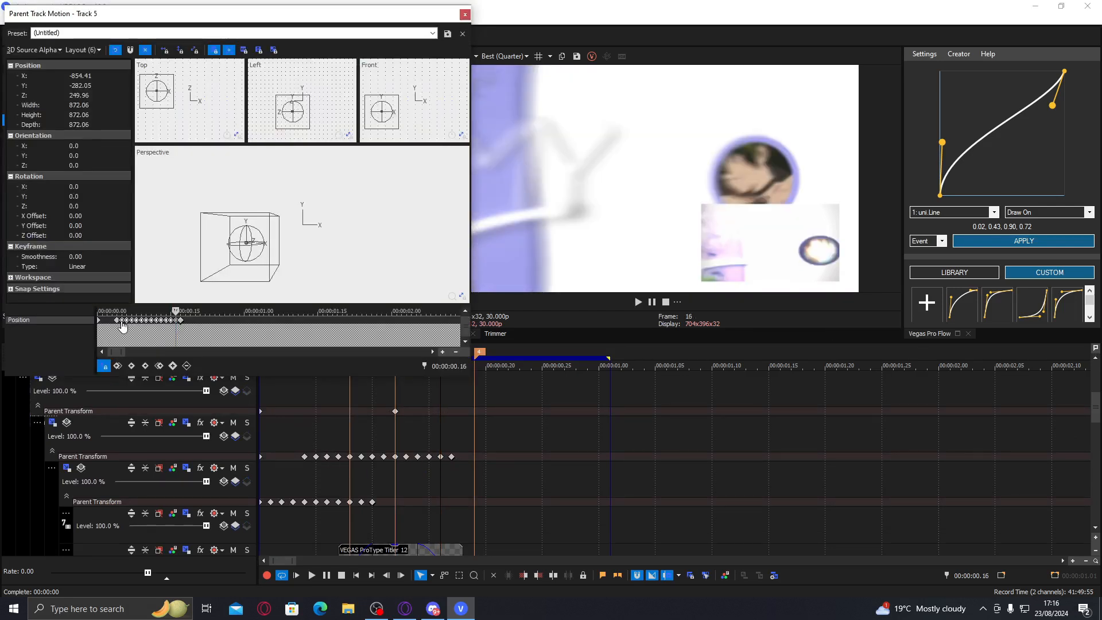
key(Delete)
key(Home)
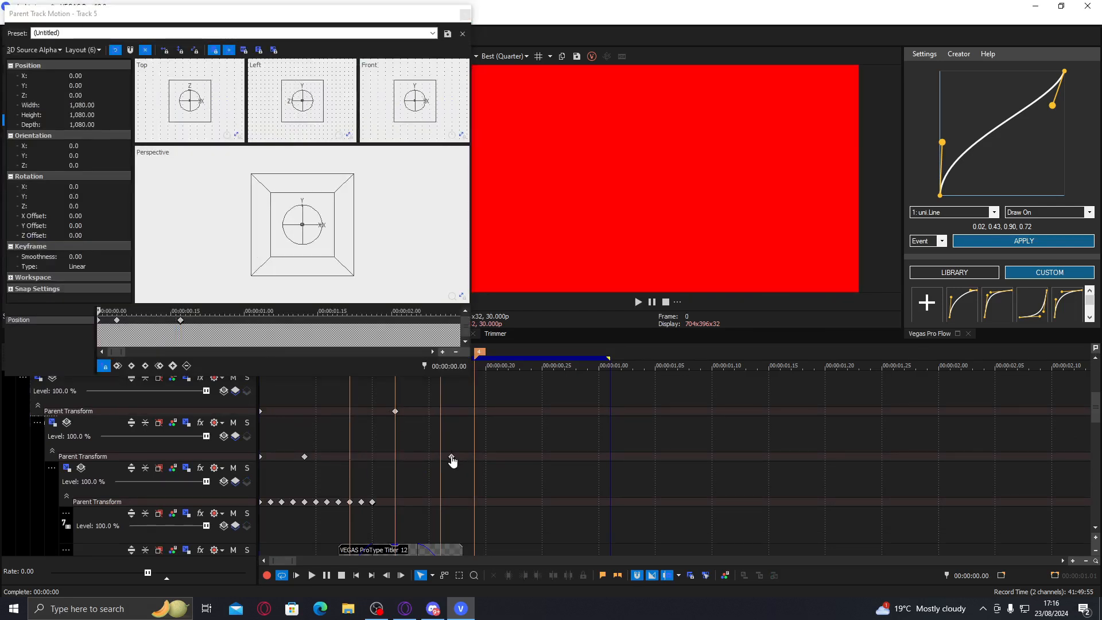
- Move track 5's last Parent Transform keyframe to frame 13 and make it current
right_click(430, 458)
click(448, 465)
drag(452, 458, 432, 461)
click(431, 458)
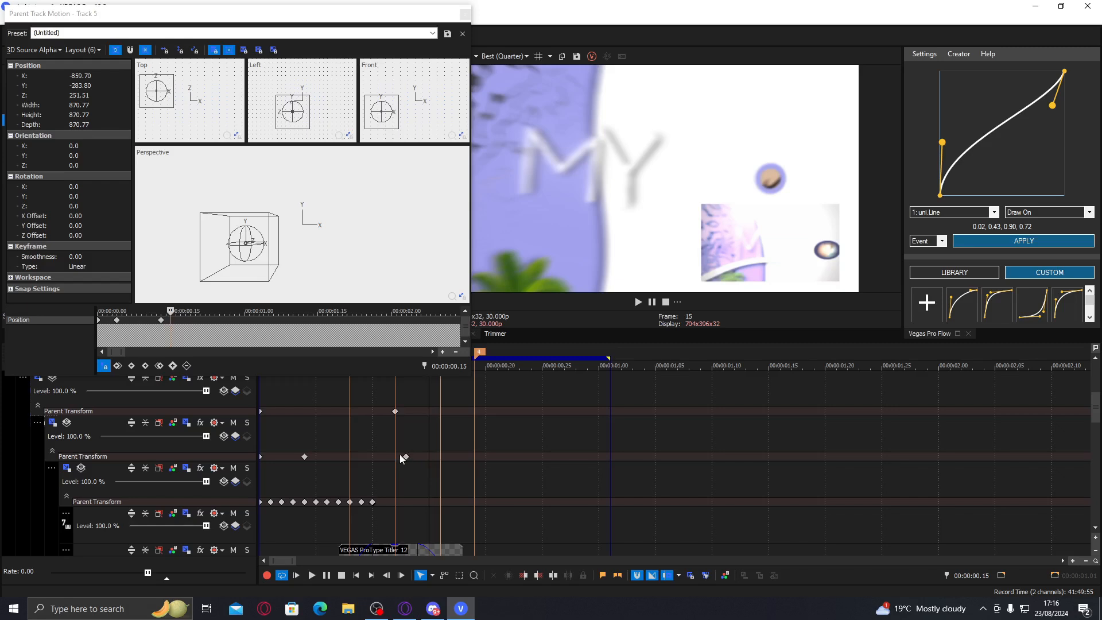
click(402, 457)
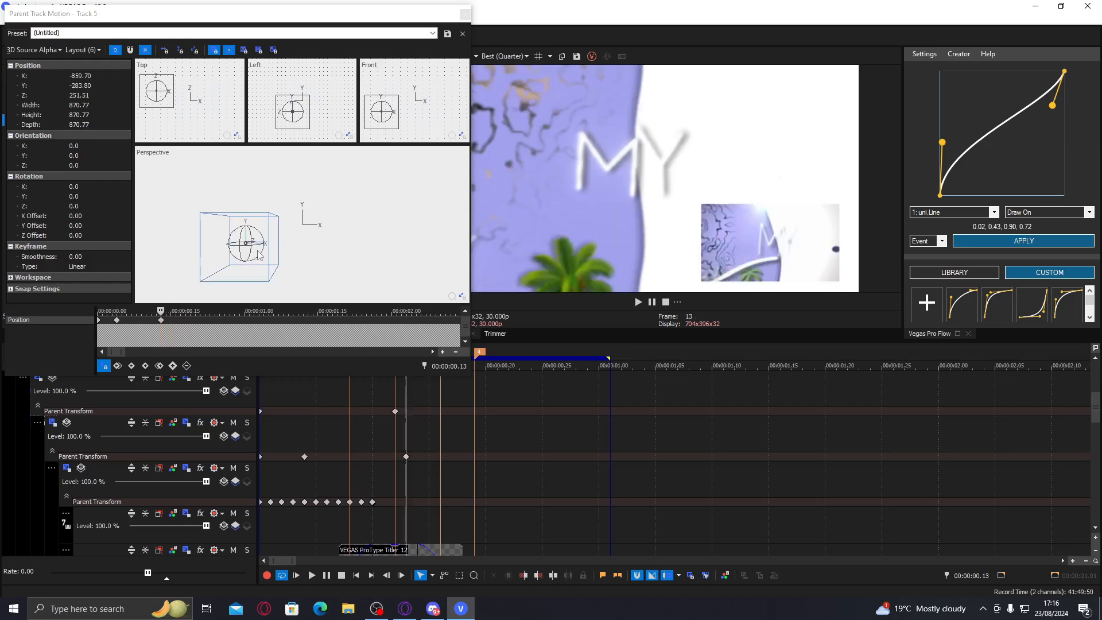
- Push track 5's camera position at frame 13 further in depth, setting Z to 532.60 in Parent Track Motion
drag(285, 110, 282, 109)
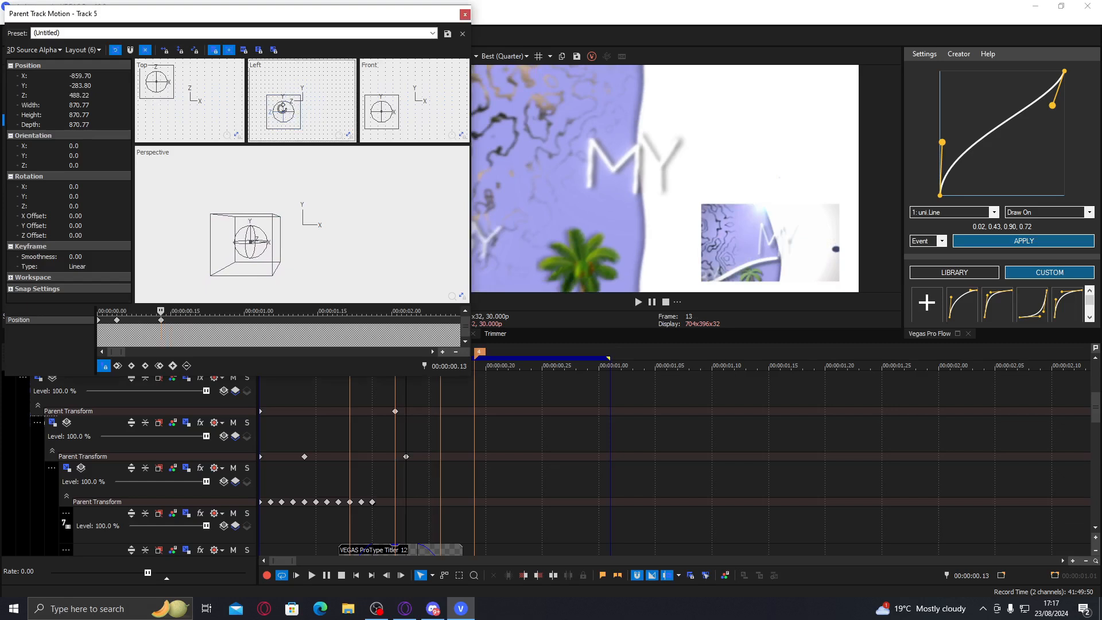
drag(360, 203, 356, 203)
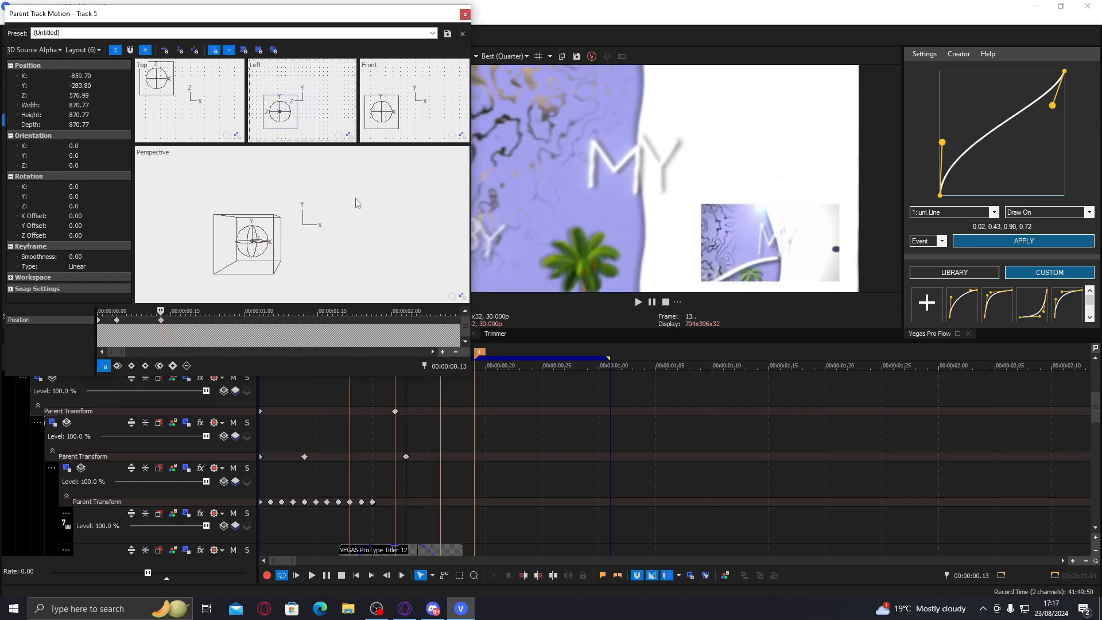
key(Right)
key(Right)
key(Right)
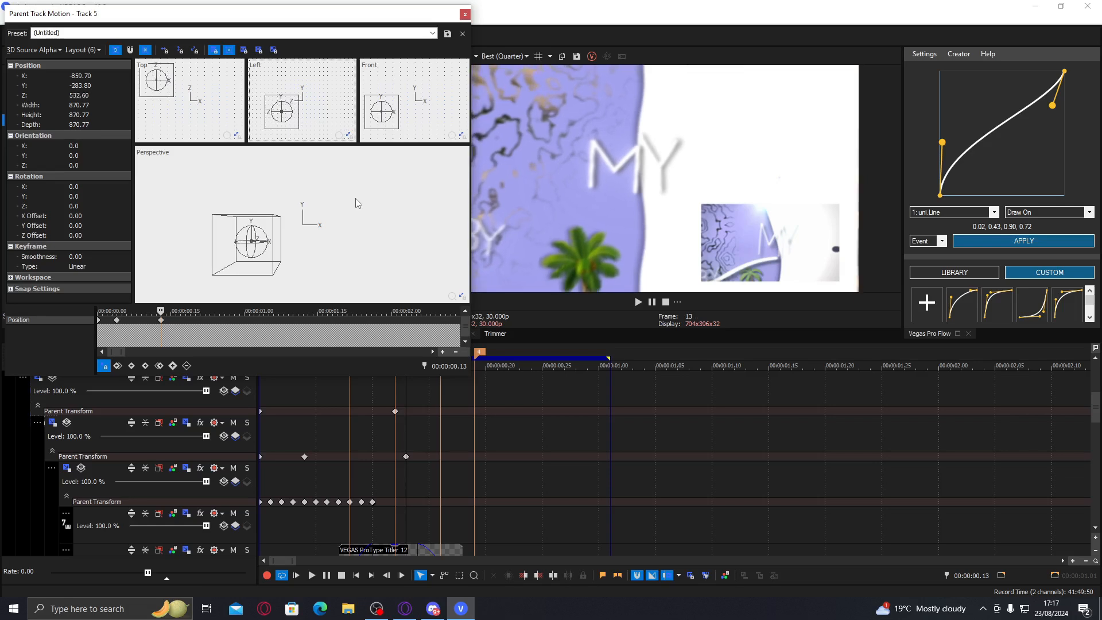
click(465, 14)
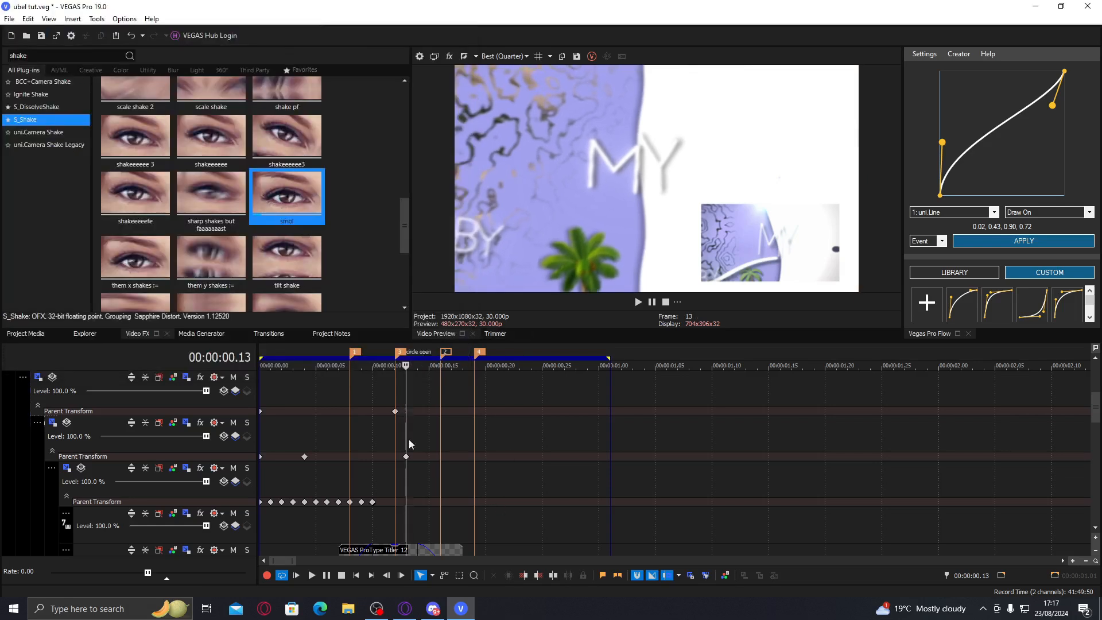
- Move track 5's last Parent Transform keyframe to frame 19 and ease its Parent Track Motion with the curve 0.44, 0.03, 0.34, 0.93
drag(408, 458, 474, 457)
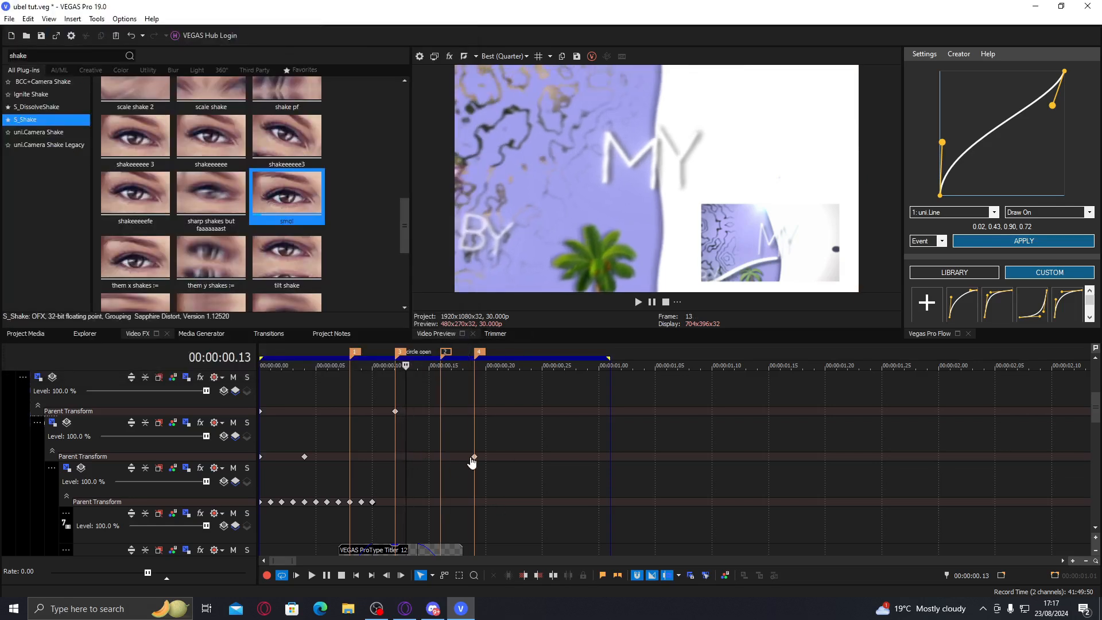
click(386, 455)
drag(941, 142, 992, 195)
drag(1060, 107, 979, 75)
click(940, 240)
click(924, 254)
drag(992, 197, 995, 191)
drag(980, 77, 982, 80)
click(996, 241)
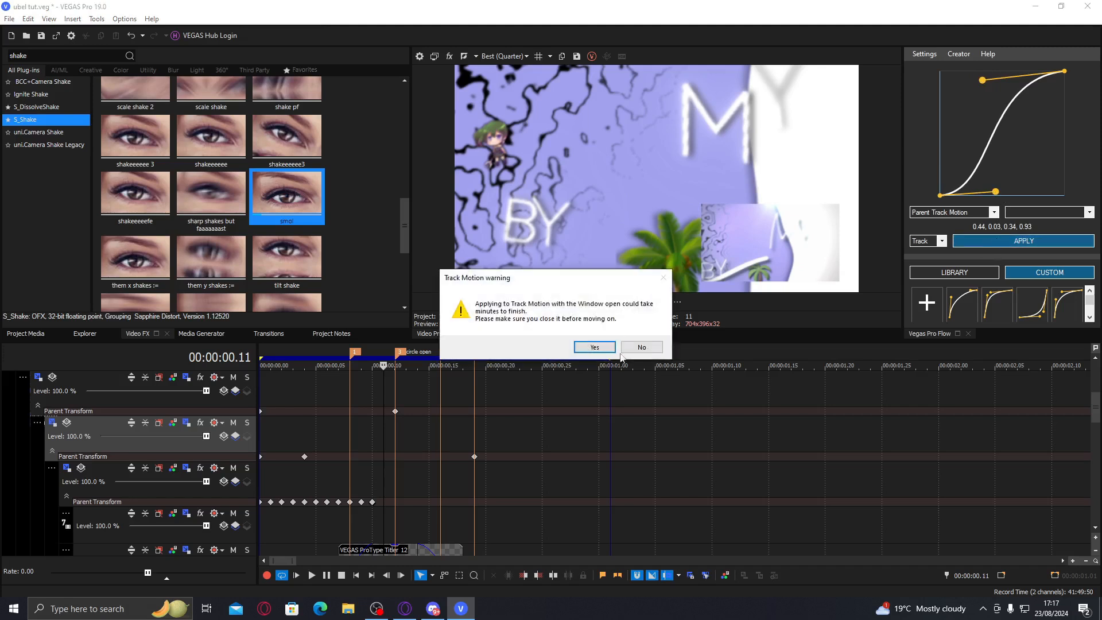
click(586, 347)
- Step through frames 12 to 20 to examine the newly eased camera move into the circle-open transition
click(399, 434)
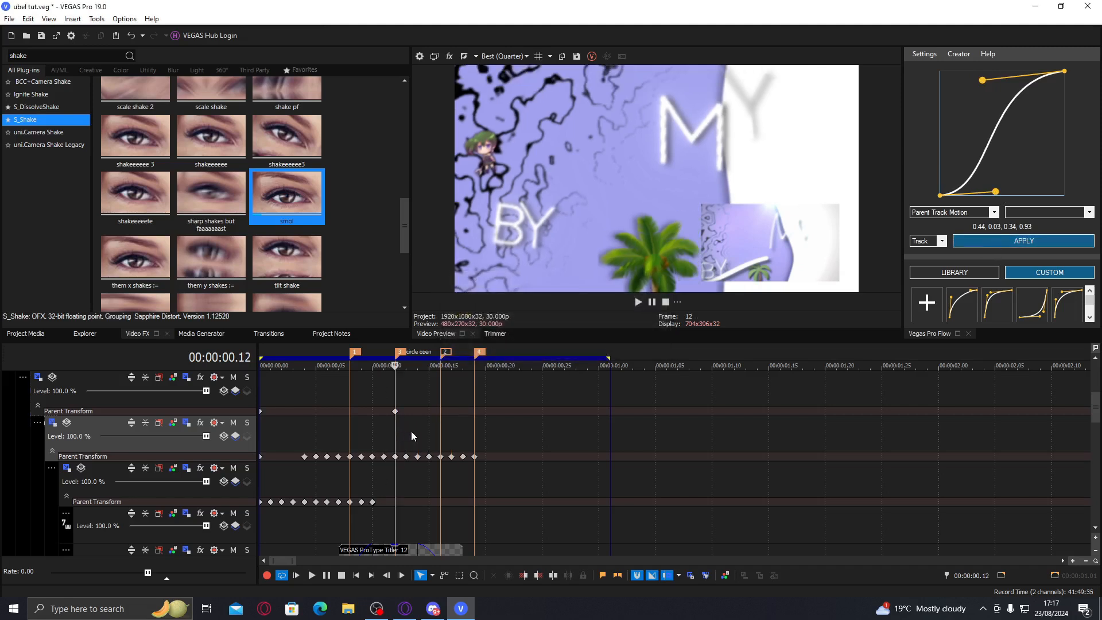
click(411, 433)
click(423, 433)
click(440, 433)
click(452, 428)
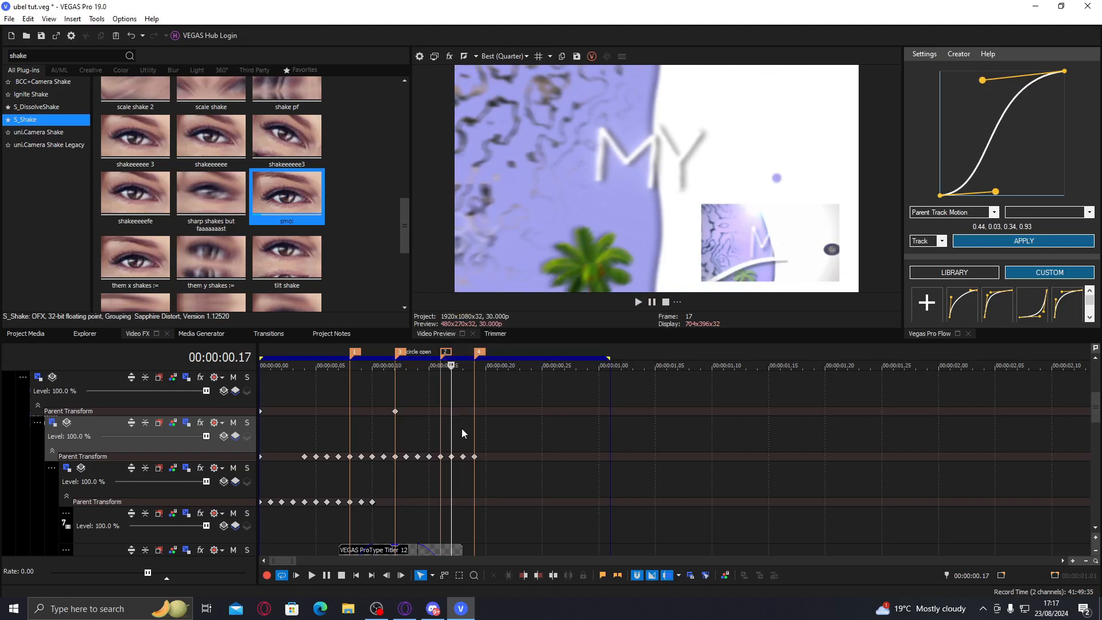
click(462, 428)
click(474, 453)
click(486, 427)
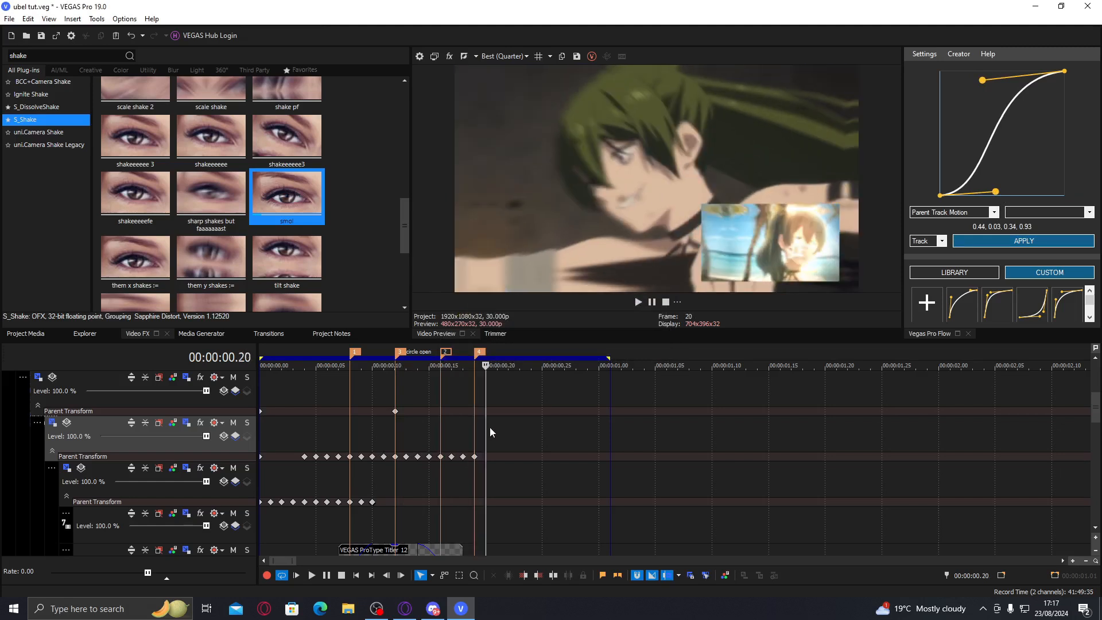
click(477, 422)
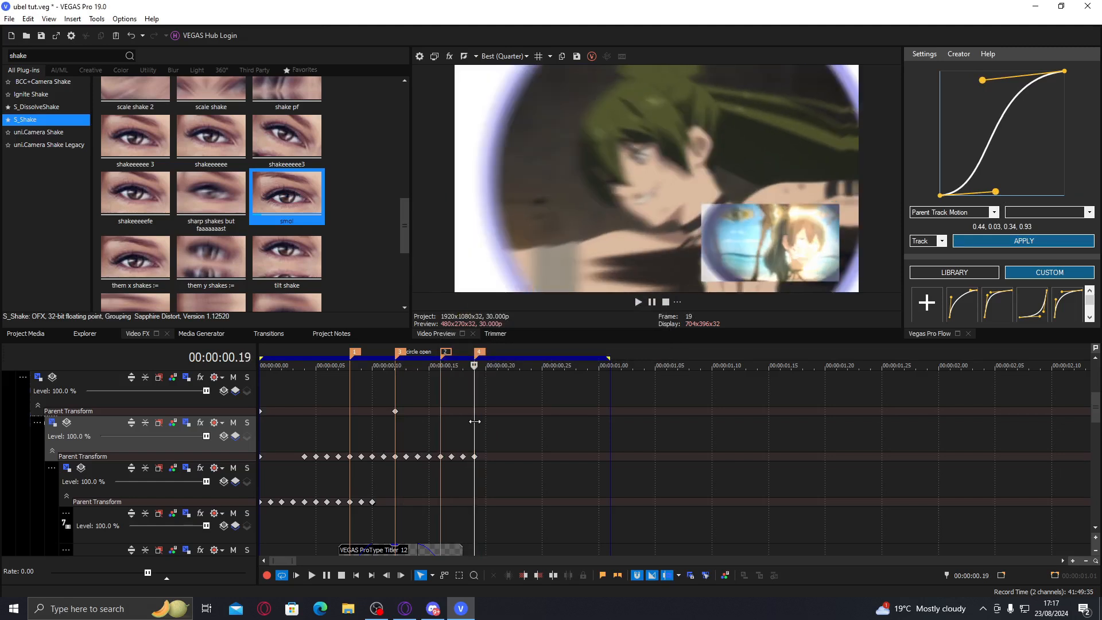
- Step frame by frame from the start of the project to about frame 18 to examine the whole camera motion
key(Home)
key(Right)
key(Right)
key(Right)
key(Right)
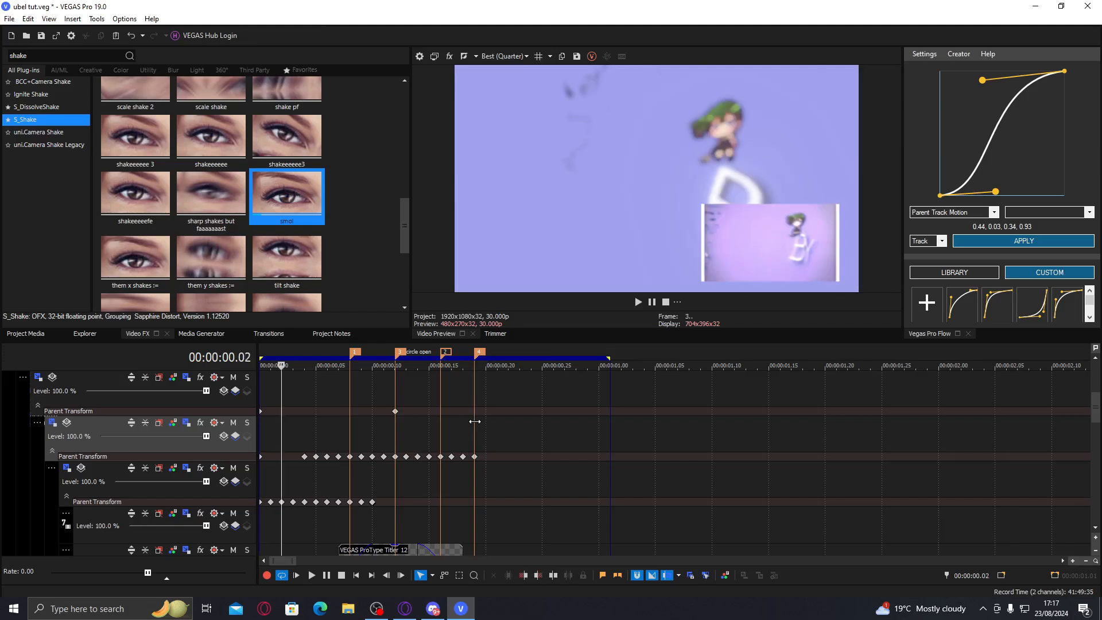
key(Right)
key(Right)
key(Right)
key(Right)
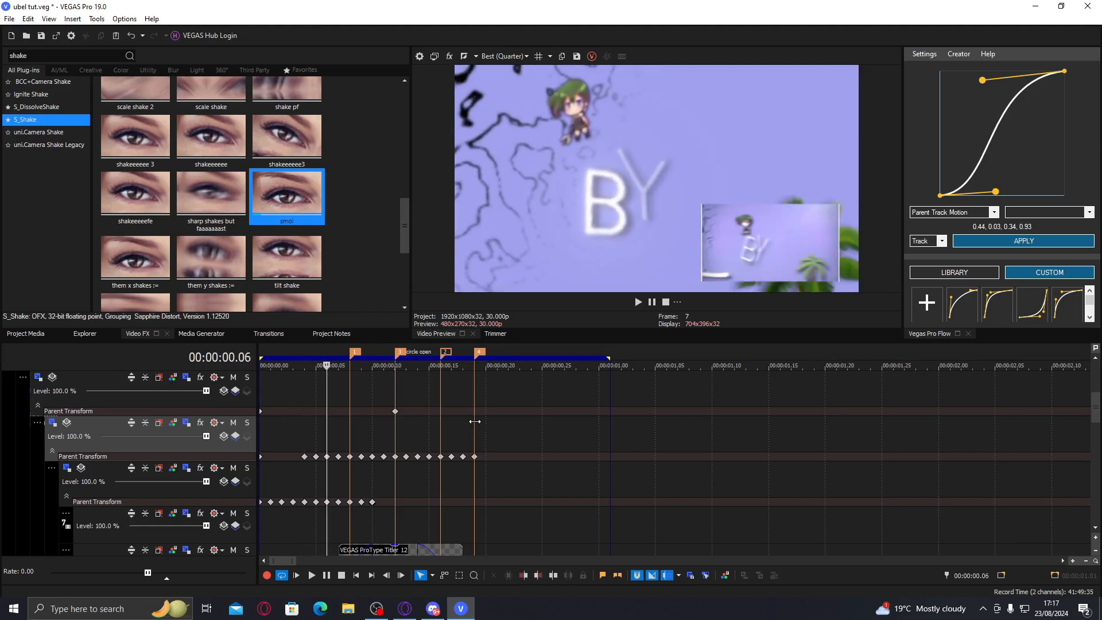
key(Right)
key(Right)
key(Right)
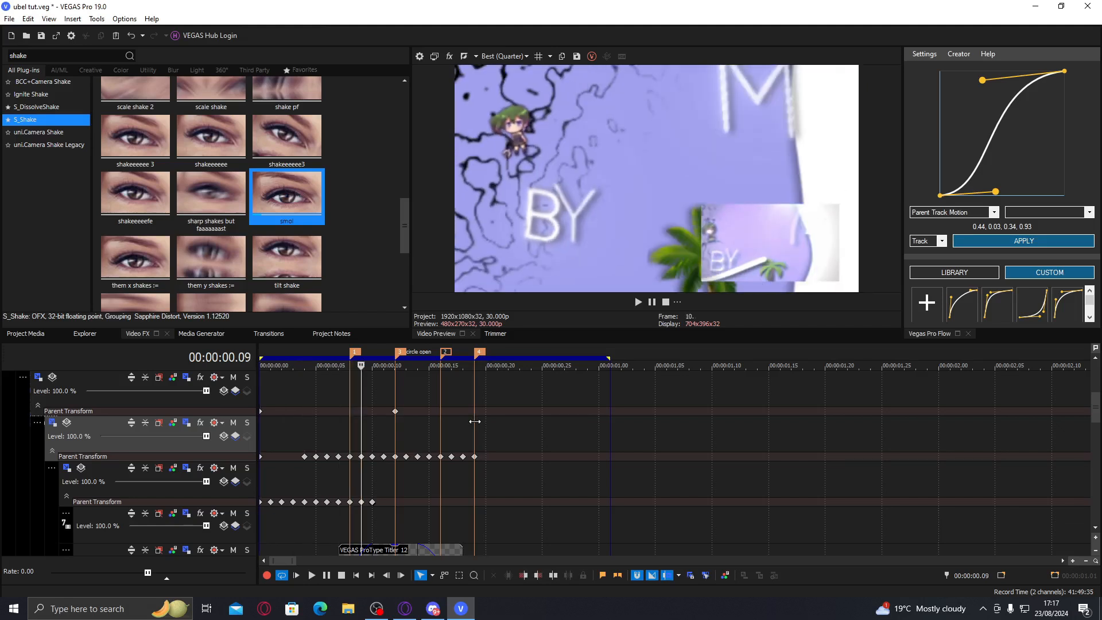
key(Right)
key(Right)
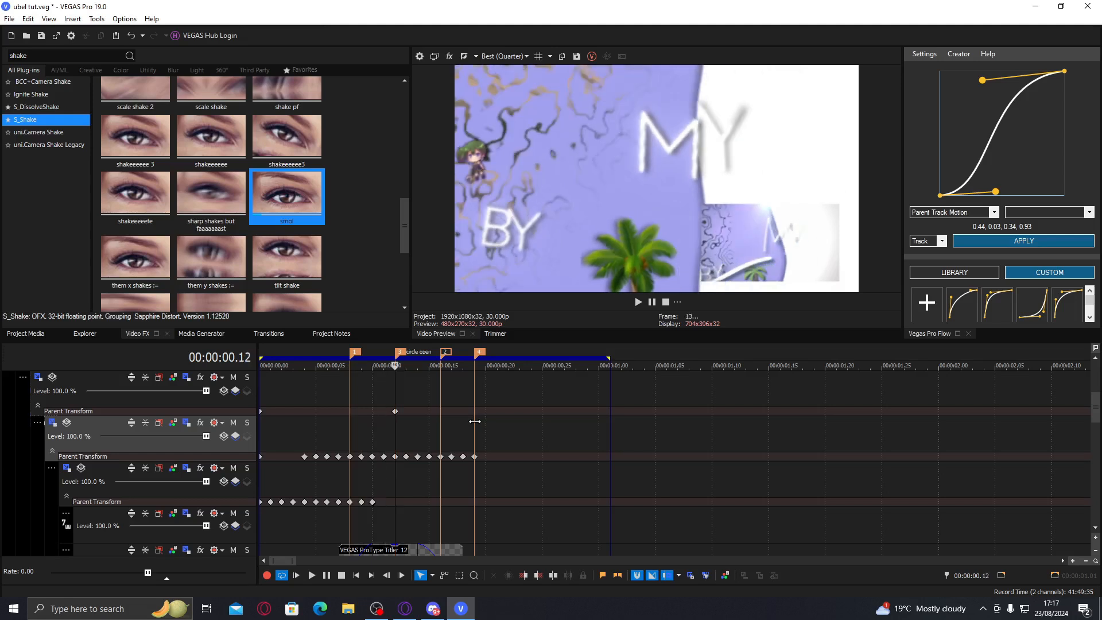
key(Right)
key(Right)
key(Right)
key(Right)
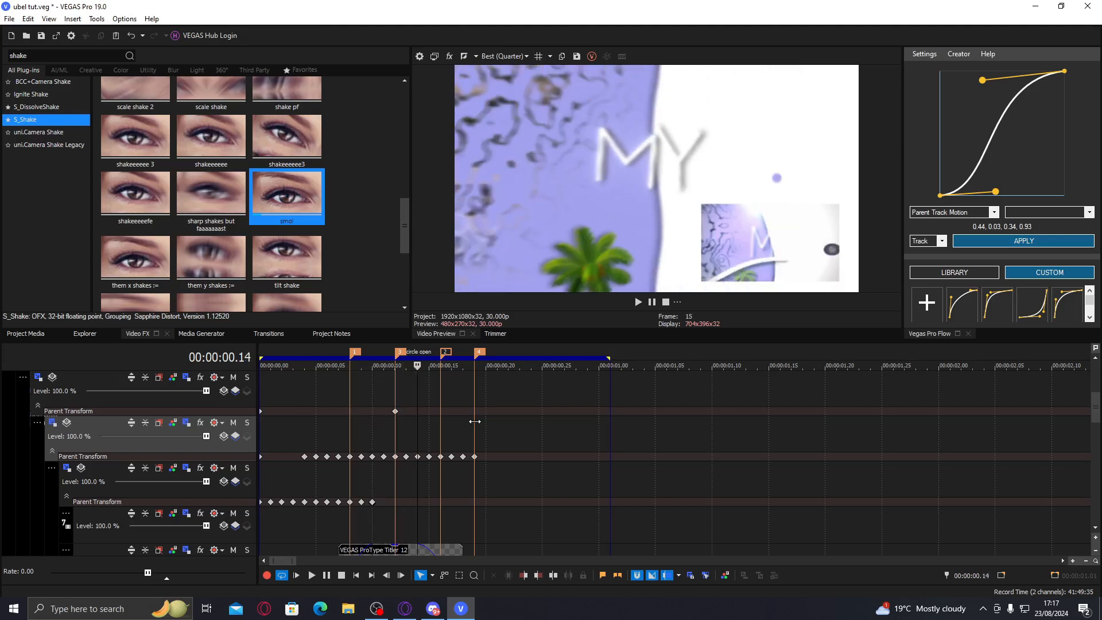
key(Right)
key(Right)
key(Right)
key(Right)
key(Right)
key(Right)
key(Right)
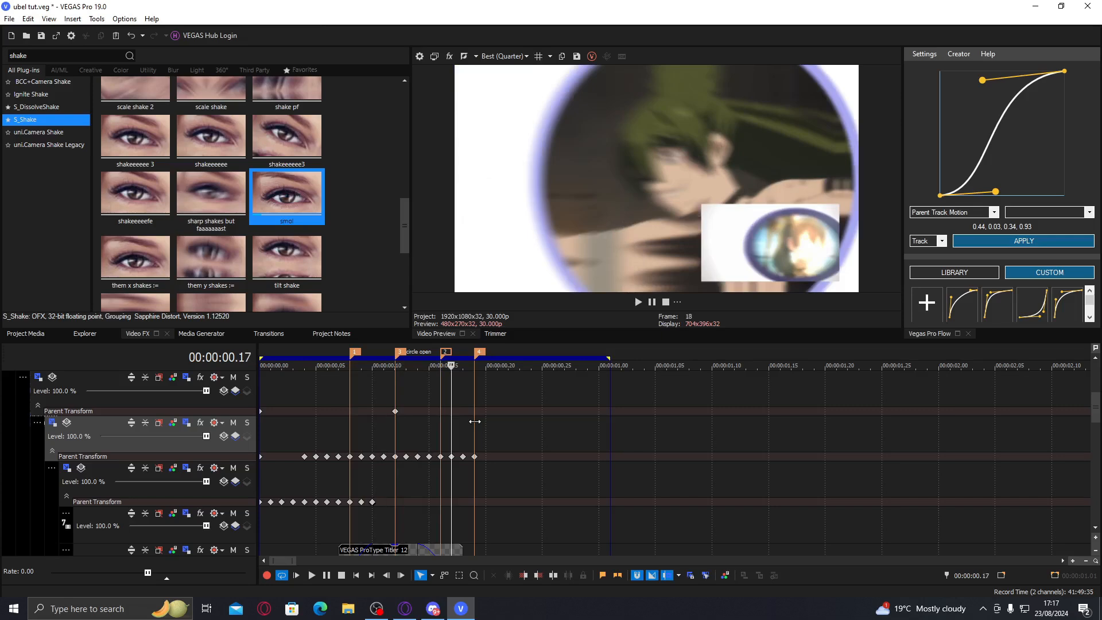
- Set the loop region's end to frame 23 and play the section back
key(o)
key(space)
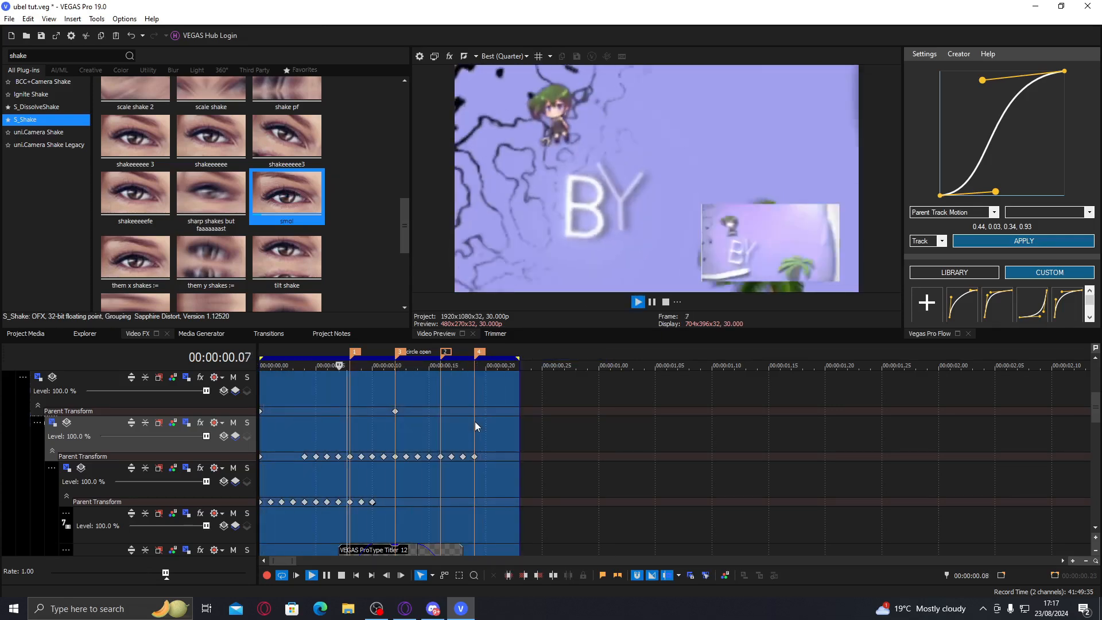
key(space)
- Undo the recent edits back through the track 5 motion changes, and save the project along the way
click(382, 406)
drag(1095, 407, 1082, 440)
key(ctrl+z)
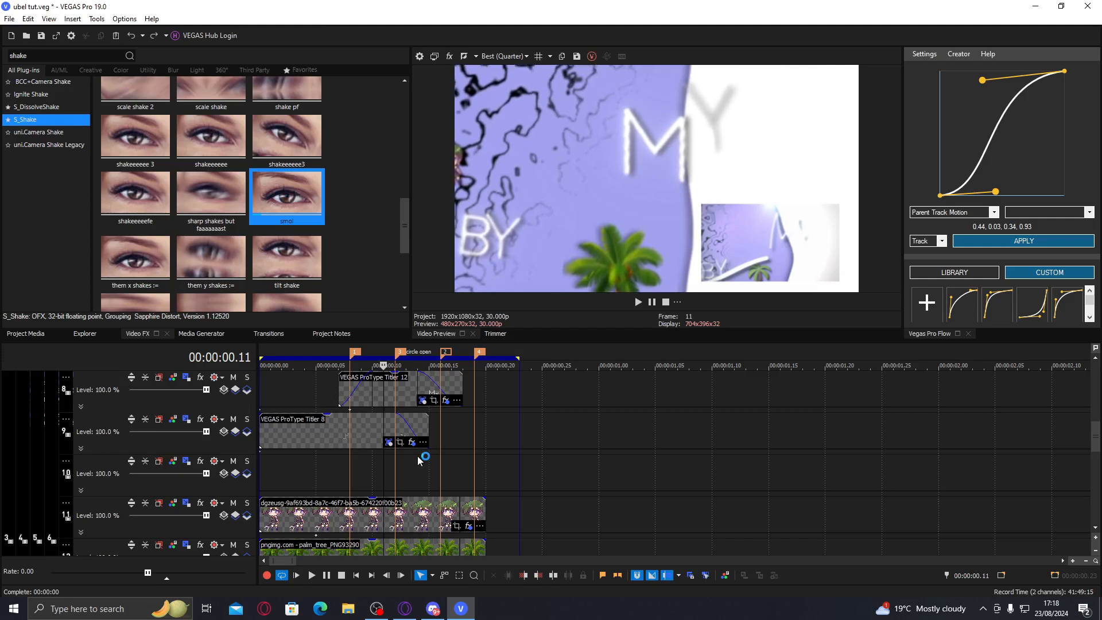
key(ctrl+s)
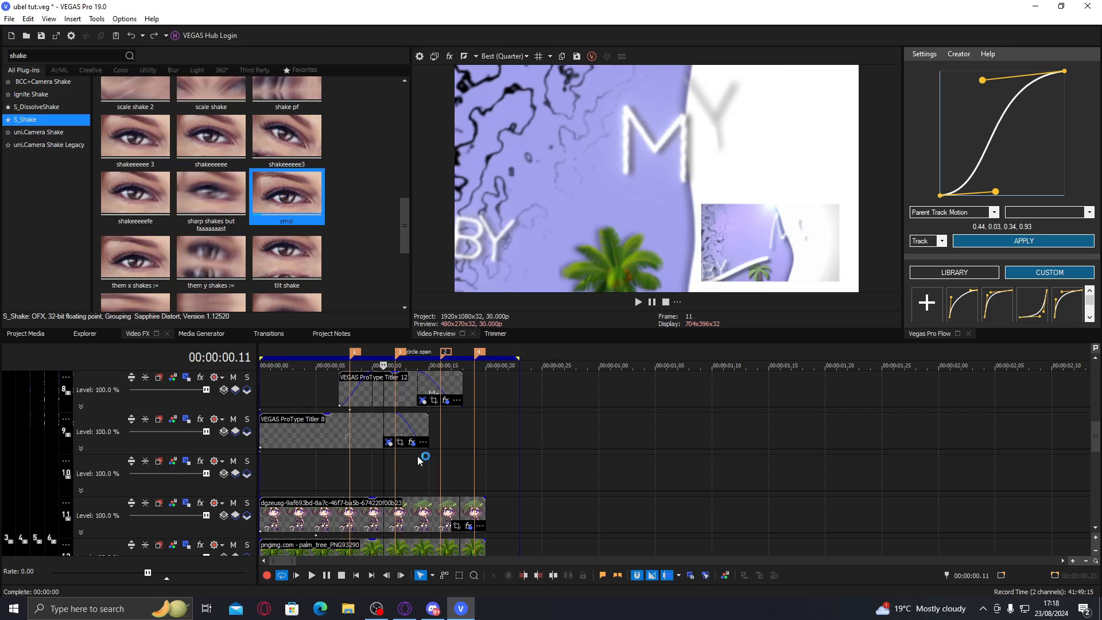
click(376, 608)
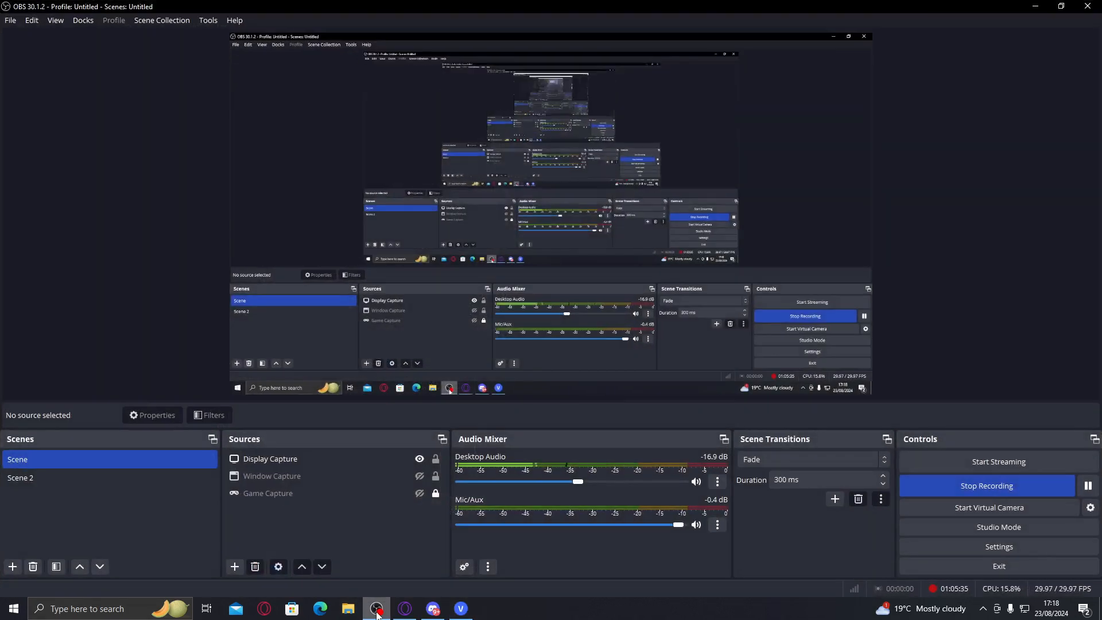
click(376, 608)
key(ctrl+z)
key(ctrl+z)
key(ctrl+z)
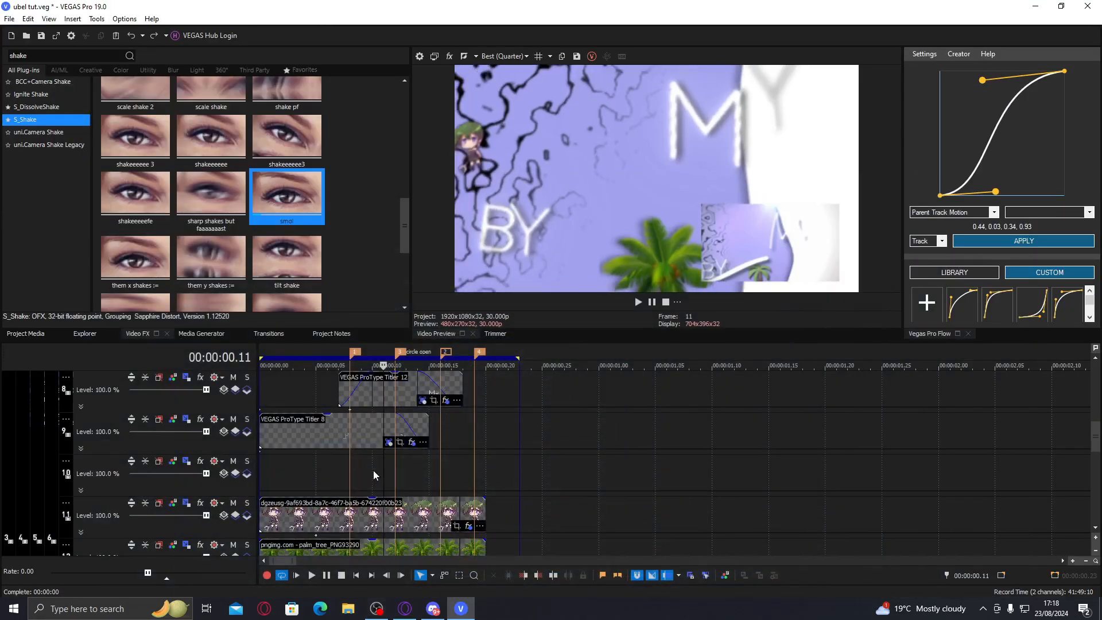
- Check the drawn line on frames 7 to 13 and lower the opacity of VEGAS Solid Color 10 to 95 %
click(351, 482)
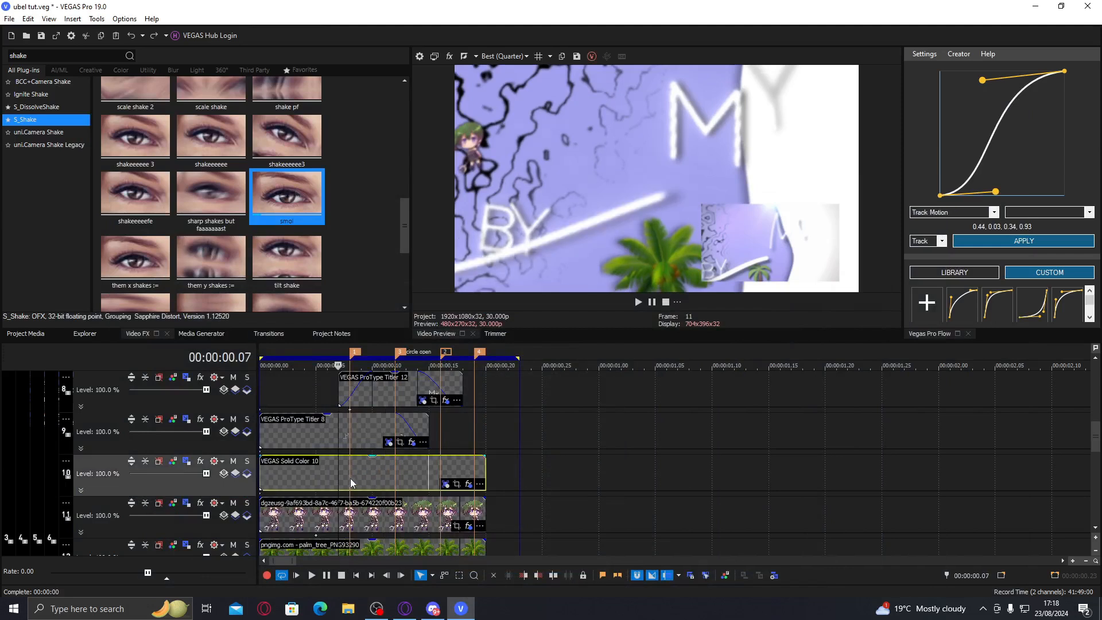
click(382, 470)
click(395, 472)
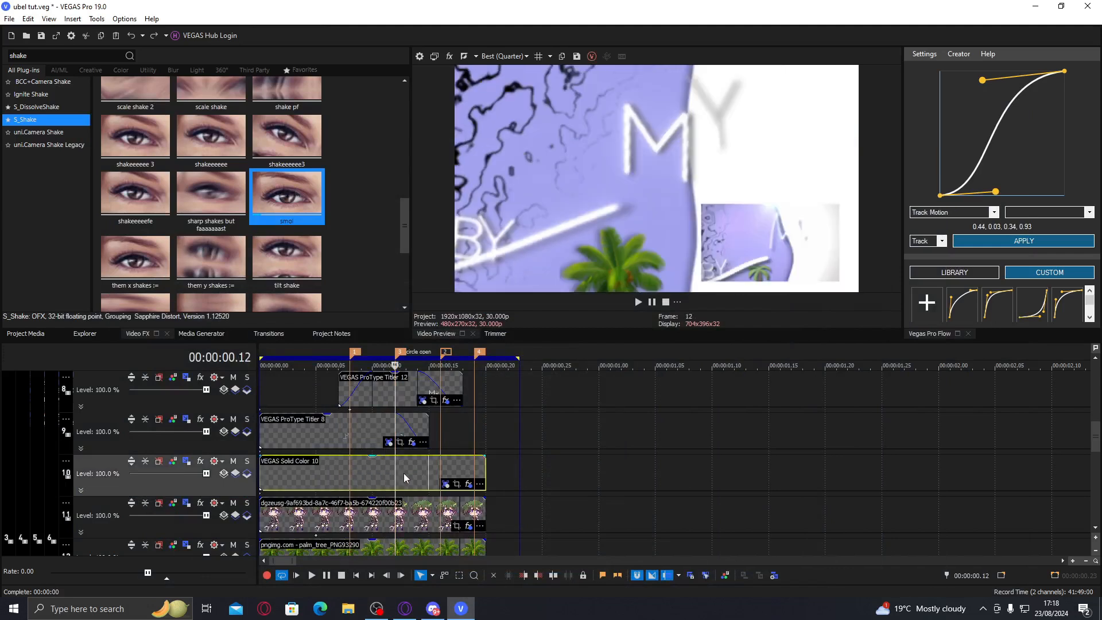
click(406, 473)
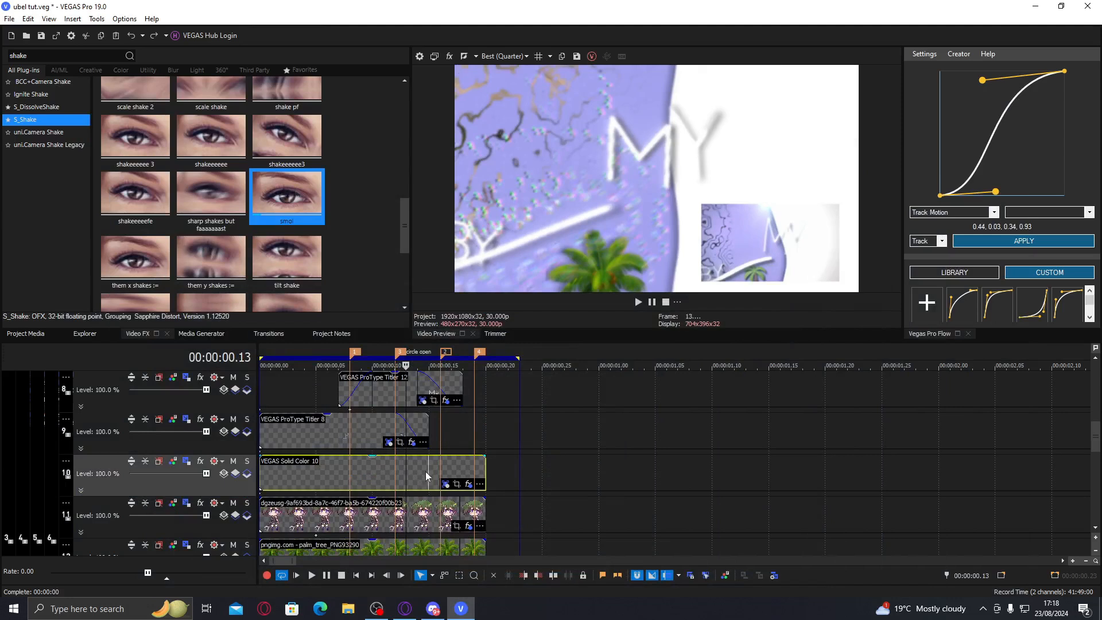
drag(430, 457, 435, 462)
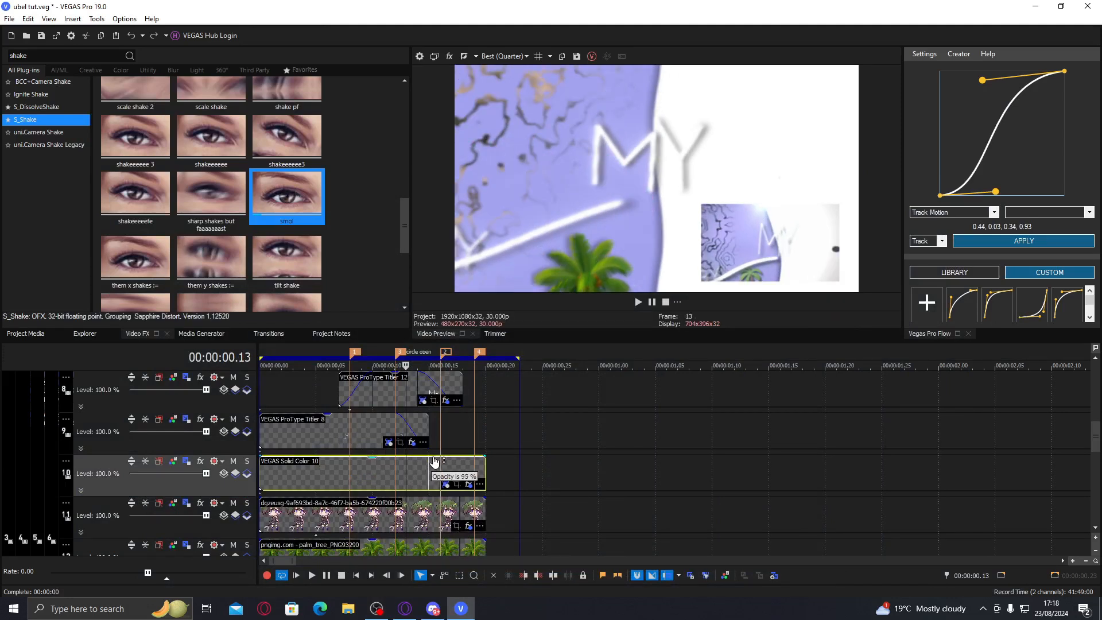
- Animate uni.Line's Primary Line Width on VEGAS Solid Color 10, with the first keyframe at frame 5 and width 18.37 at frame 13
click(469, 483)
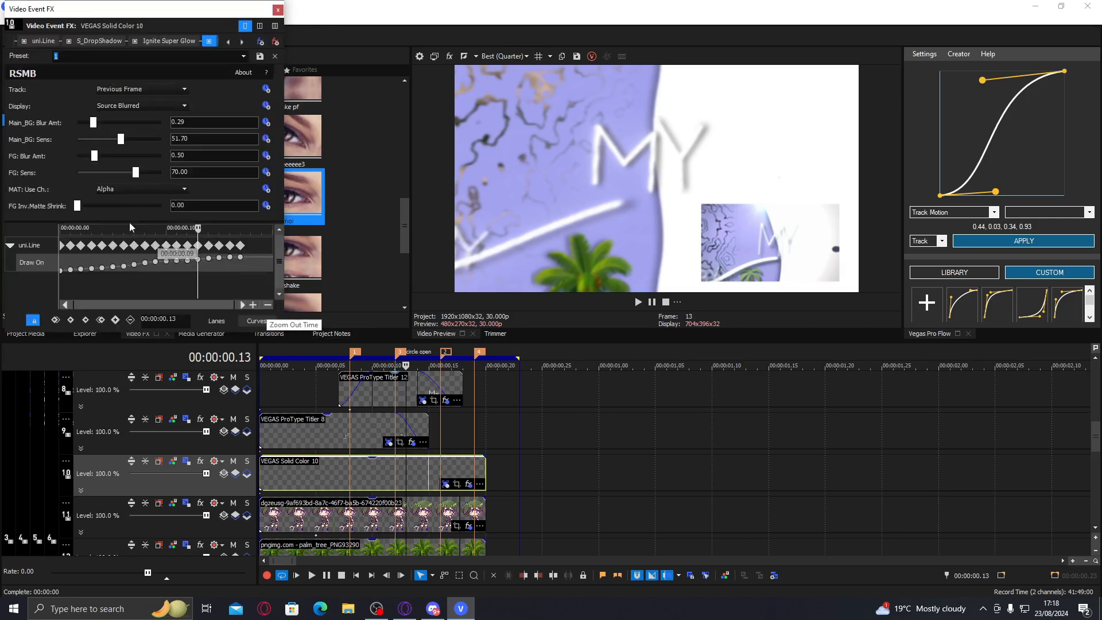
click(45, 42)
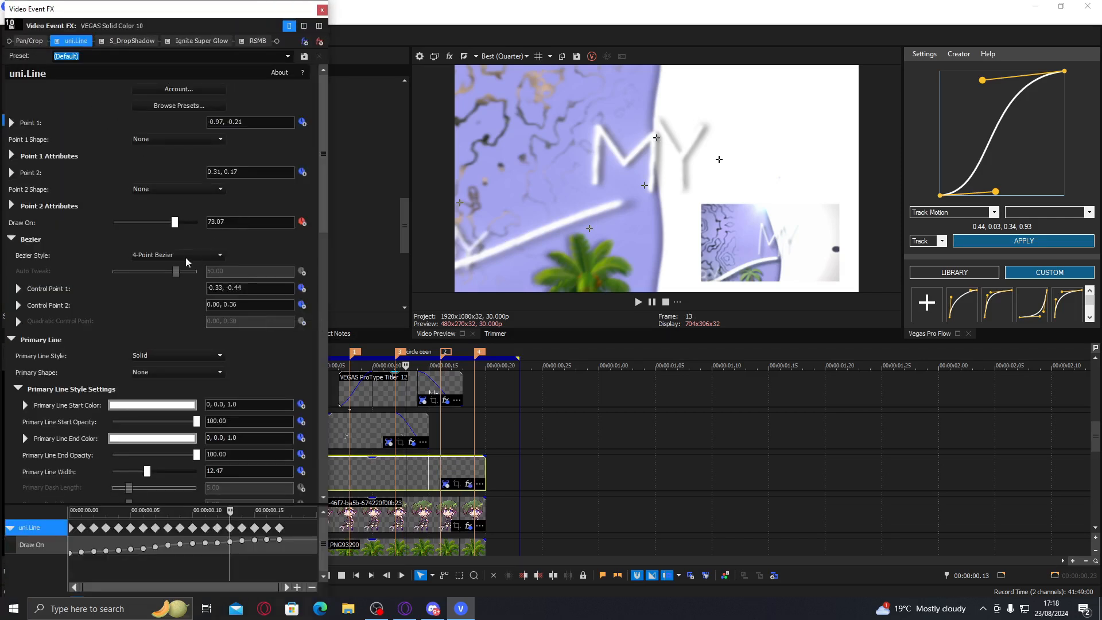
click(302, 471)
drag(70, 563, 130, 564)
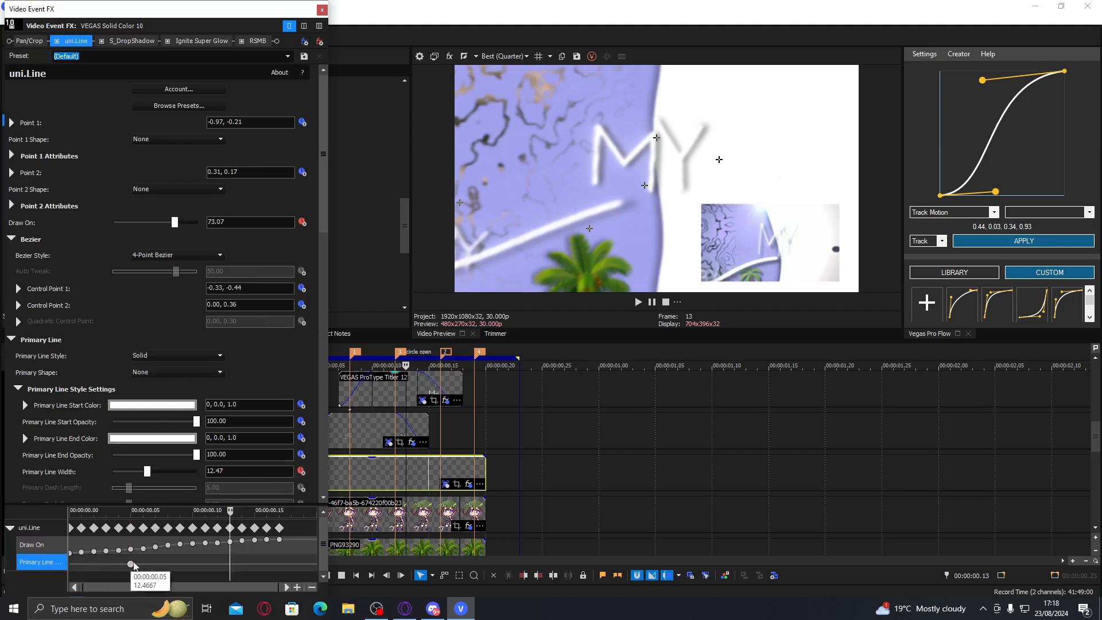
drag(147, 471, 161, 474)
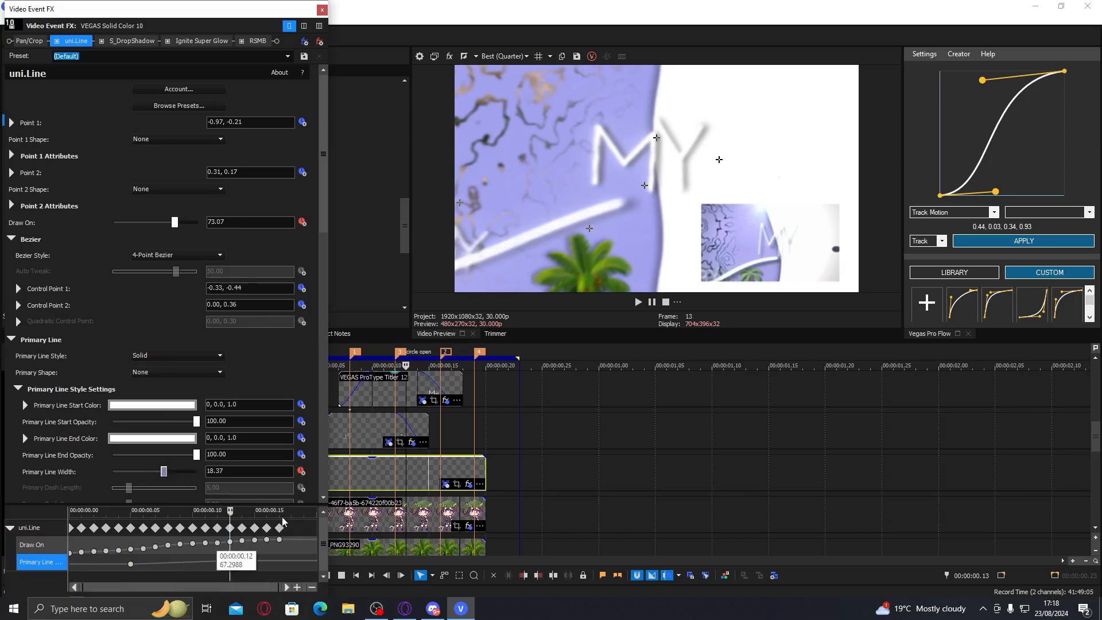
- Ease the event's uni.Line Primary Line Width between its keyframes with the curve 0.44, 0.03, 0.34, 0.93
click(365, 471)
click(930, 244)
click(923, 253)
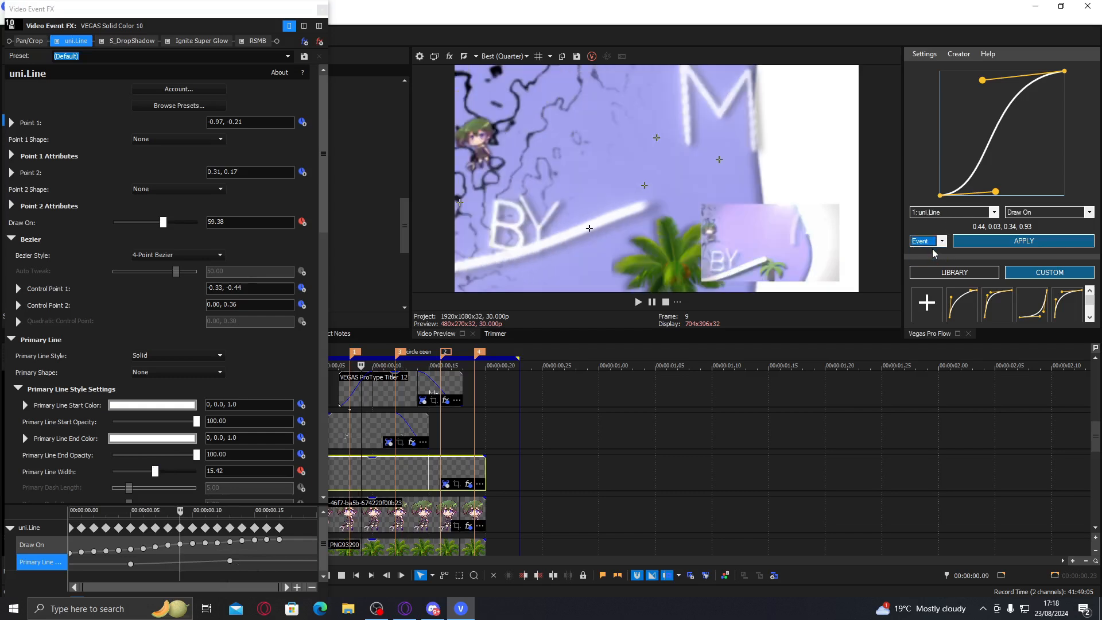
click(965, 244)
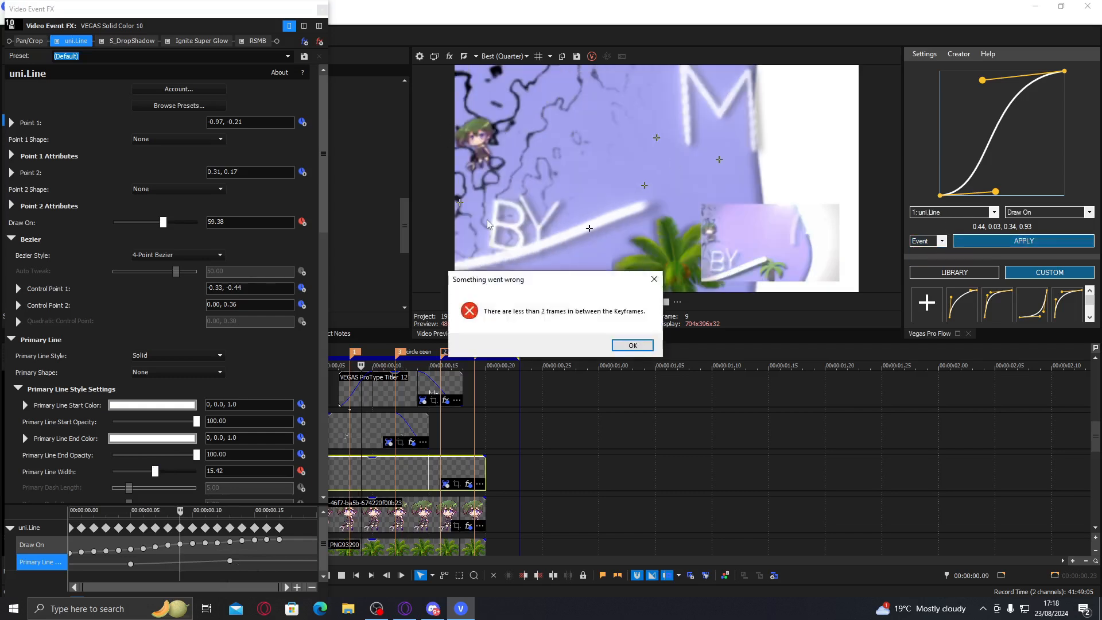
click(634, 346)
click(1014, 212)
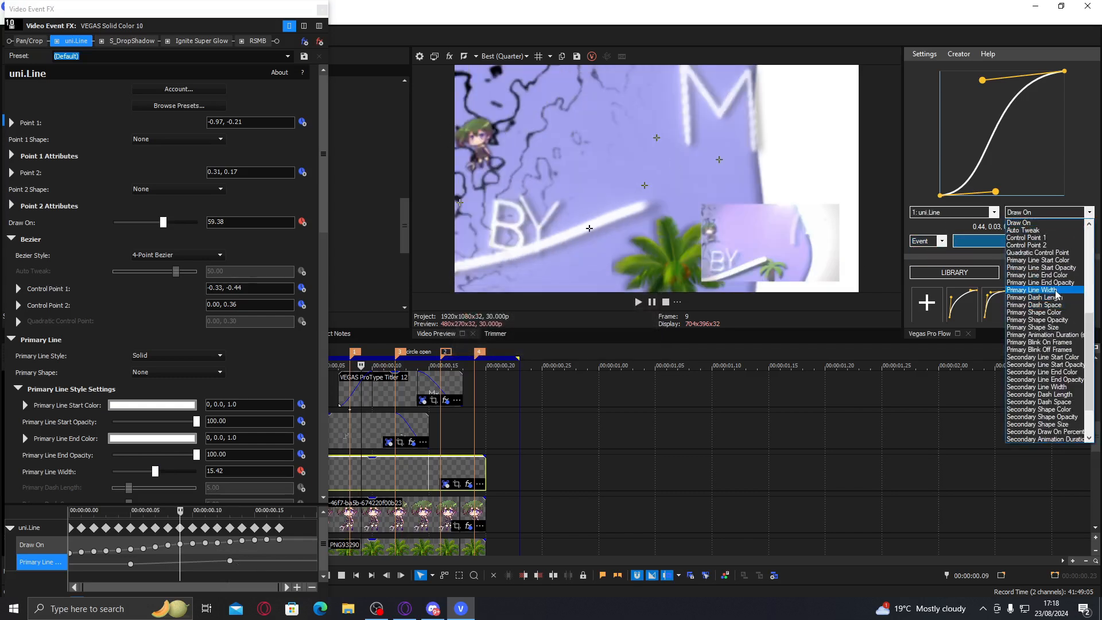
click(1031, 290)
click(1023, 241)
click(322, 9)
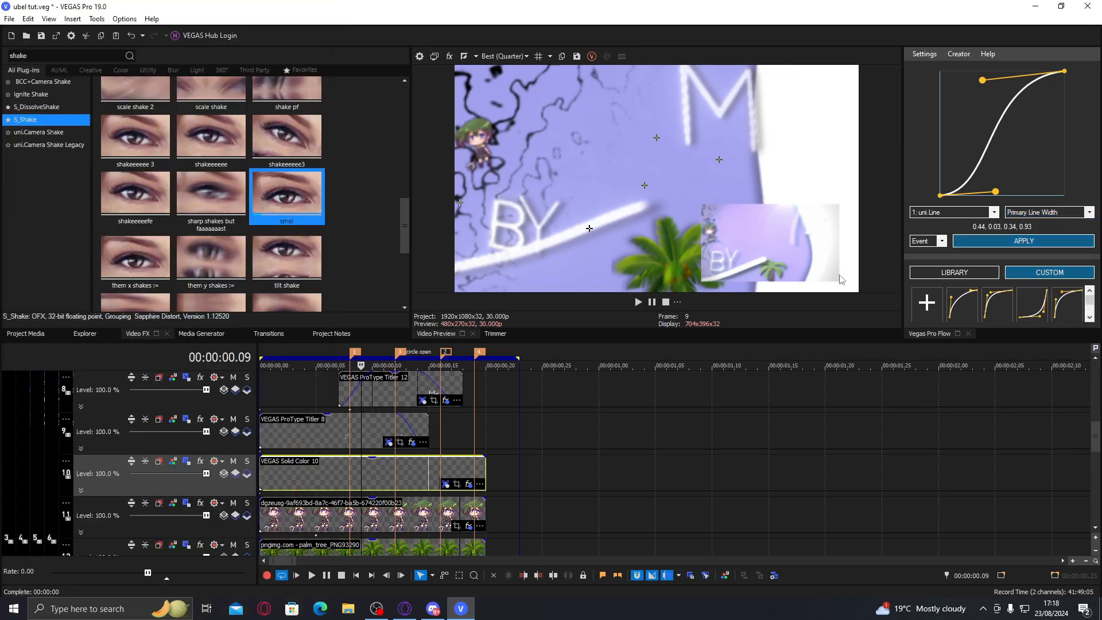
- Delete track 5's Parent Track Motion position keyframes between frames 4 and 17, and make the frame 17 keyframe current
scroll(1098, 408, up, 5)
scroll(1098, 408, down, 3)
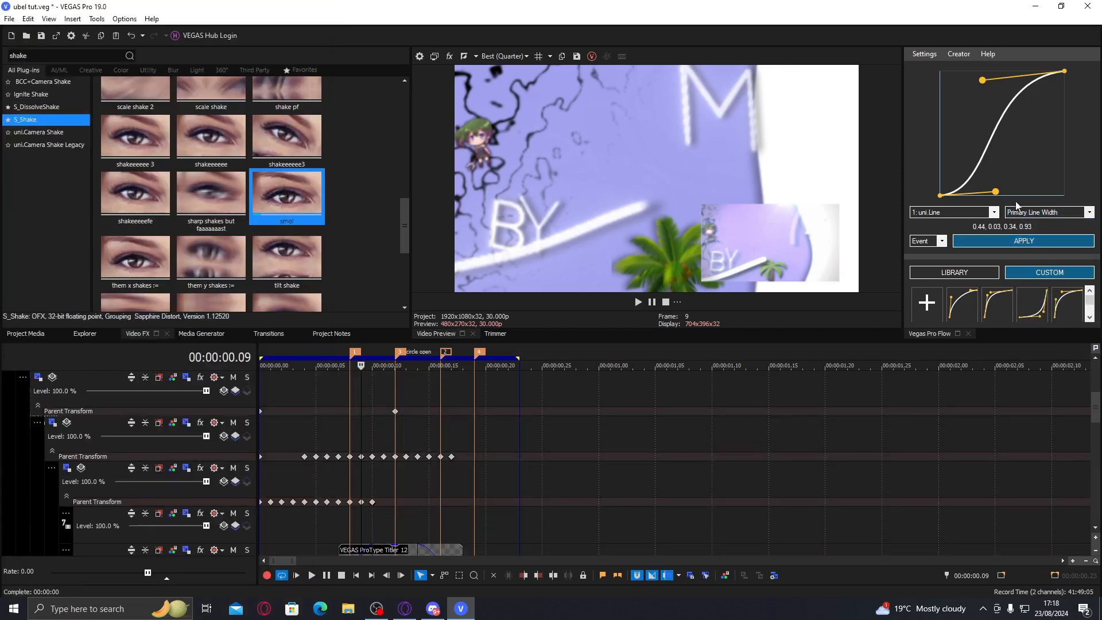
double_click(315, 456)
click(122, 321)
shift+click(176, 321)
key(Delete)
click(180, 321)
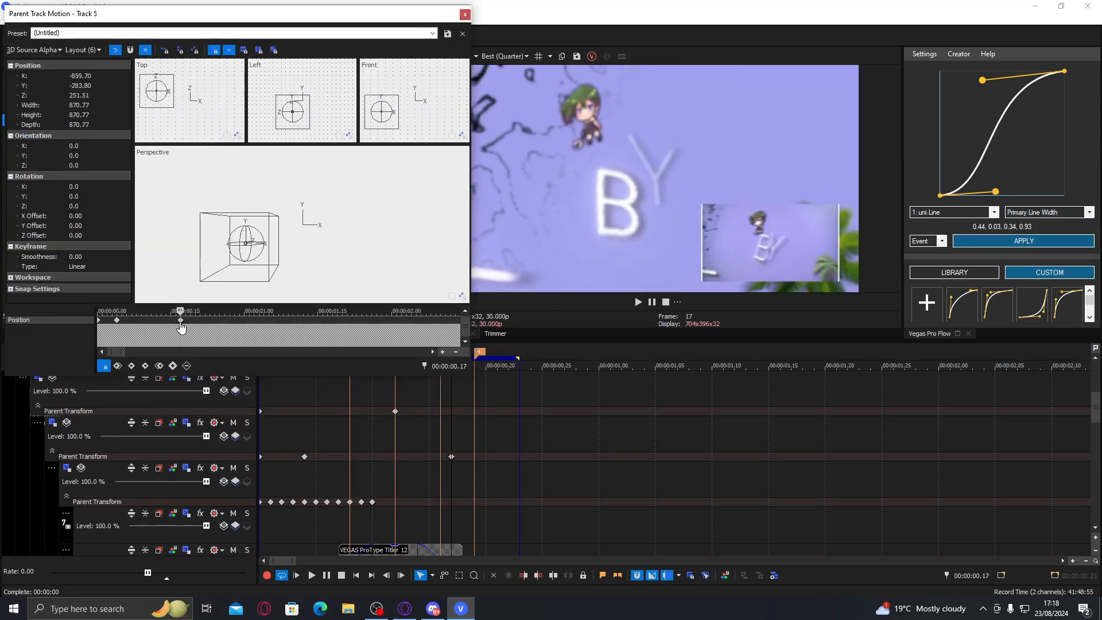
- Move track 5's last Parent Track Motion position keyframe to frame 13 and shift it in depth to Z 517.81
drag(180, 321, 160, 320)
click(331, 105)
key(Left)
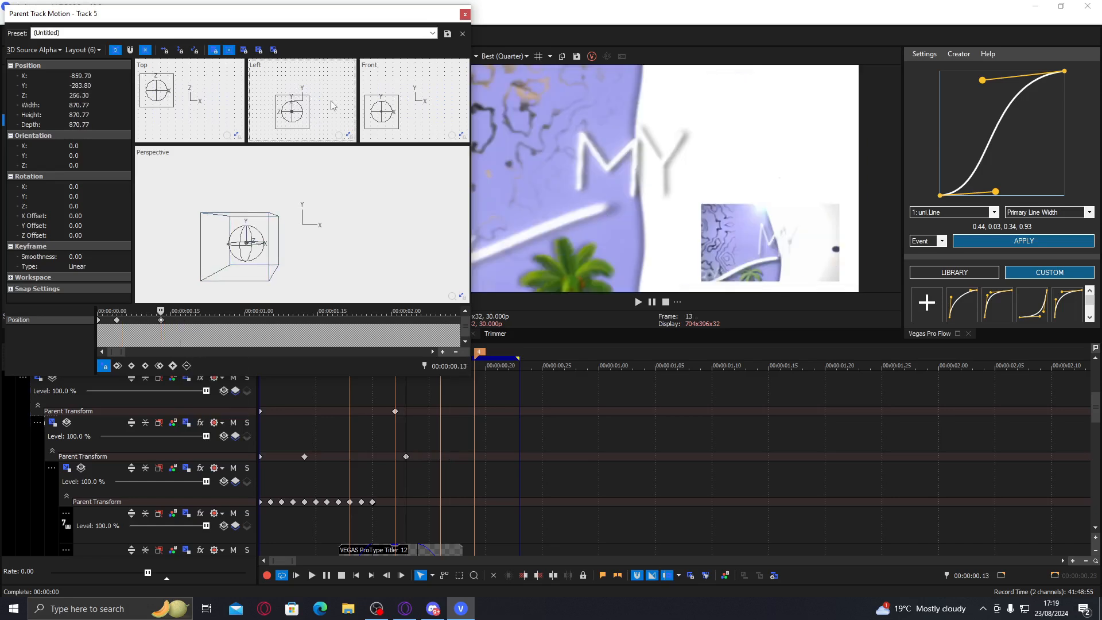
key(Left)
key(Left)
key(Left)
key(Left)
key(Left)
key(Left)
key(Left)
key(Left)
key(Left)
key(Left)
key(Left)
key(Left)
key(Left)
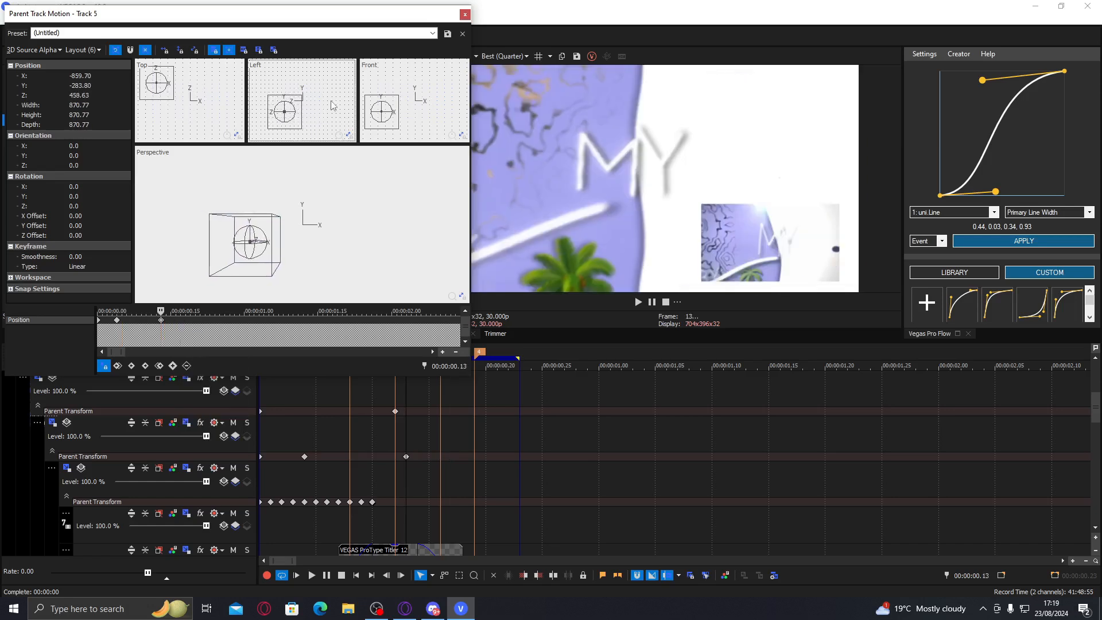
key(Left)
key(Left)
key(Left)
key(Left)
key(Left)
key(Left)
key(Left)
key(Left)
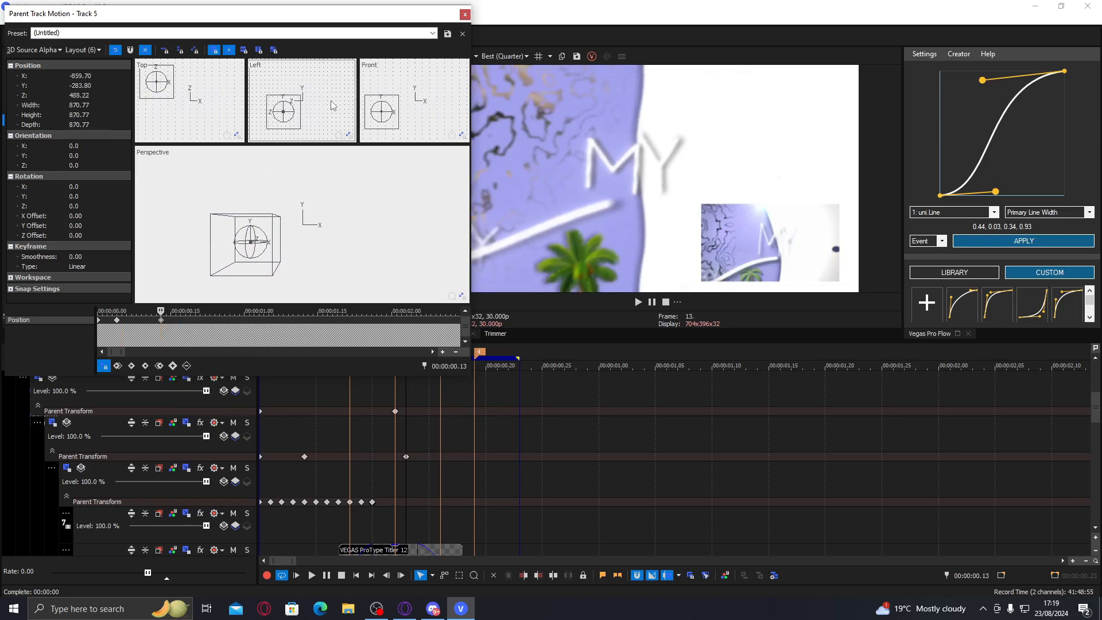
key(Right)
key(Right)
key(Right)
key(Right)
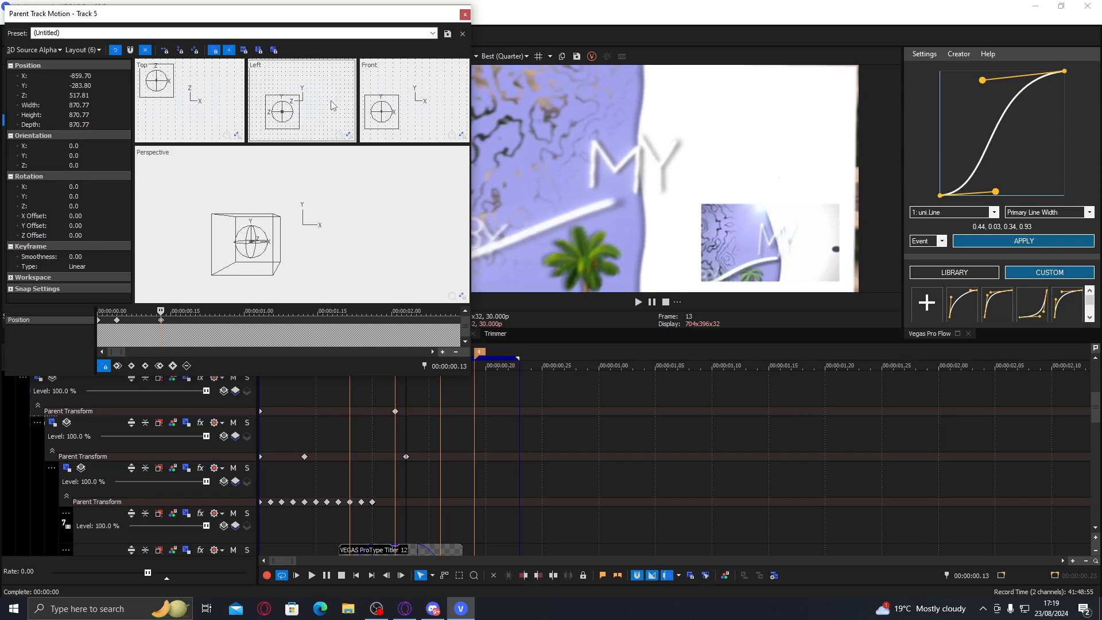
- Move track 5's last Parent Track Motion keyframe to frame 19 and close the Parent Track Motion window
drag(405, 456, 474, 456)
click(383, 457)
click(396, 457)
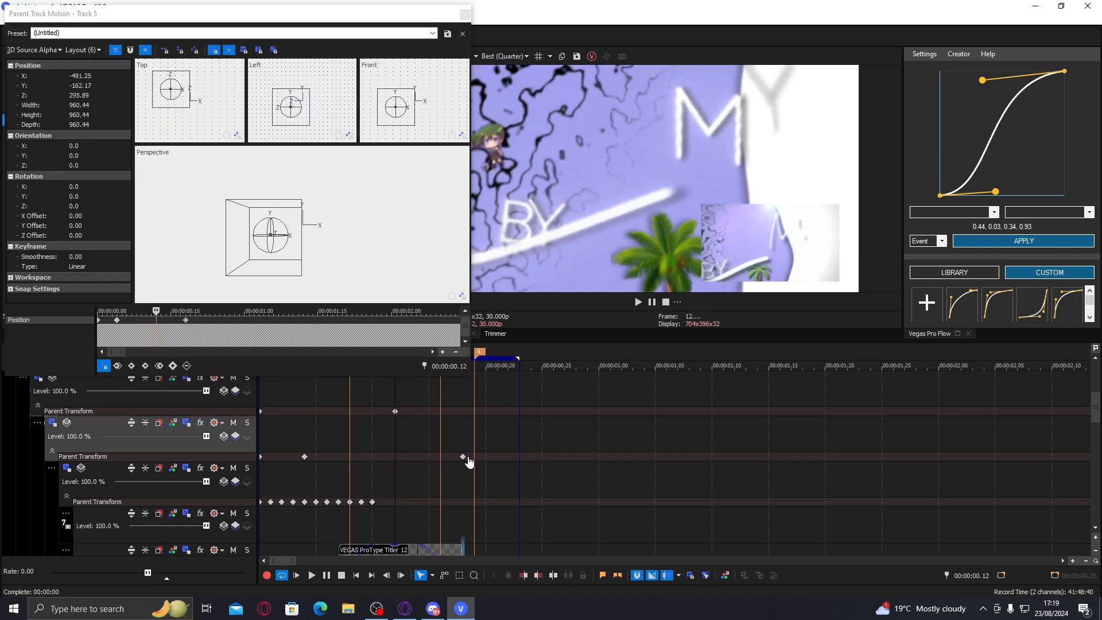
click(465, 13)
- Ease track 5's Parent Track Motion up to the last keyframe with the curve 0.48, 0.03, 0.28, 0.93
click(921, 241)
click(920, 259)
drag(997, 194, 1000, 193)
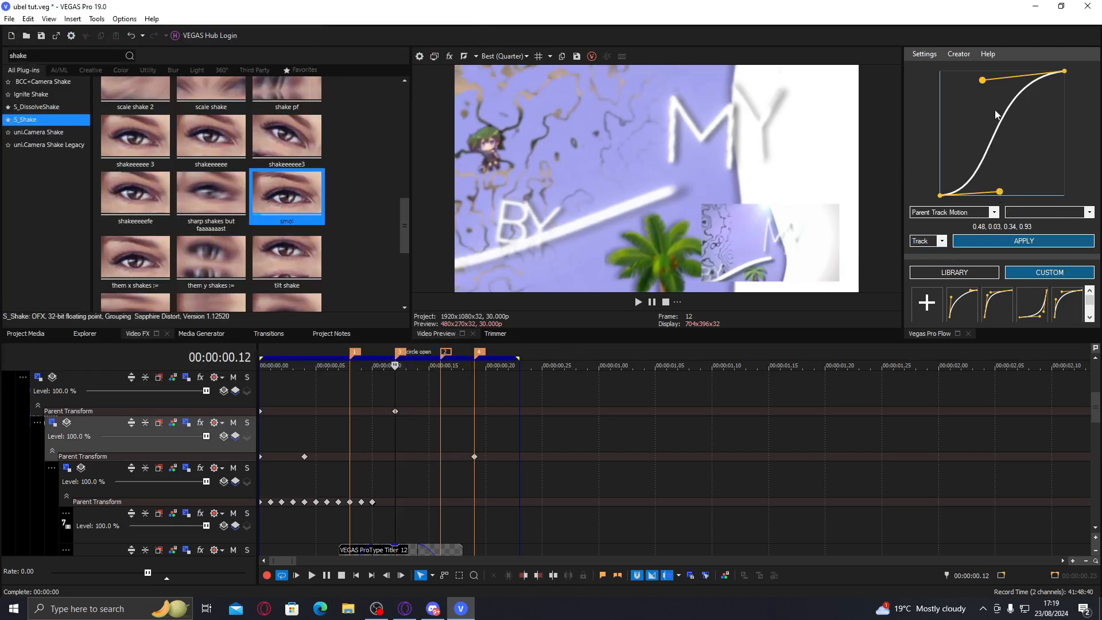
drag(983, 84, 975, 81)
click(983, 241)
- Step through the animation frame by frame from frame 6 to check the eased camera movement and circle opening
click(592, 346)
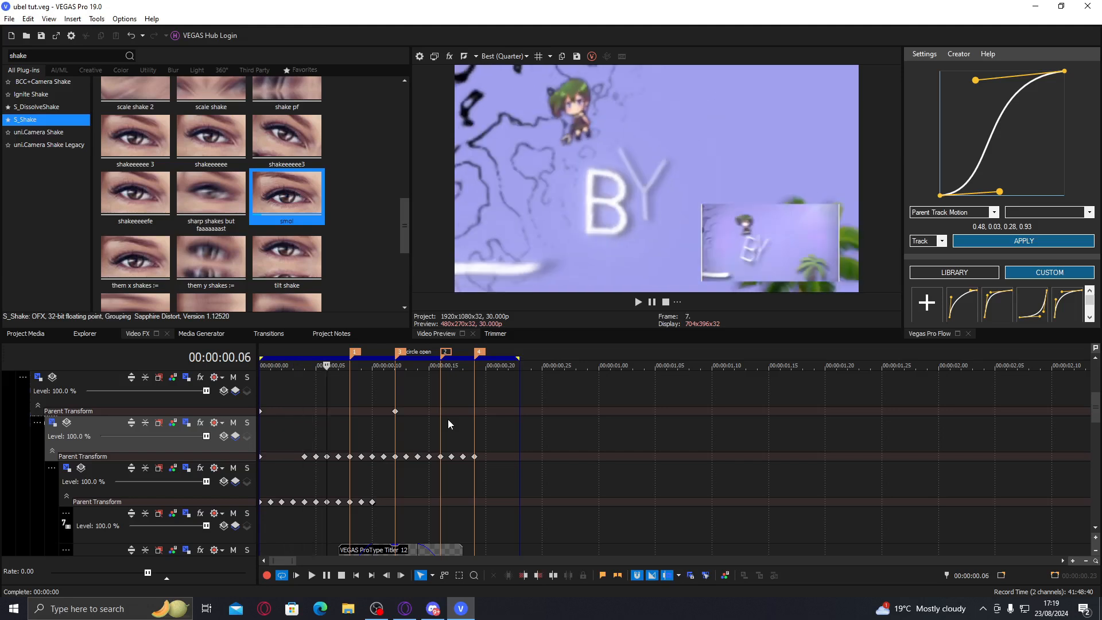
key(alt+Right)
key(alt+Right)
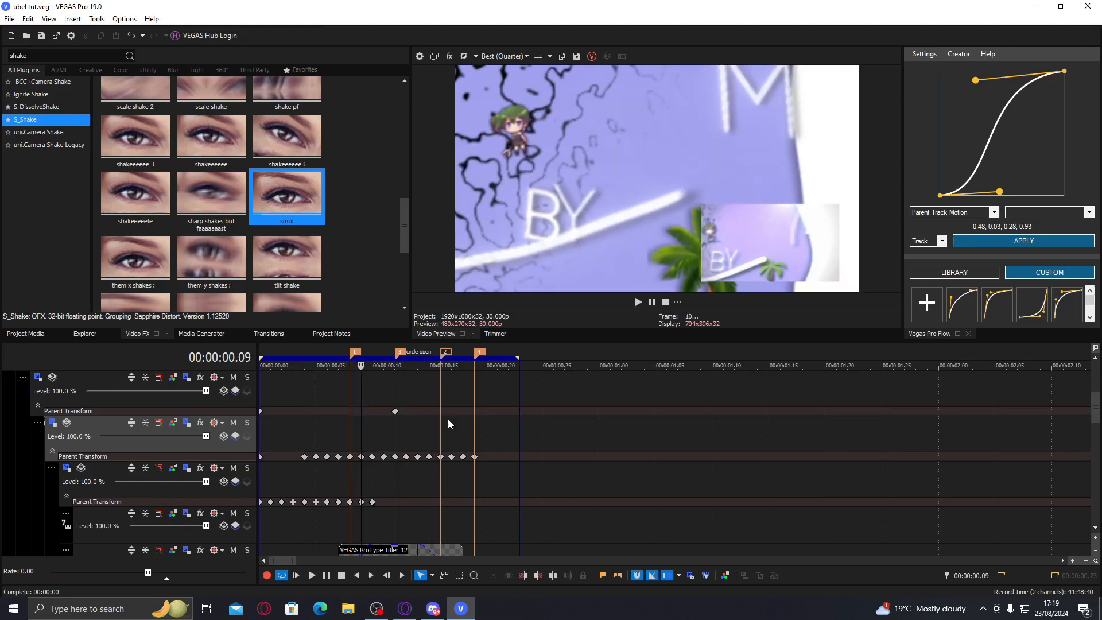
key(alt+Right)
key(alt+Right)
key(alt+Right)
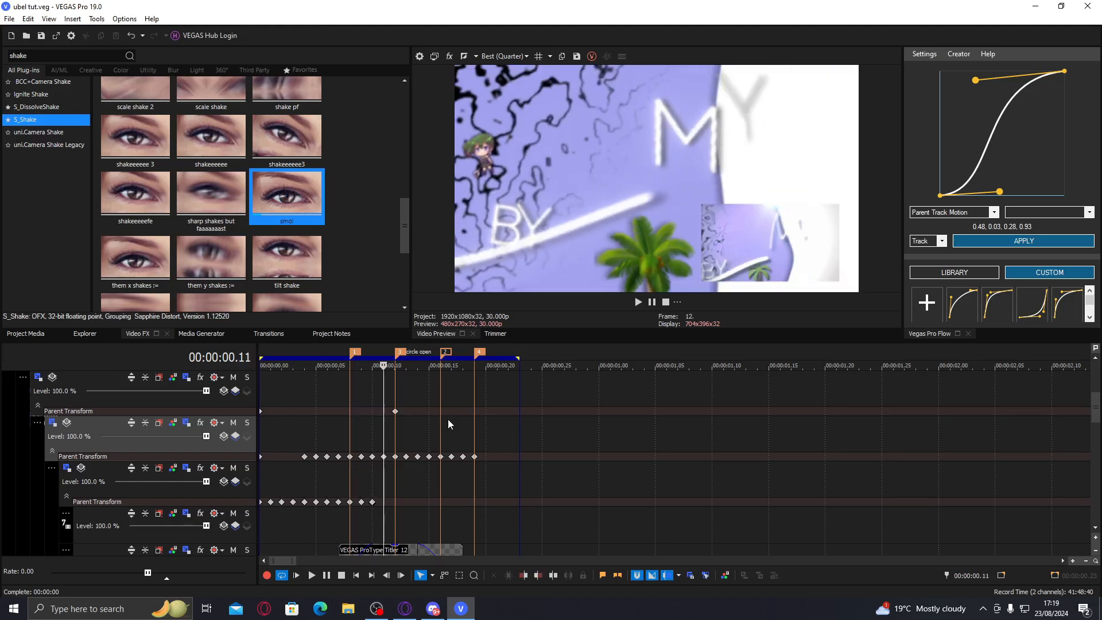
key(alt+Right)
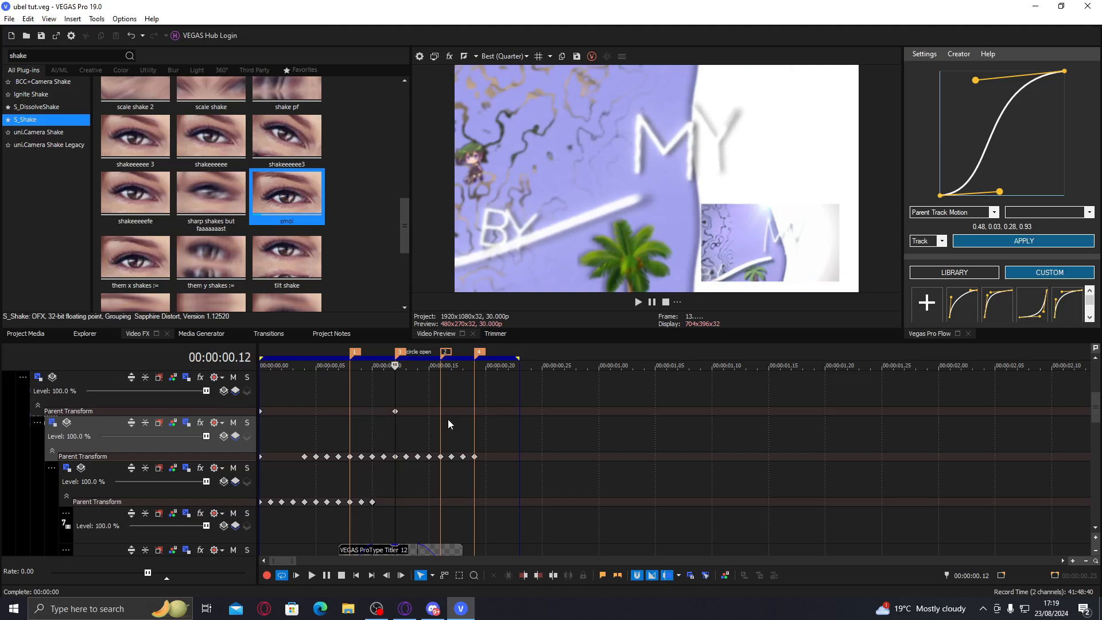
key(alt+Right)
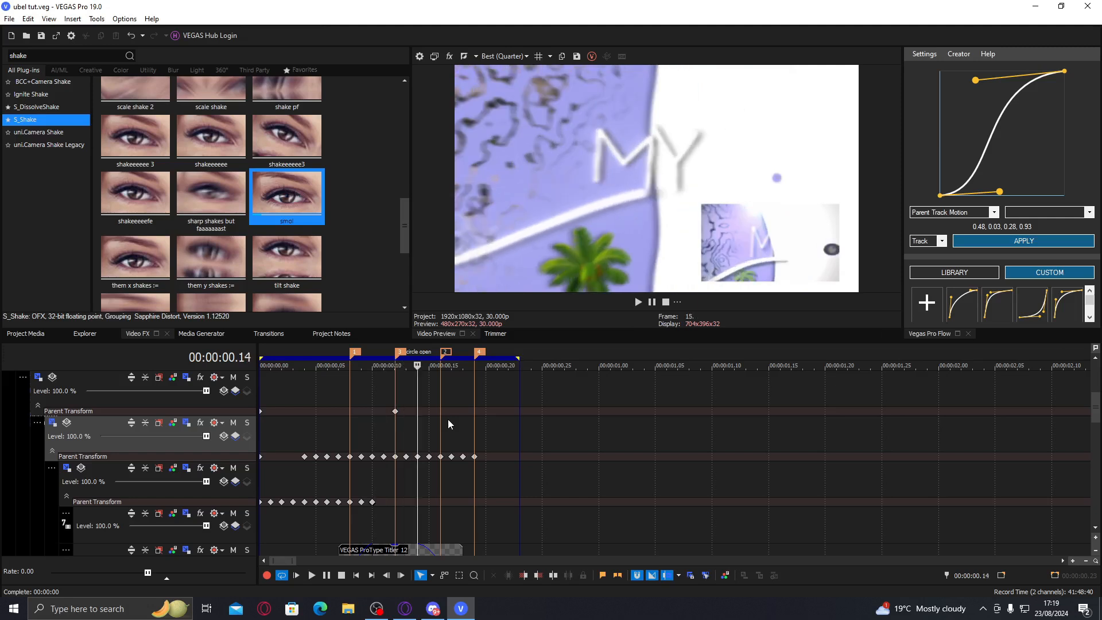
key(alt+Right)
key(alt+Right)
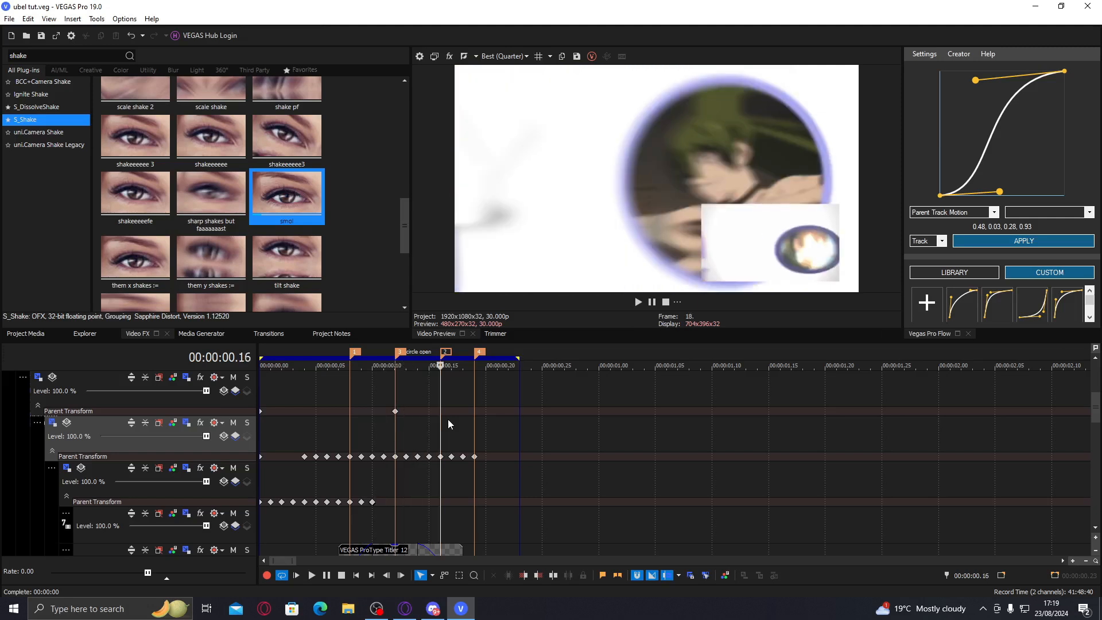
key(alt+Right)
key(alt+Right)
key(alt+Right)
- Play the intro in a loop and recheck the drawn line and titles on the early frames
double_click(447, 419)
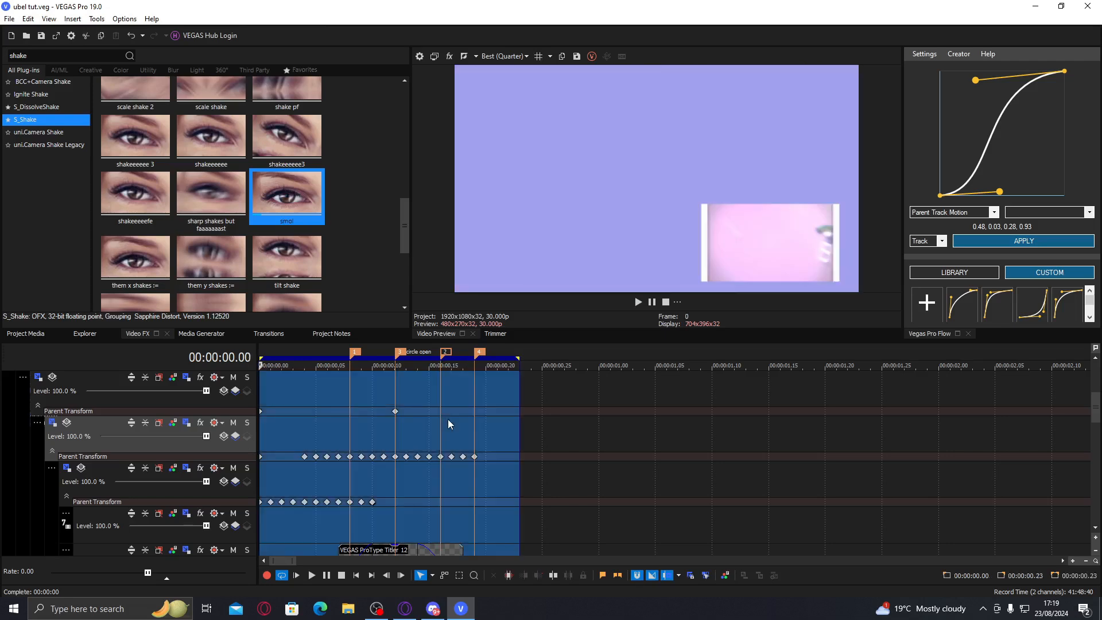
key(space)
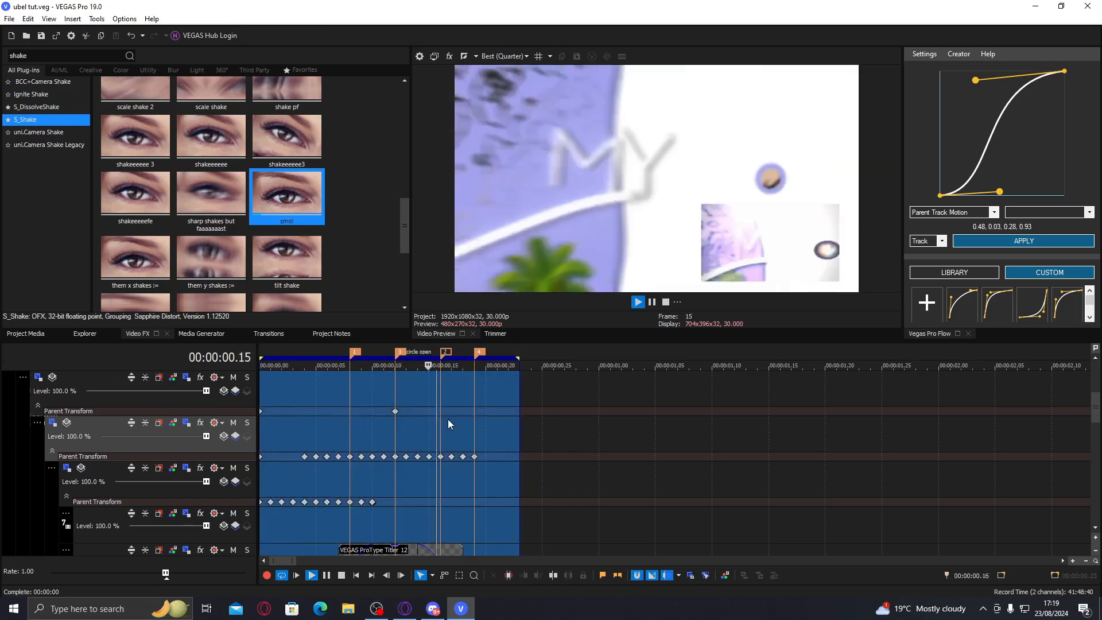
key(space)
key(space)
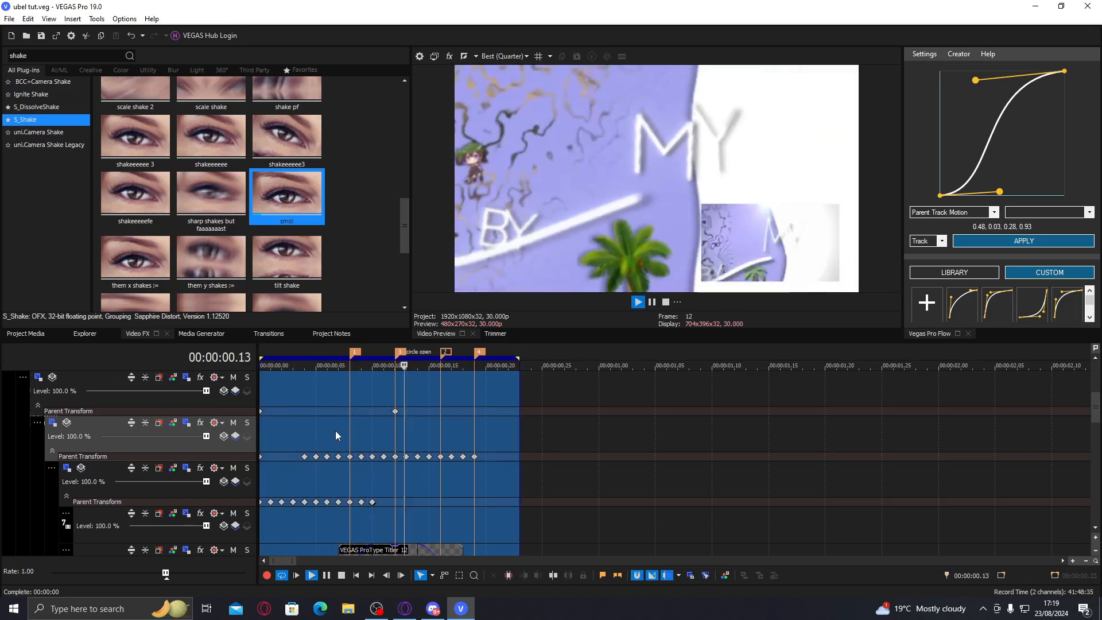
key(space)
click(312, 435)
click(343, 428)
click(370, 425)
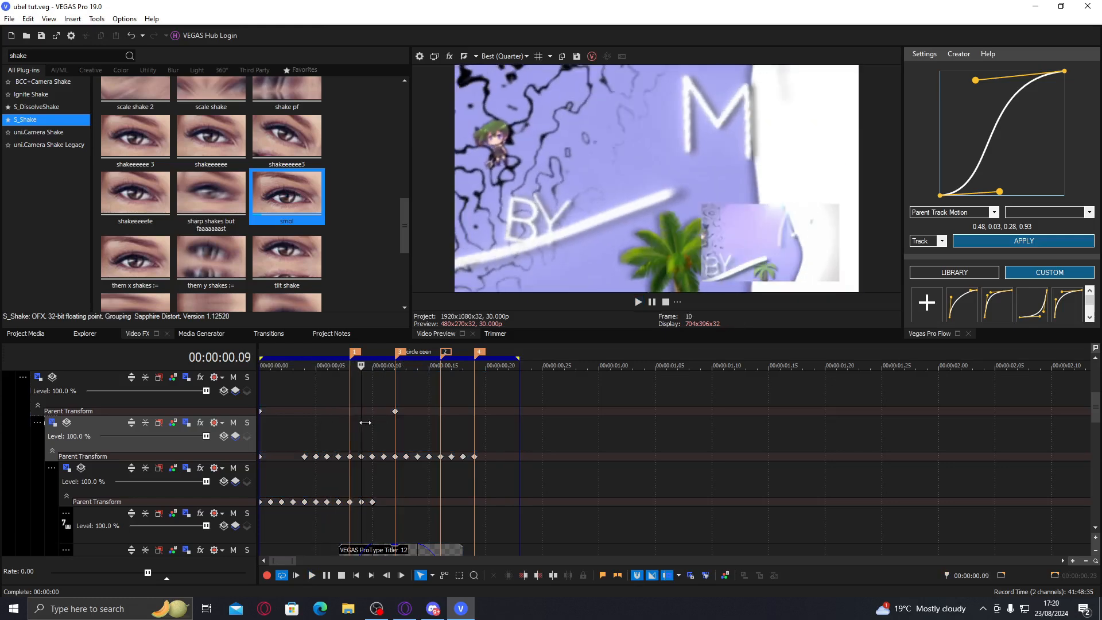
- At frame 9, bend the uni.Line curve on VEGAS Solid Color 10 with Control Point 1 at -0.21, -0.62 and Control Point 2 at -0.01, 0.49
click(361, 425)
scroll(1096, 420, down, 5)
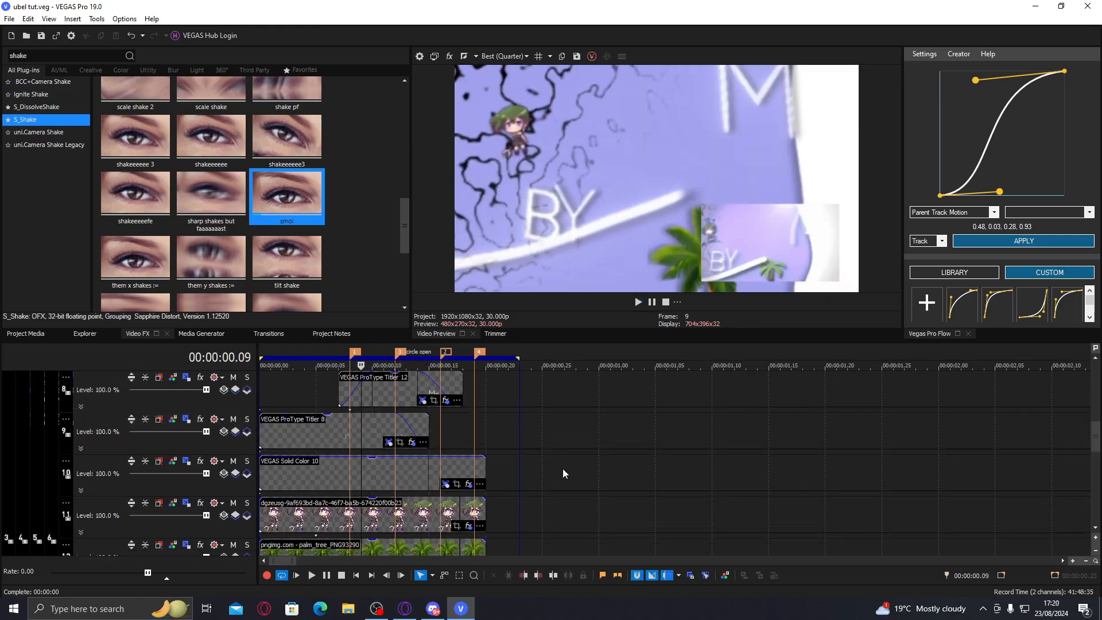
click(469, 485)
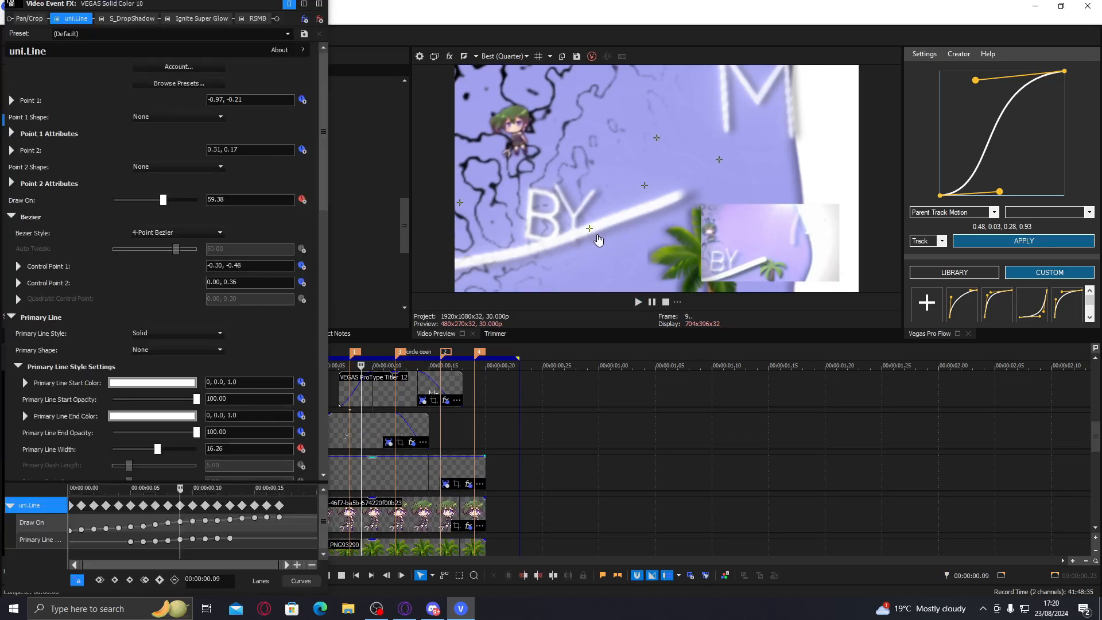
drag(600, 238, 616, 247)
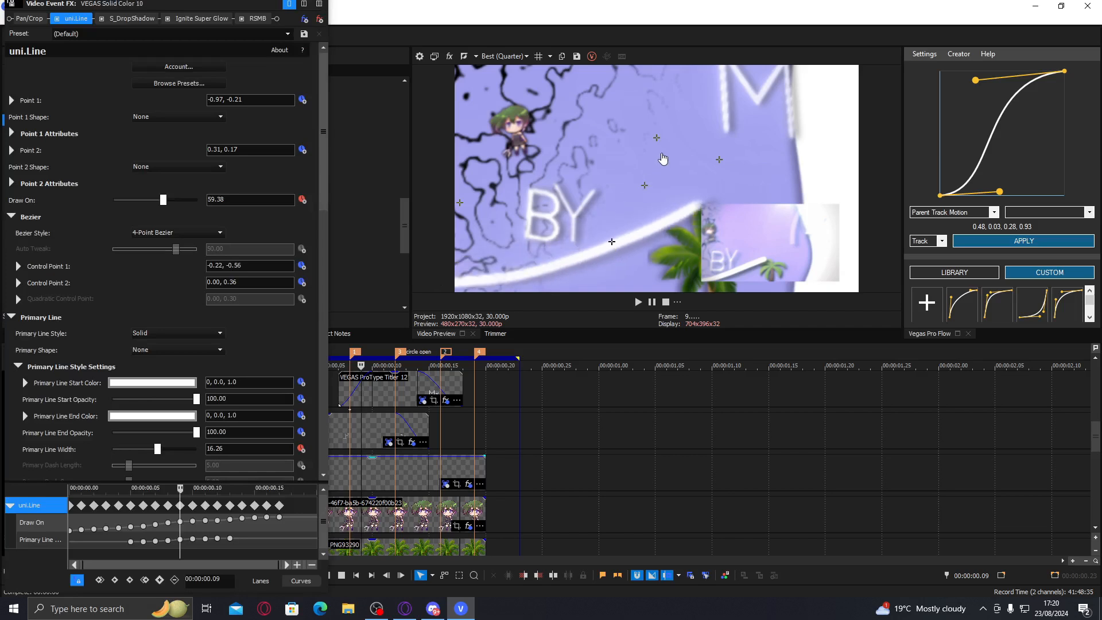
drag(657, 139, 656, 126)
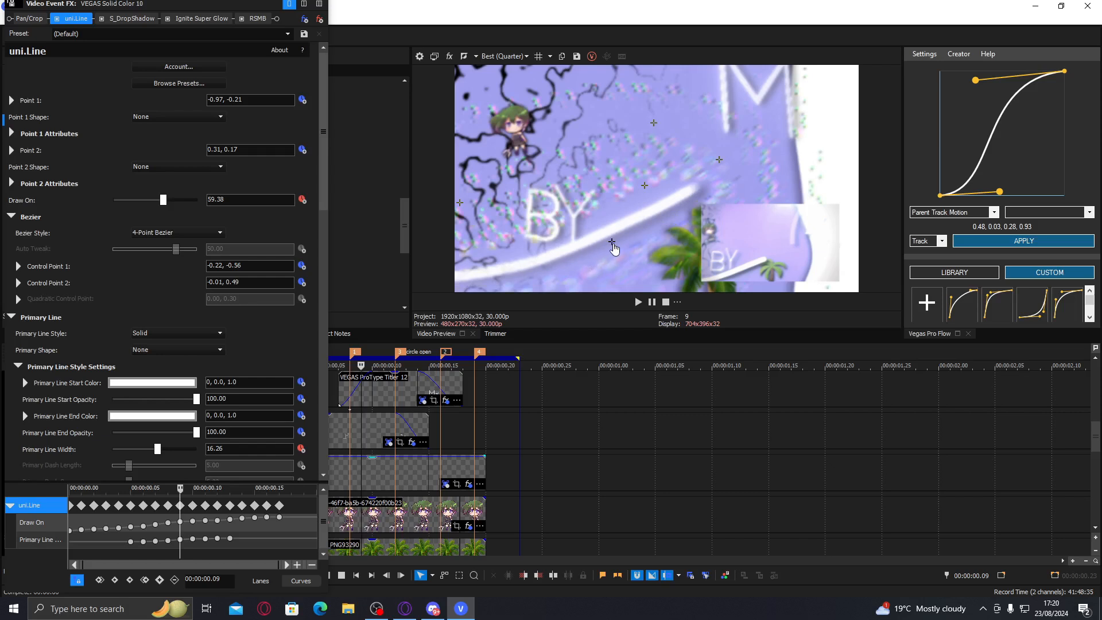
drag(616, 253, 617, 256)
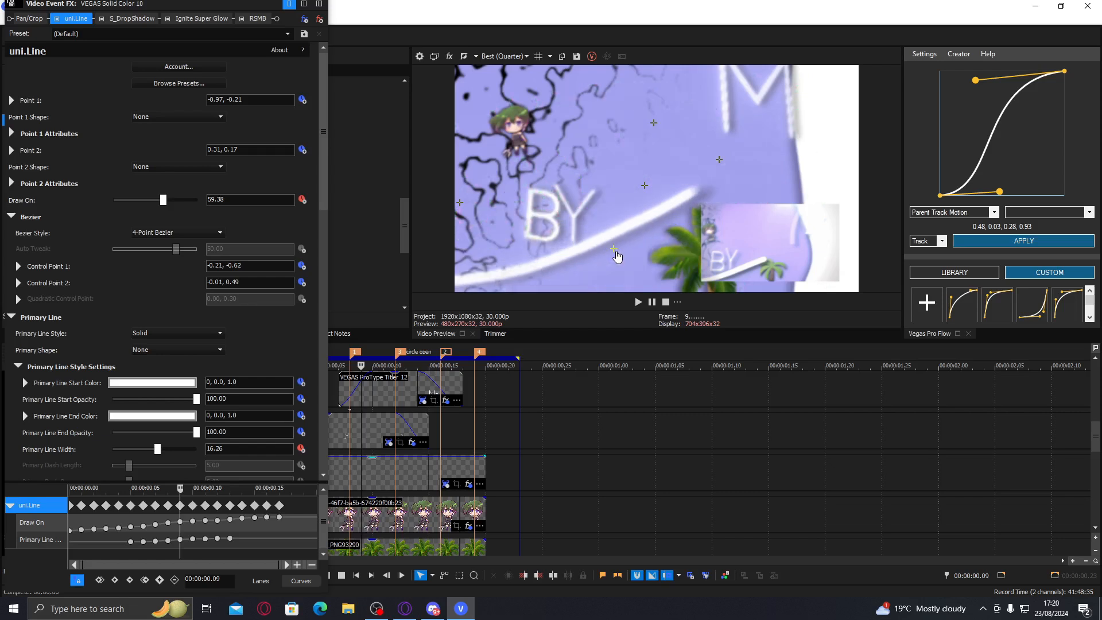
- Raise the line's Point 1 to -0.95, -0.04 and lower its Control Point 1 to -0.21, -0.77
drag(460, 207, 457, 200)
drag(613, 249, 615, 273)
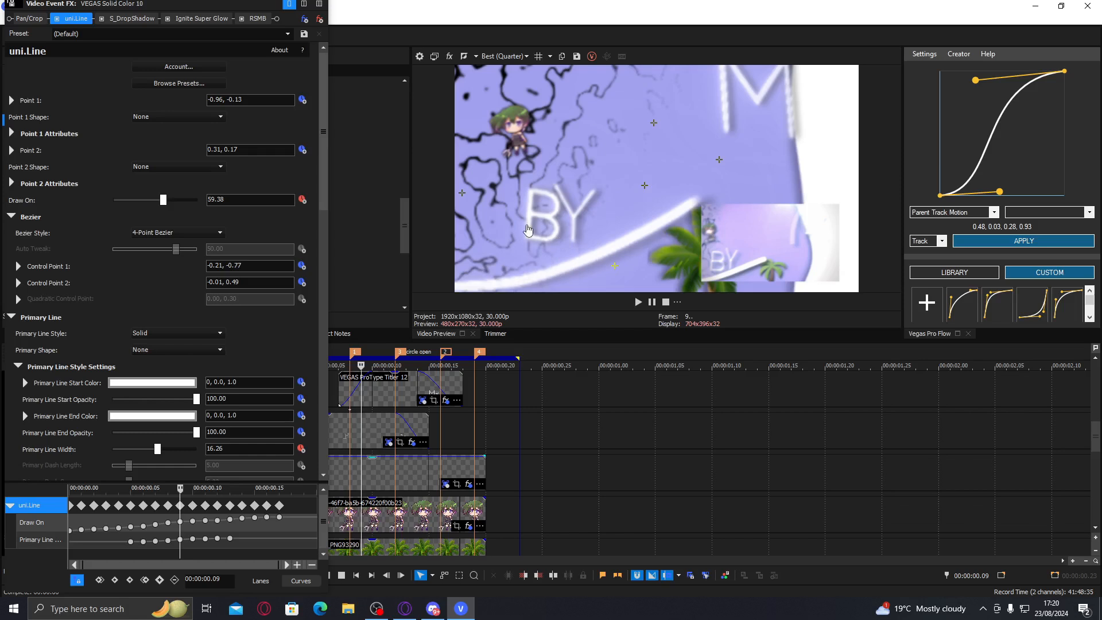
drag(462, 193, 465, 184)
- Reposition the line's Point 2 to 0.19, 0.05, comparing its end against the MY title on frames 13 and 14
drag(716, 166, 708, 154)
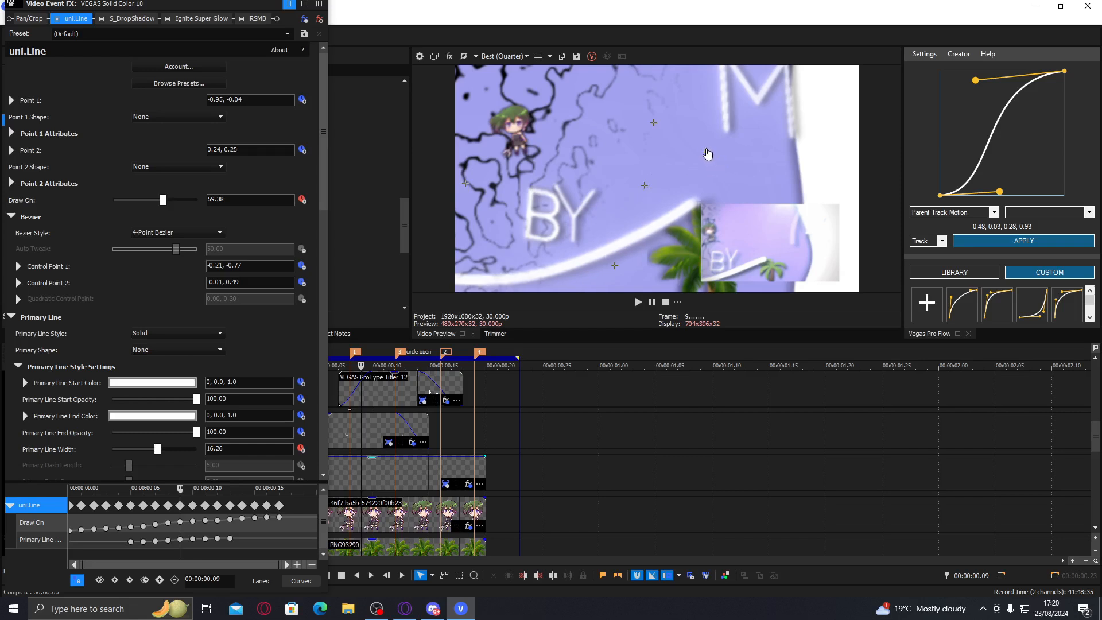
click(418, 478)
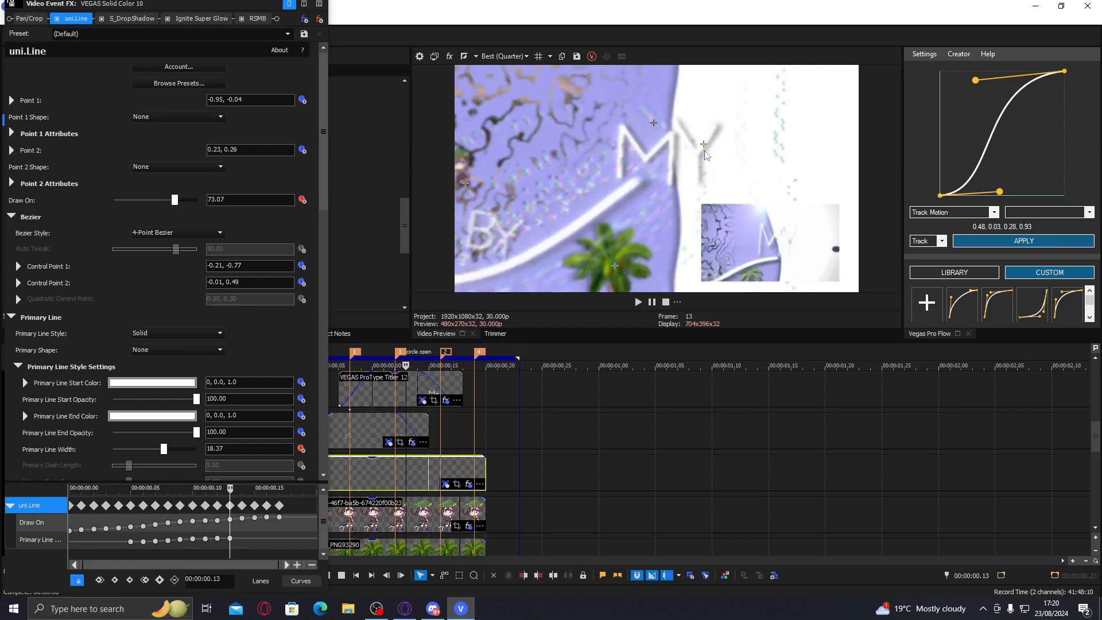
drag(705, 155, 706, 157)
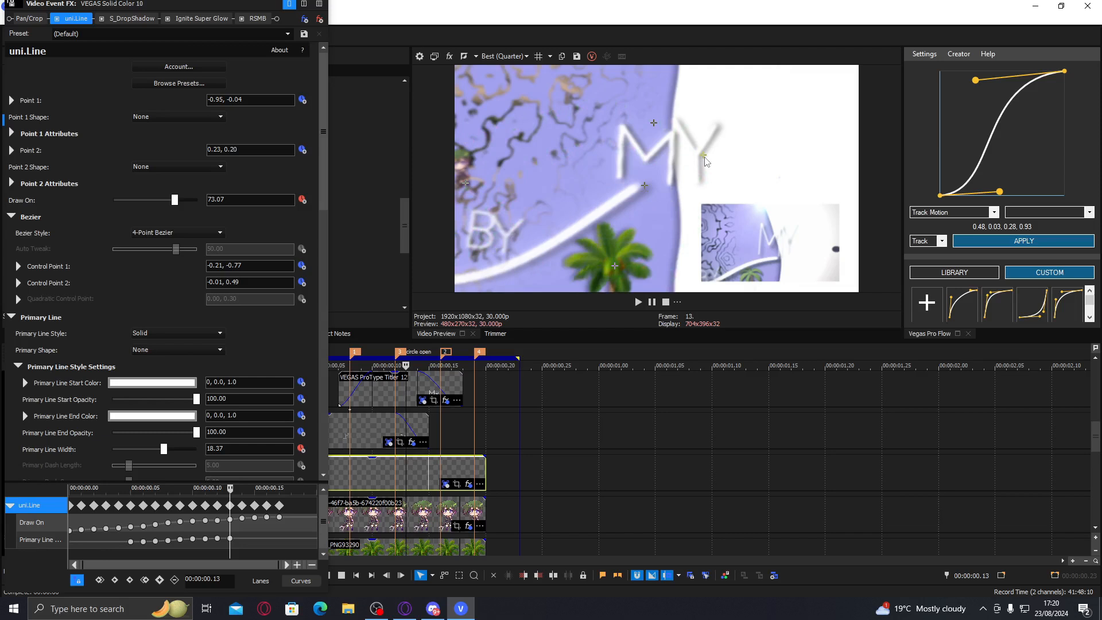
click(419, 478)
click(434, 474)
click(438, 474)
click(424, 474)
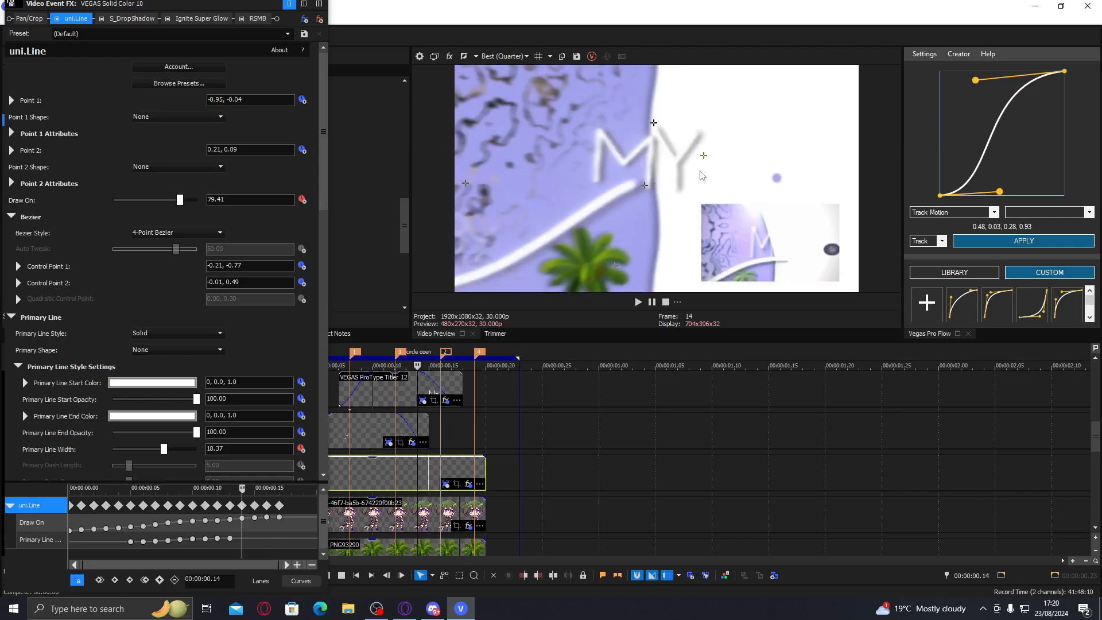
drag(704, 155, 696, 174)
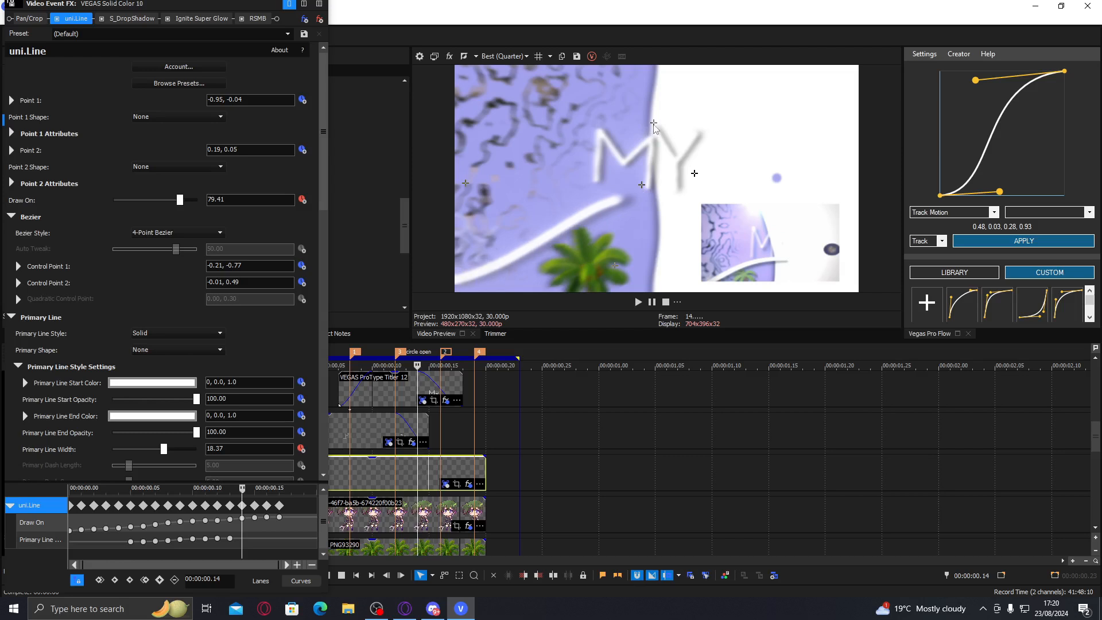
- Shift the line's Control Point 1 to -0.20, -0.73 at frame 5 and check the line on frames 7 to 12
click(83, 545)
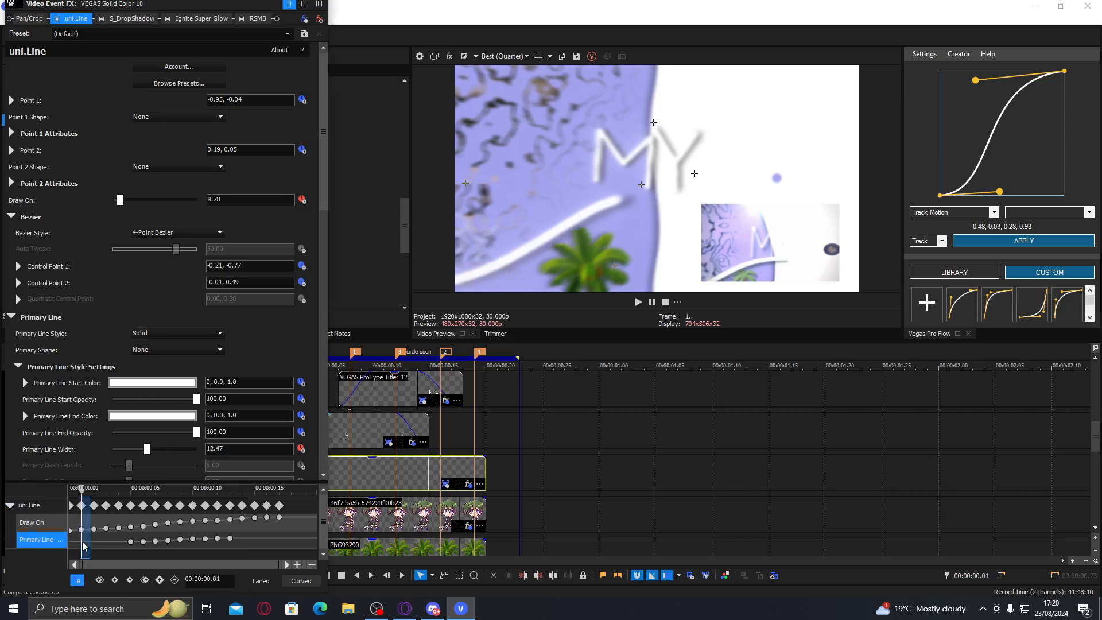
drag(83, 545, 131, 543)
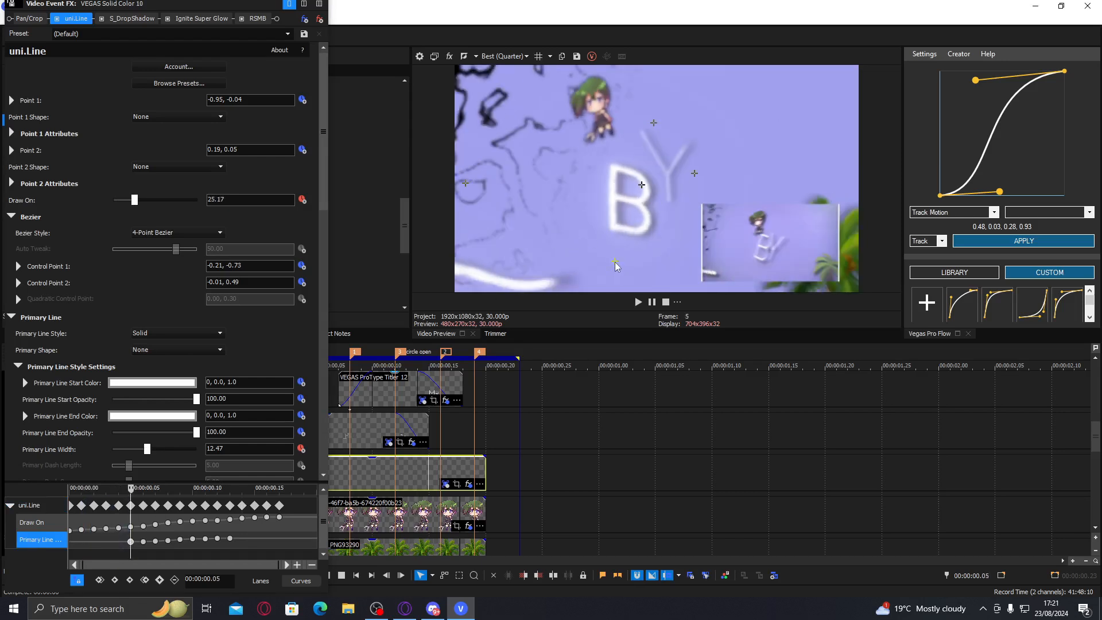
click(154, 541)
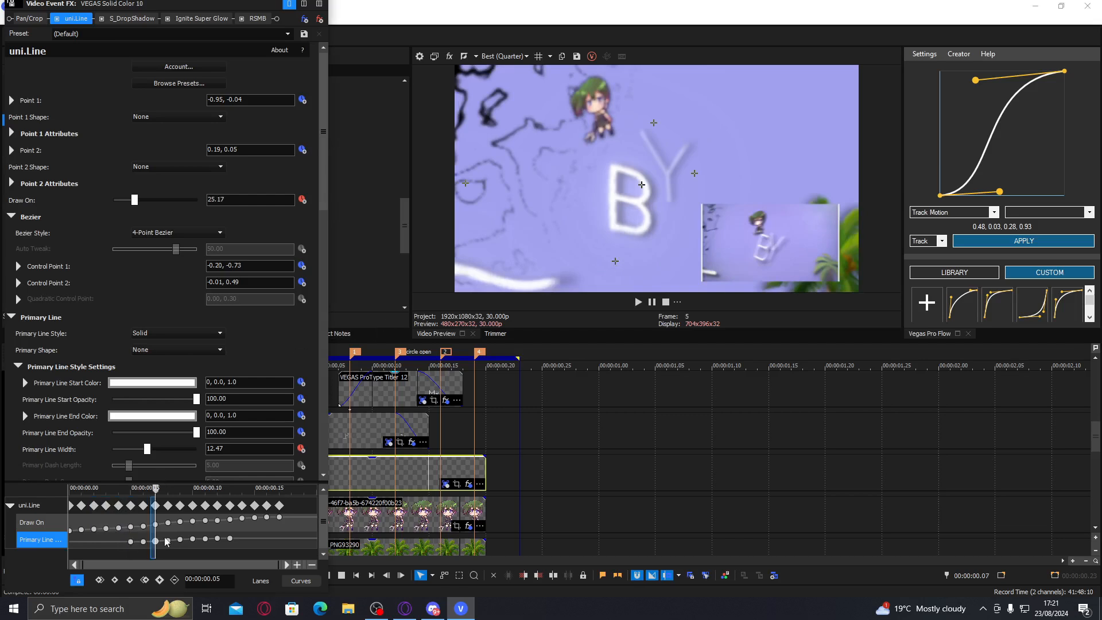
click(167, 541)
click(180, 540)
click(205, 539)
click(218, 538)
- Move the last Primary Line Width keyframe to frame 15 and delete the width keyframes between it and frame 5
drag(232, 538, 258, 538)
click(218, 538)
shift+click(143, 541)
key(Delete)
- Ease uni.Line's Primary Line Width on VEGAS Solid Color 10 with the curve 0.48, 0.03, 0.28, 0.93, and close the event effects window
click(372, 471)
click(941, 241)
click(941, 248)
click(1031, 212)
scroll(1044, 287, up, 1)
click(1041, 289)
click(1035, 244)
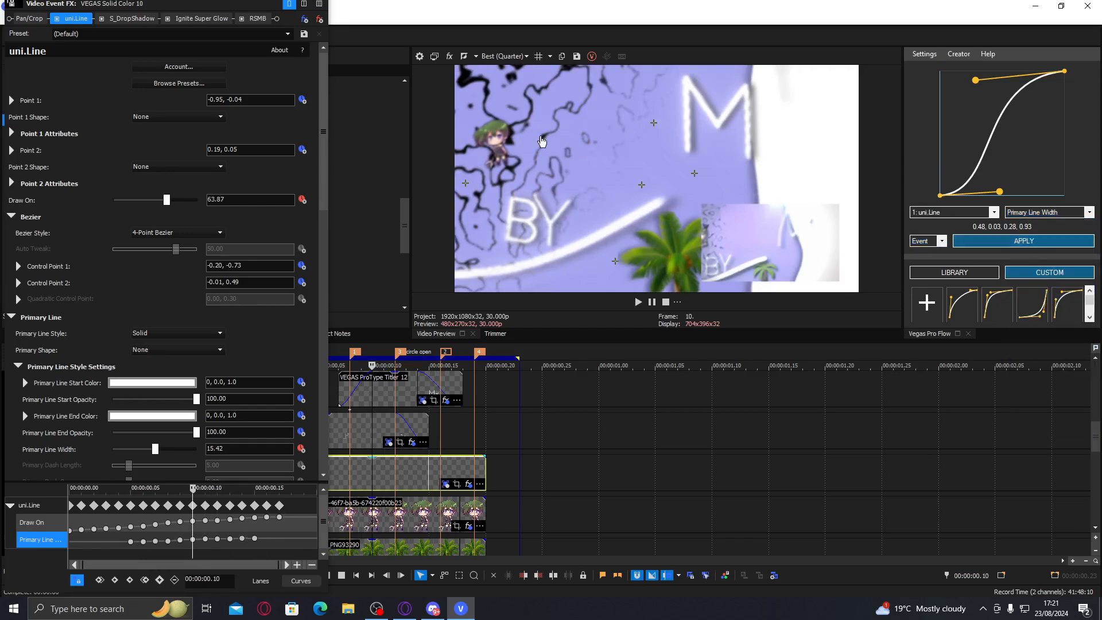
drag(322, 1, 321, 24)
click(312, 12)
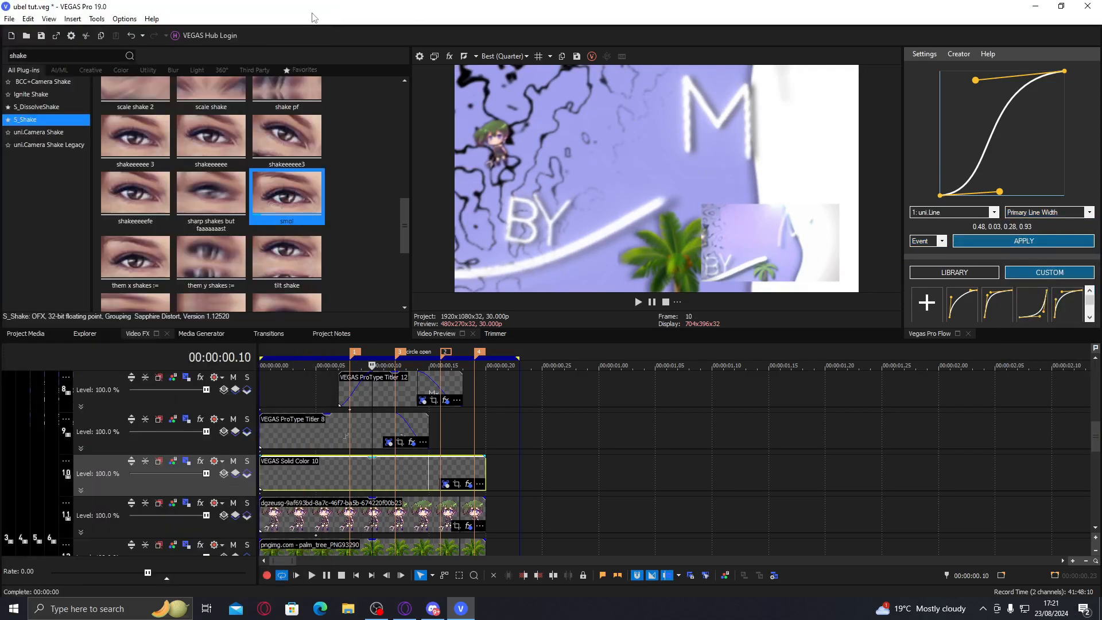
- Set the loop region from the timeline start to the end of the Most ubel Scenes clip
click(458, 432)
key(ctrl+s)
key(BackSpace)
key(BackSpace)
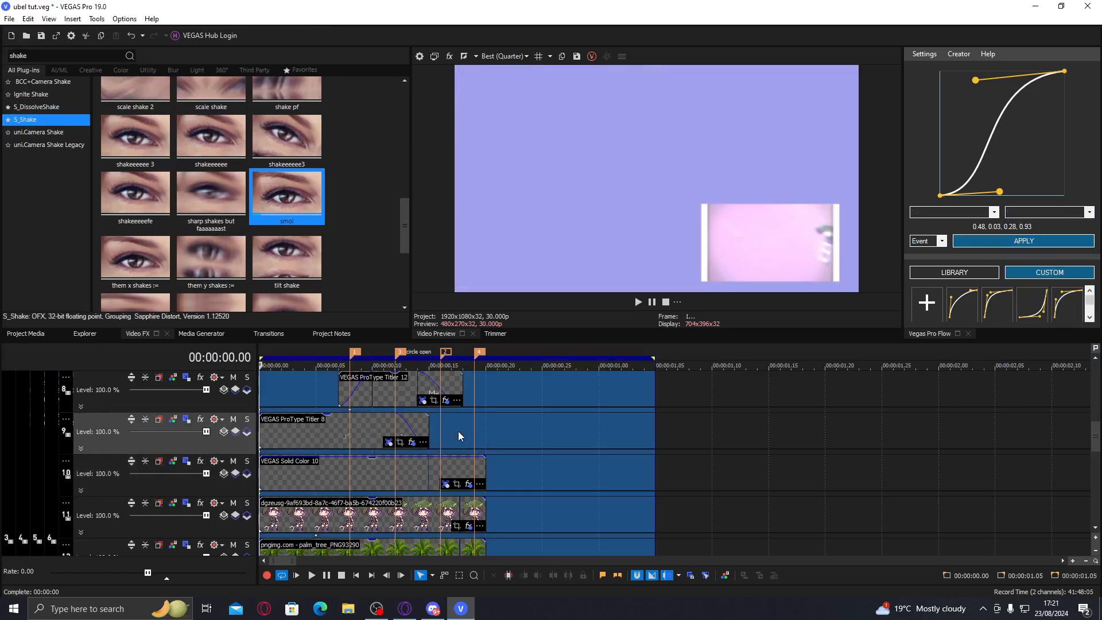
click(489, 426)
drag(1095, 436, 1076, 487)
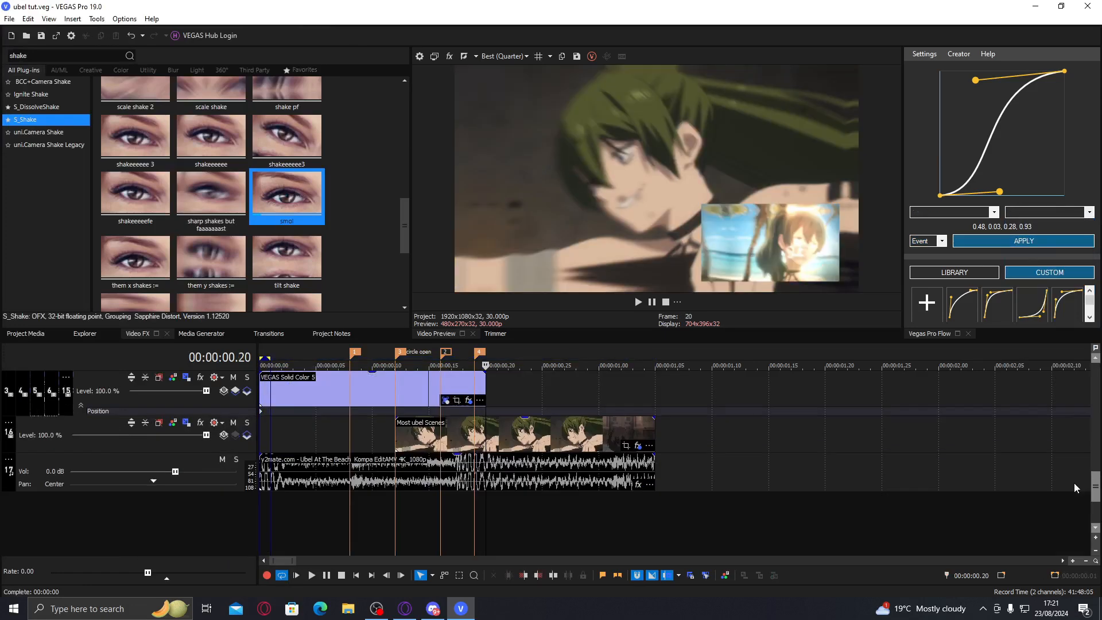
double_click(463, 442)
drag(395, 358, 260, 358)
- Give the Most ubel Scenes clip an 8-frame fade-in and play the result
click(366, 424)
drag(397, 419, 481, 422)
key(space)
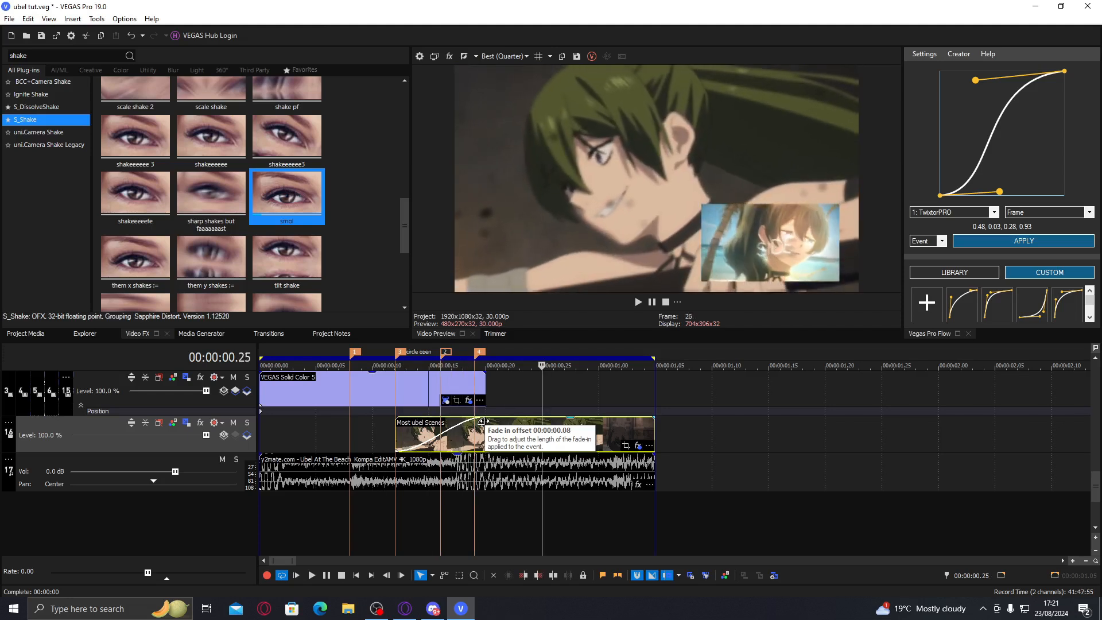
- Play the looped intro and inspect the drawn line and titles from frame 9 to frame 12
key(space)
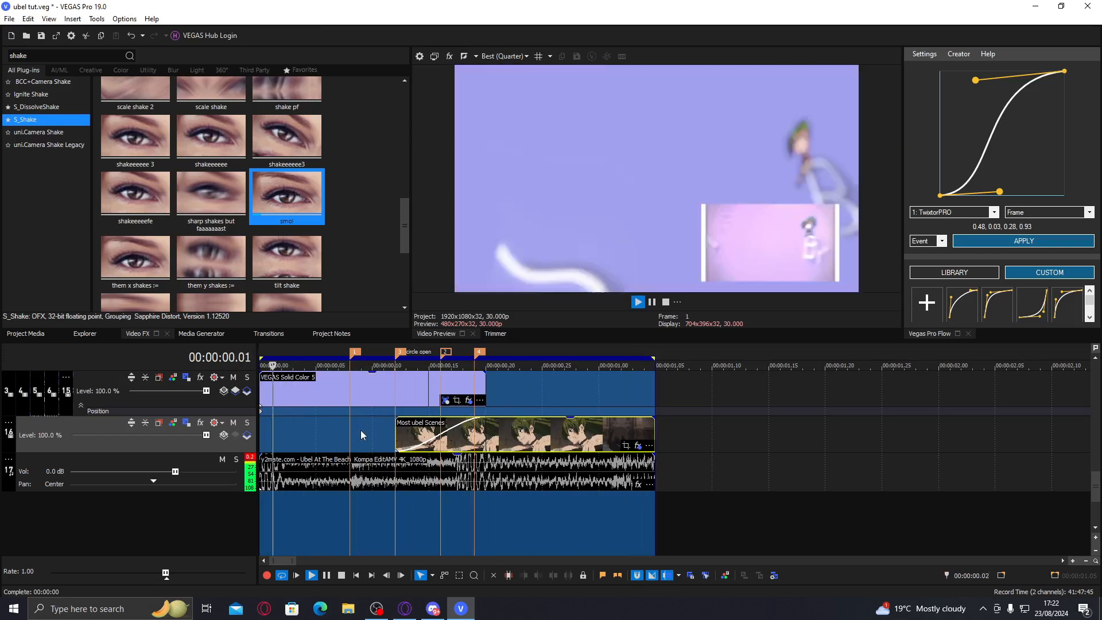
click(361, 429)
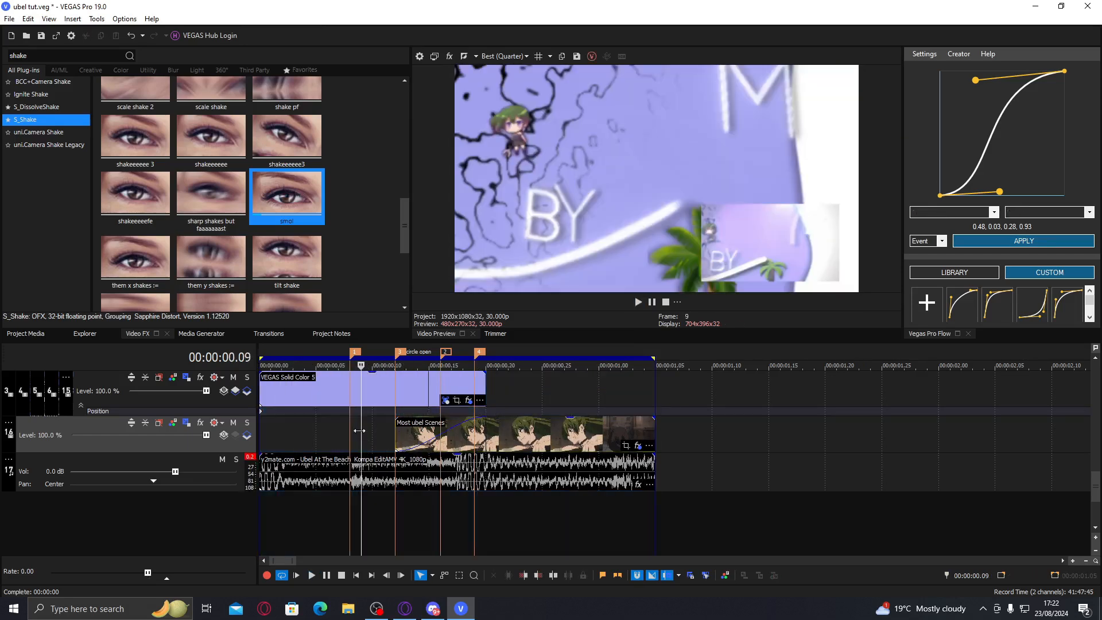
click(302, 428)
drag(358, 431, 374, 389)
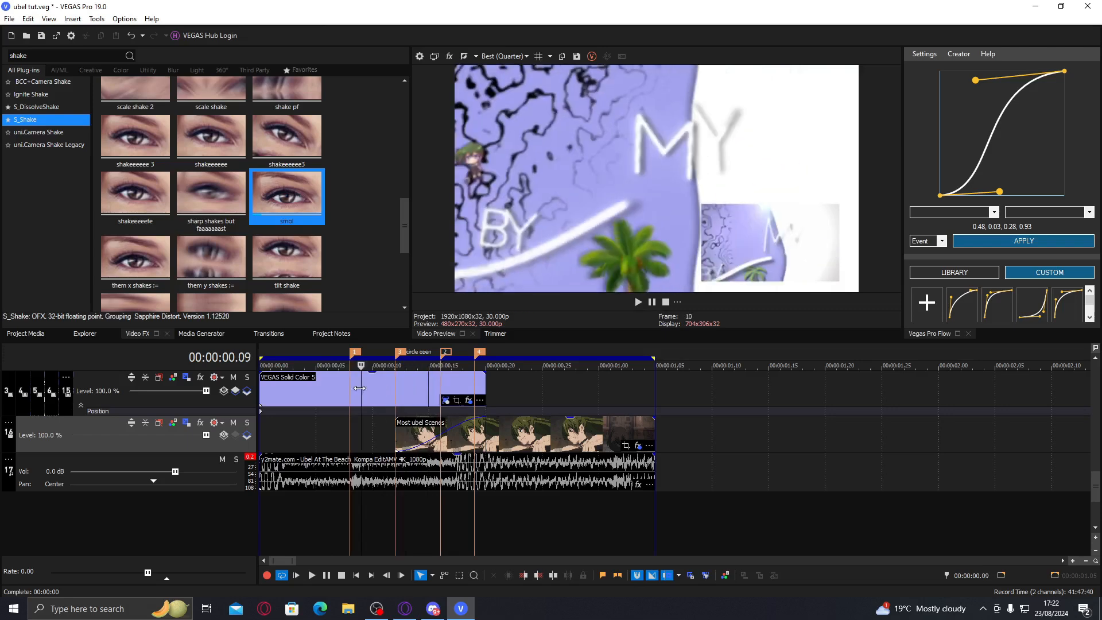
key(space)
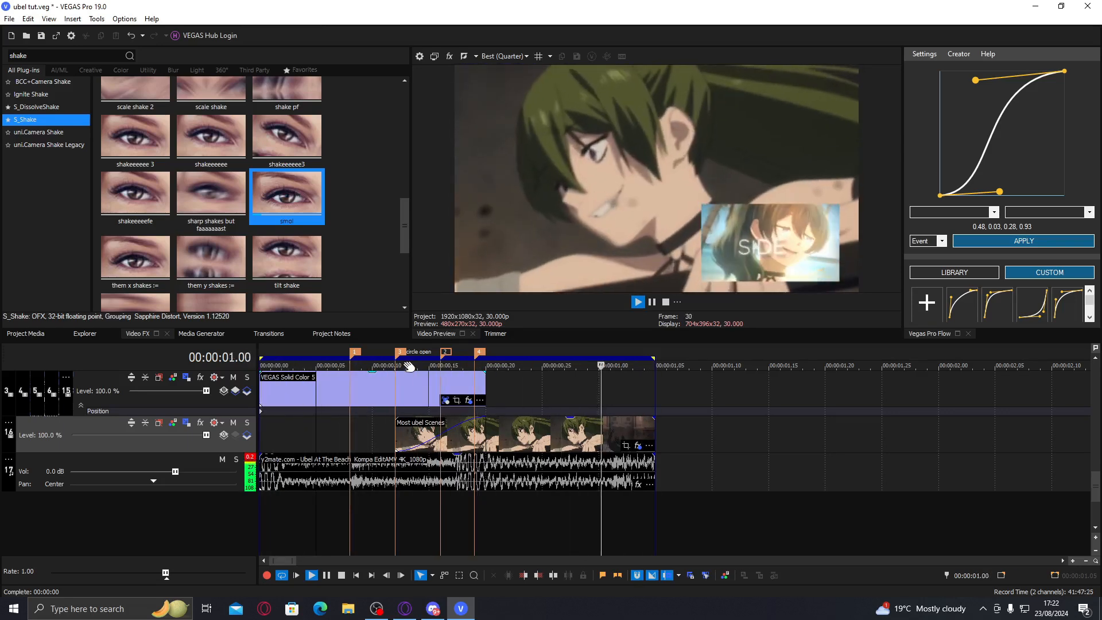
key(space)
click(300, 426)
drag(275, 418, 394, 384)
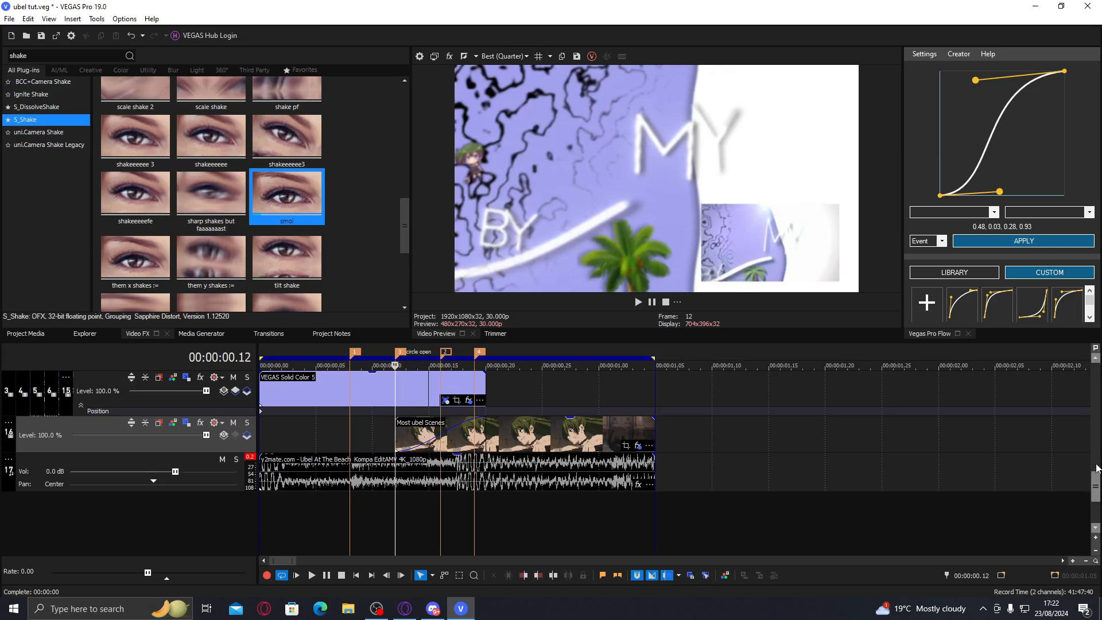
- Delete uni.Line's Draw On keyframes from frame 6 to 12 on VEGAS Solid Color 10 and set Draw On at frame 13 to 85.71
scroll(449, 428, up, 6)
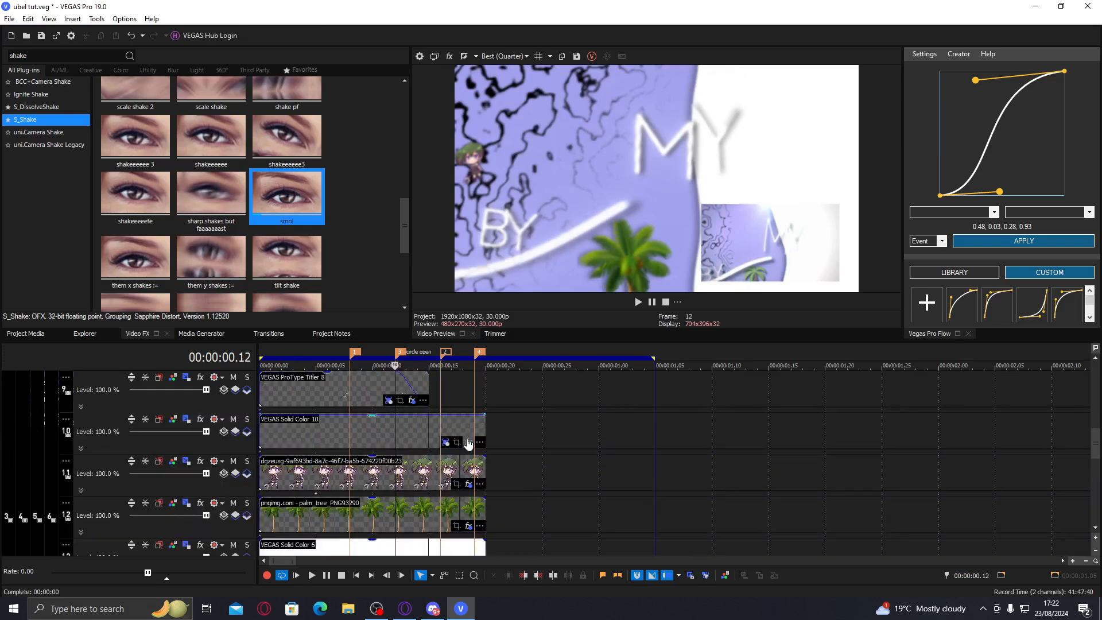
click(468, 442)
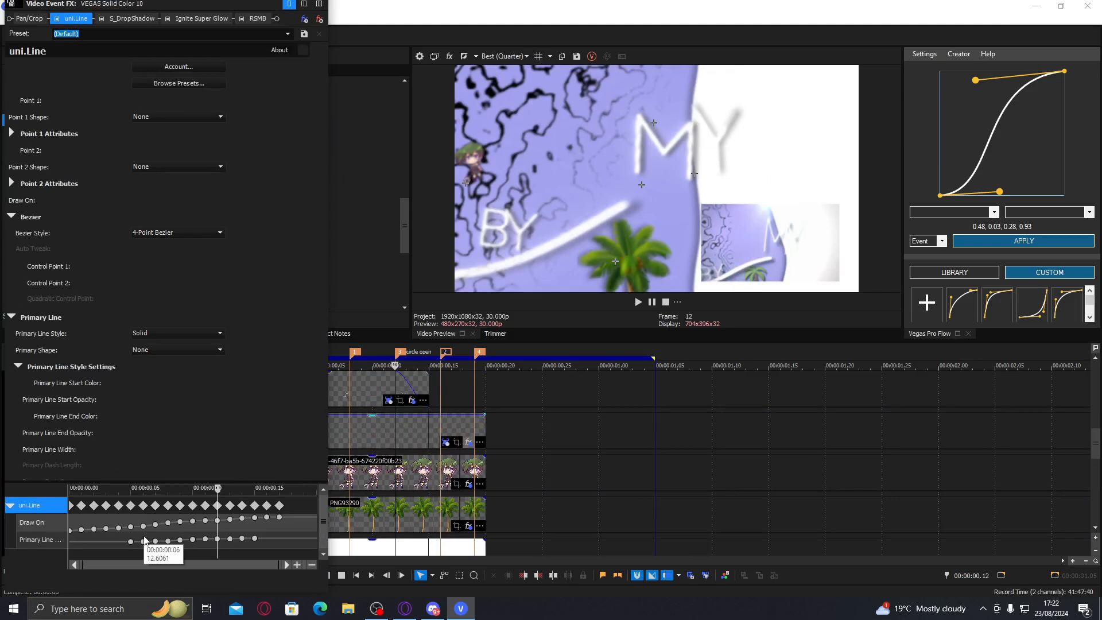
click(143, 525)
shift+click(217, 520)
key(Delete)
click(230, 520)
drag(174, 202, 181, 205)
drag(188, 206, 188, 207)
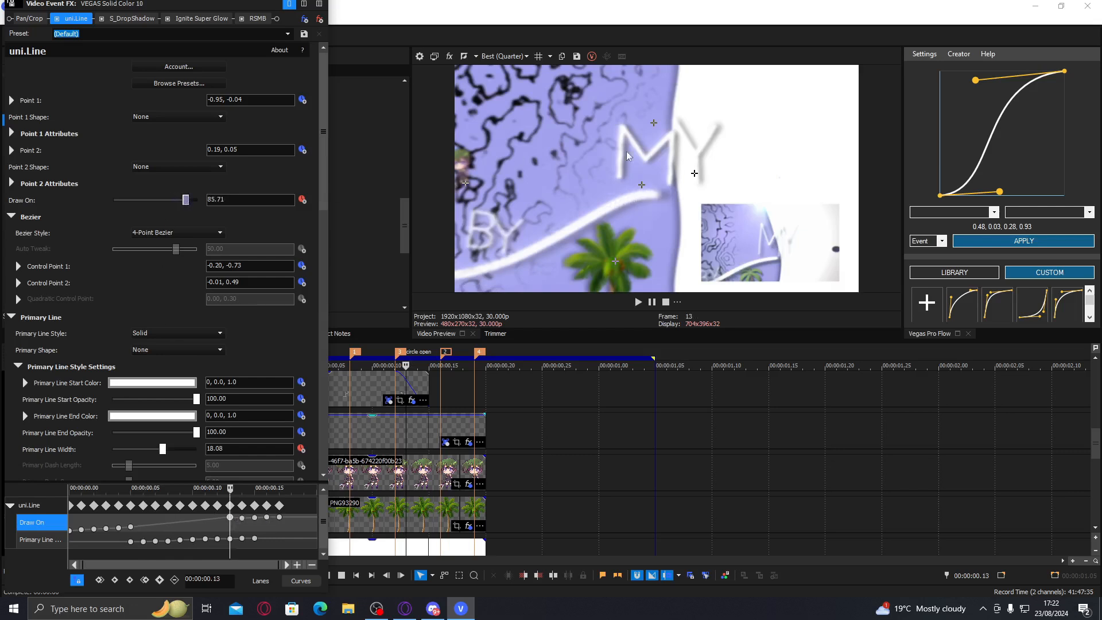
- Move the line's Point 2 to 0.32, 0.03 and delete the Draw On keyframes from frame 13 to 16
mouse_move(700, 175)
mouse_down()
mouse_move(730, 167)
mouse_move(721, 175)
mouse_up()
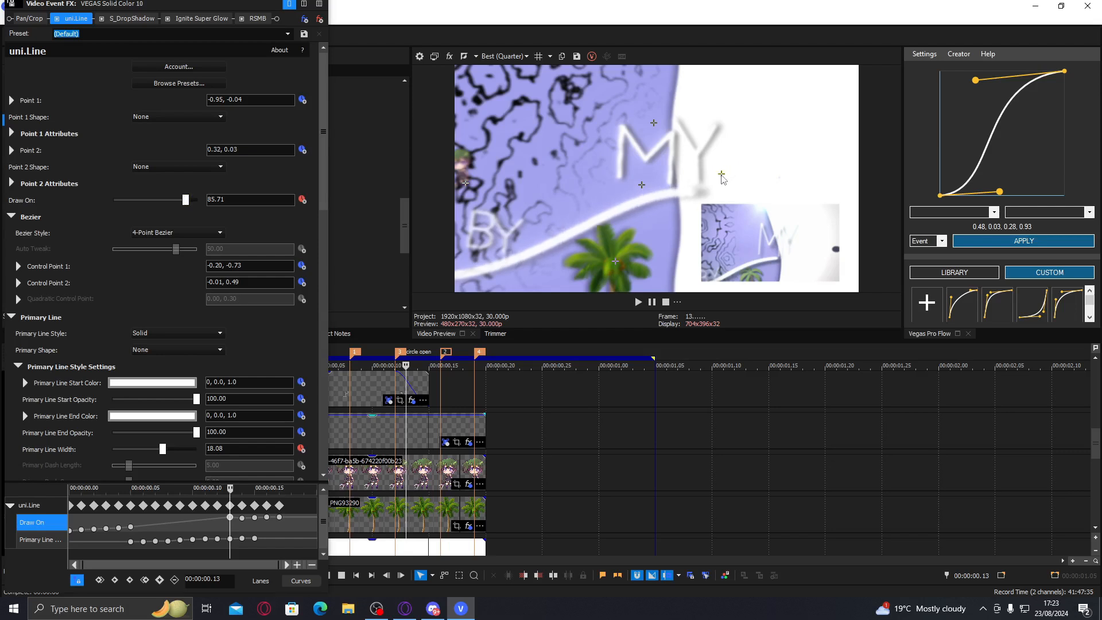
click(242, 519)
shift+click(266, 518)
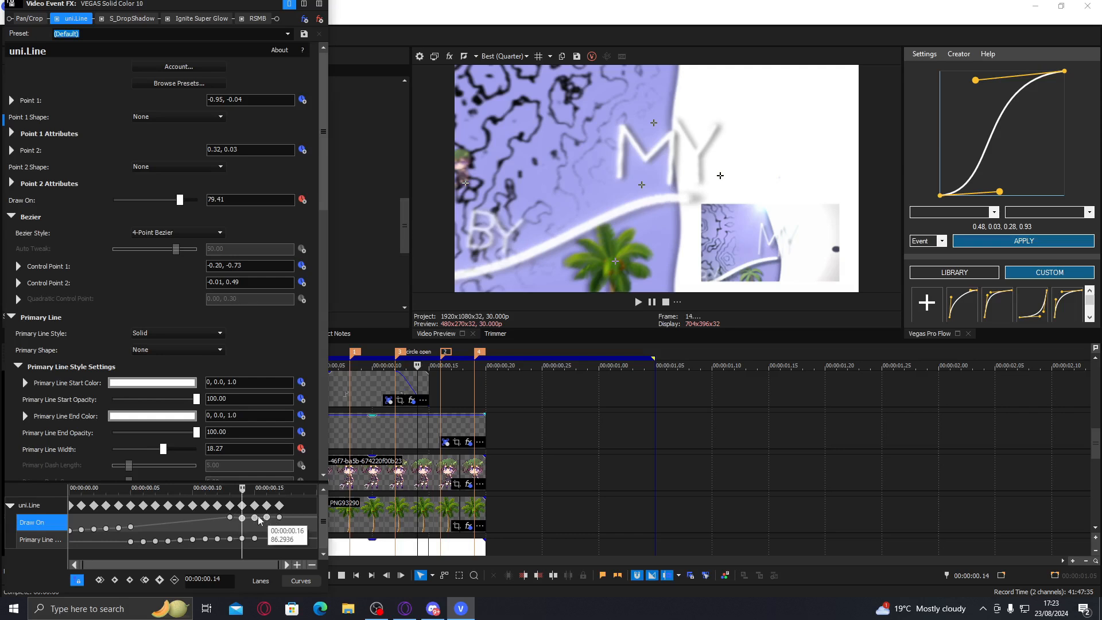
ctrl+click(230, 518)
key(Delete)
click(280, 518)
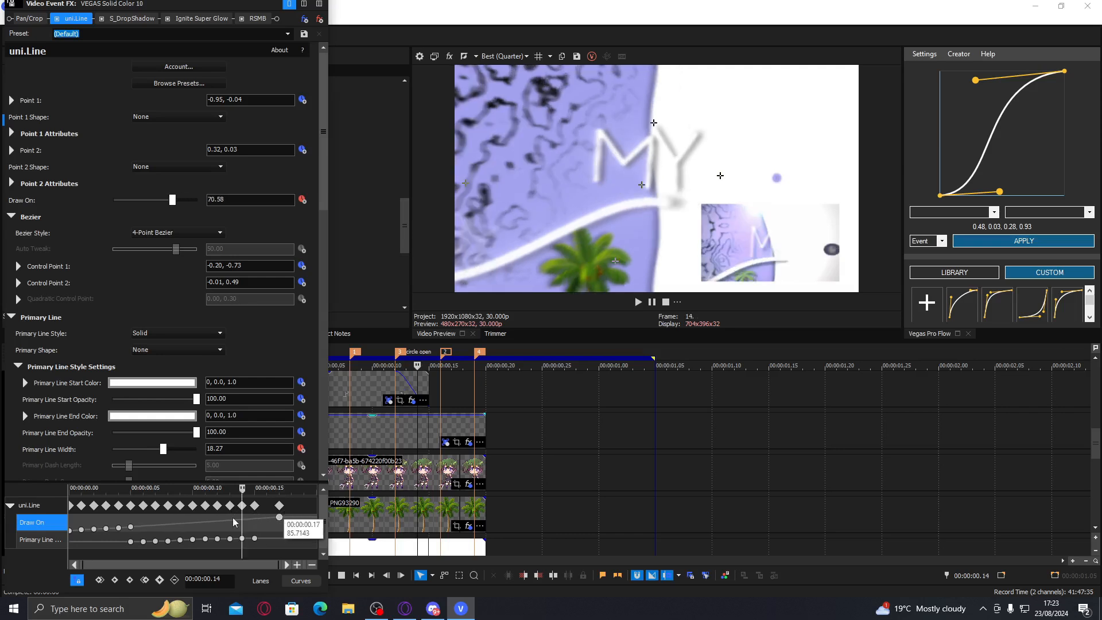
- Ease uni.Line's Draw On for the VEGAS Solid Color 10 event with the curve 0.11, 0.64, 0.94, 0.56
click(374, 424)
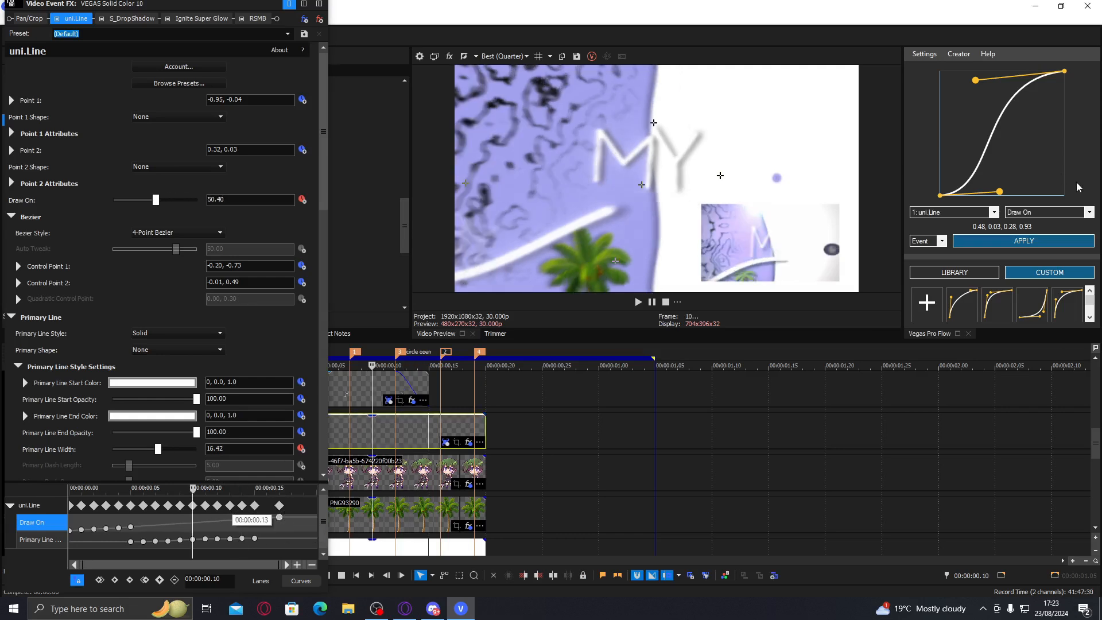
drag(1003, 193, 979, 193)
click(940, 241)
click(923, 256)
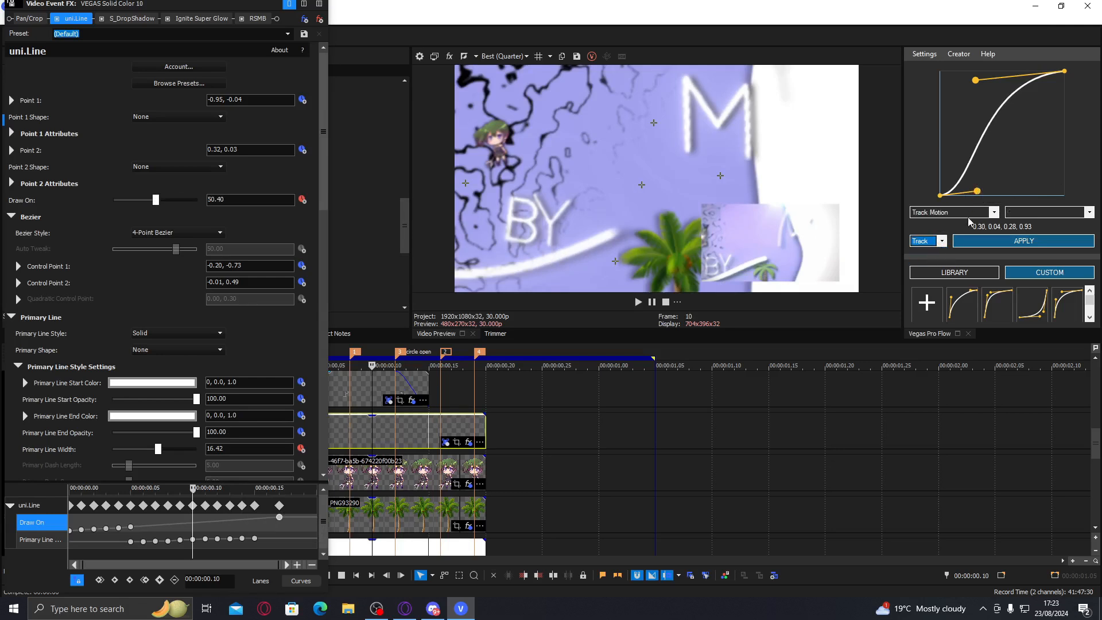
drag(978, 188, 1054, 117)
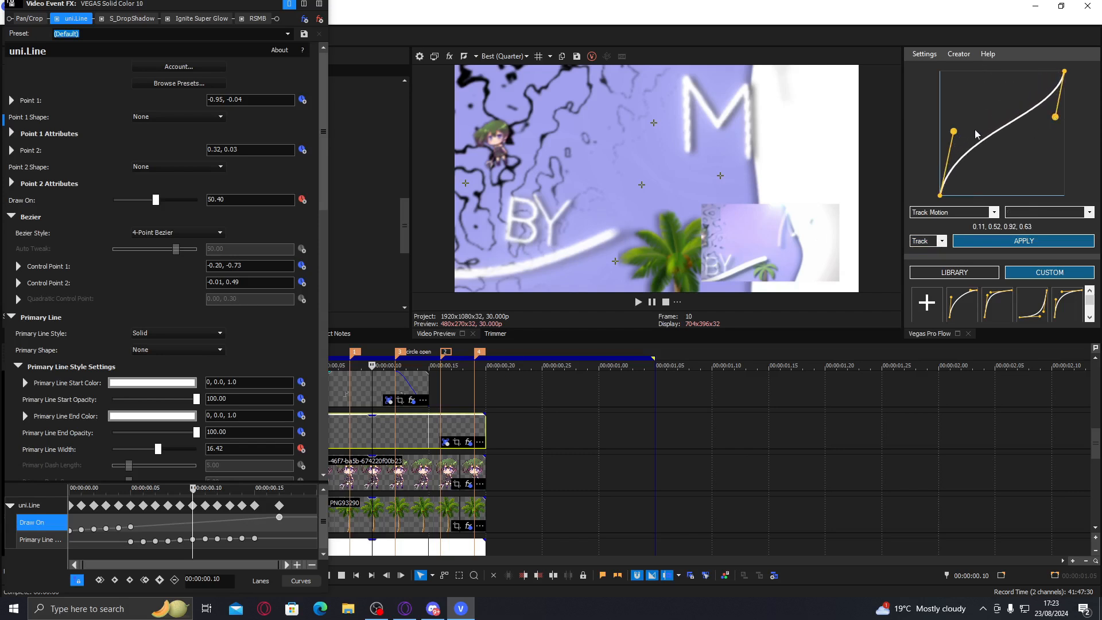
drag(956, 134, 963, 120)
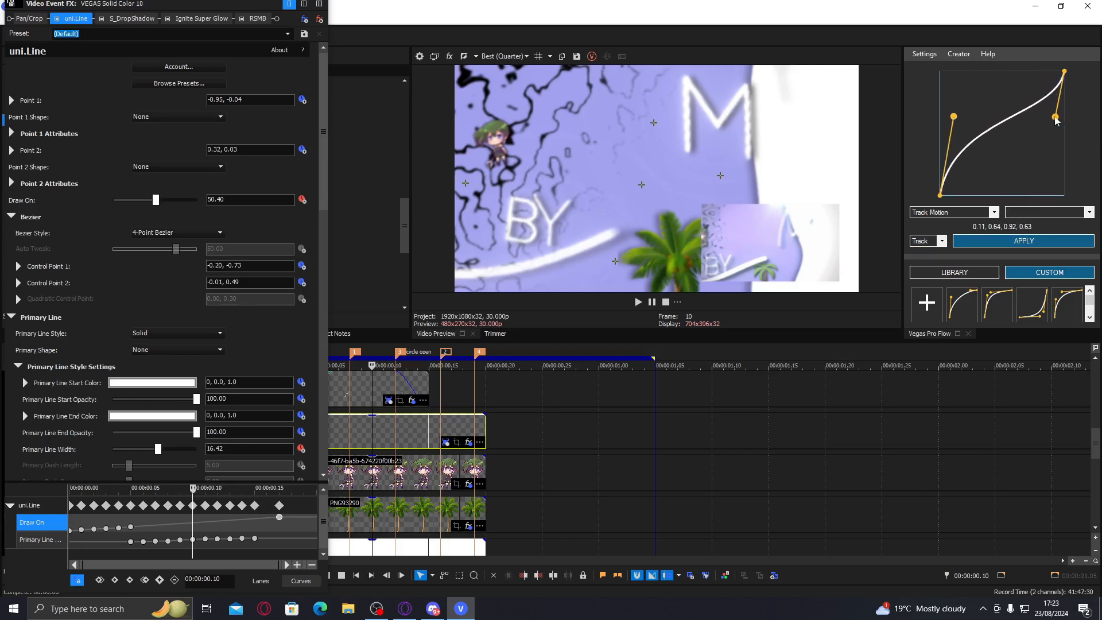
drag(1055, 117, 1058, 127)
click(937, 242)
click(923, 257)
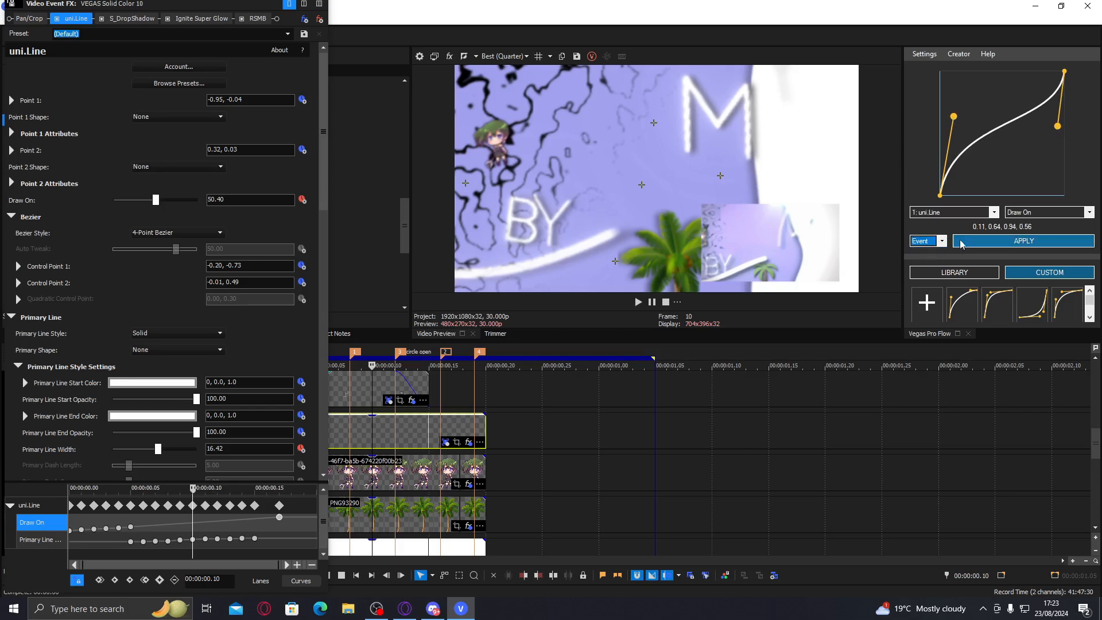
click(1025, 213)
click(1022, 223)
click(991, 244)
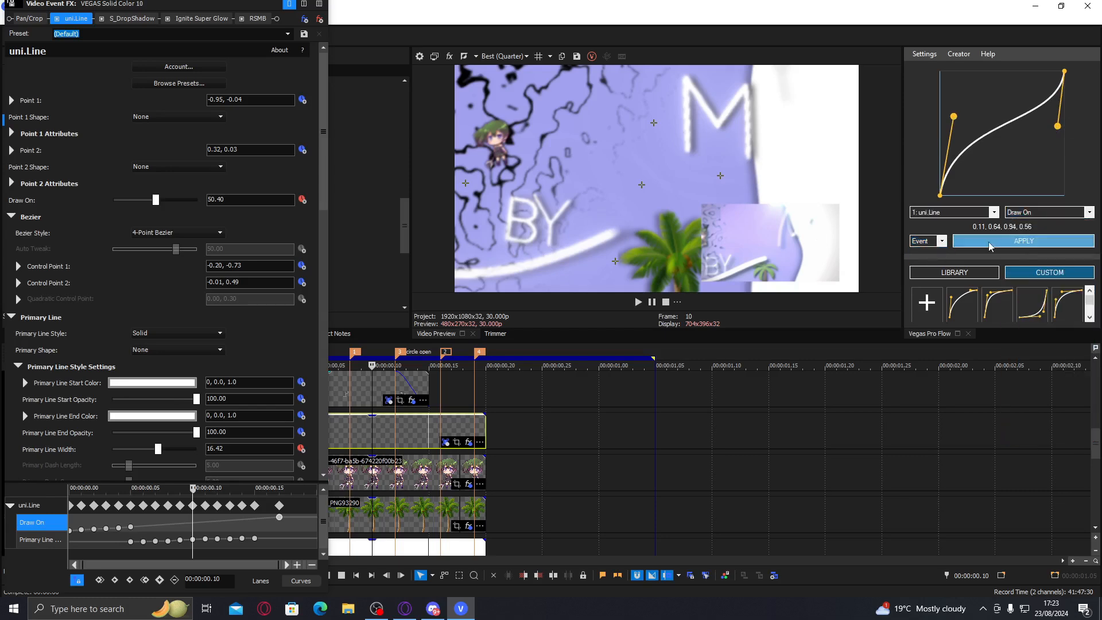
- Close the event effects window and play the loop to review the line's drawing motion
drag(329, 8, 317, 8)
click(314, 9)
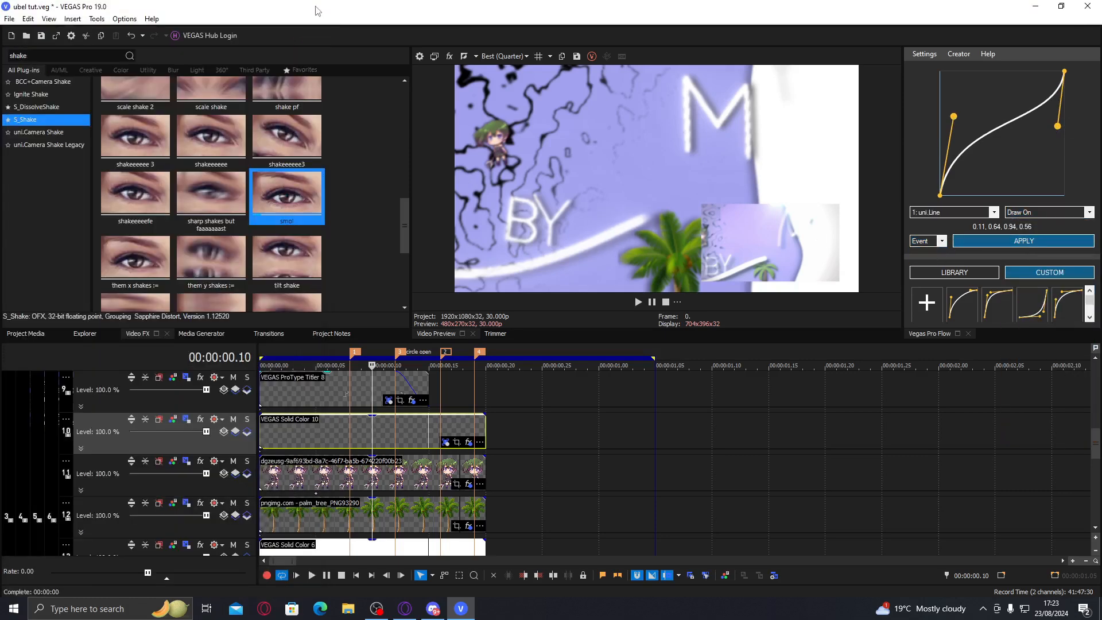
key(space)
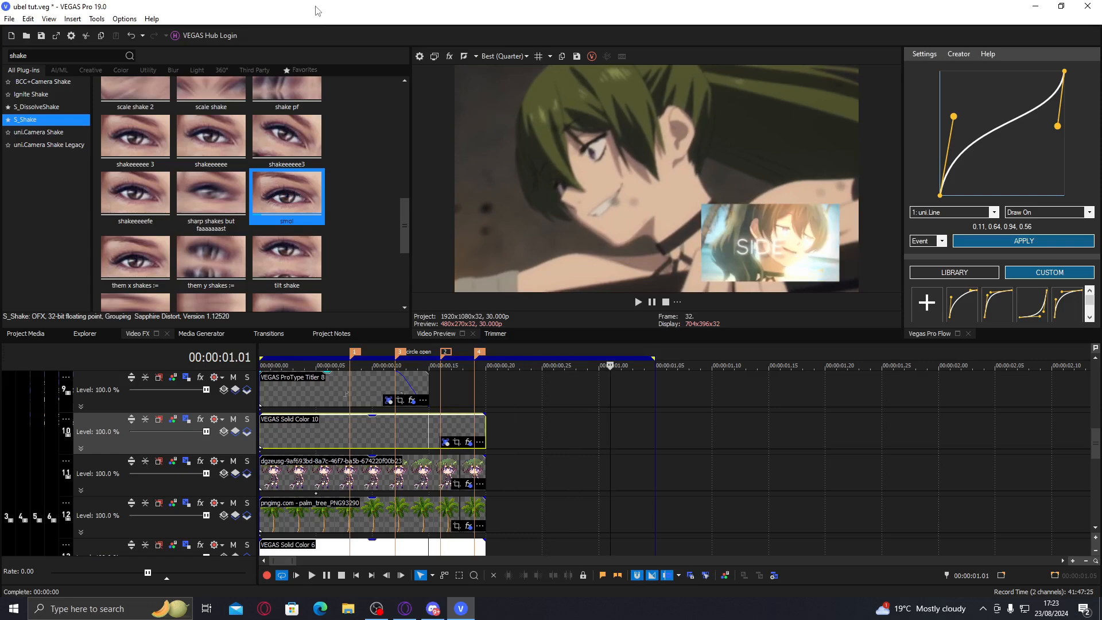
key(space)
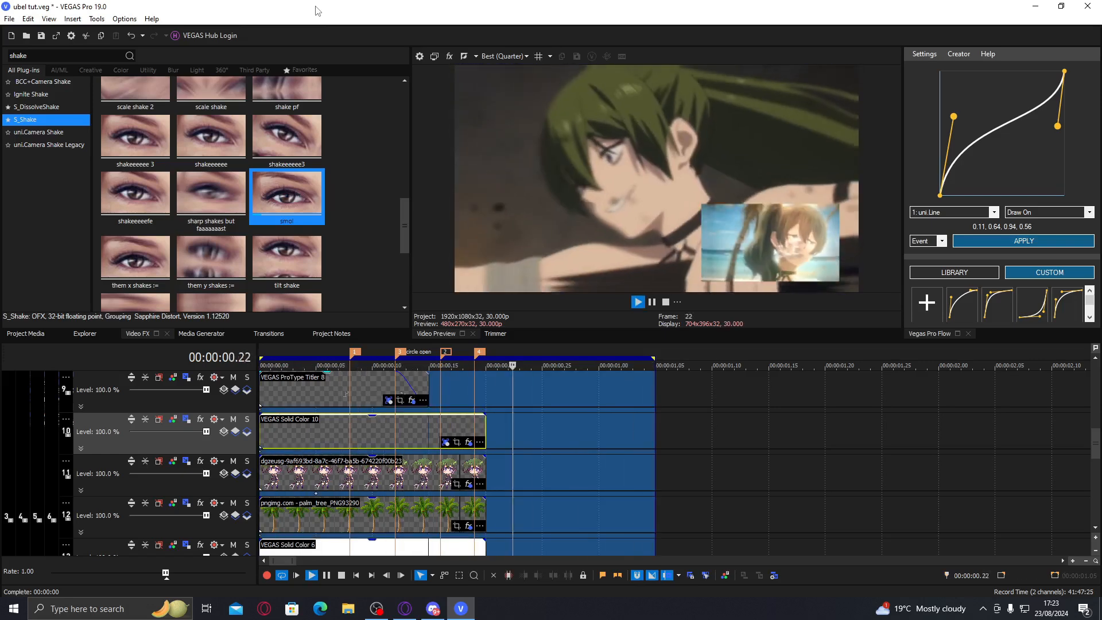
key(space)
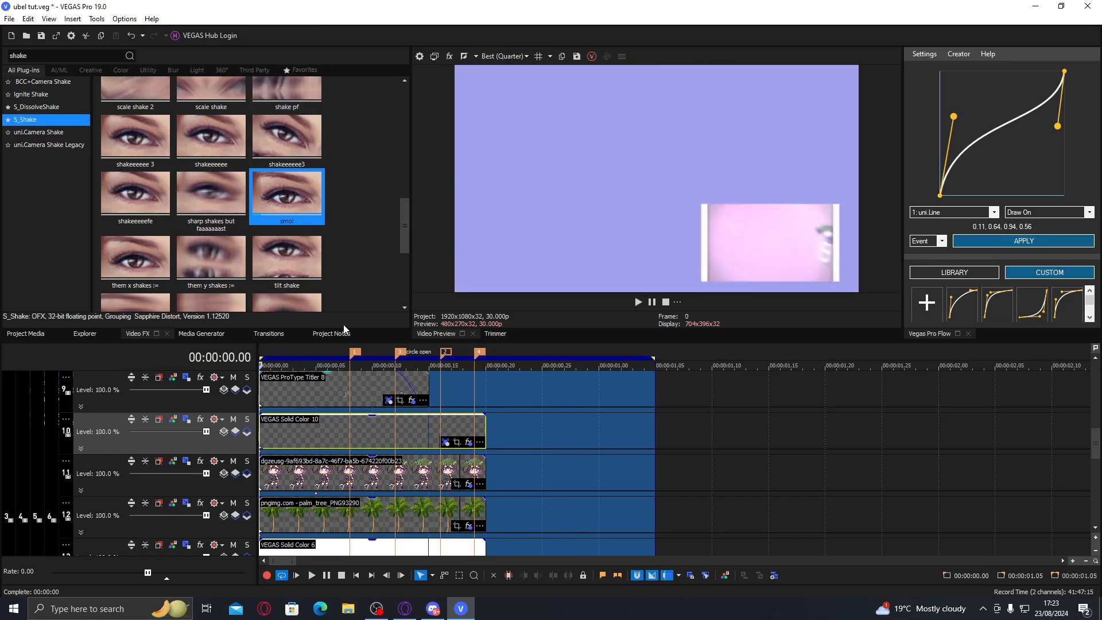
- Clear the Draw On keyframes between frame 5 and the last one on VEGAS Solid Color 10, and move the last keyframe to frame 15
click(374, 425)
click(465, 442)
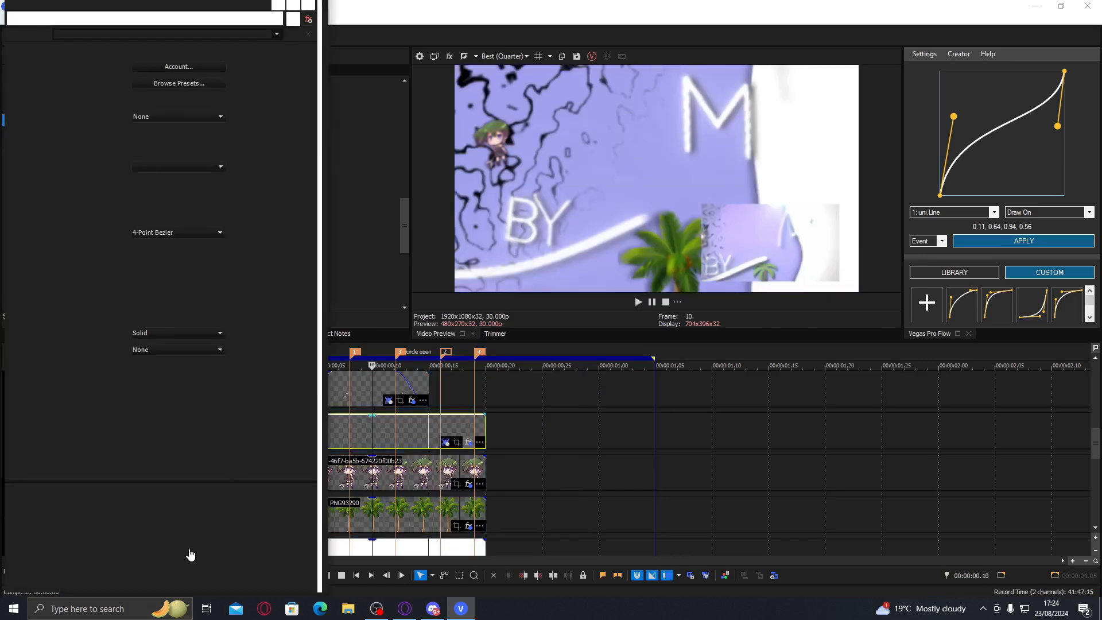
mouse_move(210, 521)
mouse_down()
mouse_move(267, 516)
mouse_move(257, 515)
mouse_up()
- Ease Draw On on VEGAS Solid Color 10 with the curve 0.06, 0.50, 0.96, 0.73 and close the event effects window
click(383, 437)
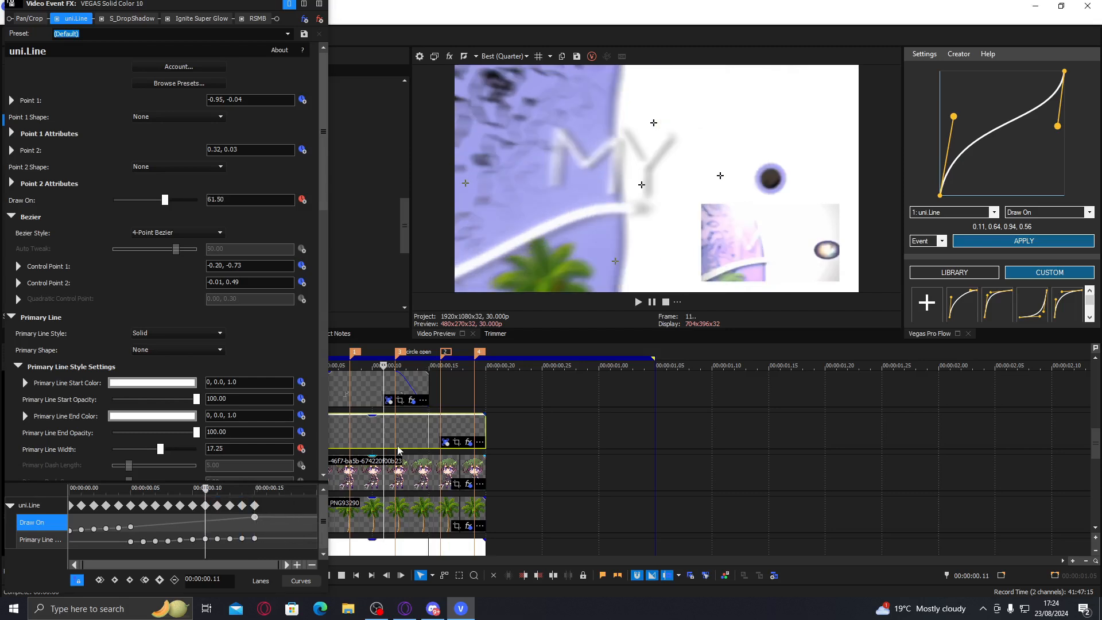
drag(1058, 127, 1060, 106)
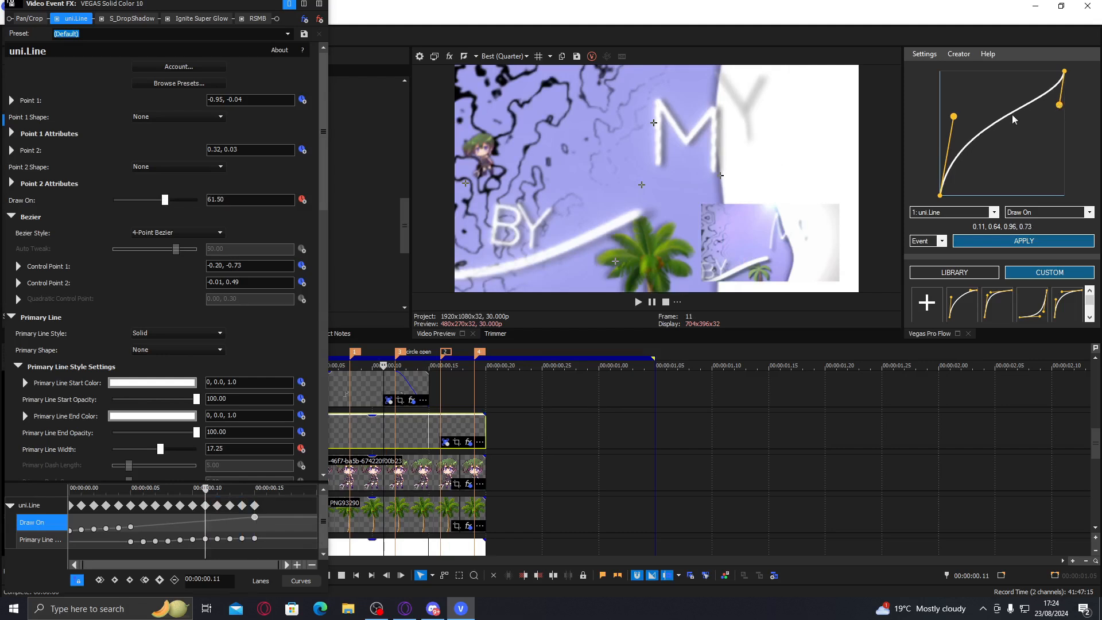
drag(955, 117, 948, 133)
click(959, 241)
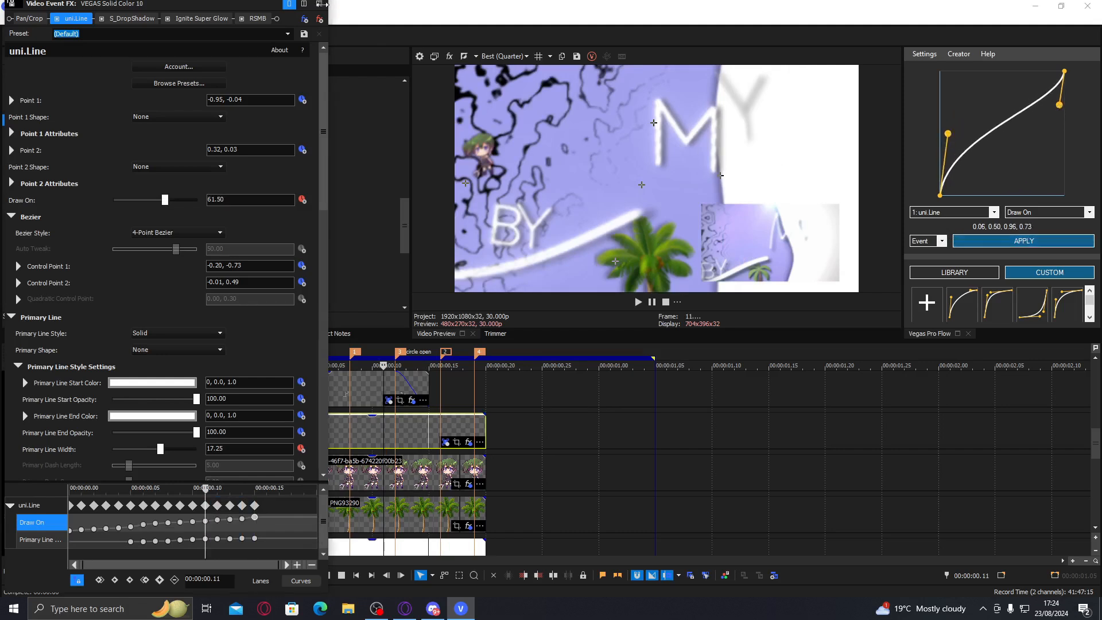
click(311, 10)
- Play the loop from the timeline start, and check the drawn line at the opening frames and frame 10
key(Home)
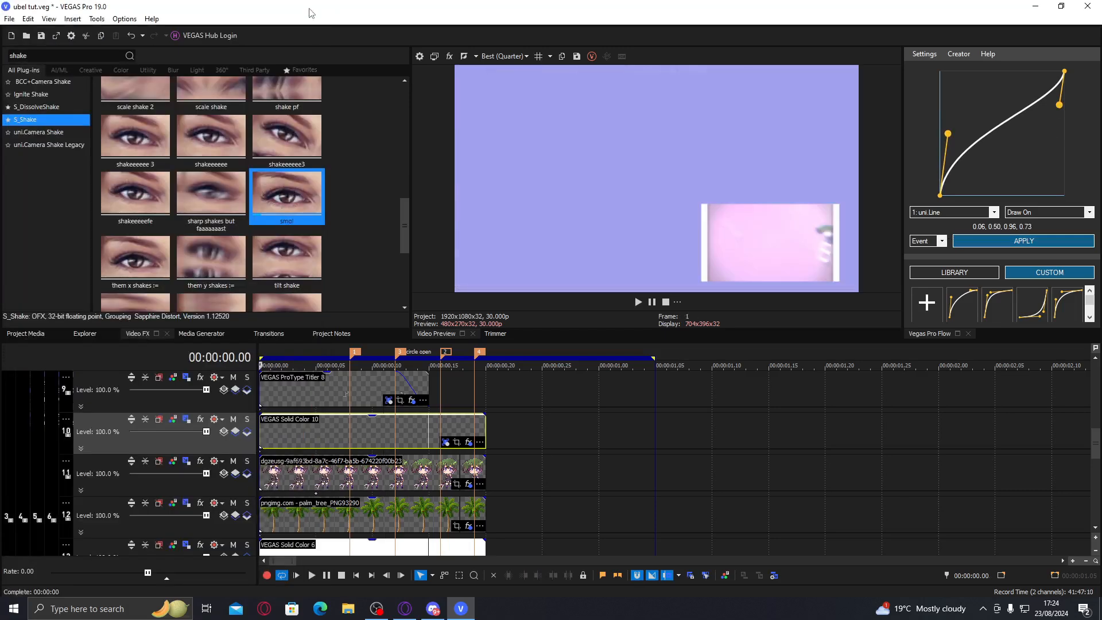
key(space)
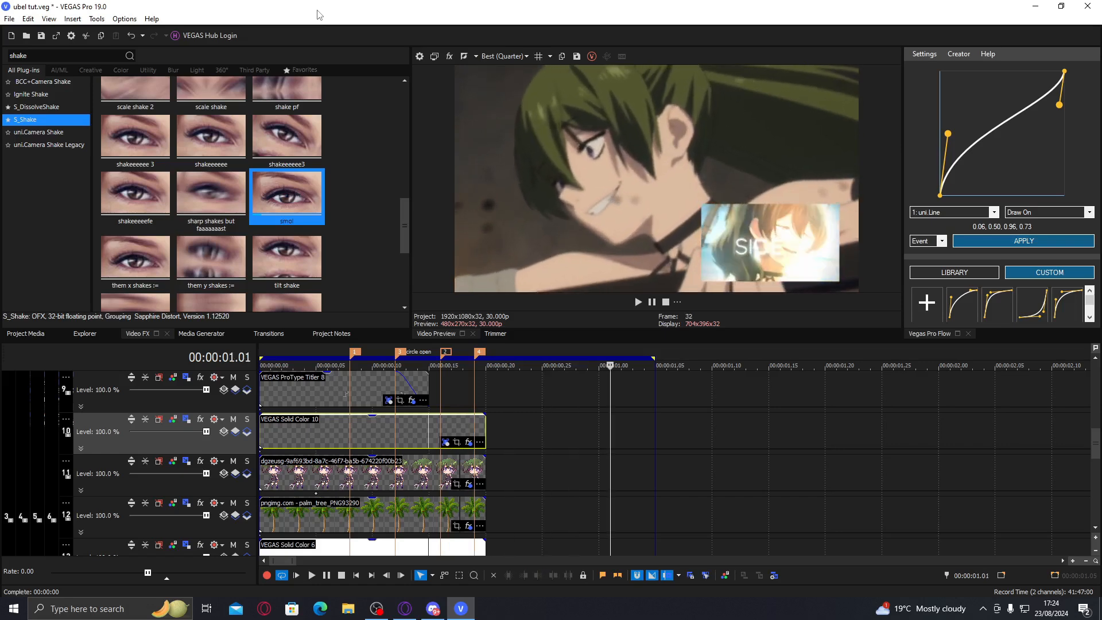
key(space)
key(space)
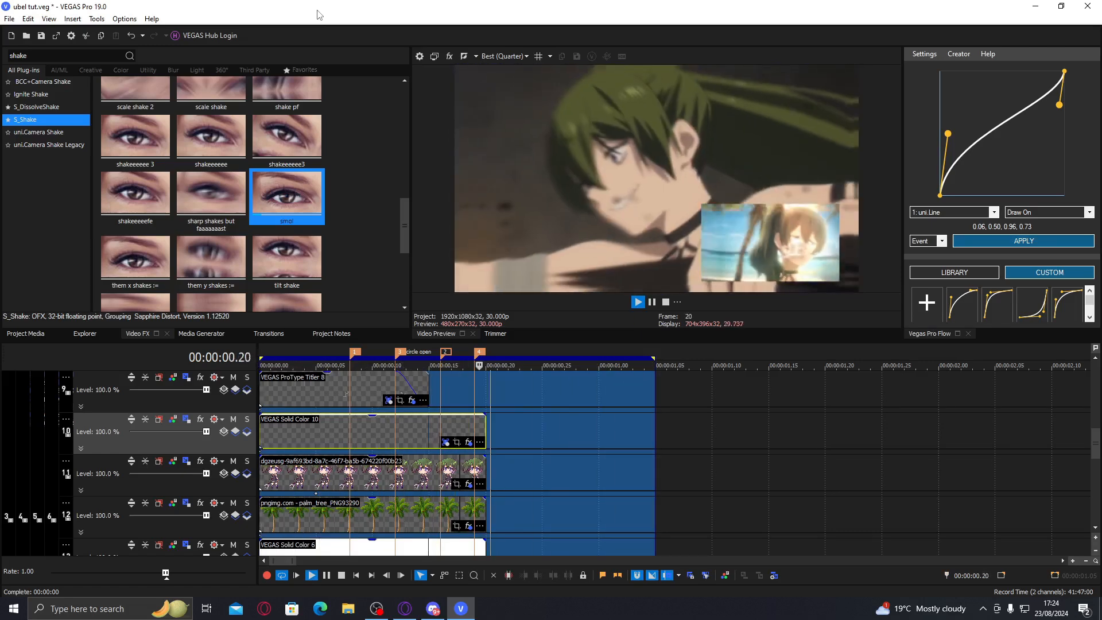
key(space)
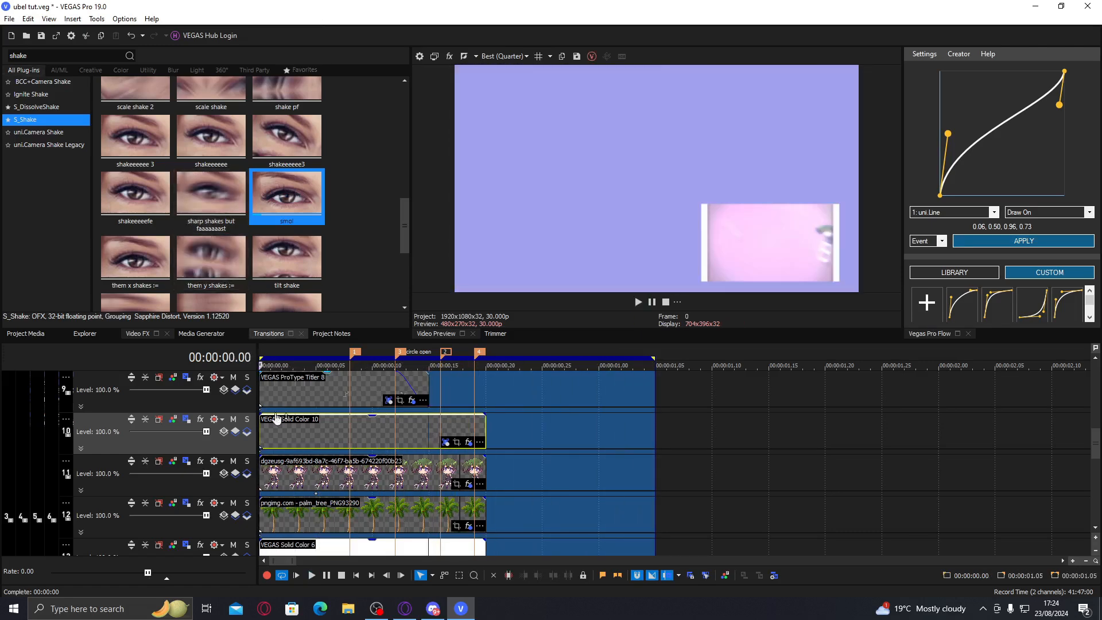
click(277, 432)
key(space)
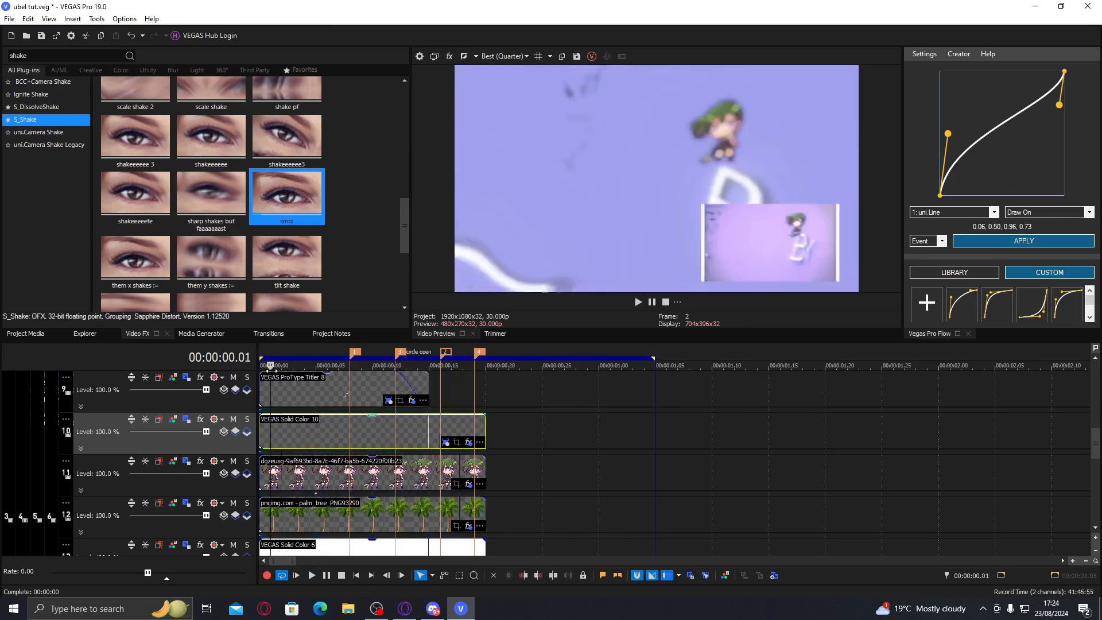
click(374, 426)
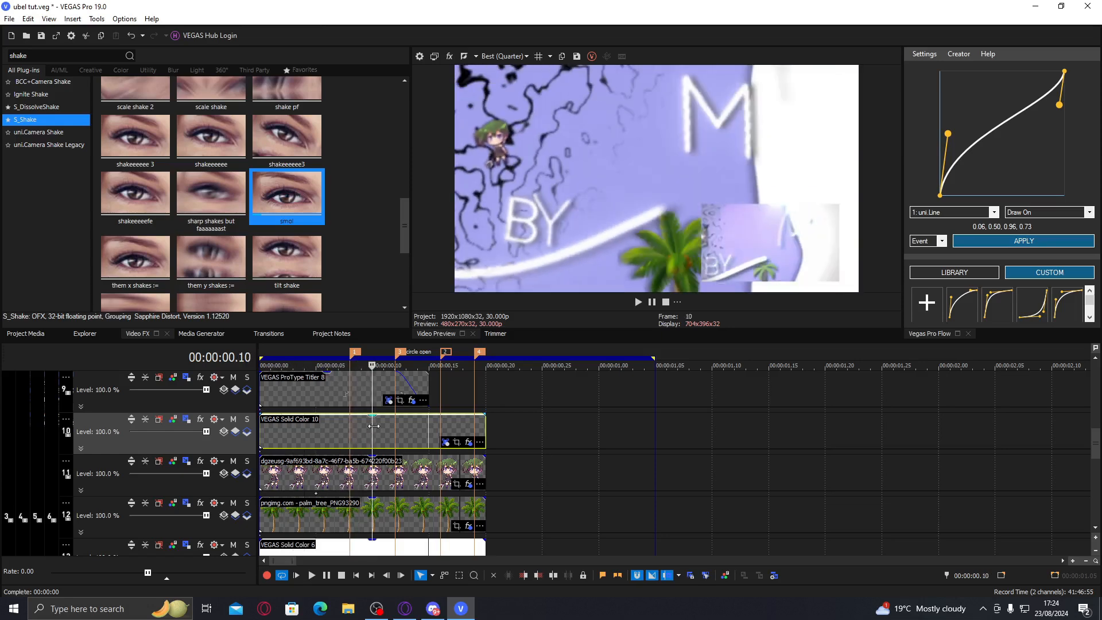